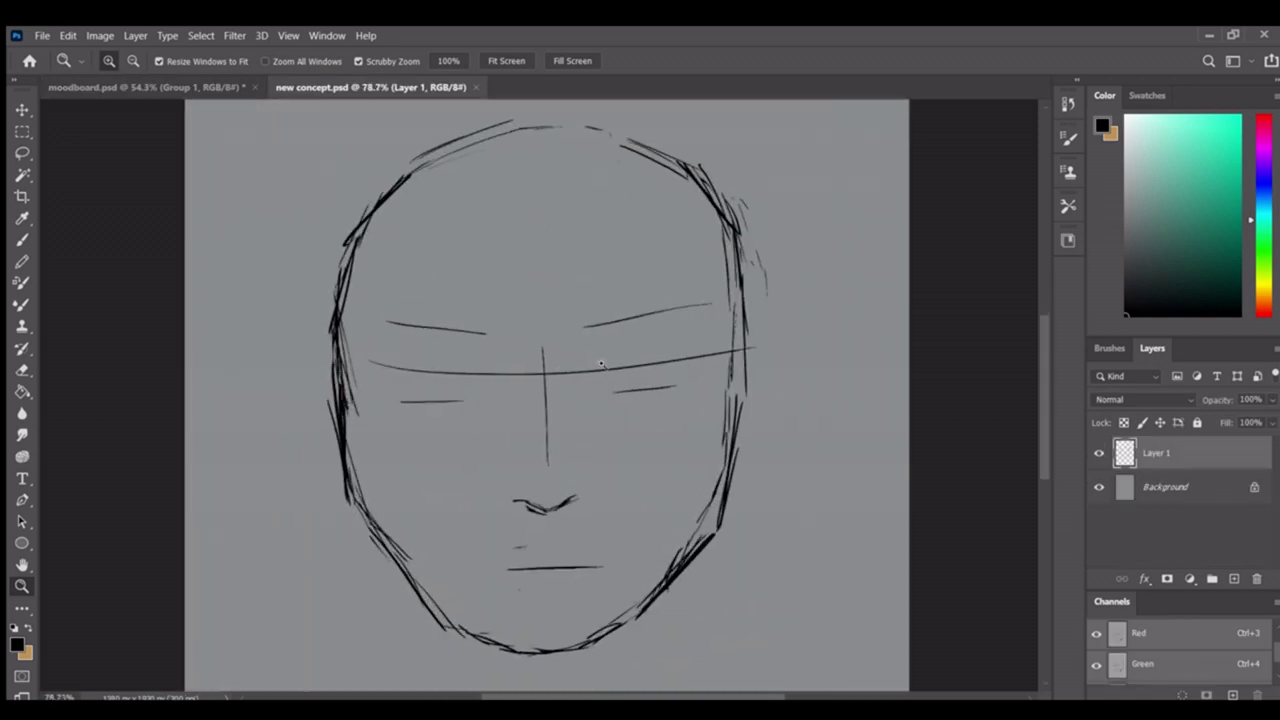
Draw a straight horizontal guideline across the face at eye level and show the rulers
key("b")
key("r")
key("b")
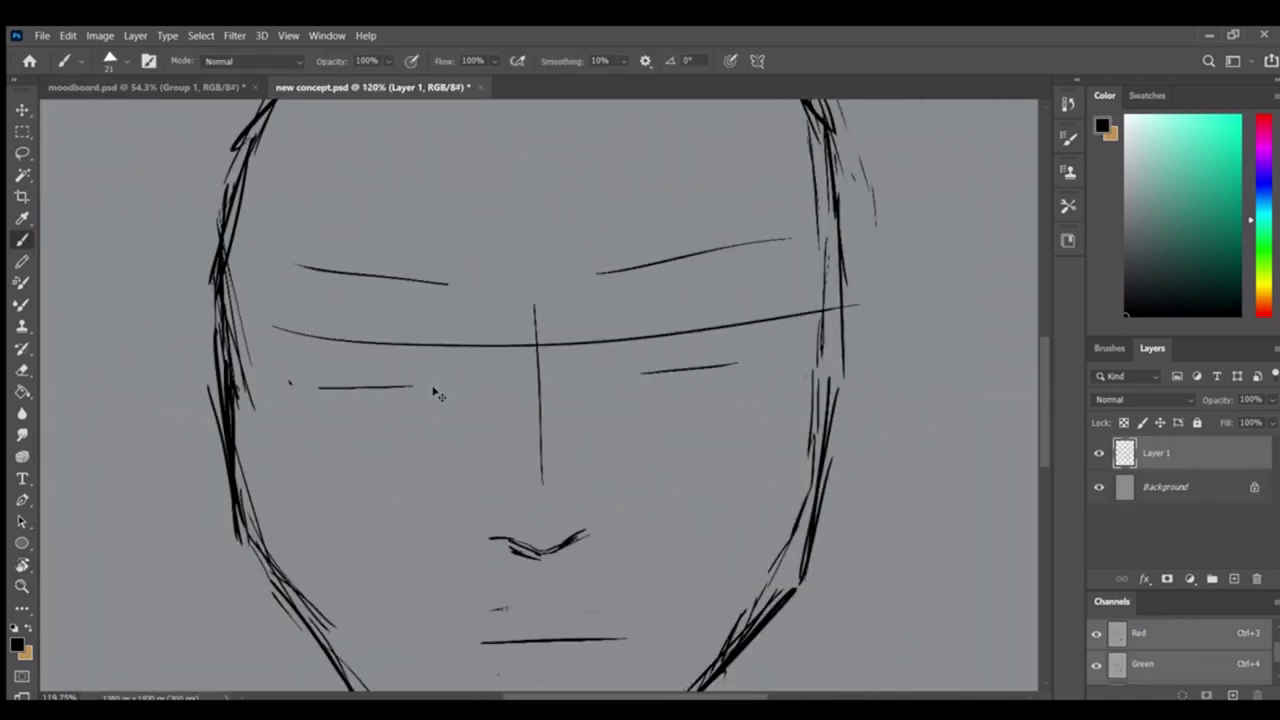
left_click_drag(286, 391, 857, 391)
key("z")
key("ctrl+r")
Sketch the upper and lower lid outline of the eye on the viewer's right, clearing the guidelines behind it
left_click_drag(680, 402, 730, 402)
key("b")
left_click_drag(582, 372, 637, 341)
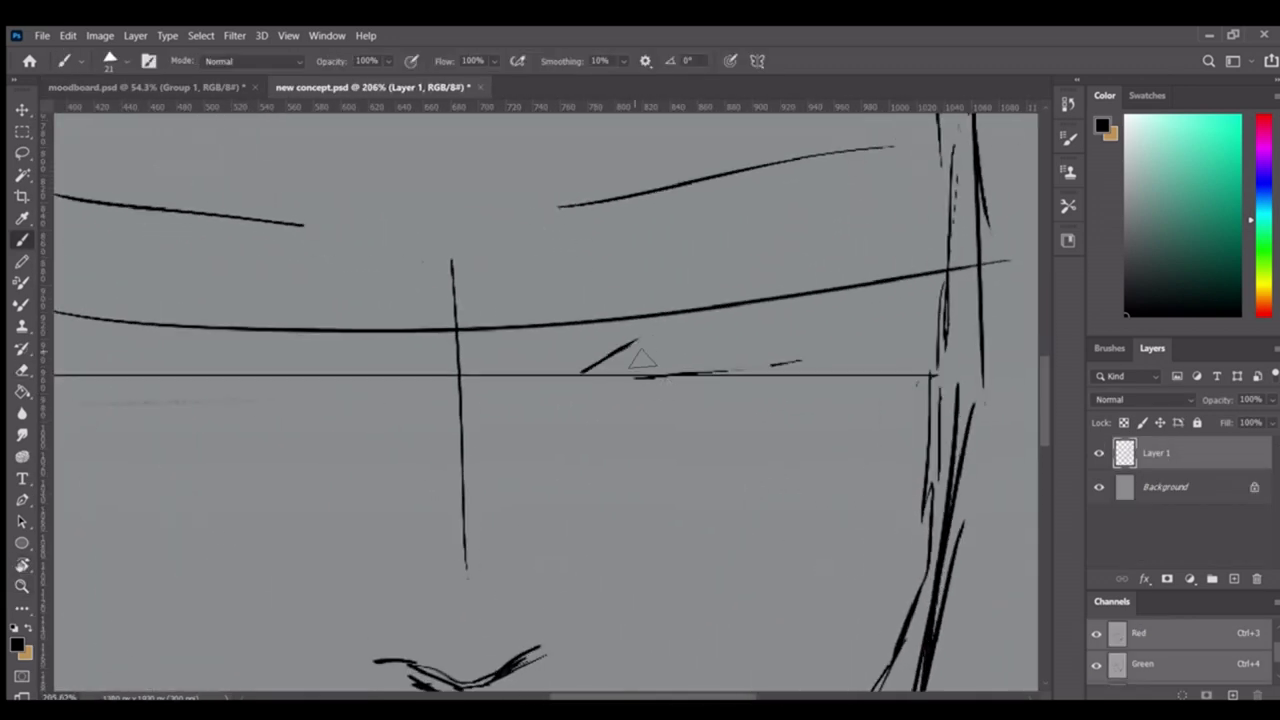
key("z")
mouse_move(606, 384)
left_mouse_down()
mouse_move(720, 378)
mouse_move(736, 390)
mouse_move(720, 428)
left_mouse_up()
key("b")
key("z")
key("b")
key("ctrl+z")
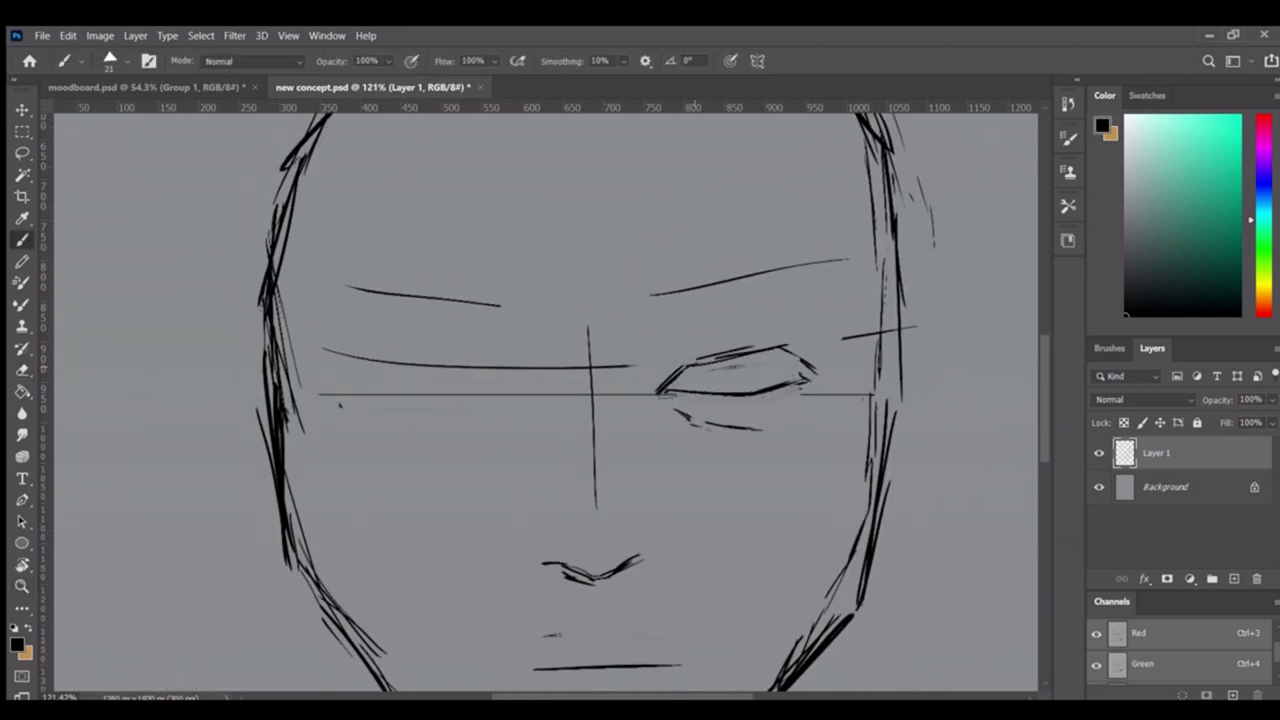
Refine the eye's lids and inner corner, and add under-eye folds and the adjacent side of the nose bridge
key("z")
left_click_drag(726, 438, 760, 430)
key("b")
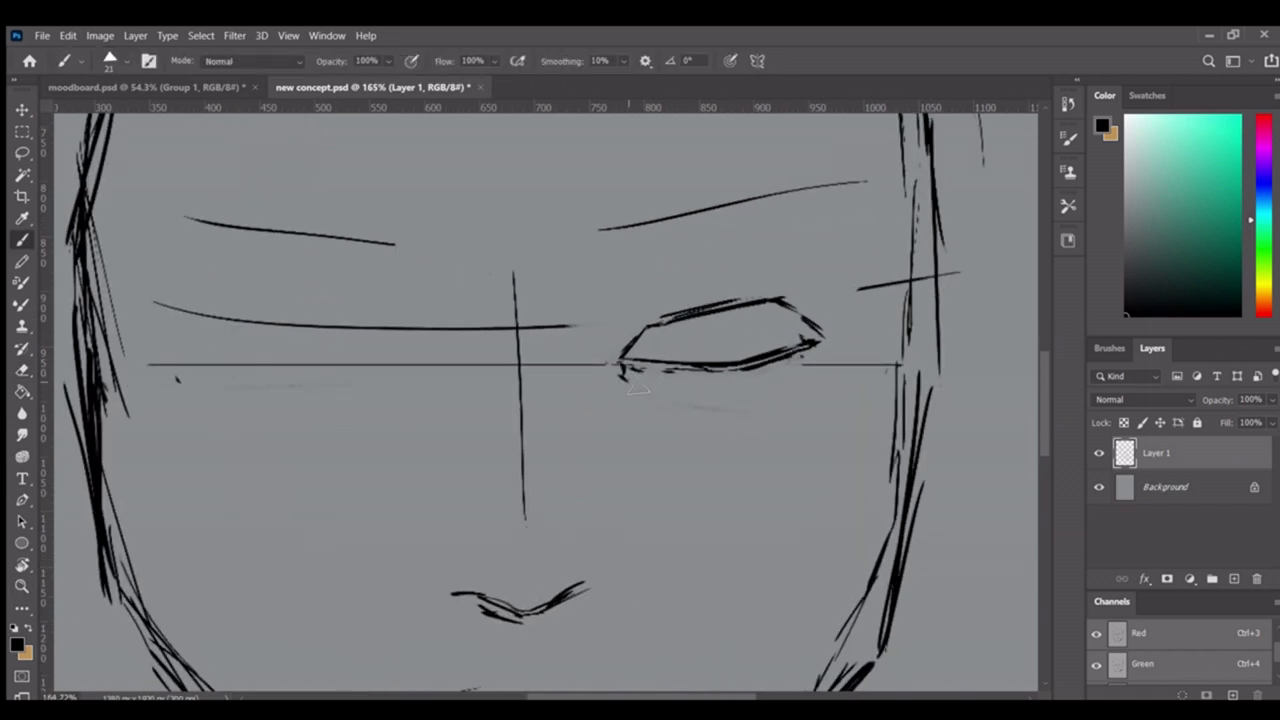
left_click_drag(768, 398, 811, 368)
key("z")
left_click_drag(811, 368, 760, 368)
mouse_move(570, 345)
left_mouse_down()
mouse_move(615, 345)
mouse_move(560, 334)
mouse_move(685, 326)
left_mouse_up()
key("b")
key("z")
key("b")
Redraw the base of the nose and sketch the nostril wing on the viewer's right
key("e")
left_click_drag(580, 556, 705, 548)
key("b")
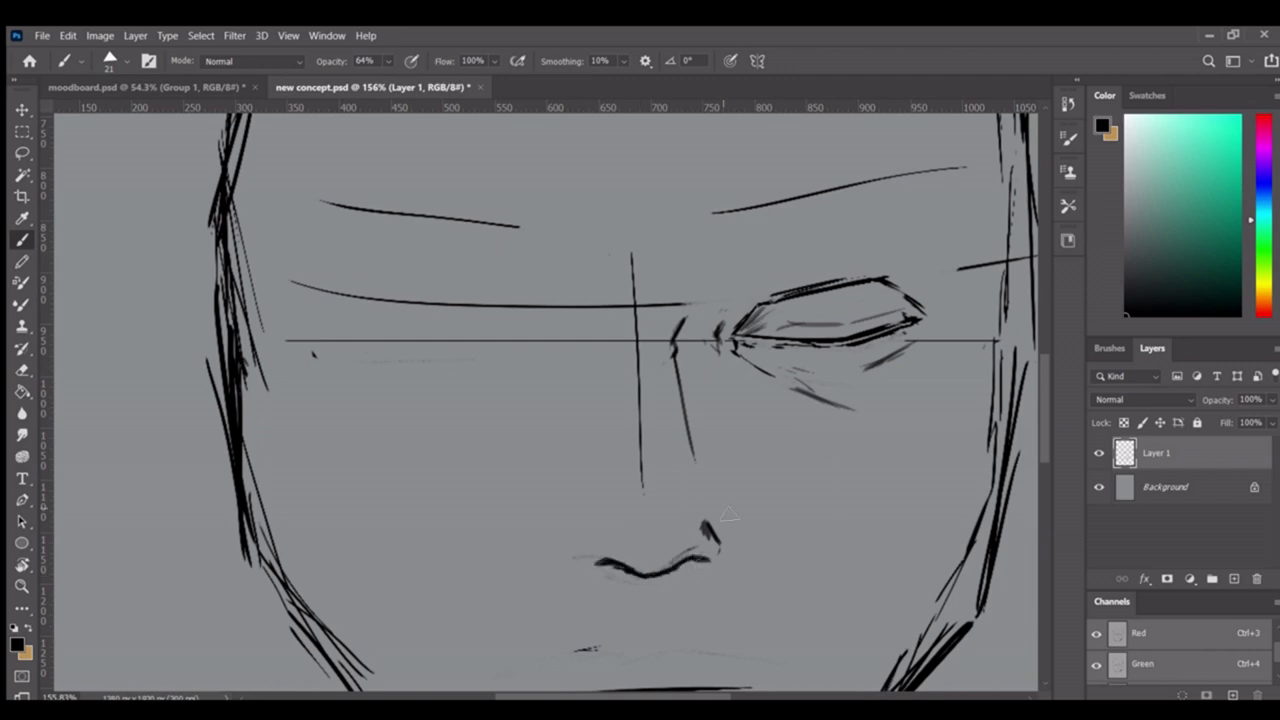
left_click_drag(728, 528, 741, 556)
key("z")
mouse_move(724, 537)
left_mouse_down()
mouse_move(770, 537)
mouse_move(711, 581)
left_mouse_up()
key("b")
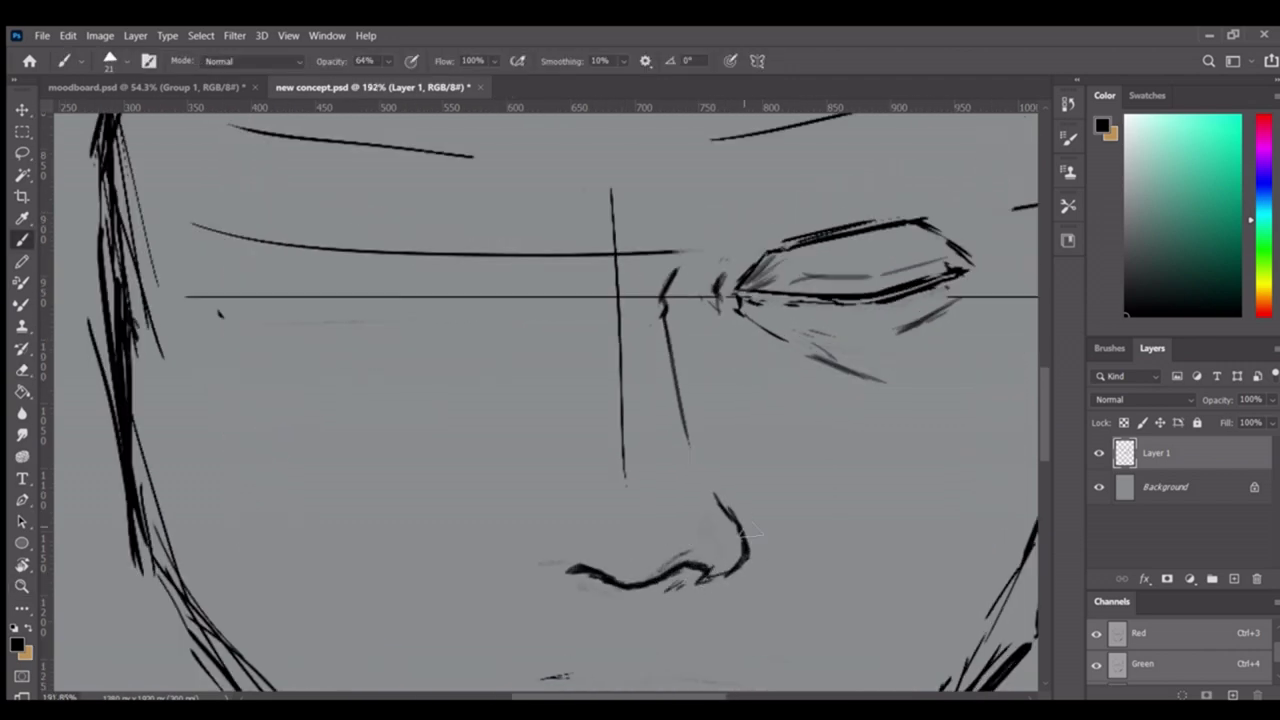
Sketch the opposite nostril wing and complete the underside of the nose
left_click_drag(715, 505, 555, 500)
key("z")
mouse_move(700, 441)
left_mouse_down()
mouse_move(652, 441)
mouse_move(672, 441)
mouse_move(652, 500)
left_mouse_up()
key("b")
key("z")
key("e")
key("z")
left_click(606, 530)
key("e")
key("b")
left_click_drag(670, 418, 703, 476)
key("z")
mouse_move(618, 528)
left_mouse_down()
mouse_move(600, 528)
mouse_move(640, 528)
left_mouse_up()
key("b")
Outline an angular eyebrow above the finished eye, with short frown strokes at its inner end
key("ctrl+z")
left_click_drag(465, 496, 512, 518)
key("z")
left_click_drag(440, 489, 400, 489)
key("b")
mouse_move(532, 512)
left_mouse_down()
mouse_move(590, 480)
mouse_move(480, 488)
mouse_move(558, 488)
mouse_move(470, 420)
left_mouse_up()
key("z")
key("b")
key("z")
left_click_drag(470, 316, 722, 296)
key("b")
Erase the vertical centre guideline and the old mouth line, and lighten the line along the nose bridge
key("e")
mouse_move(498, 400)
left_mouse_down()
mouse_move(505, 460)
mouse_move(505, 445)
left_mouse_up()
key("b")
key("e")
left_click_drag(452, 350, 458, 560)
key("z")
mouse_move(470, 481)
left_mouse_down()
mouse_move(491, 481)
mouse_move(440, 470)
mouse_move(480, 440)
mouse_move(465, 395)
mouse_move(586, 409)
left_mouse_up()
key("z")
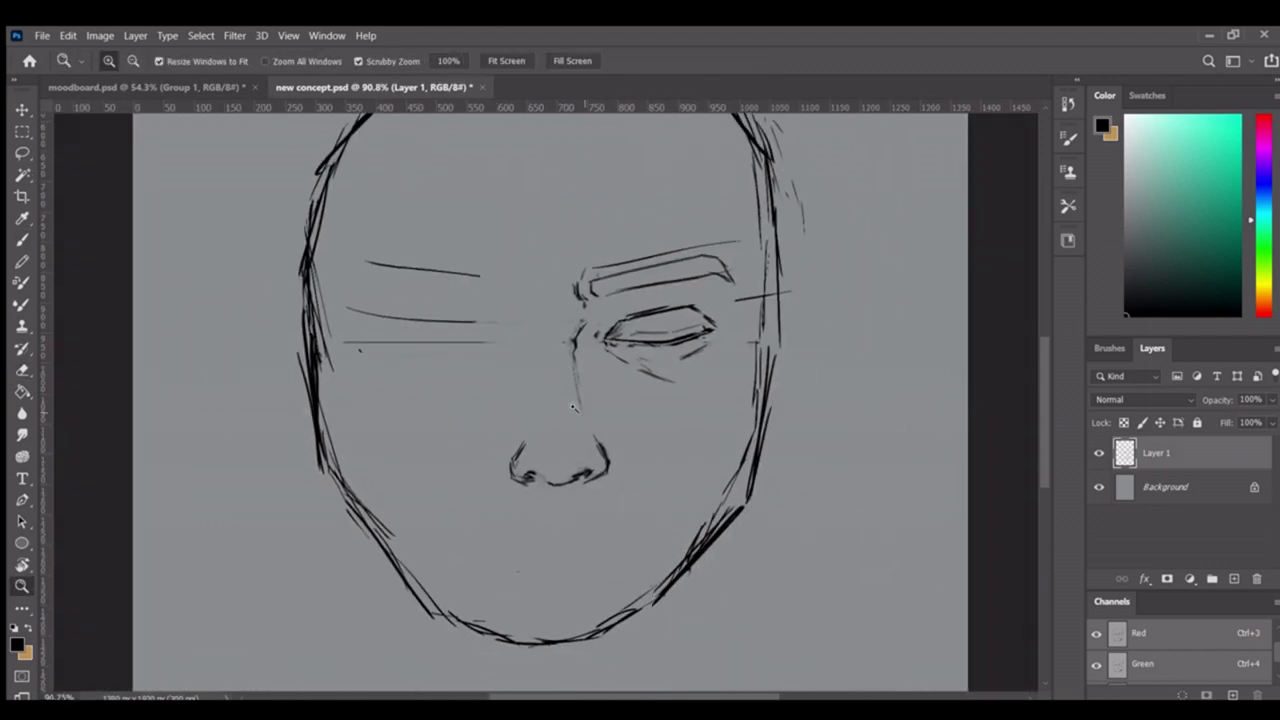
Darken the eyebrow's lower edge and draw the fold beneath the lower eyelid
key("b")
scroll(177, 314, "up", 4)
scroll(640, 322, "down", 2)
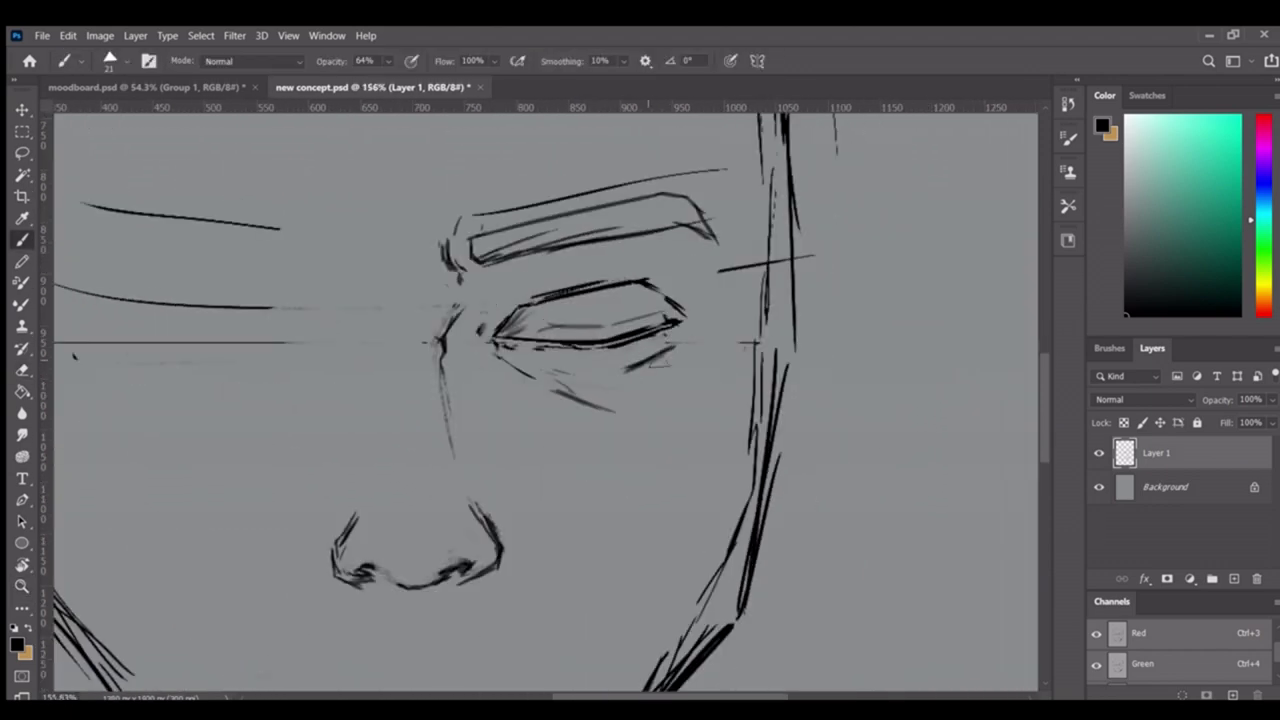
scroll(656, 340, "up", 2)
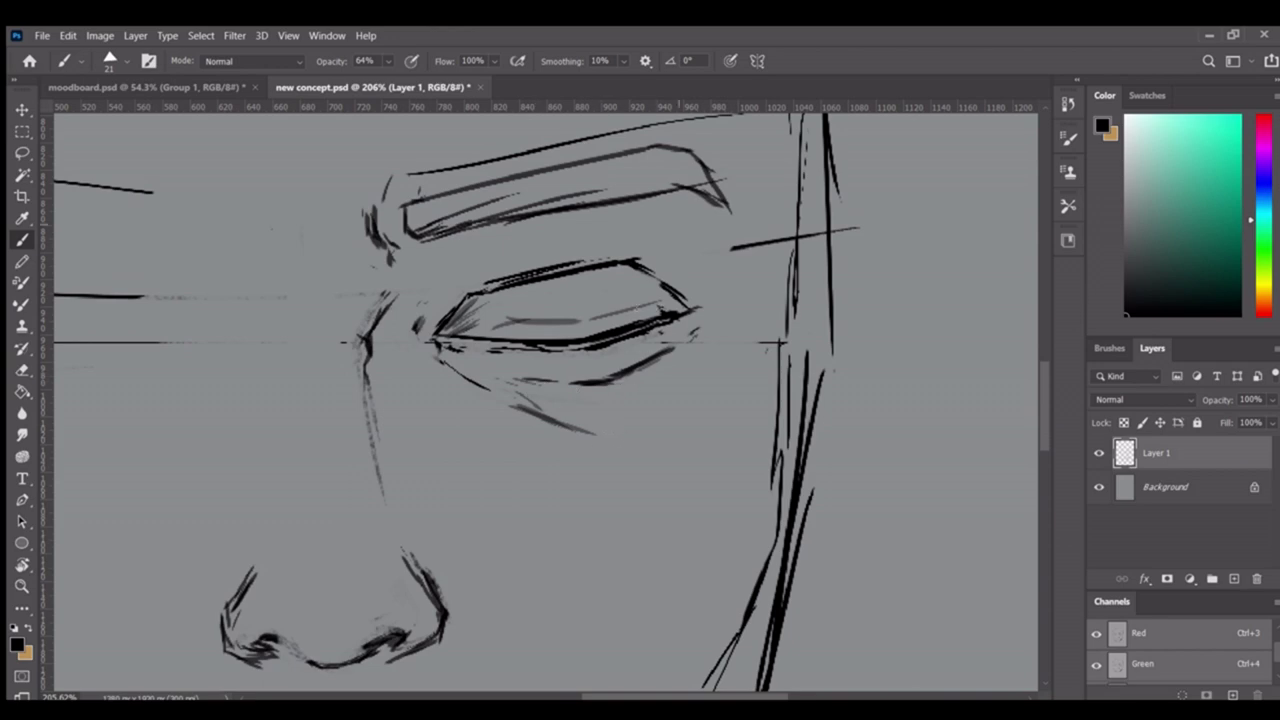
Strengthen the nose bridge strokes and sketch the upper lip contour with the parting line of the mouth
scroll(646, 430, "down", 2)
scroll(600, 440, "up", 1)
scroll(580, 450, "down", 2)
scroll(545, 463, "down", 2)
scroll(545, 463, "up", 2)
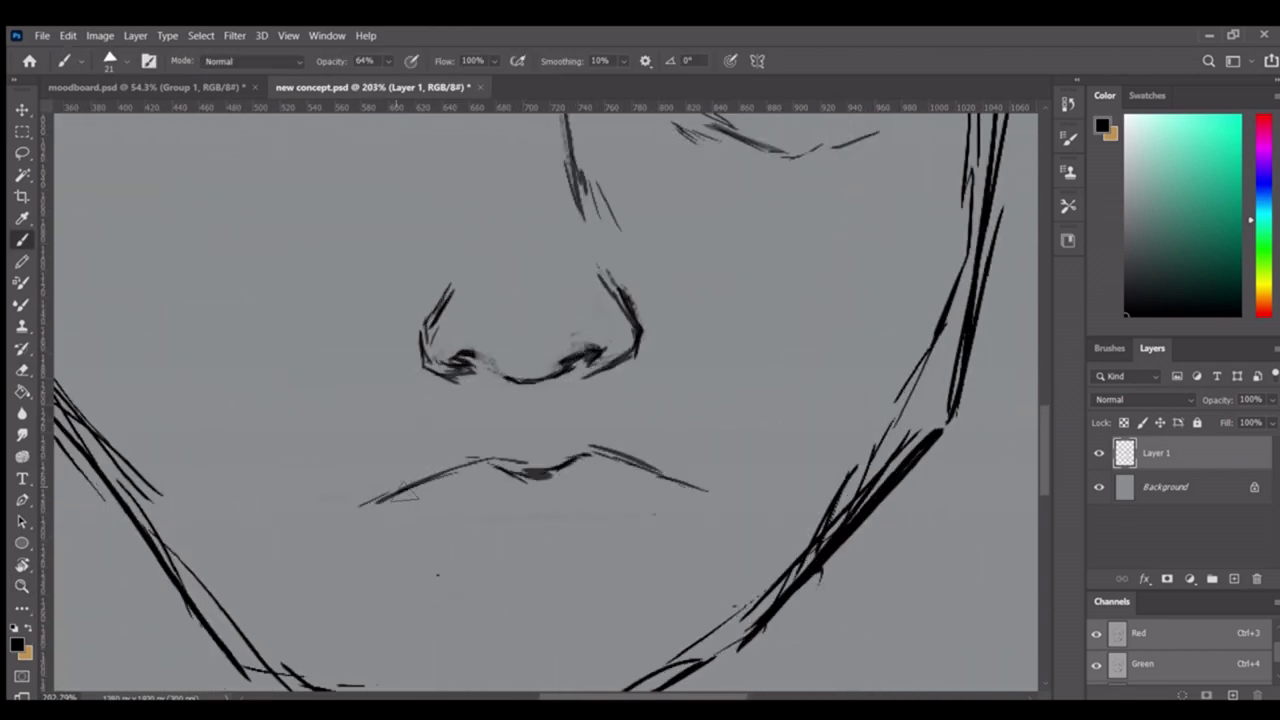
left_click_drag(559, 528, 534, 458)
left_click_drag(427, 452, 480, 451)
left_click_drag(651, 445, 571, 475)
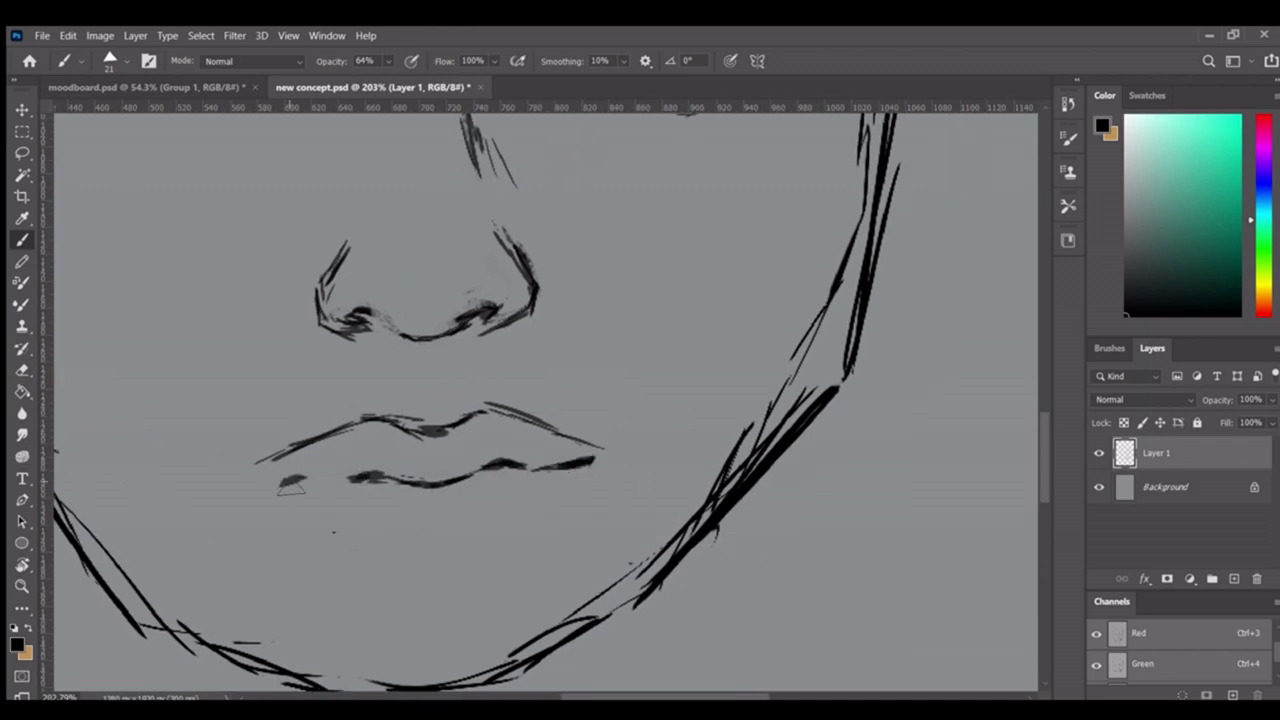
Define the corners of the mouth and outline the lower lip
left_click_drag(548, 506, 622, 479)
left_click_drag(590, 448, 622, 472)
left_click_drag(260, 462, 298, 476)
key("z")
mouse_move(470, 470)
left_mouse_down()
mouse_move(400, 470)
mouse_move(480, 473)
left_mouse_up()
scroll(485, 481, "down", 3)
scroll(689, 393, "up", 2)
Copy the finished eye and eyebrow to a new layer, flip them horizontally and place them on the opposite side
key("ctrl+shift+alt+n")
key("m")
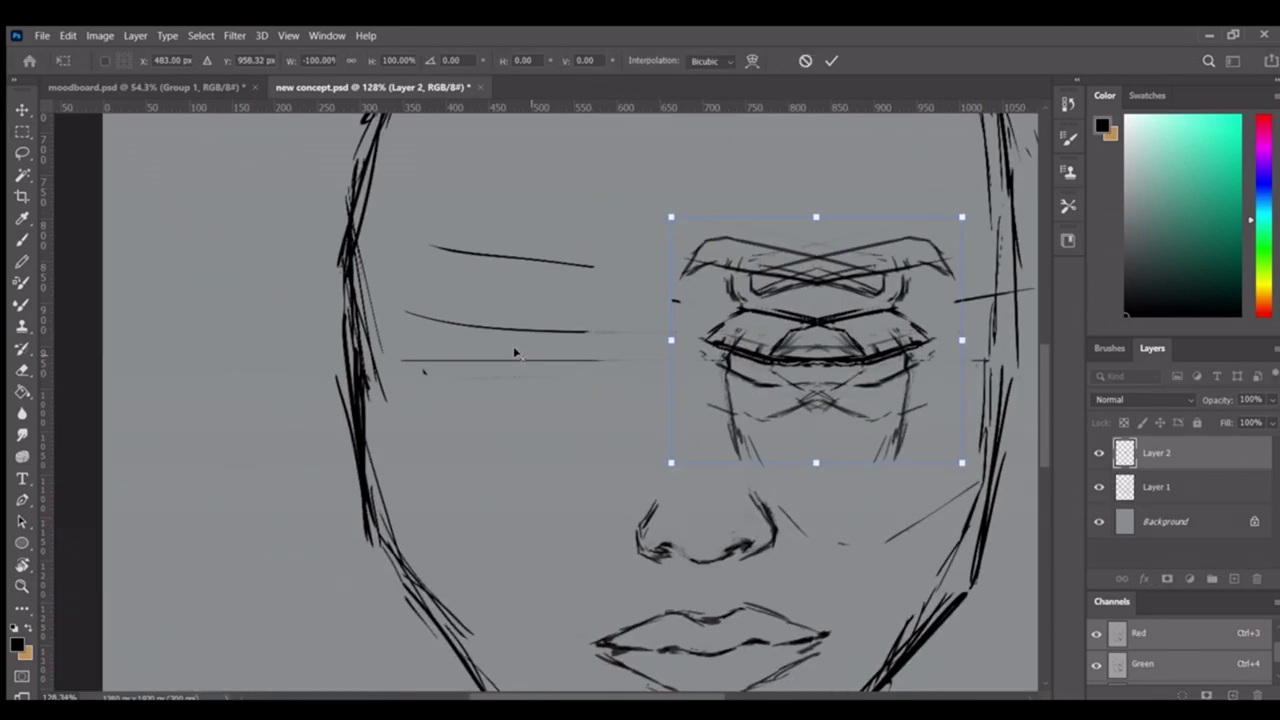
scroll(816, 340, "down", 2)
left_click_drag(816, 340, 583, 337)
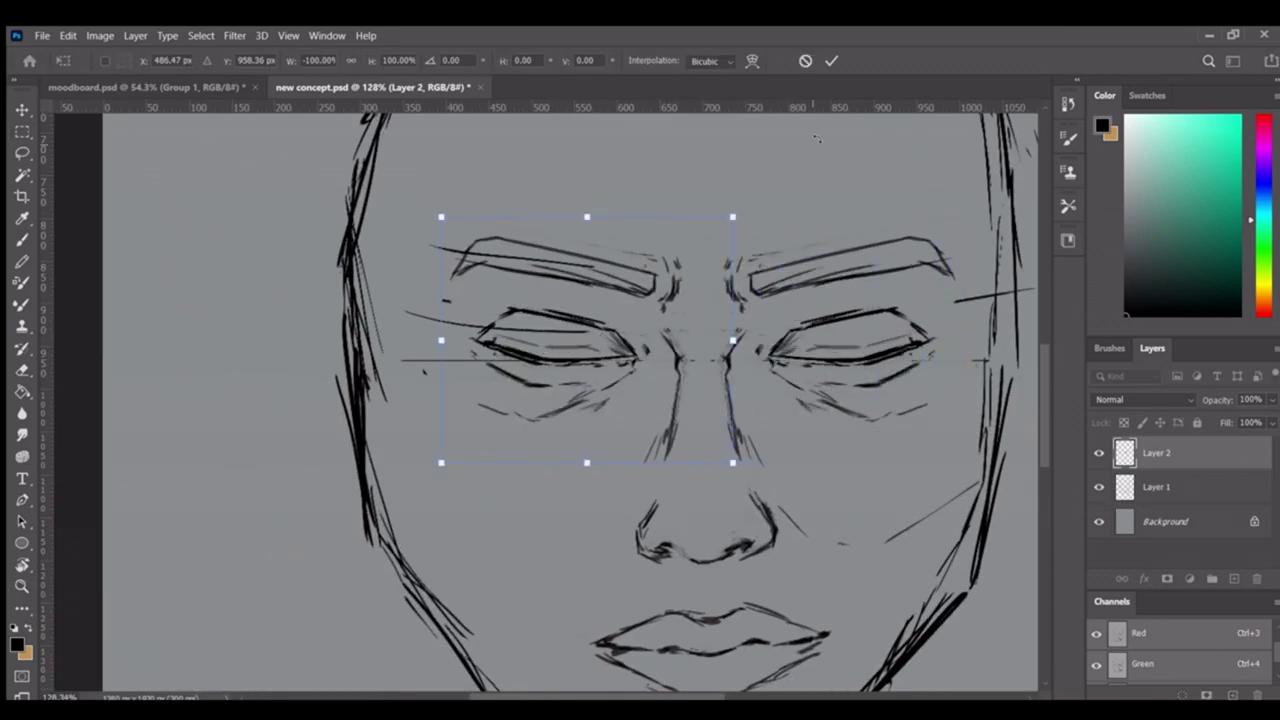
key("Return")
Clear the old guide curve behind the mirrored eye and merge the two sketch layers
key("z")
scroll(700, 318, "down", 1)
scroll(700, 318, "up", 2)
key("m")
left_click_drag(471, 429, 700, 529)
left_click(540, 432)
key("ctrl+e")
key("ctrl+t")
key("Return")
Select the mouth and adjust its placement under the nose with a free transform
scroll(540, 432, "up", 1)
mouse_move(485, 501)
left_mouse_down()
mouse_move(714, 520)
mouse_move(767, 633)
left_mouse_up()
key("ctrl+t")
key("Return")
key("z")
scroll(683, 443, "down", 1)
scroll(745, 492, "up", 1)
scroll(745, 492, "down", 3)
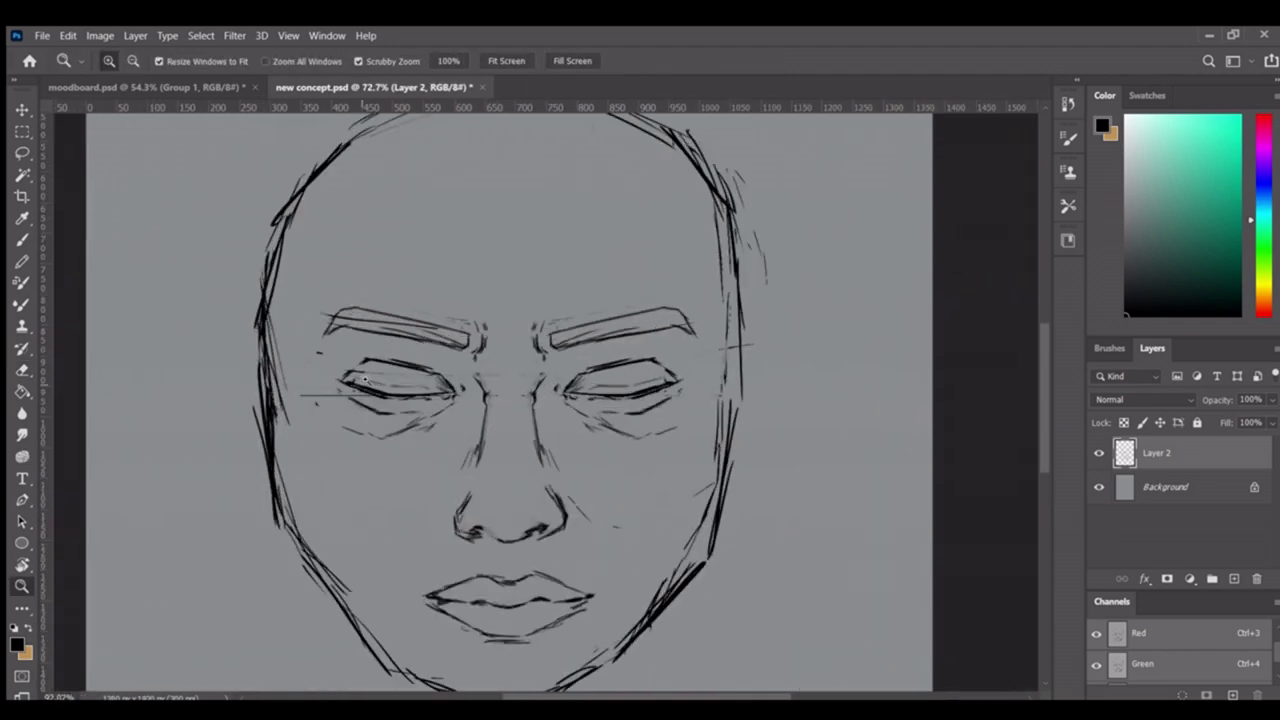
Separate the facial features from the head outline onto their own layer and lower the outline layer's opacity to 36%
scroll(557, 457, "up", 1)
key("m")
left_click_drag(320, 238, 702, 660)
left_click_drag(629, 517, 744, 652)
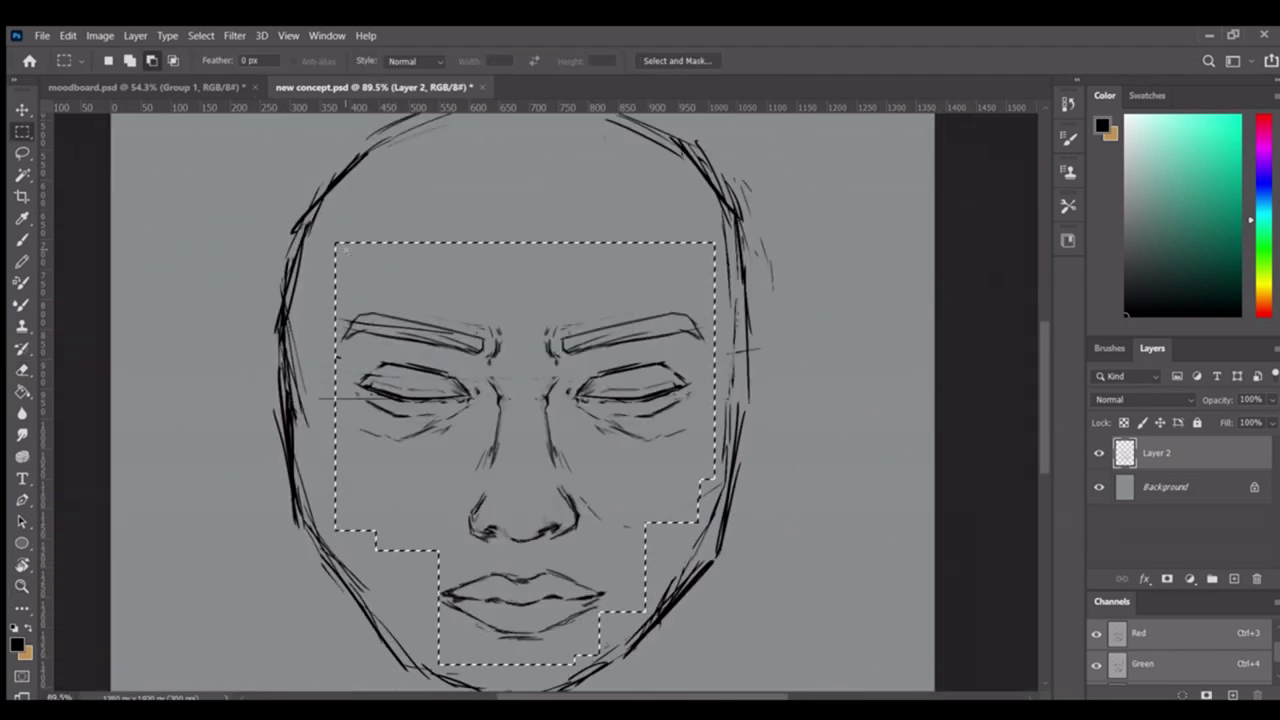
key("ctrl+j")
left_click(1099, 452)
key("3")
key("6")
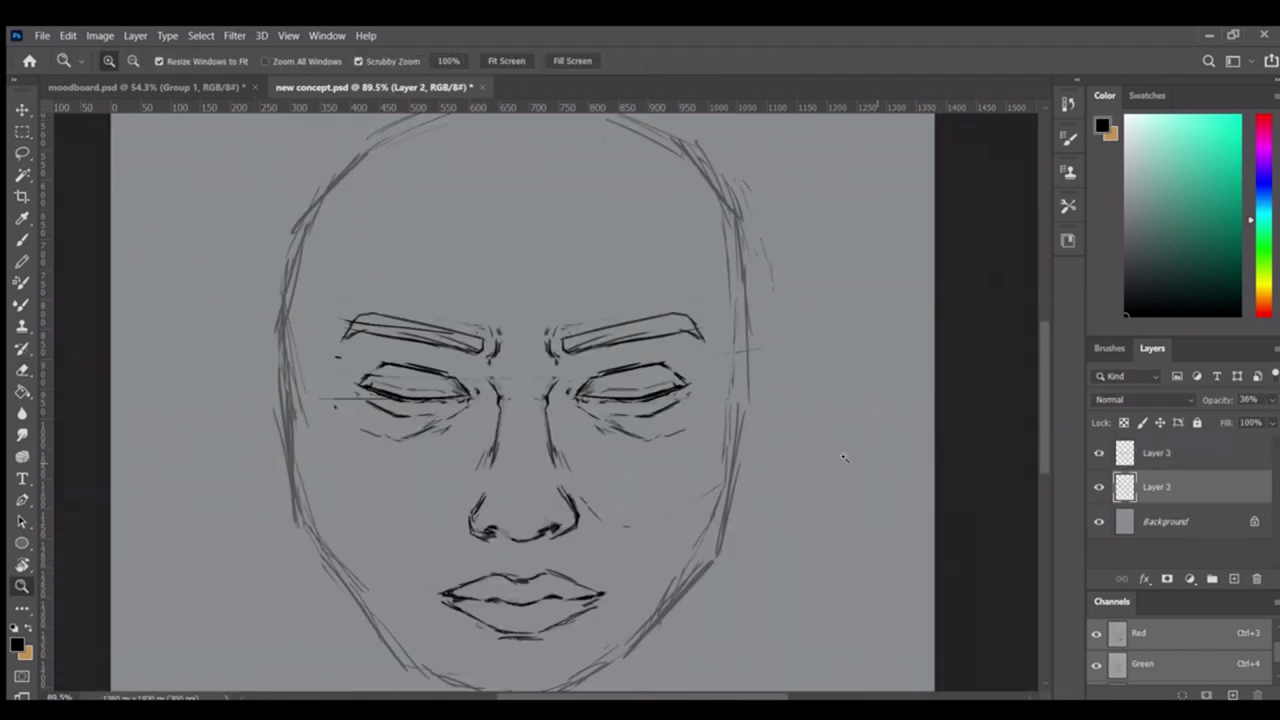
Add a new layer on top and set the head outline layer's opacity to 20%
key("z")
scroll(607, 444, "down", 2)
key("ctrl+shift+alt+n")
scroll(607, 444, "up", 1)
key("b")
left_click(1156, 521)
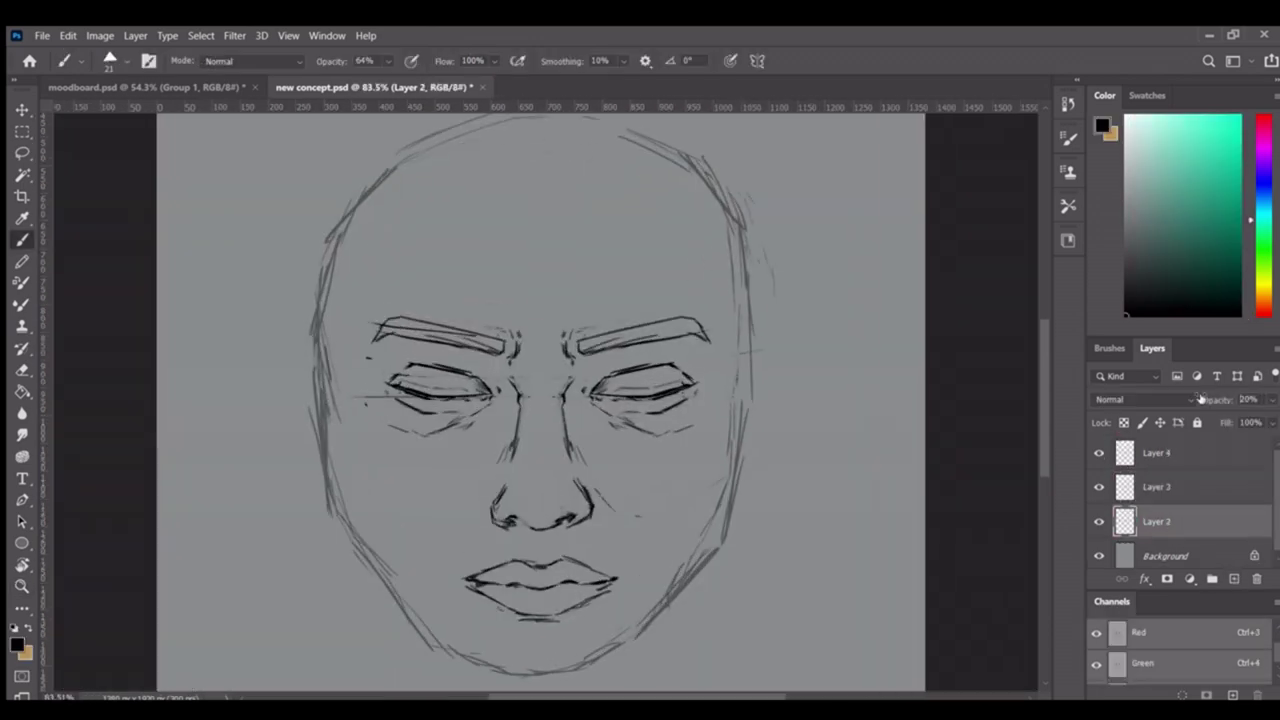
Rename the head outline layer hd, the facial features layer fc and the new top layer hdd
double_click(1156, 521)
type("hd")
key("Return")
double_click(1156, 487)
type("fc")
double_click(1165, 455)
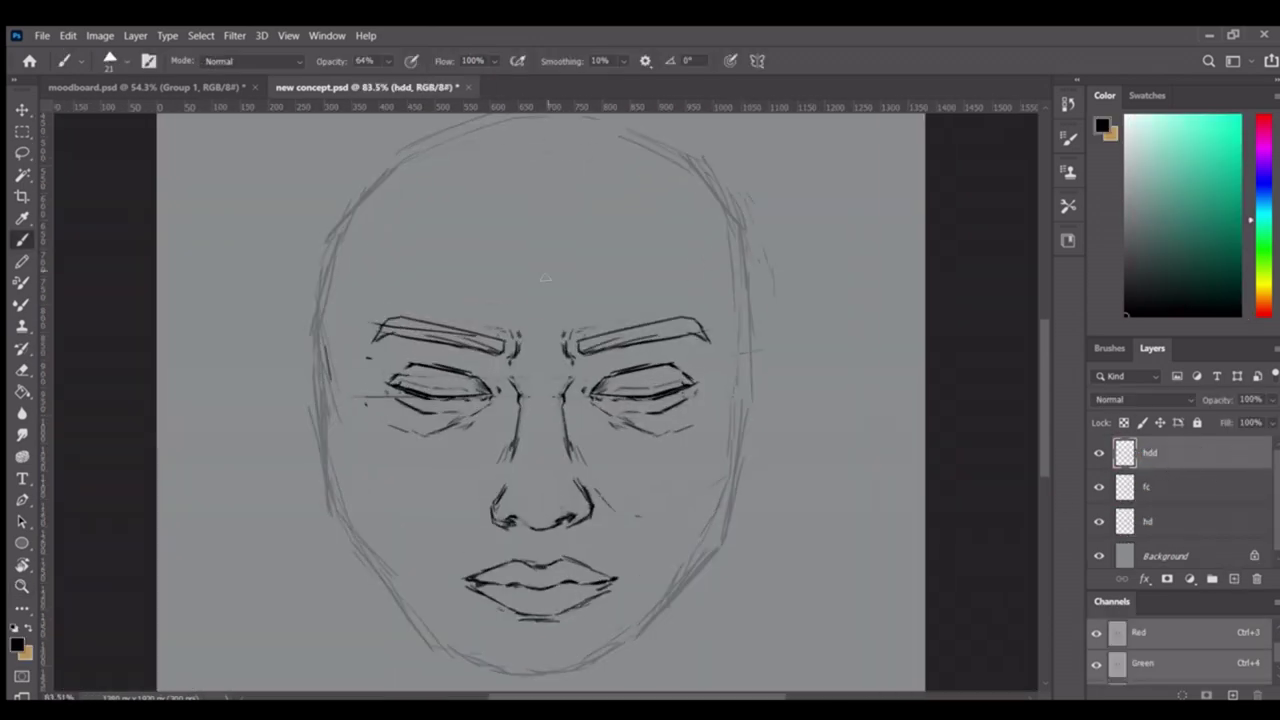
Trace a cleaner, slimmer outline of the cheeks, jaw, chin and skull on the hdd layer over the faded sketch
left_click_drag(333, 380, 330, 470)
left_click_drag(339, 420, 325, 310)
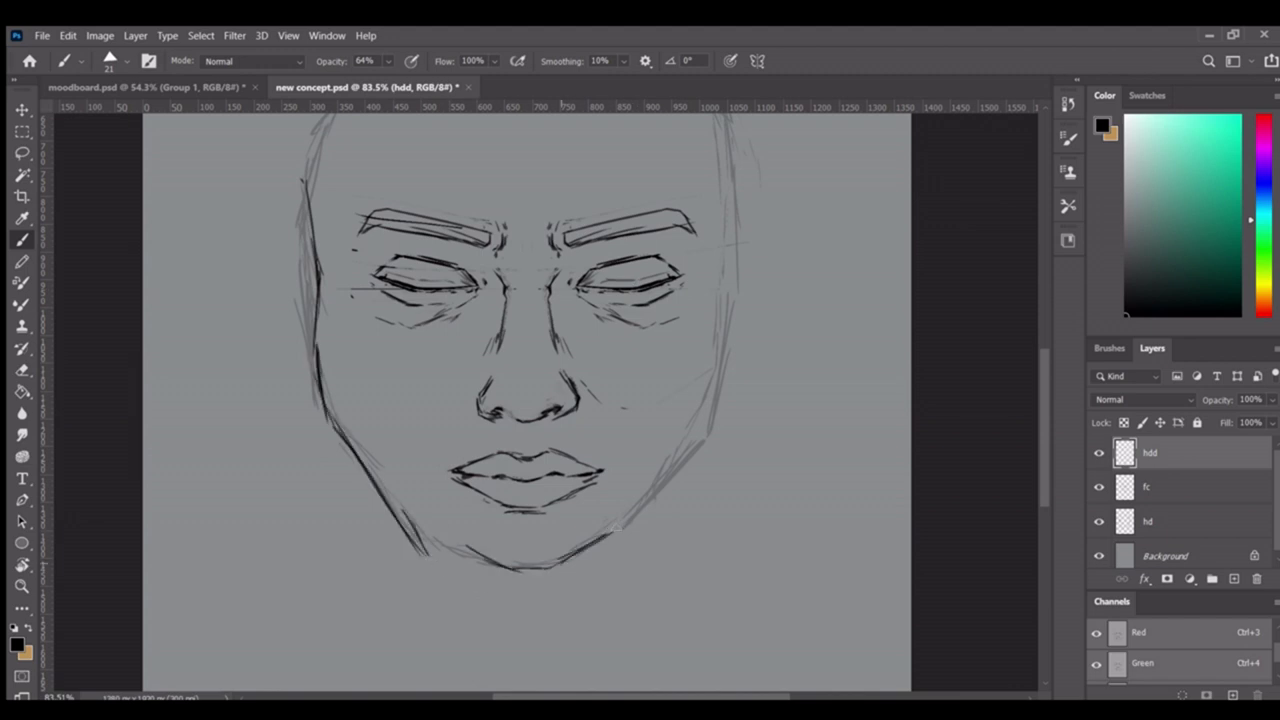
left_click_drag(718, 408, 670, 486)
left_click_drag(725, 320, 665, 410)
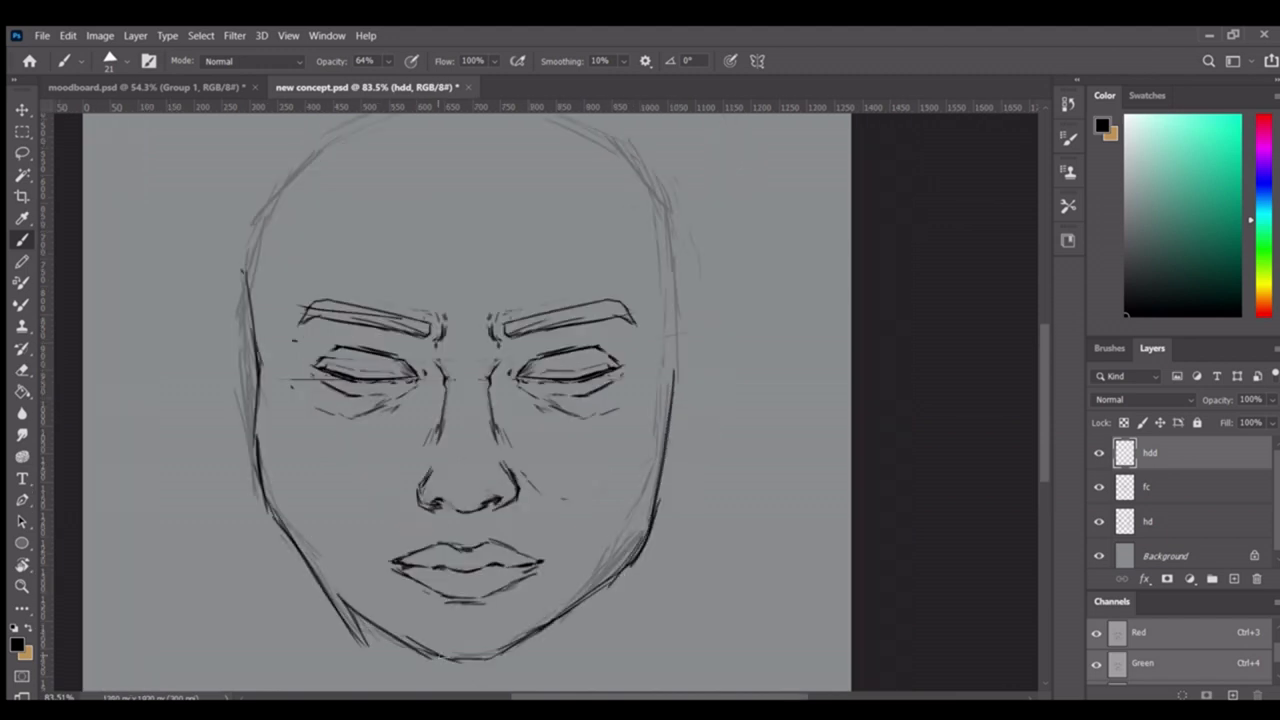
left_click_drag(450, 400, 573, 380)
left_click_drag(385, 405, 415, 525)
left_click_drag(520, 615, 430, 555)
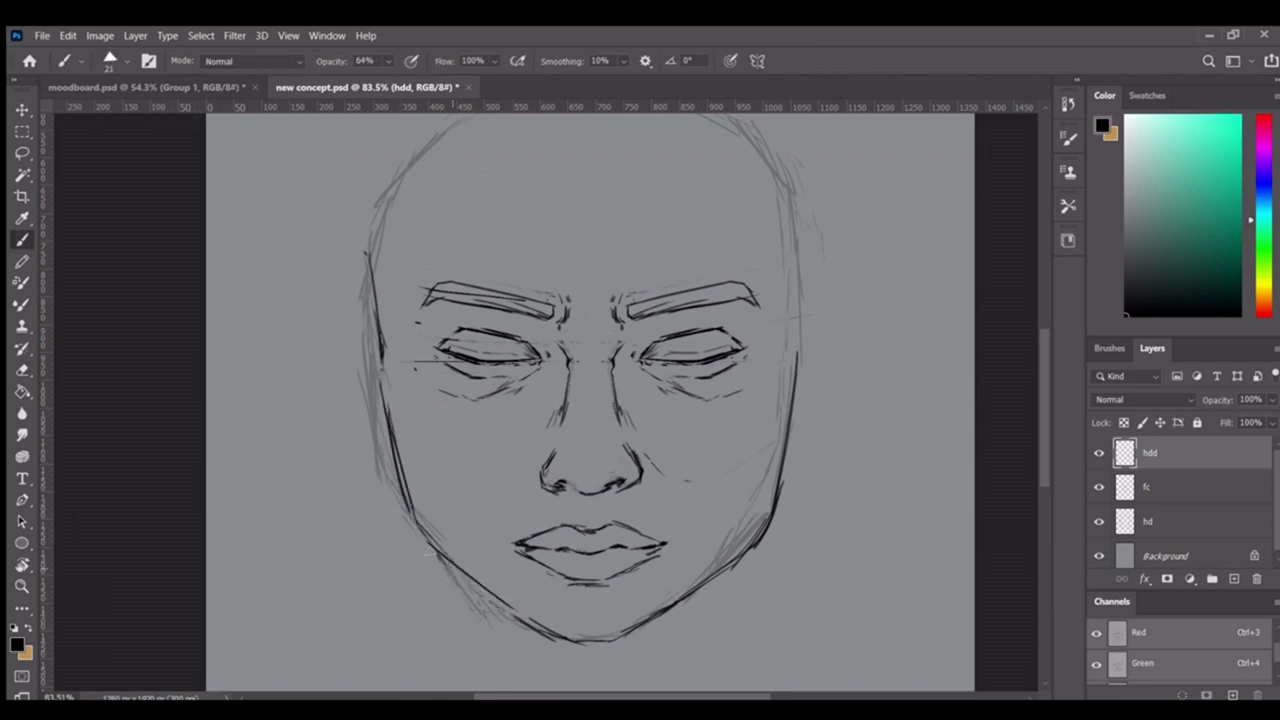
left_click_drag(560, 400, 545, 460)
left_click_drag(358, 315, 622, 138)
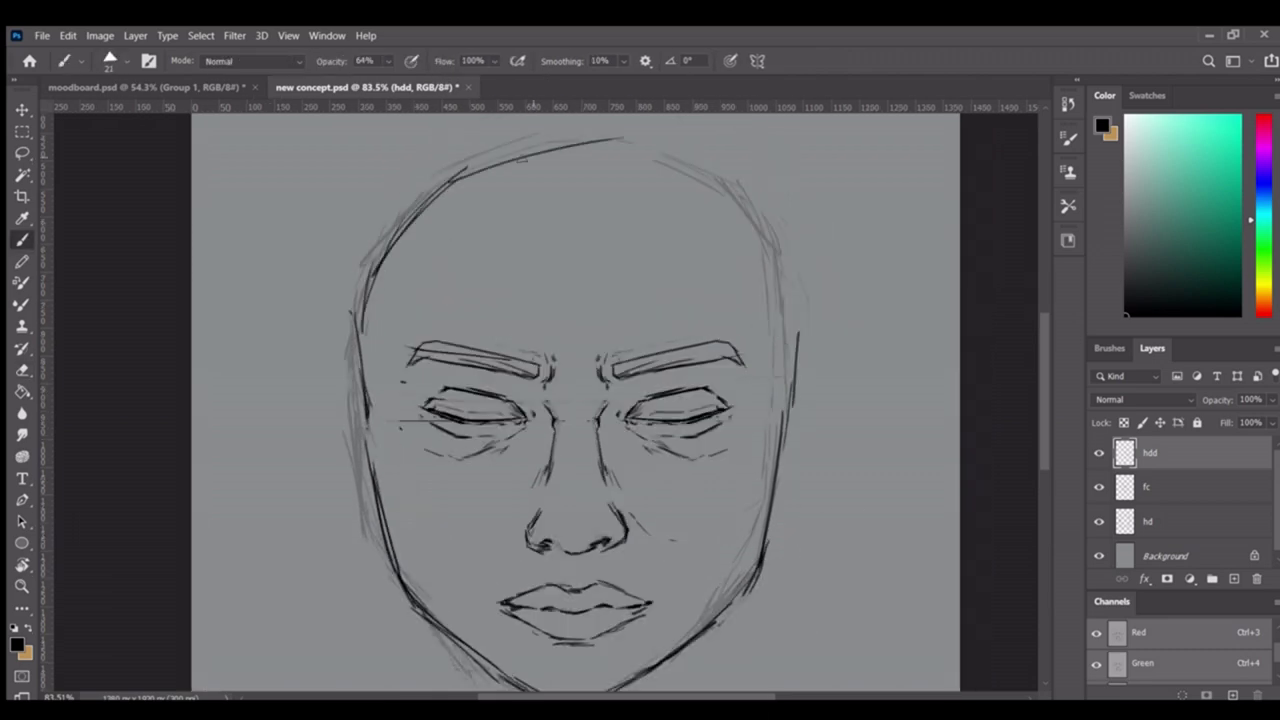
Merge the fc and hdd layers and erase the leftover guideline strokes around the mirrored eye and eyebrow
scroll(570, 567, "up", 3)
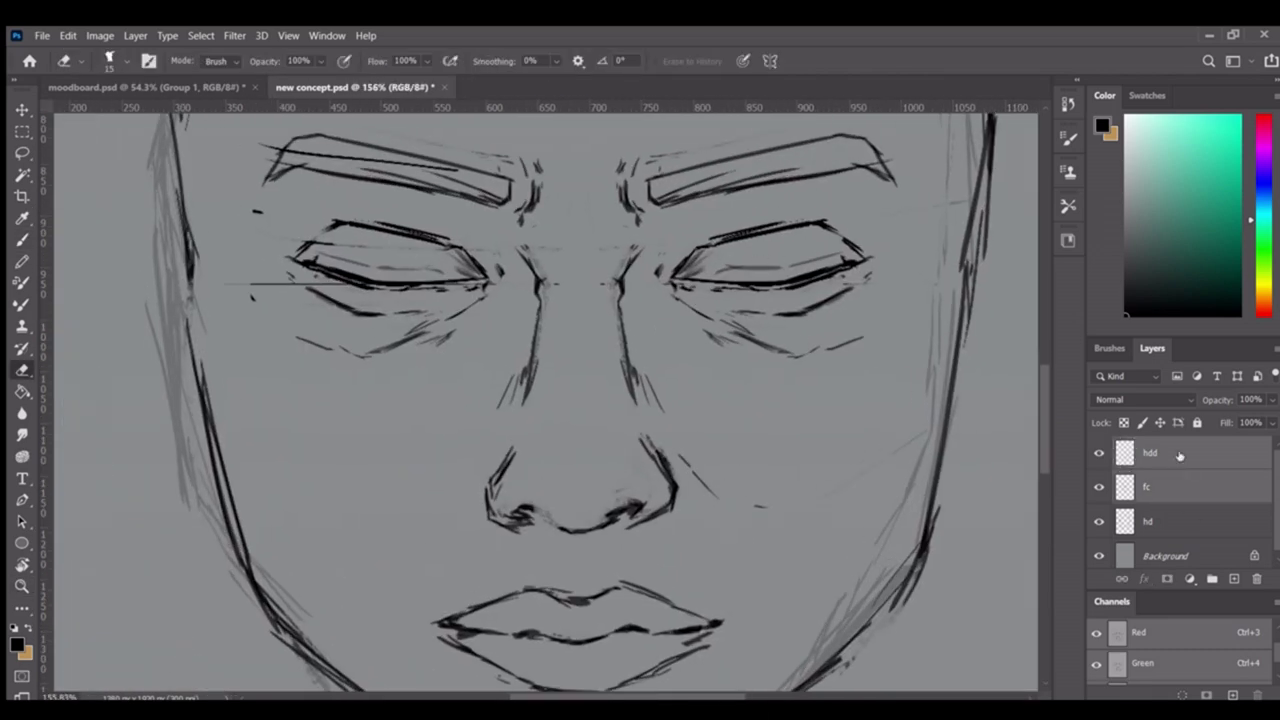
key("e")
scroll(510, 328, "down", 3)
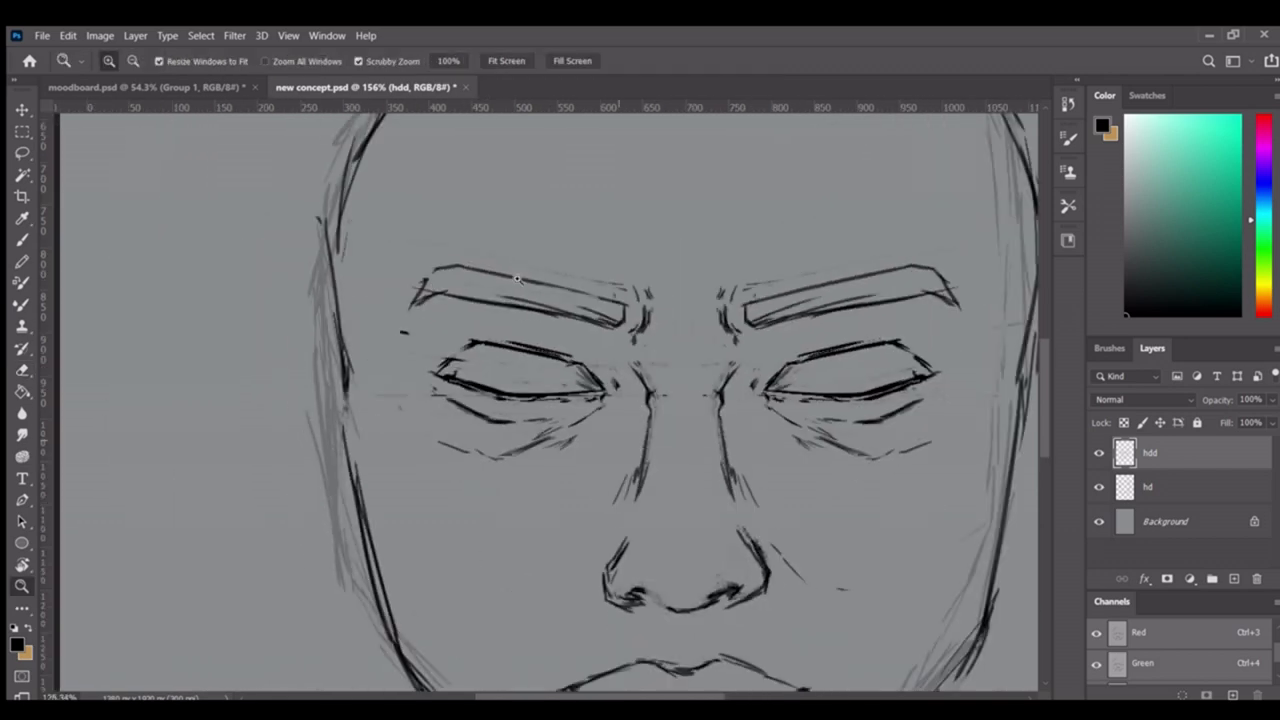
Refine the nose bridge, draw the curve of the nose tip and add frown wrinkles between the eyebrows
key("b")
scroll(514, 243, "up", 2)
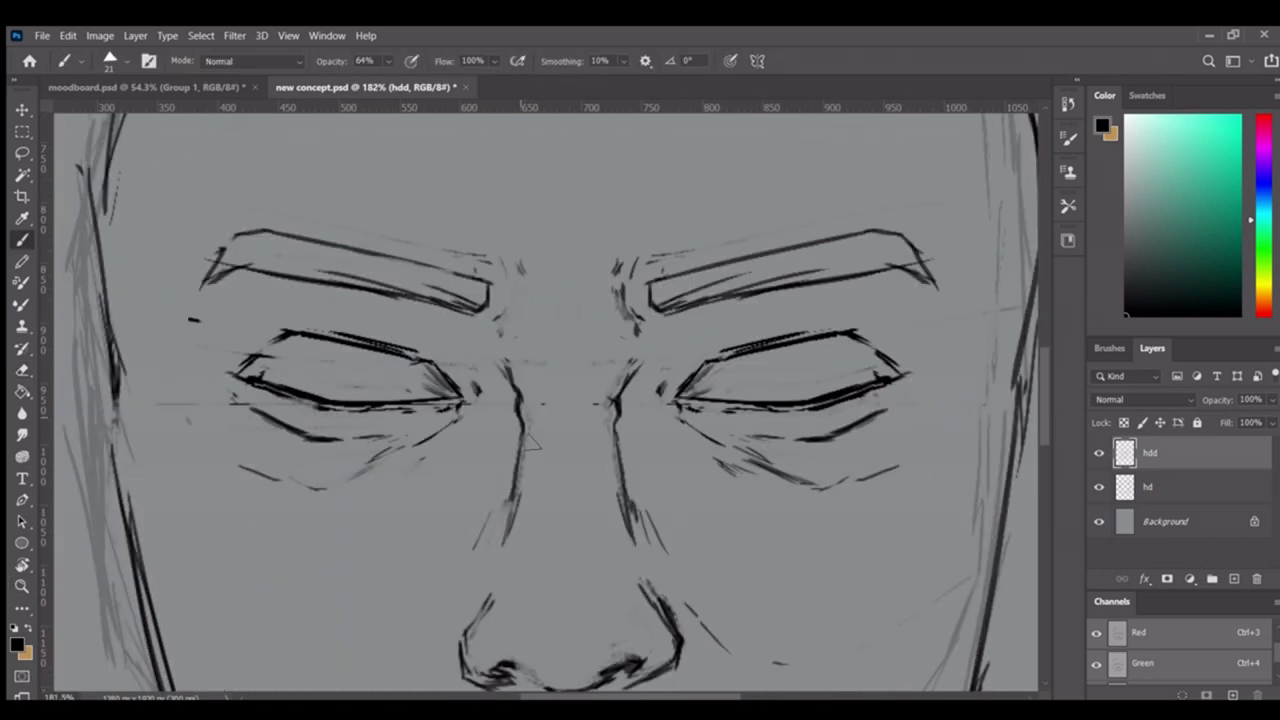
scroll(548, 500, "up", 1)
scroll(606, 518, "down", 2)
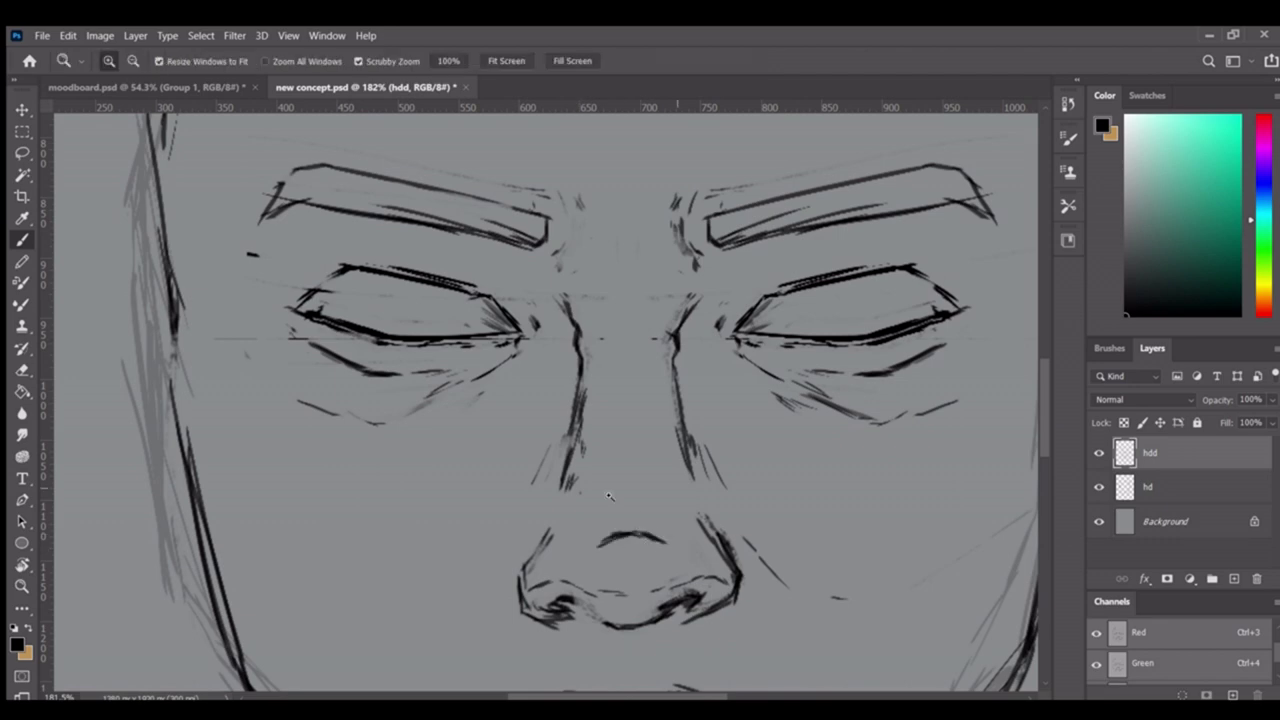
scroll(634, 514, "up", 2)
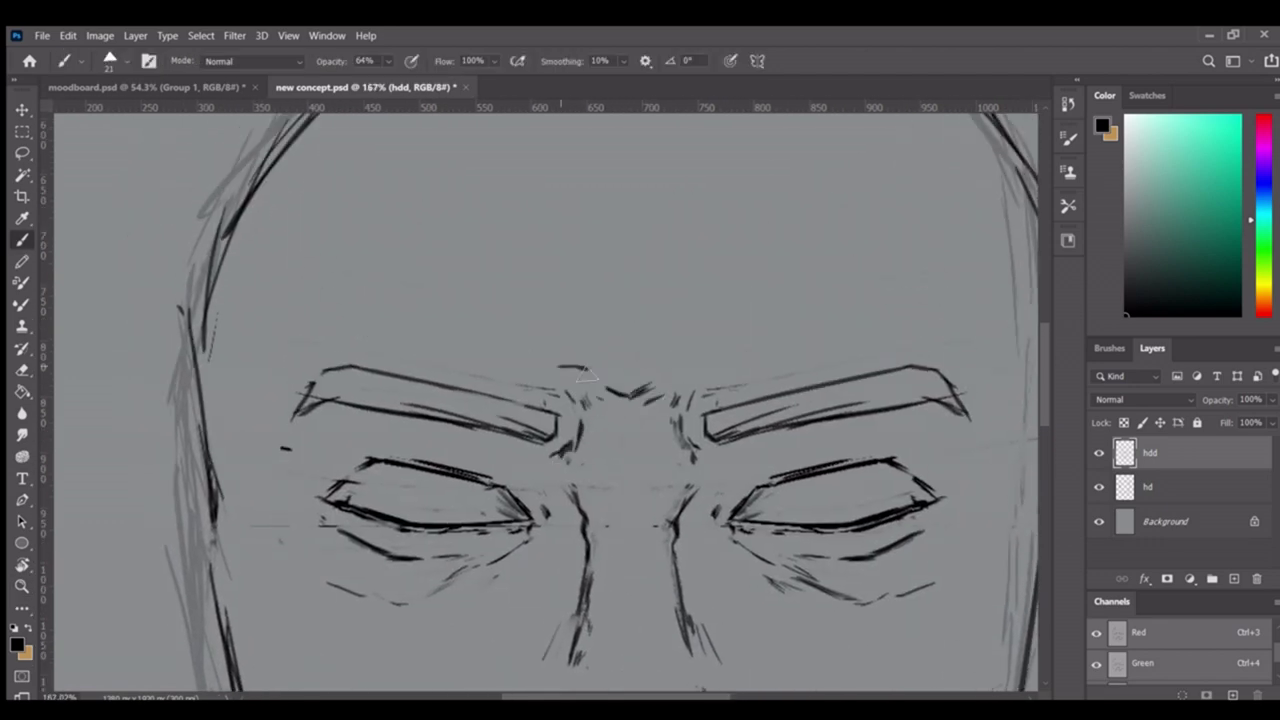
Hide the old head outline layer hd
scroll(588, 374, "down", 3)
scroll(640, 378, "up", 1)
scroll(668, 380, "down", 1)
scroll(666, 380, "up", 3)
scroll(600, 380, "down", 4)
scroll(500, 380, "up", 2)
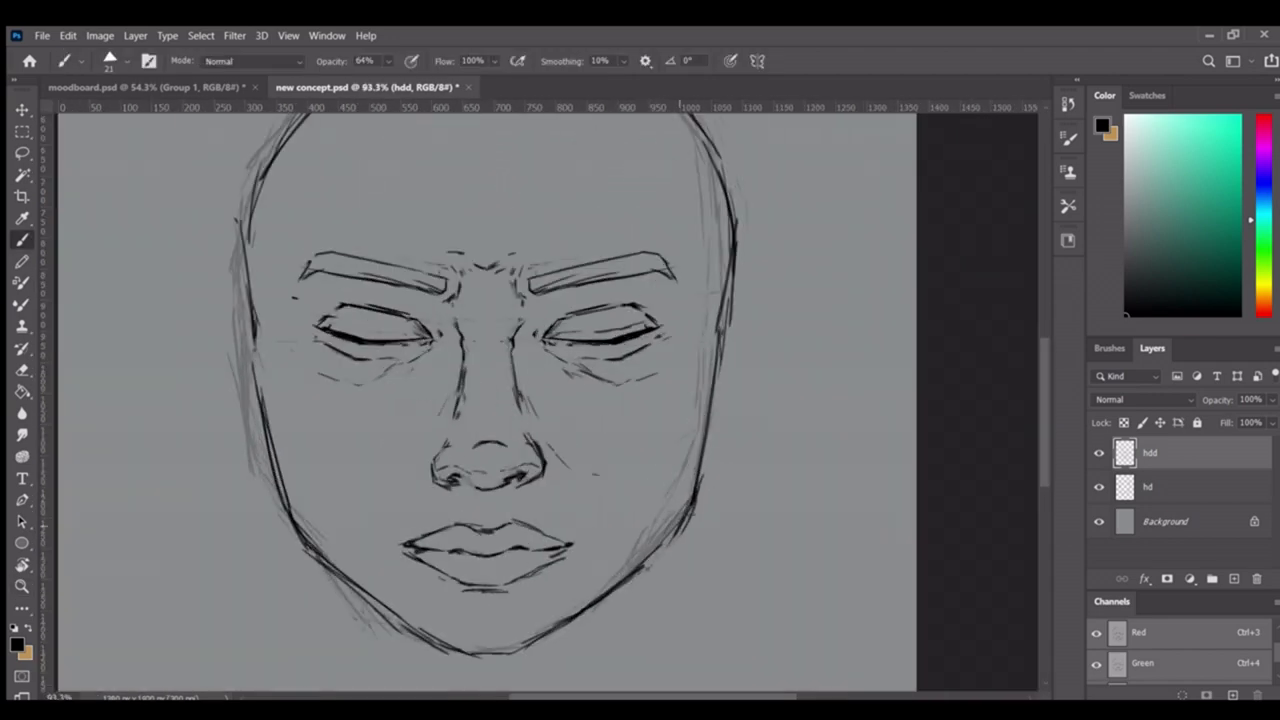
scroll(723, 466, "down", 3)
left_click(1099, 487)
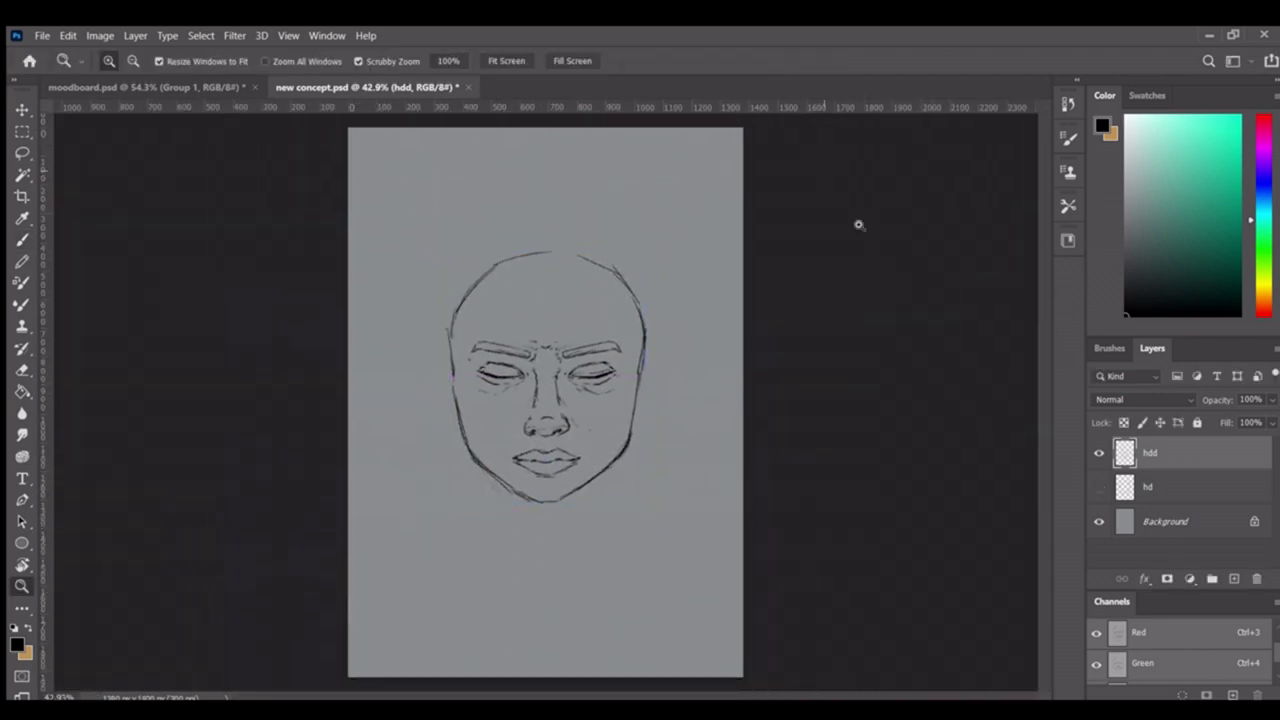
Add a new layer above the Background and paint the first dark grey textured strokes around the head
left_click(1165, 521)
left_click(1233, 579)
key("b")
left_click(1147, 95)
left_click(1130, 149)
left_click_drag(690, 130, 600, 230)
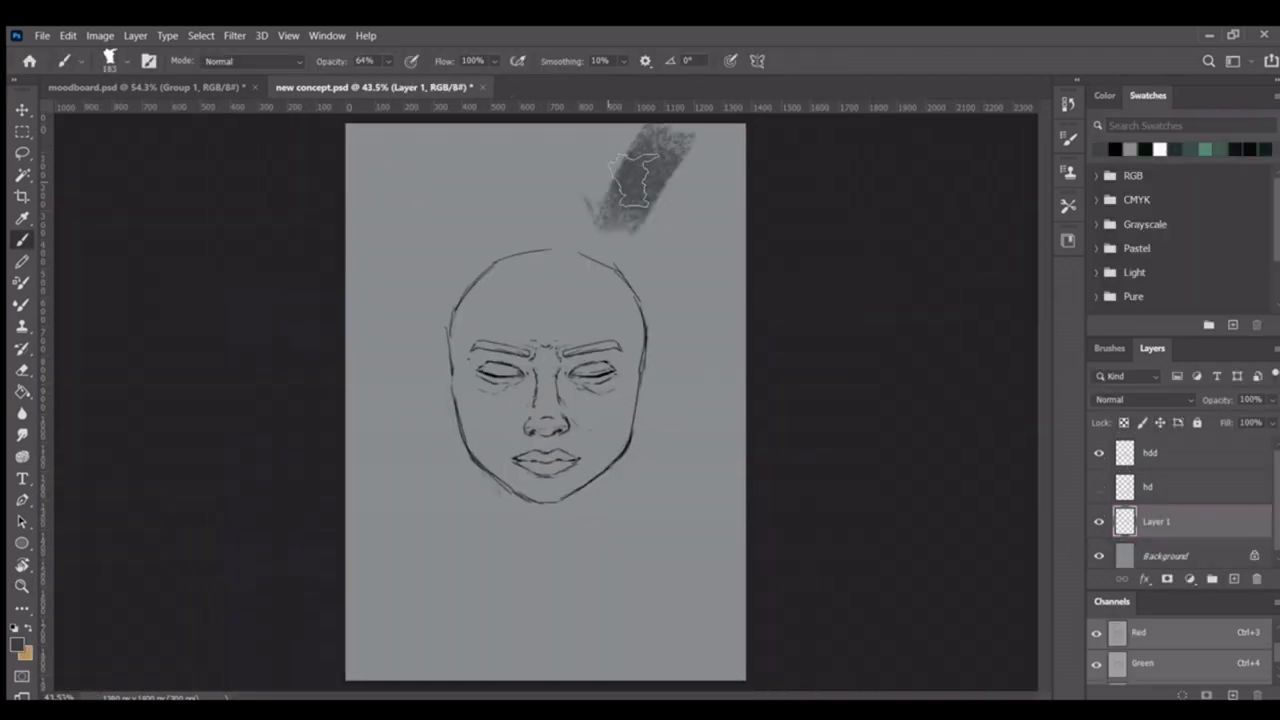
left_click_drag(460, 180, 360, 340)
left_click_drag(440, 300, 350, 410)
left_click_drag(510, 490, 360, 640)
Cover the canvas around the face with dark grey textured strokes at 100% brush opacity
key("0")
left_click_drag(510, 420, 360, 560)
left_click_drag(740, 500, 600, 650)
left_click_drag(740, 170, 620, 330)
left_click_drag(560, 130, 560, 280)
left_click_drag(350, 150, 440, 440)
mouse_move(400, 660)
left_mouse_down()
mouse_move(590, 678)
mouse_move(560, 530)
left_mouse_up()
left_click_drag(720, 560, 749, 380)
left_click_drag(700, 150, 620, 330)
left_click_drag(610, 610, 520, 450)
left_click_drag(540, 160, 370, 440)
left_click_drag(500, 150, 749, 294)
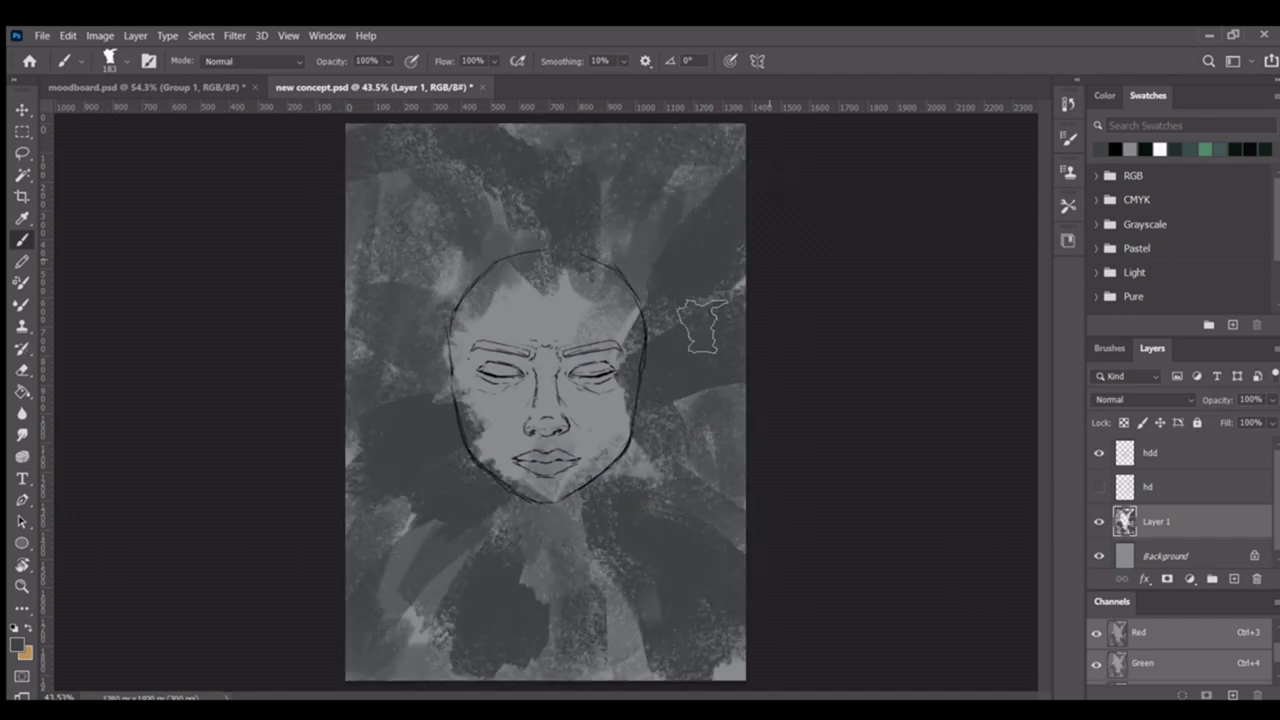
Paint lighter grey textured streaks radiating outward from the head
left_click_drag(360, 190, 500, 320)
mouse_move(465, 470)
left_mouse_down()
mouse_move(366, 251)
mouse_move(677, 229)
mouse_move(640, 500)
mouse_move(480, 478)
mouse_move(500, 200)
left_mouse_up()
left_click_drag(420, 350, 390, 470)
Lay black, dark grey and muted green strokes over the canvas so they radiate from the face's centre
left_click(1115, 149)
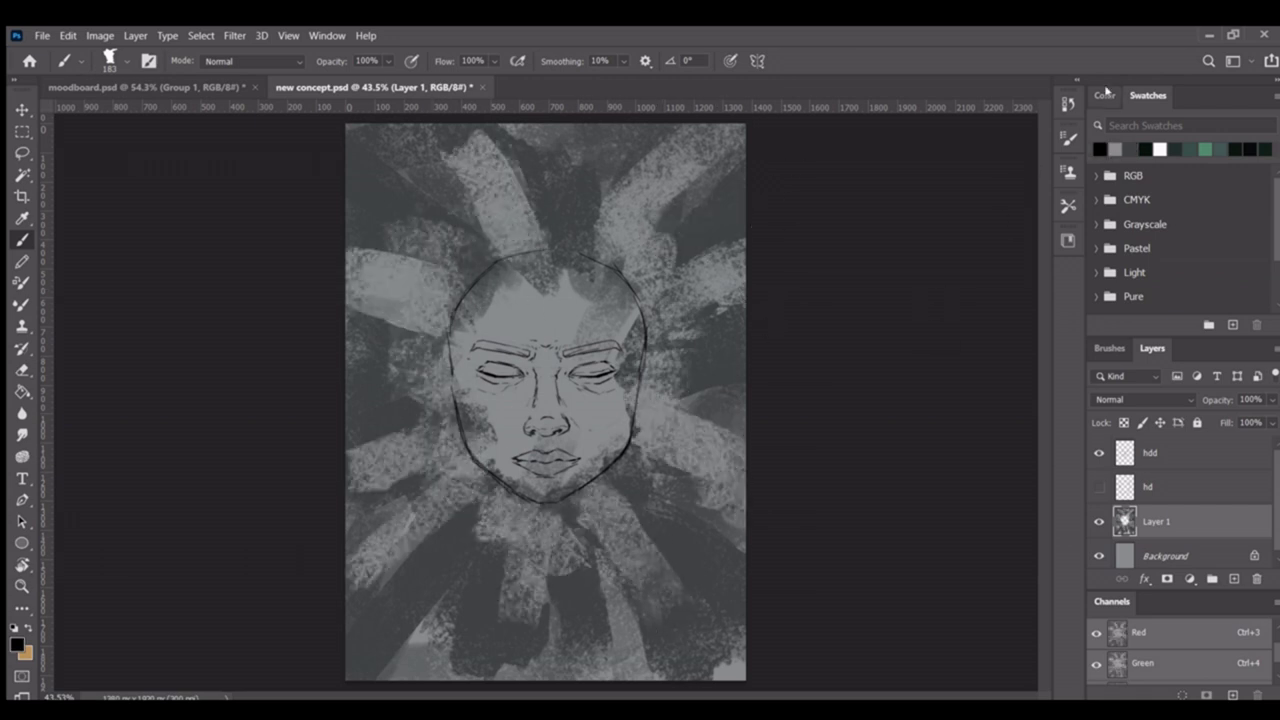
left_click(1104, 95)
left_click(1146, 287)
mouse_move(690, 280)
left_mouse_down()
mouse_move(757, 186)
mouse_move(386, 200)
mouse_move(480, 420)
mouse_move(585, 385)
mouse_move(480, 560)
mouse_move(400, 370)
mouse_move(640, 610)
mouse_move(515, 325)
mouse_move(366, 171)
left_mouse_up()
left_click(1147, 95)
left_click(1235, 149)
mouse_move(710, 150)
left_mouse_down()
mouse_move(636, 280)
mouse_move(648, 422)
mouse_move(400, 560)
mouse_move(543, 243)
left_mouse_up()
left_click(1146, 149)
mouse_move(460, 175)
left_mouse_down()
mouse_move(620, 400)
mouse_move(463, 600)
mouse_move(360, 270)
mouse_move(600, 330)
left_mouse_up()
left_click(1100, 150)
mouse_move(700, 185)
left_mouse_down()
mouse_move(580, 343)
mouse_move(534, 449)
mouse_move(550, 428)
left_mouse_up()
Smudge the radiating strokes together and brush further dark and green streaks in between
key("r")
mouse_move(370, 148)
left_mouse_down()
mouse_move(530, 285)
mouse_move(634, 171)
mouse_move(563, 346)
mouse_move(670, 215)
left_mouse_up()
key("b")
mouse_move(470, 190)
left_mouse_down()
mouse_move(400, 660)
mouse_move(690, 480)
left_mouse_up()
key("r")
mouse_move(609, 334)
left_mouse_down()
mouse_move(580, 373)
mouse_move(503, 277)
mouse_move(571, 357)
mouse_move(746, 297)
mouse_move(757, 420)
left_mouse_up()
key("b")
mouse_move(550, 445)
left_mouse_down()
mouse_move(560, 630)
mouse_move(700, 670)
left_mouse_up()
left_click_drag(500, 400, 350, 480)
Smudge the streaks on all sides of the canvas at 50% strength into soft rays around the face
key("r")
mouse_move(391, 240)
left_mouse_down()
mouse_move(540, 350)
mouse_move(491, 137)
mouse_move(623, 126)
mouse_move(591, 346)
mouse_move(727, 209)
left_mouse_up()
left_click_drag(566, 520, 653, 663)
mouse_move(430, 405)
left_mouse_down()
mouse_move(414, 543)
mouse_move(466, 674)
left_mouse_up()
left_click_drag(540, 440, 540, 580)
mouse_move(370, 228)
left_mouse_down()
mouse_move(517, 366)
mouse_move(431, 377)
mouse_move(737, 291)
mouse_move(488, 582)
mouse_move(403, 577)
mouse_move(380, 603)
mouse_move(686, 689)
mouse_move(730, 665)
left_mouse_up()
left_click_drag(571, 369, 548, 416)
mouse_move(730, 316)
left_mouse_down()
mouse_move(457, 286)
mouse_move(463, 306)
mouse_move(399, 519)
left_mouse_up()
left_click_drag(563, 445, 566, 456)
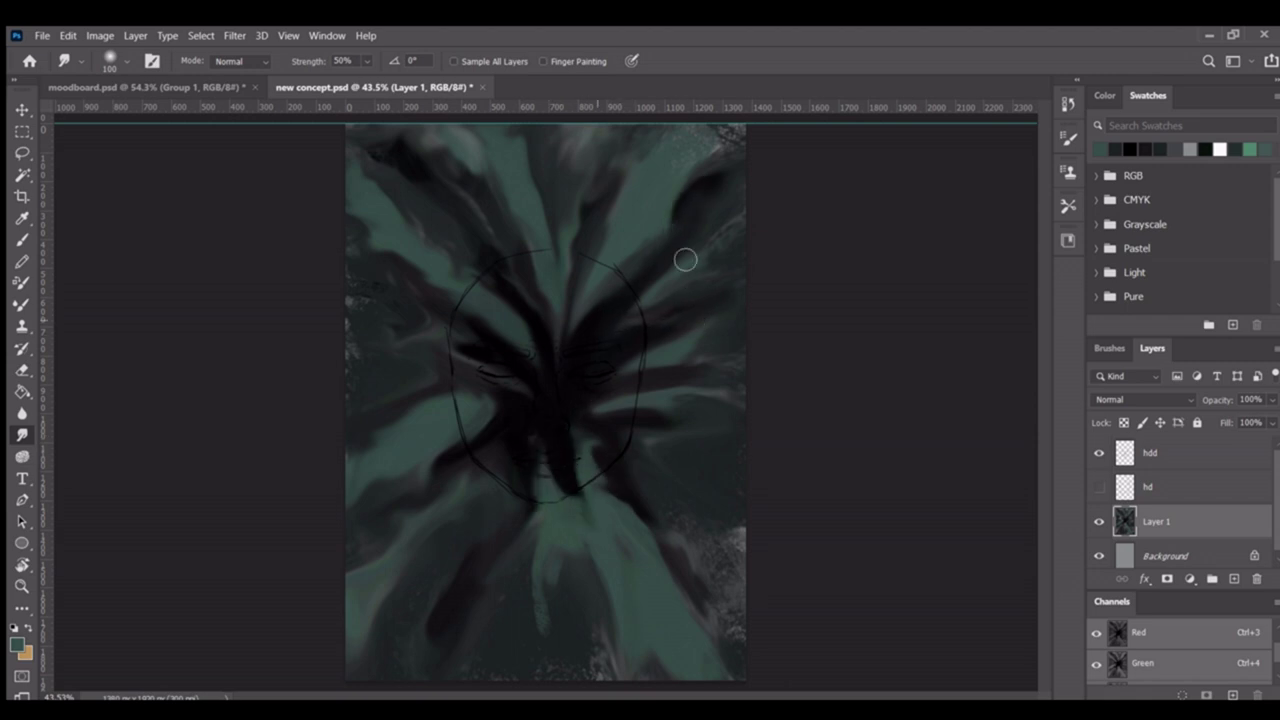
Add more muted green streaks on both sides of the face and smudge them into the dark background
key("b")
mouse_move(628, 414)
left_mouse_down()
mouse_move(429, 363)
mouse_move(457, 677)
mouse_move(731, 289)
mouse_move(686, 483)
mouse_move(357, 400)
mouse_move(440, 388)
left_mouse_up()
key("r")
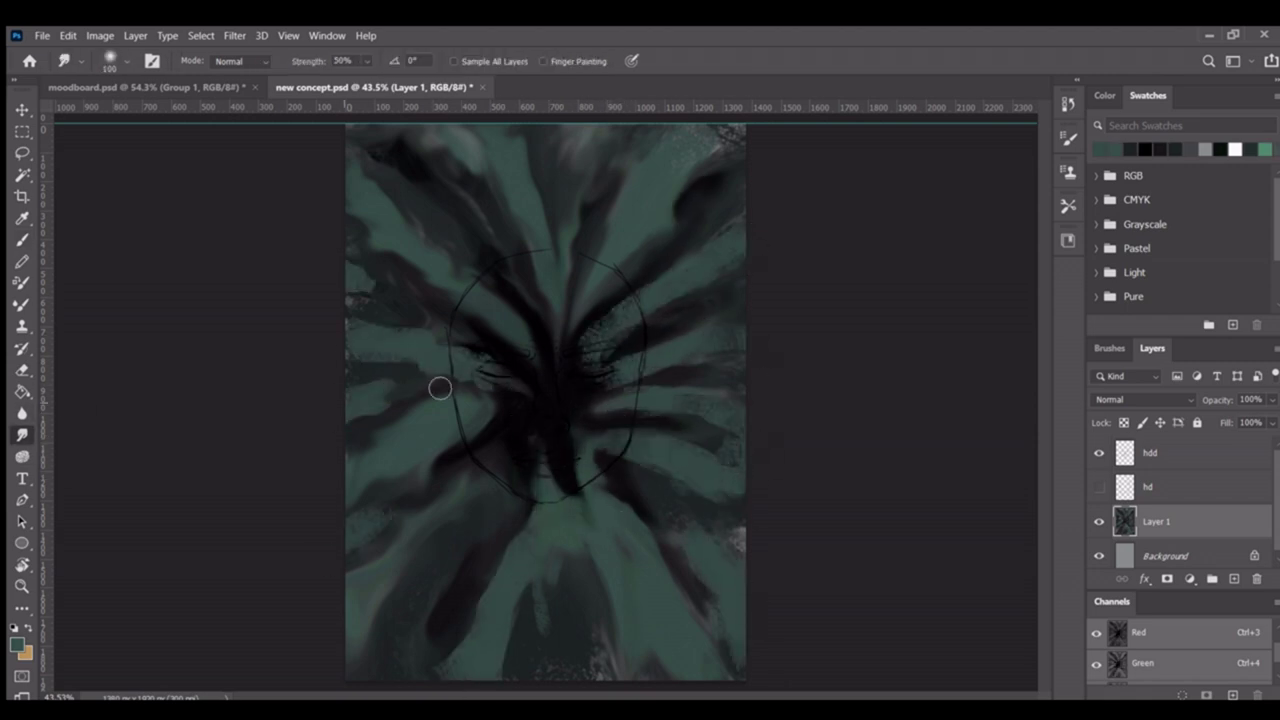
mouse_move(427, 330)
left_mouse_down()
mouse_move(463, 143)
mouse_move(593, 381)
left_mouse_up()
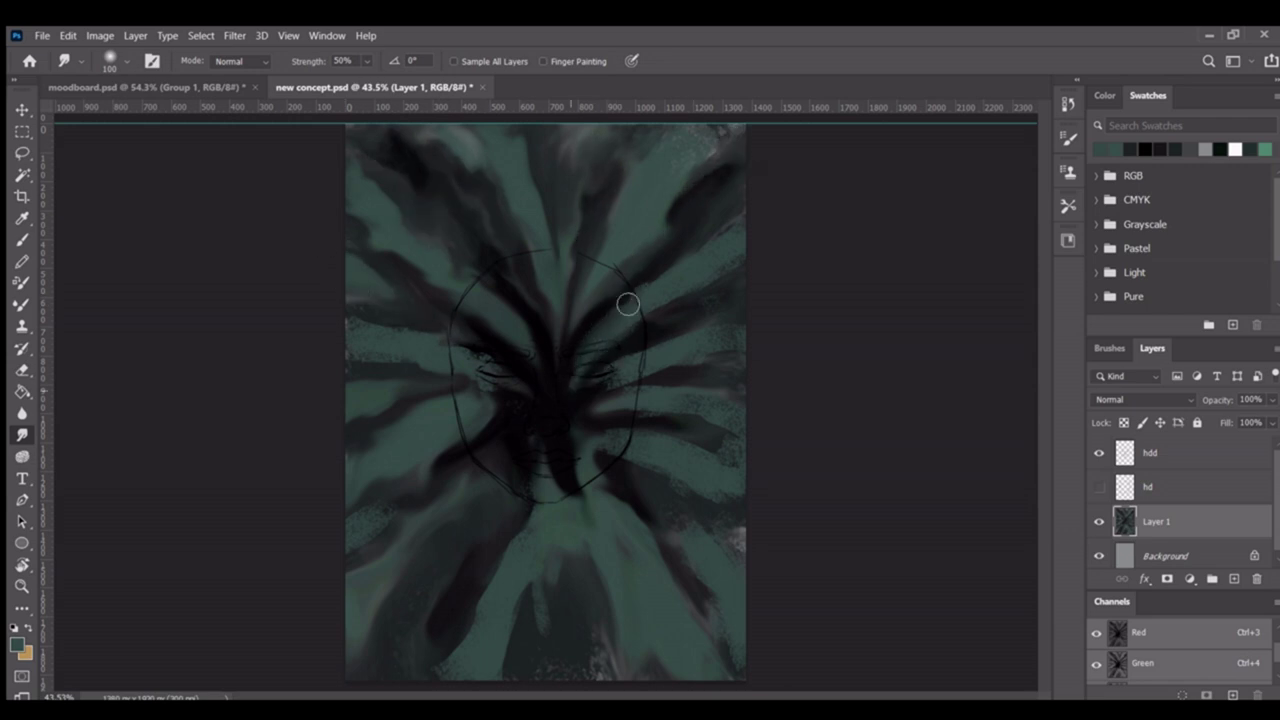
left_click_drag(628, 303, 709, 295)
mouse_move(760, 488)
left_mouse_down()
mouse_move(683, 363)
mouse_move(563, 503)
mouse_move(502, 469)
left_mouse_up()
Draw thin jagged black lines along the streaks with a size 12 brush and smudge them into the background
key("b")
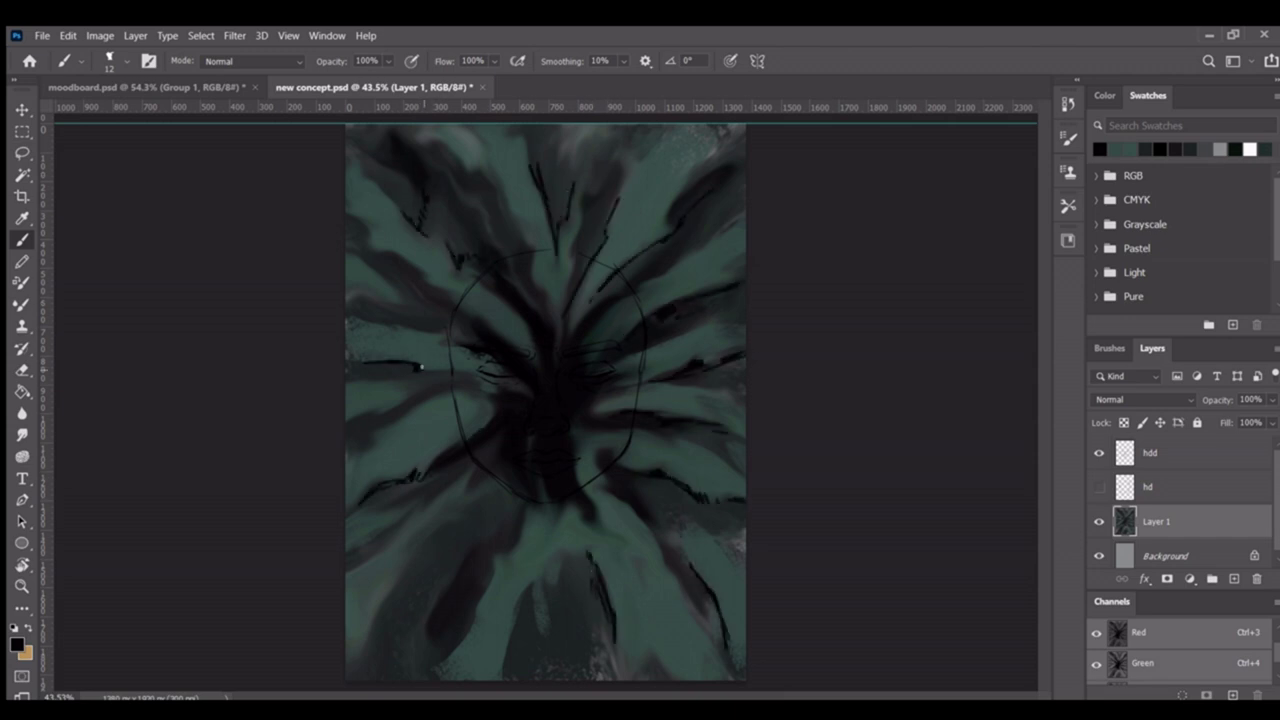
key("r")
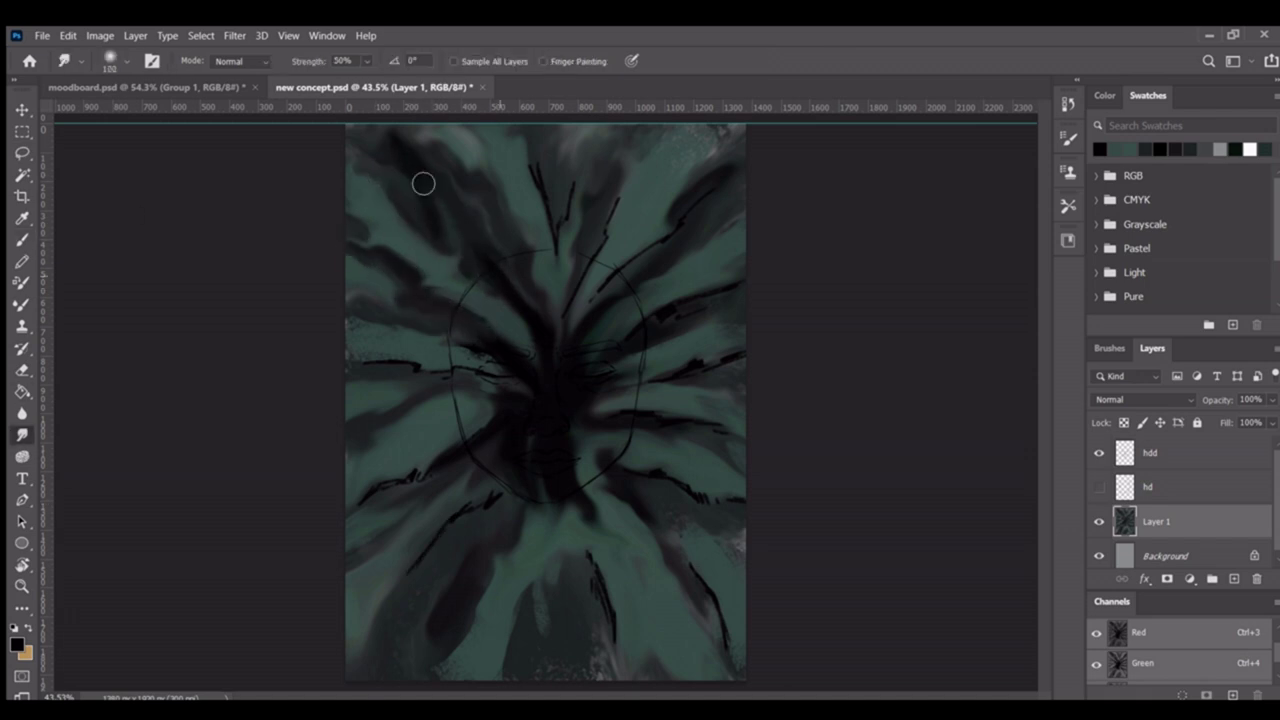
mouse_move(702, 208)
left_mouse_down()
mouse_move(662, 182)
mouse_move(726, 166)
mouse_move(693, 164)
left_mouse_up()
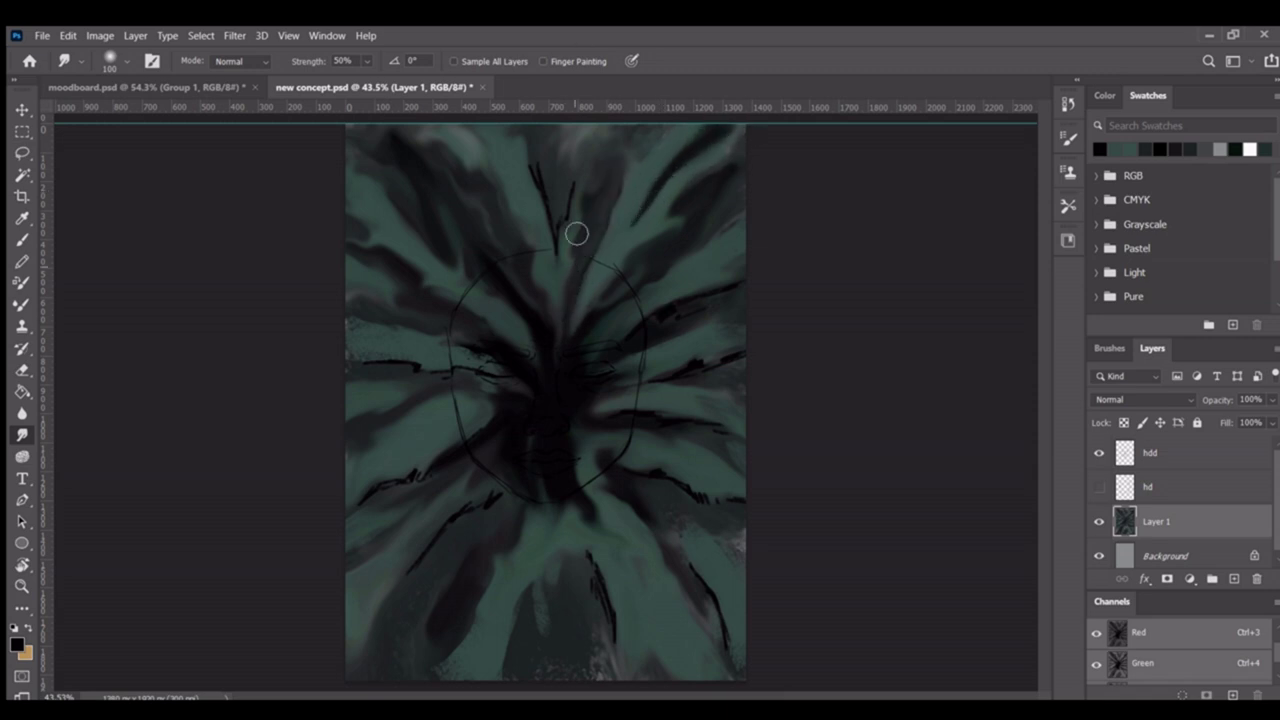
left_click_drag(558, 242, 563, 223)
left_click_drag(385, 498, 462, 458)
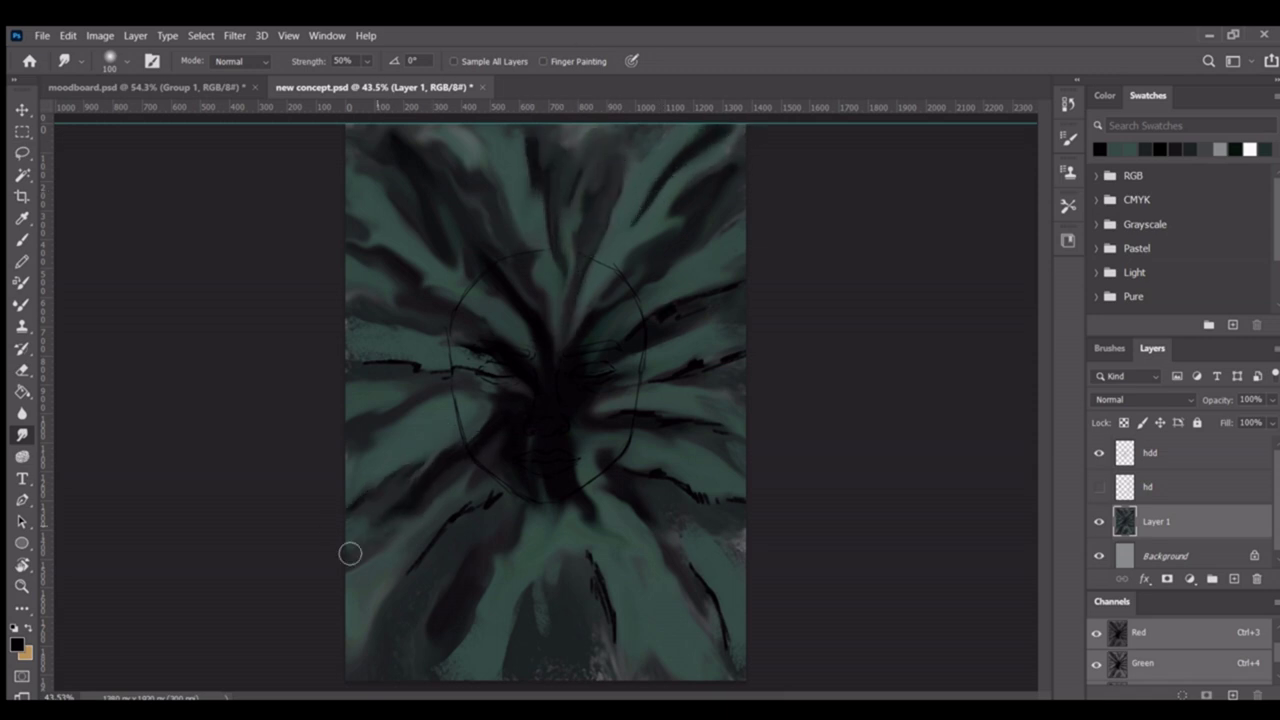
left_click_drag(720, 495, 746, 615)
mouse_move(560, 540)
left_mouse_down()
mouse_move(571, 491)
mouse_move(766, 366)
mouse_move(677, 329)
mouse_move(670, 368)
left_mouse_up()
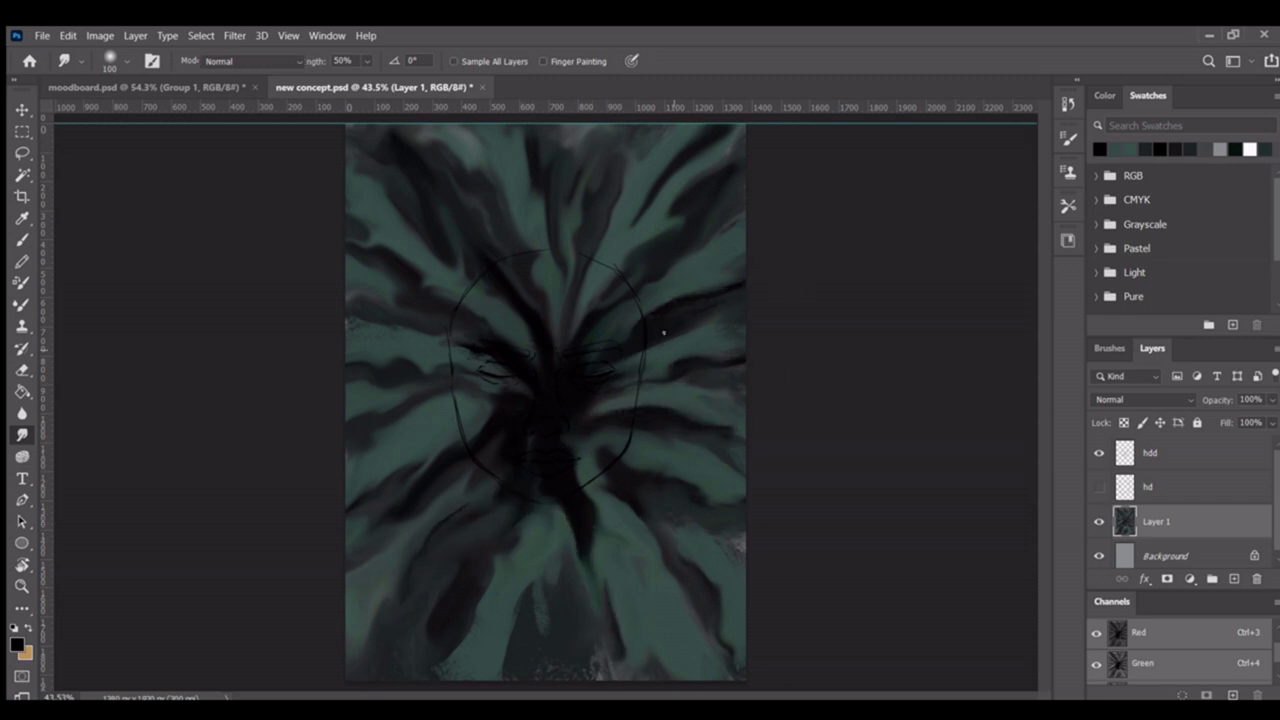
key("b")
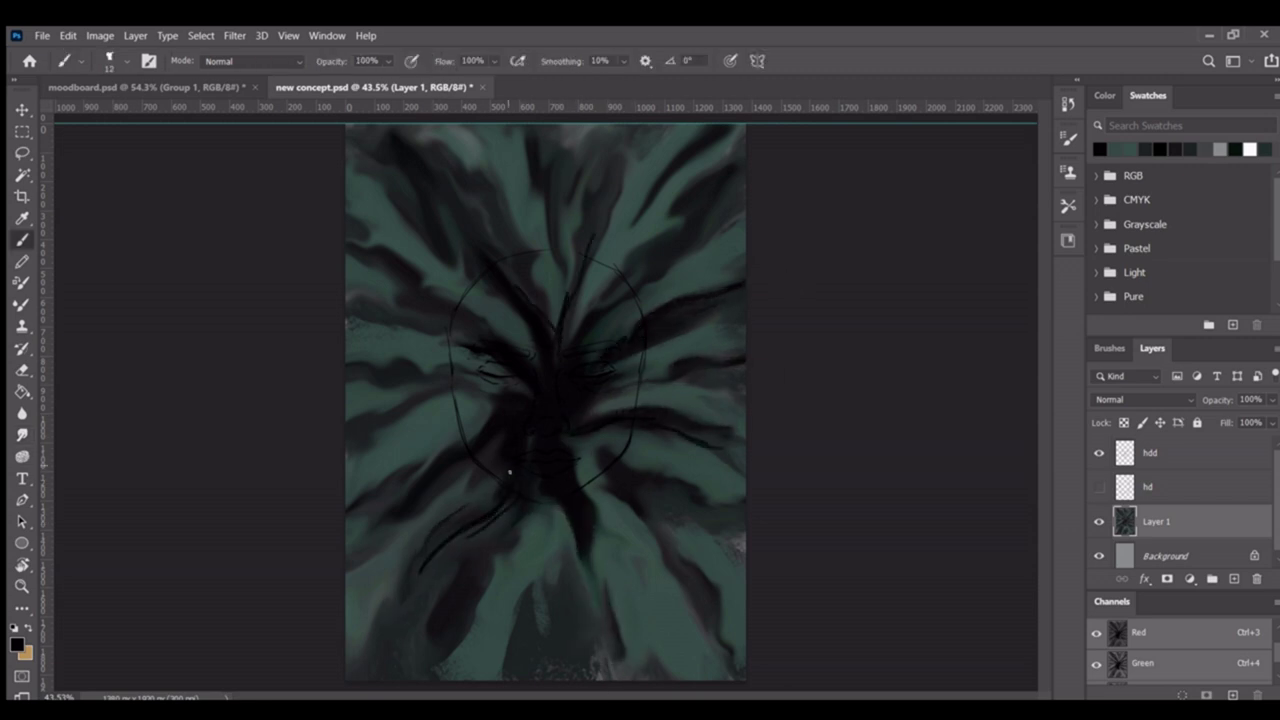
key("r")
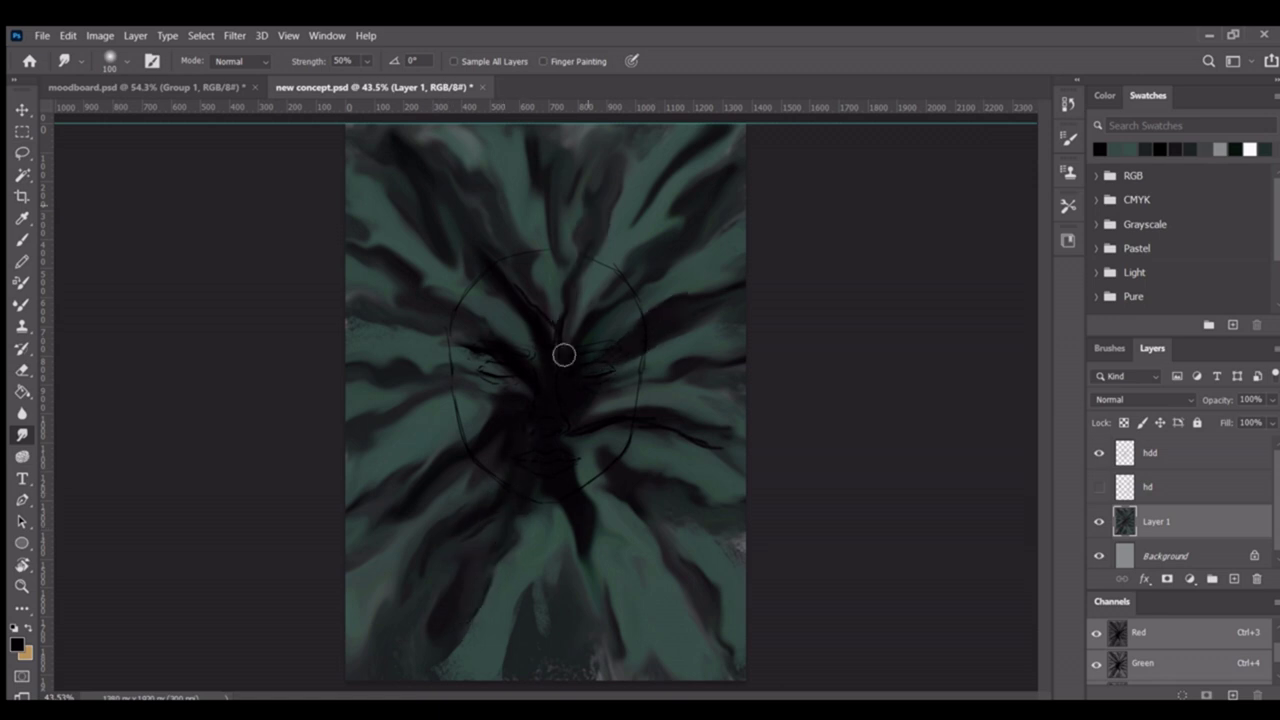
Choose a brighter green and draw thin jagged highlight lines along the green streaks
key("F6")
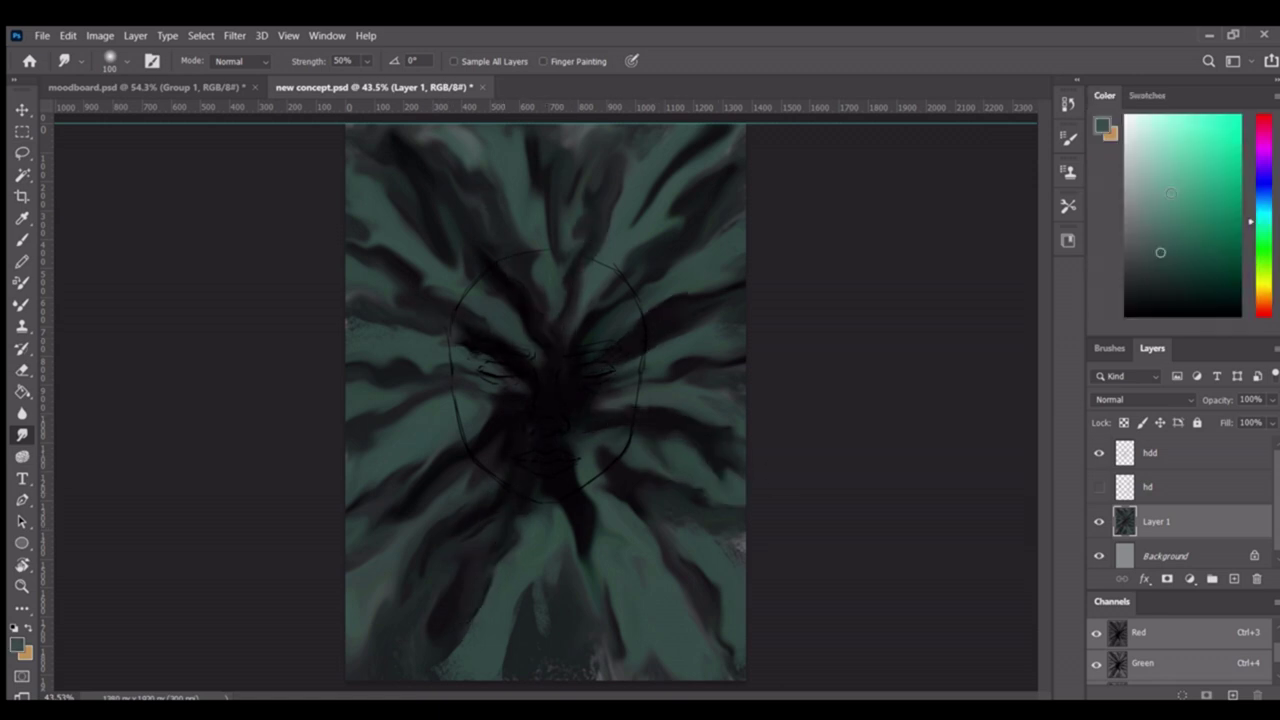
key("b")
left_click(633, 191, "alt")
scroll(633, 191, "up", 1)
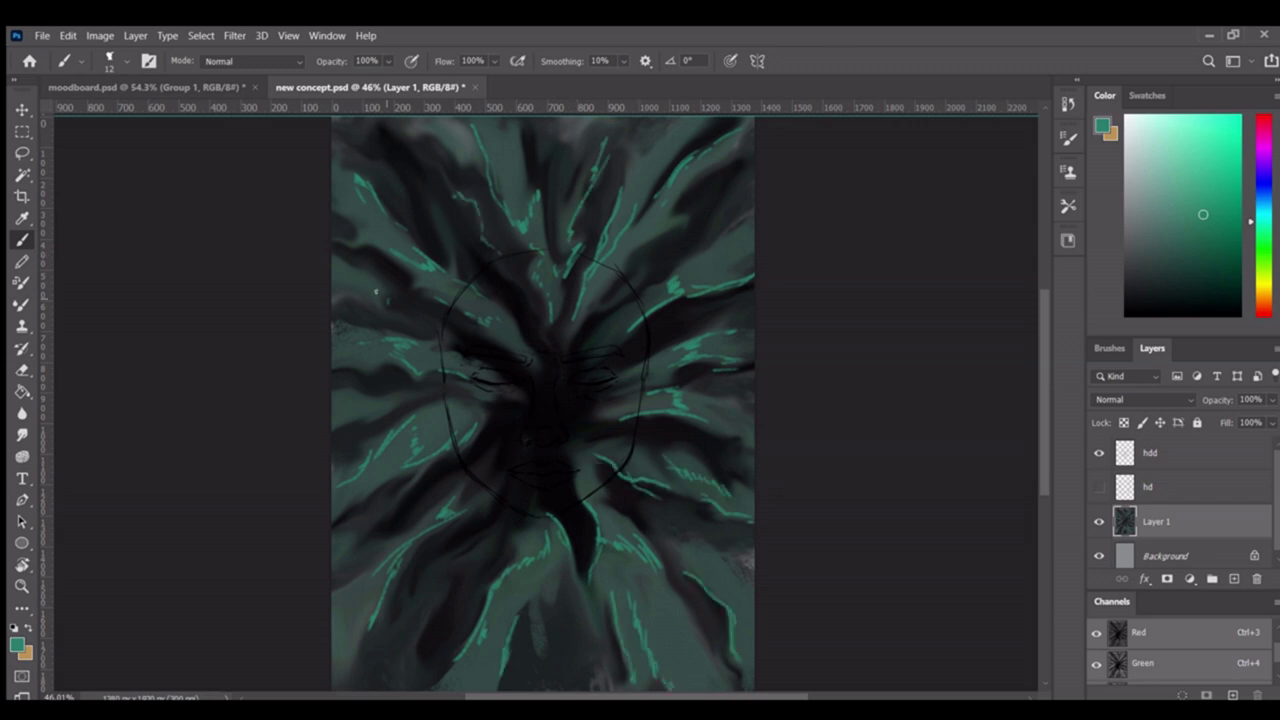
Smudge the bright green highlight lines in the upper half of the background at 50% strength
key("z")
left_click_drag(474, 354, 660, 354)
key("r")
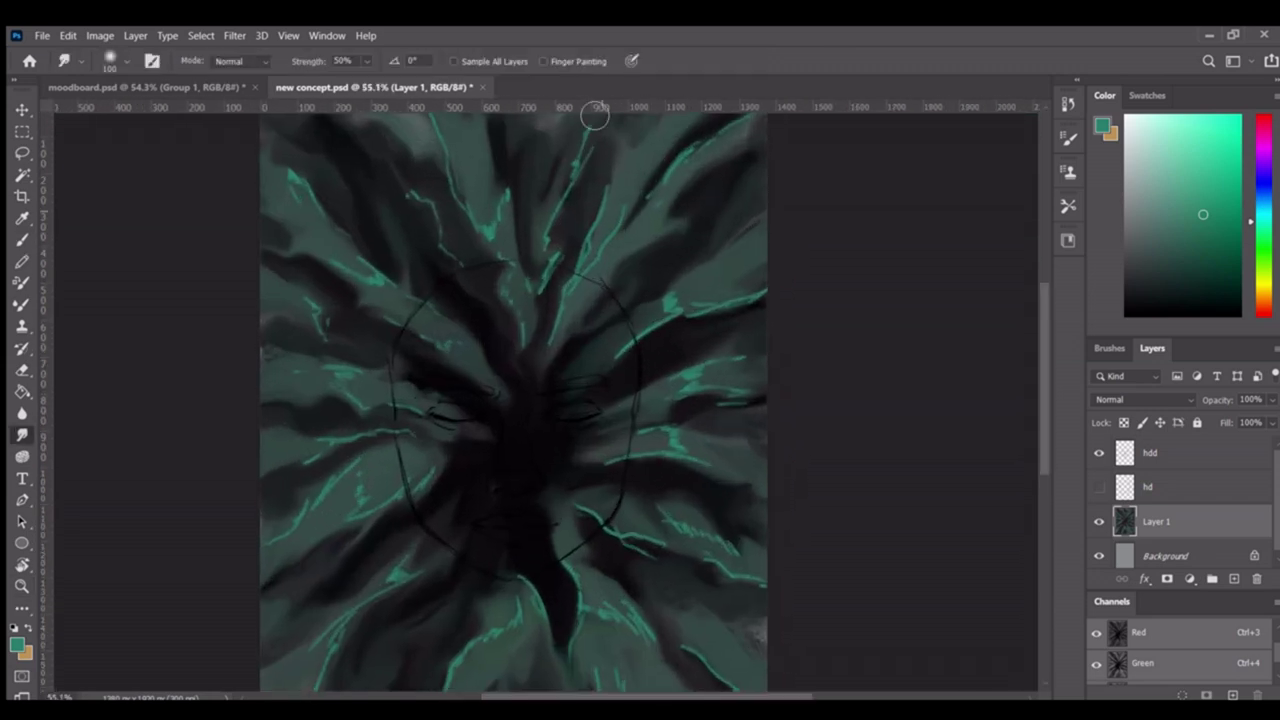
left_click_drag(625, 186, 617, 262)
mouse_move(594, 388)
left_mouse_down()
mouse_move(629, 357)
mouse_move(709, 397)
left_mouse_up()
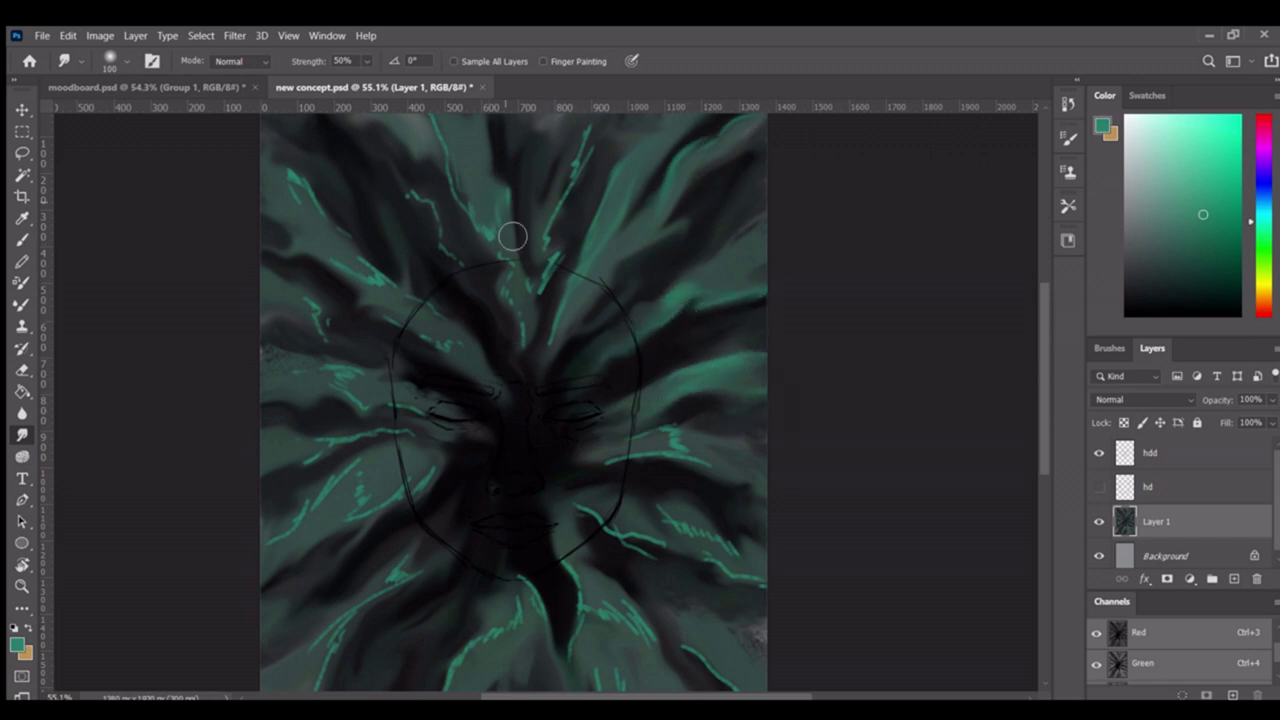
scroll(509, 234, "up", 1)
mouse_move(573, 356)
left_mouse_down()
mouse_move(574, 258)
mouse_move(632, 184)
mouse_move(564, 381)
mouse_move(591, 400)
left_mouse_up()
left_click_drag(308, 248, 345, 277)
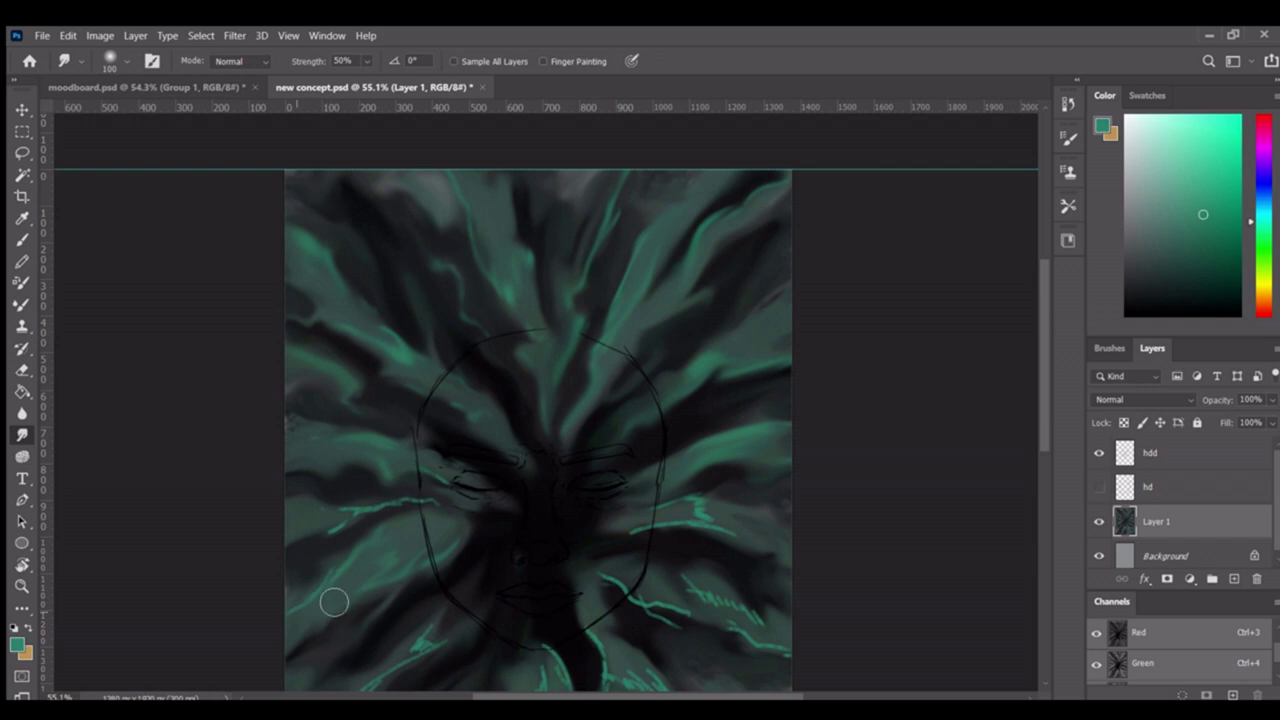
Smudge the remaining green highlight lines beside and below the face
left_click_drag(595, 476, 597, 339)
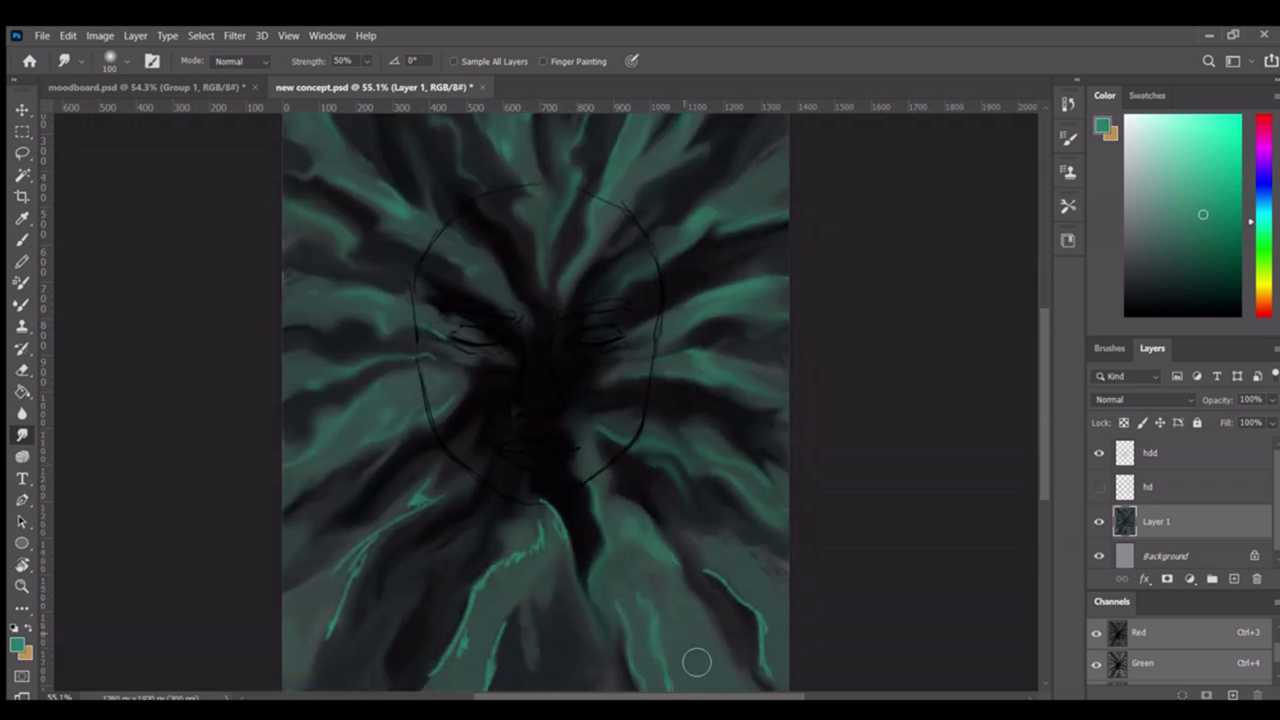
left_click_drag(666, 646, 623, 486)
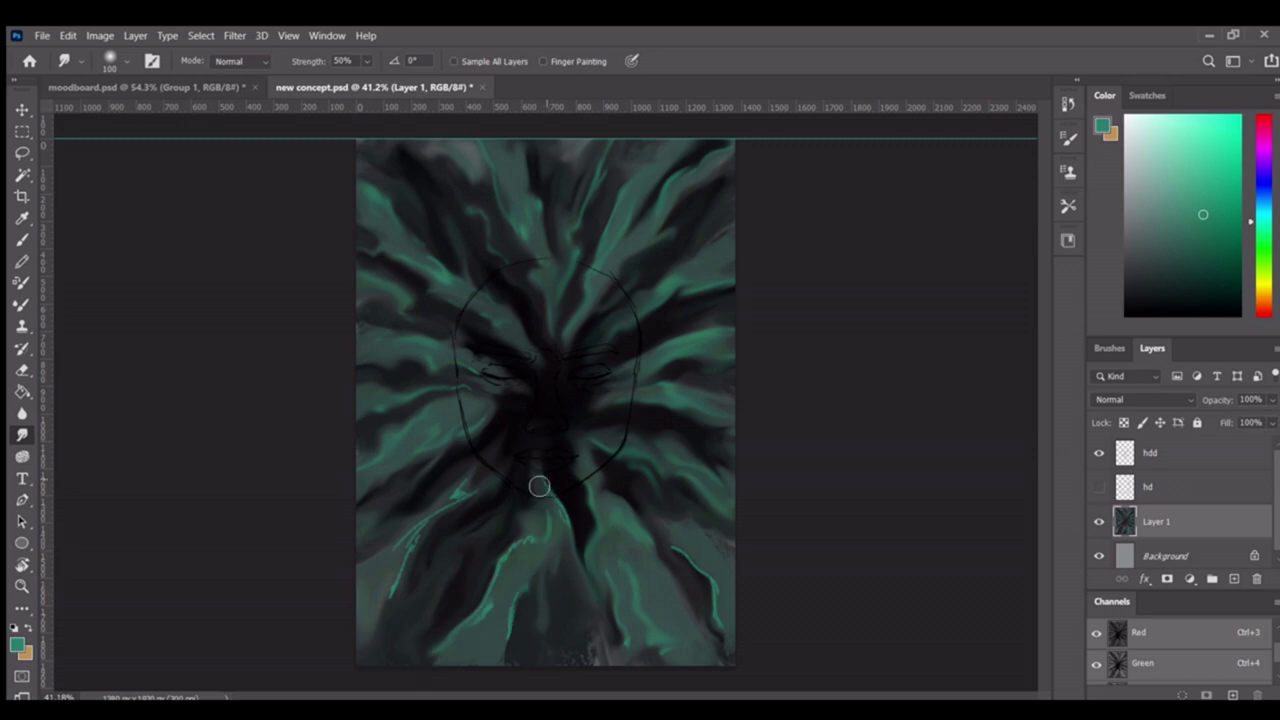
mouse_move(547, 400)
left_mouse_down()
mouse_move(614, 423)
mouse_move(636, 307)
mouse_move(623, 258)
mouse_move(590, 281)
mouse_move(630, 281)
left_mouse_up()
Paint glowing light green accents along the streak edges with a size 12 brush at 21% opacity
mouse_move(674, 329)
left_mouse_down()
mouse_move(469, 336)
mouse_move(560, 300)
mouse_move(643, 223)
mouse_move(720, 210)
mouse_move(659, 196)
mouse_move(706, 483)
left_mouse_up()
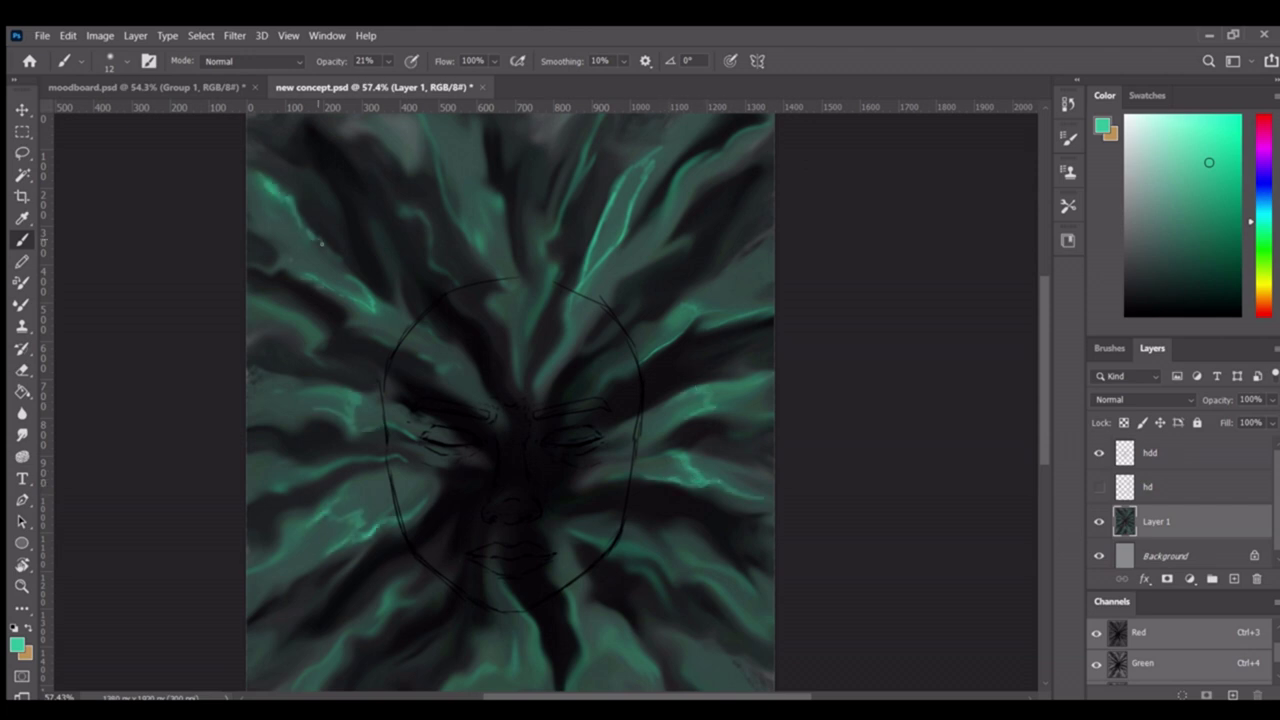
left_click_drag(581, 673, 486, 503)
left_click_drag(660, 175, 600, 172)
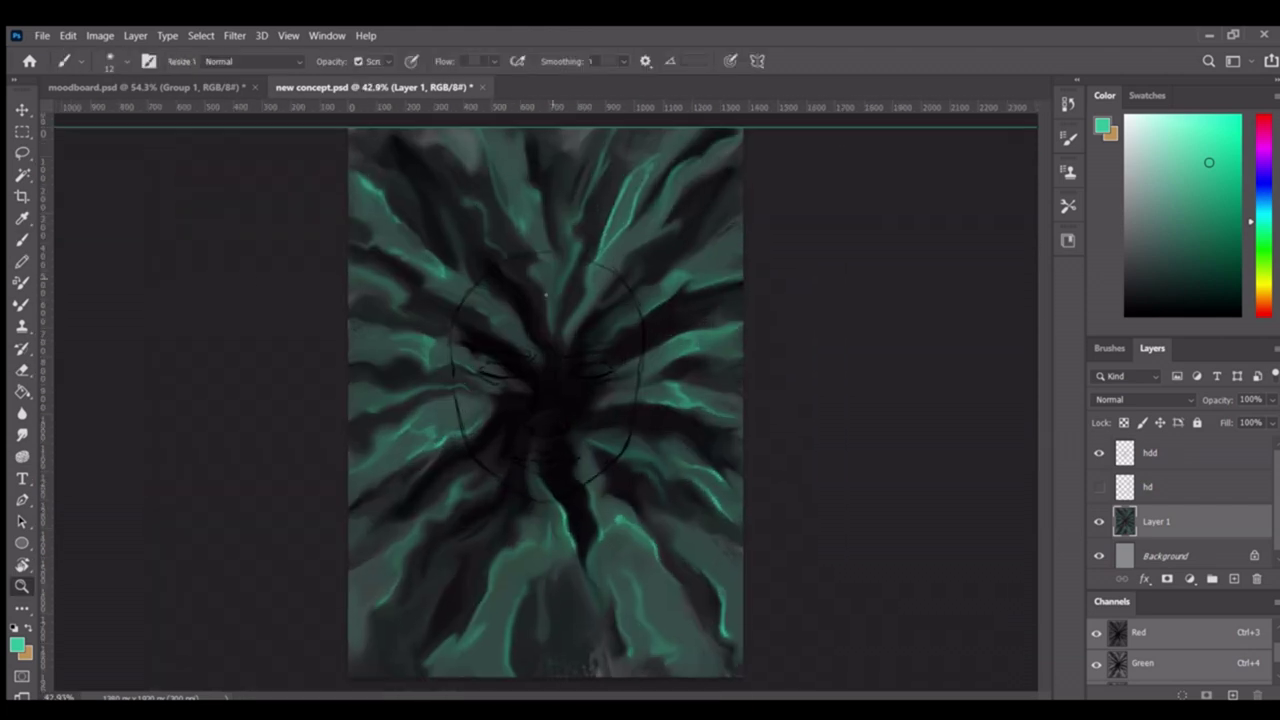
left_click_drag(400, 480, 440, 425)
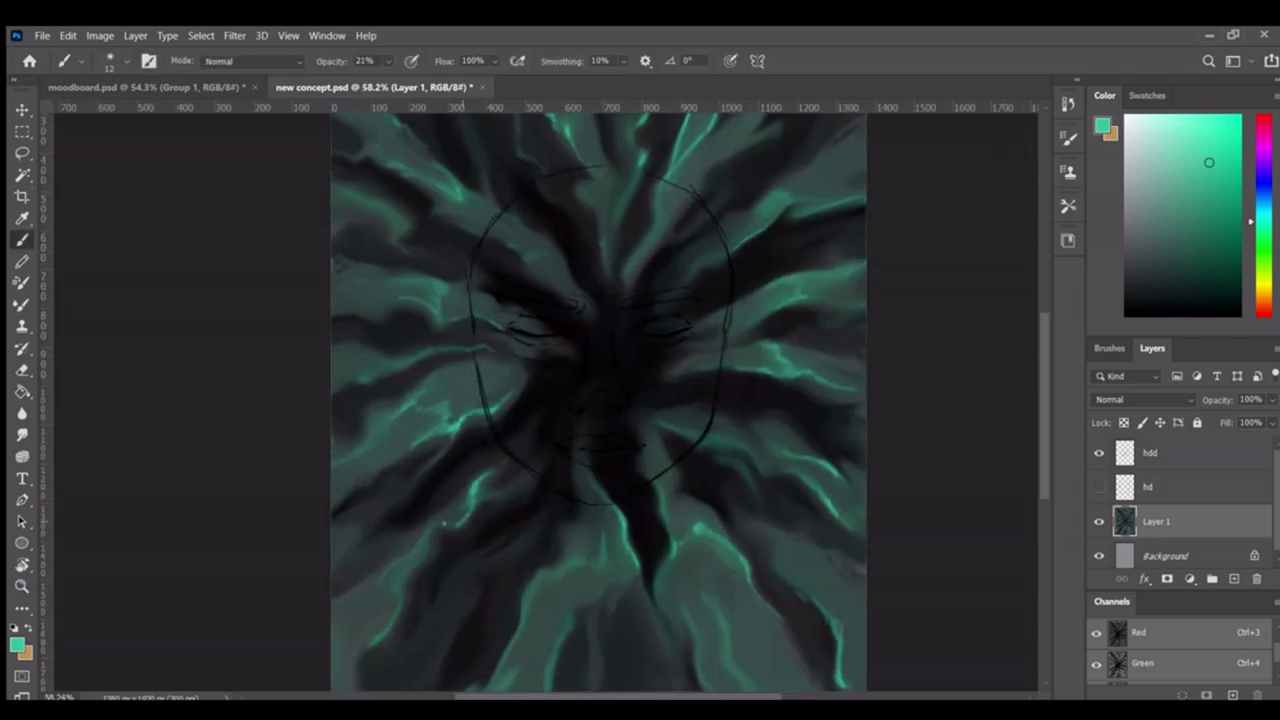
left_click_drag(444, 521, 398, 421)
mouse_move(557, 466)
left_mouse_down()
mouse_move(500, 466)
mouse_move(560, 466)
mouse_move(480, 440)
mouse_move(382, 378)
left_mouse_up()
Smudge the light green accents so they blend into the surrounding streaks
key("r")
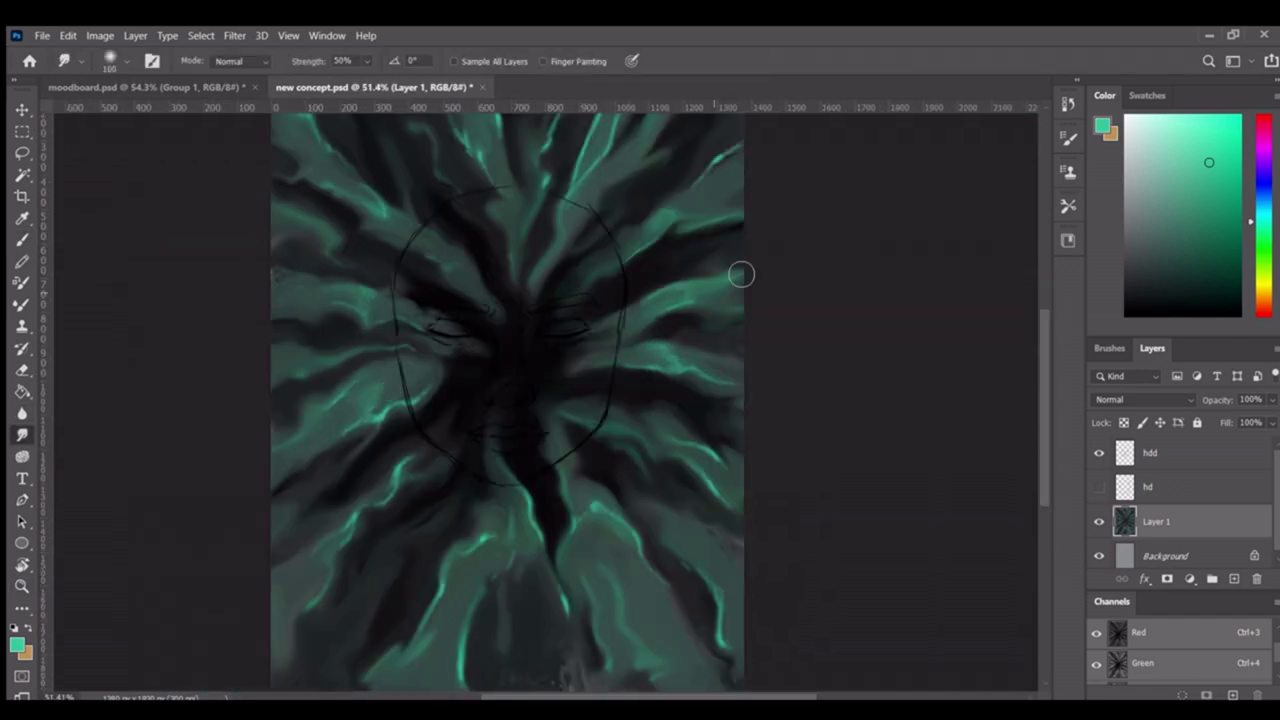
scroll(600, 260, "up", 2)
scroll(480, 585, "down", 3)
mouse_move(727, 577)
left_mouse_down()
mouse_move(671, 420)
mouse_move(671, 129)
left_mouse_up()
Switch to moodboard.psd and sample a colour from its reference images
key("ctrl+Tab")
key("b")
mouse_move(700, 229)
left_mouse_down()
mouse_move(555, 210)
mouse_move(543, 363)
mouse_move(574, 327)
mouse_move(608, 349)
mouse_move(614, 426)
mouse_move(551, 420)
left_mouse_up()
key("b")
left_click(371, 471, "alt")
Return to new concept.psd, sample black and paint dark gaps between the green streaks at 100% opacity
key("ctrl+Tab")
key("b")
left_click(424, 427, "alt")
key("0")
mouse_move(428, 375)
left_mouse_down()
mouse_move(455, 457)
mouse_move(505, 522)
left_mouse_up()
left_click_drag(555, 500, 582, 560)
left_click_drag(640, 520, 650, 490)
left_click_drag(660, 490, 680, 465)
left_click_drag(715, 385, 705, 195)
left_click_drag(560, 400, 592, 490)
mouse_move(625, 245)
left_mouse_down()
mouse_move(475, 318)
mouse_move(468, 535)
left_mouse_up()
Smudge the new black strokes into the green streaks around the face and toward the canvas edges
key("r")
mouse_move(457, 304)
left_mouse_down()
mouse_move(554, 320)
mouse_move(629, 183)
mouse_move(671, 286)
mouse_move(760, 356)
mouse_move(691, 489)
mouse_move(677, 549)
mouse_move(561, 577)
mouse_move(466, 509)
mouse_move(474, 457)
mouse_move(454, 403)
mouse_move(497, 519)
left_mouse_up()
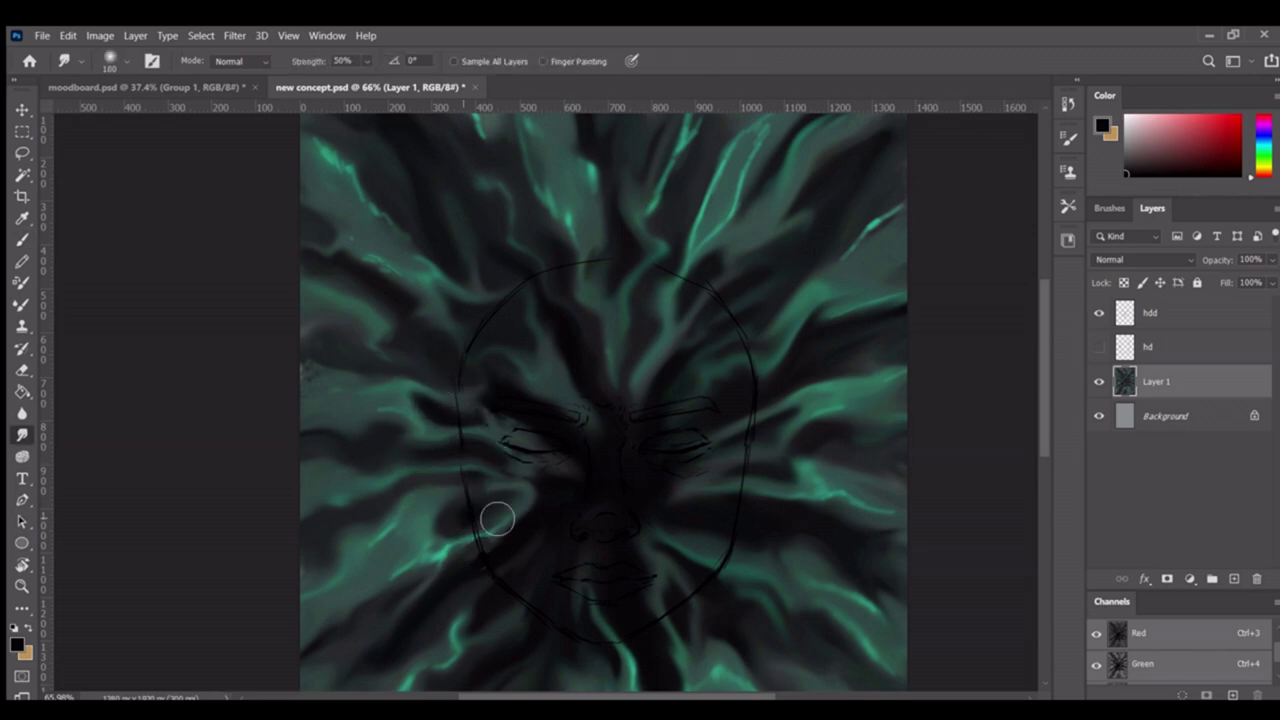
scroll(571, 457, "down", 4)
scroll(614, 563, "up", 4)
scroll(680, 466, "down", 5)
mouse_move(292, 516)
left_mouse_down()
mouse_move(477, 512)
mouse_move(623, 477)
left_mouse_up()
key("z")
scroll(660, 180, "down", 2)
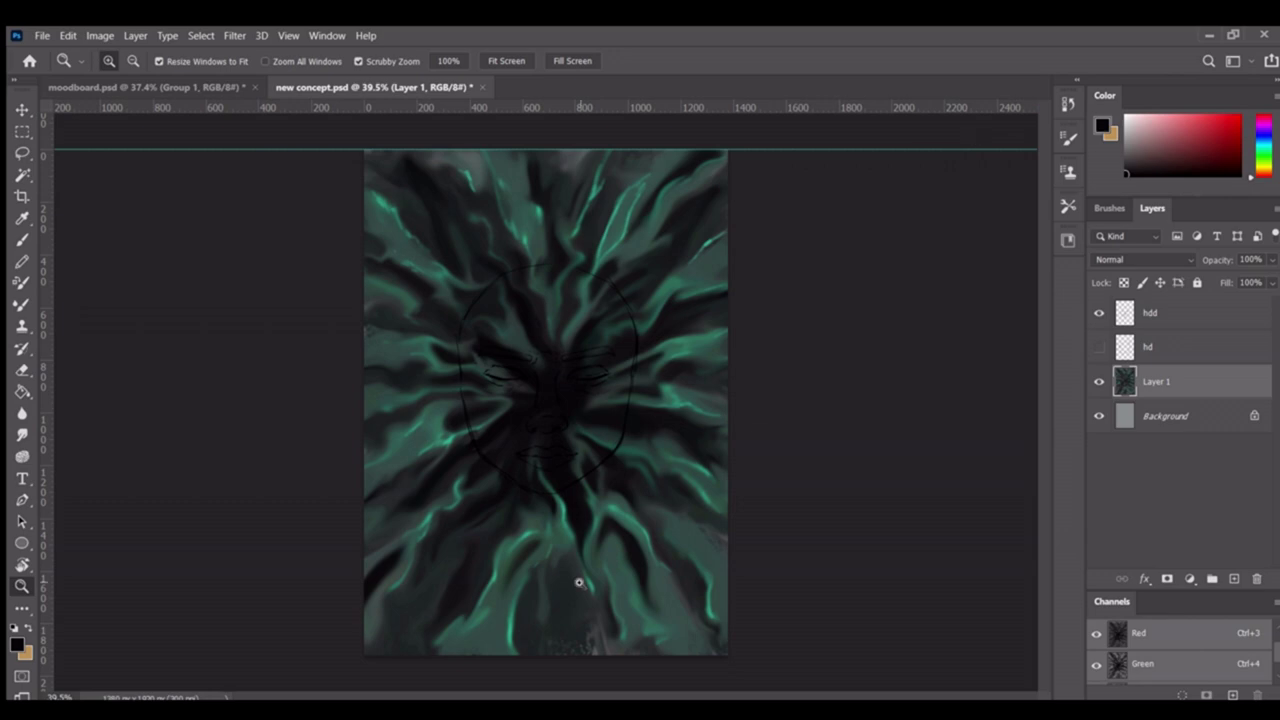
scroll(578, 582, "up", 1)
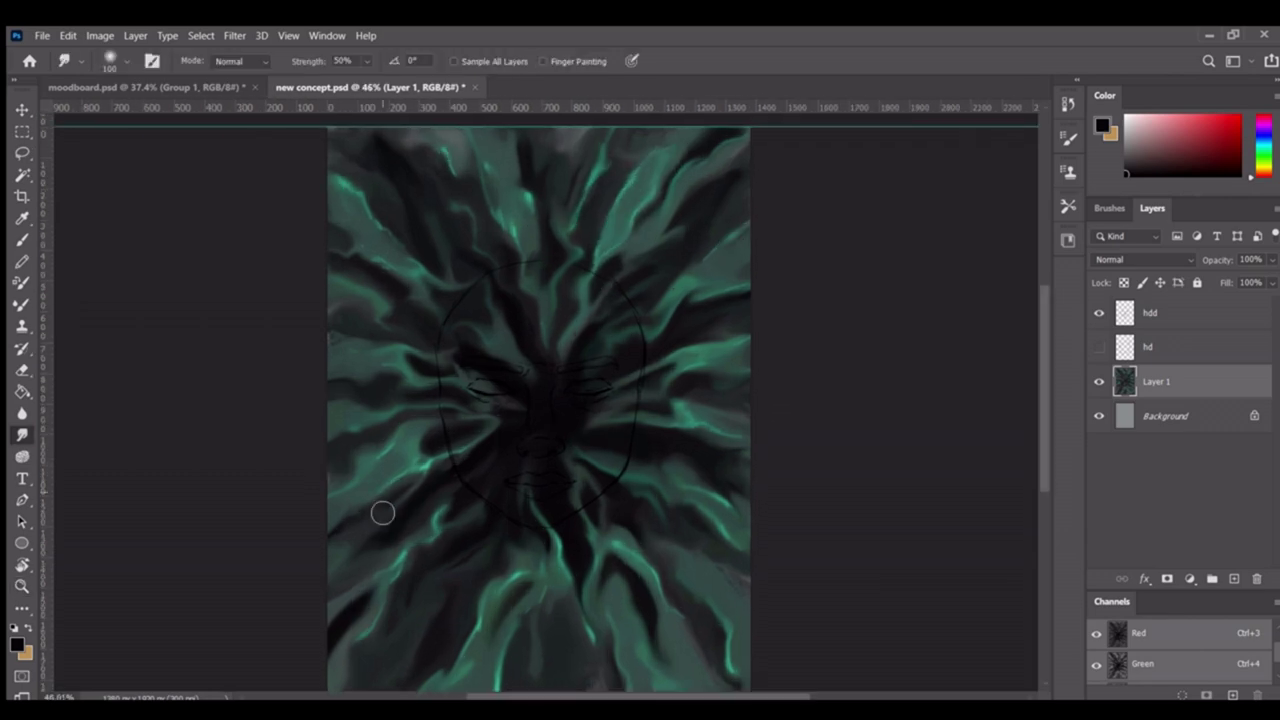
Consult moodboard.psd, choose a bright cyan and add a new layer above Layer 1 in new concept.psd
key("z")
key("ctrl+Tab")
key("ctrl+Tab")
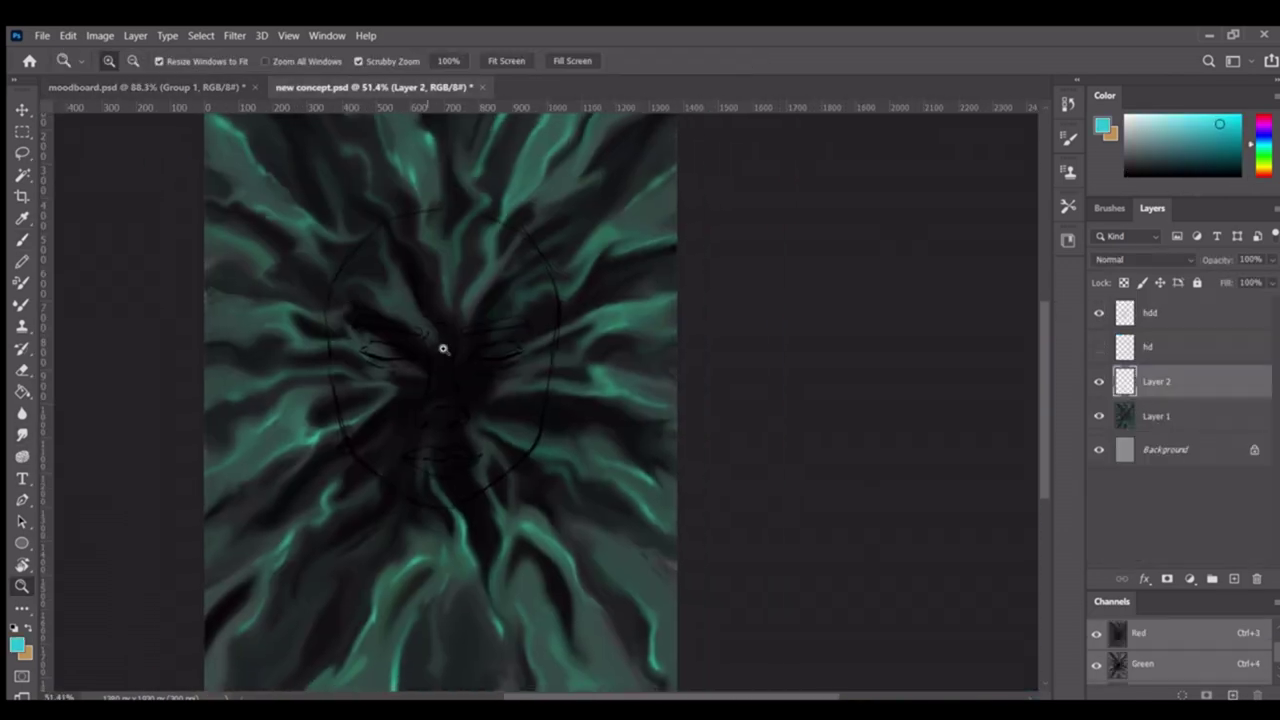
key("ctrl+Tab")
key("ctrl+Tab")
Block in the face with flat cyan inside the head outline, using the size 55 textured brush
scroll(503, 366, "up", 2)
key("b")
mouse_move(423, 297)
left_mouse_down()
mouse_move(400, 420)
mouse_move(434, 372)
mouse_move(610, 330)
left_mouse_up()
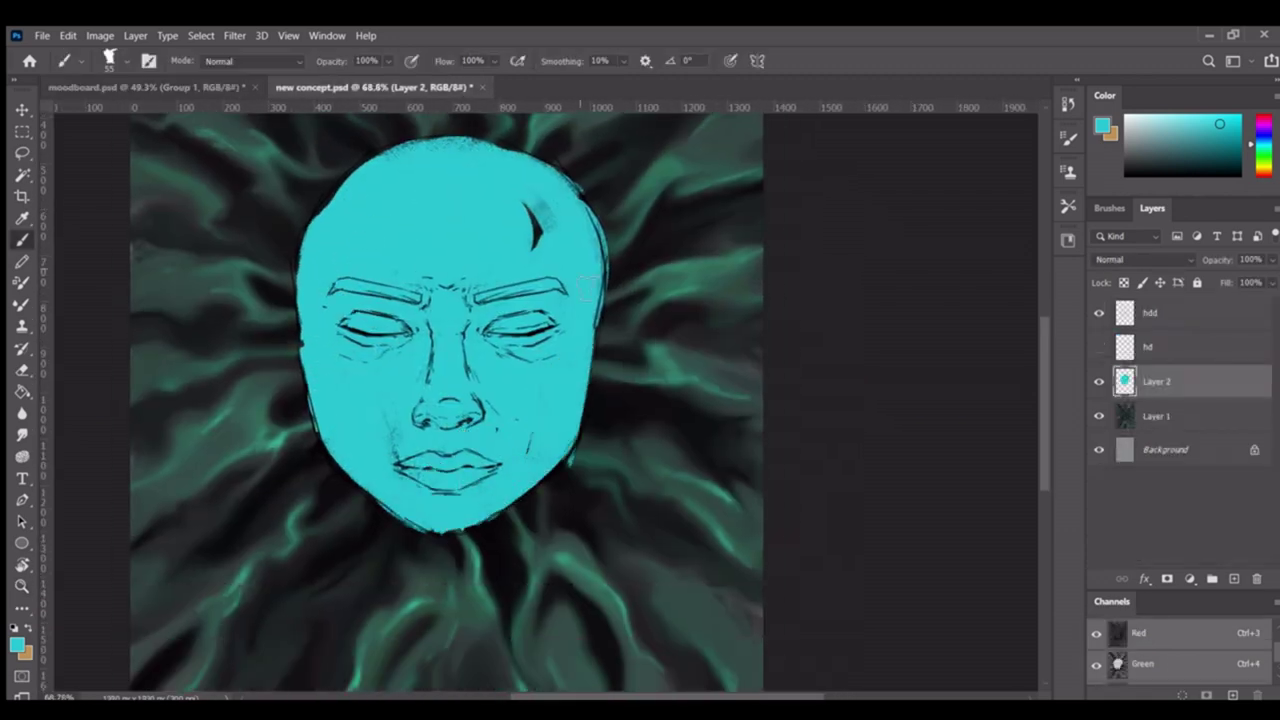
key("z")
scroll(487, 449, "down", 2)
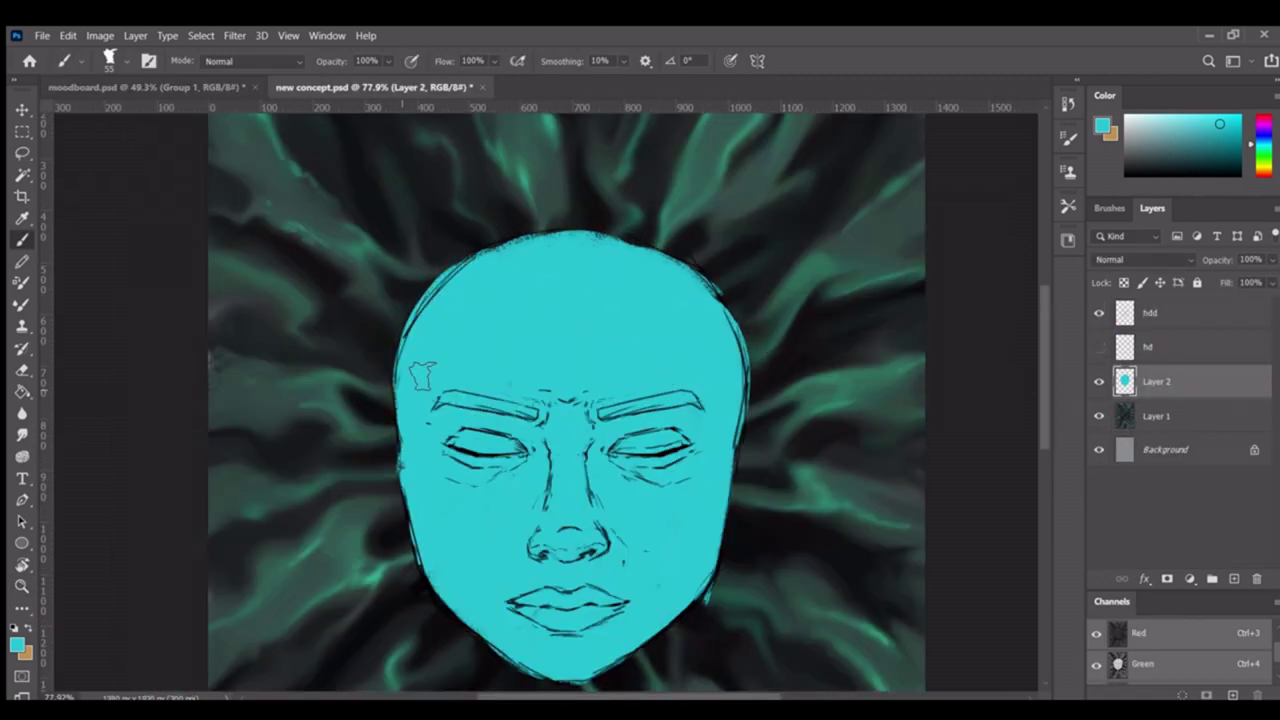
Extend the cyan fill to the outline of the cheeks, jaw and skull and trim the spill with the Eraser
left_click_drag(399, 354, 470, 680)
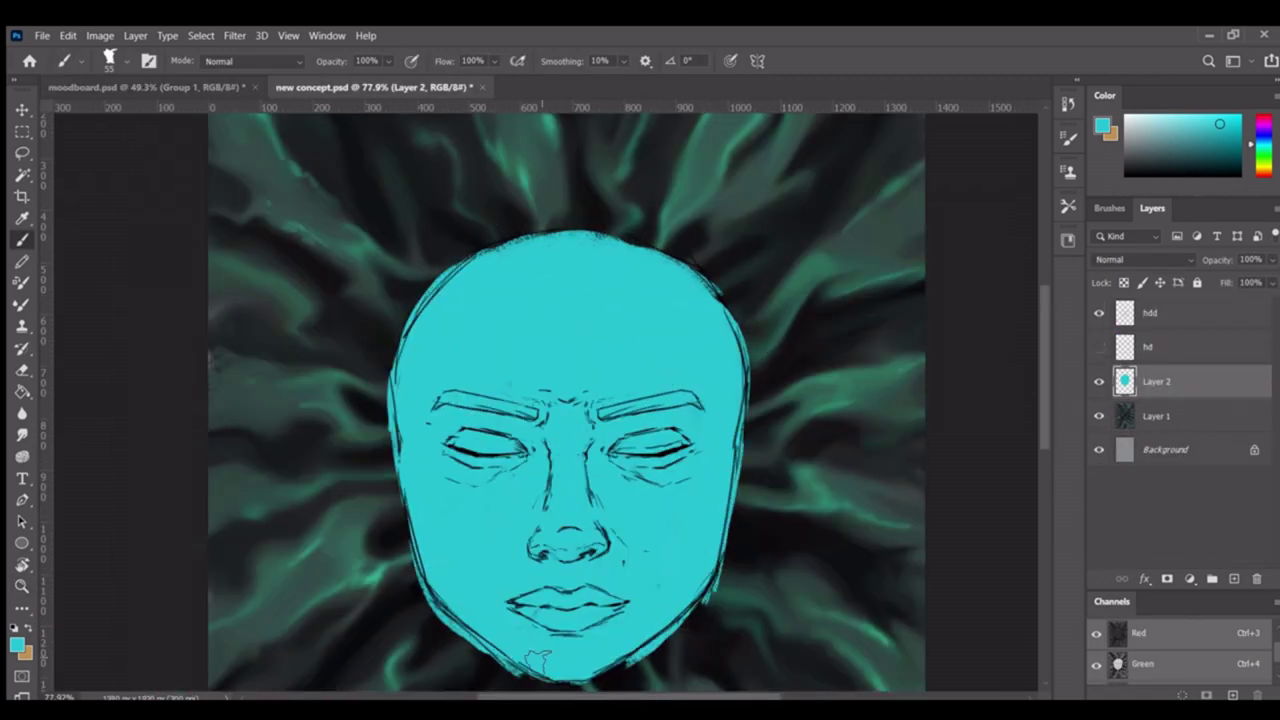
left_click_drag(712, 424, 665, 670)
left_click_drag(480, 240, 690, 290)
key("e")
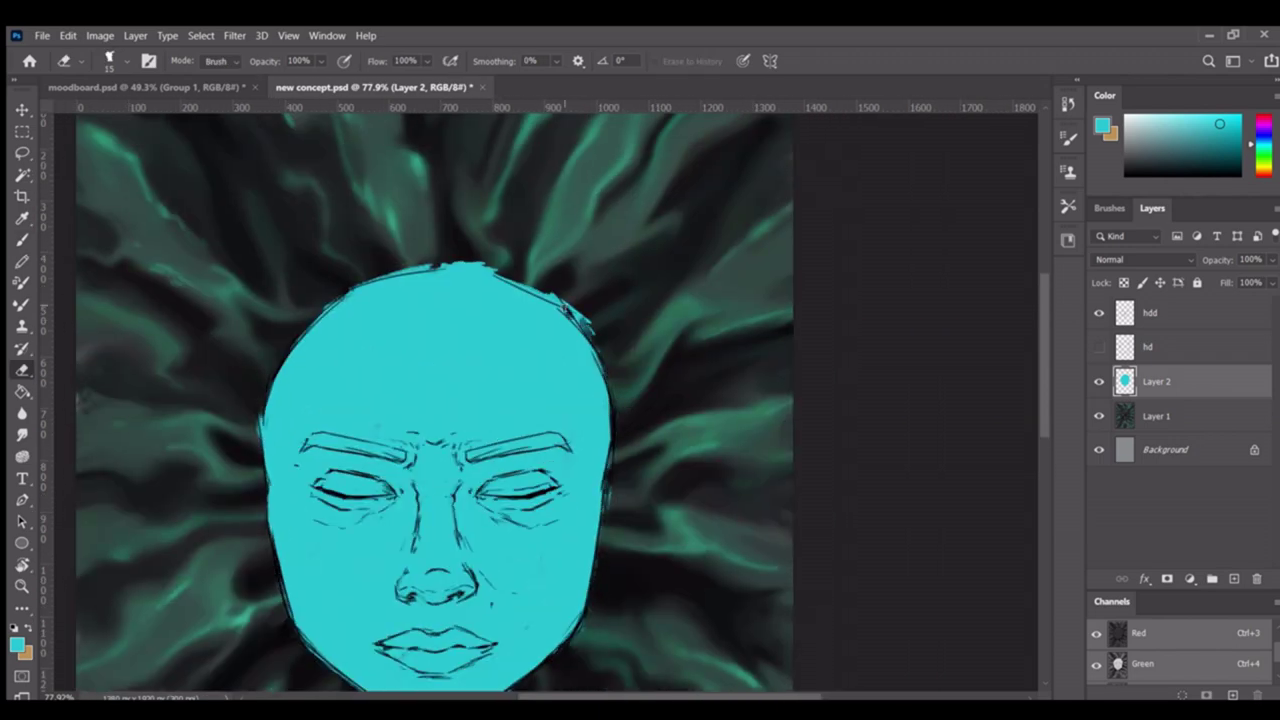
key("z")
scroll(594, 344, "down", 3)
Hide Layer 2 and dab bright cyan patches along the green streaks on Layer 1 with the textured brush
key("b")
scroll(594, 344, "up", 2)
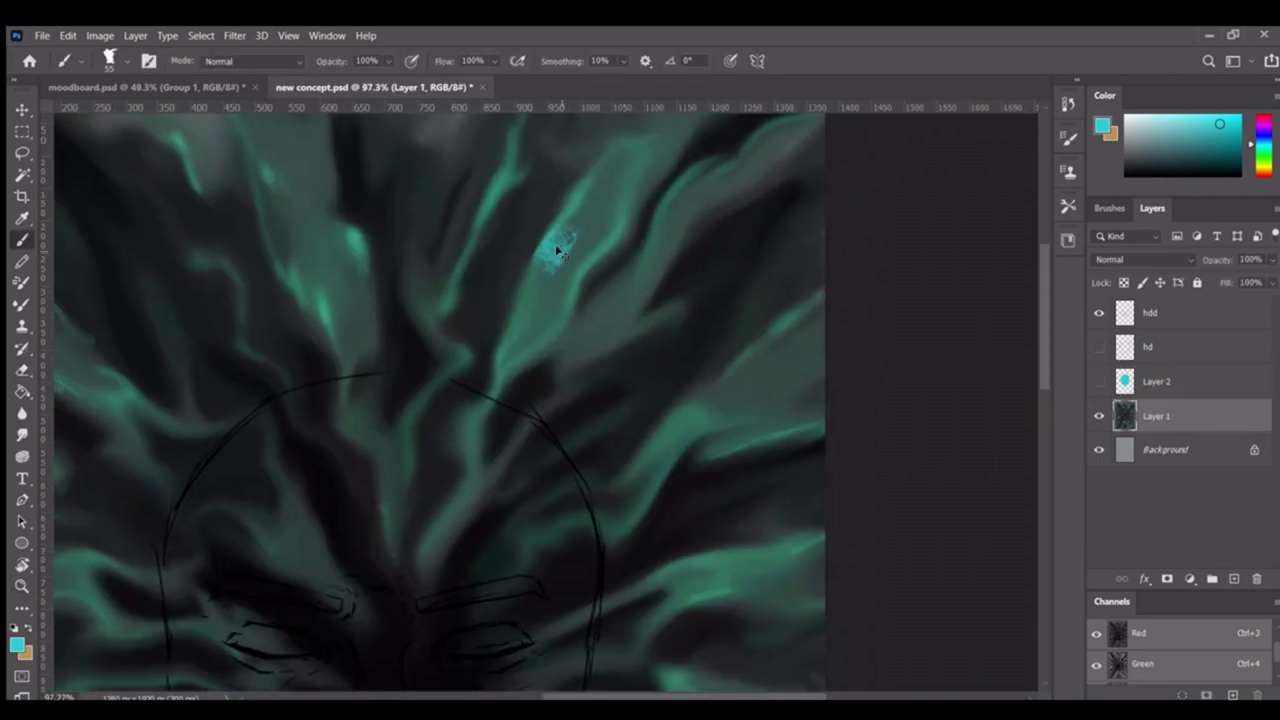
left_click_drag(600, 215, 630, 165)
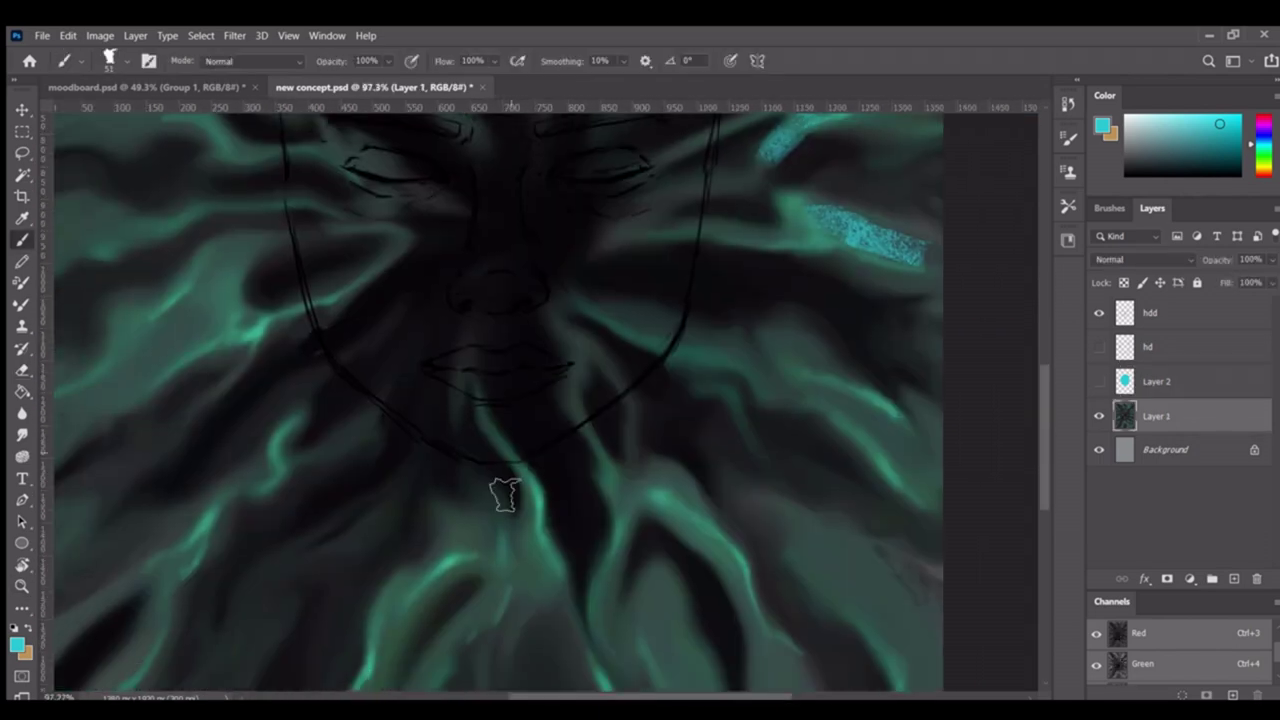
scroll(505, 494, "down", 3)
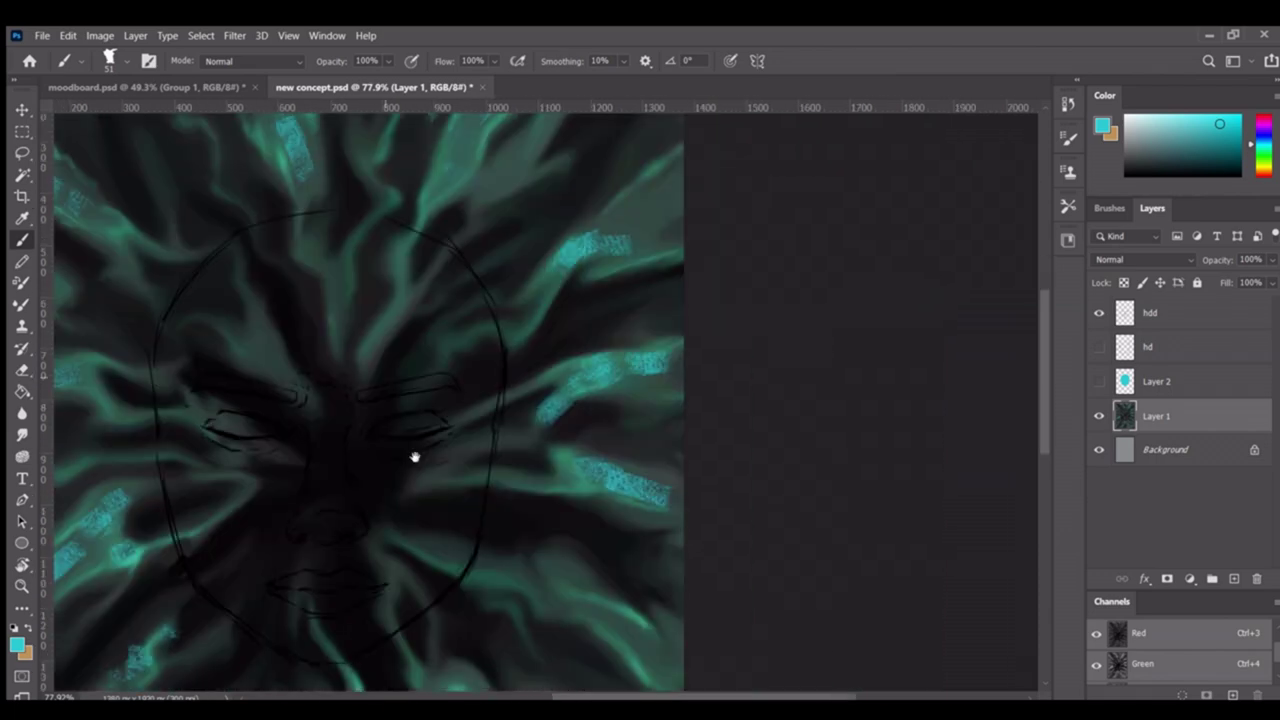
key("z")
scroll(502, 650, "down", 2)
scroll(502, 650, "up", 1)
key("b")
left_click_drag(423, 251, 520, 208)
scroll(614, 414, "down", 2)
scroll(423, 243, "up", 1)
Smudge the cyan patches into the streaks above and beside the face with a size 100 Smudge tool at 50% strength
key("r")
mouse_move(423, 243)
left_mouse_down()
mouse_move(329, 206)
mouse_move(518, 212)
mouse_move(505, 265)
left_mouse_up()
left_click_drag(650, 175, 700, 135)
left_click_drag(700, 280, 670, 351)
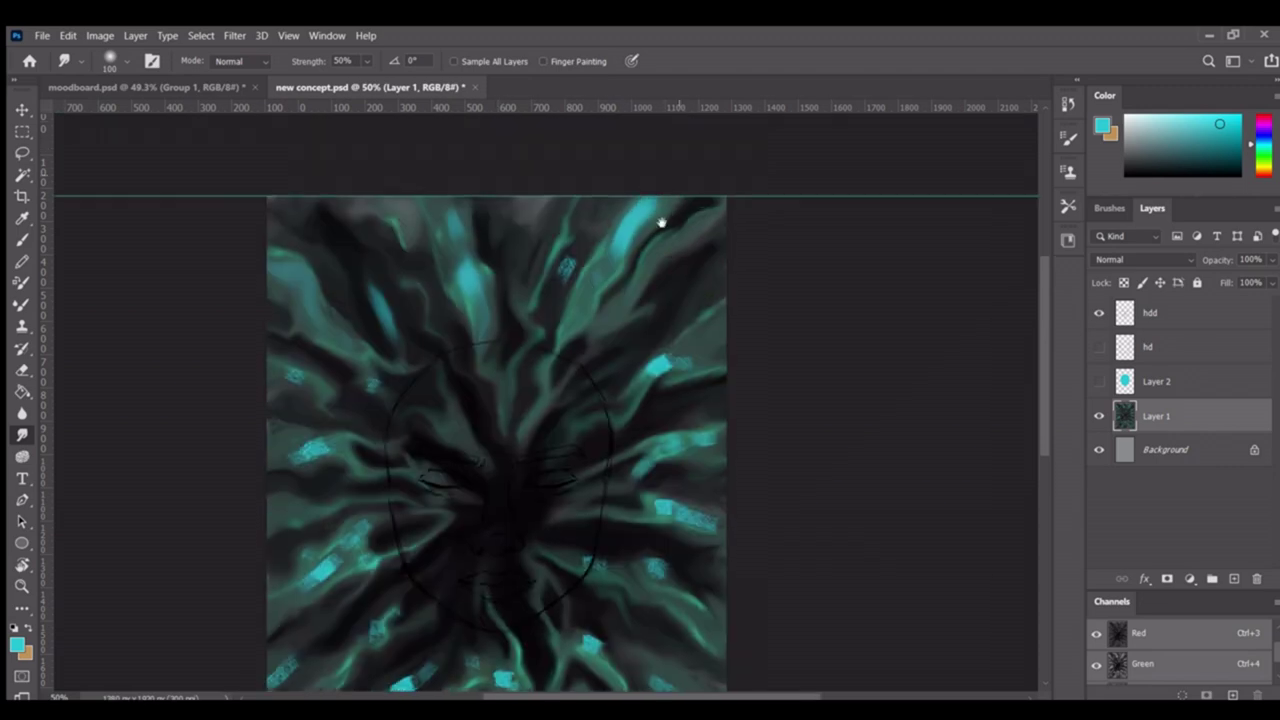
left_click_drag(715, 395, 670, 345)
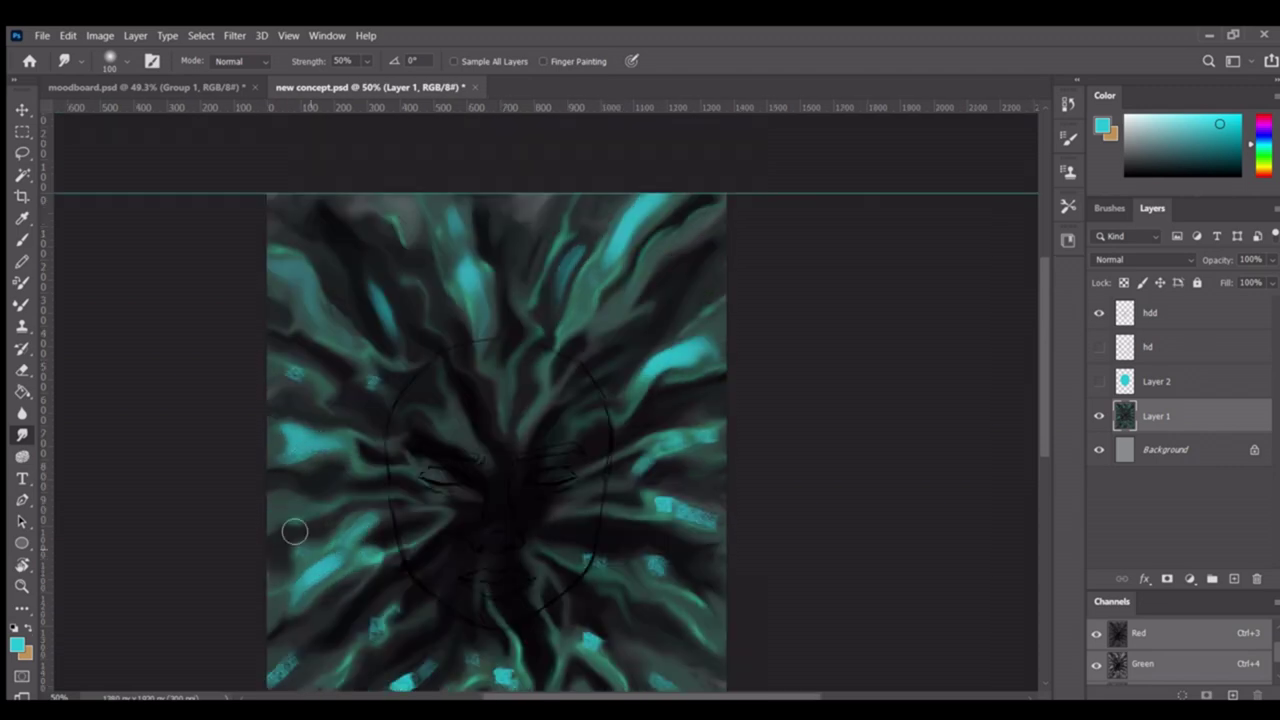
scroll(290, 395, "down", 1)
mouse_move(489, 535)
left_mouse_down()
mouse_move(464, 597)
mouse_move(441, 563)
left_mouse_up()
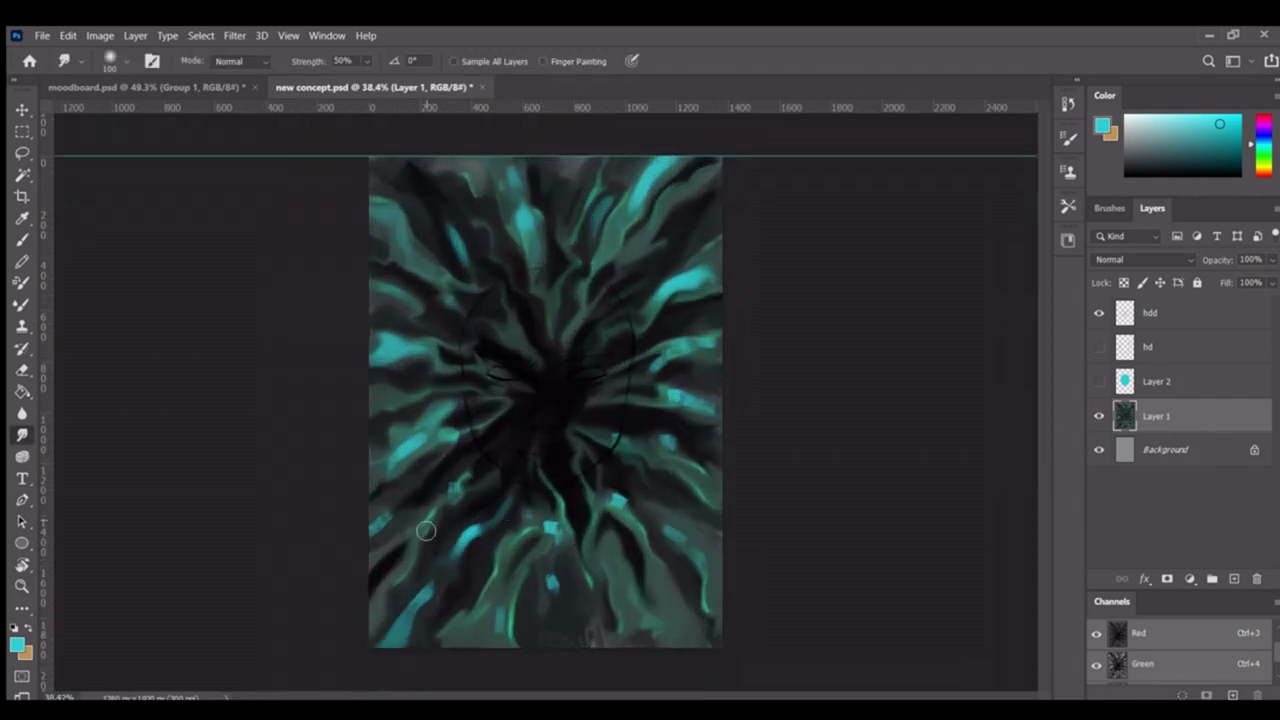
Blend the remaining cyan patches around the jaw, side edges and lower canvas along the direction of the streaks
left_click_drag(488, 416, 385, 470)
mouse_move(690, 395)
left_mouse_down()
mouse_move(660, 392)
mouse_move(650, 350)
left_mouse_up()
left_click_drag(640, 195, 610, 225)
mouse_move(680, 525)
left_mouse_down()
mouse_move(665, 540)
mouse_move(610, 500)
left_mouse_up()
mouse_move(565, 530)
left_mouse_down()
mouse_move(538, 514)
mouse_move(523, 563)
left_mouse_up()
left_click_drag(490, 295, 580, 309)
Add cyan accents below the chin and at the canvas edges with a soft brush and smudge them into the streaks
key("b")
scroll(413, 387, "down", 2)
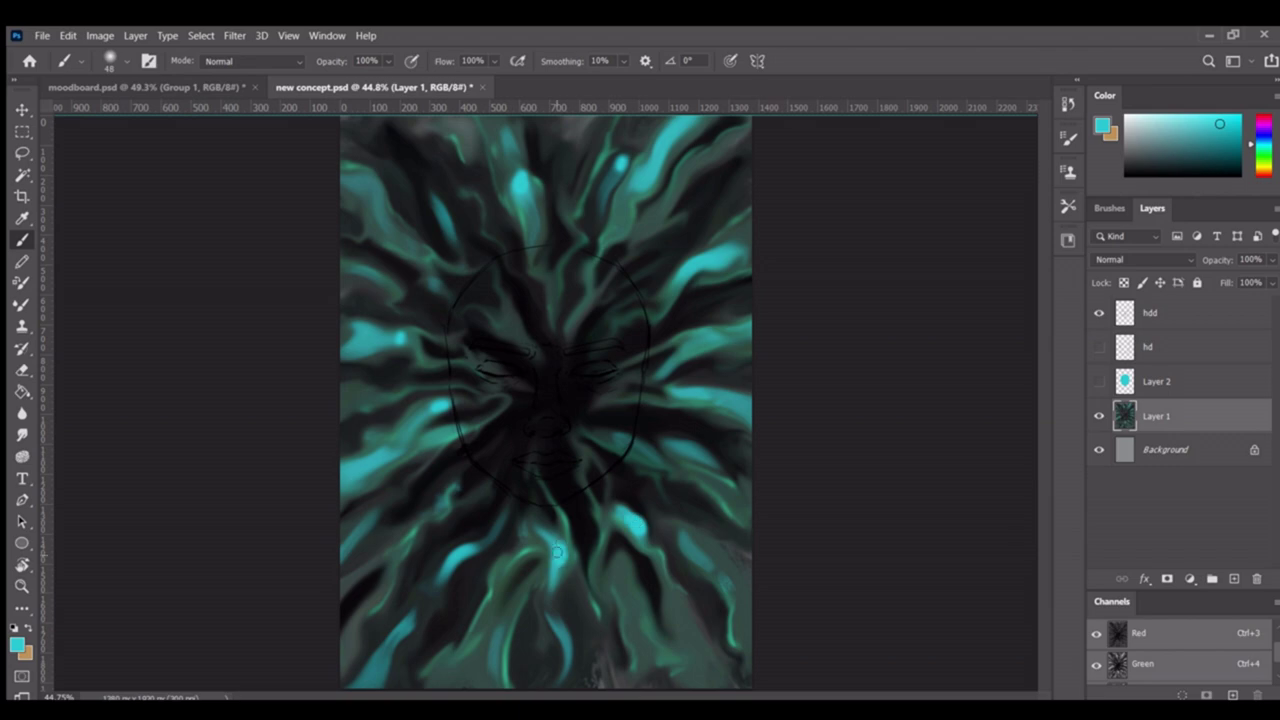
left_click_drag(557, 551, 552, 536)
left_click_drag(355, 685, 378, 663)
key("r")
mouse_move(745, 487)
left_mouse_down()
mouse_move(742, 472)
mouse_move(745, 530)
left_mouse_up()
key("z")
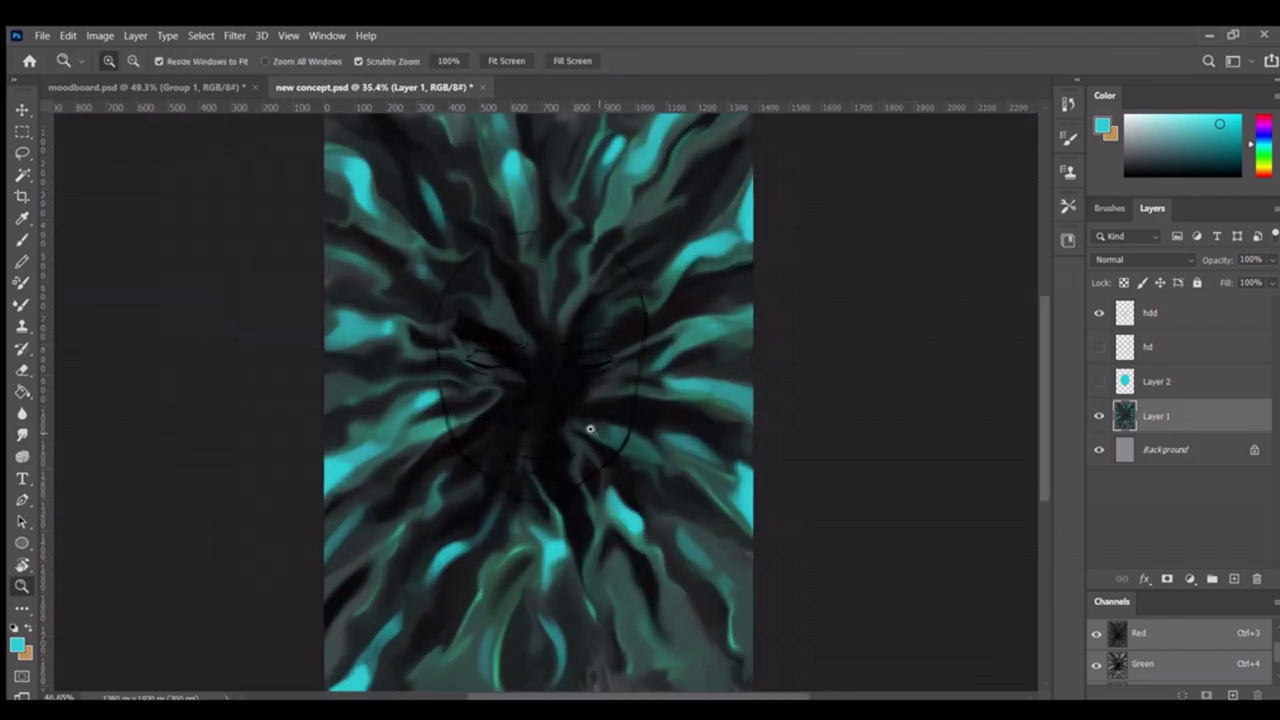
Review the whole background from a distance and compare it with the references in moodboard.psd
key("ctrl+minus")
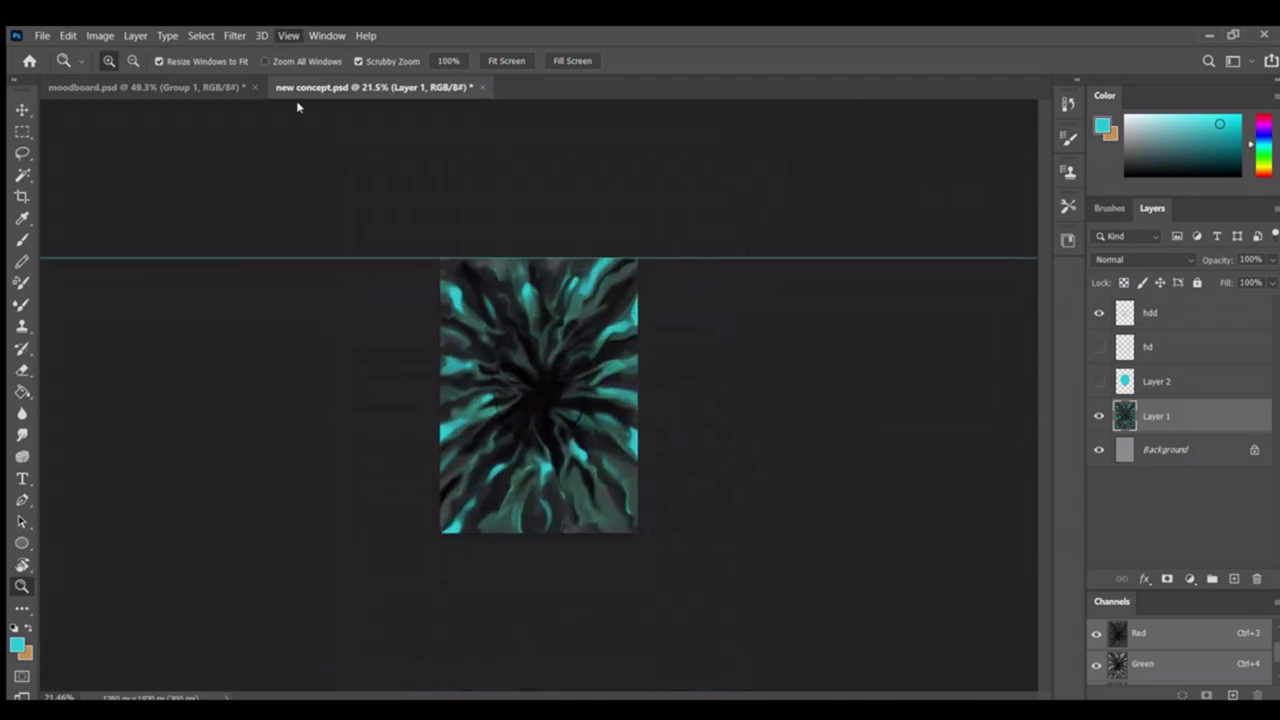
left_click_drag(297, 106, 654, 419)
key("ctrl+Tab")
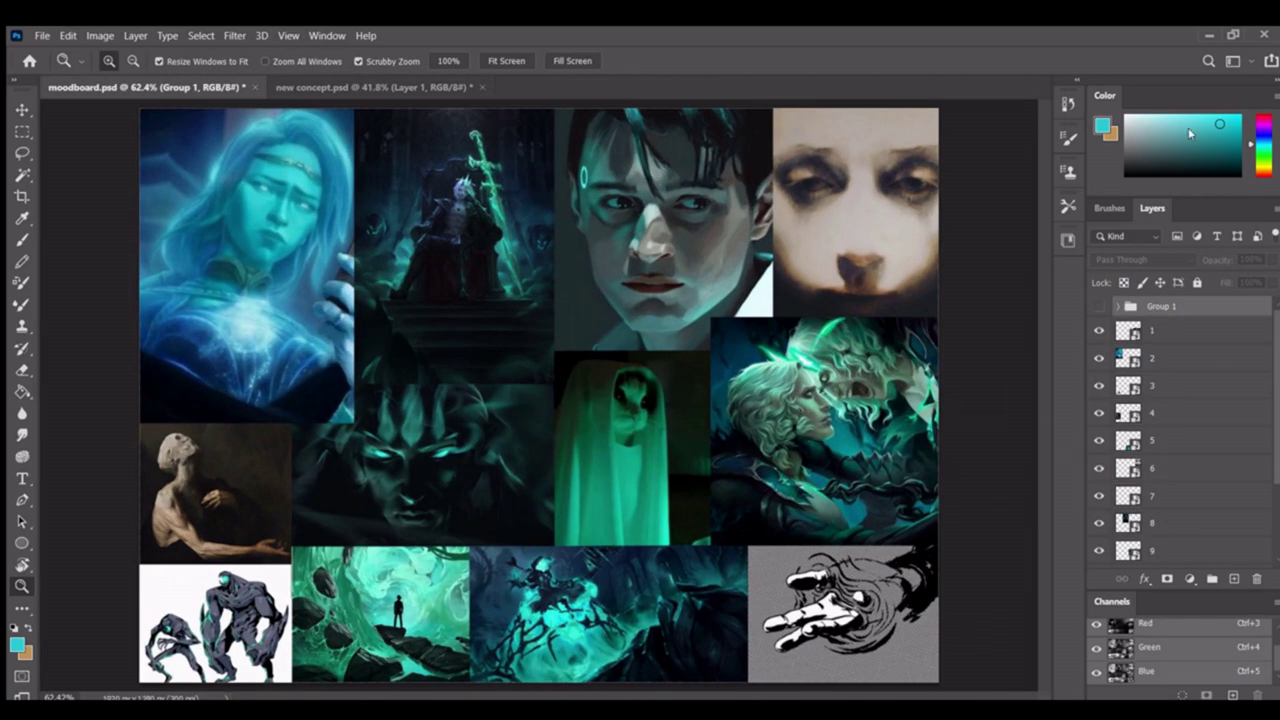
key("ctrl+minus")
key("ctrl+Tab")
left_click_drag(581, 338, 640, 340)
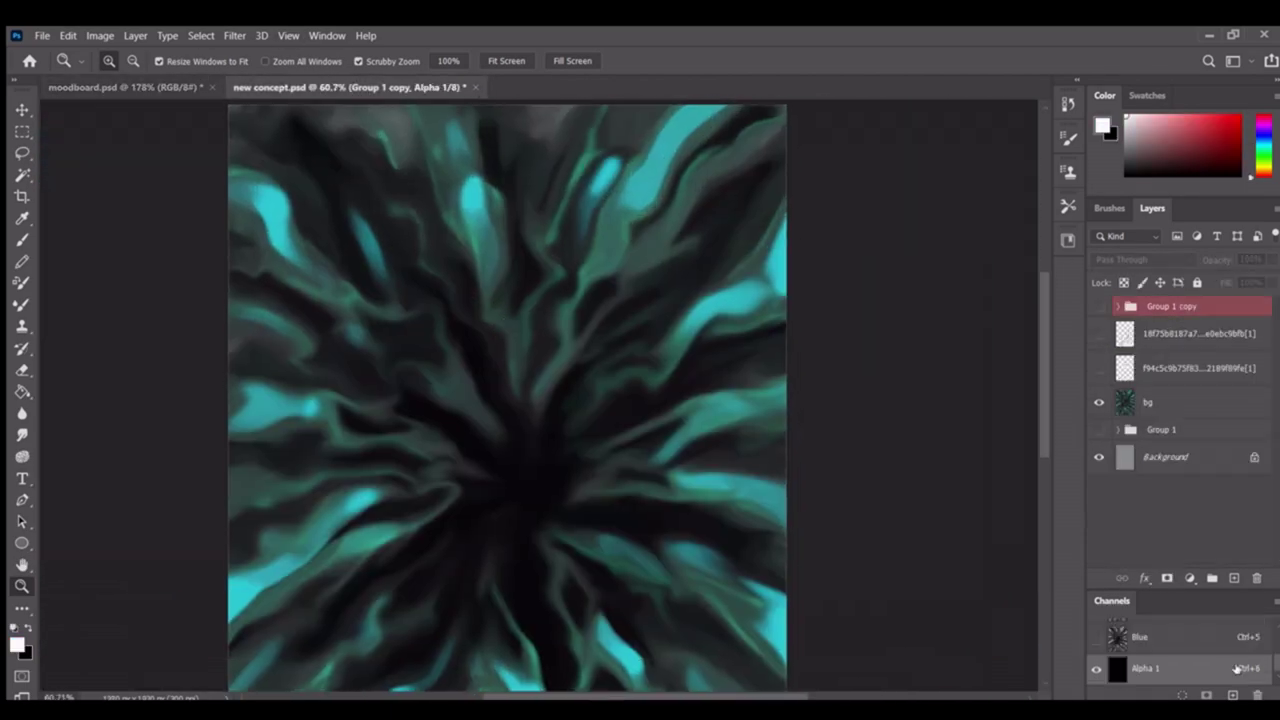
Add a new top layer in new concept.psd and mark the figure's key points with short white size 10 strokes
key("ctrl+shift+alt+n")
key("b")
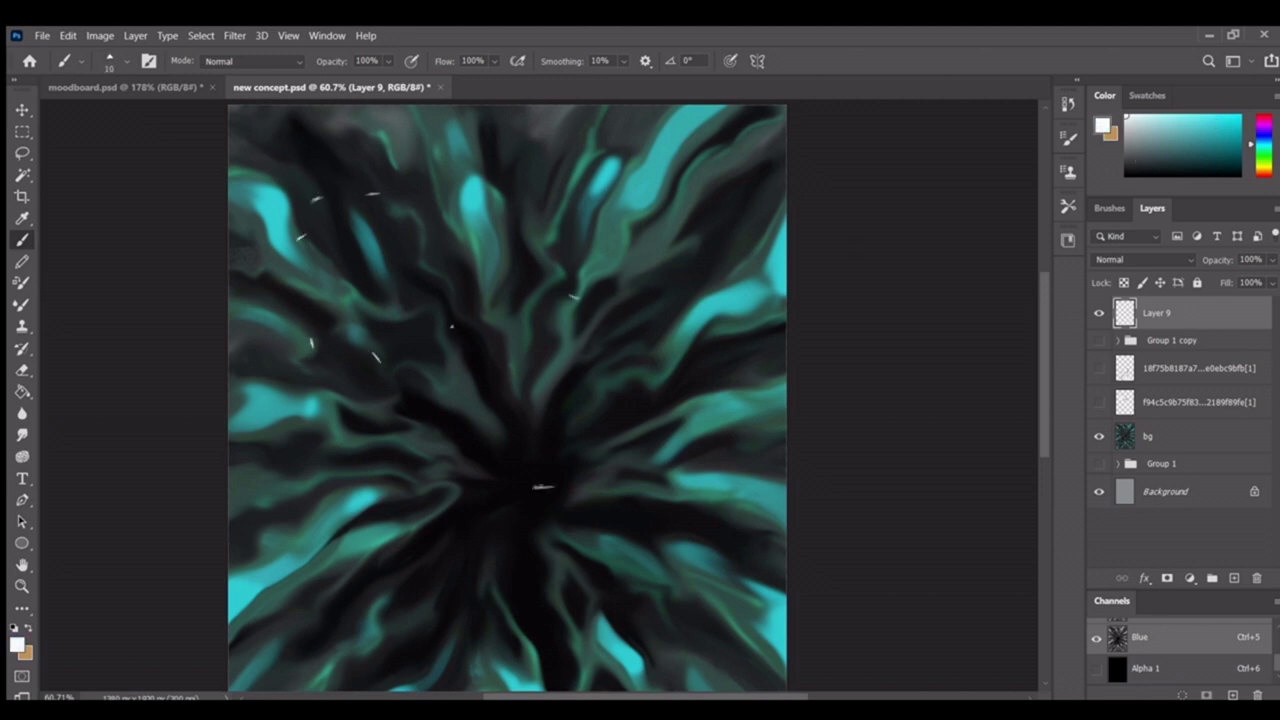
left_click_drag(473, 301, 493, 299)
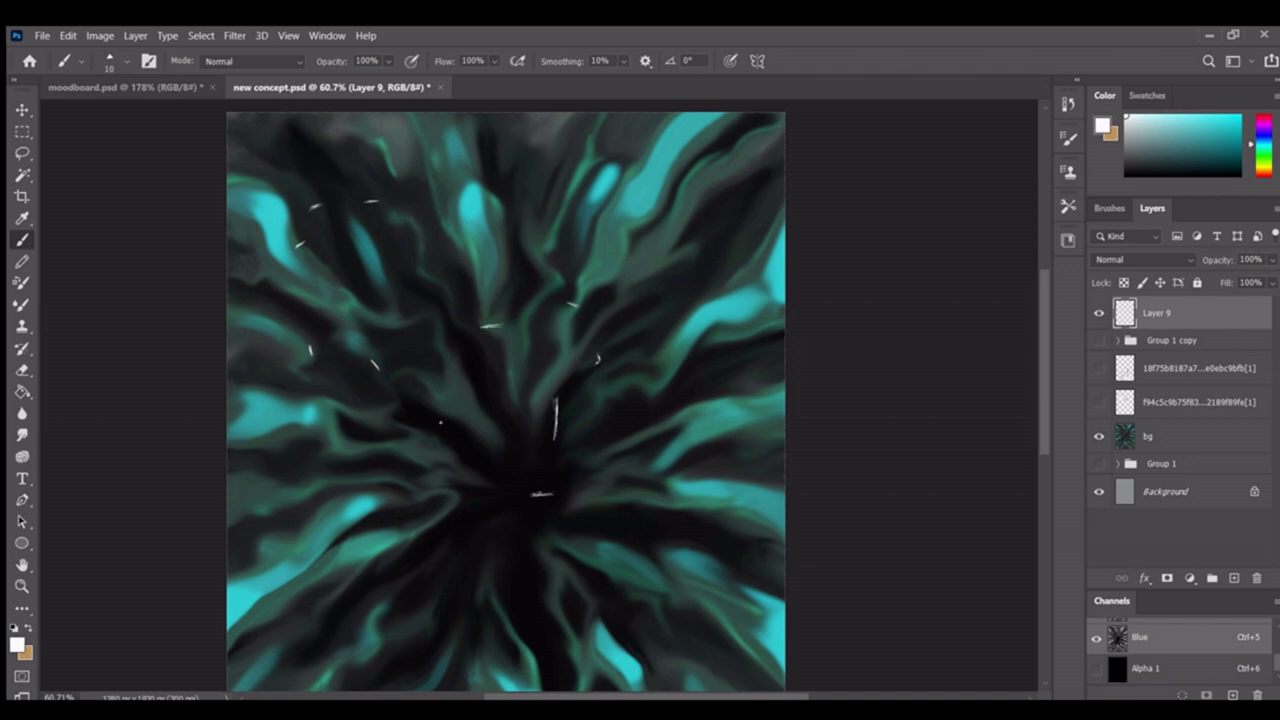
left_click_drag(481, 417, 560, 418)
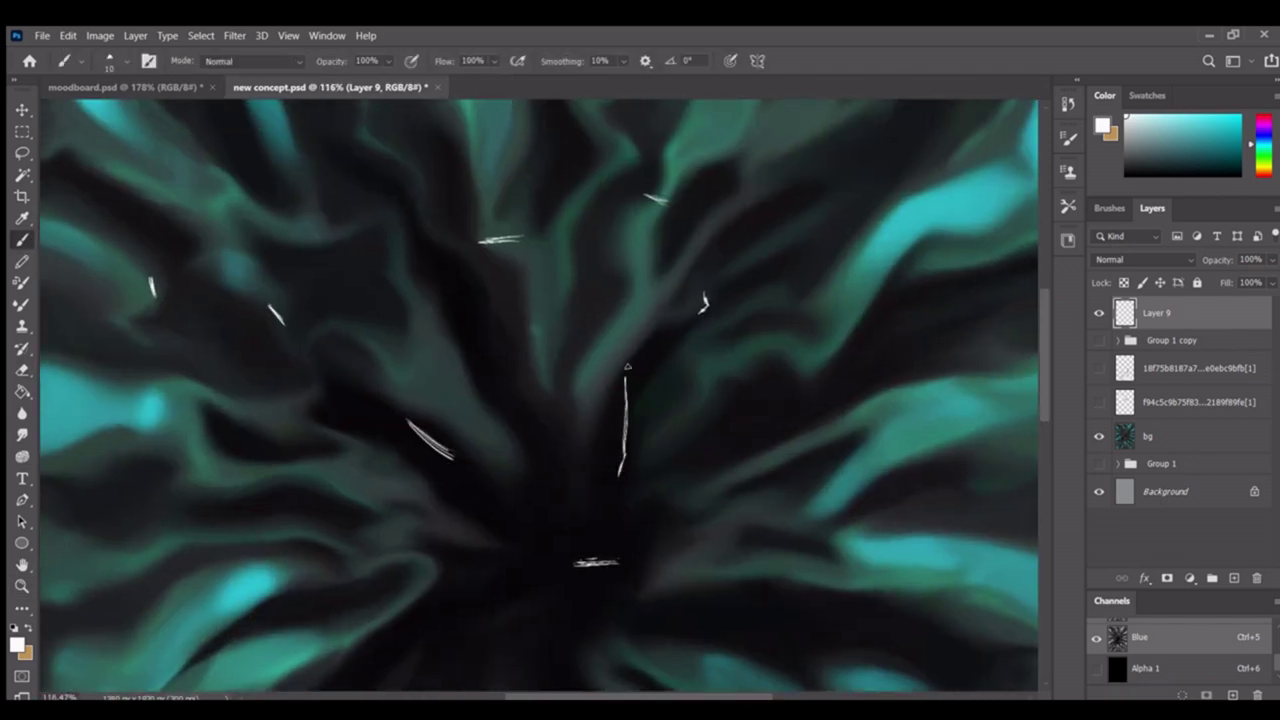
Outline the figure's torso sides, curved waistline and oval head in white, following the guide marks
mouse_move(455, 460)
left_mouse_down()
mouse_move(487, 545)
mouse_move(622, 558)
left_mouse_up()
scroll(550, 450, "down", 5)
scroll(500, 350, "up", 5)
left_click_drag(543, 250, 481, 320)
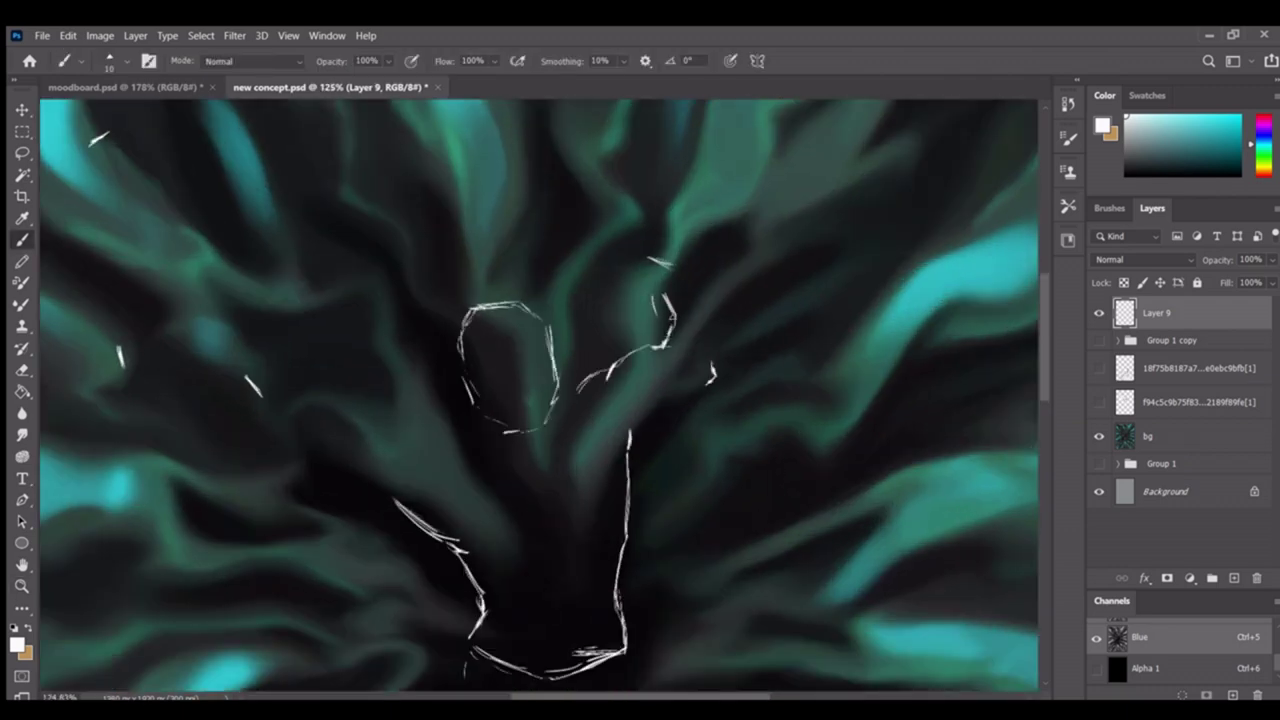
Sketch the bent arm beside the head, its raised fist and a thin curved line extending from the fist
left_click_drag(693, 291, 629, 436)
left_click_drag(610, 380, 586, 404)
left_click_drag(592, 418, 586, 452)
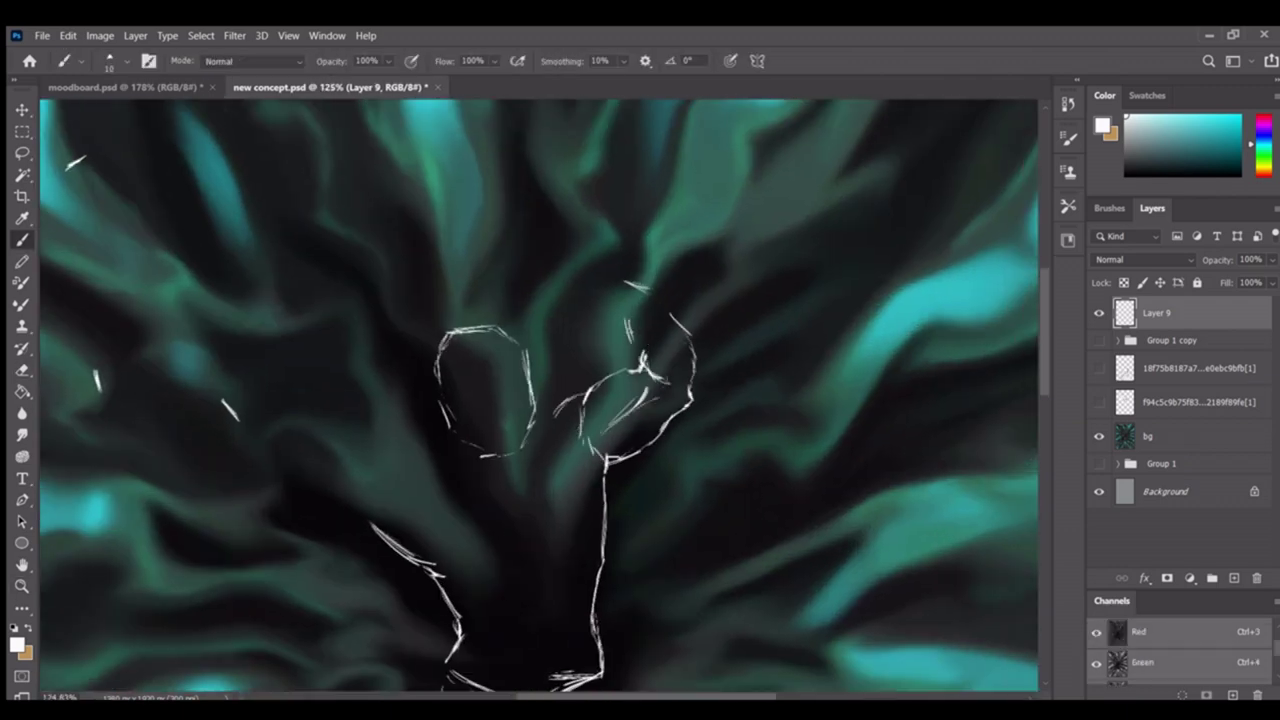
scroll(656, 316, "down", 1)
left_click_drag(612, 284, 751, 233)
scroll(650, 400, "down", 3)
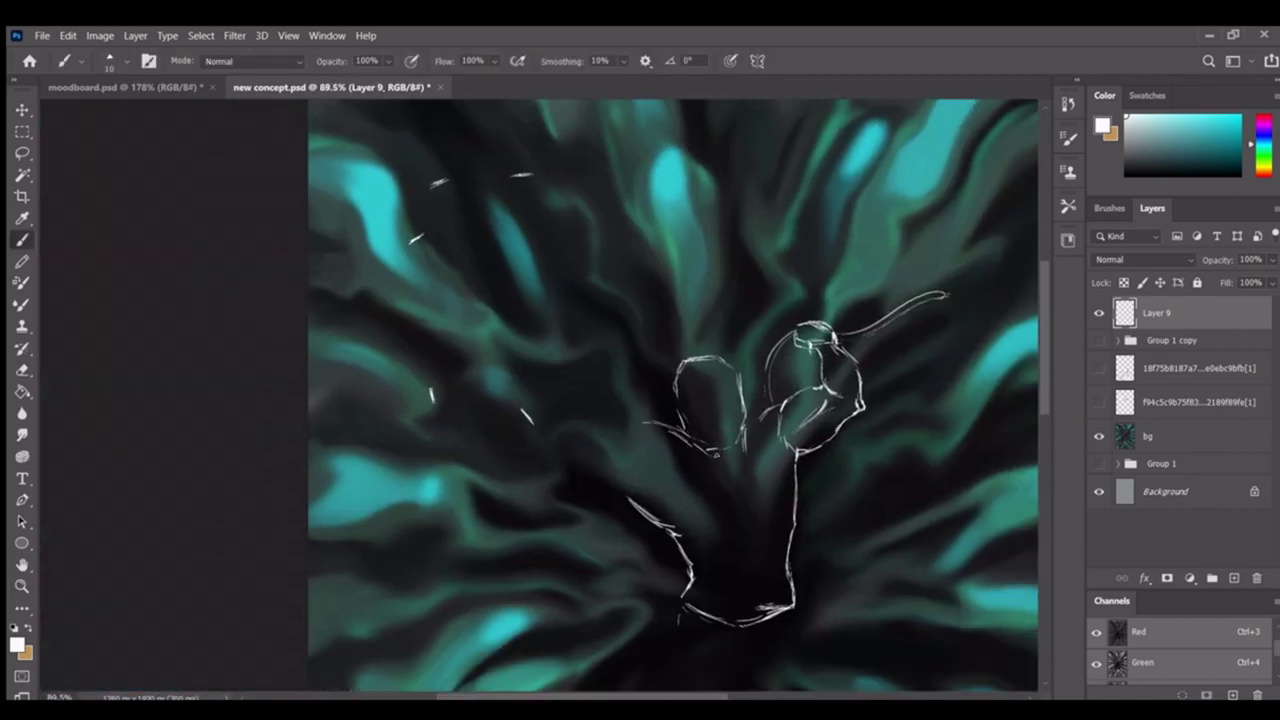
Sketch the other shoulder and the foreshortened arm reaching outward, with a rounded form at the elbow and a chest line
mouse_move(680, 436)
left_mouse_down()
mouse_move(622, 370)
mouse_move(466, 359)
left_mouse_up()
scroll(656, 395, "down", 1)
left_click_drag(583, 285, 720, 345)
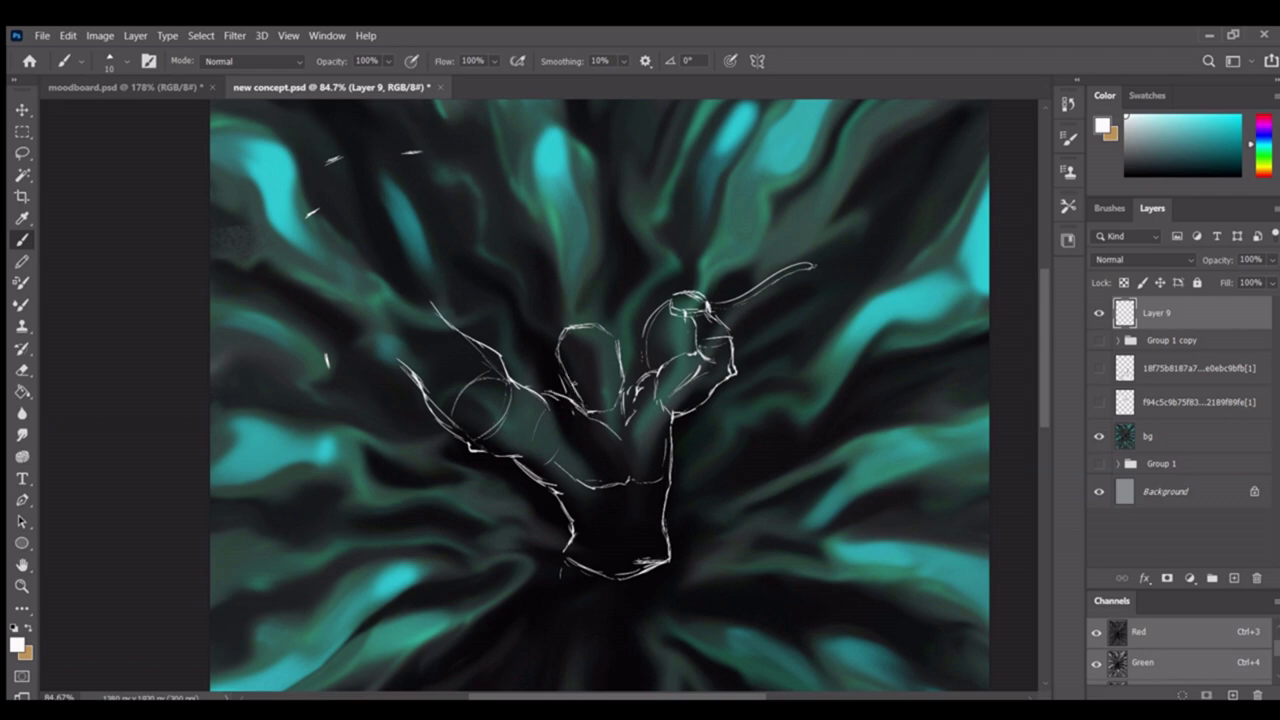
Rough in the reaching hand with its two sideways-pointing digits and straight guide lines for the three long fingers
scroll(497, 325, "up", 1)
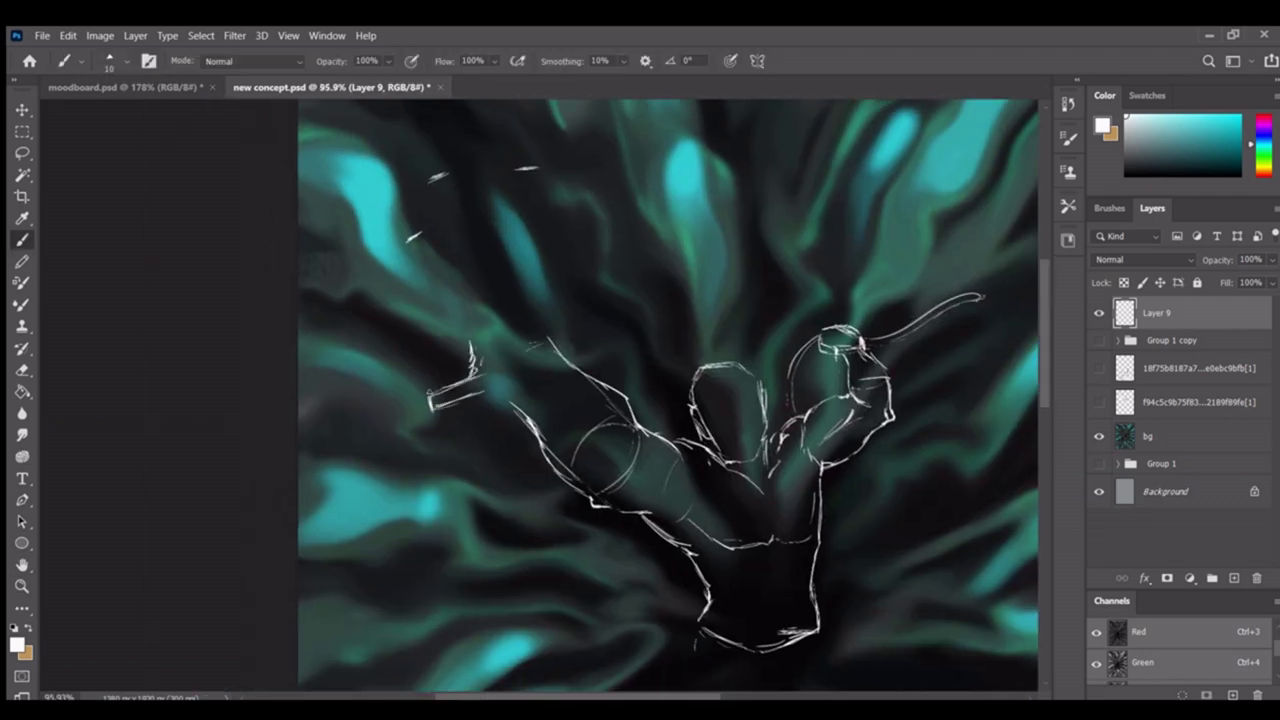
left_click_drag(560, 305, 504, 311)
left_click_drag(385, 183, 445, 322)
left_click_drag(355, 245, 428, 330)
left_click_drag(458, 178, 486, 308)
left_click_drag(486, 174, 504, 270)
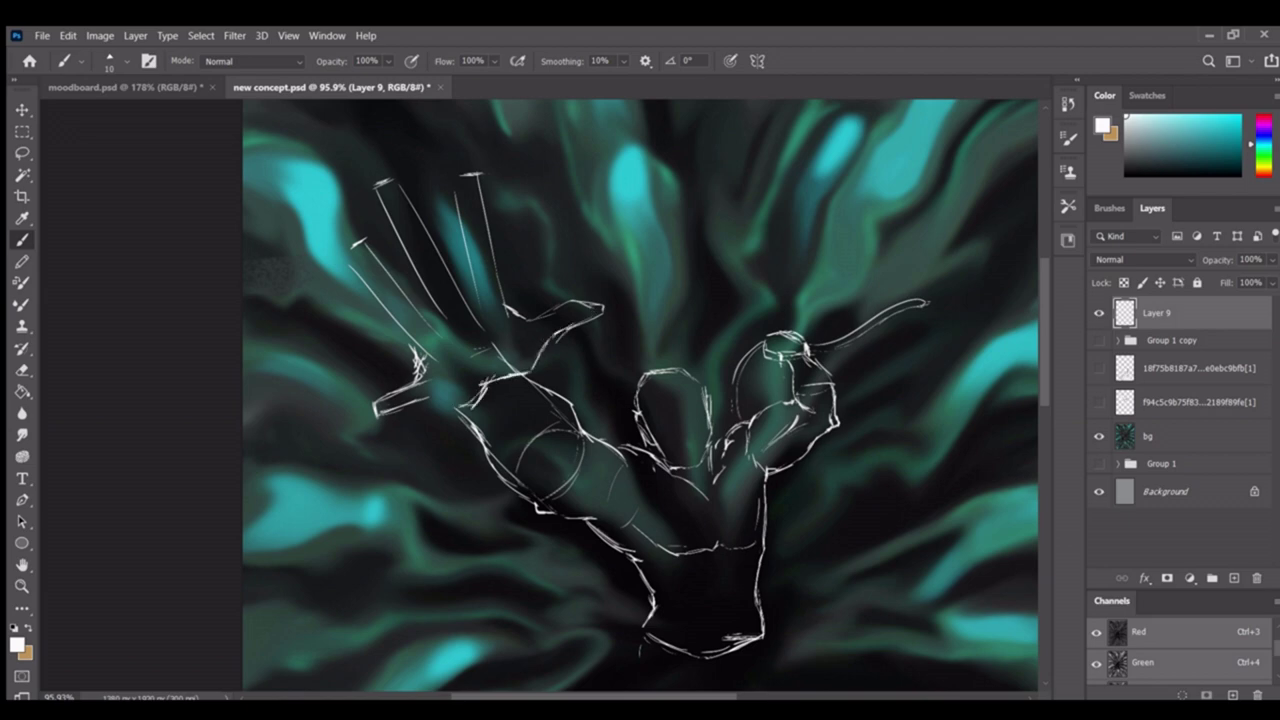
Refine the three long fingers with tapered contours, rounded tips and joint lines
mouse_move(435, 287)
left_mouse_down()
mouse_move(547, 287)
mouse_move(563, 323)
left_mouse_up()
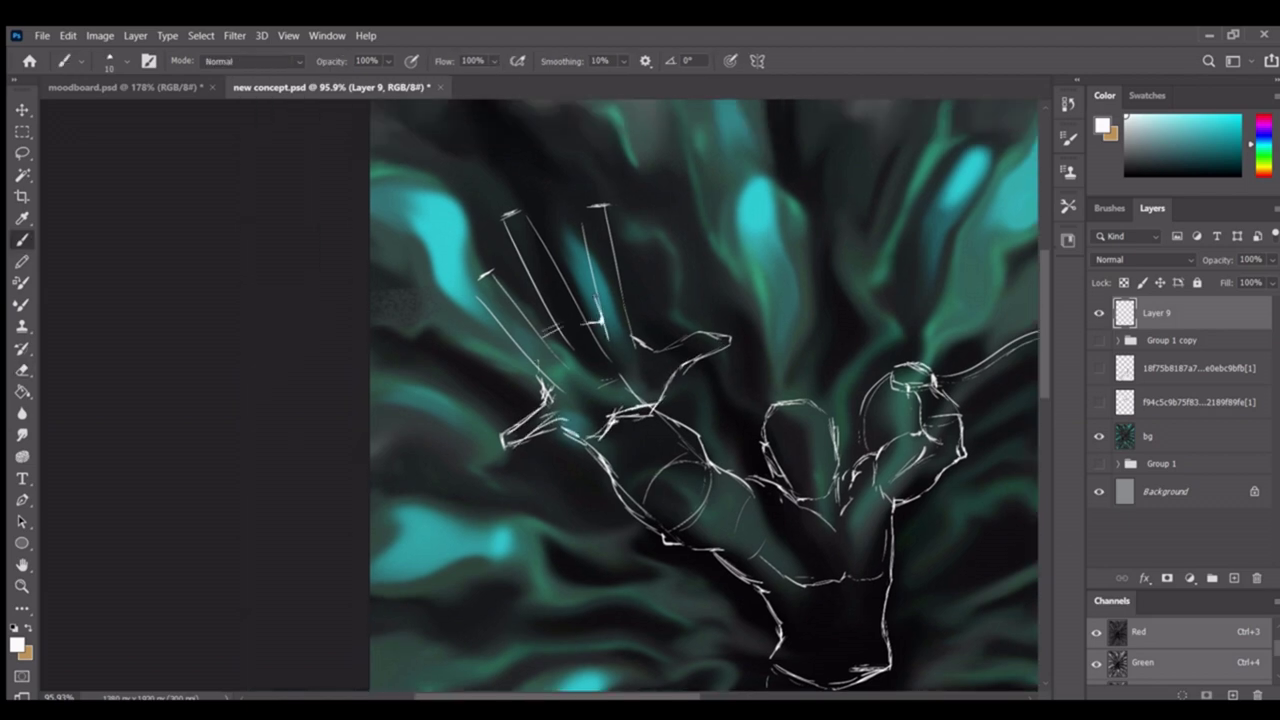
left_click_drag(599, 200, 611, 252)
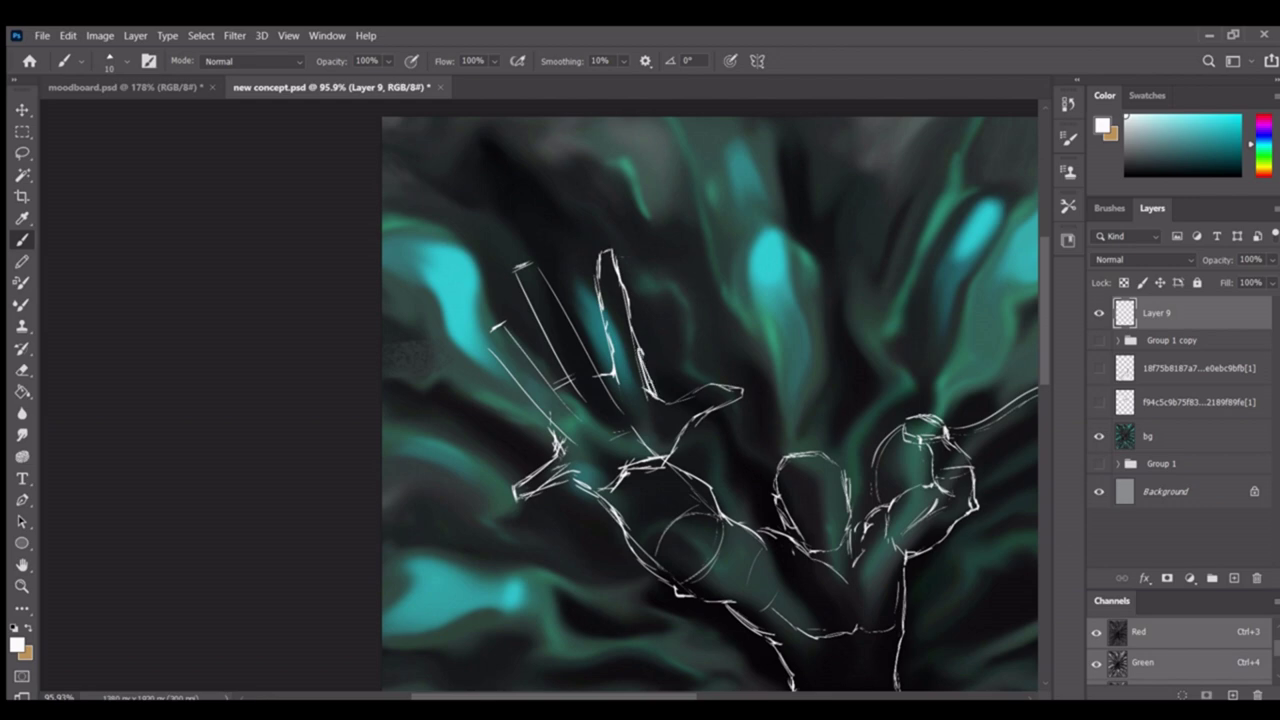
scroll(722, 282, "up", 2)
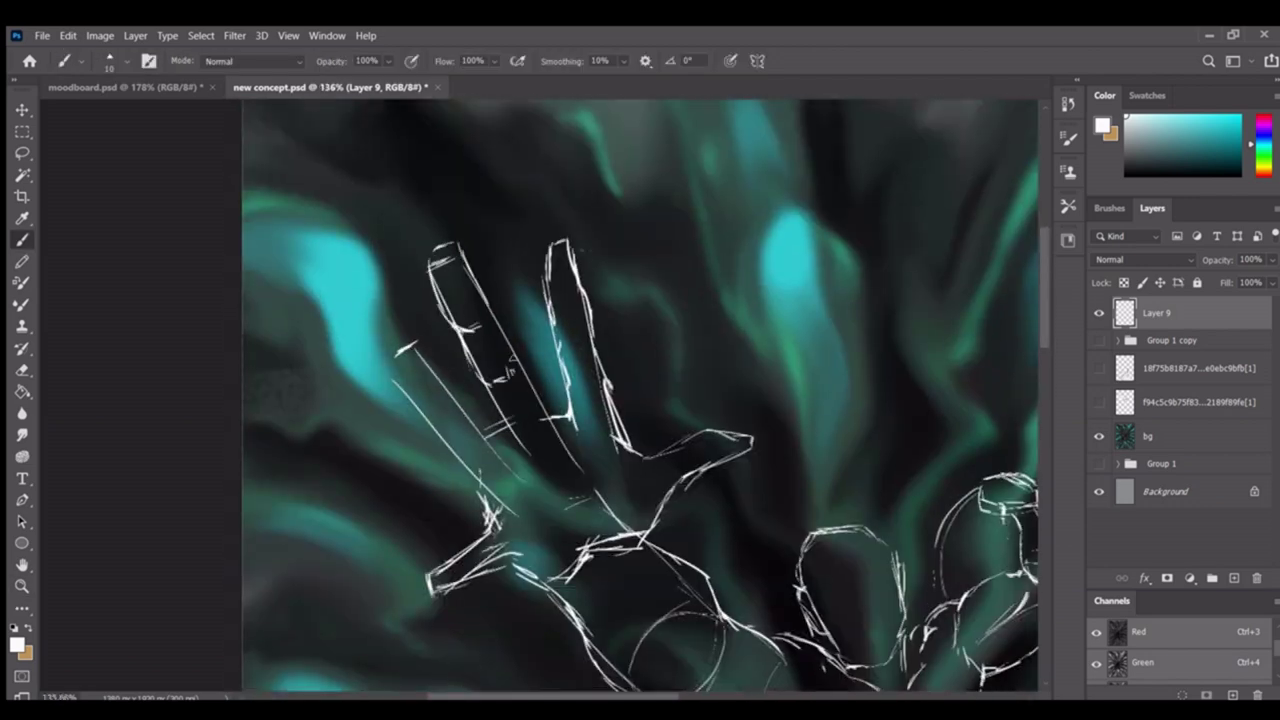
left_click_drag(560, 283, 447, 297)
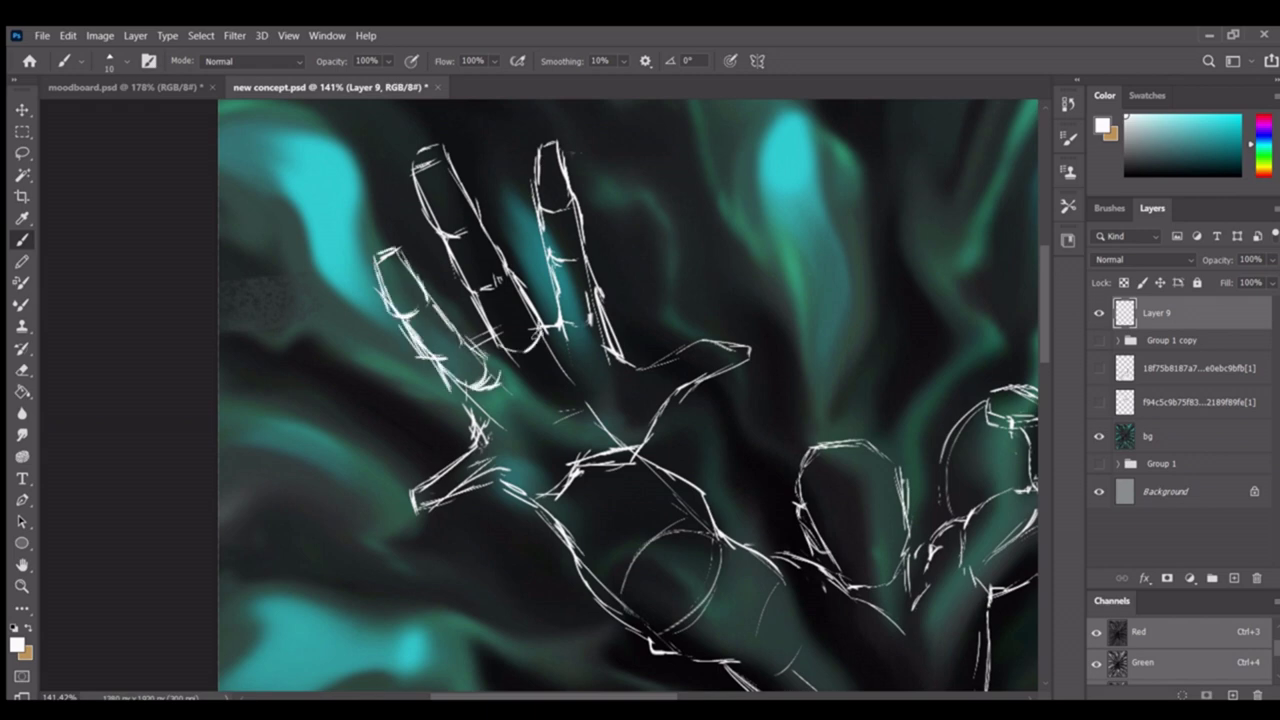
Erase and redraw the strokes around the finger bases and the upper palm of the reaching hand
left_click_drag(604, 344, 508, 331)
key("e")
key("b")
scroll(517, 360, "down", 2)
key("z")
left_click_drag(600, 330, 546, 328)
mouse_move(604, 376)
left_mouse_down()
mouse_move(664, 376)
mouse_move(590, 376)
mouse_move(622, 376)
left_mouse_up()
key("b")
left_click_drag(407, 328, 397, 428)
Adjust the hand sketch with Free Transform and clean up the lines between the fingers and the wrist
key("ctrl+t")
mouse_move(400, 312)
left_mouse_down()
mouse_move(390, 305)
mouse_move(450, 305)
left_mouse_up()
key("Return")
key("z")
key("b")
key("z")
mouse_move(435, 213)
left_mouse_down()
mouse_move(405, 212)
mouse_move(466, 207)
mouse_move(514, 346)
left_mouse_up()
key("e")
key("b")
mouse_move(551, 421)
left_mouse_down()
mouse_move(448, 348)
mouse_move(380, 320)
mouse_move(530, 370)
mouse_move(507, 381)
left_mouse_up()
key("z")
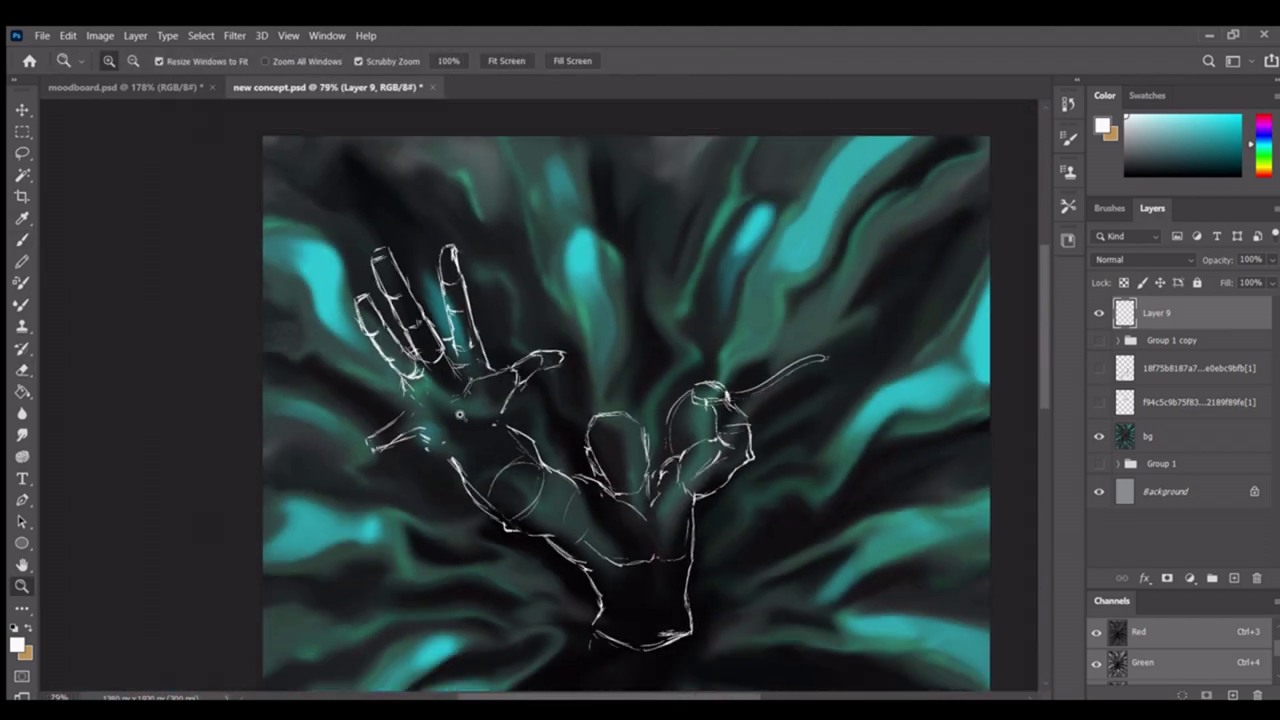
mouse_move(459, 413)
left_mouse_down()
mouse_move(500, 414)
mouse_move(440, 415)
mouse_move(520, 415)
left_mouse_up()
key("l")
key("ctrl+r")
left_click_drag(255, 236, 260, 245)
key("ctrl+t")
mouse_move(413, 263)
left_mouse_down()
mouse_move(380, 240)
mouse_move(360, 250)
left_mouse_up()
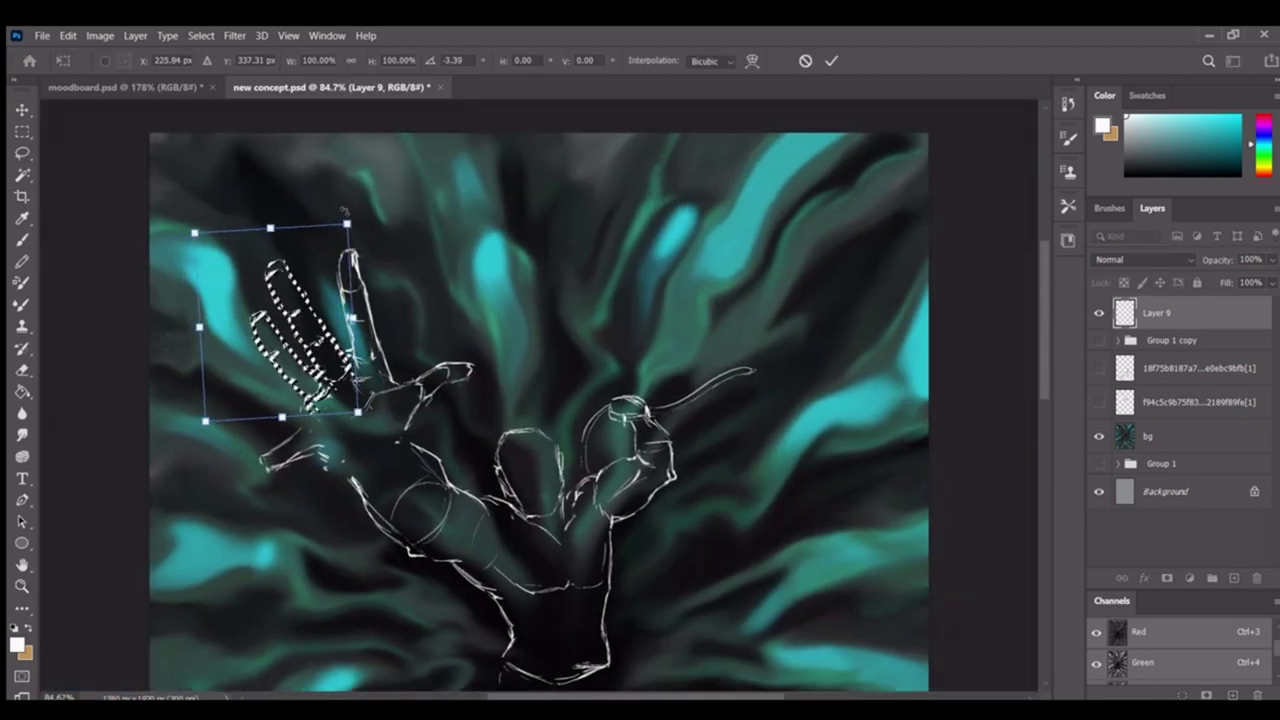
key("Escape")
Lasso the whole reaching hand on Layer 9 and cut it onto its own new layer
key("z")
left_click_drag(320, 430, 350, 430)
key("e")
key("l")
left_click_drag(420, 160, 410, 165)
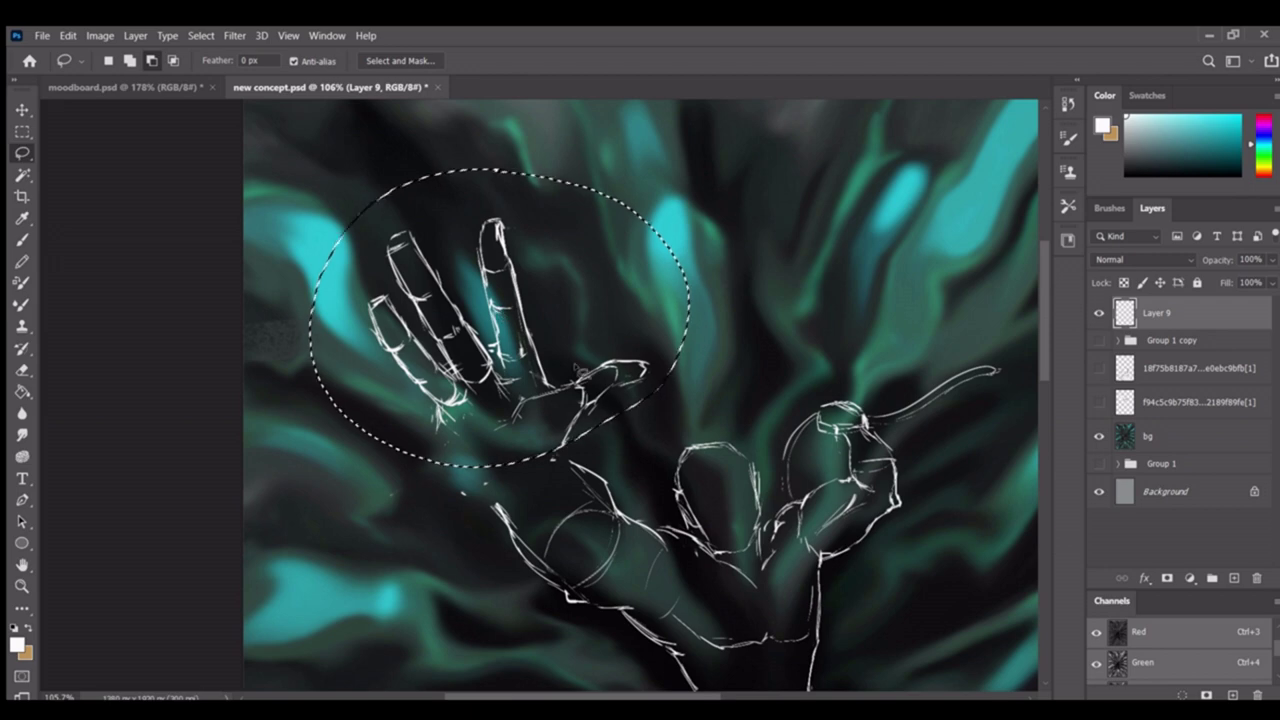
key("ctrl+shift+j")
Check the two sketch layers by toggling them, hide Layer 9 and make Layer 10 the active layer
key("e")
left_click(1099, 312)
left_click(1180, 346)
left_click(1099, 312)
key("z")
left_click(1099, 346)
left_click_drag(400, 250, 460, 250)
left_click(1180, 312)
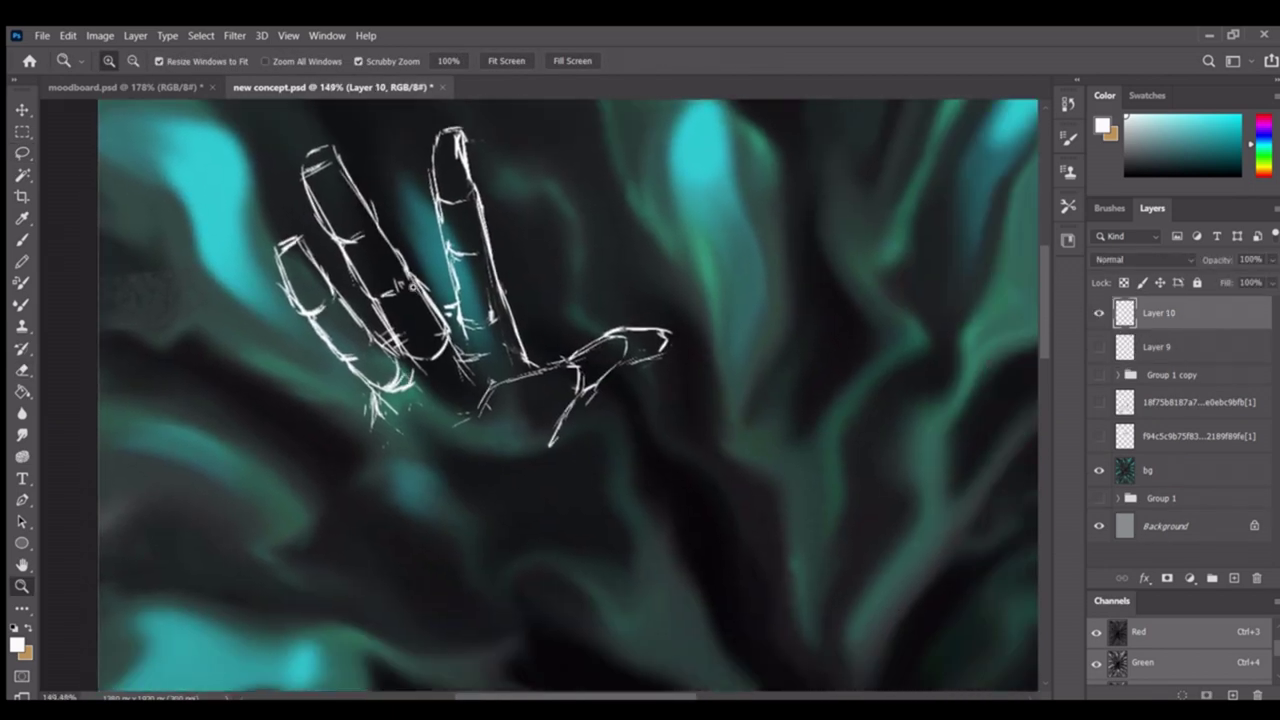
Redraw the sideways-pointing digit nearest the canvas edge and enlarge it slightly with Free Transform
key("b")
left_click_drag(300, 453, 370, 428)
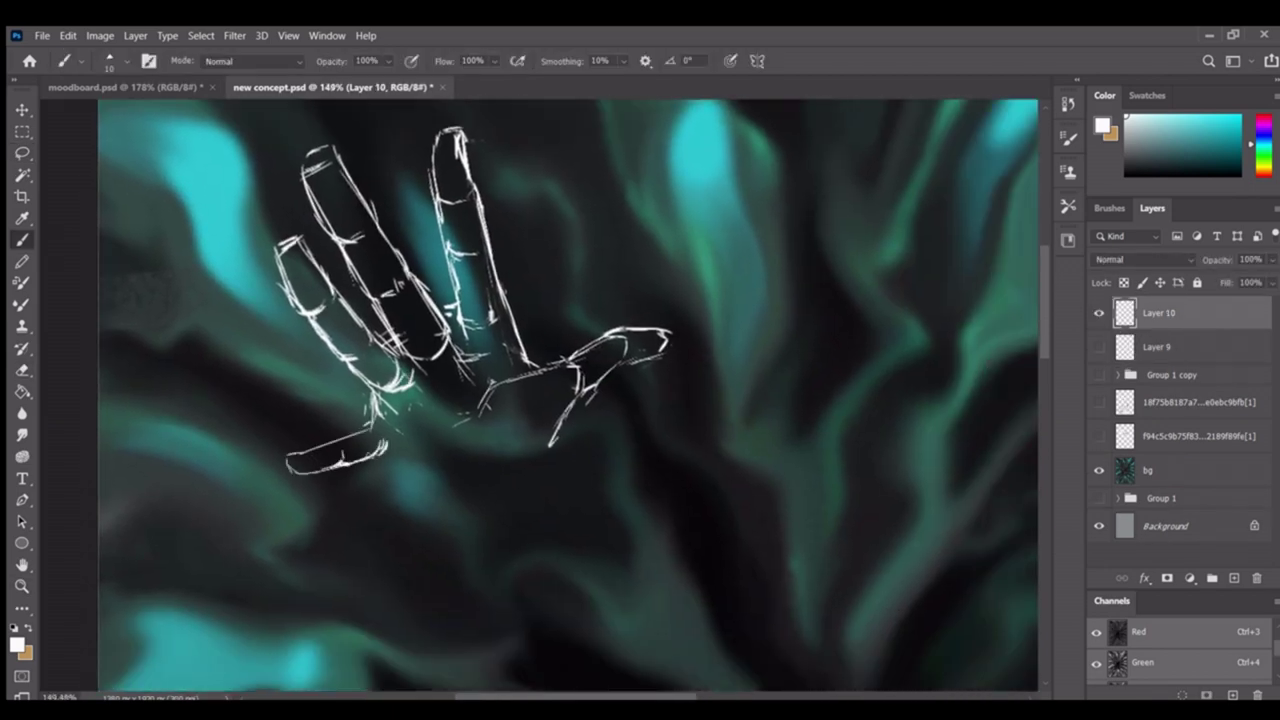
key("l")
left_click_drag(290, 425, 200, 470)
key("ctrl+t")
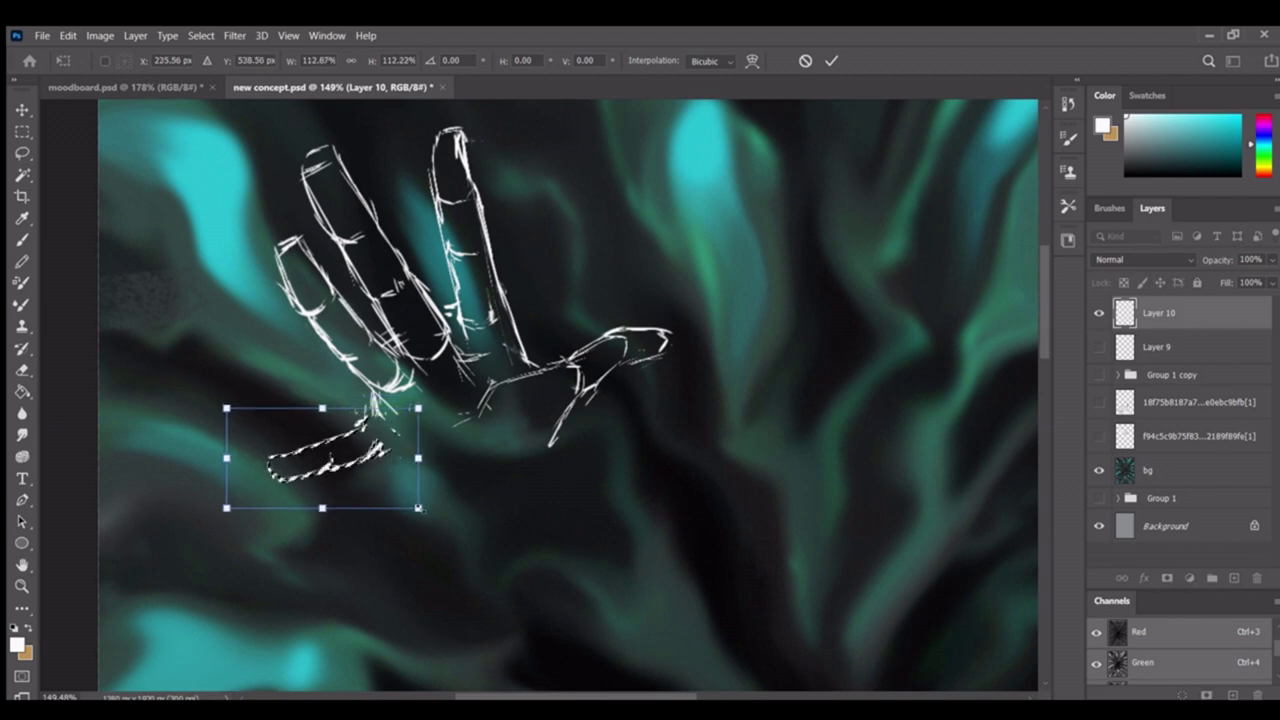
key("Return")
key("ctrl+d")
Redraw the sideways-pointing digit nearest the head as a short tapered form, undoing the rejected strokes
key("b")
scroll(540, 400, "down", 2)
key("ctrl+z")
key("ctrl+z")
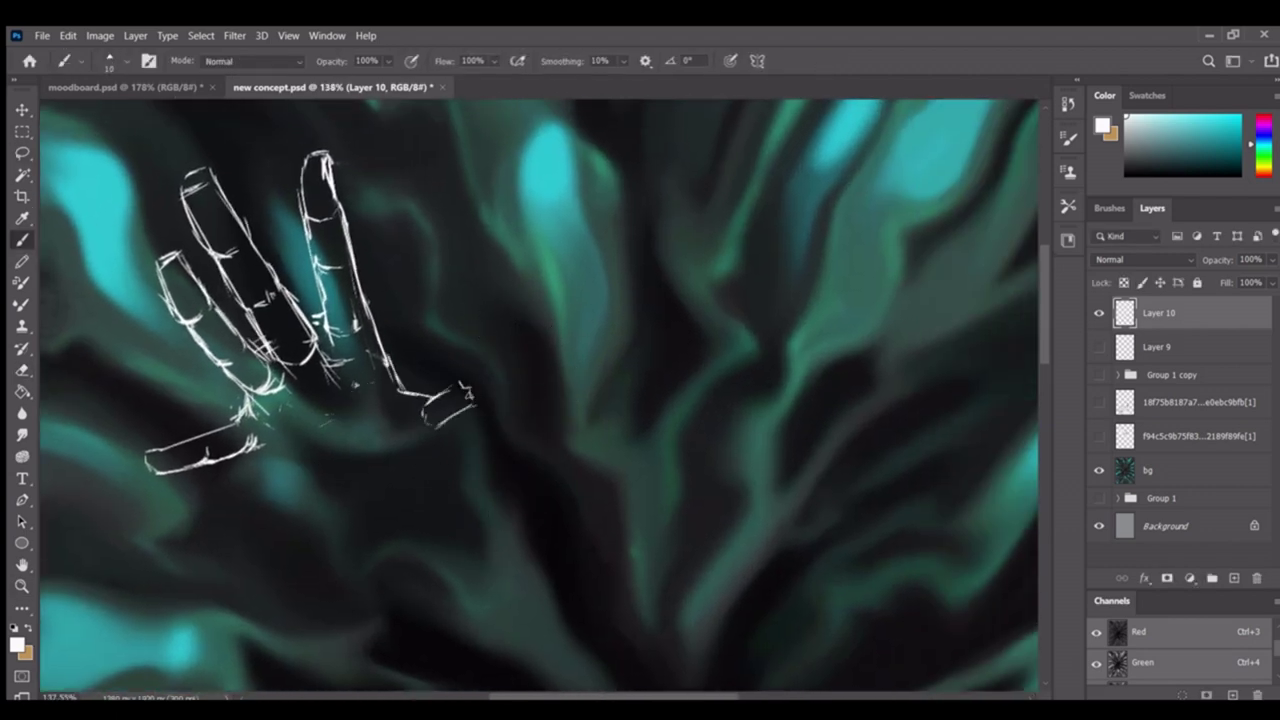
key("ctrl+z")
key("ctrl+z")
key("ctrl+z")
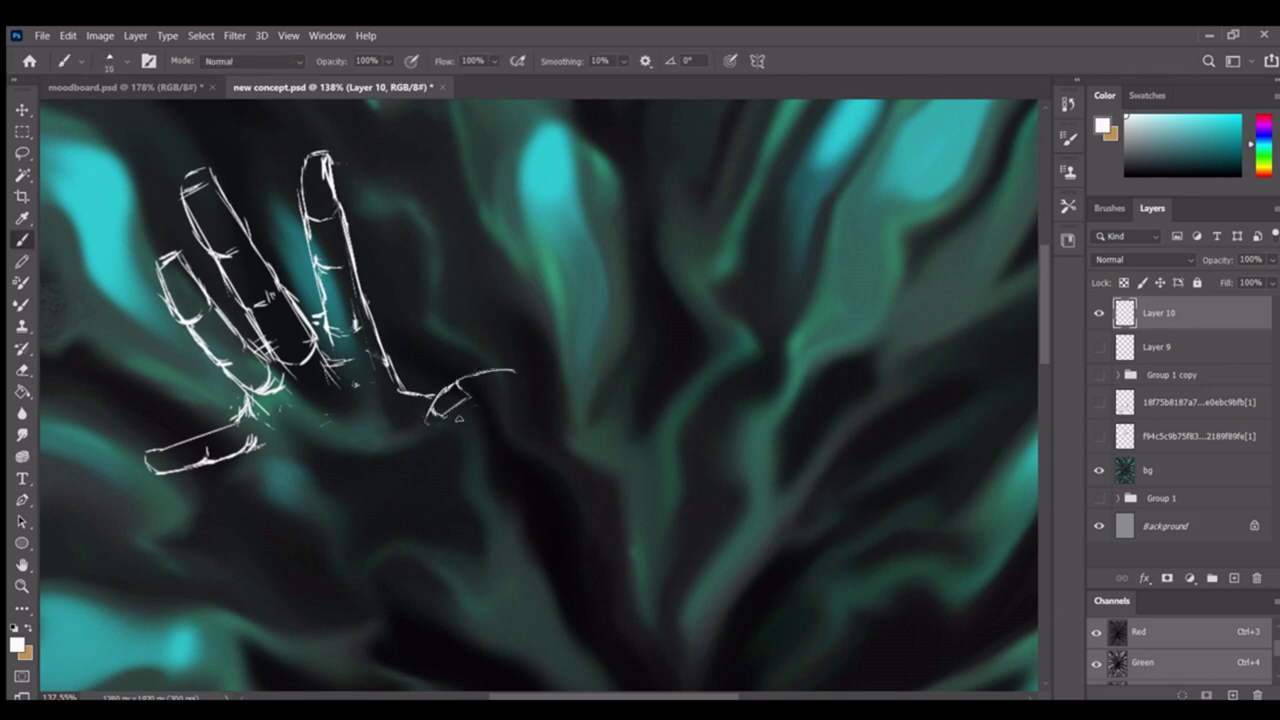
key("ctrl+shift+z")
left_click_drag(500, 400, 542, 332)
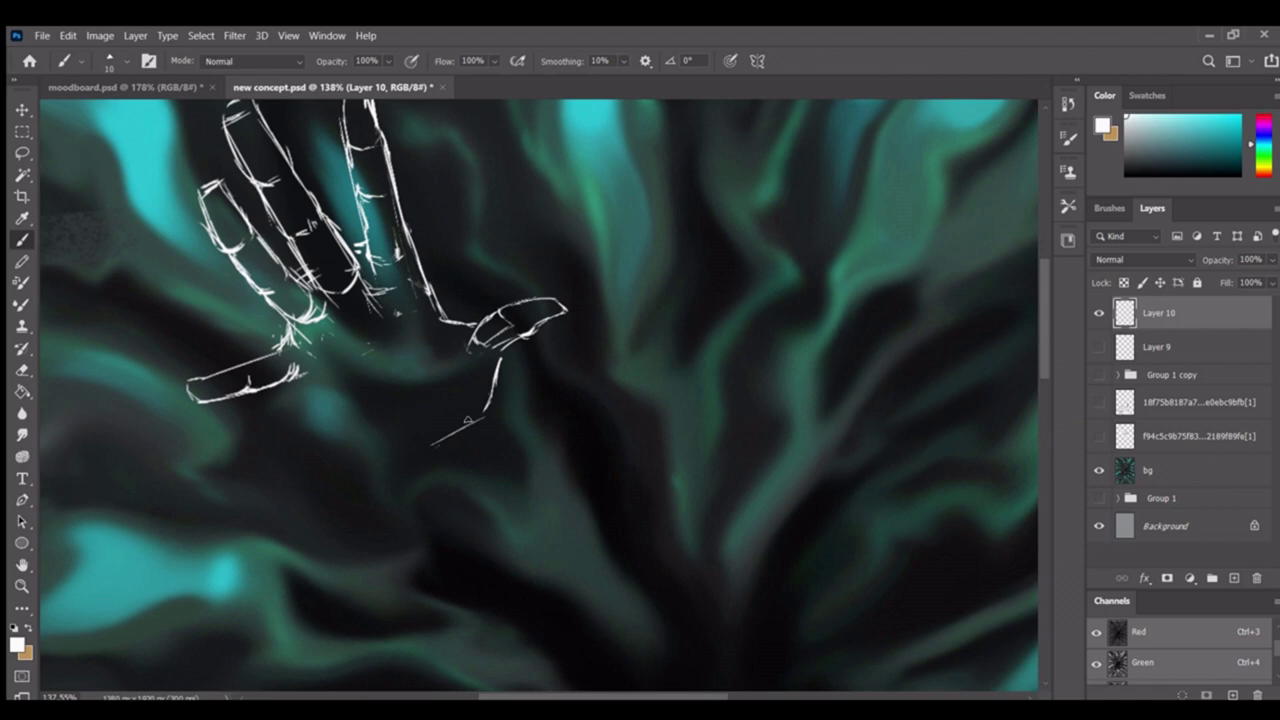
Sketch the lower palm outline and creases on Layer 10, erase stray strokes, and show and activate Layer 9
mouse_move(440, 430)
left_mouse_down()
mouse_move(380, 430)
mouse_move(460, 455)
left_mouse_up()
key("e")
key("b")
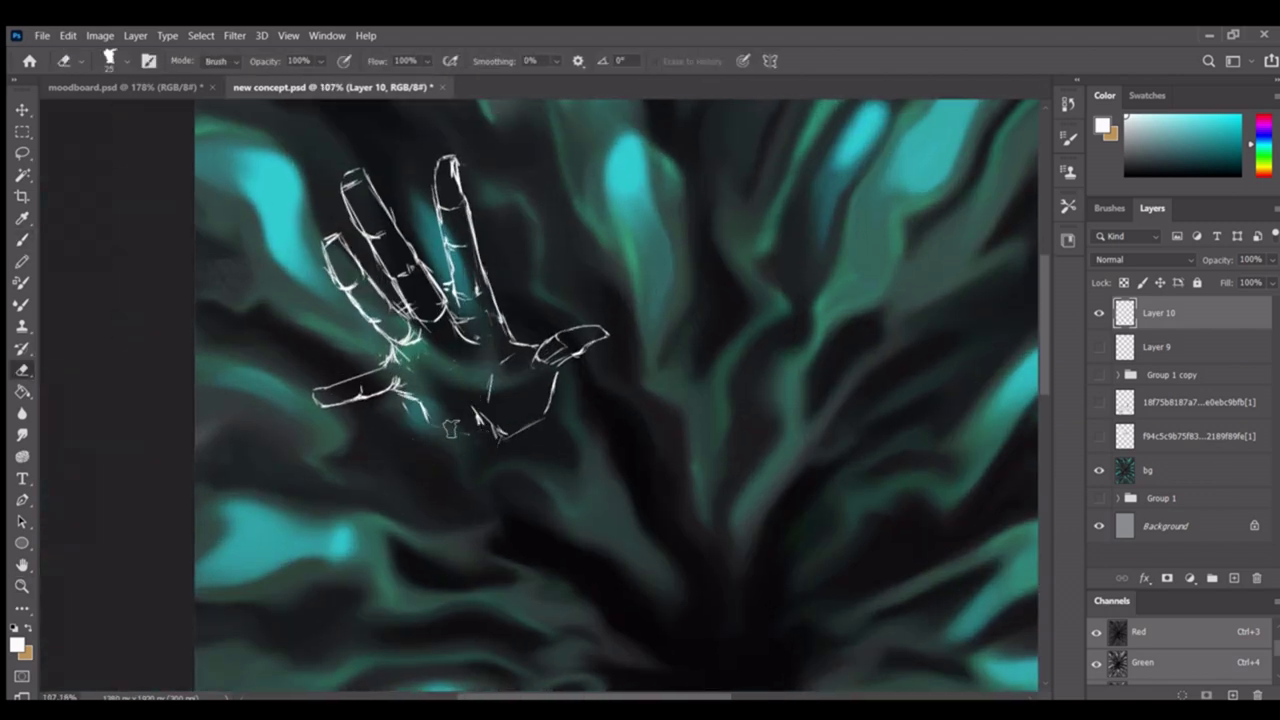
mouse_move(464, 400)
left_mouse_down()
mouse_move(420, 405)
mouse_move(560, 400)
left_mouse_up()
left_click(1099, 347)
left_click(1160, 347)
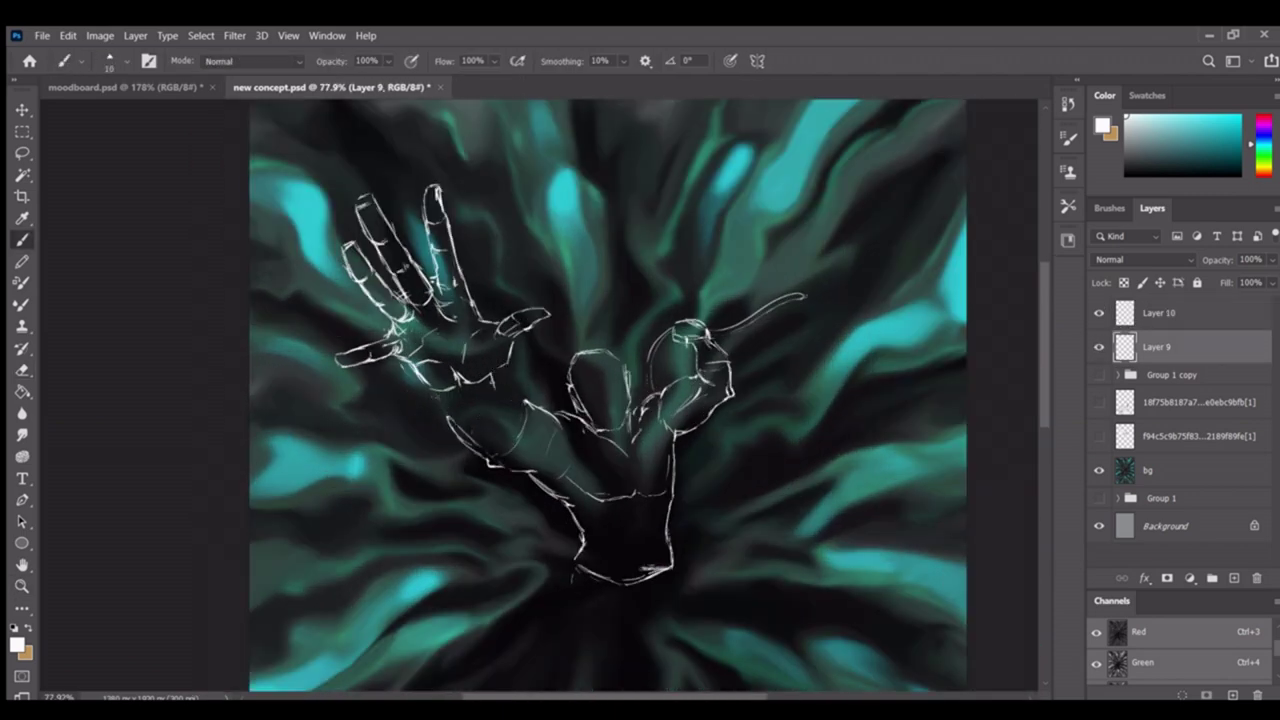
Undo the last stroke and rework the reaching arm's outline on Layer 9, from the wrist to the elbow and shoulder
key("ctrl+z")
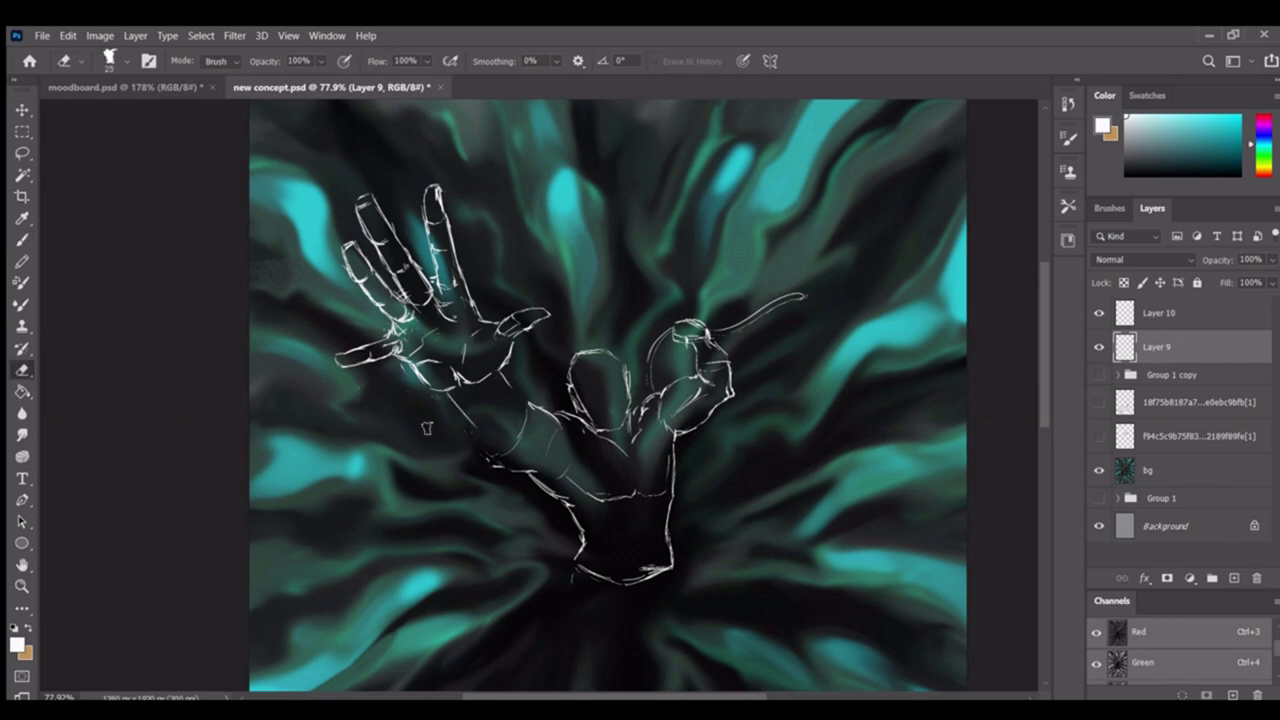
scroll(560, 395, "right", 2)
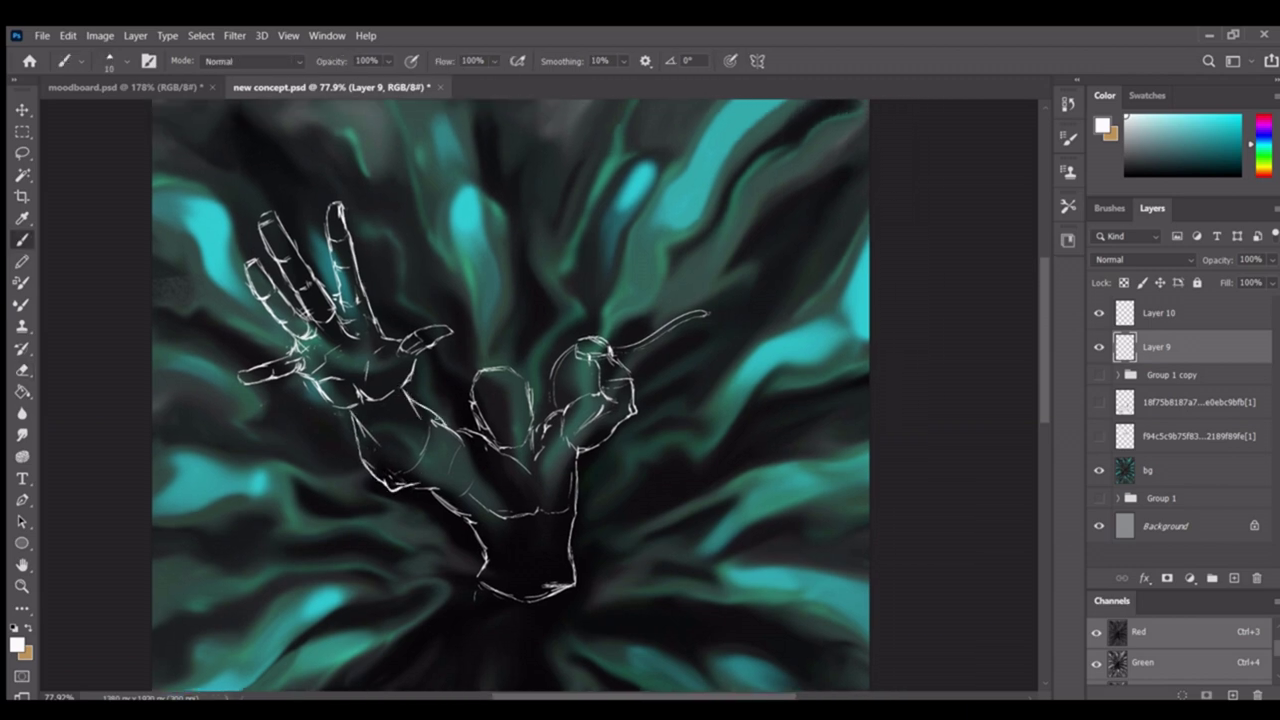
scroll(439, 432, "up", 1)
scroll(478, 364, "right", 3)
key("b")
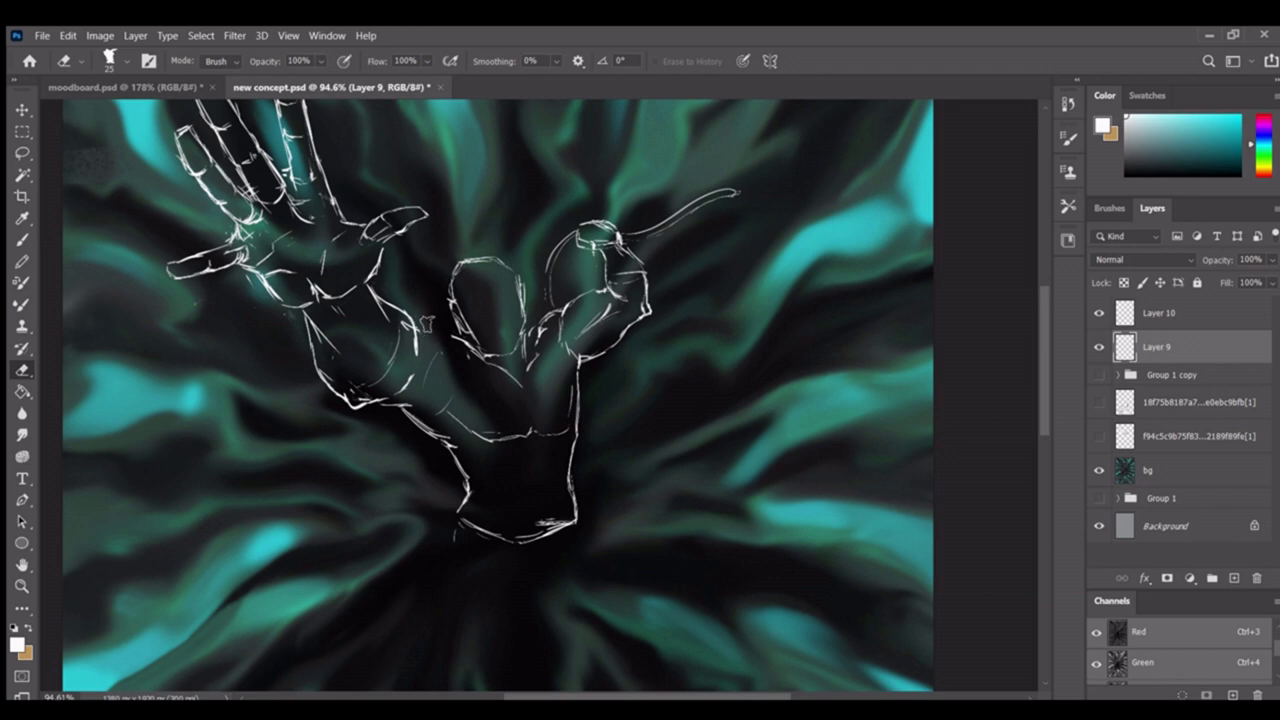
scroll(402, 384, "right", 1)
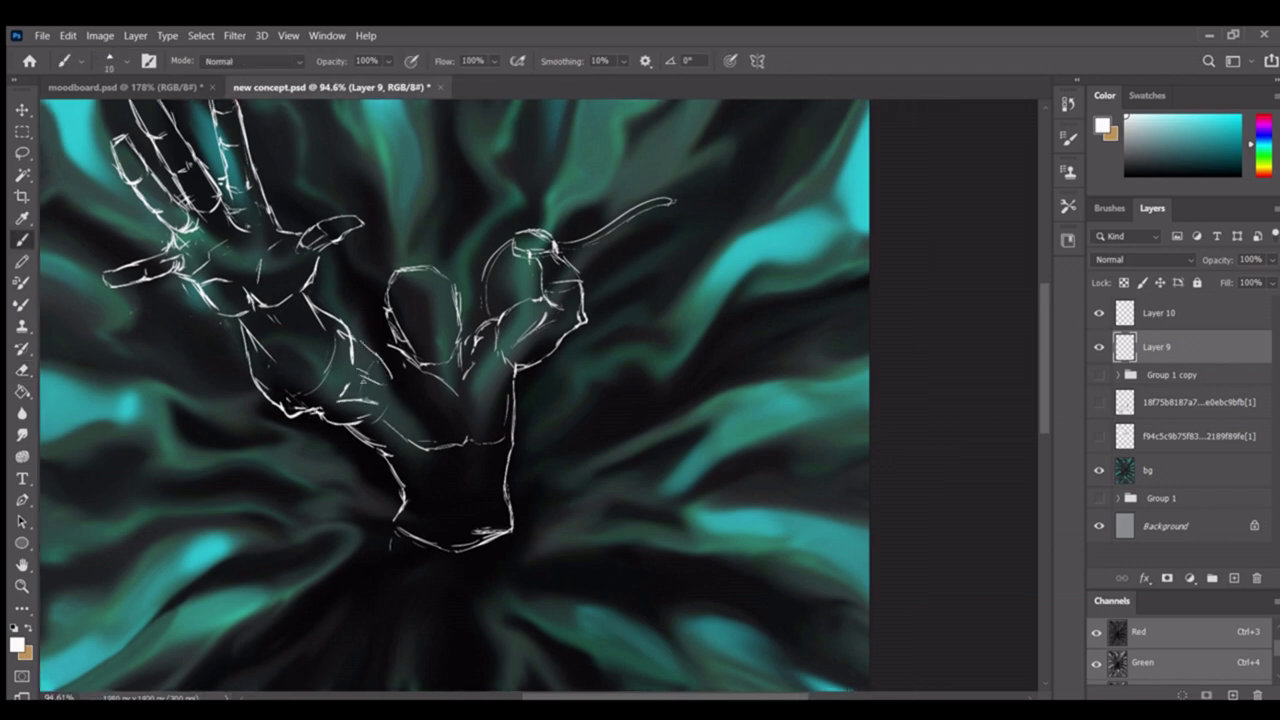
Add muscle lines at the reaching arm's shoulder, short strokes along the torso side, and neck and trapezius lines beneath the head
scroll(454, 395, "right", 2)
scroll(416, 395, "down", 2)
key("z")
left_click_drag(360, 420, 436, 448)
key("b")
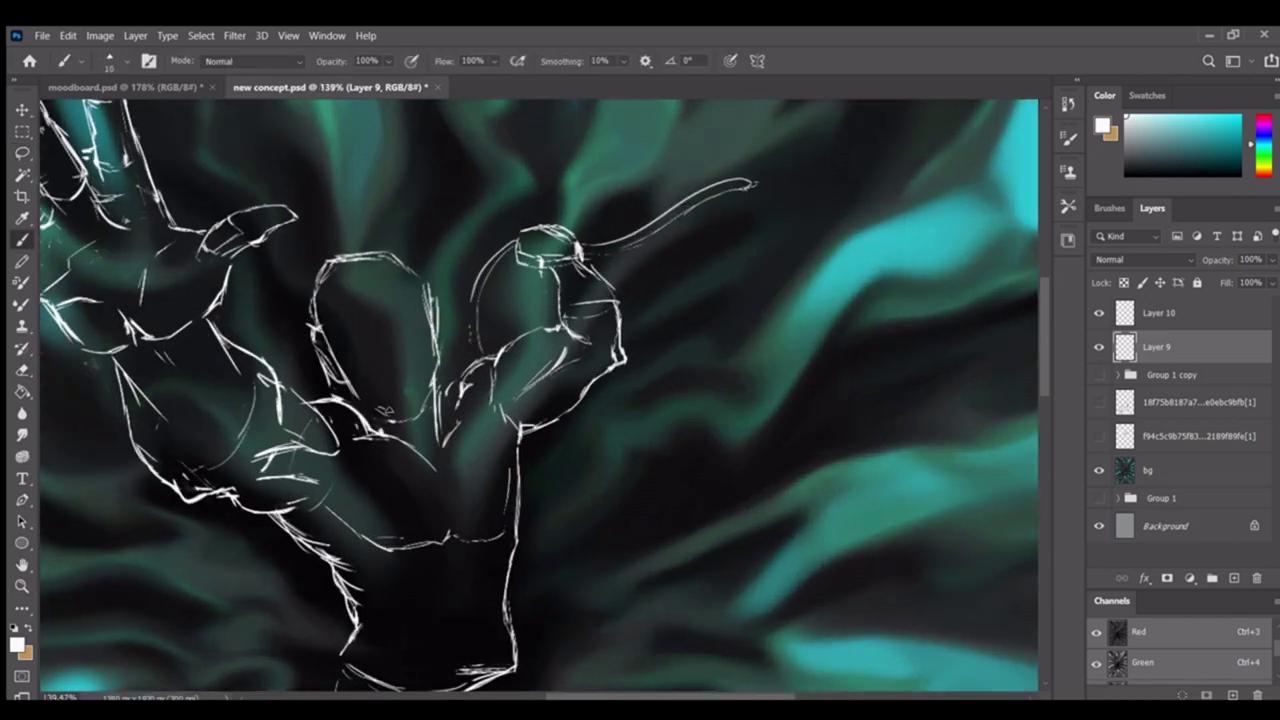
scroll(420, 425, "down", 5)
scroll(420, 425, "up", 6)
scroll(400, 380, "right", 2)
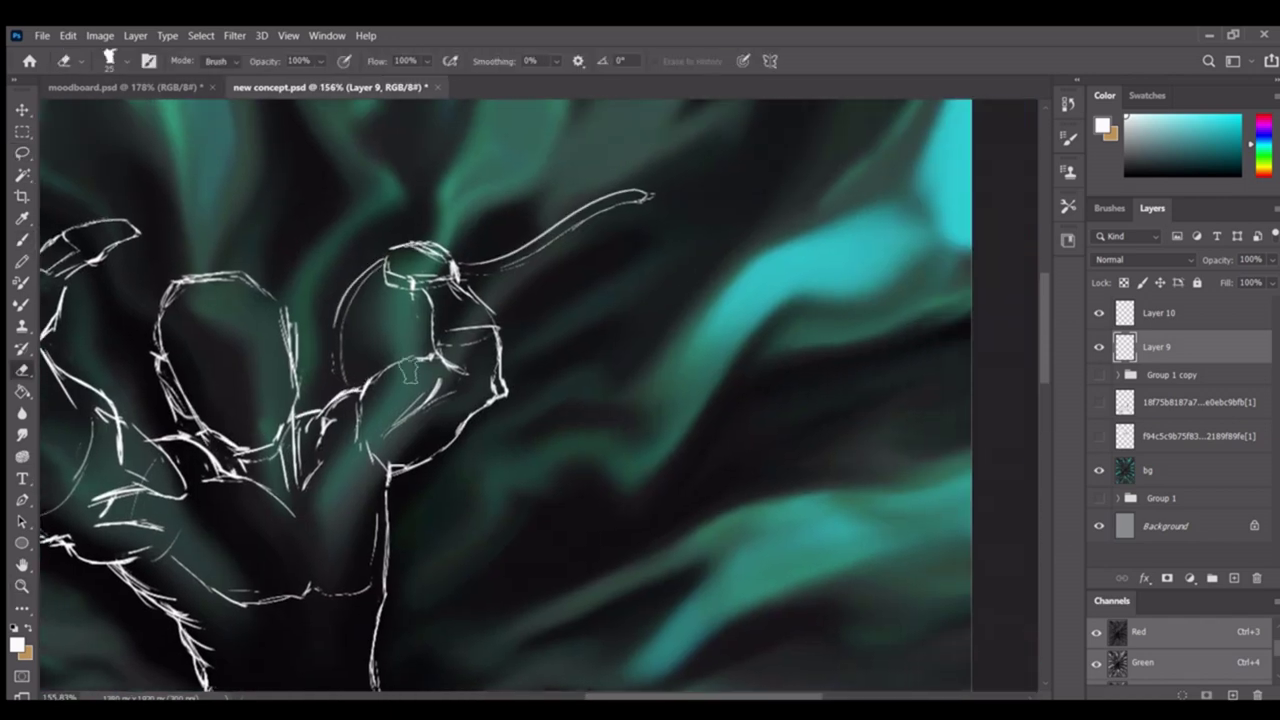
Refine the raised bent arm with firmer elbow and forearm contours, inner muscle lines and finger divisions on the fist
scroll(551, 386, "down", 5)
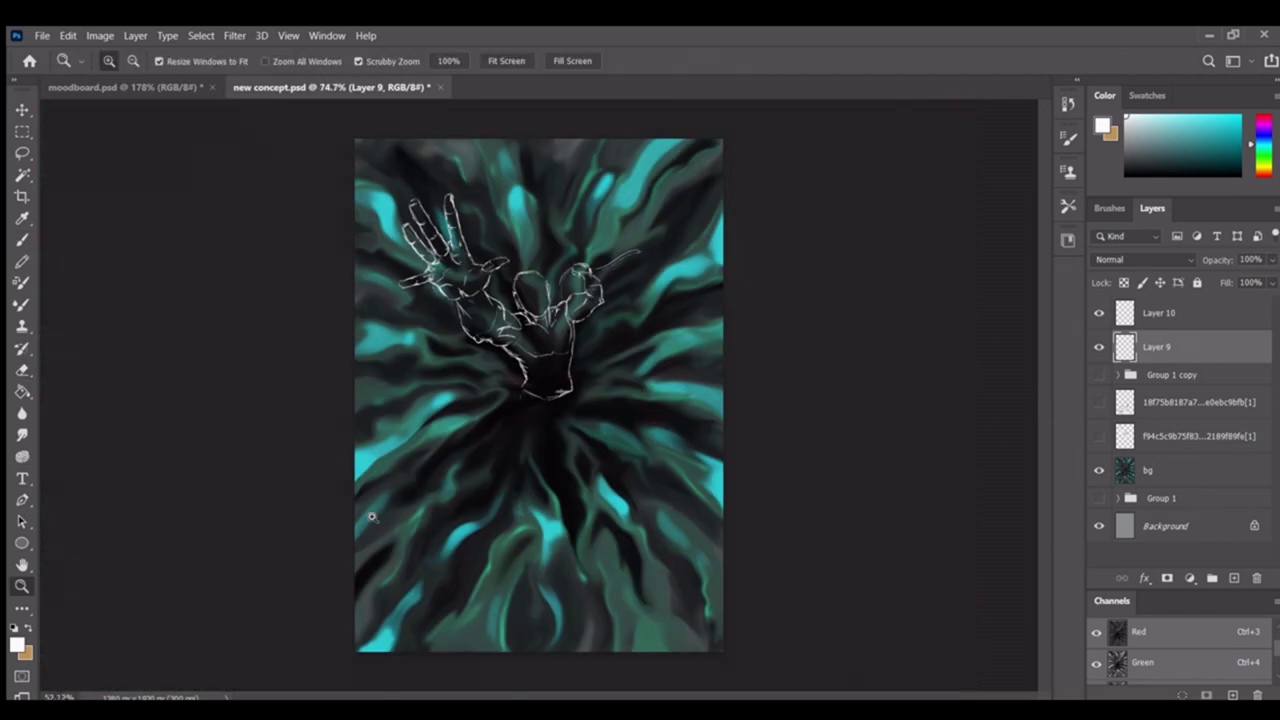
scroll(551, 386, "up", 6)
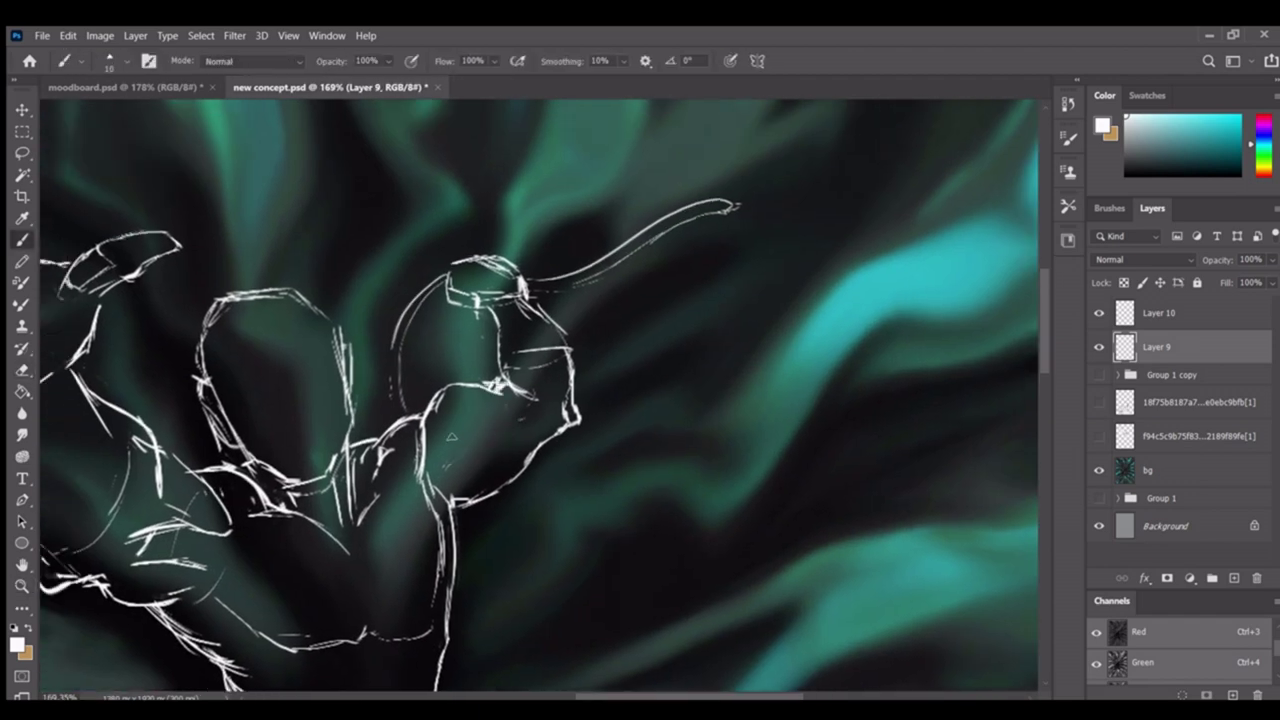
left_click_drag(512, 404, 538, 398)
left_click_drag(500, 340, 575, 404)
left_click_drag(510, 338, 520, 366)
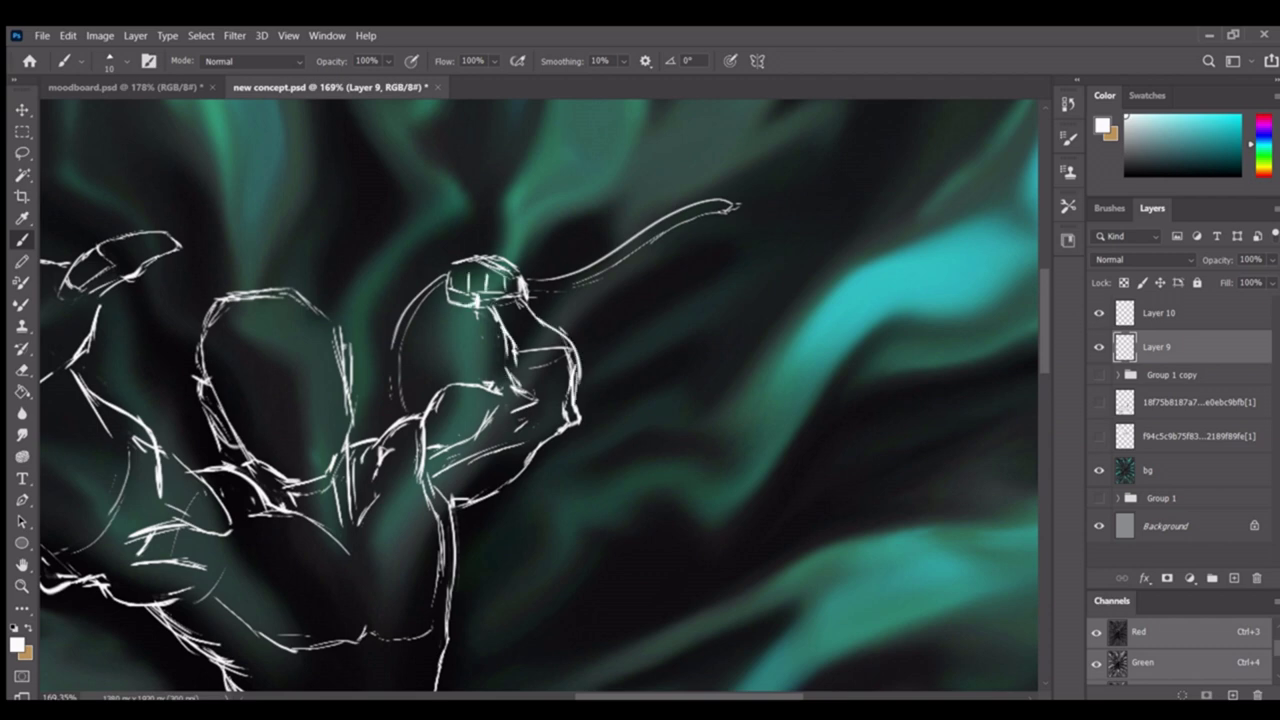
scroll(438, 357, "down", 4)
scroll(438, 357, "up", 2)
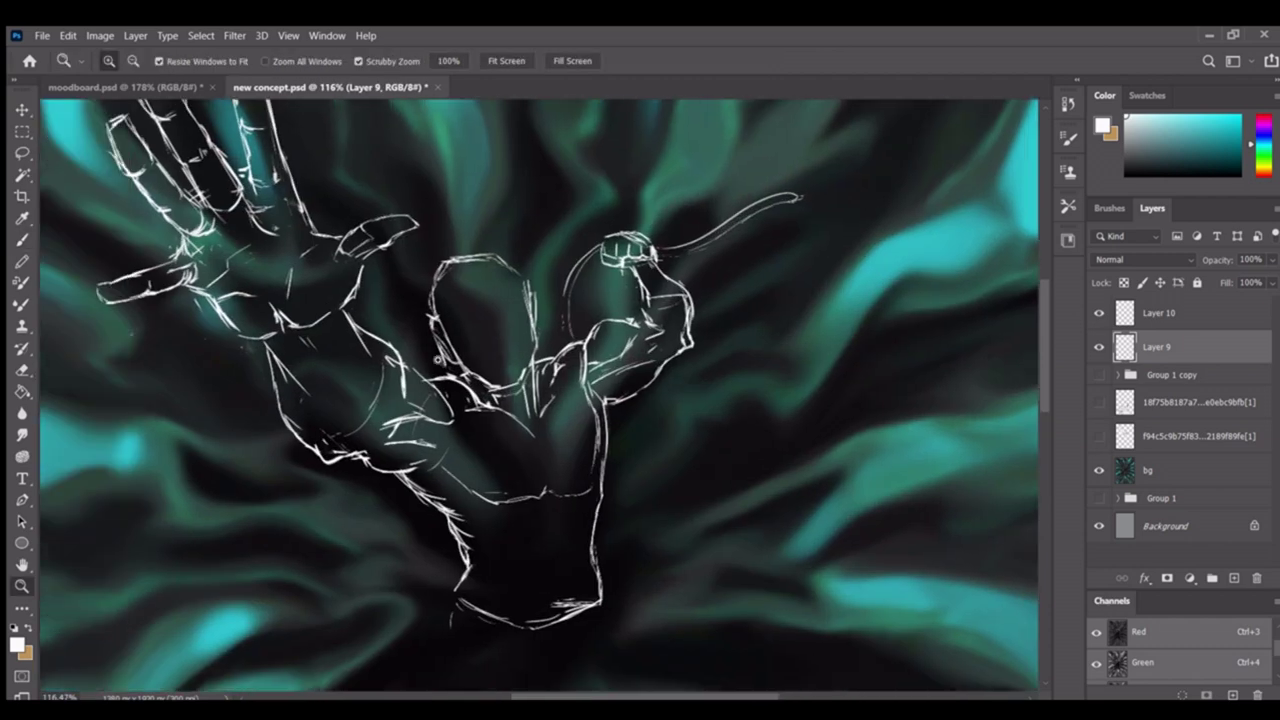
Sketch the figure's face with brows, eyes, nose and mouth, and add the hairline and ears
scroll(492, 345, "up", 3)
key("b")
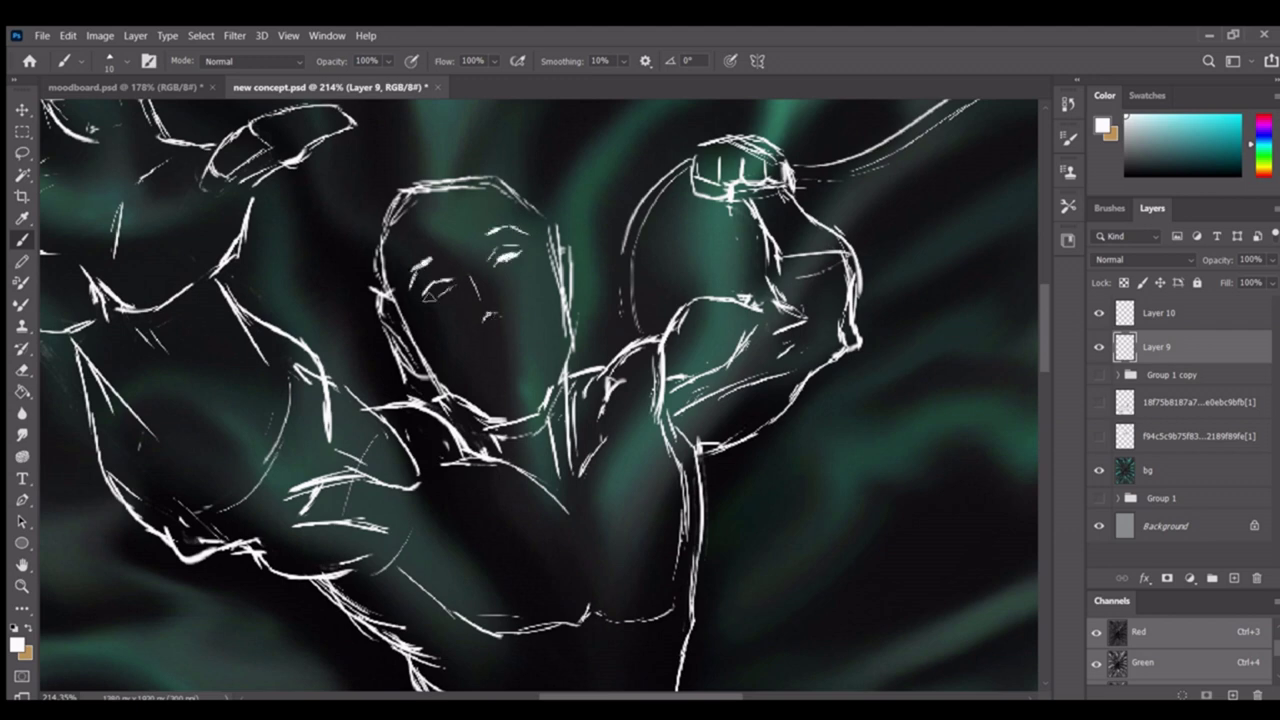
scroll(518, 316, "down", 1)
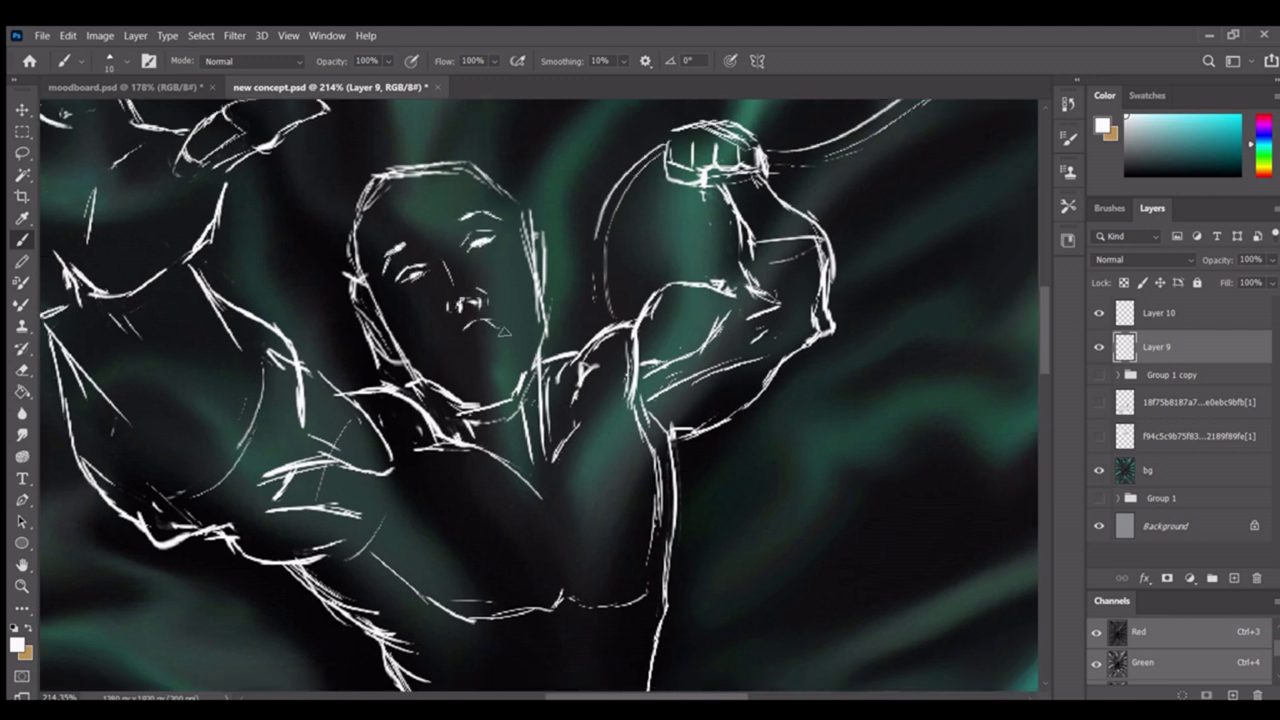
mouse_move(467, 335)
left_mouse_down()
mouse_move(430, 336)
mouse_move(502, 222)
left_mouse_up()
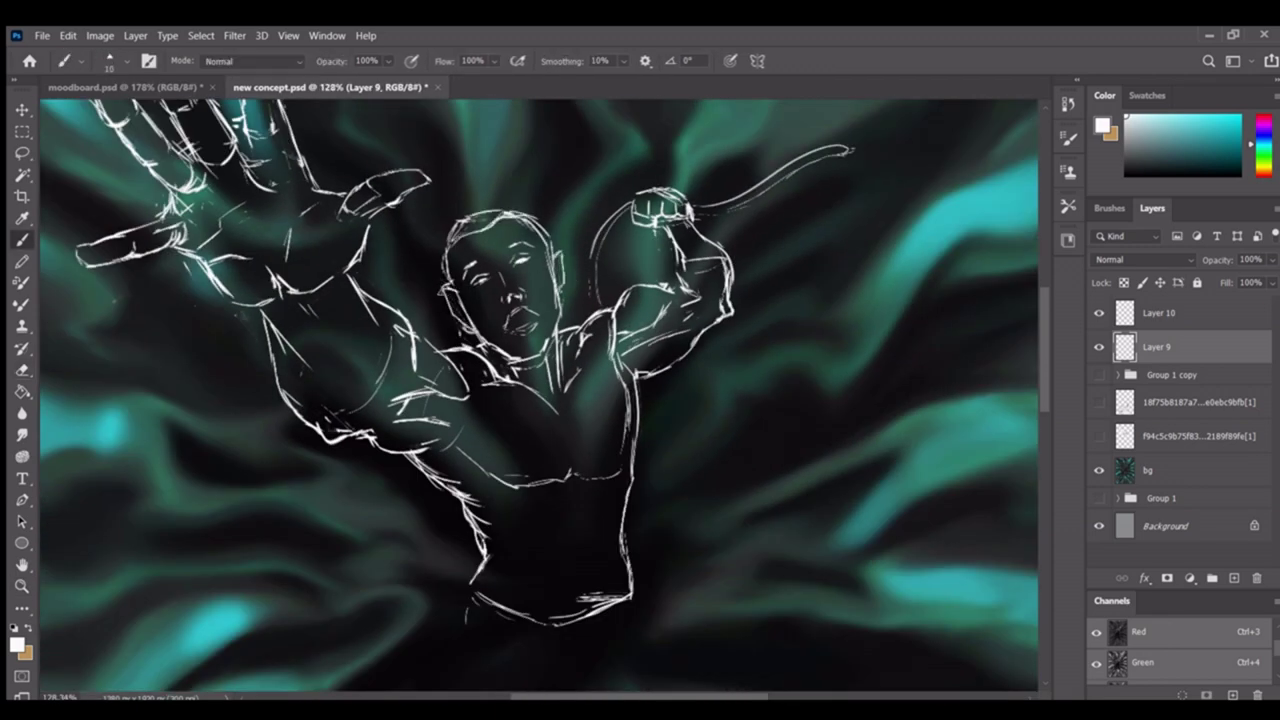
scroll(540, 390, "down", 3)
Extend the figure below the waist and block in the palm and wrist of a large hand at the canvas's lower edge
left_click_drag(500, 350, 395, 350)
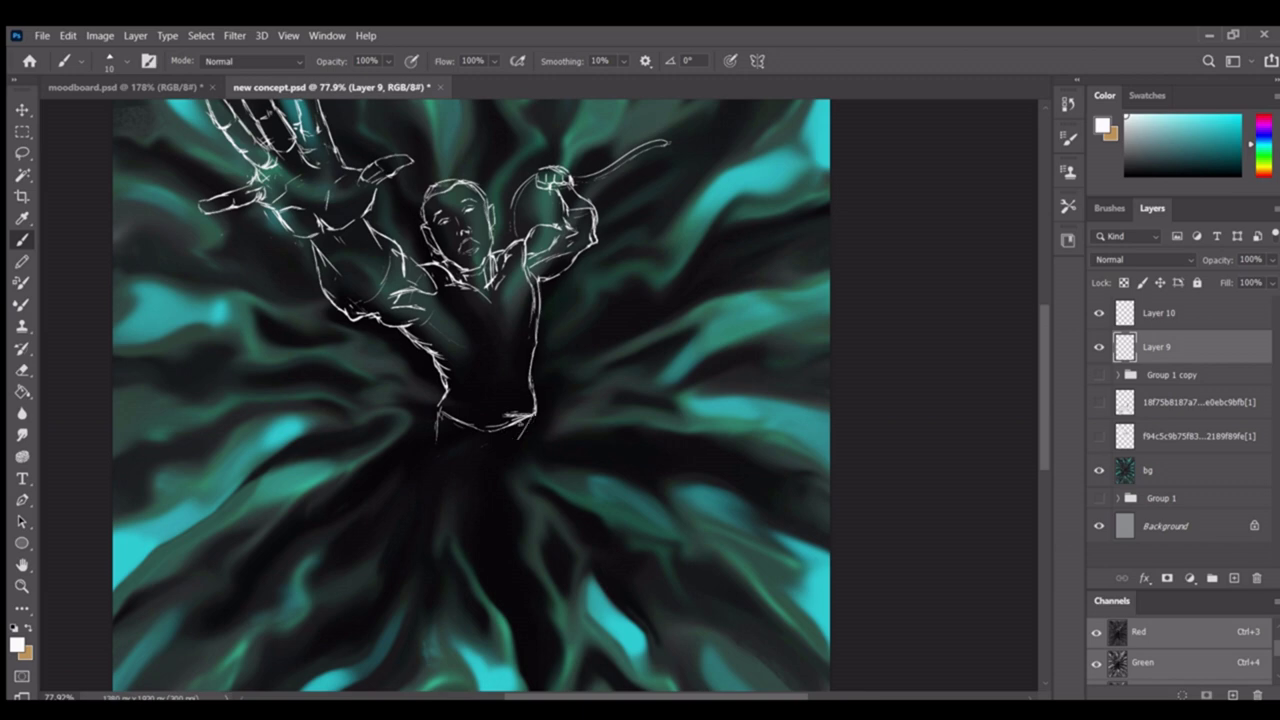
mouse_move(610, 372)
left_mouse_down()
mouse_move(498, 452)
mouse_move(609, 610)
mouse_move(612, 640)
mouse_move(590, 670)
left_mouse_up()
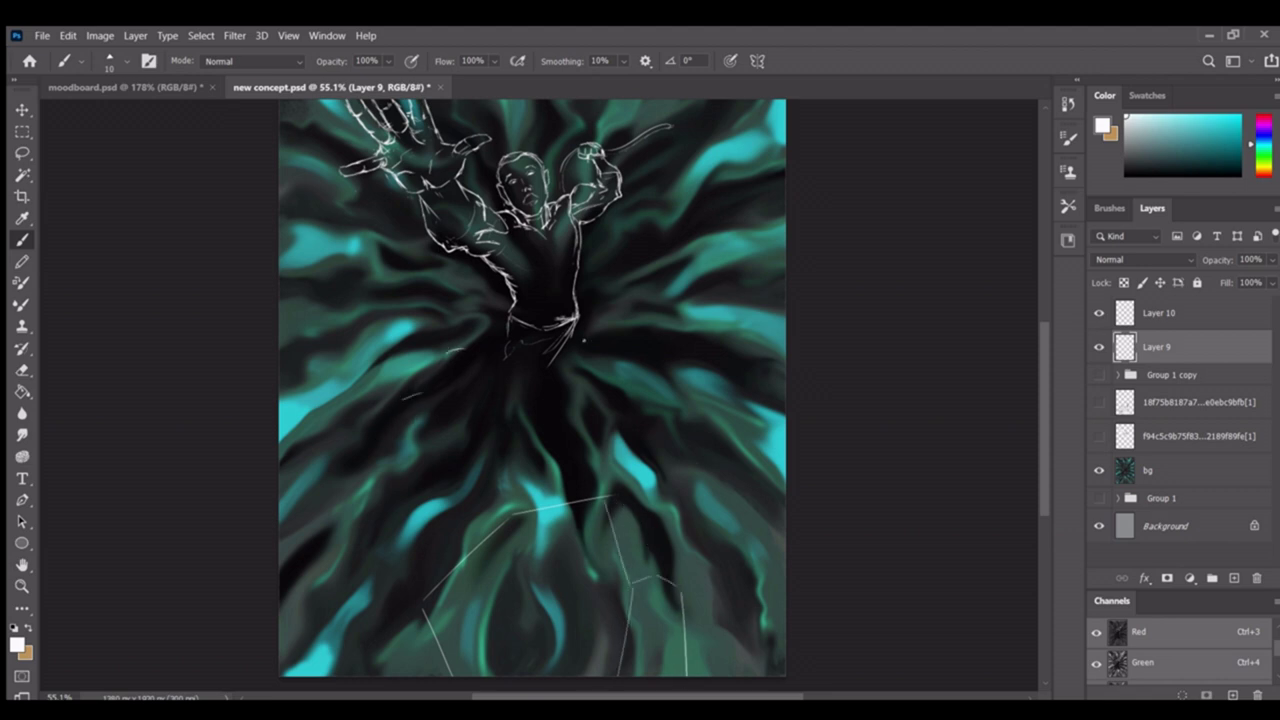
key("z")
left_click_drag(550, 510, 525, 505)
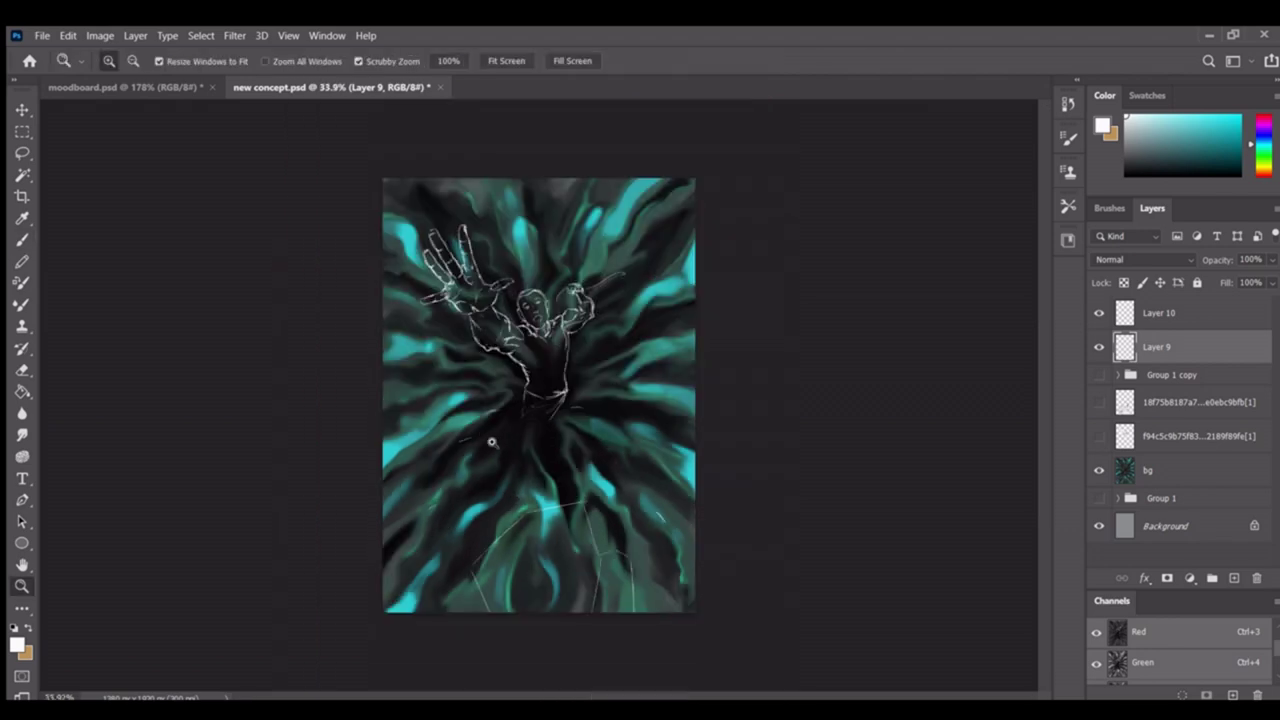
left_click_drag(666, 509, 700, 505)
key("b")
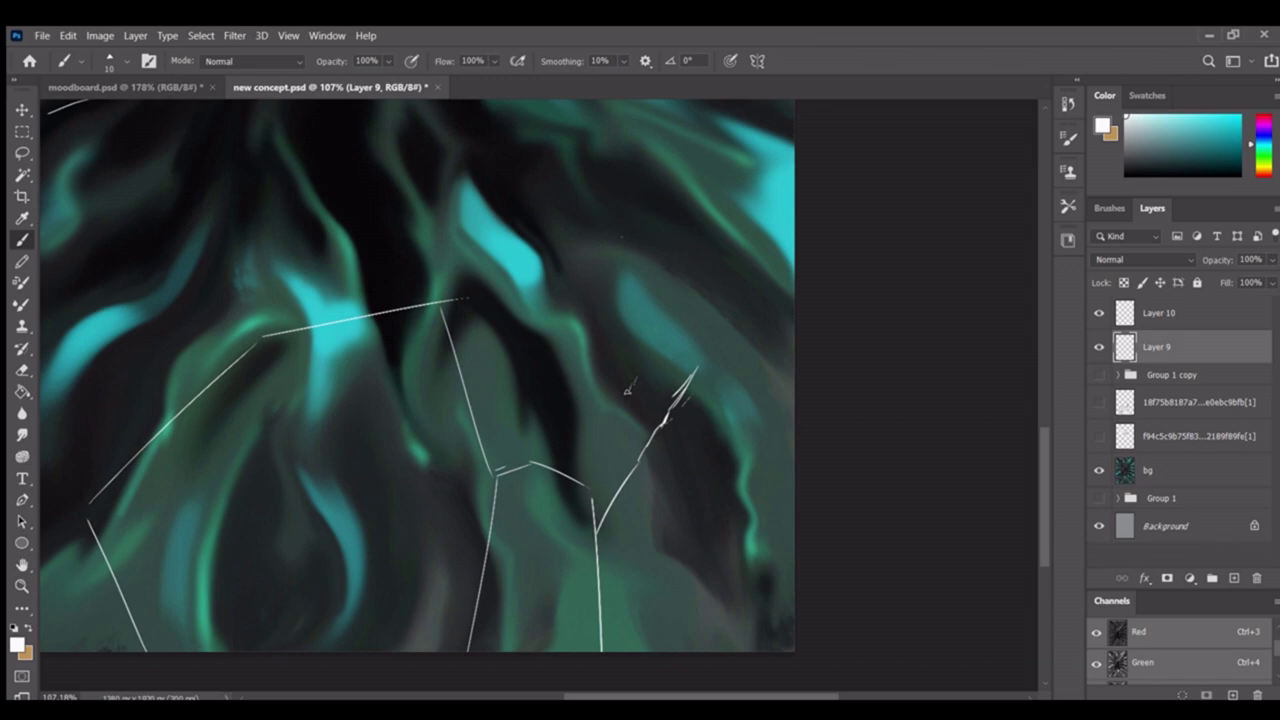
Sketch the large hand's thumb, little finger and long index finger with its nail
key("z")
mouse_move(580, 437)
left_mouse_down()
mouse_move(540, 437)
mouse_move(620, 430)
mouse_move(530, 430)
left_mouse_up()
key("b")
mouse_move(560, 350)
left_mouse_down()
mouse_move(580, 348)
mouse_move(658, 238)
left_mouse_up()
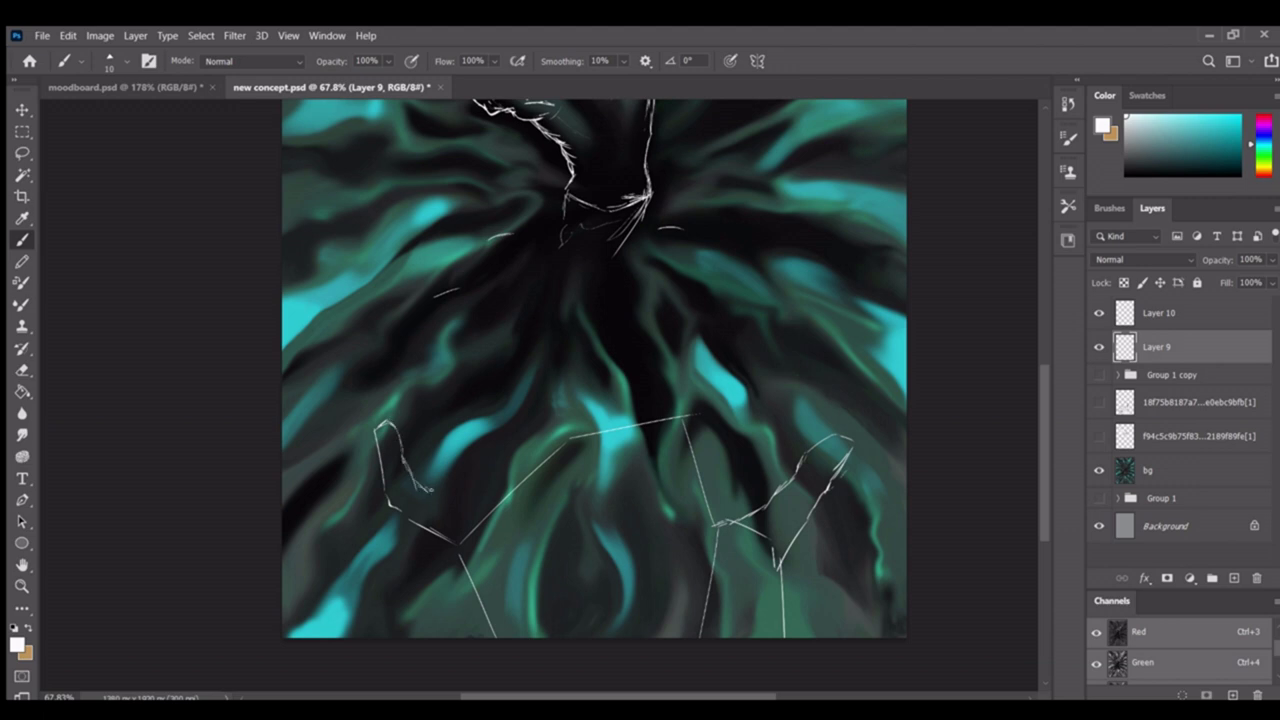
left_click_drag(430, 490, 484, 512)
left_click_drag(521, 409, 451, 436)
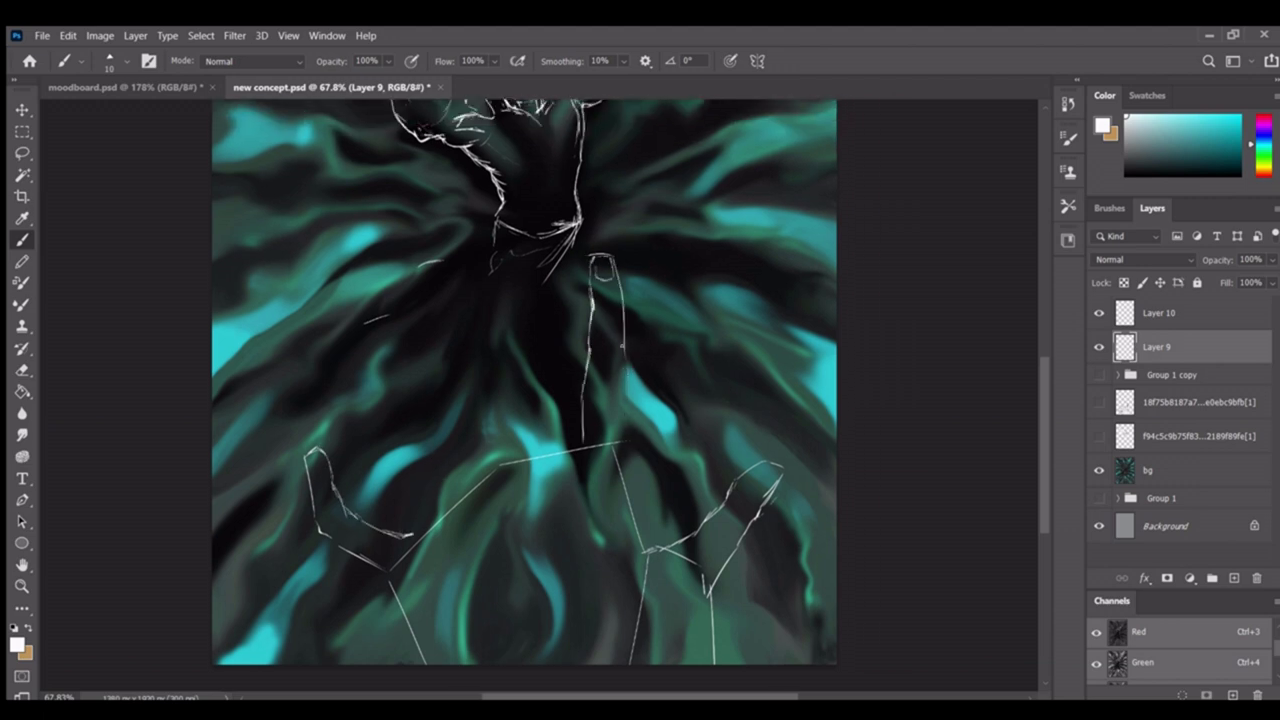
Draw the large hand's middle and ring fingers and tilt the index finger outward with Free Transform
mouse_move(494, 401)
left_mouse_down()
mouse_move(482, 361)
mouse_move(500, 361)
left_mouse_up()
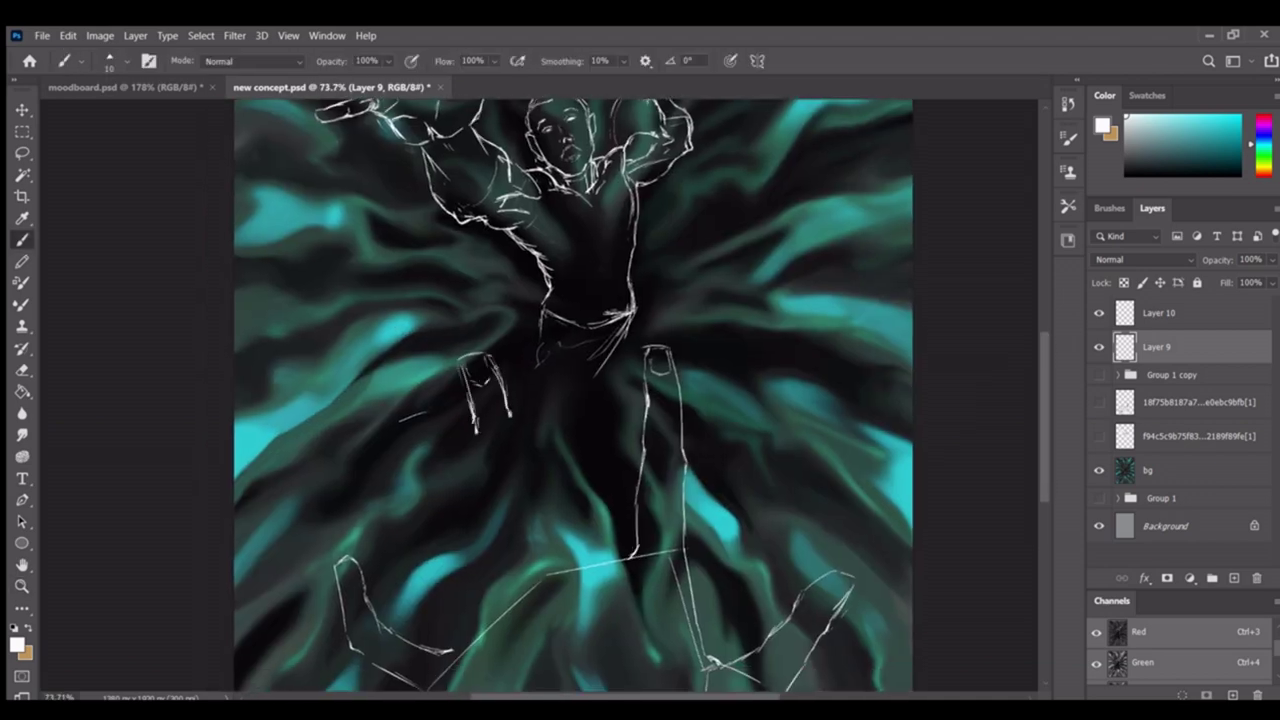
left_click_drag(494, 498, 490, 418)
left_click_drag(505, 476, 390, 426)
key("ctrl+t")
mouse_move(640, 300)
left_mouse_down()
mouse_move(606, 343)
mouse_move(540, 345)
left_mouse_up()
key("Return")
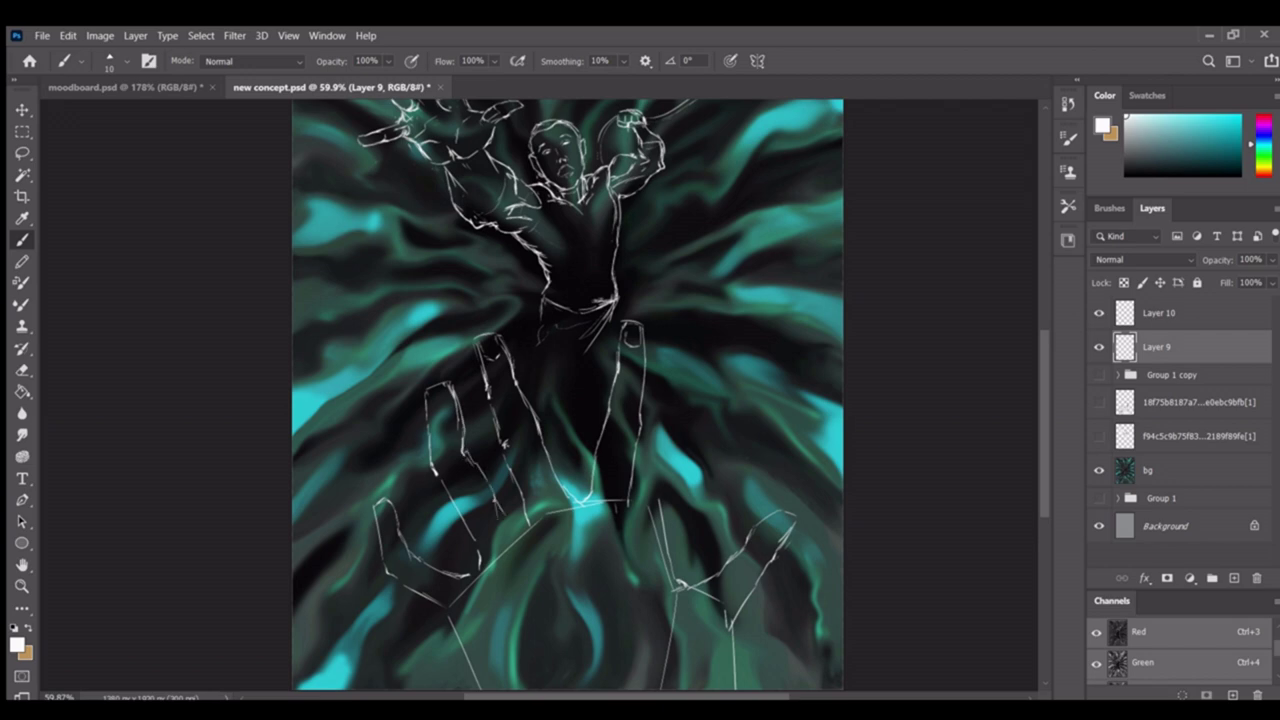
Clean up the palm guide lines, move the thumb closer to the index finger with Free Transform, and redraw the wrist contours
left_click_drag(560, 400, 550, 350)
key("l")
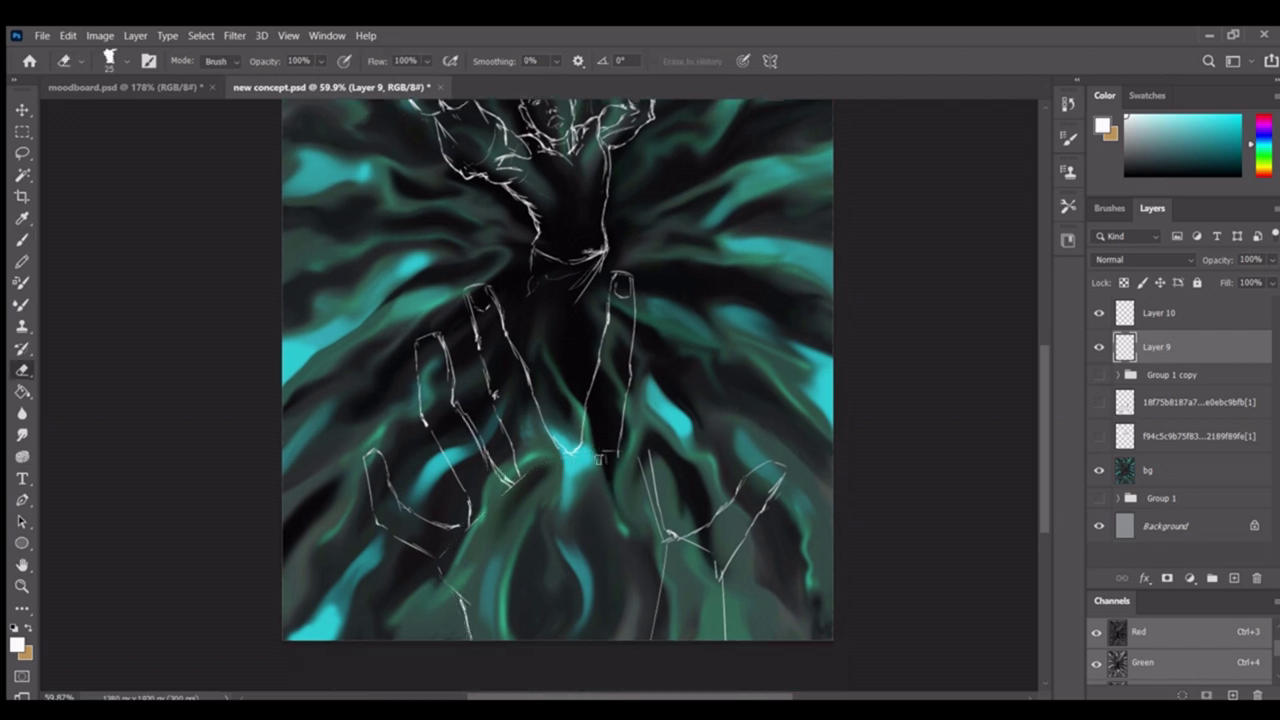
left_click_drag(560, 400, 490, 400)
left_click_drag(700, 370, 646, 402)
key("ctrl+t")
mouse_move(735, 380)
left_mouse_down()
mouse_move(720, 455)
mouse_move(700, 480)
mouse_move(735, 382)
left_mouse_up()
key("Return")
key("b")
scroll(404, 321, "up", 1)
mouse_move(600, 518)
left_mouse_down()
mouse_move(470, 518)
mouse_move(580, 518)
left_mouse_up()
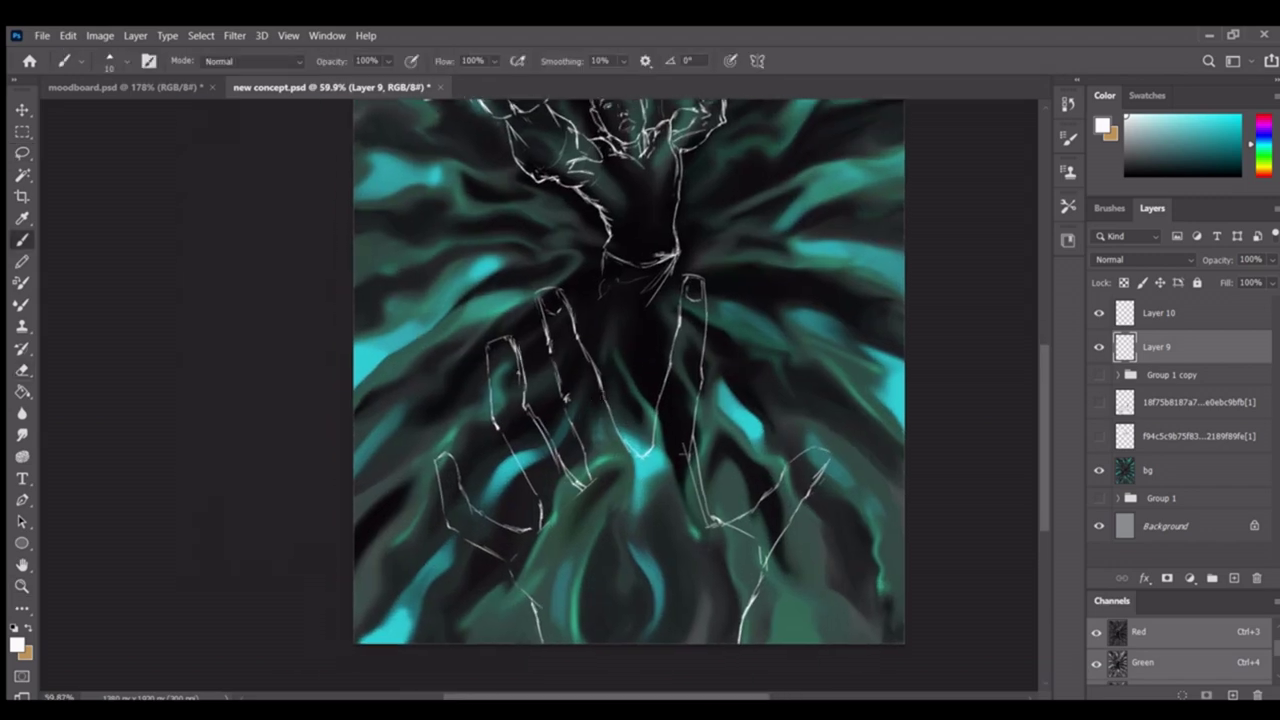
Add fingernails and palm creases to the large hand and sketch curved forms sweeping out behind it toward the canvas edges
left_click_drag(595, 365, 587, 163)
mouse_move(767, 311)
left_mouse_down()
mouse_move(806, 369)
mouse_move(649, 277)
mouse_move(549, 295)
mouse_move(465, 358)
mouse_move(443, 420)
mouse_move(340, 330)
left_mouse_up()
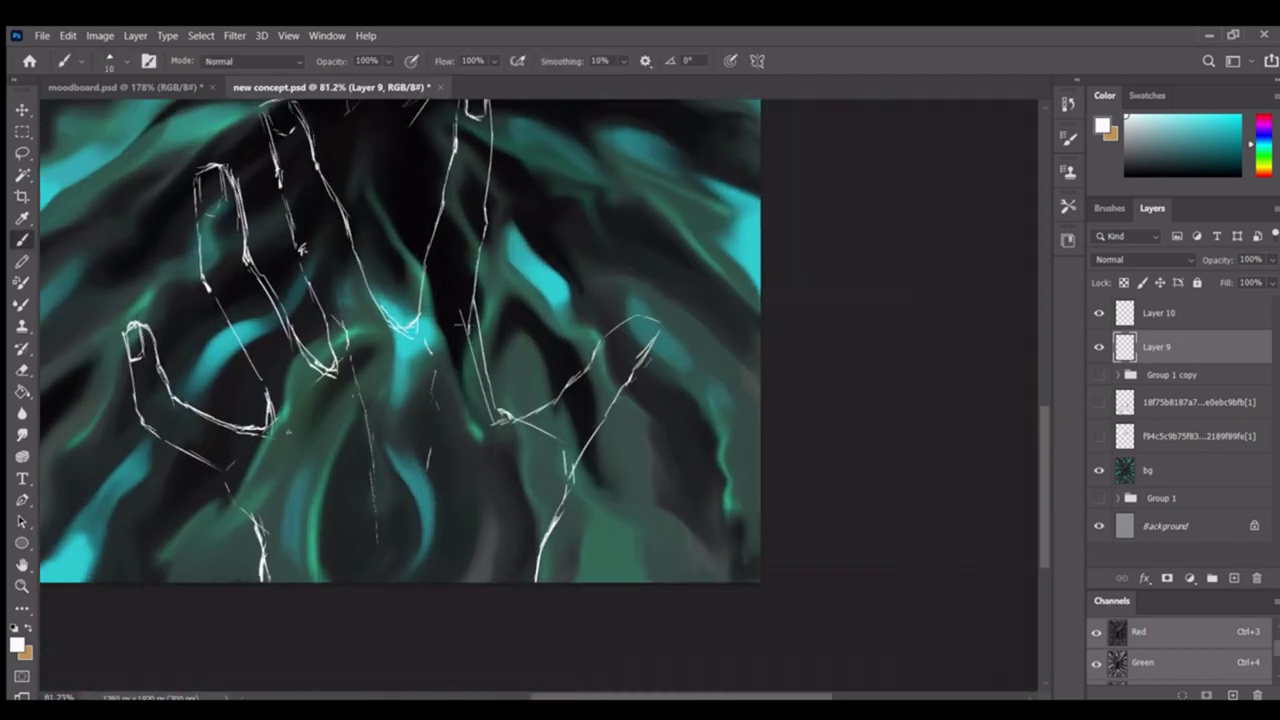
mouse_move(640, 337)
left_mouse_down()
mouse_move(560, 420)
mouse_move(577, 477)
mouse_move(712, 262)
mouse_move(600, 400)
mouse_move(477, 496)
left_mouse_up()
mouse_move(860, 345)
left_mouse_down()
mouse_move(700, 434)
mouse_move(645, 367)
mouse_move(560, 405)
mouse_move(700, 405)
mouse_move(580, 408)
mouse_move(634, 408)
left_mouse_up()
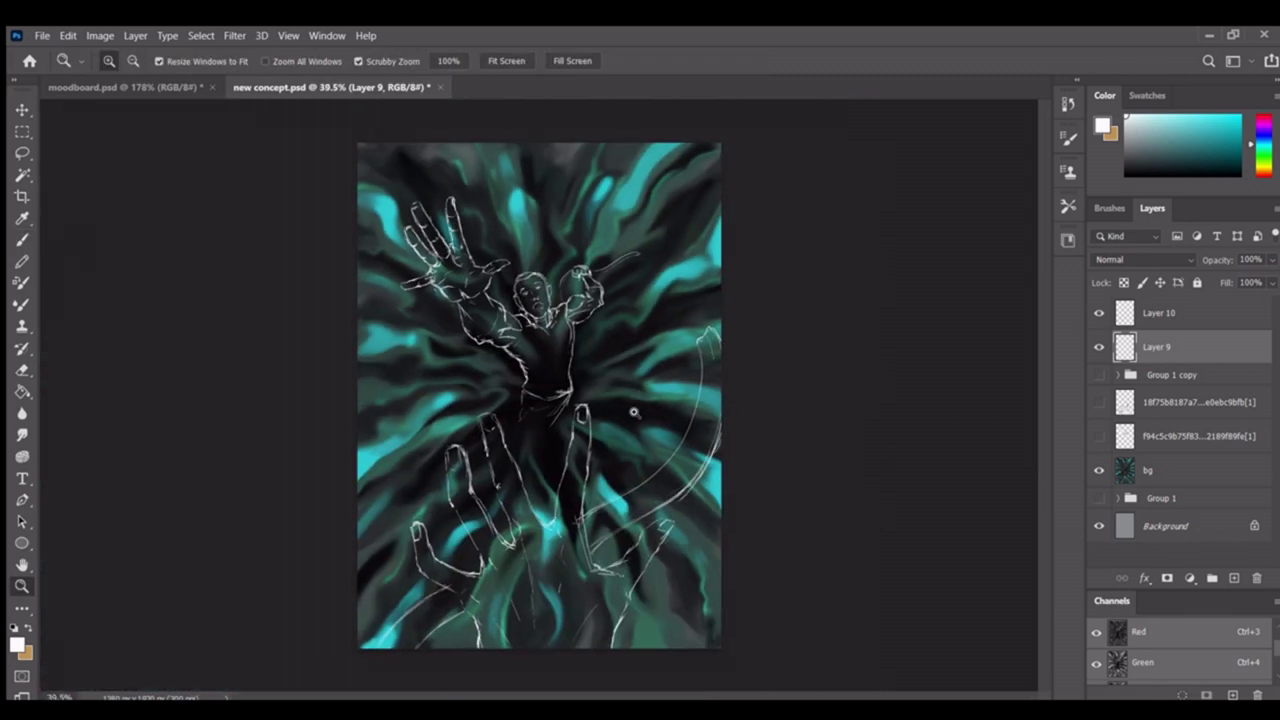
key("b")
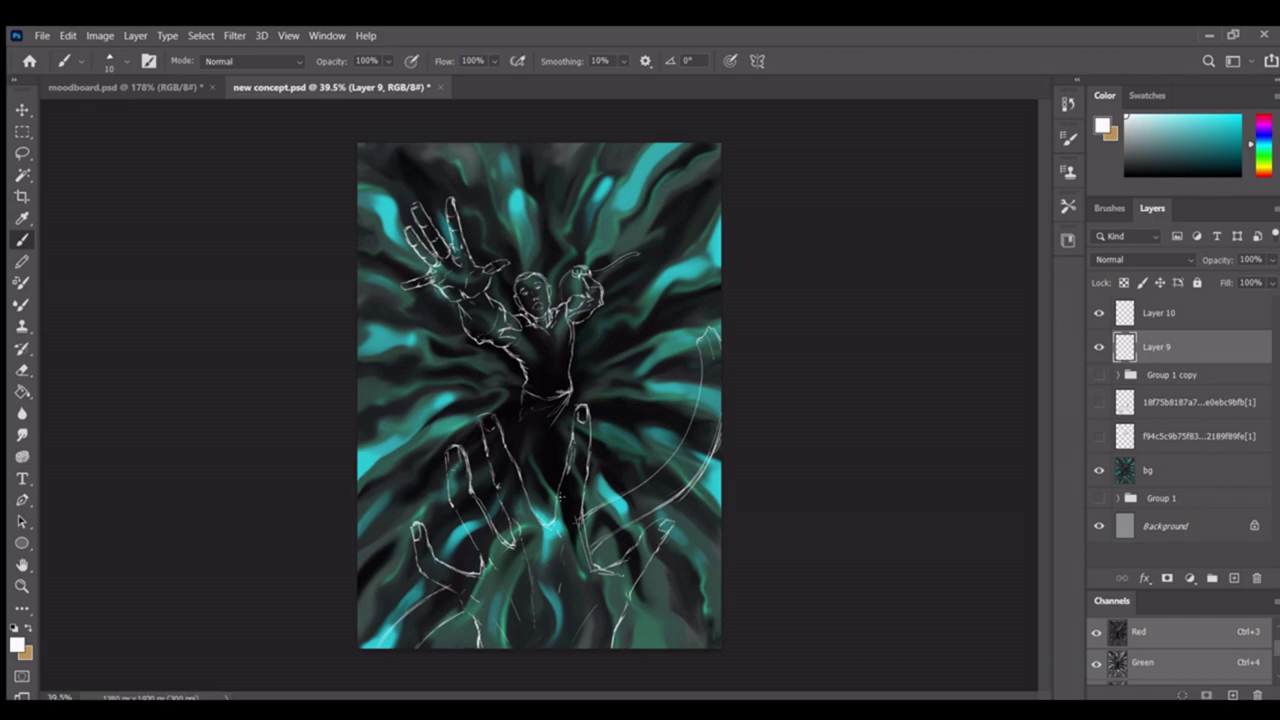
left_click_drag(544, 247, 680, 245)
left_click_drag(690, 212, 742, 232)
key("ctrl+z")
key("ctrl+z")
Create a new layer directly above Group 1 copy, beneath the sketch layers
key("z")
left_click_drag(680, 535, 648, 535)
key("l")
key("alt+bracketleft")
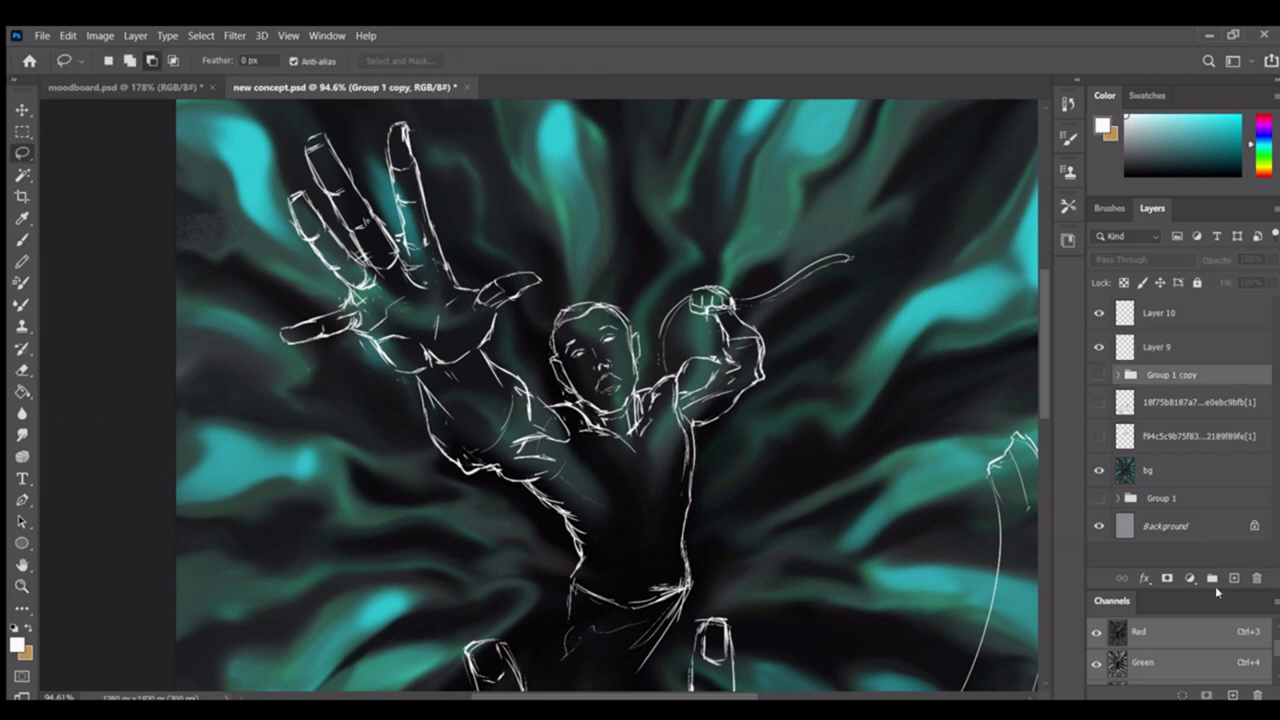
key("ctrl+shift+alt+n")
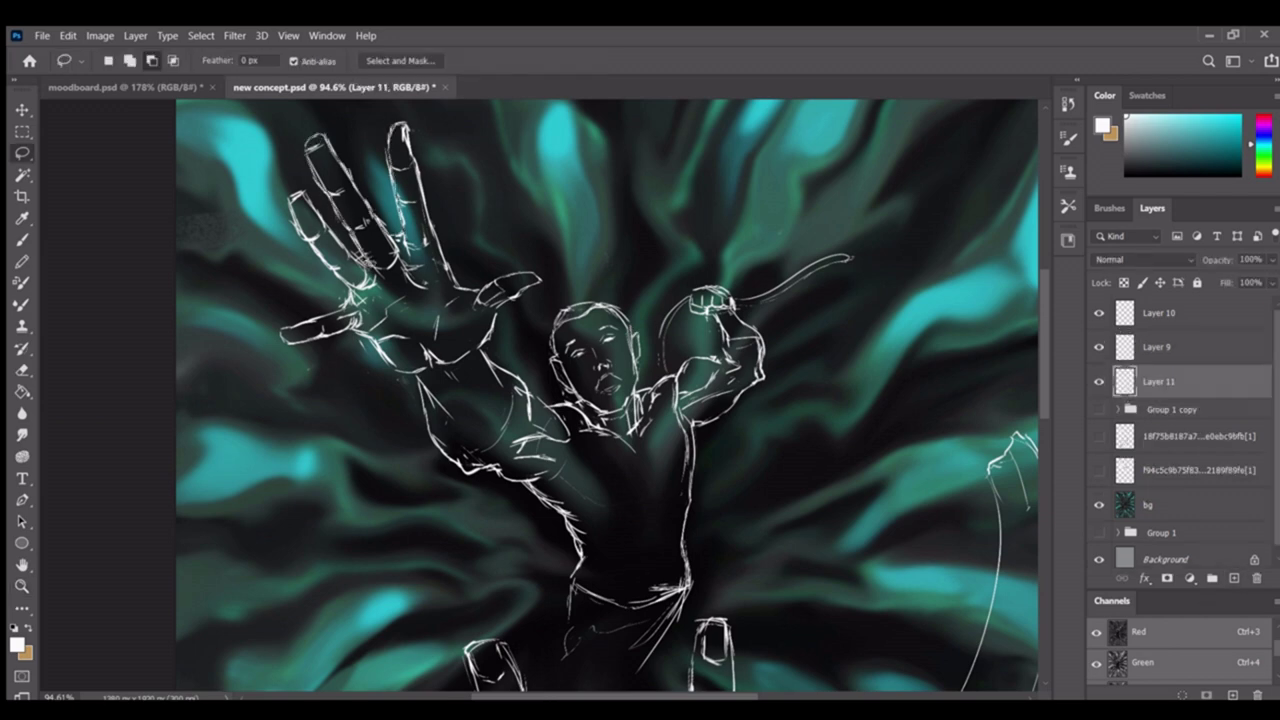
Select the figure's full silhouette with the Lasso, adding the fingers, arms, head and torso to one selection
left_click_drag(345, 333, 455, 300)
key("shift")
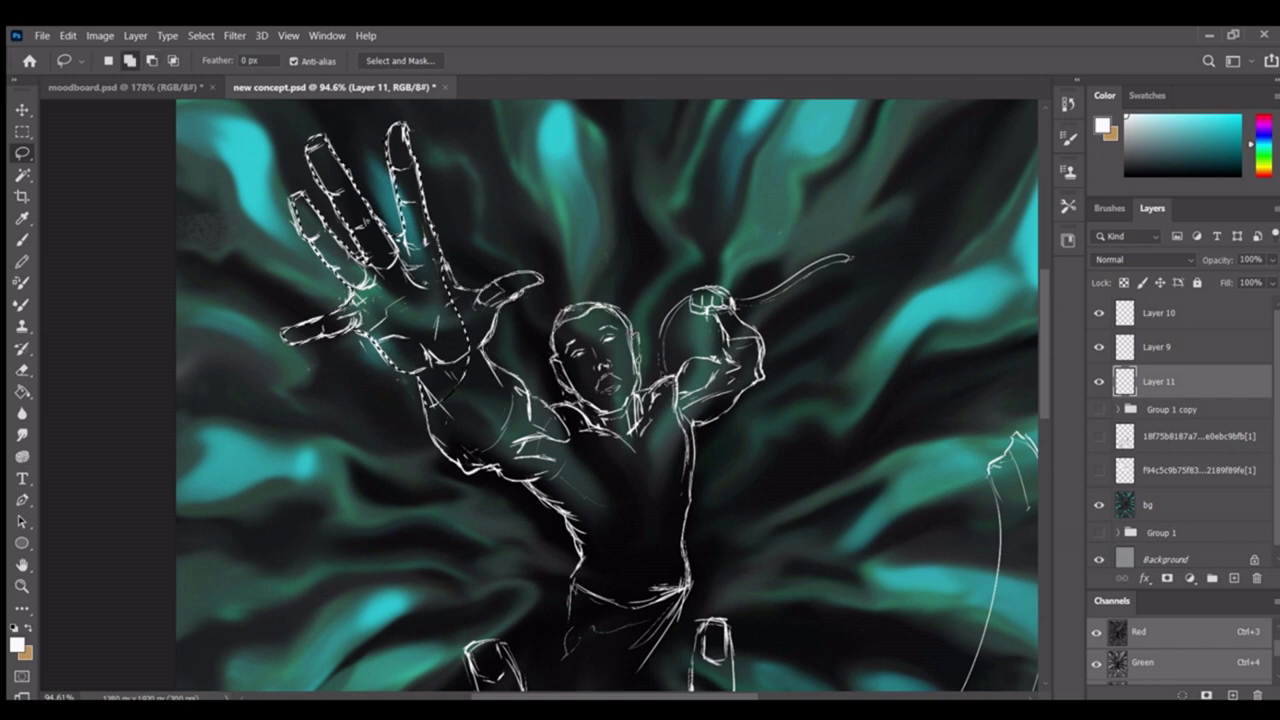
mouse_move(694, 428)
left_mouse_down()
mouse_move(536, 478)
mouse_move(431, 410)
mouse_move(426, 240)
left_mouse_up()
scroll(600, 400, "down", 3)
mouse_move(540, 497)
left_mouse_down()
mouse_move(645, 362)
mouse_move(630, 250)
left_mouse_up()
scroll(600, 300, "down", 3)
Fill the figure selection on Layer 11 with a cyan swatch colour and deselect it
key("g")
left_click(1147, 95)
left_click(1250, 149)
left_click(540, 330)
key("ctrl+d")
scroll(809, 380, "down", 2)
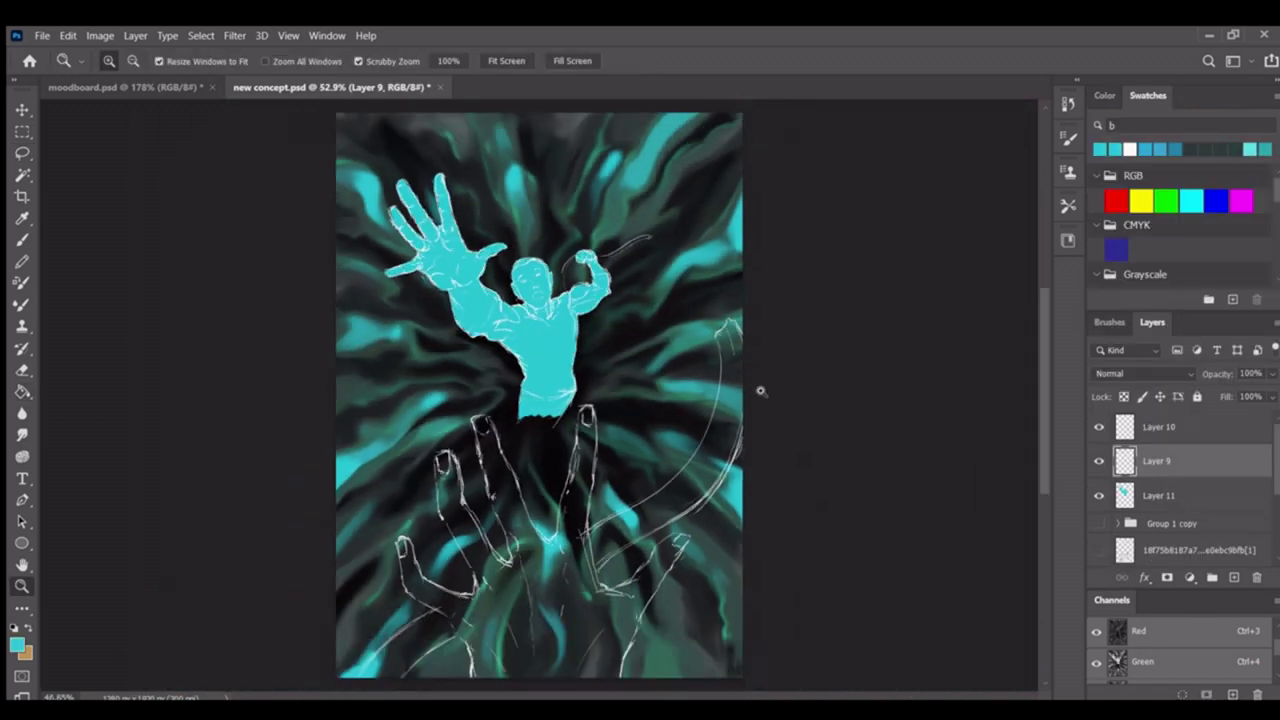
Merge the two sketch layers and recolour the linework dark teal with a filled layer clipped above, leaving Layer 10 active
key("ctrl+e")
left_click(1233, 577)
left_click(1104, 95)
left_click(1240, 257)
left_click(560, 334)
key("z")
mouse_move(560, 334)
left_mouse_down()
mouse_move(620, 330)
mouse_move(562, 328)
mouse_move(600, 312)
left_mouse_up()
key("g")
key("z")
key("b")
key("alt+bracketleft")
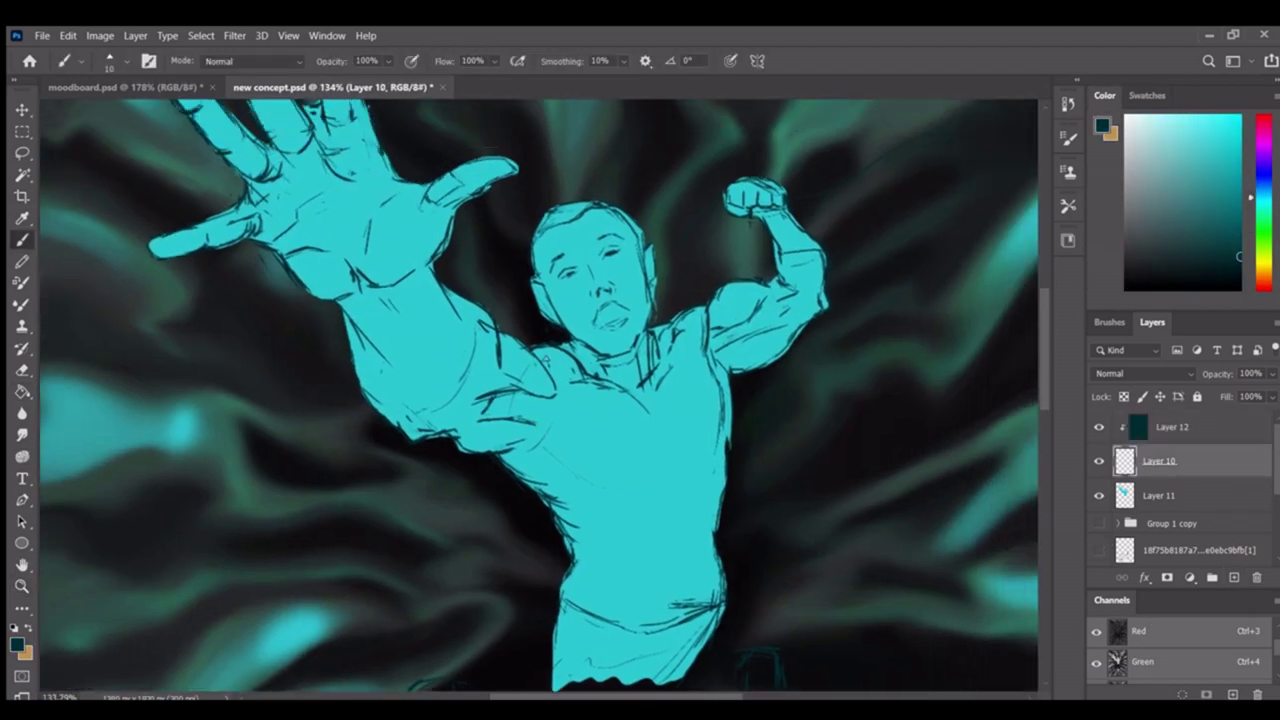
Change the clipped Layer 12 to bright cyan, activate Layer 11, and lasso the large hand's palm, thumb and little finger
key("z")
mouse_move(566, 400)
left_mouse_down()
mouse_move(503, 400)
mouse_move(561, 400)
left_mouse_up()
left_click(1196, 495)
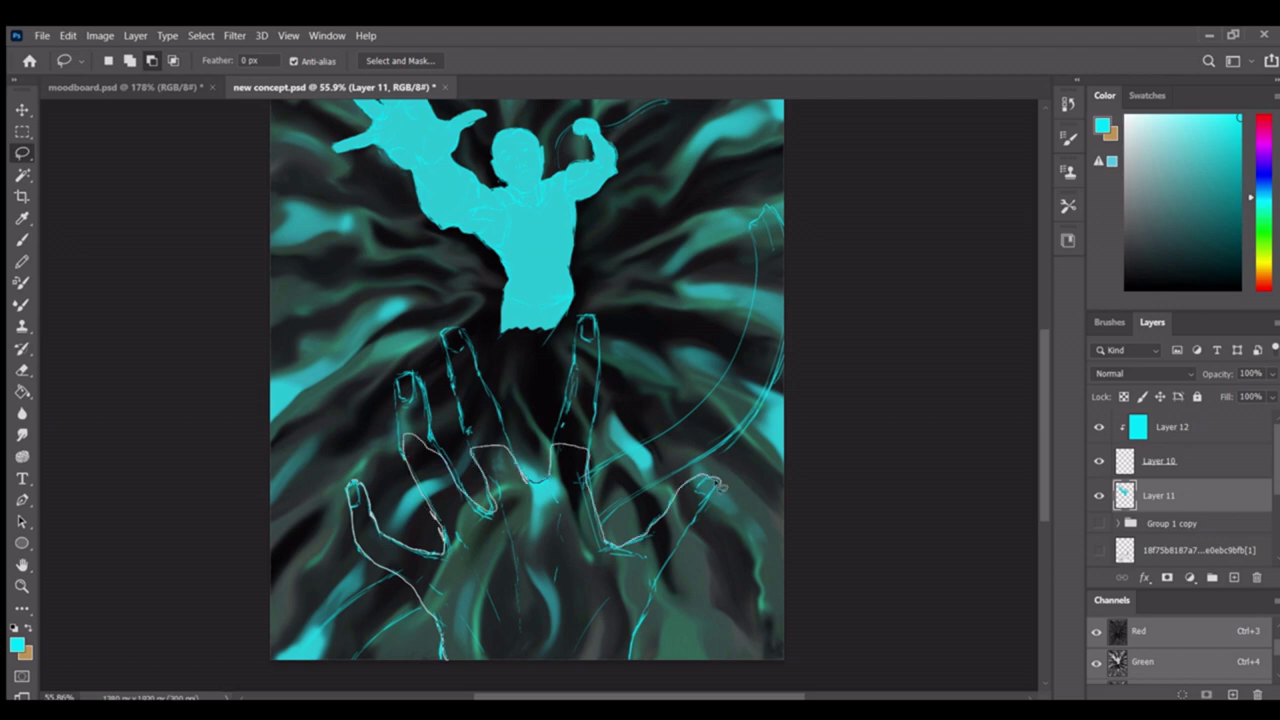
scroll(455, 415, "up", 5)
scroll(455, 415, "down", 1)
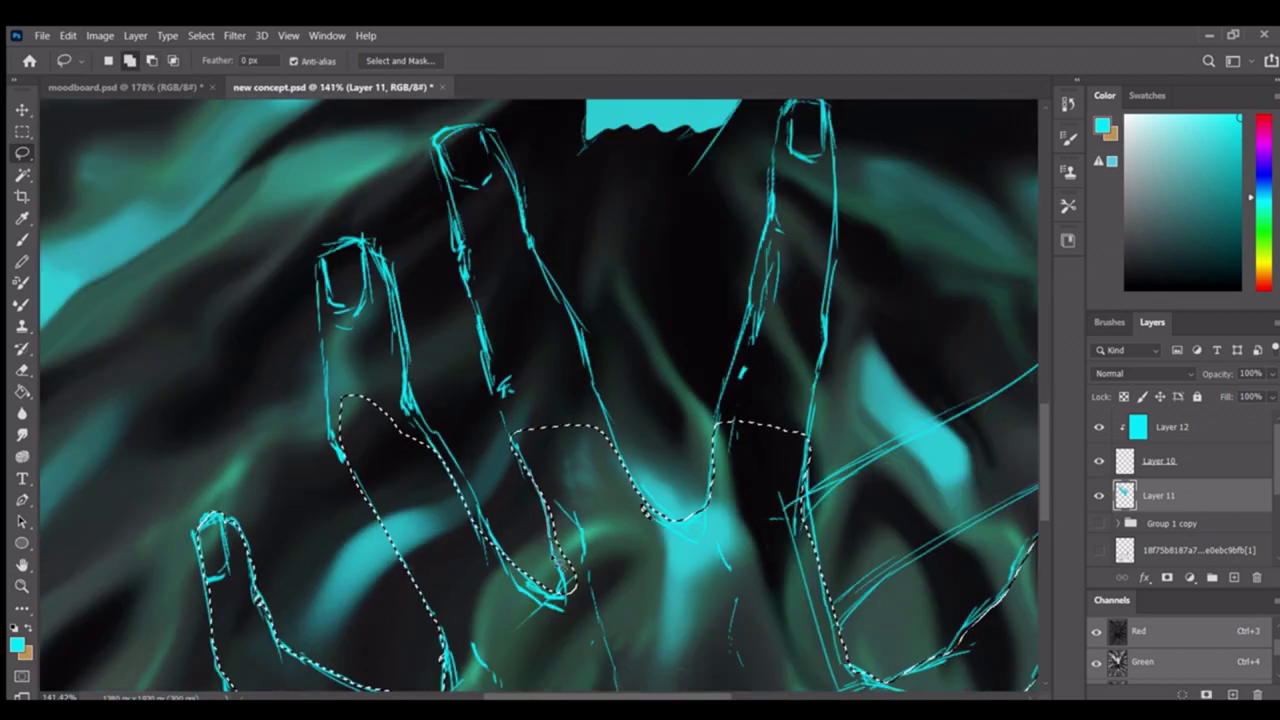
Add the upper parts of the ring, middle and index fingers to the selection and fill the hand with bright cyan
left_click_drag(510, 288, 535, 393)
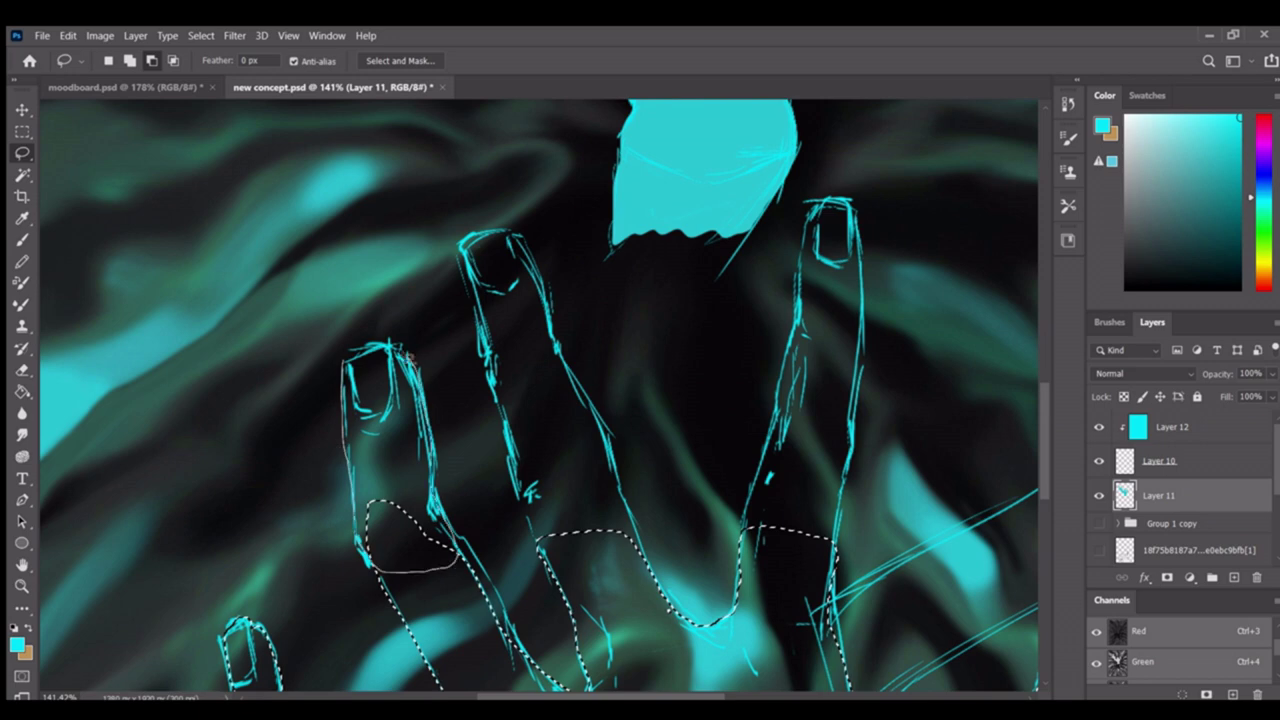
mouse_move(372, 572)
left_mouse_down()
mouse_move(352, 350)
mouse_move(458, 565)
left_mouse_up()
mouse_move(503, 224)
left_mouse_down()
mouse_move(433, 249)
mouse_move(415, 420)
mouse_move(560, 580)
mouse_move(440, 262)
left_mouse_up()
mouse_move(517, 415)
left_mouse_down()
mouse_move(537, 465)
mouse_move(451, 405)
left_mouse_up()
mouse_move(662, 295)
left_mouse_down()
mouse_move(640, 440)
mouse_move(650, 565)
mouse_move(728, 278)
mouse_move(805, 308)
mouse_move(720, 300)
left_mouse_up()
key("g")
left_click(608, 471)
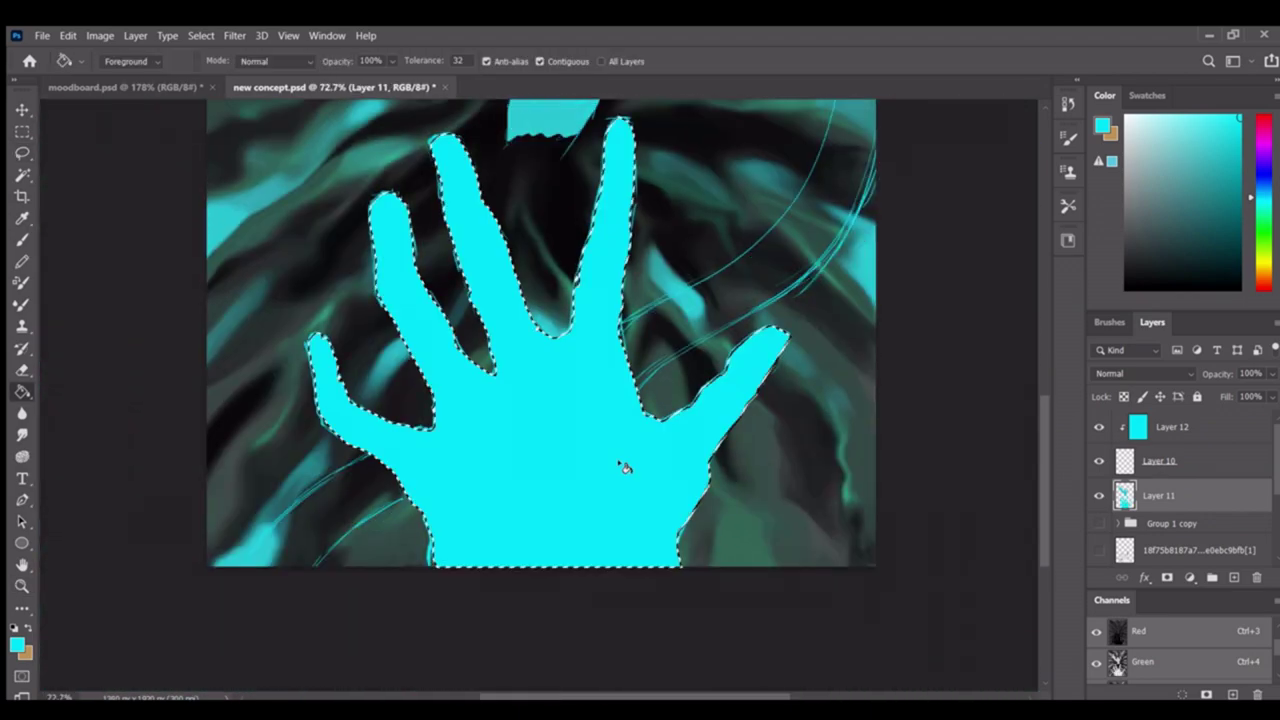
Refill the selected large foreground hand on Layer 11 with golden ochre in place of the cyan
left_click_drag(608, 471, 588, 521)
key("ctrl+z")
key("x")
left_click(588, 521)
scroll(590, 450, "up", 2)
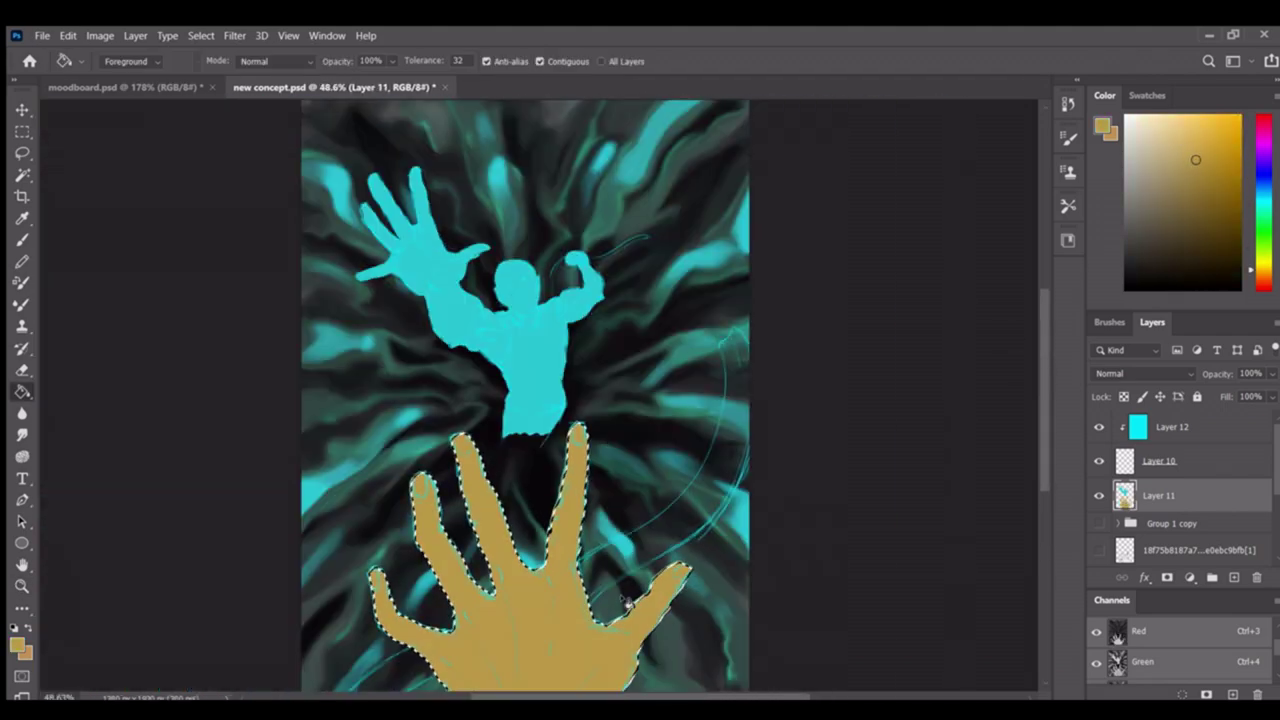
Select the reaching figure with the Magic Wand and fill it with a vertical gradient between cyan and tan
left_click_drag(596, 360, 618, 387)
key("w")
left_click(543, 313)
key("g")
key("shift+g")
left_click_drag(545, 320, 550, 450)
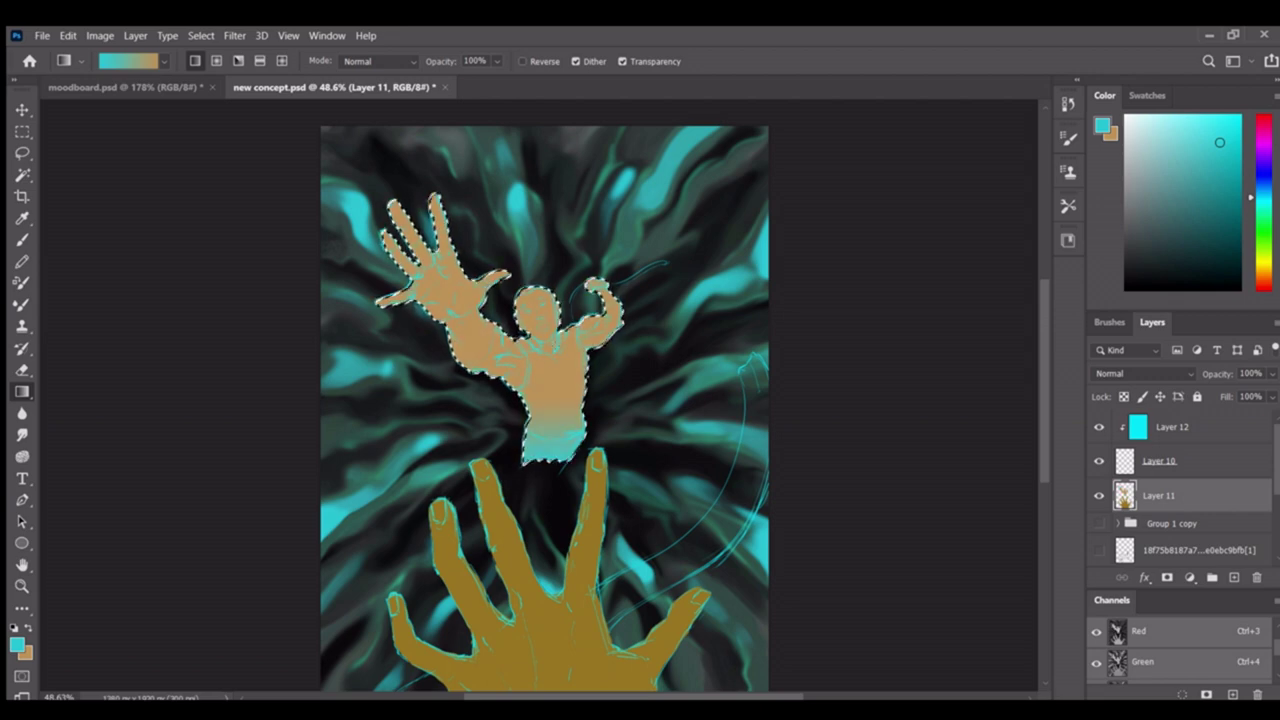
Deselect the figure and recolour the linework by filling the clipped Layer 12 with dark teal
key("ctrl+d")
key("alt+]")
left_click_drag(652, 351, 730, 349)
left_click(716, 349, "alt")
key("z")
Select the reaching figure on Layer 11, fill it with a cyan-to-dark-teal gradient fading down the torso, and deselect it
left_click(1159, 495)
left_click(1125, 495, "ctrl")
key("g")
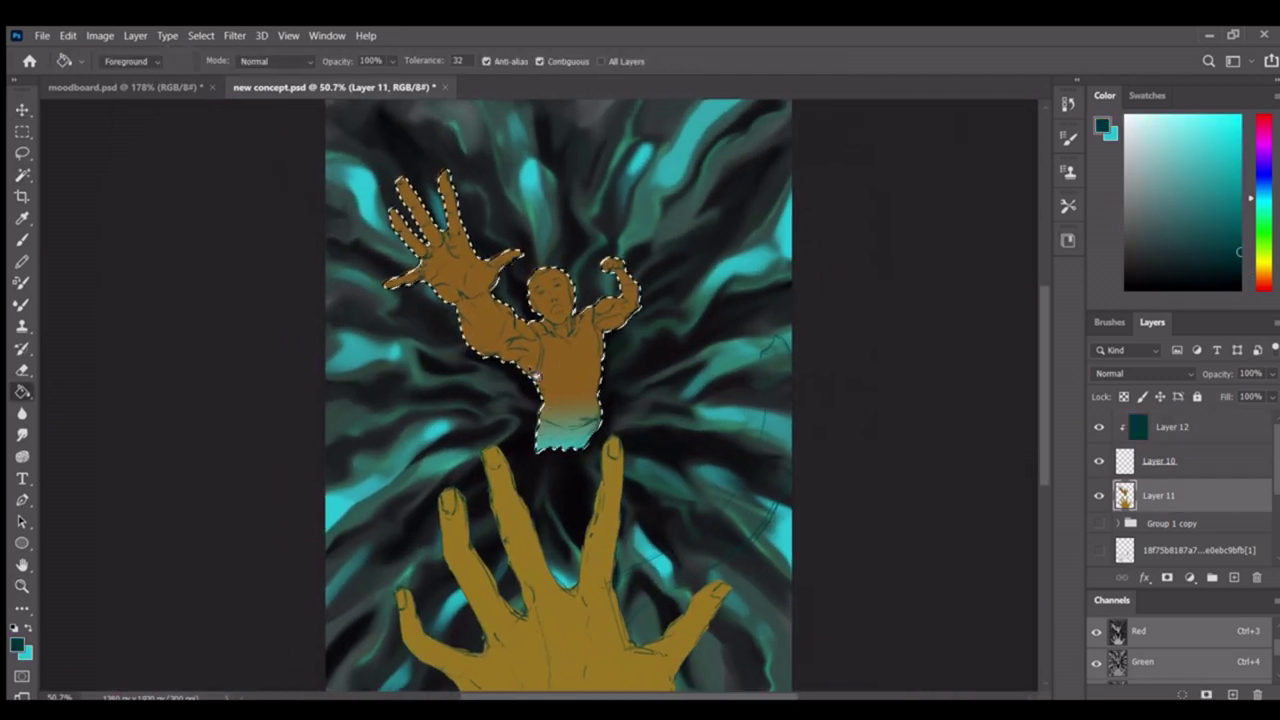
key("shift+g")
key("ctrl+d")
Create a new layer beneath Layer 11 and lasso the curved band passing behind the large hand on both sides
key("z")
left_click_drag(580, 374, 931, 485)
key("ctrl+shift+alt+n")
key("l")
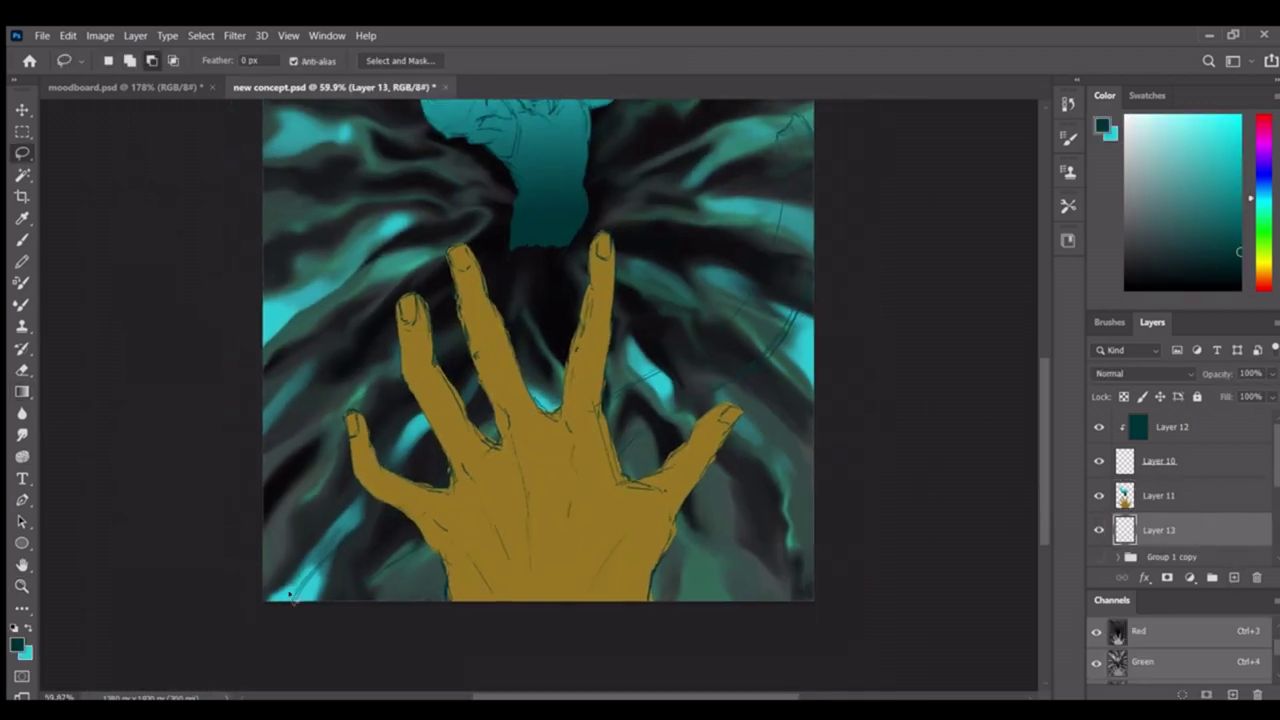
left_click_drag(408, 553, 440, 598)
mouse_move(740, 302)
left_mouse_down()
mouse_move(620, 440)
mouse_move(737, 297)
left_mouse_up()
mouse_move(737, 297)
left_mouse_down()
mouse_move(592, 462)
mouse_move(626, 305)
left_mouse_up()
left_click_drag(660, 468, 655, 480)
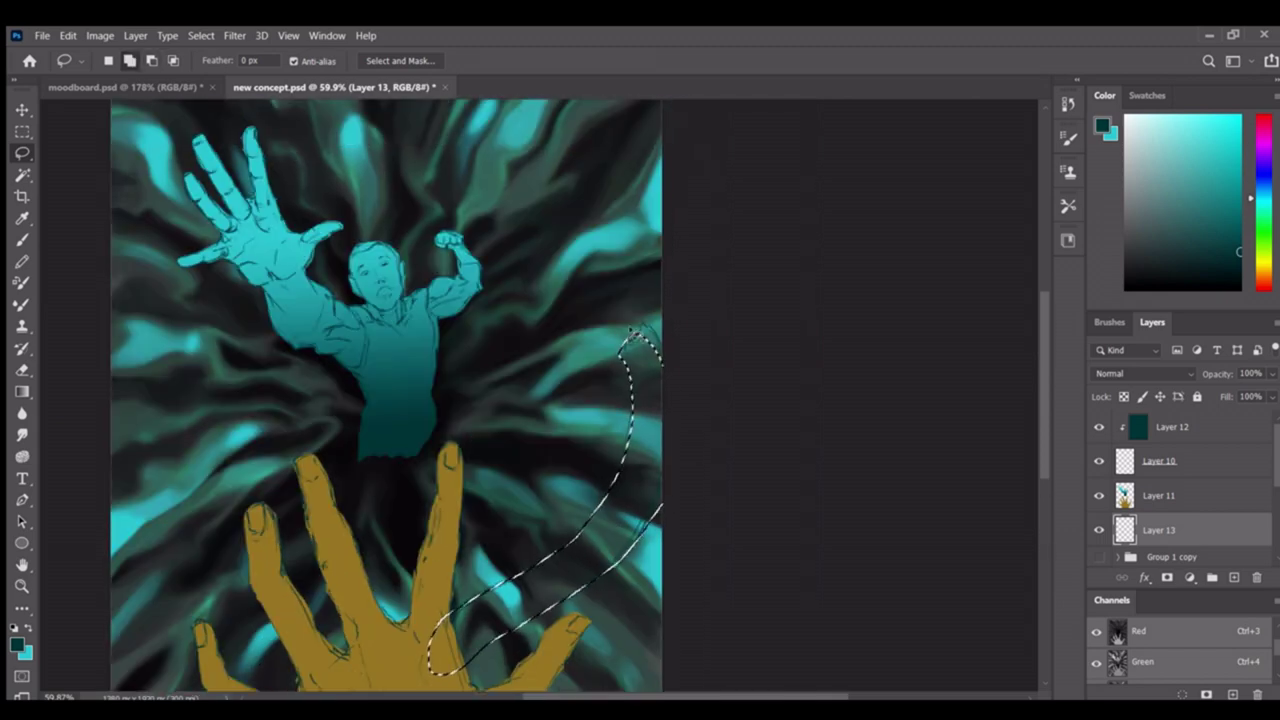
Fill the curved band selection on Layer 13 with dark brown and deselect it
scroll(640, 400, "down", 3)
key("g")
key("alt+BackSpace")
key("shift+g")
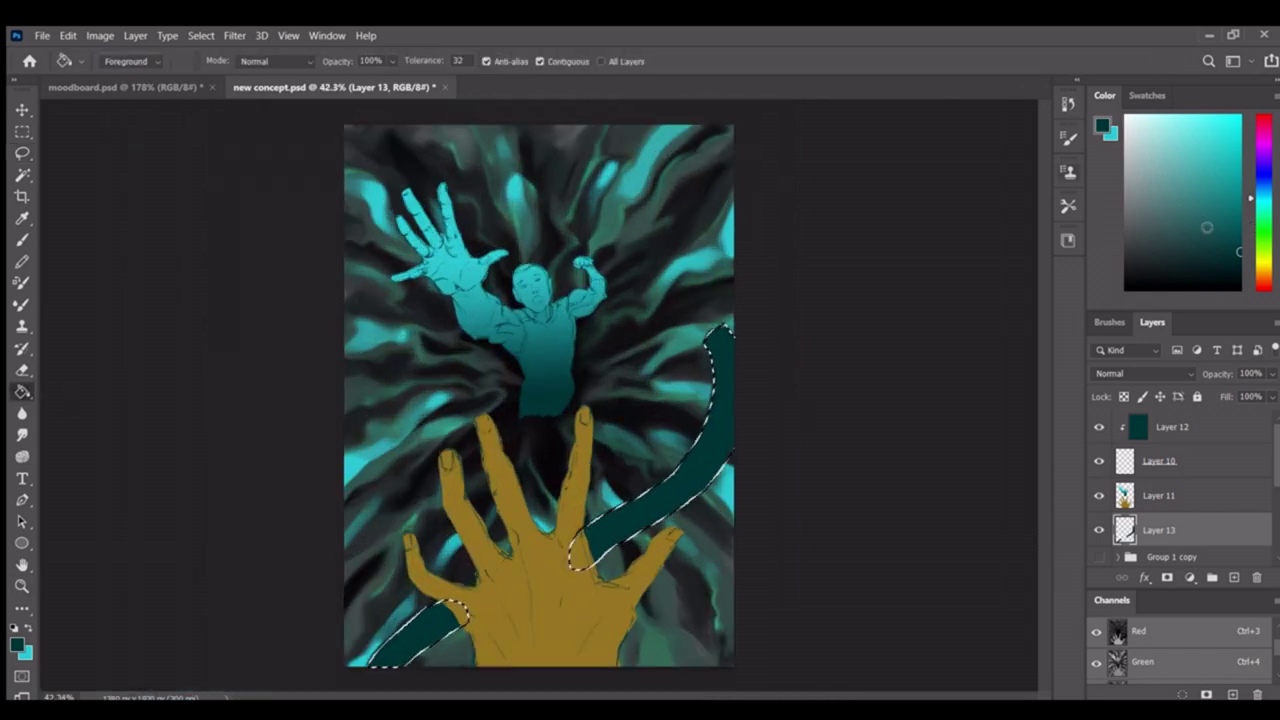
left_click(1263, 278)
left_click(1230, 223)
key("alt+BackSpace")
key("ctrl+d")
Lasso the thin strand held in the figure's raised fist, fill it with dark brown, and save the document
key("l")
scroll(540, 400, "down", 1)
scroll(468, 276, "up", 5)
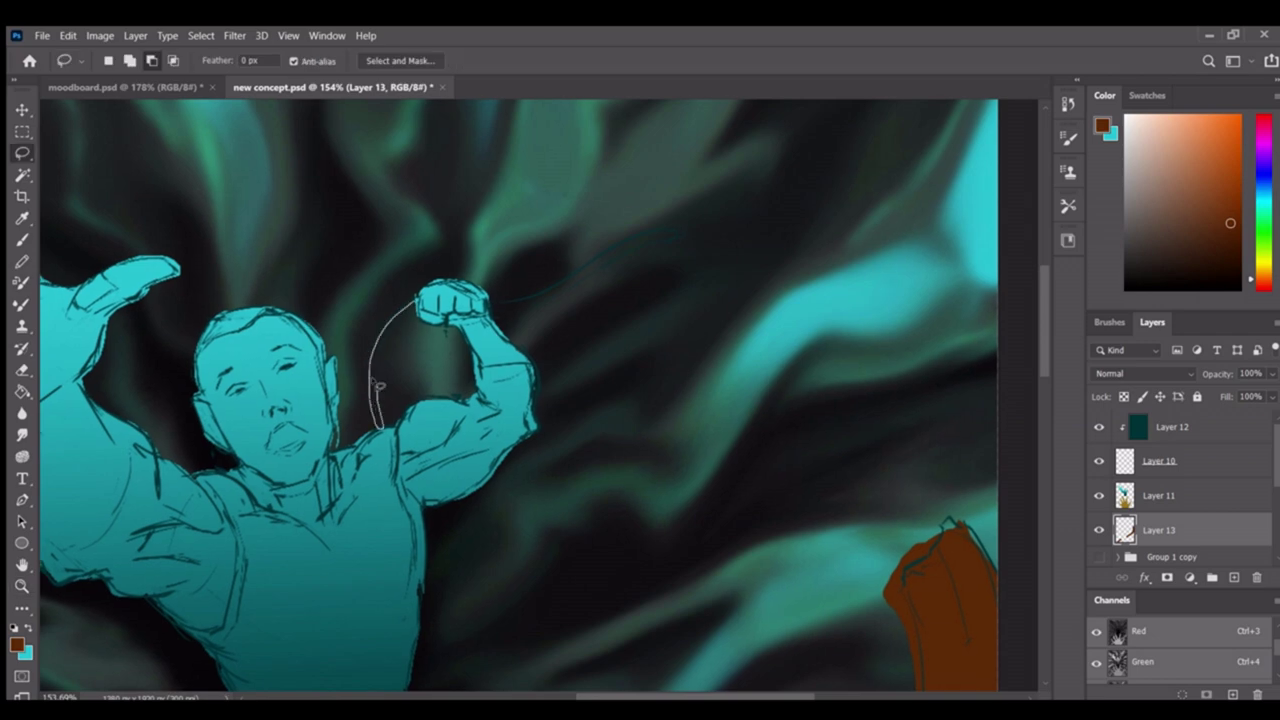
left_click_drag(648, 232, 652, 234)
key("z")
scroll(640, 400, "down", 3)
key("alt+BackSpace")
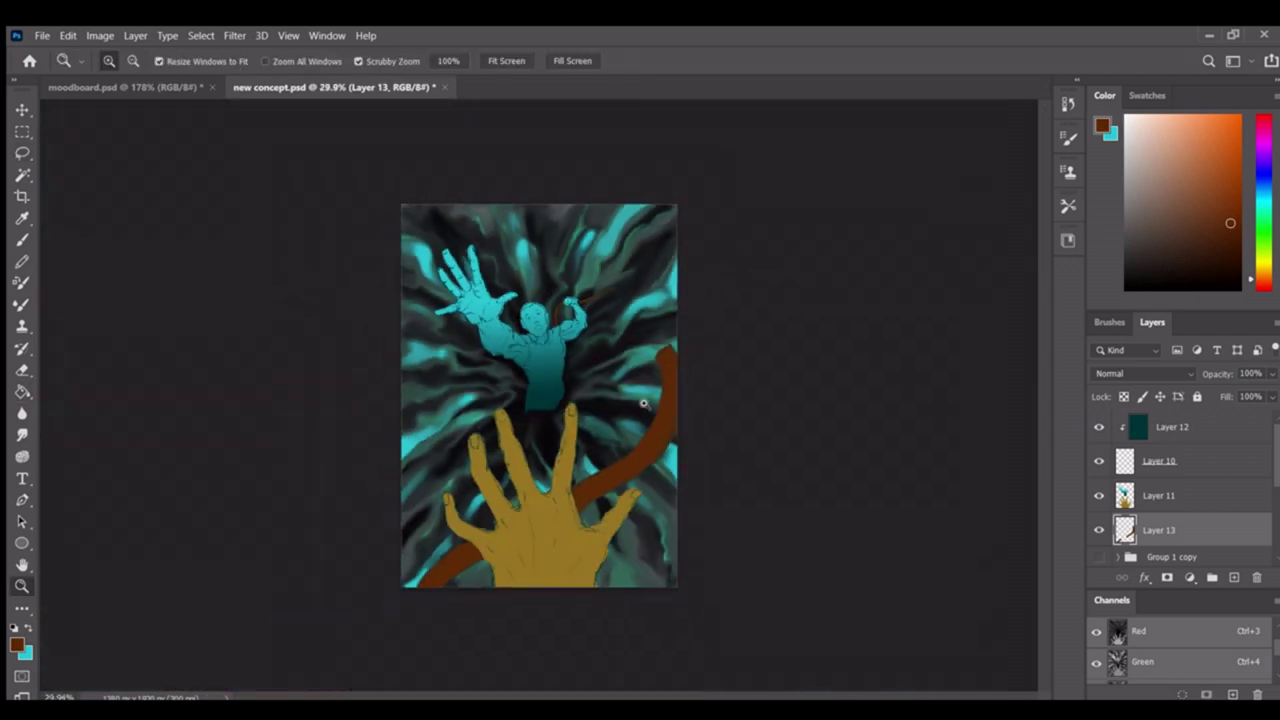
scroll(640, 416, "up", 1)
scroll(640, 416, "down", 3)
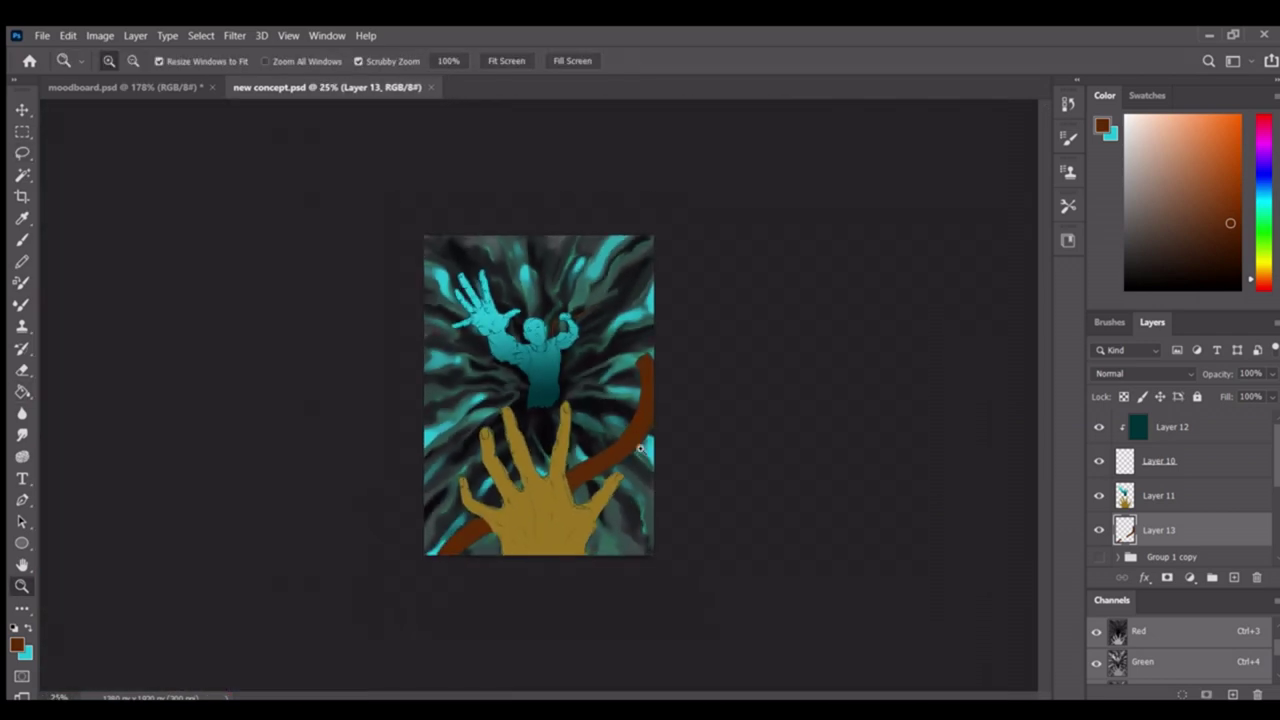
scroll(640, 323, "up", 3)
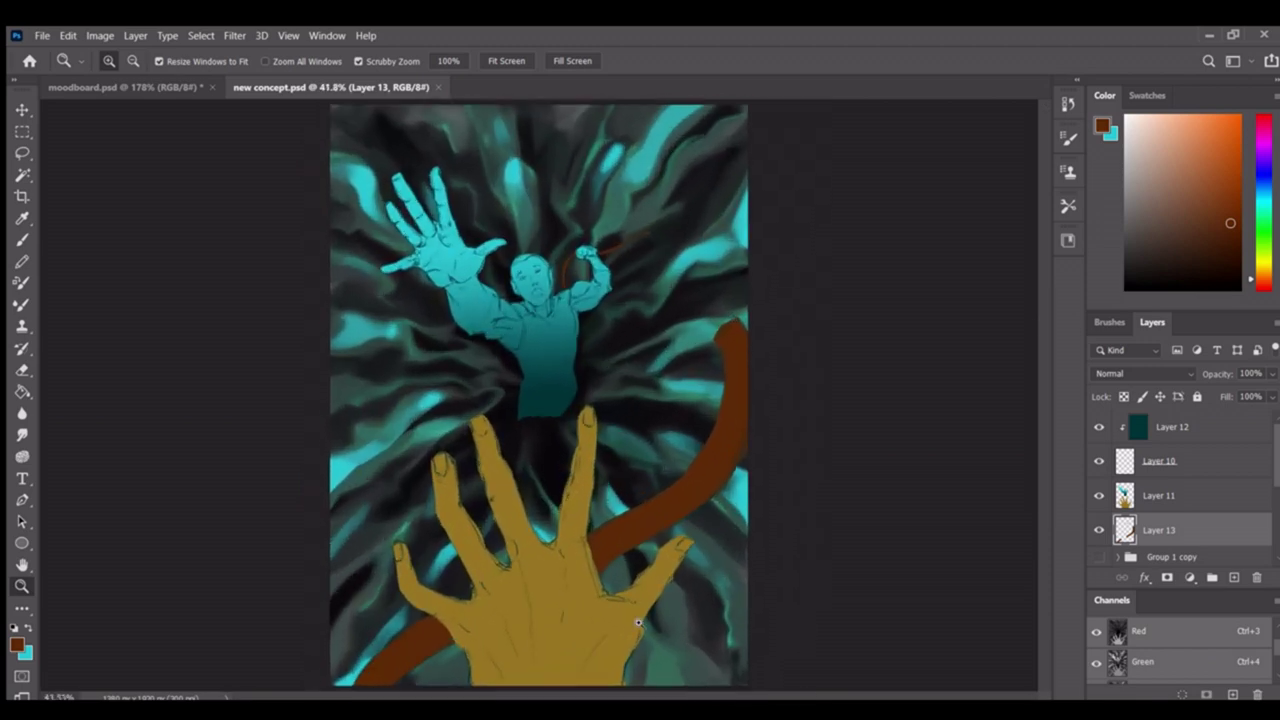
Activate Layer 11, sample the hand's ochre, and touch up the silhouette along the large hand's wrist edge
scroll(585, 470, "up", 4)
key("b")
key("alt+bracketright")
left_click(608, 478, "alt")
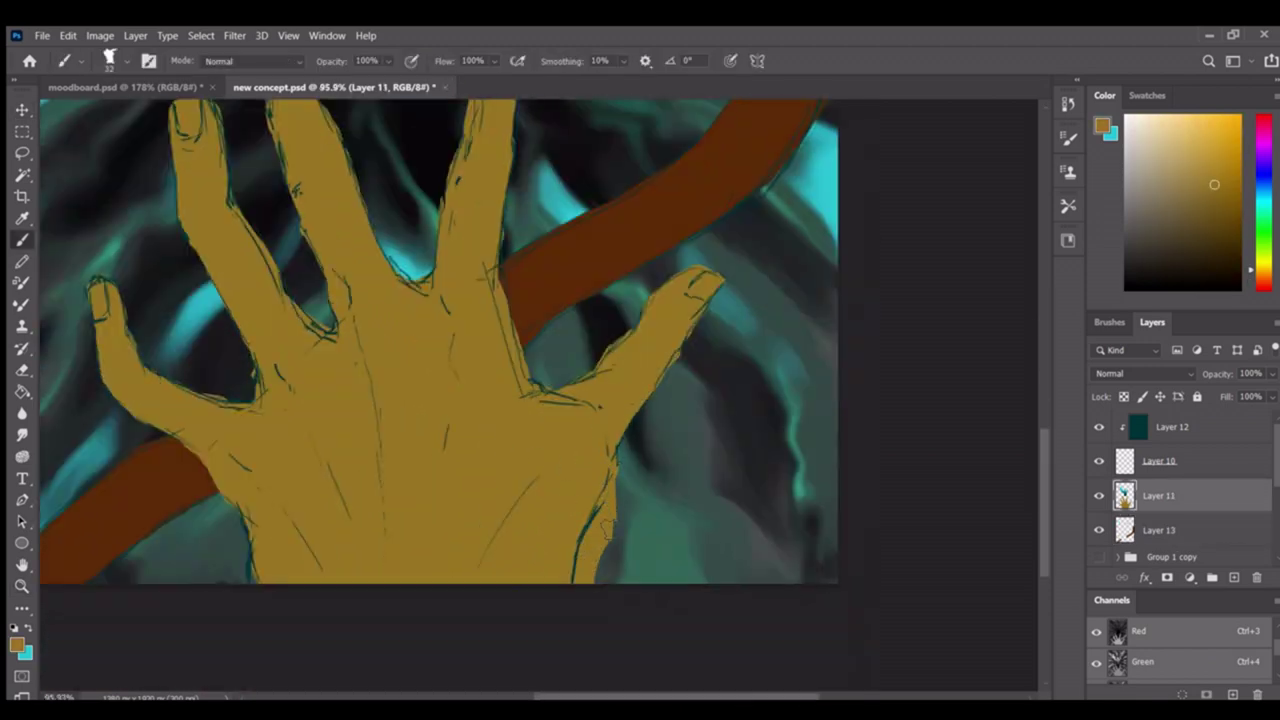
key("z")
scroll(608, 476, "down", 3)
key("e")
key("z")
scroll(600, 480, "up", 2)
scroll(590, 486, "down", 5)
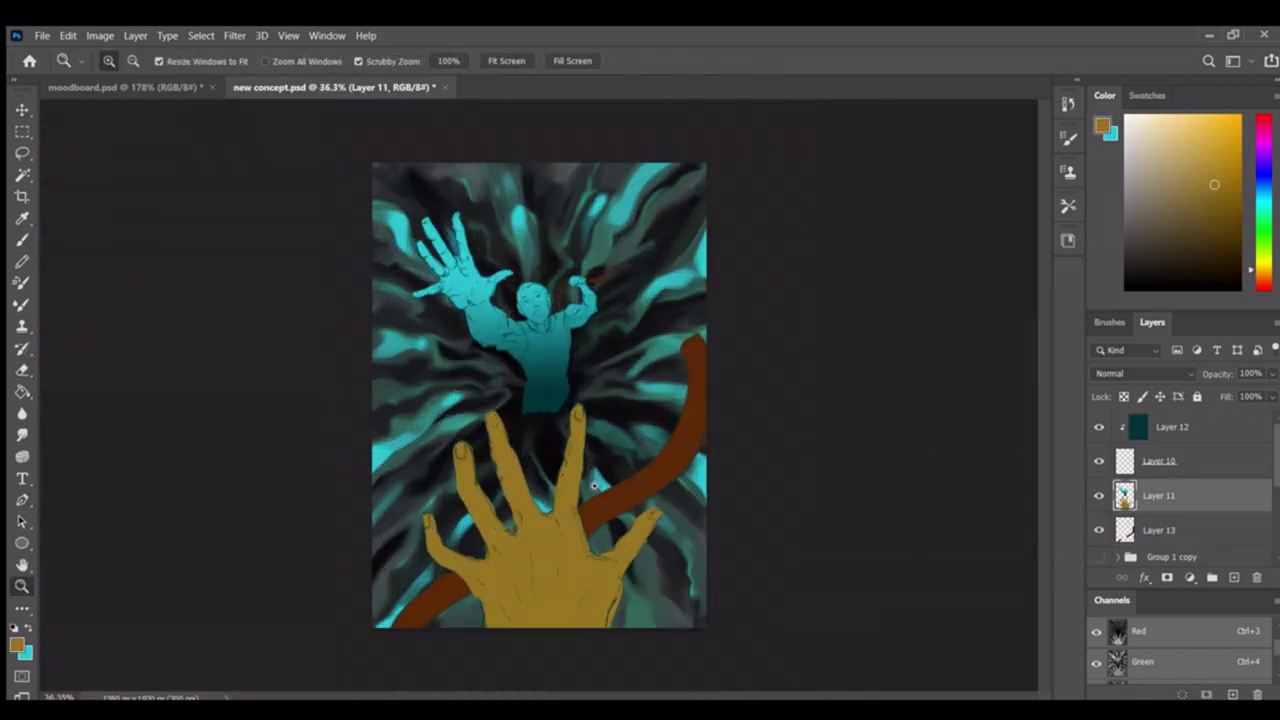
Recolour the thin strand by the raised fist cyan on Layer 13
scroll(590, 486, "up", 2)
scroll(636, 324, "up", 4)
key("alt+bracketleft")
key("b")
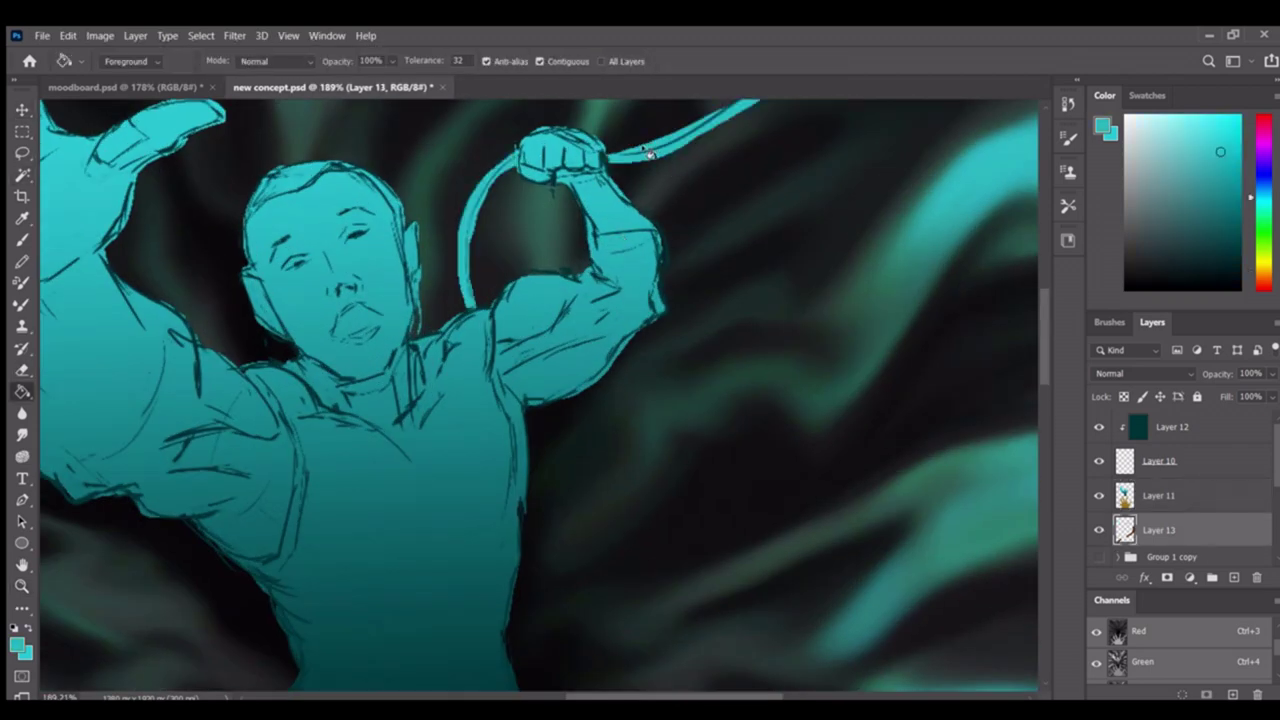
Activate Layer 11 and select the reaching figure's gradient areas with the Magic Wand
key("z")
scroll(600, 420, "down", 4)
scroll(593, 426, "up", 2)
key("alt+bracketright")
key("w")
left_click(365, 260)
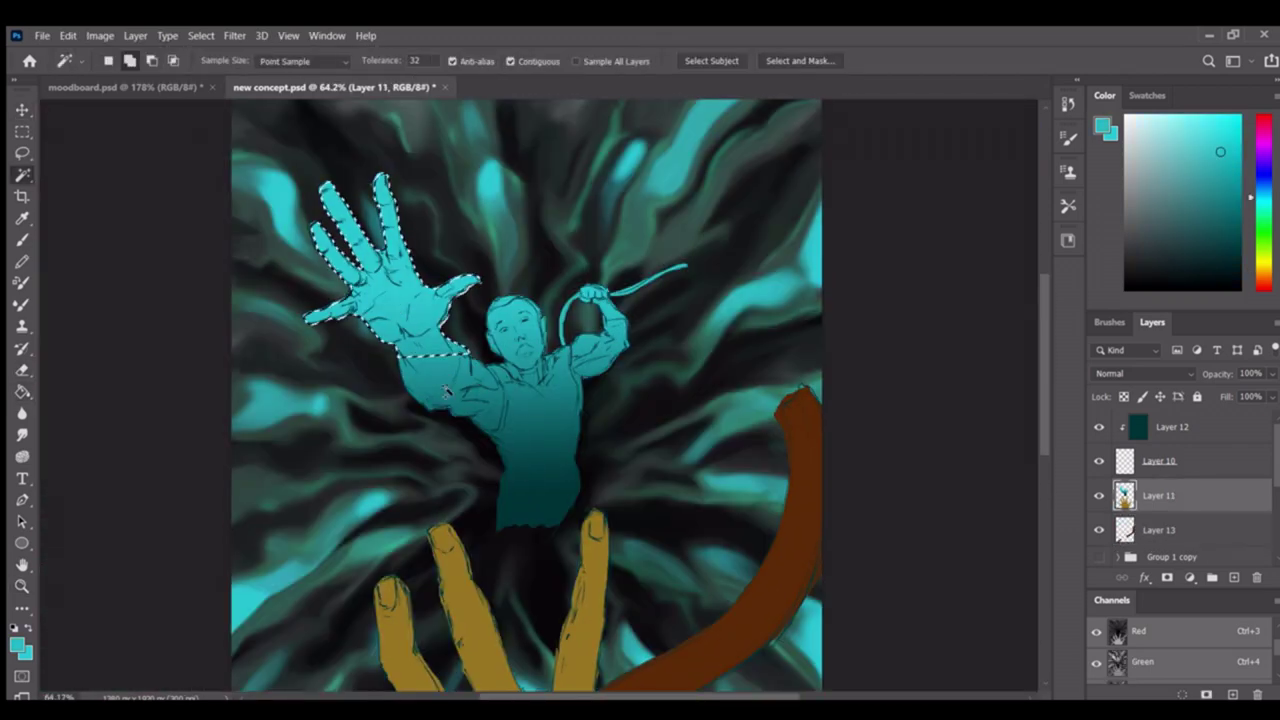
Sample a dark green from the ghost reference in moodboard.psd and fill the selected figure with it in new concept.psd
key("z")
scroll(383, 176, "down", 2)
key("ctrl+Tab")
key("g")
scroll(600, 400, "down", 2)
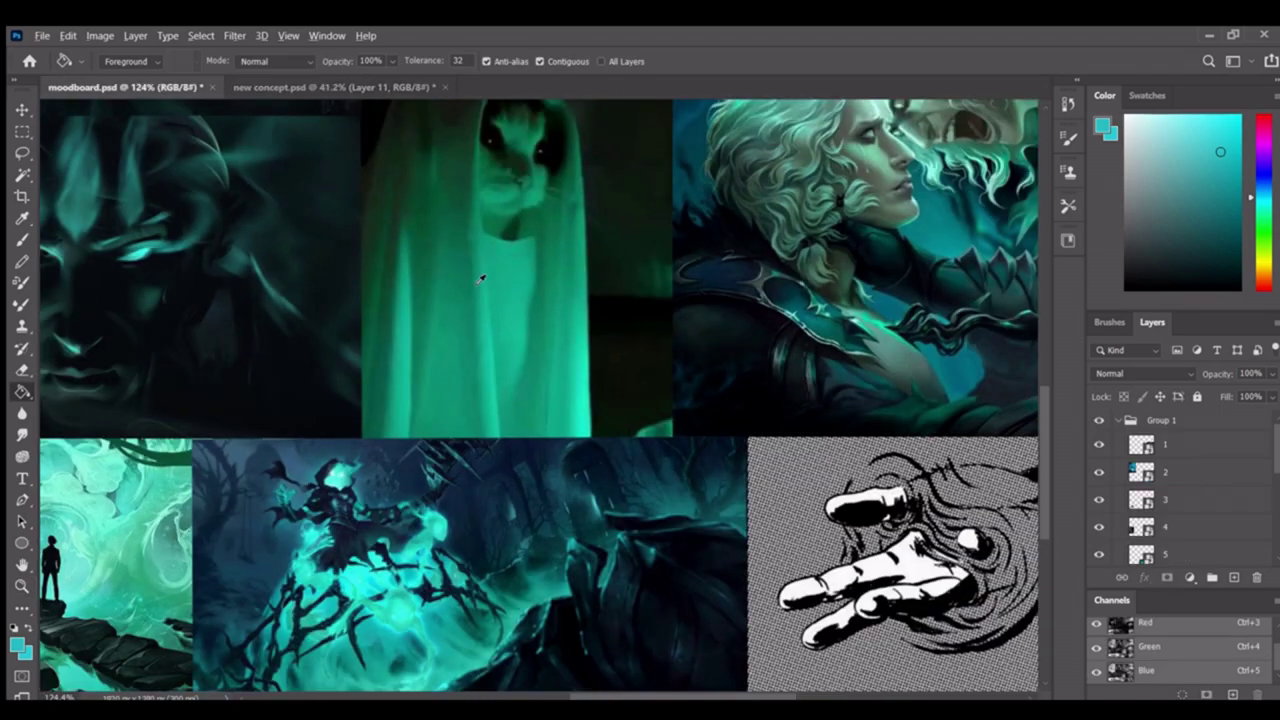
left_click(490, 270, "alt")
key("ctrl+Tab")
left_click(549, 325)
key("z")
scroll(808, 641, "down", 1)
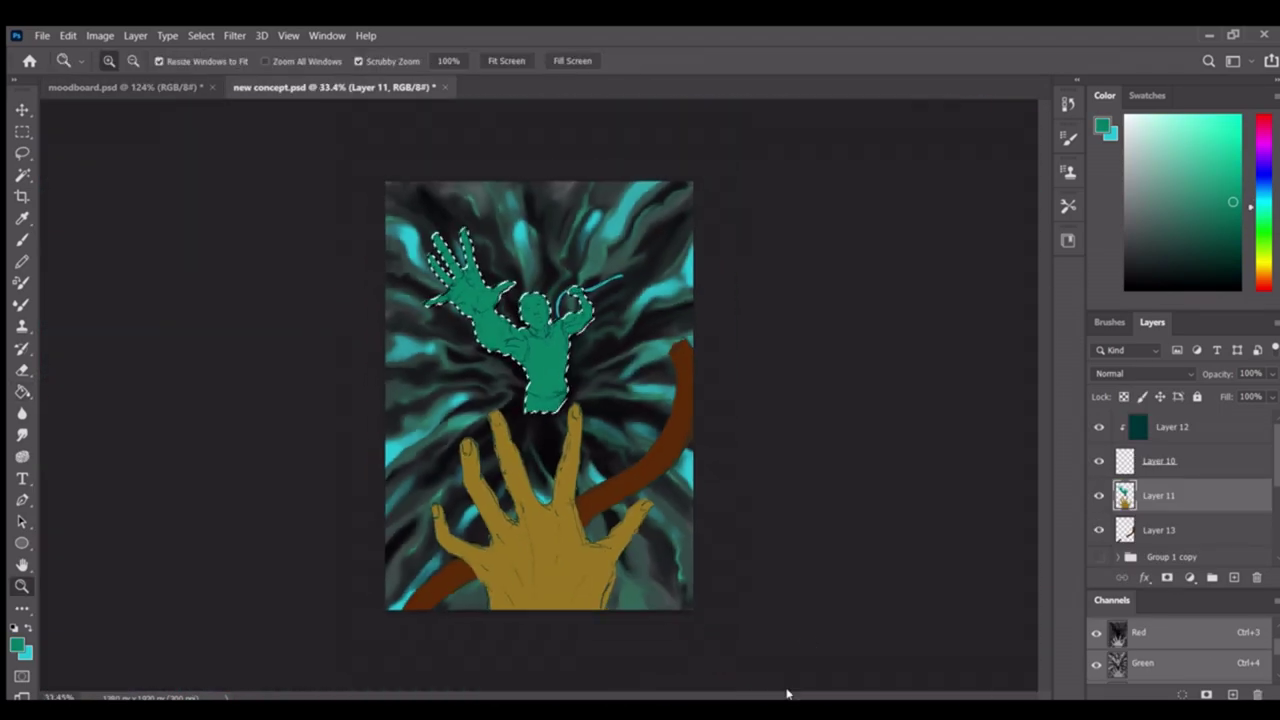
Pick a brighter teal green from the moodboard, refill the selected figure with it, and deselect
scroll(787, 693, "up", 2)
key("ctrl+Tab")
key("ctrl+Tab")
key("alt+BackSpace")
key("ctrl+d")
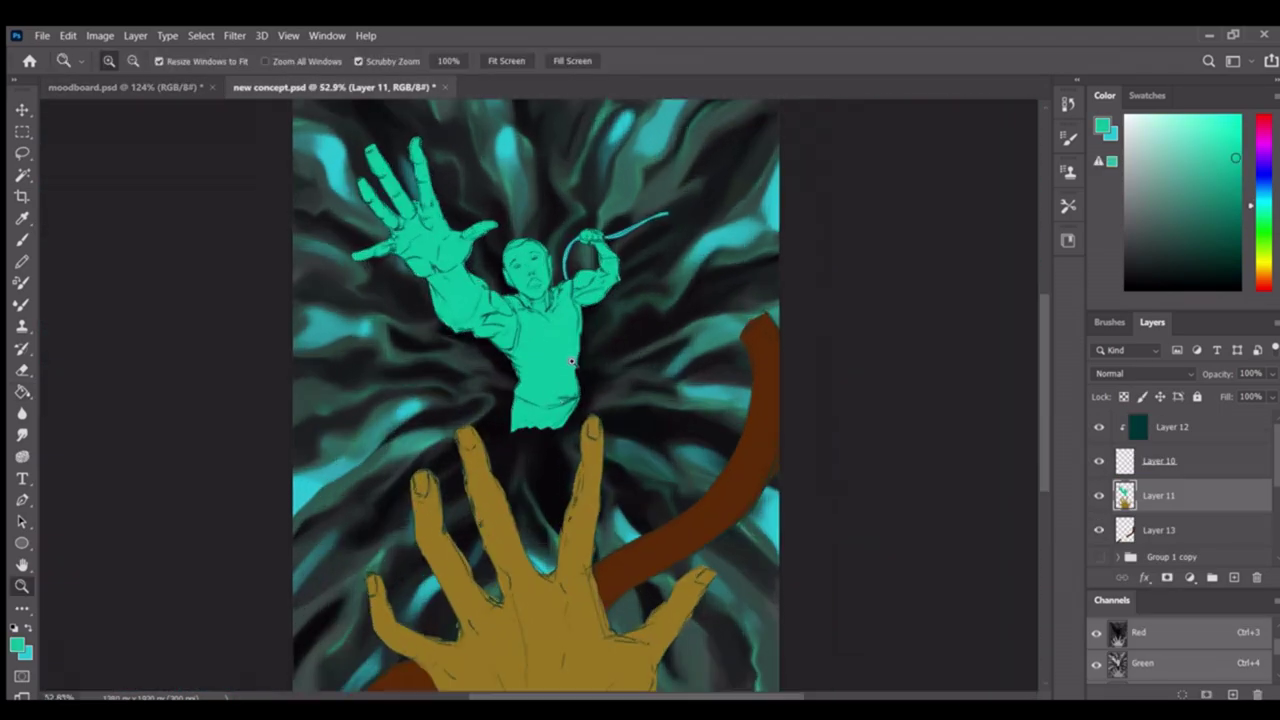
Erase the ragged bottom edge of the figure's torso on Layer 11 with a large soft eraser
scroll(648, 300, "down", 1)
scroll(648, 300, "down", 1)
scroll(590, 340, "up", 3)
key("e")
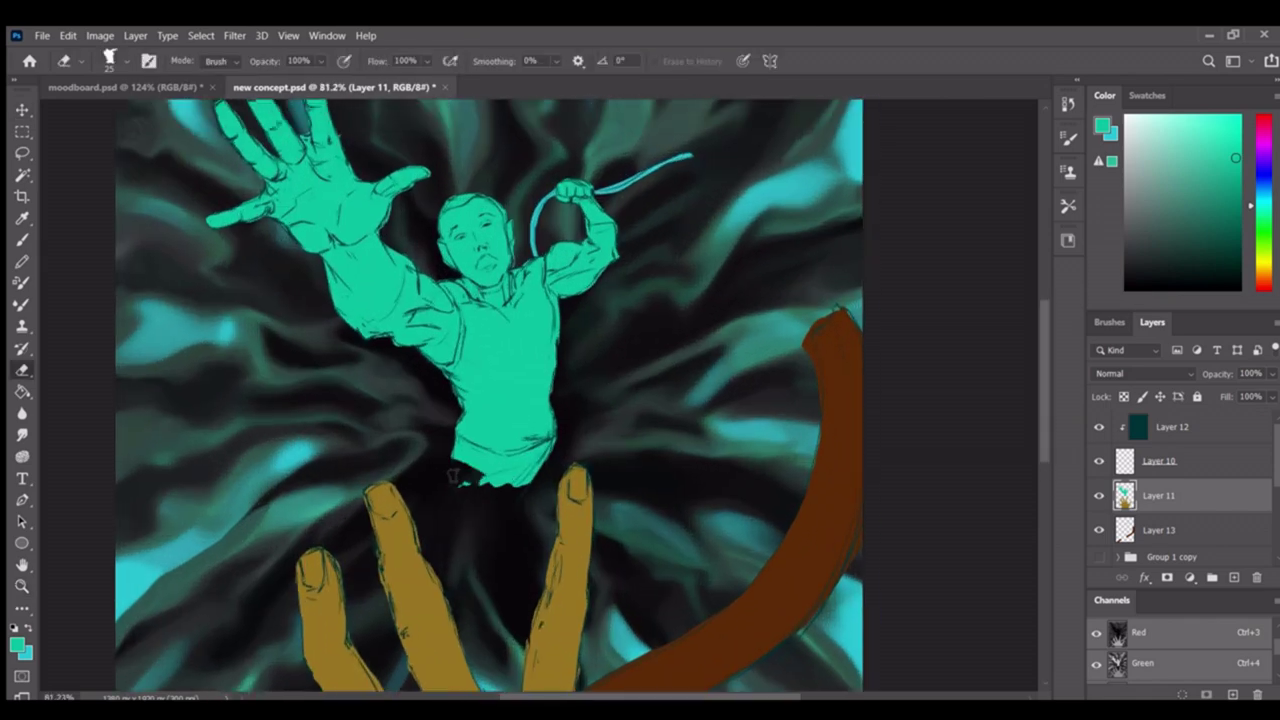
key("z")
scroll(515, 510, "up", 2)
key("e")
key("bracketright")
scroll(555, 406, "down", 1)
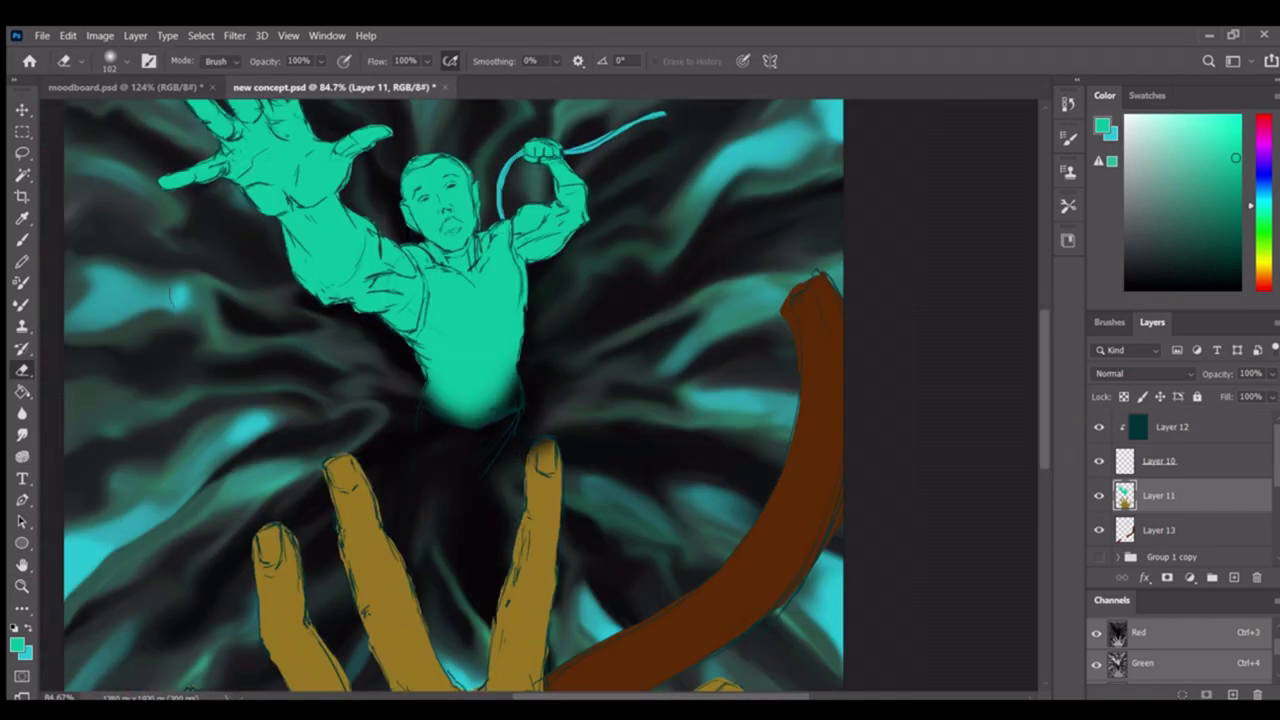
Smudge the figure's waist downward at 50% strength into wispy trails above the large hand
key("r")
left_click_drag(470, 410, 490, 479)
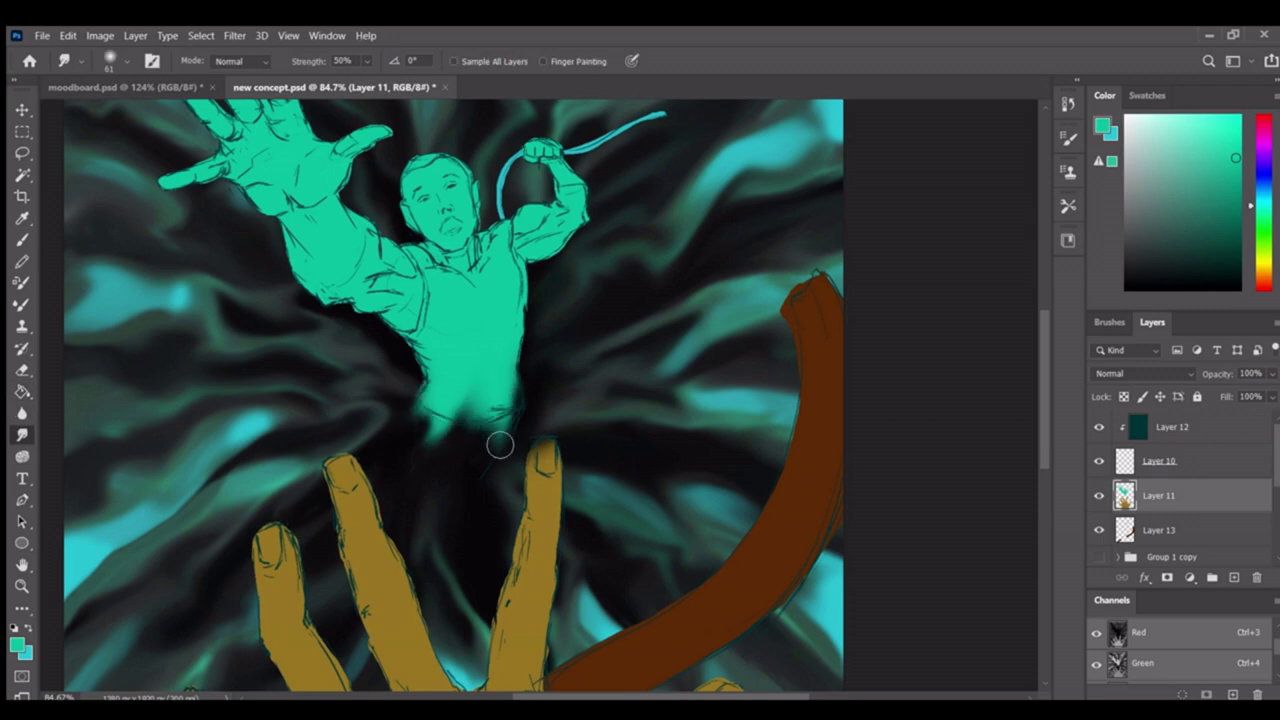
key("z")
scroll(523, 366, "down", 5)
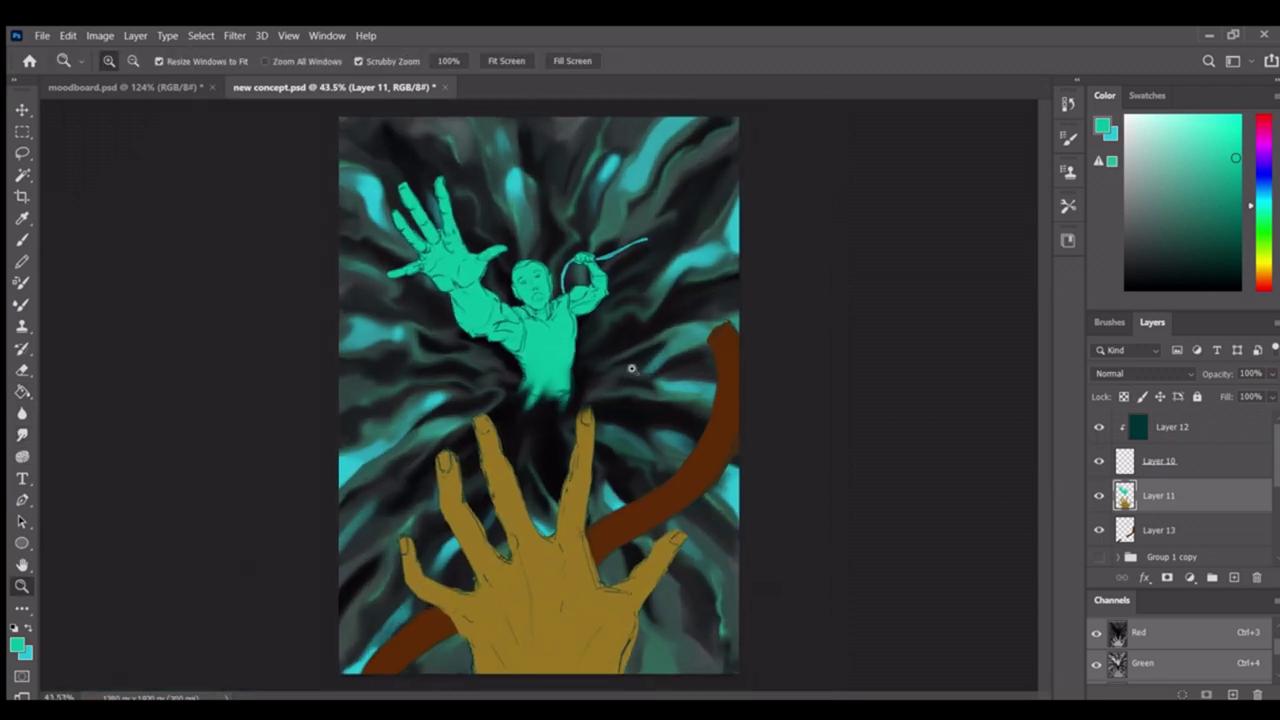
scroll(523, 366, "up", 1)
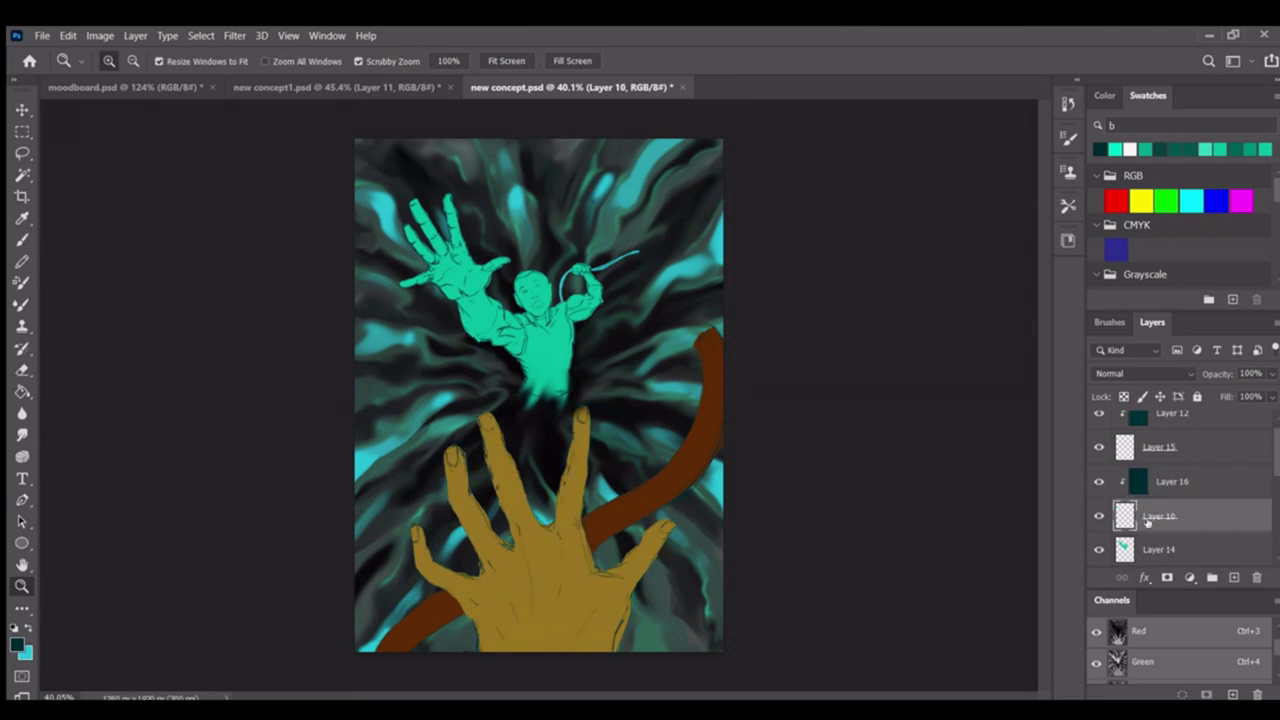
Scale the reaching figure down slightly and reposition it with Free Transform
key("ctrl+t")
left_click_drag(722, 138, 679, 193)
left_click_drag(640, 330, 614, 372)
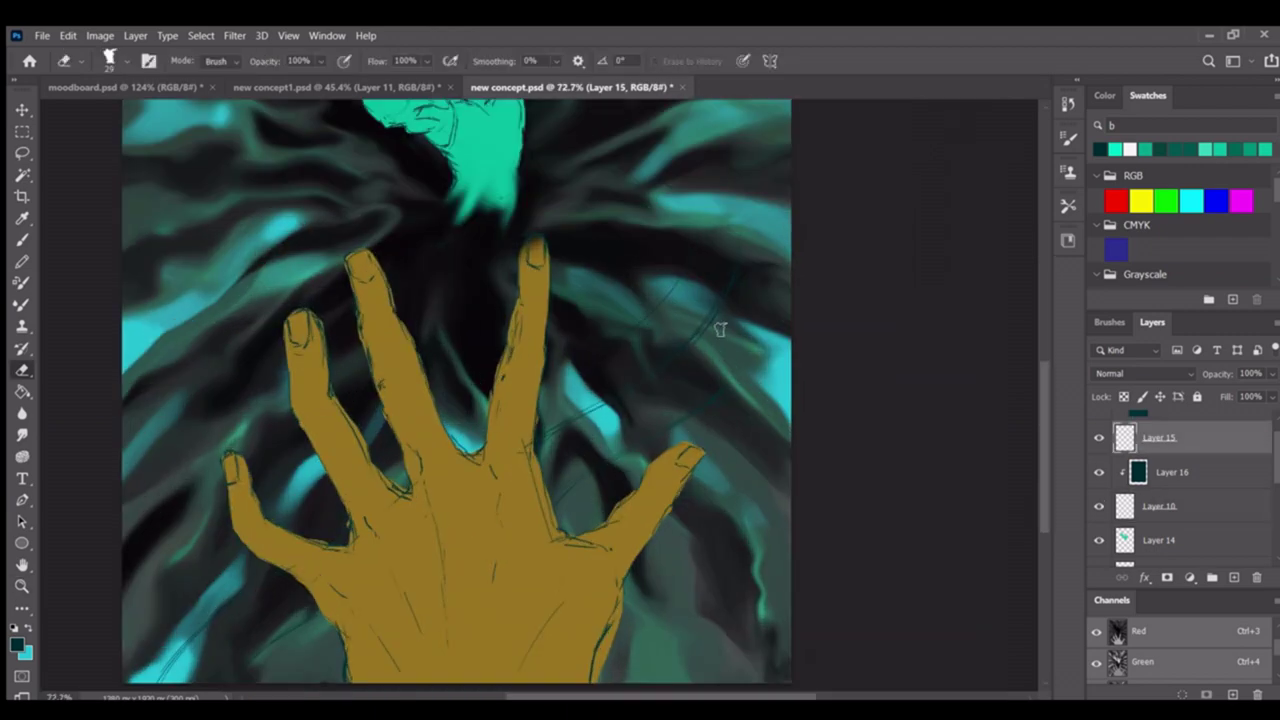
Erase leftover band sketch lines beside the large hand on Layer 15
left_click(1162, 505)
key("e")
left_click(1195, 448)
scroll(560, 446, "down", 8)
Fade the figure's linework by lowering the opacity of Layer 10, and make Layer 14 active
key("z")
scroll(566, 343, "up", 12)
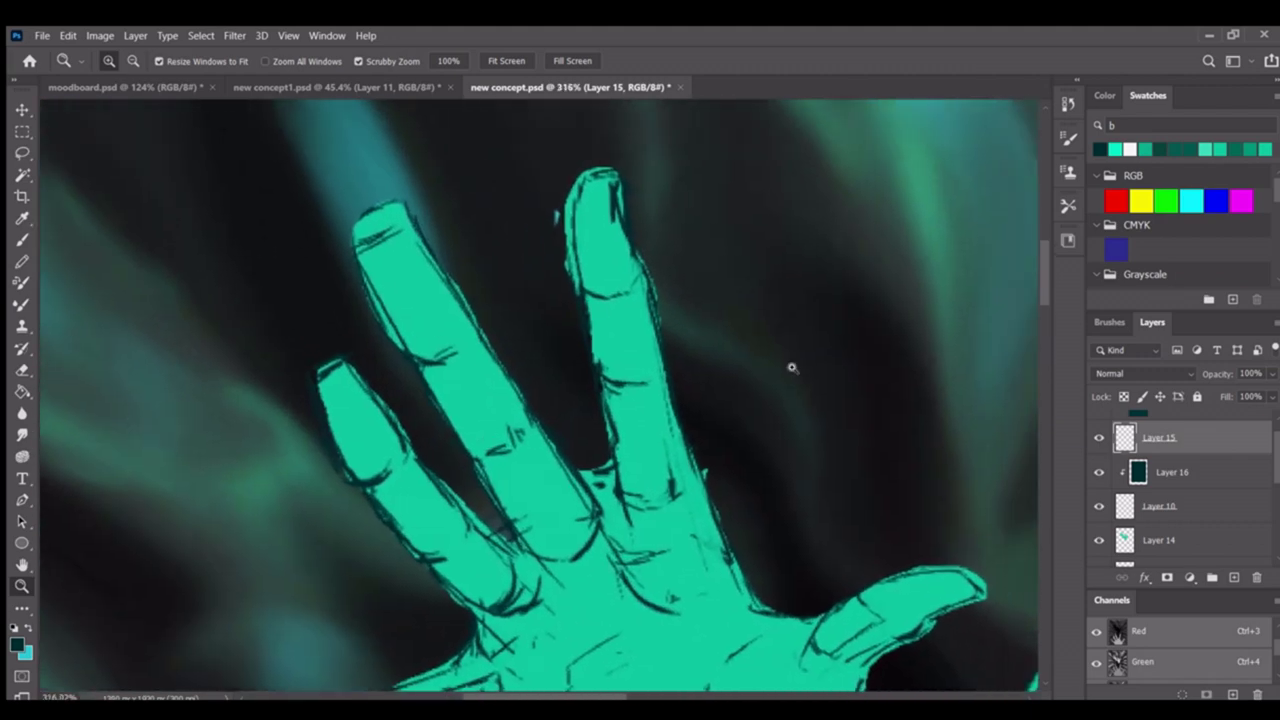
left_click(1118, 507)
left_click(1160, 540)
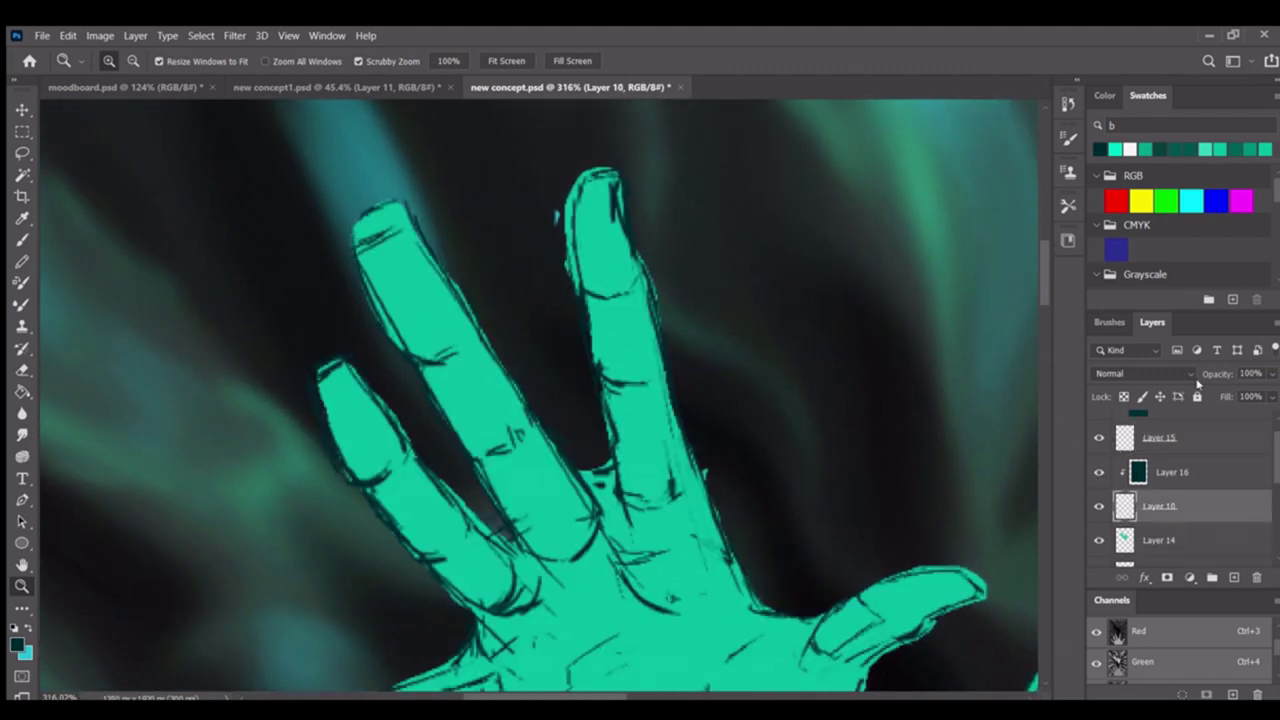
Erase the excess green outside the outlines of the reaching hand's fingers on Layer 14
key("e")
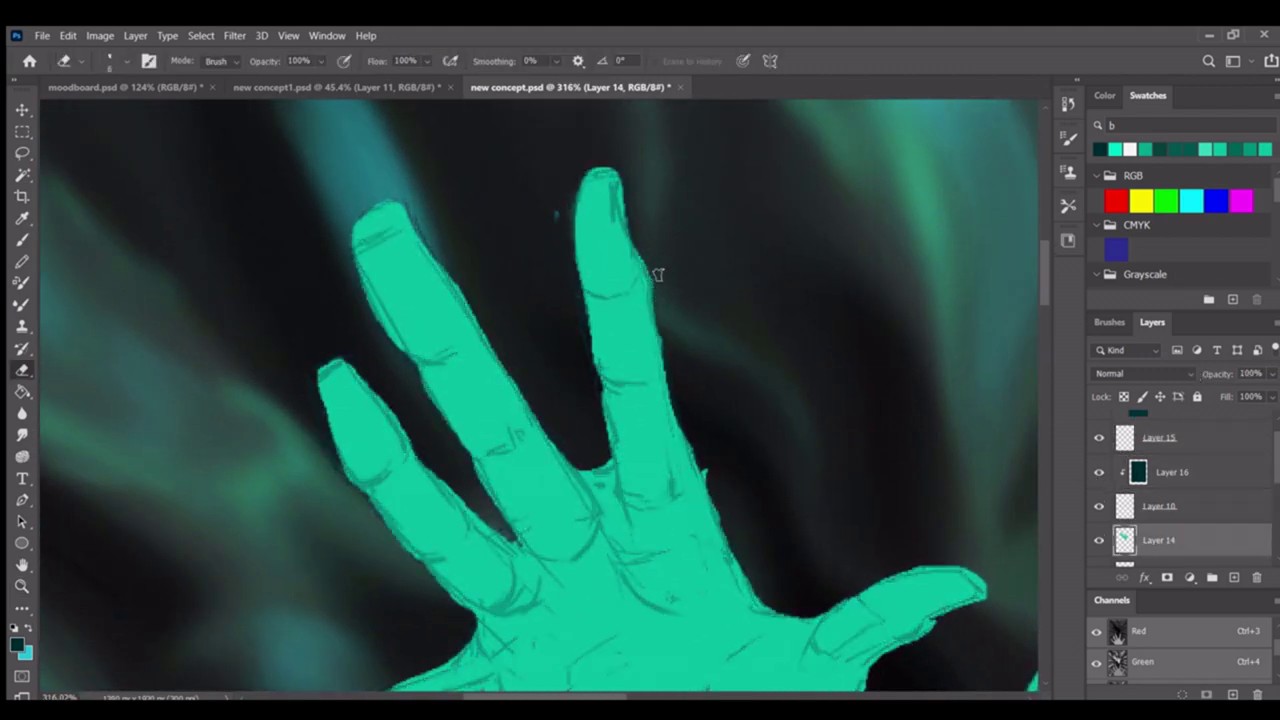
scroll(618, 309, "down", 2)
scroll(470, 340, "up", 2)
scroll(470, 340, "left", 3)
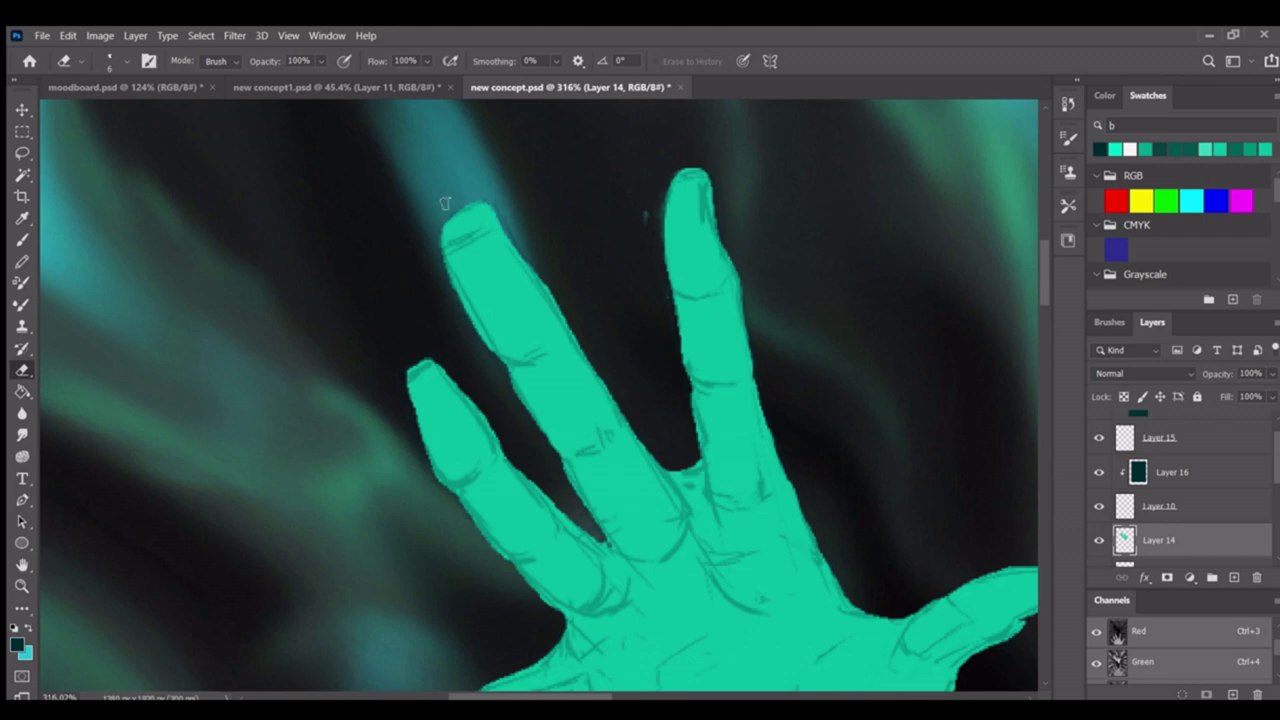
scroll(508, 236, "down", 3)
scroll(508, 236, "up", 2)
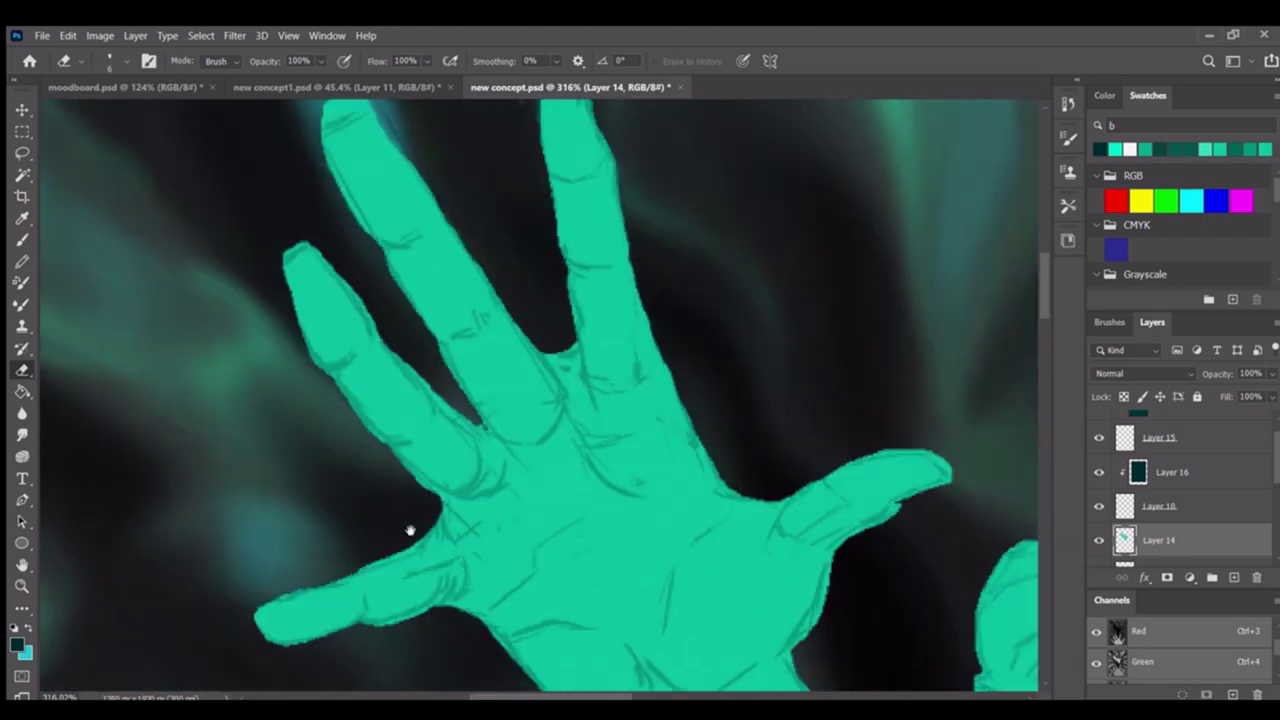
Sample the silhouette's green and brush in the edge of the reaching hand's ring finger
key("b")
scroll(439, 357, "left", 2)
left_click(381, 278)
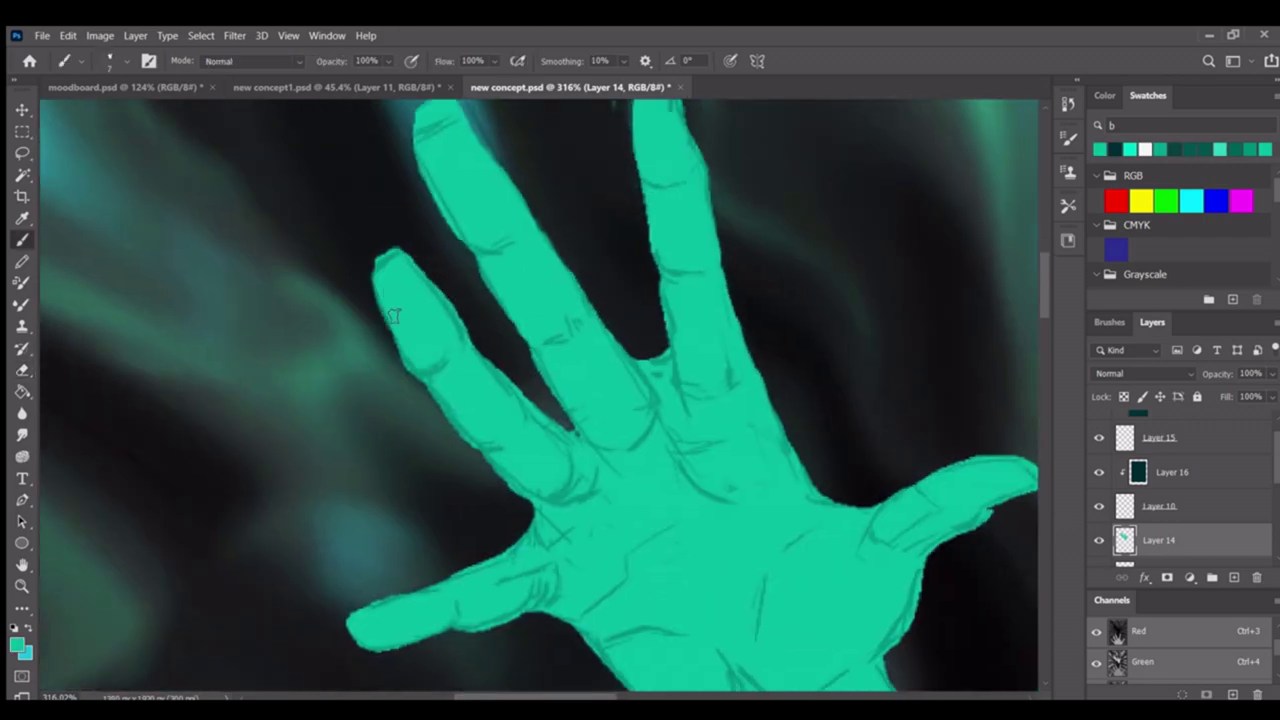
scroll(396, 330, "up", 2)
Erase stray green between the ring and middle fingers and around their tips to sharpen the silhouette
key("e")
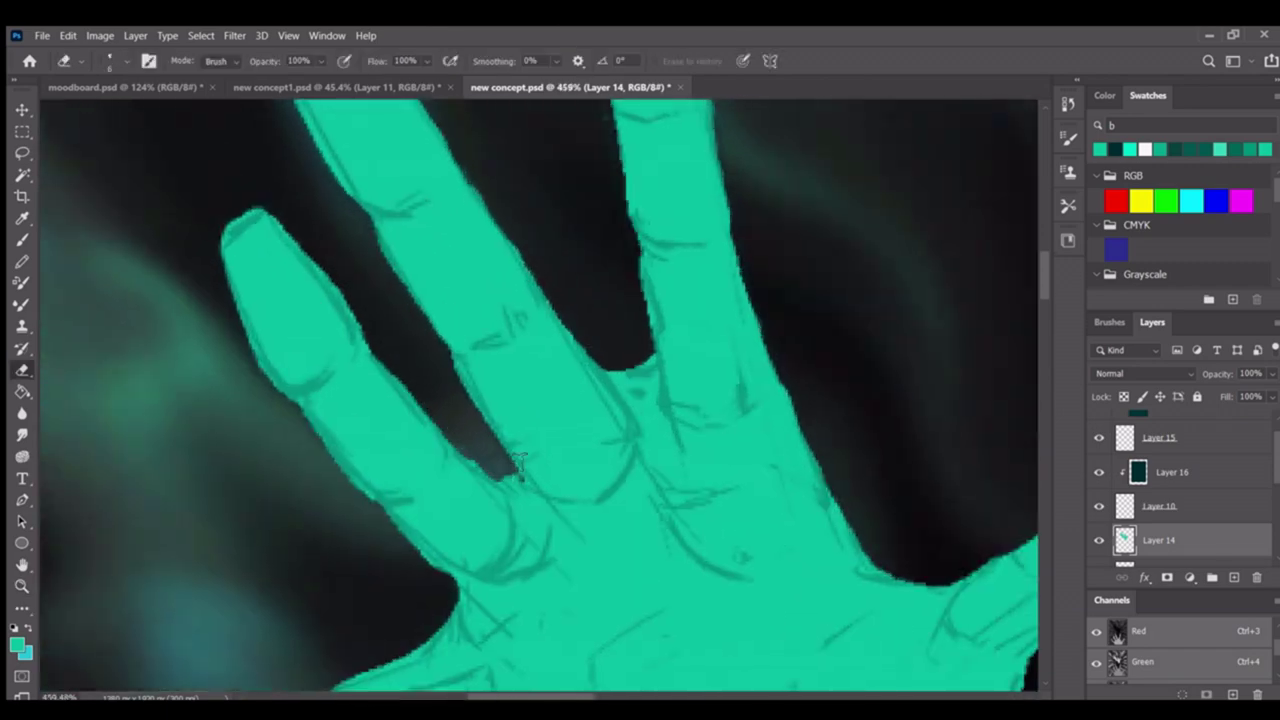
scroll(430, 360, "up", 1)
scroll(430, 360, "left", 1)
scroll(437, 380, "down", 5)
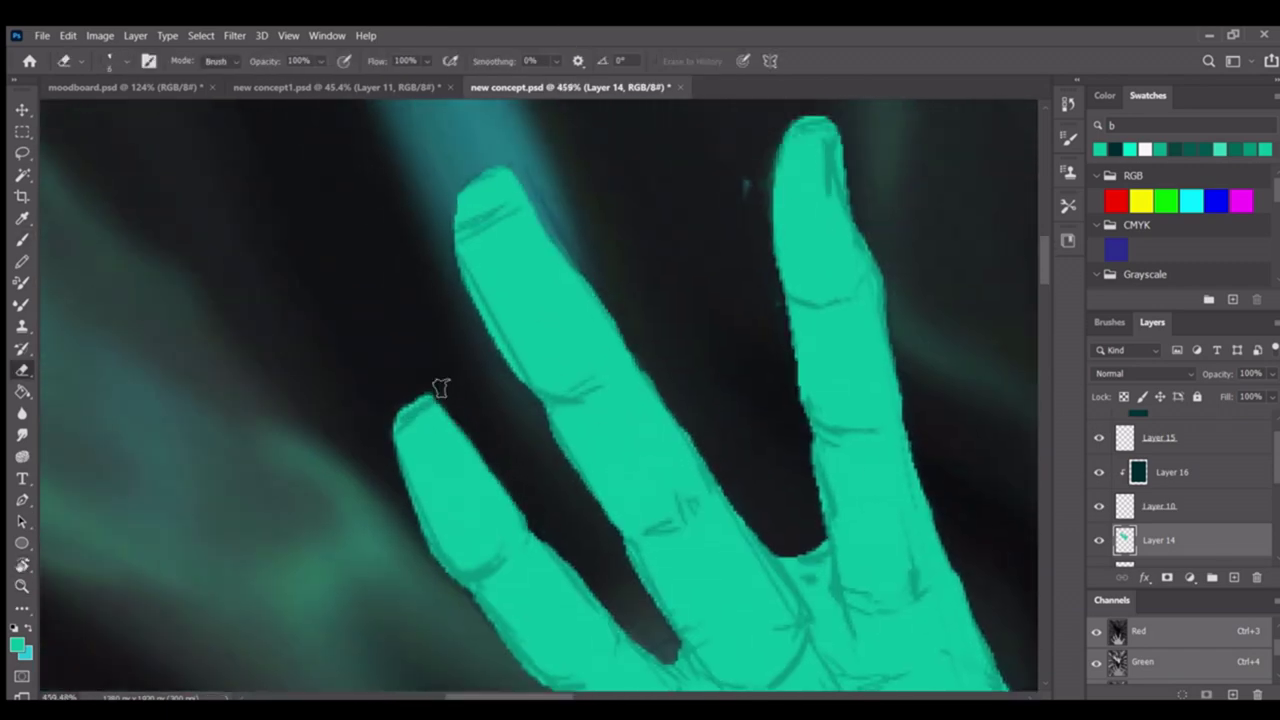
scroll(557, 423, "up", 5)
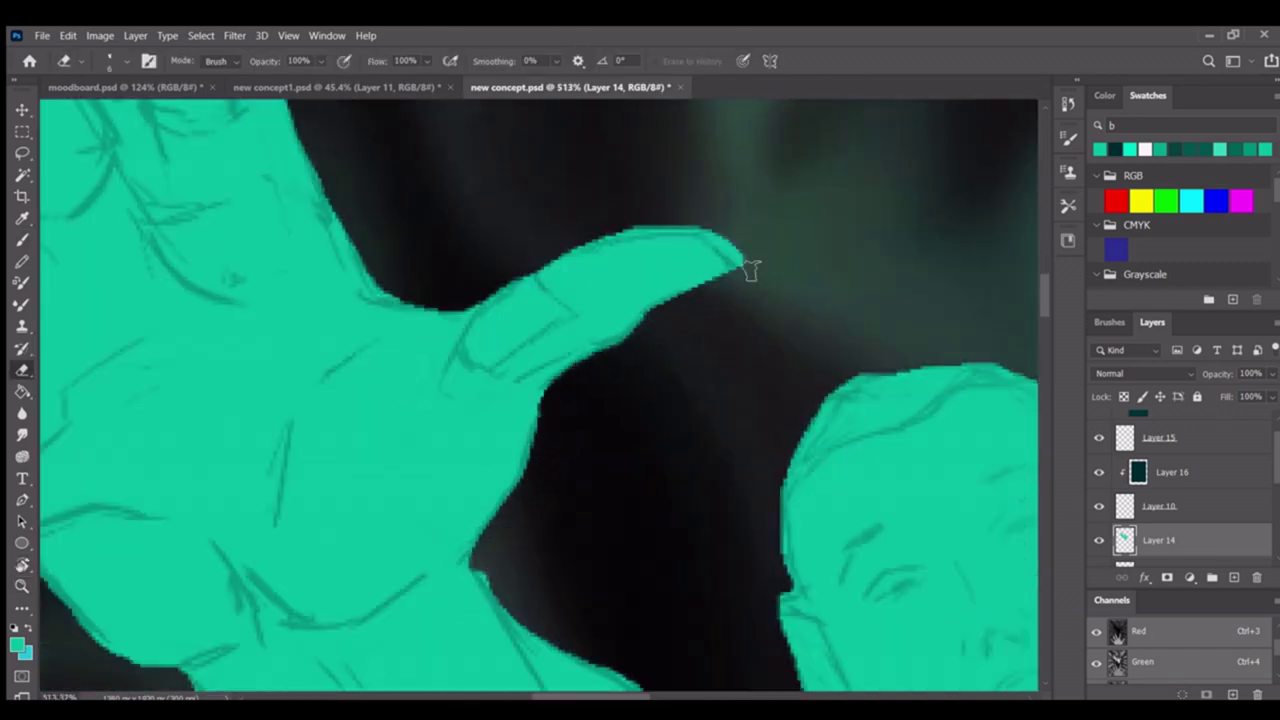
Clean up the silhouette's edges around the reaching hand's thumb, wrist and forearm with the Eraser
left_click_drag(750, 270, 375, 262)
scroll(514, 437, "down", 3)
scroll(380, 429, "up", 2)
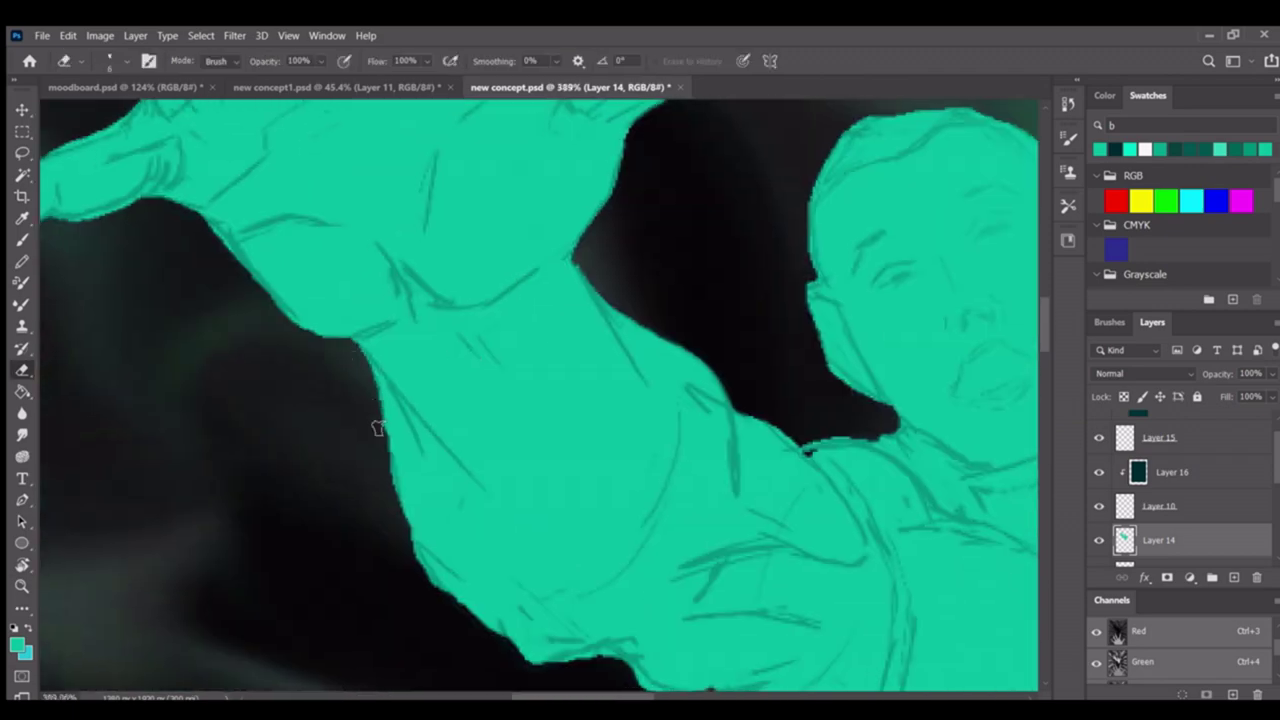
scroll(377, 526, "down", 1)
left_click_drag(343, 360, 367, 427)
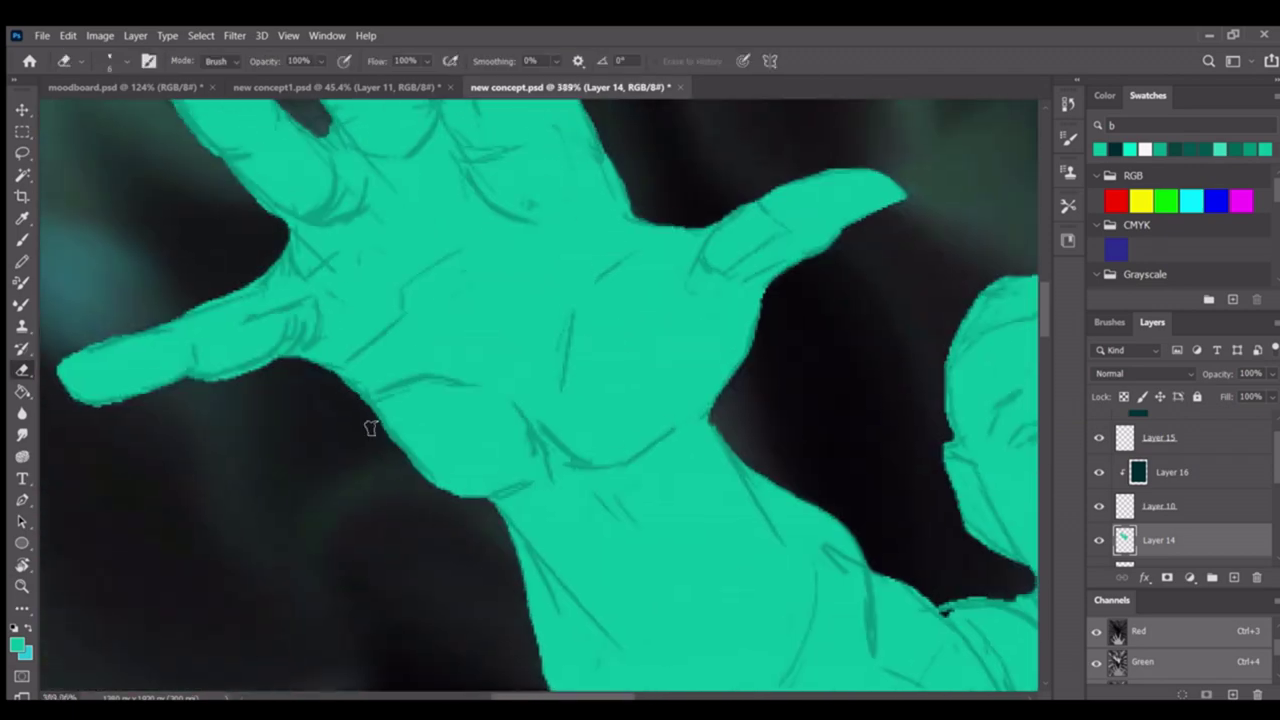
Touch up the green silhouette's edges around the reaching hand's little finger and the outer side of the palm
left_click_drag(82, 189, 257, 279)
scroll(406, 390, "down", 3)
scroll(443, 343, "up", 3)
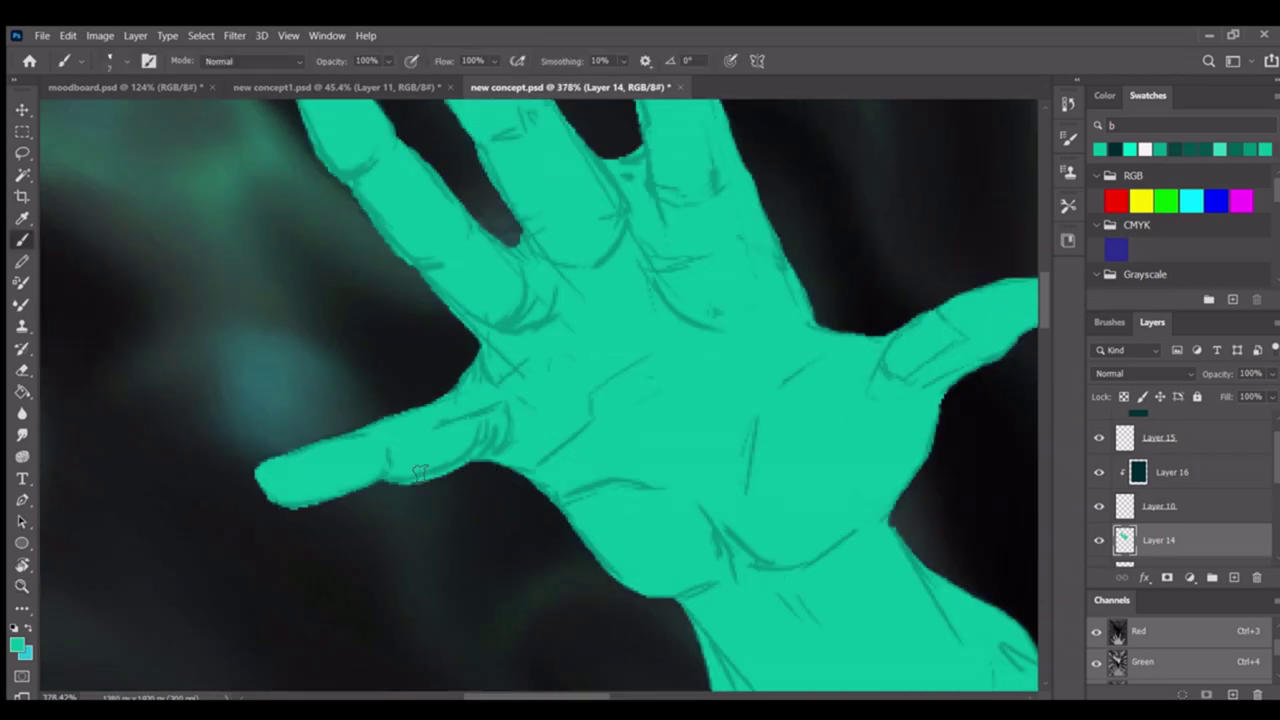
key("z")
scroll(437, 343, "down", 3)
scroll(450, 392, "up", 2)
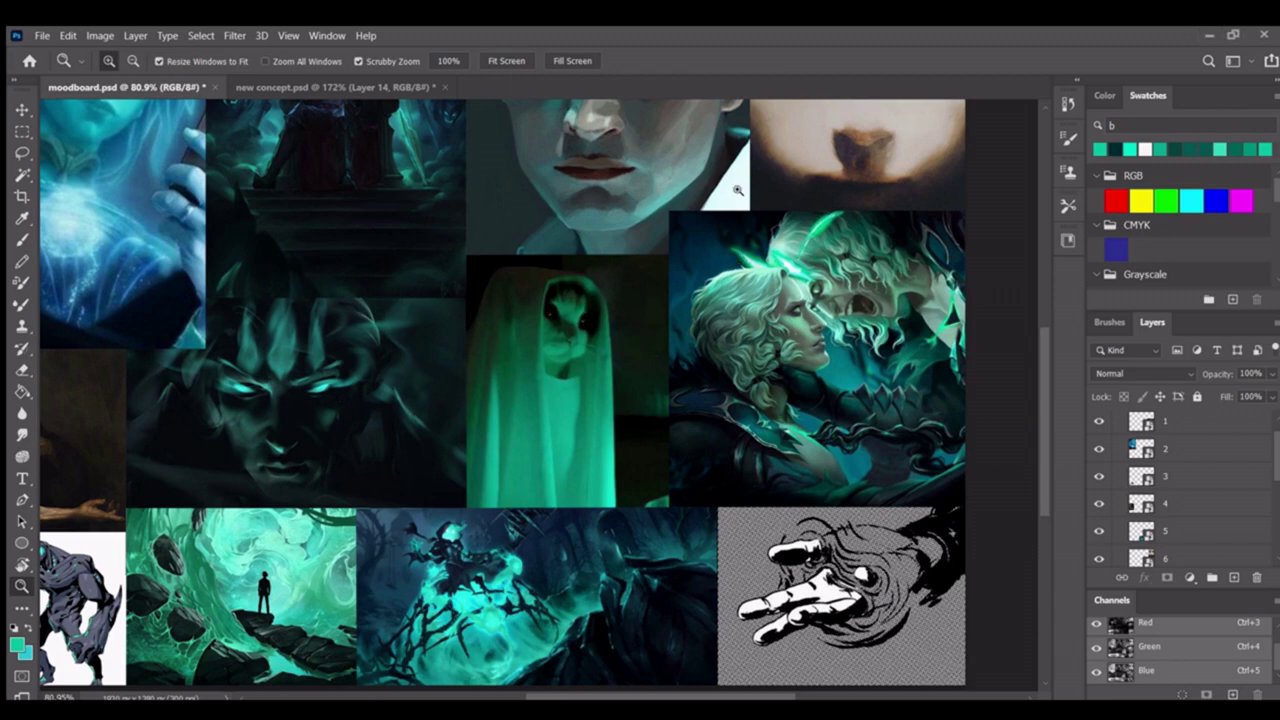
Cut the glowing hand out of the moodboard's screenshot, place it above the reaching hand in new concept.psd, and erase the leftover background scraps
left_click_drag(747, 183, 655, 374)
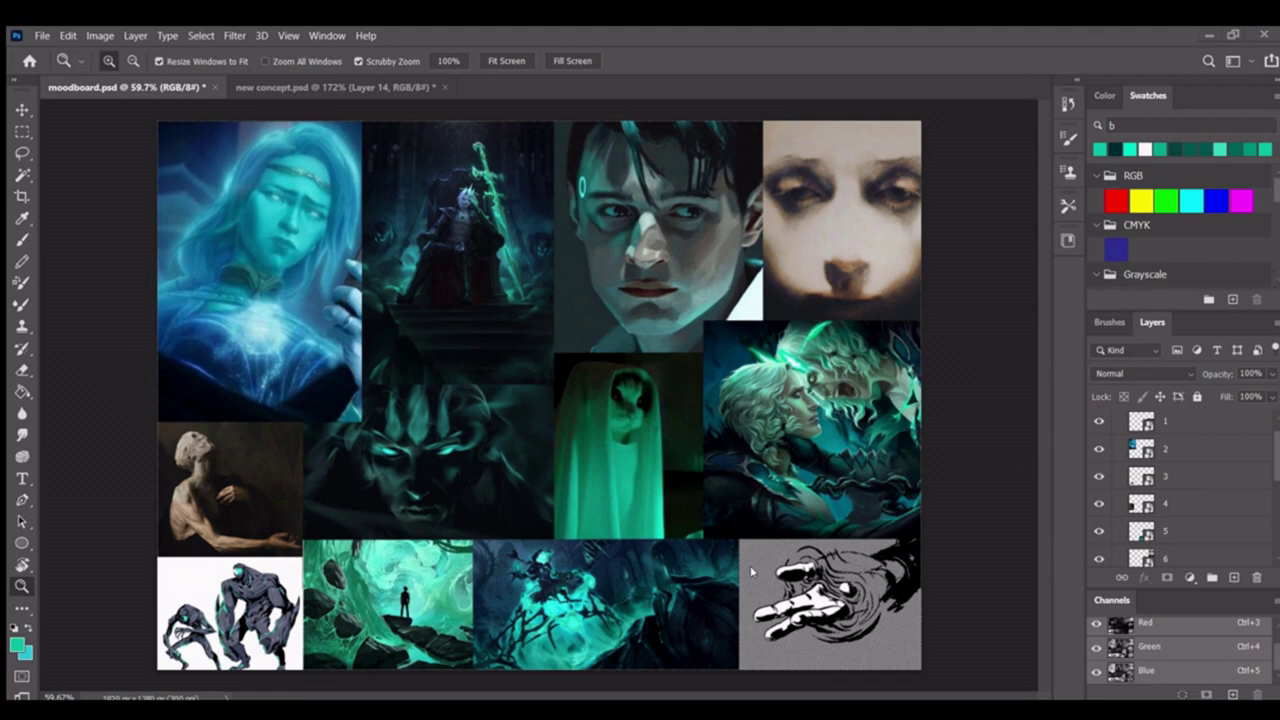
left_click(1203, 428)
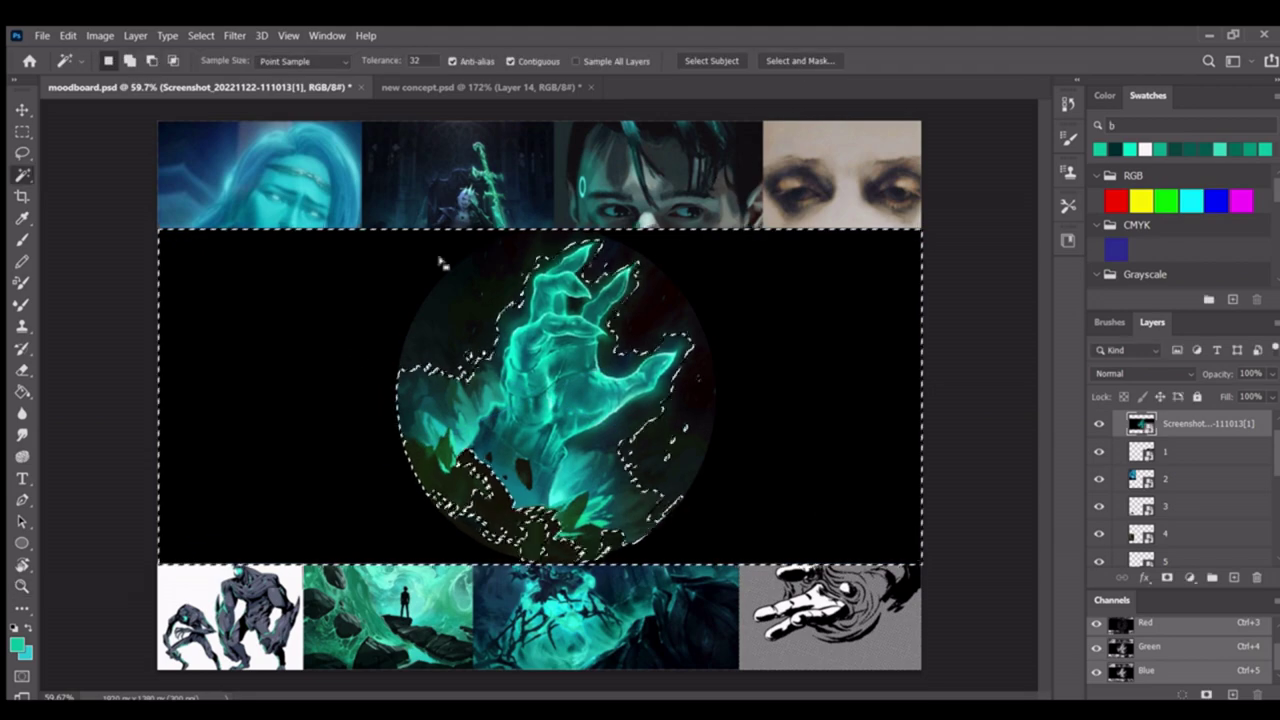
key("e")
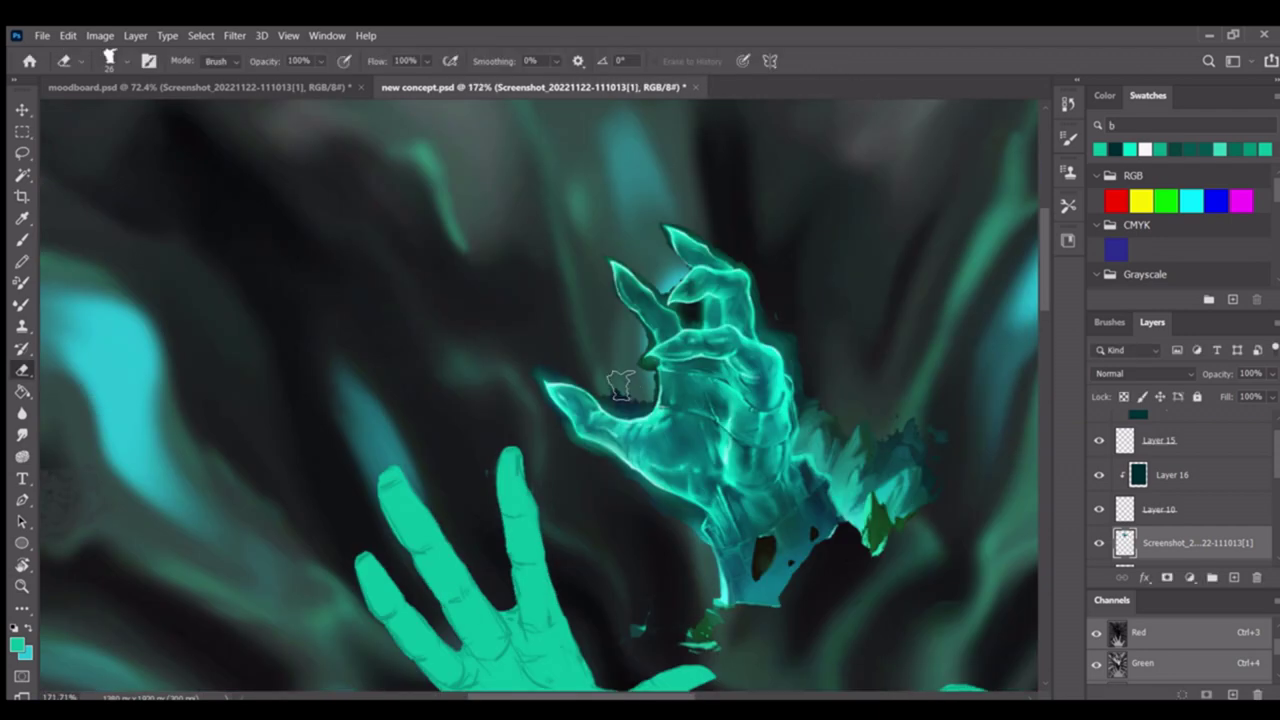
left_click_drag(905, 435, 877, 540)
Block in dark teal over the palm, index, middle and ring fingers on the clipped Layer 17, leaving a bright green rim
key("b")
scroll(600, 300, "up", 3)
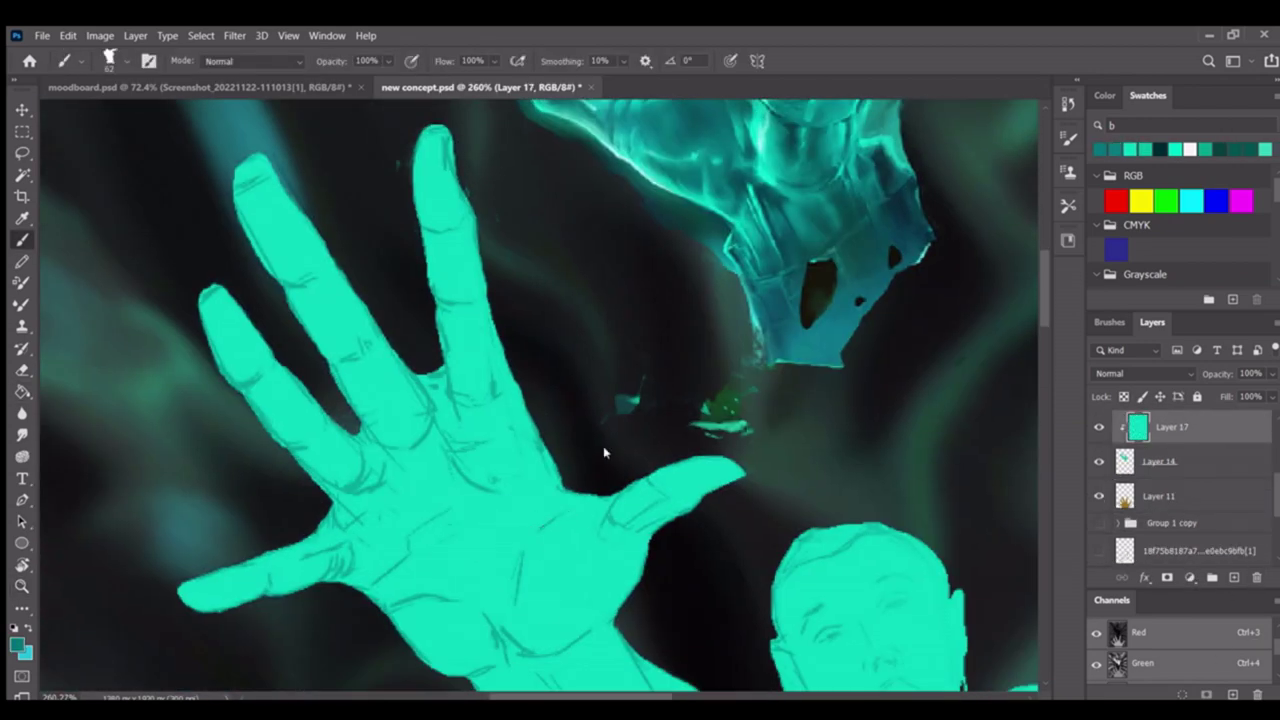
mouse_move(603, 453)
left_mouse_down()
mouse_move(545, 560)
mouse_move(470, 410)
left_mouse_up()
left_click_drag(500, 450, 550, 460)
left_click_drag(460, 450, 580, 590)
left_click_drag(480, 420, 550, 600)
mouse_move(365, 360)
left_mouse_down()
mouse_move(533, 622)
mouse_move(580, 360)
left_mouse_up()
scroll(560, 500, "down", 5)
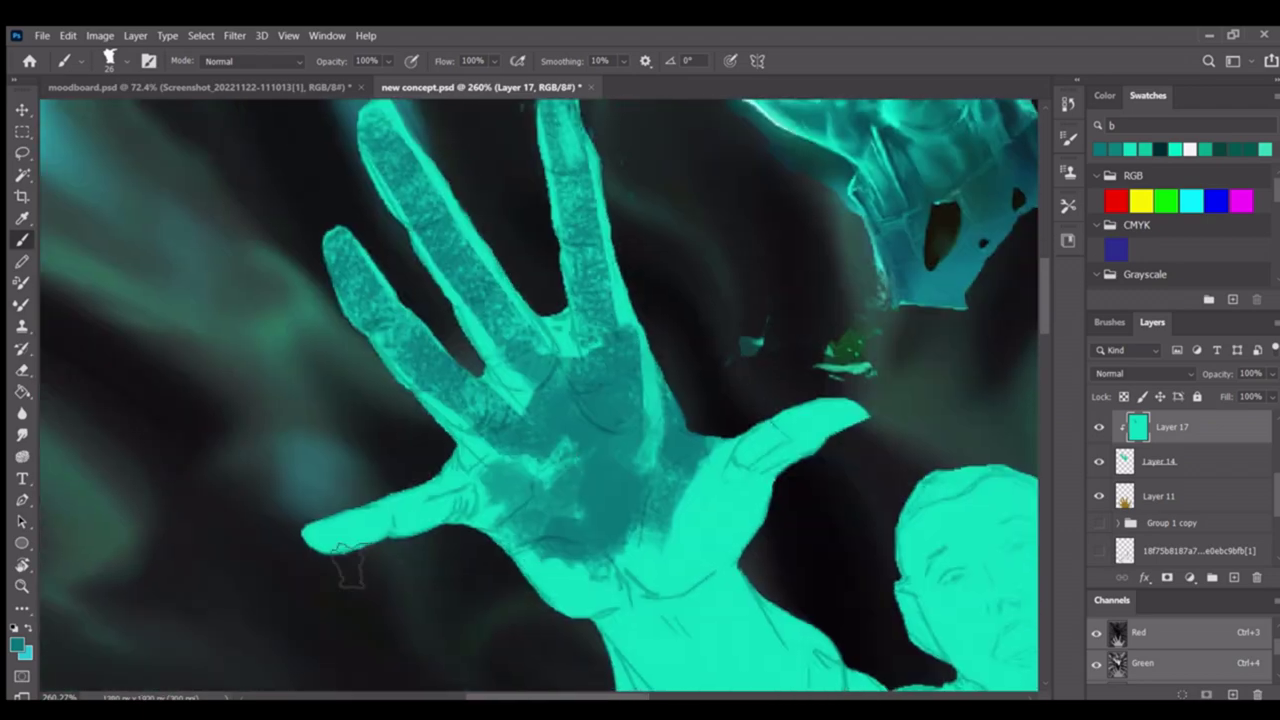
Extend the dark teal over the little finger, the thumb's base and the heel of the palm
left_click_drag(460, 480, 540, 500)
left_click_drag(490, 420, 600, 340)
scroll(560, 400, "down", 2)
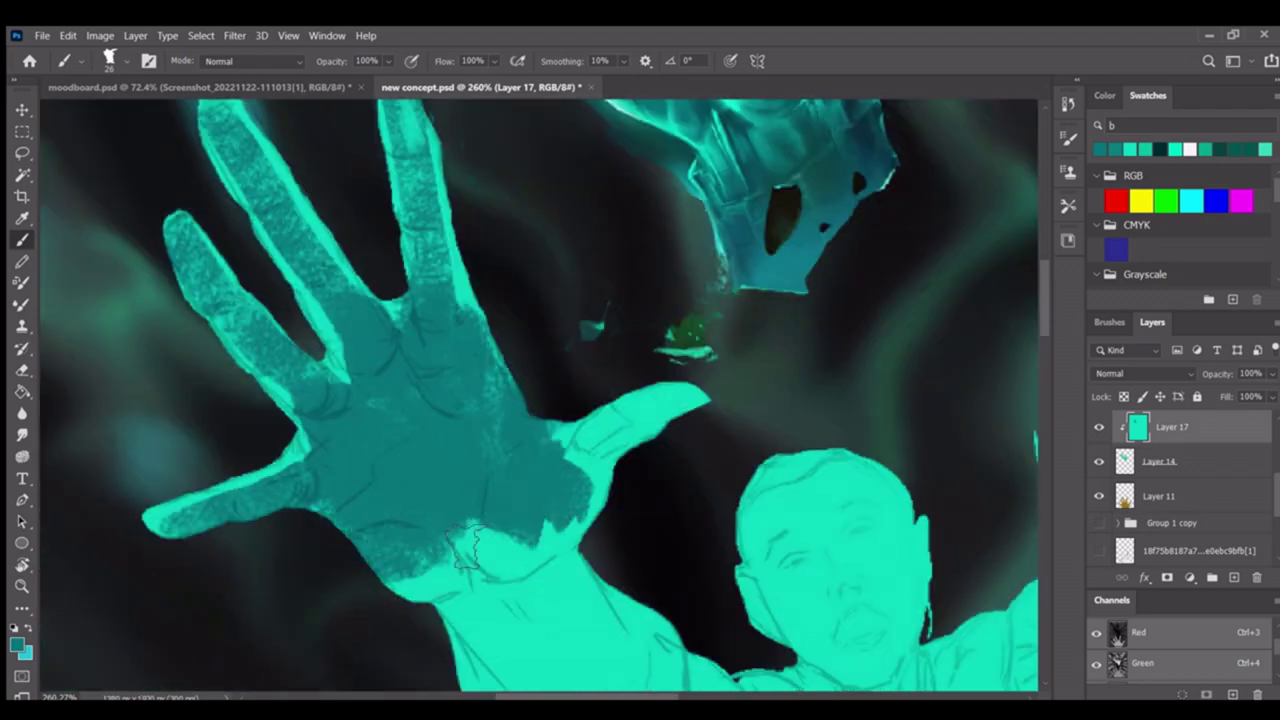
scroll(600, 300, "down", 3)
scroll(676, 200, "up", 3)
Sample the reference hand's bright green and, with a smaller brush, paint lighter edges around the thumb's base and the heel of the palm
left_click(676, 200, "alt")
scroll(676, 200, "up", 2)
key("bracketleft")
key("bracketleft")
left_click_drag(500, 600, 580, 515)
scroll(560, 500, "up", 2)
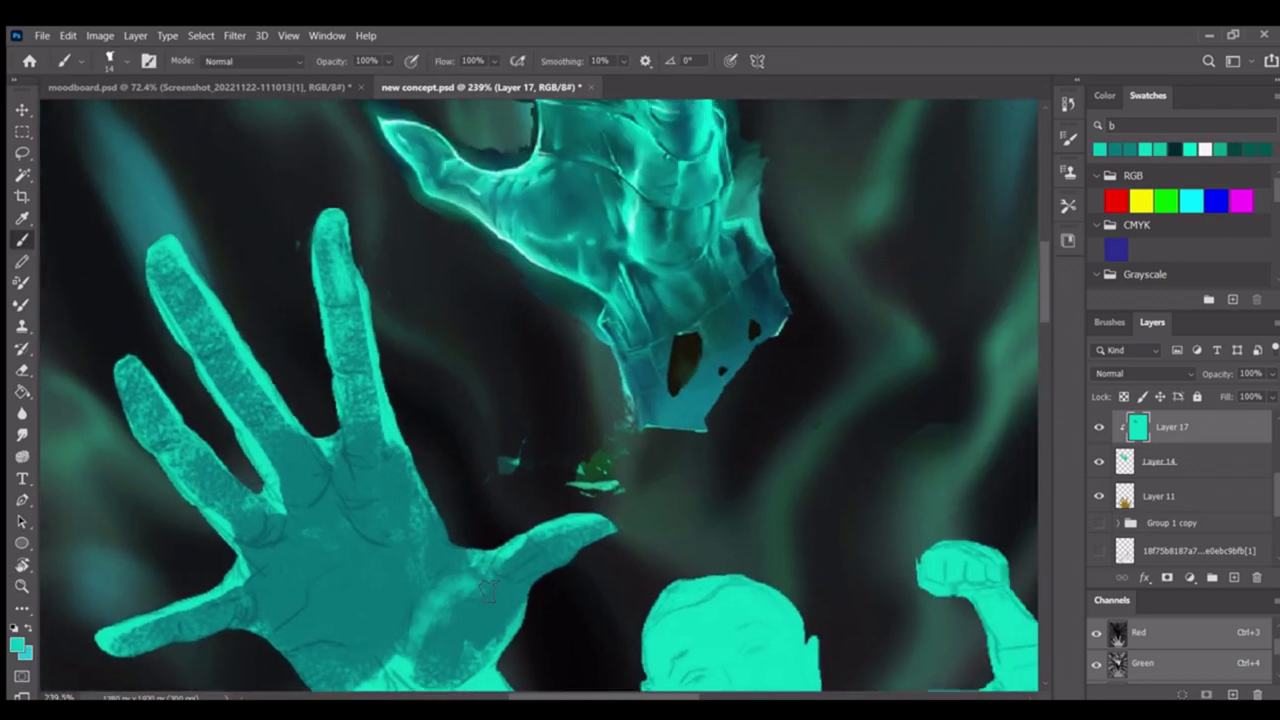
scroll(560, 450, "down", 2)
left_click_drag(590, 470, 525, 550)
scroll(440, 645, "up", 1)
mouse_move(440, 645)
left_mouse_down()
mouse_move(466, 615)
mouse_move(407, 597)
mouse_move(460, 580)
left_mouse_up()
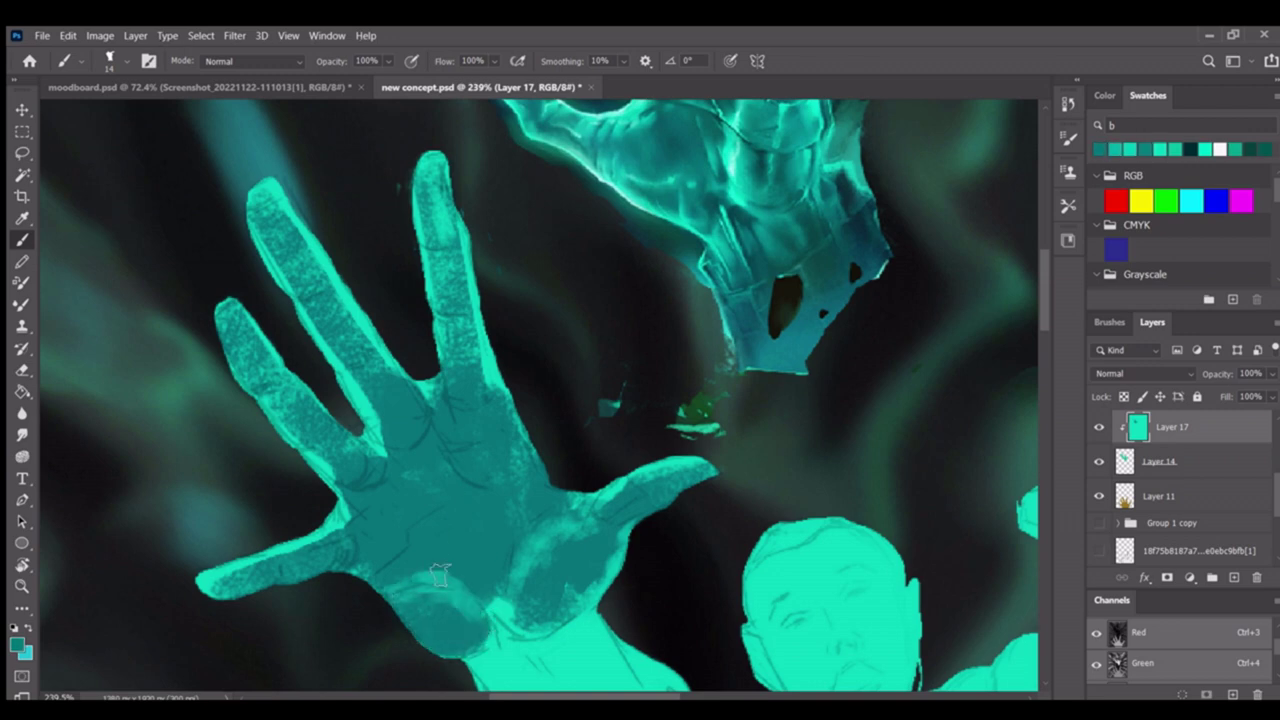
Smooth the middle finger's rough texture with an even dark teal and start a bluer shadow on its upper joint
scroll(470, 540, "up", 2)
scroll(500, 498, "down", 1)
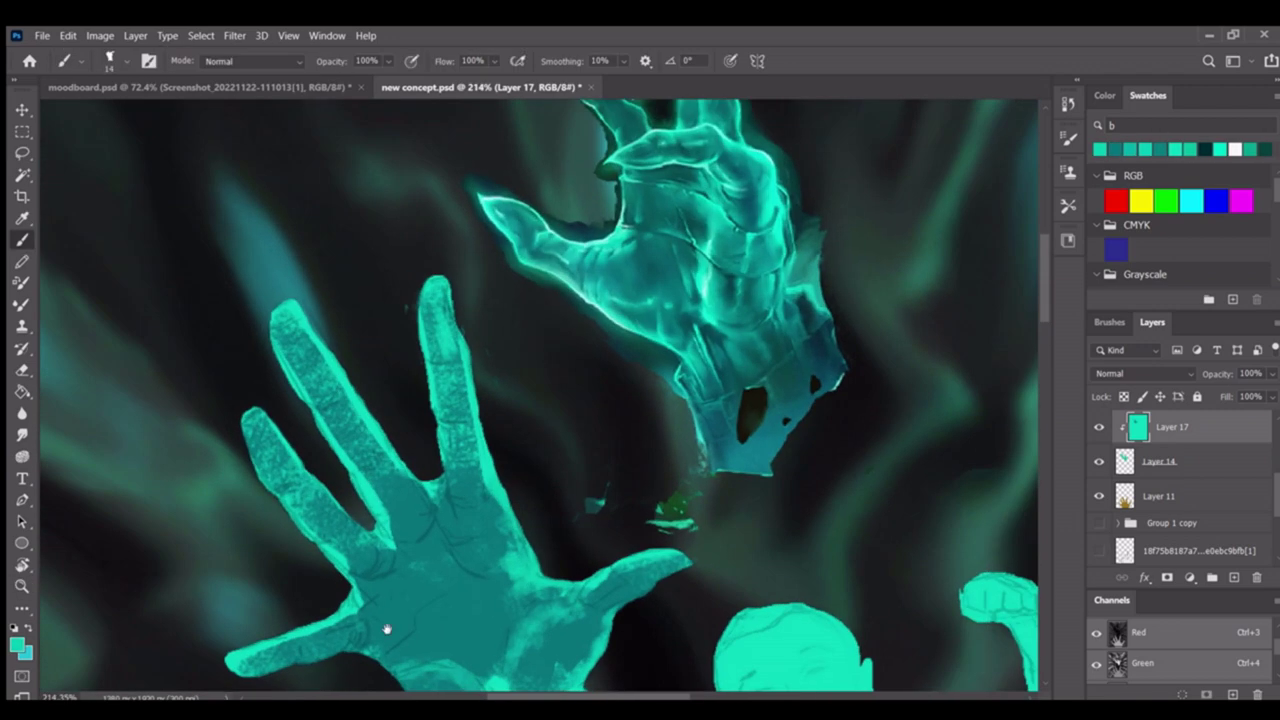
scroll(400, 620, "down", 2)
scroll(429, 600, "up", 2)
left_click_drag(423, 440, 385, 465)
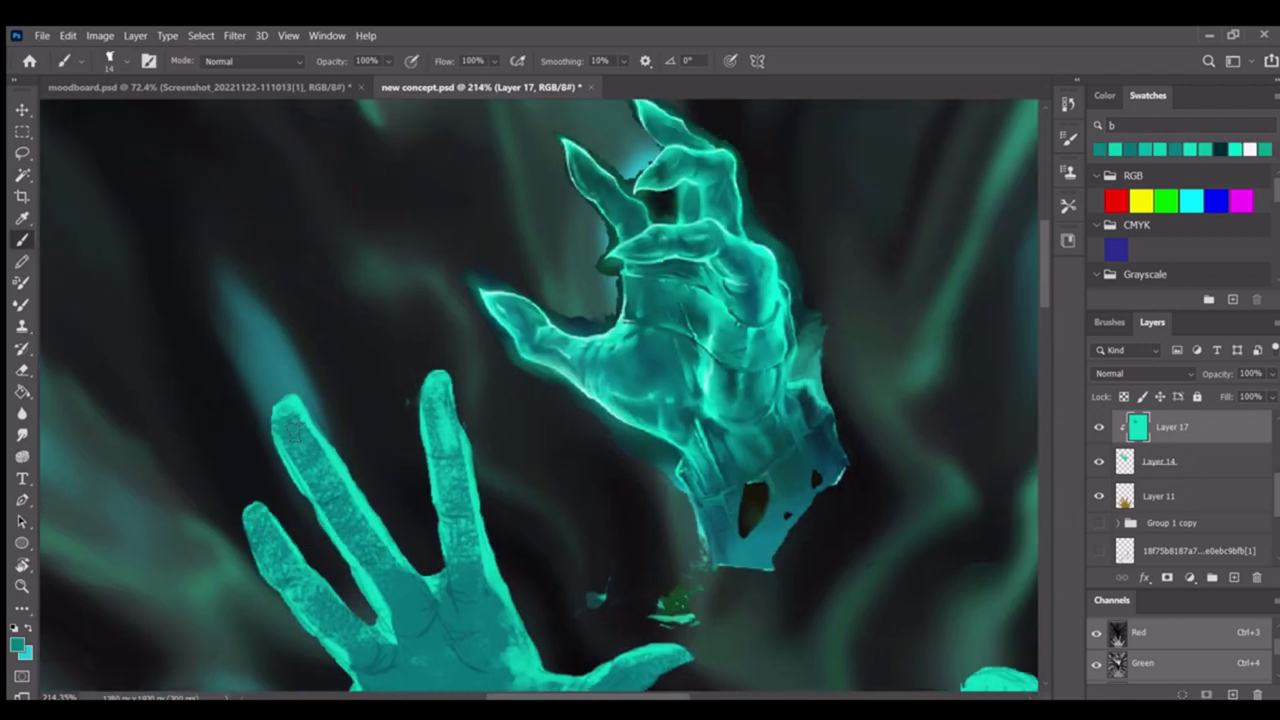
scroll(345, 530, "up", 3)
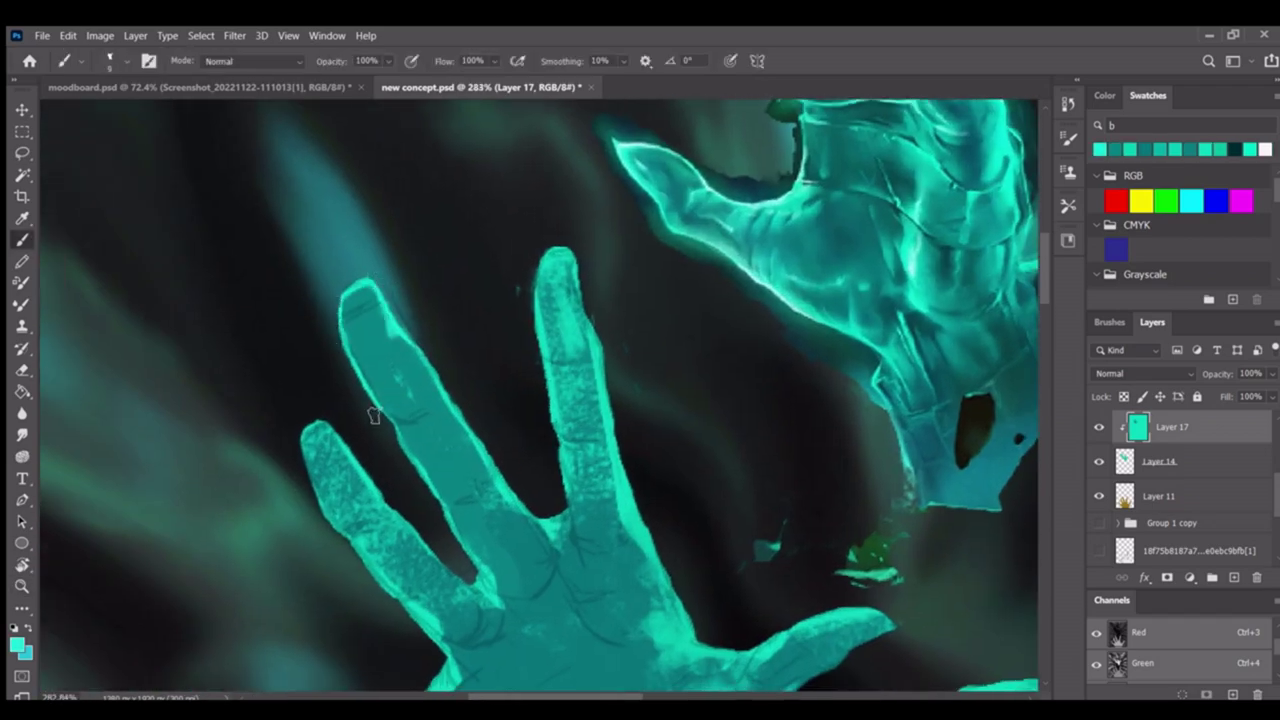
scroll(456, 548, "down", 3)
scroll(322, 468, "up", 3)
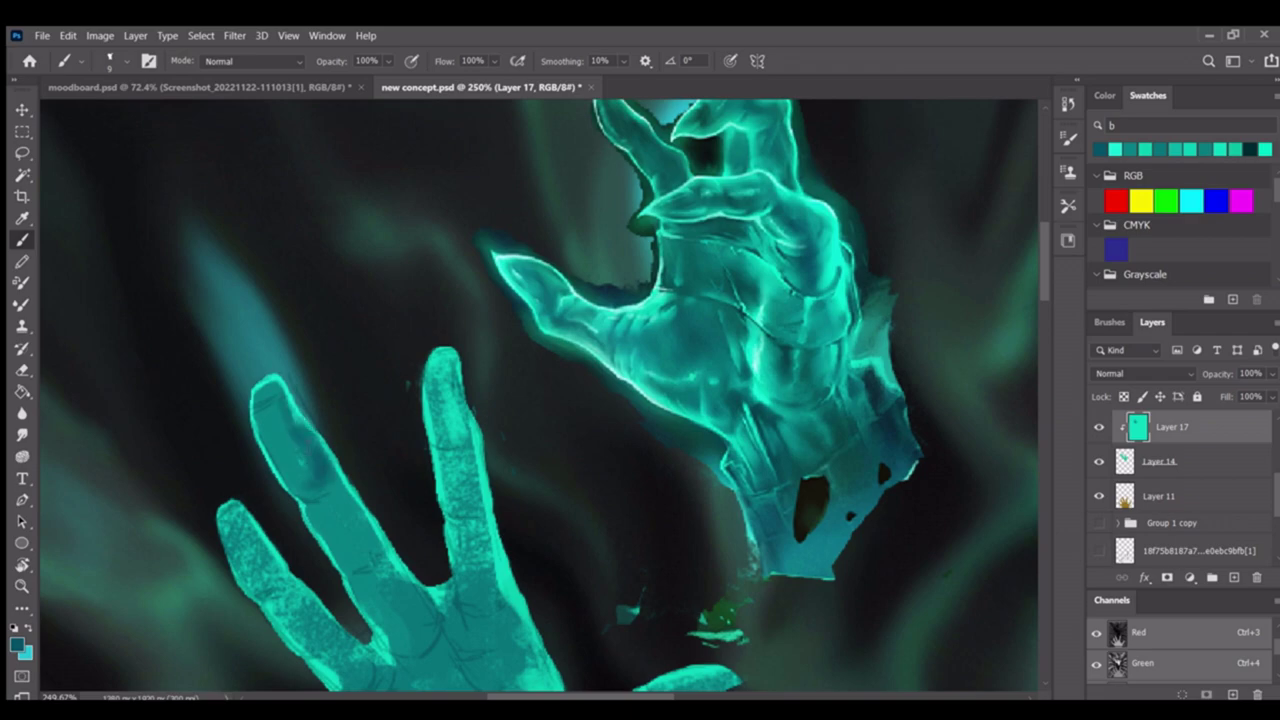
Shade the middle finger's upper two joints with bluish teal shadows and soft lighter accents
left_click_drag(346, 497, 294, 461)
left_click(254, 478, "alt")
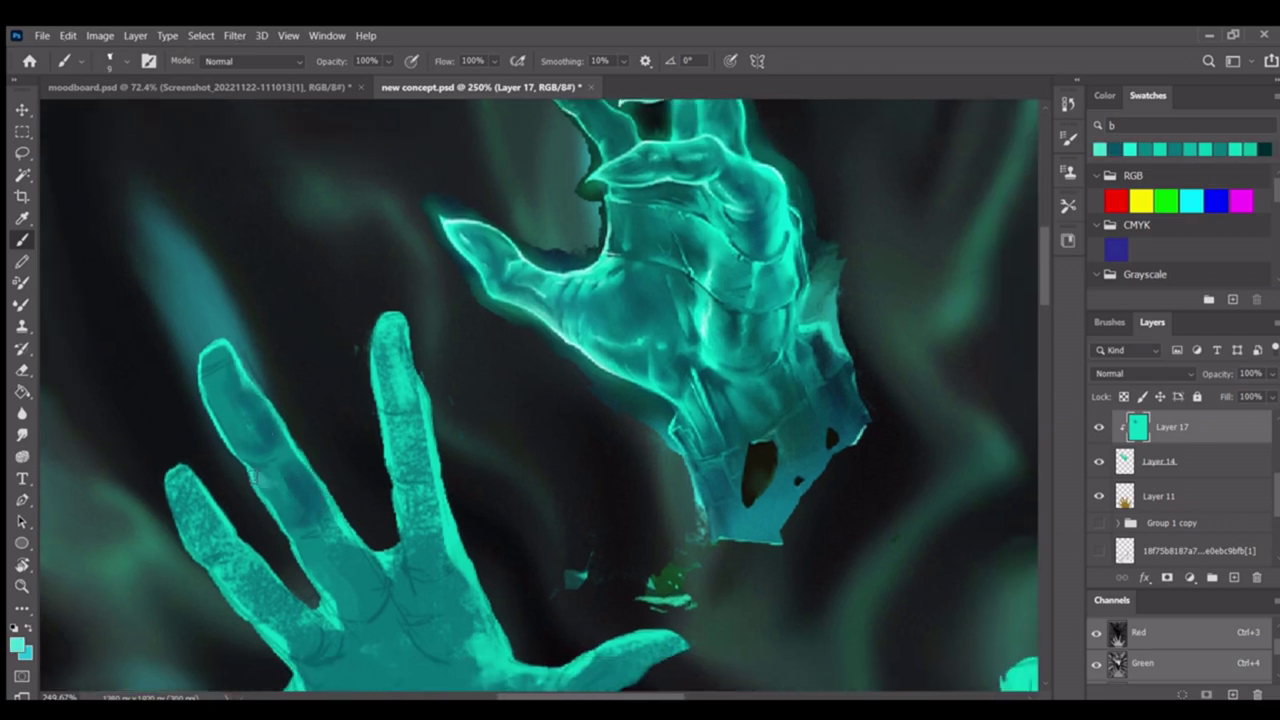
scroll(232, 430, "down", 3)
scroll(300, 420, "up", 3)
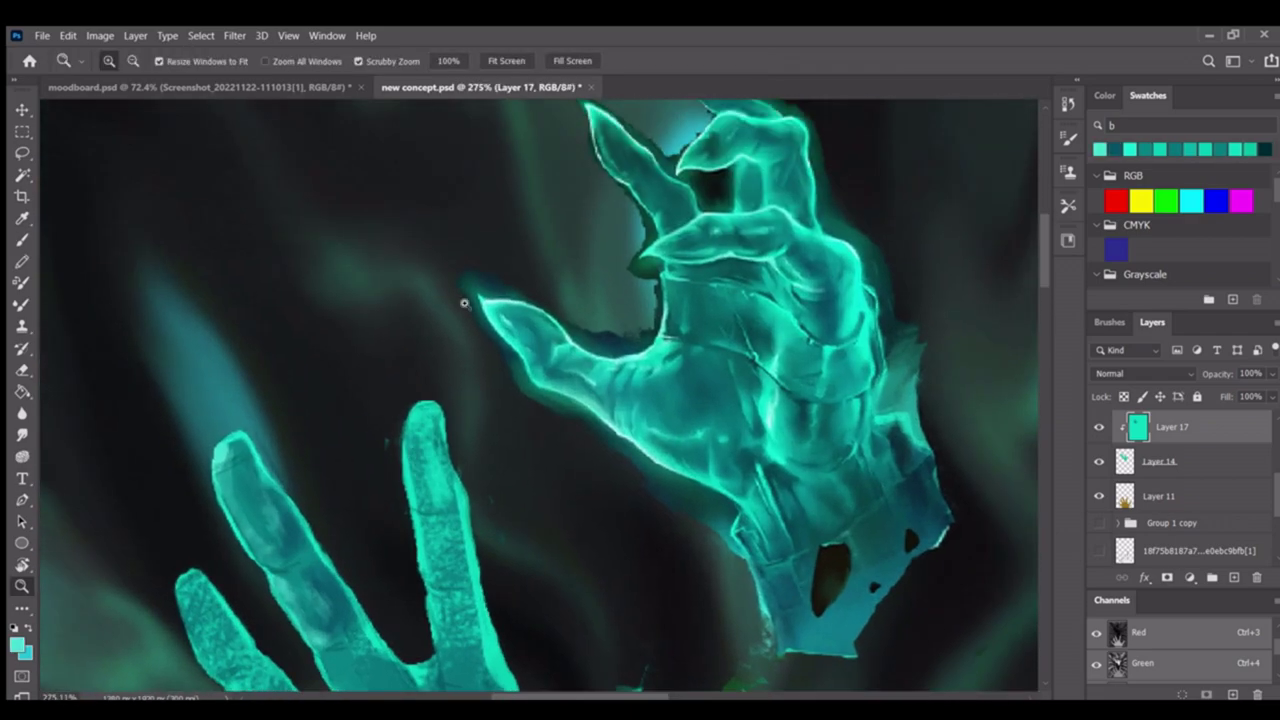
scroll(465, 410, "up", 1)
Sample a darker teal and deepen the shadow at the base of the middle finger
left_click(465, 410, "alt")
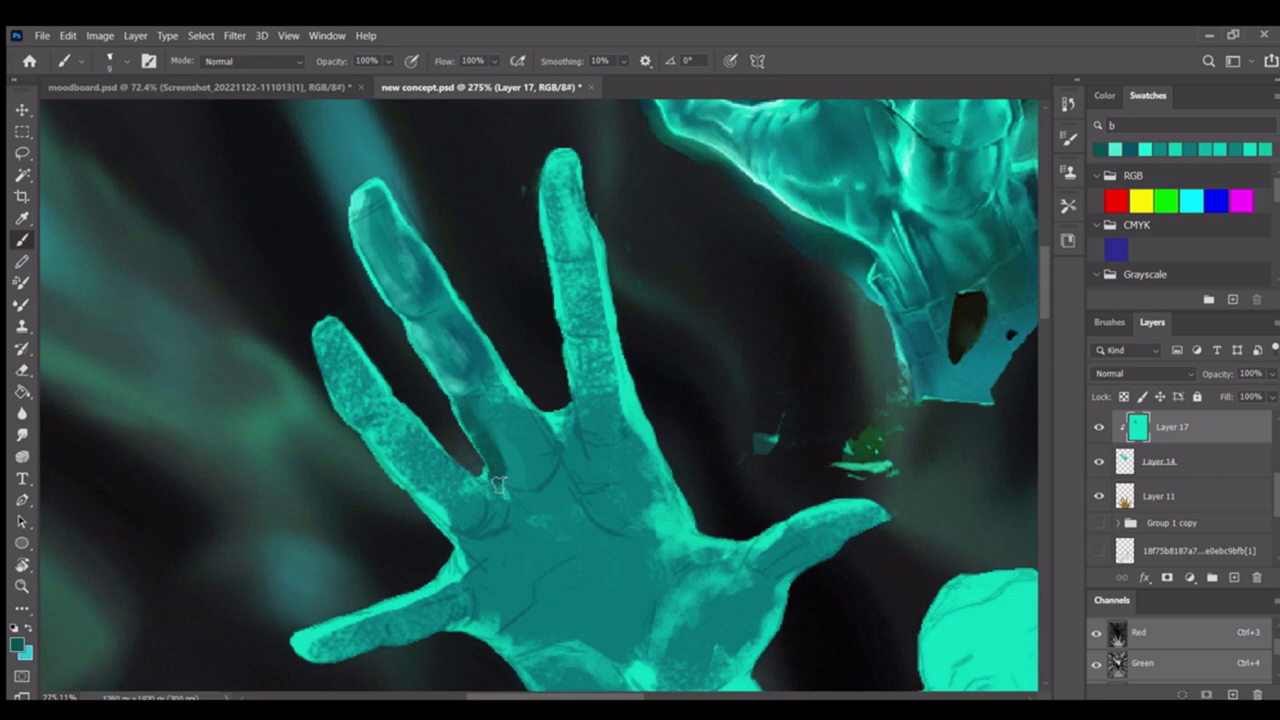
mouse_move(498, 484)
left_mouse_down()
mouse_move(475, 409)
mouse_move(534, 392)
mouse_move(586, 442)
mouse_move(519, 437)
mouse_move(556, 452)
left_mouse_up()
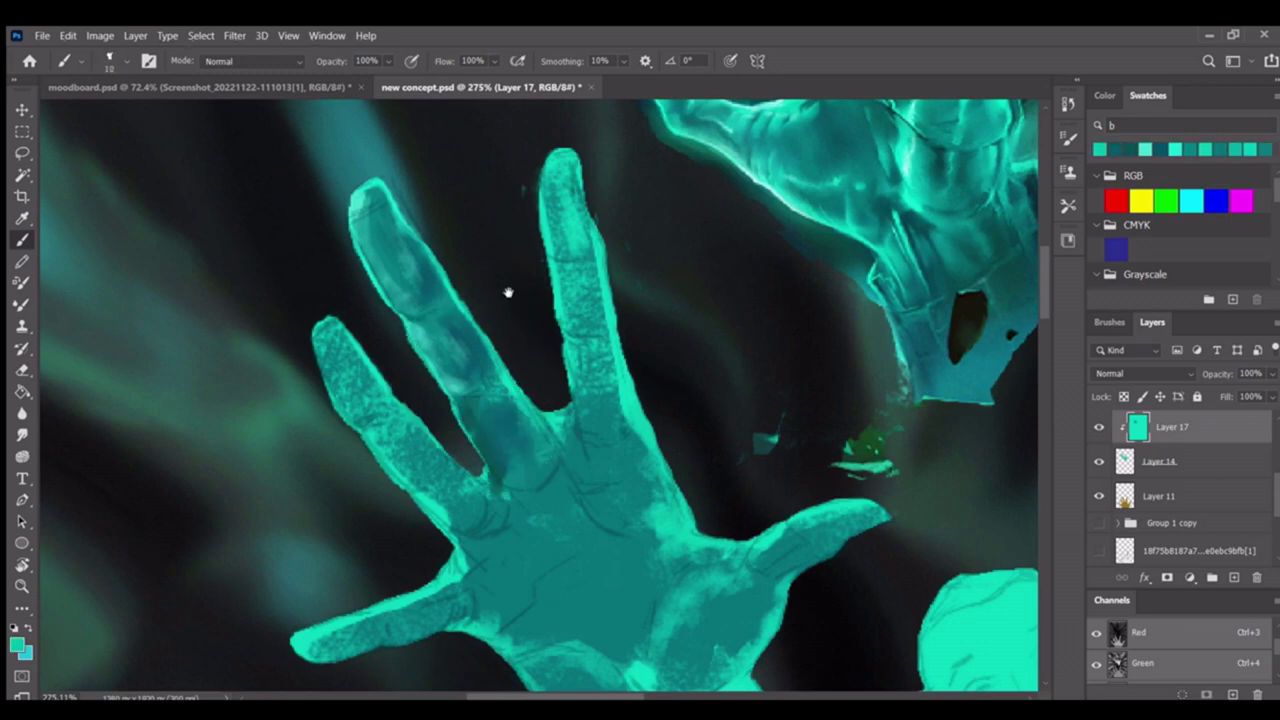
left_click_drag(545, 314, 515, 389)
left_click(331, 274, "alt")
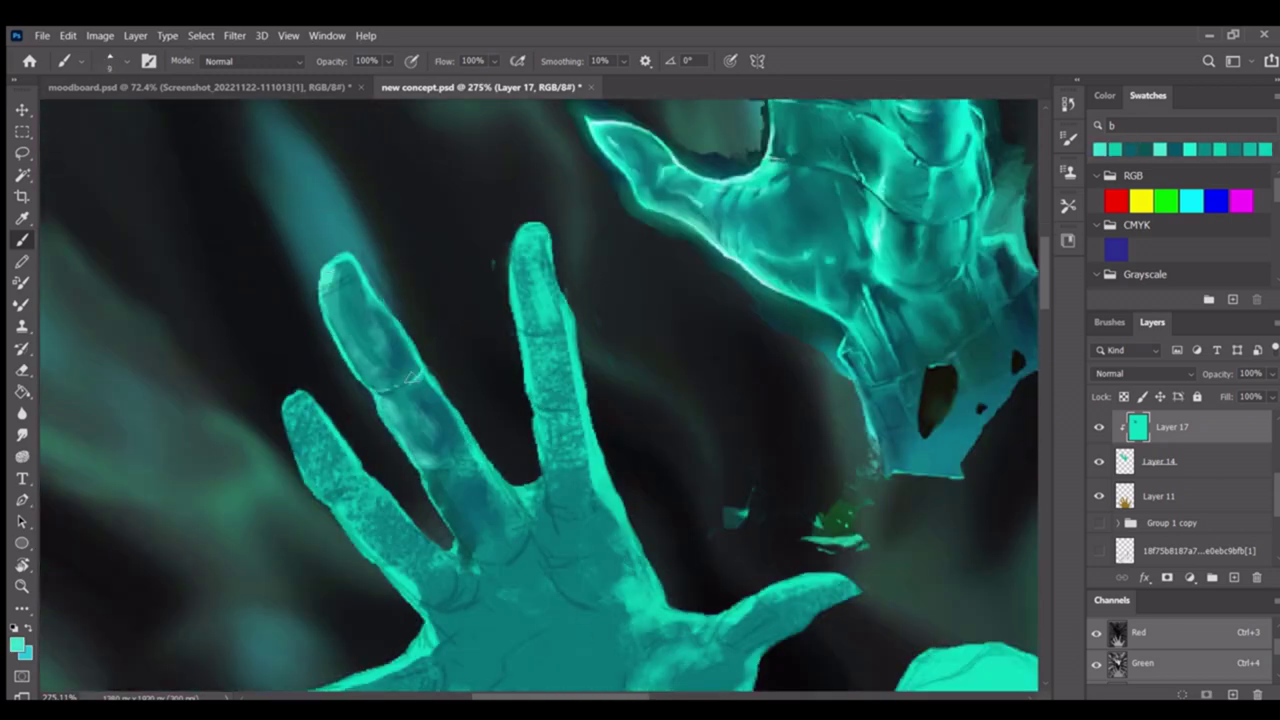
Paint thin light teal highlights along the middle finger's creases and edges, using the glowing hand as reference
scroll(414, 371, "up", 3)
scroll(473, 517, "down", 4)
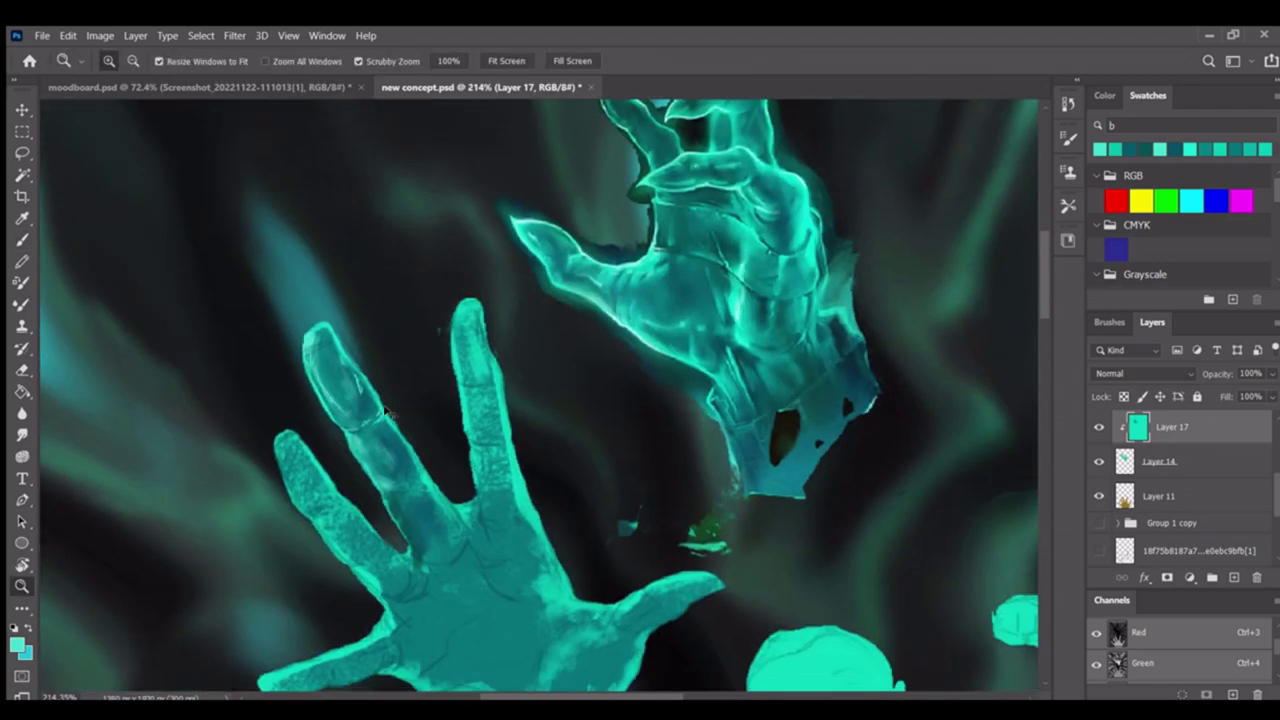
scroll(357, 409, "up", 5)
scroll(378, 473, "down", 2)
scroll(378, 473, "up", 2)
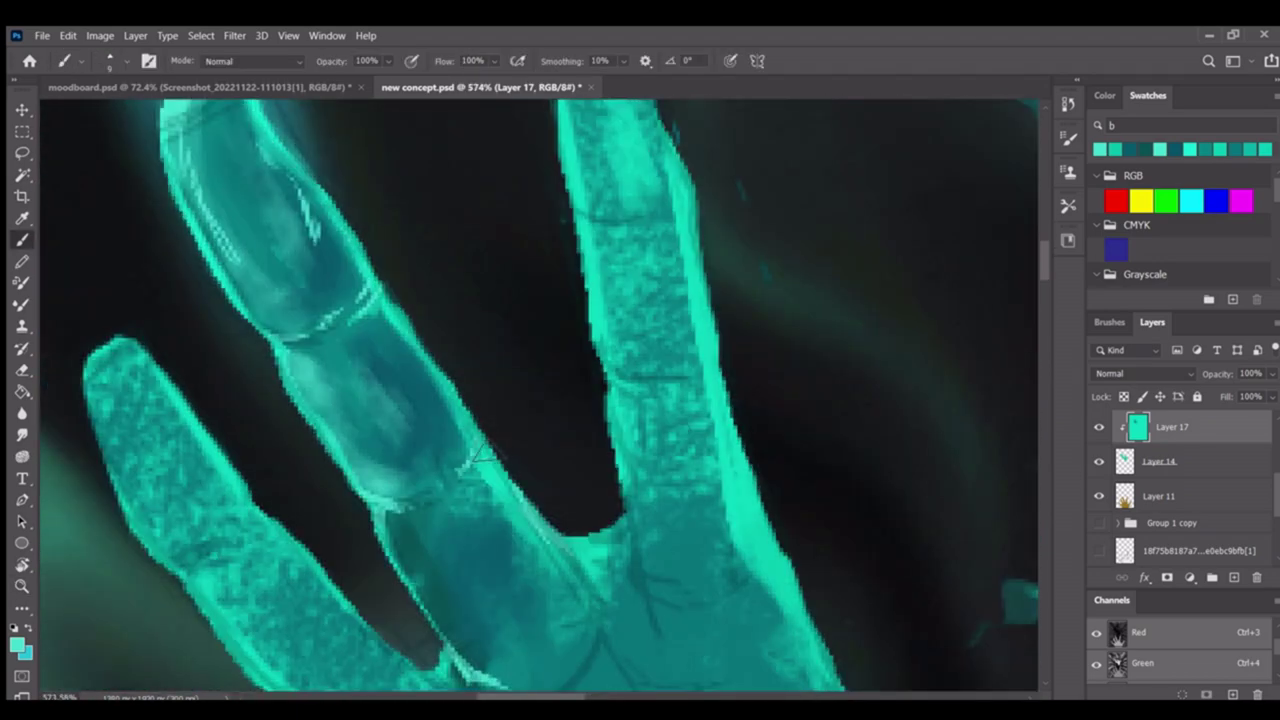
key("z")
scroll(440, 368, "down", 6)
scroll(440, 368, "down", 1)
scroll(440, 380, "up", 6)
key("b")
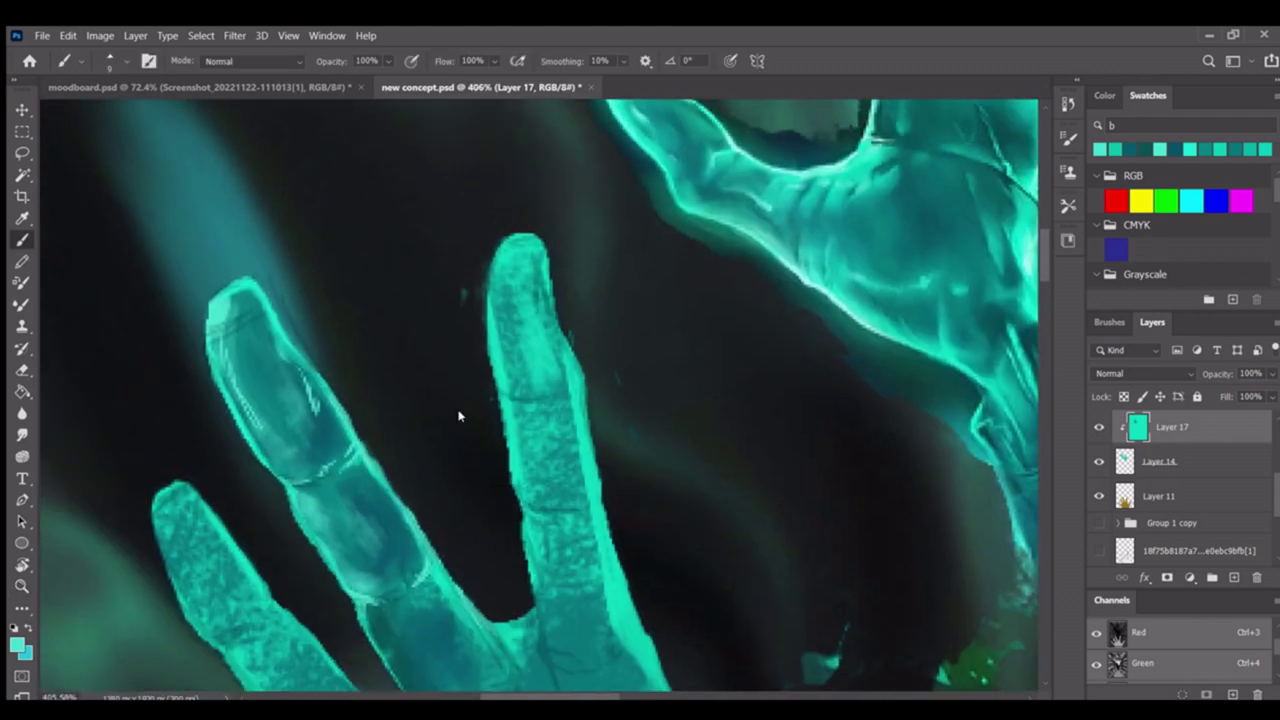
Smooth the index finger's upper part with dark teal and put the glowing hand's layer above Layer 17
left_click_drag(286, 409, 319, 492)
mouse_move(515, 300)
left_mouse_down()
mouse_move(528, 413)
mouse_move(548, 408)
mouse_move(520, 270)
left_mouse_up()
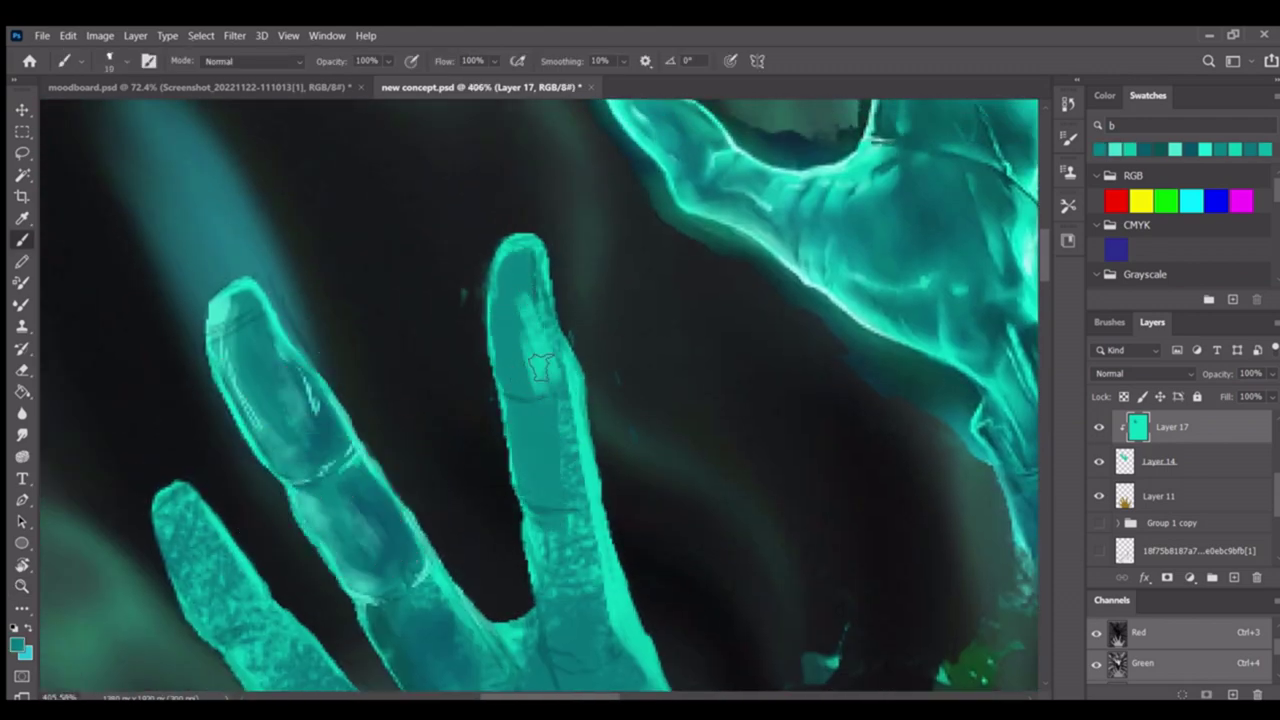
key("ctrl+v")
scroll(577, 450, "down", 2)
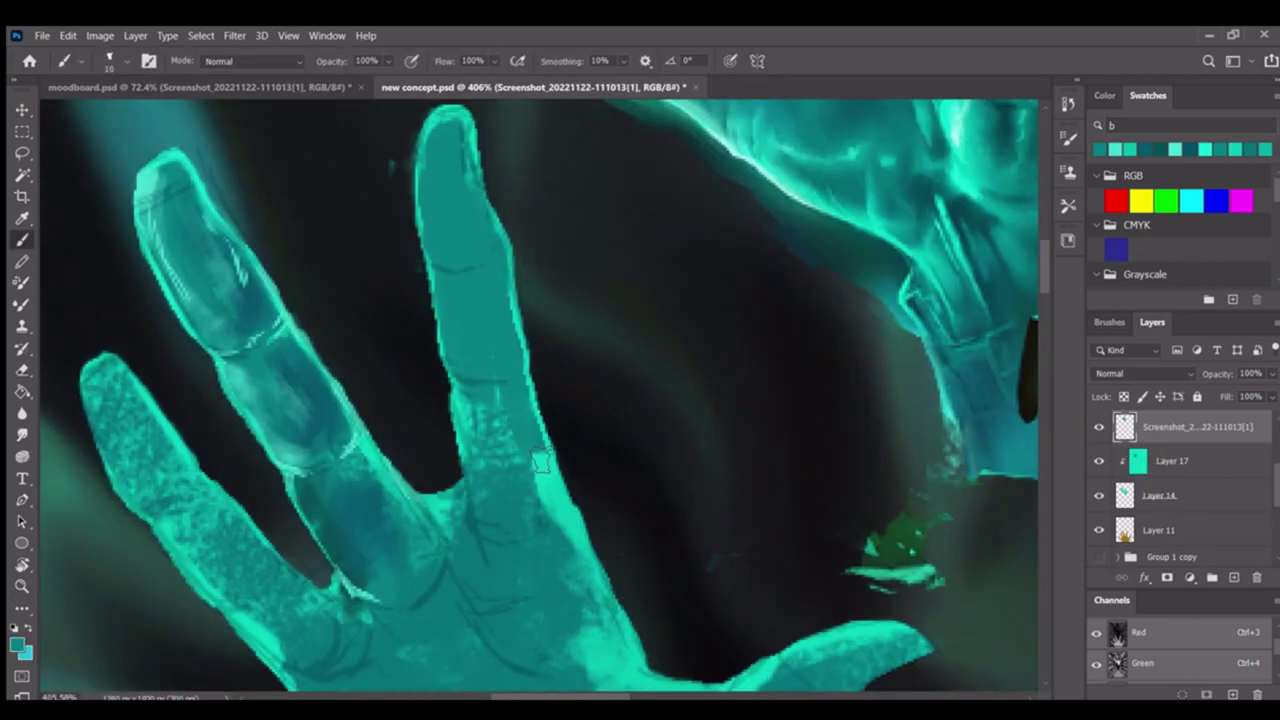
scroll(506, 466, "up", 2)
scroll(475, 412, "down", 2)
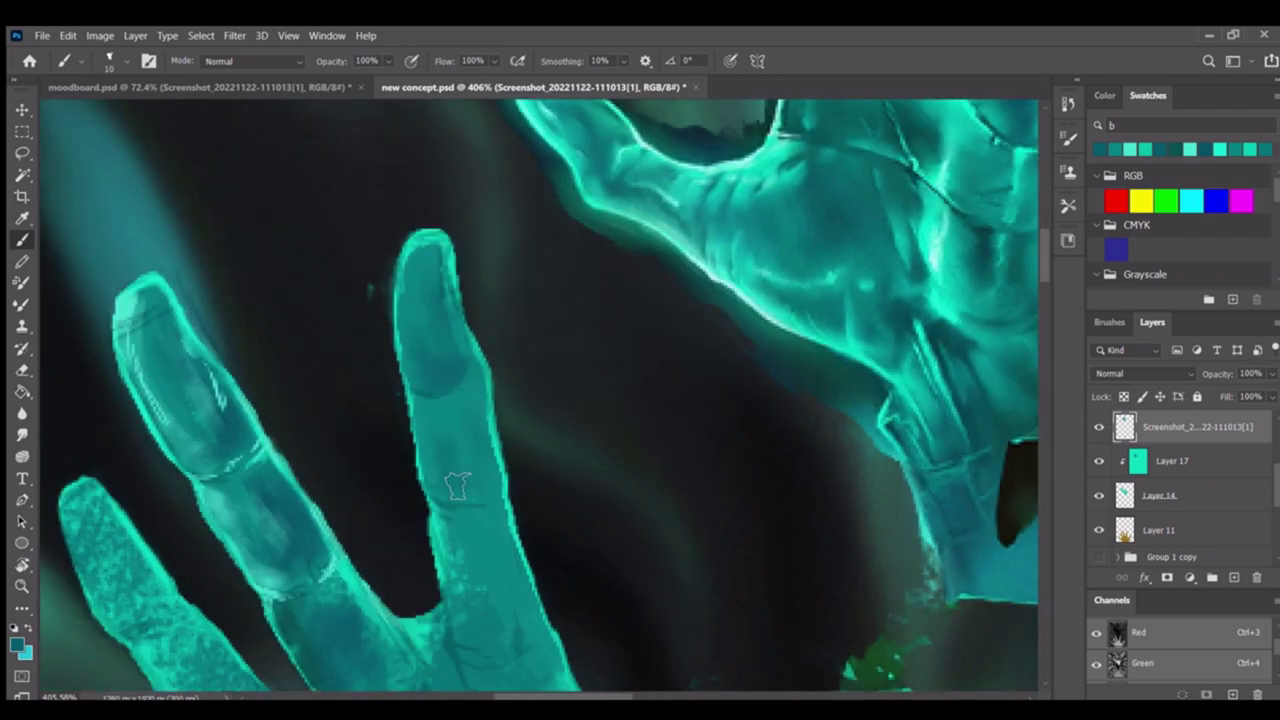
scroll(470, 460, "up", 2)
scroll(482, 408, "down", 3)
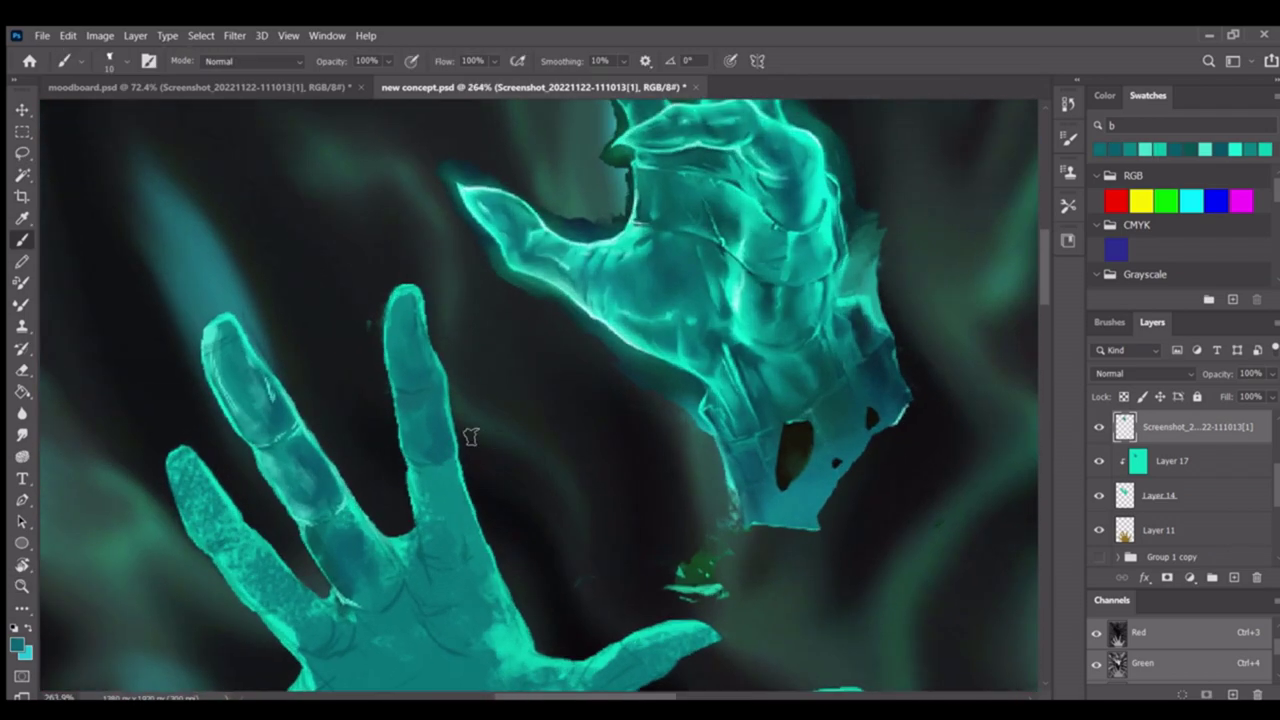
scroll(460, 500, "up", 1)
scroll(438, 510, "up", 2)
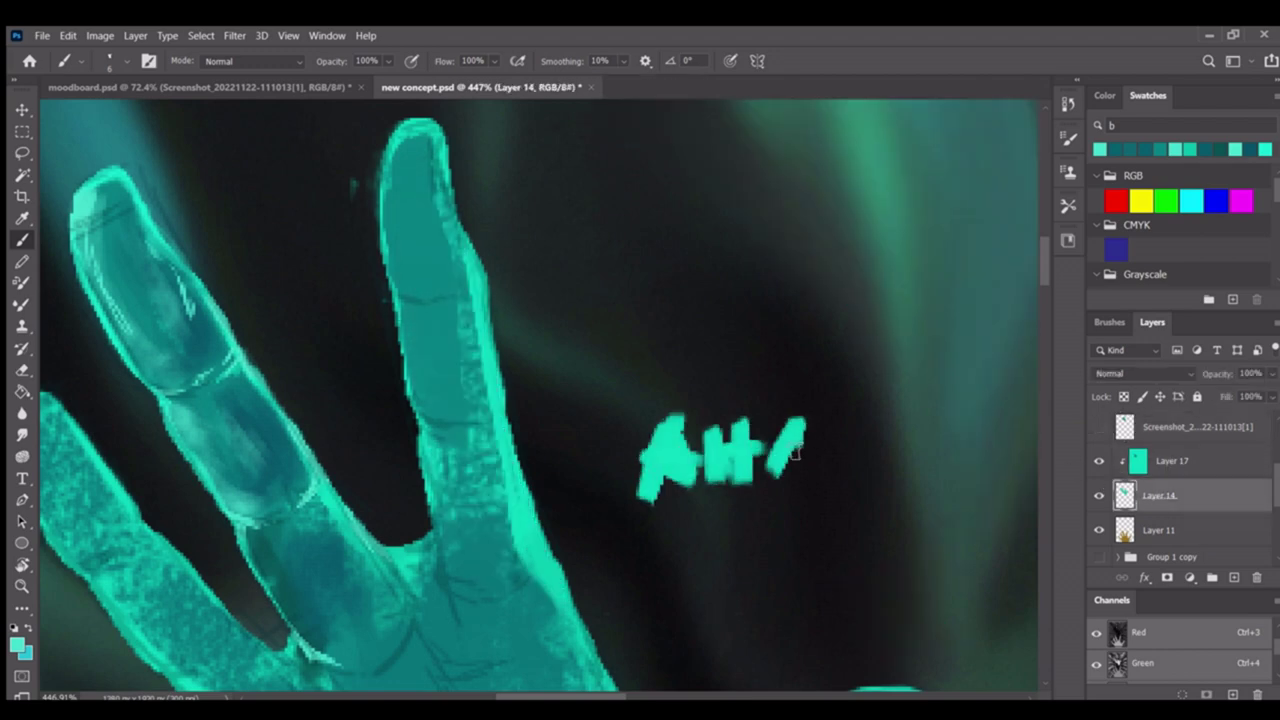
key("e")
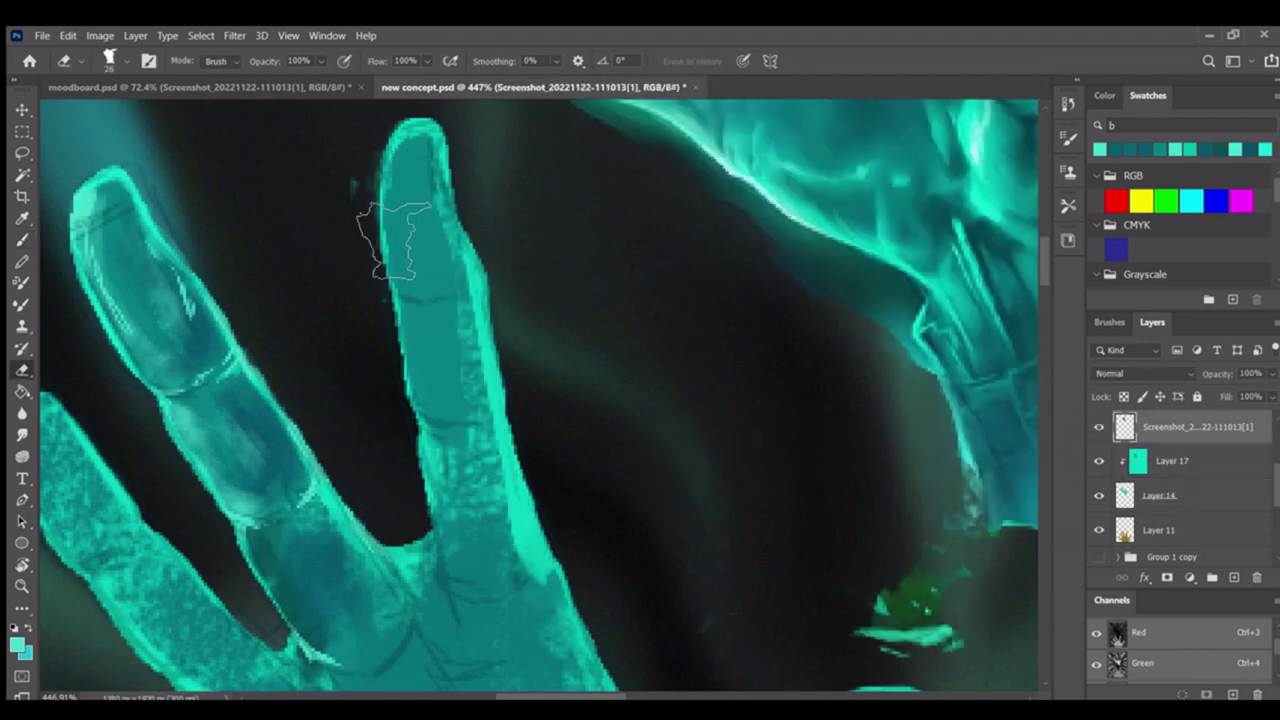
Fill the index finger with smooth sampled dark teal on Layer 17, keeping a thin bright rim along its edges
key("alt+bracketleft")
key("b")
left_click(175, 315, "alt")
left_click(413, 210, "alt")
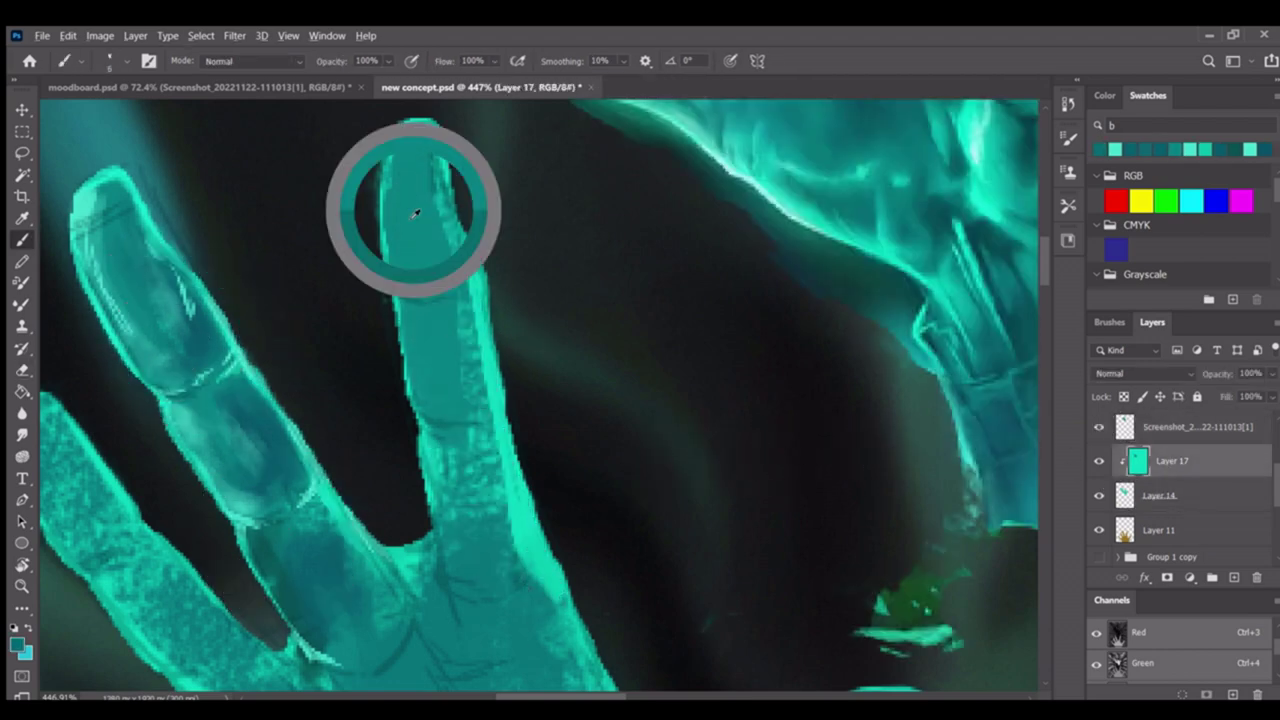
key("z")
scroll(402, 206, "down", 3)
scroll(414, 343, "up", 3)
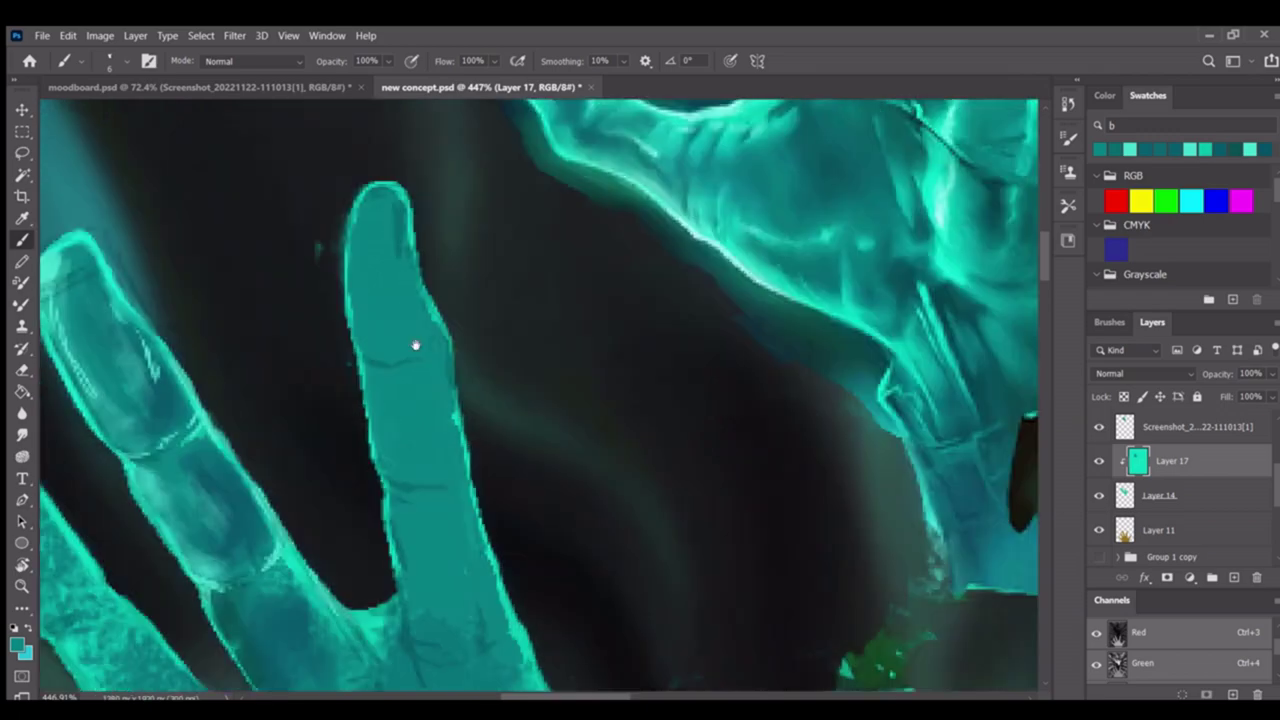
scroll(548, 407, "down", 5)
scroll(457, 390, "up", 5)
key("b")
left_click(214, 400, "alt")
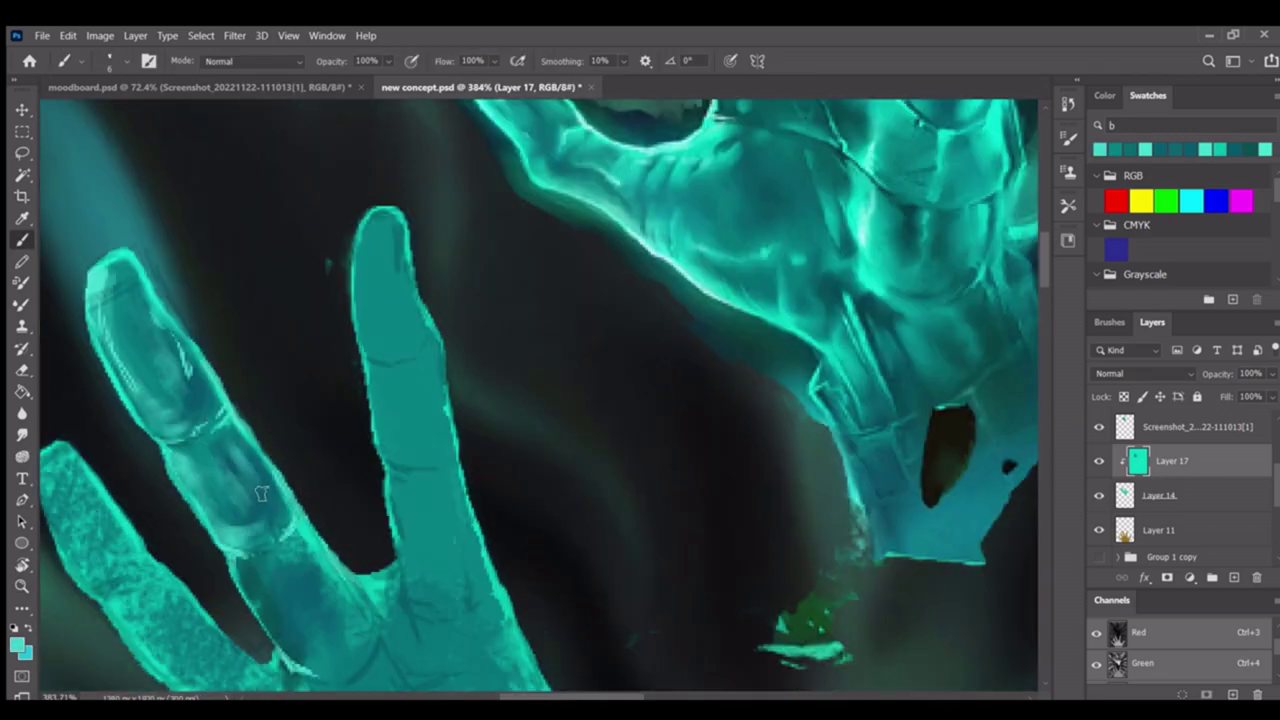
Darken the fleshy base of the thumb with a deeper teal using a larger brush
scroll(250, 455, "down", 2)
scroll(386, 391, "down", 4)
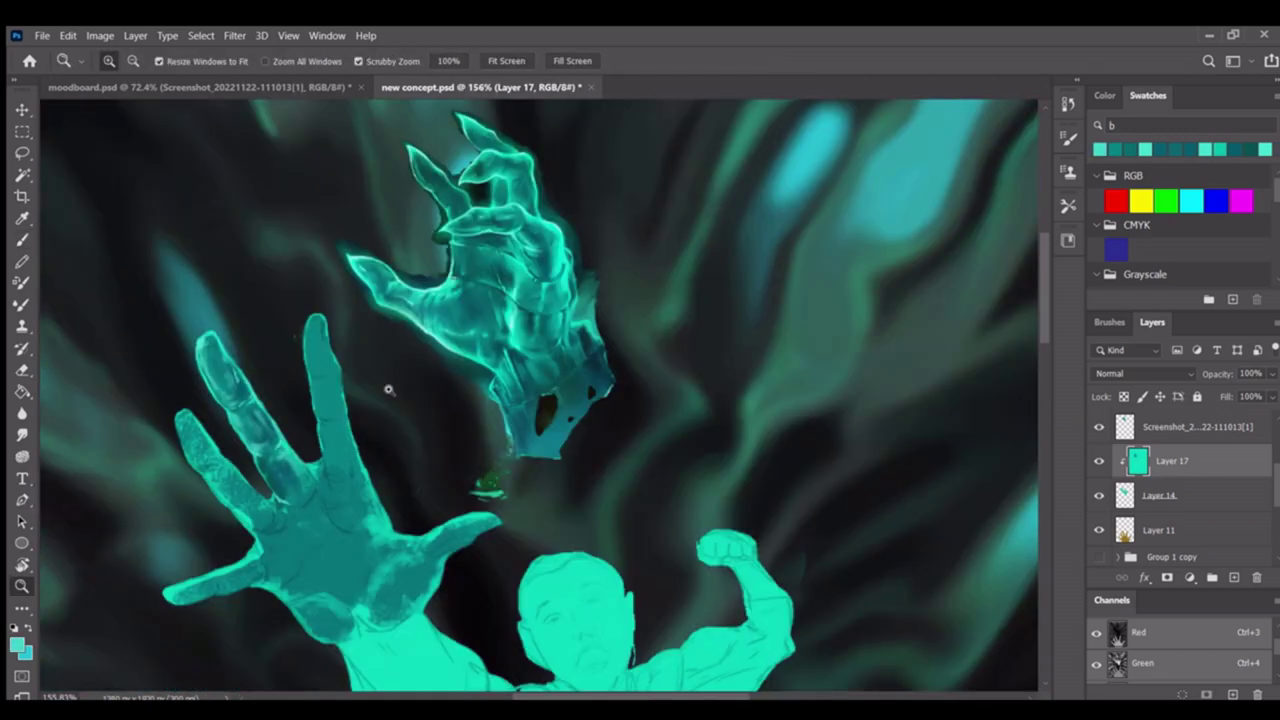
scroll(552, 366, "up", 2)
scroll(580, 429, "down", 2)
scroll(580, 429, "up", 3)
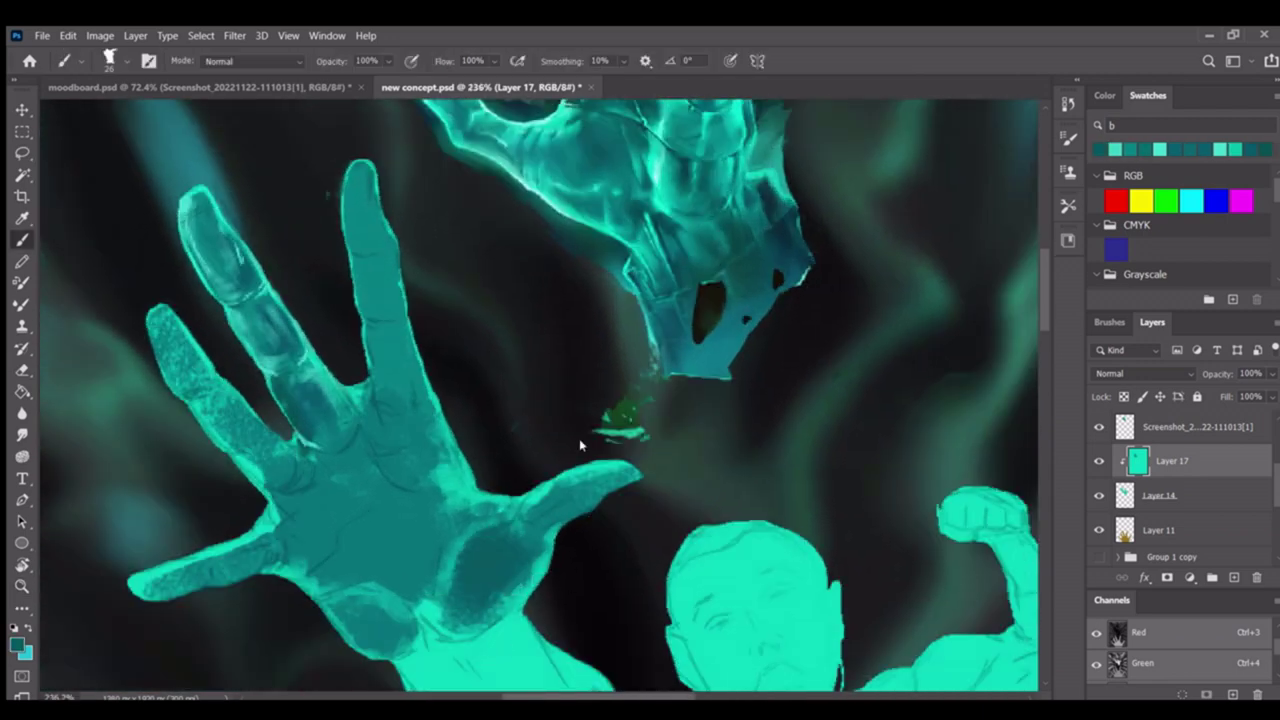
Shade the index finger's upper and middle segments with soft light and dark teal patches on Layer 17
scroll(491, 491, "up", 2)
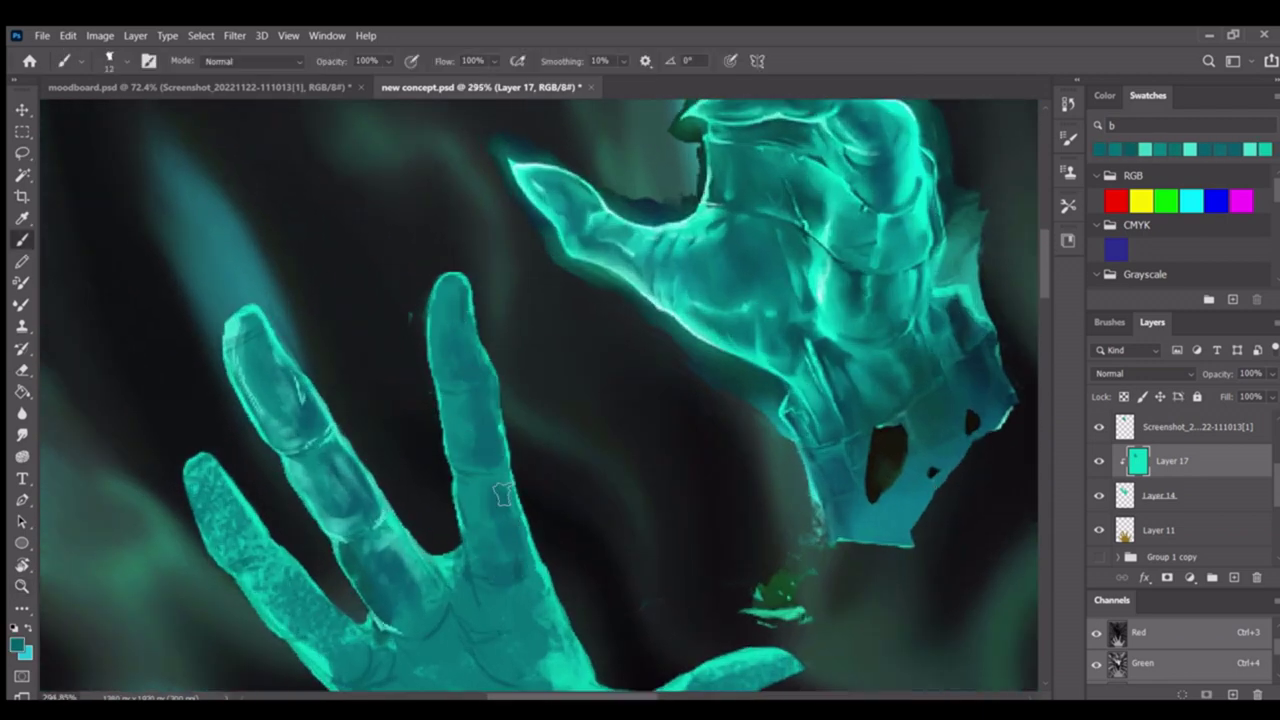
scroll(462, 352, "up", 1)
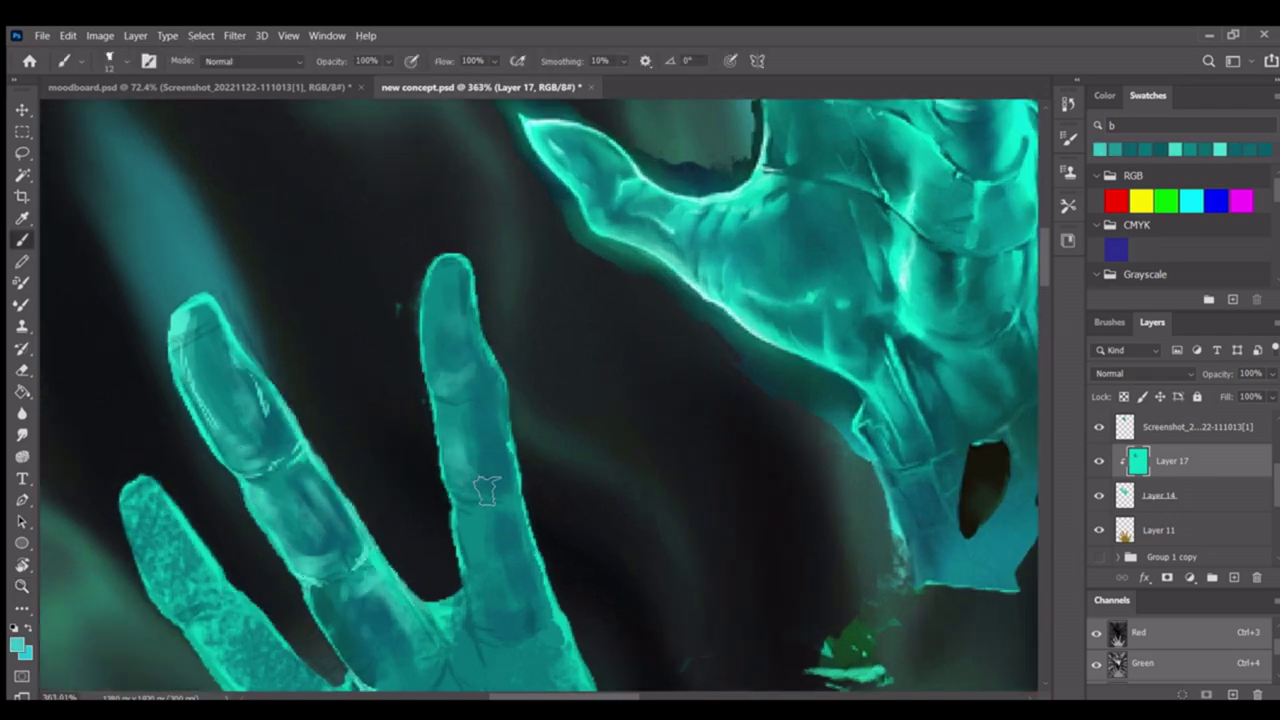
key("z")
scroll(475, 484, "down", 3)
scroll(490, 470, "up", 1)
scroll(566, 451, "down", 4)
scroll(509, 436, "up", 4)
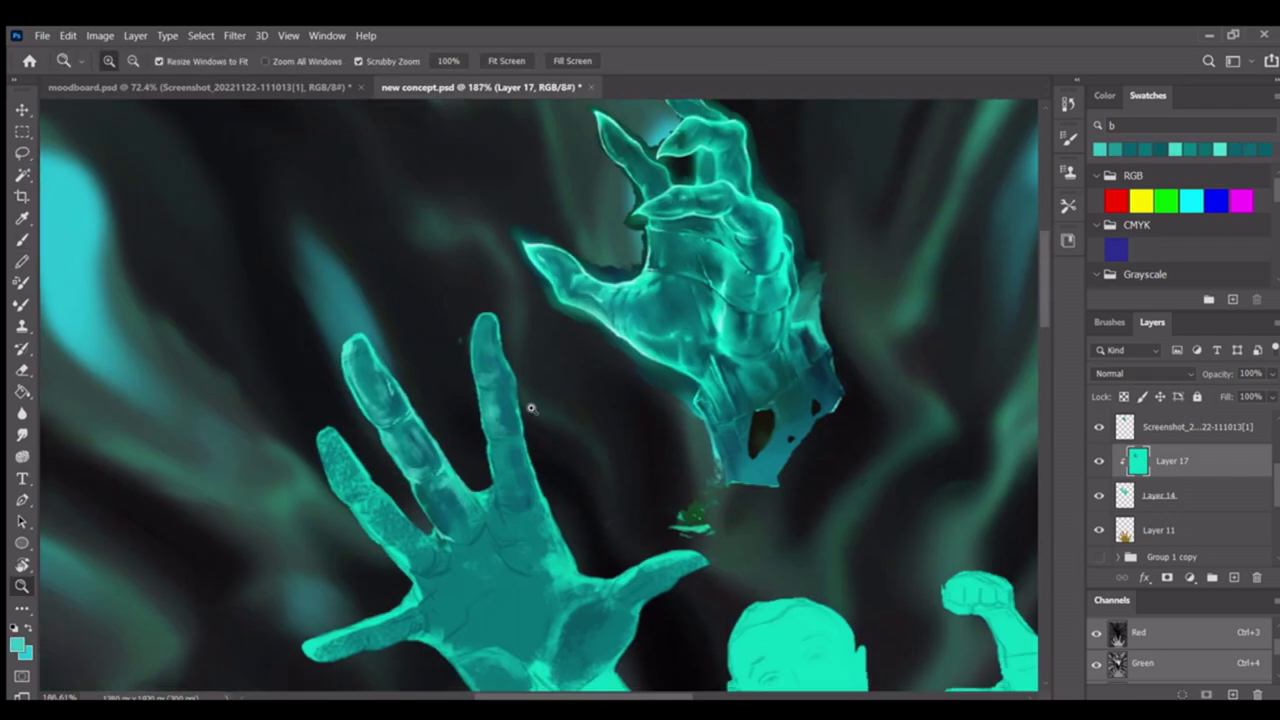
Add a light vertical streak to the index finger's lower segment and a thin bright rim along the fingertip's outer edge
scroll(509, 436, "down", 1)
scroll(509, 440, "up", 5)
key("b")
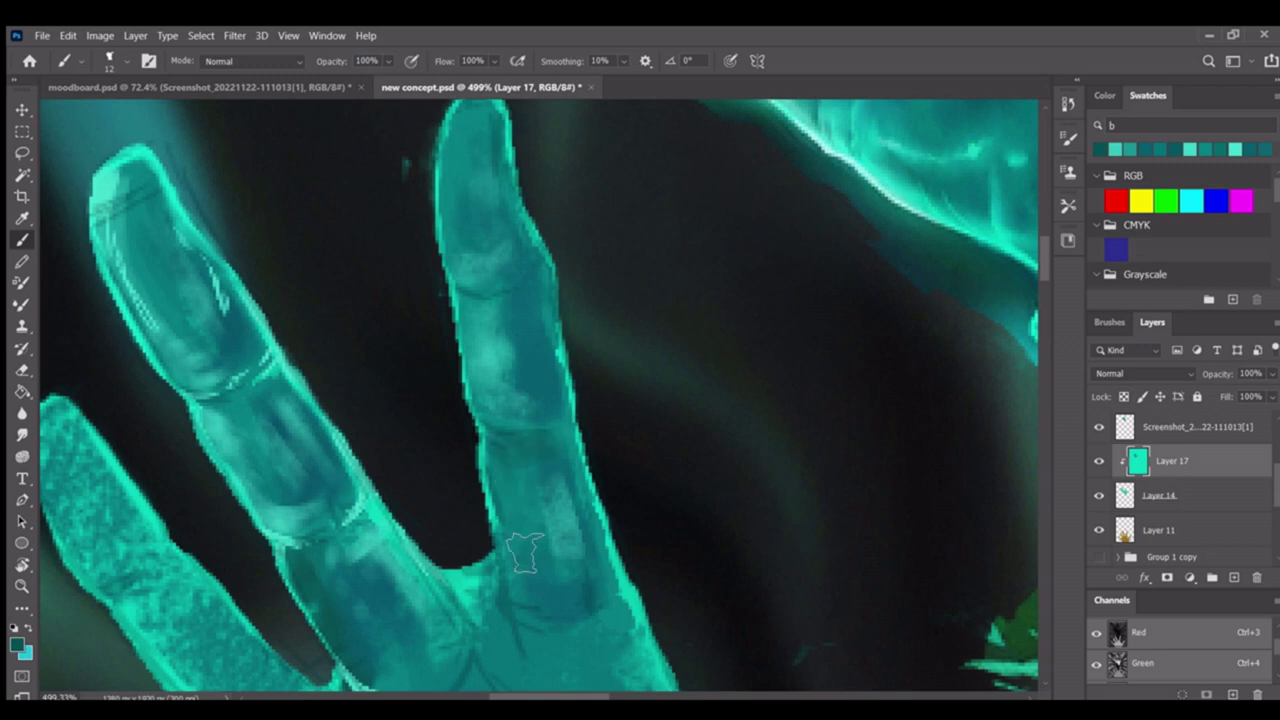
scroll(528, 496, "down", 1)
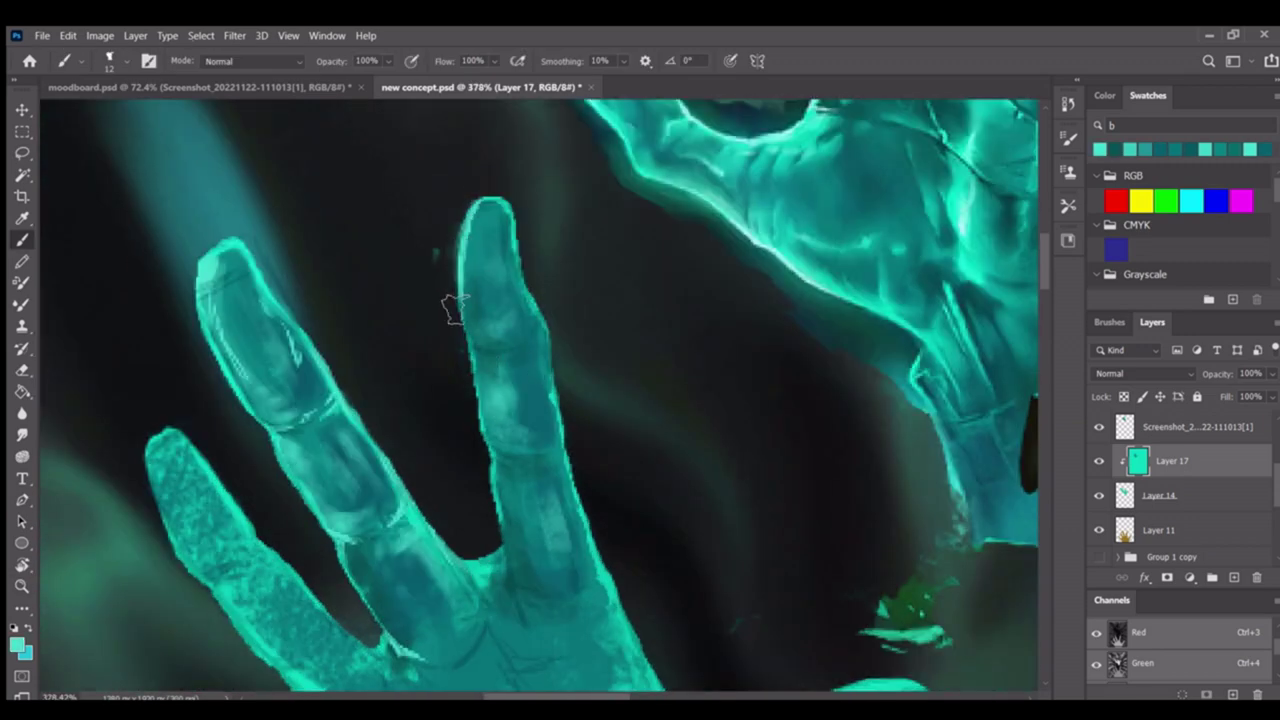
left_click_drag(568, 338, 545, 320)
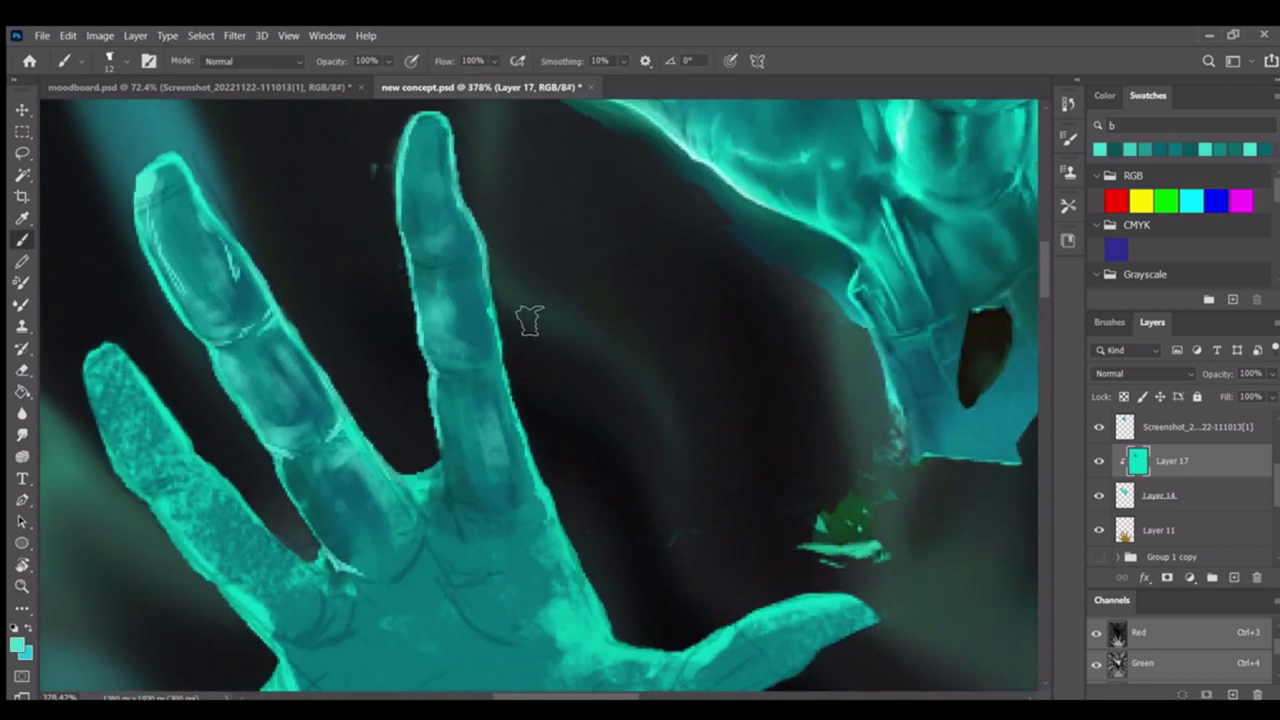
left_click_drag(560, 488, 643, 378)
mouse_move(588, 410)
left_mouse_down()
mouse_move(586, 194)
mouse_move(618, 161)
mouse_move(429, 366)
mouse_move(421, 357)
left_mouse_up()
Paint thin pale highlights along the index finger's edges, top crease and base, and around the middle finger's base
scroll(537, 371, "down", 5)
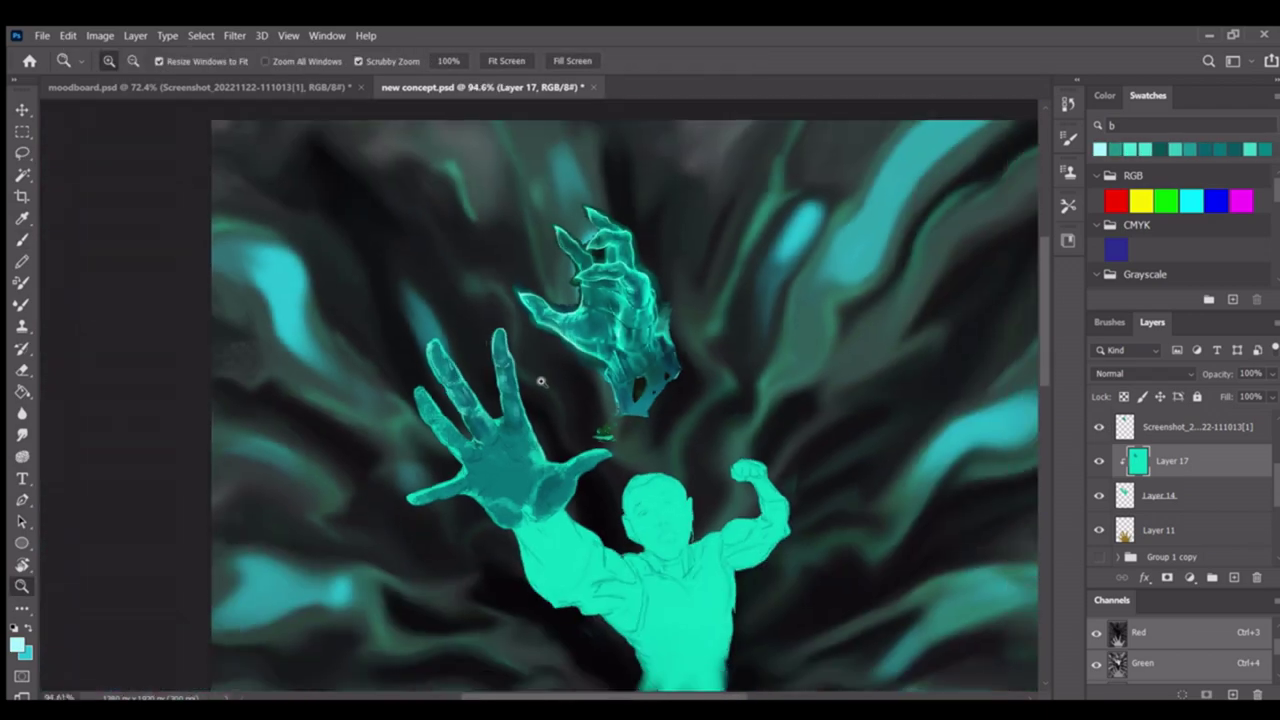
scroll(543, 343, "up", 7)
scroll(543, 343, "down", 2)
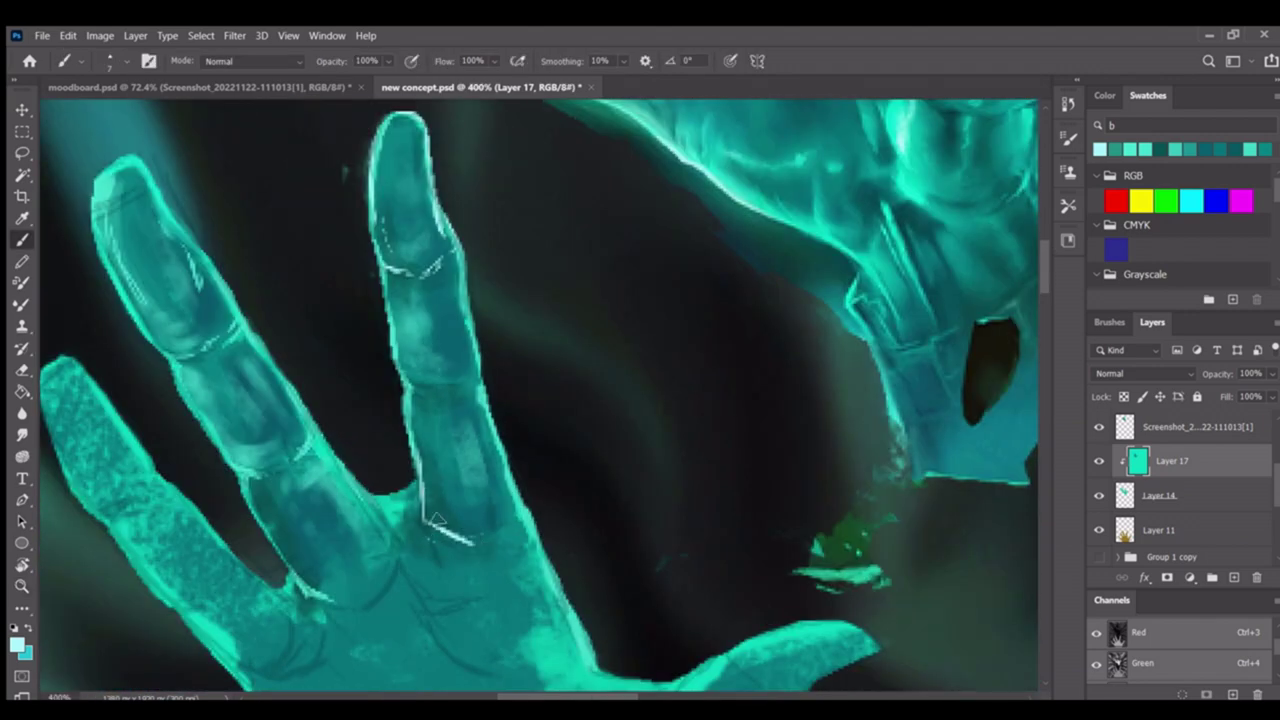
left_click_drag(435, 520, 472, 533)
left_click_drag(345, 461, 390, 535)
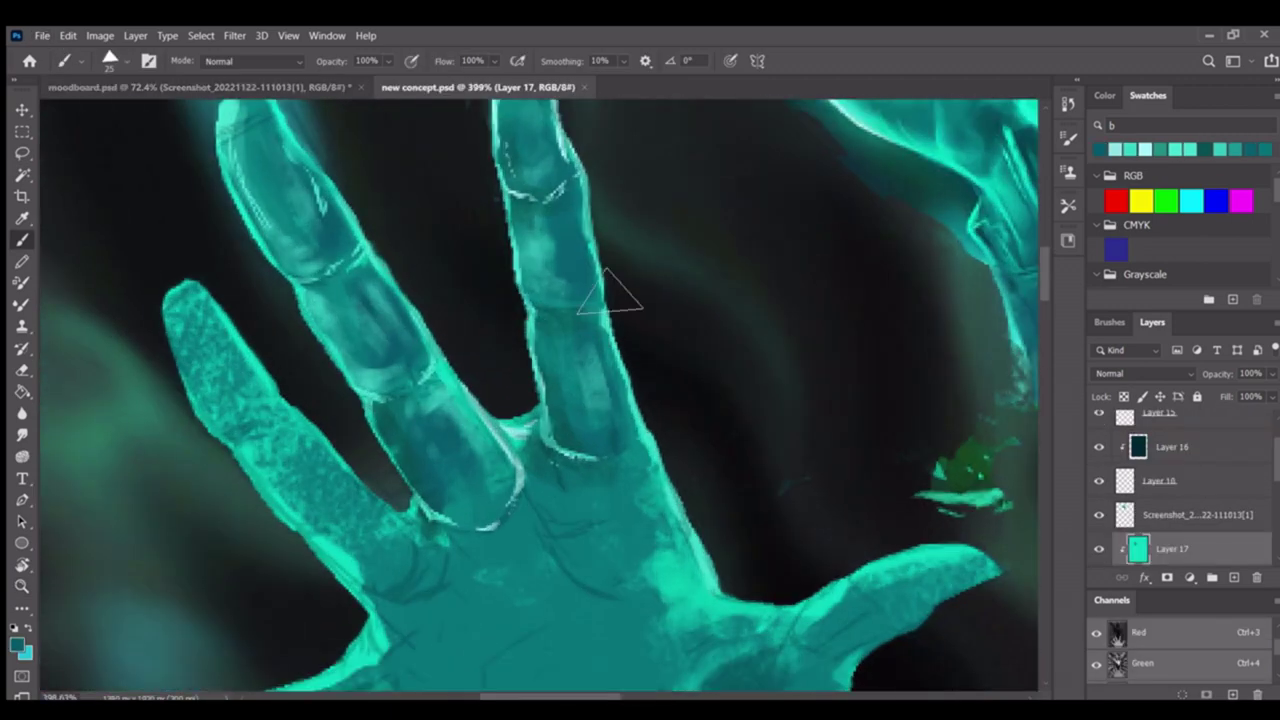
Blend dark and light teal streaks into the index finger's segments, using the glowing hand as reference
scroll(555, 360, "down", 3)
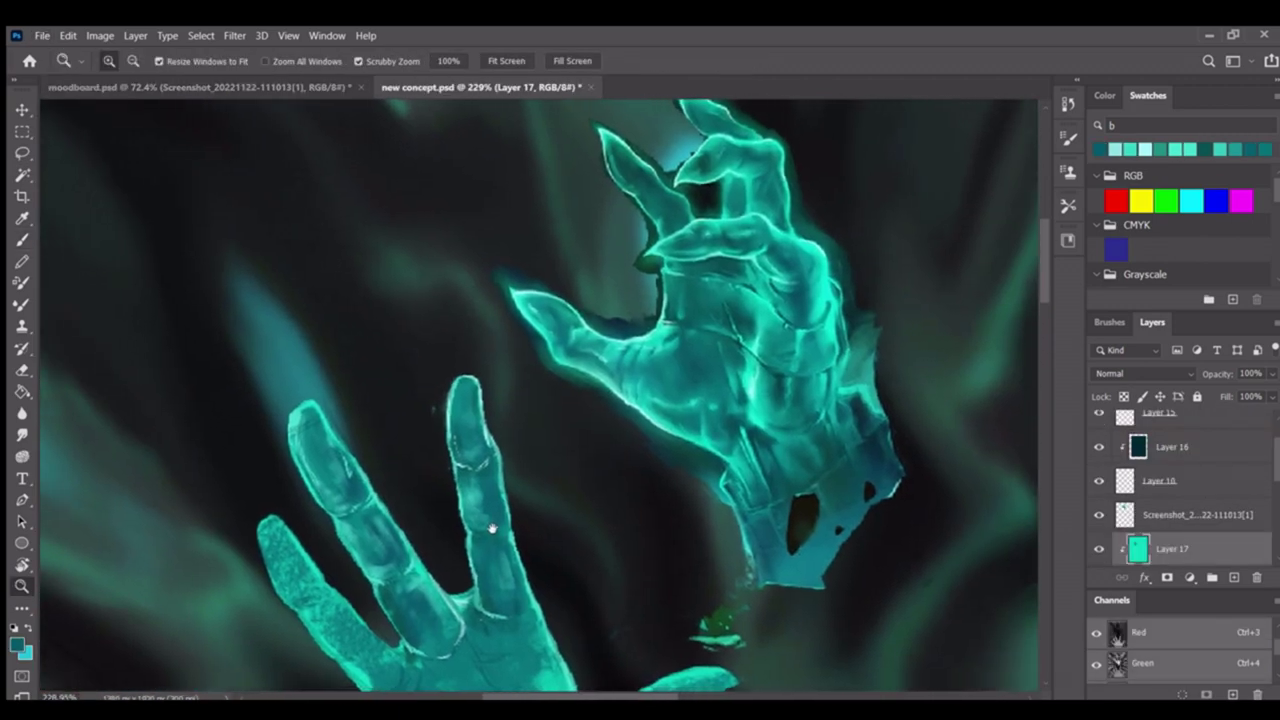
scroll(491, 528, "up", 4)
scroll(447, 388, "down", 5)
scroll(534, 343, "up", 3)
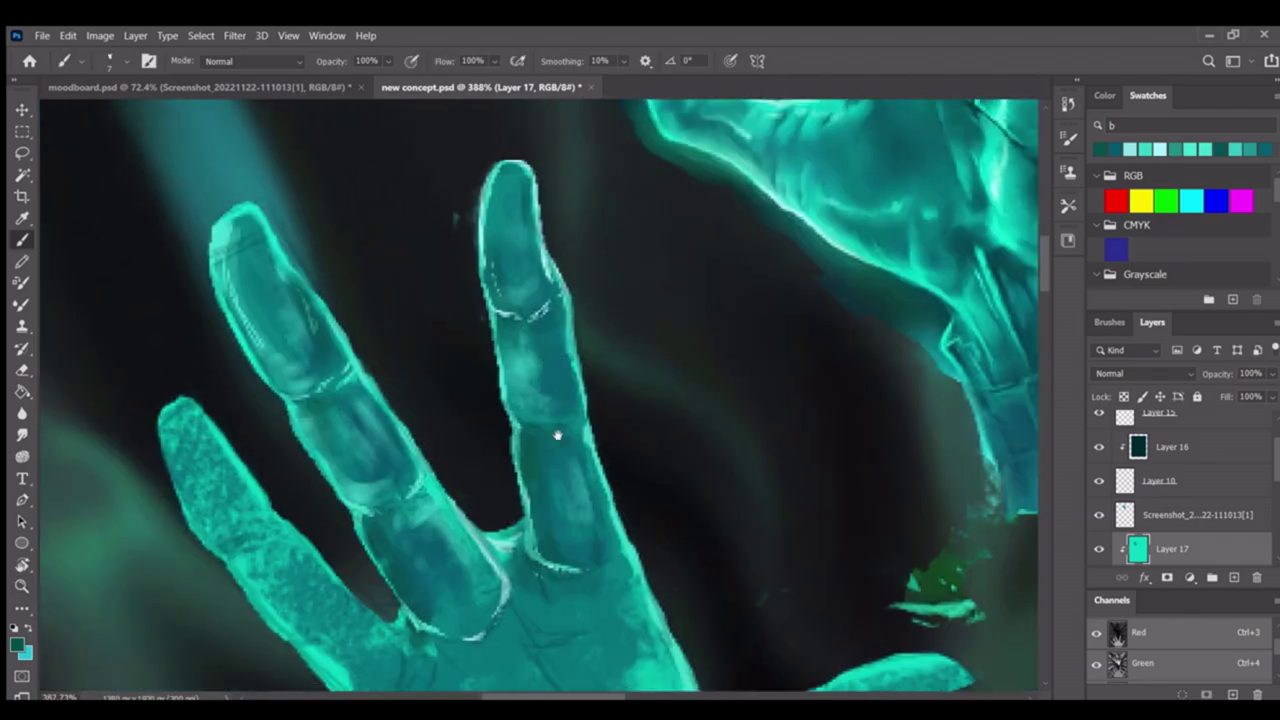
scroll(534, 343, "down", 2)
scroll(534, 343, "up", 3)
scroll(520, 400, "up", 2)
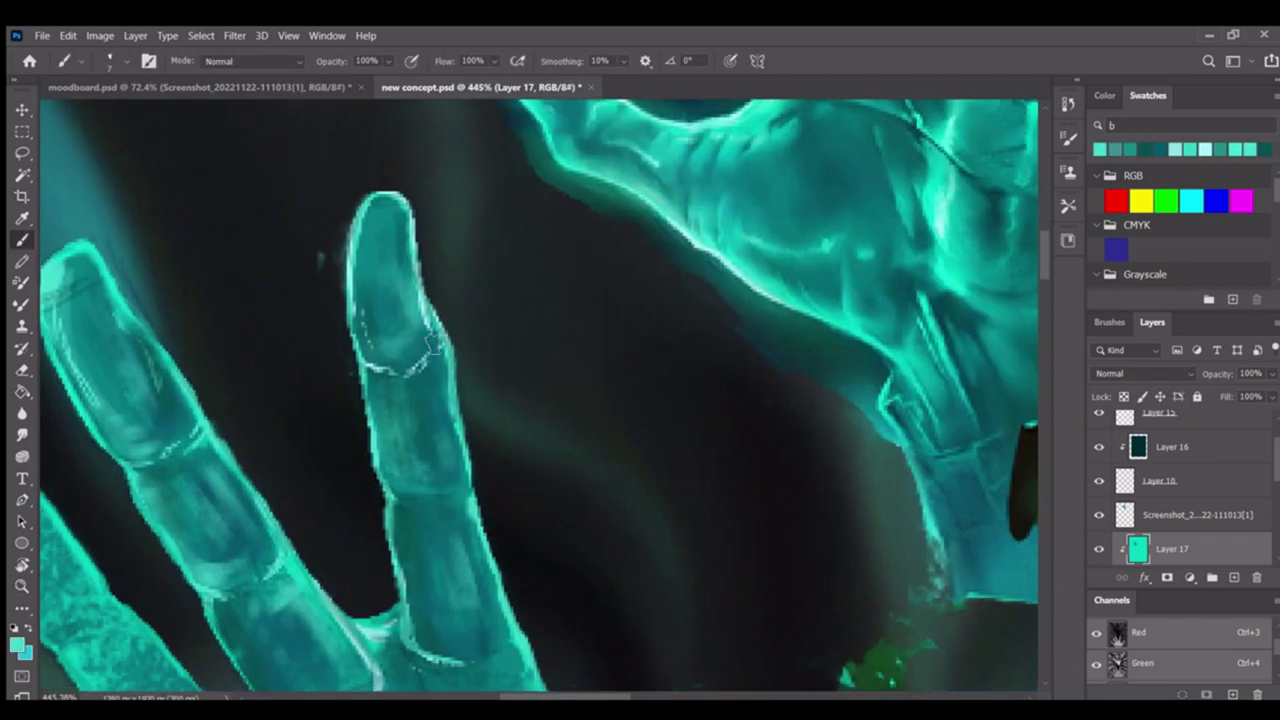
Strengthen the index finger's creases with pale teal lines and add short glints inside its lowest segment
scroll(513, 449, "down", 4)
scroll(513, 449, "up", 2)
key("b")
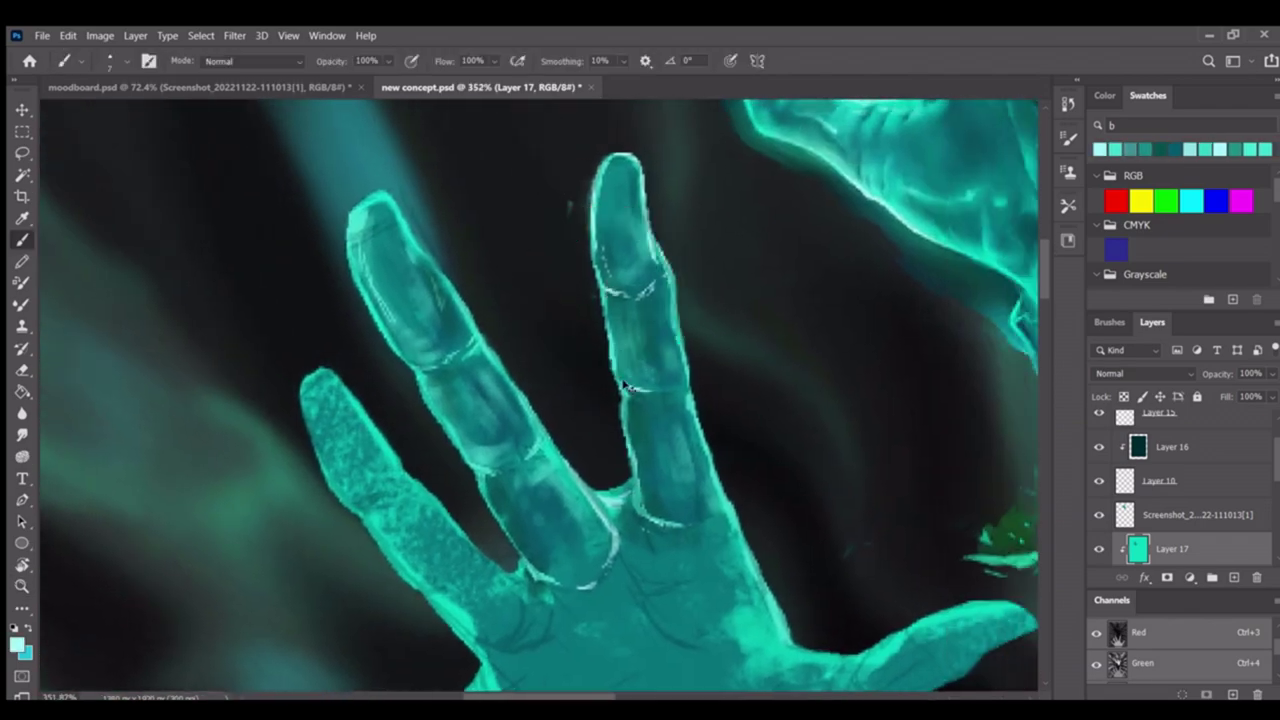
scroll(700, 460, "down", 2)
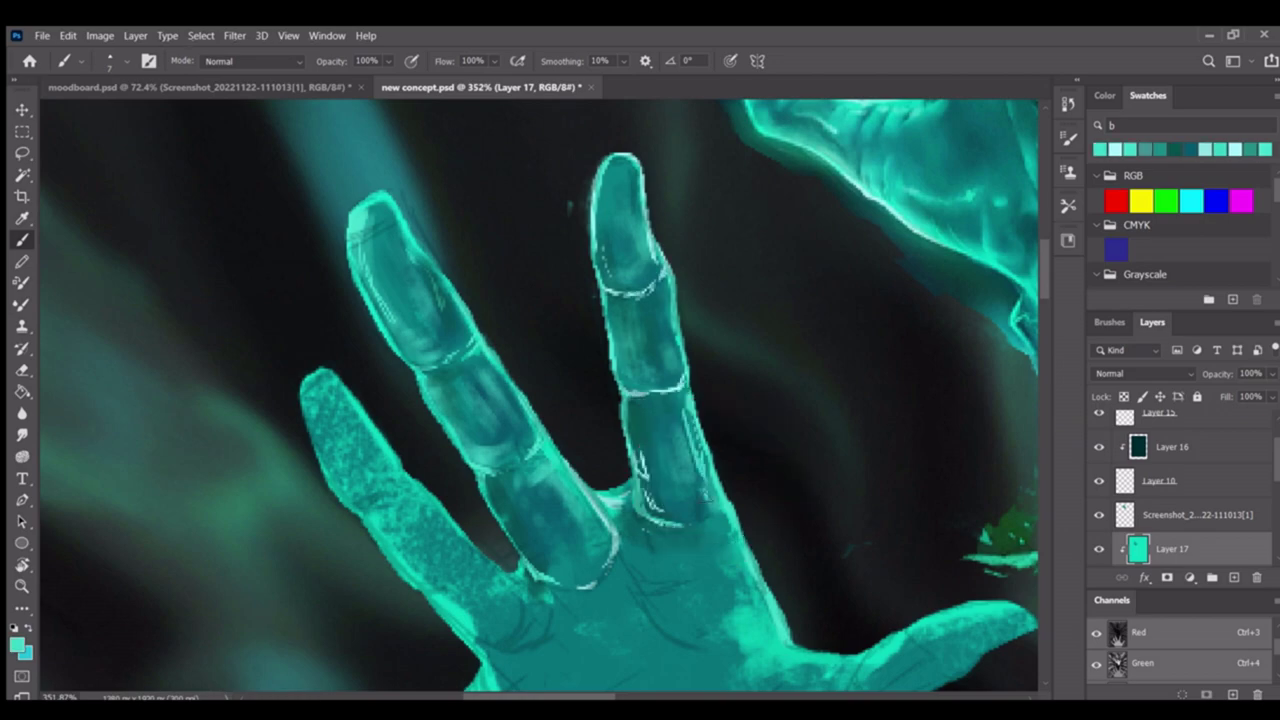
scroll(728, 537, "up", 2)
Extend the pale rim light along the palm's edge between the index finger and the thumb
key("z")
scroll(520, 415, "down", 10)
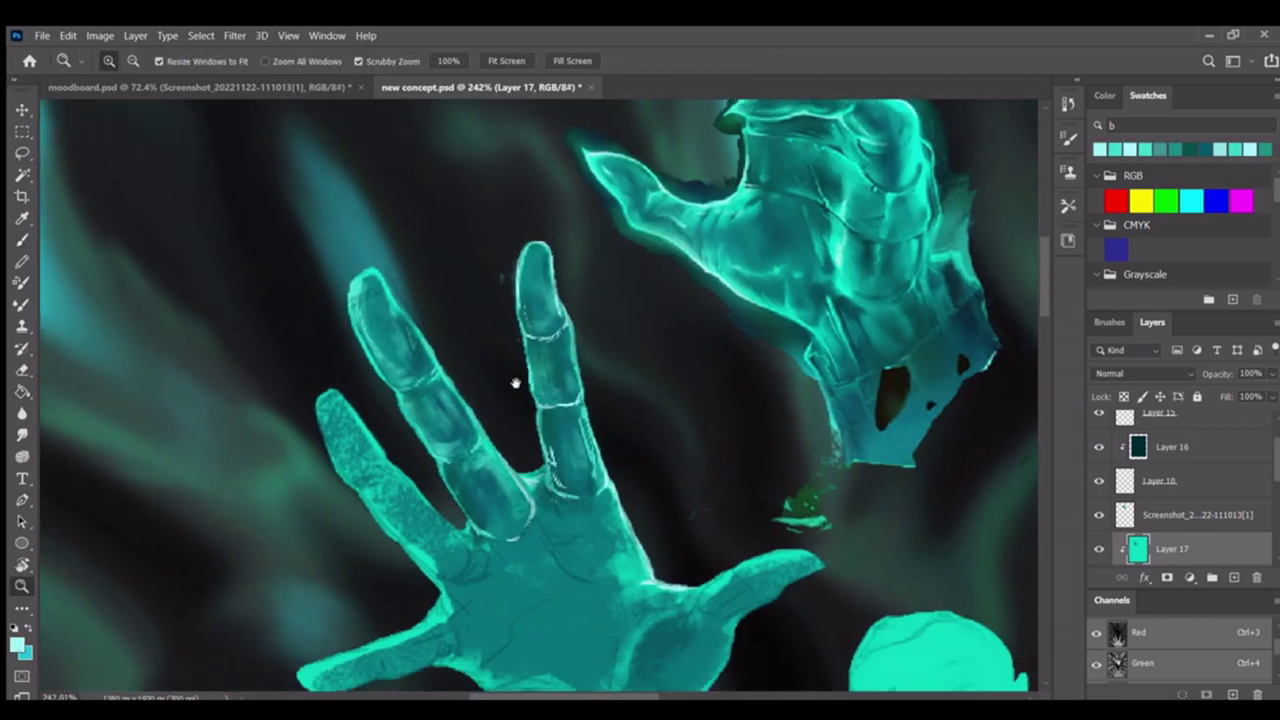
scroll(475, 265, "up", 10)
key("b")
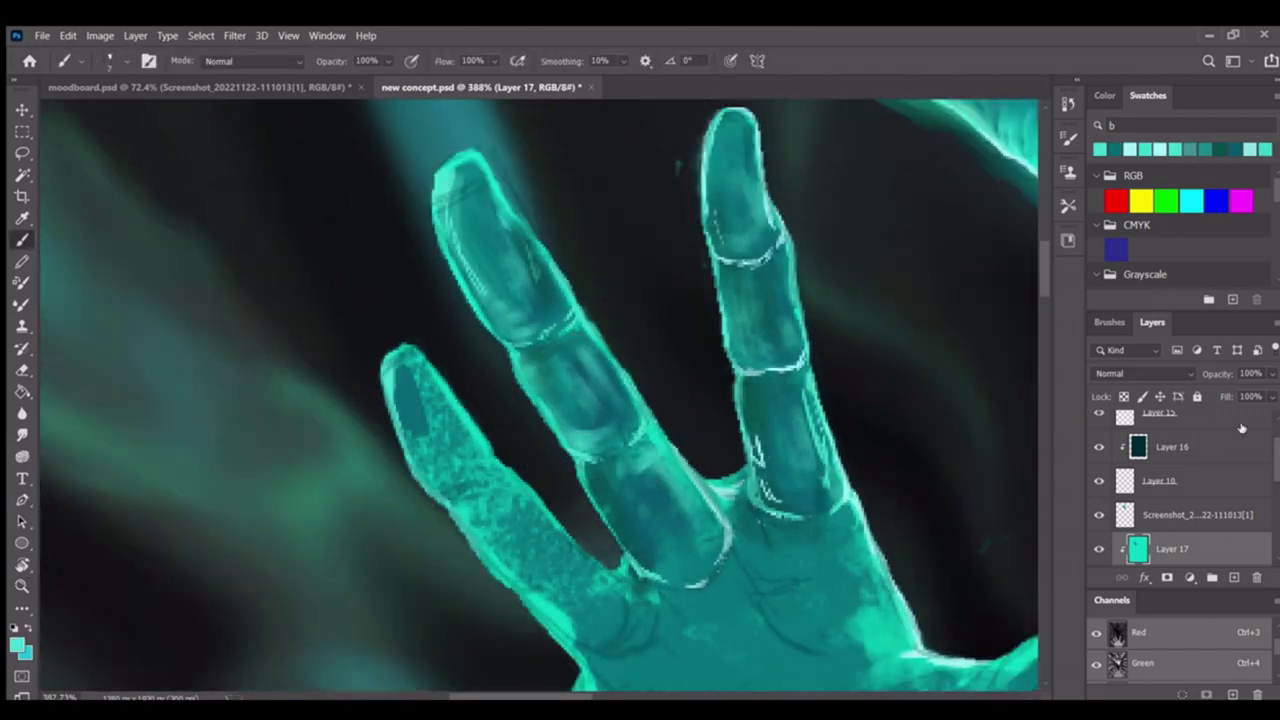
Hide the Layer 10 sketch and fill the ring finger with smooth sampled dark teal, keeping a thin bright rim
scroll(1138, 420, "up", 2)
scroll(450, 420, "up", 1)
left_click(580, 590, "alt")
mouse_move(416, 300)
left_mouse_down()
mouse_move(471, 437)
mouse_move(625, 600)
mouse_move(463, 323)
mouse_move(630, 550)
mouse_move(548, 525)
left_mouse_up()
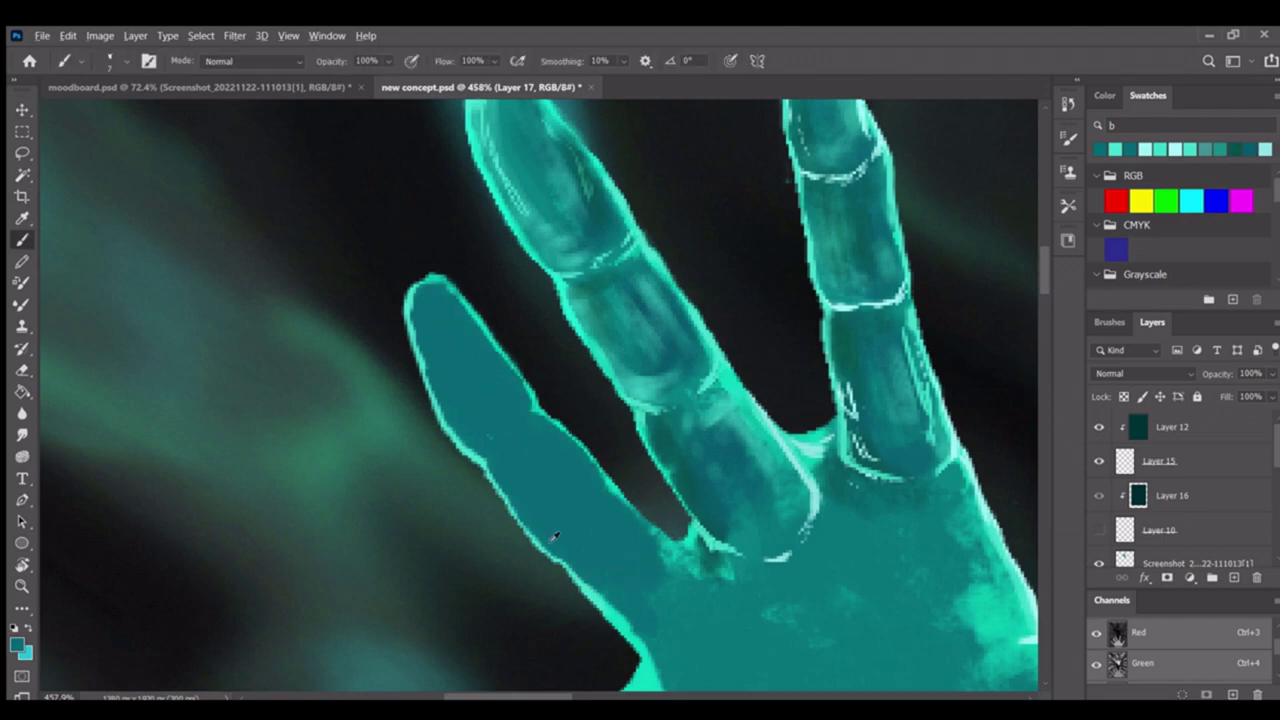
scroll(684, 558, "down", 2)
scroll(620, 452, "up", 4)
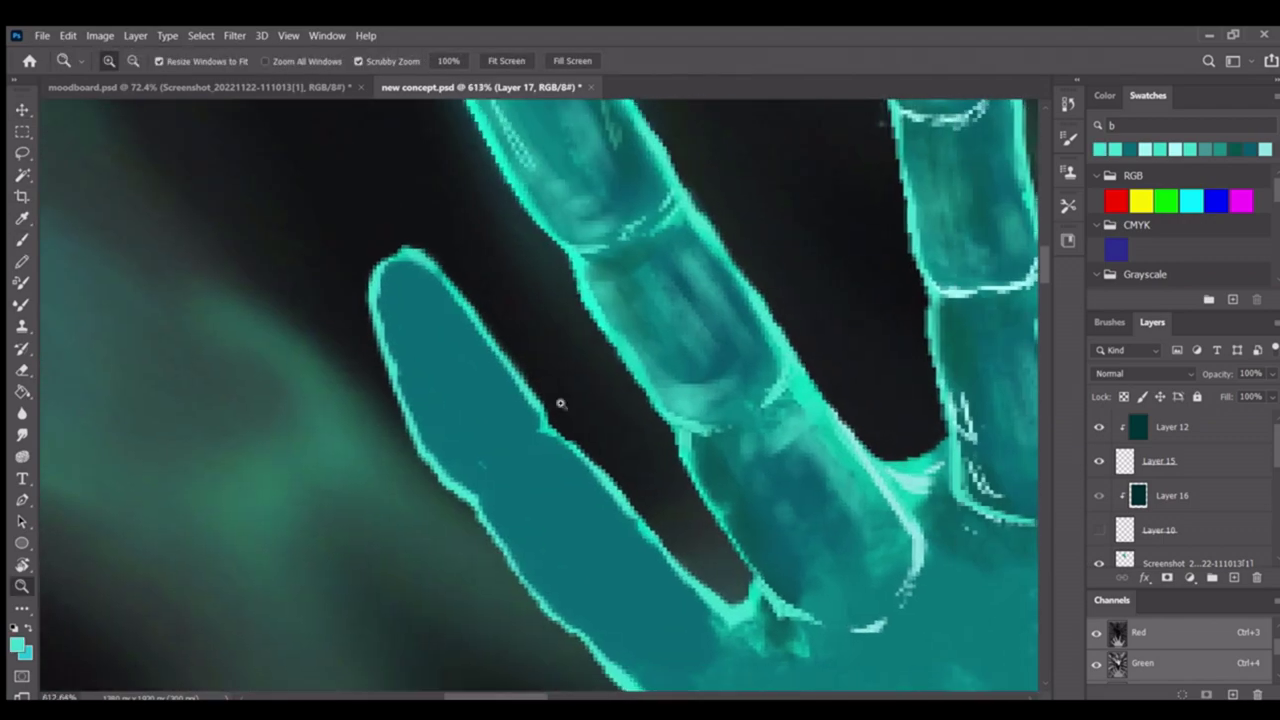
Show Layer 10 again and divide the ring finger into segments with darker teal shading at the joints
scroll(571, 471, "down", 4)
scroll(451, 486, "up", 2)
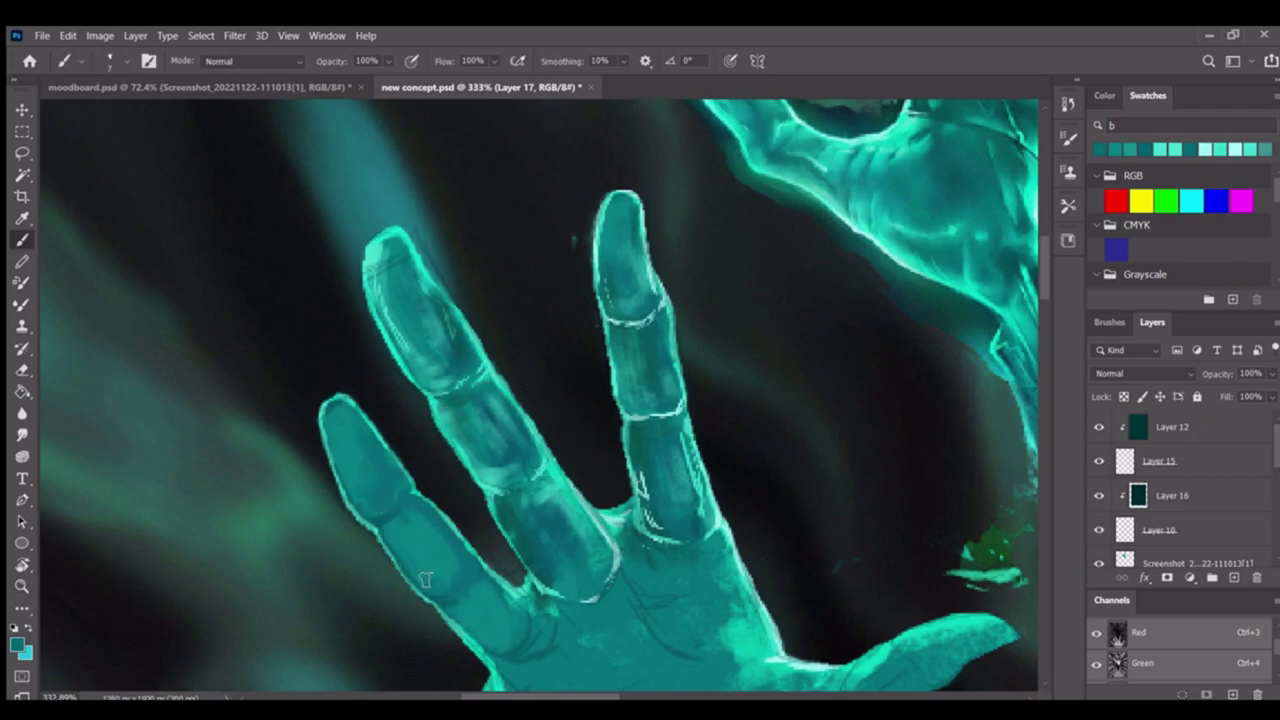
scroll(425, 580, "down", 2)
scroll(640, 300, "up", 2)
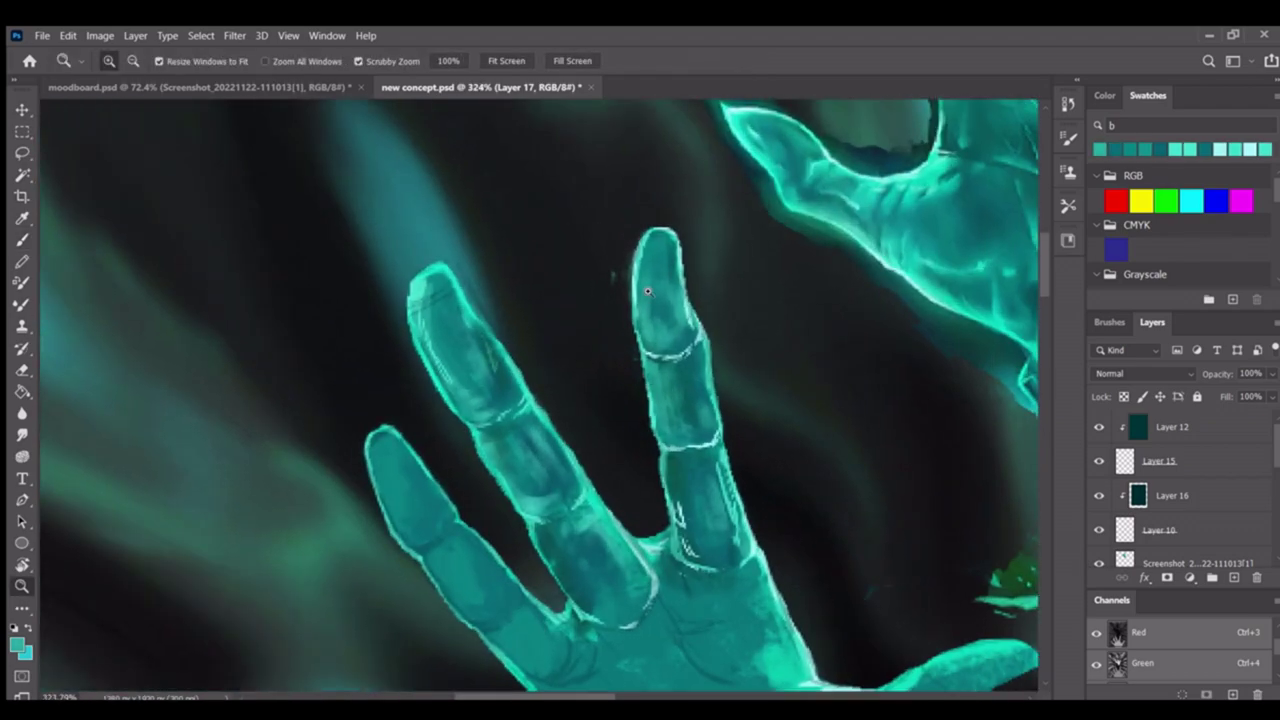
Brighten the ring finger's edges and shade its tip segment with light and deep teal streaks
key("b")
scroll(648, 291, "down", 3)
scroll(622, 413, "up", 3)
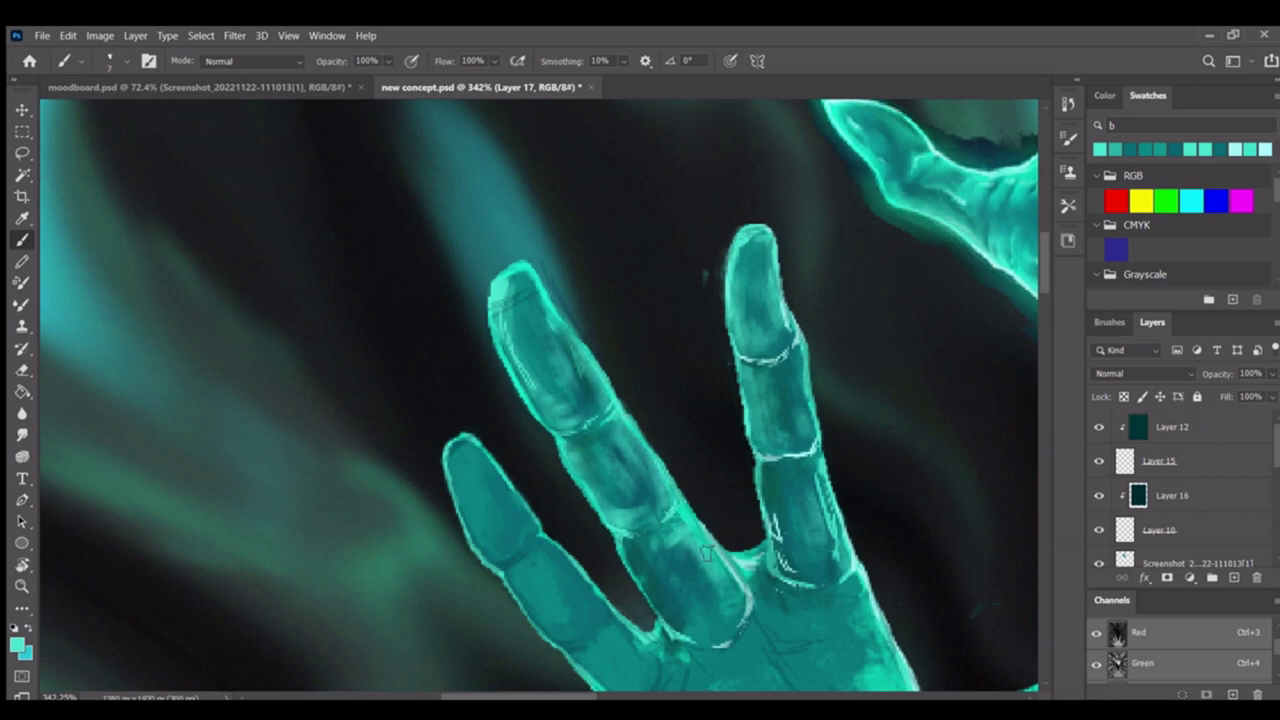
scroll(310, 422, "down", 3)
scroll(310, 422, "up", 4)
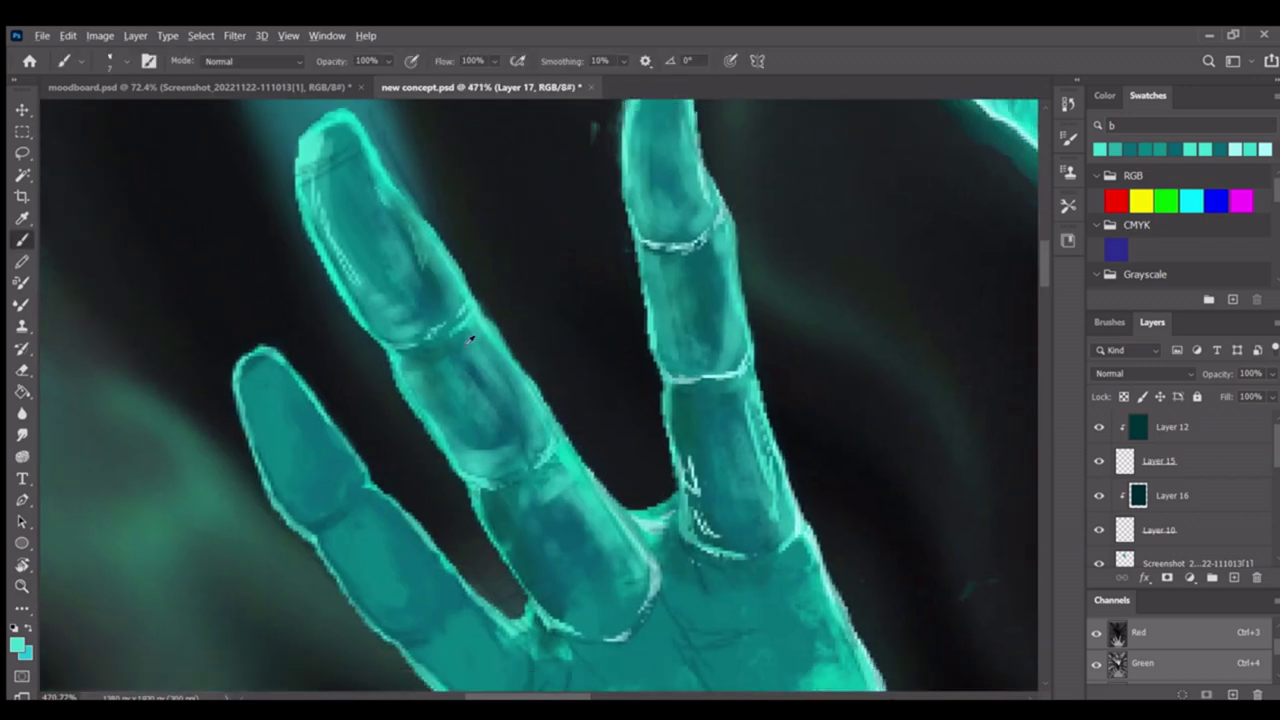
scroll(310, 422, "down", 3)
scroll(280, 449, "up", 3)
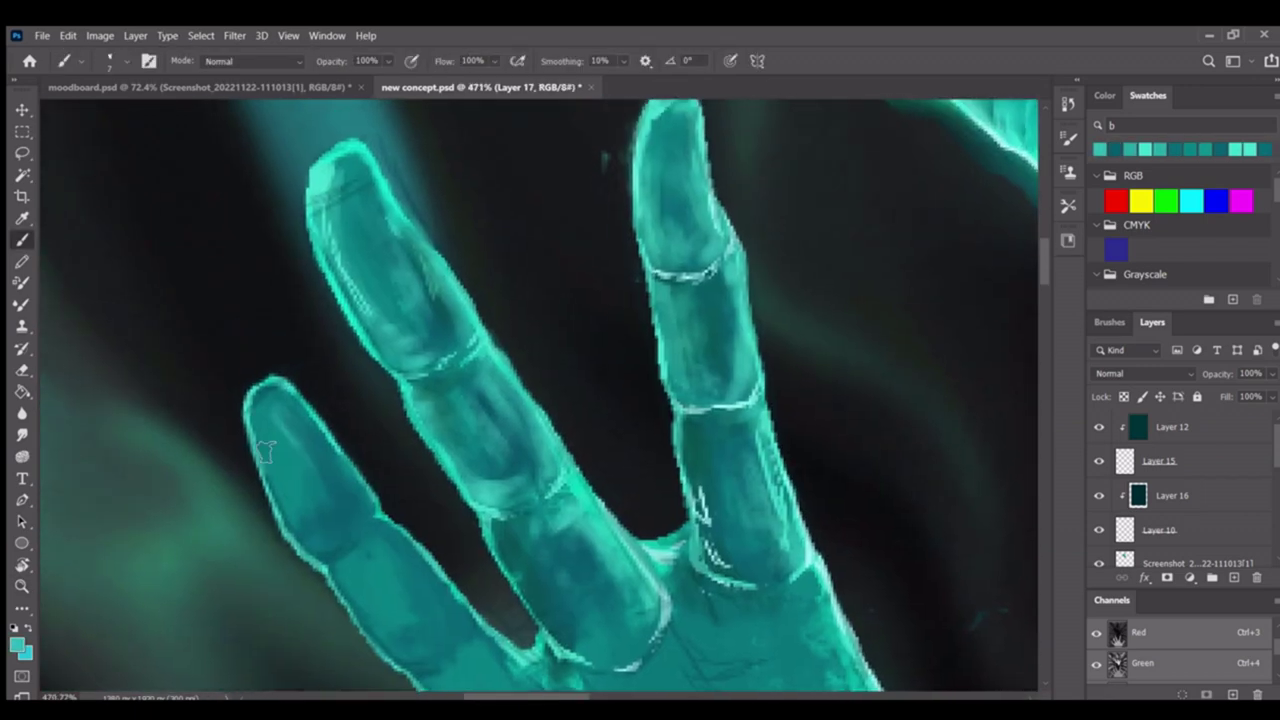
Shade the ring finger's middle and lower segments with soft light patches and darker teal edges
scroll(326, 452, "down", 3)
scroll(326, 452, "up", 3)
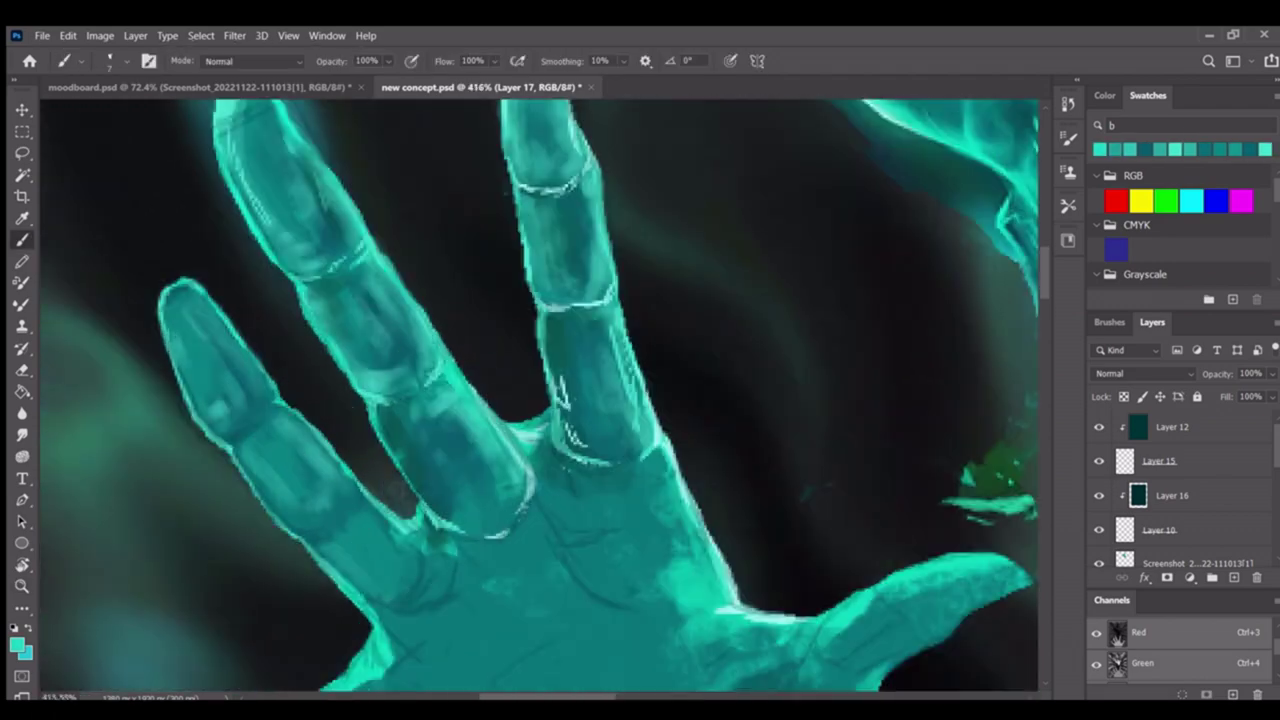
scroll(352, 560, "down", 3)
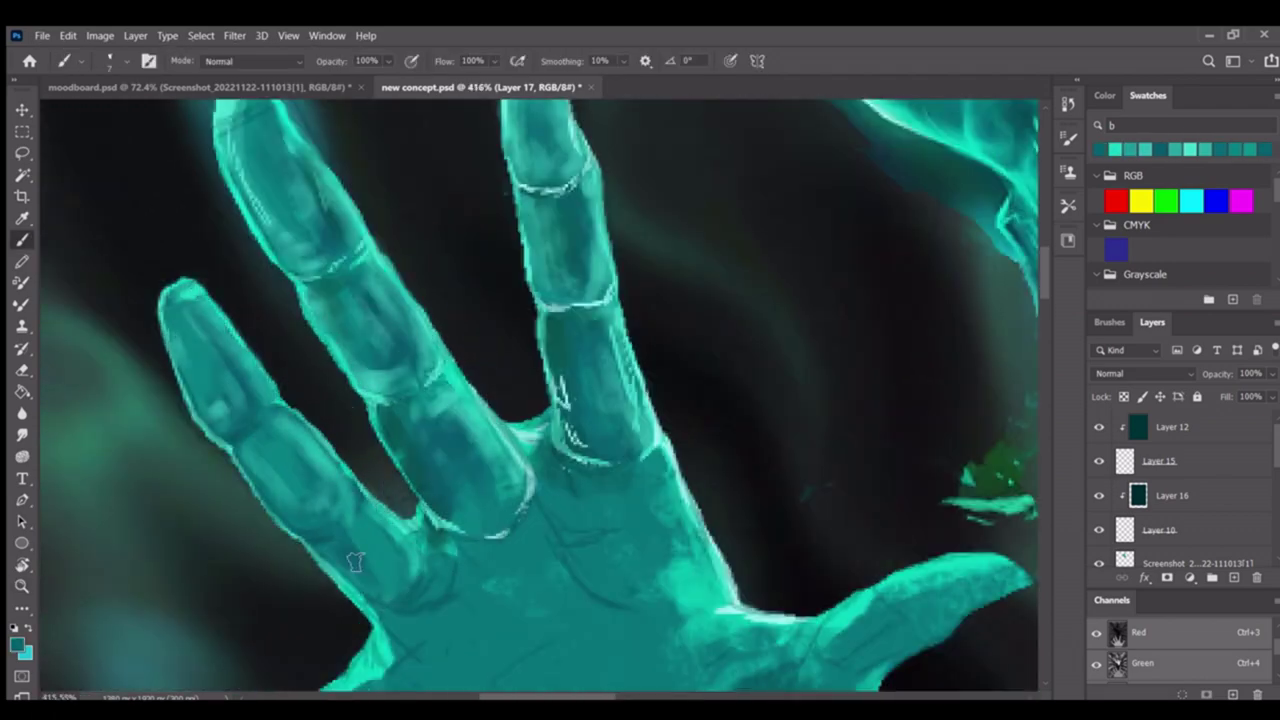
scroll(405, 603, "up", 4)
key("b")
scroll(213, 420, "down", 3)
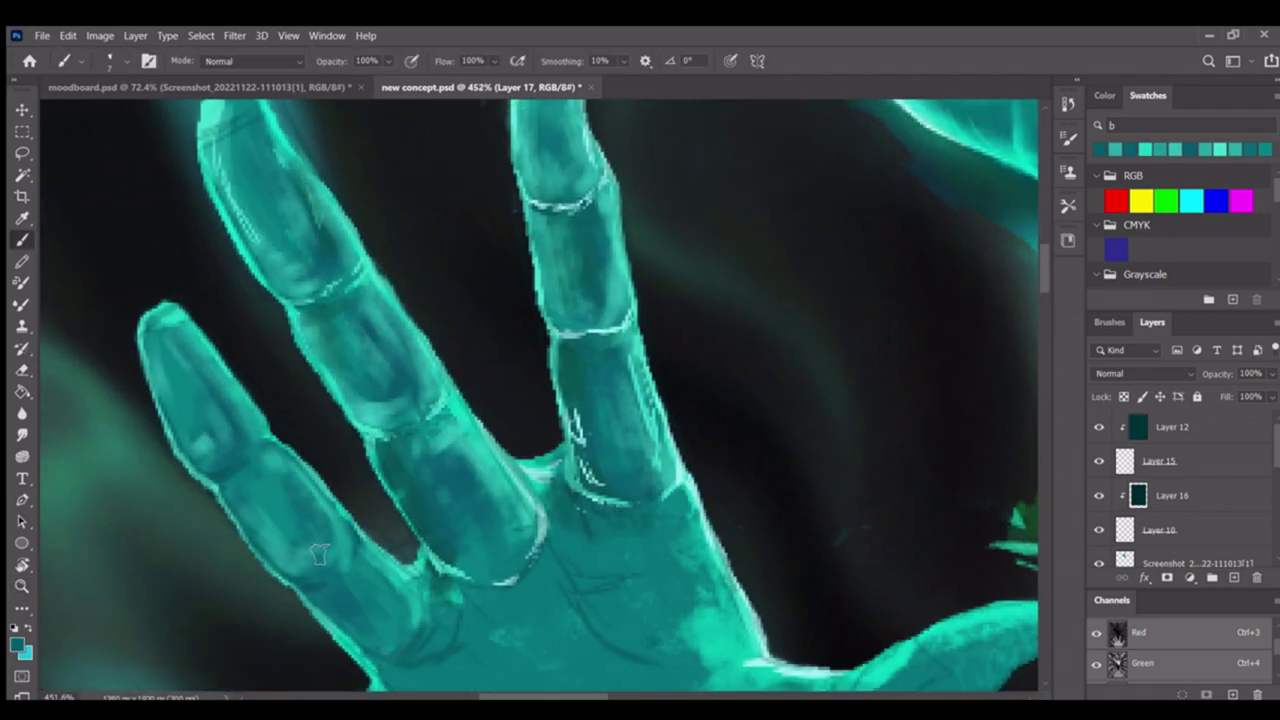
Paint thin pale teal highlights along the ring finger's creases and edges using sampled colors
scroll(326, 571, "up", 3)
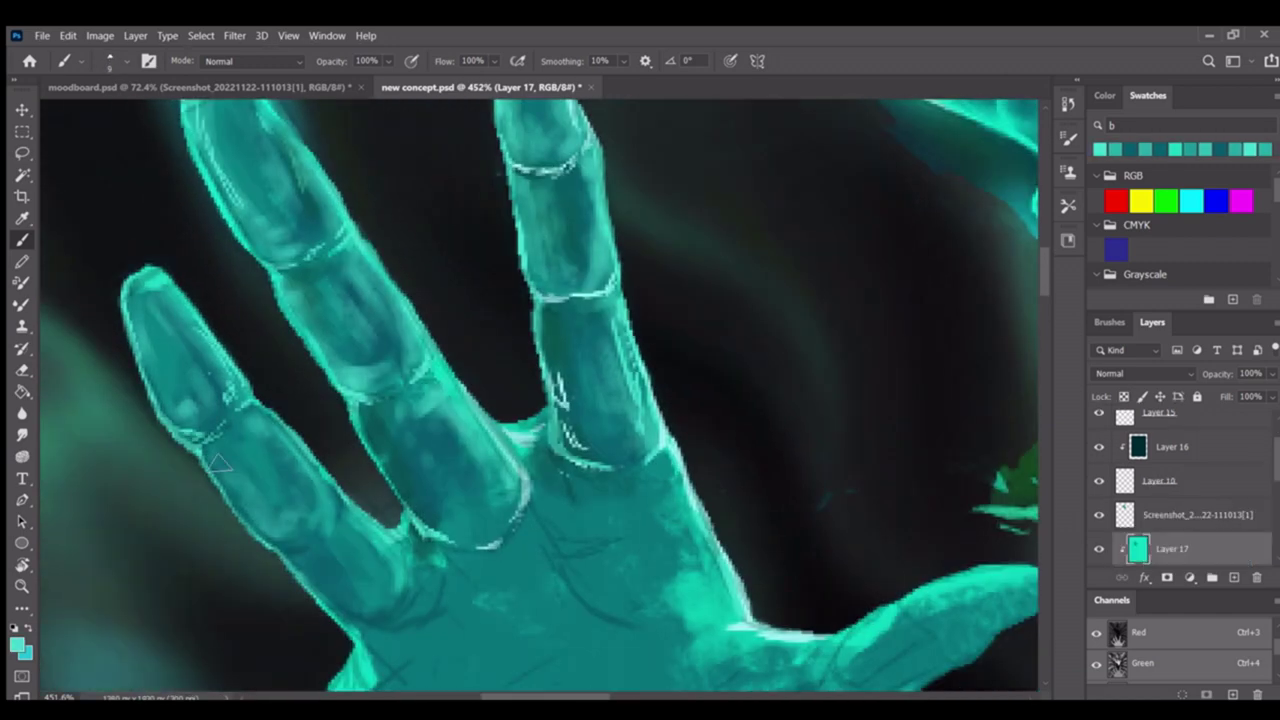
left_click(230, 252, "alt")
left_click(448, 530, "alt")
left_click_drag(268, 484, 290, 510)
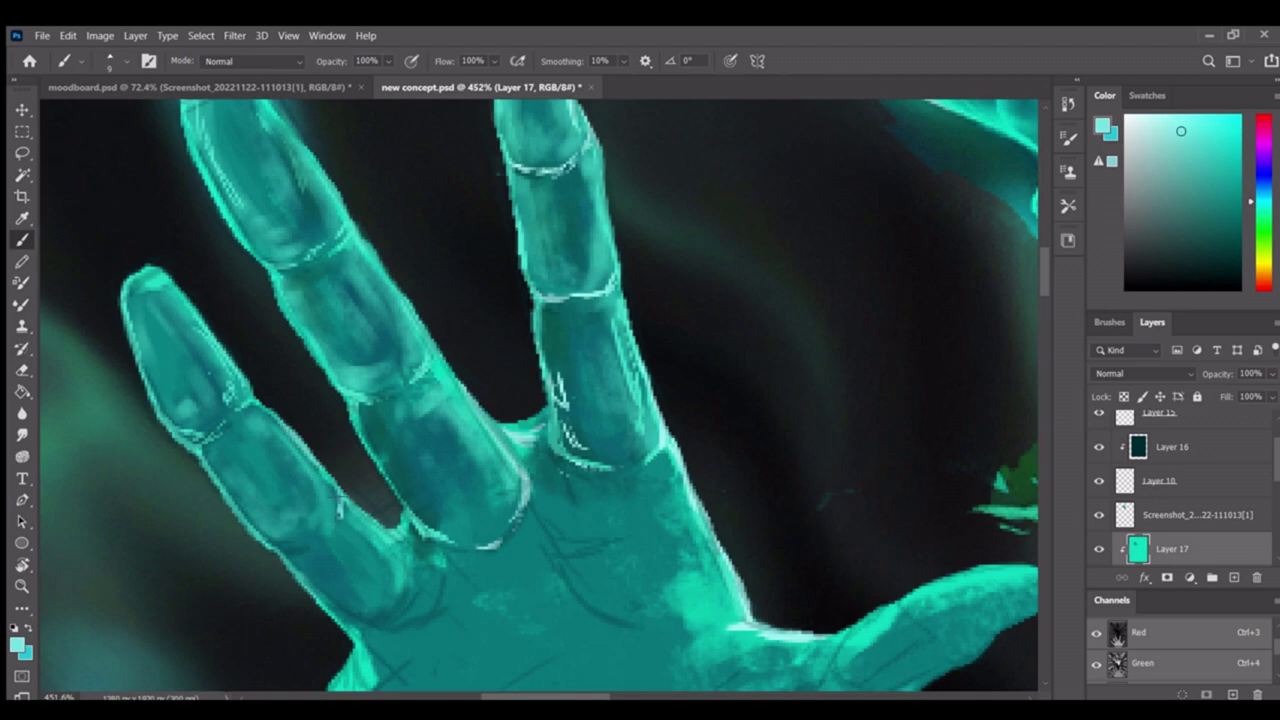
scroll(287, 555, "down", 2)
scroll(287, 555, "up", 2)
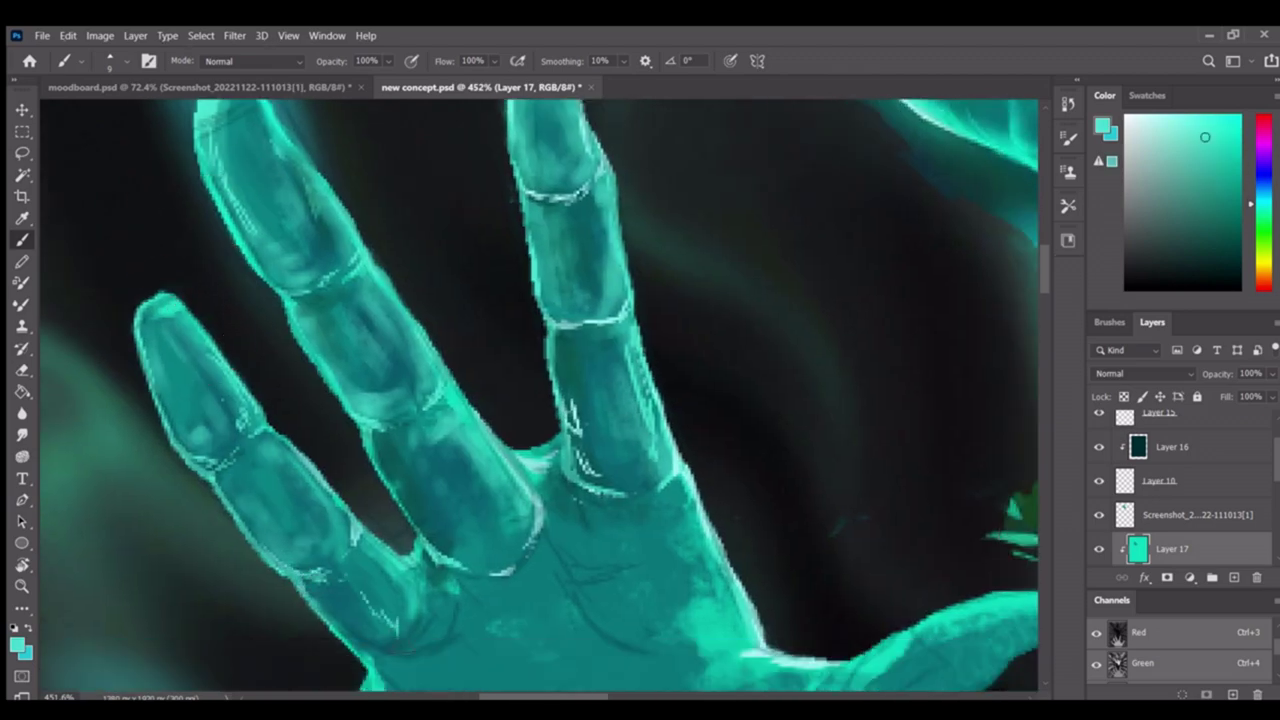
Trace the palm creases beneath the fingers with pale teal highlight lines, including the base of the ring finger
scroll(421, 598, "down", 2)
scroll(300, 510, "up", 2)
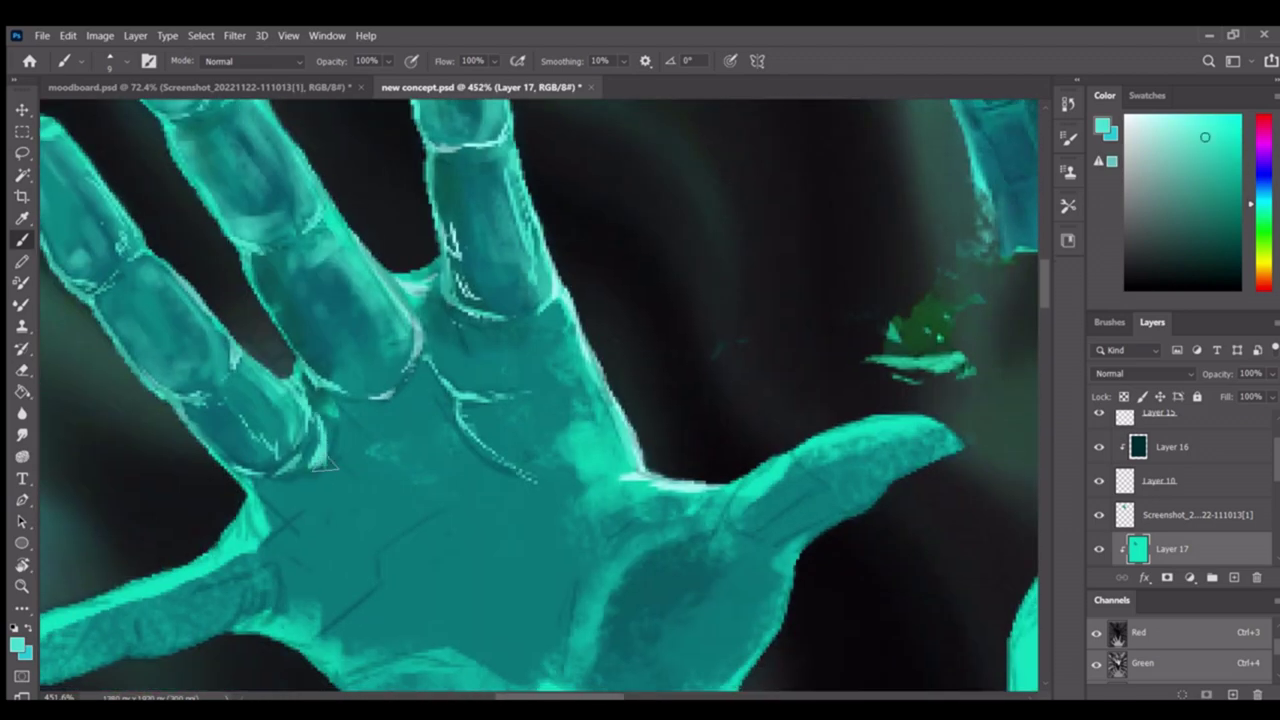
scroll(333, 457, "down", 3)
scroll(380, 466, "up", 1)
scroll(407, 492, "up", 1)
scroll(407, 492, "down", 3)
scroll(600, 545, "up", 4)
Cover the little finger's rough texture with smooth sampled teal, leaving a thin bright rim along its edges
key("b")
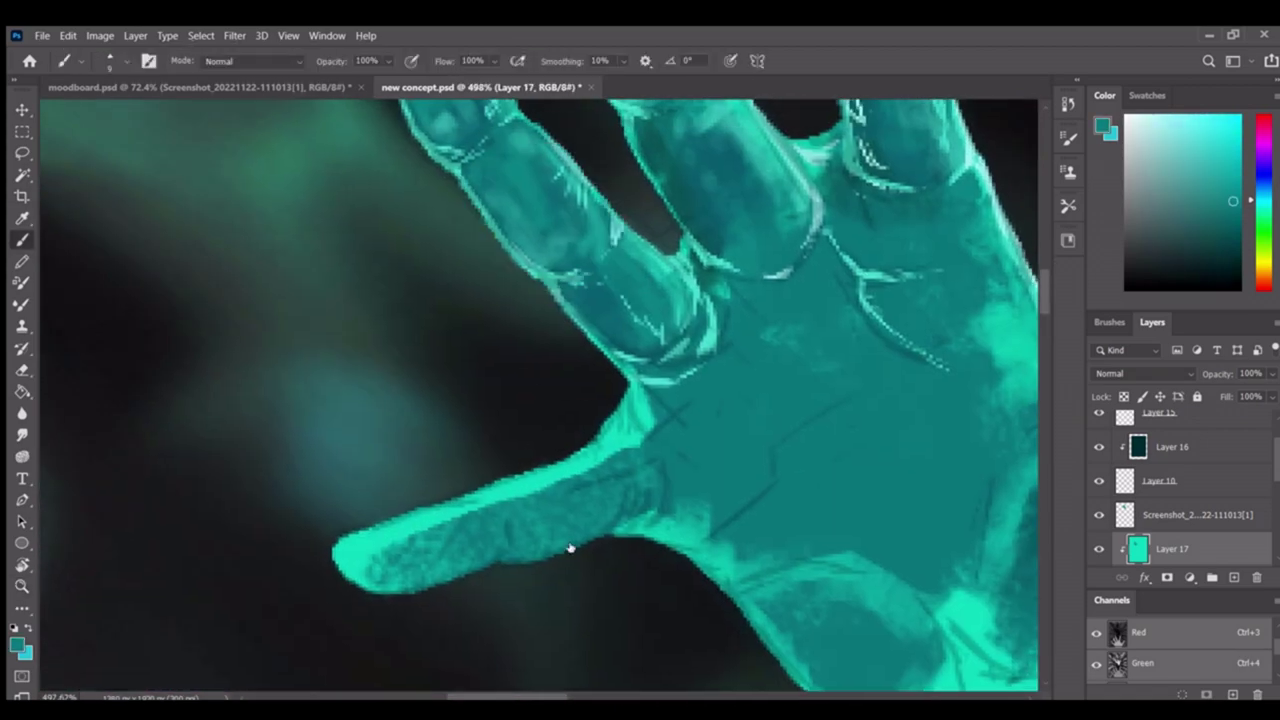
mouse_move(388, 550)
left_mouse_down()
mouse_move(513, 503)
mouse_move(630, 440)
left_mouse_up()
left_click(563, 465, "alt")
left_click_drag(400, 595, 614, 543)
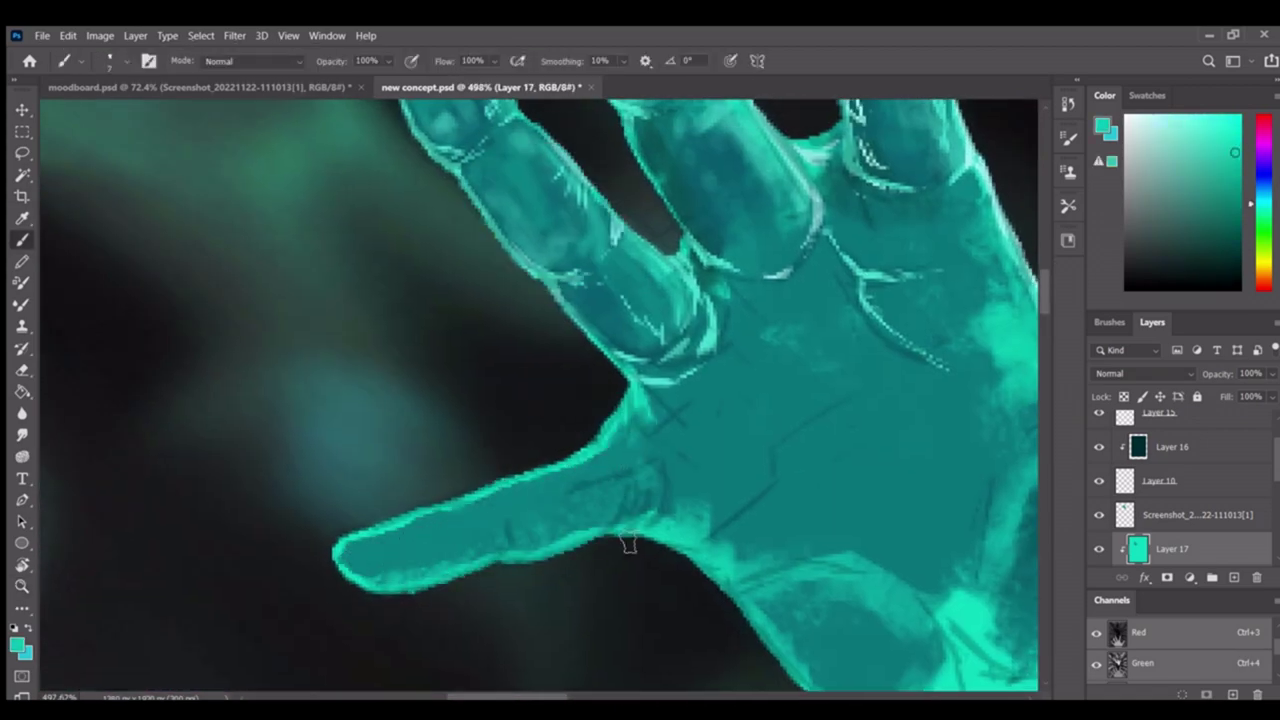
scroll(436, 565, "down", 2)
scroll(371, 571, "up", 3)
Model the little finger's segments with darker teal shading and a lighter joint, using sampled colors
mouse_move(371, 571)
left_mouse_down()
mouse_move(457, 560)
mouse_move(436, 589)
mouse_move(536, 487)
mouse_move(544, 508)
mouse_move(586, 491)
left_mouse_up()
scroll(571, 523, "down", 2)
scroll(571, 523, "up", 2)
left_click_drag(630, 545, 660, 580)
left_click(656, 588, "alt")
scroll(656, 588, "down", 2)
scroll(656, 588, "up", 2)
left_click(614, 160, "alt")
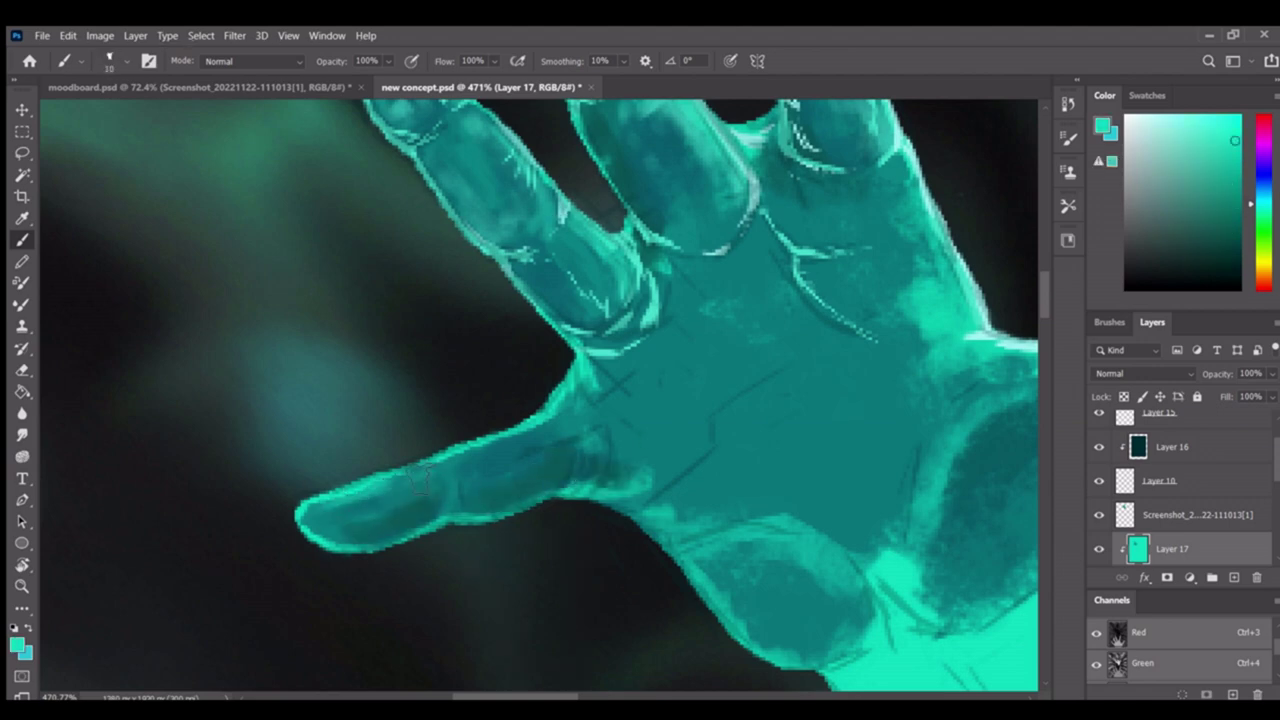
Paint pale teal highlights along the little finger's creases, base and upper edge
scroll(388, 492, "down", 2)
scroll(523, 220, "up", 2)
left_click(523, 220, "alt")
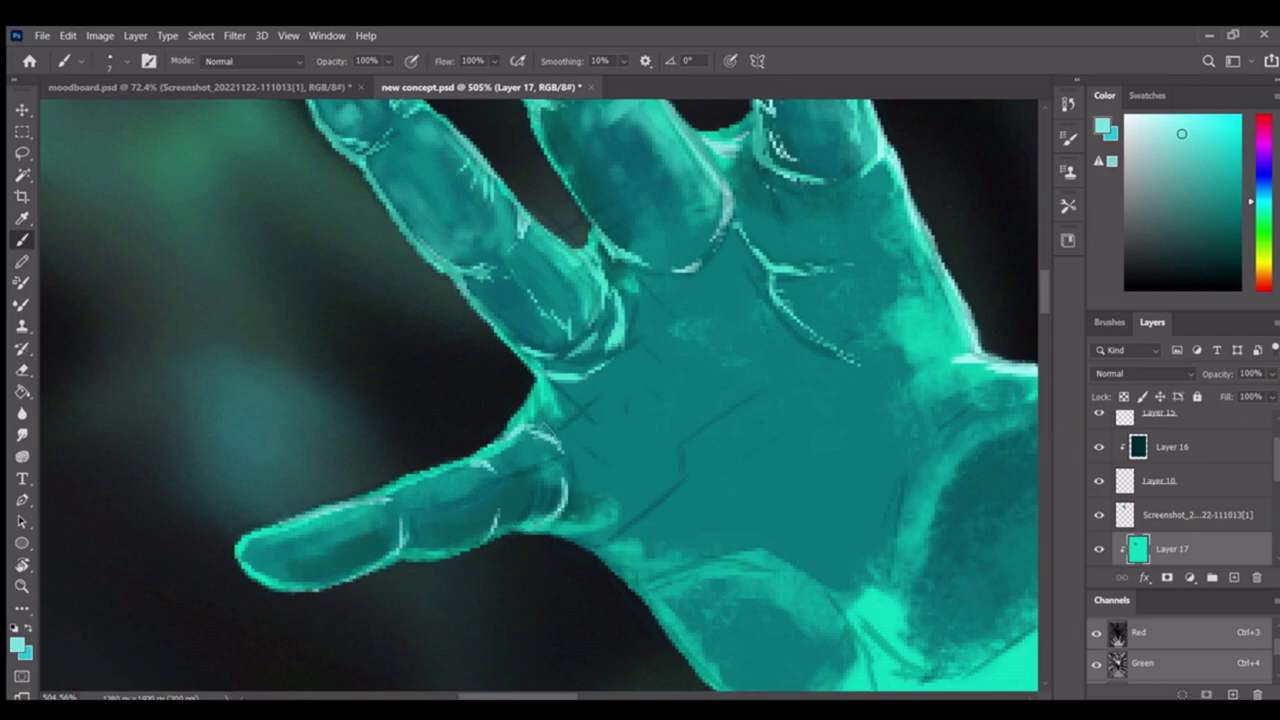
Trace the central palm creases in pale teal and dab darker teal onto the palm heel below the little finger
scroll(400, 570, "down", 2)
scroll(400, 570, "up", 2)
scroll(508, 428, "down", 3)
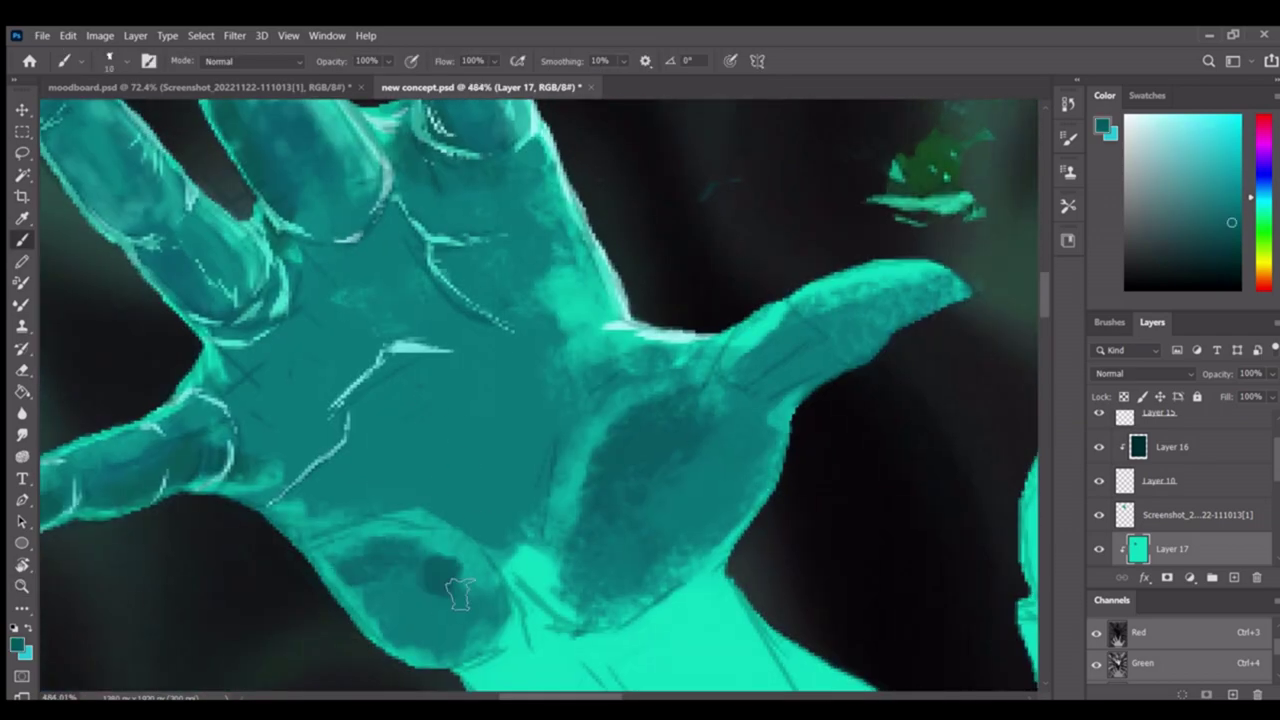
key("z")
scroll(445, 585, "up", 4)
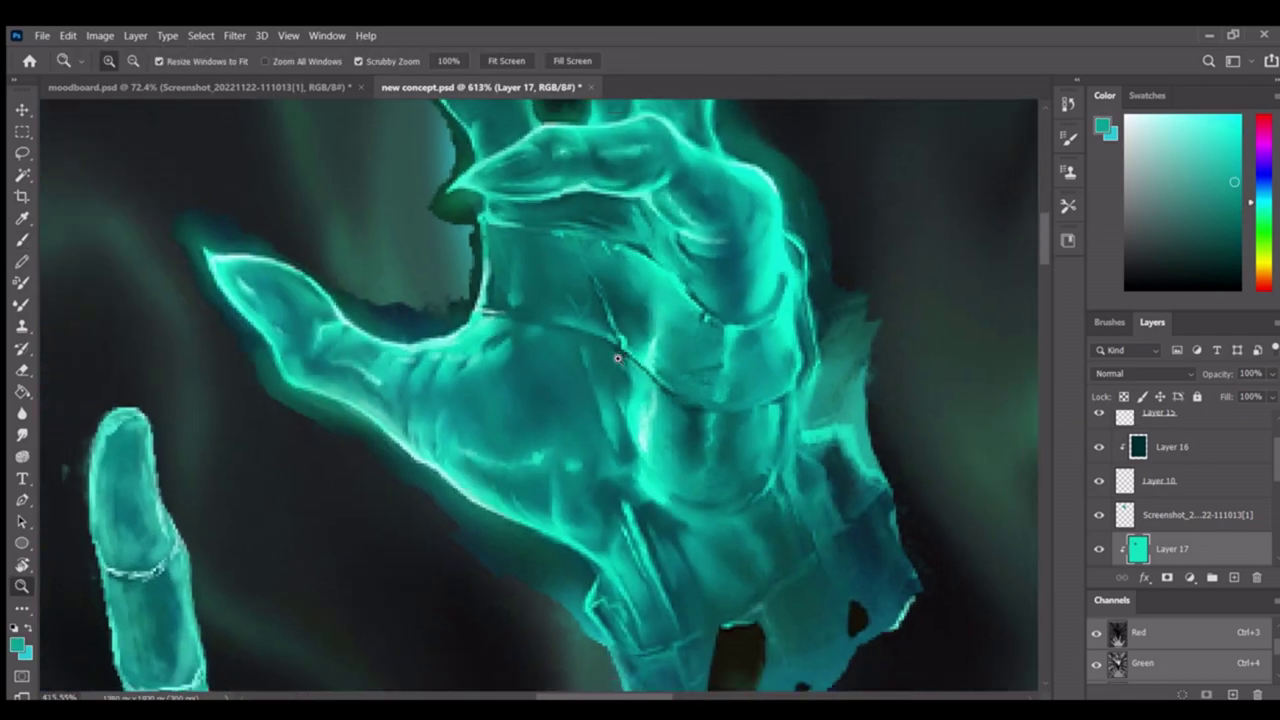
Cover the center of the palm with a deeper teal using a larger textured brush
scroll(452, 481, "down", 2)
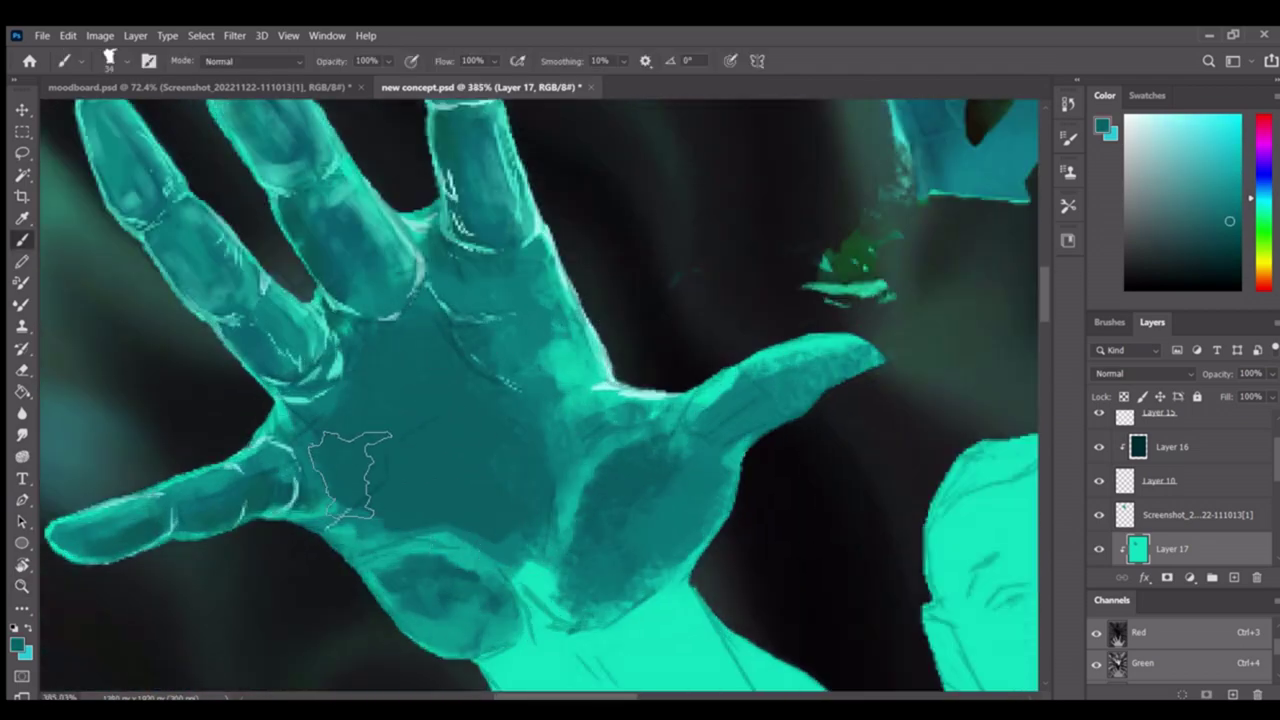
scroll(529, 414, "up", 2)
key("z")
key("b")
scroll(512, 430, "down", 2)
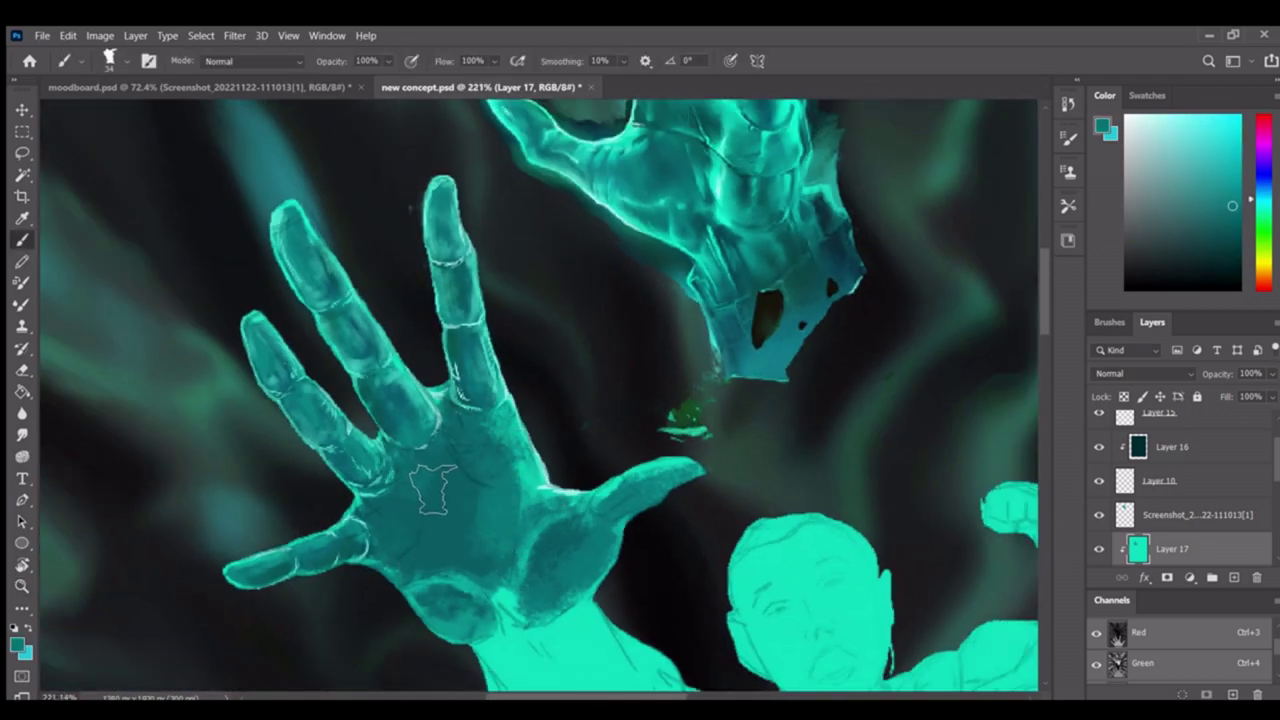
scroll(465, 425, "up", 1)
key("z")
scroll(465, 425, "down", 3)
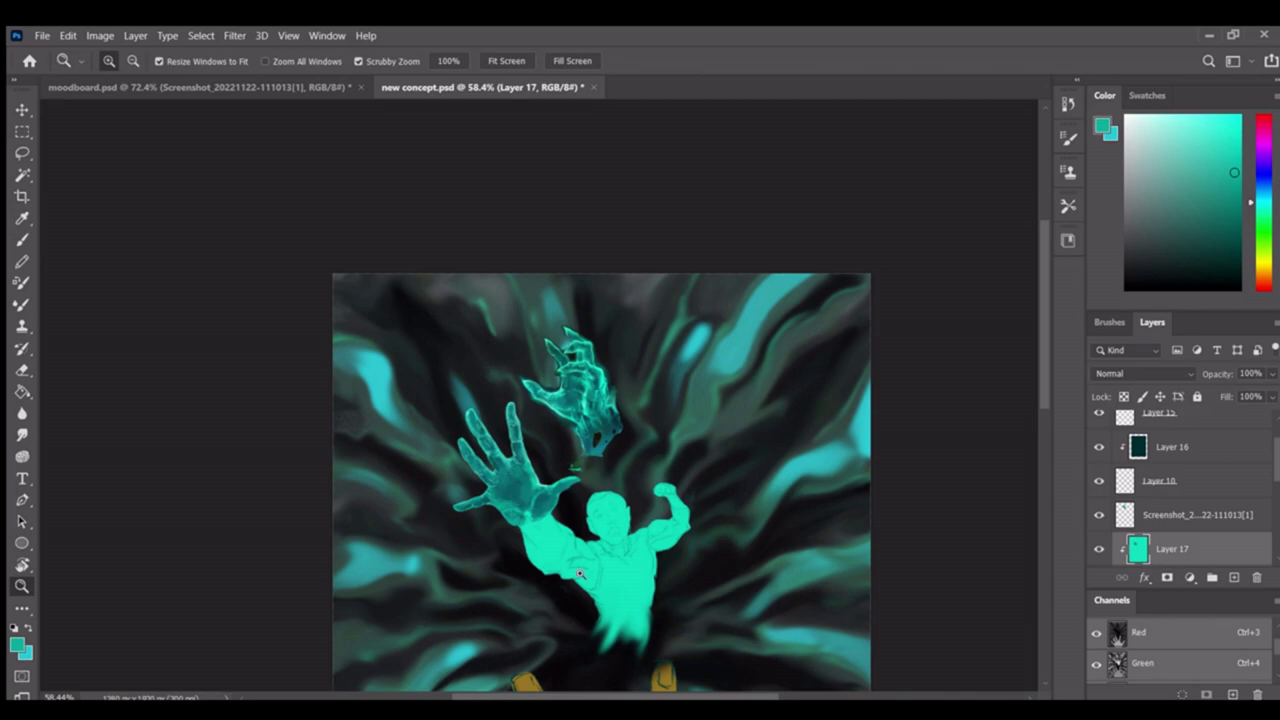
Stipple bright teal texture across the lower palm above the heel and beneath the index finger
scroll(520, 500, "up", 10)
key("b")
scroll(490, 518, "down", 3)
key("z")
scroll(560, 480, "down", 3)
key("b")
scroll(630, 455, "up", 2)
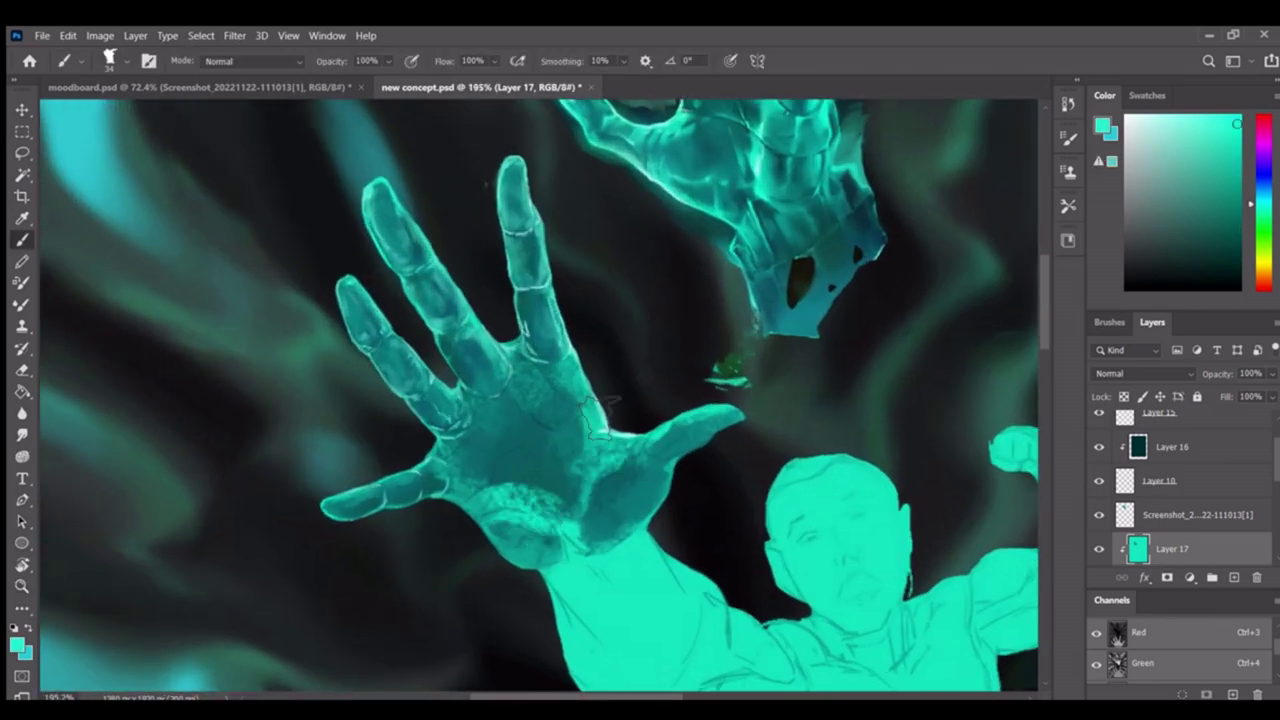
Blend the palm heel's mottled texture and paint a dark teal shadow band across the wrist
key("z")
scroll(250, 450, "up", 3)
key("b")
key("z")
scroll(322, 474, "down", 4)
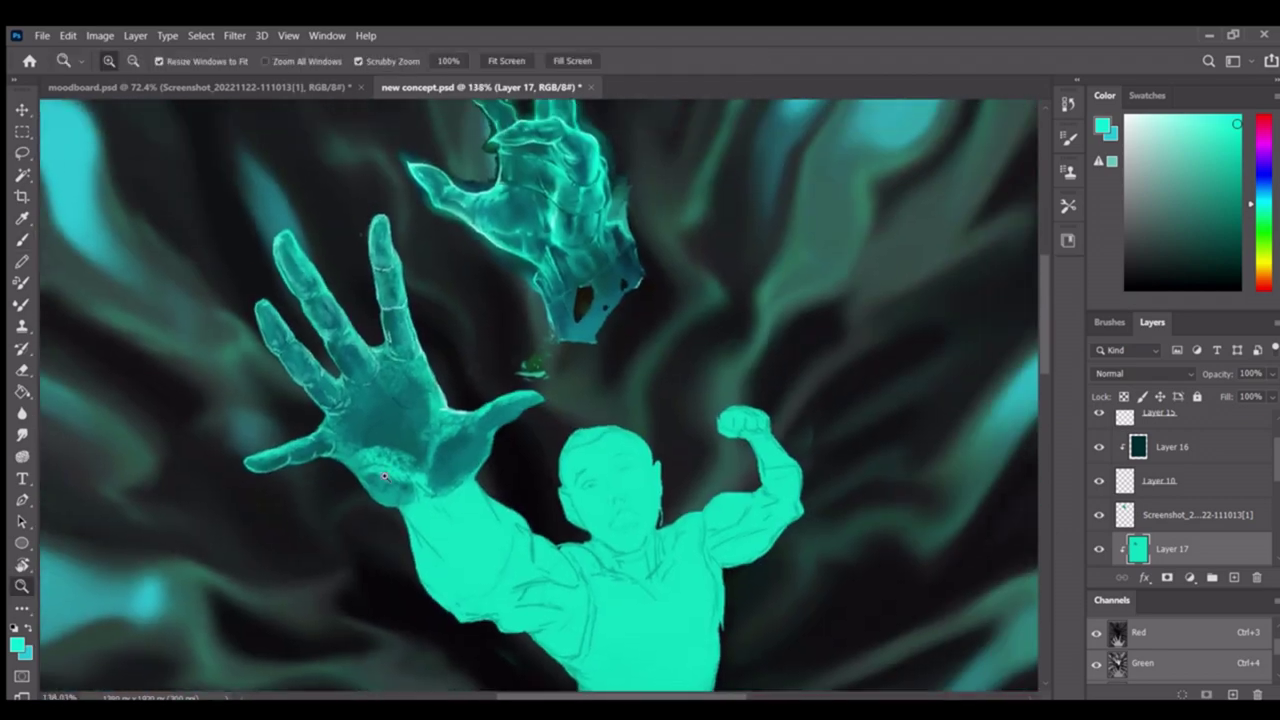
scroll(322, 474, "up", 3)
key("b")
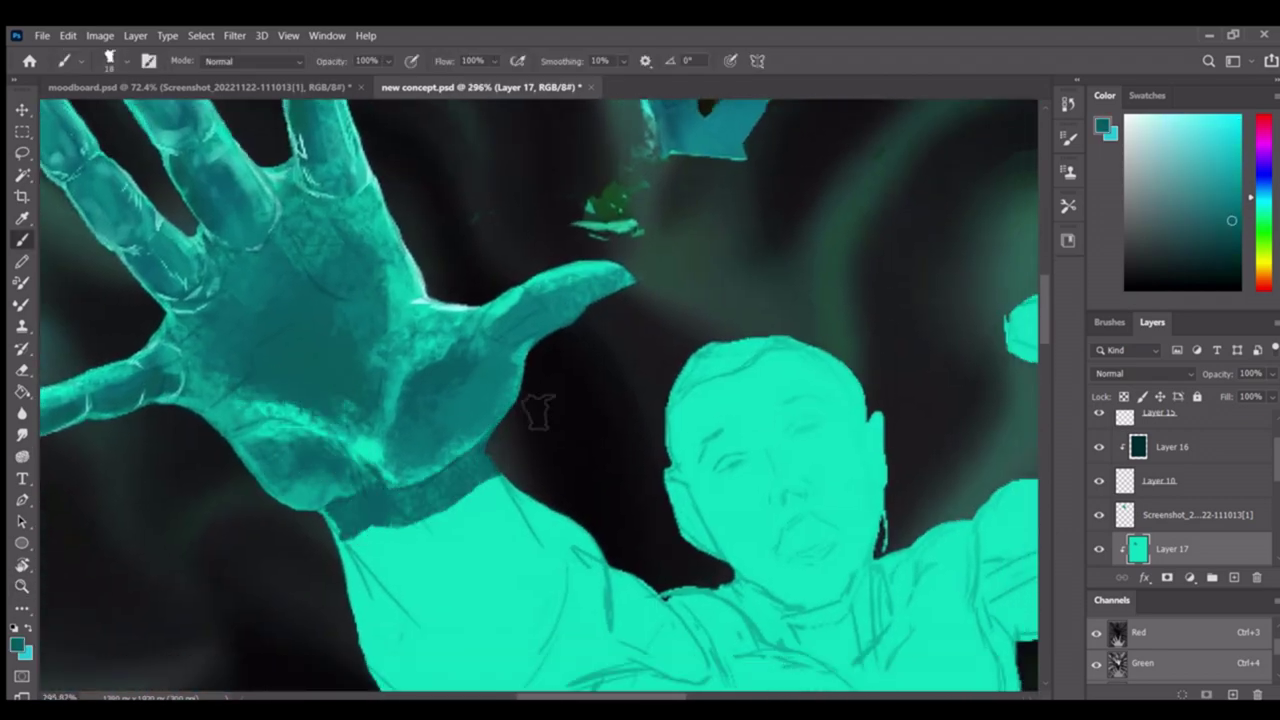
Extend the wrist shadow down the forearm's outer edge and refine the mottled teal around the thumb base
key("z")
scroll(522, 432, "down", 3)
scroll(391, 491, "up", 4)
key("b")
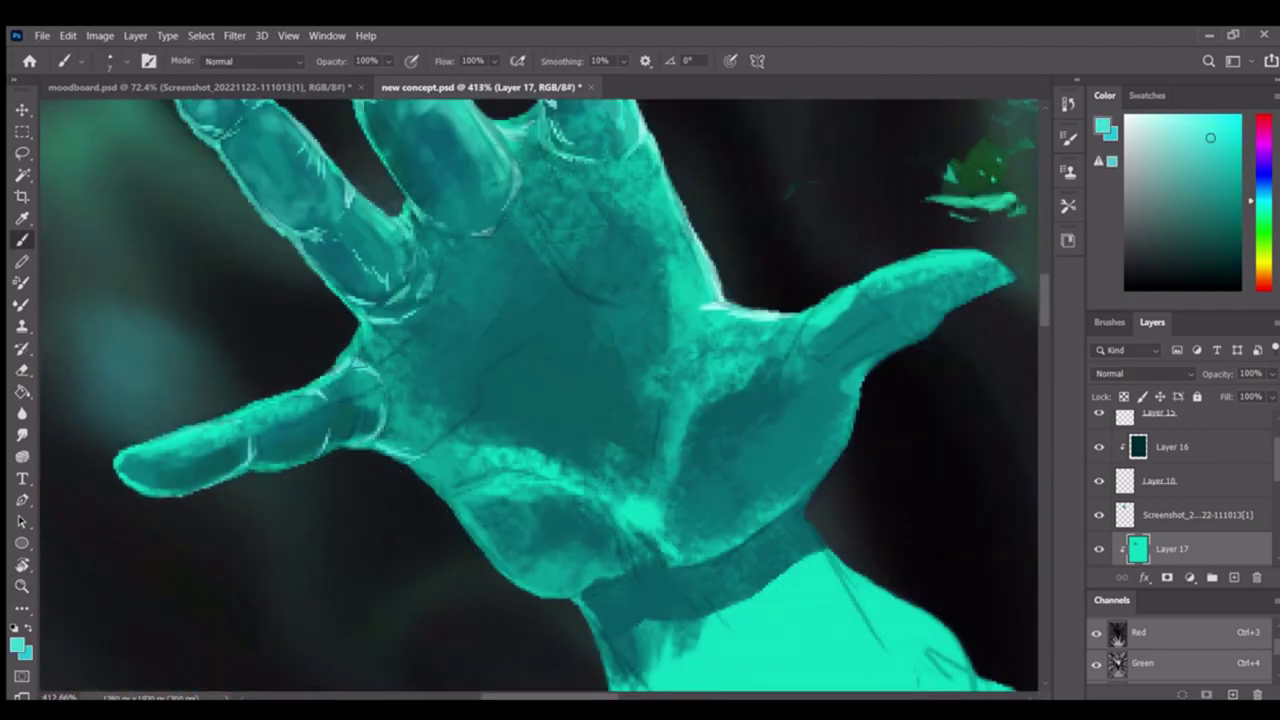
Paint pale teal highlights along the crease beneath the index finger, the thumb web and the little finger's base
scroll(363, 350, "down", 2)
key("z")
scroll(407, 452, "up", 1)
key("b")
scroll(449, 364, "down", 2)
key("z")
scroll(455, 380, "down", 1)
key("b")
scroll(455, 410, "up", 3)
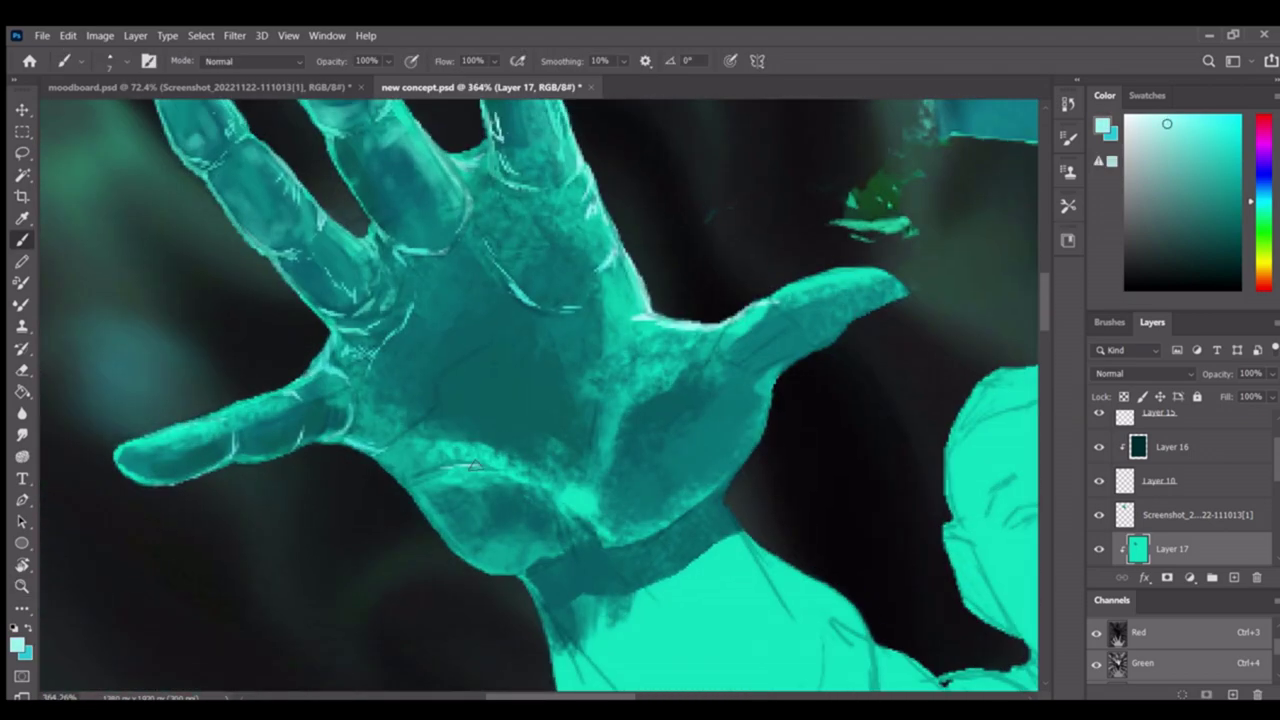
Highlight the curved crease above the palm heel and the lower edge of the thumb mound with pale teal
key("z")
scroll(432, 464, "down", 2)
scroll(425, 450, "up", 4)
key("b")
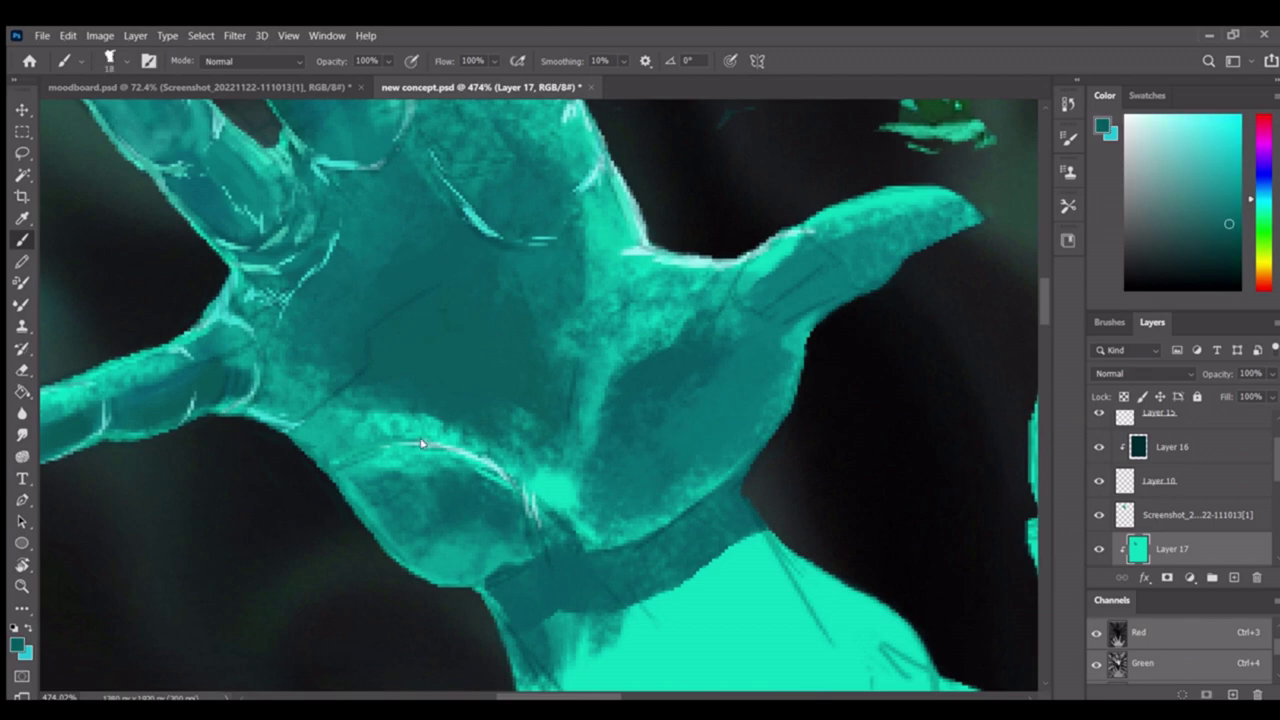
scroll(288, 450, "down", 1)
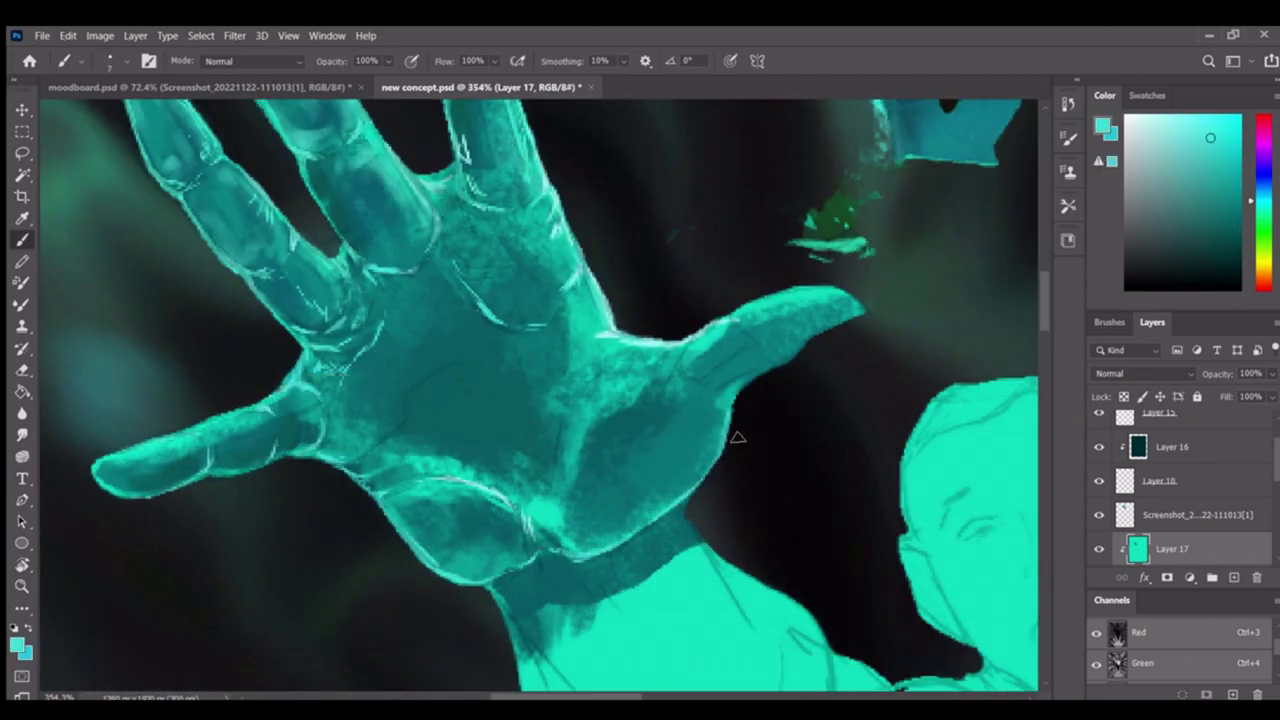
Dab lighter teal patches over the upper palm beneath the middle and ring fingers
scroll(389, 431, "down", 3)
scroll(306, 453, "up", 3)
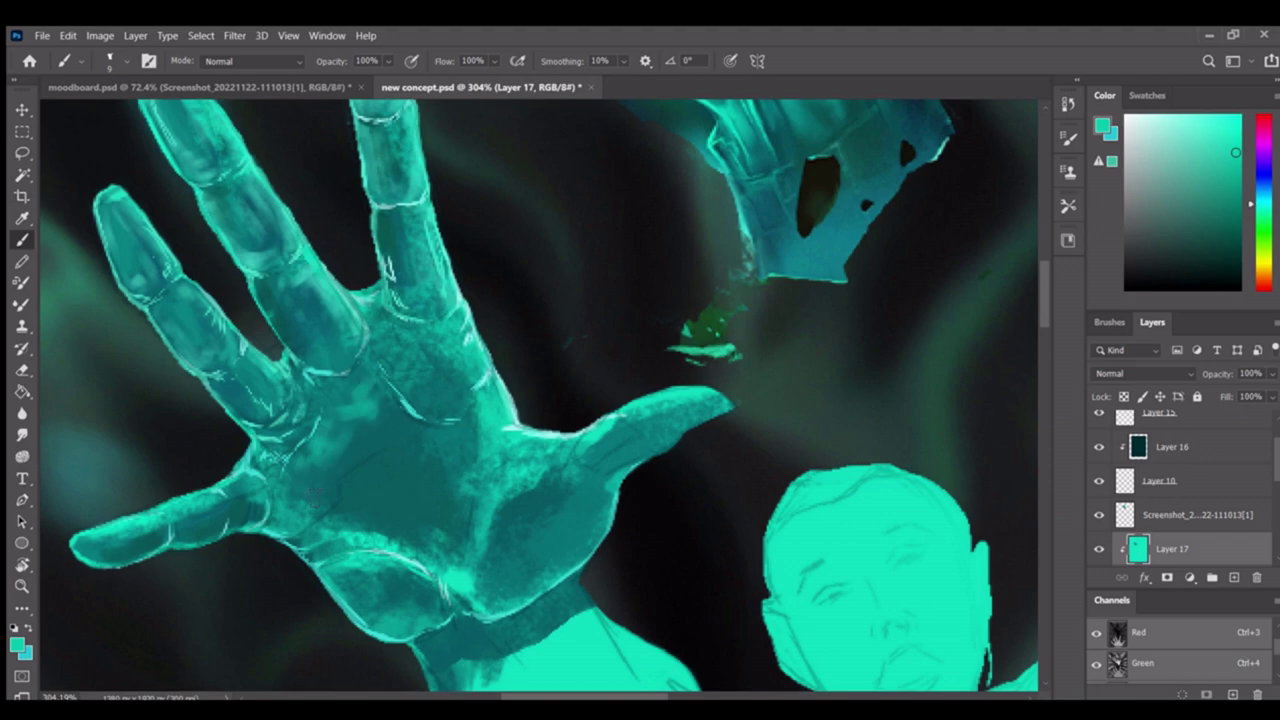
key("z")
scroll(455, 472, "down", 3)
key("b")
scroll(464, 438, "up", 4)
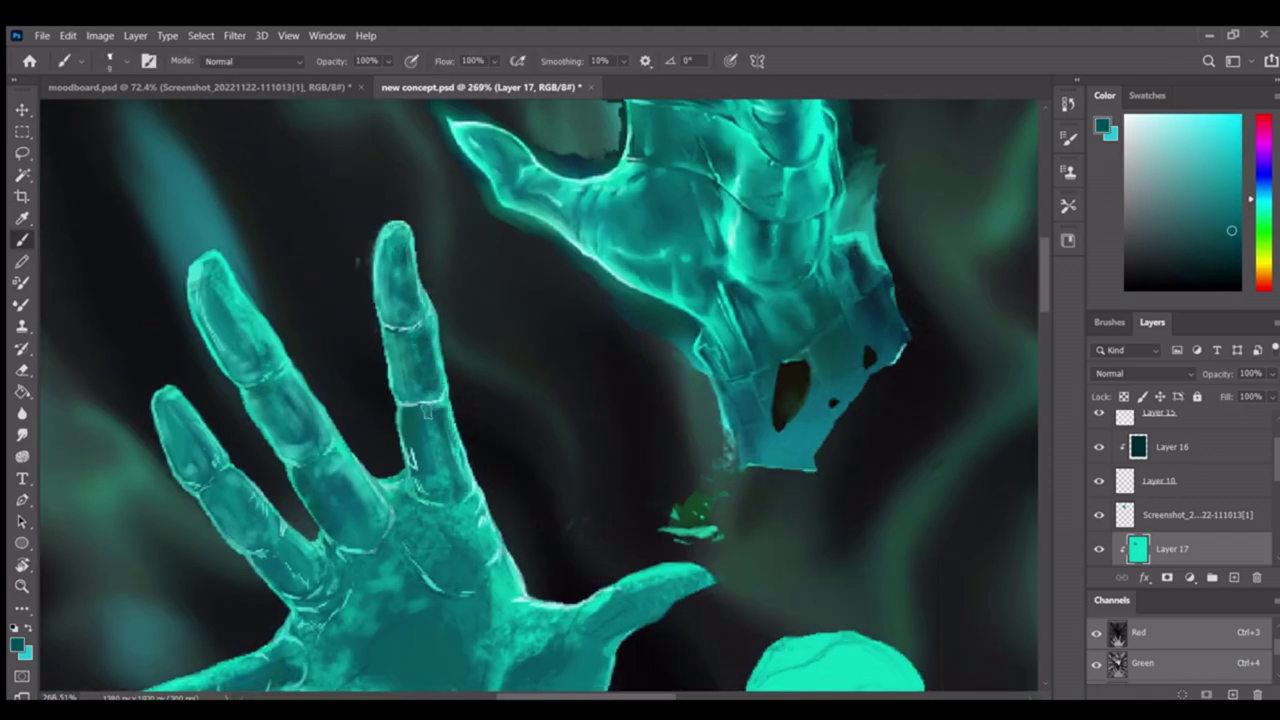
Deepen the shading on the finger segments and joints with dark teal
scroll(398, 410, "left", 2)
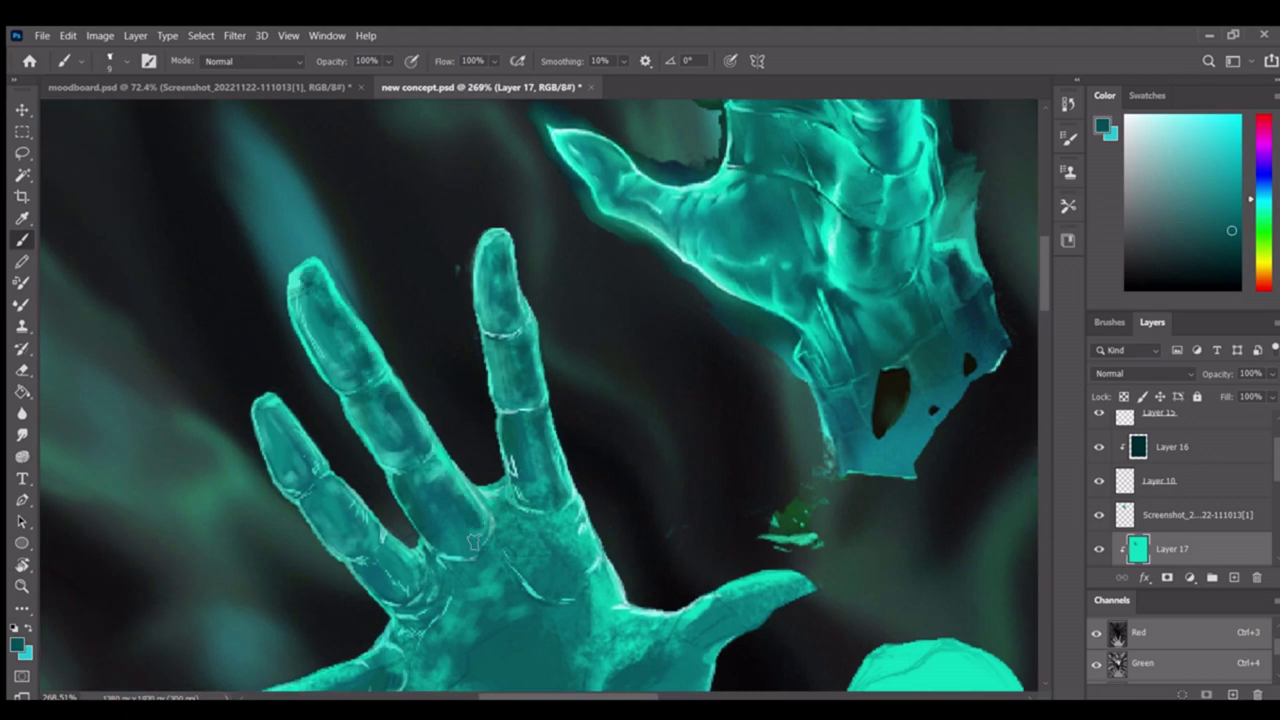
scroll(474, 541, "down", 1)
scroll(360, 528, "down", 1)
scroll(309, 529, "up", 2)
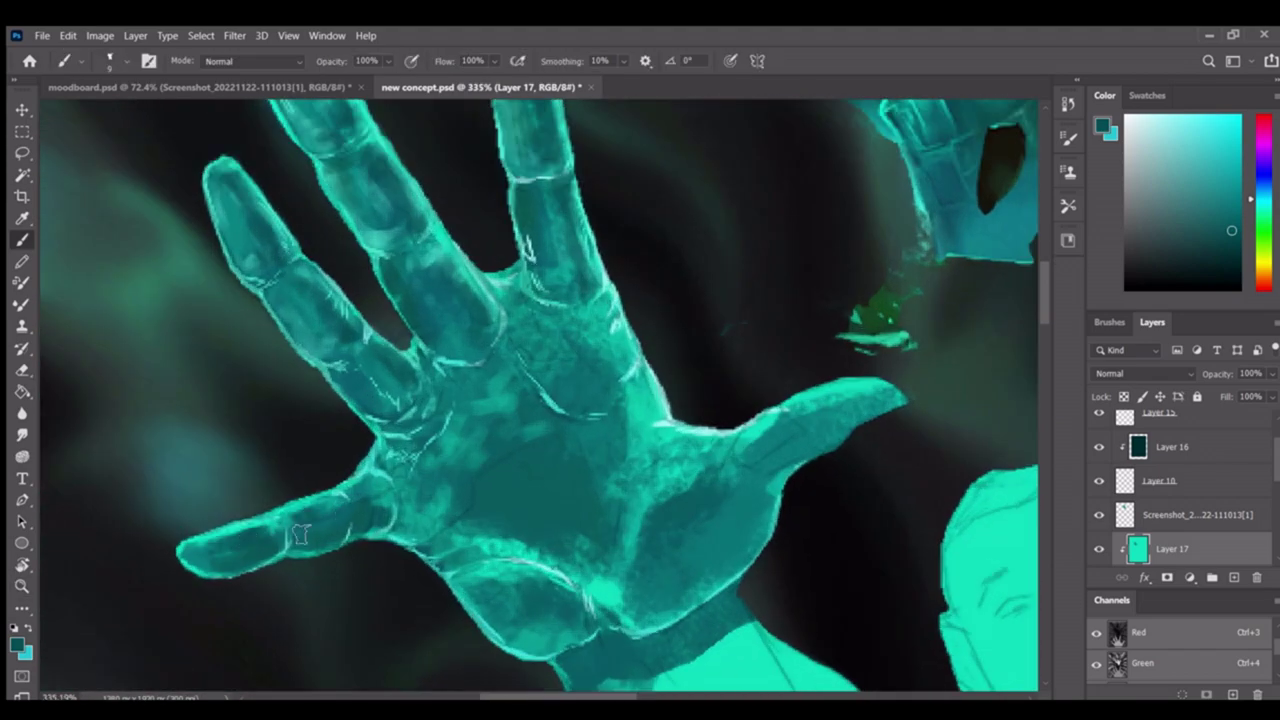
Edge the thumb tip with a bright teal rim using sampled colors
scroll(363, 451, "down", 3)
scroll(250, 132, "up", 1)
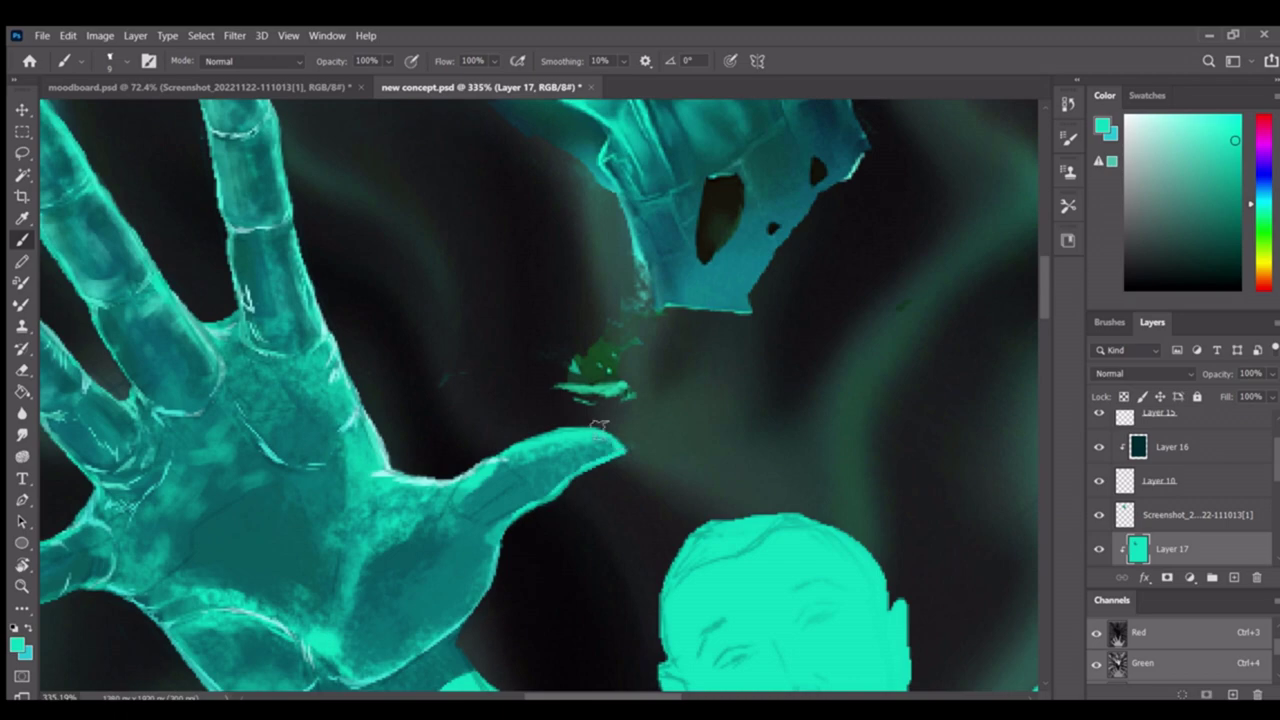
left_click(565, 452, "alt")
left_click(271, 271, "alt")
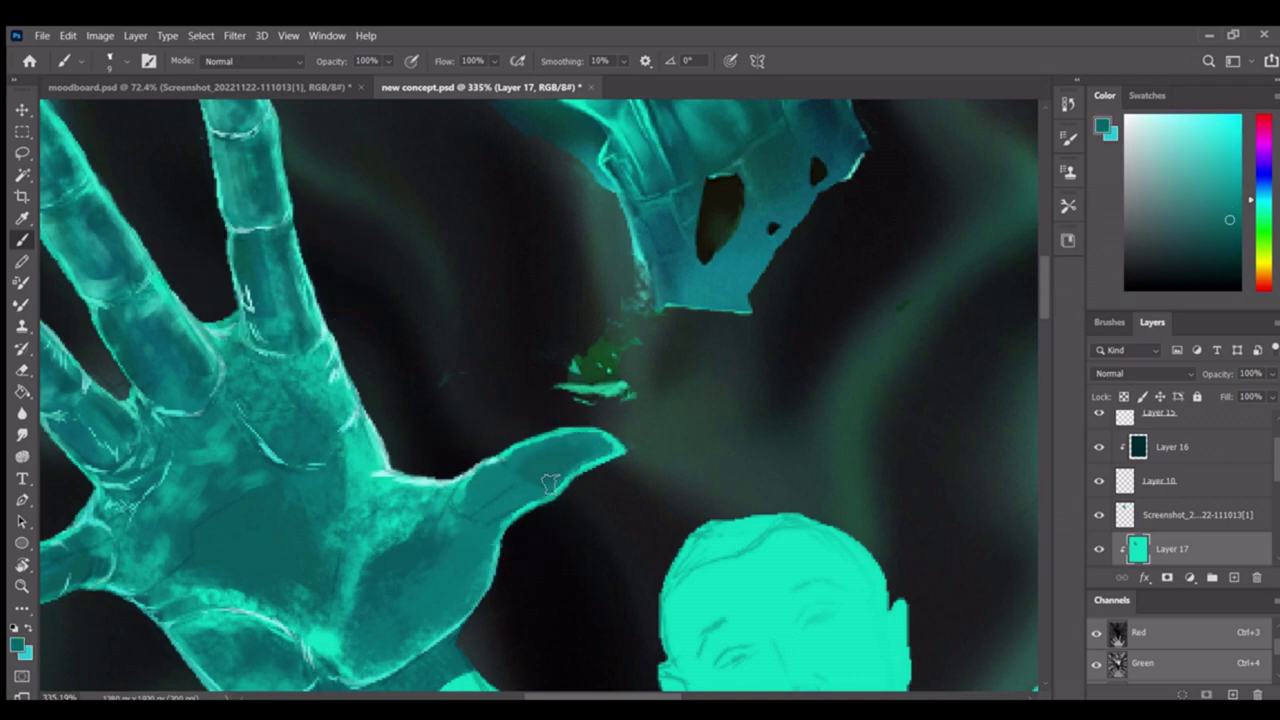
Model the thumb's segments with darker teal shading, lighter upper patches and a bright curved joint line
scroll(590, 455, "down", 3)
scroll(622, 458, "up", 2)
scroll(557, 503, "down", 2)
scroll(615, 455, "up", 4)
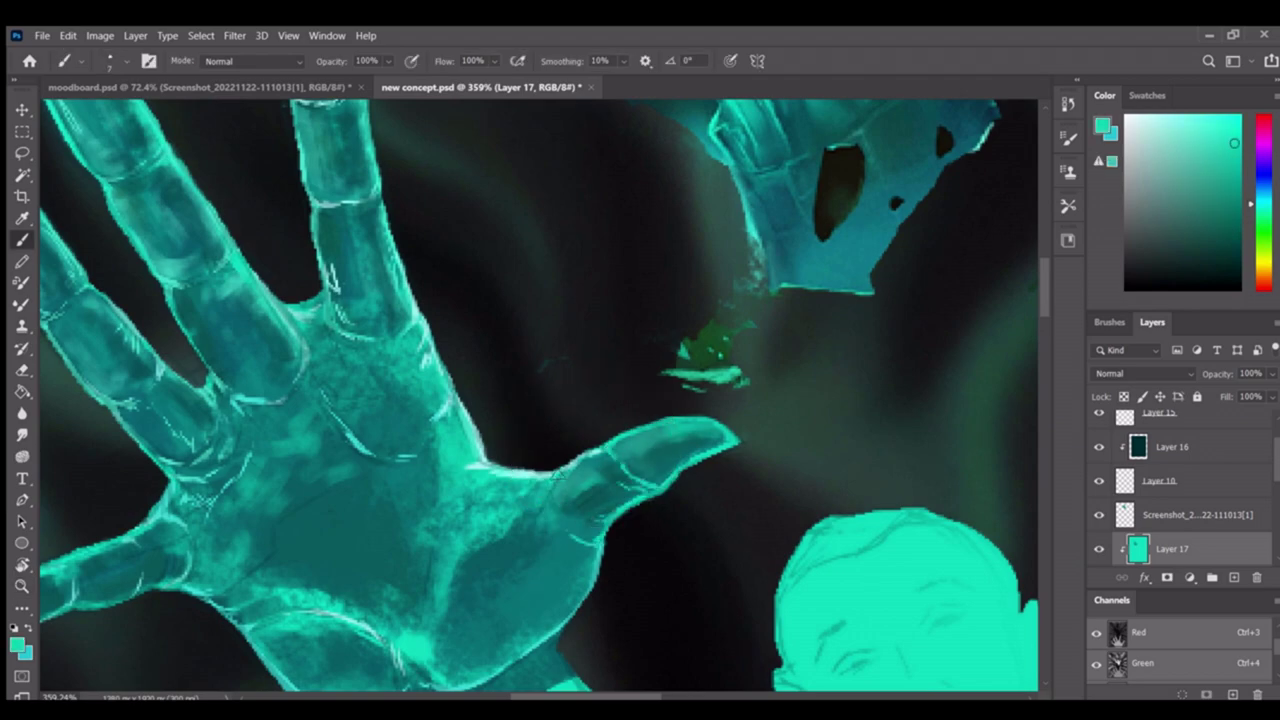
scroll(583, 561, "down", 1)
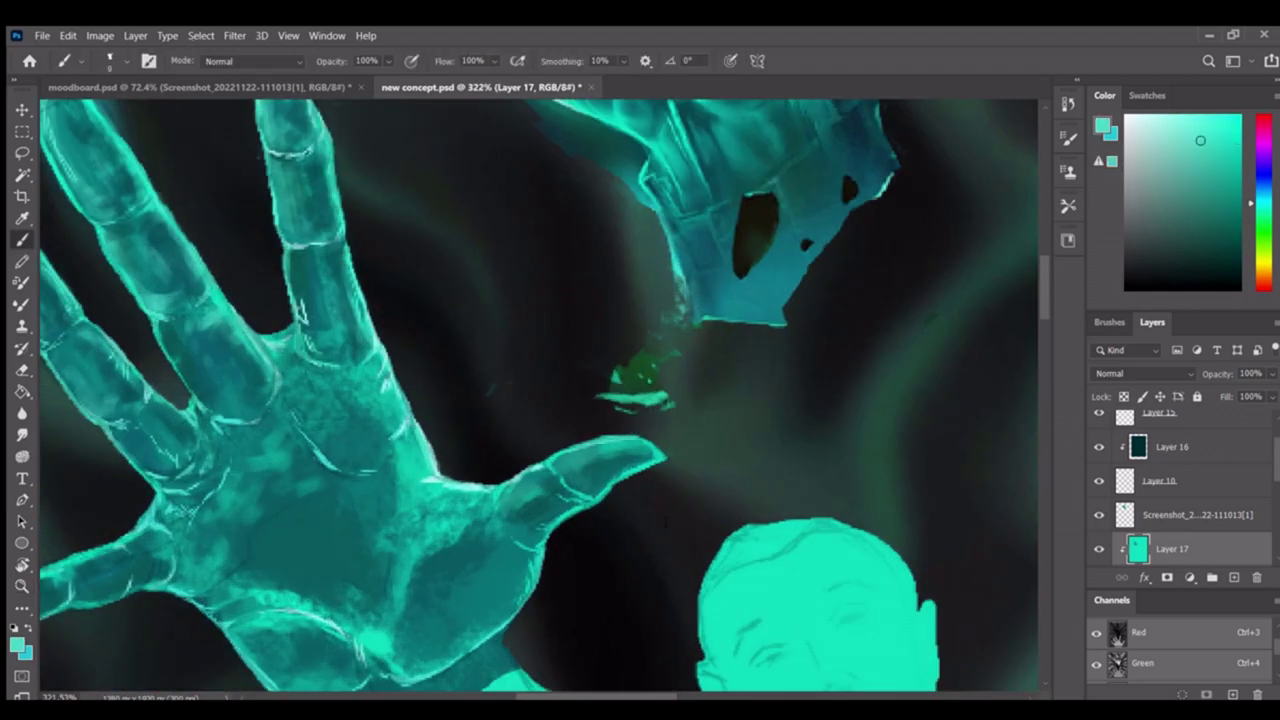
Outline the thumb mound's crease with pale highlights and darken the middle finger's base with sampled dark teal
scroll(600, 460, "down", 3)
scroll(586, 523, "up", 4)
left_click(613, 533, "alt")
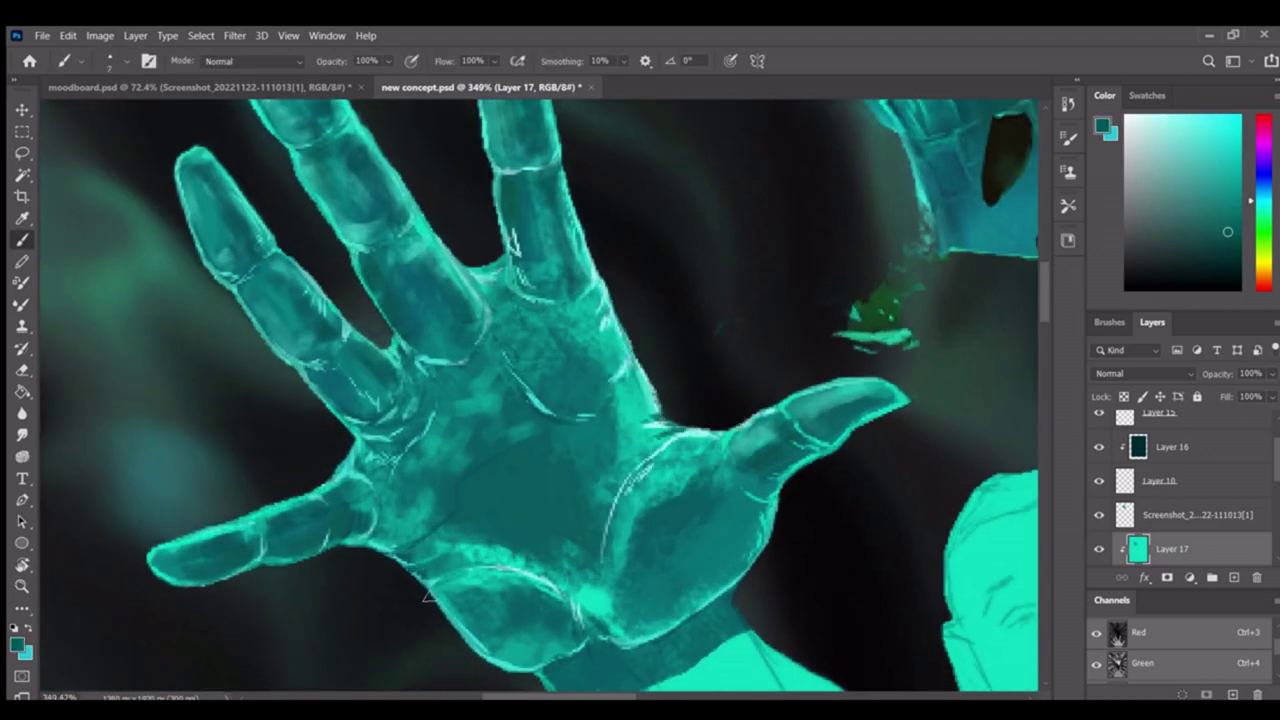
left_click_drag(434, 379, 438, 425)
scroll(450, 422, "down", 2)
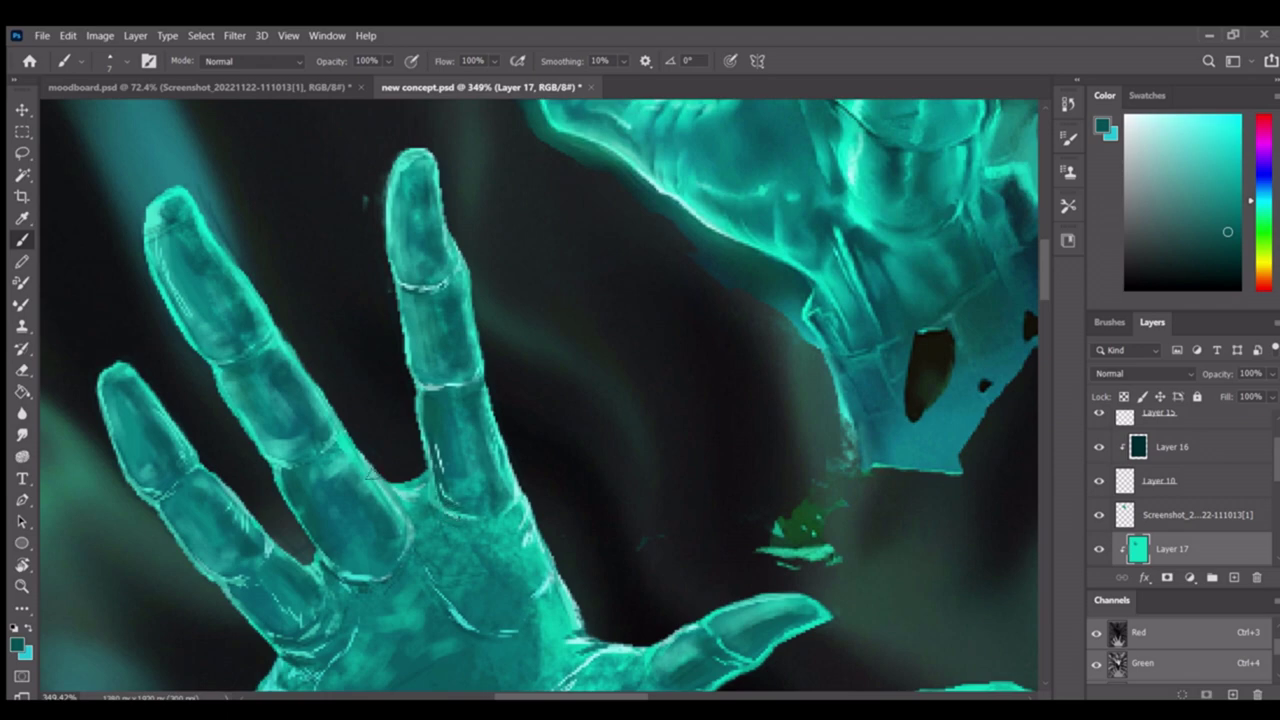
scroll(444, 516, "up", 3)
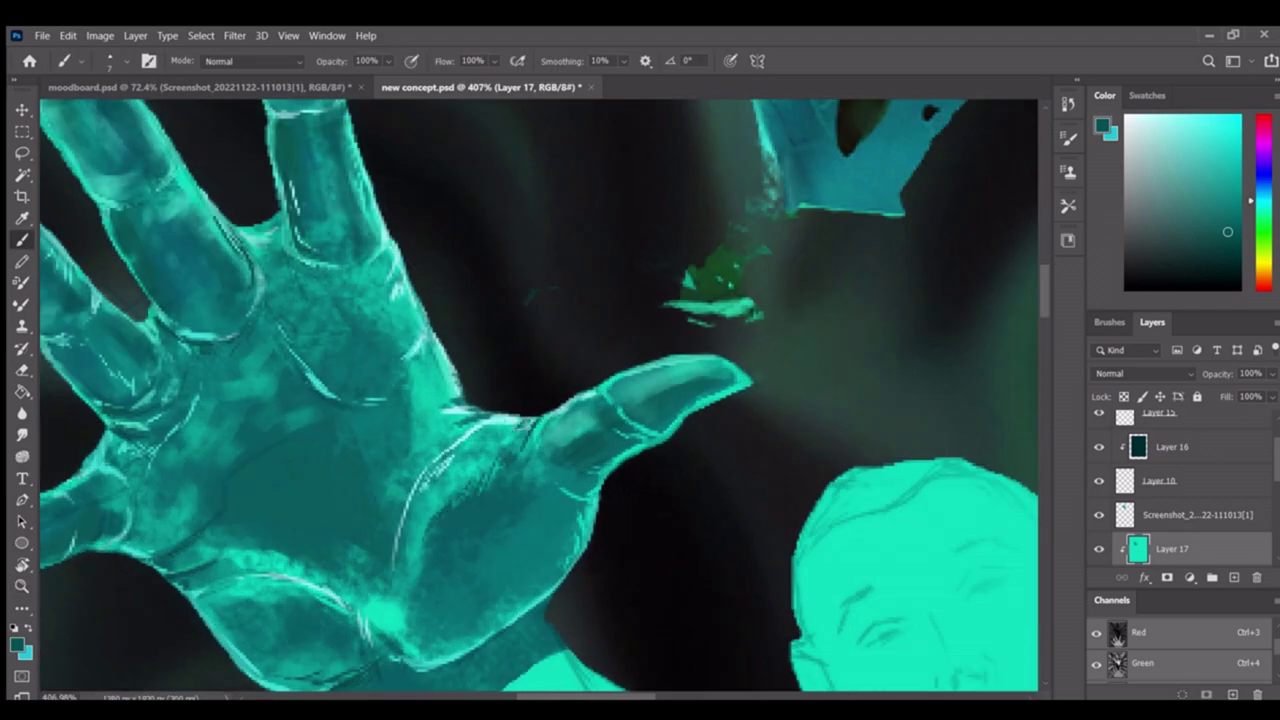
Draw bright teal crease lines through the palm's center and add lighter patches around them
scroll(534, 430, "down", 2)
scroll(460, 460, "up", 3)
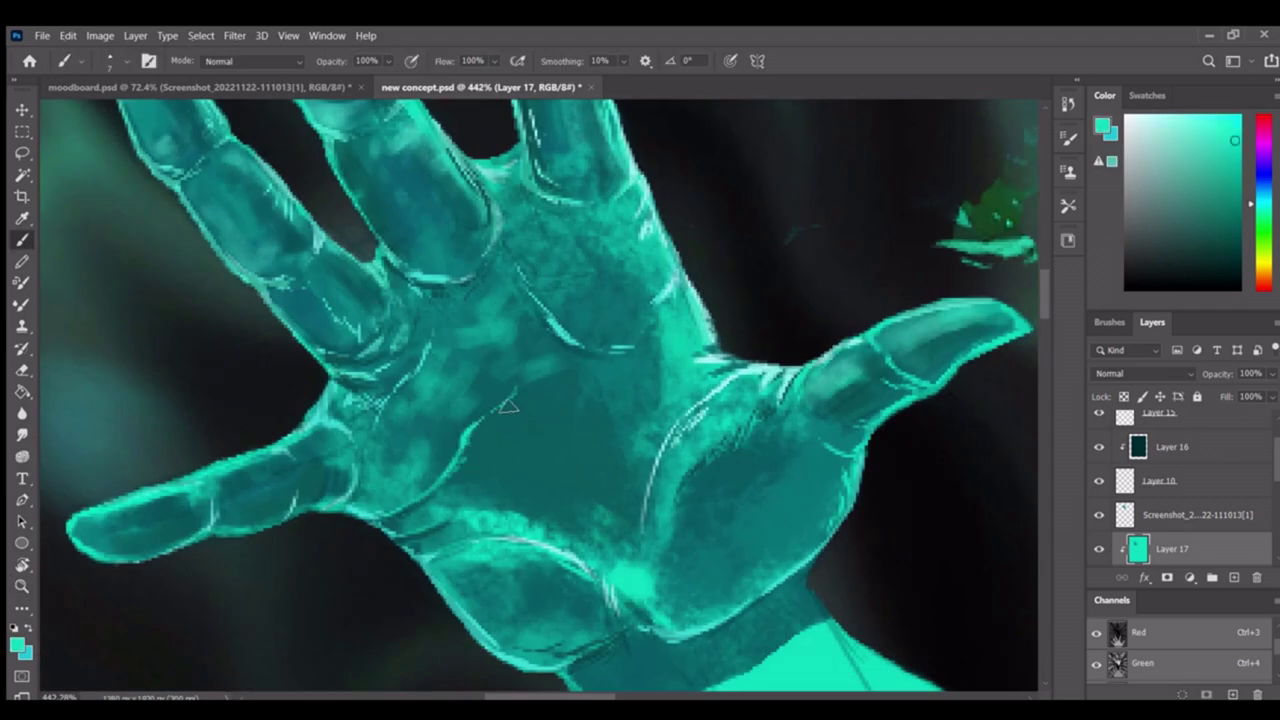
key("z")
scroll(590, 430, "down", 2)
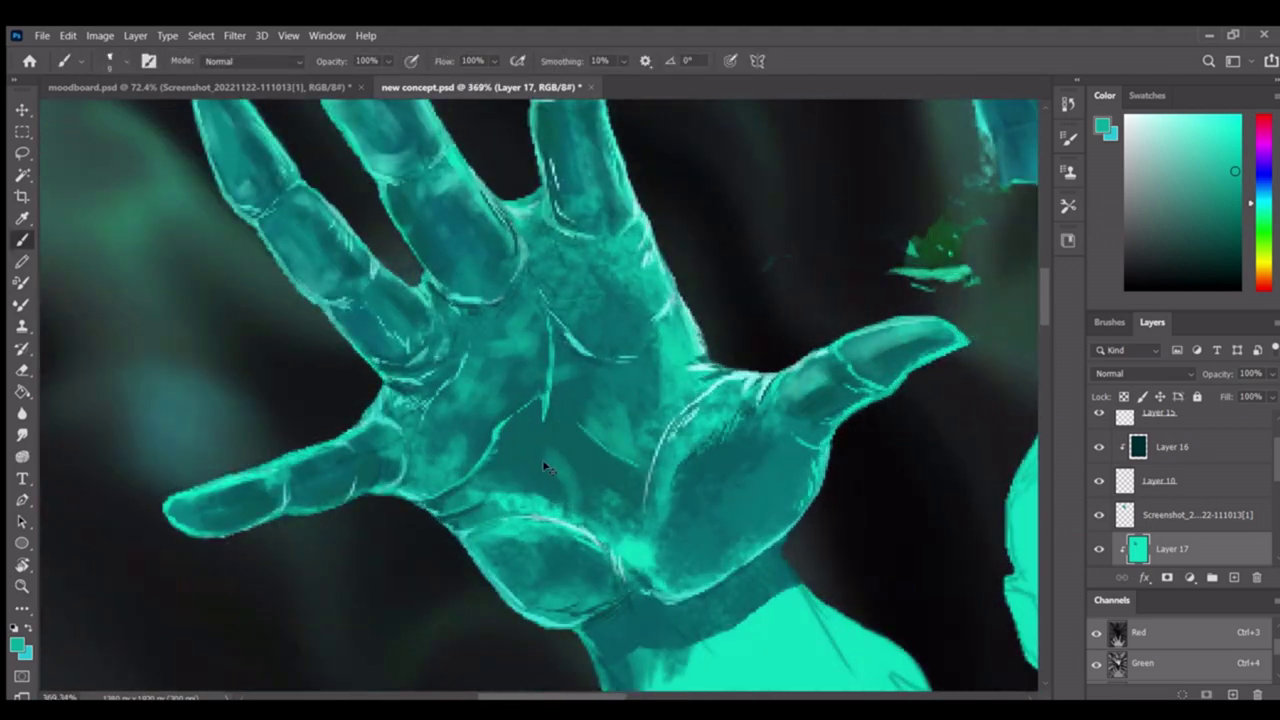
Block in the reaching forearm from wrist to elbow with dark teal, leaving a thin bright rim
scroll(640, 510, "down", 5)
scroll(600, 470, "up", 6)
key("b")
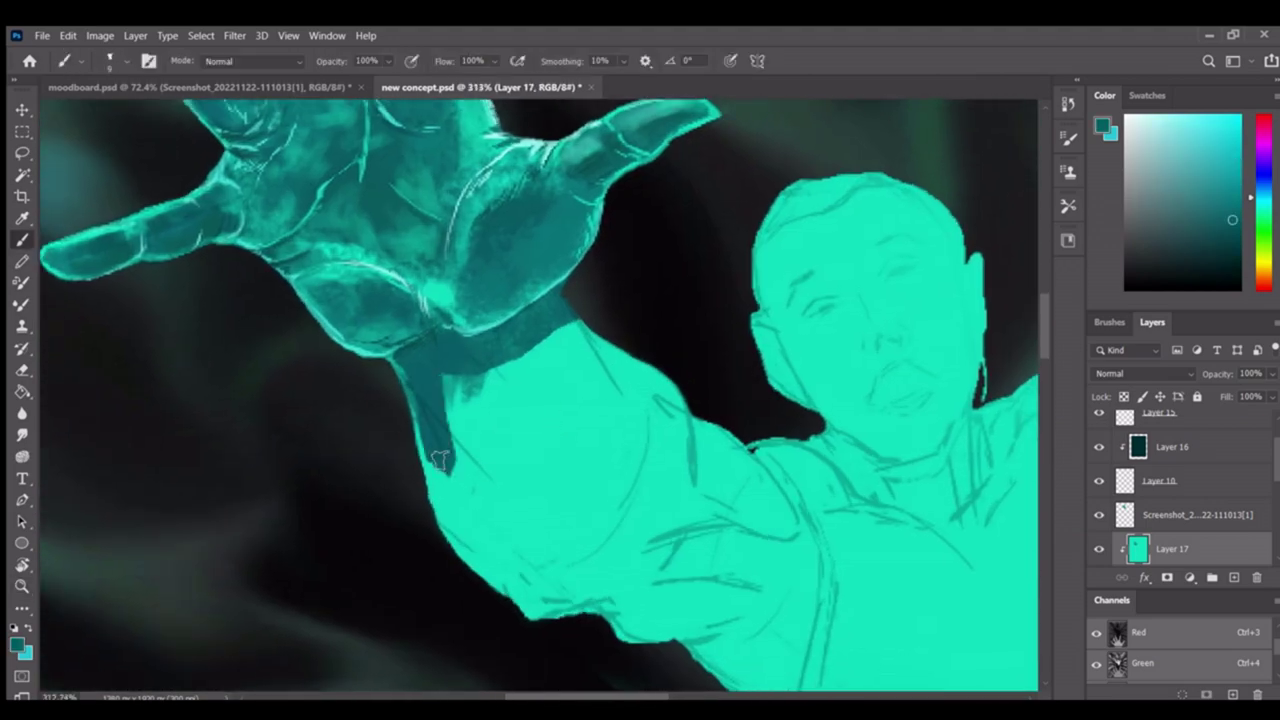
mouse_move(450, 518)
left_mouse_down()
mouse_move(511, 585)
mouse_move(483, 553)
mouse_move(600, 612)
left_mouse_up()
mouse_move(600, 612)
left_mouse_down()
mouse_move(455, 562)
mouse_move(420, 270)
left_mouse_up()
left_click_drag(480, 300, 540, 380)
mouse_move(300, 330)
left_mouse_down()
mouse_move(480, 470)
mouse_move(340, 460)
mouse_move(480, 570)
mouse_move(485, 460)
mouse_move(500, 570)
left_mouse_up()
key("z")
scroll(540, 466, "down", 2)
scroll(540, 466, "up", 2)
key("b")
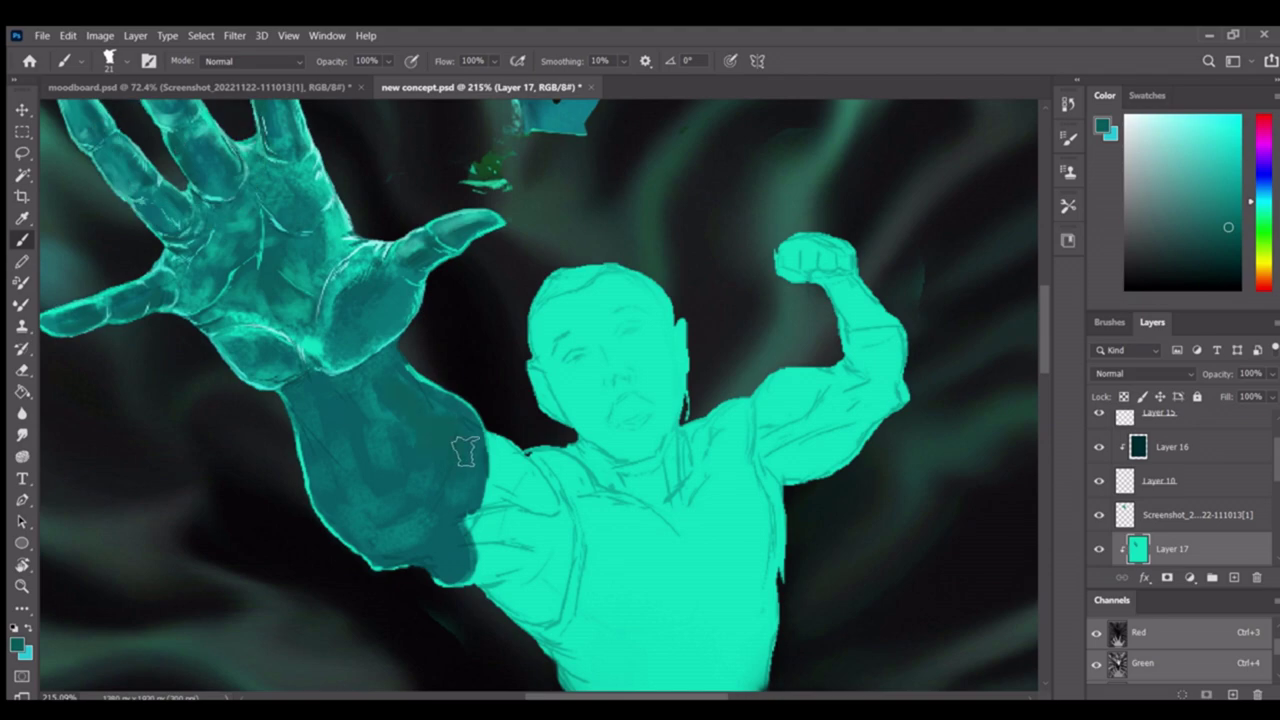
Layer lighter sampled teal strokes over the reaching forearm to model its muscles
key("z")
scroll(437, 500, "down", 4)
scroll(437, 500, "up", 5)
key("b")
left_click(503, 523, "alt")
key("z")
scroll(503, 523, "down", 5)
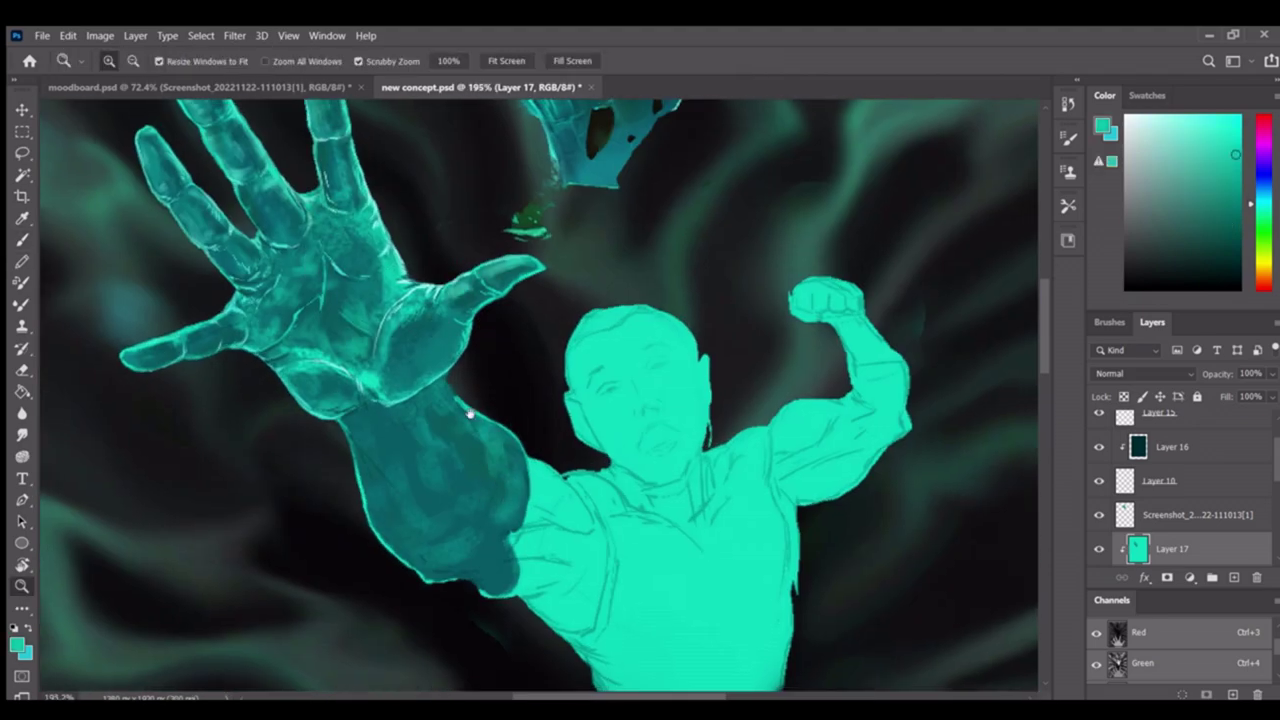
scroll(553, 249, "up", 4)
scroll(553, 260, "down", 5)
scroll(538, 400, "up", 1)
scroll(532, 394, "down", 2)
scroll(532, 394, "up", 6)
key("b")
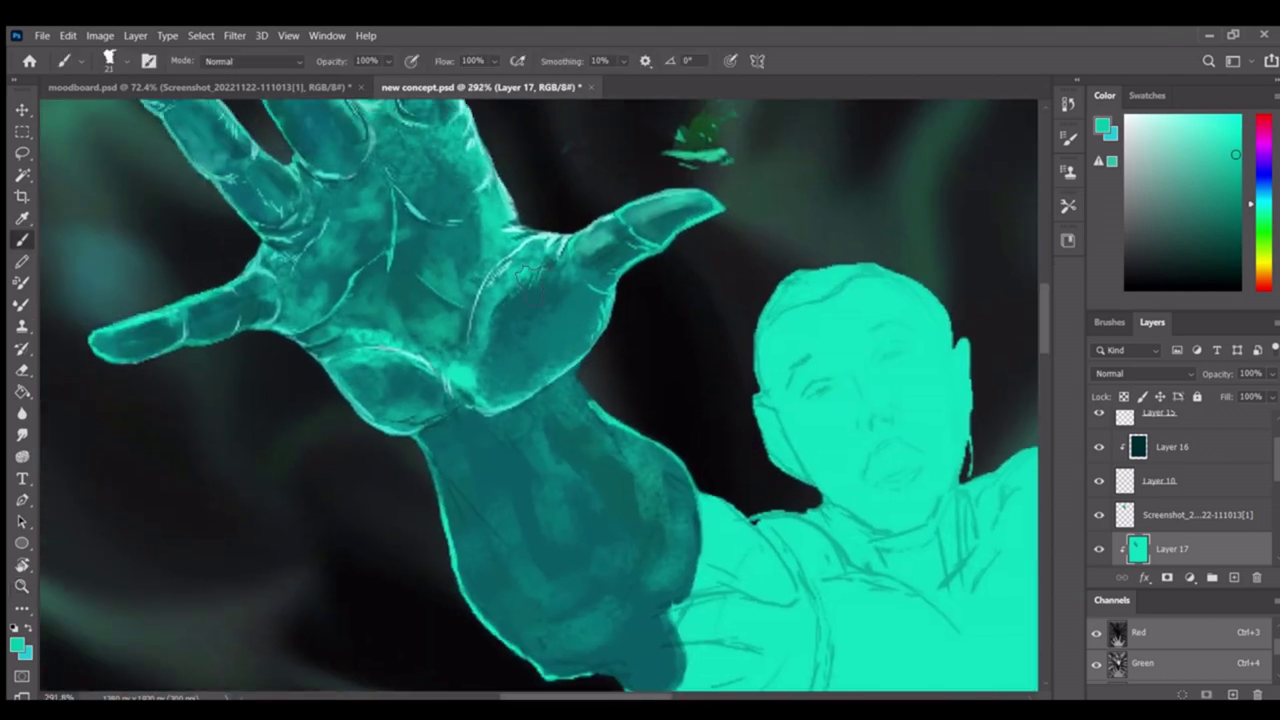
Trace the forearm's edges with a thin bright teal rim and draw a fine tendon line below the wrist
scroll(416, 444, "down", 4)
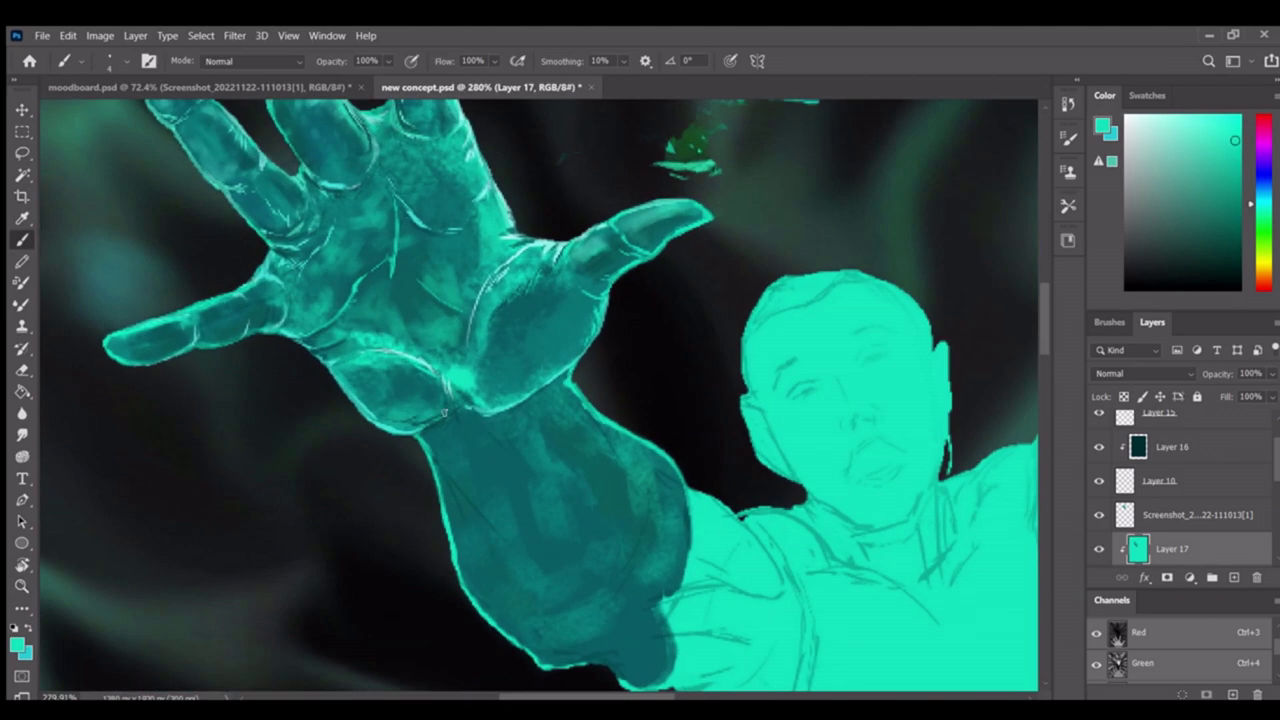
key("z")
scroll(431, 409, "up", 4)
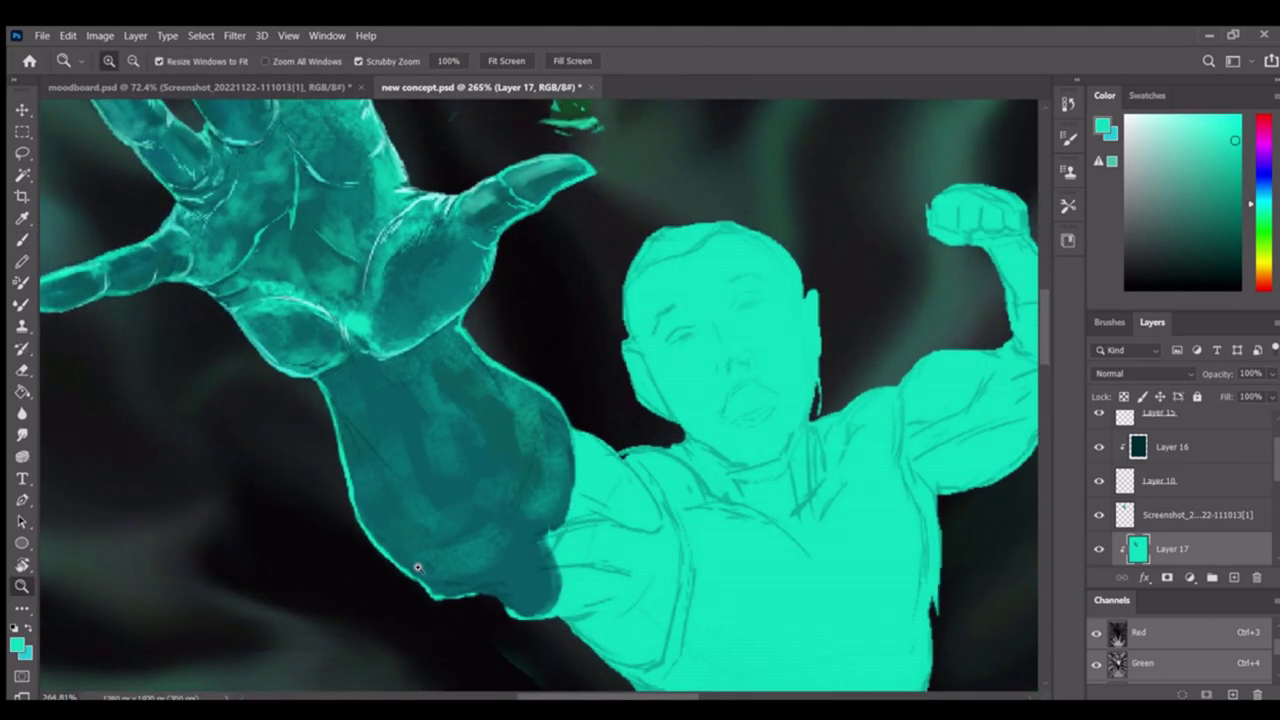
key("b")
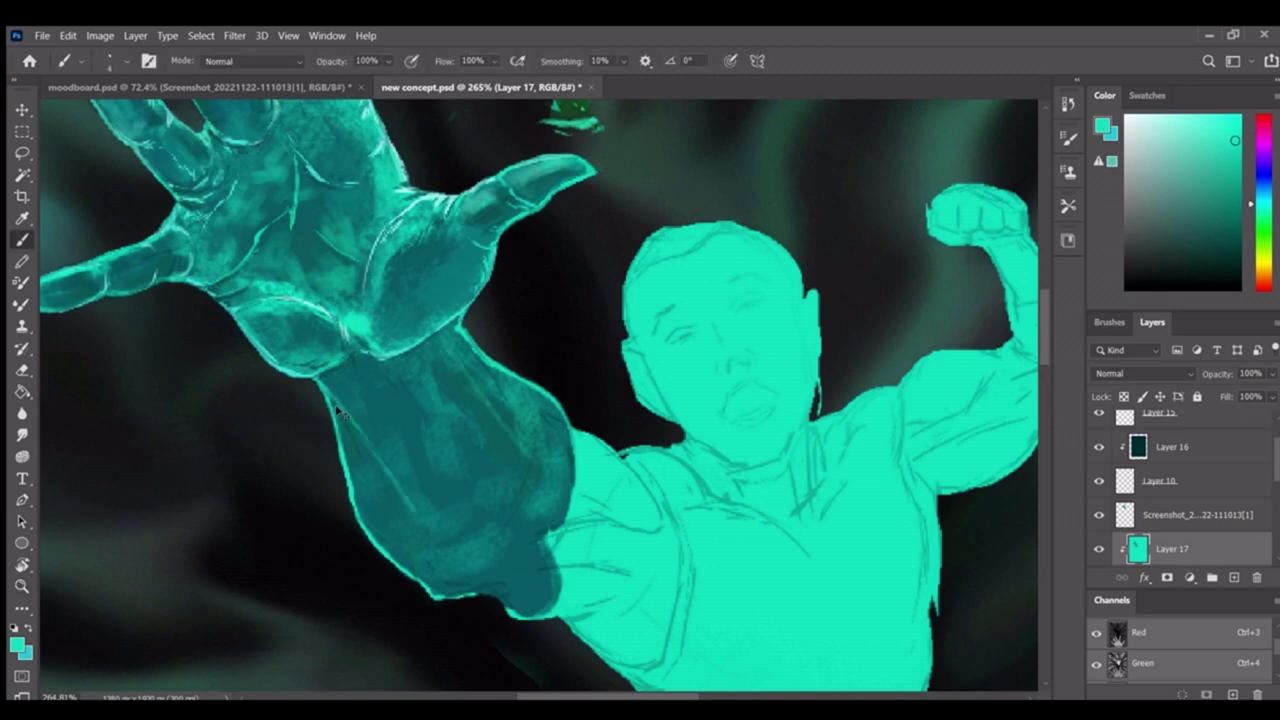
Soften the forearm's shading with dark teal and refine its tendon lines with a sampled mid teal
scroll(376, 408, "down", 2)
scroll(423, 429, "up", 2)
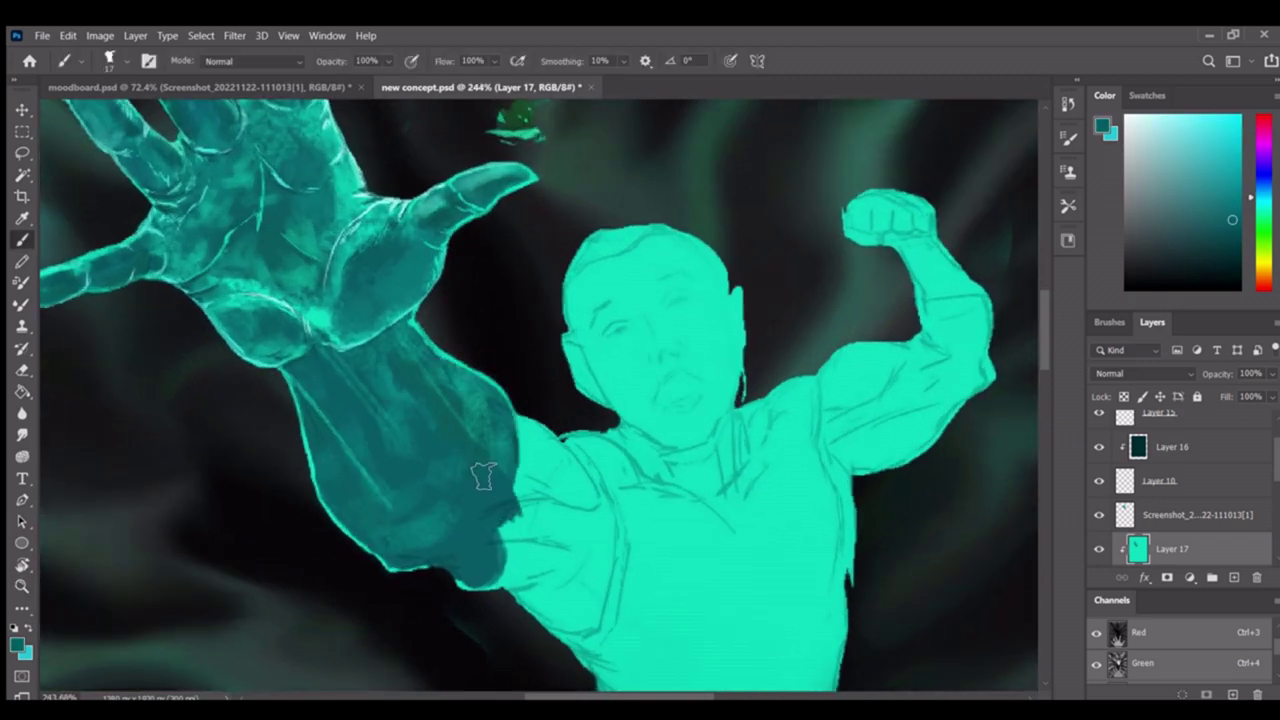
left_click(323, 417, "alt")
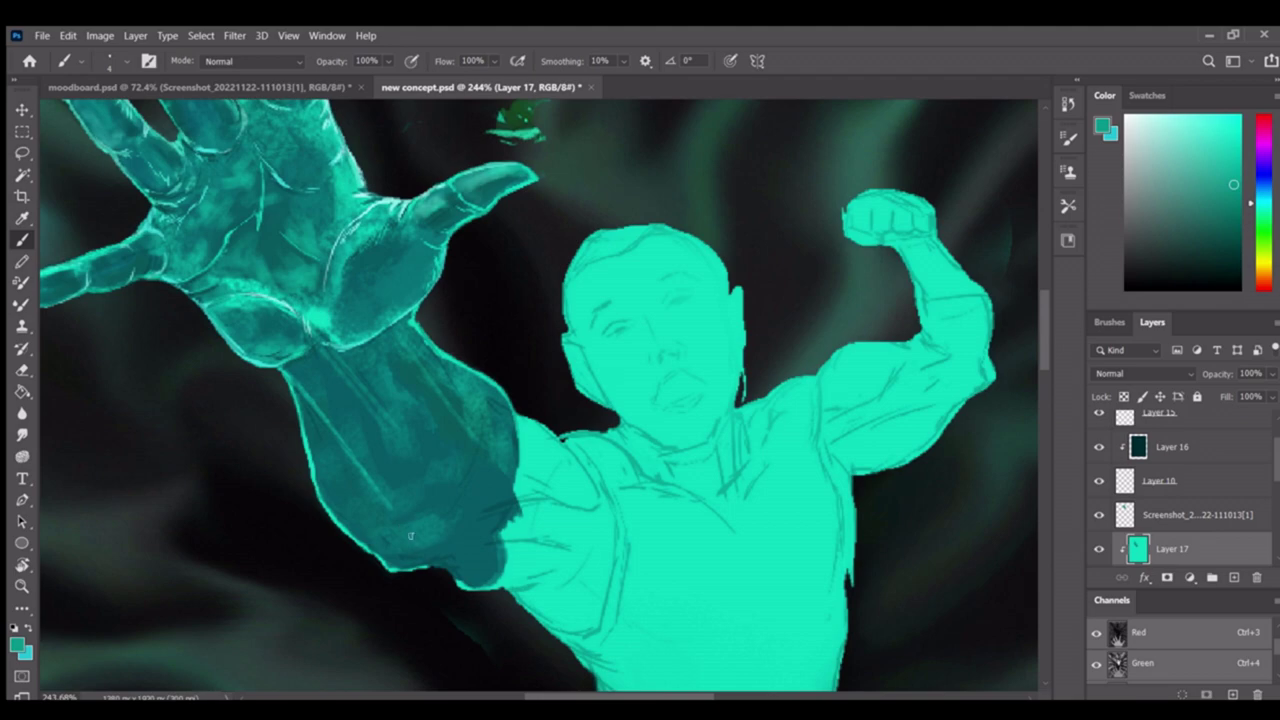
scroll(485, 503, "down", 3)
scroll(428, 500, "up", 3)
Clean up the reaching forearm's outer contour on Layer 14, and darken its tendon shading with sampled dark teal on Layer 17
left_click(440, 452, "ctrl")
key("e")
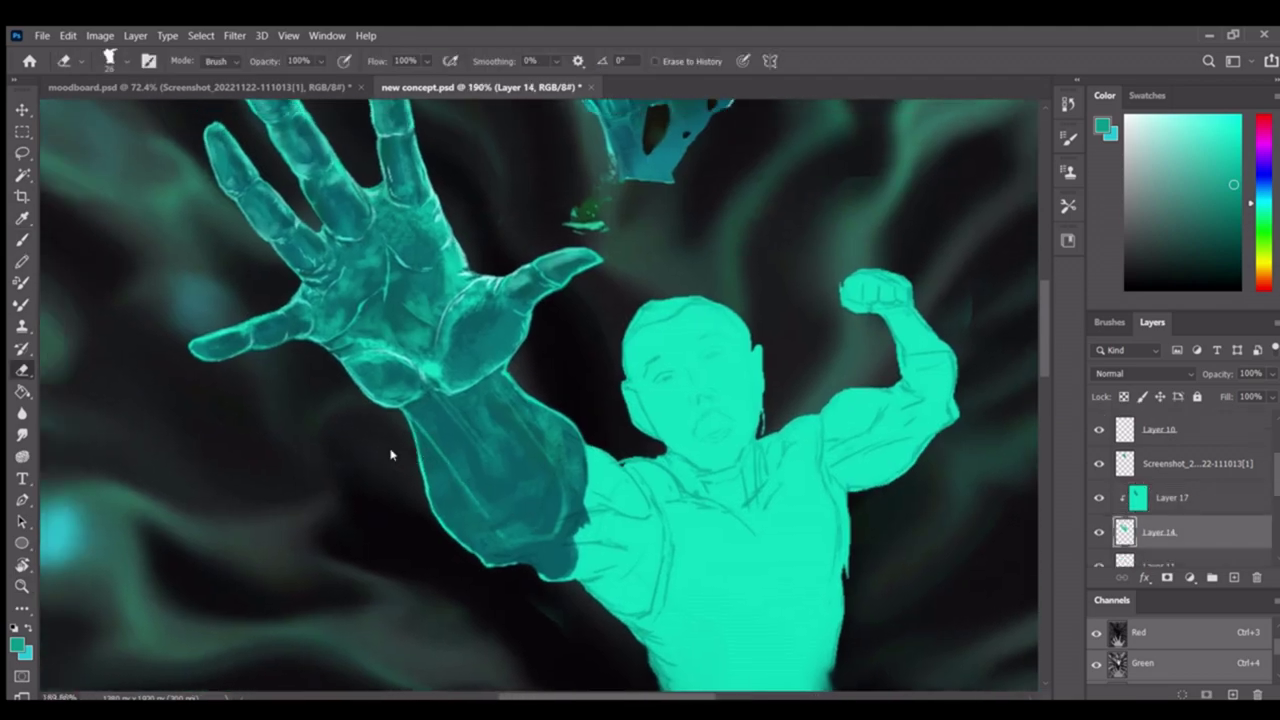
scroll(413, 462, "up", 2)
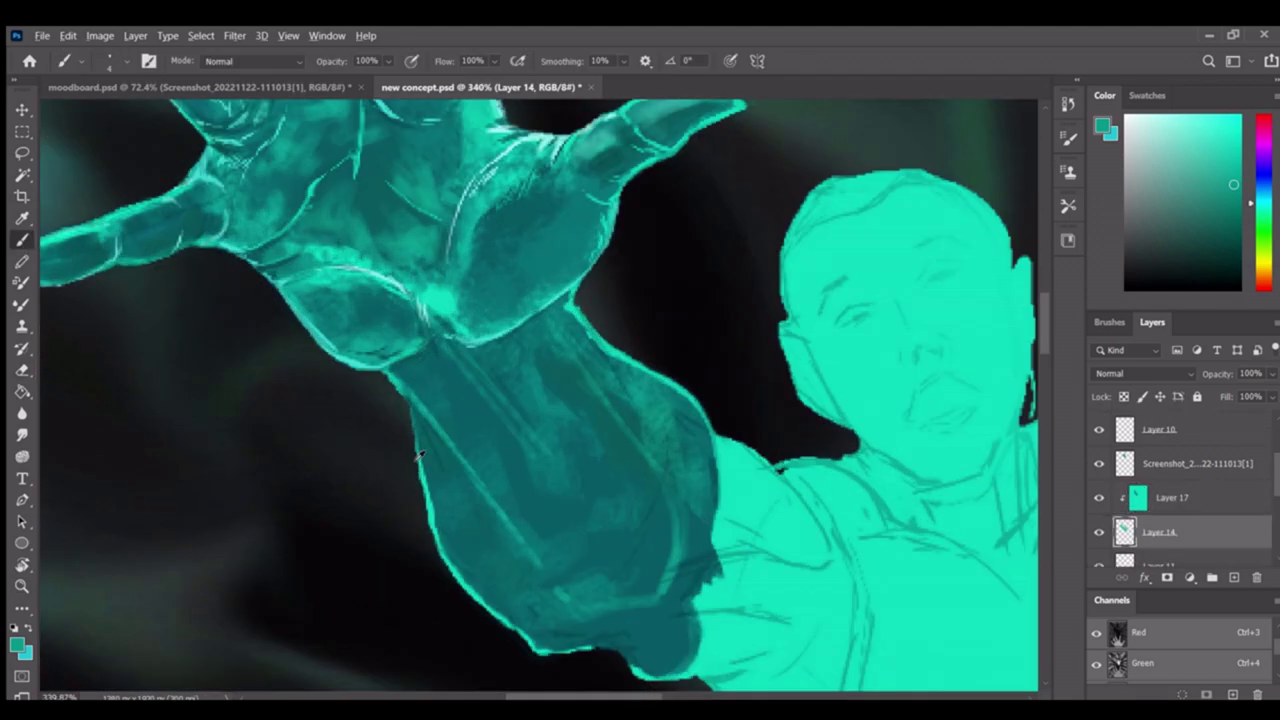
left_click(418, 445, "ctrl")
scroll(571, 400, "down", 3)
scroll(497, 440, "up", 3)
key("b")
key("z")
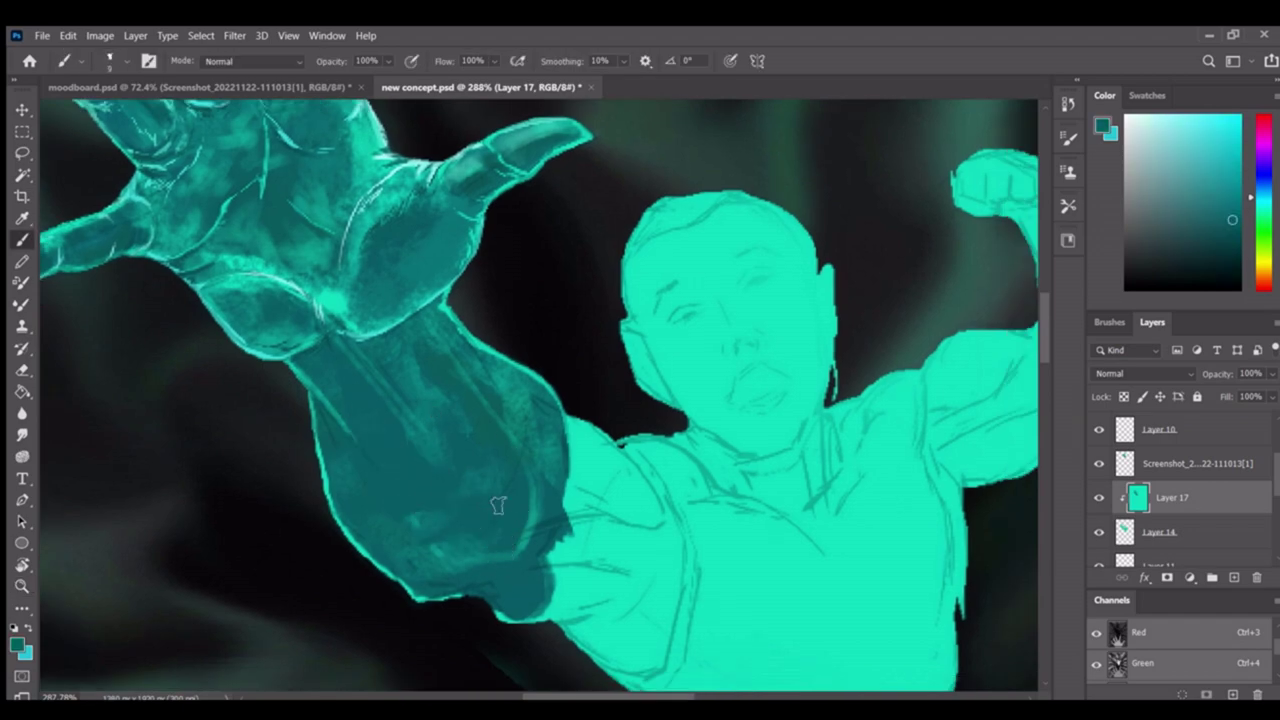
Deepen the shading of the open hand's fingers and palm with sampled dark teal on Layer 17
scroll(494, 480, "down", 5)
scroll(549, 408, "up", 6)
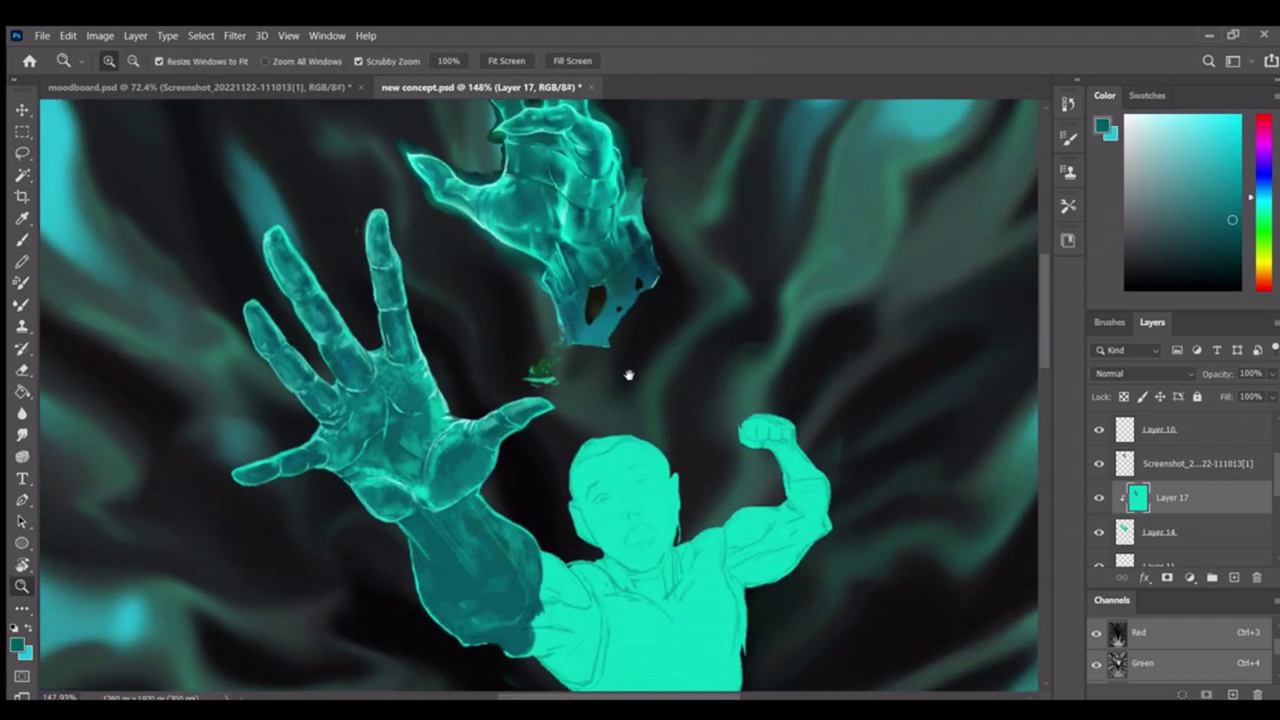
key("b")
scroll(510, 558, "down", 1)
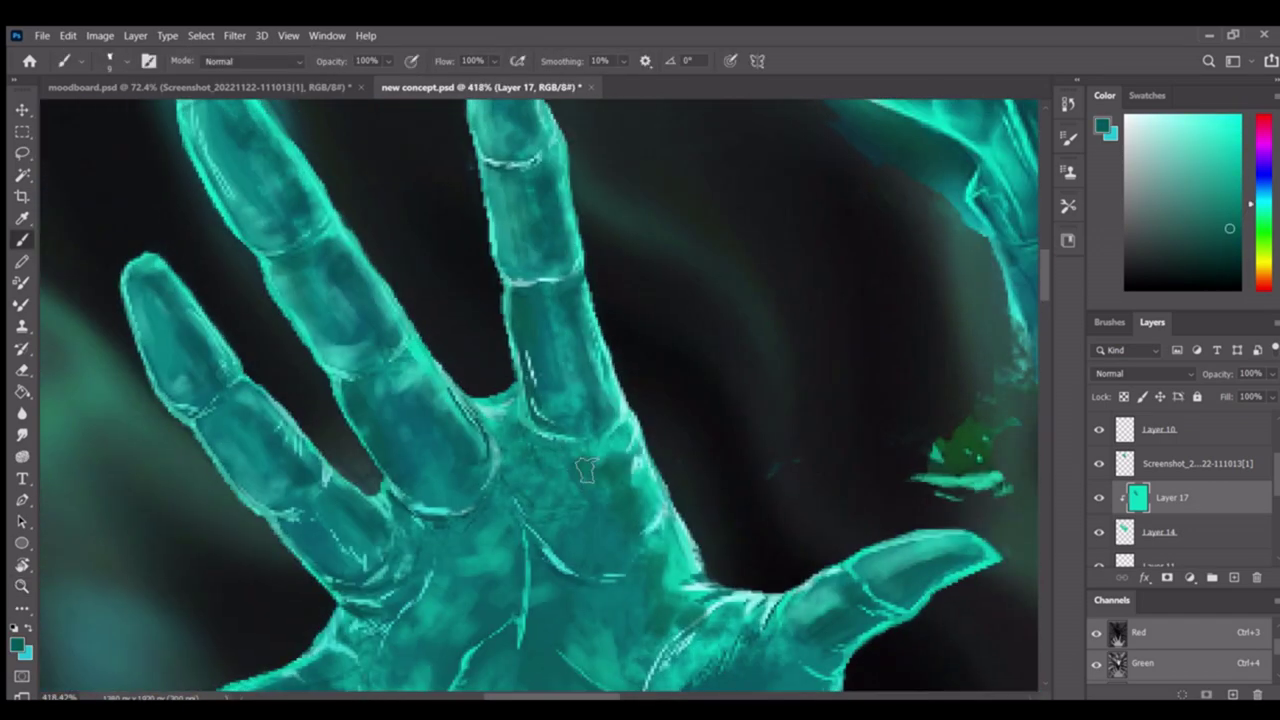
left_click_drag(510, 680, 510, 558)
left_click_drag(761, 493, 491, 373)
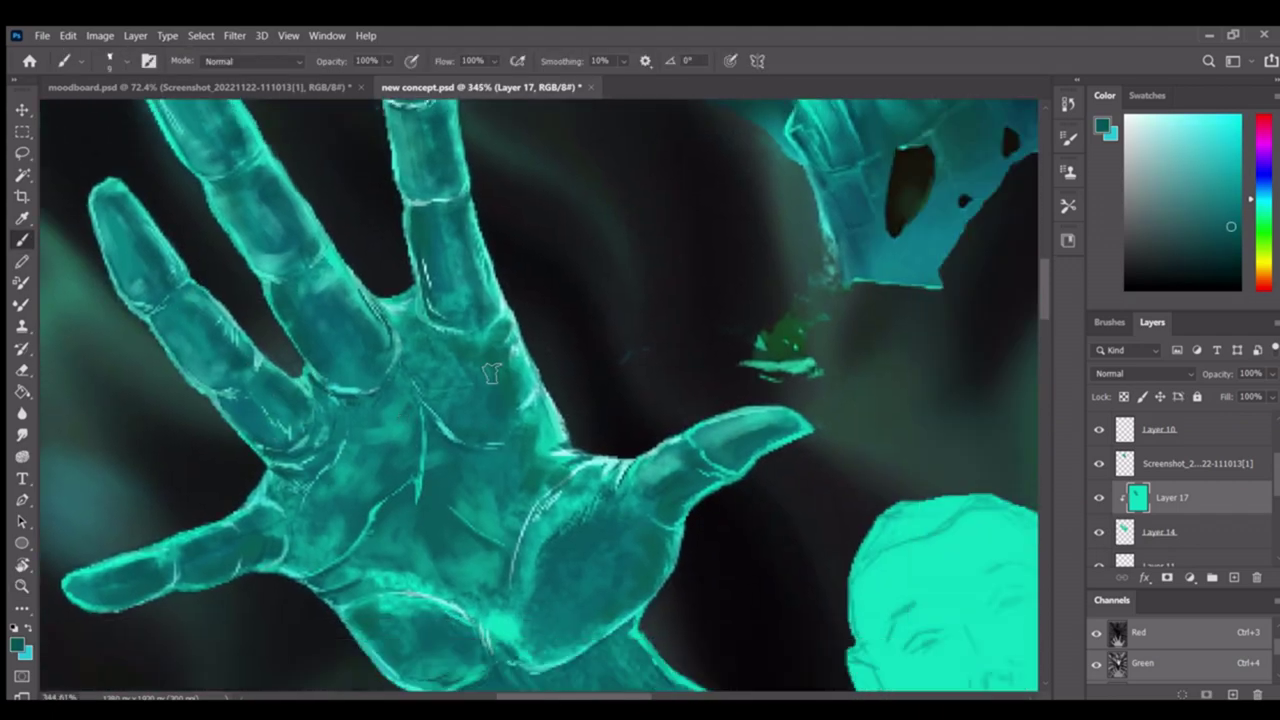
Trim the edge of the web between the open hand's two longest fingers with the Eraser on Layer 14
scroll(372, 408, "down", 2)
scroll(345, 493, "down", 1)
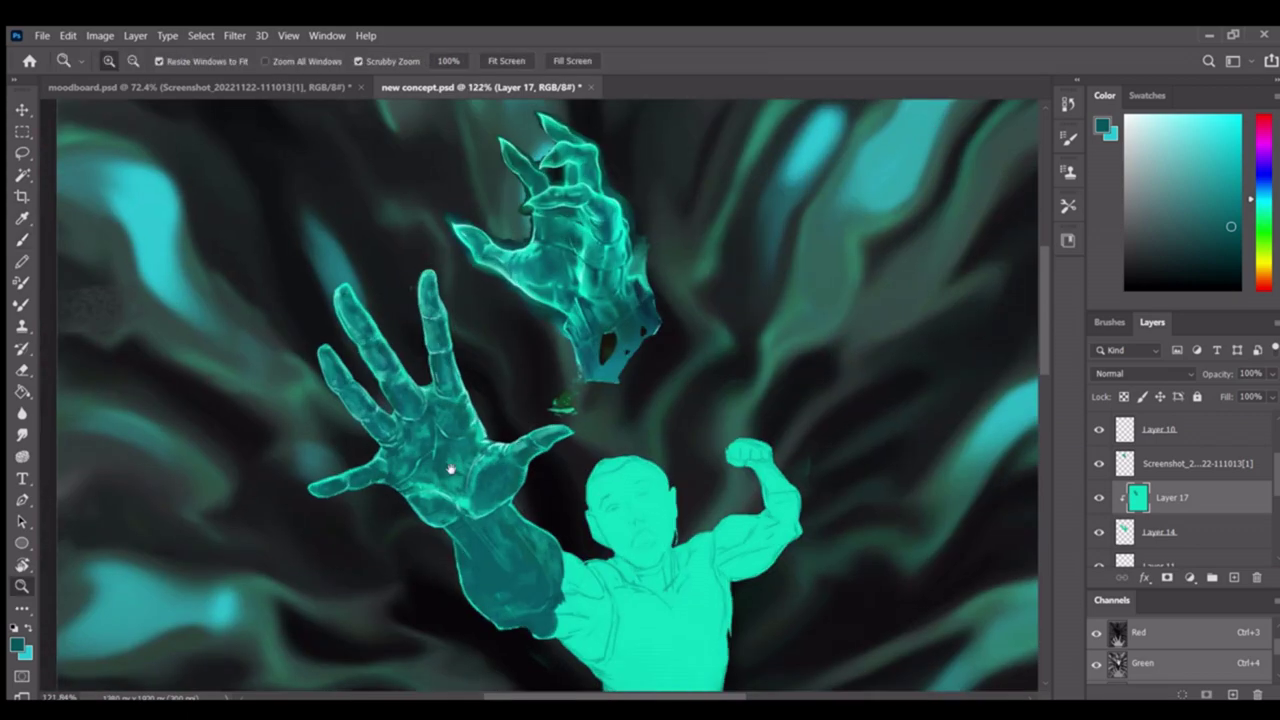
scroll(449, 463, "up", 4)
key("alt+bracketleft")
key("e")
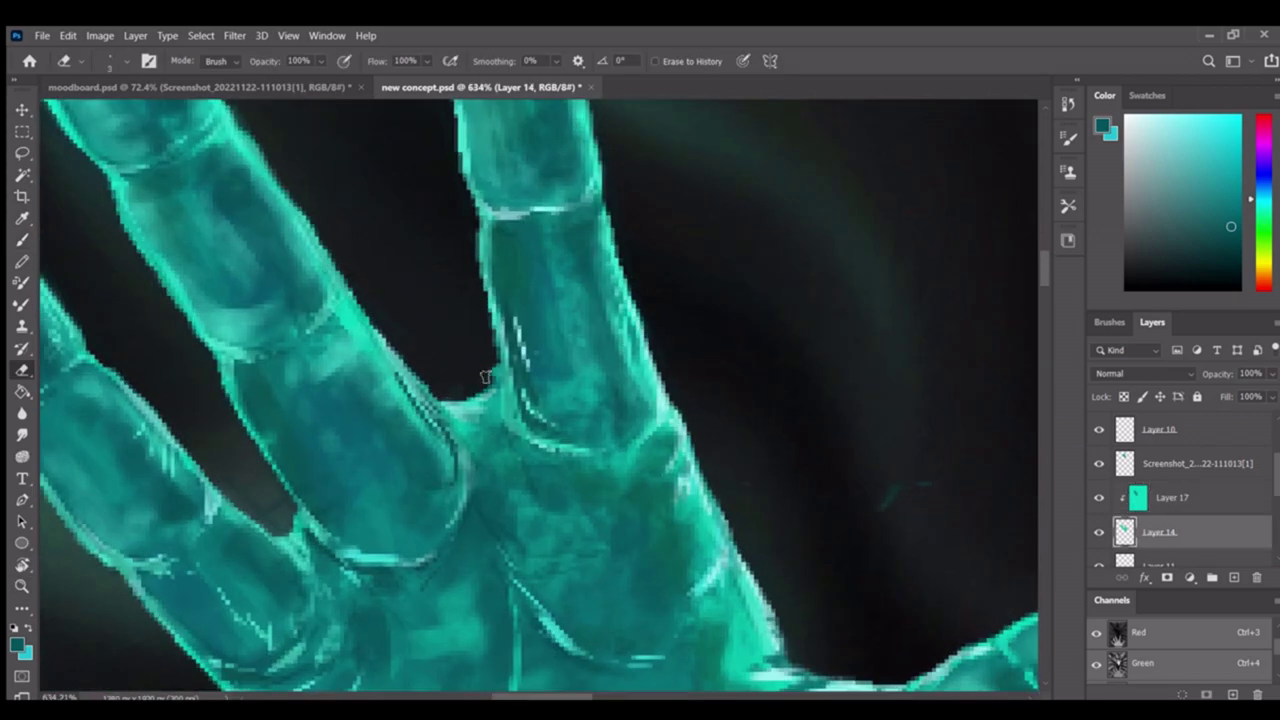
scroll(470, 387, "down", 3)
key("b")
scroll(490, 395, "up", 2)
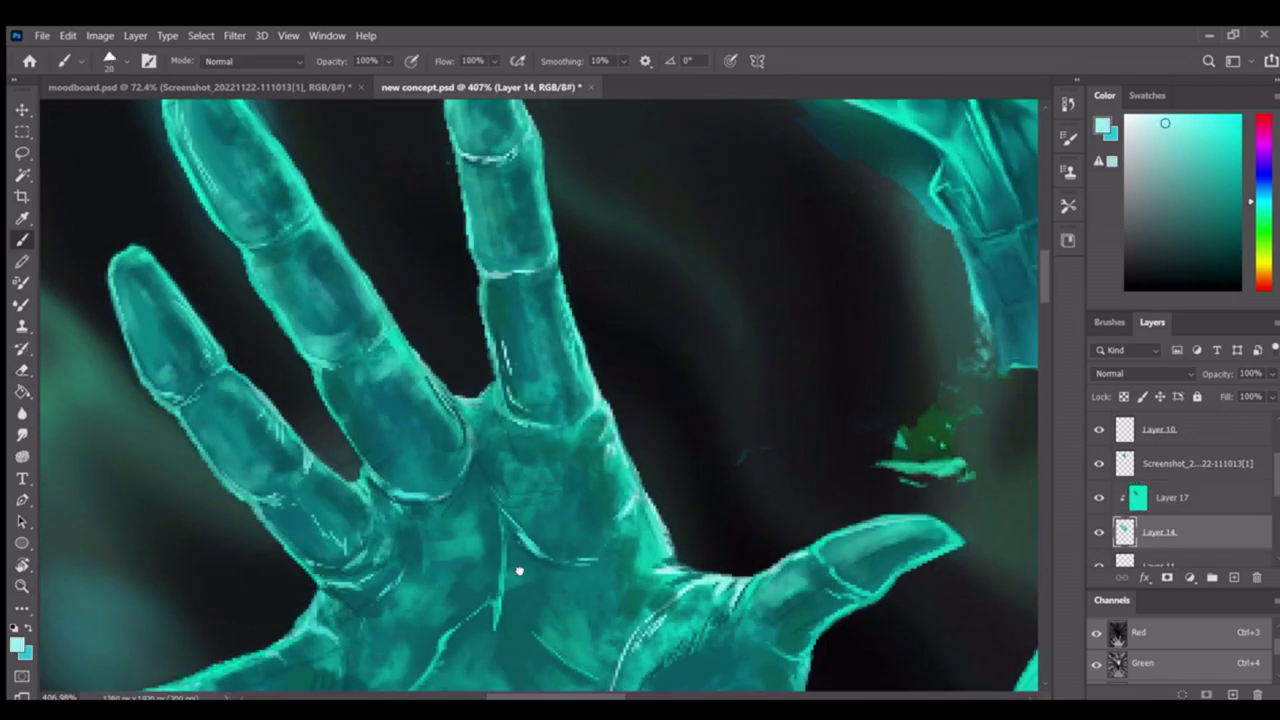
Build up the forearm's muscles on Layer 17 with light teal texture near the elbow and dark teal strokes over the inner tendons
key("alt+bracketright")
scroll(520, 388, "down", 4)
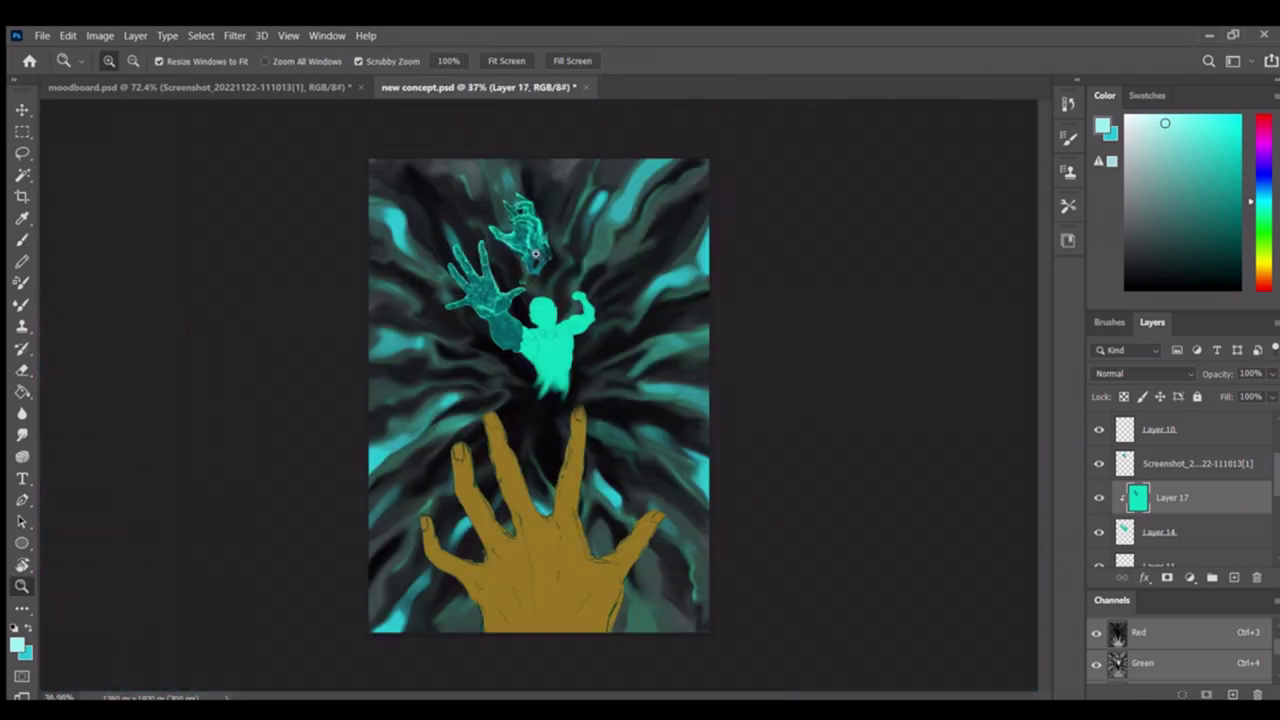
scroll(318, 200, "up", 4)
left_click_drag(556, 372, 586, 466)
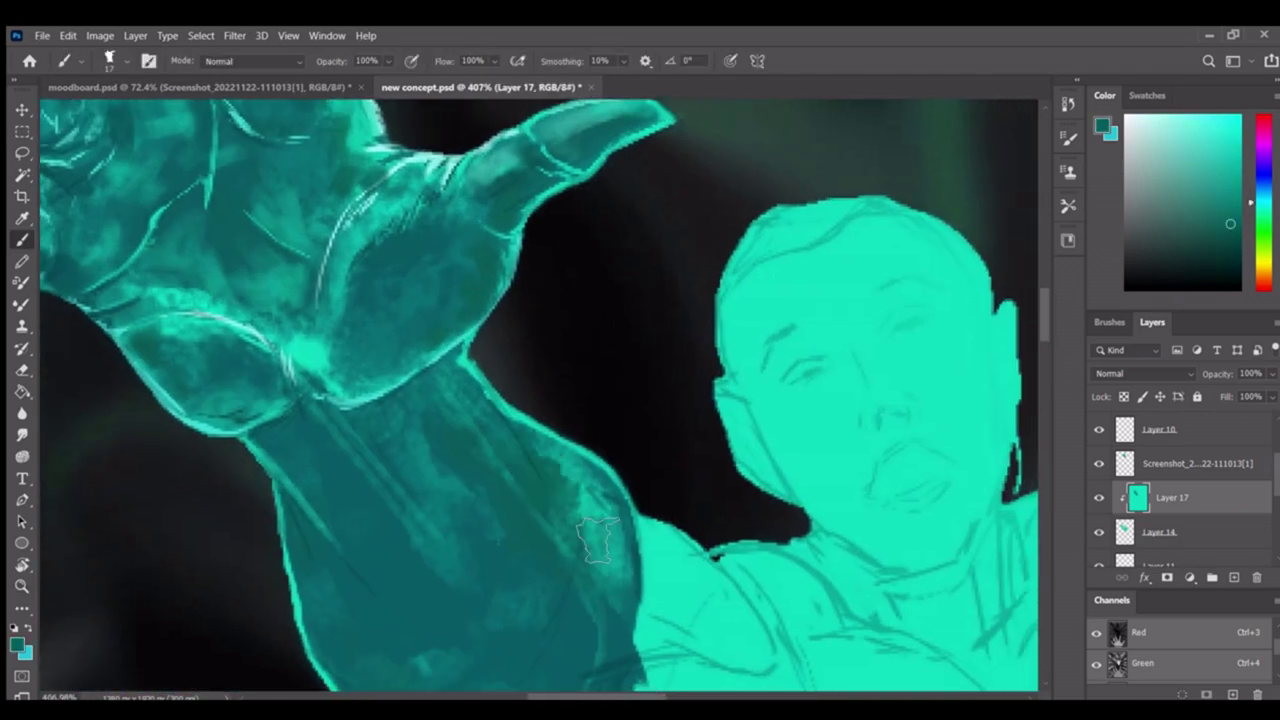
scroll(320, 447, "up", 1)
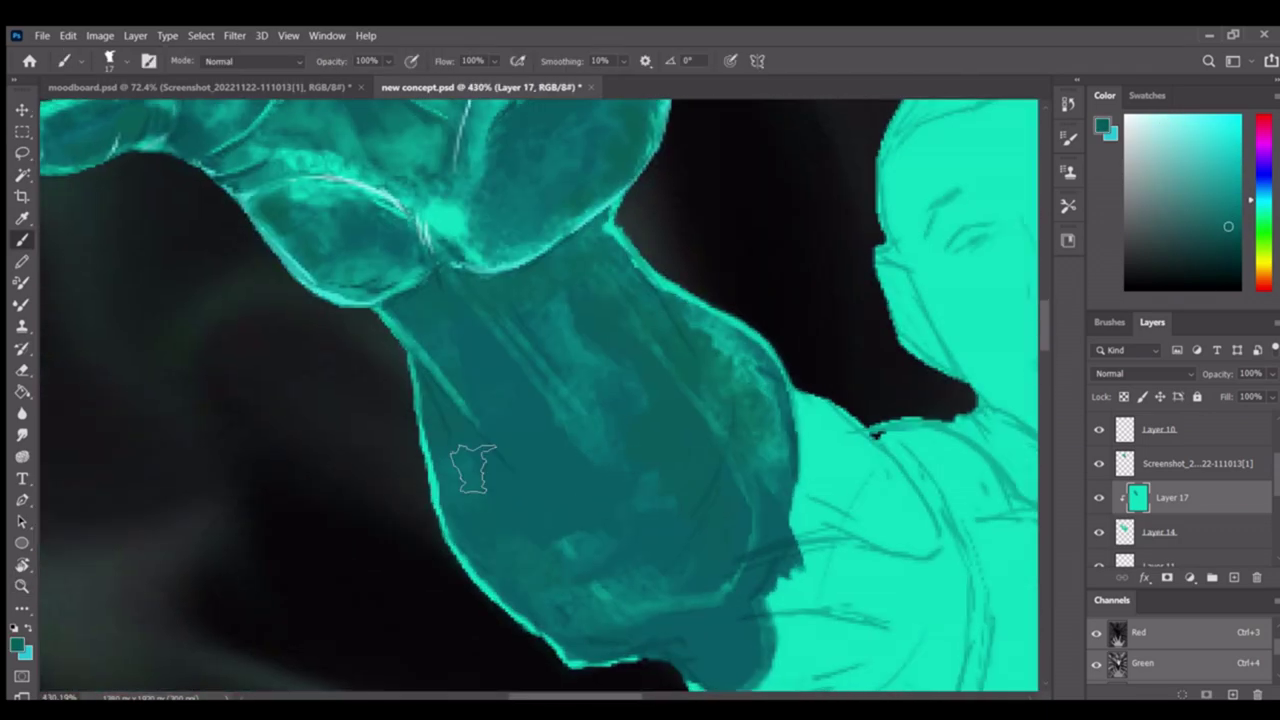
left_click(220, 230, "alt")
left_click_drag(220, 230, 428, 405)
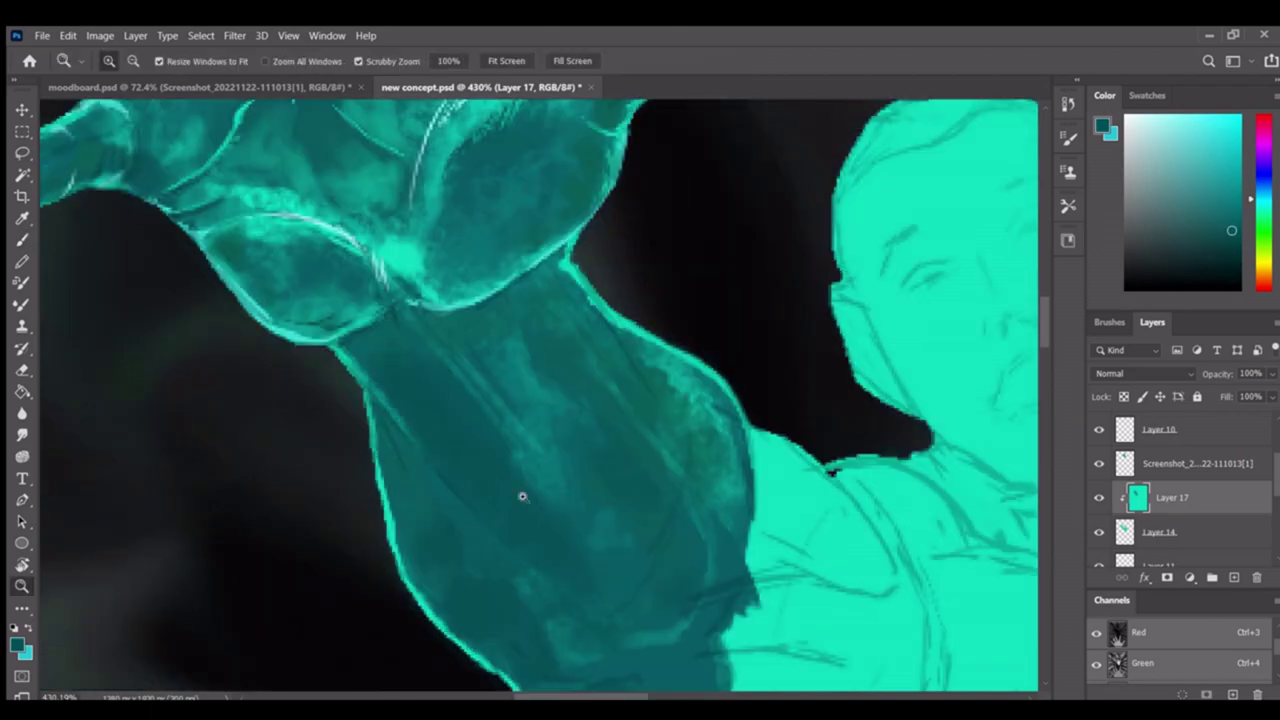
scroll(468, 478, "down", 4)
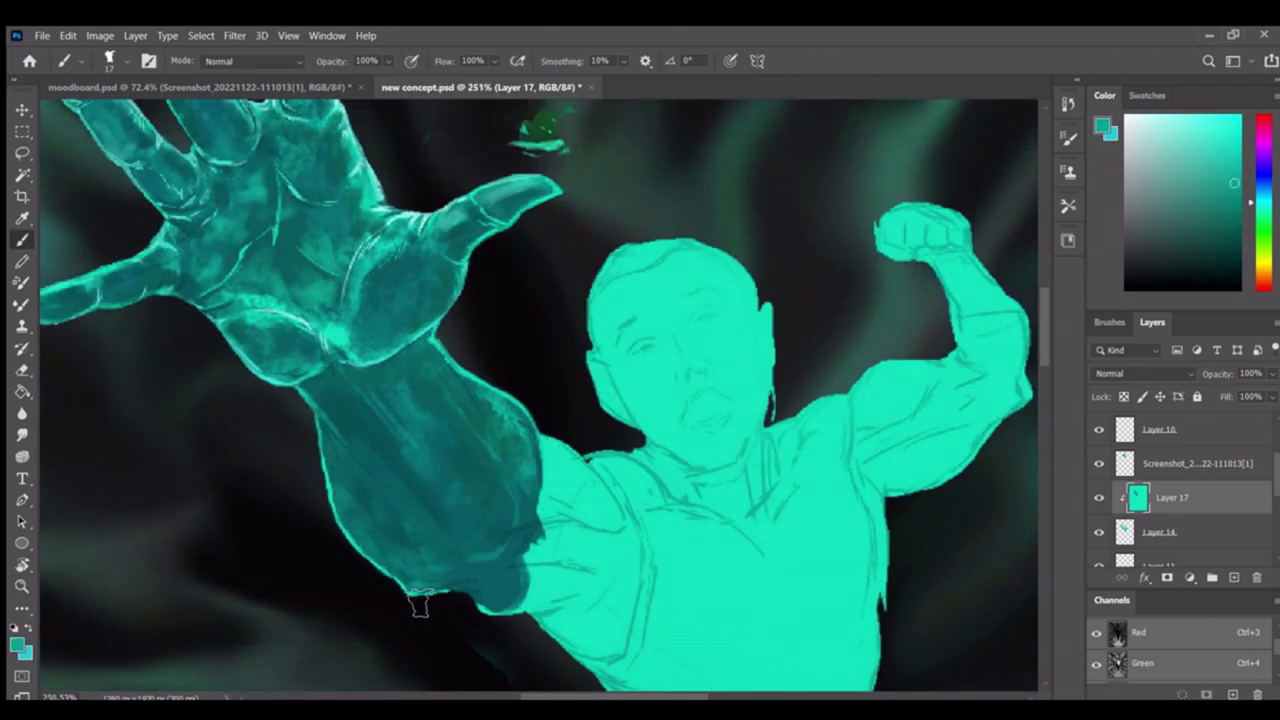
Draw thin bright teal tendon and muscle contour lines from the wrist down to the elbow
scroll(435, 598, "down", 3)
scroll(405, 545, "up", 5)
scroll(258, 507, "right", 3)
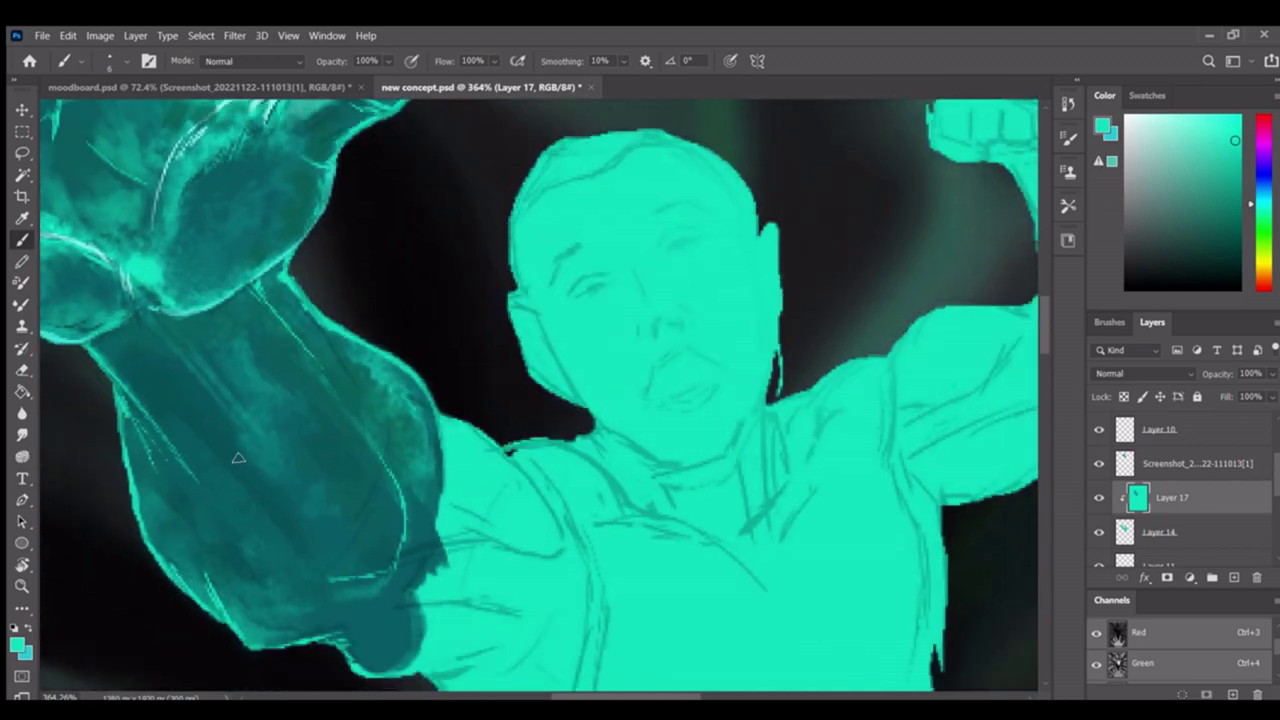
scroll(238, 458, "up", 3)
scroll(250, 430, "left", 3)
scroll(245, 410, "down", 2)
scroll(300, 430, "up", 4)
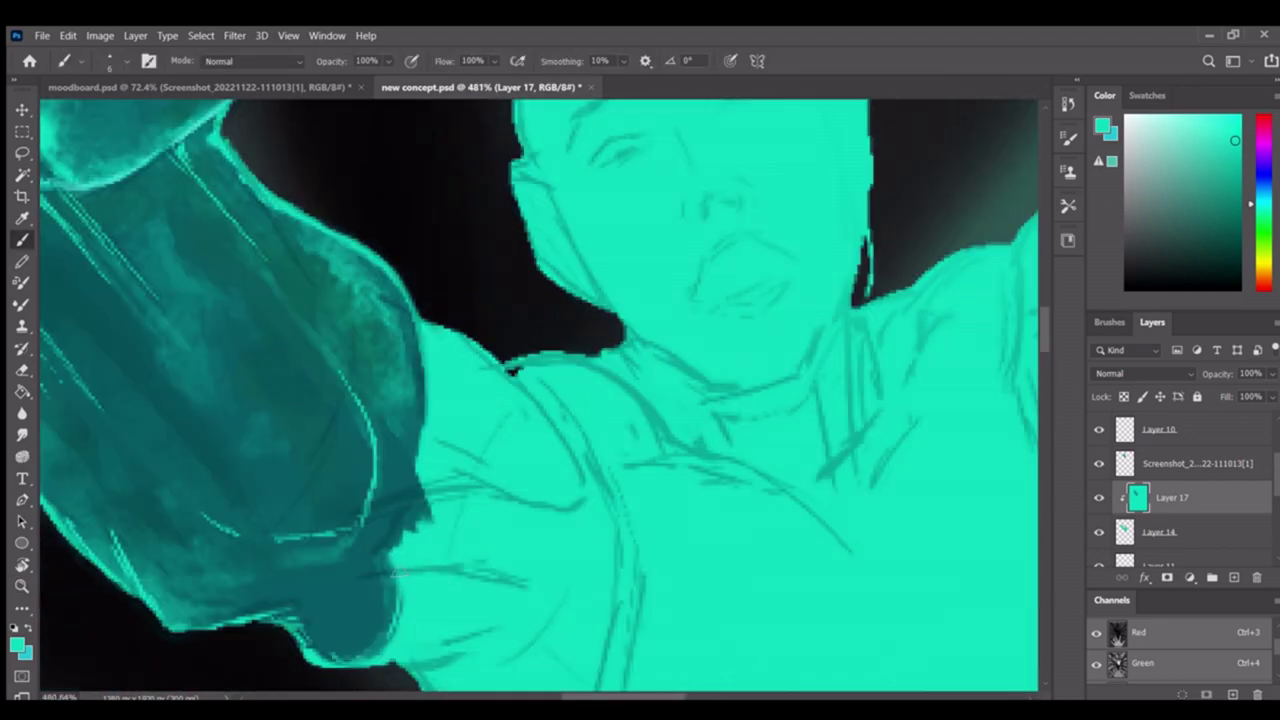
Block in the upper arm muscle beside the elbow with sampled dark teal, leaving a thin bright rim
scroll(320, 440, "down", 1)
scroll(345, 449, "up", 1)
left_click(345, 449, "alt")
scroll(345, 449, "down", 5)
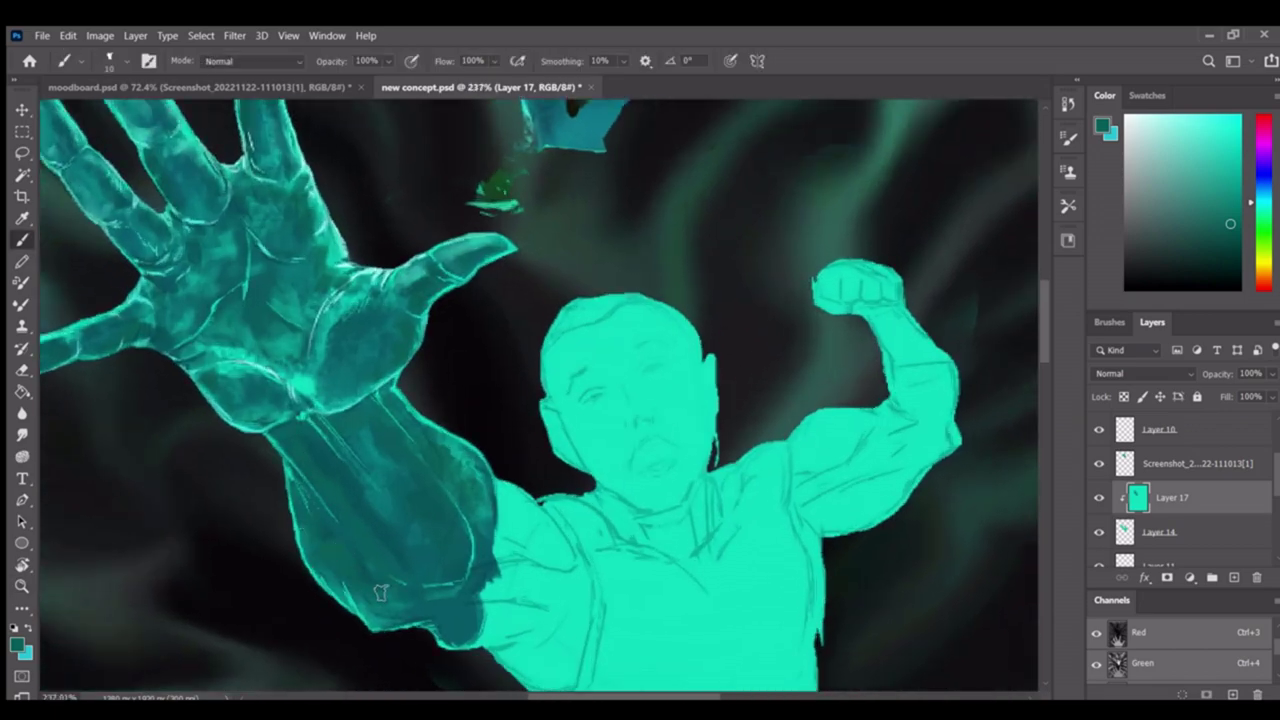
scroll(347, 424, "up", 5)
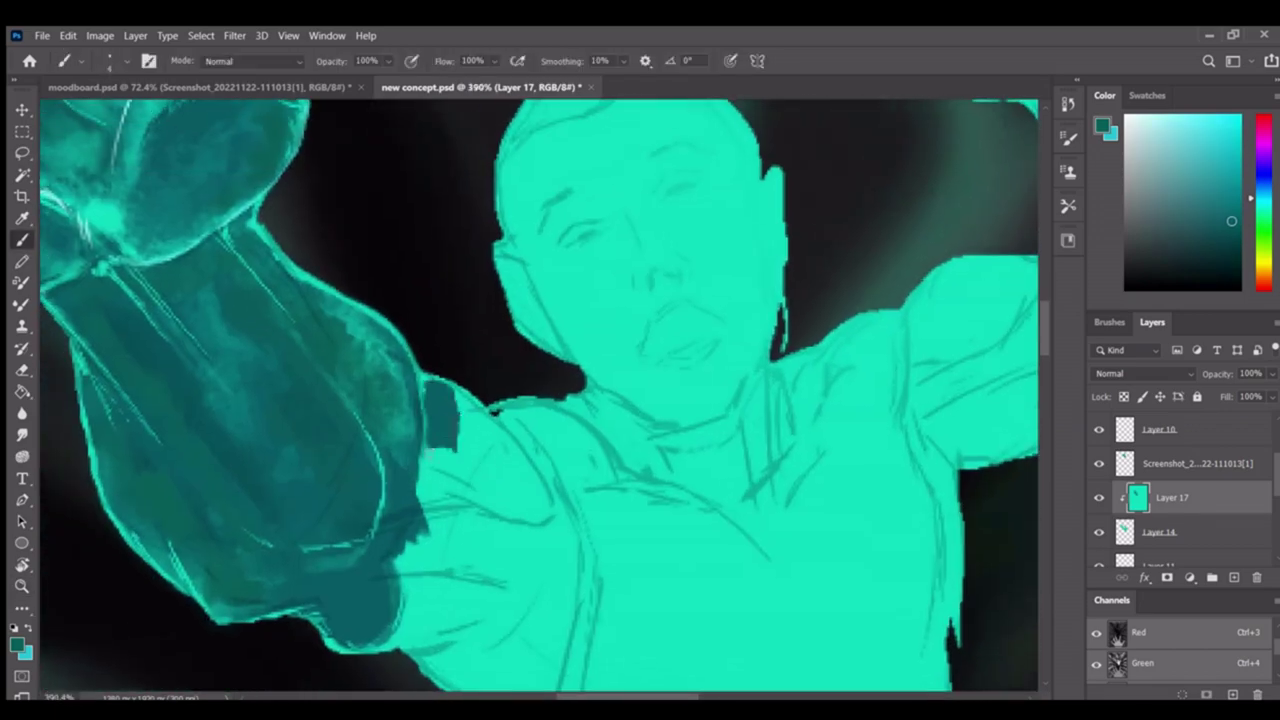
scroll(543, 503, "up", 2)
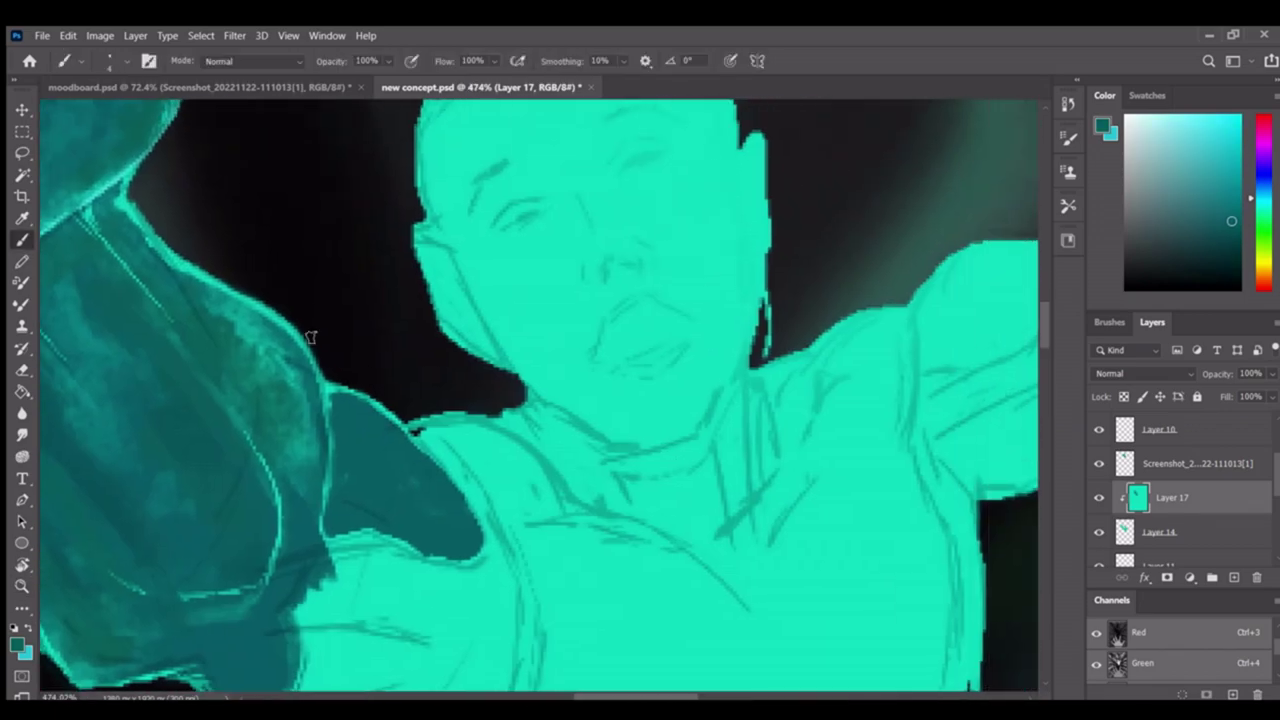
Brush light teal highlights onto the thumb mound and the palm edge below the fingers
scroll(378, 463, "down", 5)
key("z")
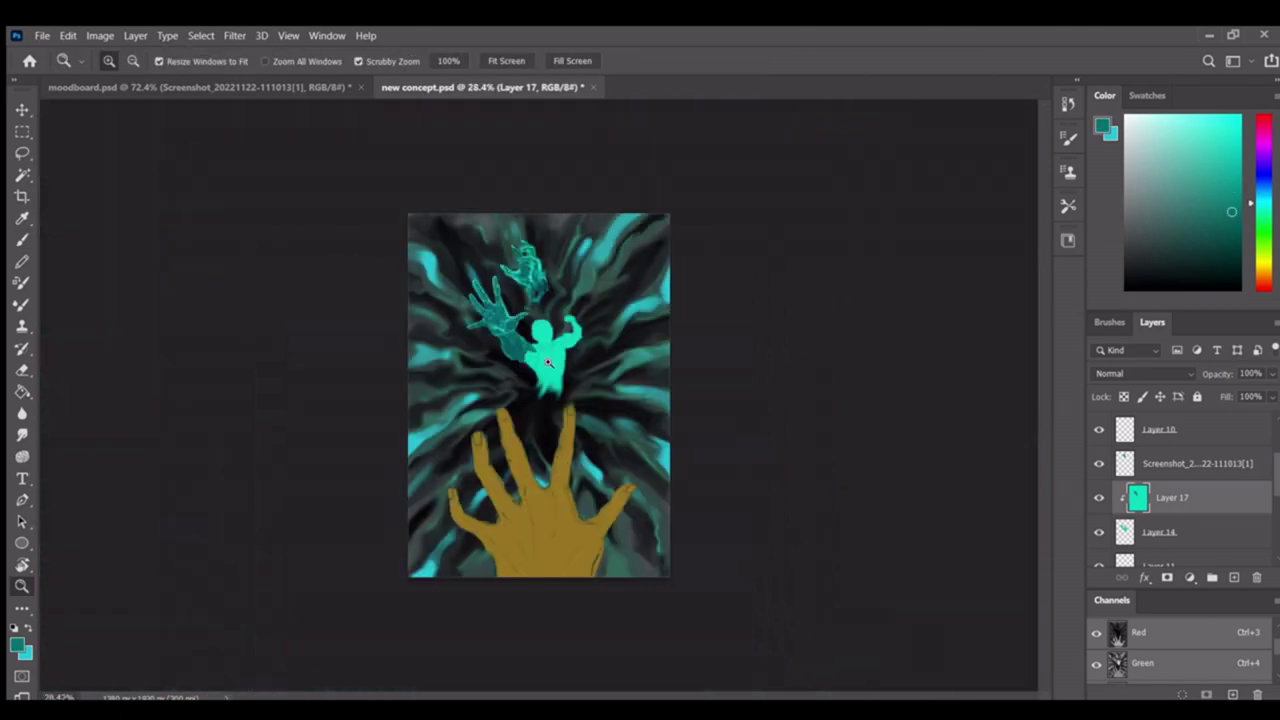
scroll(571, 186, "up", 2)
key("b")
scroll(423, 186, "up", 5)
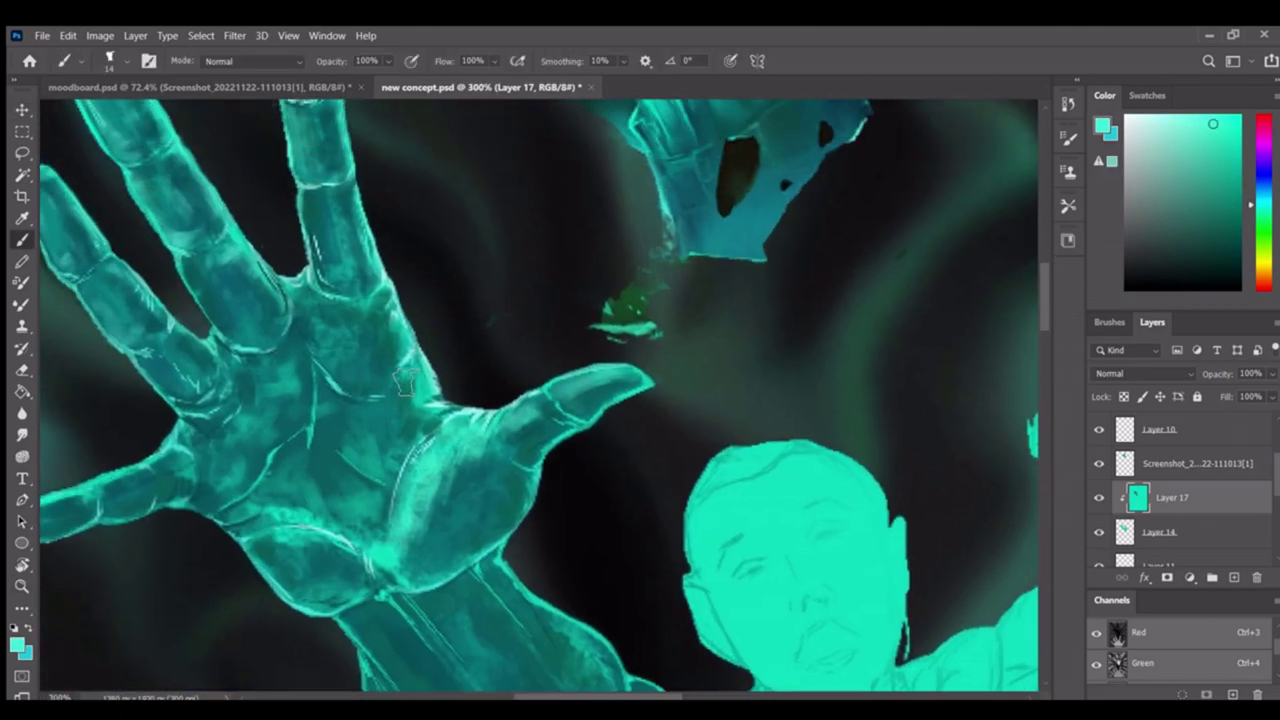
left_click_drag(405, 383, 495, 383)
scroll(540, 383, "up", 2)
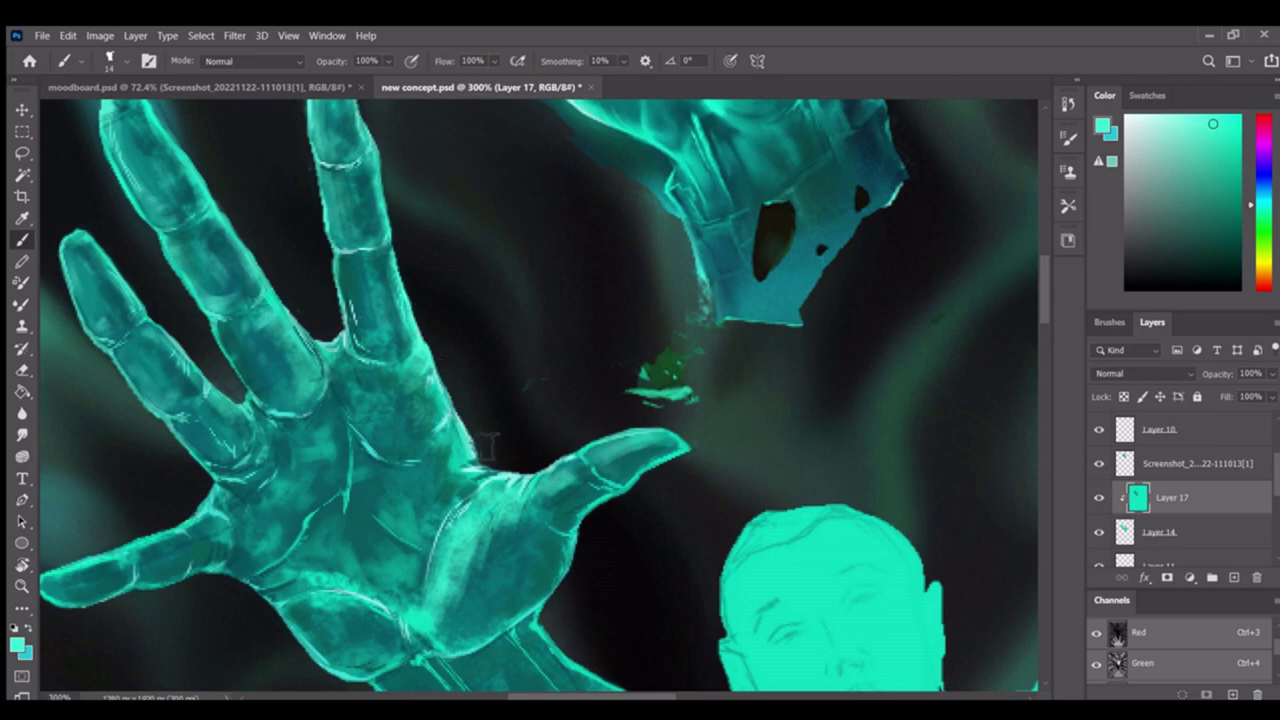
scroll(540, 383, "down", 3)
scroll(506, 372, "up", 3)
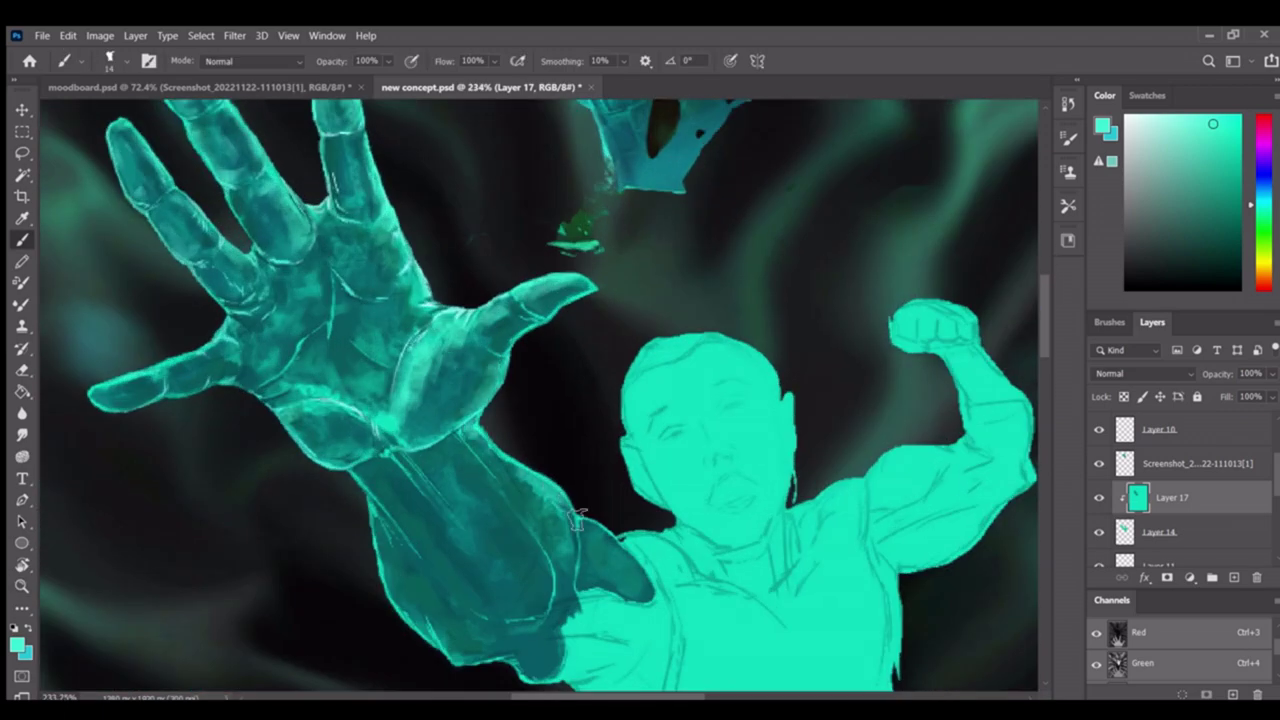
Highlight the forearm's outer muscle and strengthen its contour lines with bright teal, adding short hatch marks along the tendons
scroll(551, 548, "down", 4)
scroll(556, 463, "up", 6)
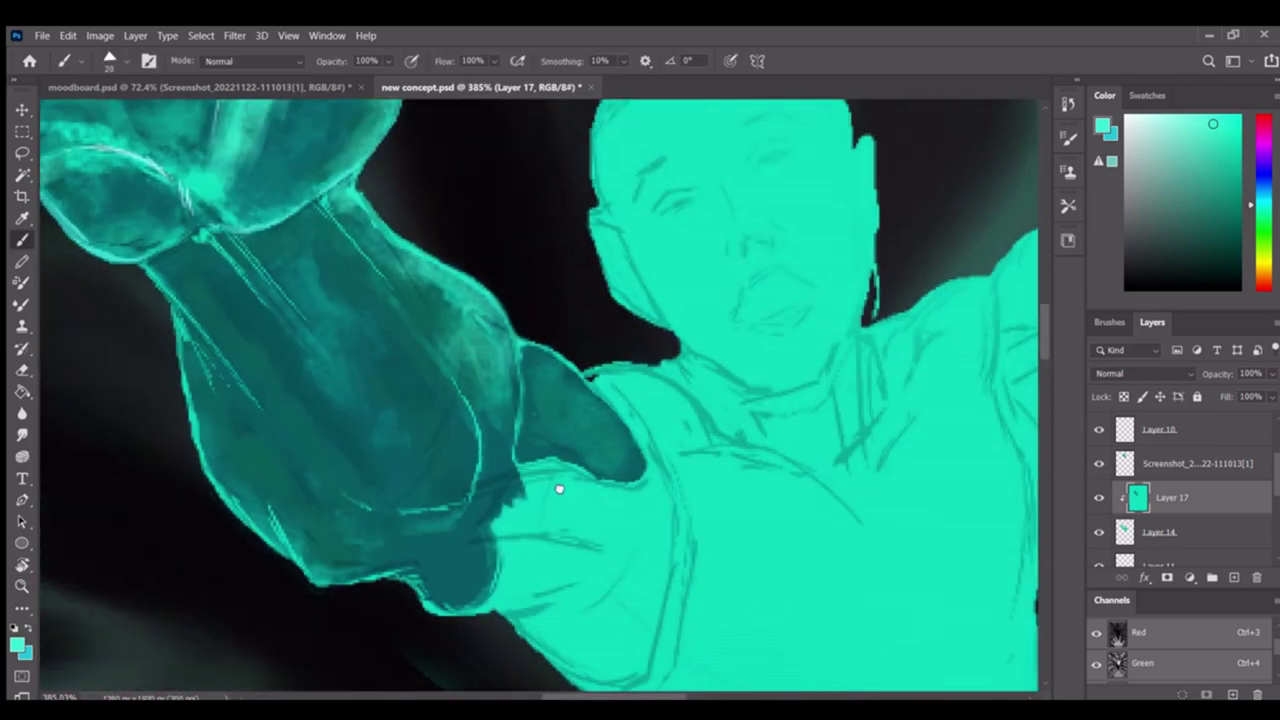
left_click_drag(469, 411, 511, 423)
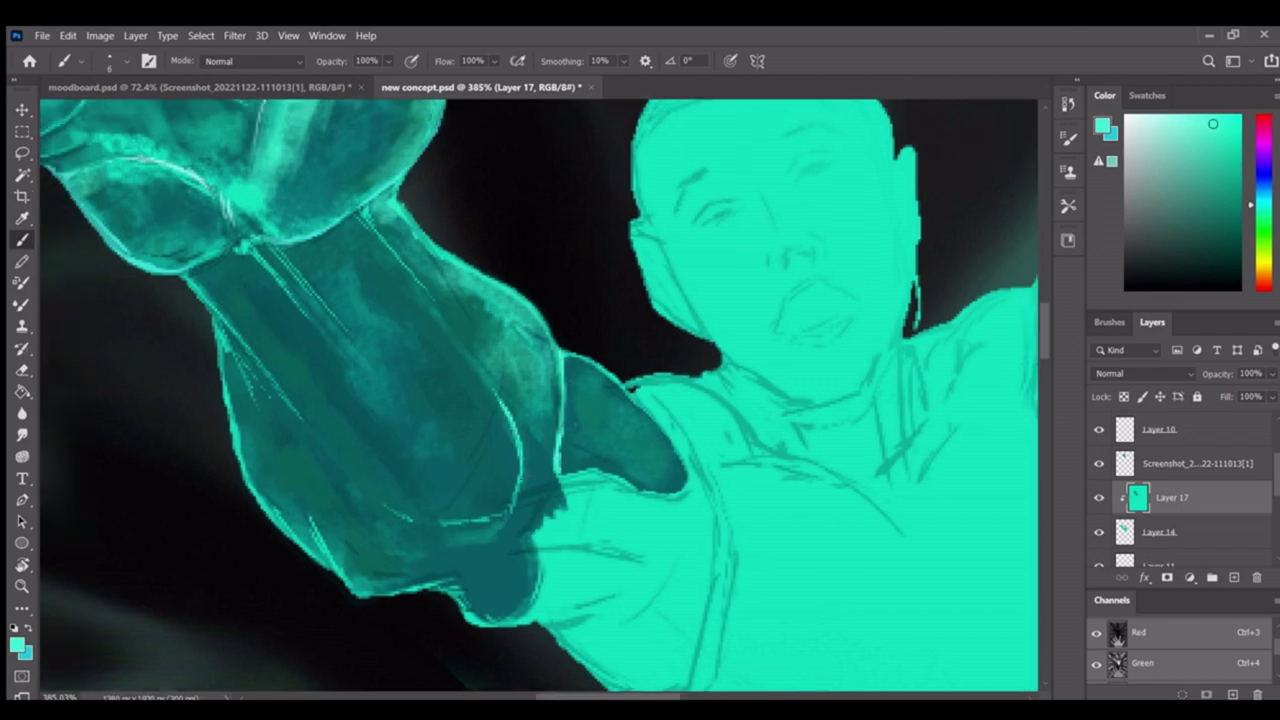
left_click_drag(508, 515, 598, 555)
left_click_drag(432, 505, 512, 545)
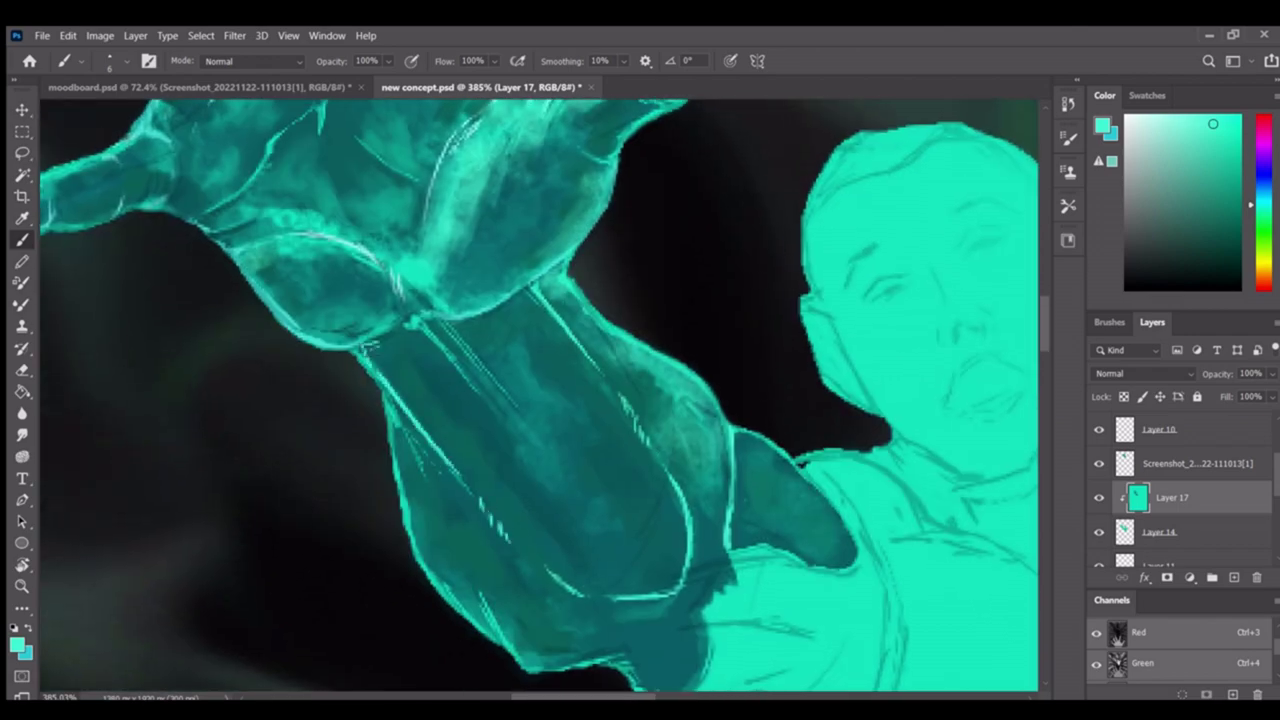
Model the forearm and elbow with sampled mid and dark teal strokes between the bright contour lines
scroll(558, 398, "down", 4)
scroll(558, 398, "up", 3)
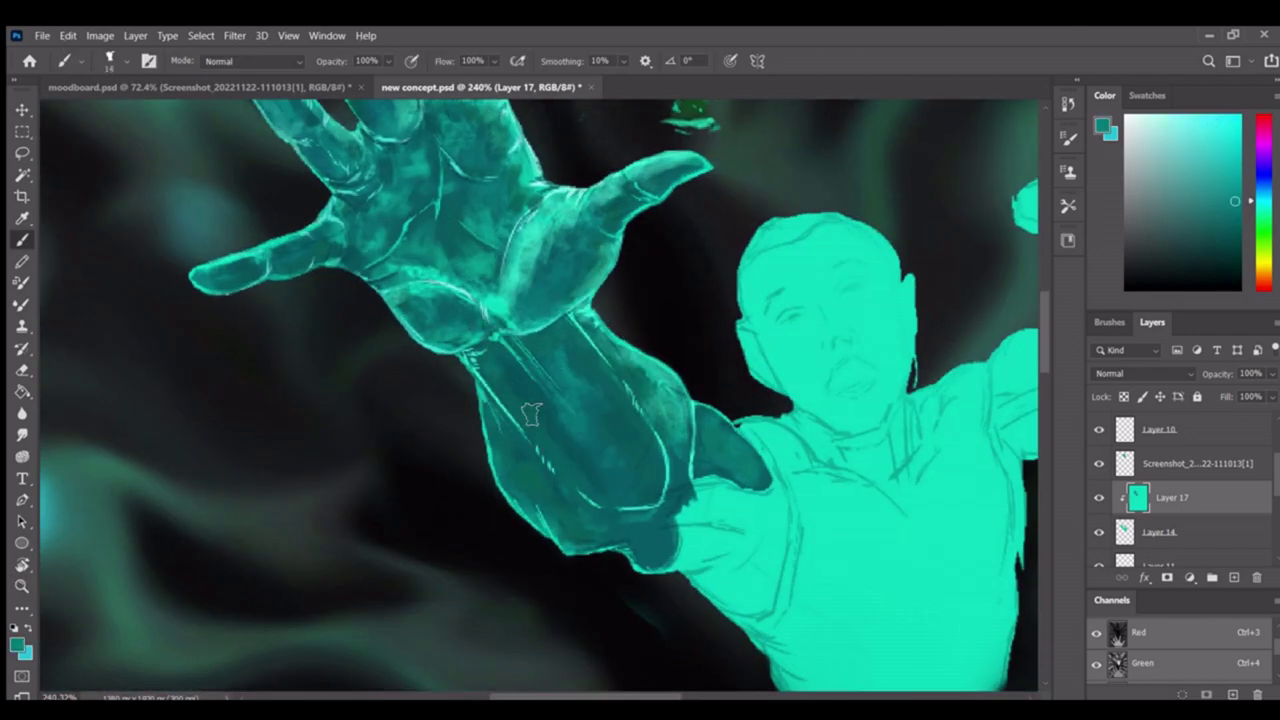
scroll(502, 377, "down", 2)
scroll(600, 486, "up", 4)
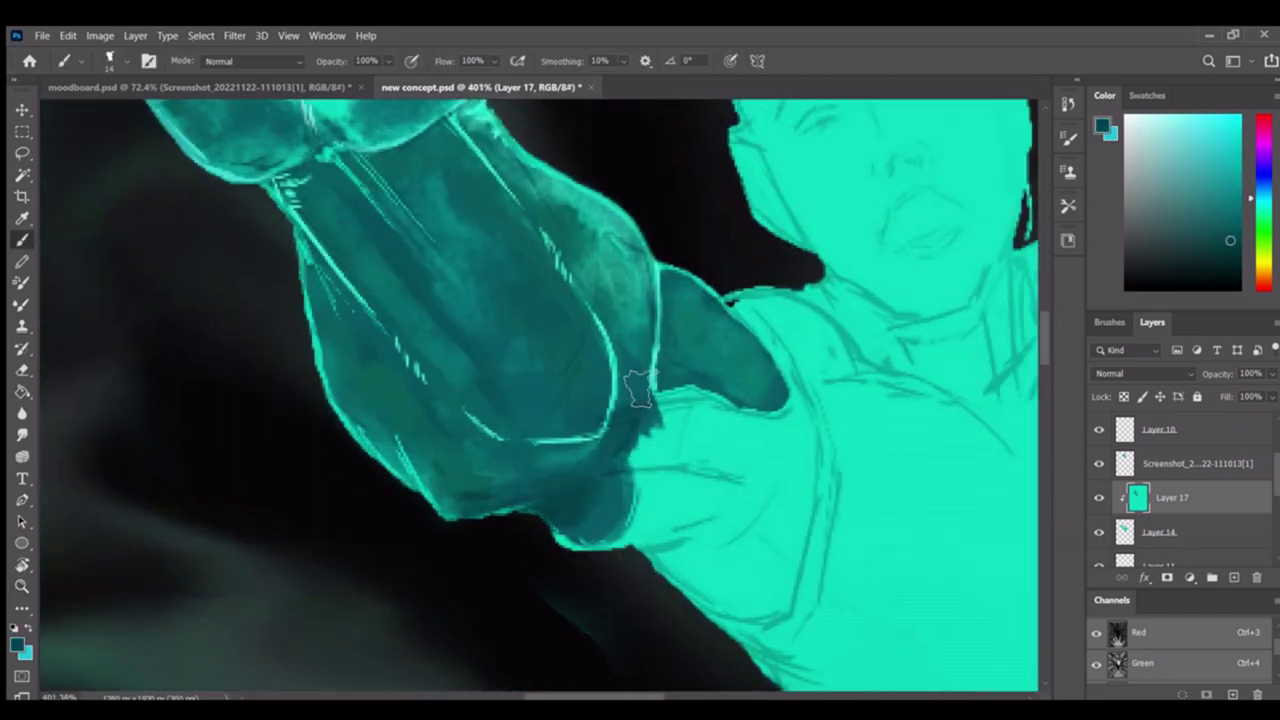
scroll(637, 405, "up", 1)
key("z")
left_click_drag(491, 540, 429, 482)
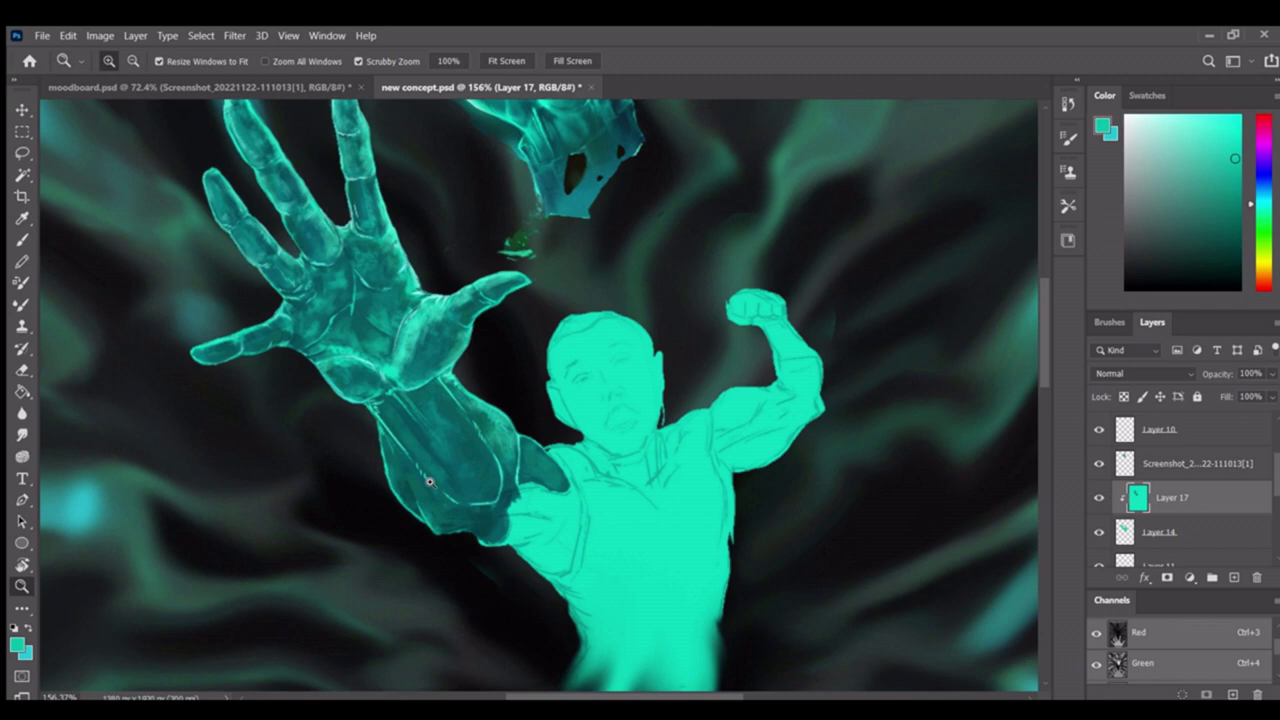
Soften the highlight on the thumb mound with sampled darker teal strokes
mouse_move(429, 482)
left_mouse_down()
mouse_move(494, 343)
mouse_move(530, 343)
left_mouse_up()
key("b")
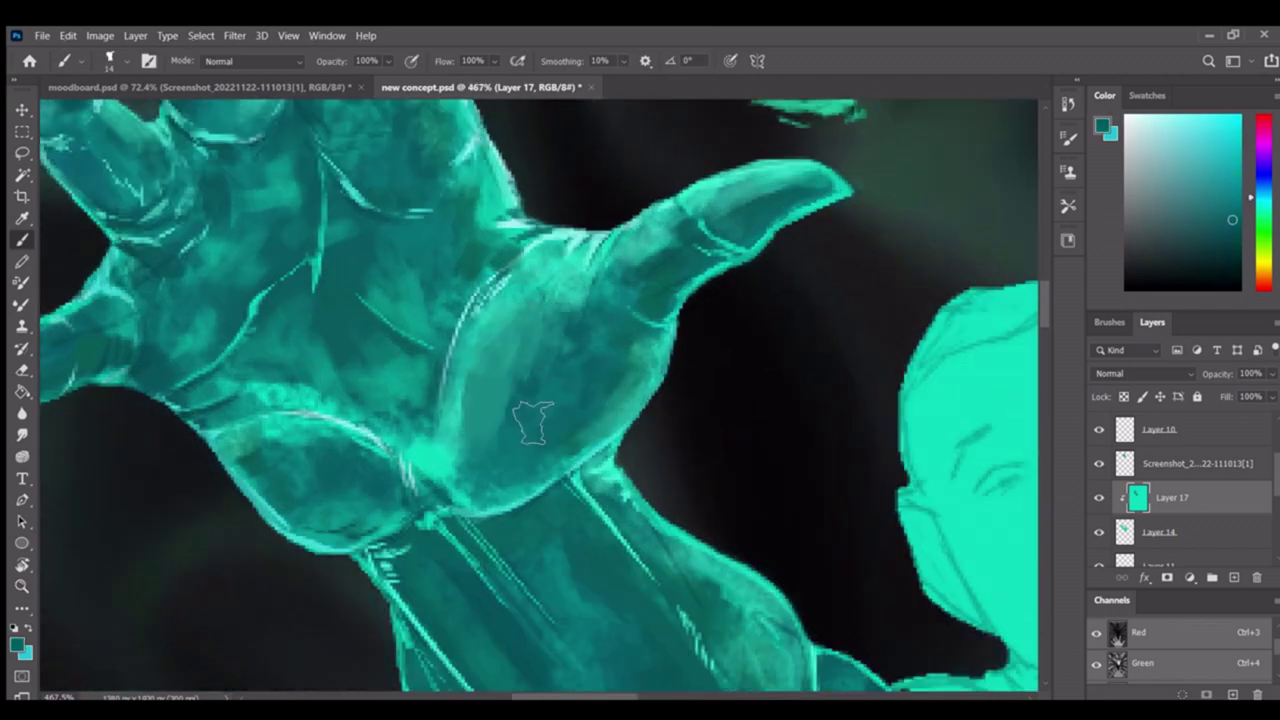
scroll(612, 274, "down", 2)
key("z")
mouse_move(580, 318)
left_mouse_down()
mouse_move(530, 318)
mouse_move(580, 318)
left_mouse_up()
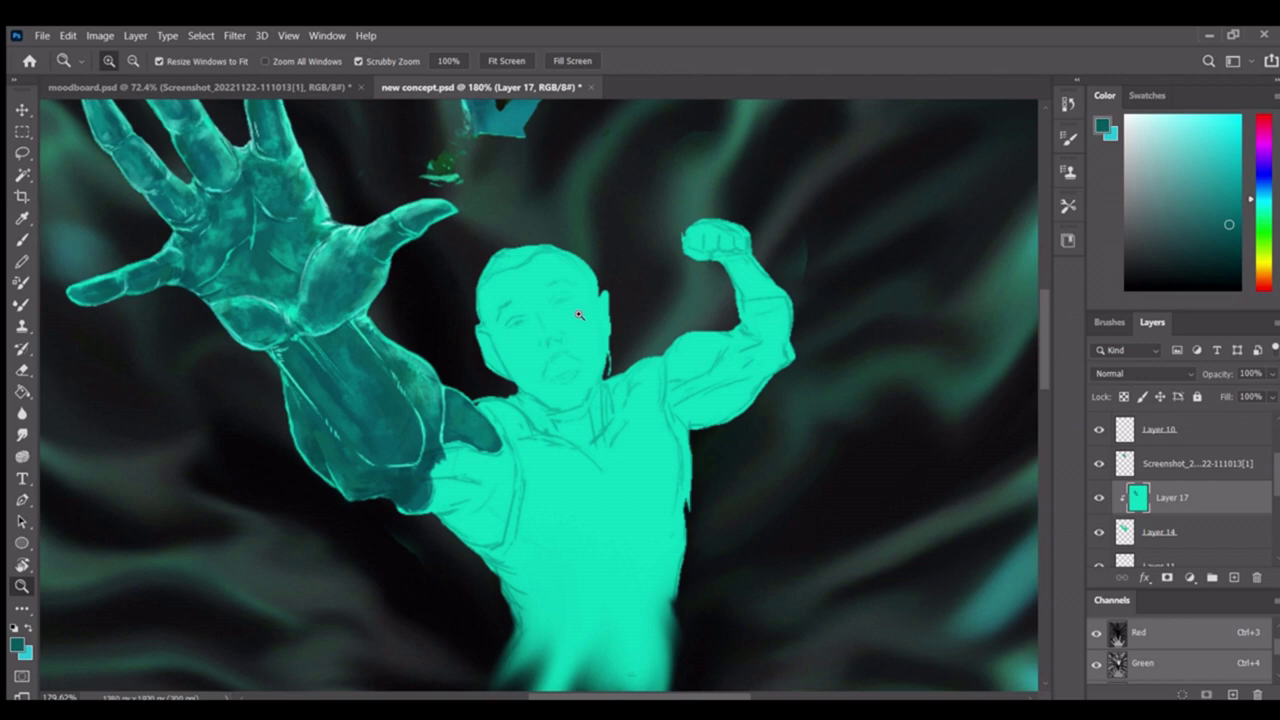
Shade the upper arm muscle beside the elbow with dark teal, keeping lighter texture along its outer side
left_click_drag(578, 316, 643, 318)
key("b")
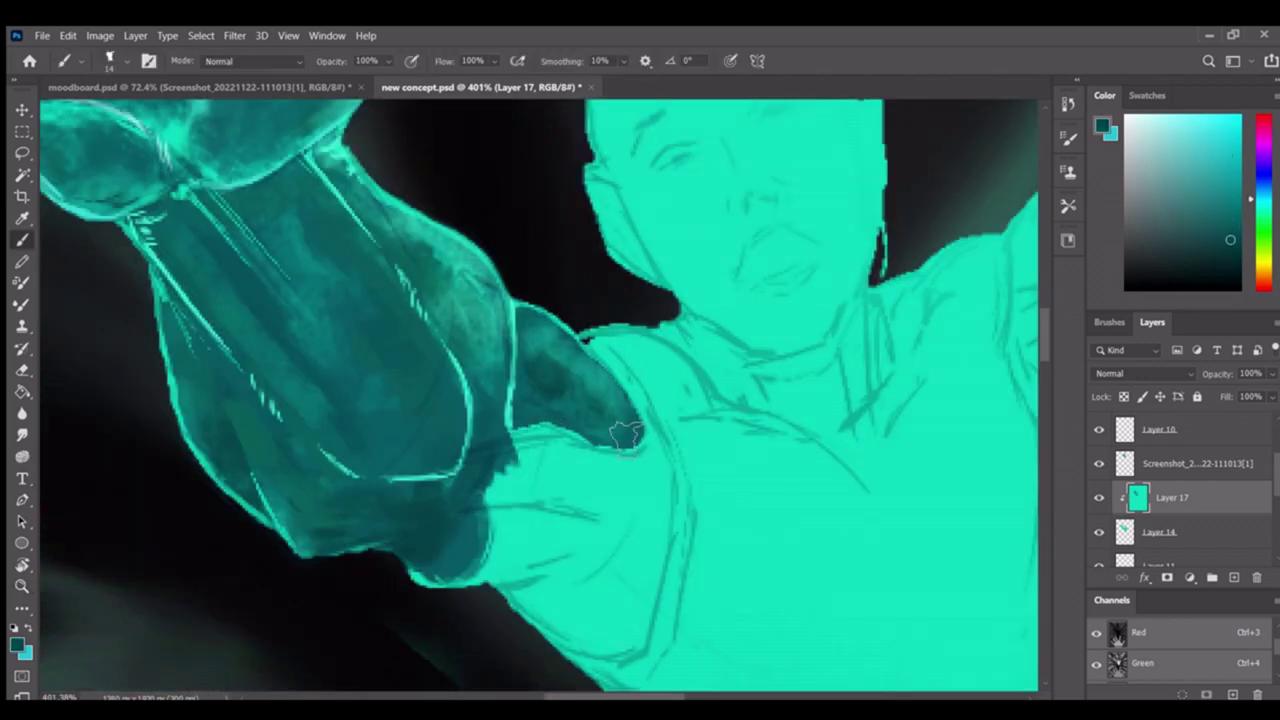
left_click_drag(614, 420, 680, 458)
scroll(510, 515, "down", 3)
key("z")
left_click_drag(417, 500, 557, 420)
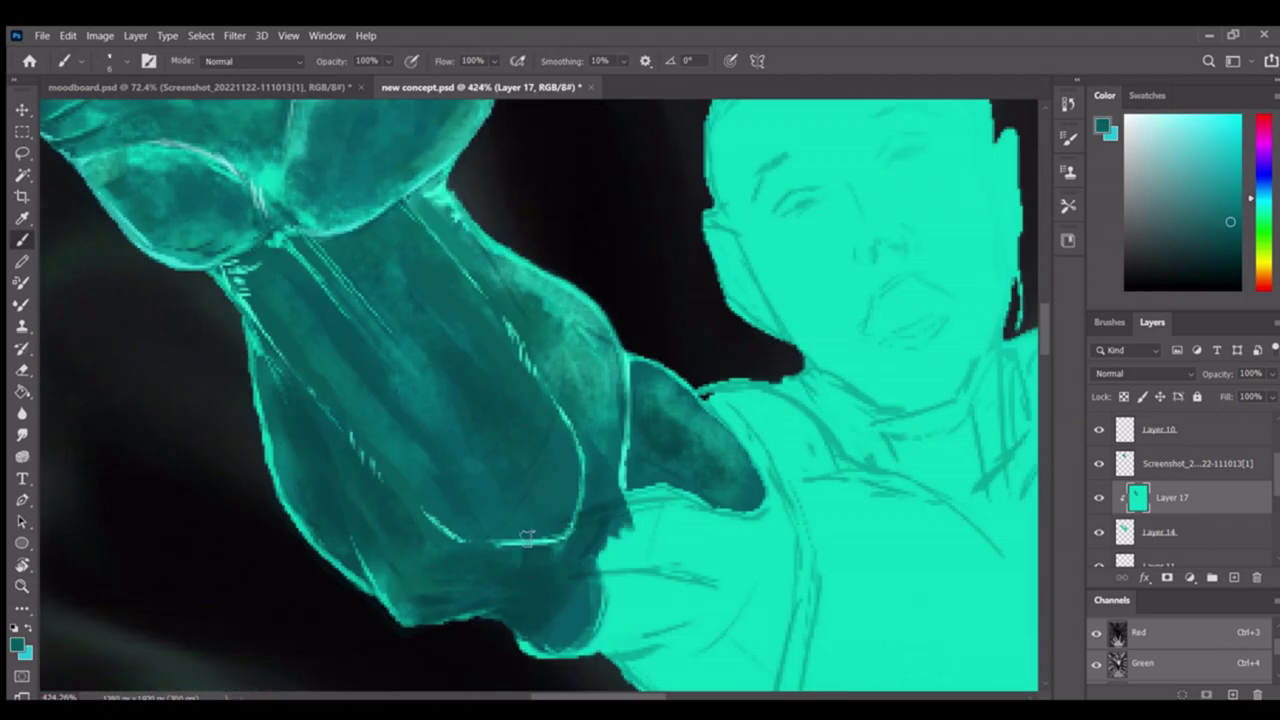
Thin and soften the forearm's bright tendon lines with sampled teal tones
scroll(520, 490, "down", 2)
left_click(400, 548, "alt")
key("z")
left_click_drag(478, 584, 461, 533)
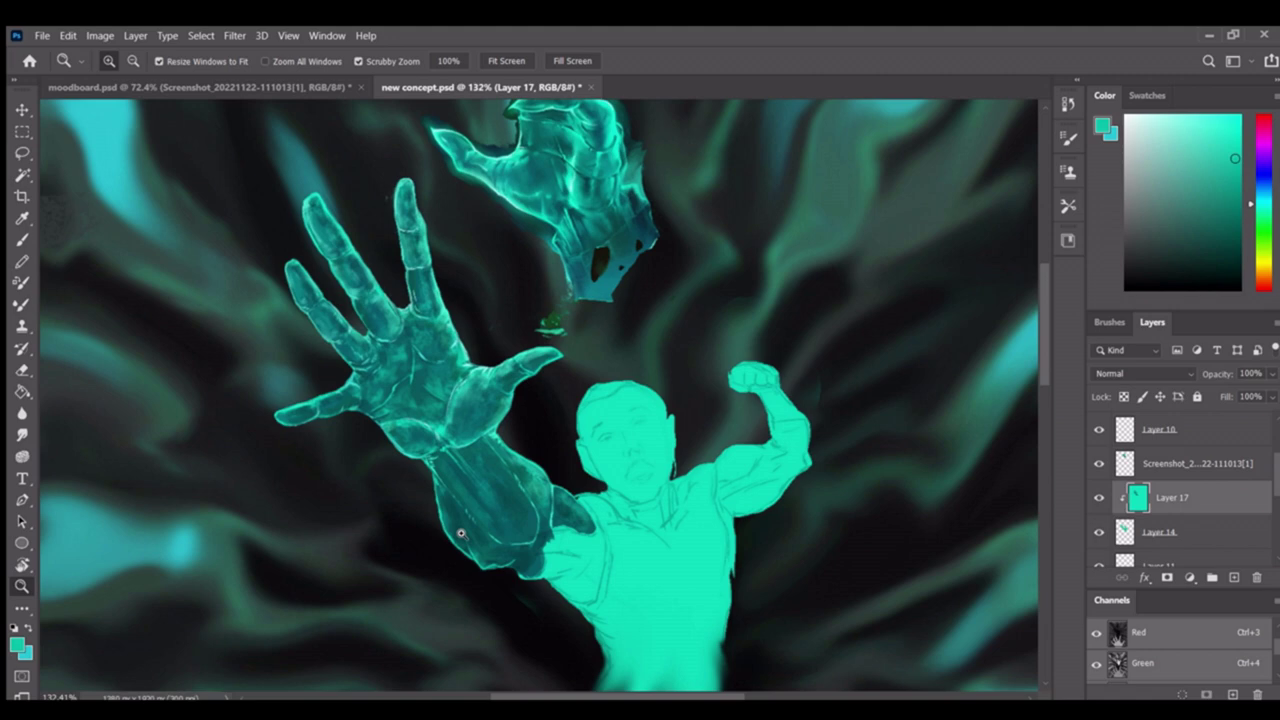
Deepen the shading on the lower forearm with dark teal sampled from the spectral hand reference, painting on the screenshot layer
key("b")
scroll(533, 327, "up", 3)
key("alt+bracketright")
left_click(551, 177, "alt")
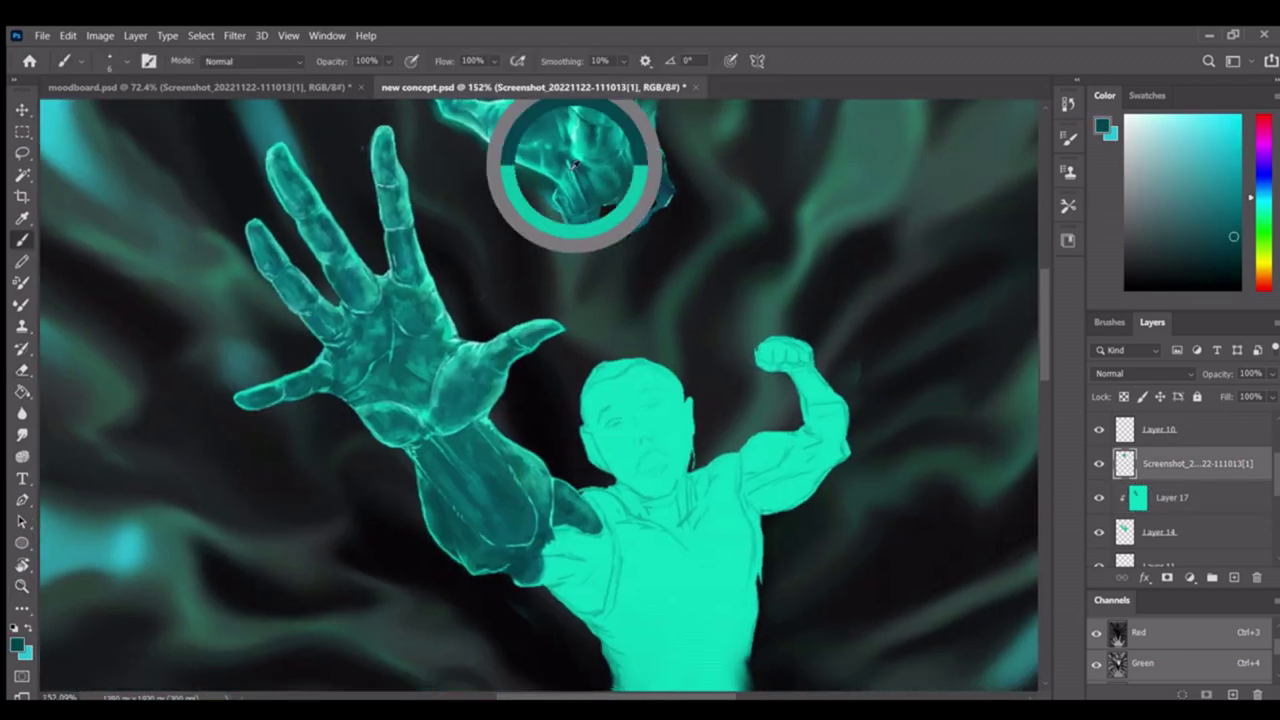
scroll(501, 490, "up", 4)
key("z")
left_click_drag(371, 357, 444, 397)
scroll(509, 366, "down", 3)
key("b")
scroll(509, 366, "up", 4)
mouse_move(290, 470)
left_mouse_down()
mouse_move(437, 491)
mouse_move(428, 513)
left_mouse_up()
scroll(428, 513, "down", 1)
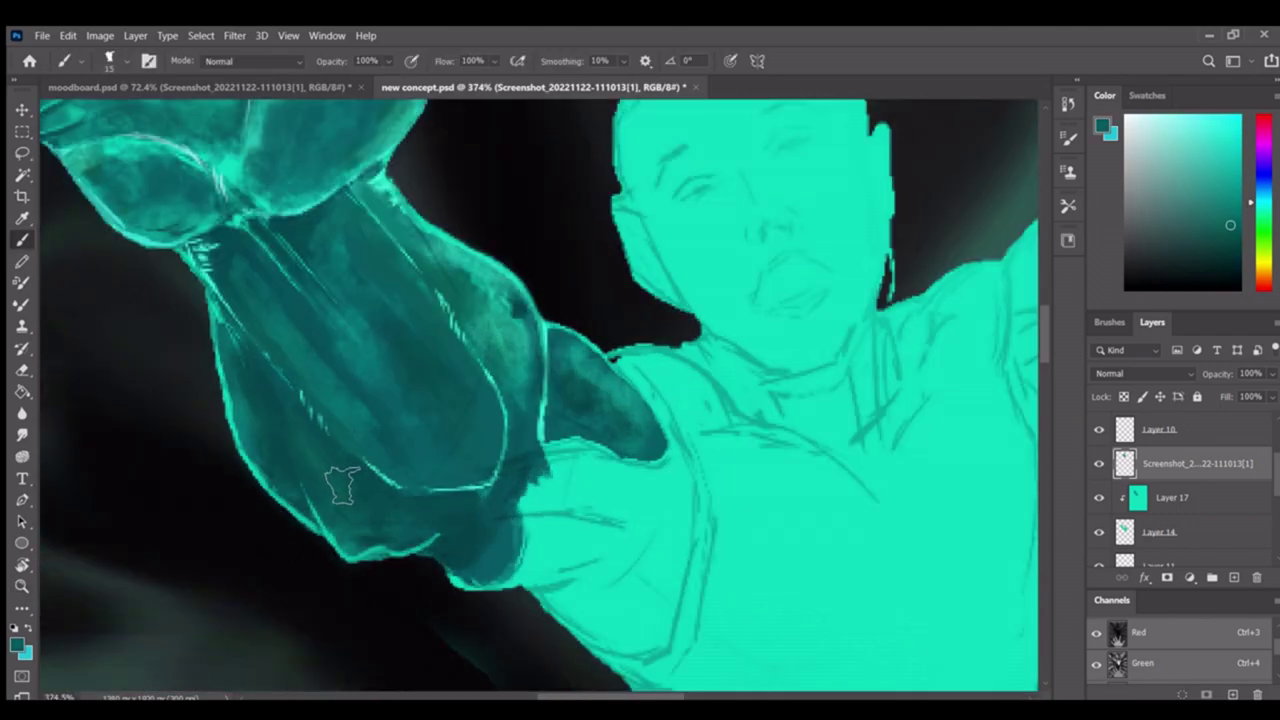
Paint dark teal over the bright contour where the elbow meets the upper arm muscle
key("z")
scroll(405, 494, "down", 4)
scroll(405, 494, "up", 1)
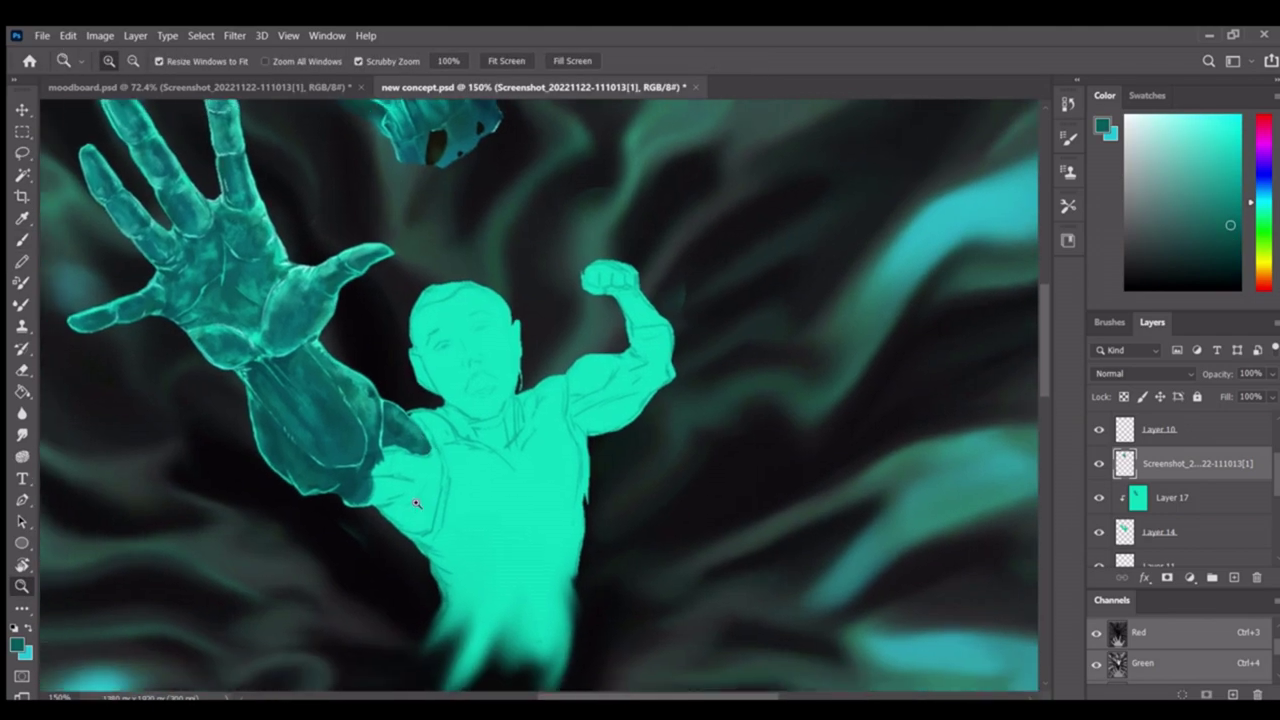
scroll(424, 455, "up", 5)
key("b")
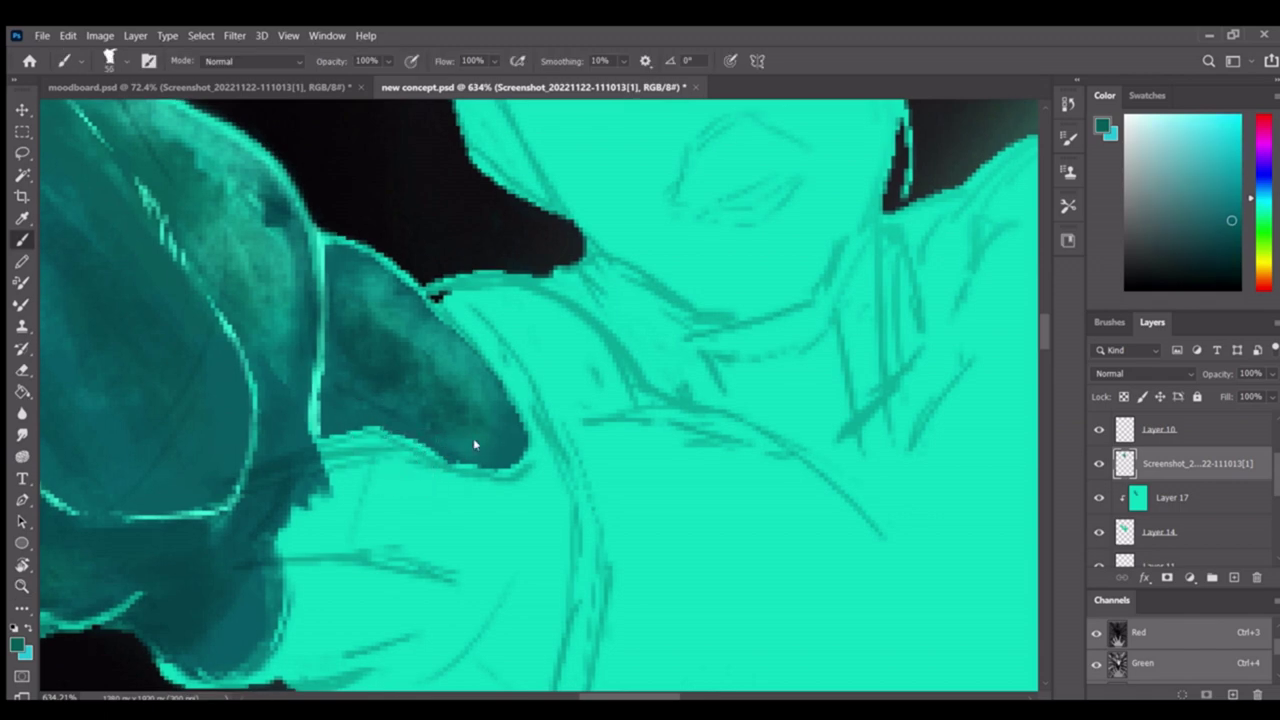
key("z")
scroll(385, 432, "down", 5)
scroll(386, 363, "up", 5)
key("b")
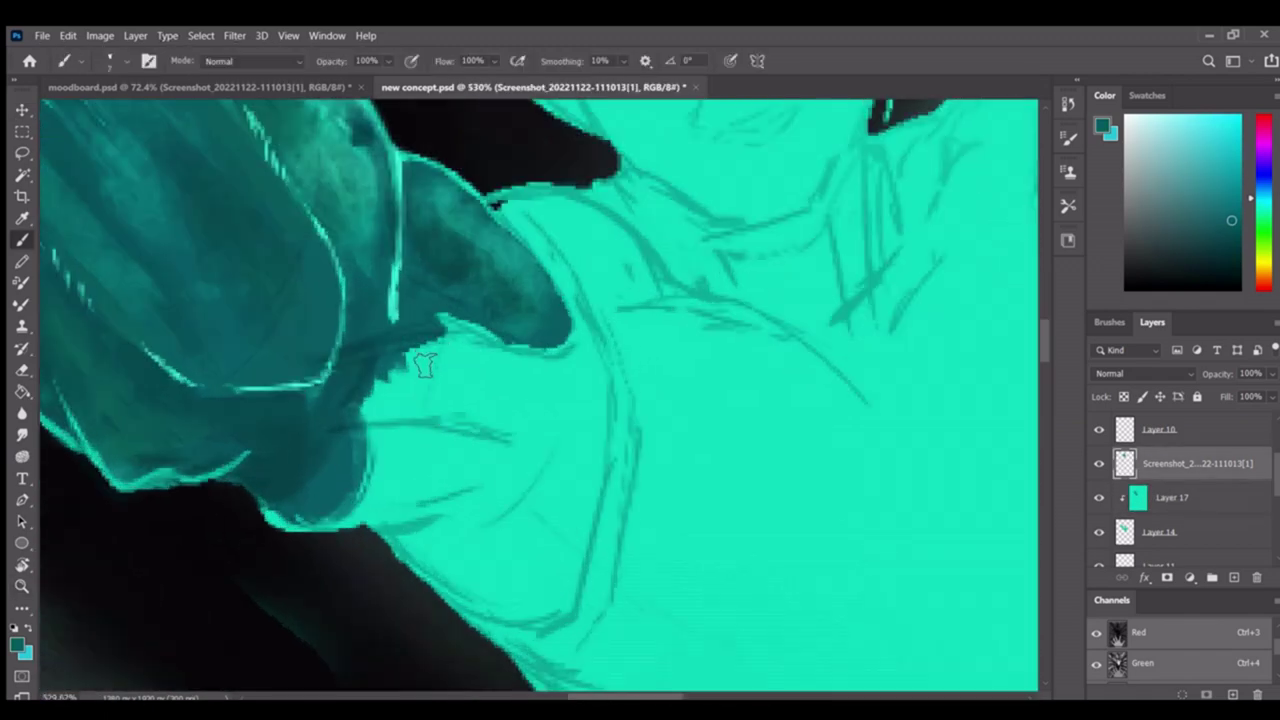
mouse_move(482, 328)
left_mouse_down()
mouse_move(465, 281)
mouse_move(502, 326)
mouse_move(494, 358)
mouse_move(439, 340)
mouse_move(385, 362)
left_mouse_up()
Fill a band of the upper arm below the small muscle with dark teal and cover the forearm's thick inner contour
key("z")
scroll(391, 366, "down", 3)
scroll(391, 366, "up", 3)
key("b")
mouse_move(336, 497)
left_mouse_down()
mouse_move(401, 492)
mouse_move(444, 452)
mouse_move(476, 452)
mouse_move(466, 487)
mouse_move(491, 452)
mouse_move(518, 460)
mouse_move(468, 515)
mouse_move(533, 537)
mouse_move(540, 470)
left_mouse_up()
key("z")
scroll(514, 403, "down", 3)
scroll(514, 403, "up", 3)
key("b")
left_click_drag(468, 360, 400, 482)
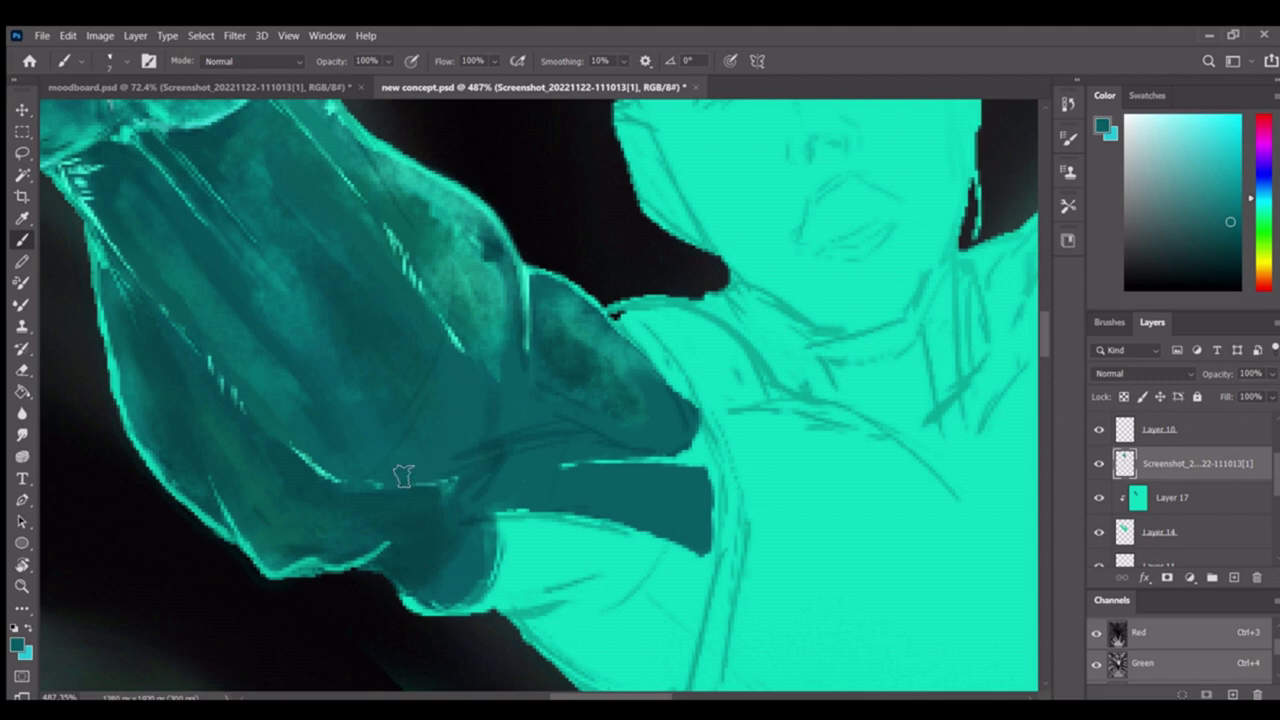
Blend the forearm's lower end into the elbow with sampled teal and redraw its rounded contour as a thin bright line
left_click_drag(478, 457, 565, 492)
left_click(531, 230, "alt")
mouse_move(533, 358)
left_mouse_down()
mouse_move(471, 494)
mouse_move(400, 495)
left_mouse_up()
key("z")
scroll(400, 495, "down", 2)
key("b")
mouse_move(441, 537)
left_mouse_down()
mouse_move(540, 520)
mouse_move(528, 440)
left_mouse_up()
left_click(512, 415, "alt")
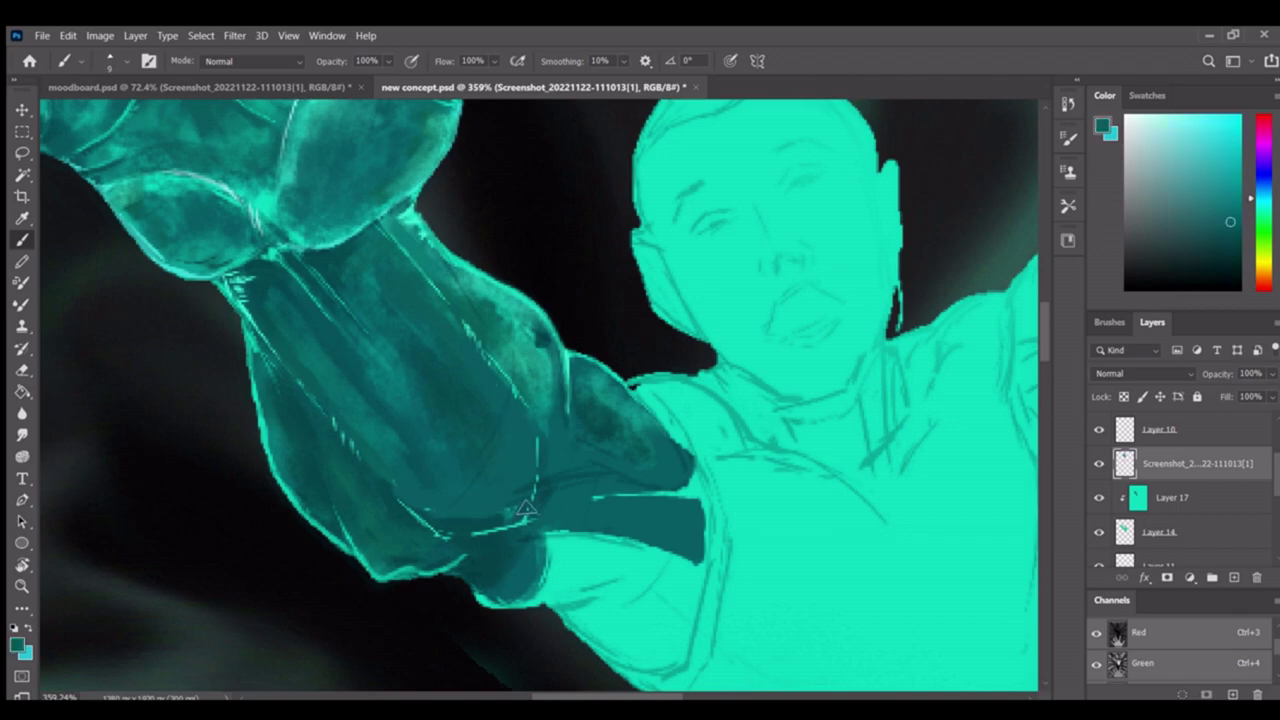
Refine the thin contour at the forearm's lower end with sampled dark and bright teal
key("z")
scroll(443, 520, "down", 2)
scroll(390, 505, "up", 5)
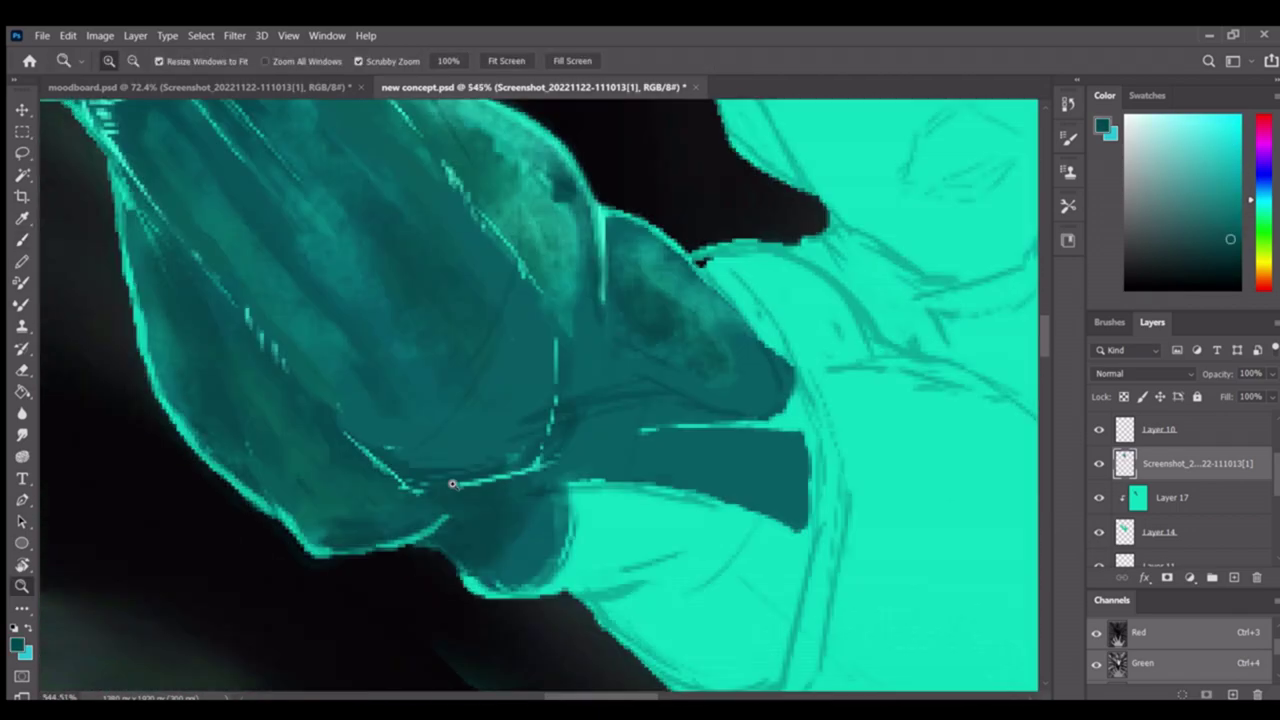
key("b")
left_click(430, 486, "alt")
key("z")
scroll(420, 480, "down", 4)
scroll(420, 360, "up", 3)
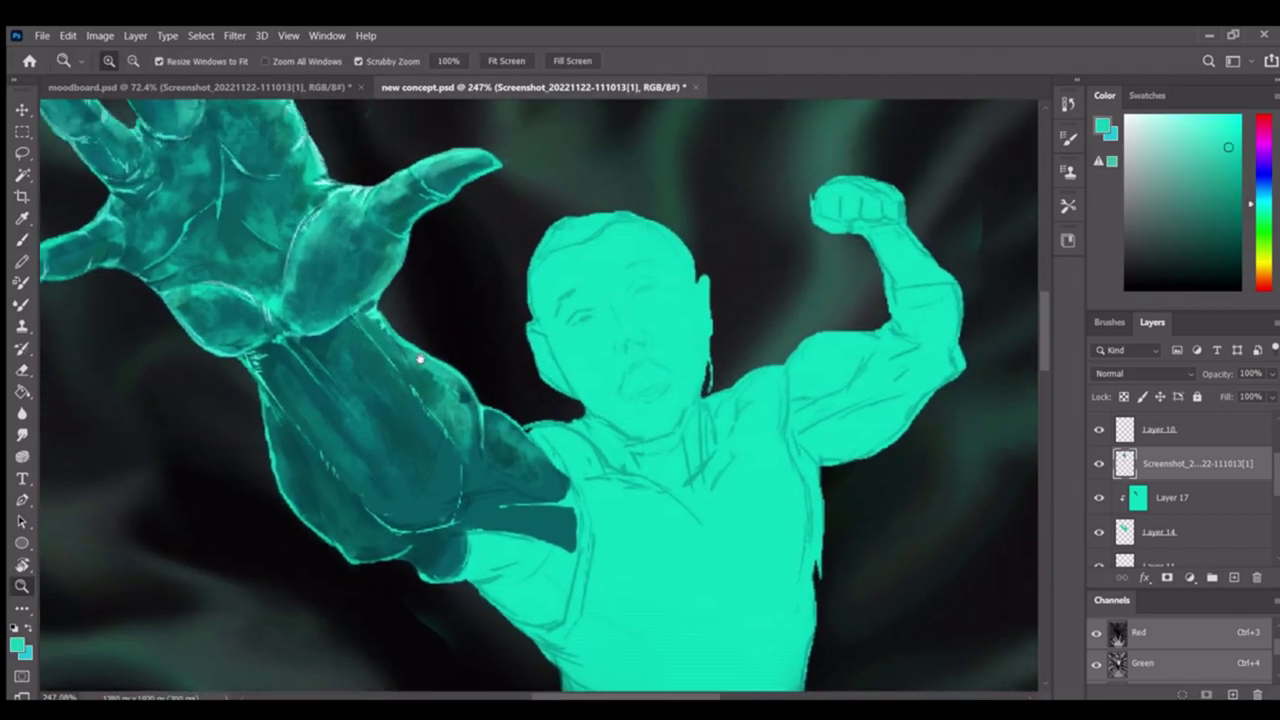
scroll(420, 360, "up", 3)
scroll(420, 360, "down", 4)
scroll(420, 360, "up", 3)
Merge the screenshot layer with Layer 17, keeping the merged painting clipped to Layer 14
left_click(1172, 497)
left_click(1193, 465)
left_click(1172, 497)
key("ctrl+e")
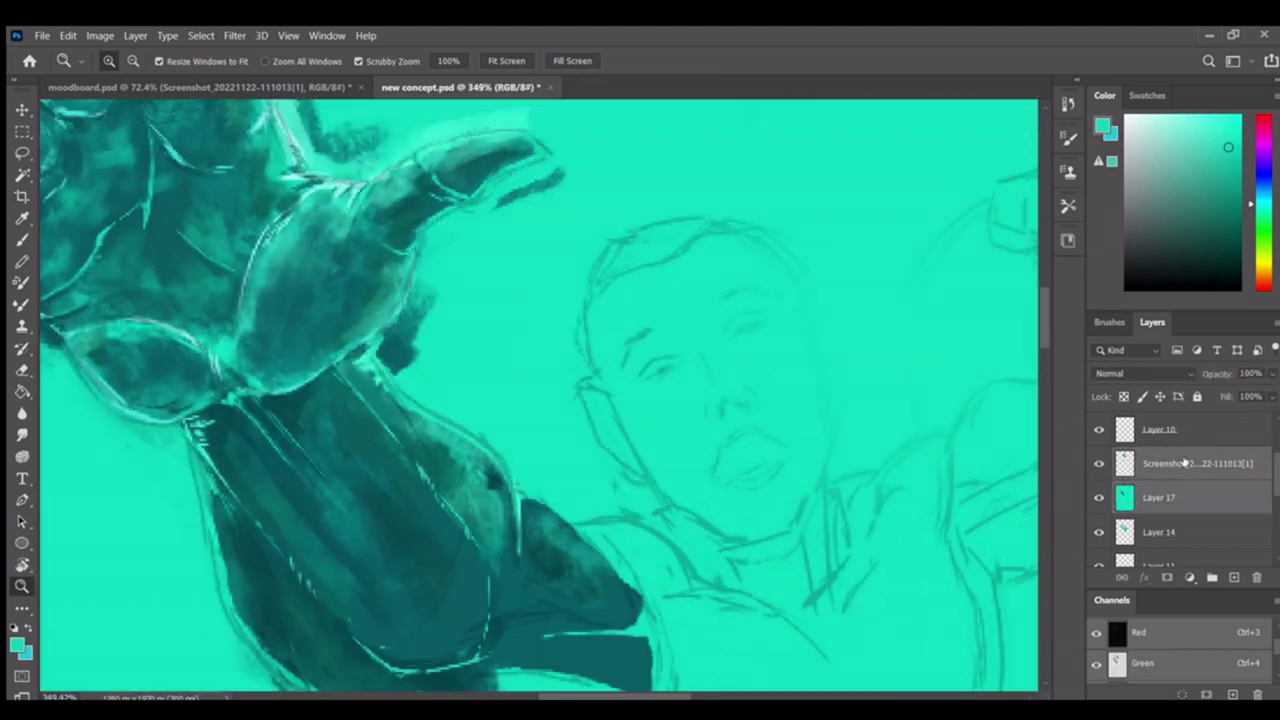
scroll(495, 368, "down", 5)
scroll(495, 368, "up", 5)
scroll(549, 466, "up", 3)
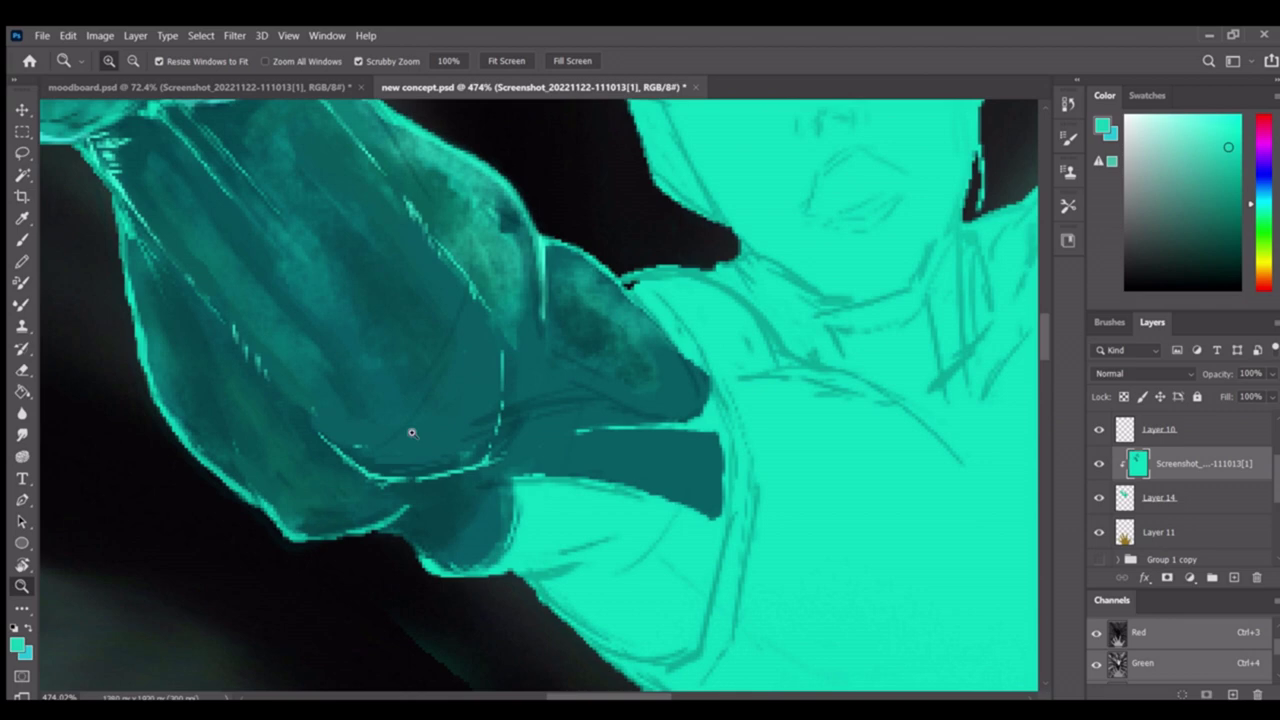
Draw bright teal contour lines along the upper arm's dark band and across the elbow
key("b")
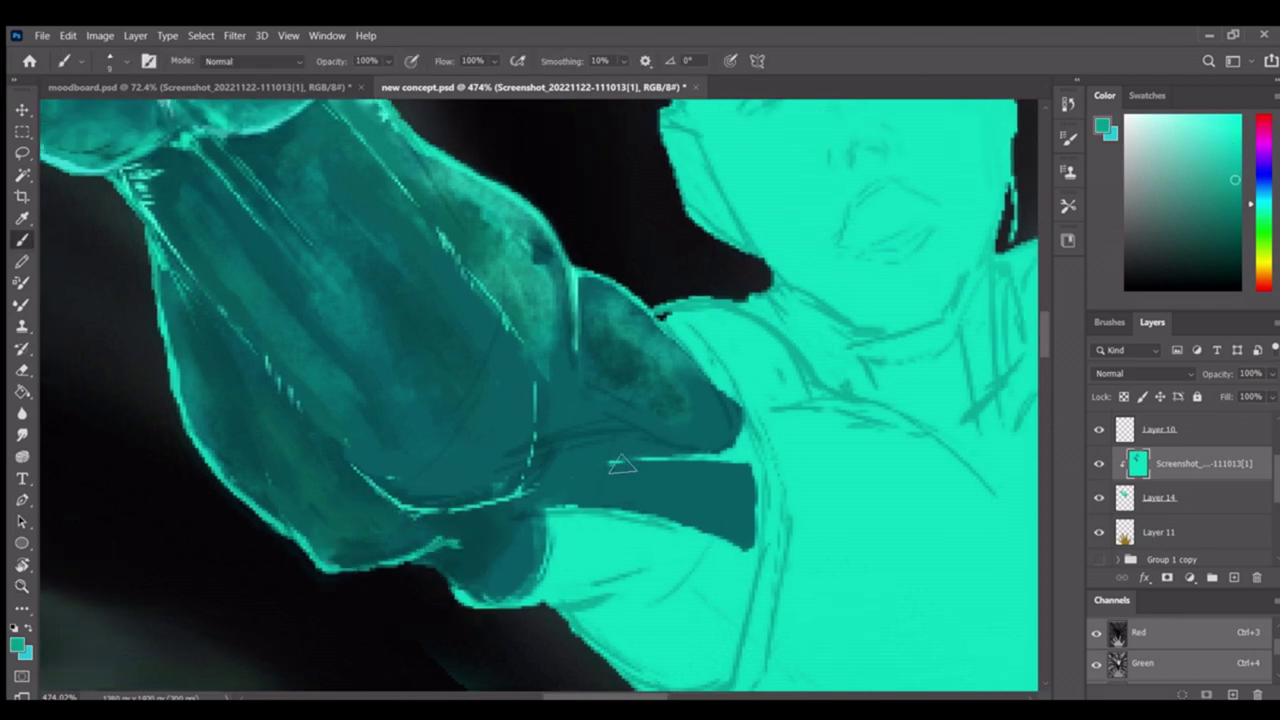
scroll(397, 563, "up", 1)
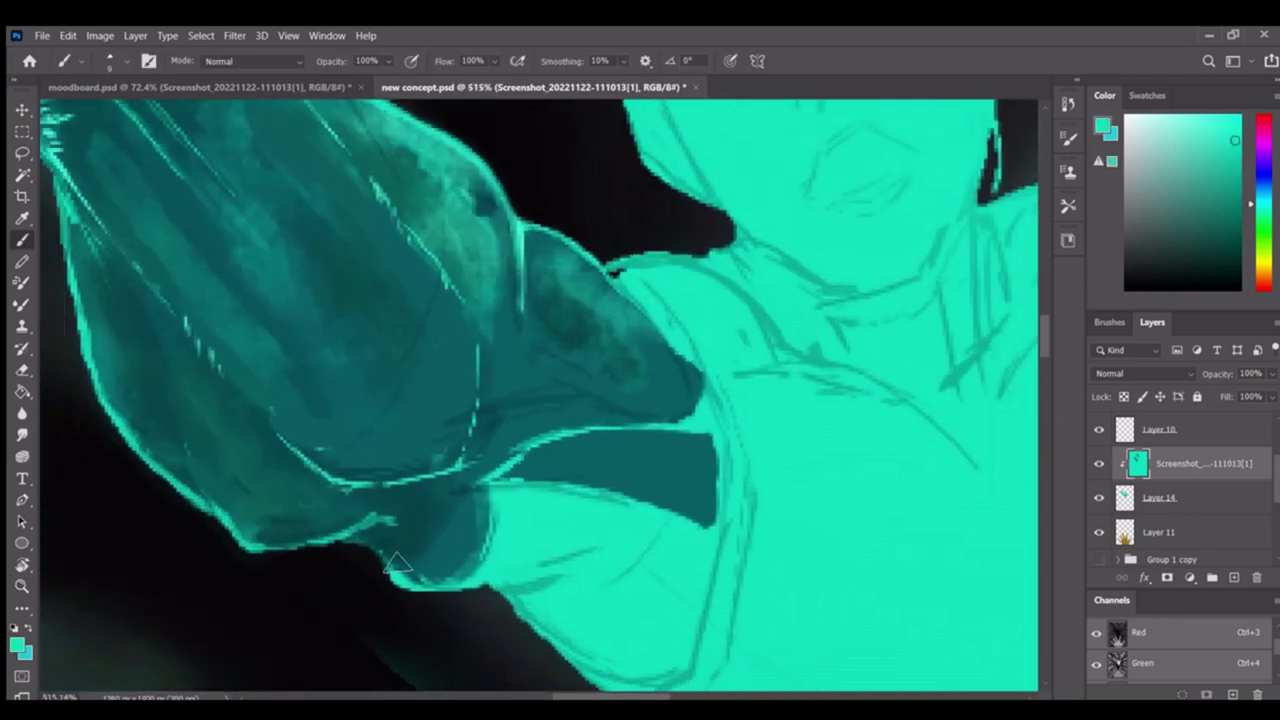
scroll(629, 523, "down", 5)
scroll(629, 523, "up", 5)
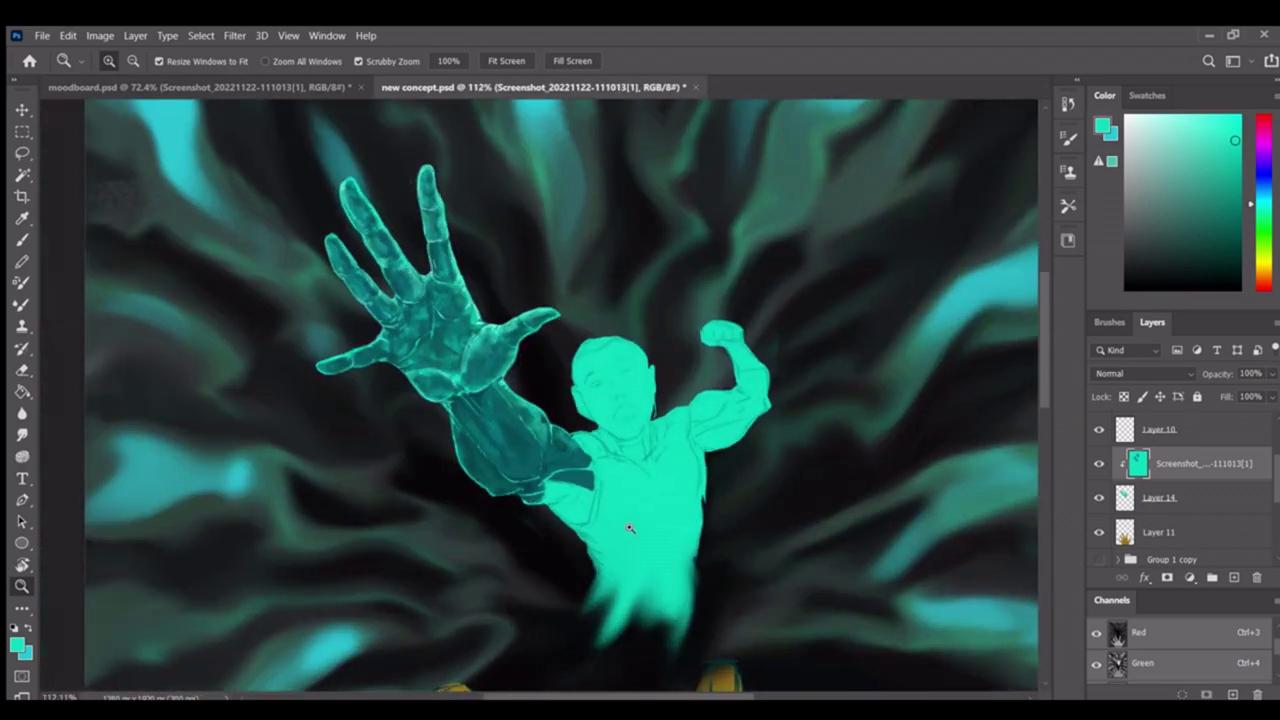
scroll(540, 380, "up", 2)
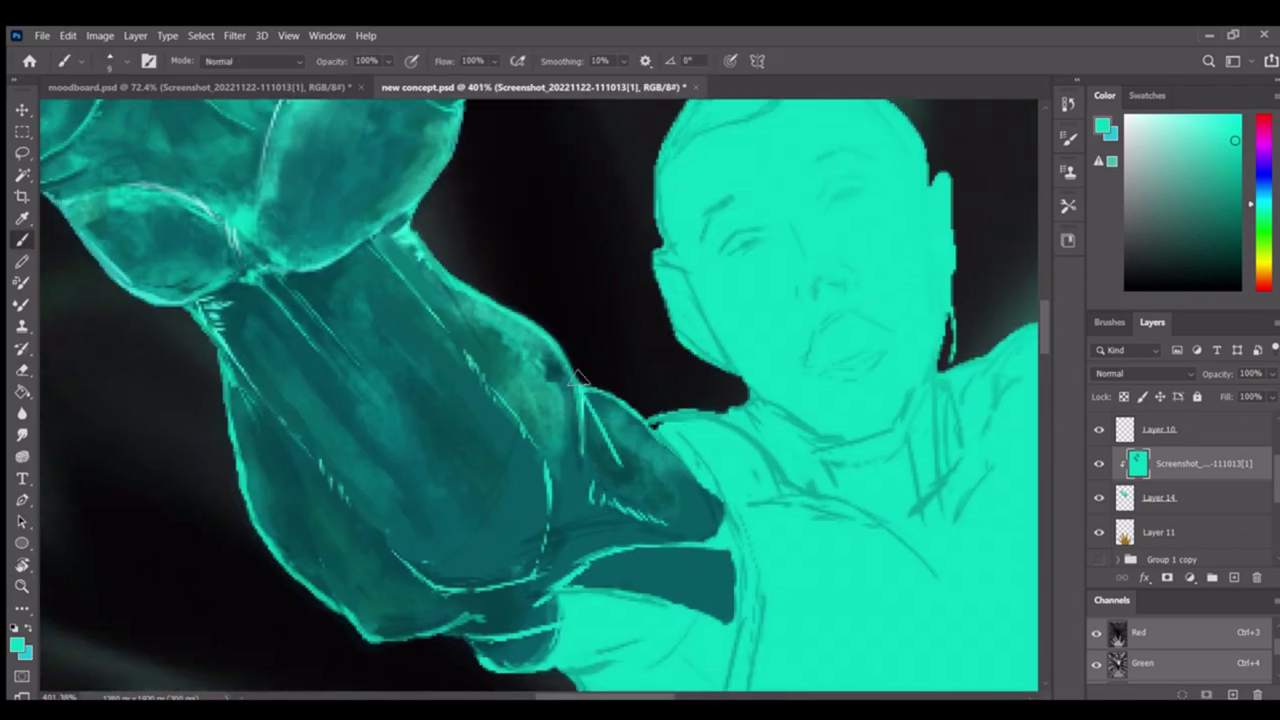
Refine the highlight lines and edges of the small upper arm muscle with sampled dark tones and bright teal
left_click(618, 457, "alt")
scroll(618, 457, "down", 5)
scroll(543, 390, "up", 5)
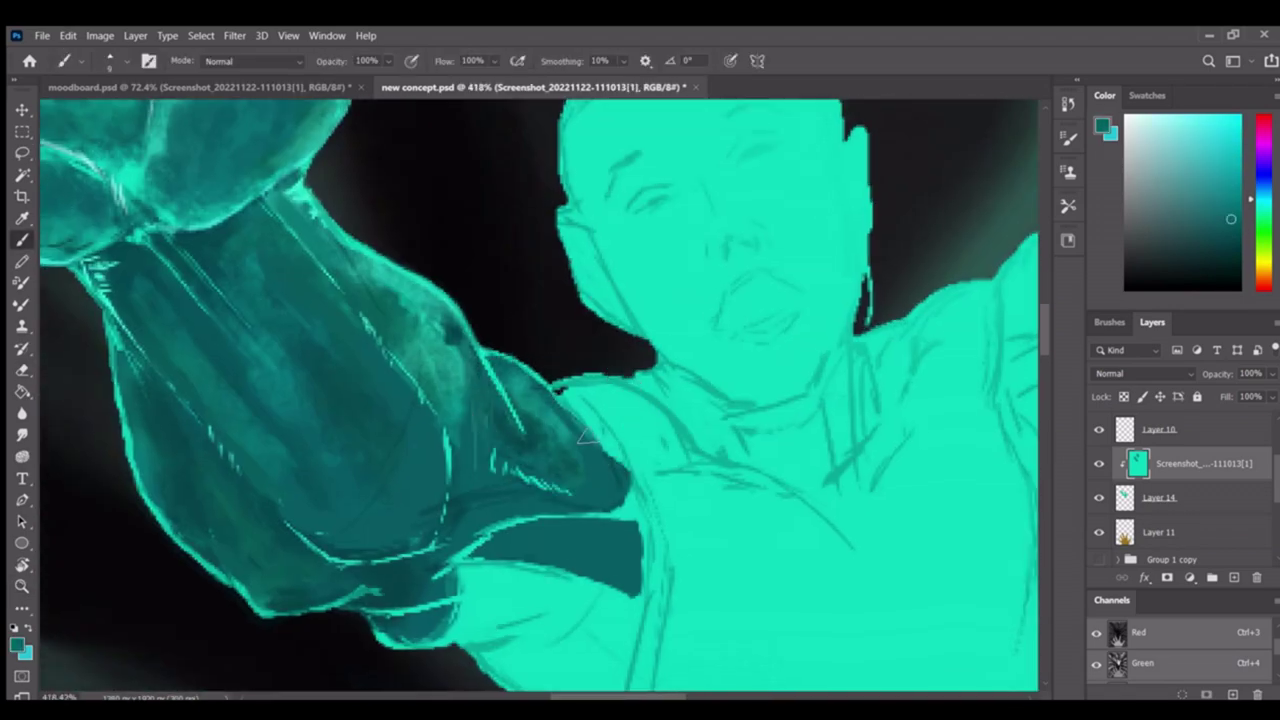
scroll(605, 447, "down", 5)
scroll(469, 400, "up", 5)
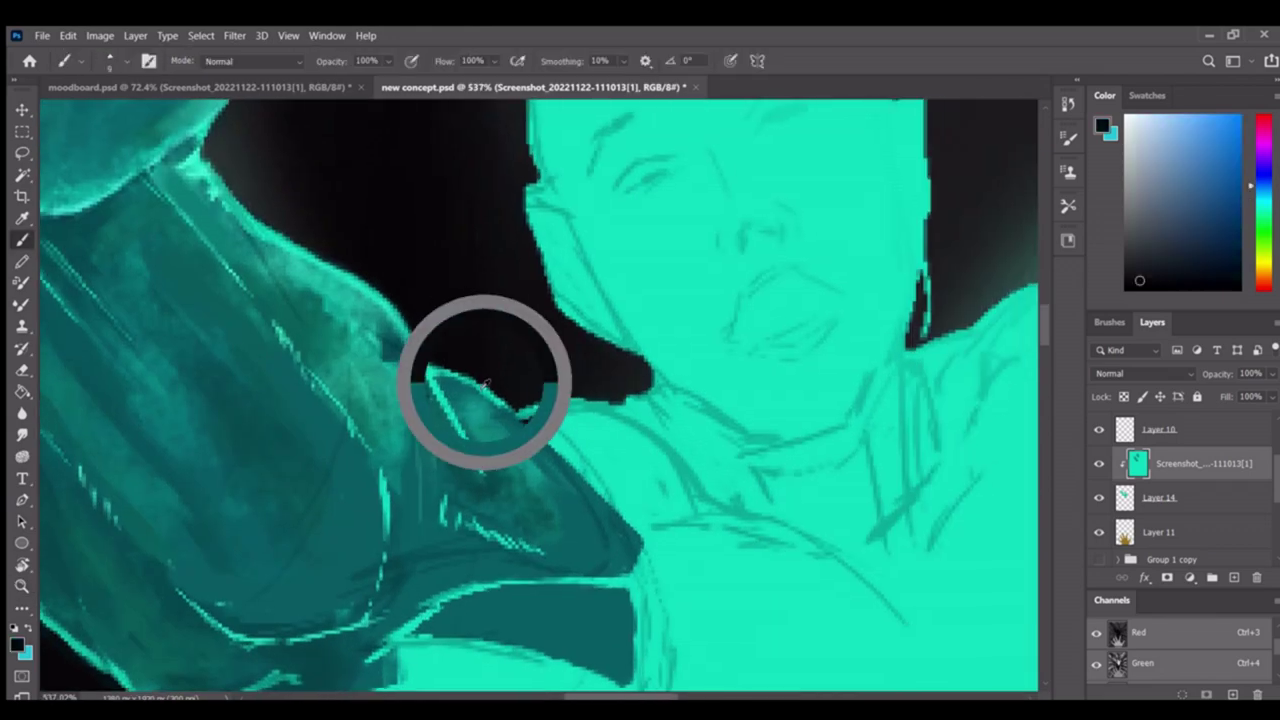
scroll(558, 392, "down", 3)
scroll(558, 392, "down", 3)
scroll(531, 457, "up", 5)
scroll(780, 480, "down", 5)
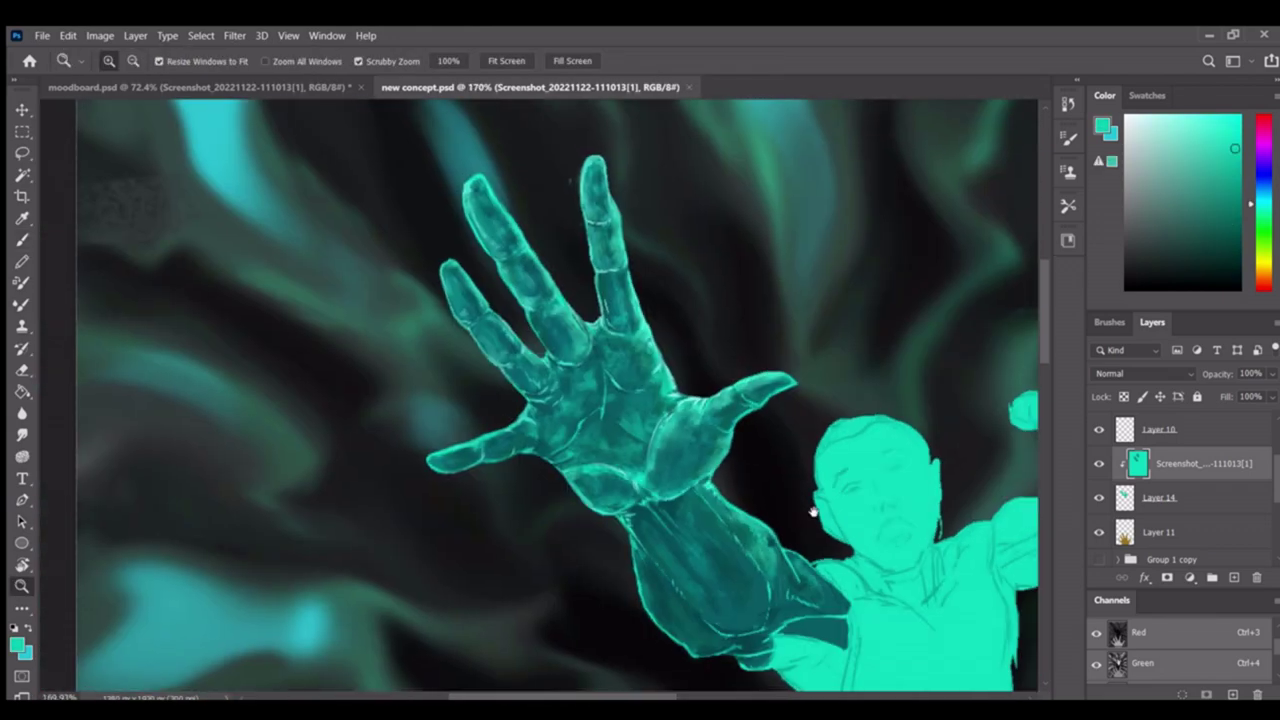
scroll(727, 506, "up", 3)
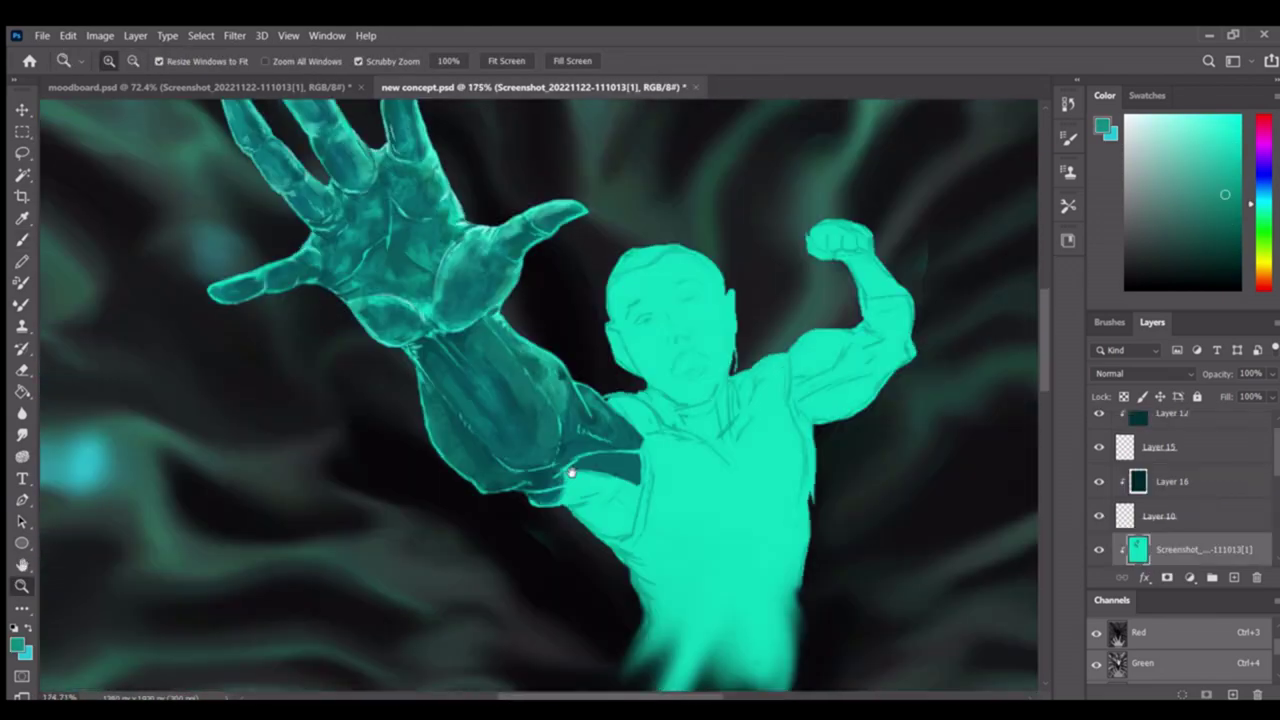
Add mid-teal texture to the forearm and shape the upper arm's end at the shoulder with bright teal
key("b")
scroll(557, 337, "up", 5)
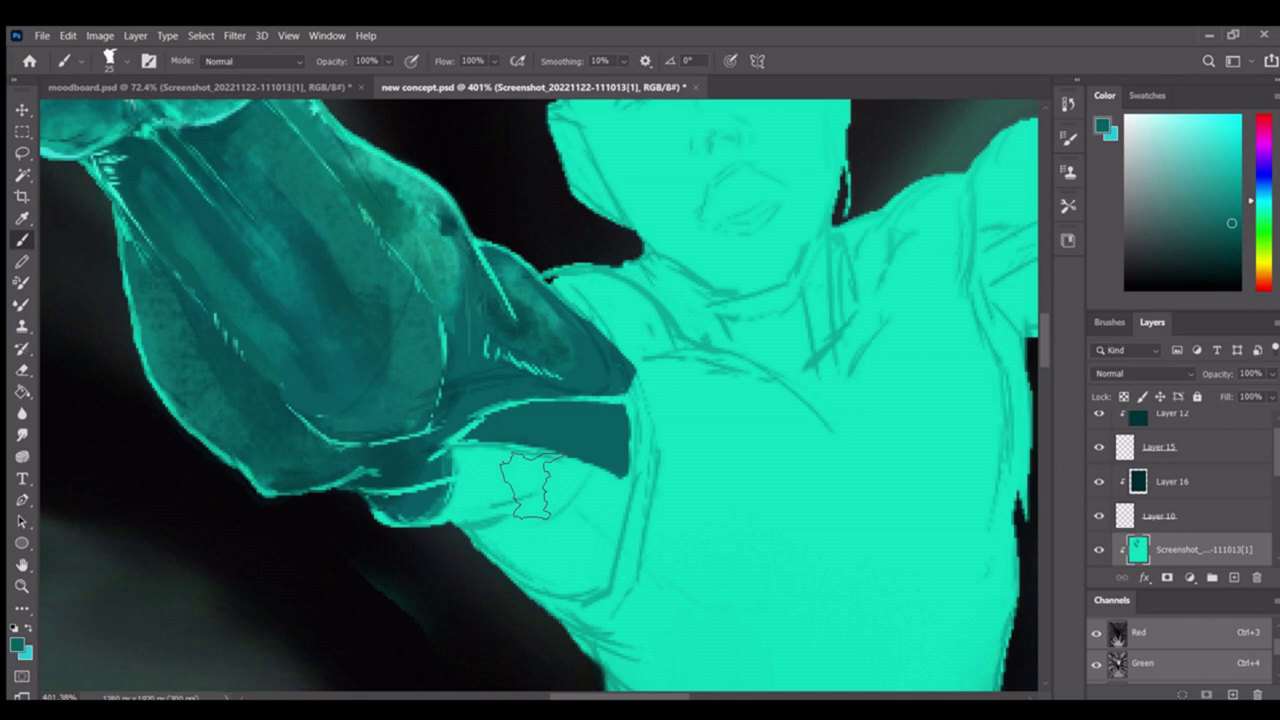
scroll(530, 485, "down", 3)
scroll(423, 551, "right", 3)
scroll(471, 463, "up", 3)
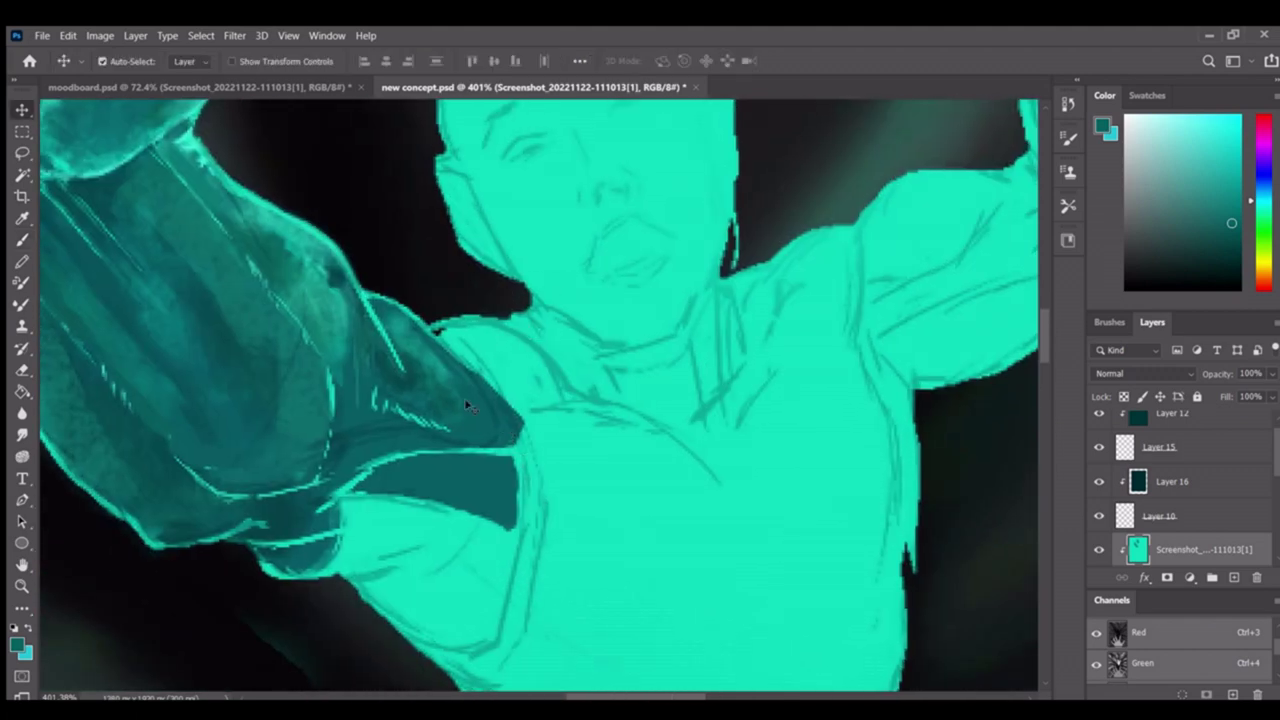
scroll(560, 370, "down", 2)
scroll(560, 370, "left", 2)
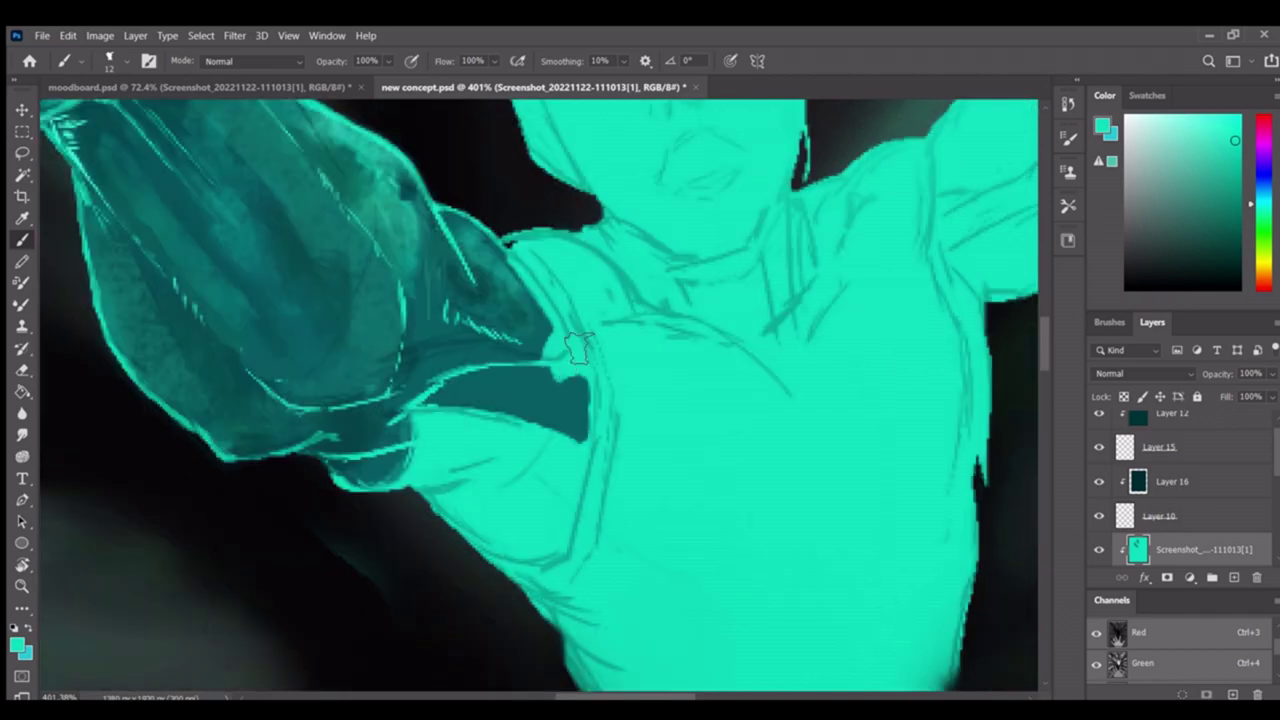
Fill the remaining underside of the upper arm with sampled dark teal, leaving a bright line between the muscles
left_click(575, 398, "alt")
scroll(420, 410, "up", 3)
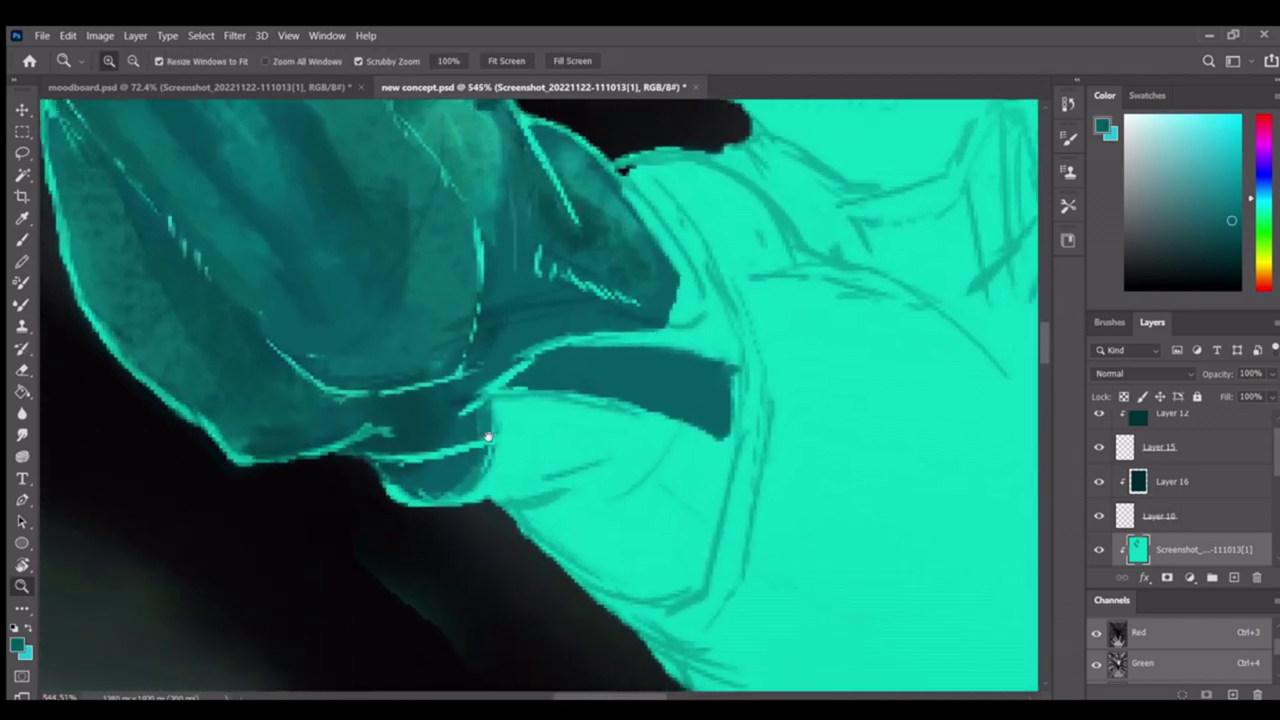
scroll(420, 410, "down", 1)
mouse_move(466, 360)
left_mouse_down()
mouse_move(455, 390)
mouse_move(530, 470)
mouse_move(505, 510)
mouse_move(550, 480)
mouse_move(410, 468)
left_mouse_up()
key("h")
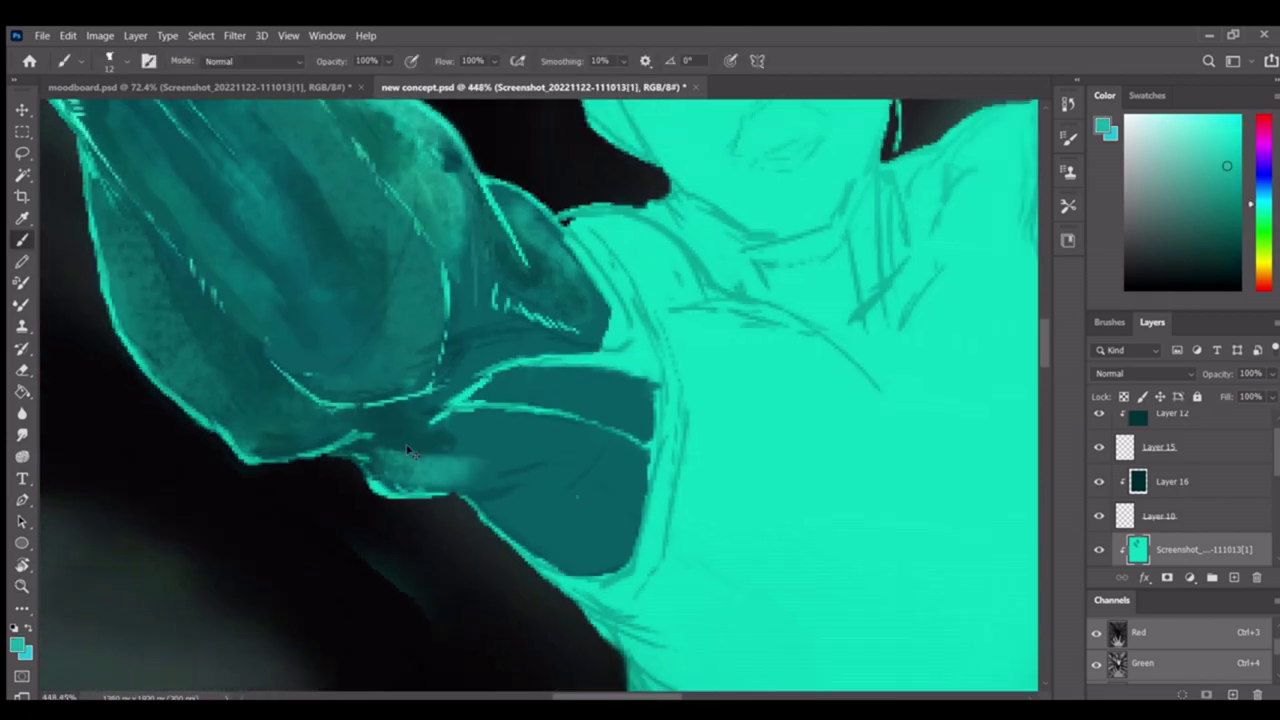
Blend darker and mid teal shading across the elbow and small upper arm muscle
scroll(405, 430, "up", 2)
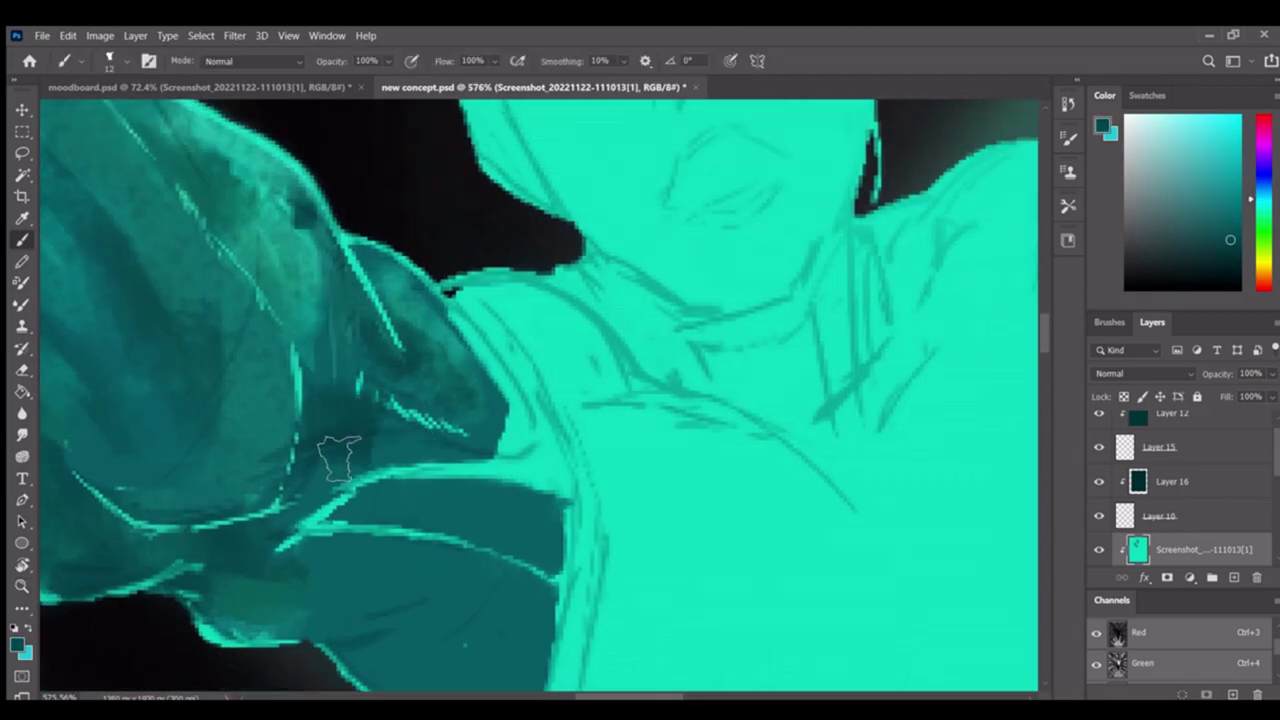
scroll(475, 385, "down", 1)
left_click(400, 278)
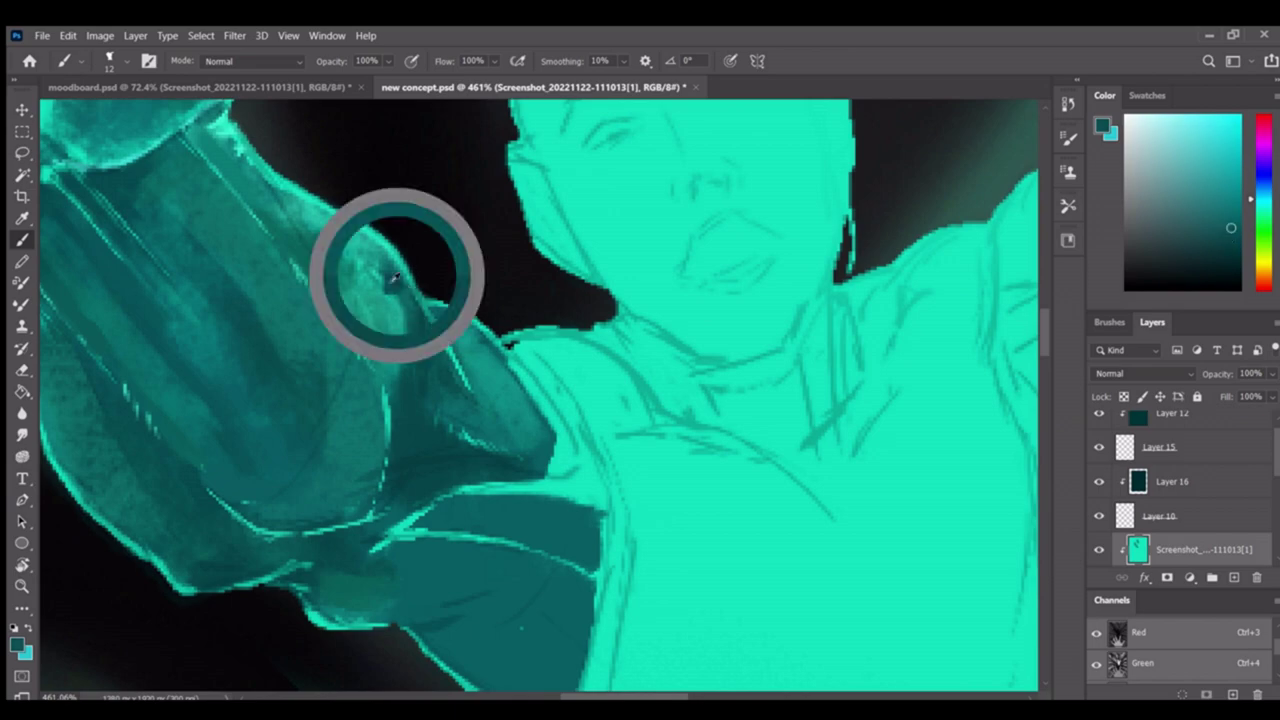
key("h")
left_click_drag(350, 555, 278, 438)
key("h")
key("h")
left_click_drag(289, 471, 397, 330)
left_click(397, 330, "alt")
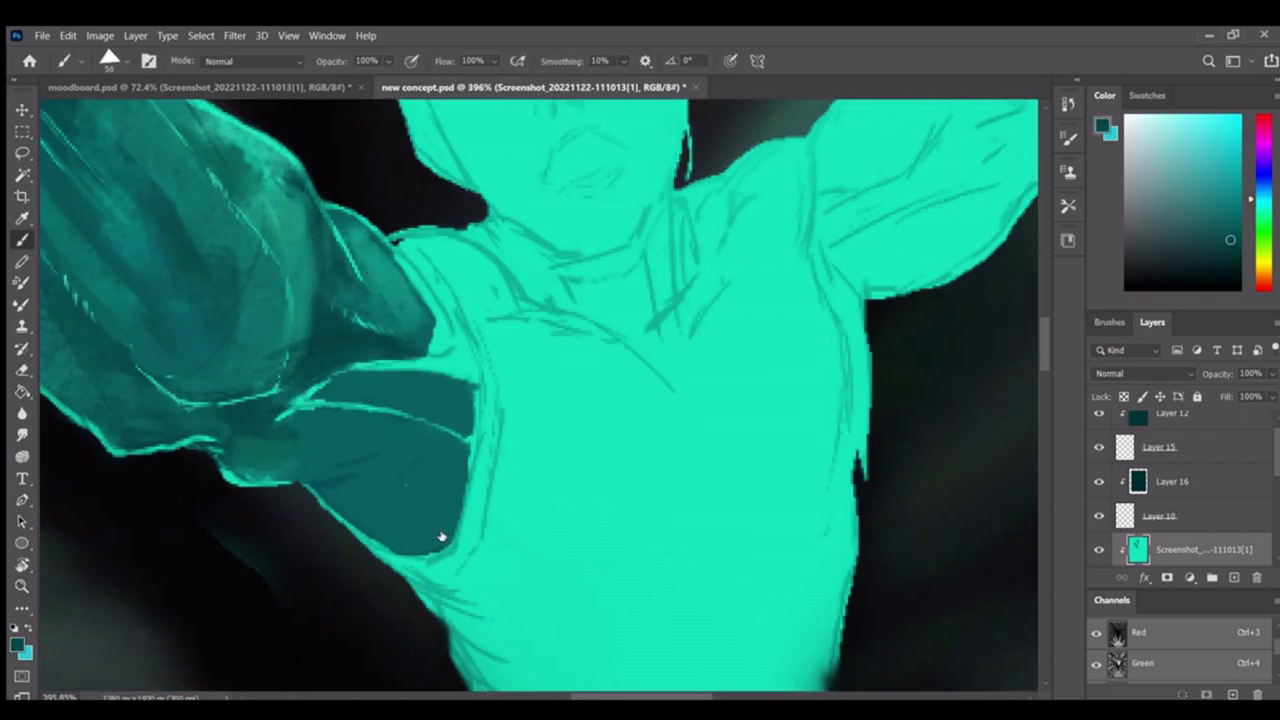
Texture the lower upper arm muscles with teal strokes and outline their edges in bright teal
key("h")
left_click_drag(428, 523, 271, 523)
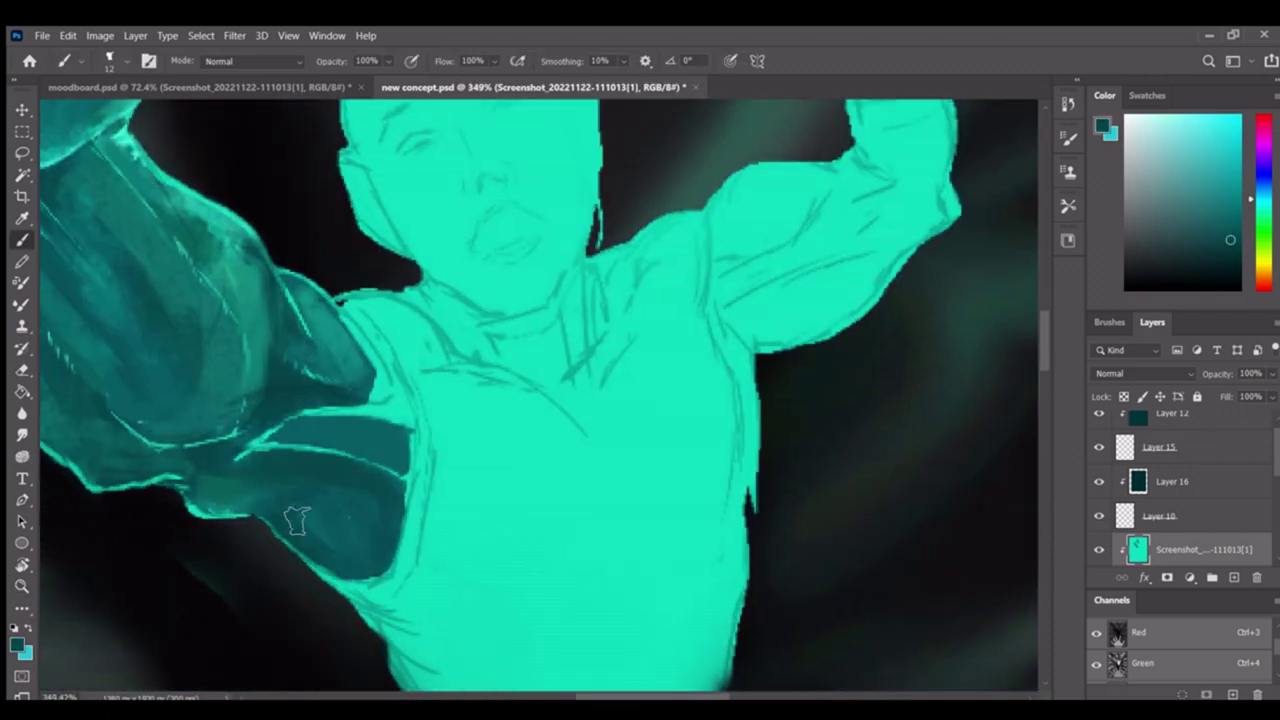
left_click_drag(415, 450, 437, 447)
left_click(437, 447, "alt")
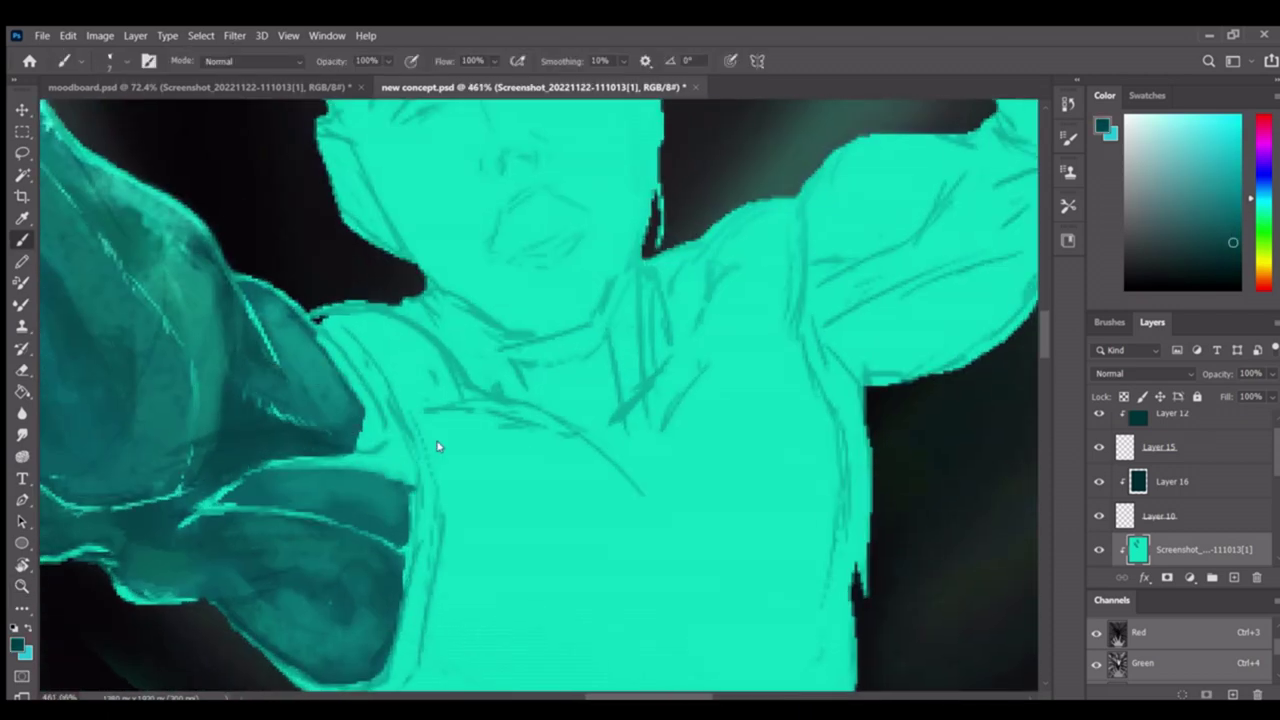
key("h")
mouse_move(326, 470)
left_mouse_down()
mouse_move(451, 451)
mouse_move(302, 352)
mouse_move(436, 260)
mouse_move(380, 400)
mouse_move(320, 467)
mouse_move(306, 457)
left_mouse_up()
key("h")
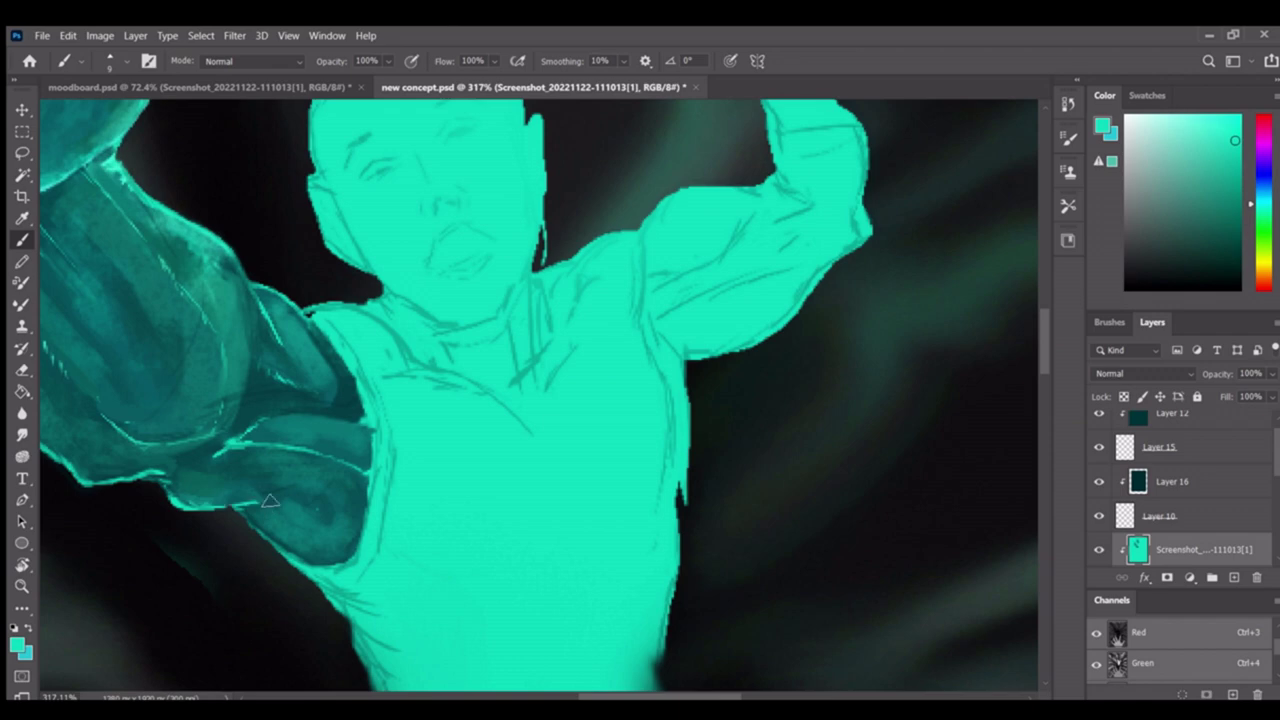
Trim the outer silhouette of the forearm and elbow on Layer 14 with the Eraser
key("z")
mouse_move(355, 494)
left_mouse_down()
mouse_move(284, 487)
mouse_move(257, 423)
mouse_move(290, 440)
left_mouse_up()
key("e")
left_click_drag(224, 321, 256, 429)
left_click_drag(321, 494, 309, 452)
key("ctrl+0")
scroll(357, 443, "up", 5)
key("b")
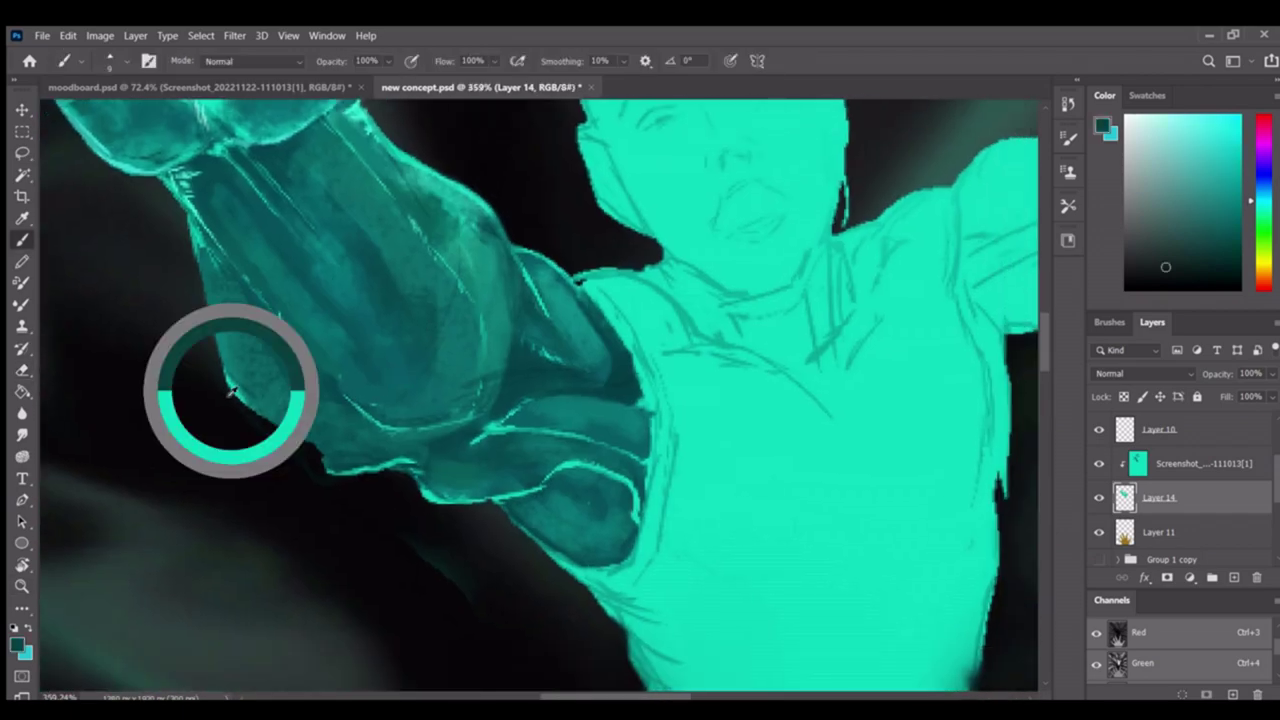
Repaint the bright rim along the forearm's outer edge on the clipped painting layer
key("alt+]")
scroll(268, 420, "down", 6)
key("z")
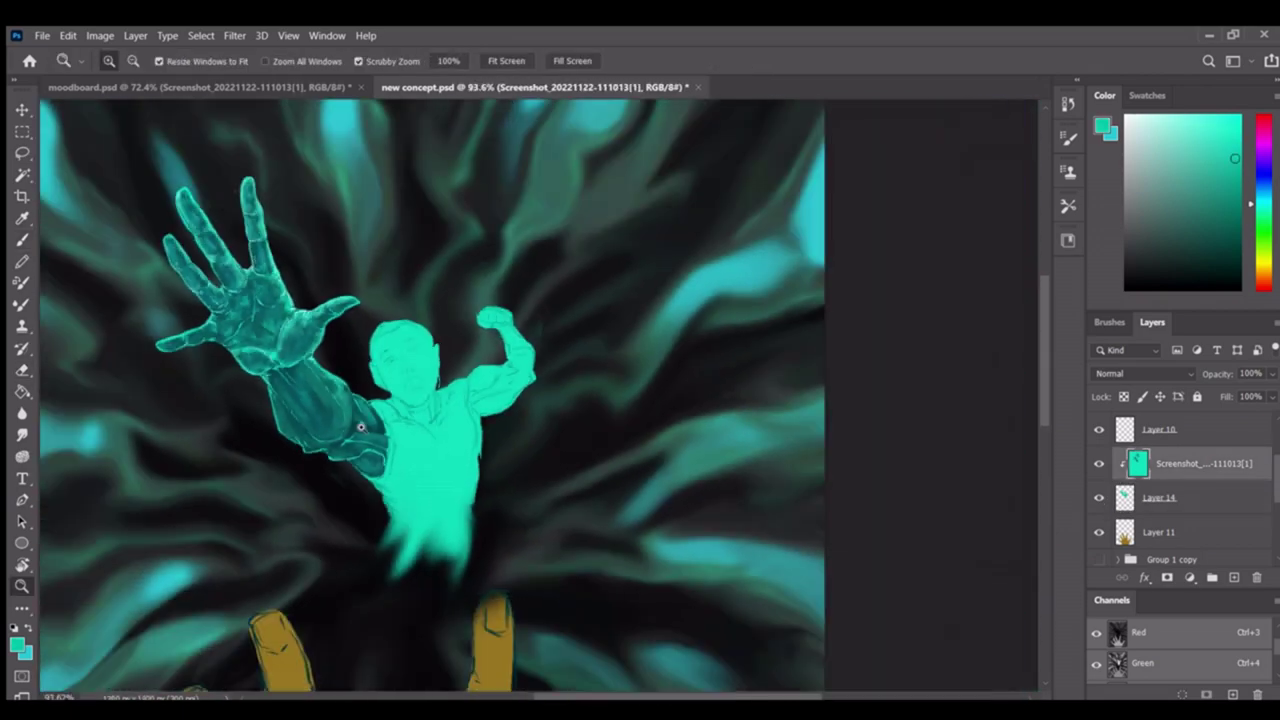
scroll(396, 350, "up", 4)
left_click_drag(396, 350, 402, 376)
key("alt+[")
key("shift+alt+]")
key("l")
mouse_move(375, 147)
left_mouse_down()
mouse_move(325, 180)
mouse_move(519, 238)
left_mouse_up()
key("Escape")
key("alt+]")
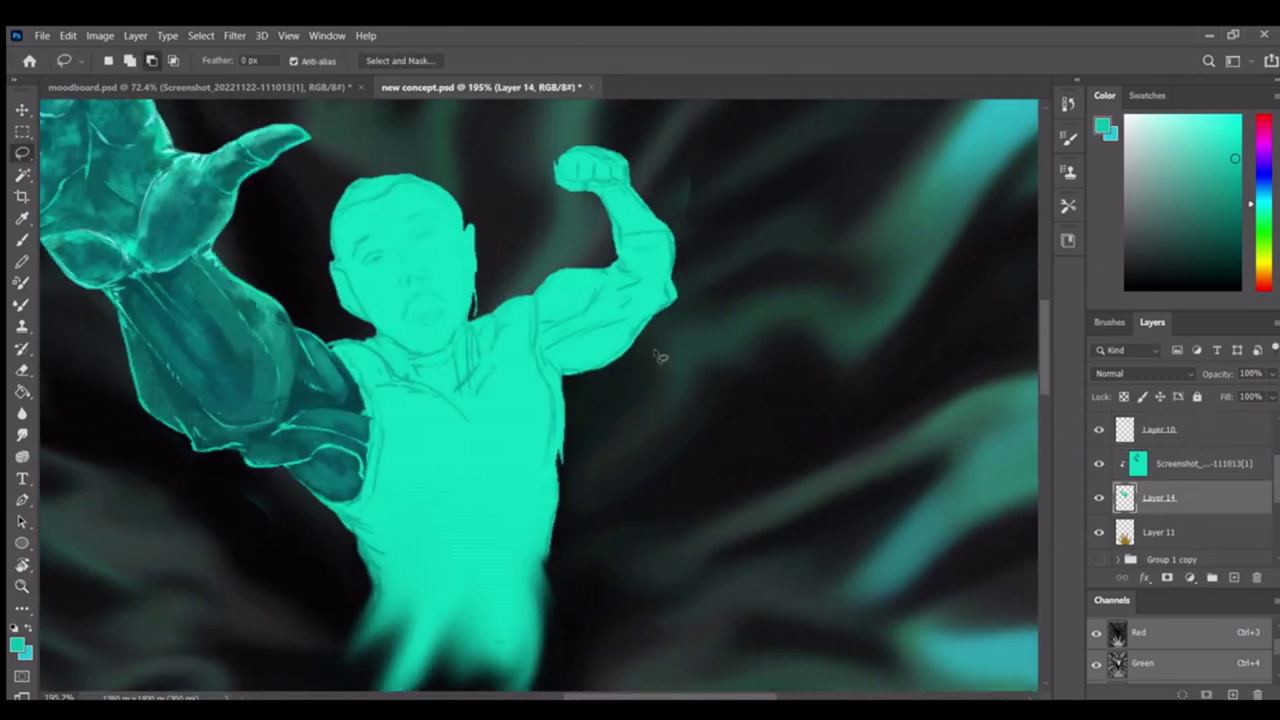
Erase the figure's head and neck from Layer 14, down to the shoulder line
key("z")
scroll(660, 357, "up", 1)
key("b")
scroll(494, 358, "down", 5)
scroll(494, 358, "up", 5)
key("e")
left_click_drag(460, 230, 540, 330)
left_click_drag(490, 370, 548, 385)
key("l")
key("alt+[")
key("Delete")
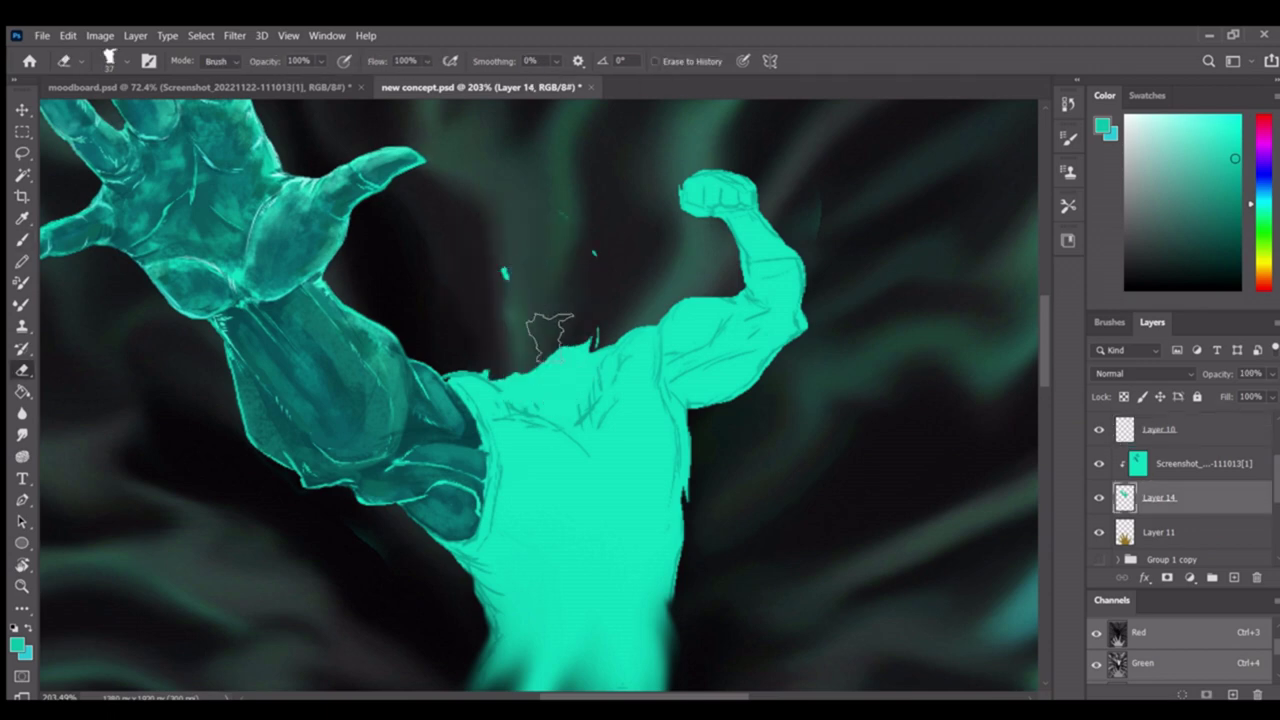
Sketch a rounded head outline above the shoulders on Layer 15 with thin teal brush strokes
key("z")
left_click(462, 435)
key("alt+]")
key("b")
key("alt+]")
key("alt+]")
key("alt+]")
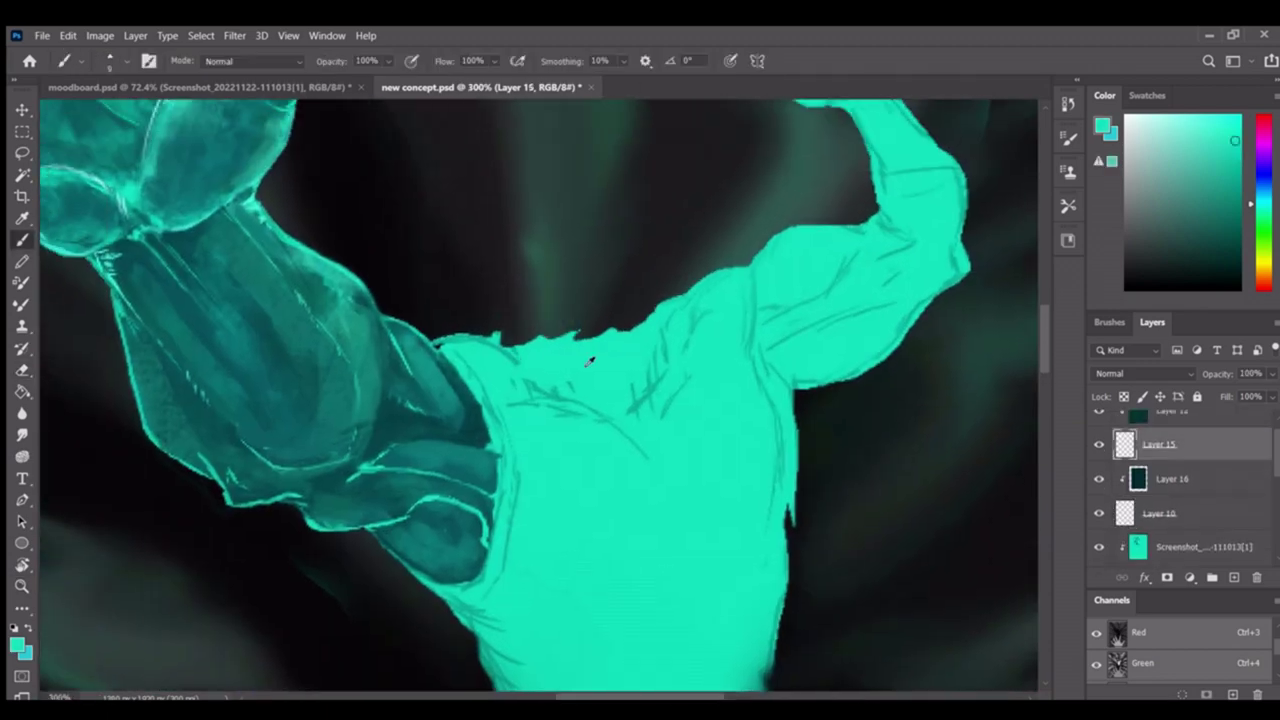
key("z")
scroll(597, 289, "up", 1)
key("b")
key("alt+[")
left_click_drag(503, 318, 398, 358)
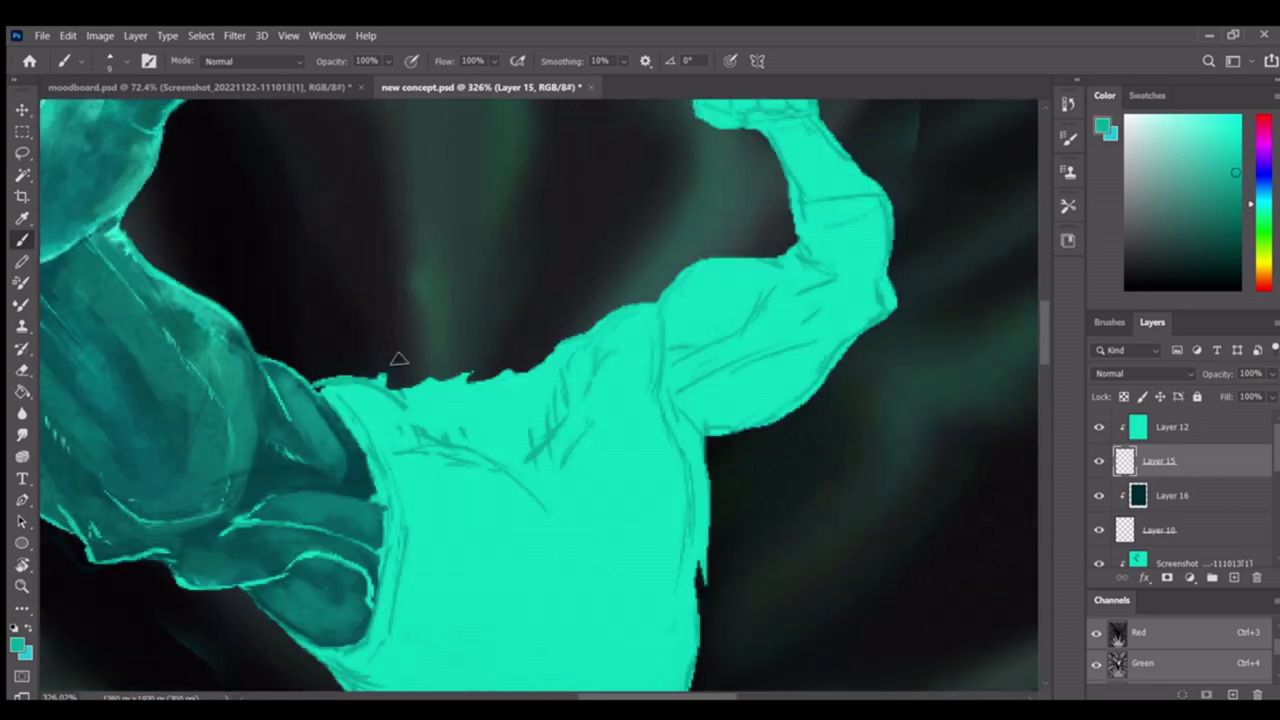
mouse_move(358, 264)
left_mouse_down()
mouse_move(528, 325)
mouse_move(560, 315)
left_mouse_up()
mouse_move(609, 343)
left_mouse_down()
mouse_move(543, 297)
mouse_move(552, 400)
left_mouse_up()
mouse_move(385, 270)
left_mouse_down()
mouse_move(372, 355)
mouse_move(392, 440)
left_mouse_up()
scroll(392, 440, "down", 5)
scroll(406, 360, "up", 3)
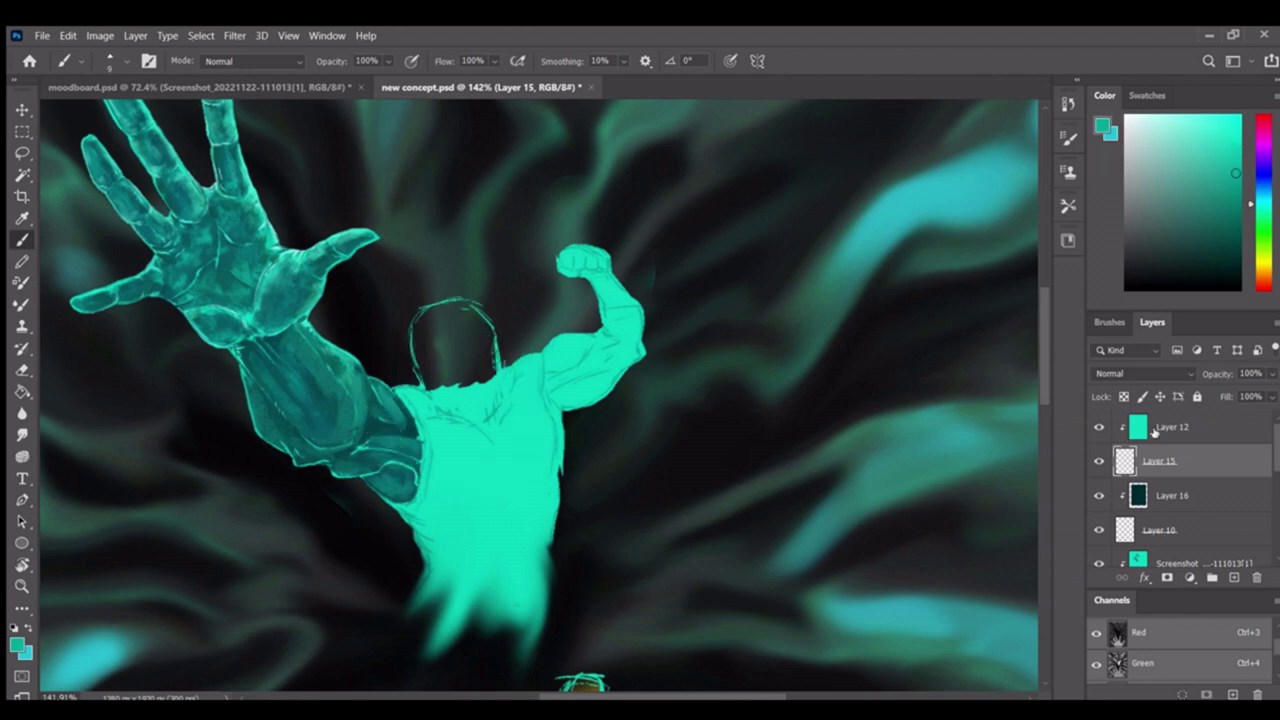
Merge Layer 12 and Layer 15 into a single layer
scroll(446, 366, "up", 3)
key("space")
left_click_drag(455, 389, 479, 382)
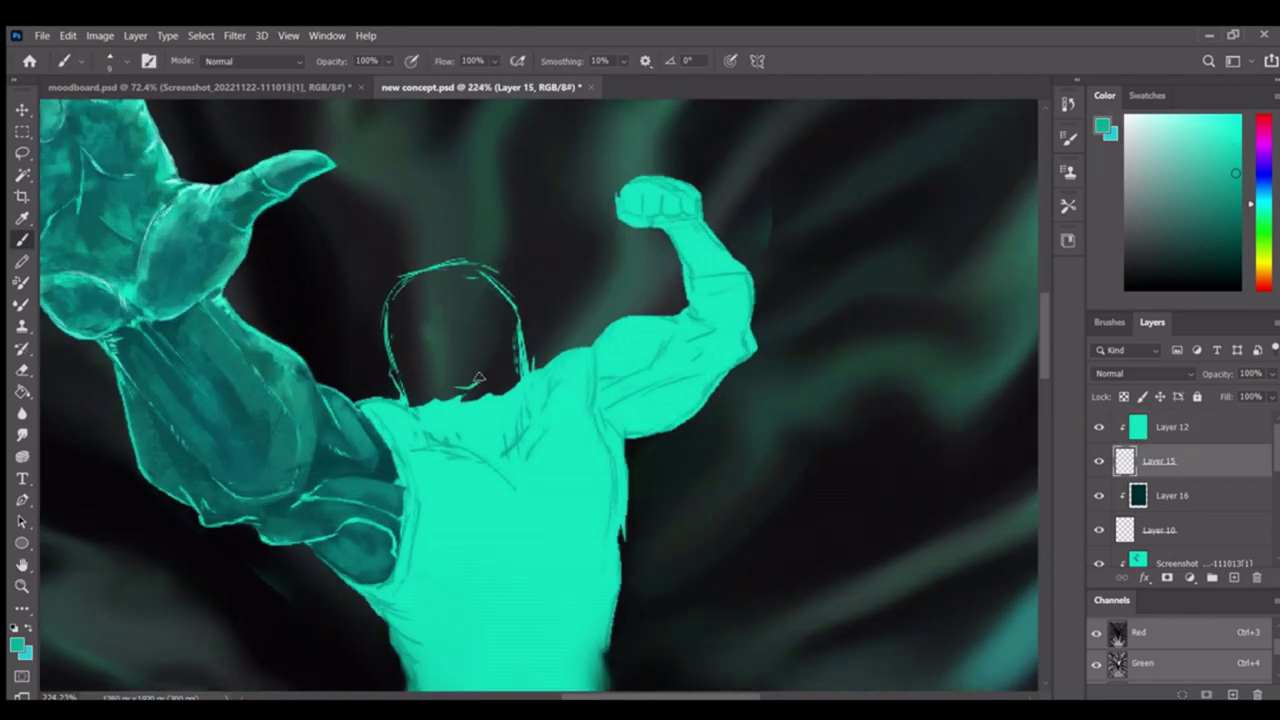
key("ctrl+e")
scroll(403, 300, "down", 2)
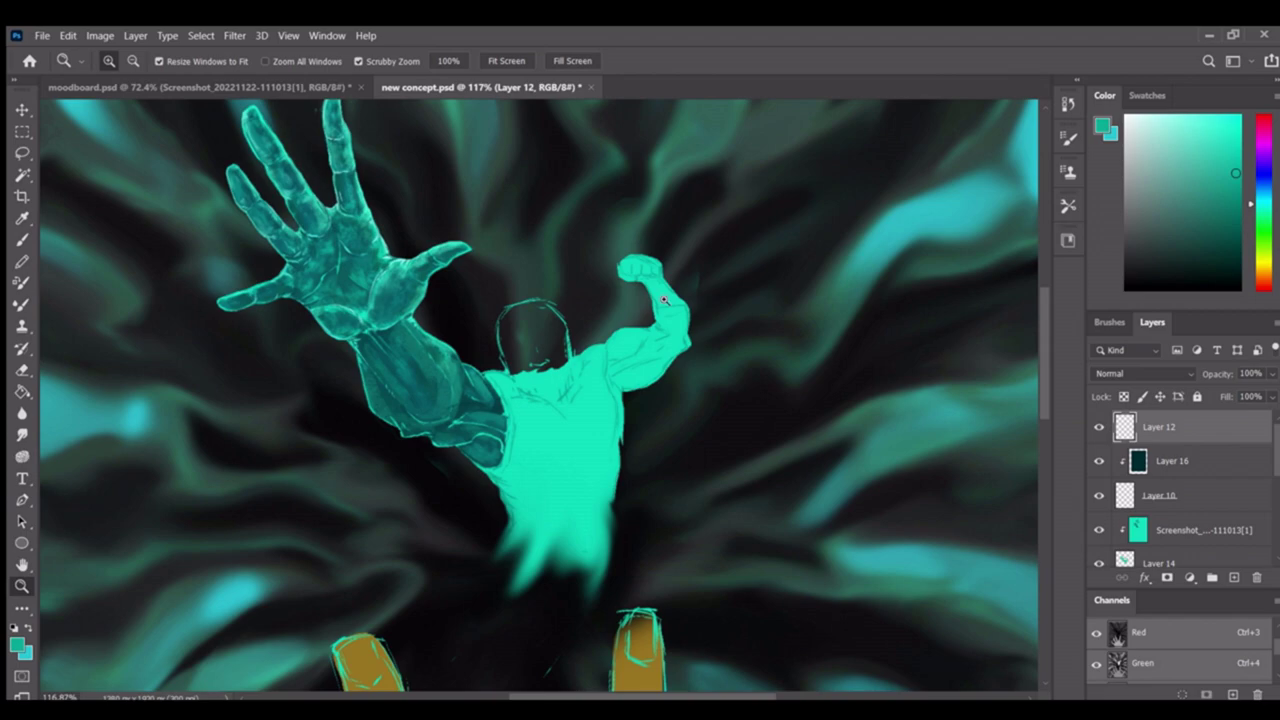
Try to sketch the eyebrows, eyes, nose and mouth inside the head outline on Layer 12
scroll(390, 300, "up", 4)
scroll(567, 465, "down", 2)
key("z")
scroll(560, 420, "down", 3)
scroll(555, 390, "up", 3)
scroll(555, 383, "down", 1)
scroll(560, 370, "up", 4)
key("b")
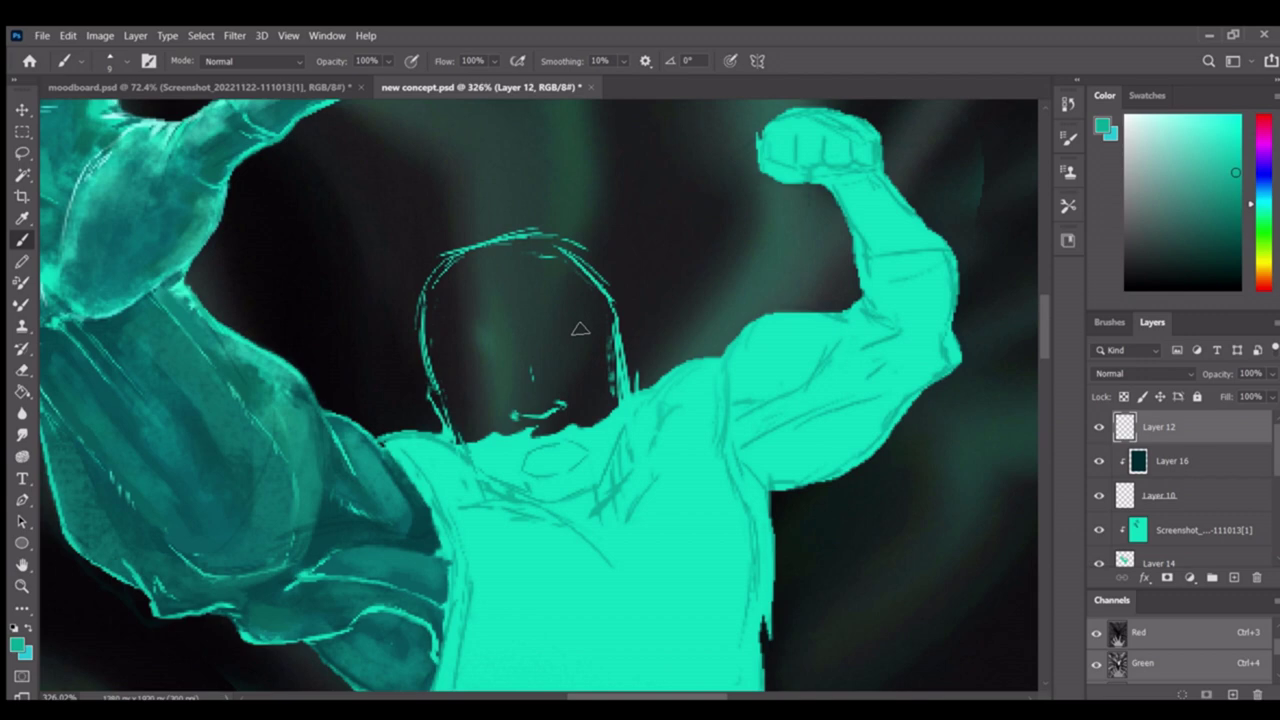
mouse_move(455, 360)
left_mouse_down()
mouse_move(490, 326)
mouse_move(592, 318)
left_mouse_up()
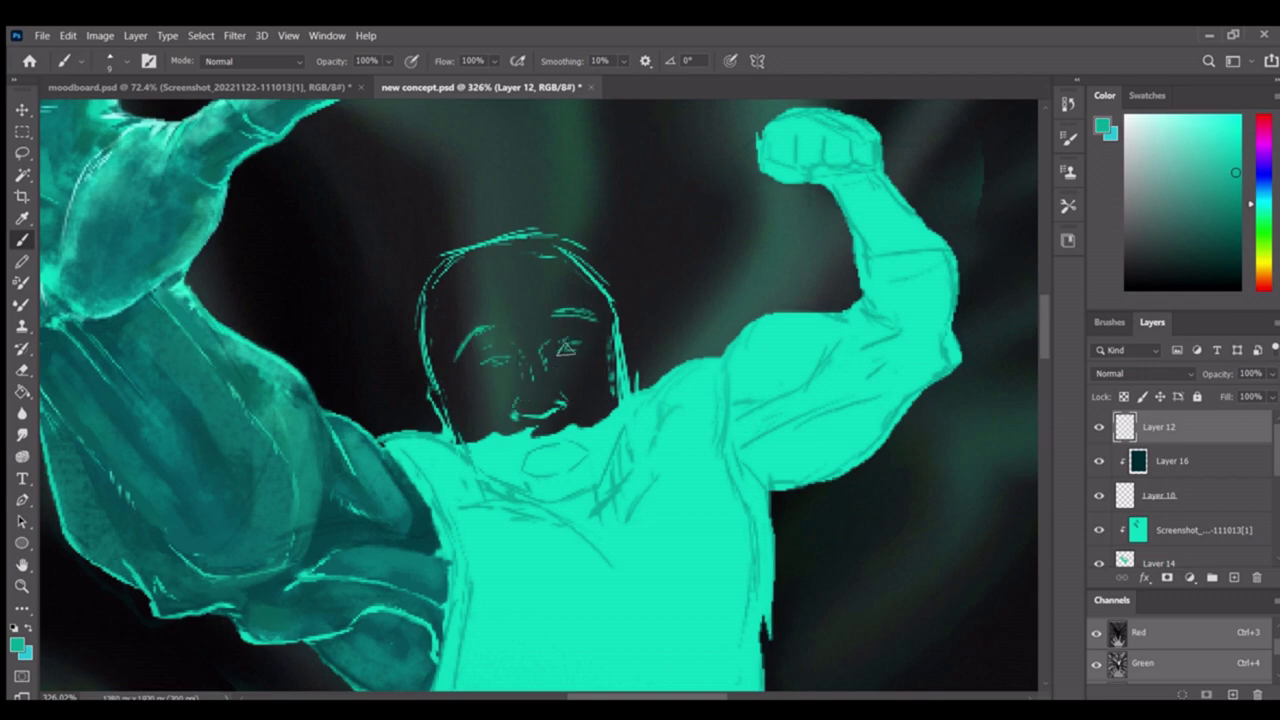
scroll(497, 366, "down", 1)
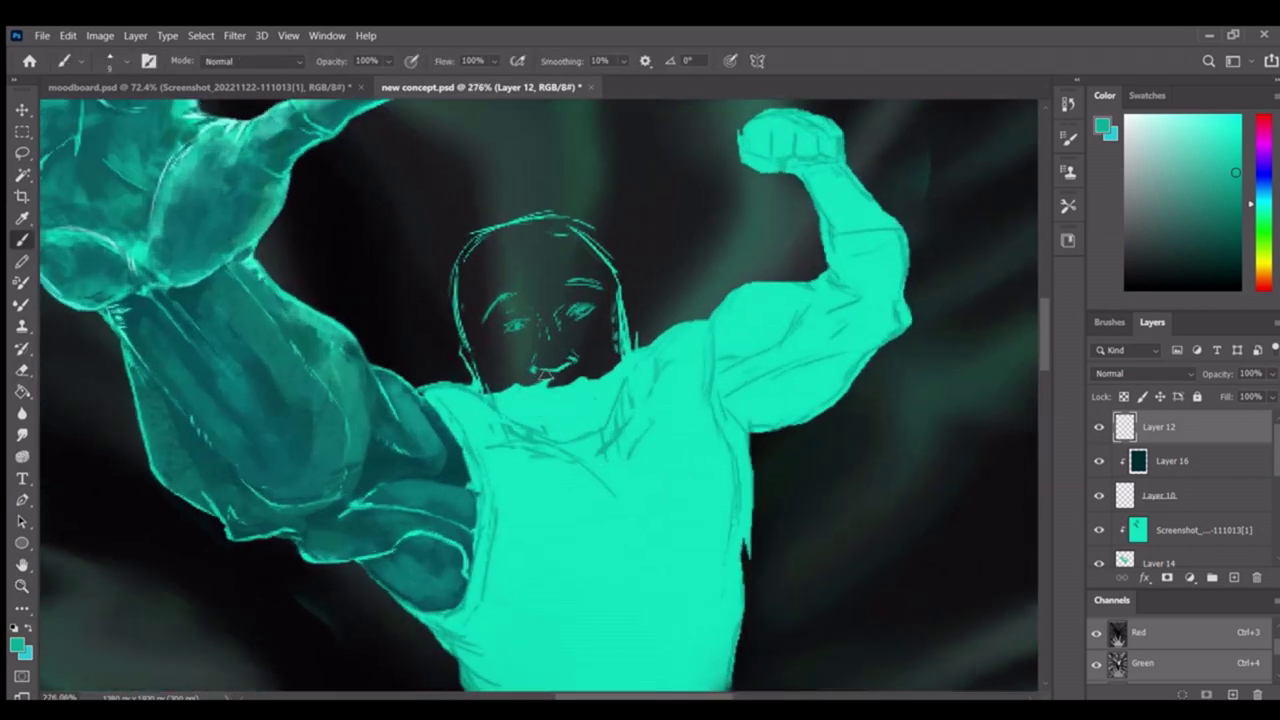
scroll(556, 398, "down", 3)
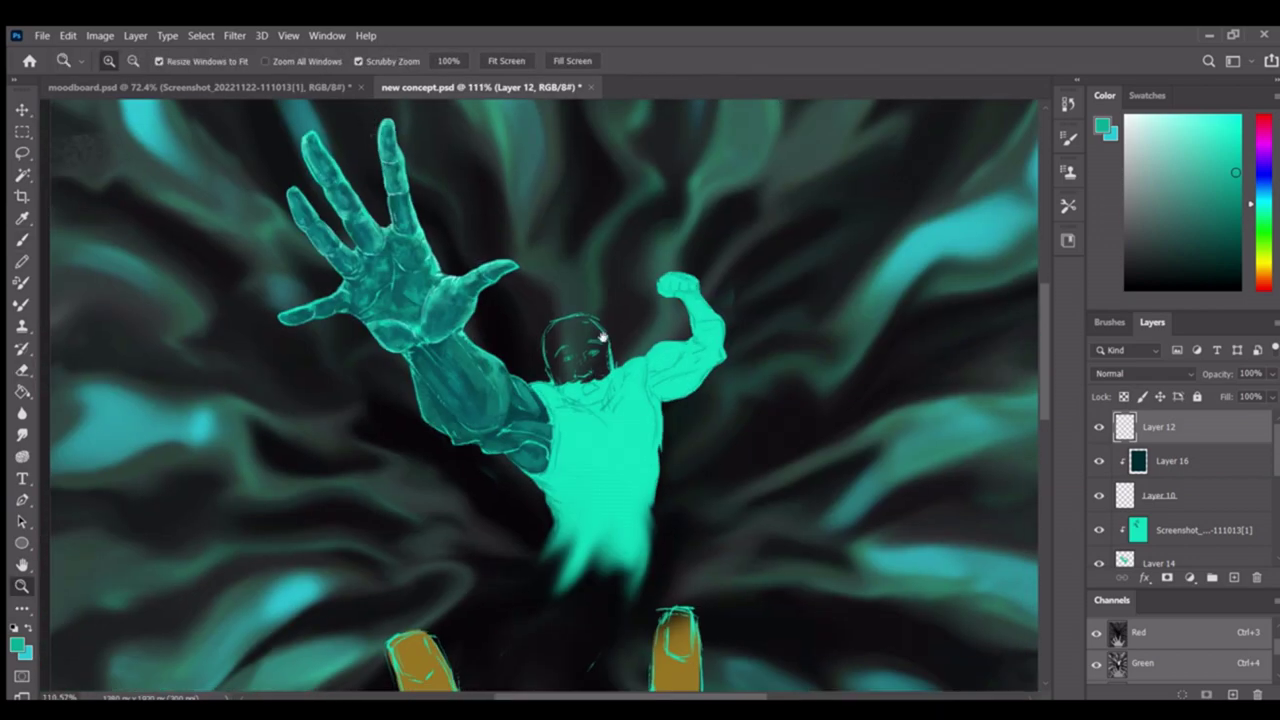
Undo the facial feature strokes inside the head outline
scroll(457, 452, "up", 4)
key("ctrl+z")
key("ctrl+z")
key("ctrl+z")
key("ctrl+z")
key("ctrl+shift+z")
key("ctrl+shift+z")
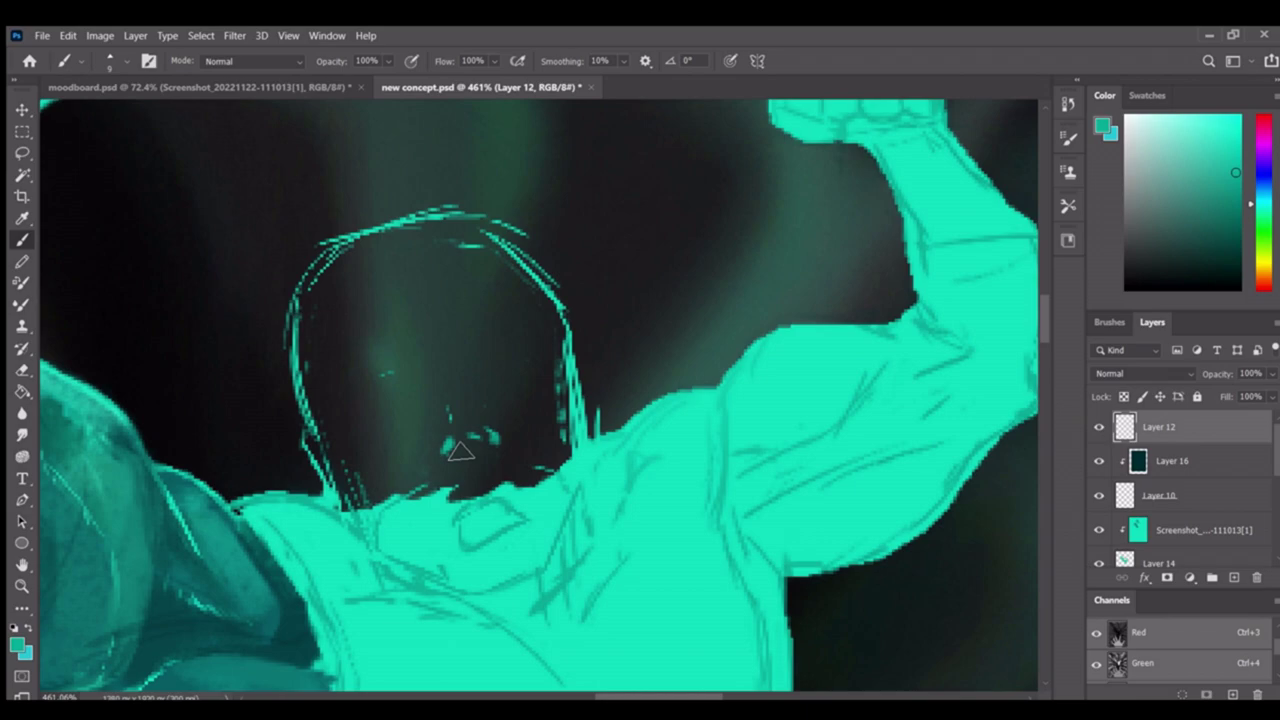
Try new nose and mouth strokes low in the head outline, then undo them
left_click_drag(440, 468, 495, 460)
mouse_move(445, 392)
left_mouse_down()
mouse_move(458, 440)
mouse_move(500, 395)
left_mouse_up()
key("ctrl+z")
key("ctrl+z")
key("z")
scroll(486, 408, "down", 4)
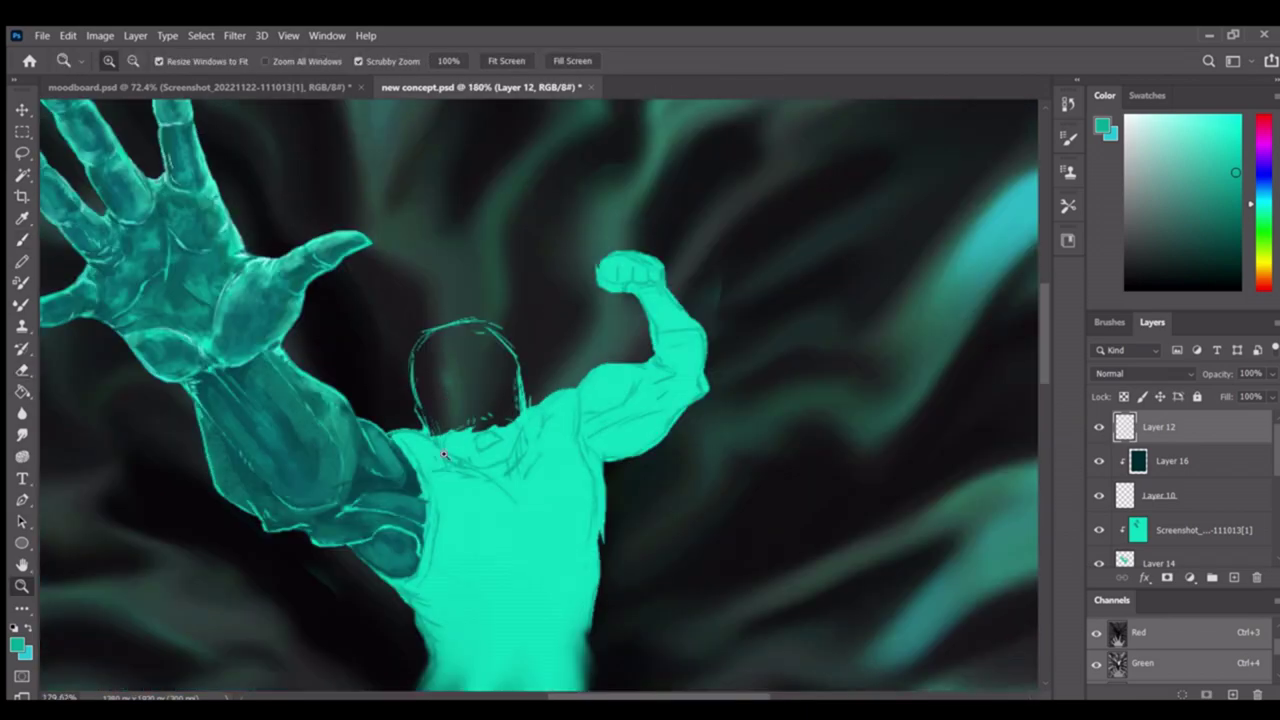
scroll(540, 363, "up", 4)
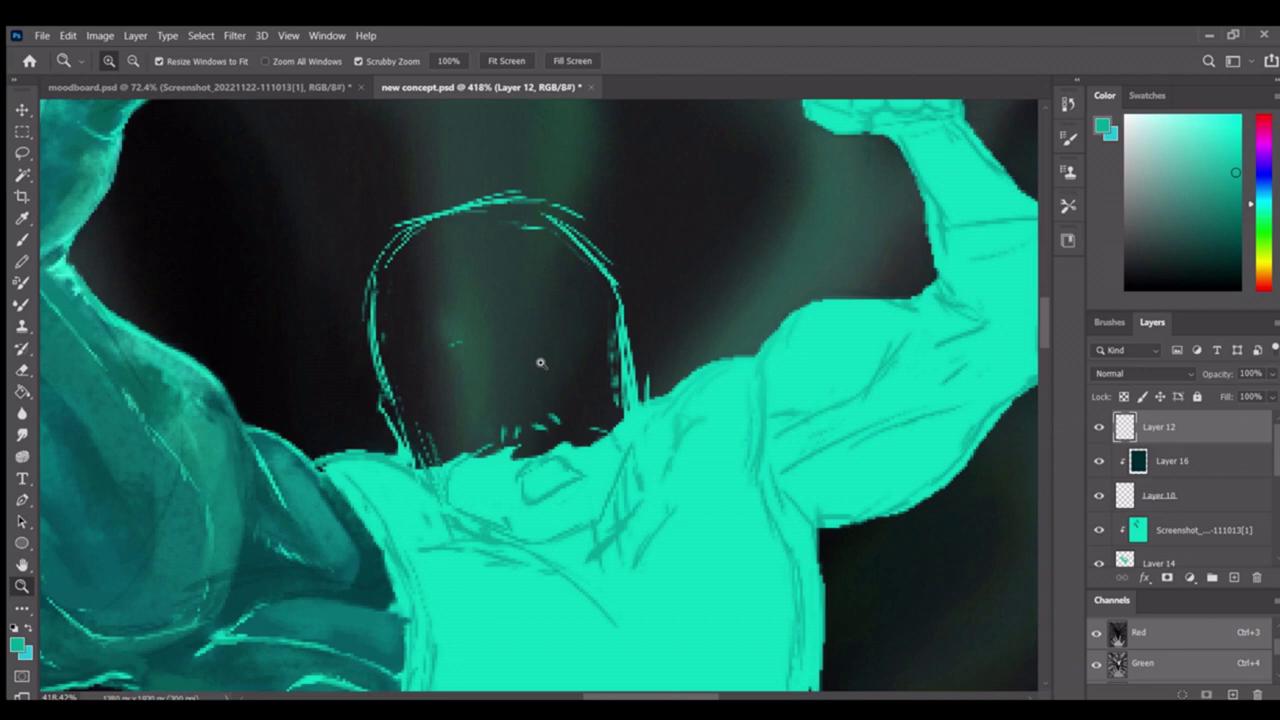
key("ctrl+0")
left_click(420, 289)
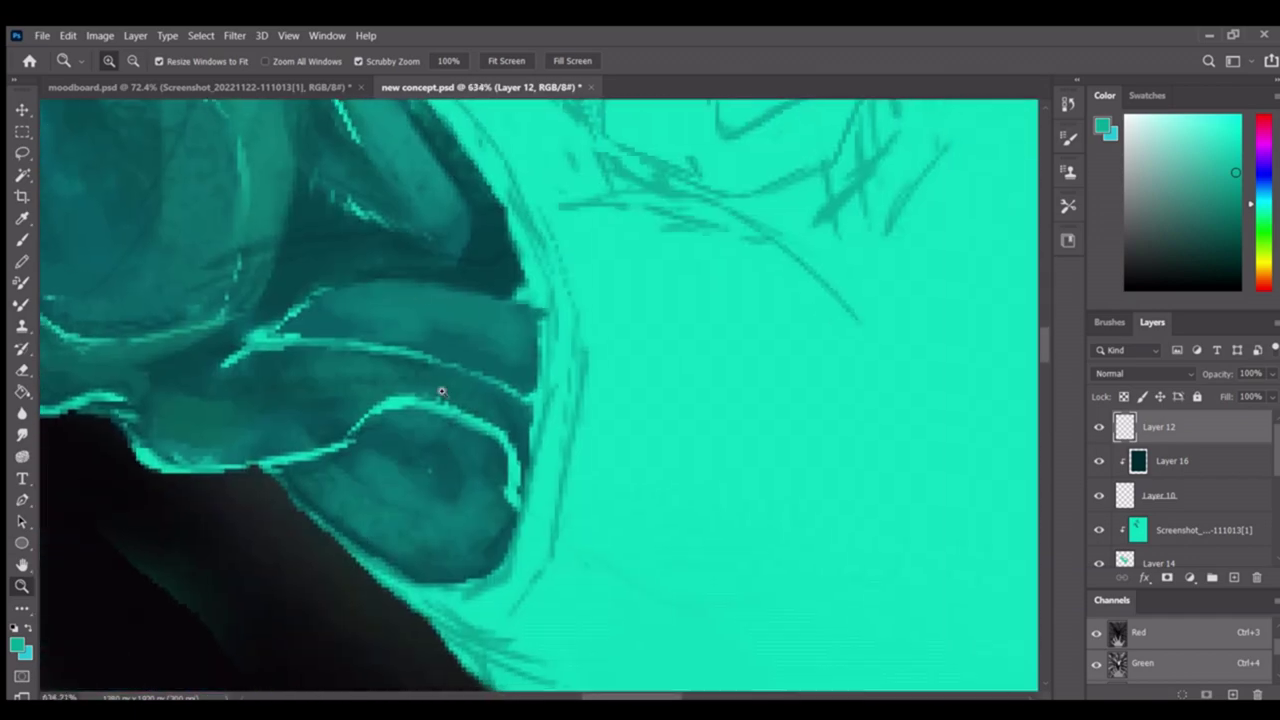
key("b")
left_click(434, 434, "ctrl")
key("z")
left_click_drag(524, 446, 391, 457)
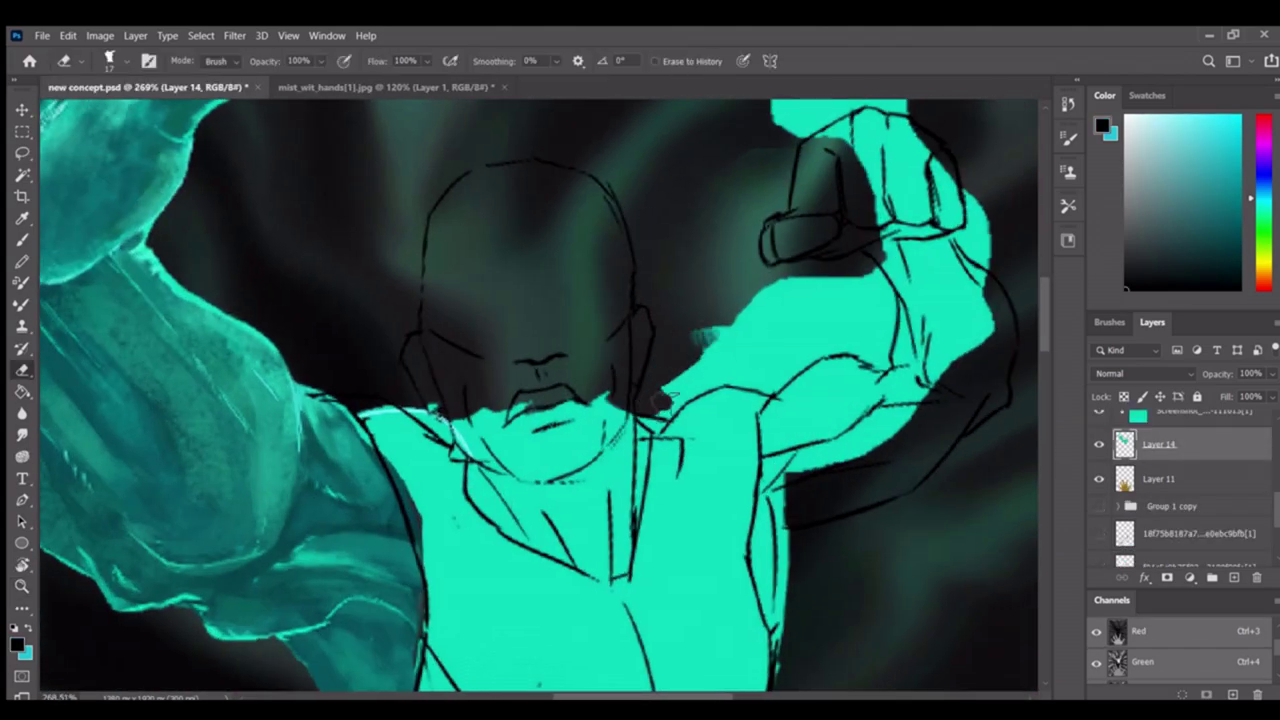
Erase the excess fill above the shoulder and raised upper arm on Layer 14, following the black sketch lines
mouse_move(702, 384)
left_mouse_down()
mouse_move(798, 366)
mouse_move(775, 351)
mouse_move(884, 308)
left_mouse_up()
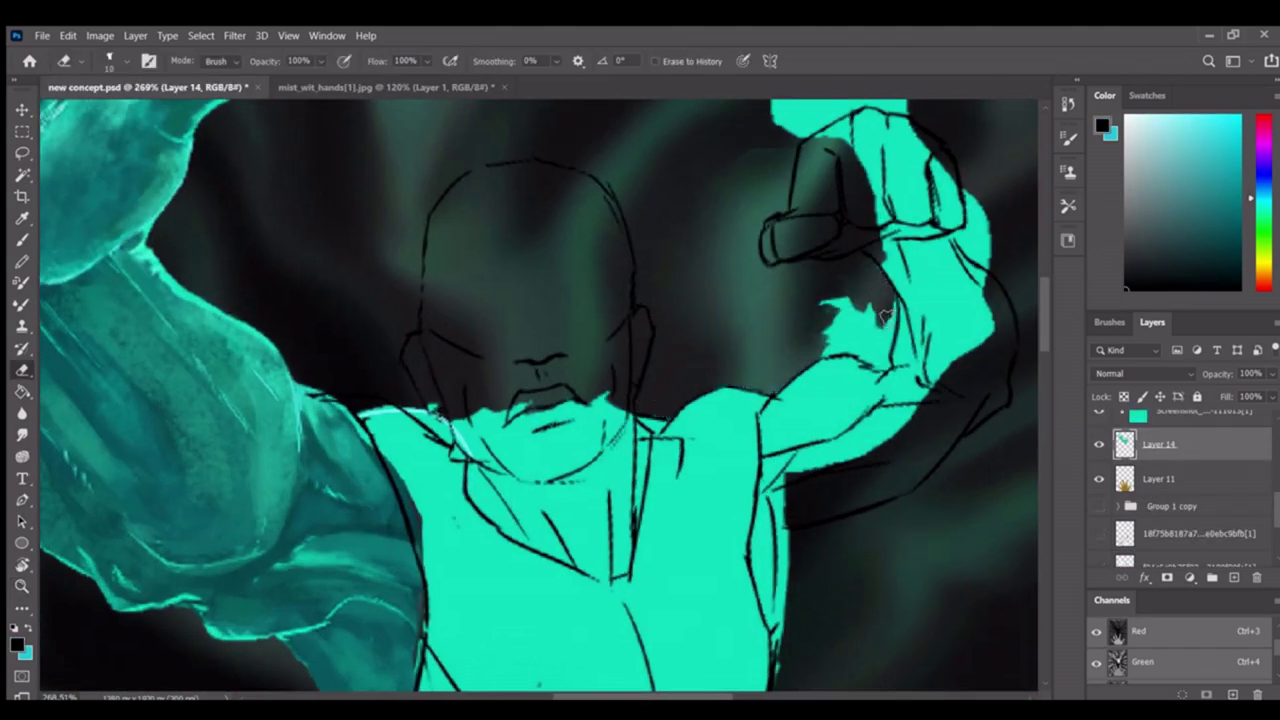
mouse_move(888, 360)
left_mouse_down()
mouse_move(871, 294)
mouse_move(790, 300)
mouse_move(733, 282)
left_mouse_up()
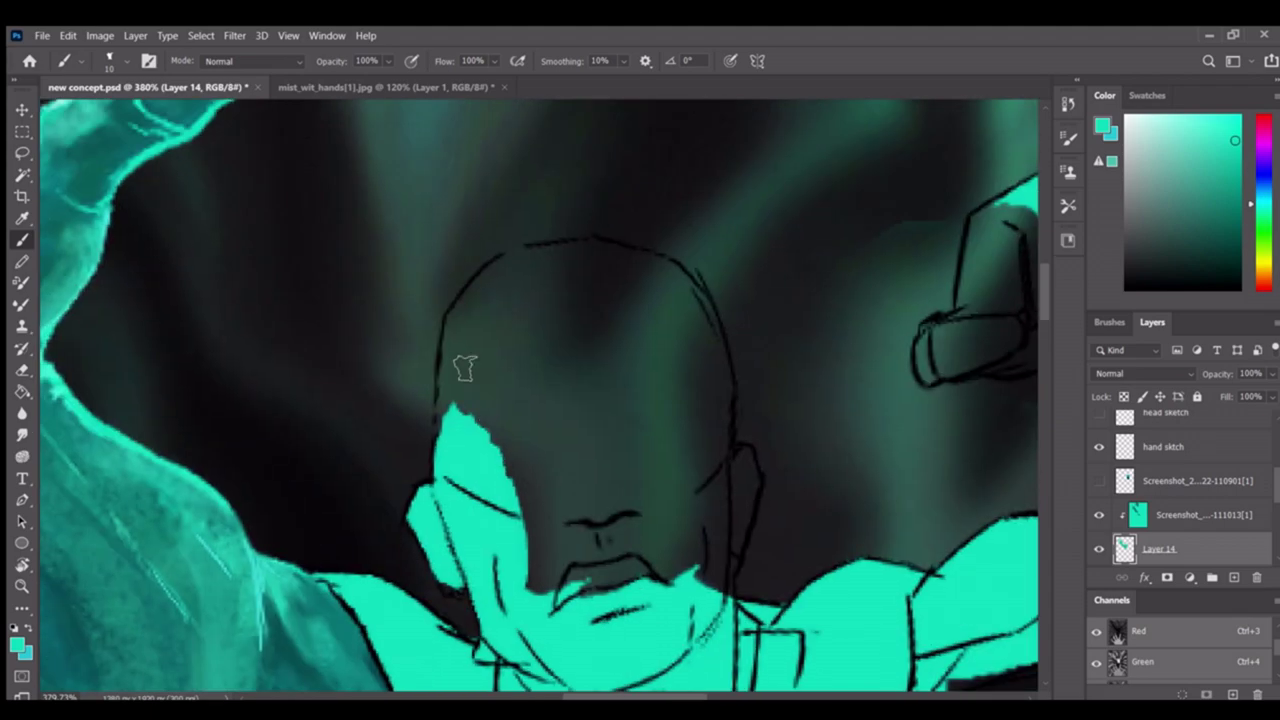
Fill the sketched head and face with solid bright teal on Layer 14 using the Brush
mouse_move(465, 368)
left_mouse_down()
mouse_move(560, 260)
mouse_move(620, 290)
mouse_move(560, 450)
mouse_move(606, 382)
mouse_move(650, 270)
mouse_move(710, 420)
mouse_move(570, 315)
mouse_move(591, 457)
mouse_move(520, 371)
mouse_move(686, 346)
mouse_move(527, 485)
mouse_move(637, 630)
left_mouse_up()
scroll(600, 400, "up", 1)
left_click_drag(320, 445, 430, 420)
mouse_move(360, 450)
left_mouse_down()
mouse_move(462, 429)
mouse_move(483, 365)
mouse_move(434, 282)
mouse_move(393, 417)
mouse_move(569, 297)
mouse_move(615, 330)
left_mouse_up()
key("z")
left_click_drag(615, 330, 560, 330)
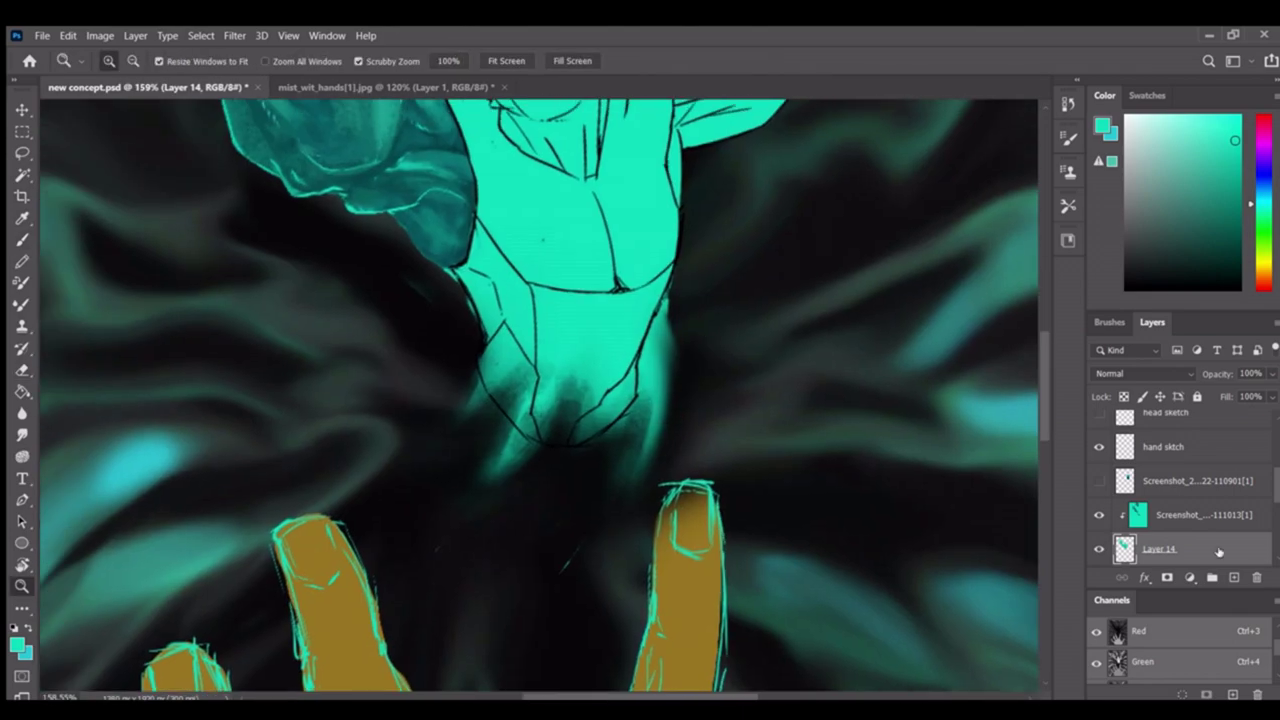
Erase the misty fill outside the sketched waist line on the raised arm's side of Layer 14
key("e")
mouse_move(662, 350)
left_mouse_down()
mouse_move(677, 286)
mouse_move(674, 386)
mouse_move(622, 500)
left_mouse_up()
scroll(640, 400, "up", 3)
scroll(656, 245, "up", 5)
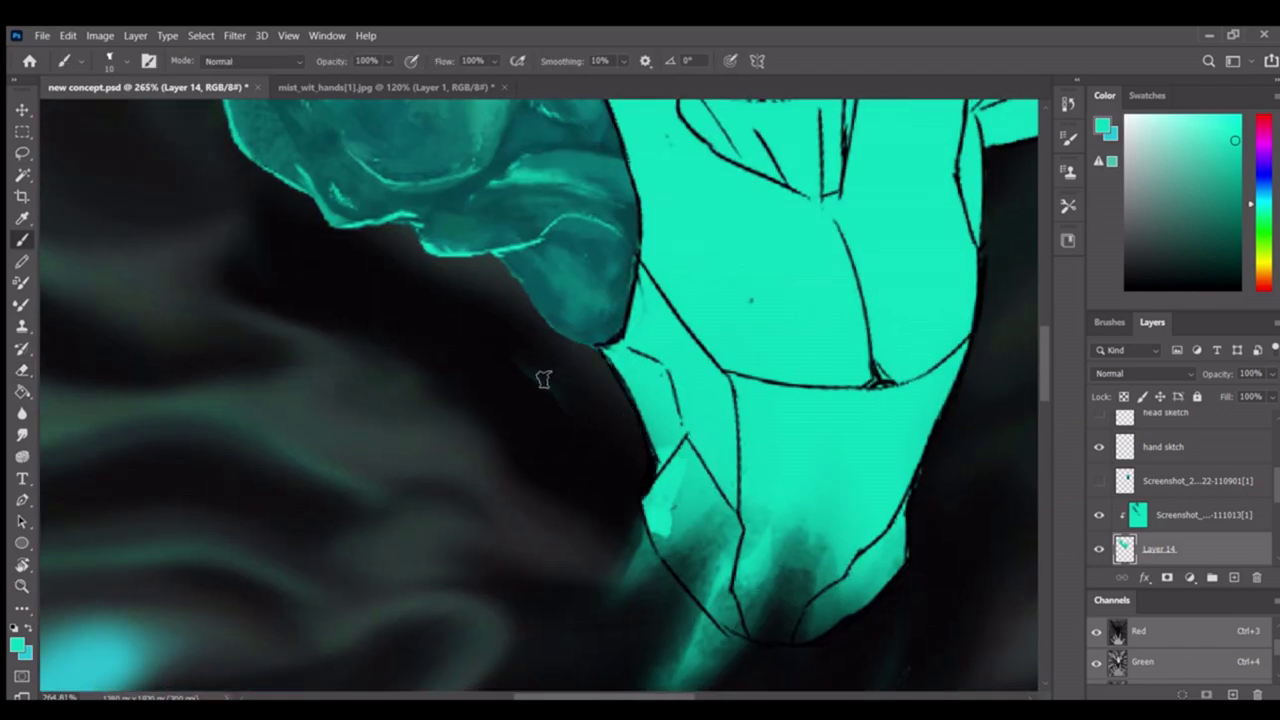
key("alt+bracketleft")
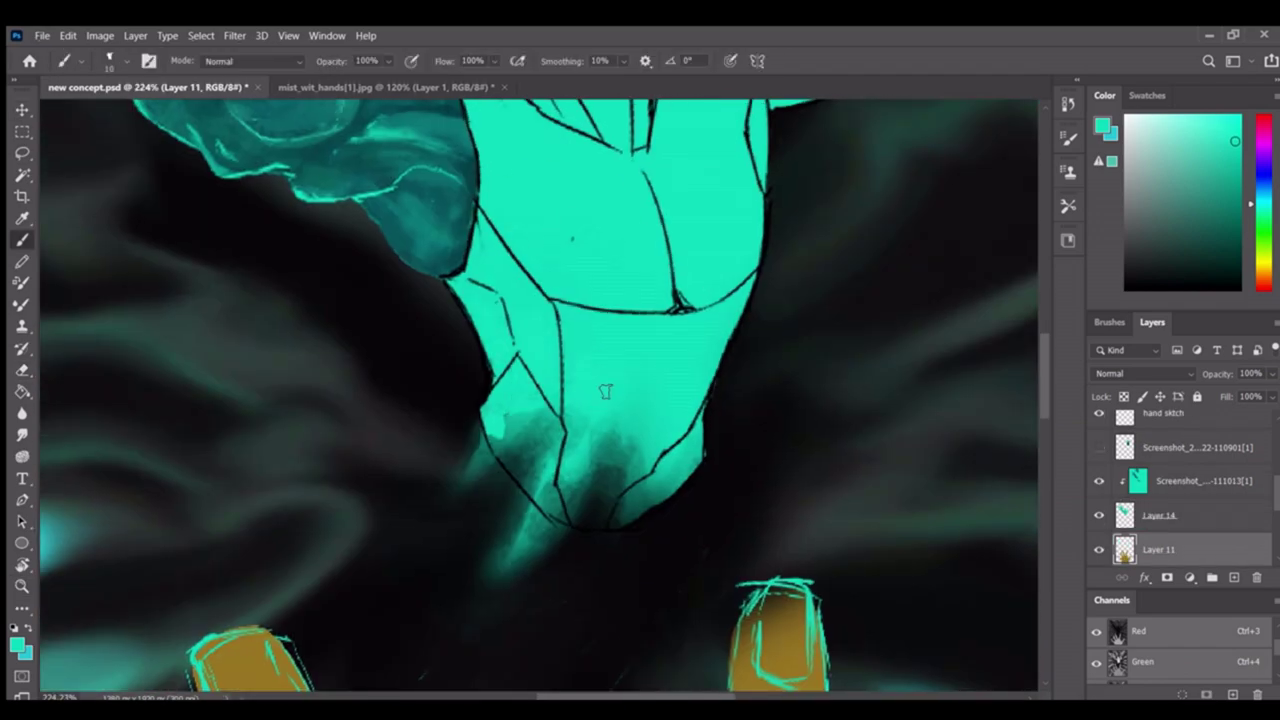
key("z")
left_click_drag(690, 265, 615, 265)
key("e")
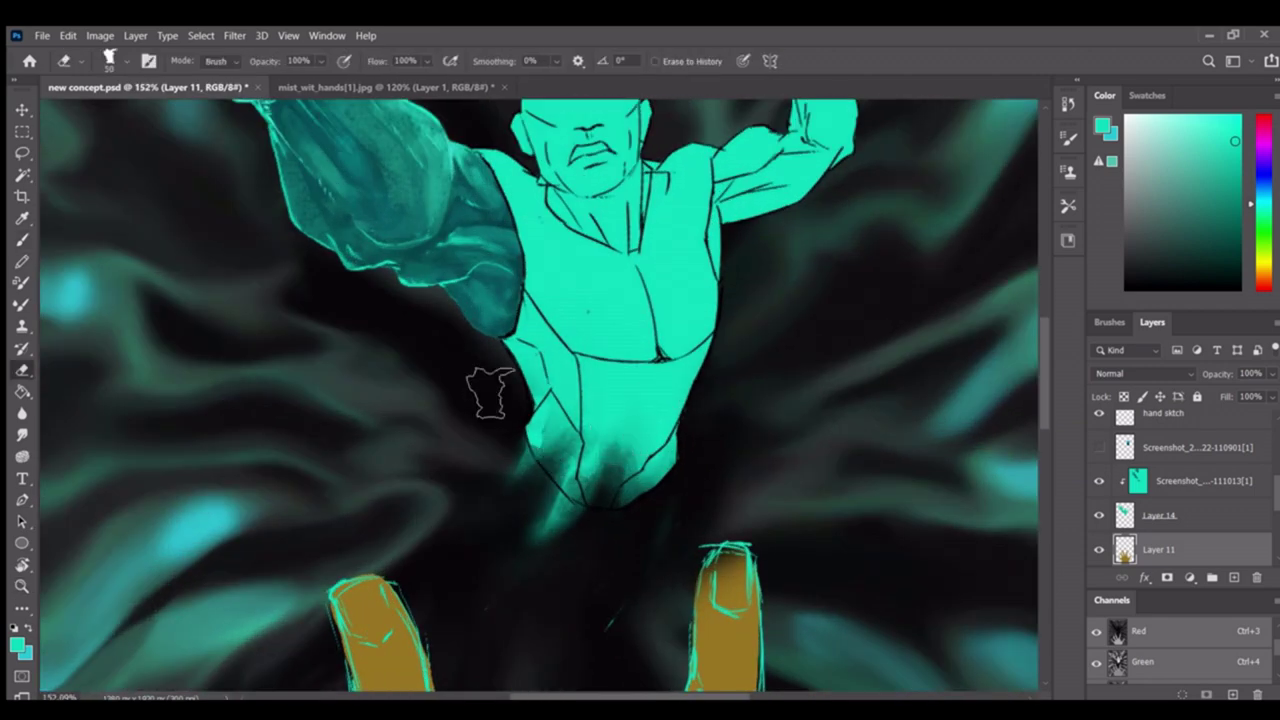
key("v")
left_click(541, 422)
left_click(541, 422)
key("b")
key("alt+bracketleft")
key("v")
mouse_move(615, 445)
left_mouse_down()
mouse_move(650, 440)
mouse_move(598, 490)
left_mouse_up()
key("b")
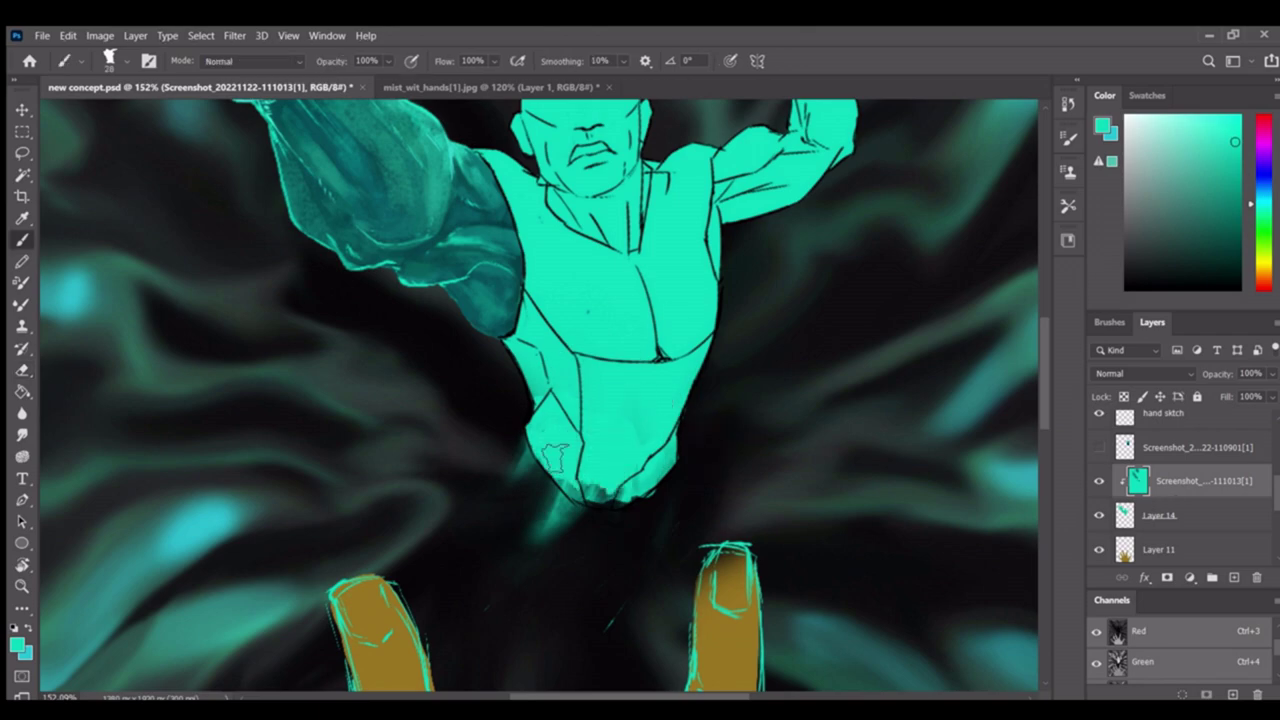
key("alt+bracketleft")
key("z")
left_click_drag(620, 450, 615, 401)
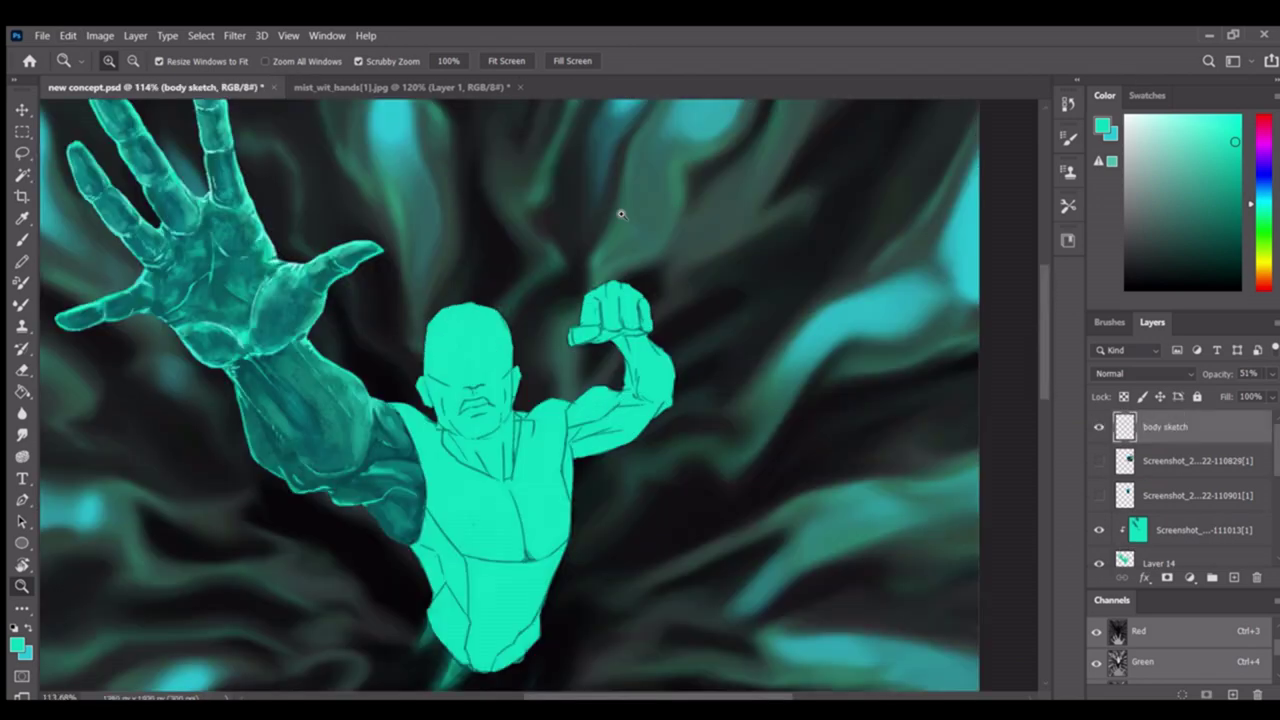
key("b")
key("alt+bracketleft")
key("alt+bracketleft")
key("alt+bracketleft")
left_click(130, 160, "alt")
left_click_drag(130, 160, 263, 243)
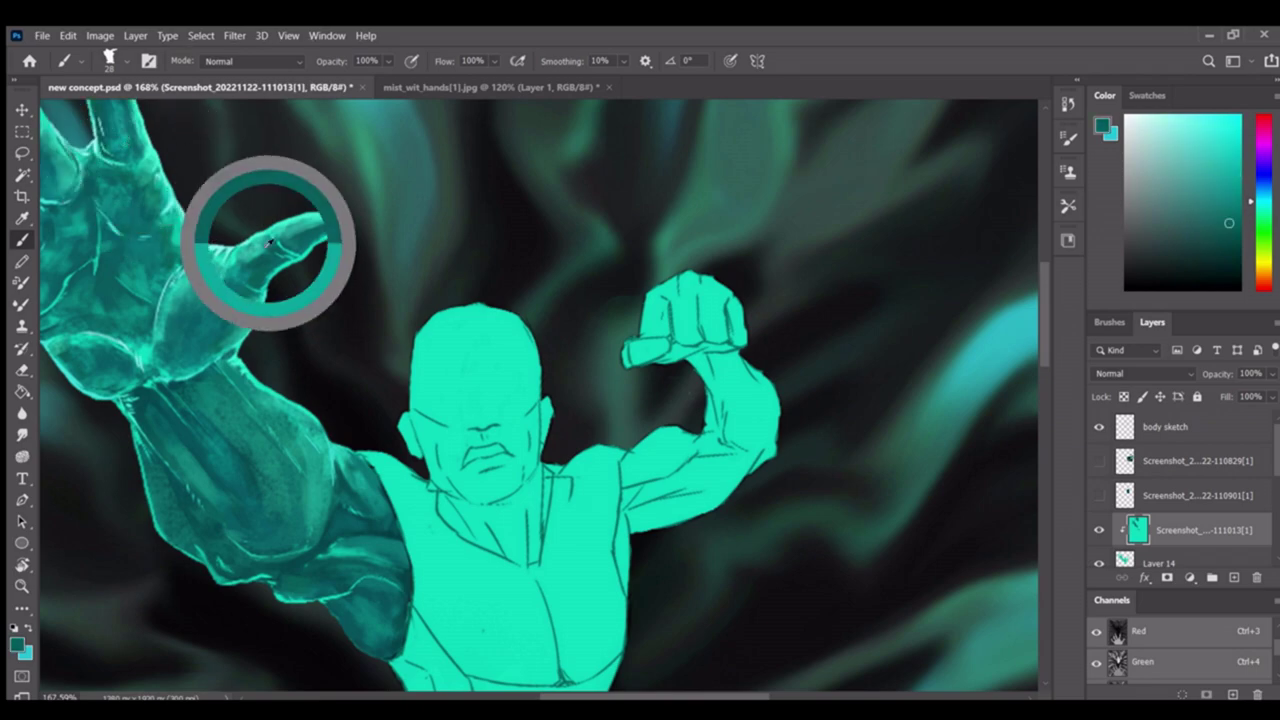
Block in the raised fist's first finger with dark teal sampled from the painted open hand, using a smaller brush
scroll(670, 310, "up", 5)
key("bracketleft")
key("bracketleft")
key("bracketleft")
mouse_move(640, 280)
left_mouse_down()
mouse_move(615, 360)
mouse_move(652, 345)
mouse_move(605, 370)
left_mouse_up()
scroll(457, 271, "down", 5)
left_click(457, 271, "alt")
scroll(509, 251, "up", 5)
left_click_drag(590, 280, 618, 245)
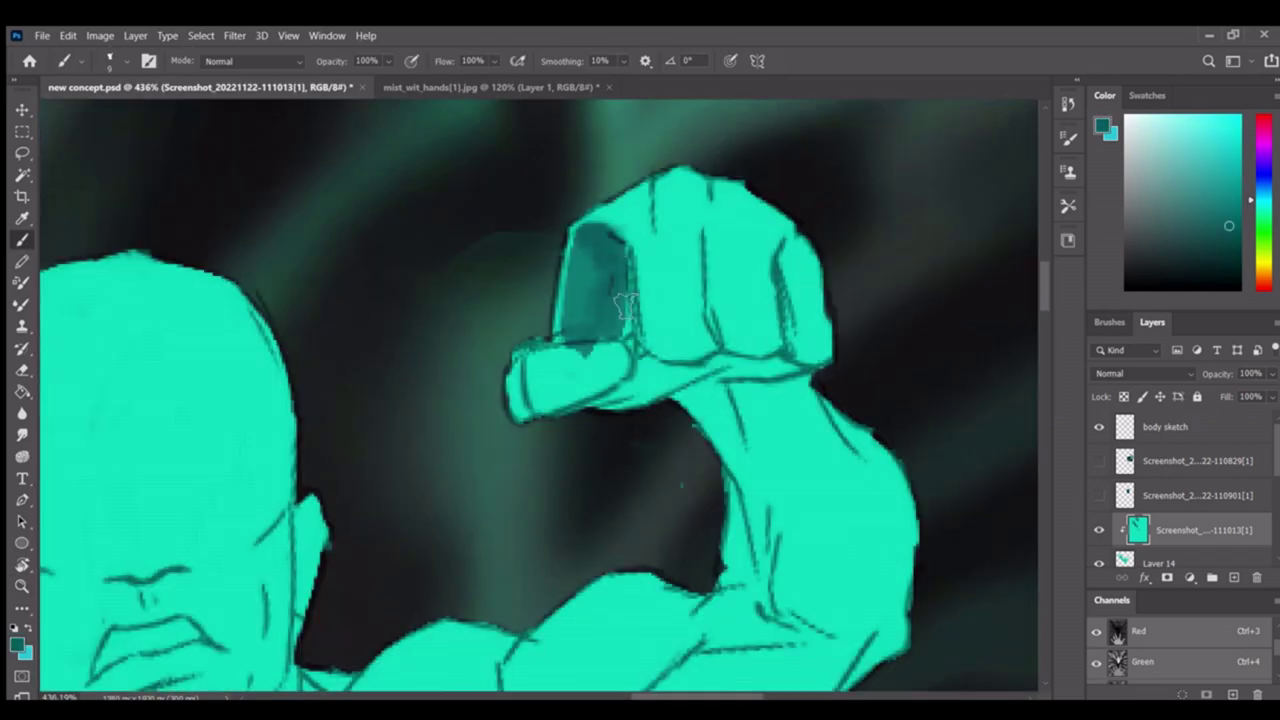
Block in the raised fist's middle and outer fingers with teal tones sampled from the painted hand
mouse_move(577, 338)
left_mouse_down()
mouse_move(624, 280)
mouse_move(619, 327)
mouse_move(675, 302)
mouse_move(657, 300)
mouse_move(657, 383)
mouse_move(662, 283)
mouse_move(704, 280)
mouse_move(739, 300)
mouse_move(766, 369)
mouse_move(766, 338)
mouse_move(736, 288)
mouse_move(765, 380)
left_mouse_up()
scroll(300, 251, "down", 5)
left_click(300, 251, "alt")
scroll(650, 295, "up", 5)
scroll(690, 290, "down", 5)
left_click(640, 320, "alt")
scroll(690, 297, "up", 5)
scroll(765, 380, "down", 5)
mouse_move(785, 300)
left_mouse_down()
mouse_move(792, 345)
mouse_move(812, 358)
left_mouse_up()
Finish filling the fist's fingers and thumb with mid teal on the clipped screenshot layer
left_click(1165, 427)
scroll(797, 291, "up", 5)
key("alt+bracketleft")
mouse_move(797, 291)
left_mouse_down()
mouse_move(863, 347)
mouse_move(857, 379)
mouse_move(864, 332)
mouse_move(833, 284)
mouse_move(788, 269)
mouse_move(673, 292)
mouse_move(762, 272)
mouse_move(788, 312)
mouse_move(800, 262)
mouse_move(658, 288)
mouse_move(630, 310)
left_mouse_up()
scroll(778, 291, "down", 5)
scroll(630, 310, "up", 5)
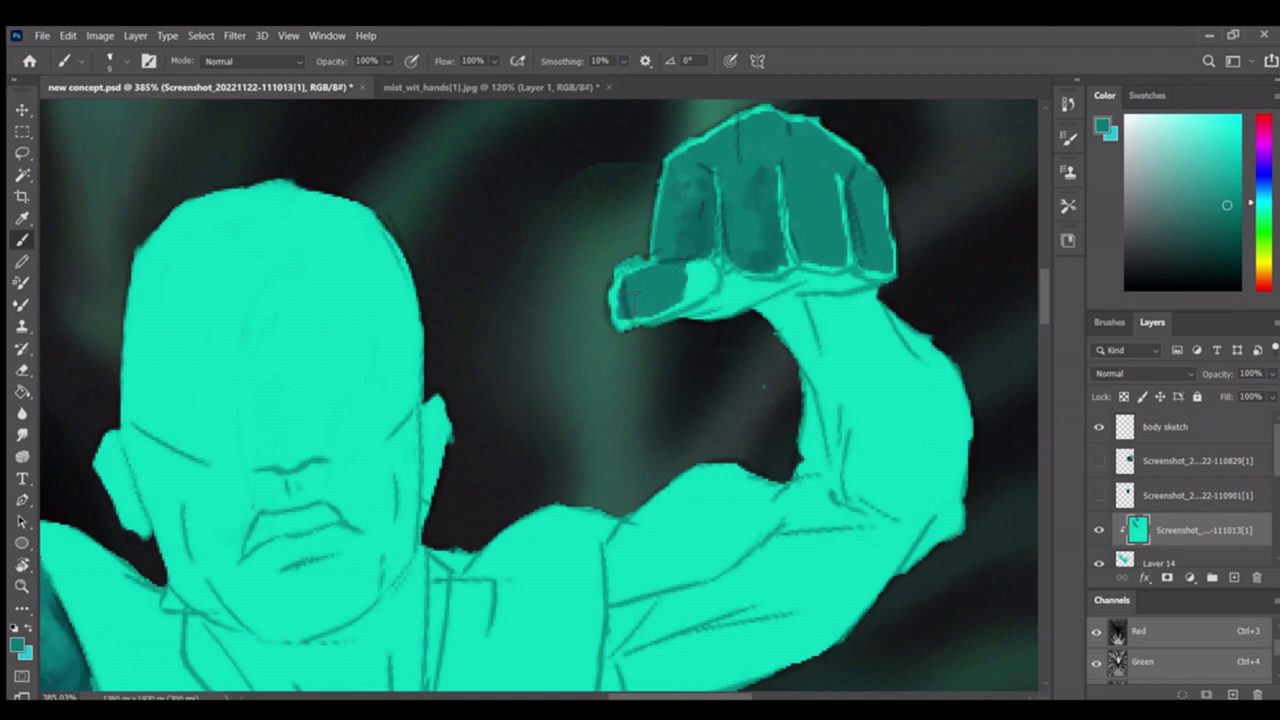
scroll(700, 287, "down", 5)
scroll(680, 290, "up", 7)
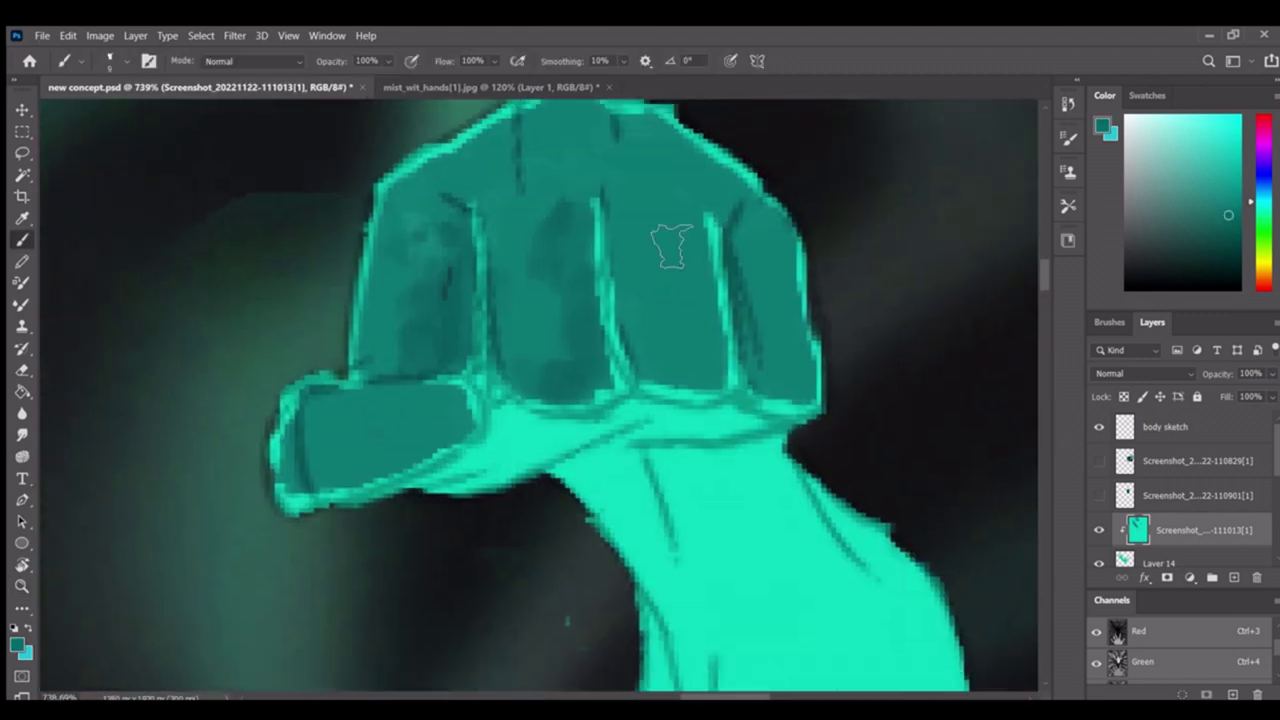
Shade the fist's fingers with darker teal sampled from the painting
left_click_drag(671, 245, 706, 251)
left_click(729, 257, "alt")
mouse_move(705, 330)
left_mouse_down()
mouse_move(671, 386)
mouse_move(460, 356)
left_mouse_up()
scroll(460, 356, "down", 3)
mouse_move(543, 243)
left_mouse_down()
mouse_move(449, 291)
mouse_move(544, 207)
mouse_move(628, 255)
left_mouse_up()
scroll(628, 255, "down", 5)
scroll(849, 271, "up", 5)
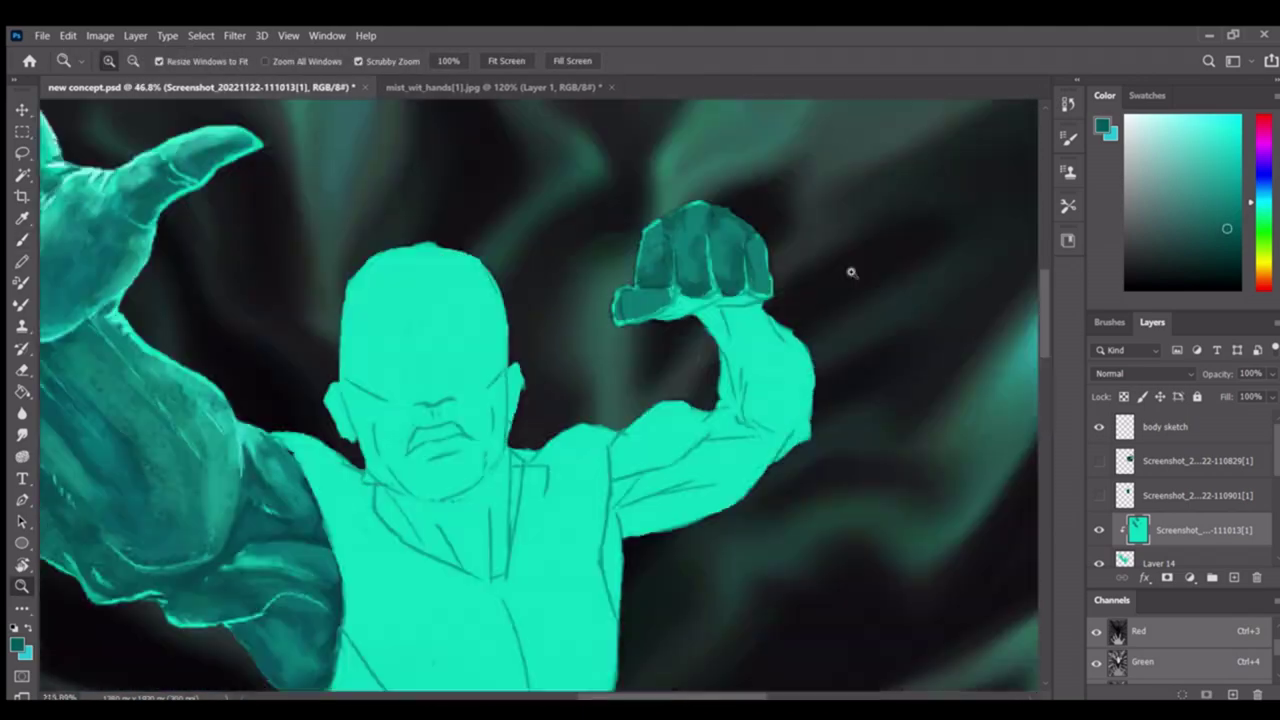
Paint the underside of the fist in dark teal and tone down the bright gaps between the fingers
mouse_move(648, 160)
left_mouse_down()
mouse_move(672, 270)
mouse_move(750, 250)
left_mouse_up()
left_click_drag(590, 320, 463, 337)
key("z")
scroll(568, 356, "down", 5)
key("b")
scroll(568, 356, "up", 4)
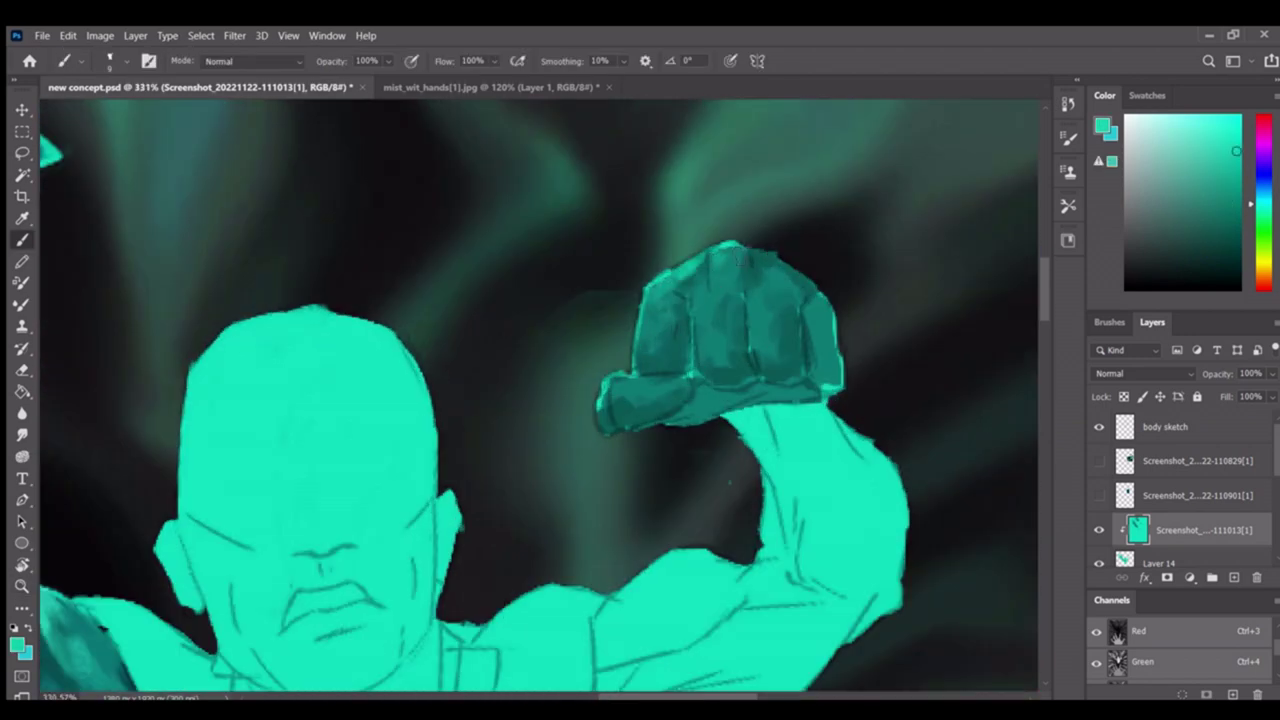
Select the body sketch layer and add lighter teal tones to the fist's knuckles and finger ends
key("e")
key("alt+]")
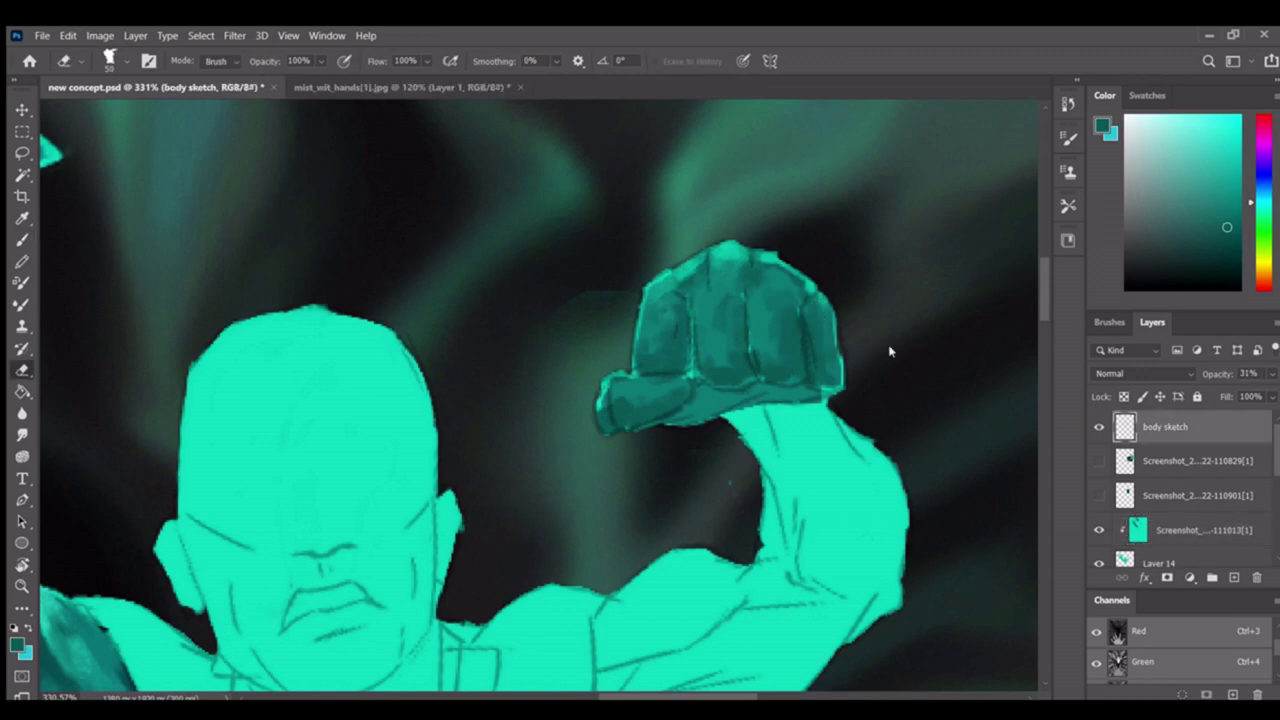
key("z")
scroll(812, 332, "down", 5)
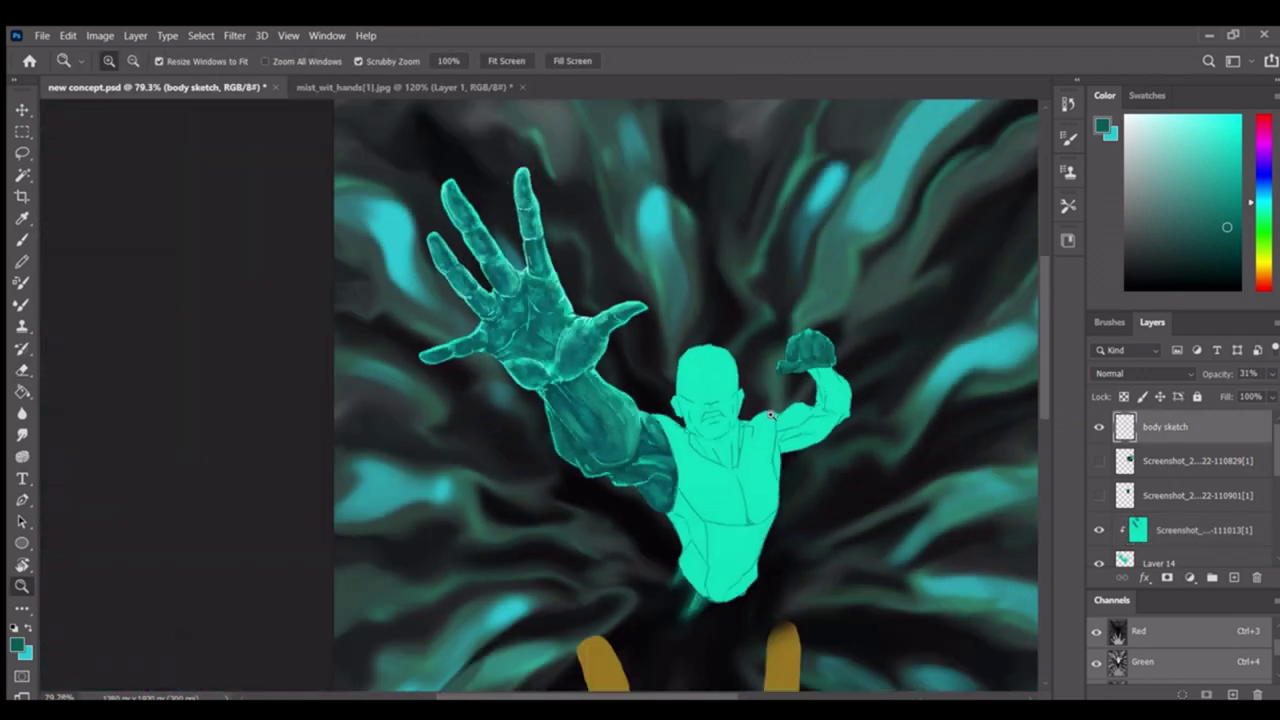
key("b")
scroll(789, 367, "up", 5)
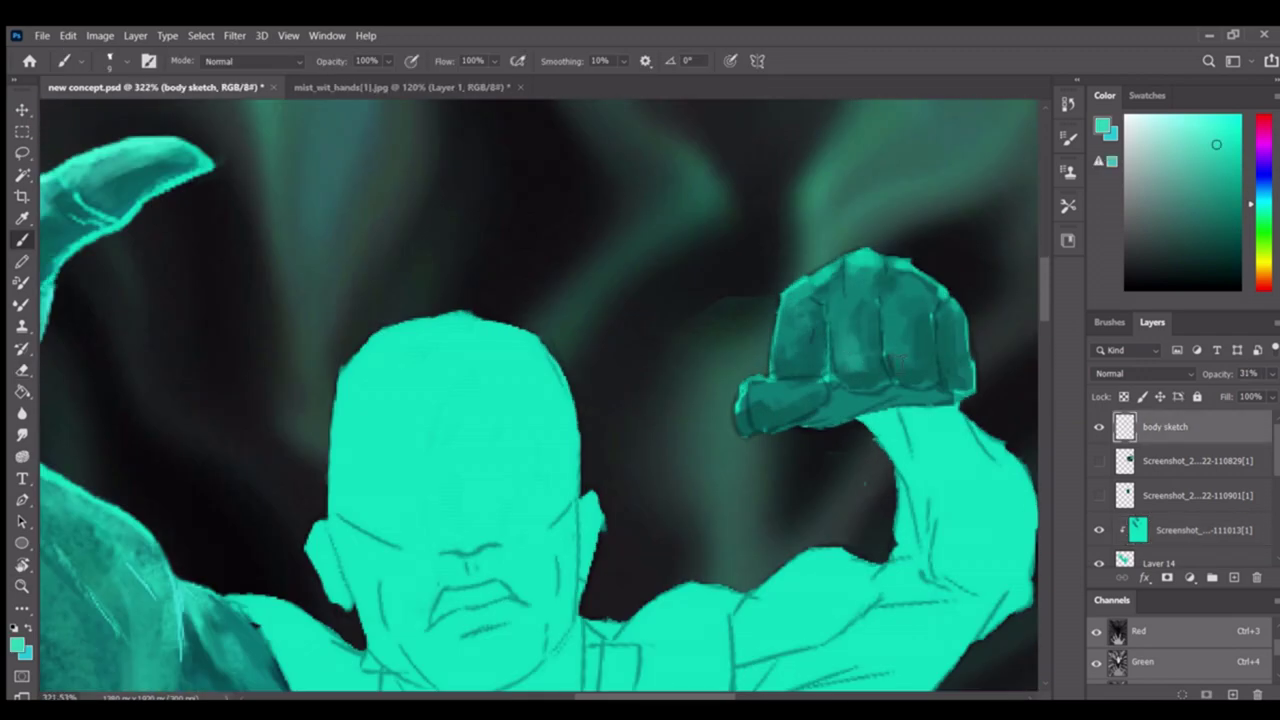
left_click(816, 366, "alt")
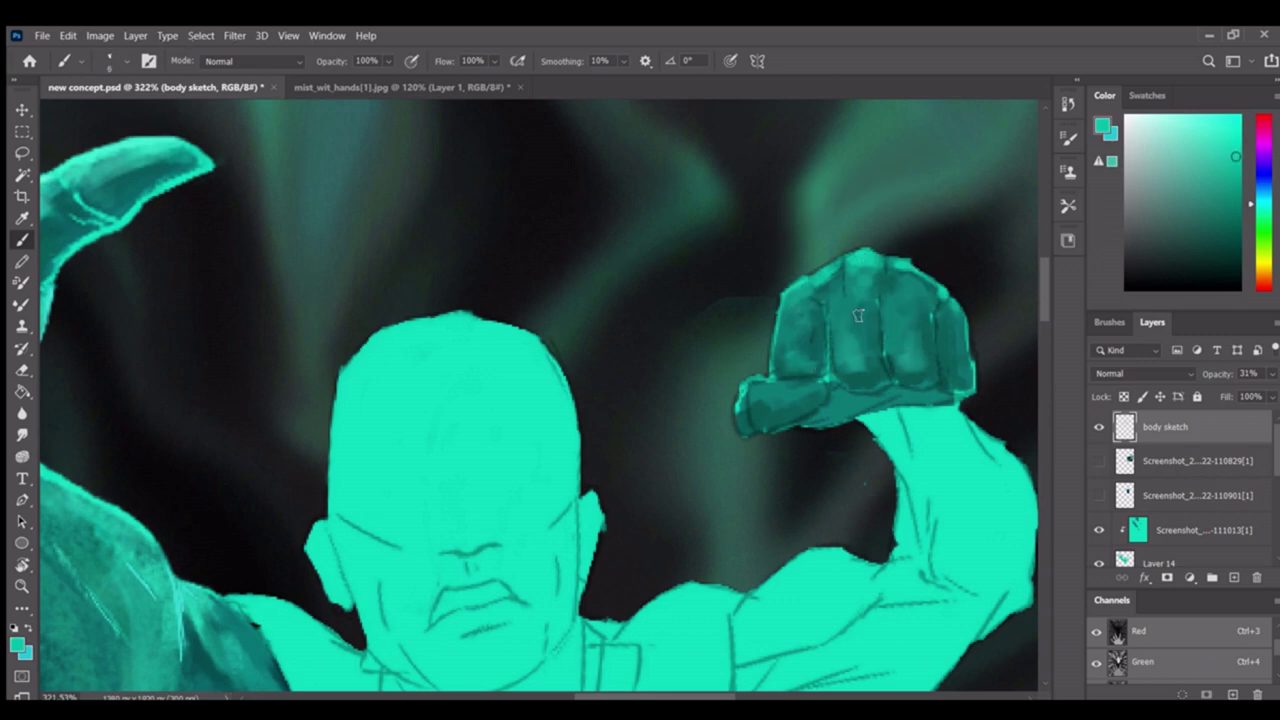
scroll(952, 376, "down", 1)
key("z")
scroll(838, 402, "down", 1)
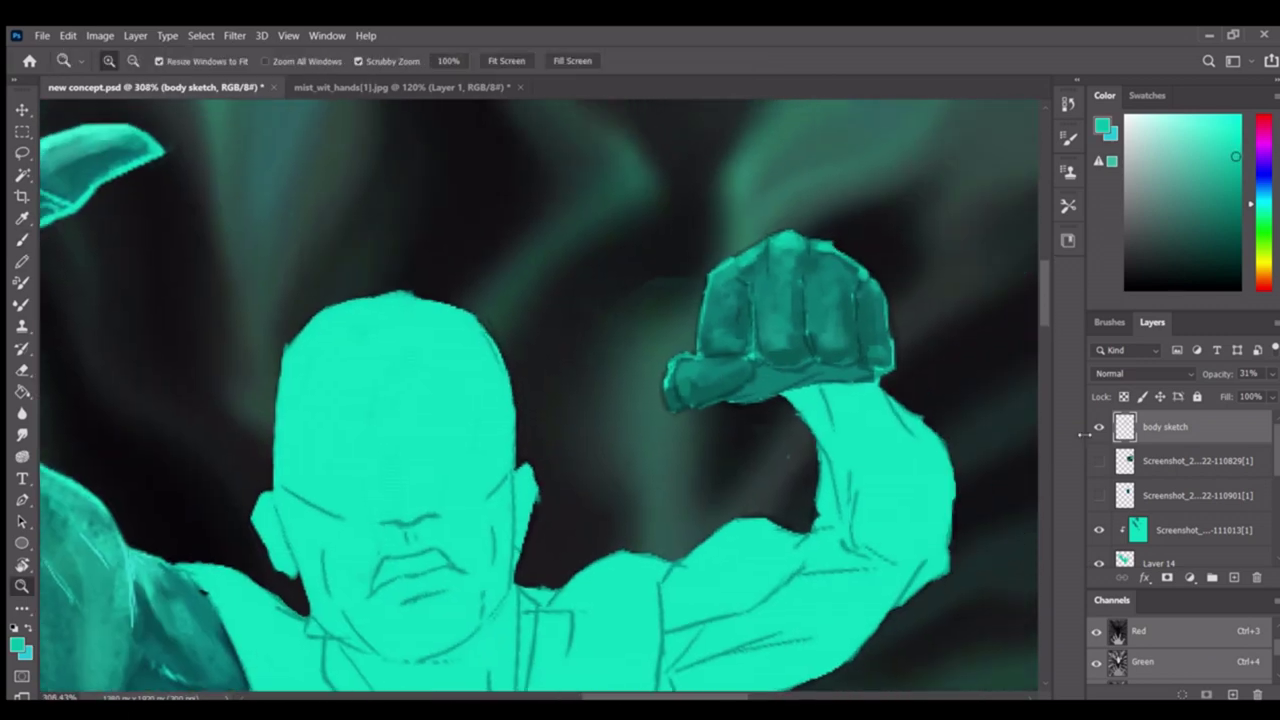
Deepen the shadows between the fist's fingers and beneath them with dark teal on the clipped screenshot layer
left_click(1200, 530)
key("b")
scroll(815, 310, "up", 3)
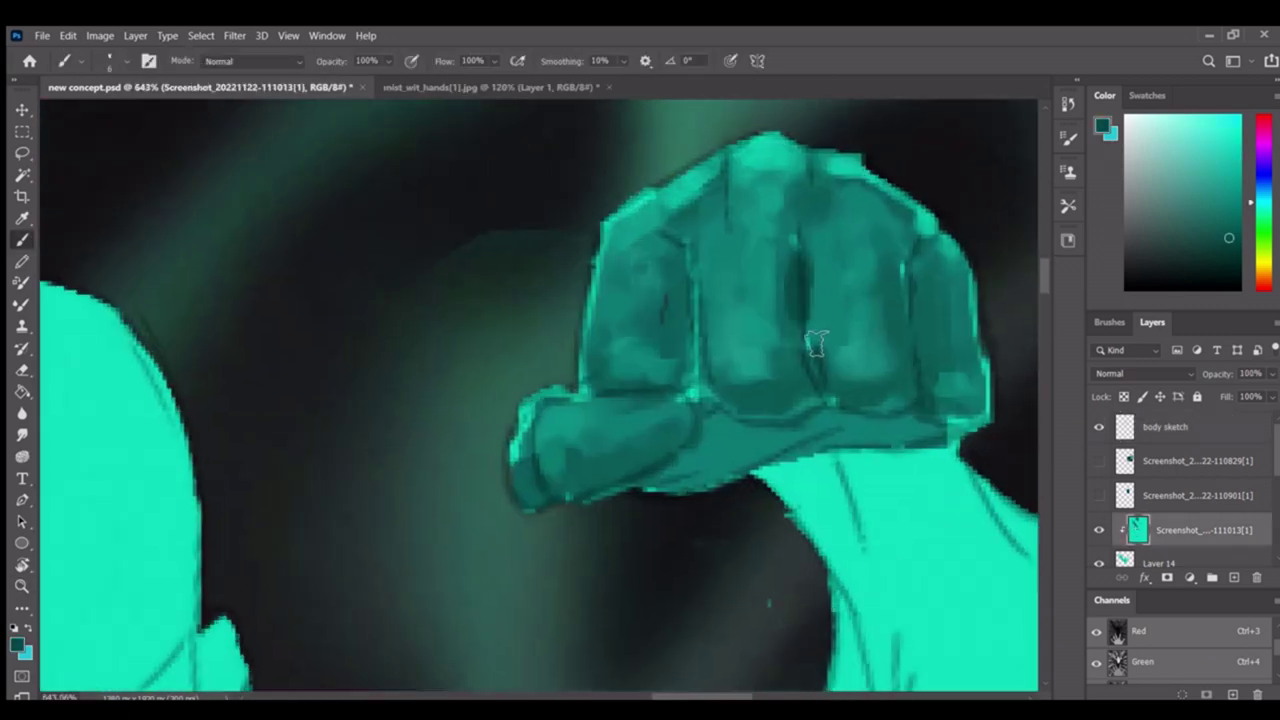
mouse_move(703, 287)
left_mouse_down()
mouse_move(709, 434)
mouse_move(920, 291)
mouse_move(723, 206)
left_mouse_up()
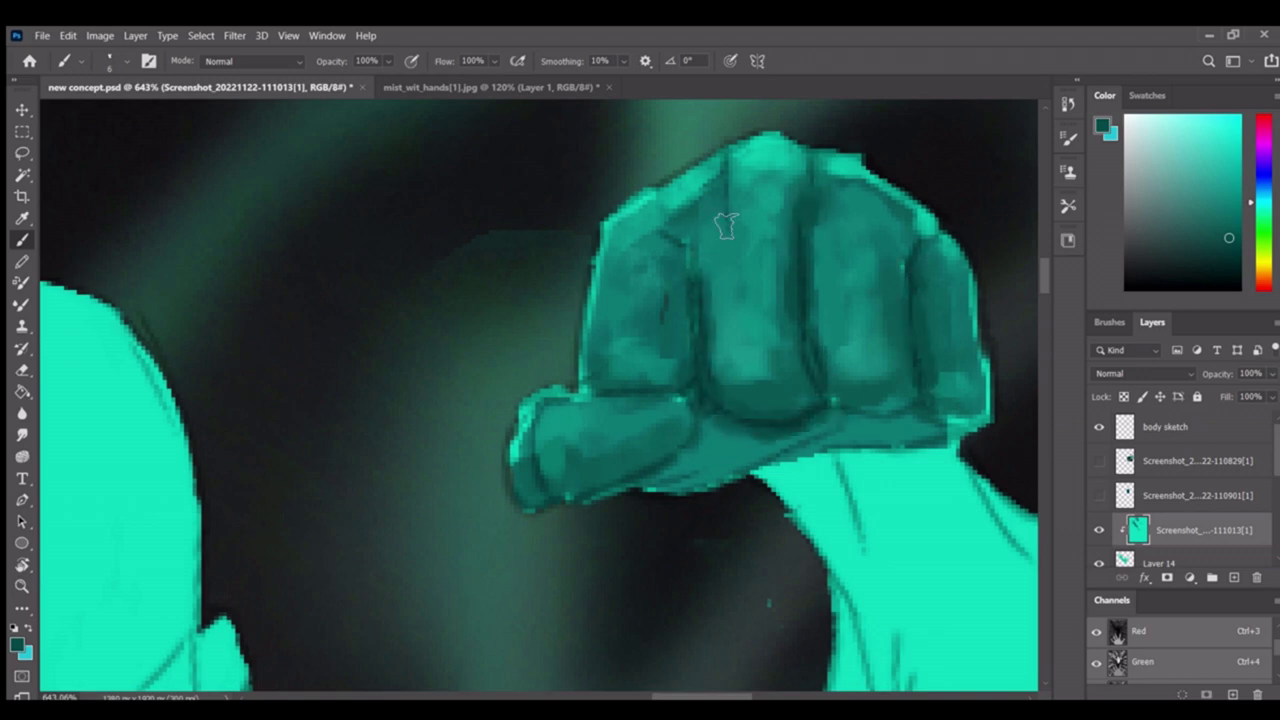
key("z")
scroll(717, 383, "down", 2)
key("b")
left_click_drag(717, 383, 849, 385)
Merge the body sketch layer with the painted screenshot layer, keeping the result clipped to Layer 14
key("z")
scroll(727, 375, "down", 1)
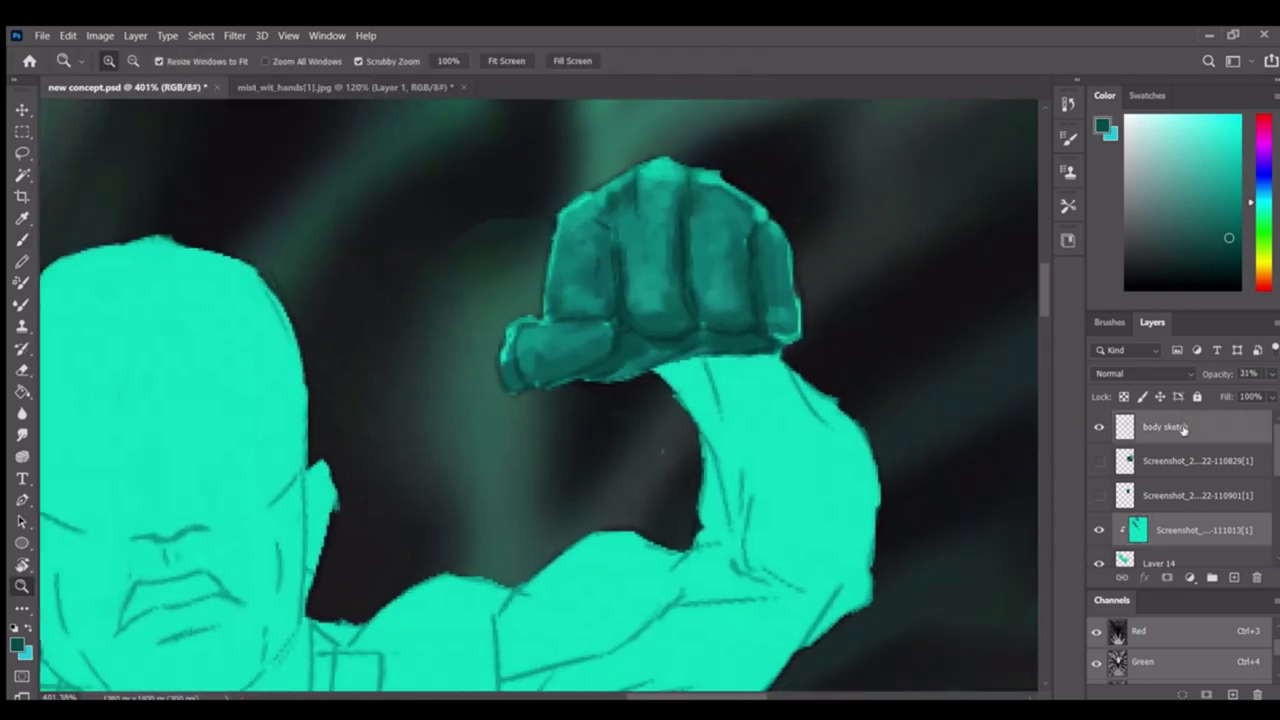
key("ctrl+]")
key("ctrl+[")
scroll(707, 330, "up", 3)
key("b")
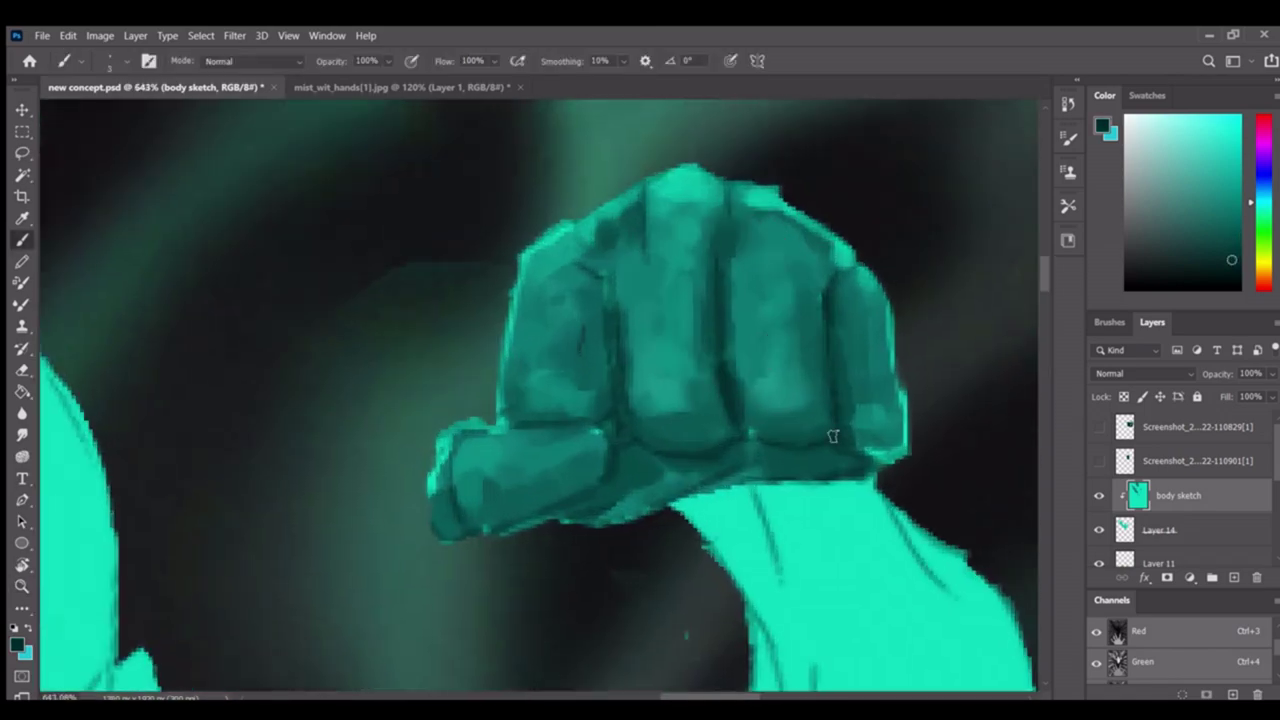
Outline the fist's thumb and the inner finger edges with thin strokes of sampled light teal
scroll(611, 318, "down", 5)
scroll(563, 423, "up", 5)
left_click(535, 375, "alt")
left_click_drag(560, 482, 650, 463)
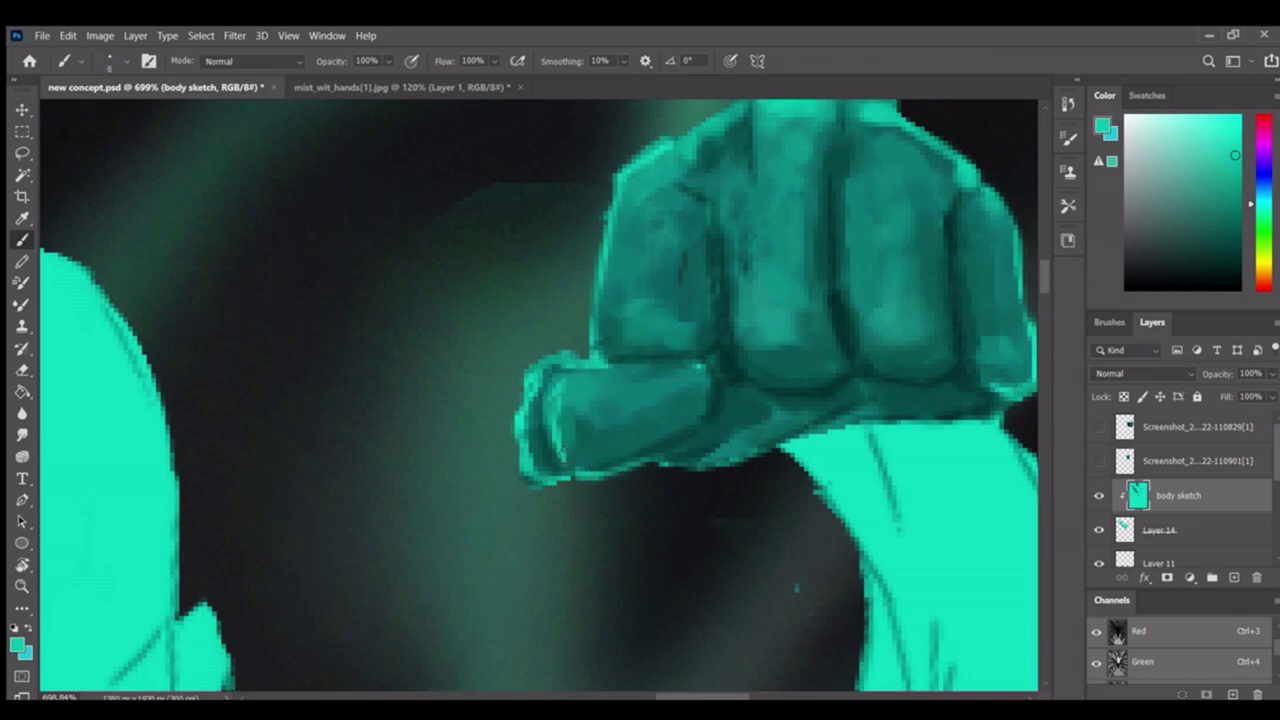
scroll(558, 418, "down", 5)
scroll(735, 445, "up", 5)
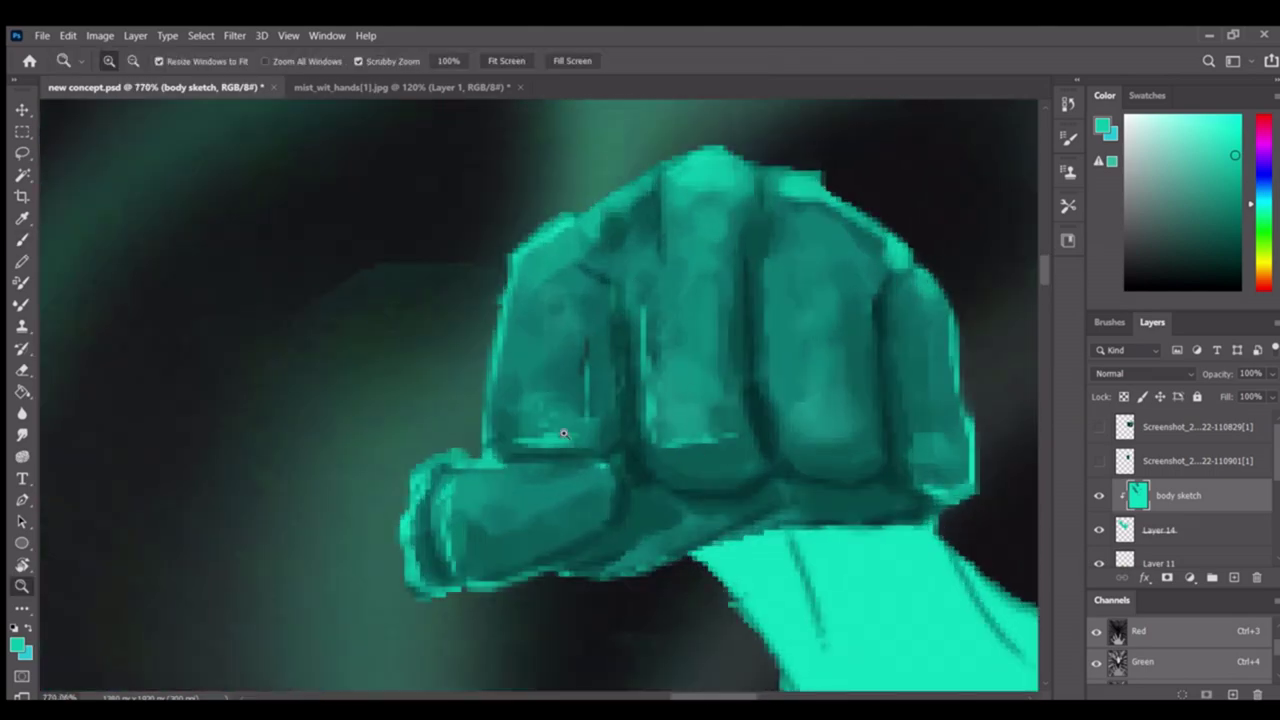
Add light teal highlights to the remaining fingers and the top of the thumb
scroll(601, 432, "down", 3)
scroll(565, 289, "down", 5)
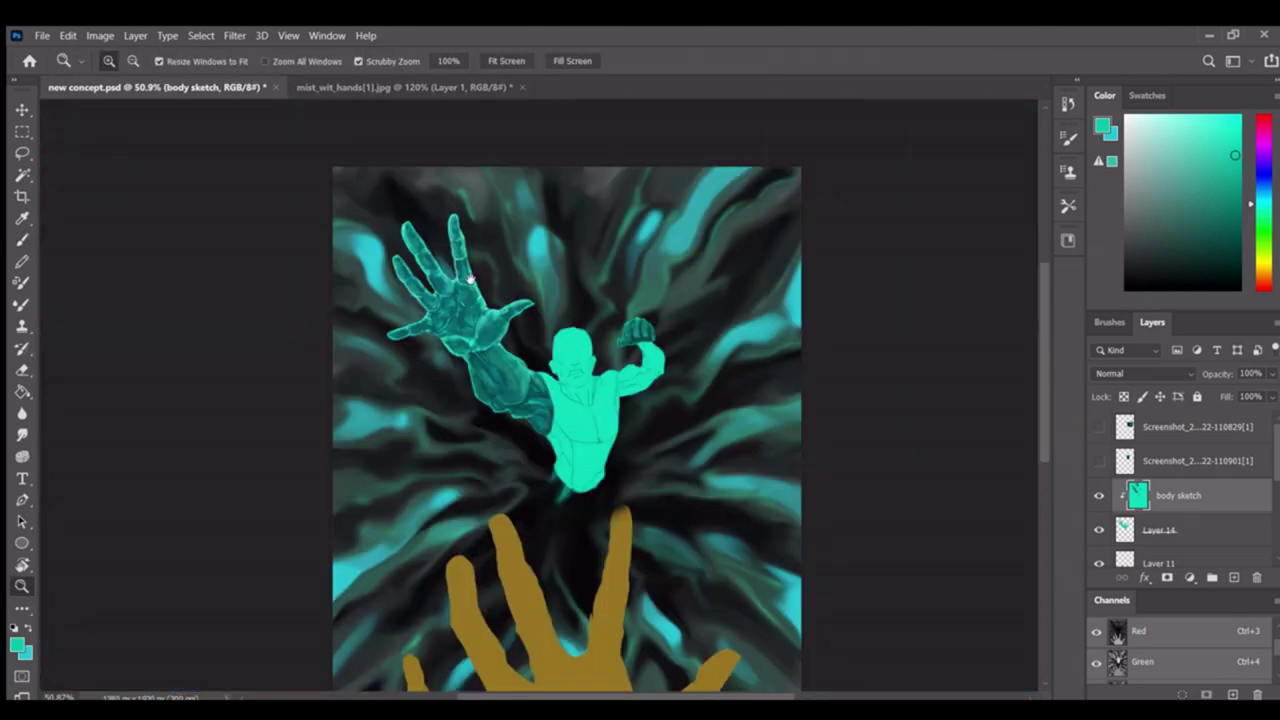
scroll(886, 394, "up", 5)
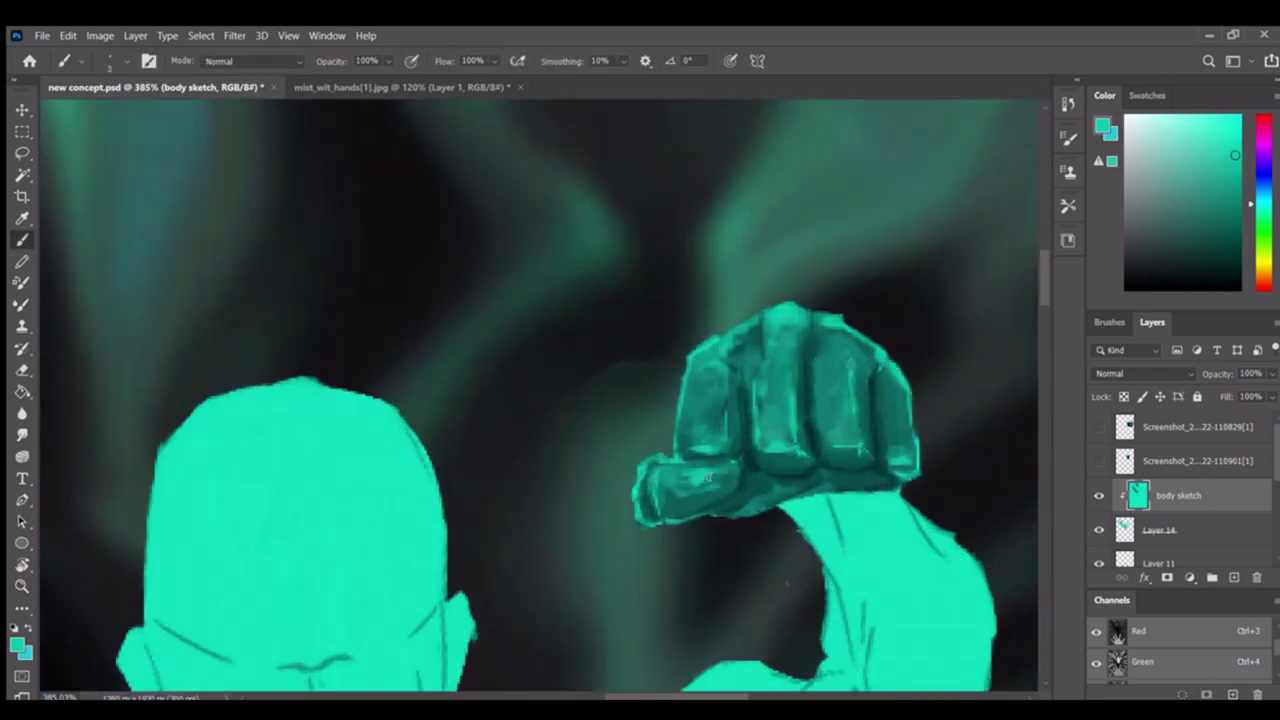
Paint near-white highlights on the fist's knuckle tops and thumb
scroll(715, 478, "down", 5)
scroll(712, 310, "up", 6)
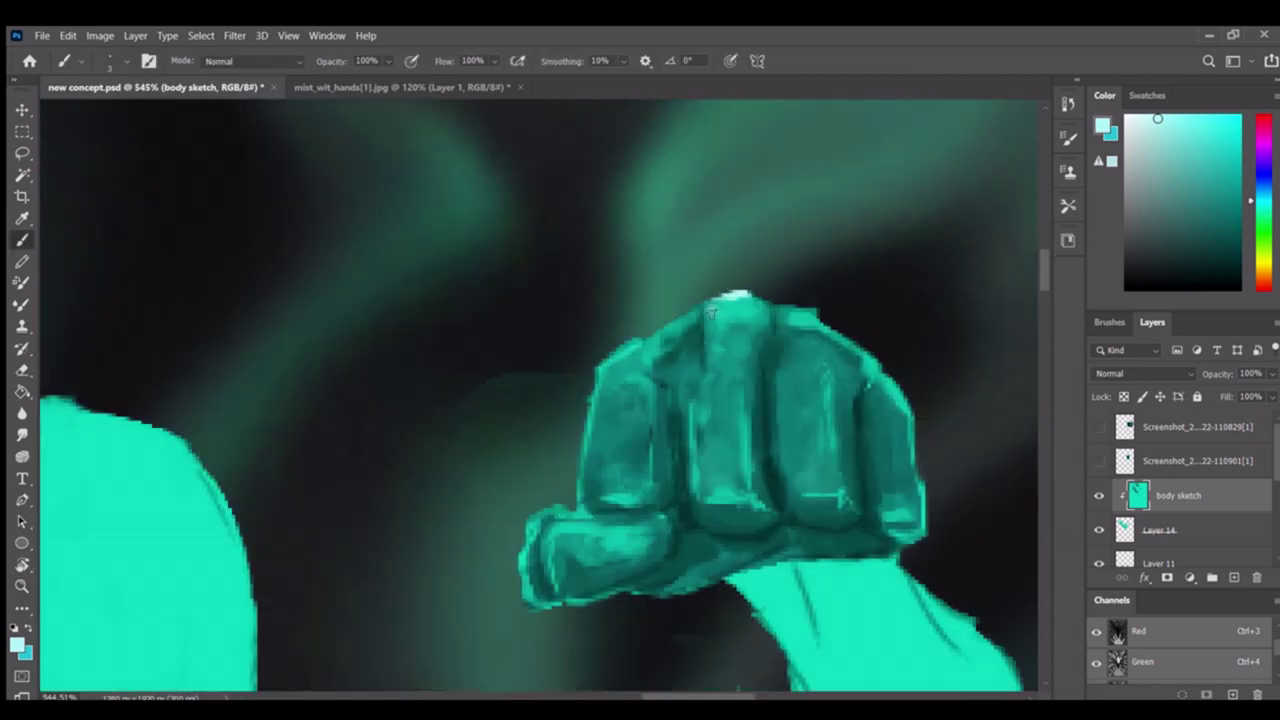
scroll(763, 486, "down", 5)
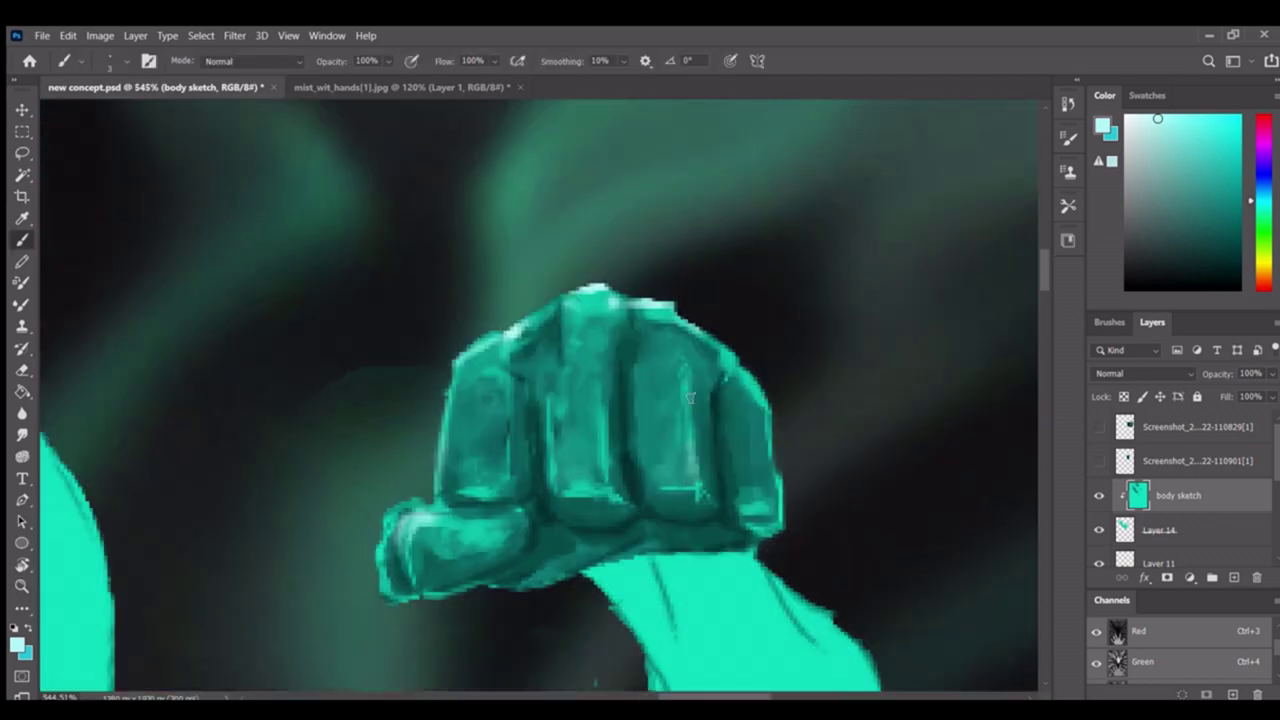
scroll(793, 408, "up", 4)
Erase small notches between the fist's knuckles on Layer 14 to refine the silhouette
key("e")
key("alt+bracketleft")
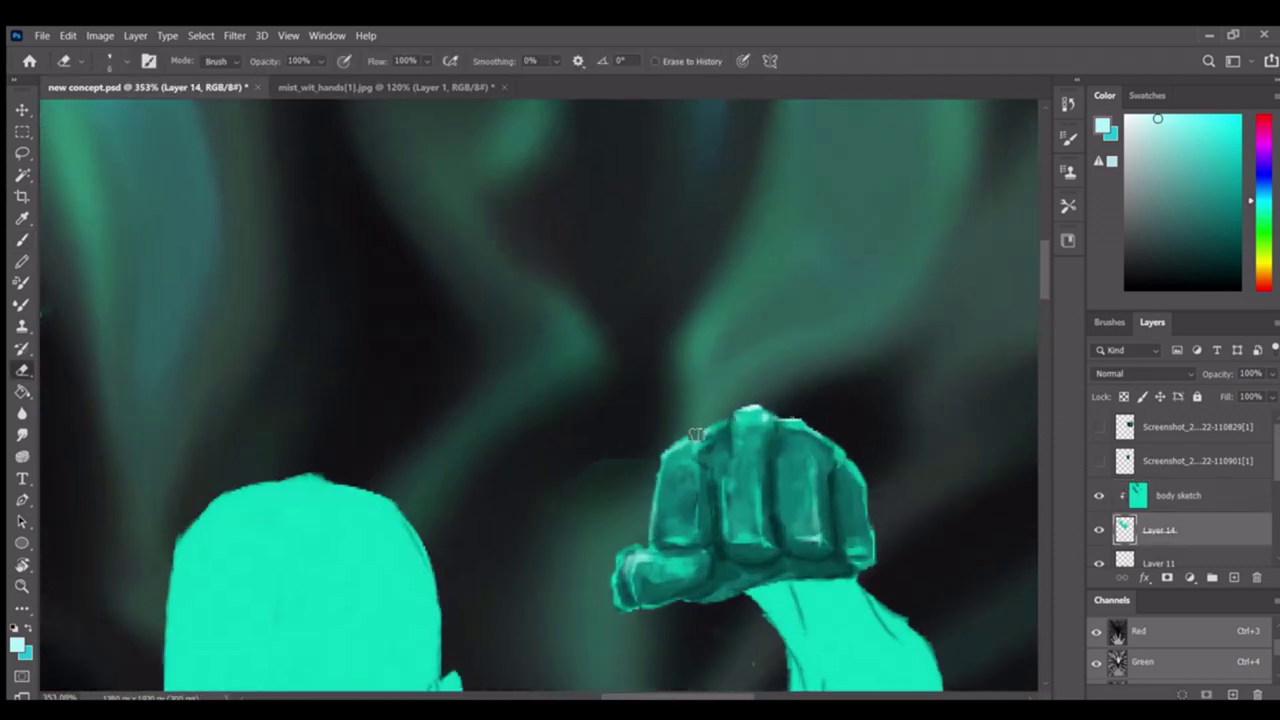
key("z")
scroll(808, 428, "down", 5)
scroll(597, 343, "up", 5)
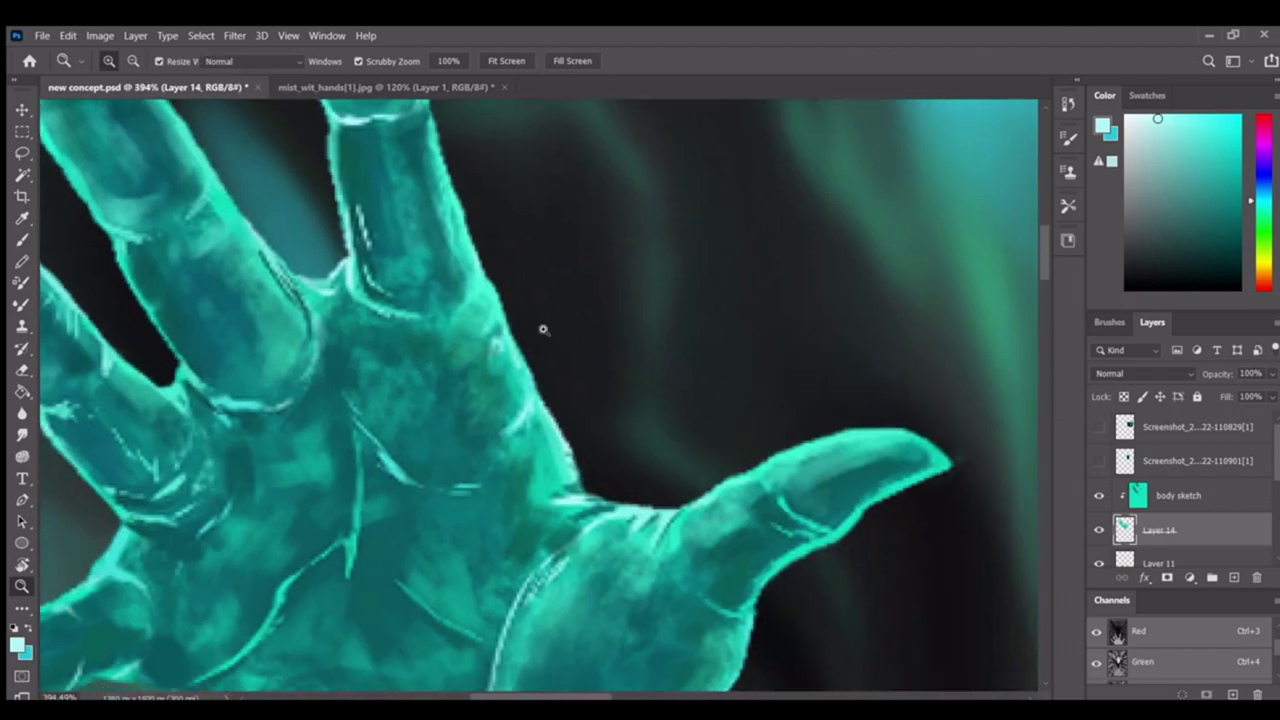
scroll(543, 329, "down", 5)
scroll(547, 410, "up", 5)
Try a thin light teal line between the fist's first two fingers on the body sketch layer
key("b")
key("alt+bracketright")
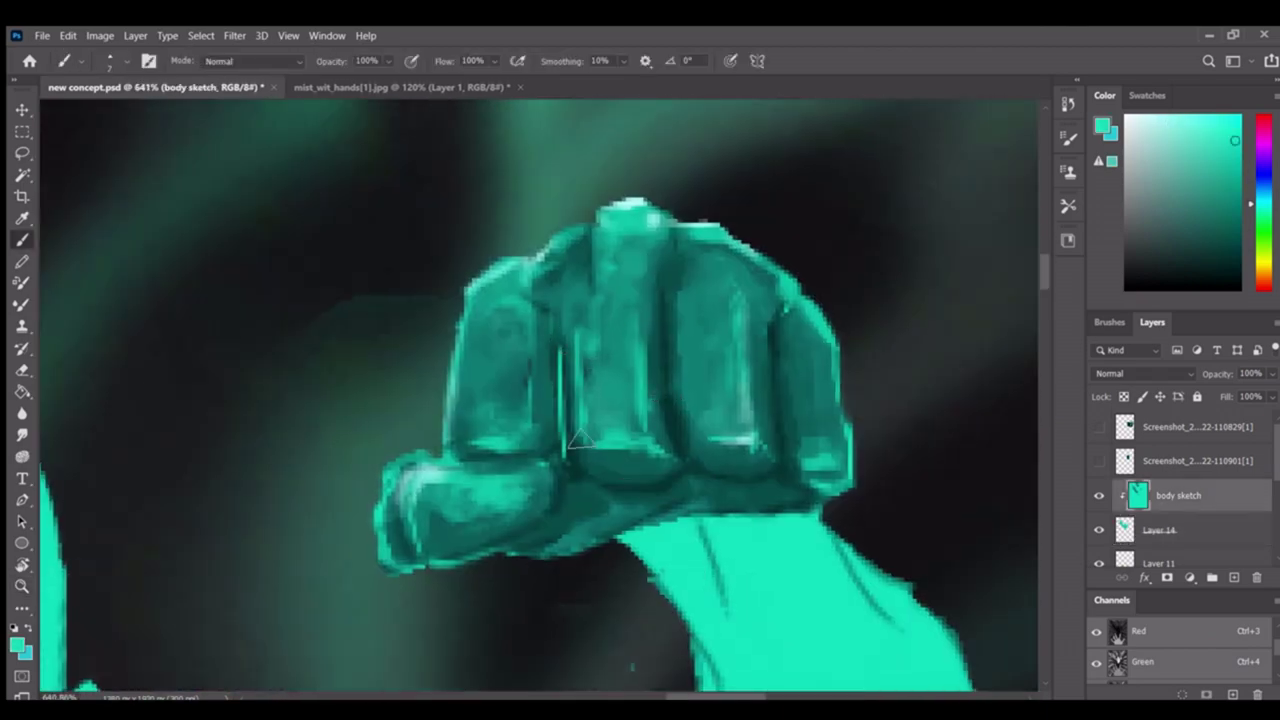
key("z")
scroll(576, 480, "down", 5)
scroll(600, 400, "up", 5)
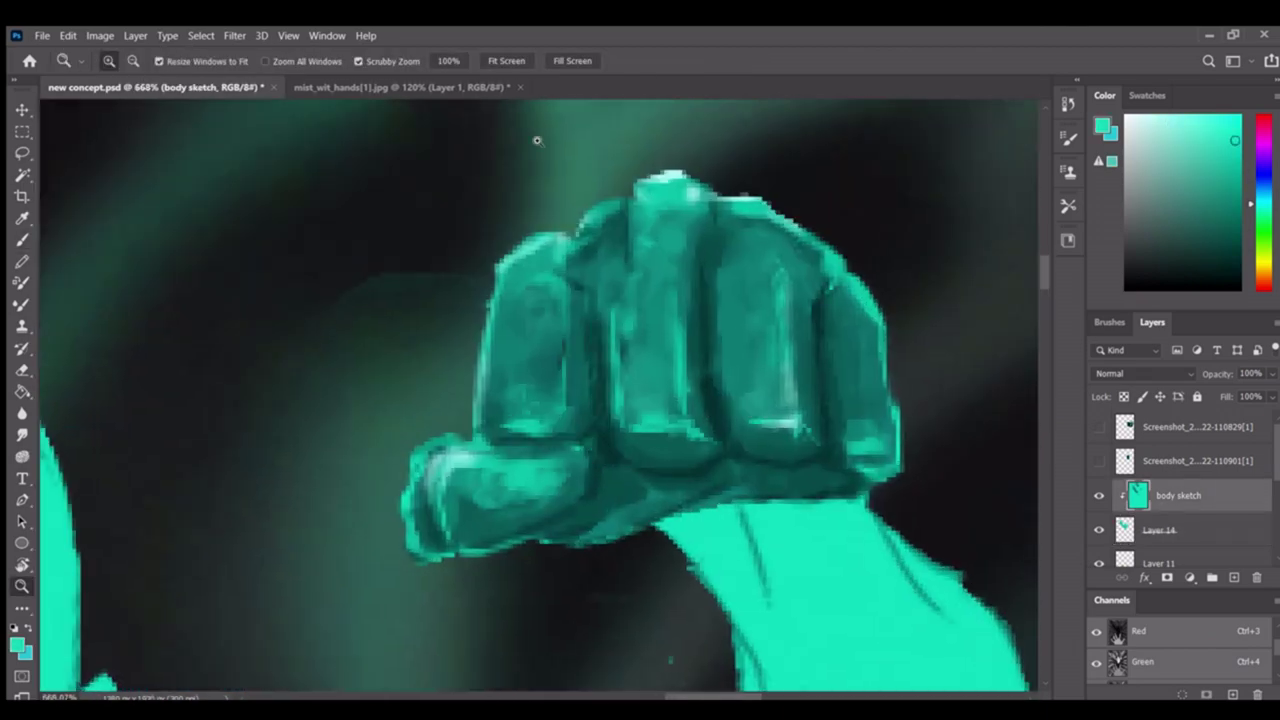
Draw a thin light teal rim around the fist's thumb, the palm's lower edge and the outer finger
key("b")
scroll(445, 463, "down", 1)
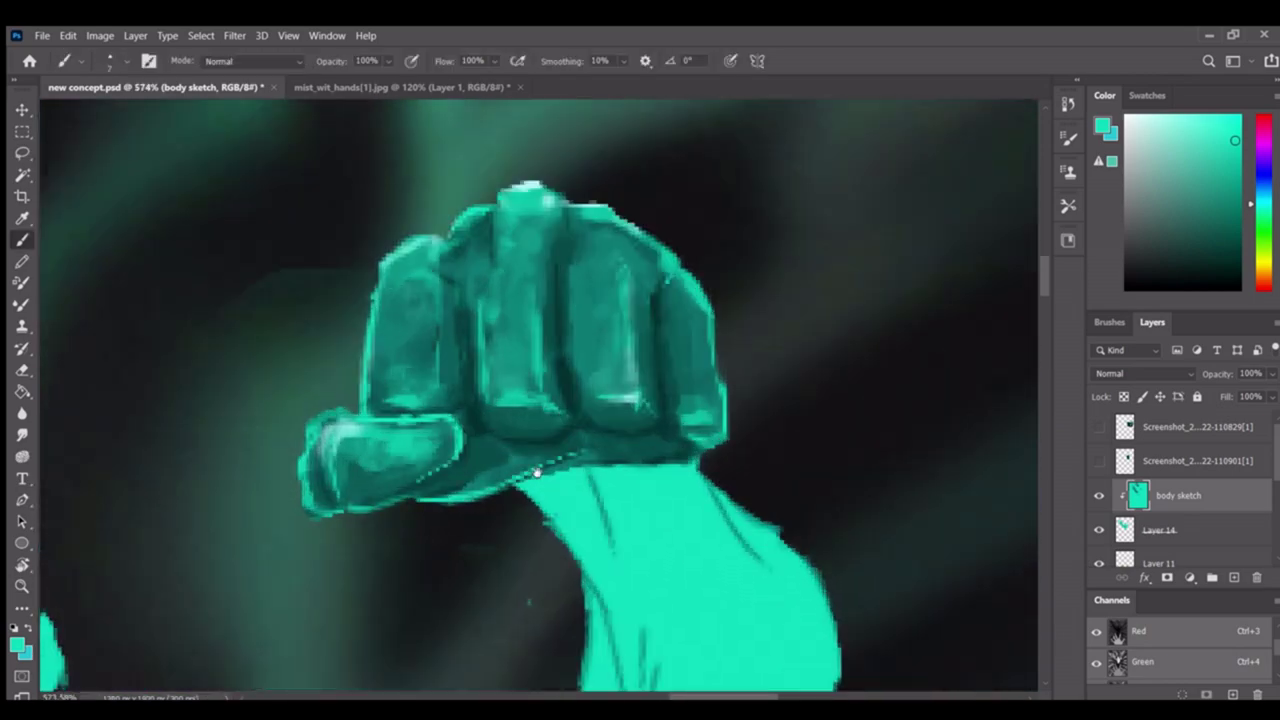
scroll(572, 458, "down", 1)
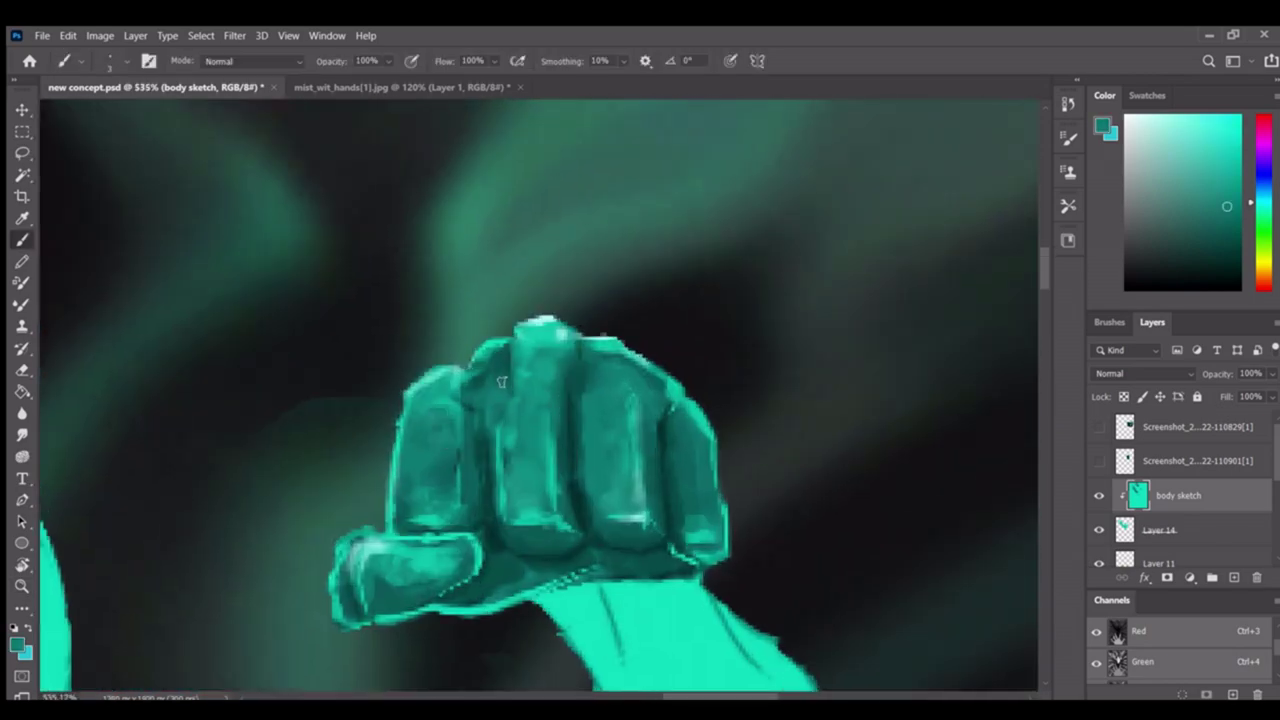
Repaint the middle knuckles in sampled teal and clean up the fist's contour on Layer 14
key("z")
scroll(640, 400, "down", 8)
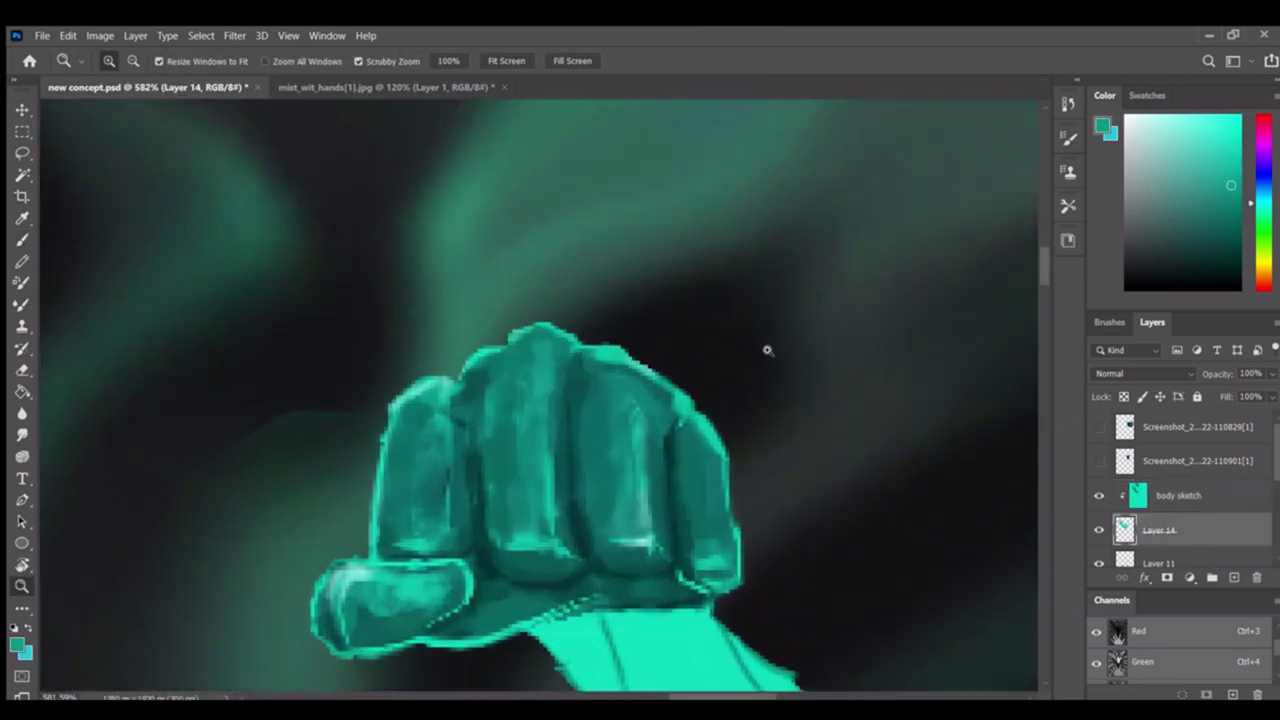
left_click(518, 357, "alt")
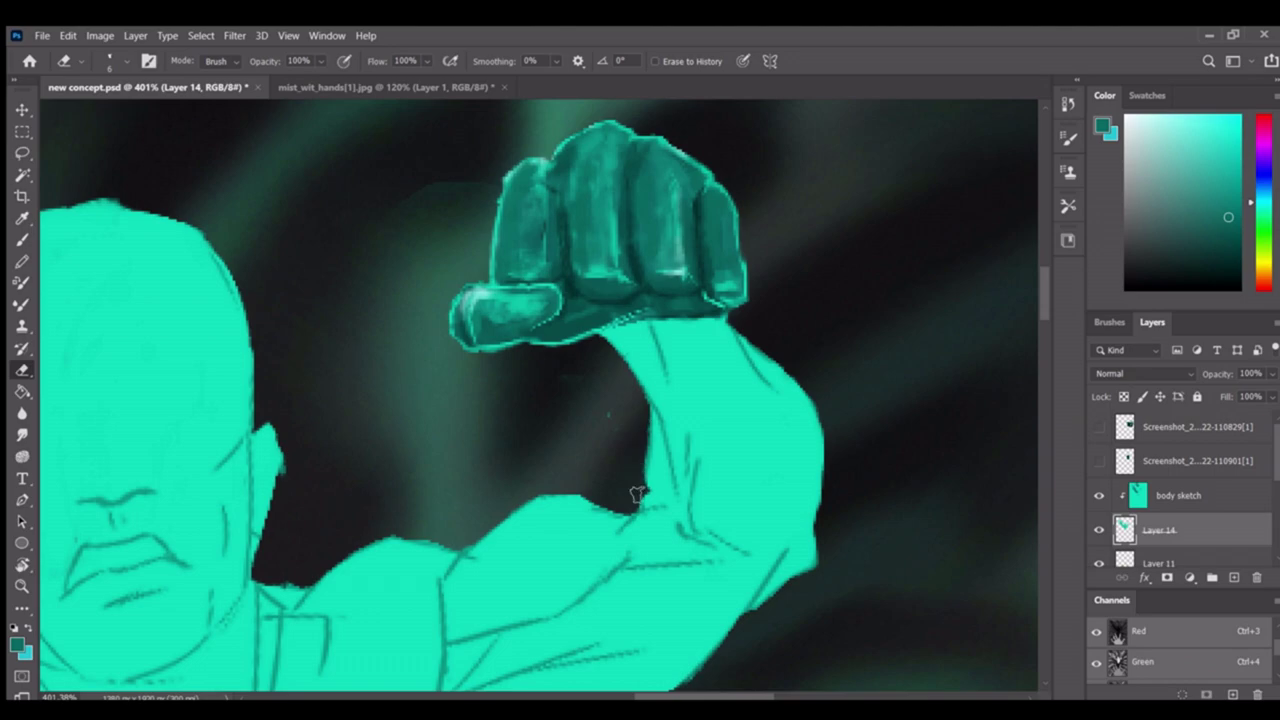
Block in the raised forearm with dark teal from the wrist to the elbow on the body sketch layer
scroll(637, 495, "down", 4)
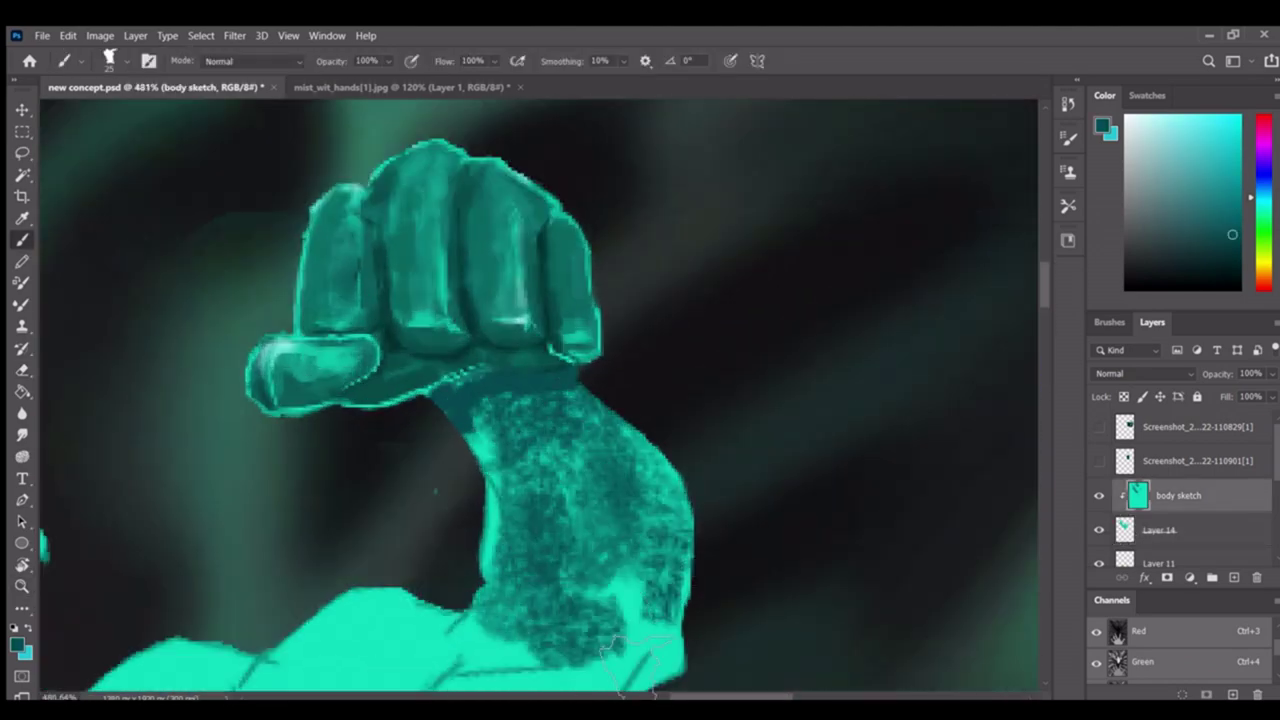
left_click_drag(615, 650, 563, 223)
mouse_move(549, 402)
left_mouse_down()
mouse_move(646, 473)
mouse_move(677, 559)
mouse_move(488, 439)
mouse_move(560, 540)
left_mouse_up()
key("z")
left_click_drag(600, 450, 649, 425)
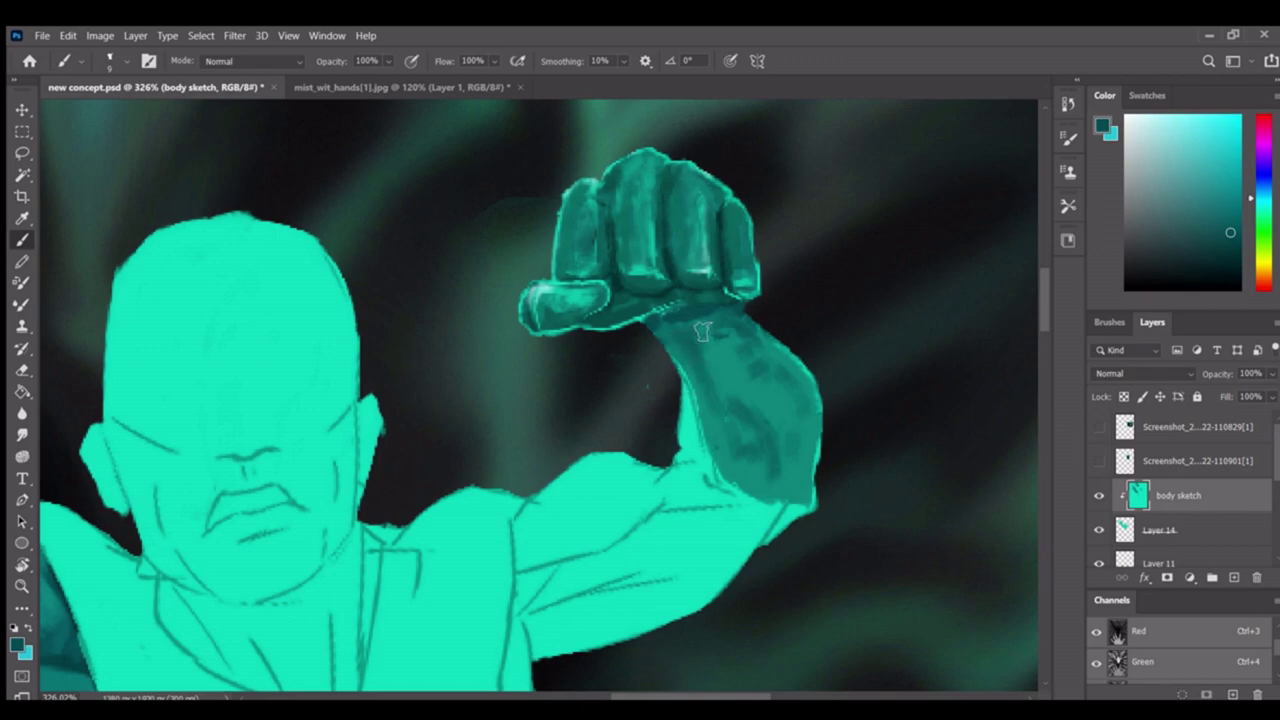
Shade the raised forearm's inner side in dark teal and lighten its outer muscle with brighter teal
key("z")
mouse_move(702, 332)
left_mouse_down()
mouse_move(723, 429)
mouse_move(695, 451)
left_mouse_up()
mouse_move(685, 287)
left_mouse_down()
mouse_move(630, 290)
mouse_move(610, 320)
mouse_move(600, 358)
mouse_move(640, 360)
mouse_move(640, 420)
mouse_move(650, 400)
mouse_move(663, 405)
mouse_move(614, 286)
mouse_move(634, 491)
mouse_move(586, 423)
mouse_move(690, 392)
left_mouse_up()
key("b")
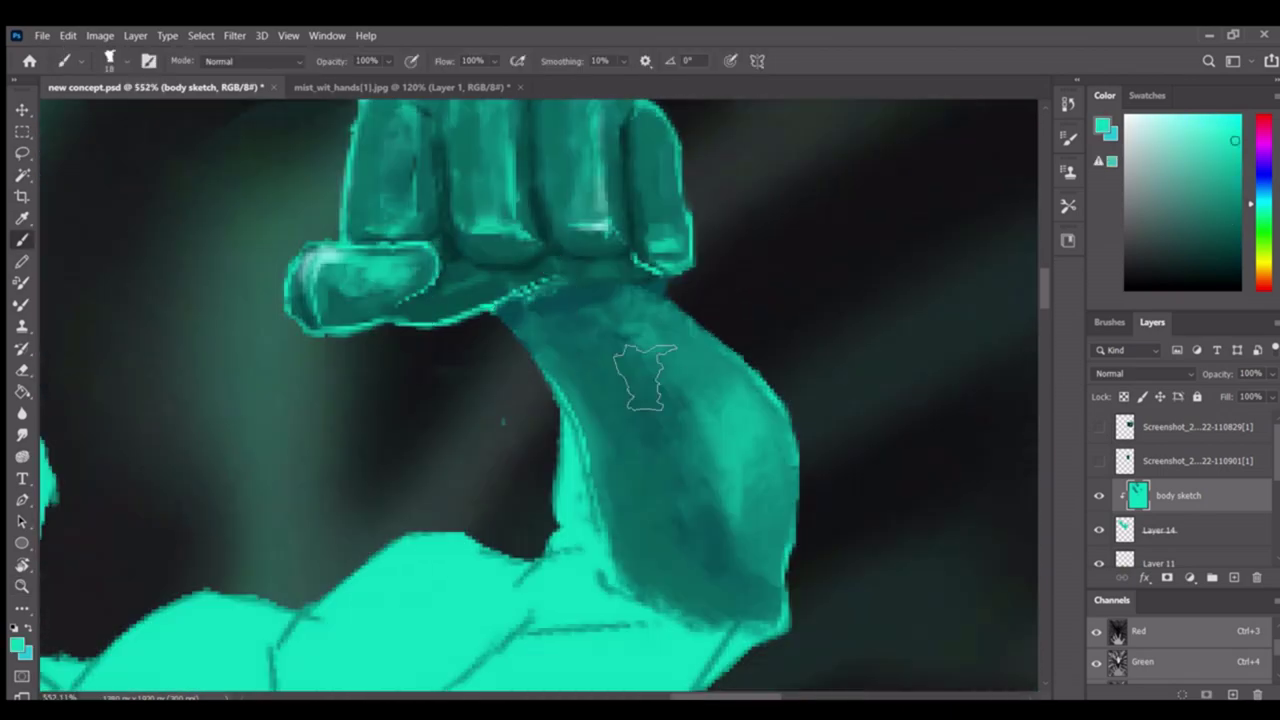
Draw light teal crease and rim lines around the wrist and palm, and highlight the fist's knuckles
scroll(605, 320, "up", 1)
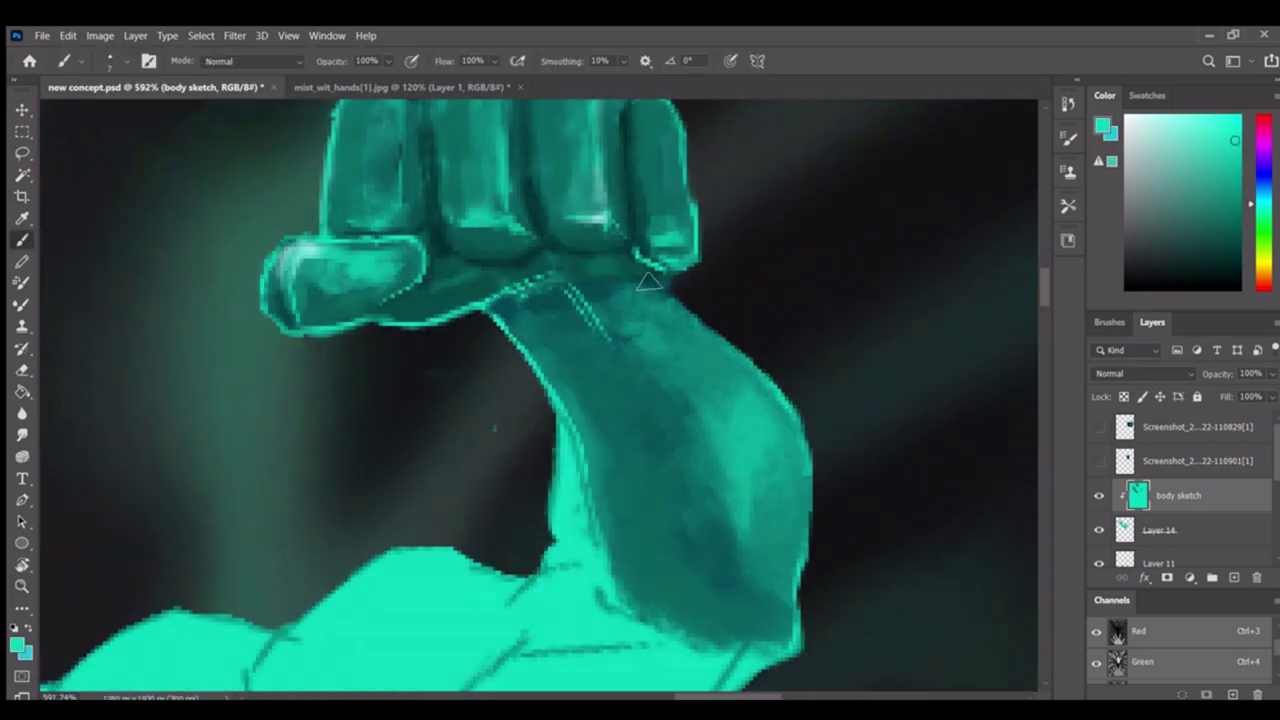
left_click_drag(648, 280, 620, 340)
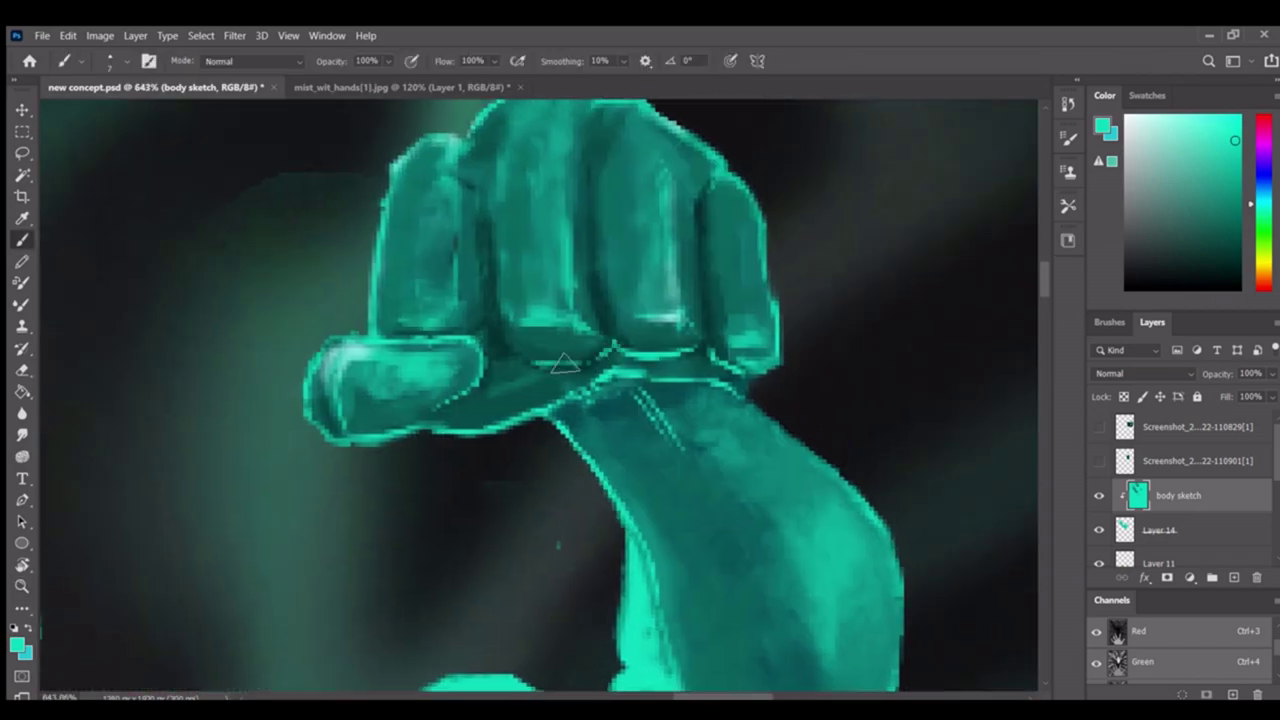
scroll(580, 370, "down", 3)
scroll(645, 255, "down", 3)
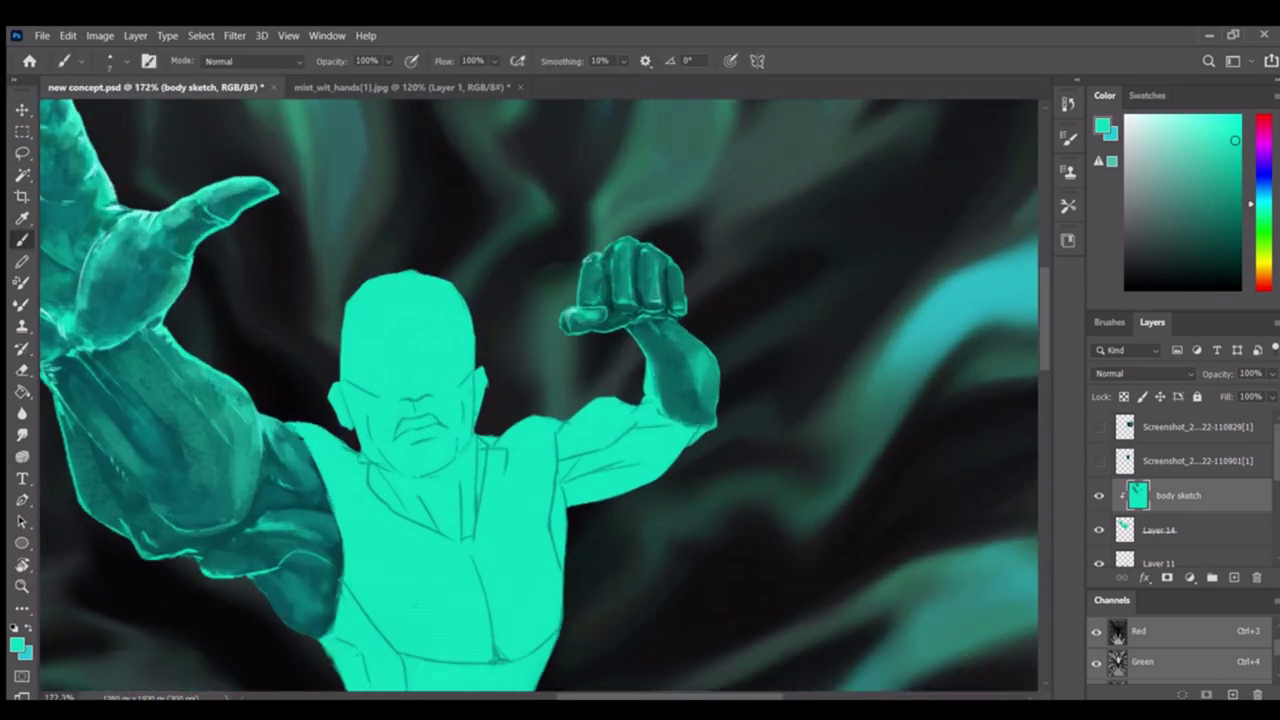
scroll(677, 275, "down", 2)
scroll(670, 270, "up", 4)
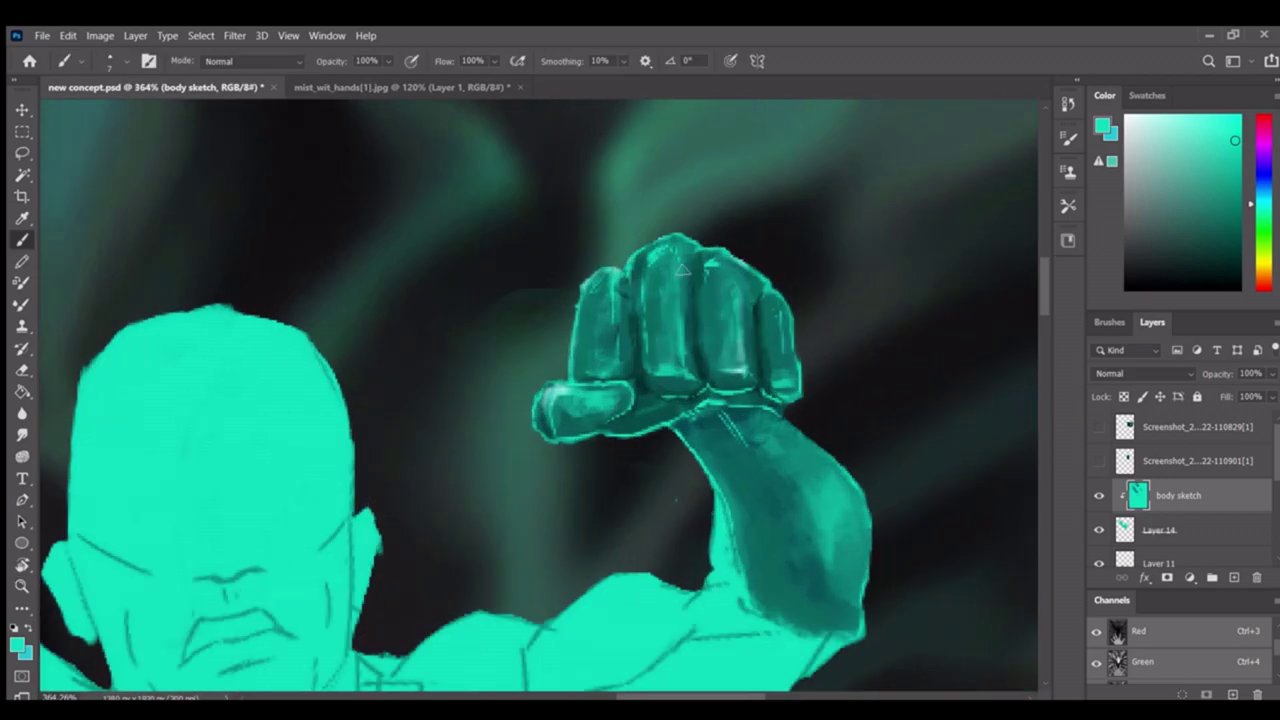
Draw fine light teal highlight and rim lines on the fist's fingers and along the raised forearm's edges
scroll(662, 258, "down", 1)
scroll(660, 380, "up", 1)
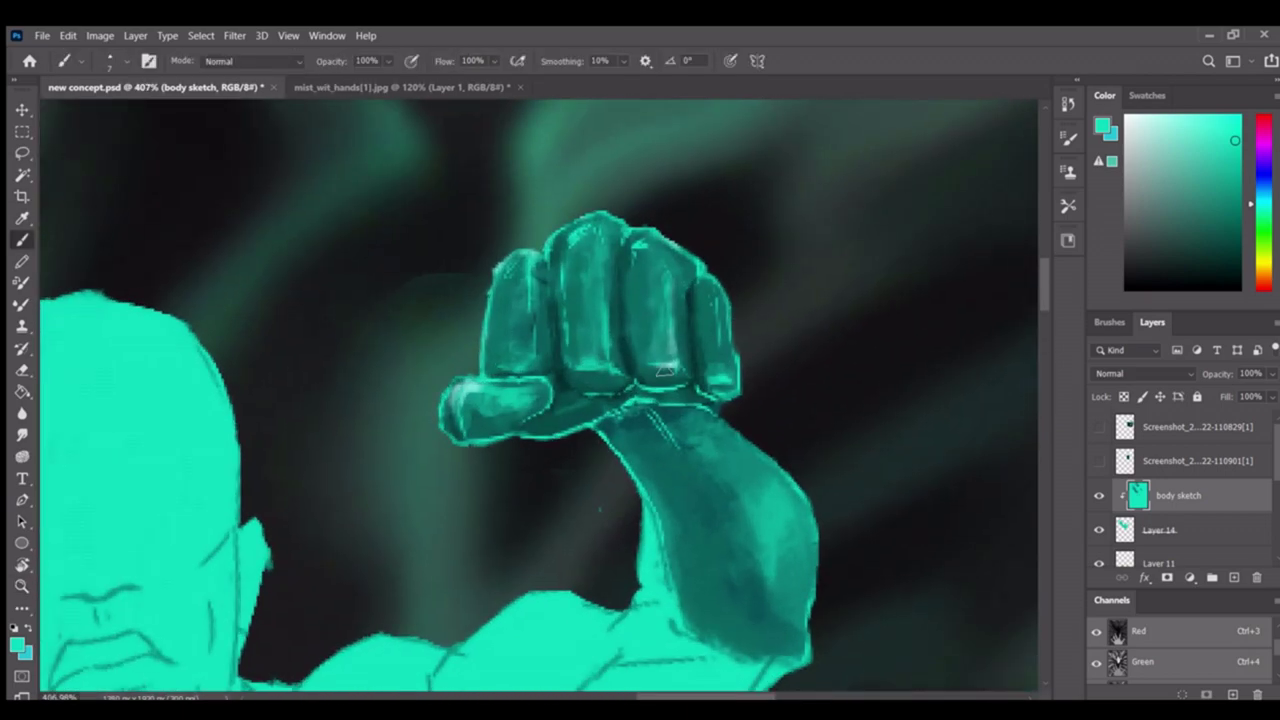
scroll(672, 345, "down", 1)
scroll(605, 320, "down", 2)
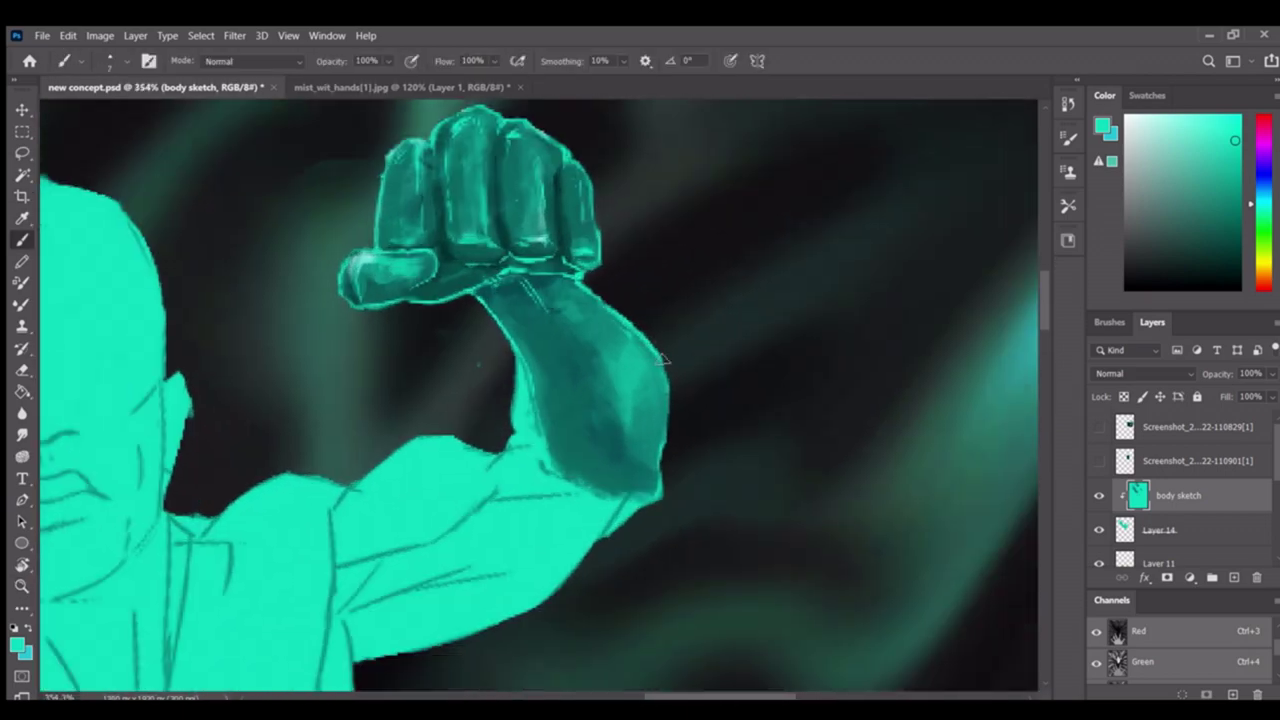
scroll(628, 420, "up", 1)
scroll(700, 430, "up", 4)
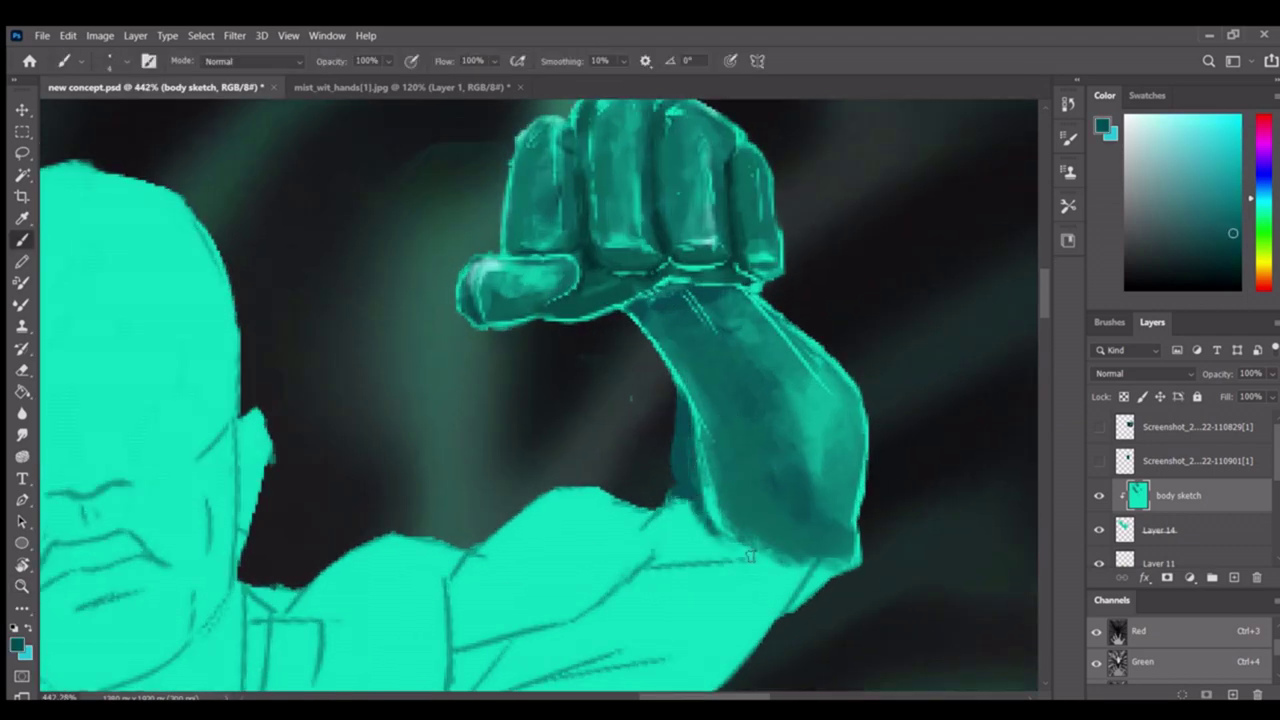
Paint the narrow strip behind the forearm and the elbow's underside in dark teal, and rim the strip in light teal
scroll(750, 556, "down", 2)
scroll(790, 420, "up", 2)
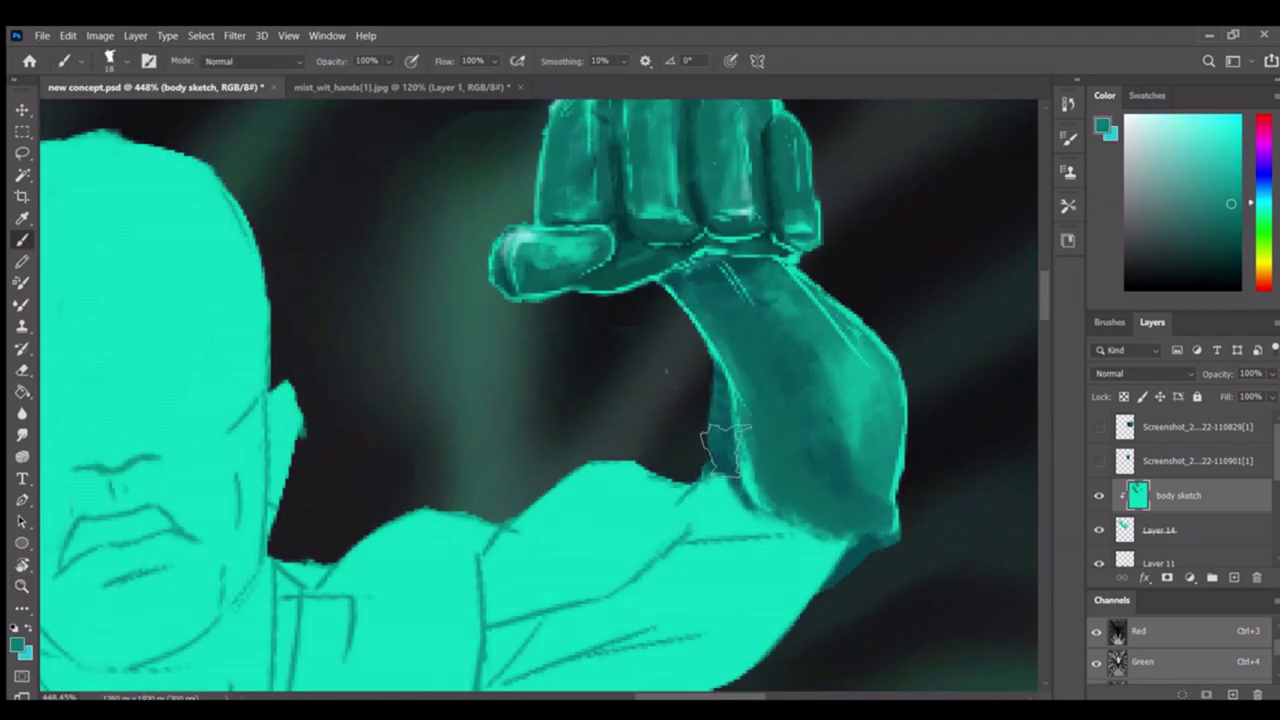
scroll(730, 445, "up", 2)
scroll(690, 492, "down", 10)
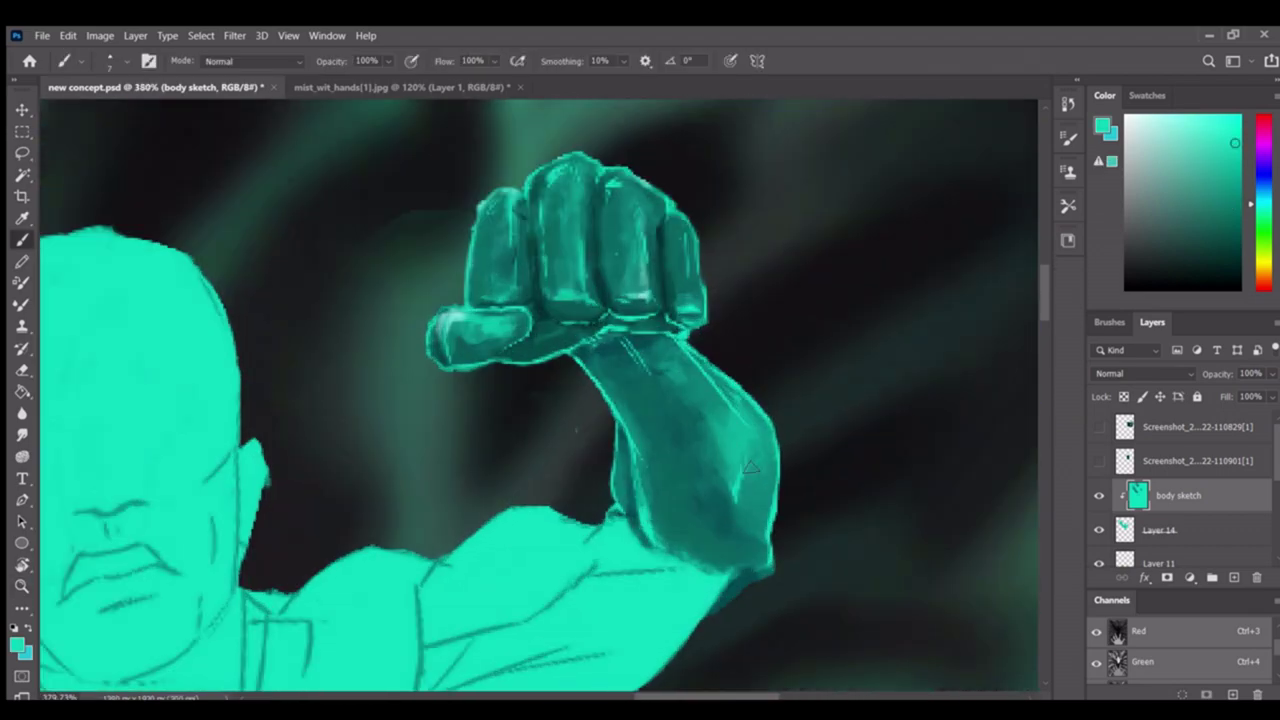
Add short light teal hatch strokes to the forearm's outer muscle and inner edge
scroll(700, 420, "up", 3)
scroll(708, 375, "down", 2)
scroll(708, 375, "up", 4)
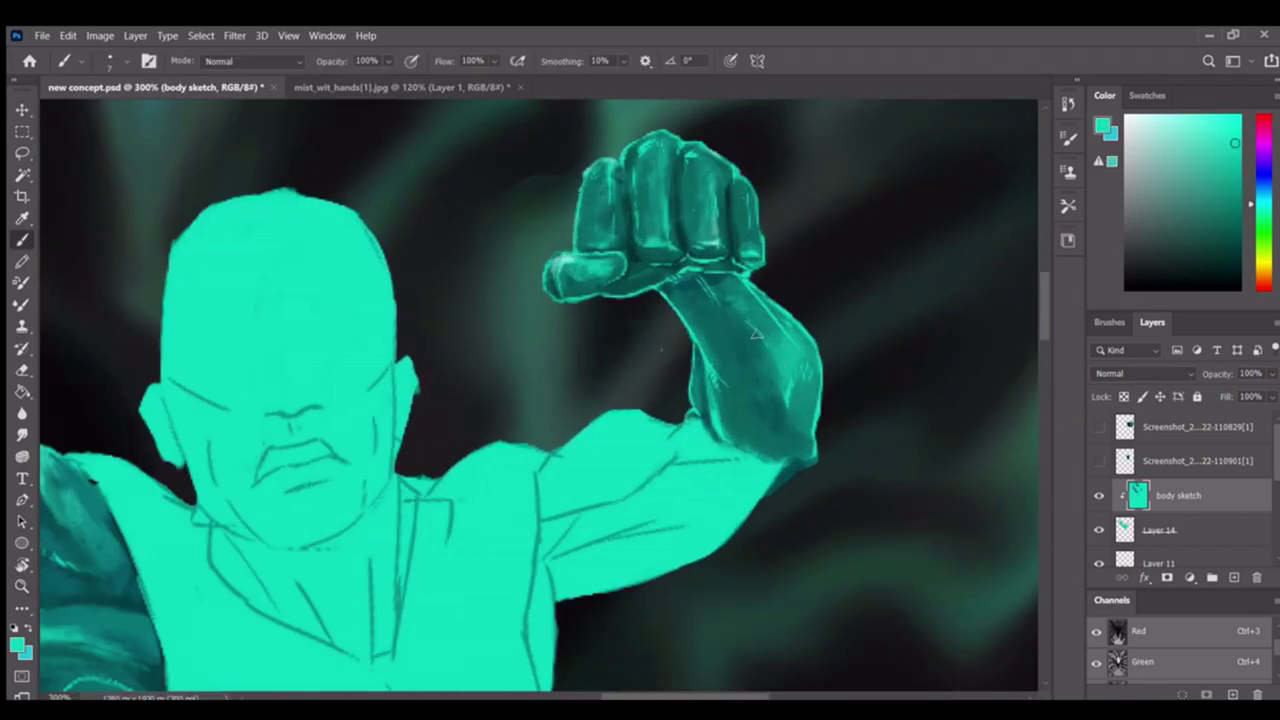
scroll(710, 390, "down", 4)
scroll(710, 400, "up", 4)
scroll(706, 438, "down", 7)
scroll(706, 438, "up", 8)
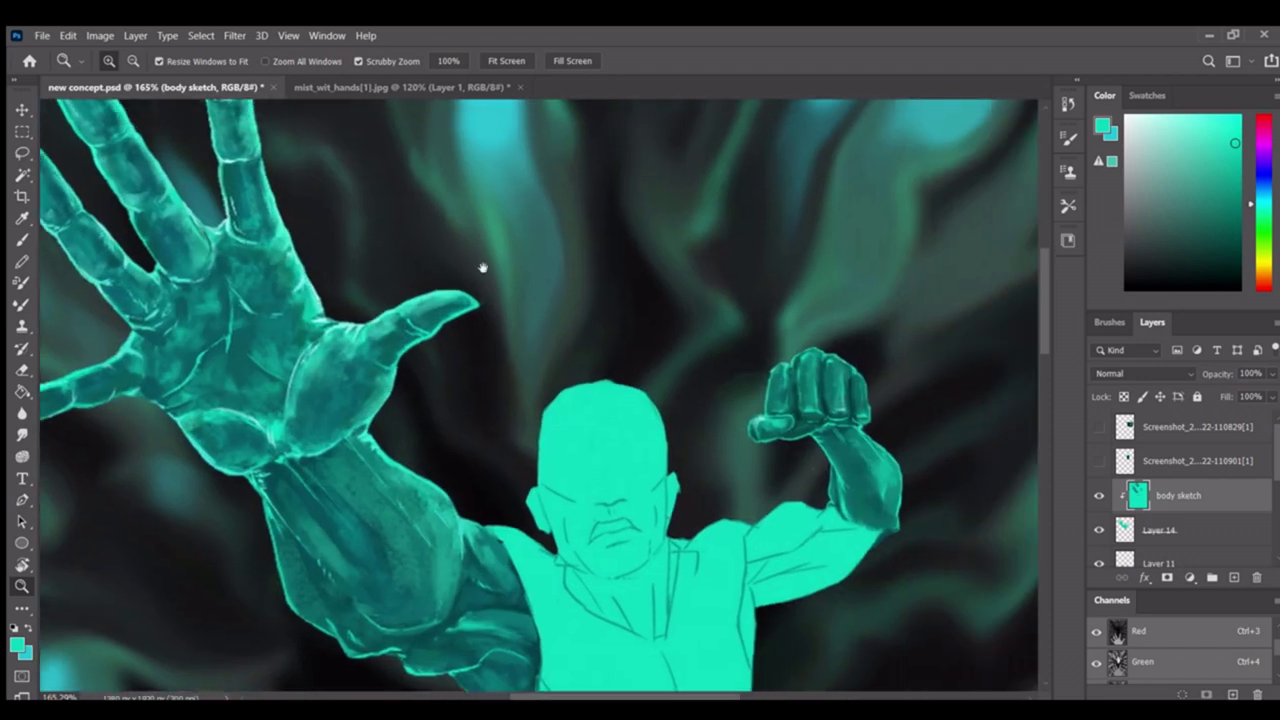
Block in the raised arm's biceps with sampled mid-dark teal on the body sketch layer
scroll(777, 342, "down", 4)
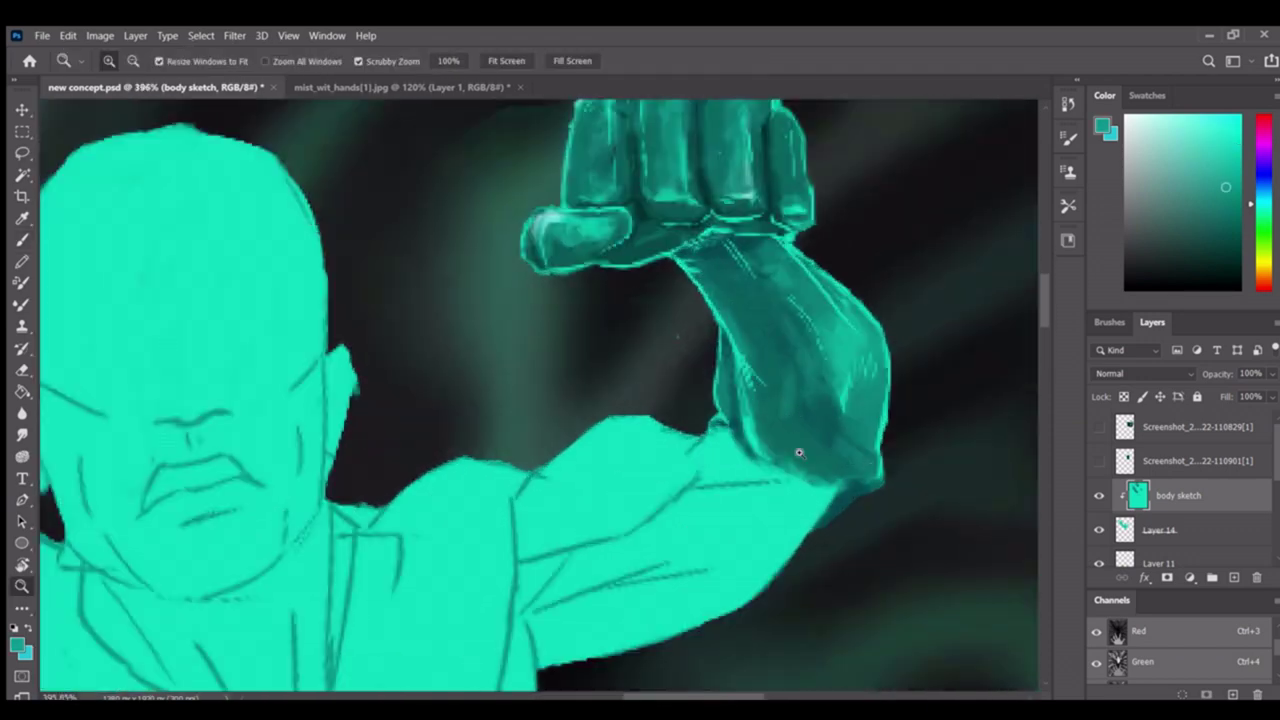
scroll(808, 411, "up", 3)
scroll(772, 305, "up", 2)
left_click_drag(492, 422, 540, 396)
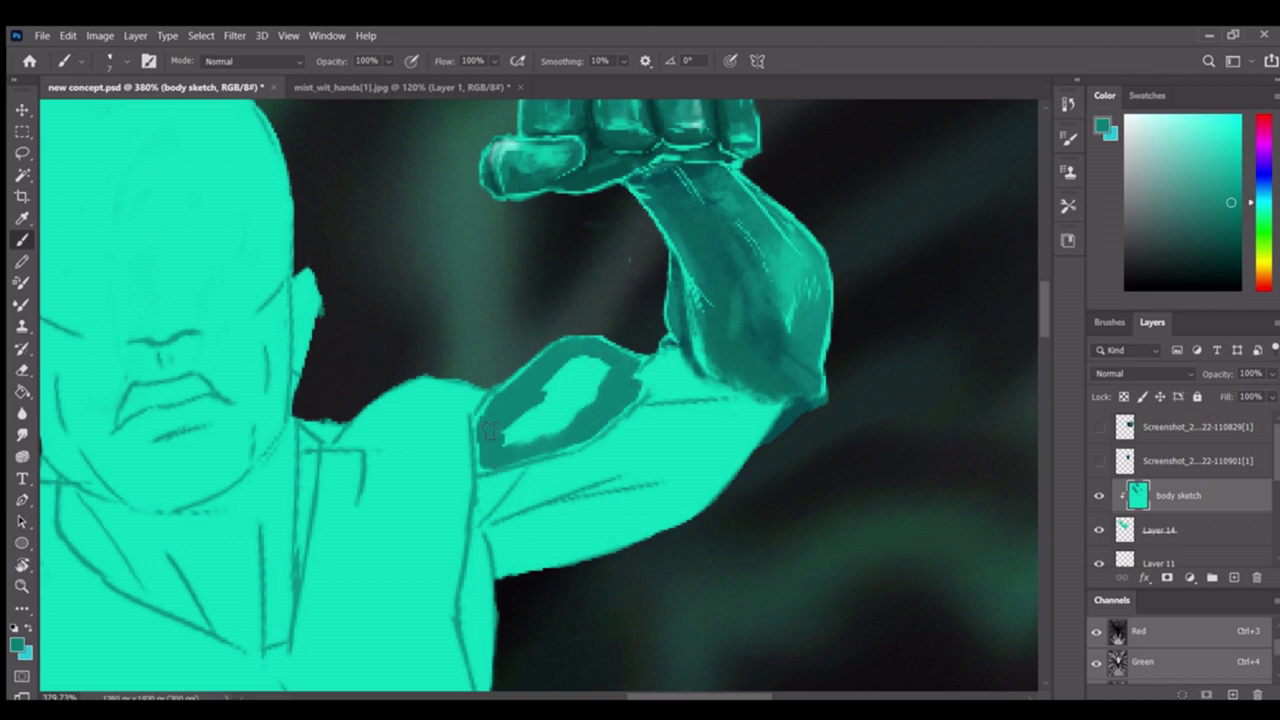
scroll(535, 428, "up", 1)
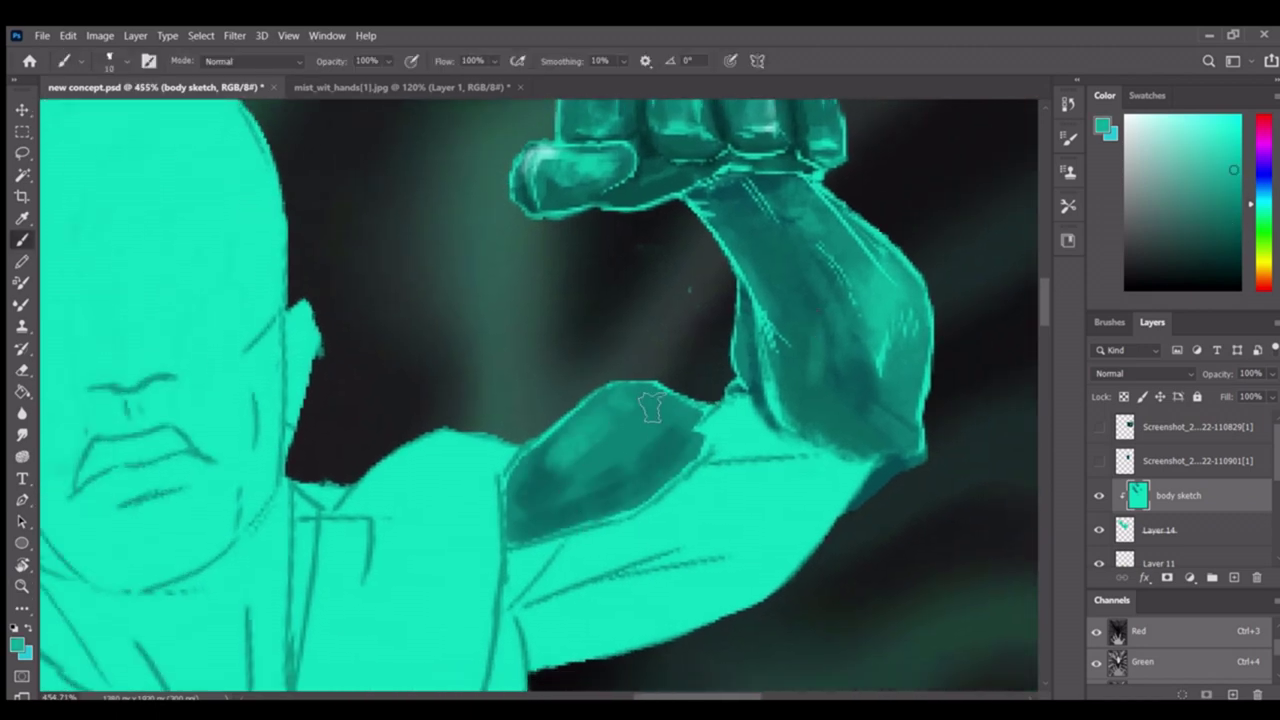
Shade the biceps with sampled darker teal in the middle and lighter teal toward its upper edge
left_click(820, 406, "alt")
scroll(690, 445, "down", 5)
scroll(558, 485, "up", 5)
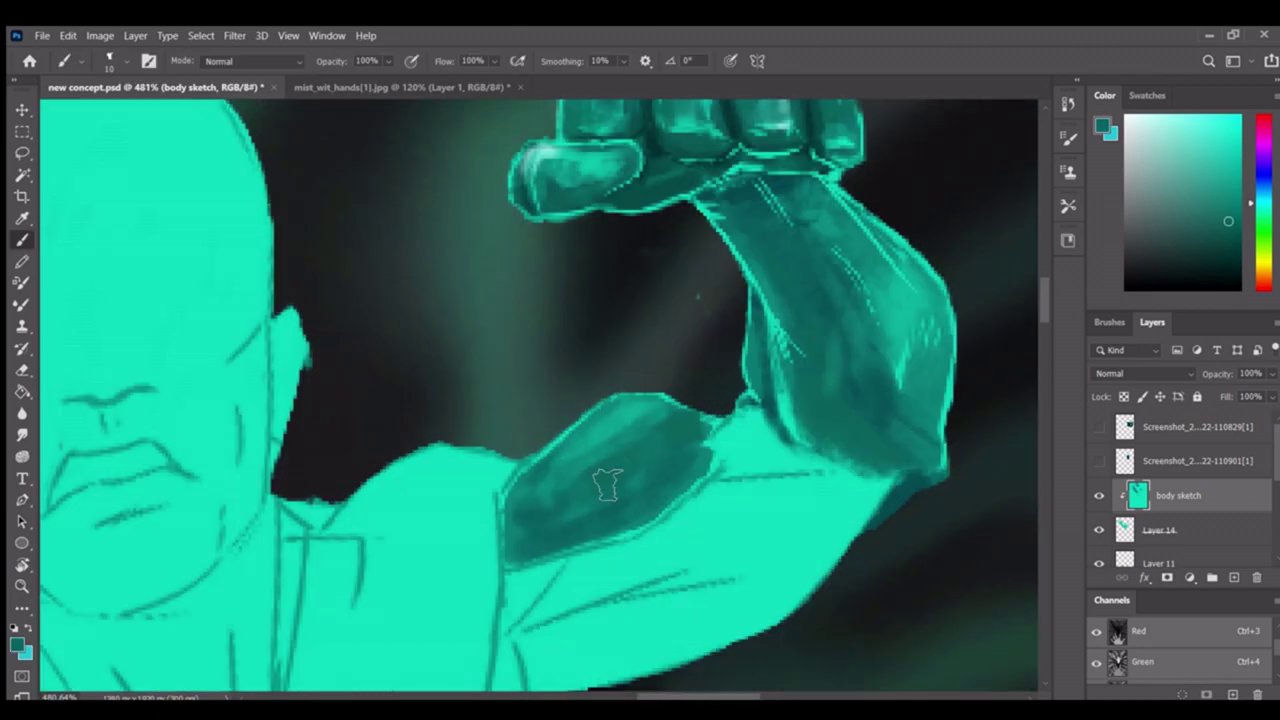
key("z")
scroll(651, 457, "down", 6)
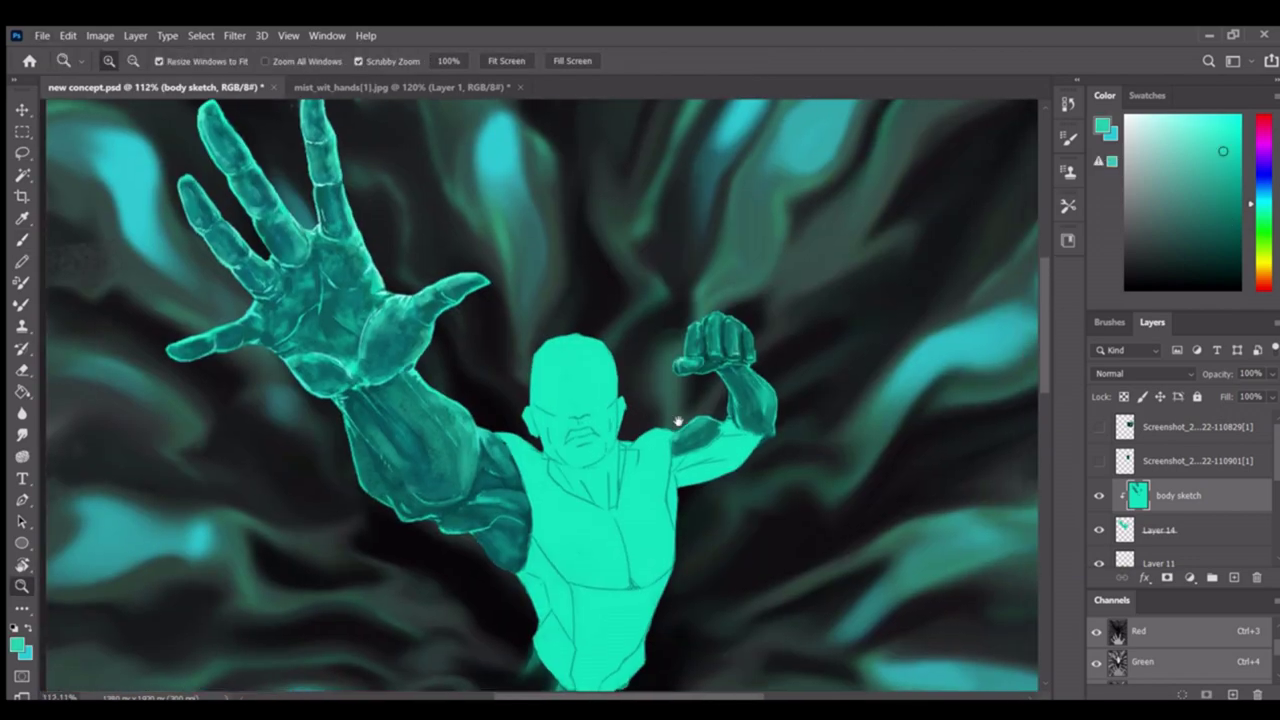
scroll(678, 552, "down", 4)
scroll(634, 334, "up", 3)
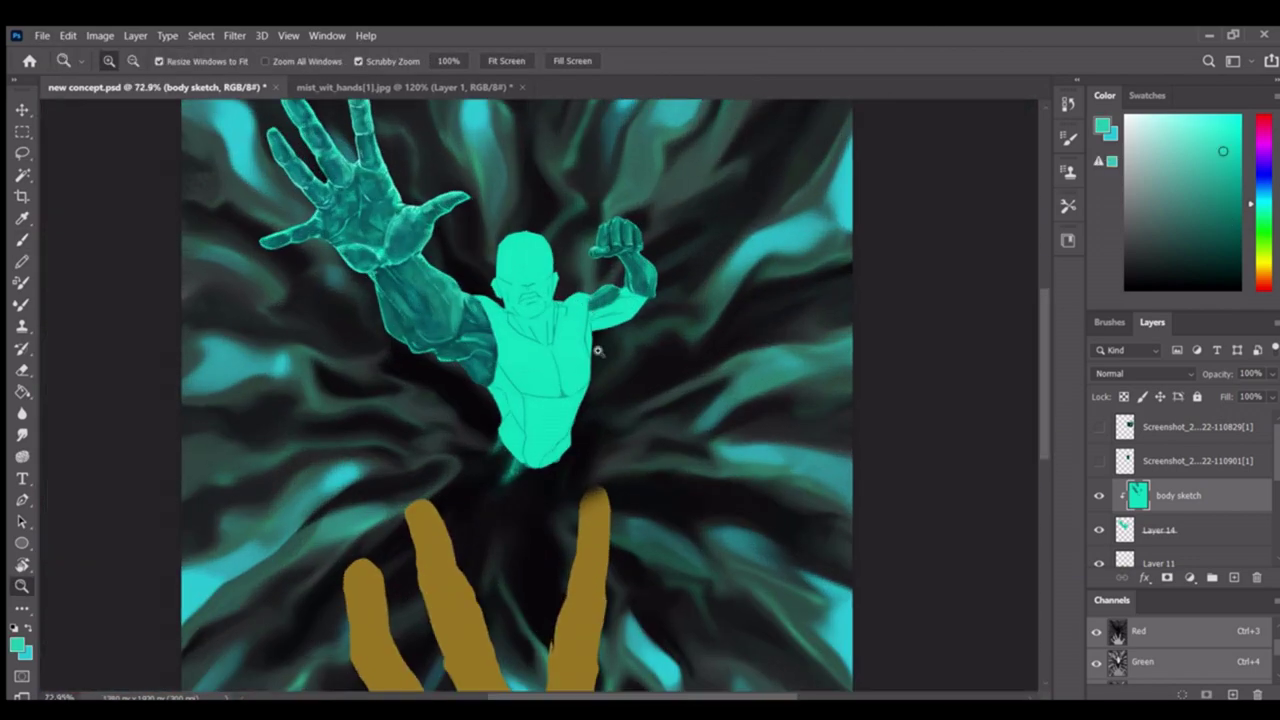
scroll(597, 350, "up", 5)
key("b")
left_click(691, 420, "alt")
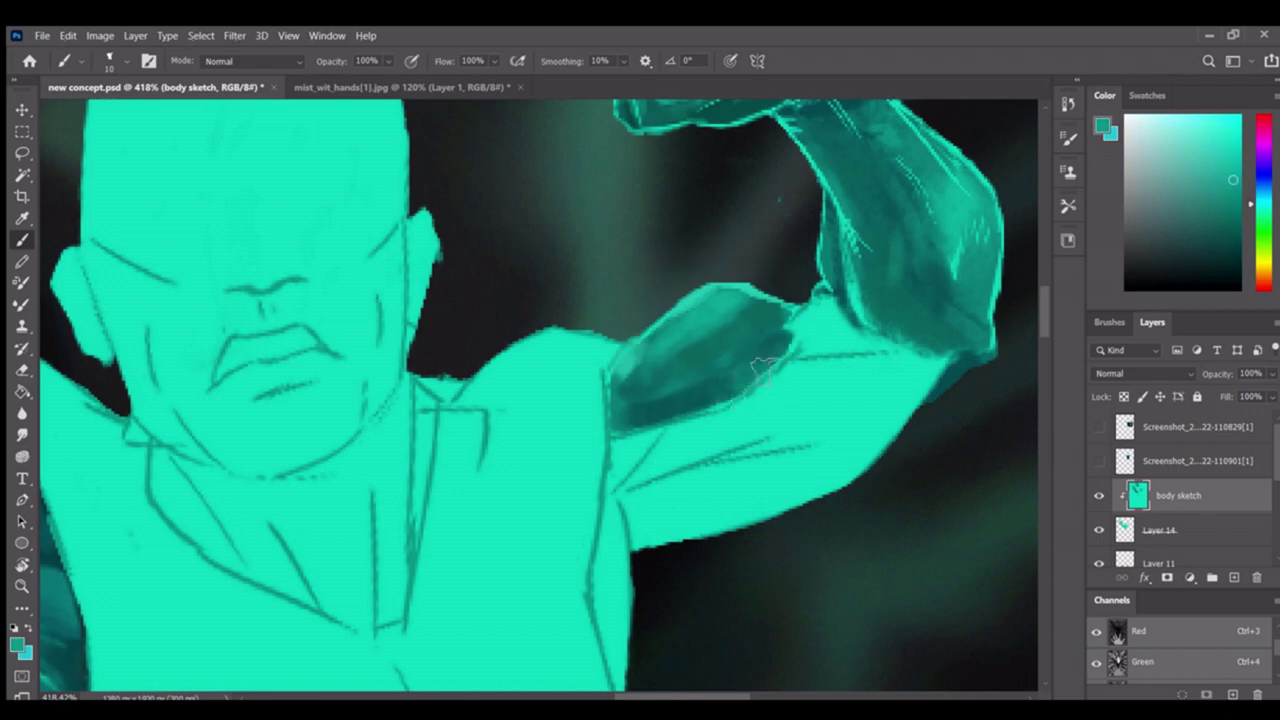
Fill the small muscle at the inner elbow with dark teal, leaving bright teal contours around it
key("z")
scroll(740, 340, "down", 4)
scroll(698, 378, "up", 2)
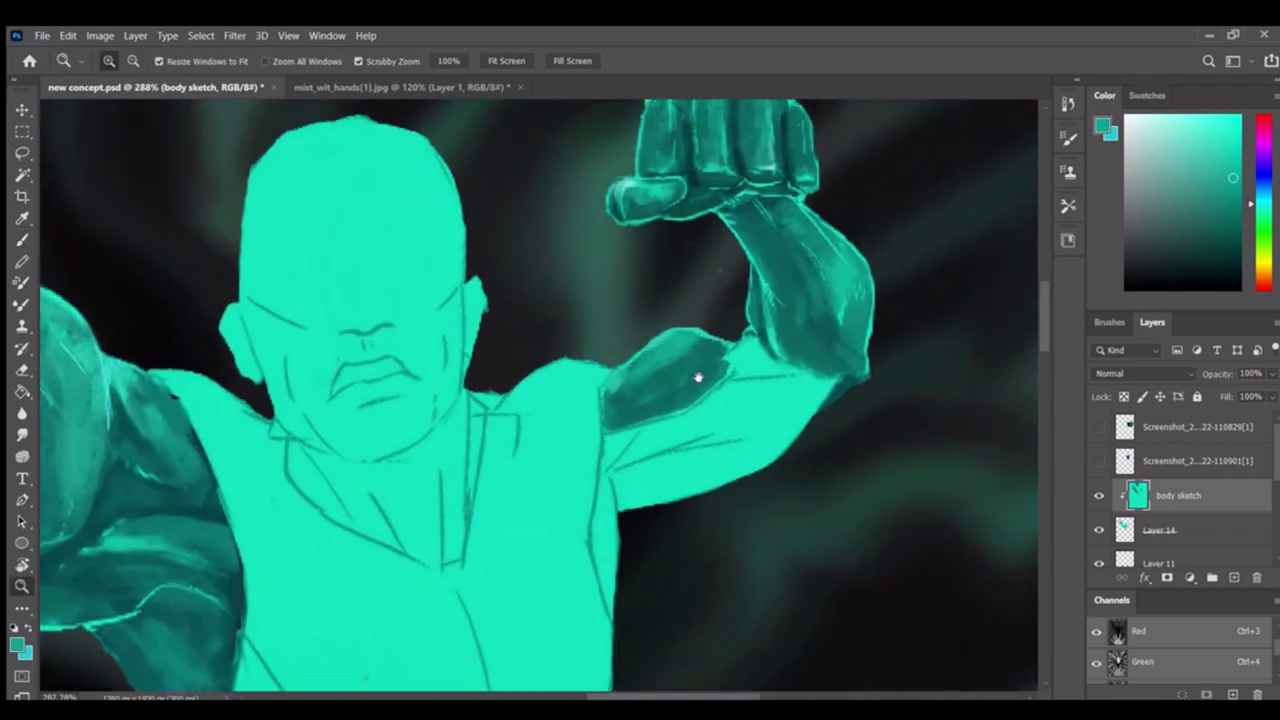
scroll(698, 378, "up", 3)
key("b")
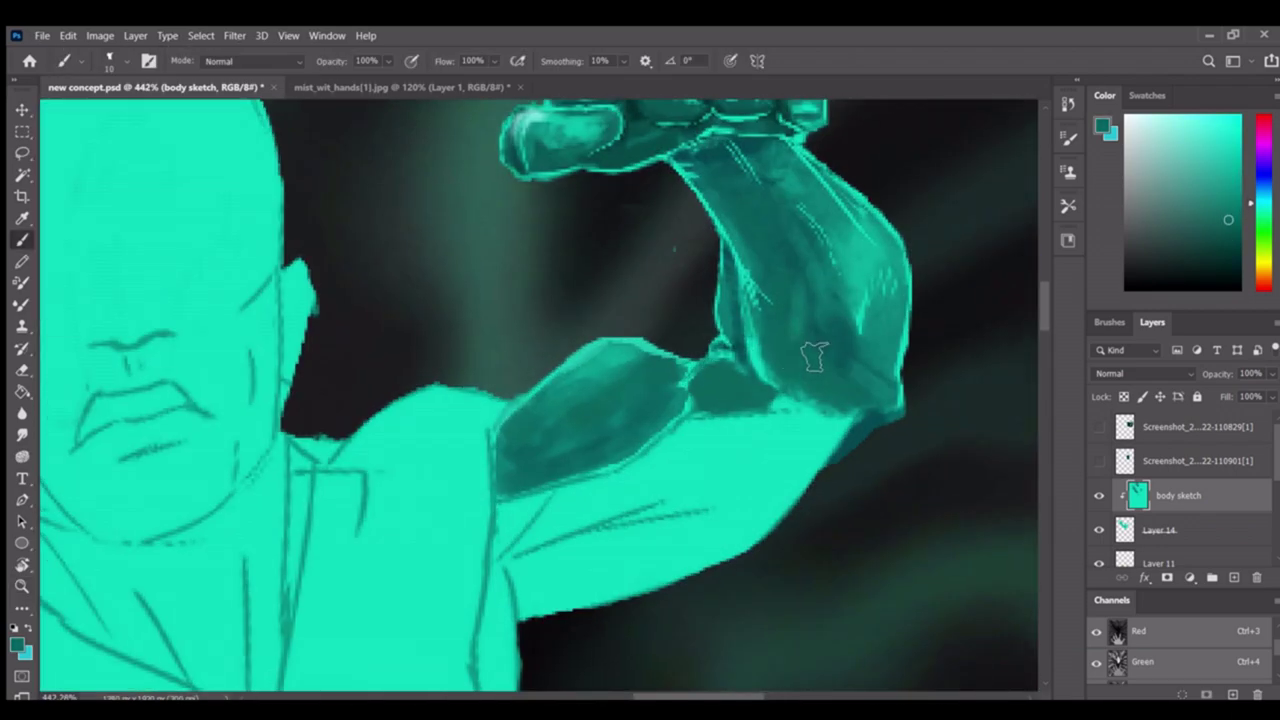
Block in the long muscle beneath the biceps with sampled teal, keeping a lighter patch at its center
left_click(580, 423, "alt")
key("z")
scroll(580, 420, "down", 4)
scroll(585, 305, "up", 5)
key("b")
left_click(585, 305, "alt")
mouse_move(440, 530)
left_mouse_down()
mouse_move(457, 543)
mouse_move(722, 357)
mouse_move(520, 435)
left_mouse_up()
scroll(677, 400, "down", 1)
left_click(617, 433, "alt")
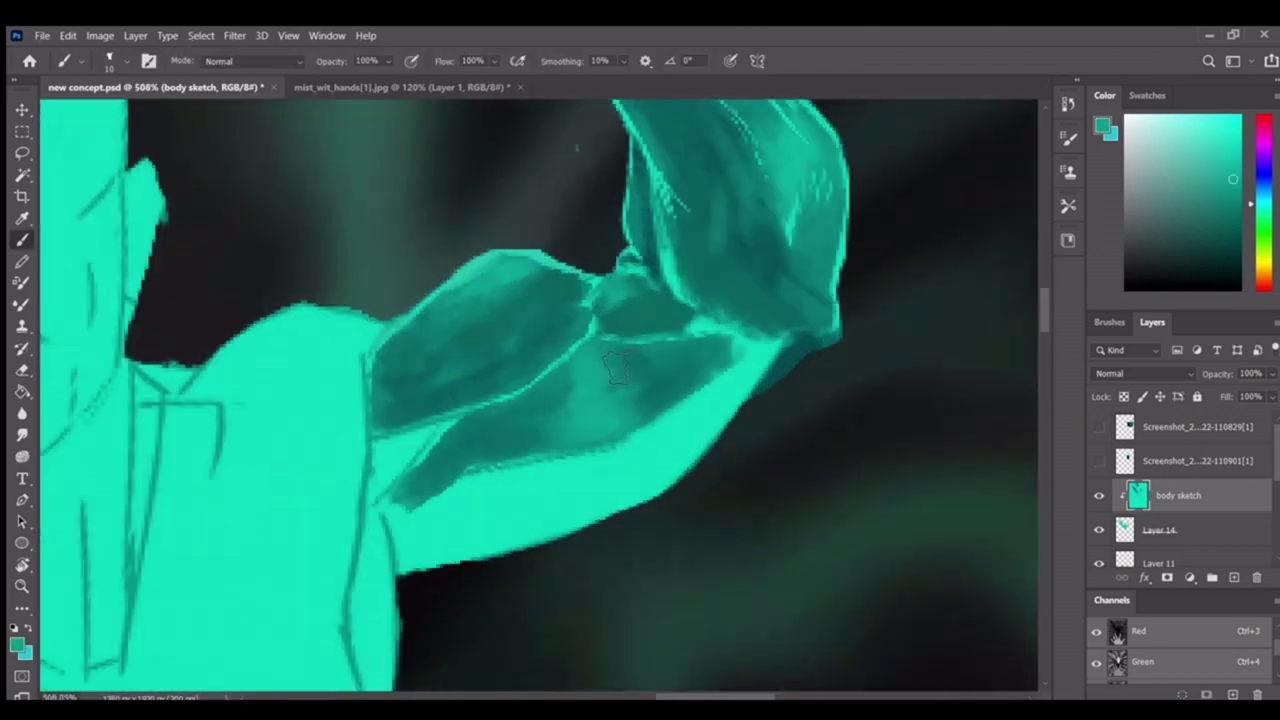
Deepen the ends of the muscle beneath the biceps with sampled darker teal
scroll(617, 367, "up", 1)
left_click(697, 358, "alt")
scroll(718, 377, "down", 2)
left_click(818, 325, "alt")
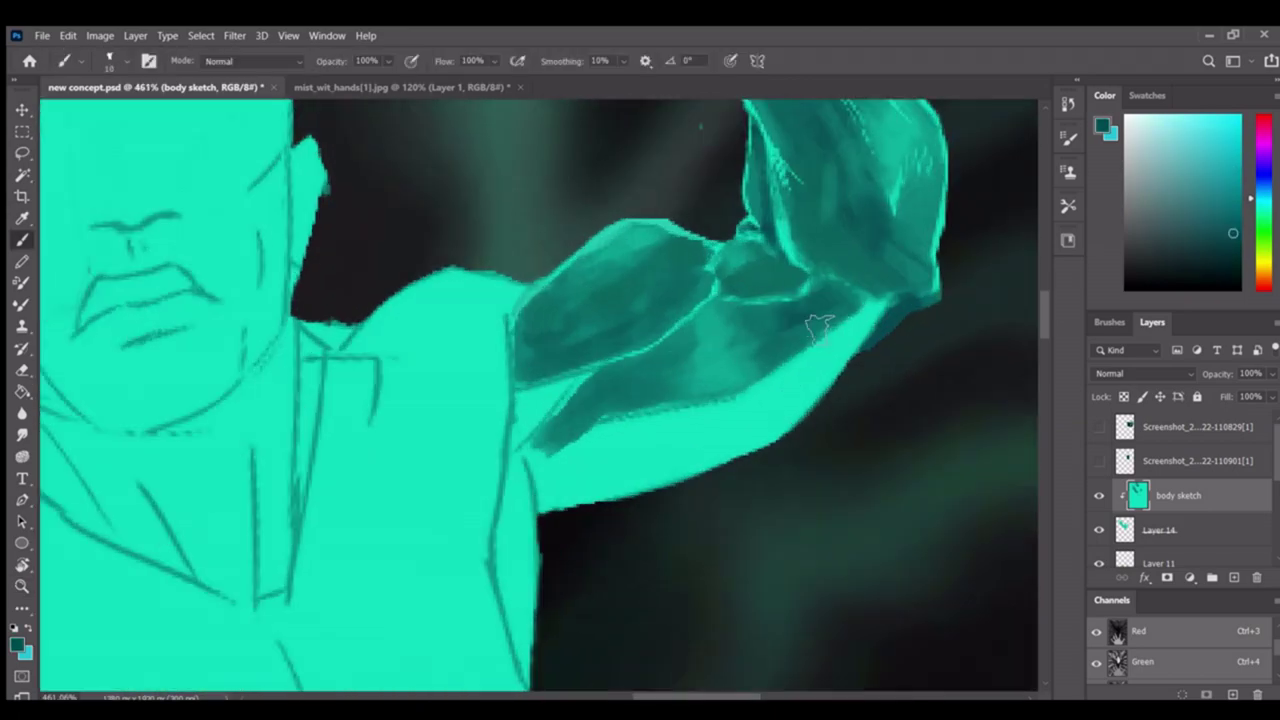
Fill the upper arm's underside with dark teal from armpit to elbow, leaving a bright ridge line above it
mouse_move(565, 432)
left_mouse_down()
mouse_move(537, 532)
mouse_move(724, 440)
left_mouse_up()
left_click(540, 470, "alt")
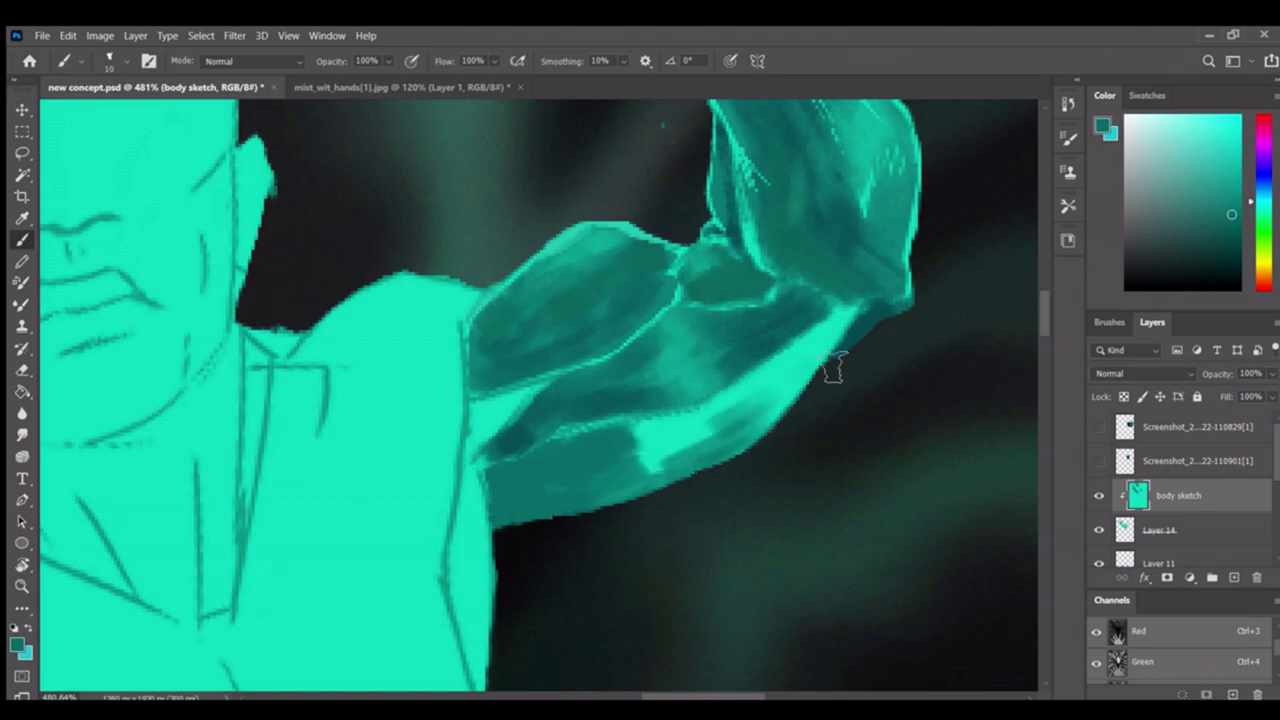
scroll(633, 474, "down", 10)
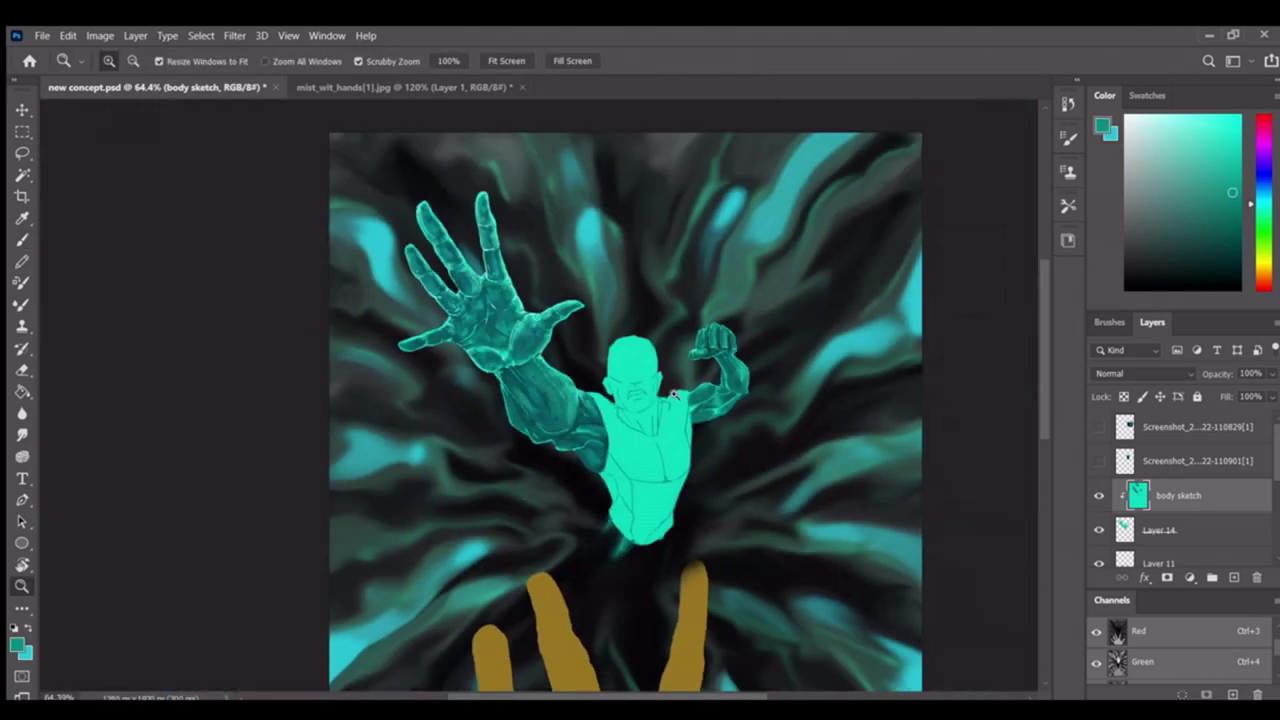
scroll(751, 434, "up", 10)
left_click_drag(497, 478, 611, 451)
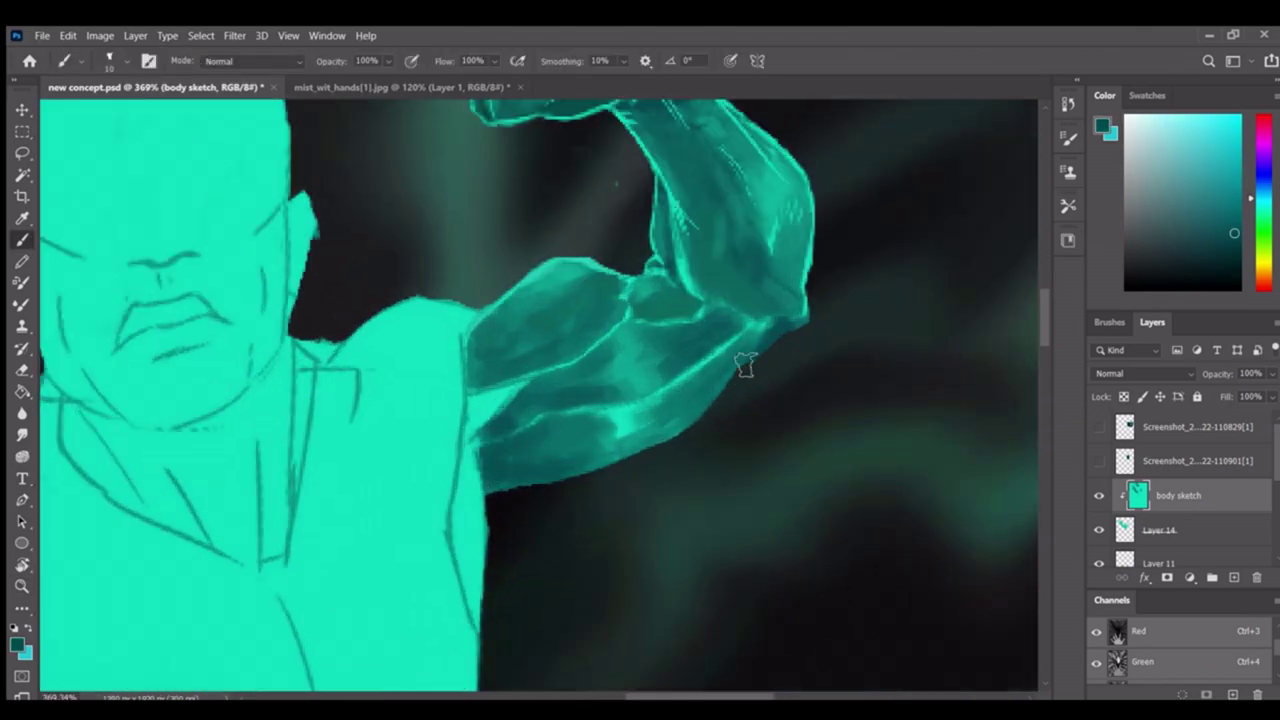
Darken the creases between the upper-arm muscles and around the elbow with dark teal
scroll(808, 320, "down", 8)
scroll(817, 380, "up", 12)
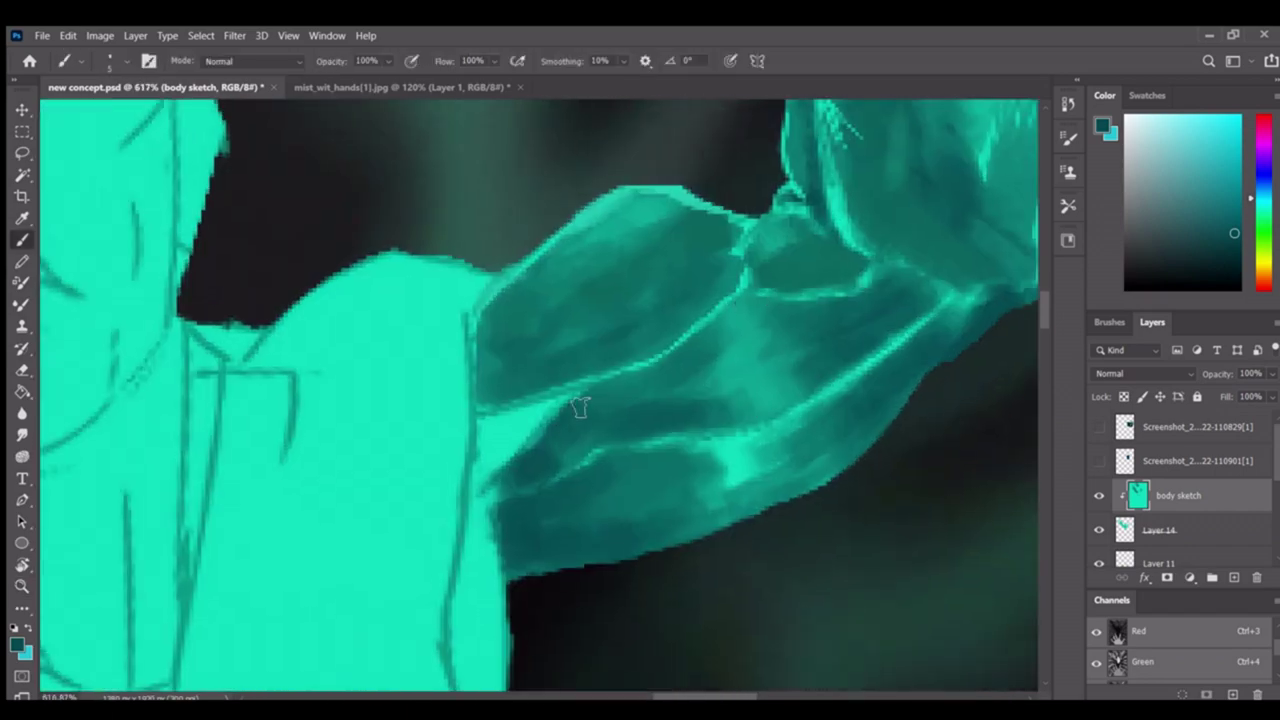
left_click_drag(549, 440, 710, 342)
scroll(881, 292, "down", 6)
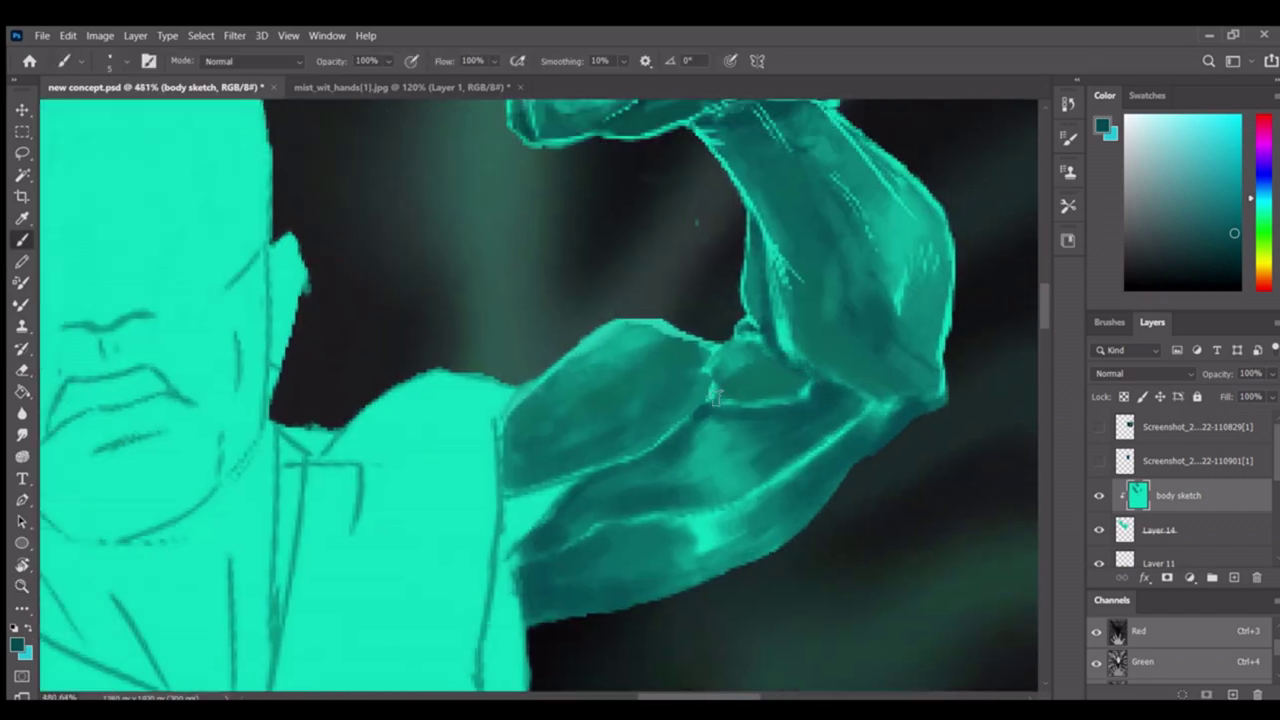
scroll(733, 395, "up", 5)
scroll(733, 395, "down", 3)
scroll(735, 426, "up", 3)
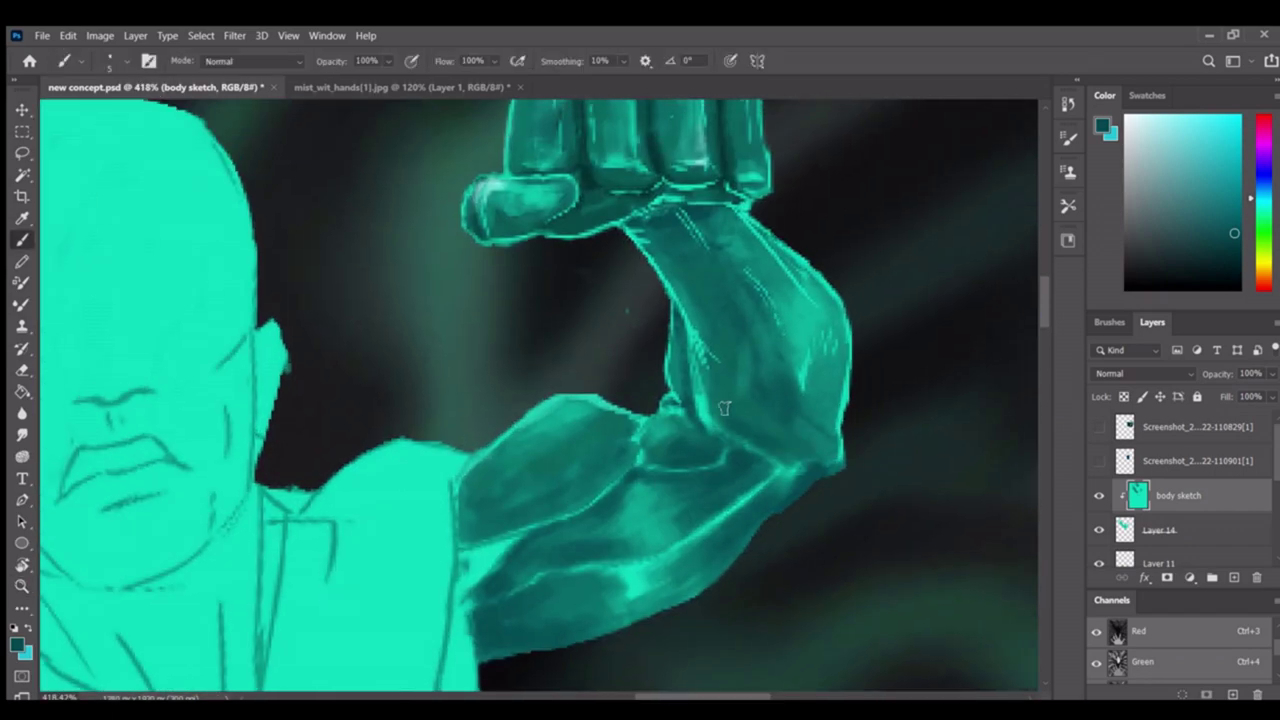
Paint the armpit and the narrow strip along the torso's side in sampled dark teal
scroll(709, 394, "down", 4)
scroll(743, 372, "up", 5)
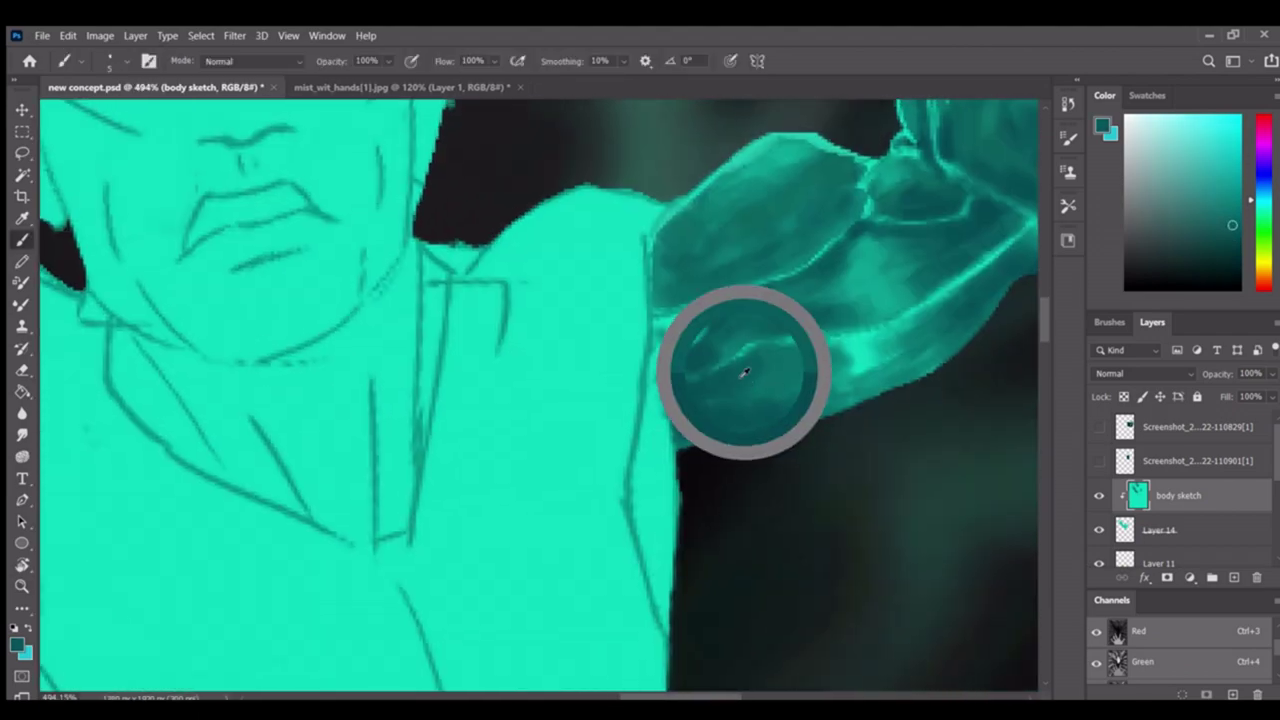
mouse_move(655, 430)
left_mouse_down()
mouse_move(650, 620)
mouse_move(663, 343)
left_mouse_up()
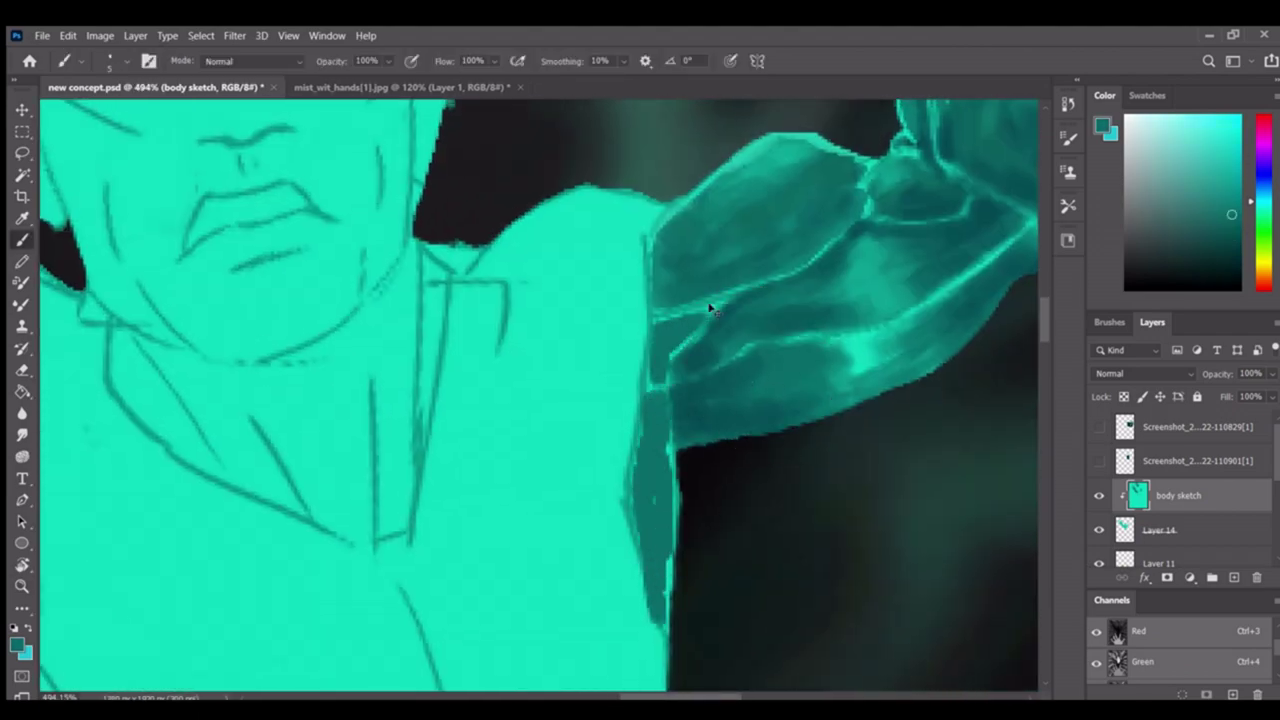
Shade the shoulder seam and the torso's side strip with a darker teal, and sample bright teal from the arm
scroll(701, 318, "down", 2)
scroll(700, 318, "up", 1)
scroll(698, 318, "down", 3)
scroll(692, 318, "up", 3)
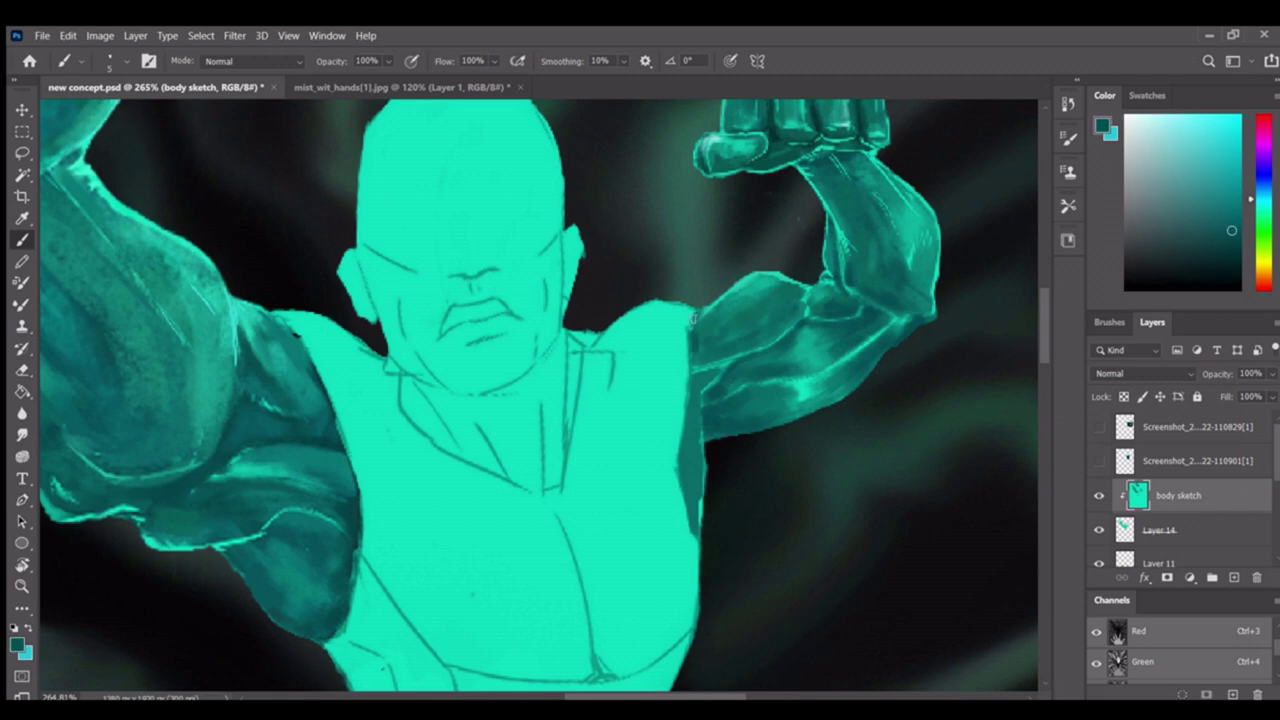
left_click(800, 387, "alt")
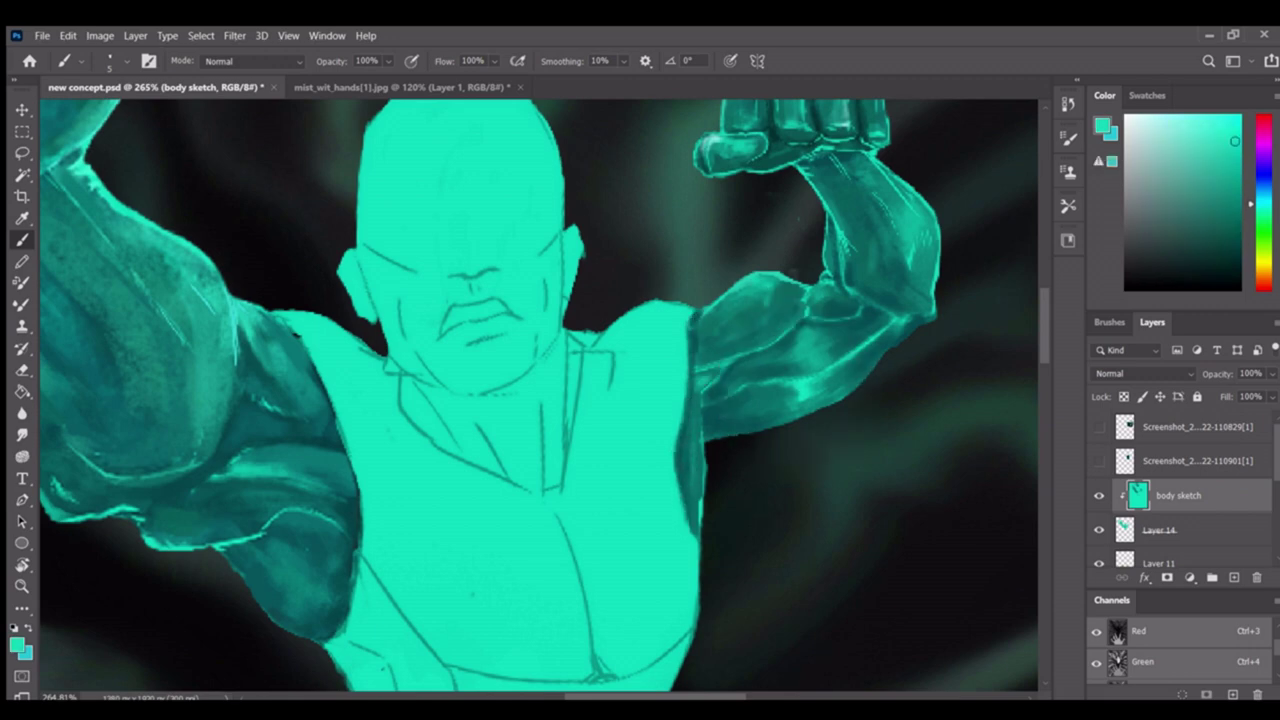
Add light teal highlight strokes to the biceps and the muscle beneath it, and rim the arm's lower contour
scroll(760, 348, "right", 4)
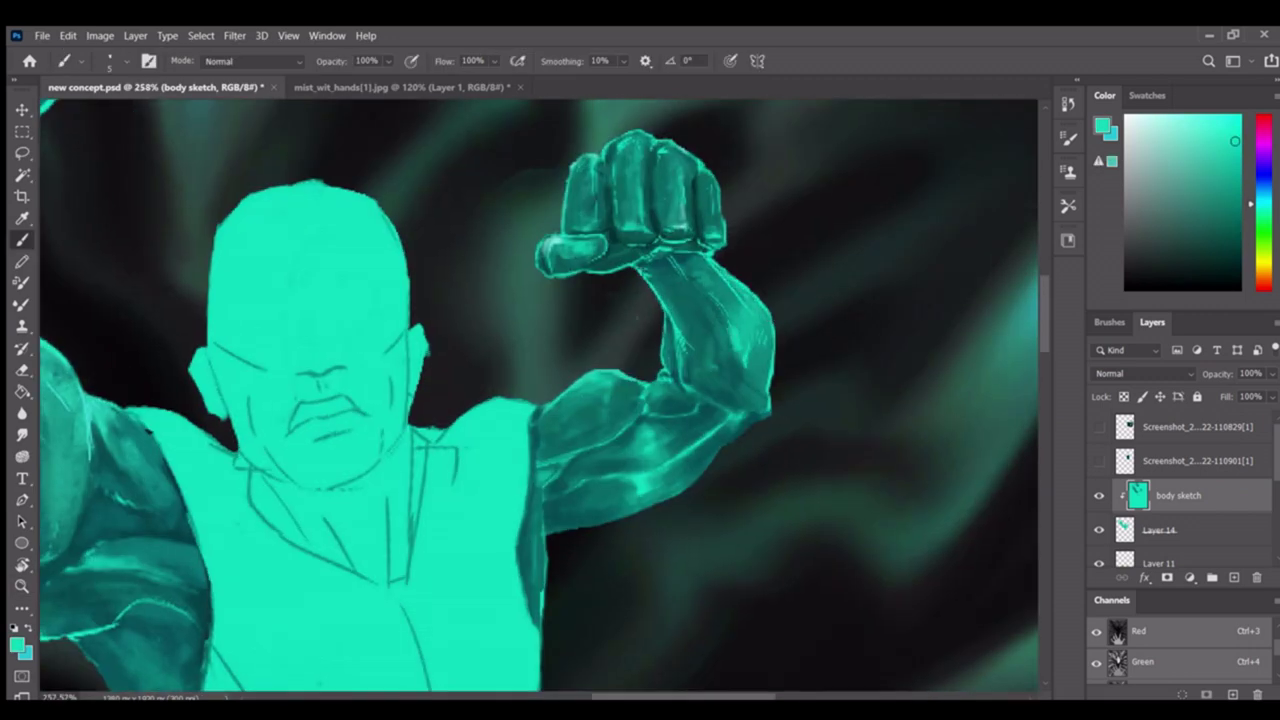
scroll(829, 266, "down", 1)
scroll(829, 266, "up", 1)
scroll(829, 266, "down", 3)
scroll(829, 266, "up", 4)
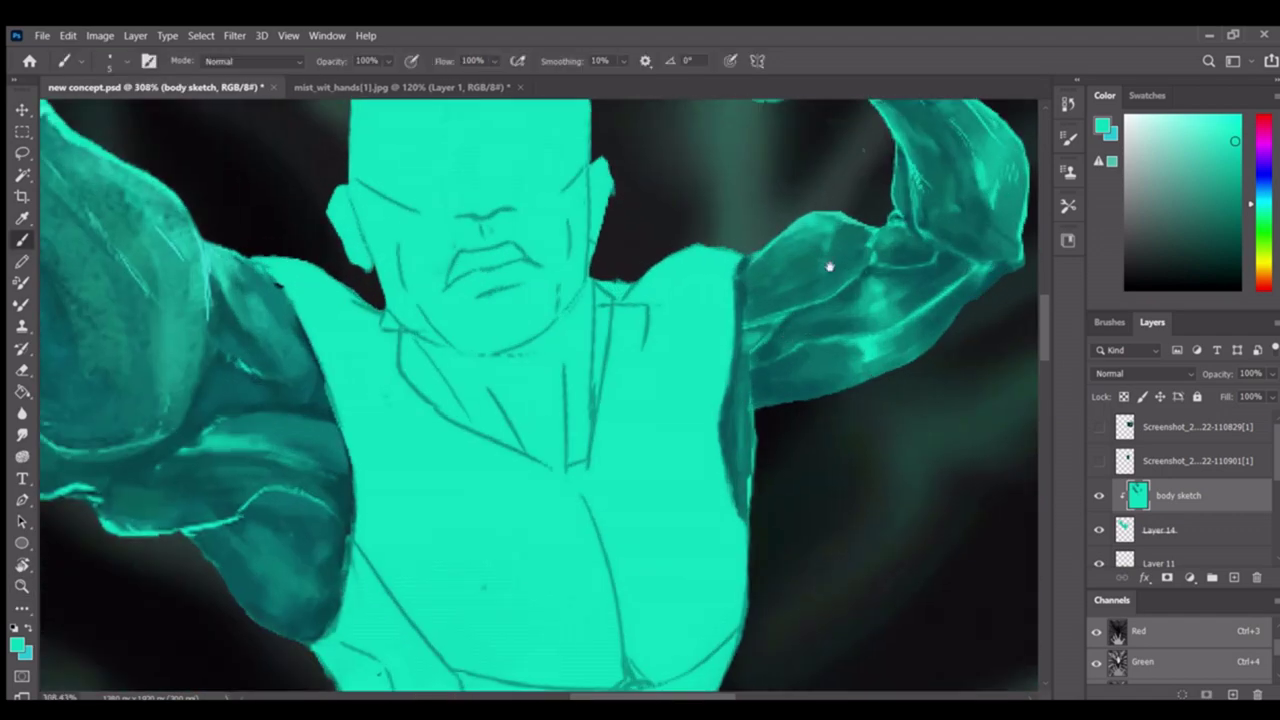
left_click_drag(829, 266, 633, 320)
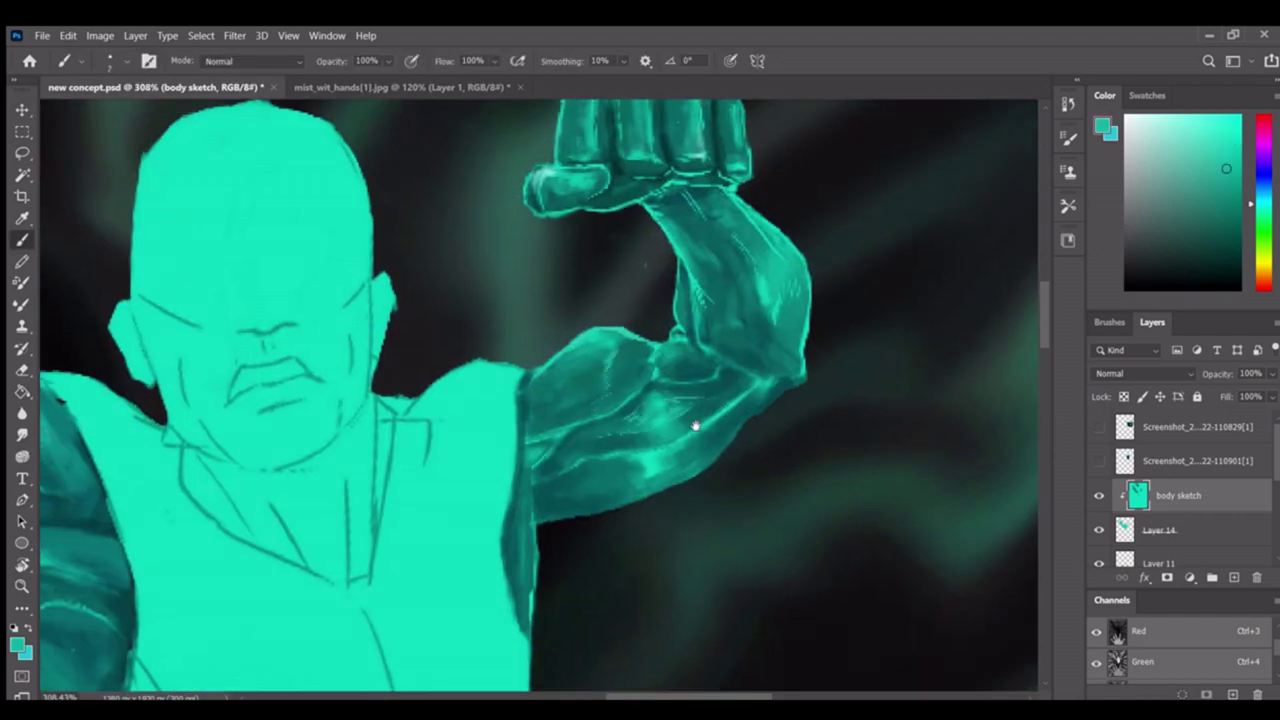
left_click_drag(695, 427, 627, 433)
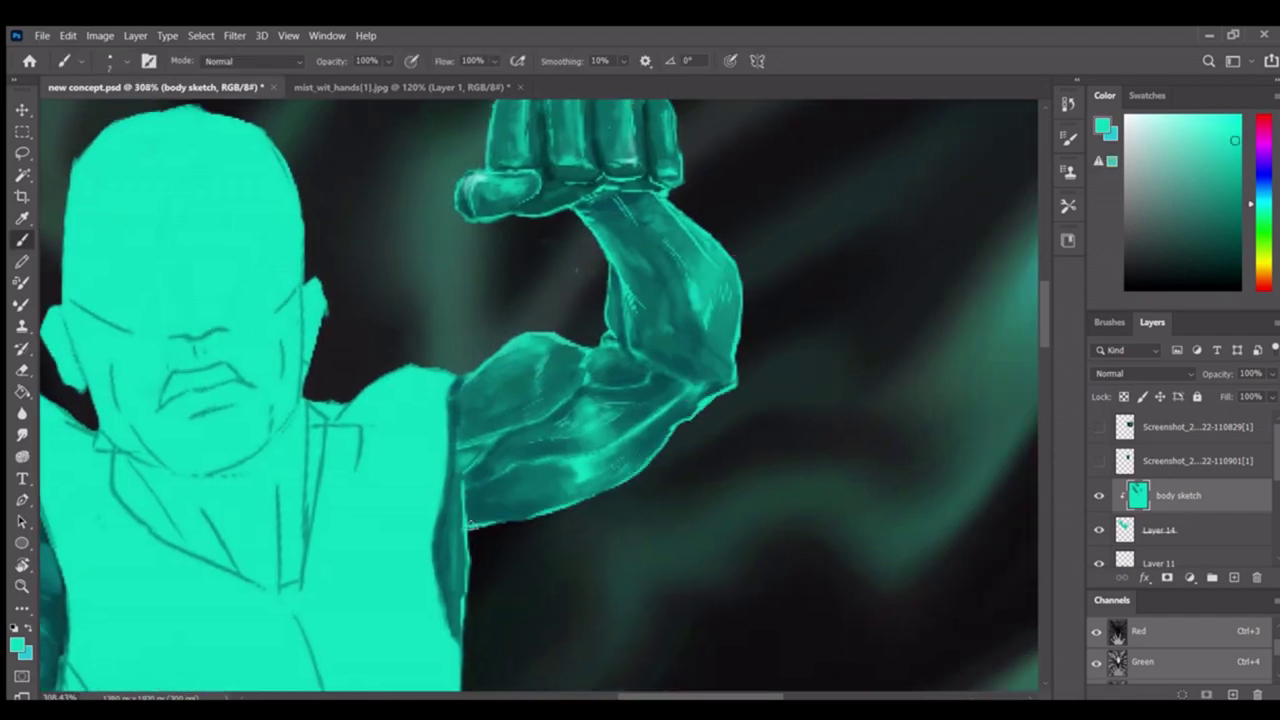
Brighten the upper arm's rim and ridges in light teal, and deepen the underside muscle with dark teal
left_click_drag(514, 429, 500, 481)
left_click_drag(562, 323, 727, 543)
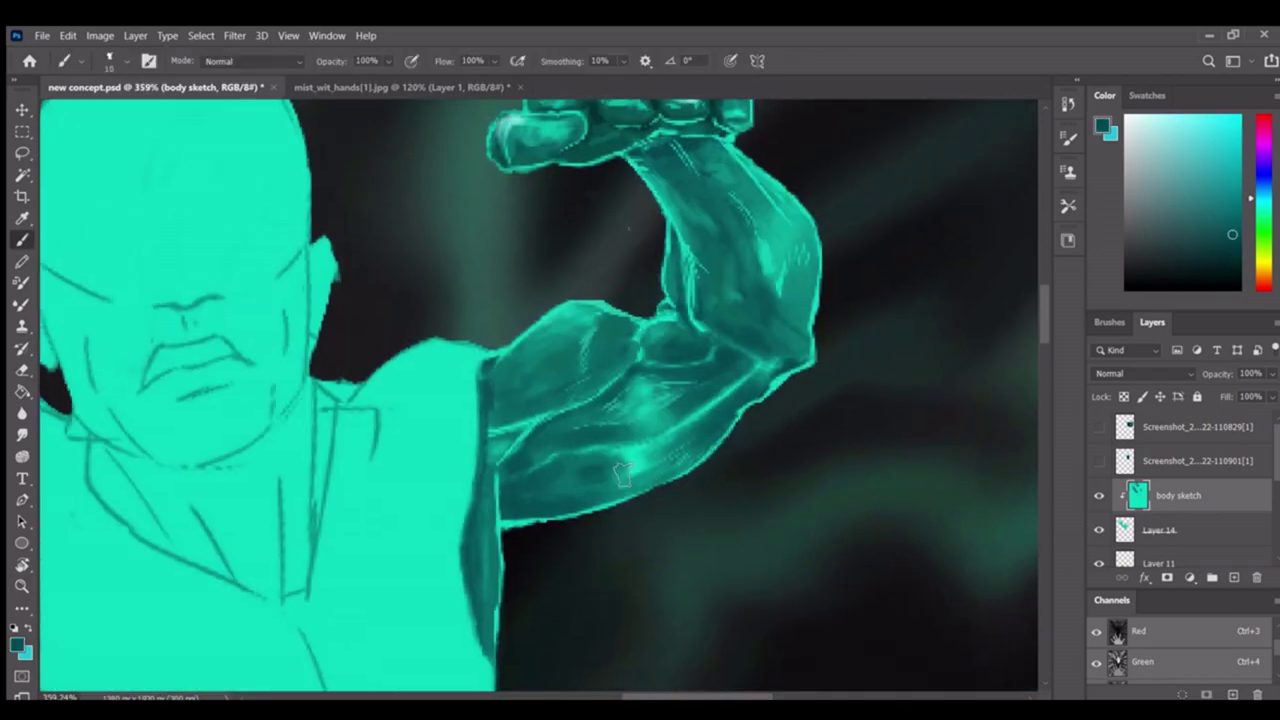
key("z")
key("ctrl+0")
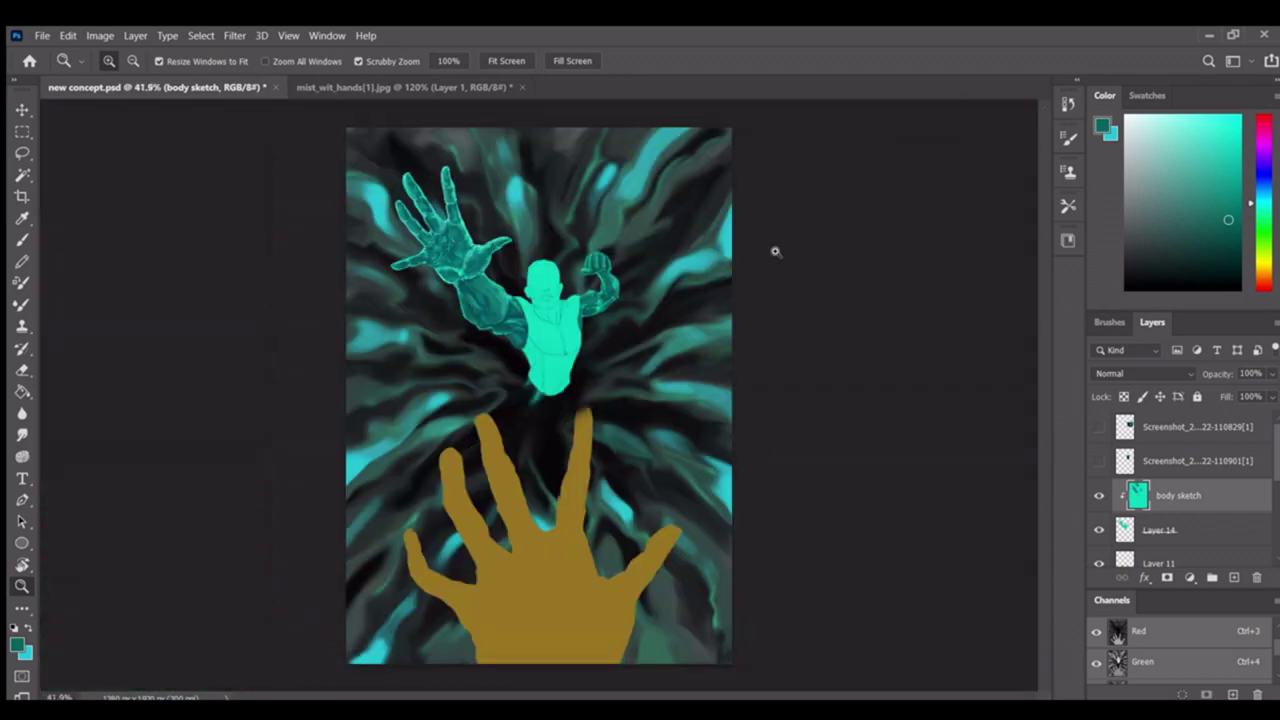
scroll(820, 418, "up", 8)
key("b")
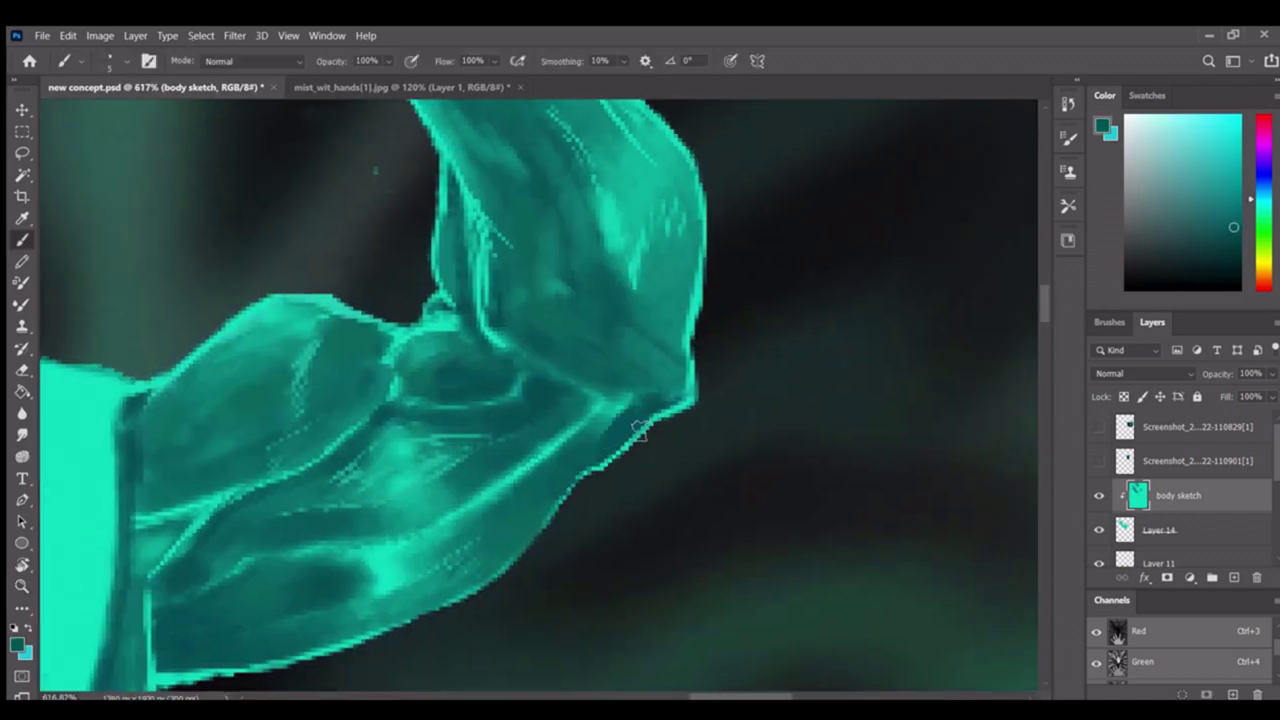
Examine the raised arm's shading up close and compare both painted arms across the whole figure
scroll(652, 413, "down", 5)
scroll(660, 343, "up", 5)
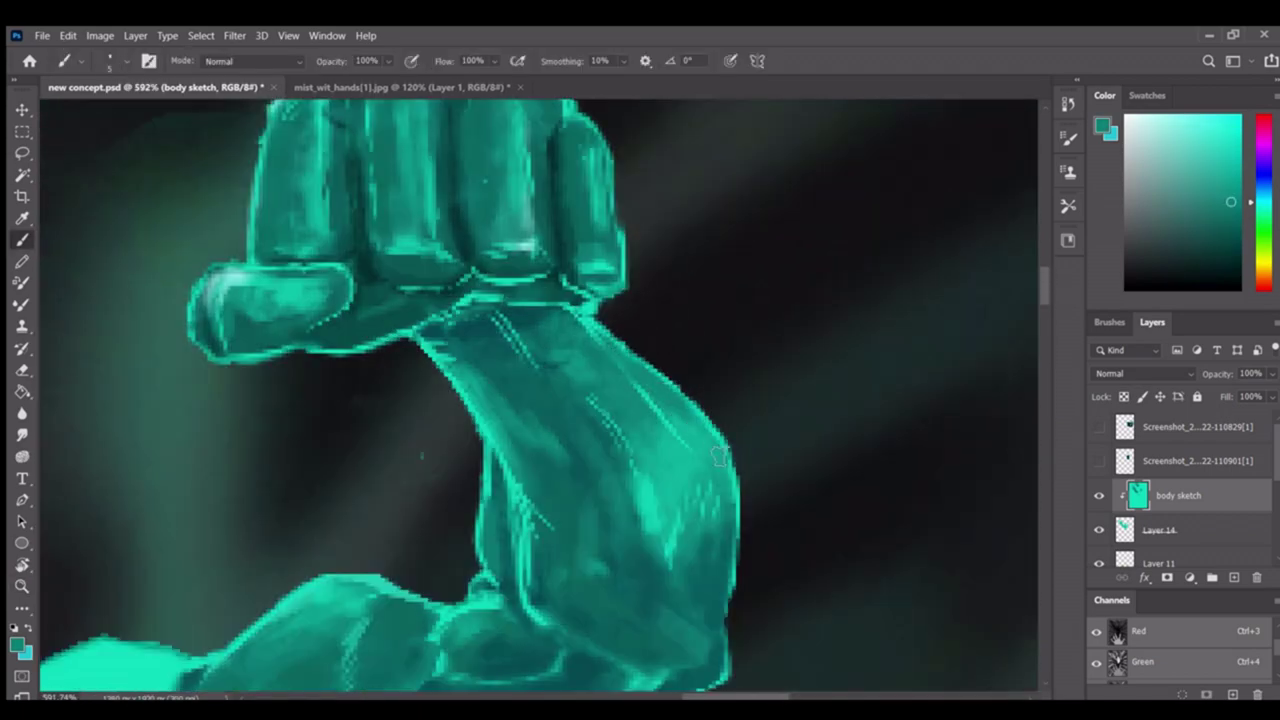
scroll(676, 424, "down", 4)
scroll(677, 412, "up", 4)
scroll(707, 452, "down", 4)
scroll(600, 455, "up", 4)
scroll(640, 440, "down", 4)
scroll(670, 376, "up", 4)
scroll(650, 440, "down", 4)
scroll(630, 470, "up", 5)
scroll(680, 480, "down", 8)
scroll(700, 450, "up", 6)
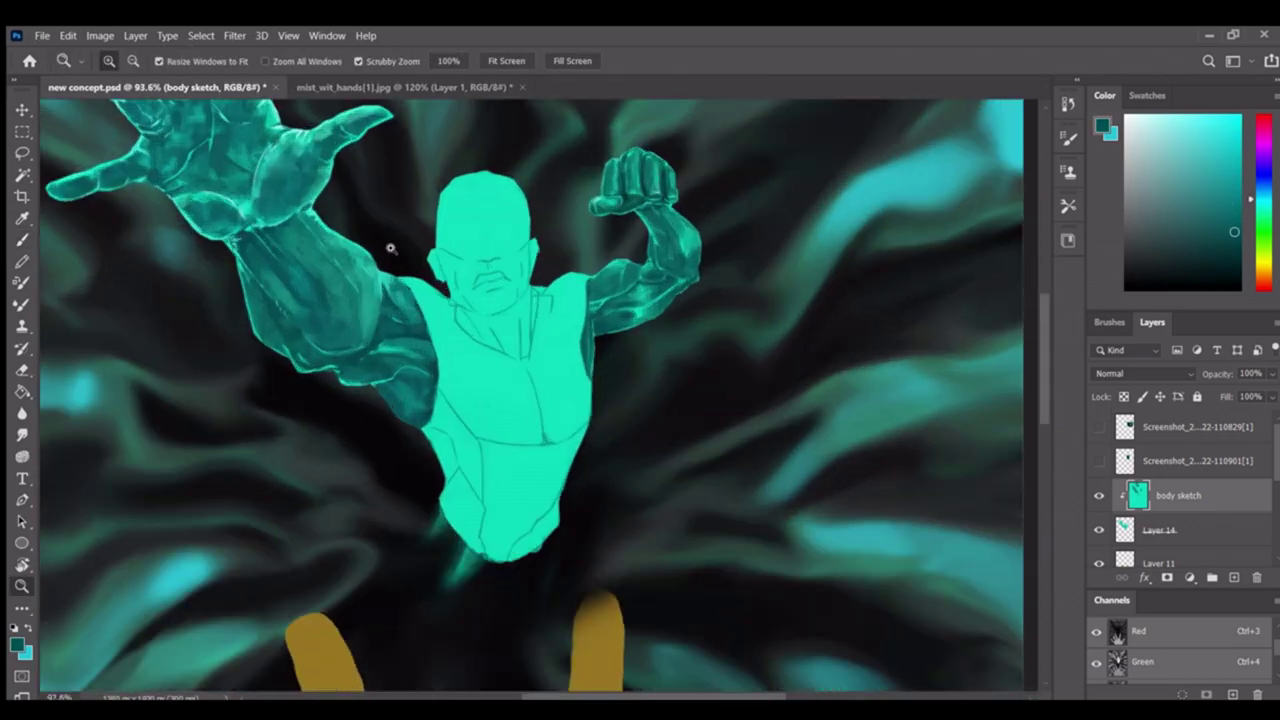
scroll(620, 378, "down", 4)
scroll(600, 350, "up", 3)
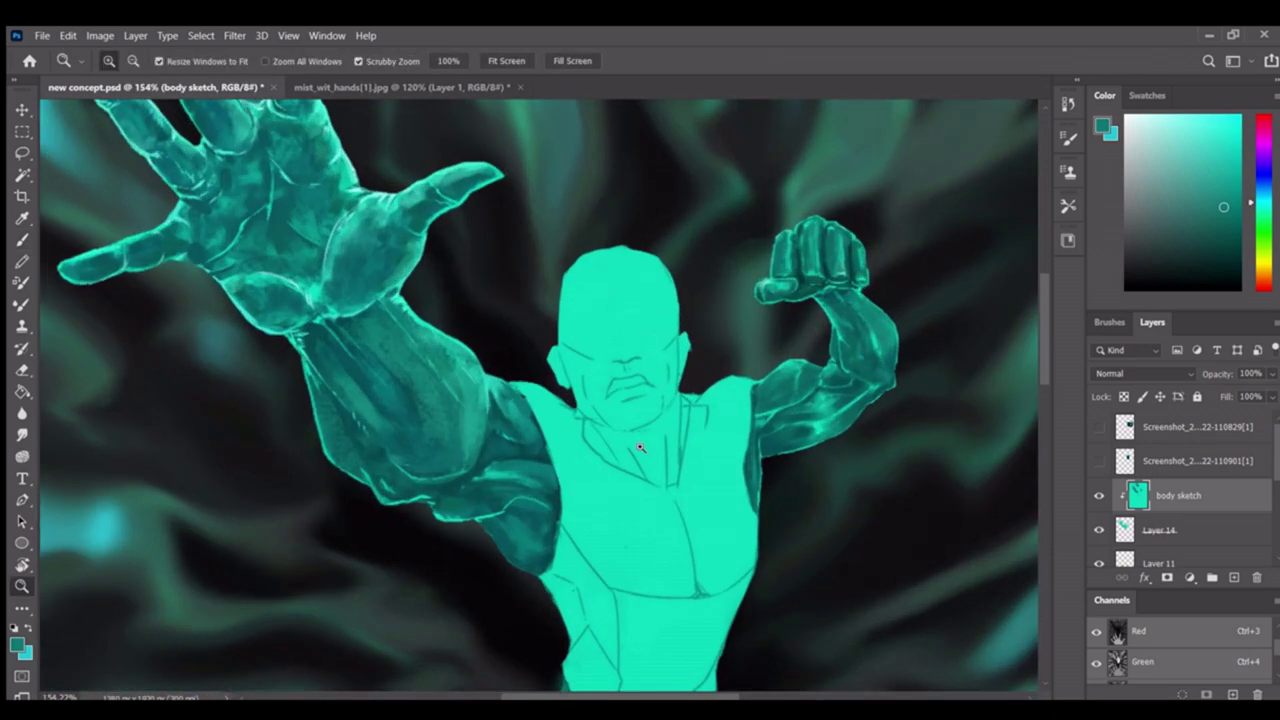
Create a layer clipped above the body sketch and paint a light grey vest edge around the open-hand arm's shoulder
key("ctrl+shift+alt+n")
key("b")
scroll(570, 370, "down", 1)
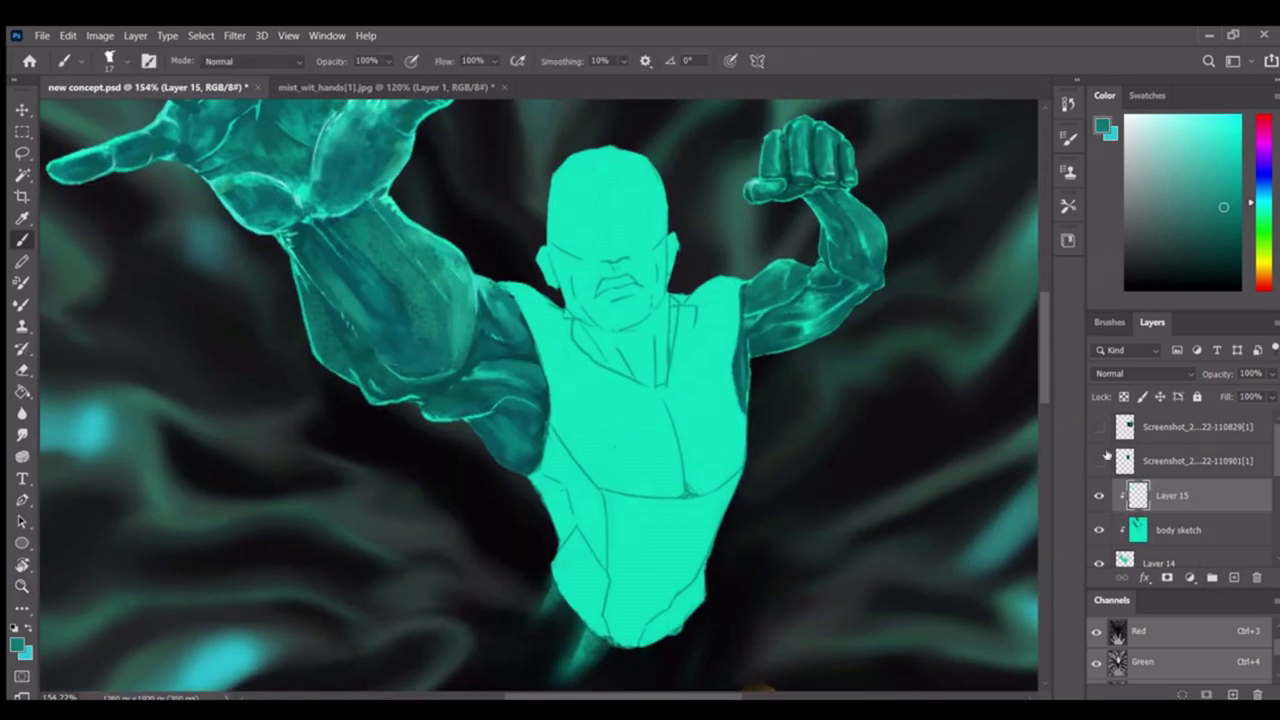
left_click_drag(831, 292, 771, 300)
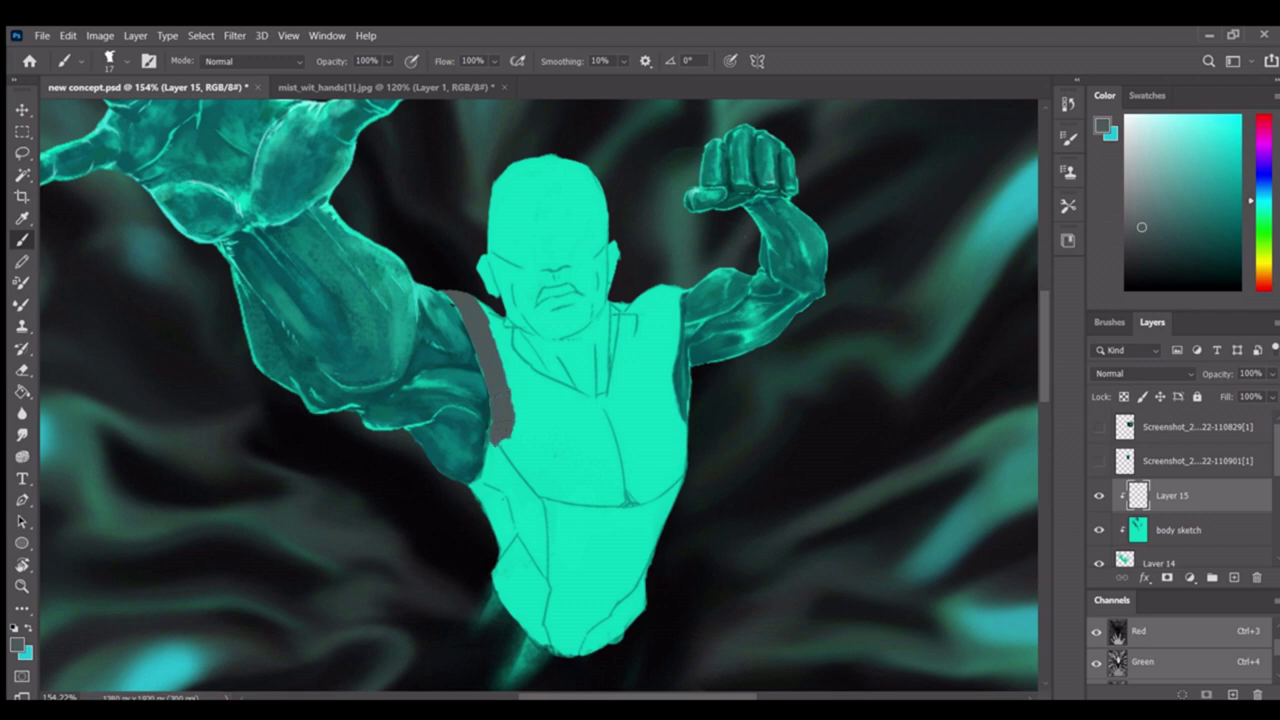
key("ctrl+z")
left_click_drag(488, 314, 462, 296)
scroll(505, 405, "up", 2)
left_click_drag(515, 345, 500, 492)
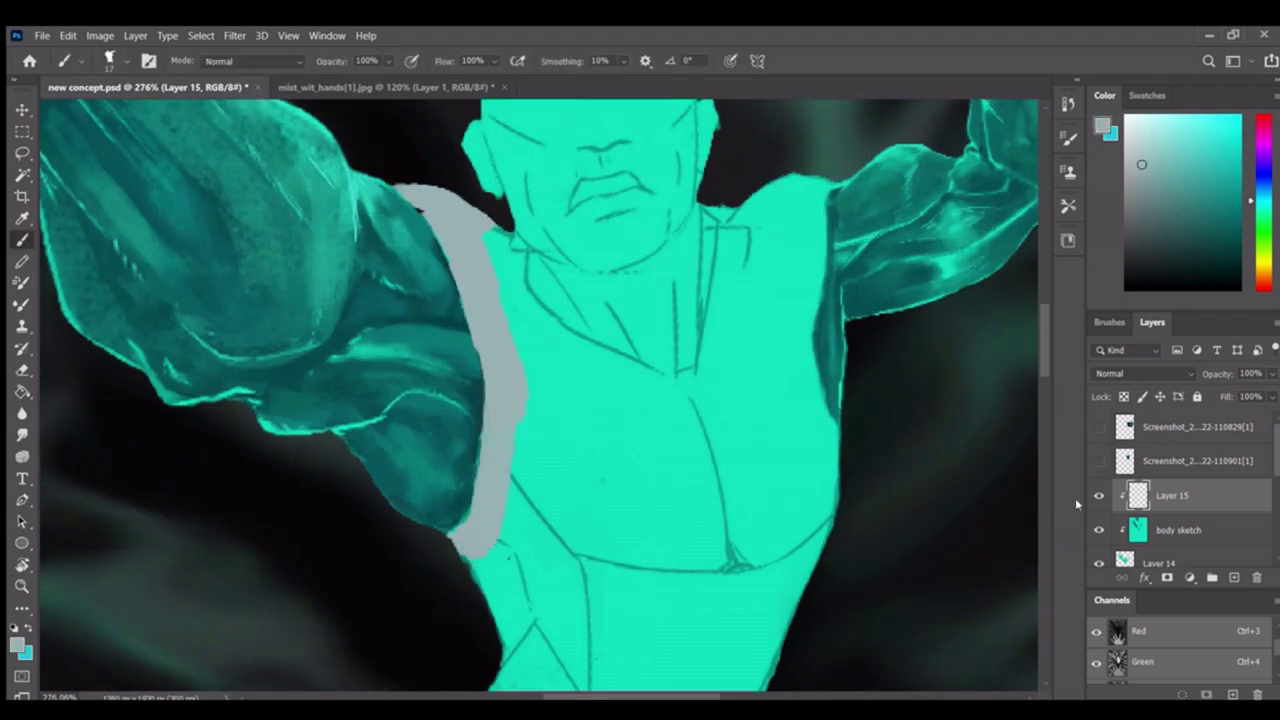
Fill the torso with light grey from the waist up to both shoulders, leaving the neck opening unpainted
scroll(620, 400, "down", 3)
scroll(600, 450, "down", 2)
mouse_move(590, 580)
left_mouse_down()
mouse_move(530, 430)
mouse_move(560, 290)
left_mouse_up()
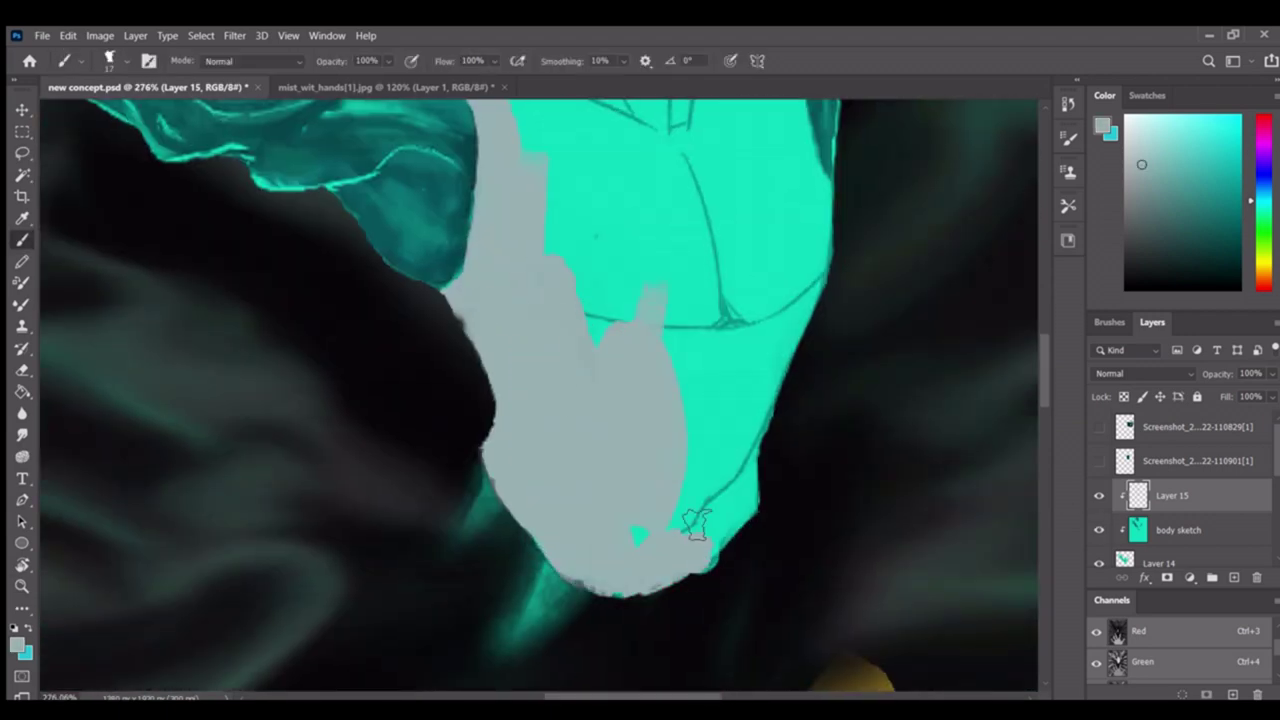
left_click_drag(697, 524, 700, 320)
scroll(467, 255, "up", 3)
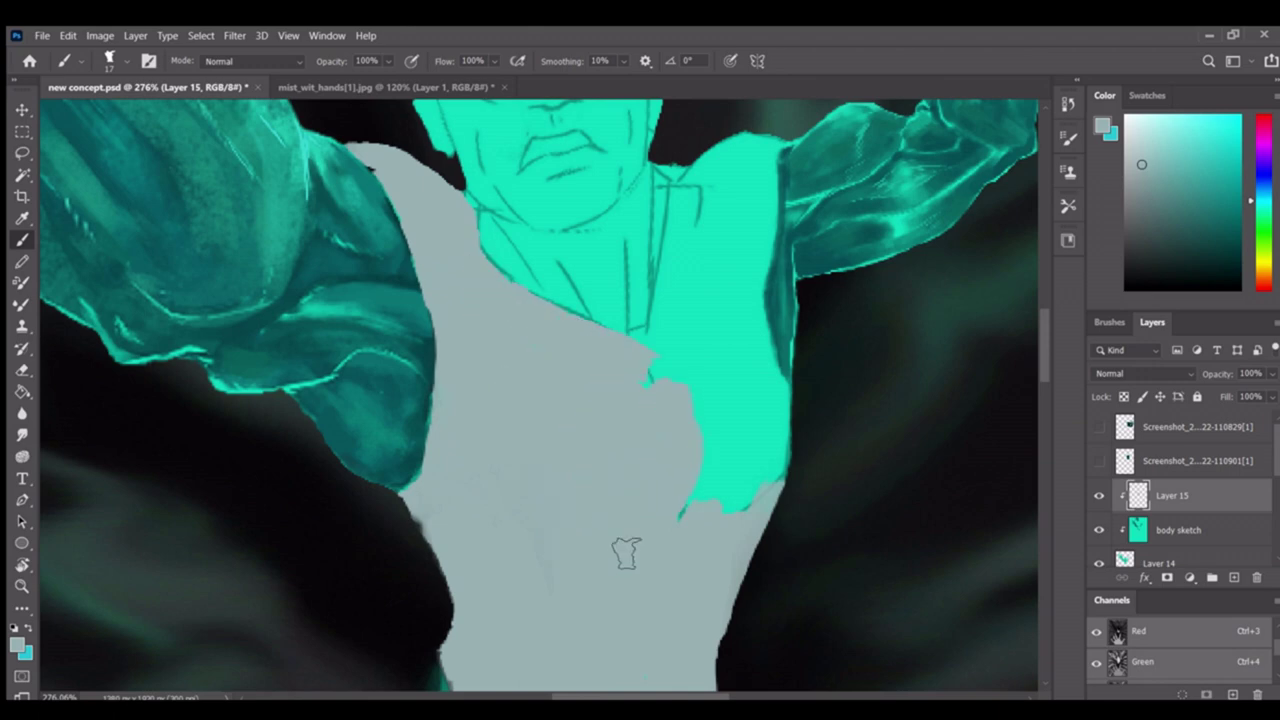
scroll(626, 553, "up", 2)
scroll(644, 455, "up", 2)
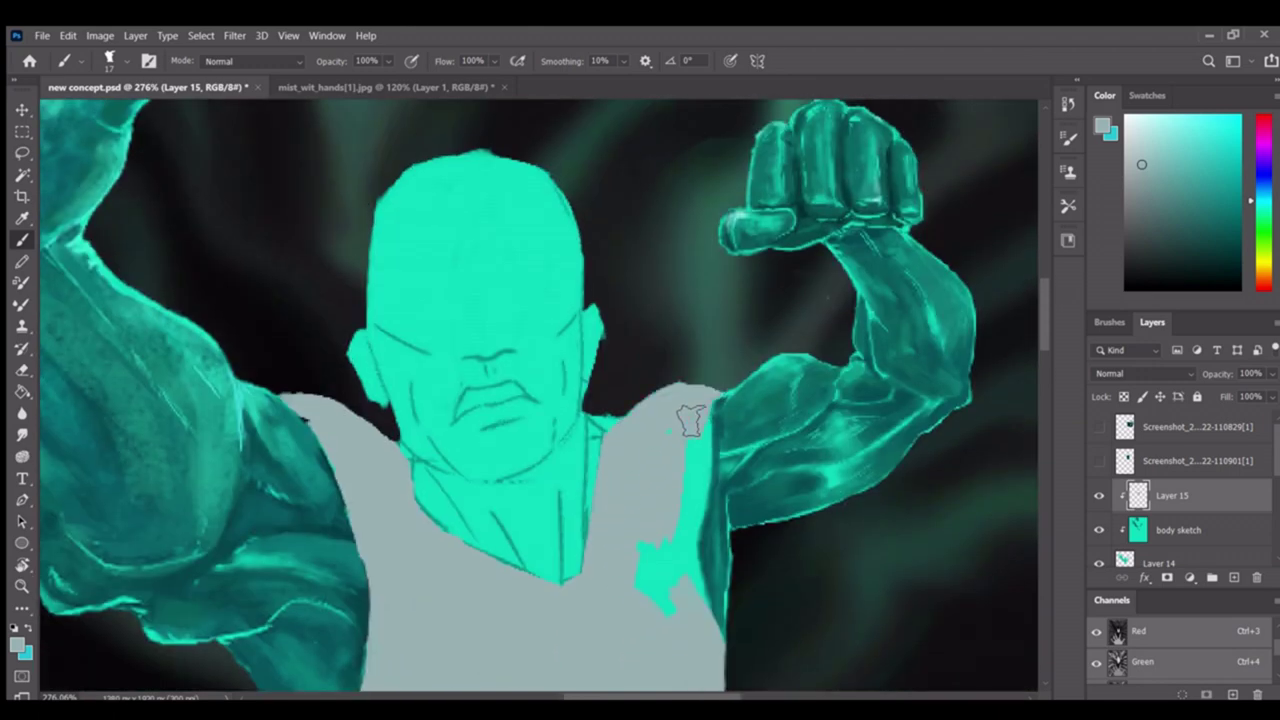
Place the grey vest layer beneath the body sketch and trace the torso's panel lines in dark grey
scroll(695, 603, "down", 5)
scroll(620, 437, "up", 3)
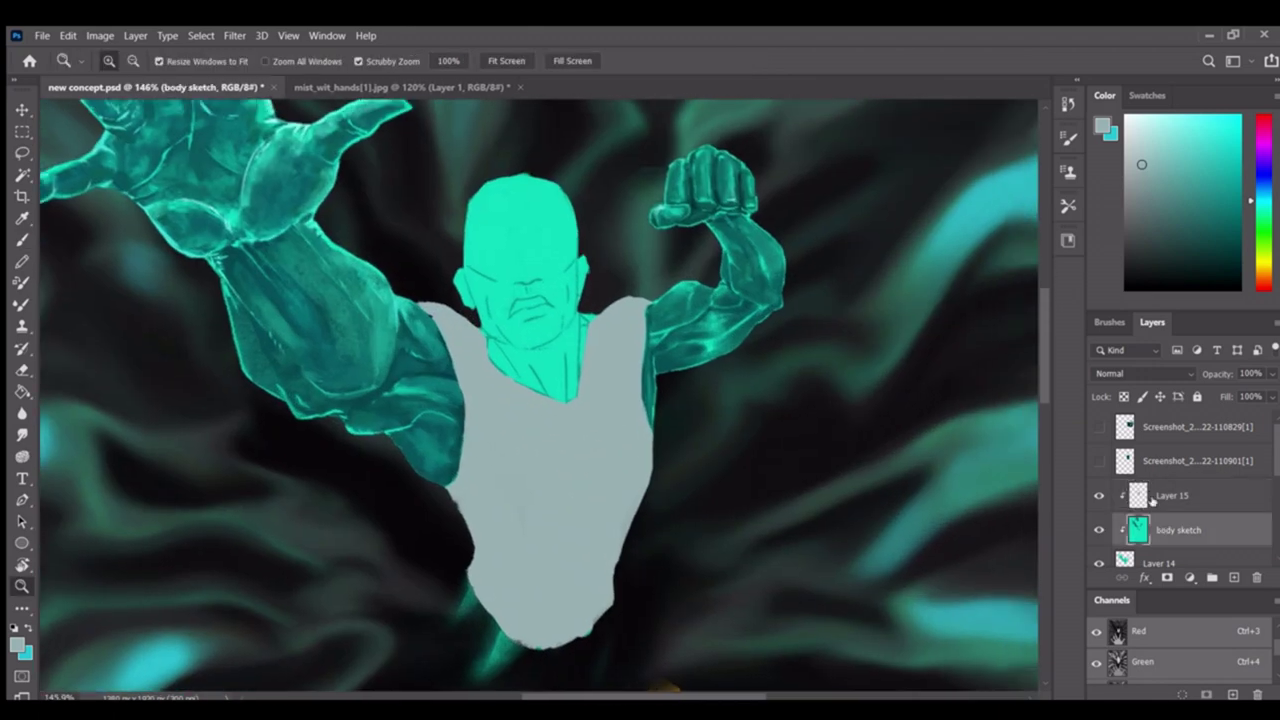
key("ctrl+[")
scroll(548, 490, "up", 2)
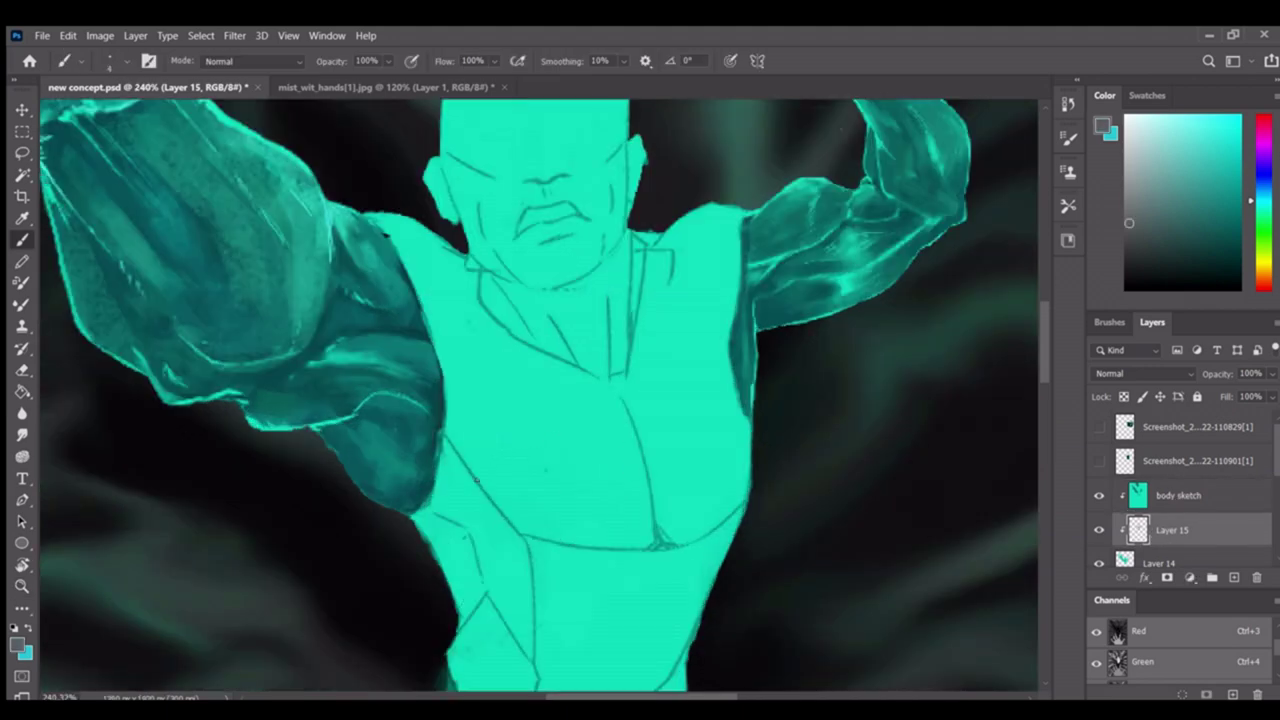
scroll(478, 482, "down", 3)
scroll(517, 451, "up", 3)
scroll(517, 451, "right", 1)
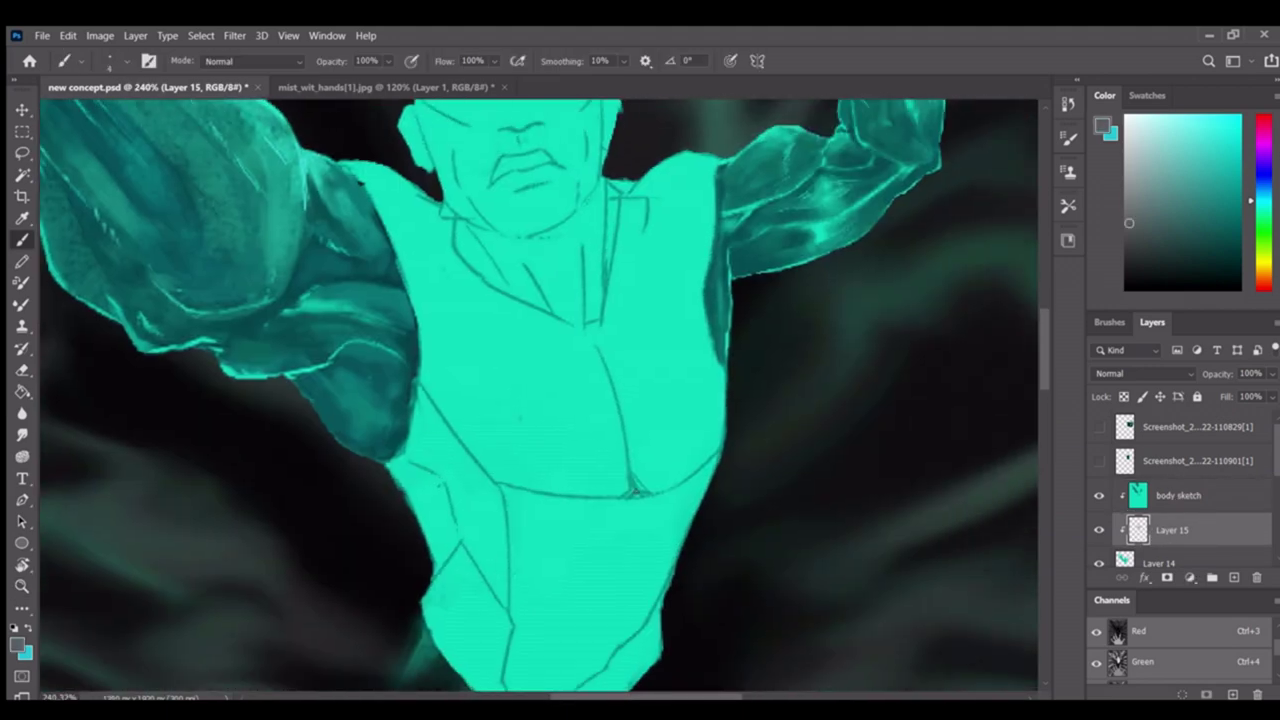
scroll(612, 424, "up", 3)
scroll(581, 448, "left", 1)
scroll(659, 470, "down", 10)
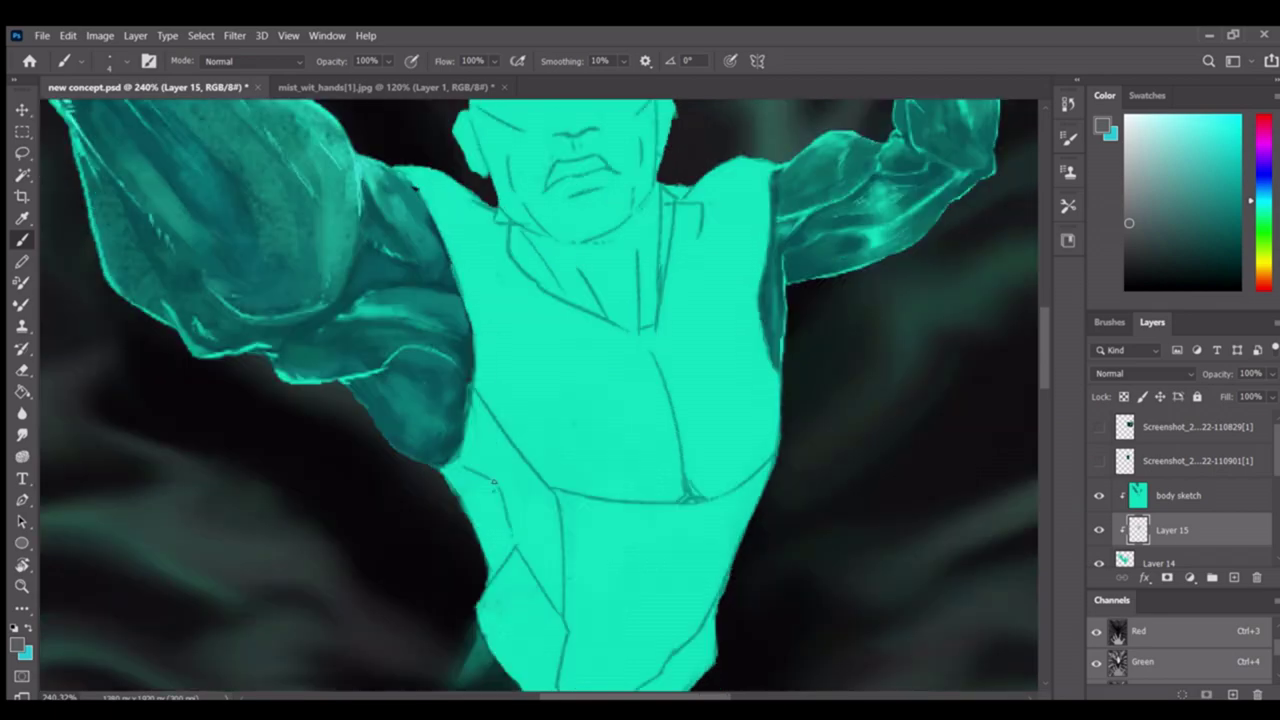
Bring the vest layer back above the body sketch and draw dark grey seam lines inside both armholes
key("ctrl+]")
key("z")
scroll(691, 466, "up", 5)
scroll(554, 449, "down", 1)
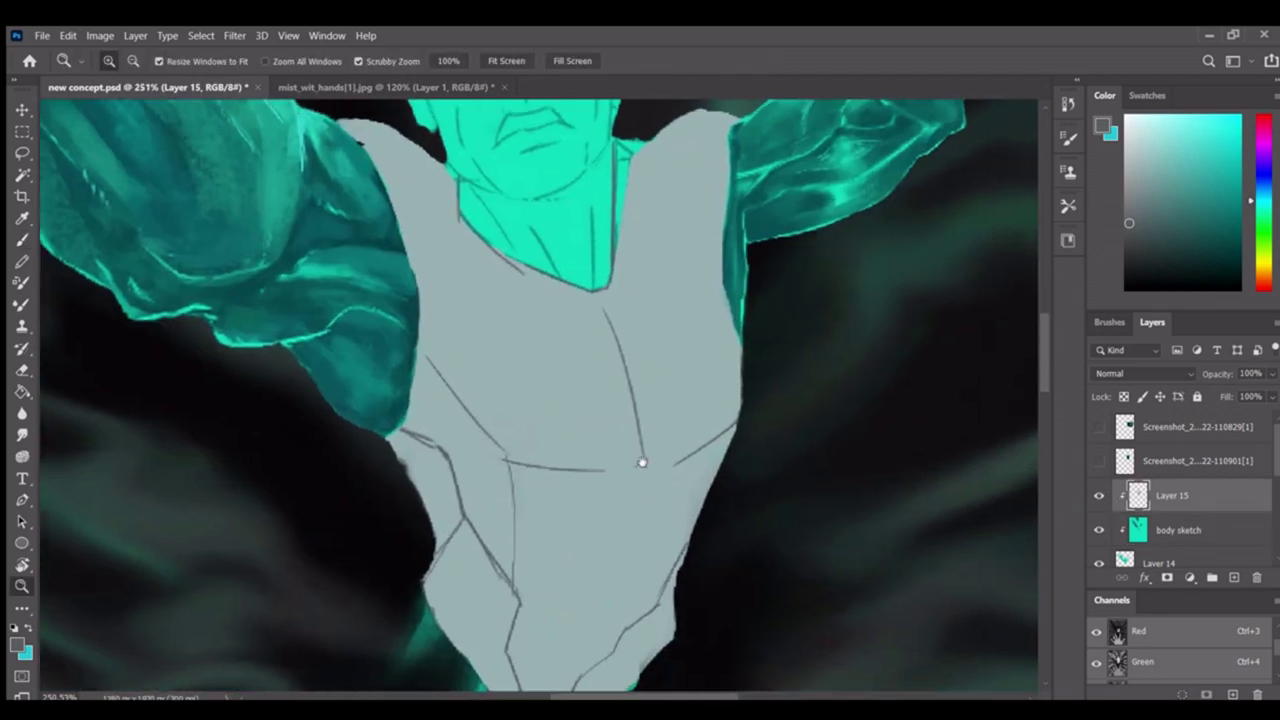
scroll(583, 314, "up", 2)
key("b")
left_click_drag(583, 426, 607, 484)
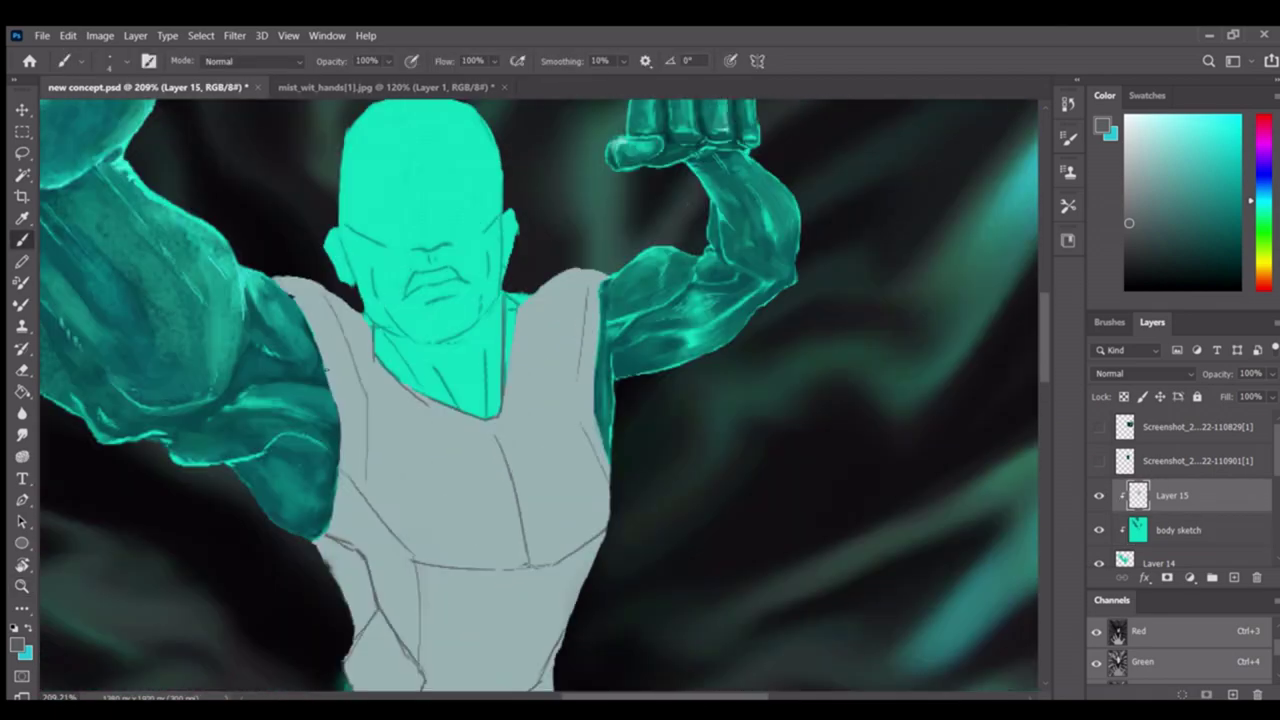
Add a second grey seam line along the open-hand arm's armhole and sample the vest's light grey
key("z")
scroll(342, 430, "down", 5)
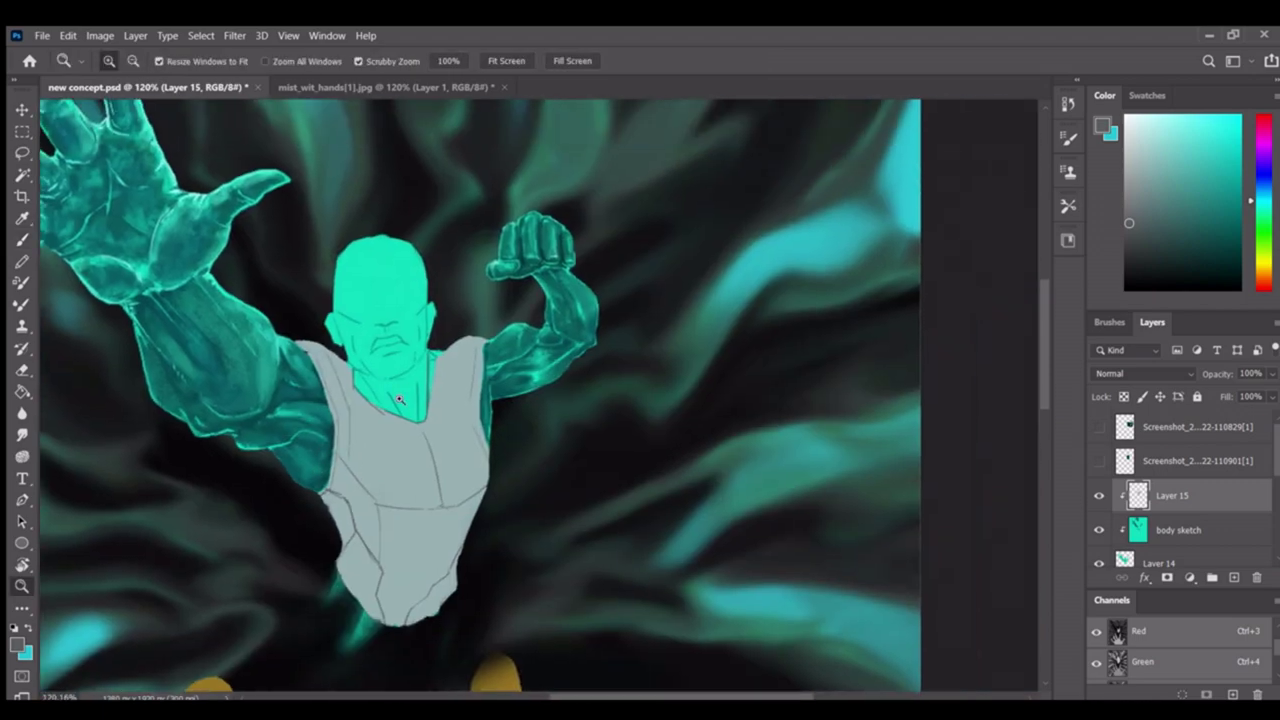
scroll(342, 430, "down", 3)
scroll(651, 266, "up", 7)
key("b")
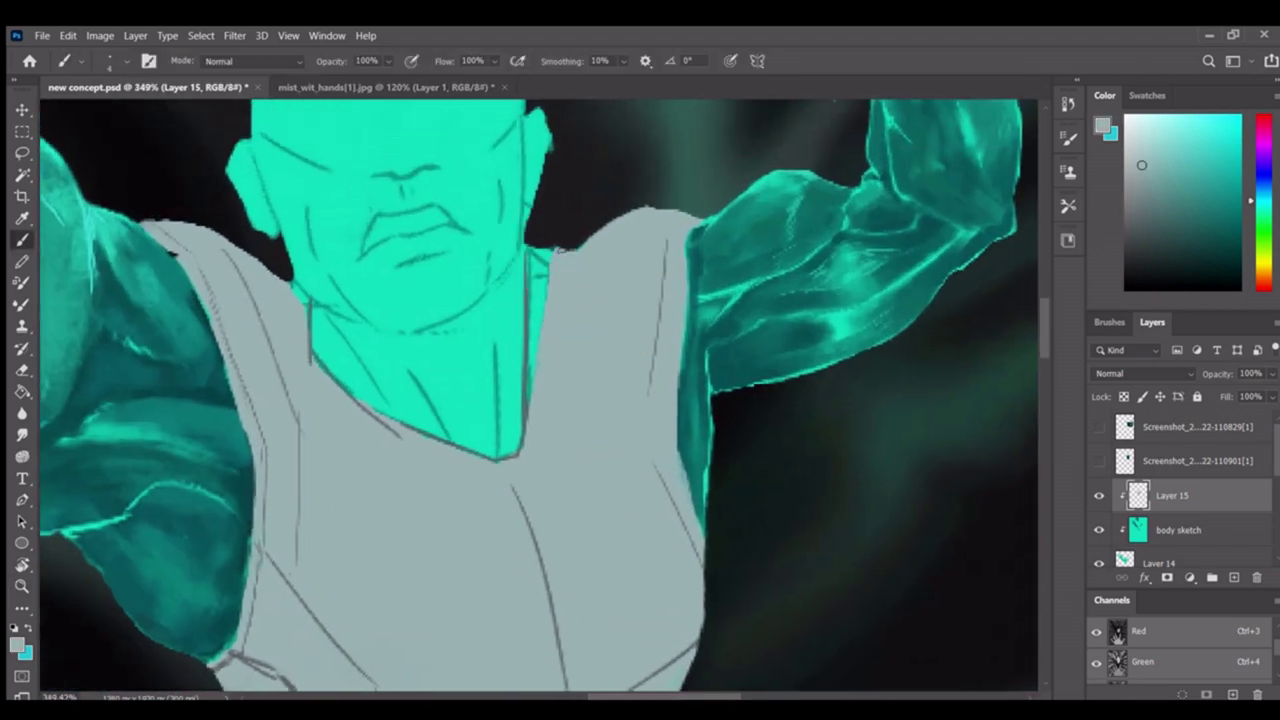
key("z")
scroll(551, 410, "down", 4)
scroll(551, 410, "up", 3)
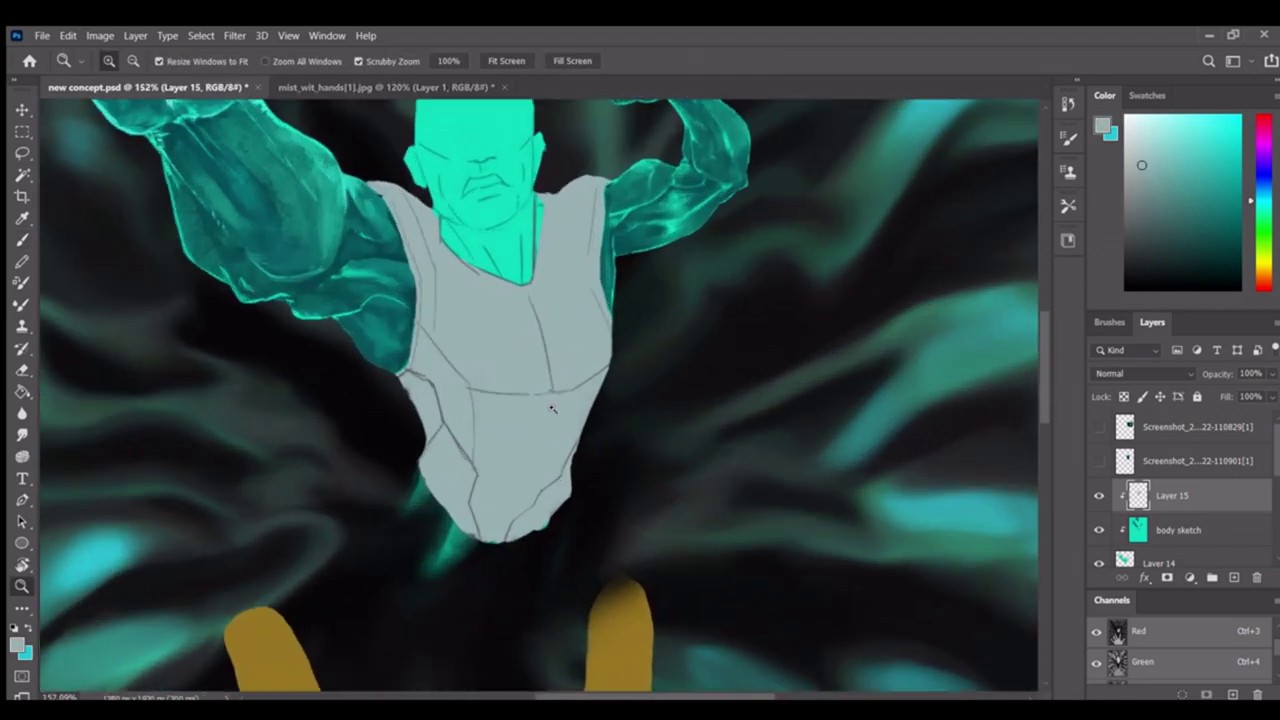
Release the vest layer's clipping mask and erase the grey overspill along both shoulder tops
scroll(551, 410, "up", 3)
key("ctrl+alt+g")
key("e")
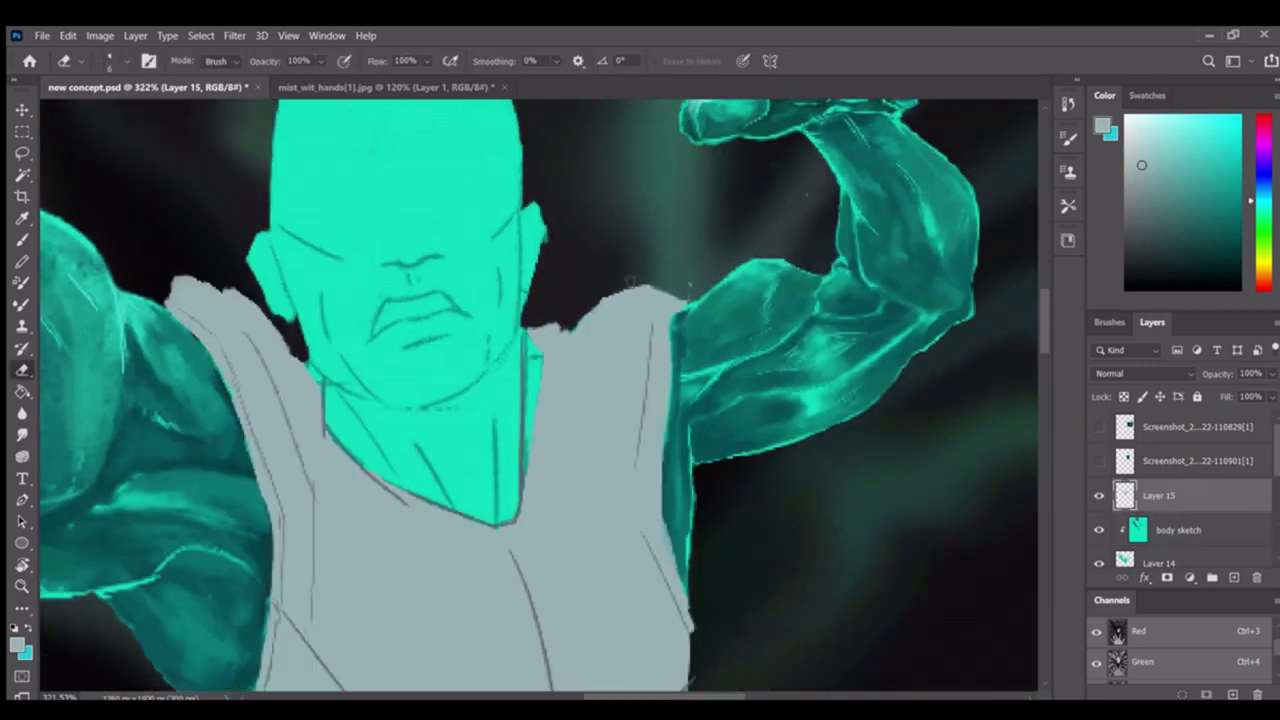
scroll(591, 297, "down", 1)
scroll(388, 318, "up", 1)
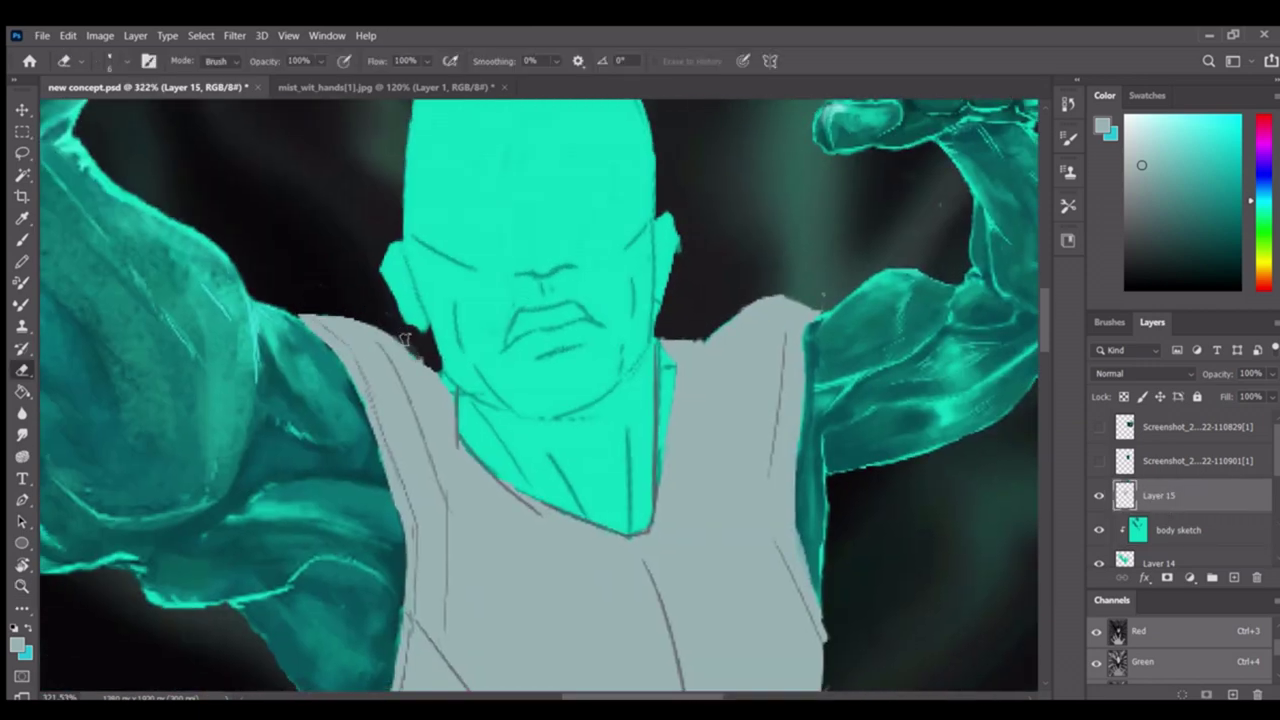
Erase the grey overspill along both sides of the vest's lower torso
scroll(400, 386, "down", 1)
scroll(360, 391, "up", 1)
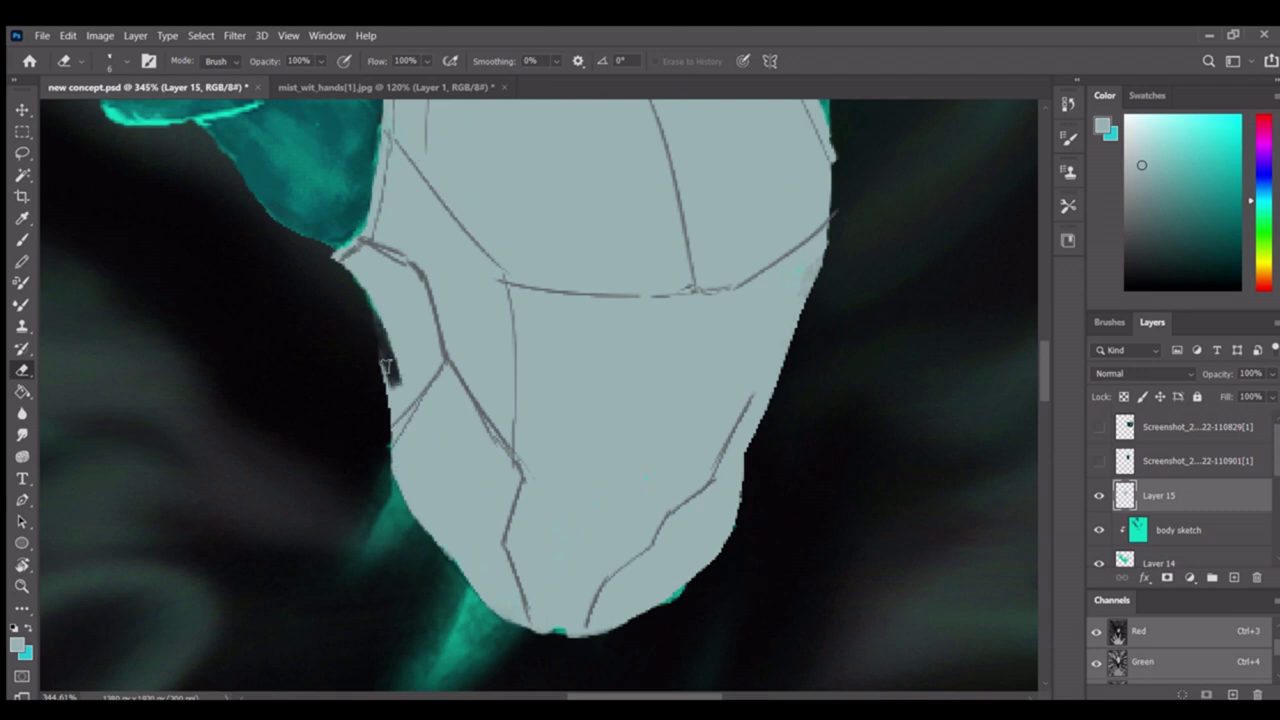
scroll(400, 403, "right", 3)
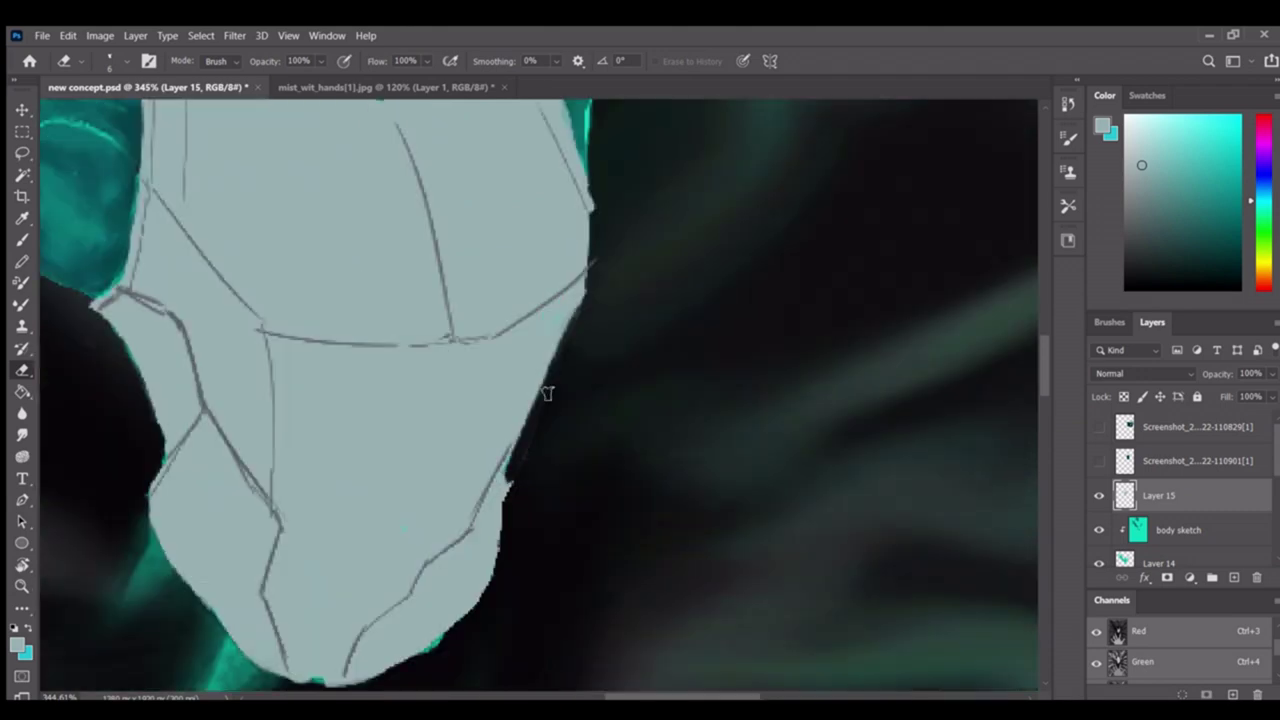
scroll(546, 500, "down", 2)
scroll(498, 520, "down", 3)
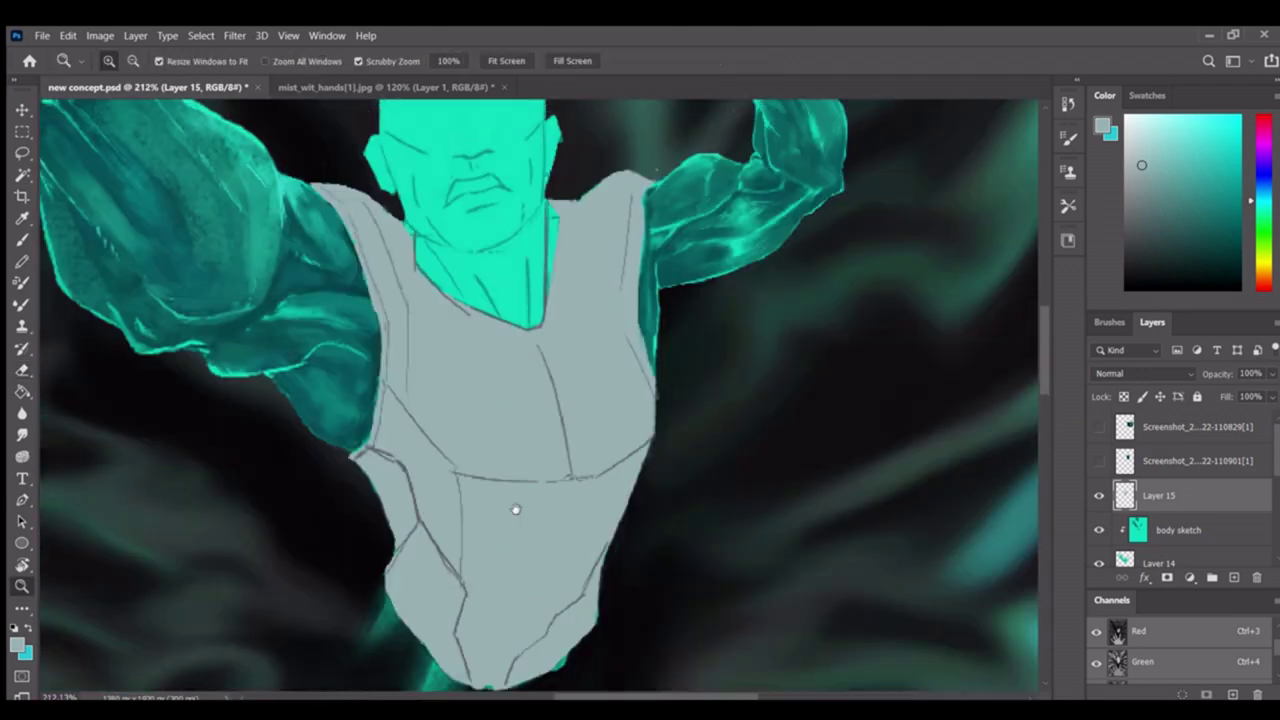
Create a layer clipped to the vest and try a grey-to-cyan gradient and soft brush strokes on it
left_click(1234, 578)
key("g")
left_click_drag(530, 330, 514, 550)
key("ctrl+z")
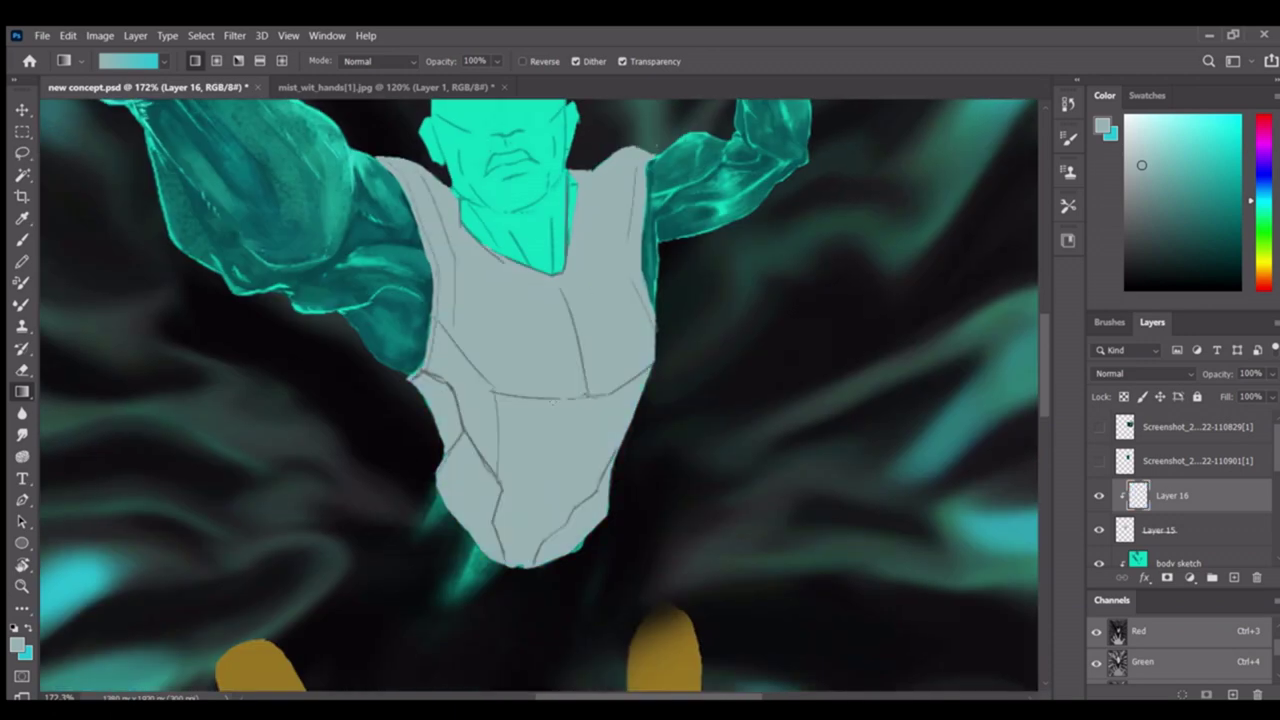
scroll(553, 400, "up", 2)
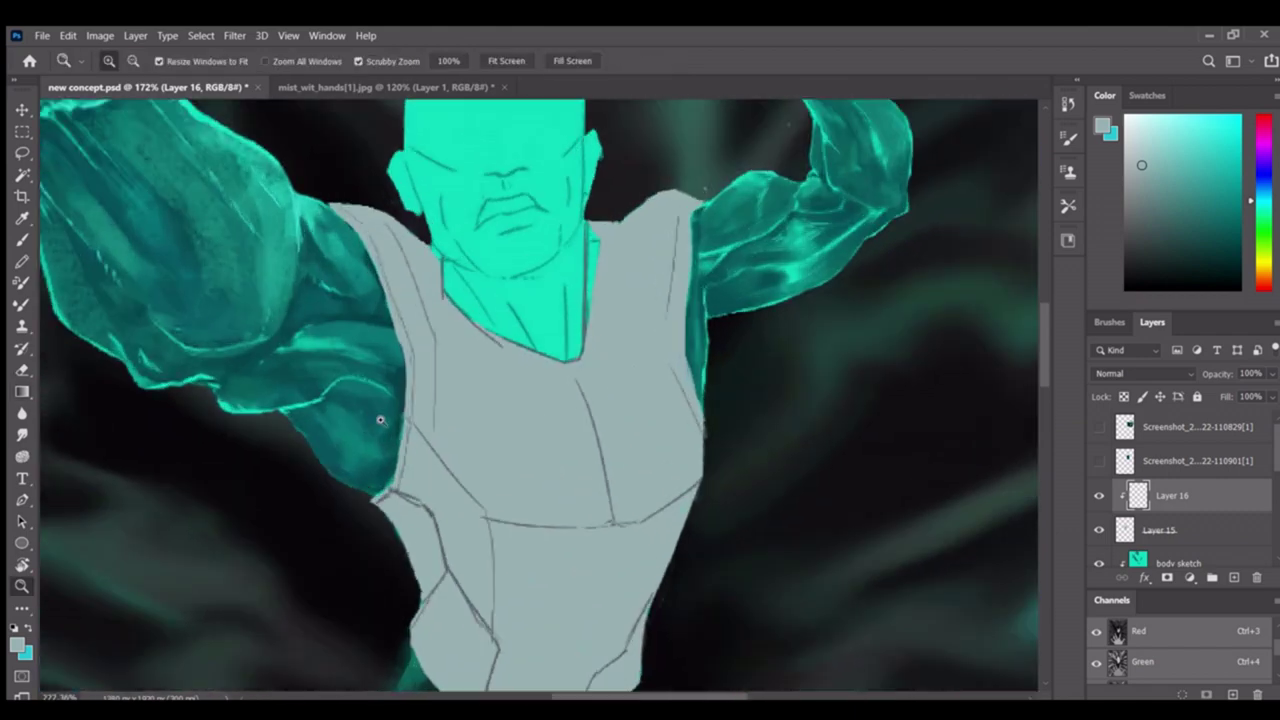
key("b")
left_click_drag(596, 650, 541, 590)
left_click_drag(437, 443, 552, 553)
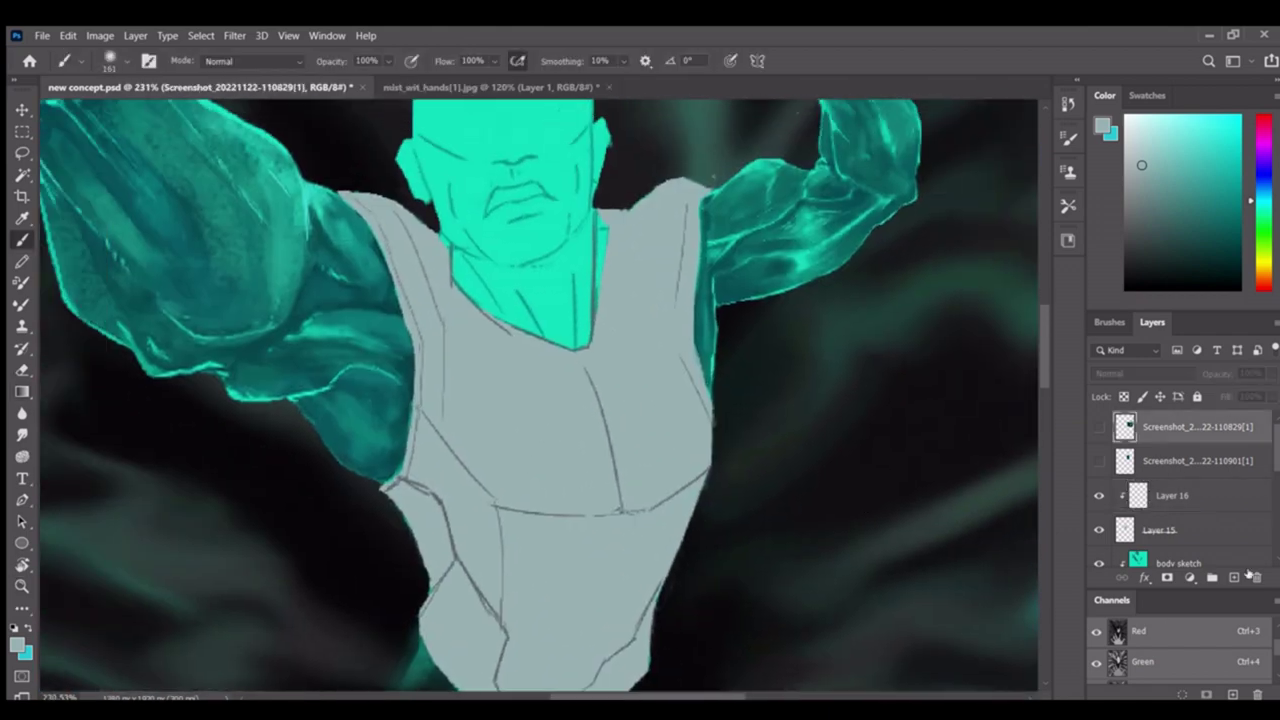
Create a new layer on top and ink the seams of the vest's lower panels in black
key("ctrl+shift+alt+n")
scroll(396, 318, "down", 2)
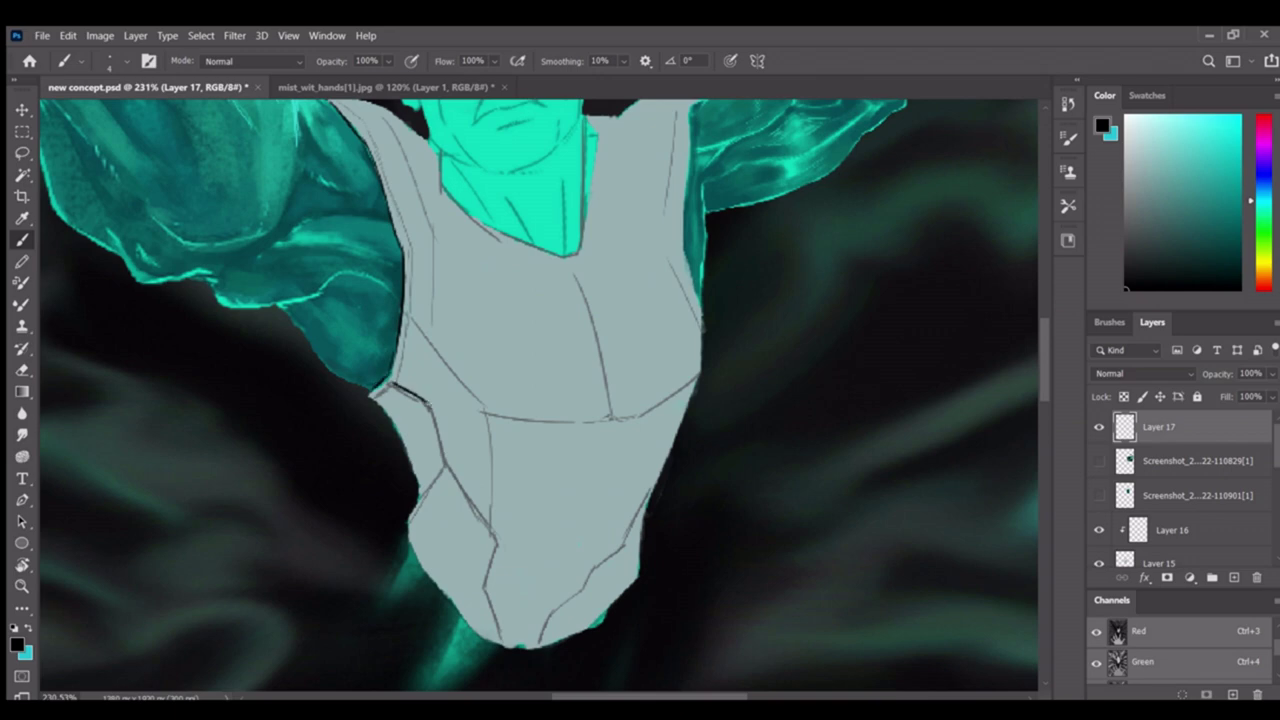
scroll(450, 400, "down", 2)
left_click_drag(415, 395, 495, 462)
scroll(495, 462, "down", 1)
mouse_move(466, 290)
left_mouse_down()
mouse_move(467, 435)
mouse_move(450, 462)
left_mouse_up()
scroll(450, 462, "right", 2)
left_click_drag(444, 385, 386, 466)
scroll(478, 436, "up", 2)
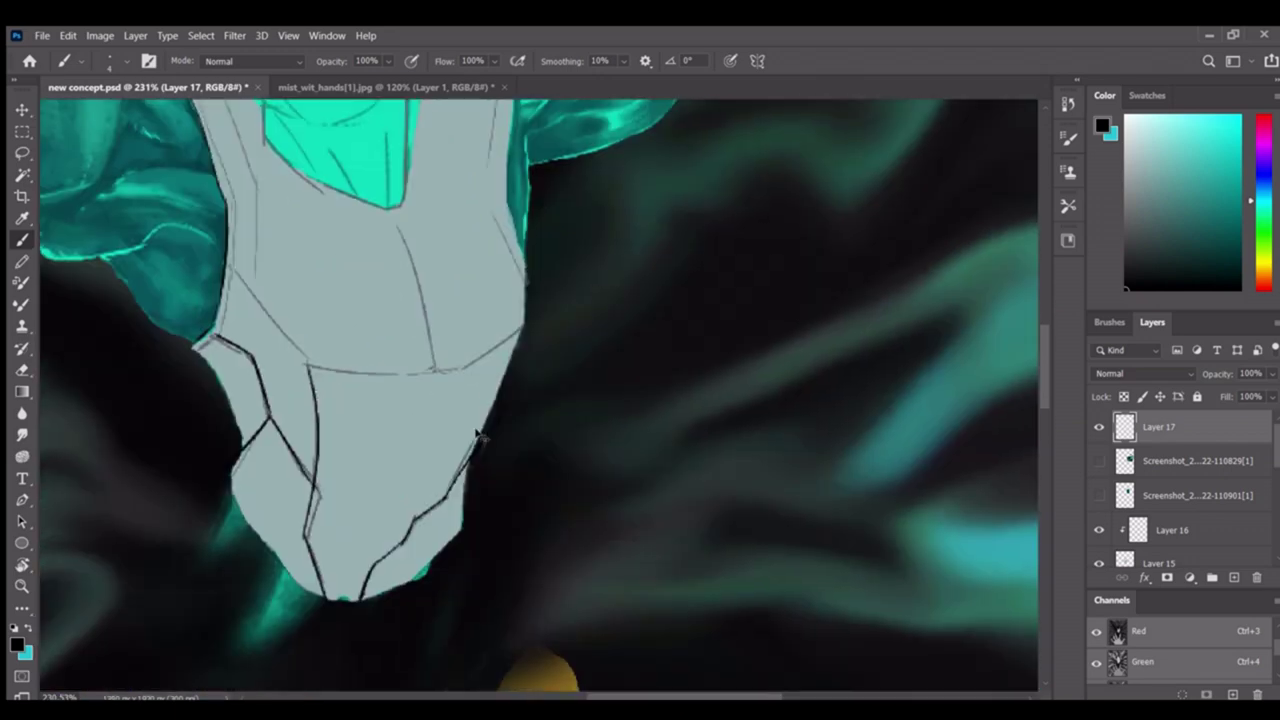
left_click_drag(485, 430, 440, 512)
Ink the vest's chest seams, centre line and armhole edges in black
scroll(440, 512, "up", 1)
scroll(440, 512, "left", 1)
scroll(434, 253, "right", 2)
scroll(432, 299, "up", 3)
scroll(362, 242, "left", 3)
scroll(362, 242, "up", 1)
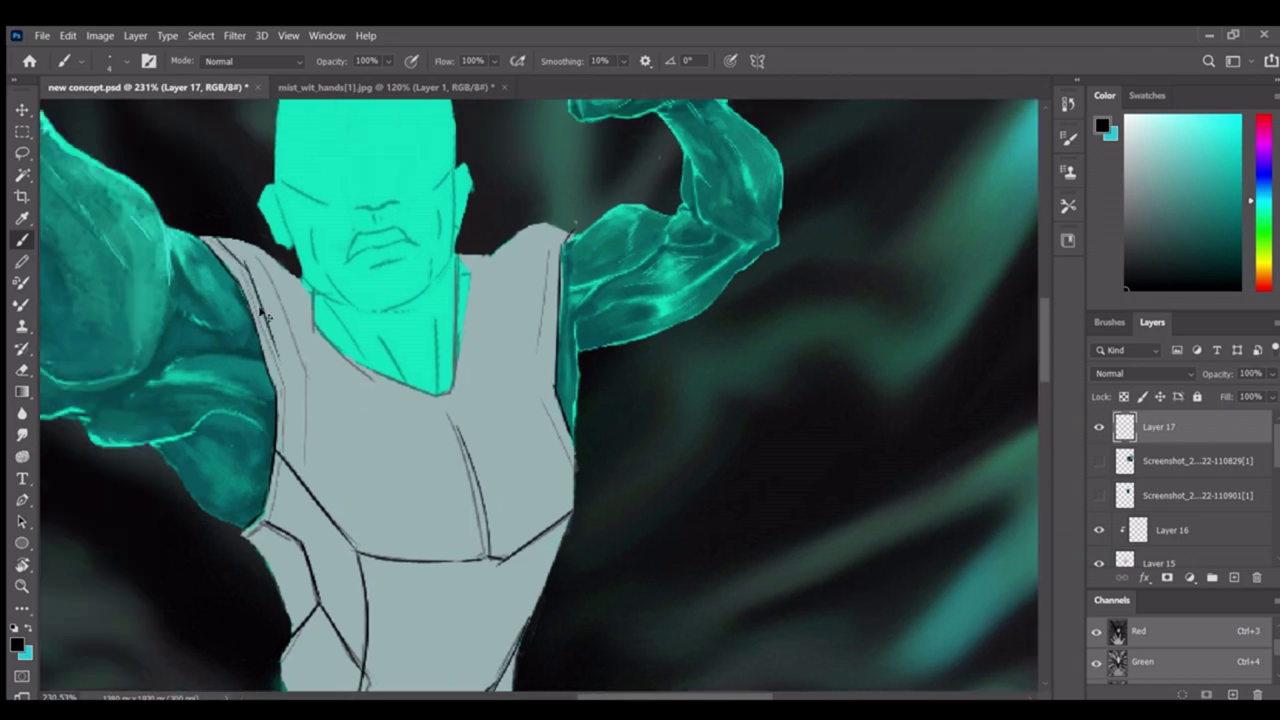
Finish the black line art on the vest's shoulder strap and neckline
scroll(540, 395, "down", 2)
scroll(540, 395, "up", 3)
scroll(540, 395, "right", 2)
scroll(347, 217, "down", 5)
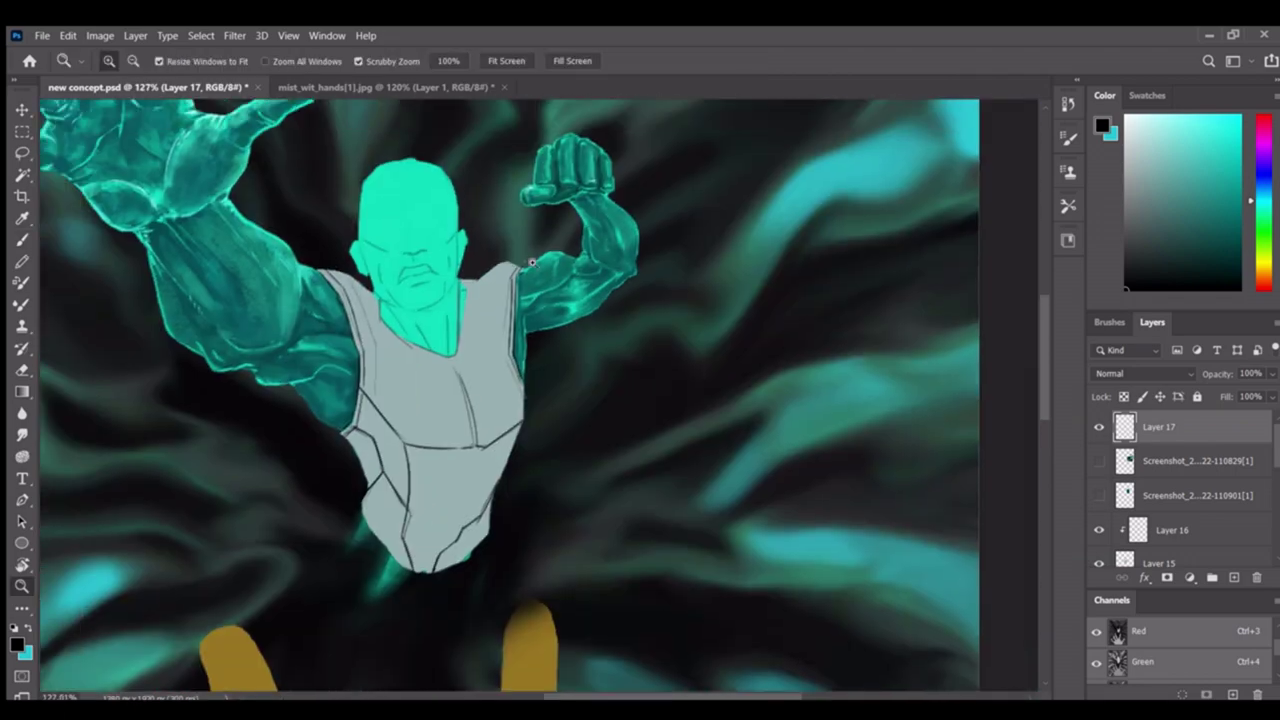
scroll(347, 217, "up", 5)
scroll(483, 176, "down", 6)
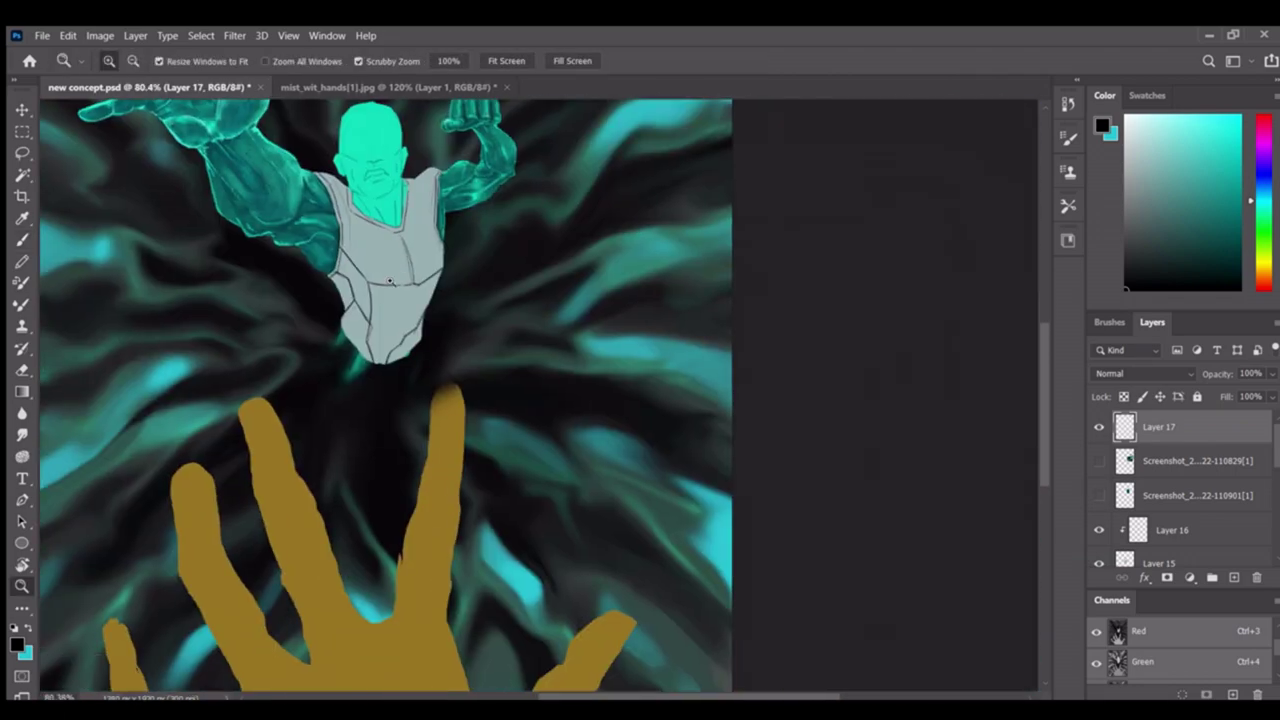
Cover the vest with warm grey on its clipped layer, using a soft brush at 53% opacity
key("alt+bracketleft")
scroll(605, 487, "up", 3)
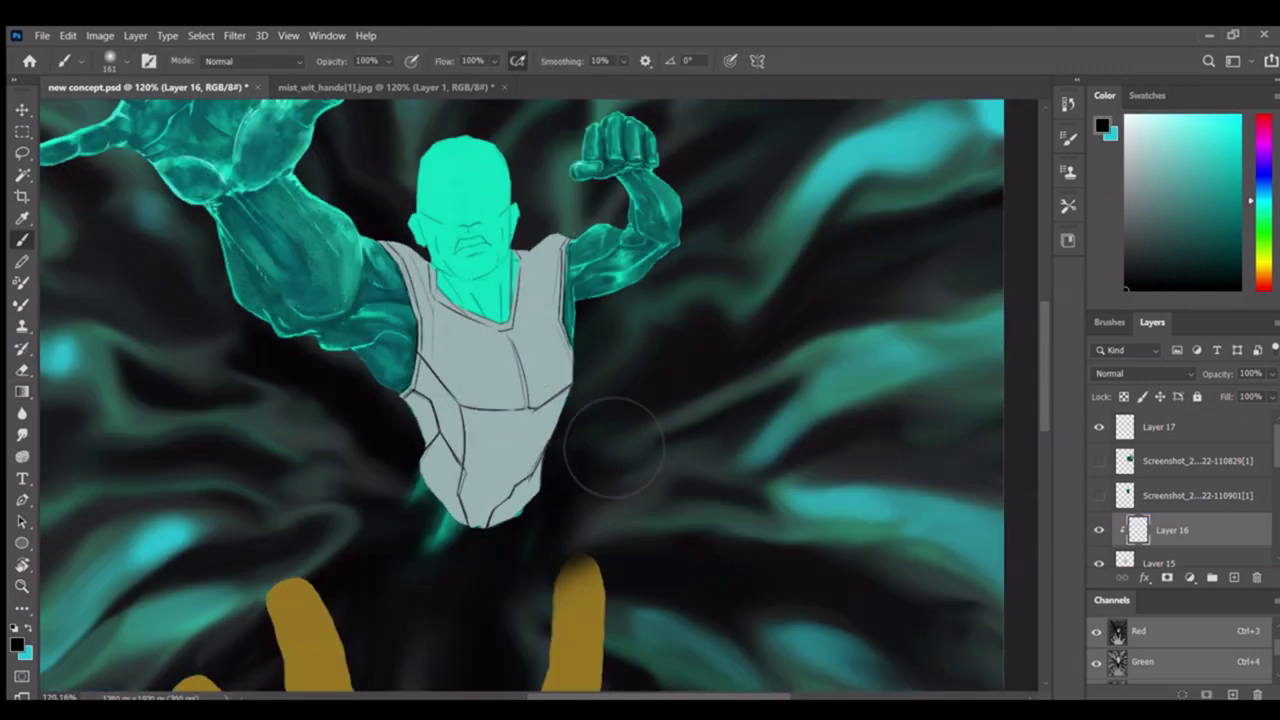
key("shift+alt+BackSpace")
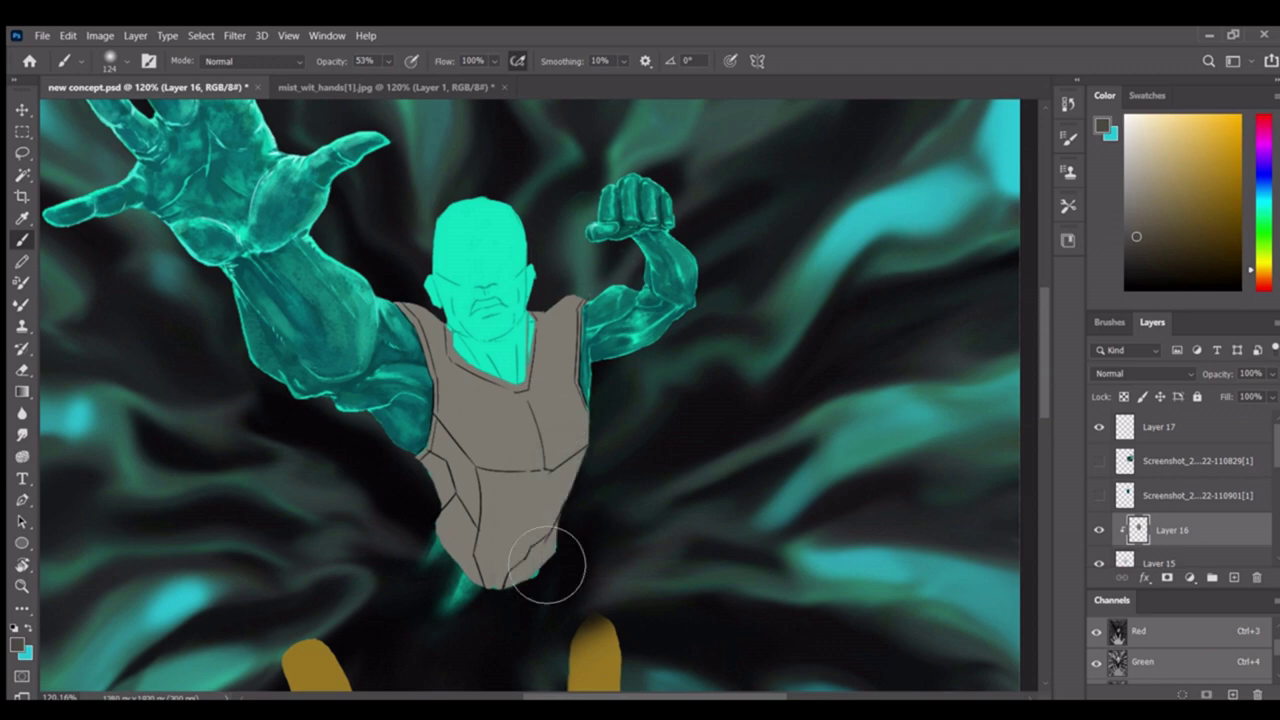
left_click_drag(442, 327, 480, 510)
Try shading the warm grey vest with soft lighter and darker strokes, and review the whole artwork
key("z")
key("ctrl+shift+alt+n")
mouse_move(600, 447)
left_mouse_down()
mouse_move(628, 447)
mouse_move(570, 430)
mouse_move(545, 340)
mouse_move(567, 358)
left_mouse_up()
key("b")
key("z")
key("ctrl+0")
key("ctrl+e")
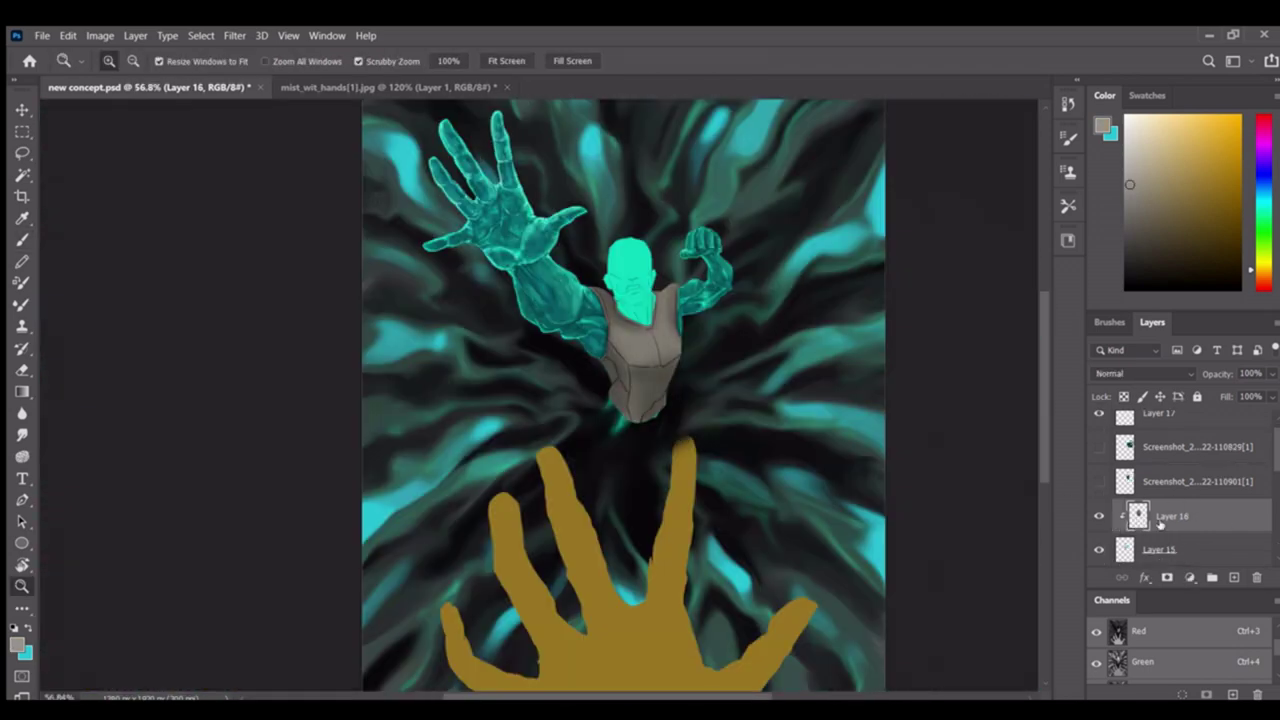
Clear the warm grey from the vest's clipped layer and pick a cool dark grey for the soft brush
left_click_drag(650, 305, 700, 305)
key("b")
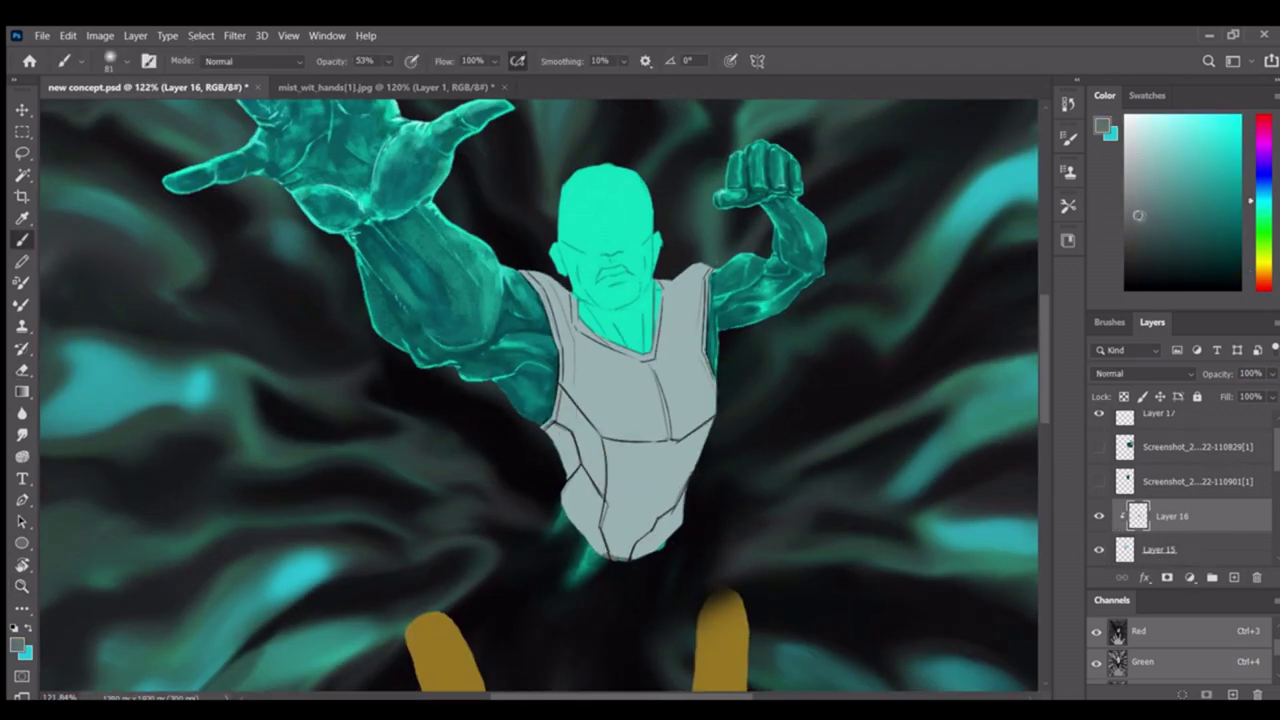
Shade the vest with soft cool dark grey strokes around its edges and lower panels, keeping the chest light
mouse_move(719, 481)
left_mouse_down()
mouse_move(600, 470)
mouse_move(749, 337)
mouse_move(689, 500)
mouse_move(604, 304)
mouse_move(650, 304)
left_mouse_up()
key("z")
key("ctrl+0")
left_click(563, 290, "ctrl")
left_click_drag(563, 290, 640, 292)
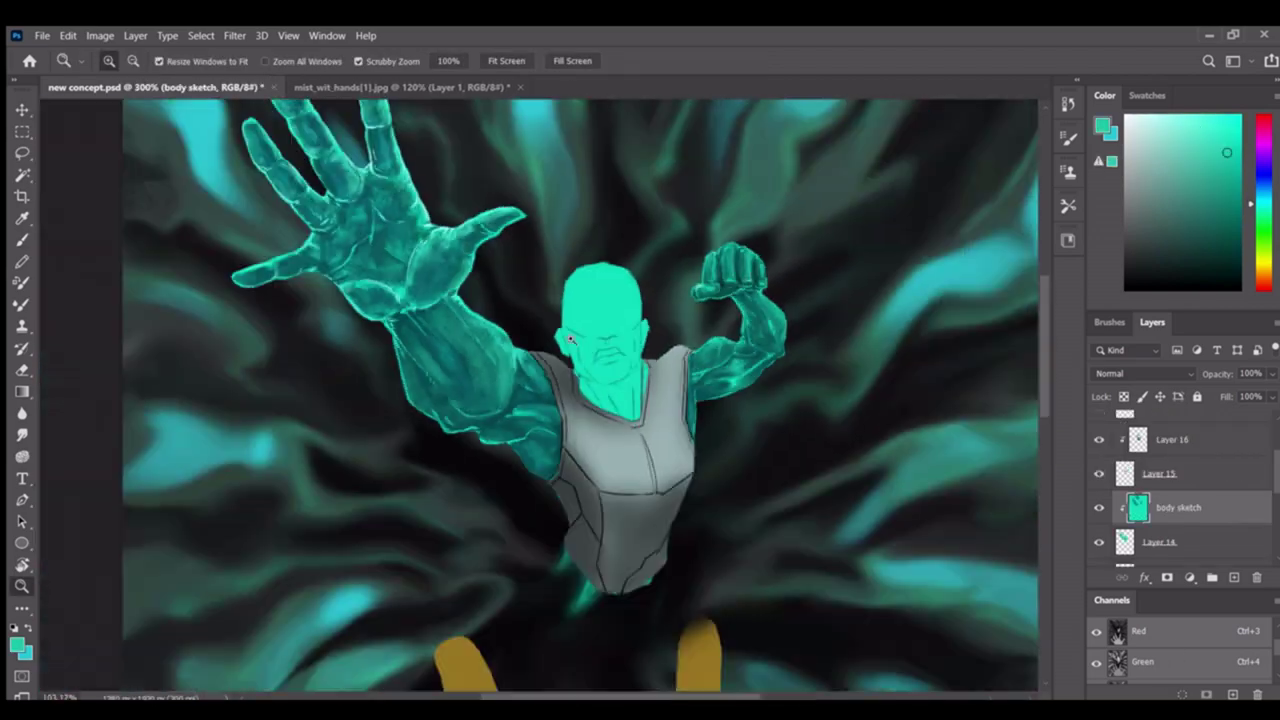
Sketch eyes and refine the nose in thin teal lines on a new layer above the vest line art
key("b")
scroll(1272, 463, "up", 2)
key("v")
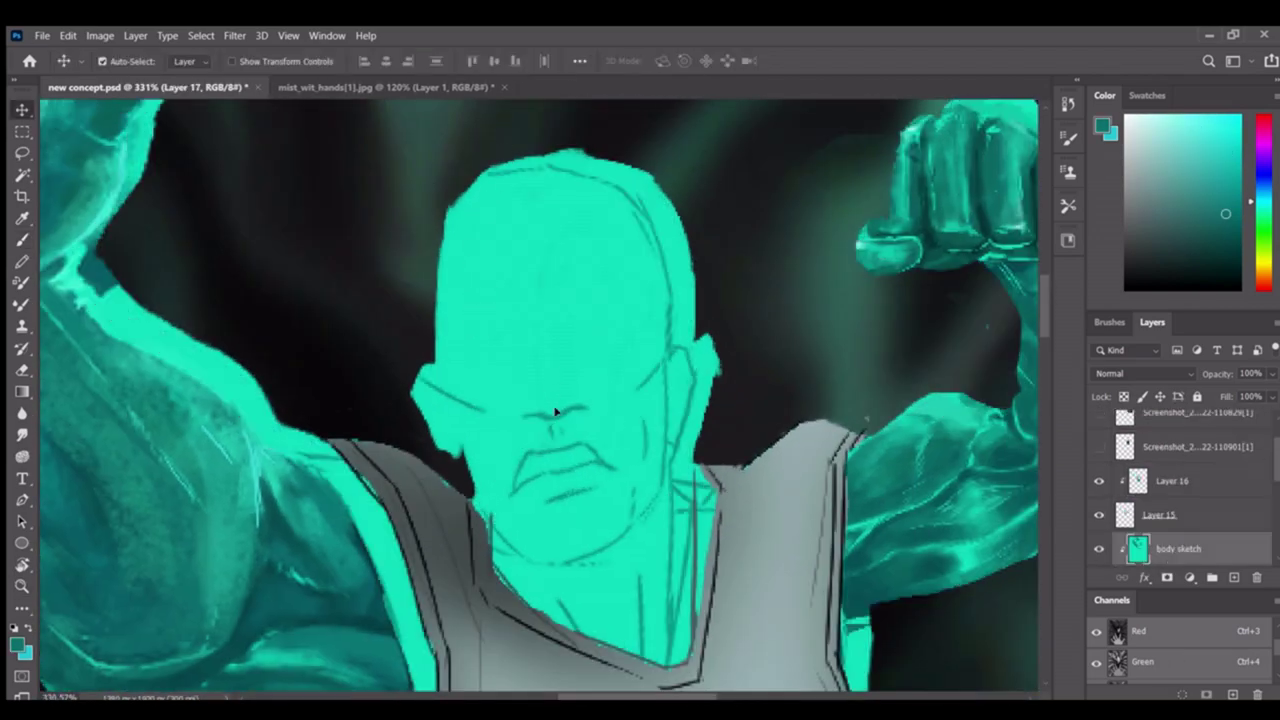
key("alt+period")
key("b")
key("bracketleft")
left_click(457, 386, "alt")
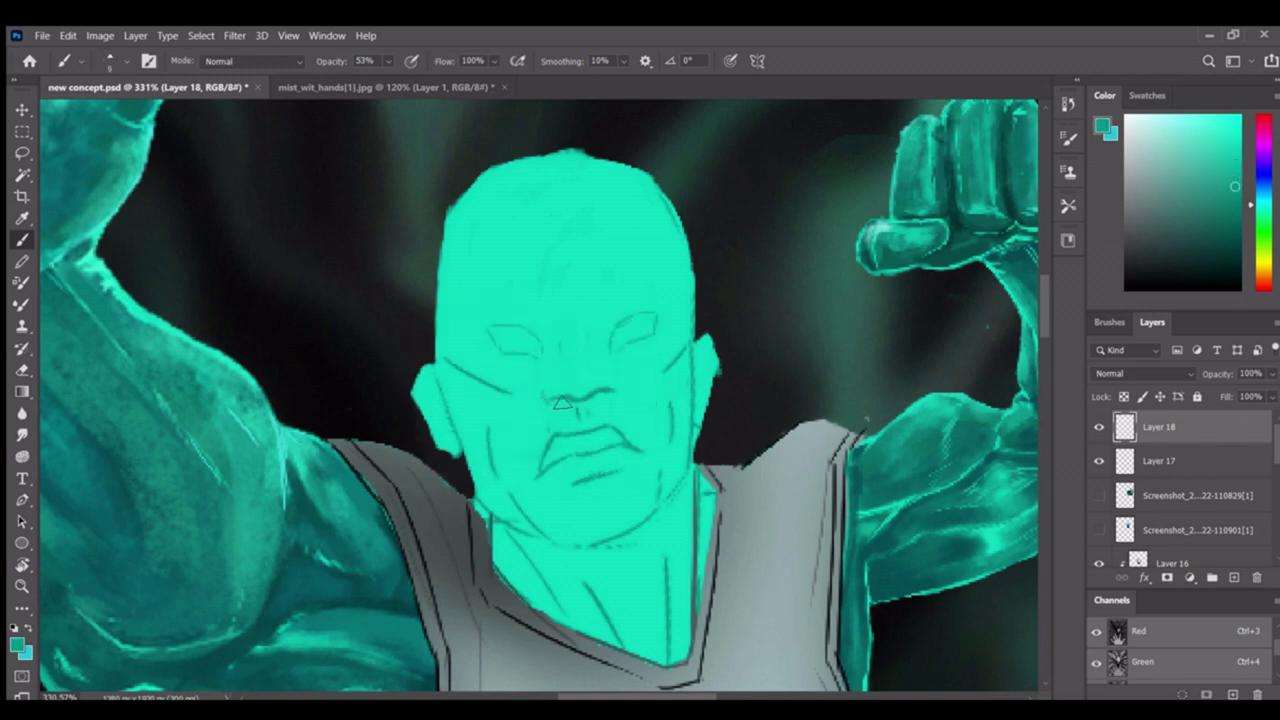
Try to reposition the sketched eyes on the face with a lasso selection and Free Transform
key("l")
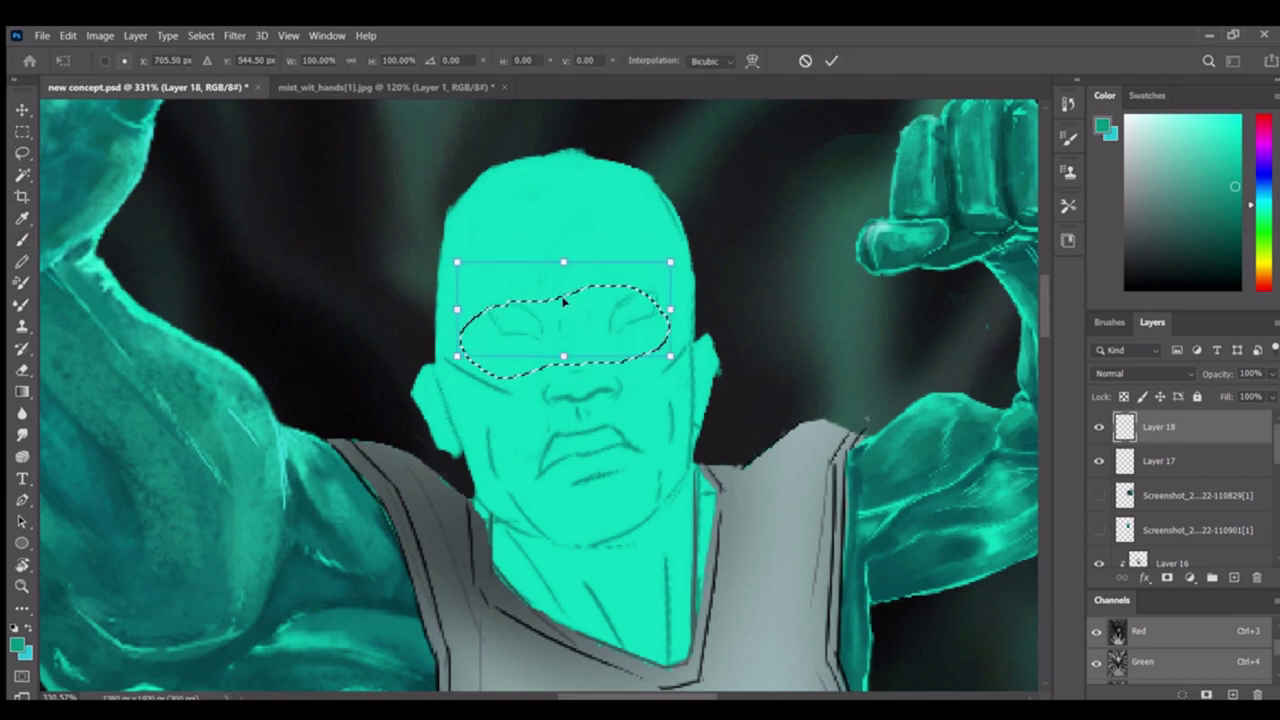
left_click_drag(612, 318, 646, 305)
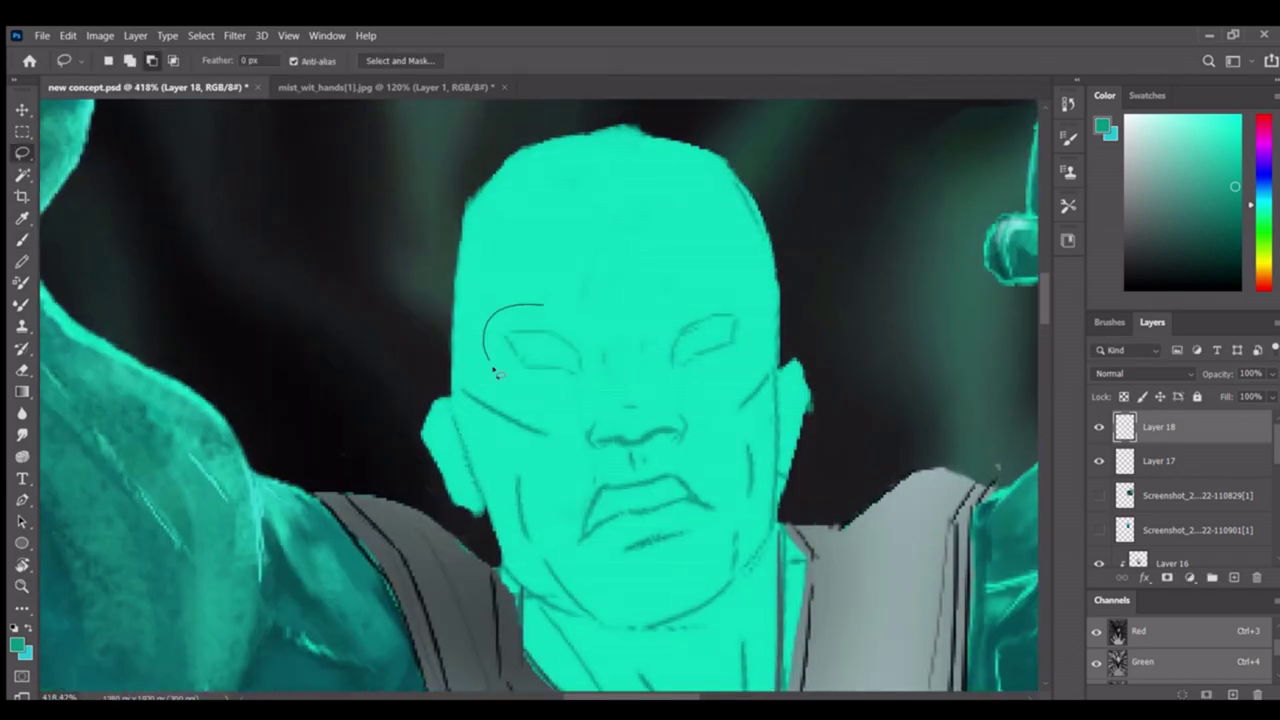
key("ctrl+t")
key("Return")
Erase the sketched eyes and redraw them narrower and slanted along a temporary curved guide line across the face
key("e")
key("ctrl+minus")
left_click_drag(690, 345, 610, 348)
key("b")
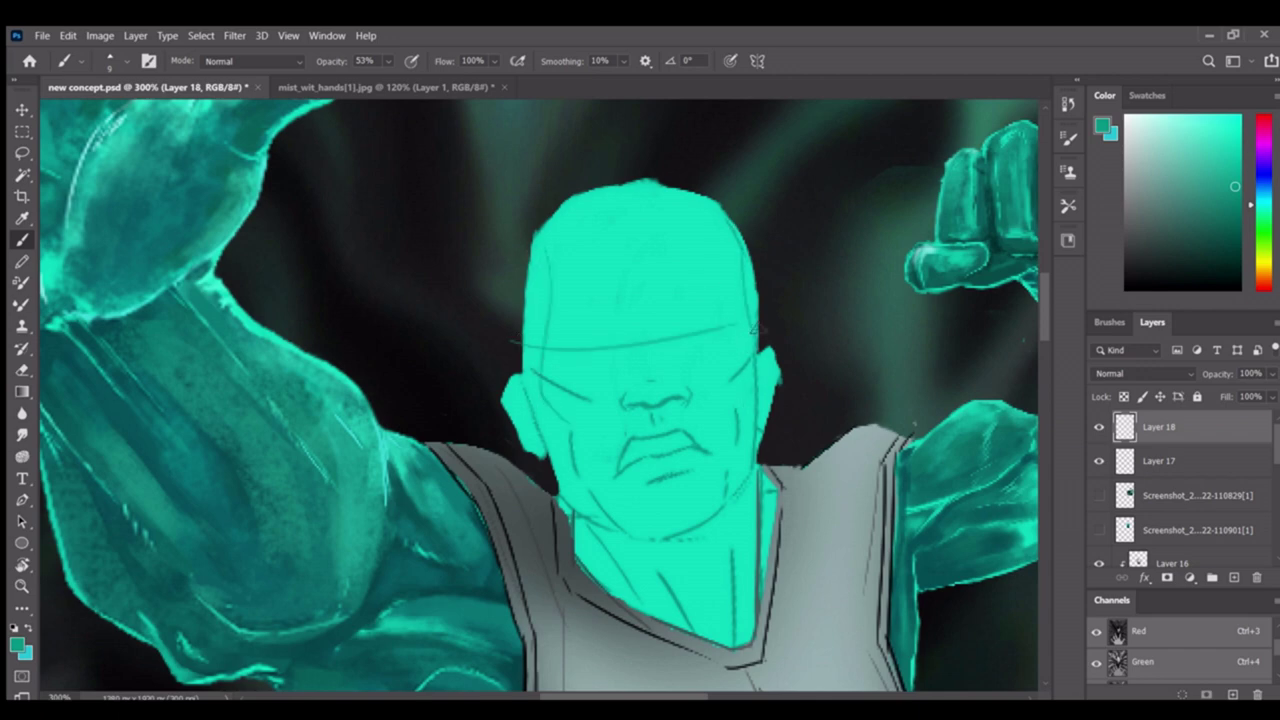
left_click_drag(746, 314, 718, 355)
scroll(700, 330, "left", 2)
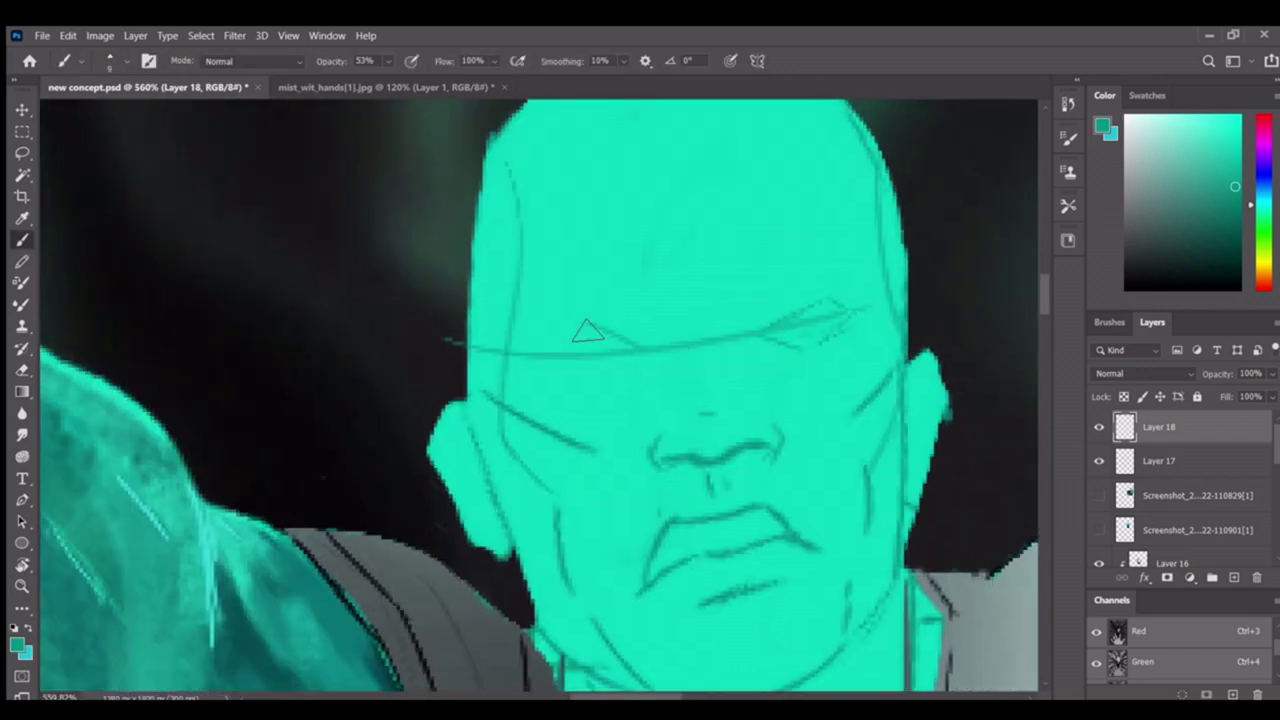
scroll(574, 340, "right", 2)
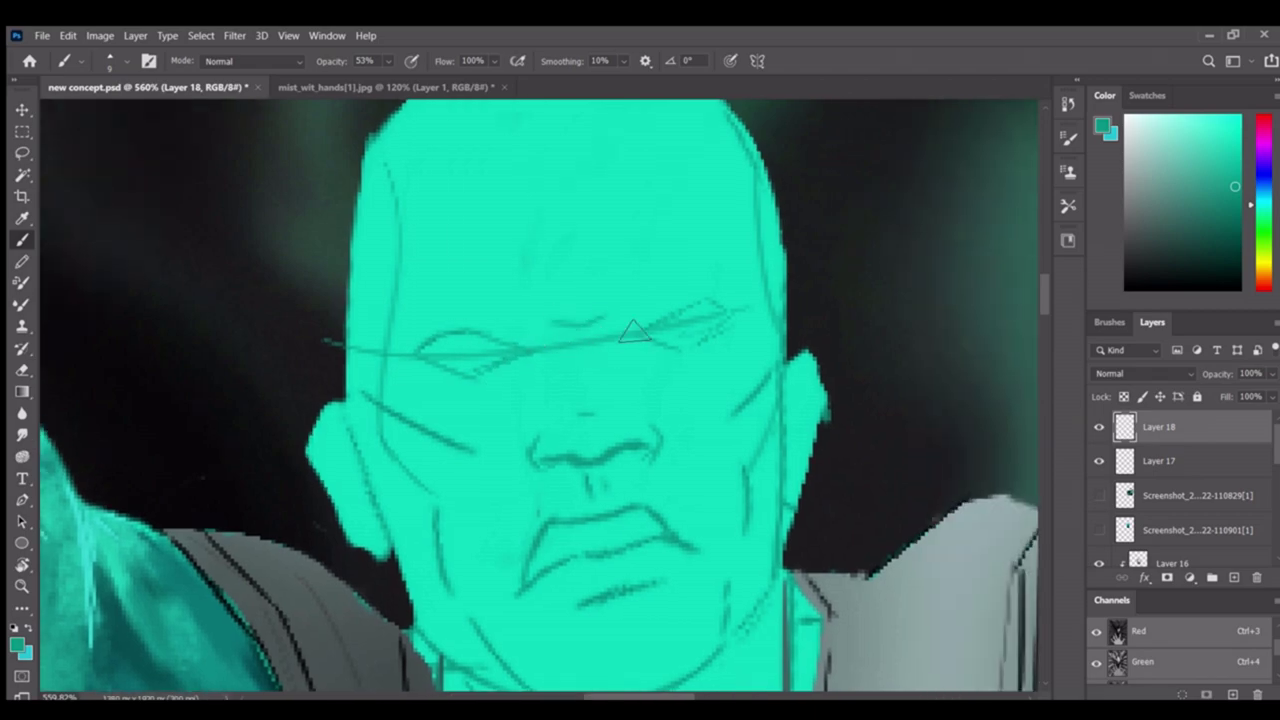
scroll(573, 385, "down", 2)
key("e")
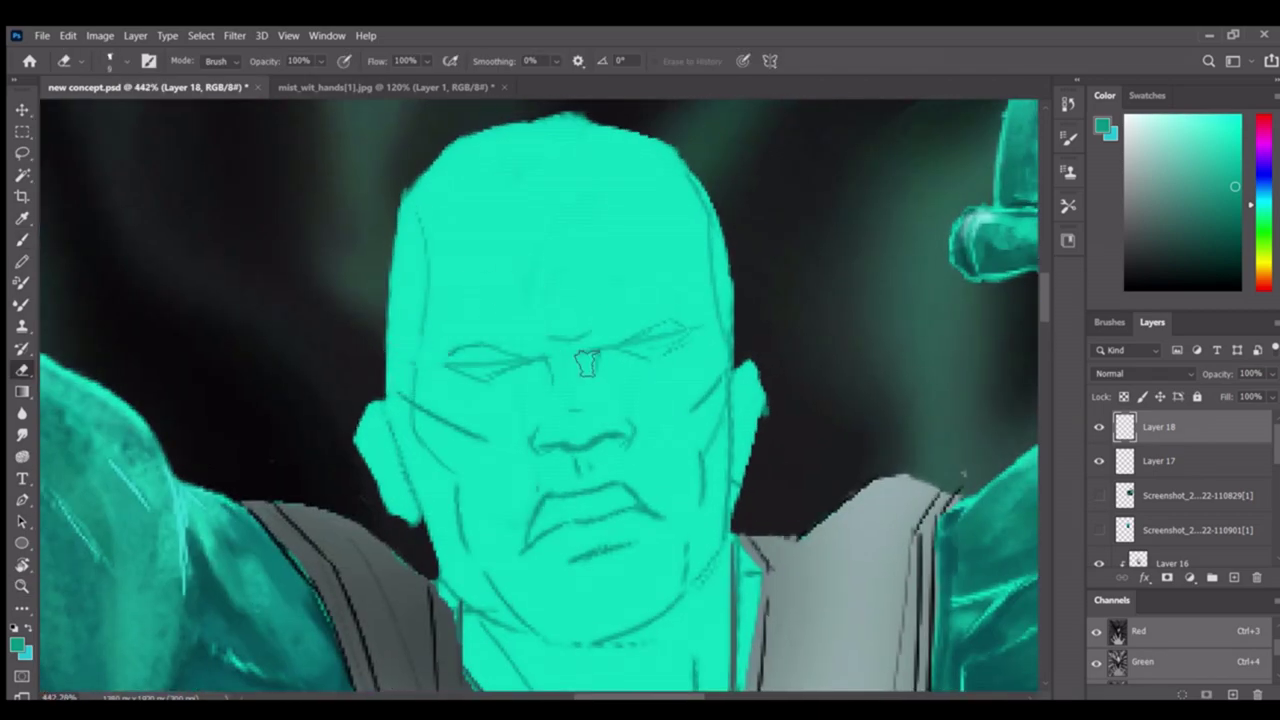
Hide the vest's grey fill layer and select the body sketch layer
key("z")
scroll(587, 365, "down", 8)
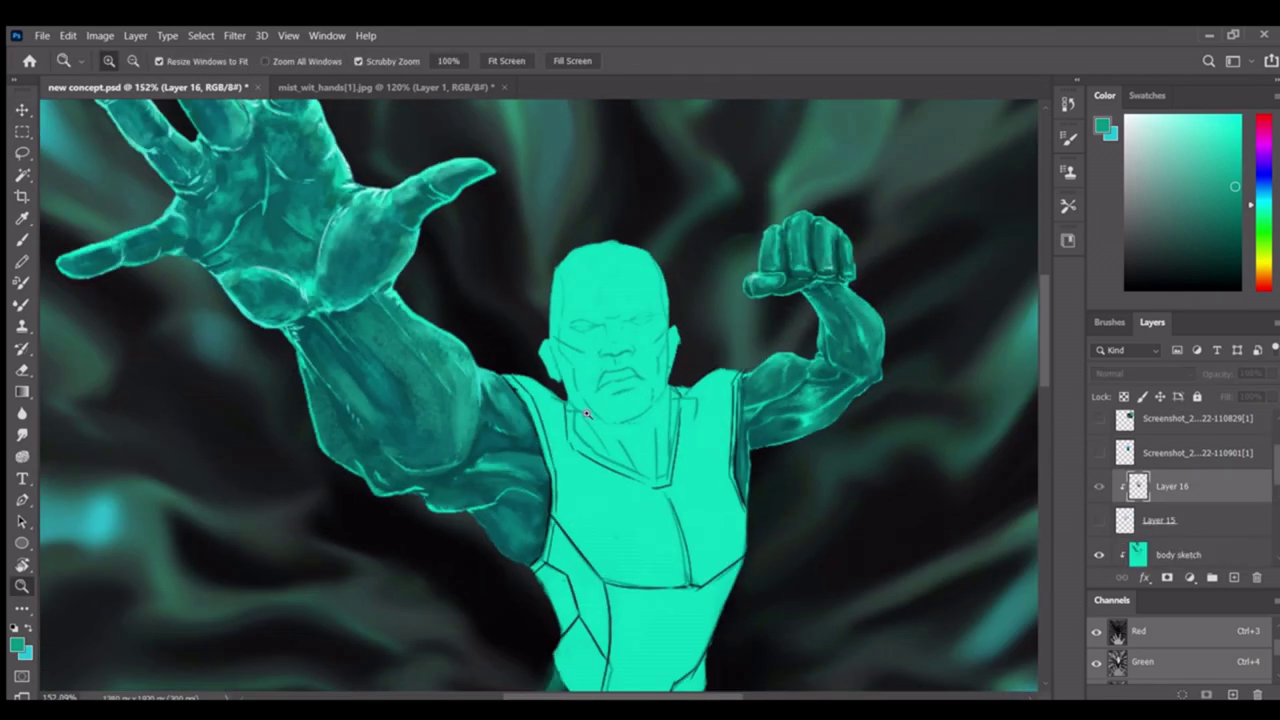
scroll(587, 413, "up", 5)
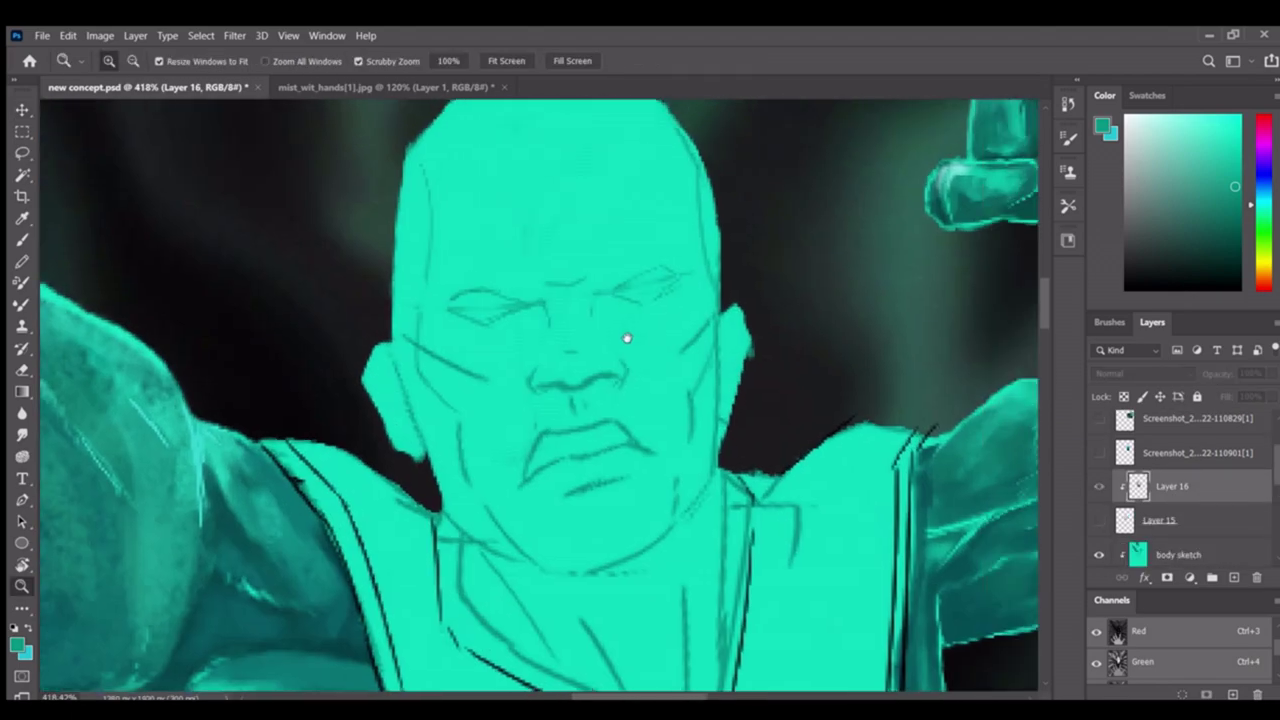
left_click(1178, 554)
left_click_drag(1178, 554, 1178, 445)
key("ctrl+z")
Paint dark teal shadows down both sides of the head, from the temples along the cheeks to the jaw, at 53% opacity
key("b")
scroll(455, 476, "down", 1)
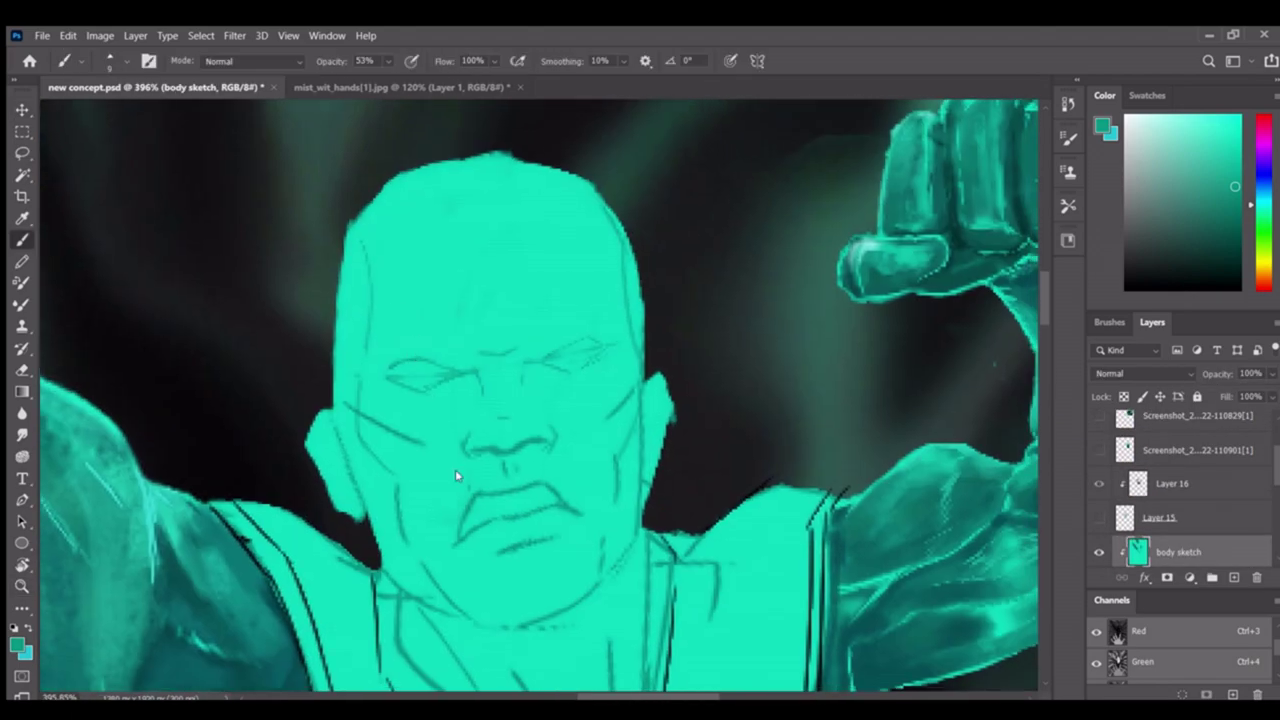
left_click(195, 530, "alt")
mouse_move(350, 260)
left_mouse_down()
mouse_move(362, 330)
mouse_move(350, 390)
mouse_move(395, 560)
left_mouse_up()
left_click_drag(340, 340, 410, 480)
left_click_drag(640, 460, 600, 570)
left_click_drag(385, 500, 440, 600)
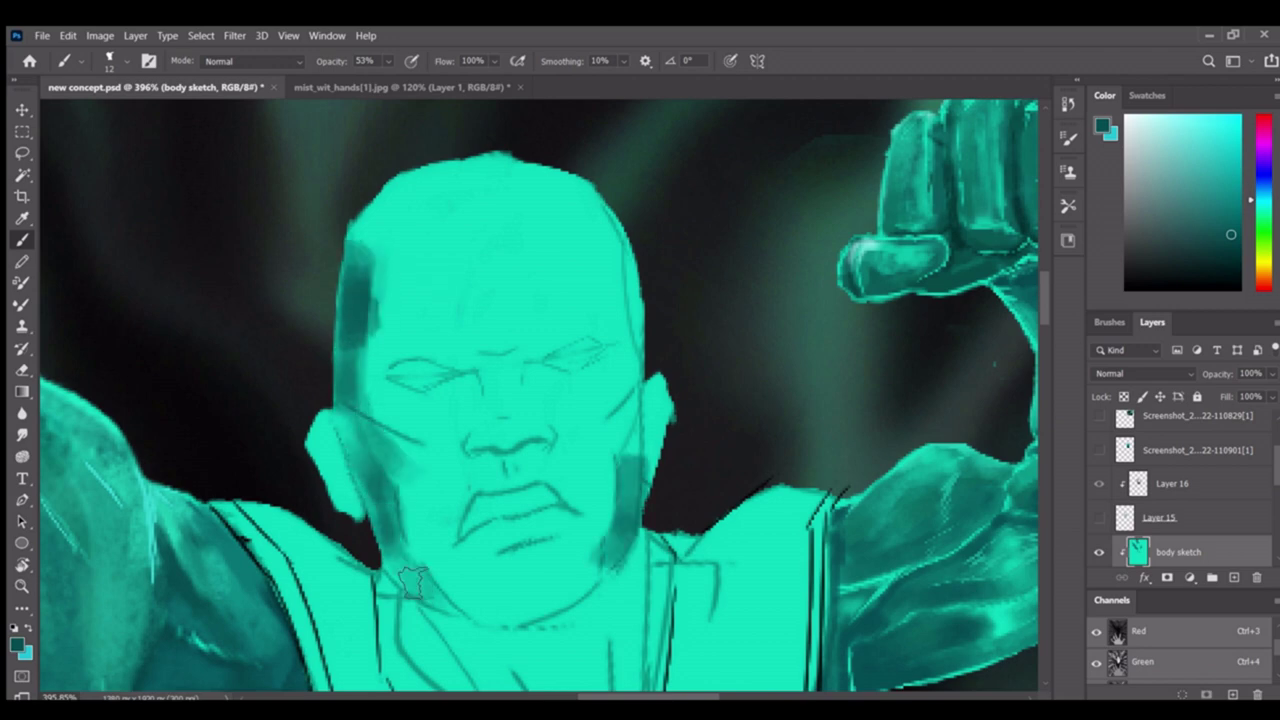
left_click_drag(400, 560, 470, 625)
left_click_drag(630, 470, 650, 260)
left_click_drag(656, 336, 600, 185)
left_click_drag(352, 195, 377, 259)
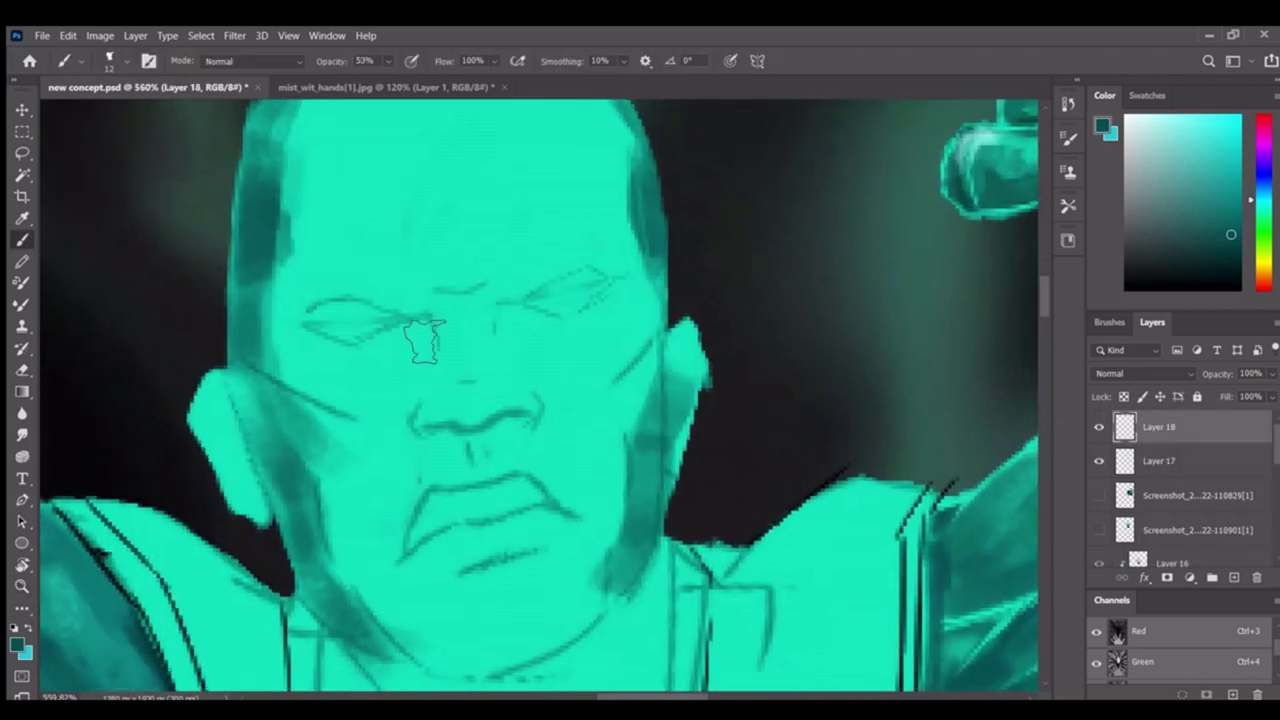
Sketch thin teal brow, nose-side and cheek crease lines on the face line layer
left_click(545, 280, "alt")
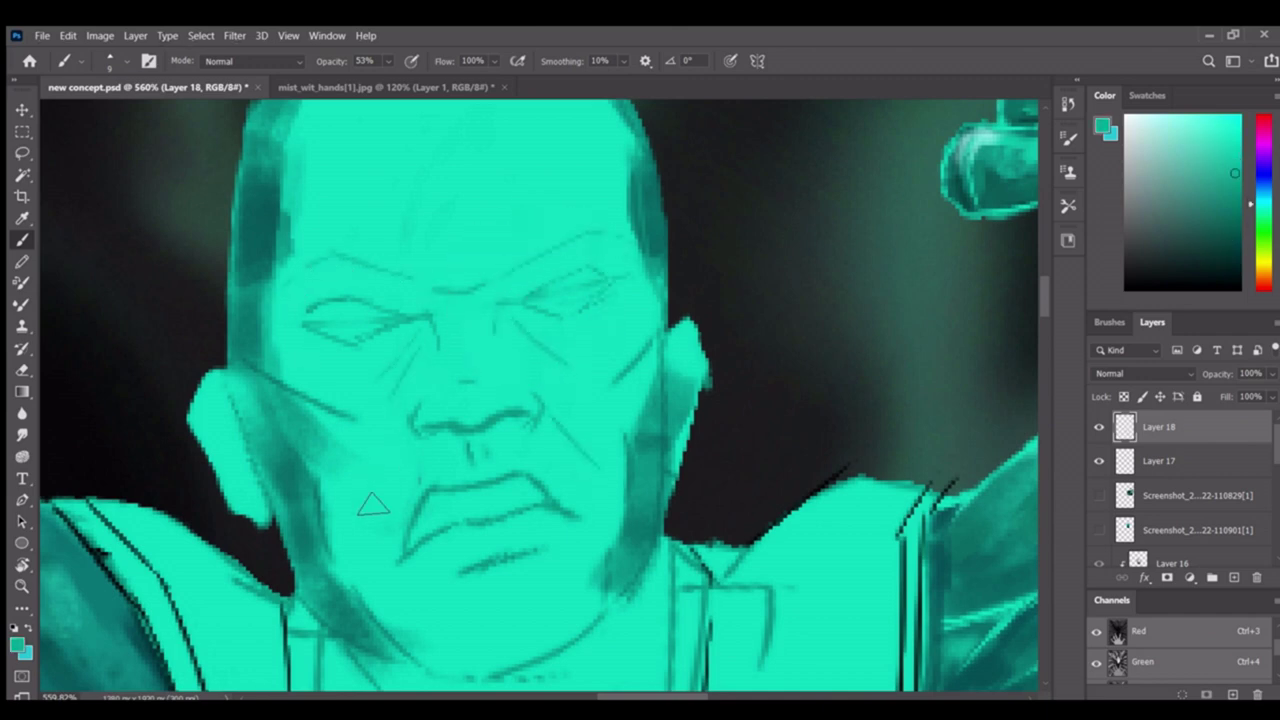
key("z")
left_click_drag(470, 391, 399, 482)
left_click_drag(450, 335, 543, 457)
key("b")
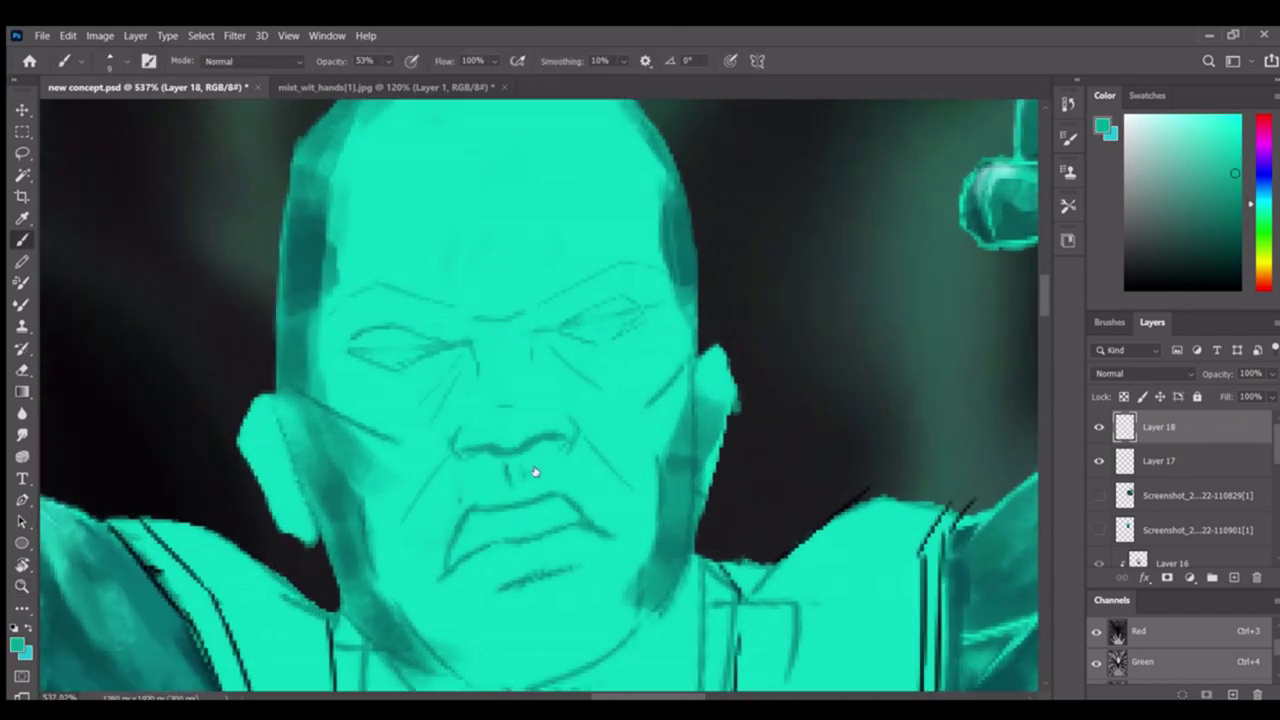
Shade the eye sockets and the areas beneath the brows with mid-teal strokes
left_click_drag(340, 320, 466, 337)
left_click_drag(540, 318, 651, 286)
mouse_move(410, 320)
left_mouse_down()
mouse_move(478, 325)
mouse_move(600, 385)
left_mouse_up()
left_click_drag(550, 350, 623, 371)
mouse_move(325, 345)
left_mouse_down()
mouse_move(370, 388)
mouse_move(430, 385)
left_mouse_up()
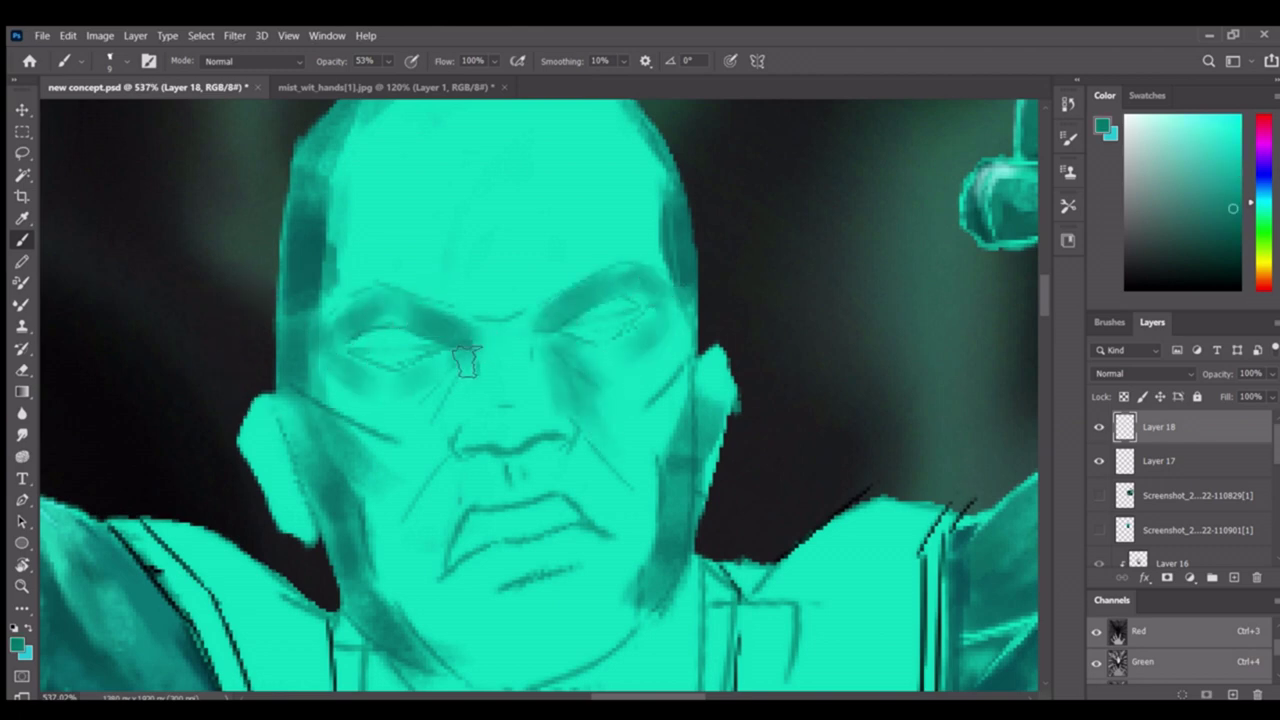
Paint over the old nose base in bright teal and redraw the nostrils and lower nose contour in darker teal
left_click(541, 443, "ctrl")
left_click(541, 440, "alt")
left_click(557, 443, "ctrl")
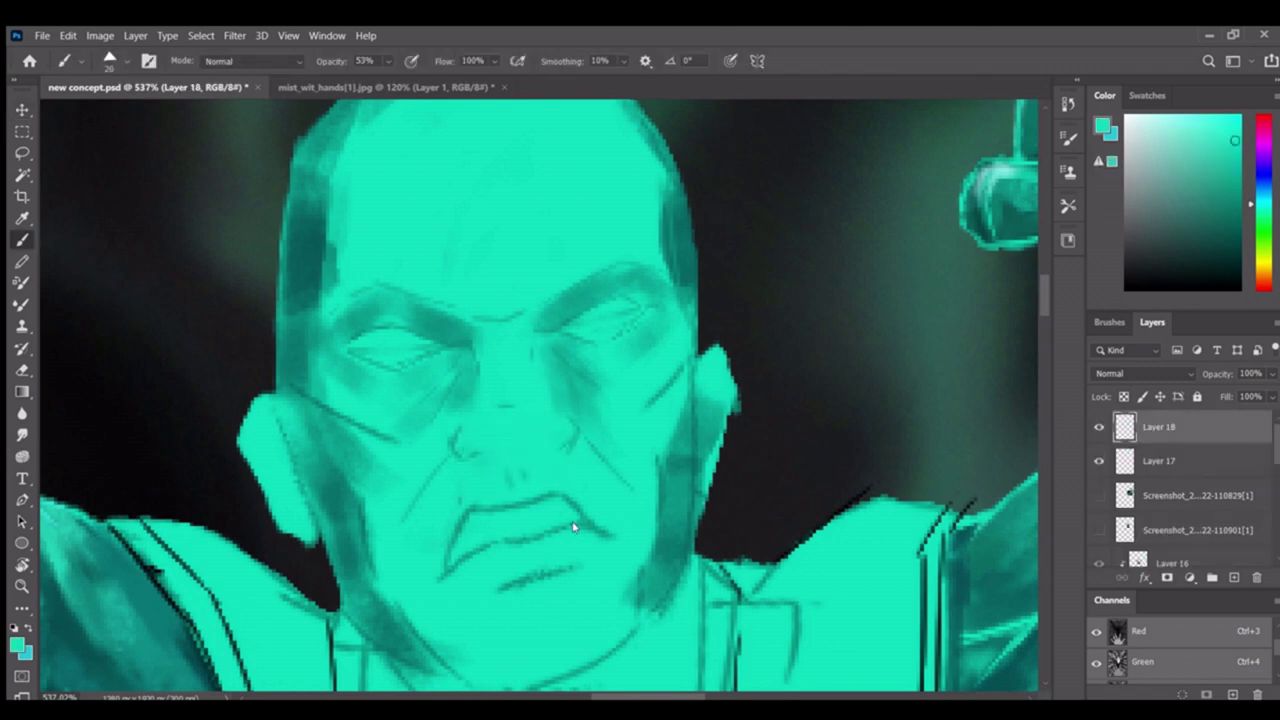
left_click(475, 515, "alt")
left_click(576, 456, "alt")
left_click_drag(555, 452, 522, 460)
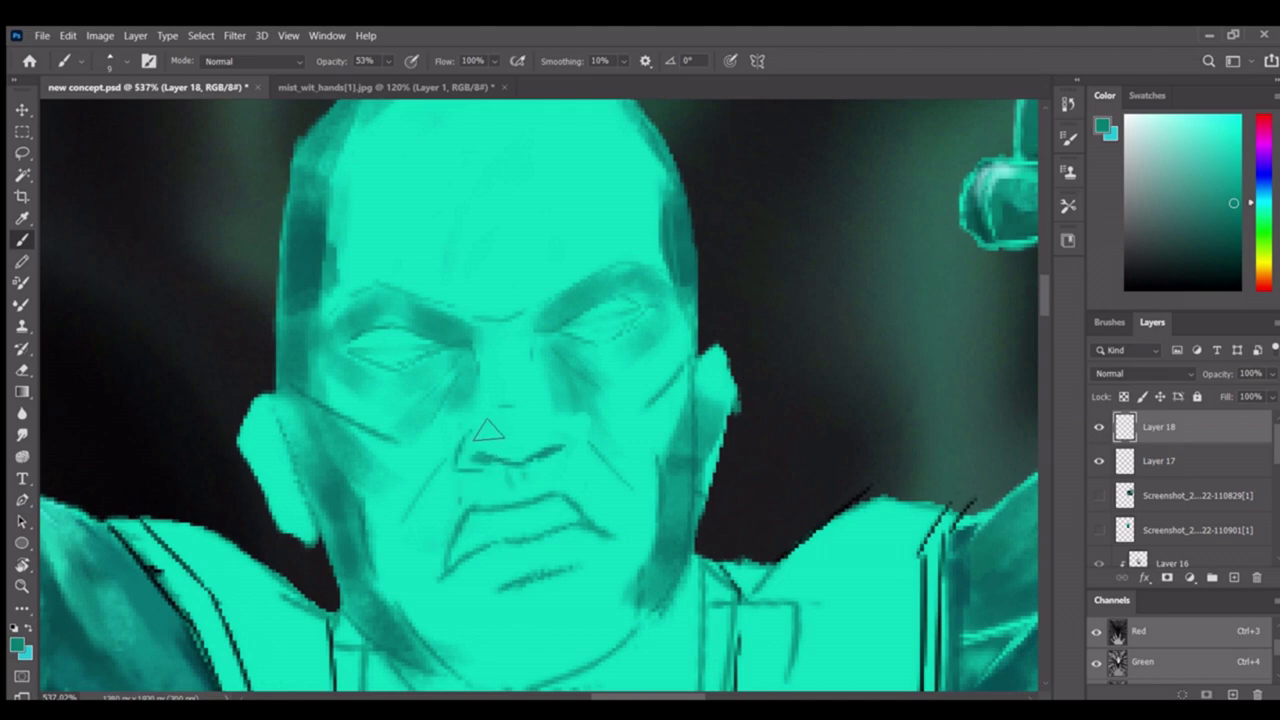
scroll(545, 375, "down", 5)
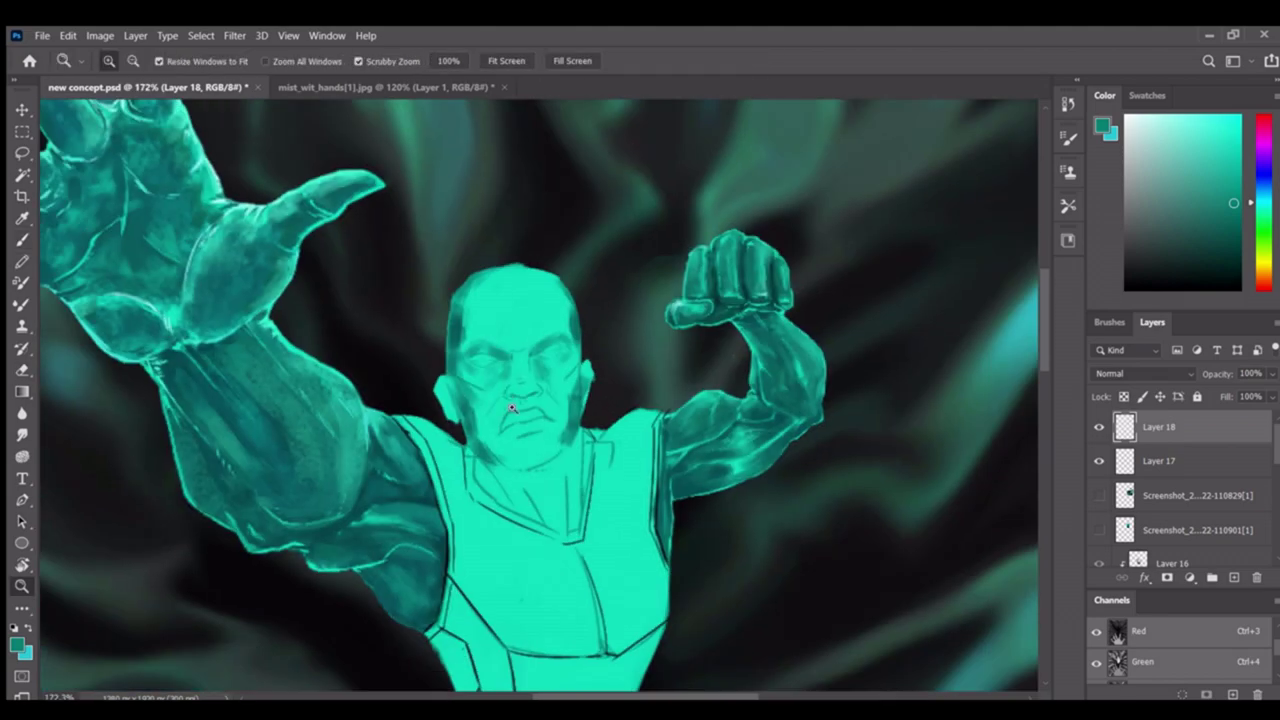
Shade the sides of the nose bridge and the underside of the nose in teal on the body sketch layer
scroll(586, 320, "up", 5)
left_click(455, 325, "ctrl")
left_click_drag(455, 325, 470, 365)
left_click_drag(590, 310, 510, 400)
left_click_drag(548, 400, 549, 328)
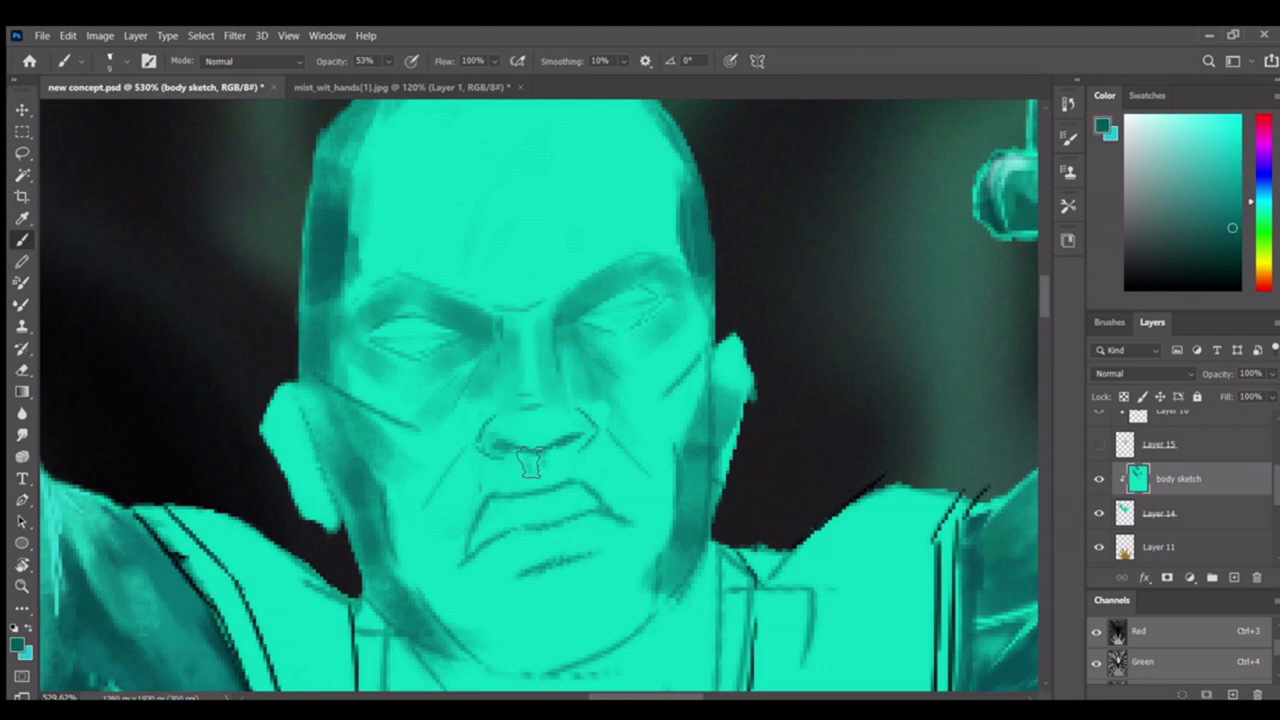
Extend mid-teal shading from the shadowed temple onto the side of the forehead
key("z")
left_click_drag(520, 330, 422, 328)
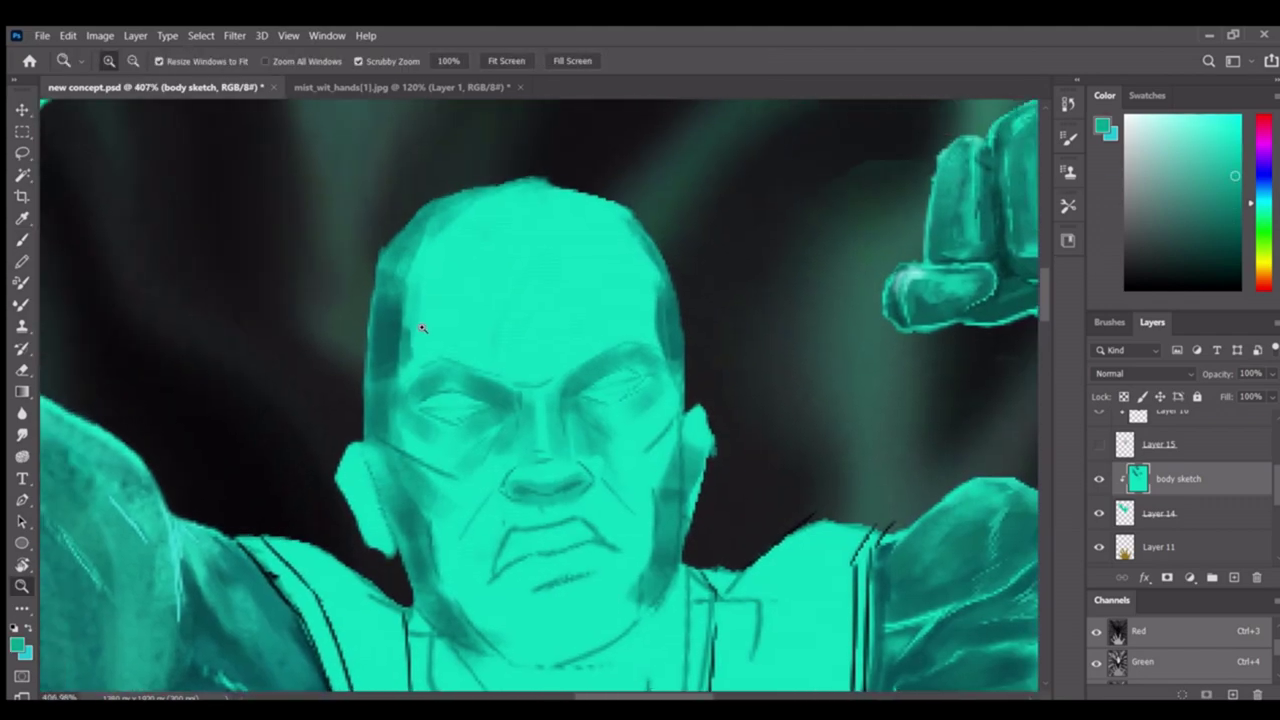
key("b")
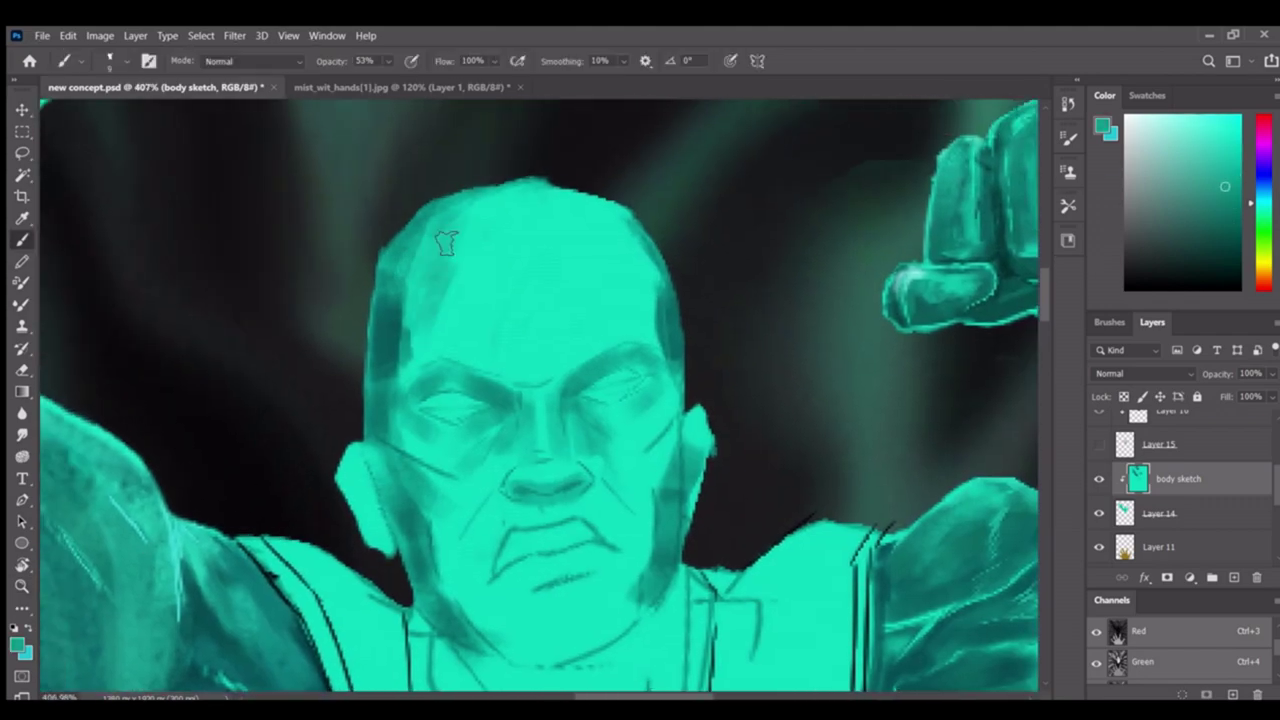
left_click(586, 413, "alt")
key("z")
left_click_drag(623, 390, 560, 390)
key("b")
Fill both eyes with bright teal at 100% brush opacity and erase the sketch lines over them on the line layer
left_click(569, 309, "alt")
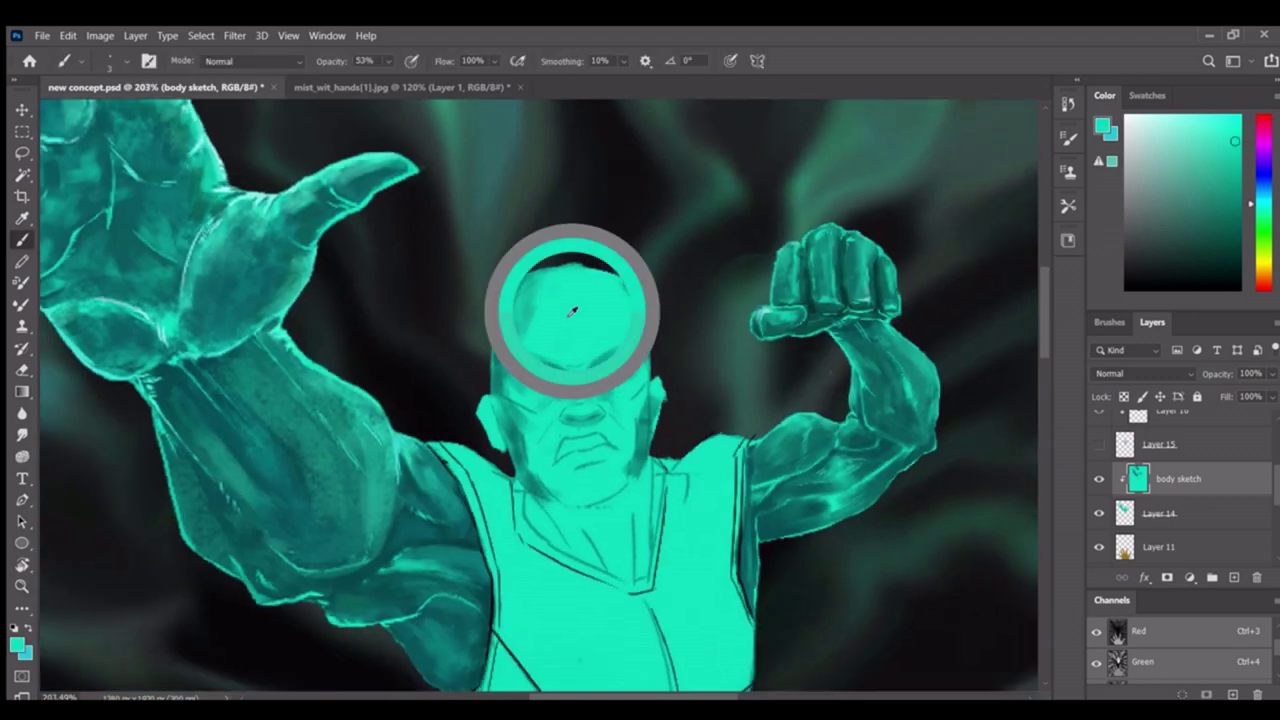
key("z")
left_click_drag(569, 309, 634, 309)
key("b")
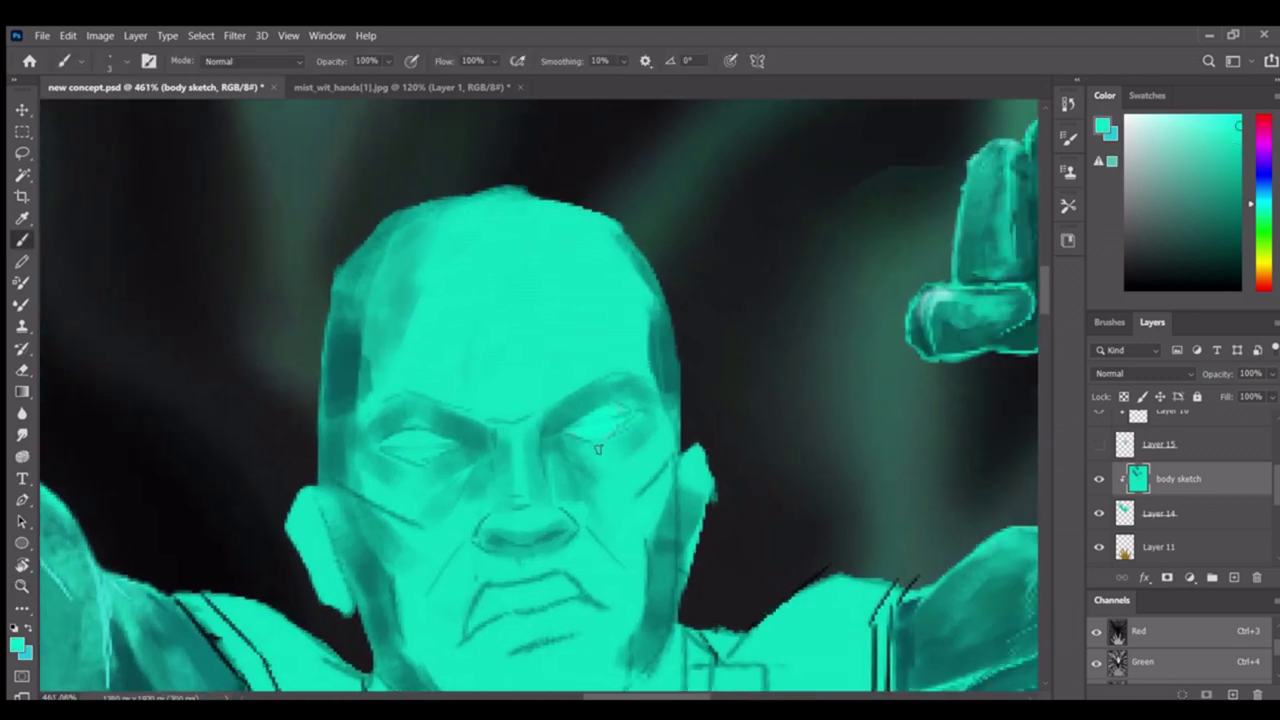
scroll(598, 449, "down", 1)
scroll(1184, 444, "up", 3)
left_click(1160, 427)
key("e")
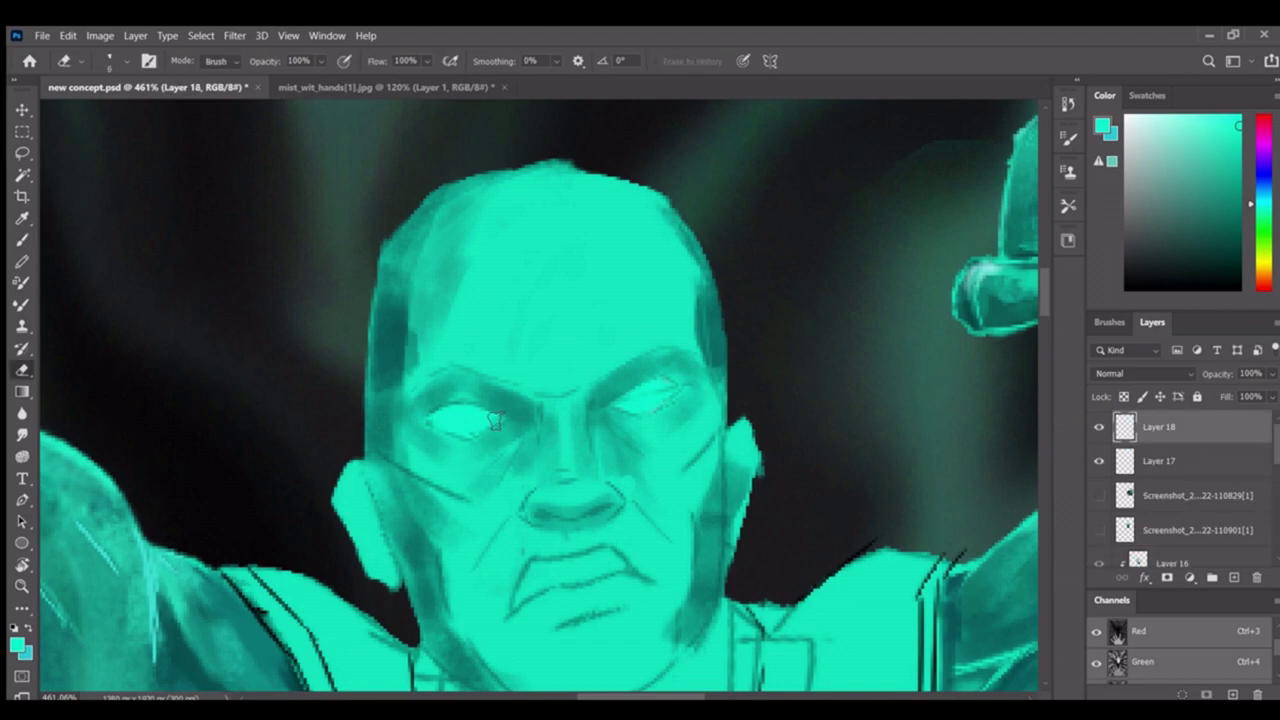
Deepen the teal shadows around the eyes and beside the nose on the body sketch layer
key("z")
left_click_drag(494, 421, 560, 421)
key("b")
left_click(450, 318, "ctrl")
left_click(450, 318, "alt")
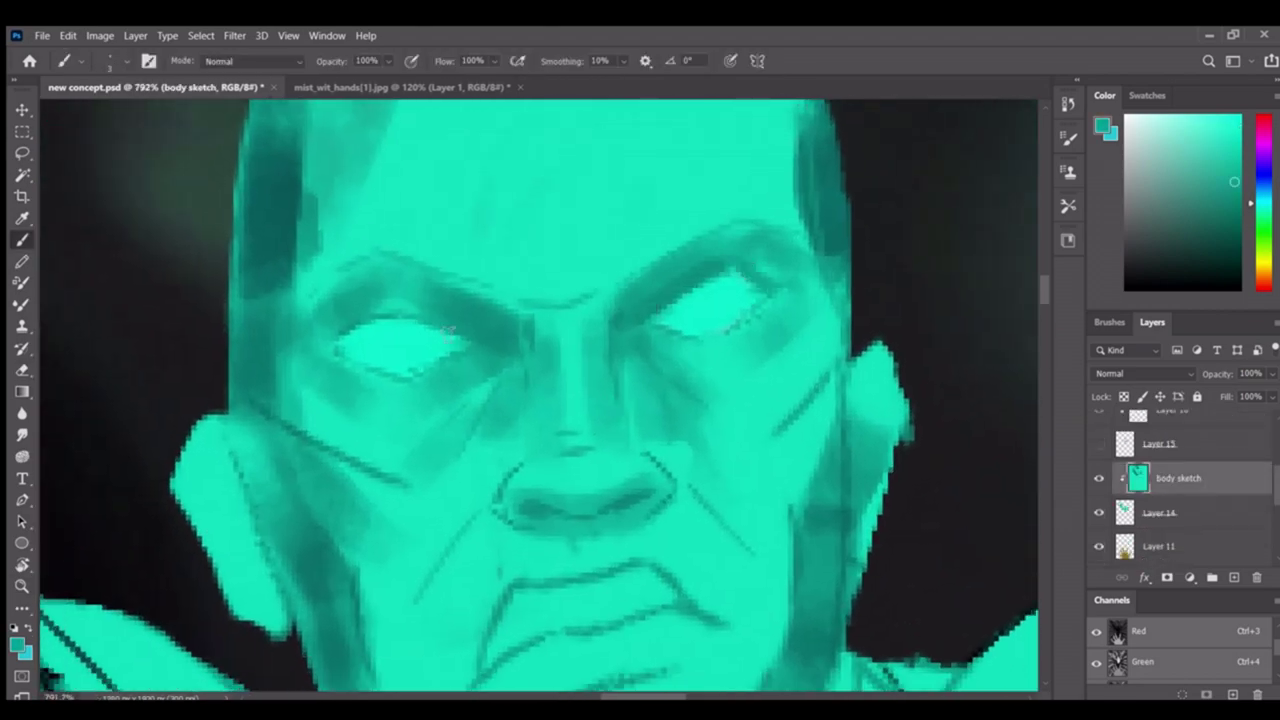
left_click_drag(490, 400, 505, 370)
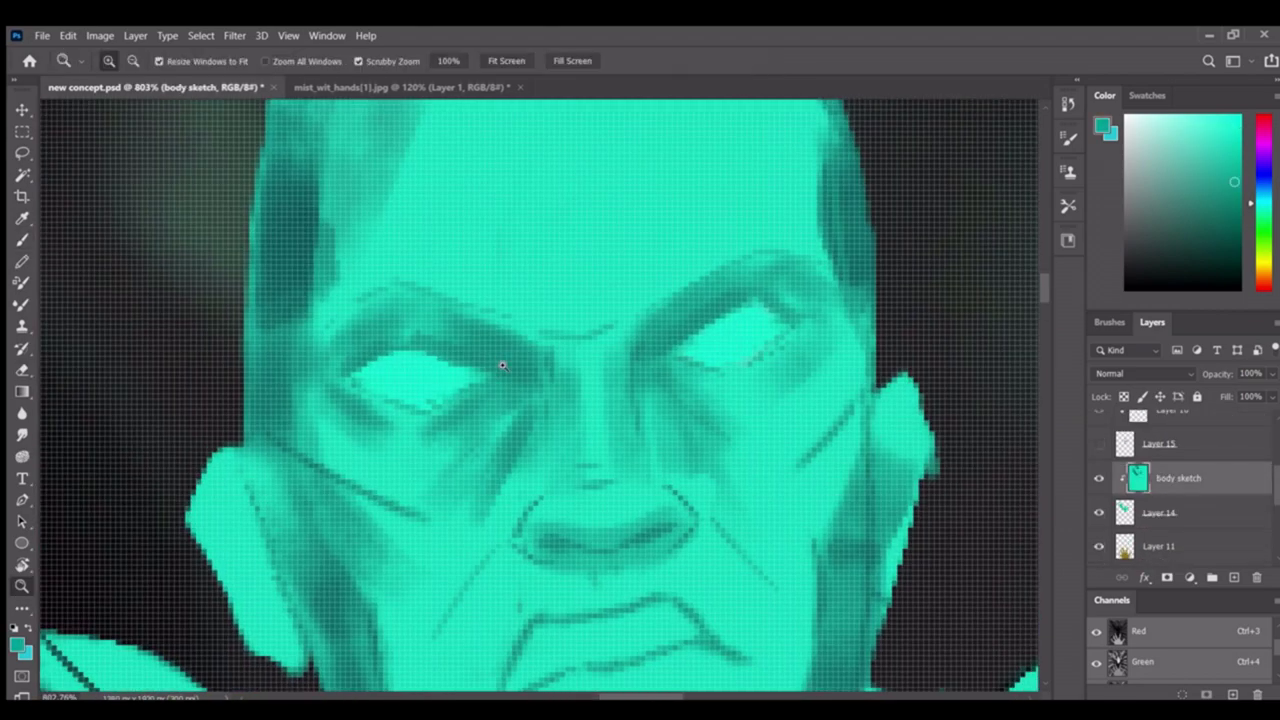
Merge the face line layer with the body sketch layer and keep the result clipped to Layer 14
scroll(505, 370, "down", 5)
left_click(618, 383, "ctrl")
key("z")
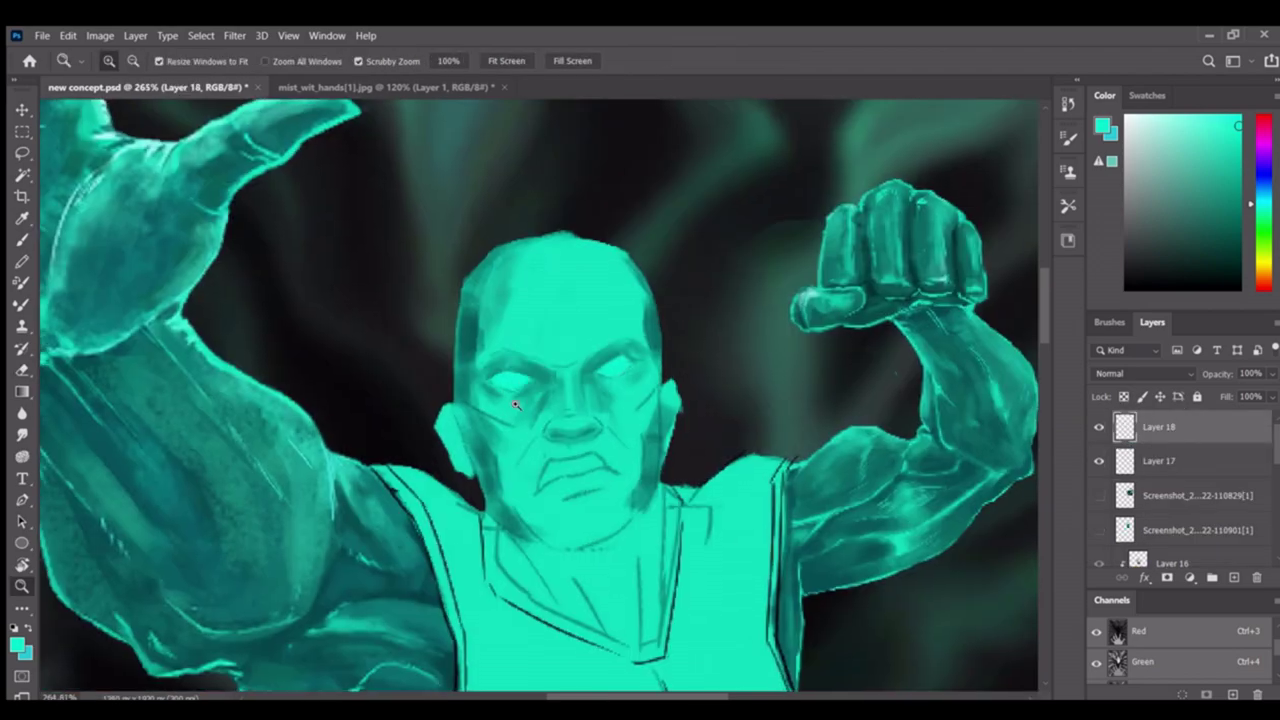
scroll(526, 383, "down", 2)
key("alt+BackSpace")
left_click_drag(1160, 427, 1140, 545)
left_click(1140, 532, "alt")
scroll(530, 375, "up", 4)
key("b")
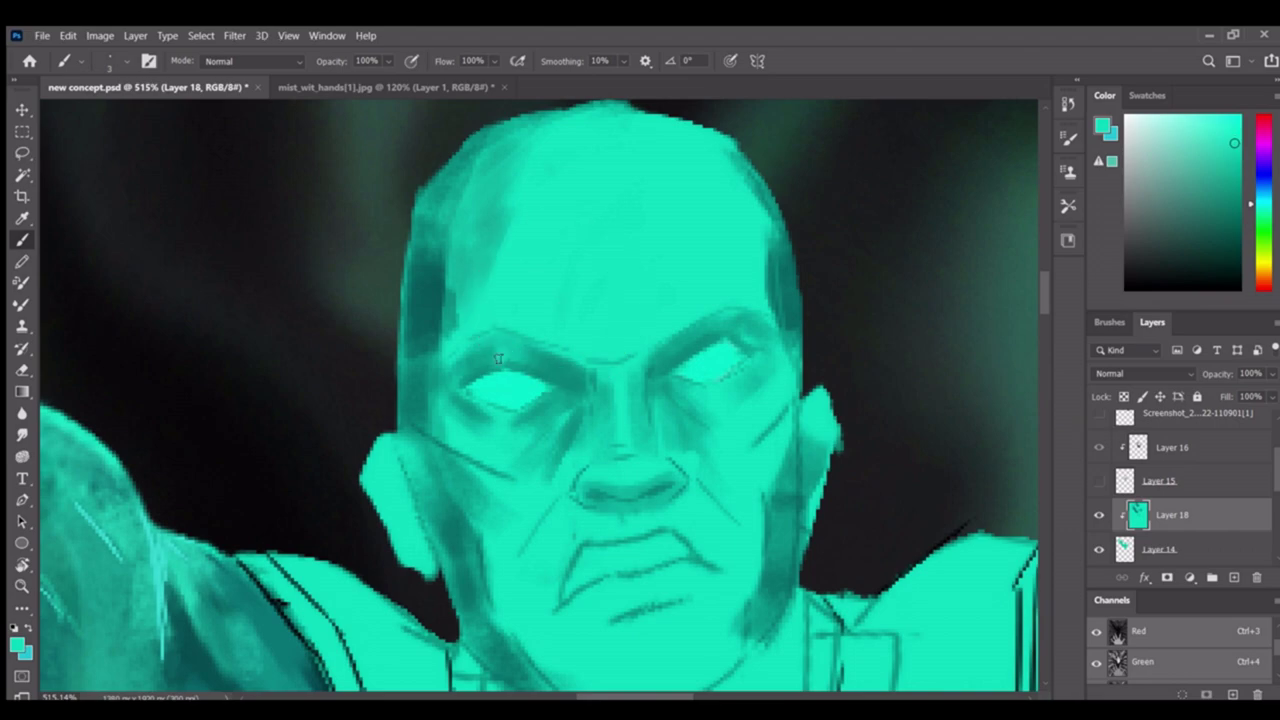
Paint mid-teal shading across the brow ridge and lower forehead with the brush at 79% opacity
scroll(485, 413, "down", 4)
scroll(491, 447, "up", 4)
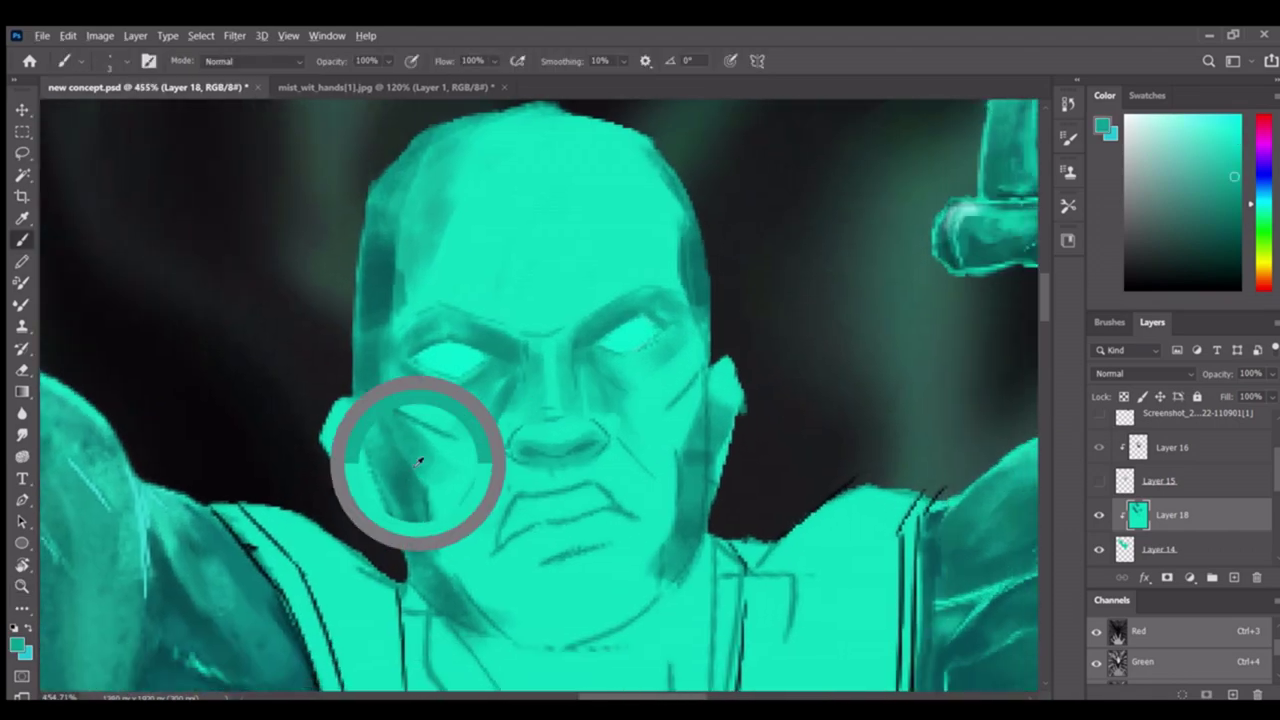
key("7")
key("9")
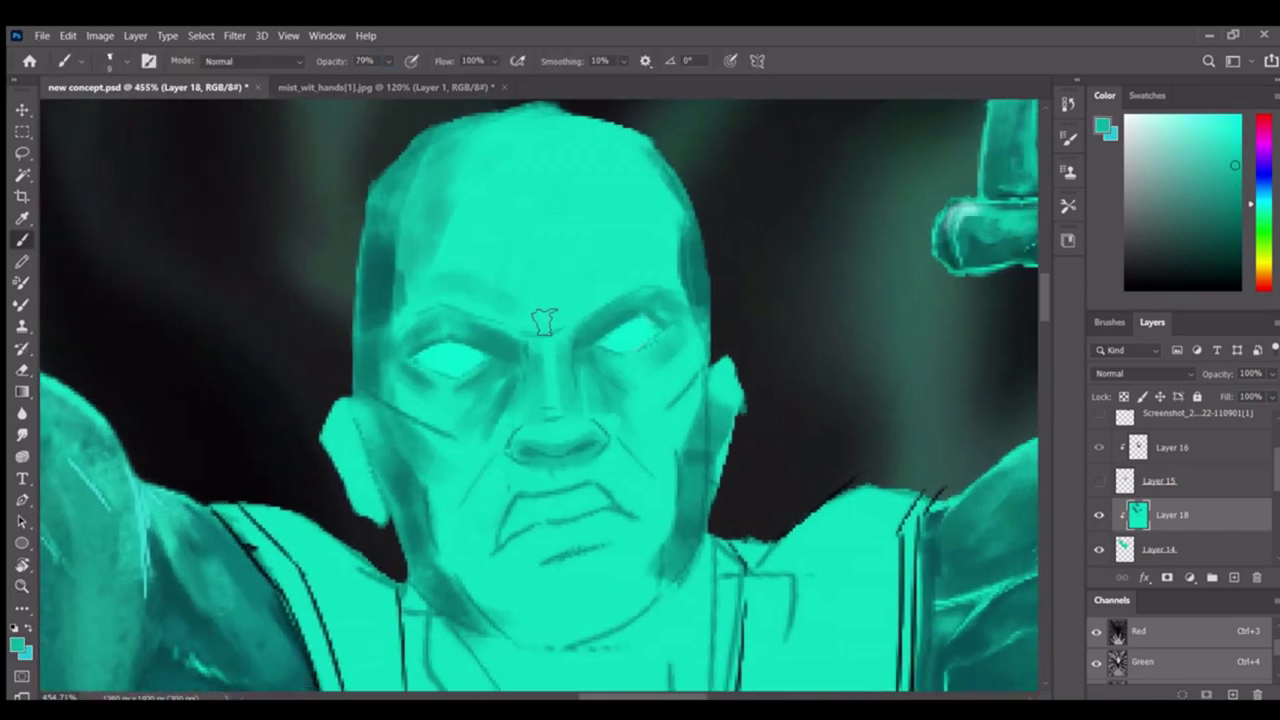
mouse_move(385, 300)
left_mouse_down()
mouse_move(390, 225)
mouse_move(380, 340)
left_mouse_up()
Darken both temples and the upper edges of the head with sampled dark teal strokes
left_click(372, 285, "alt")
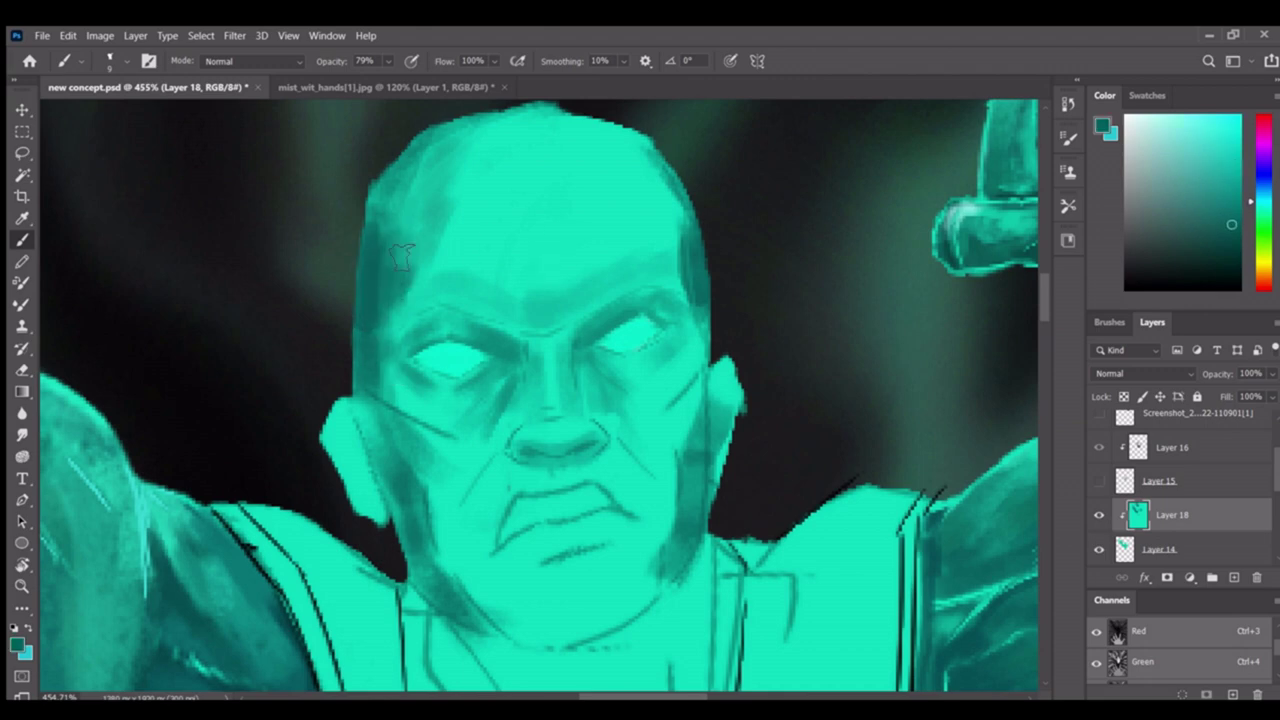
left_click_drag(400, 170, 420, 270)
left_click_drag(684, 213, 600, 130)
left_click_drag(725, 310, 690, 440)
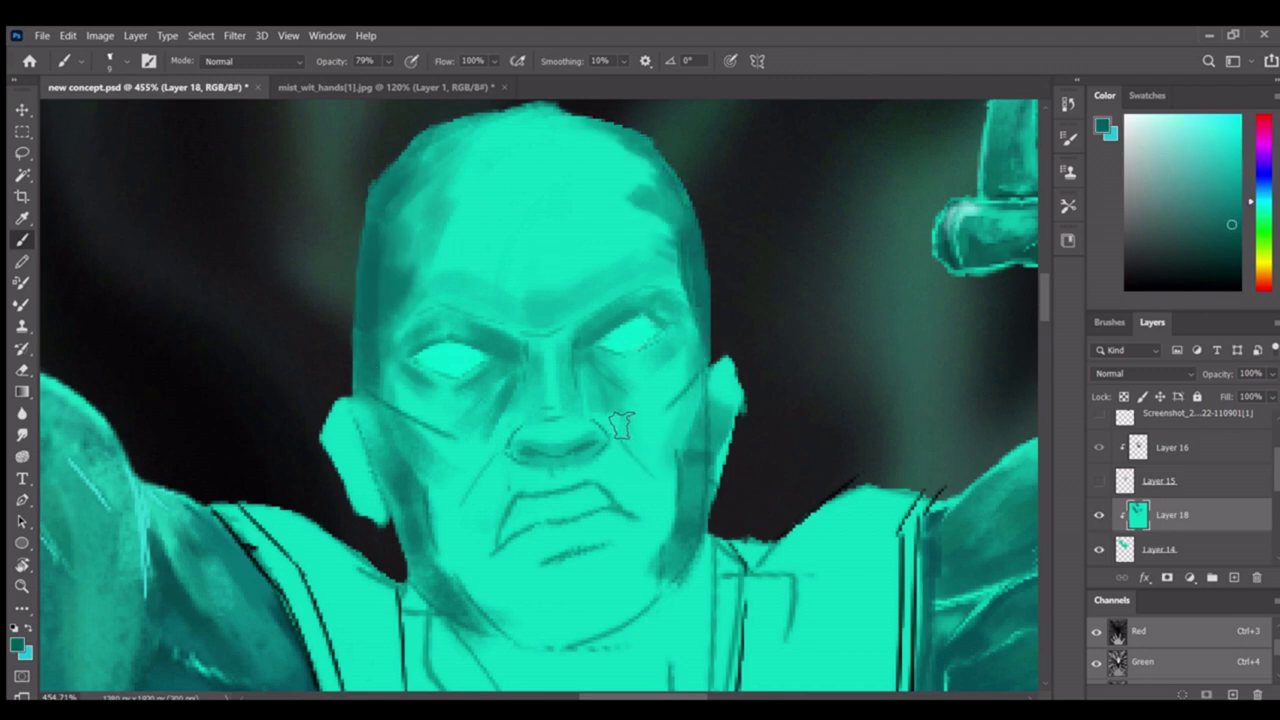
Tint the shadowed side of the forehead with greener strokes and continue shading around the eye
left_click(1210, 148)
left_click_drag(375, 260, 380, 370)
left_click_drag(400, 180, 430, 285)
left_click_drag(420, 200, 430, 320)
left_click_drag(590, 550, 640, 550)
left_click(465, 320, "alt")
left_click_drag(460, 330, 437, 360)
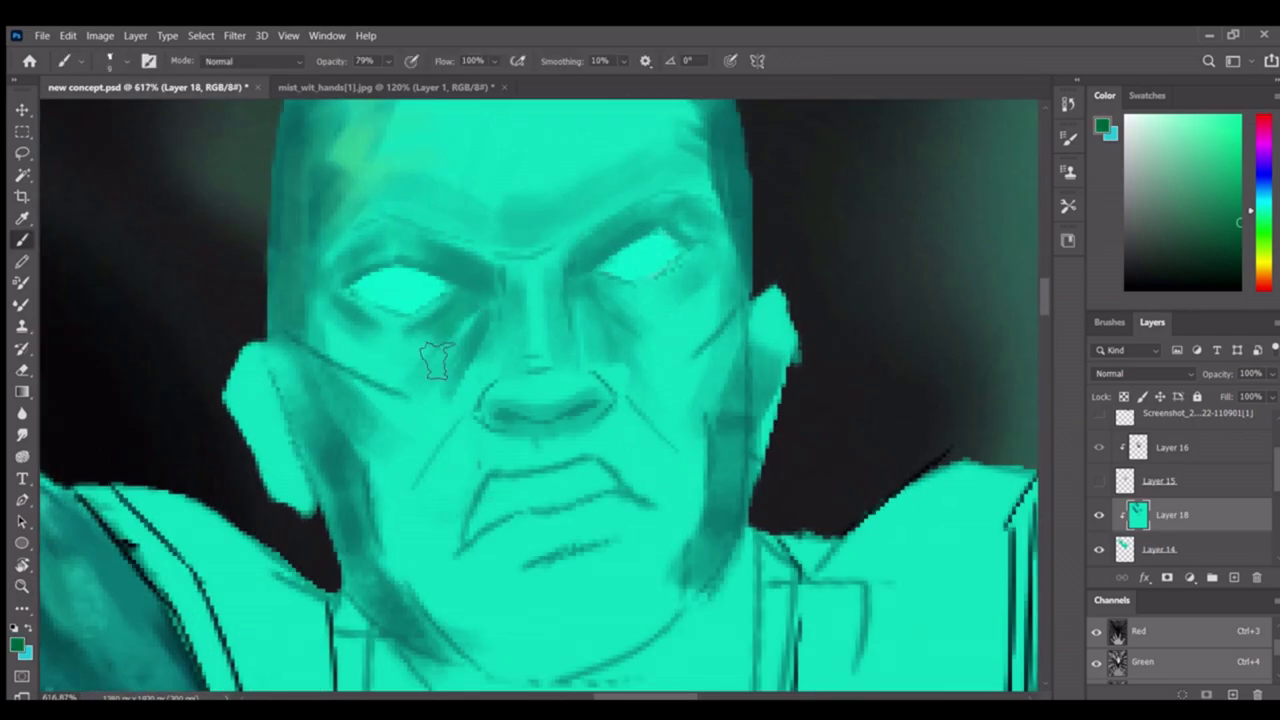
Darken the outer edge of the head and shade the inside of the ear on the same side with dark green
scroll(737, 229, "up", 2)
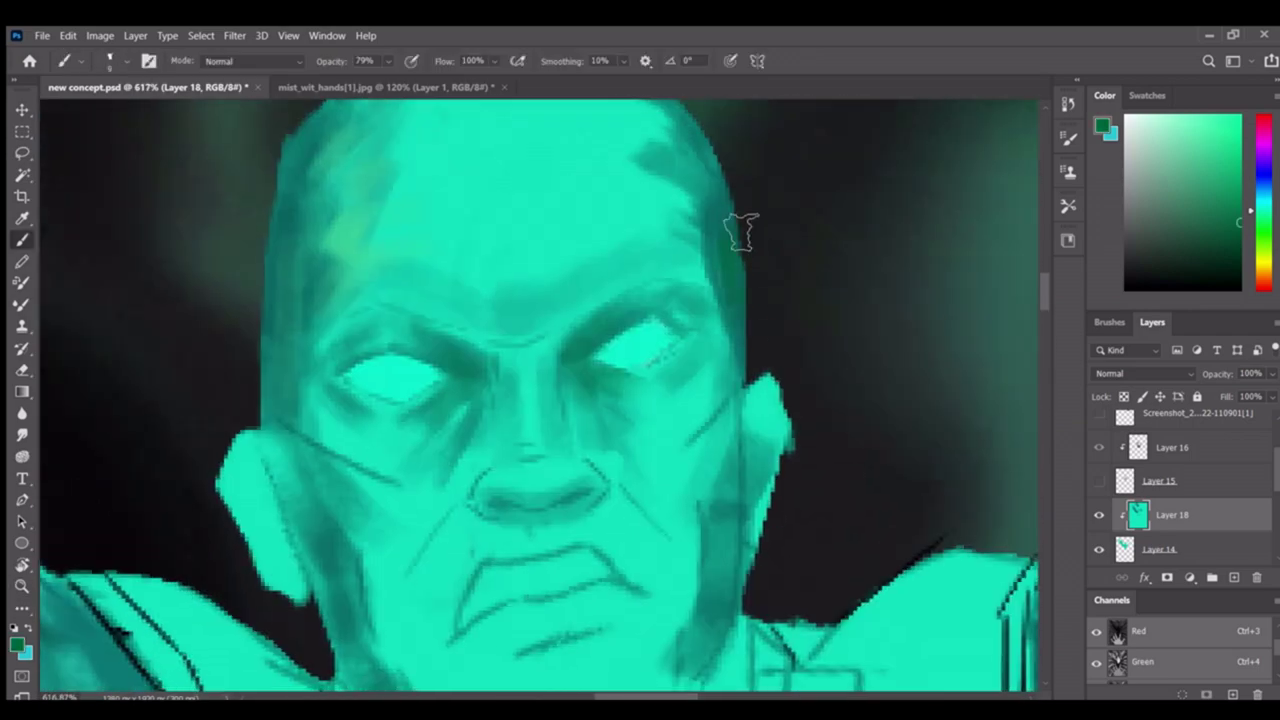
scroll(432, 415, "left", 3)
scroll(435, 415, "down", 3)
key("z")
key("ctrl+0")
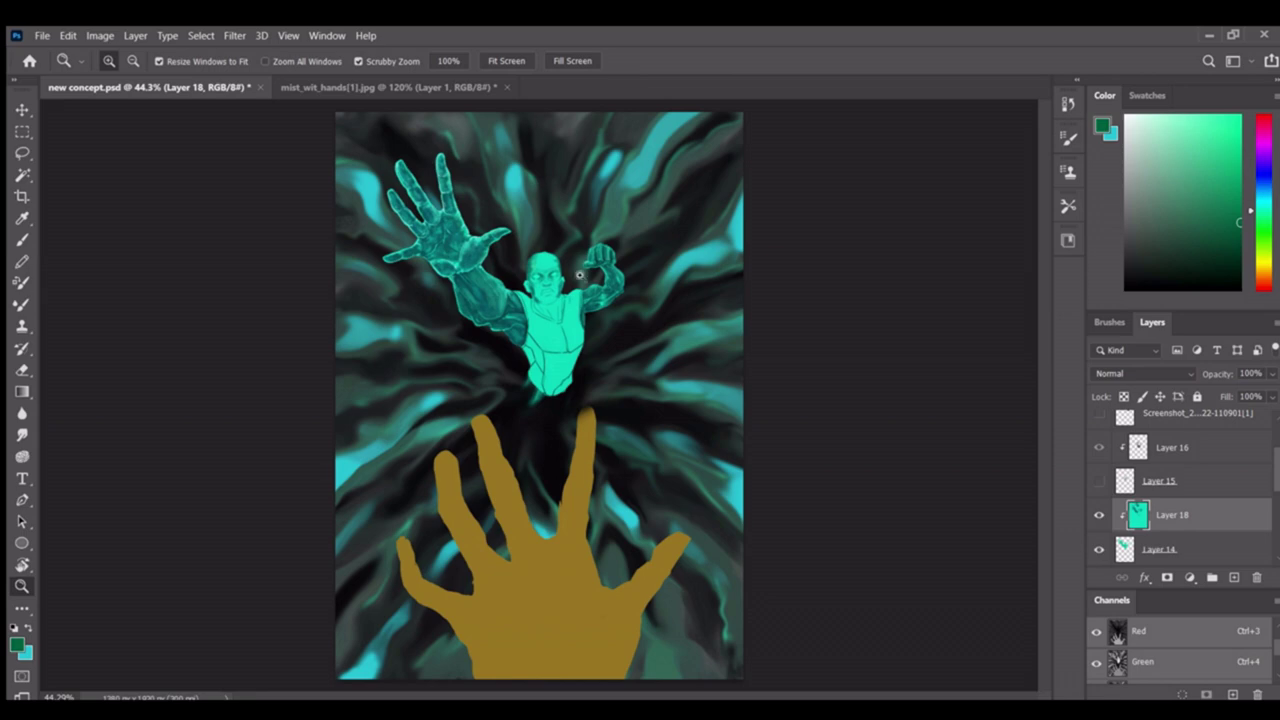
left_click_drag(541, 267, 735, 419)
key("b")
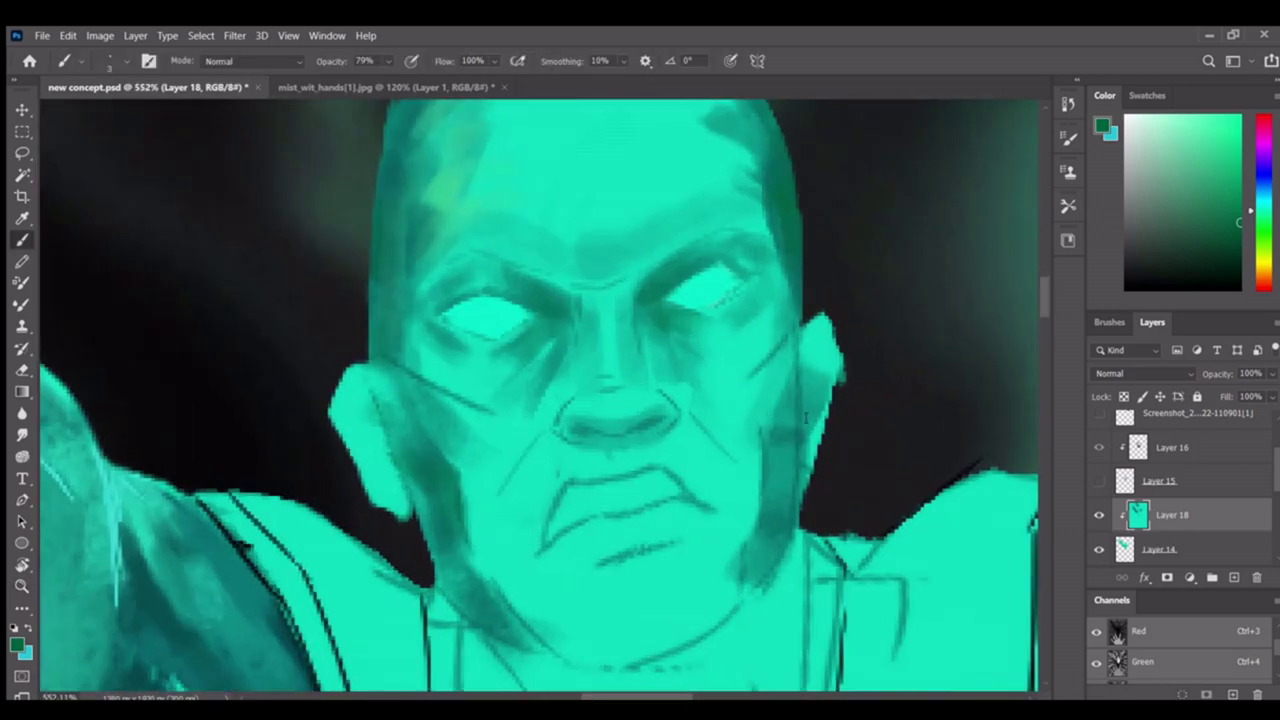
Paint the creases running from the nose to the cheeks and lighten the nose and brow with sampled teal tones
scroll(603, 437, "up", 1)
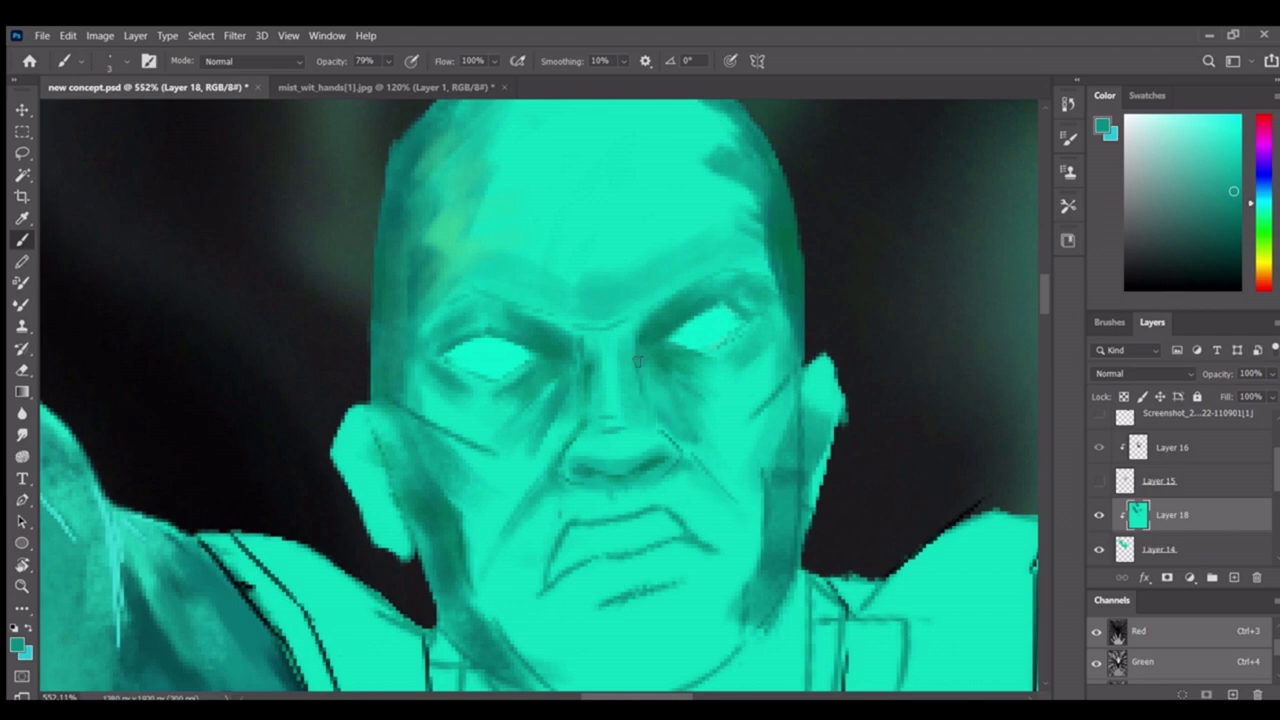
key("z")
left_click_drag(585, 372, 560, 414)
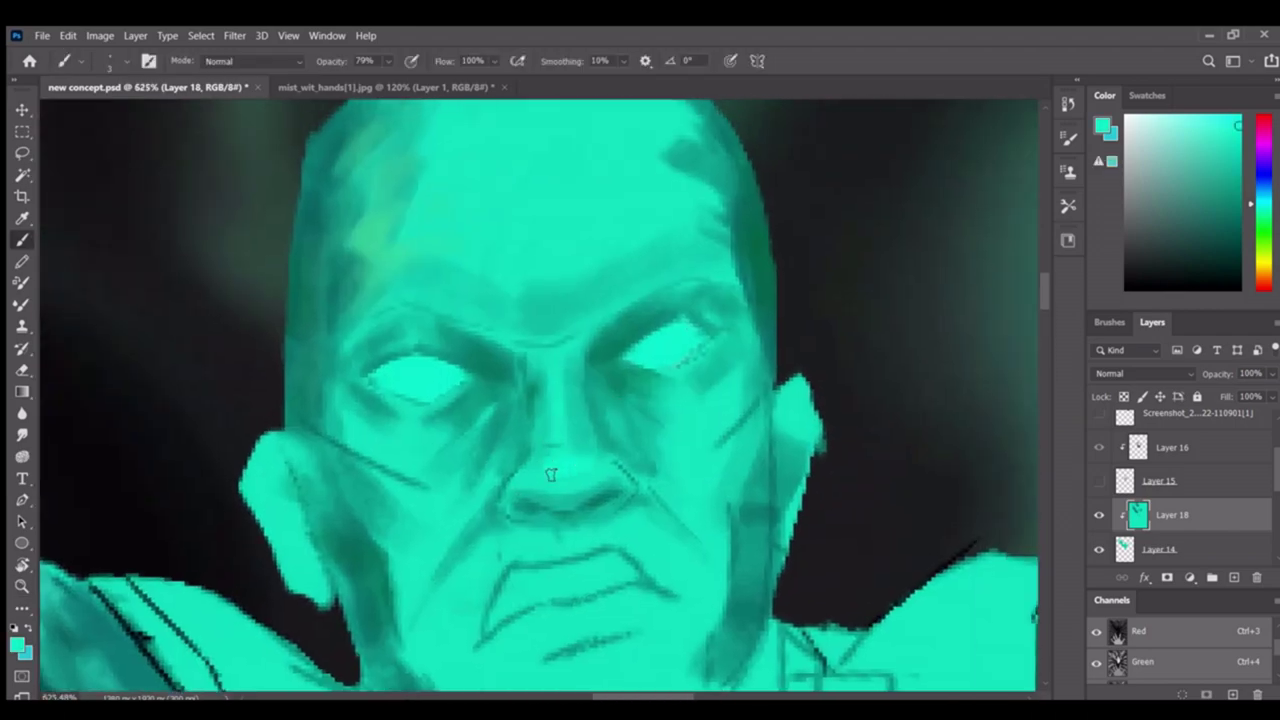
scroll(550, 474, "down", 2)
scroll(586, 380, "up", 2)
key("z")
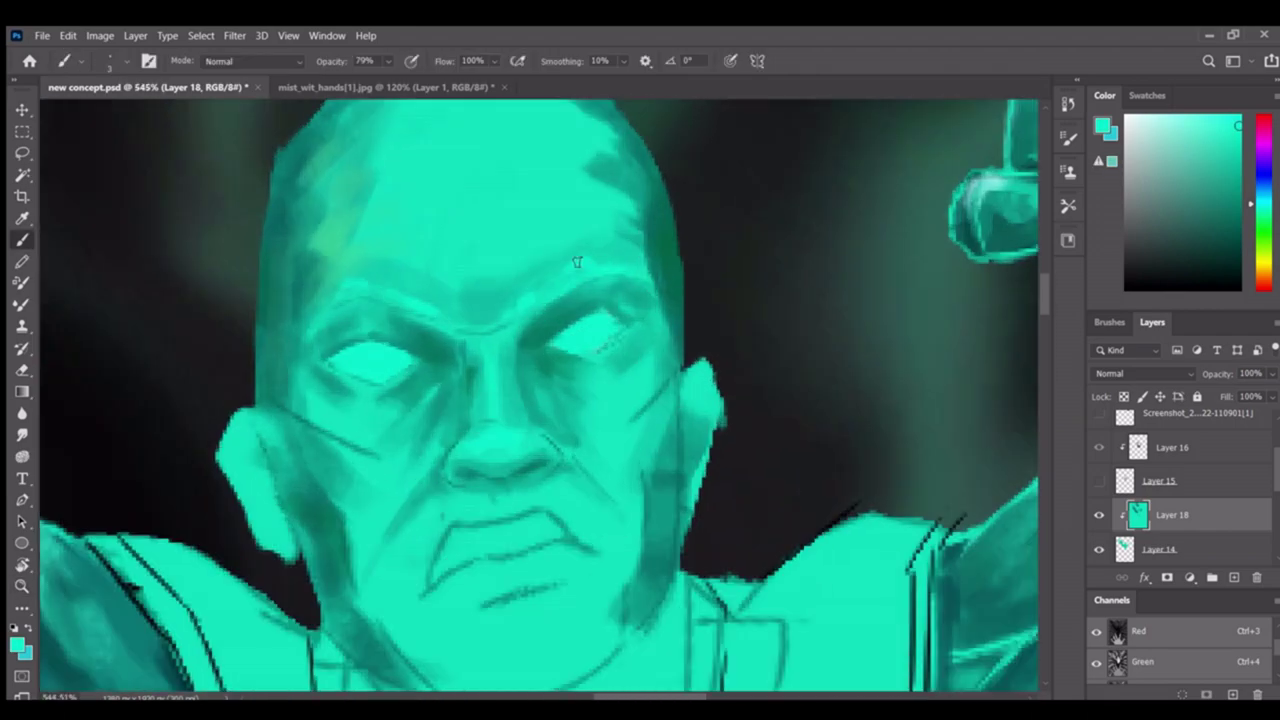
Refine the light strokes along the brows, paint a pale cheekbone highlight and bring up the colour swatches
key("z")
left_click_drag(556, 330, 570, 328)
scroll(531, 347, "down", 3)
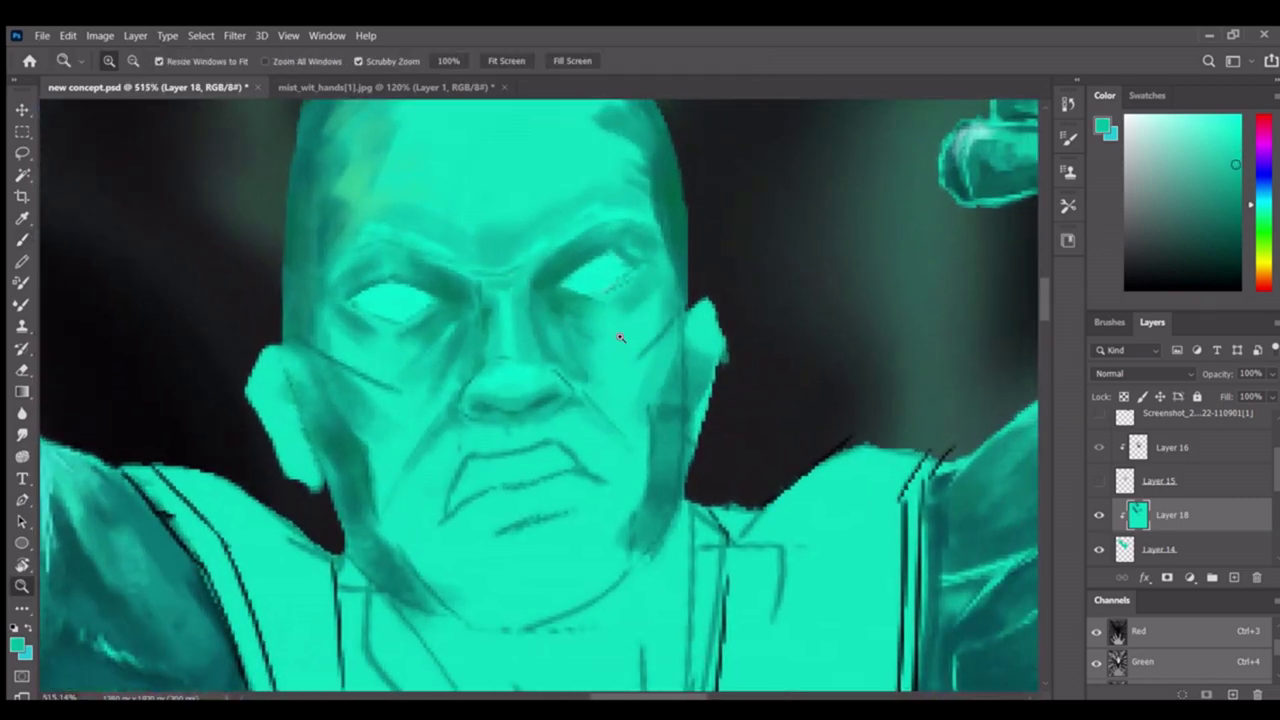
scroll(609, 271, "up", 2)
left_click_drag(639, 370, 584, 361)
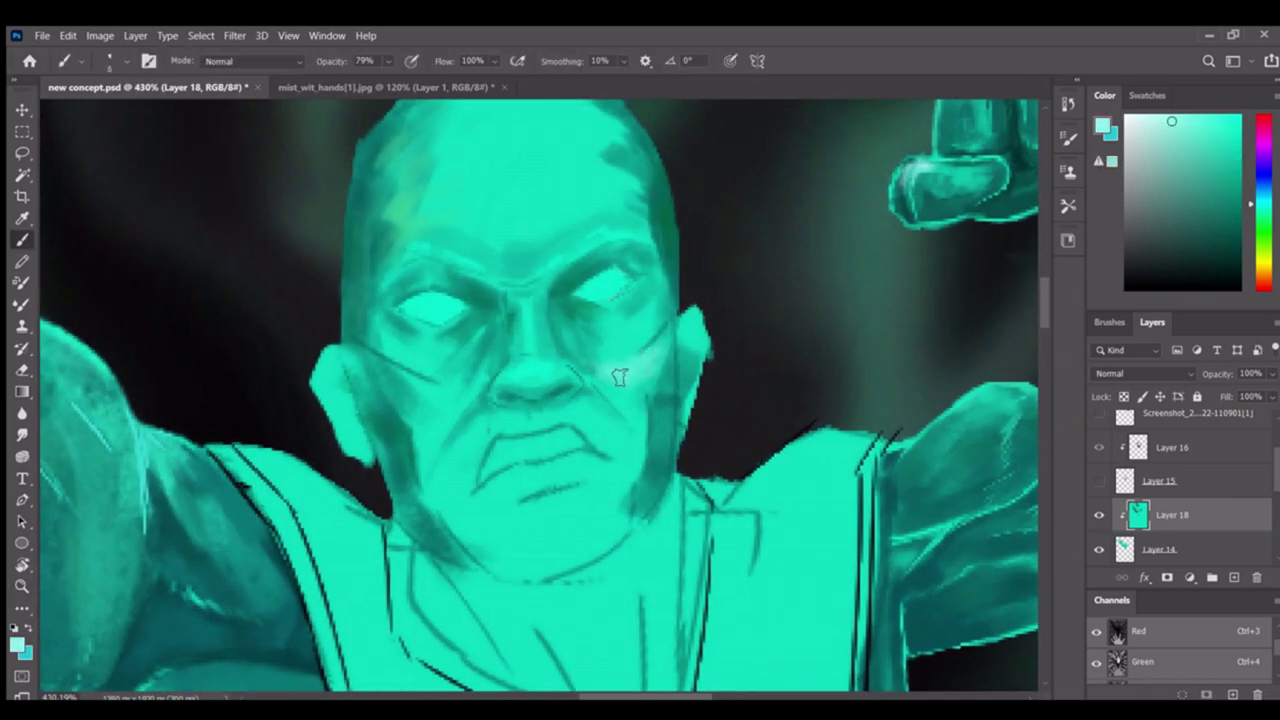
left_click(1148, 95)
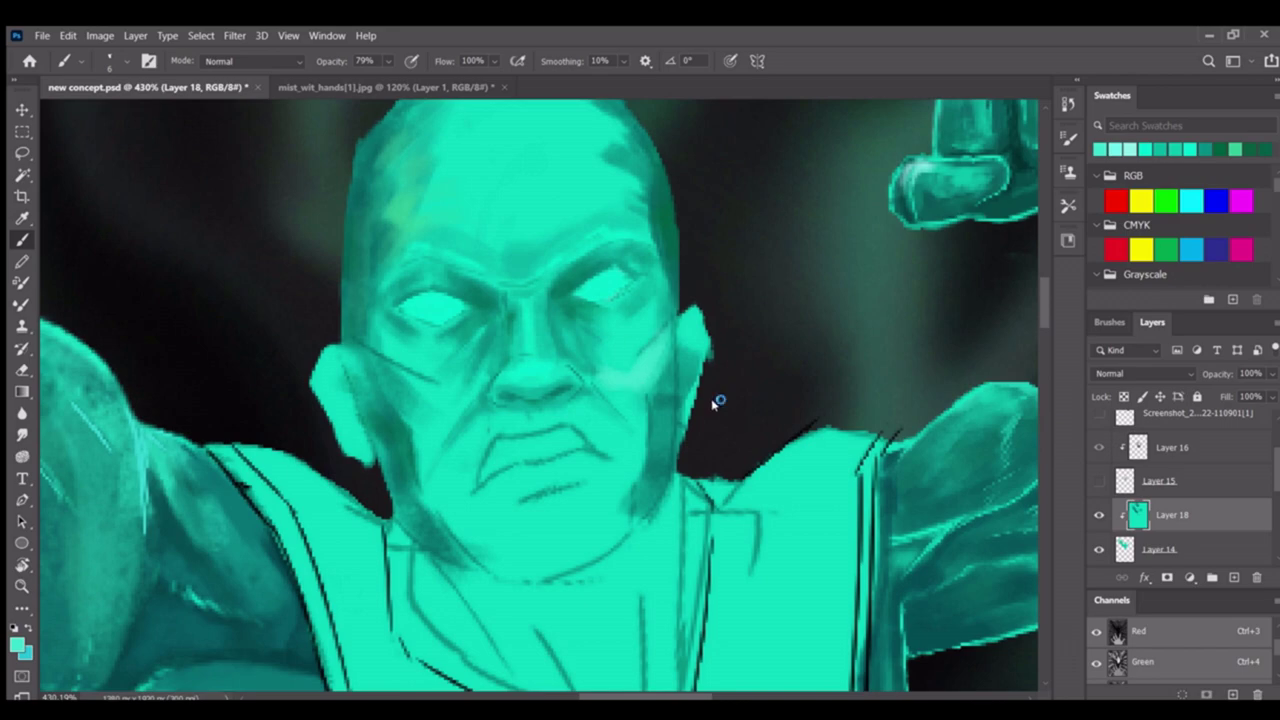
Paint pale highlights on the opposite cheek, the centre of the forehead and above the brows
scroll(580, 355, "up", 3)
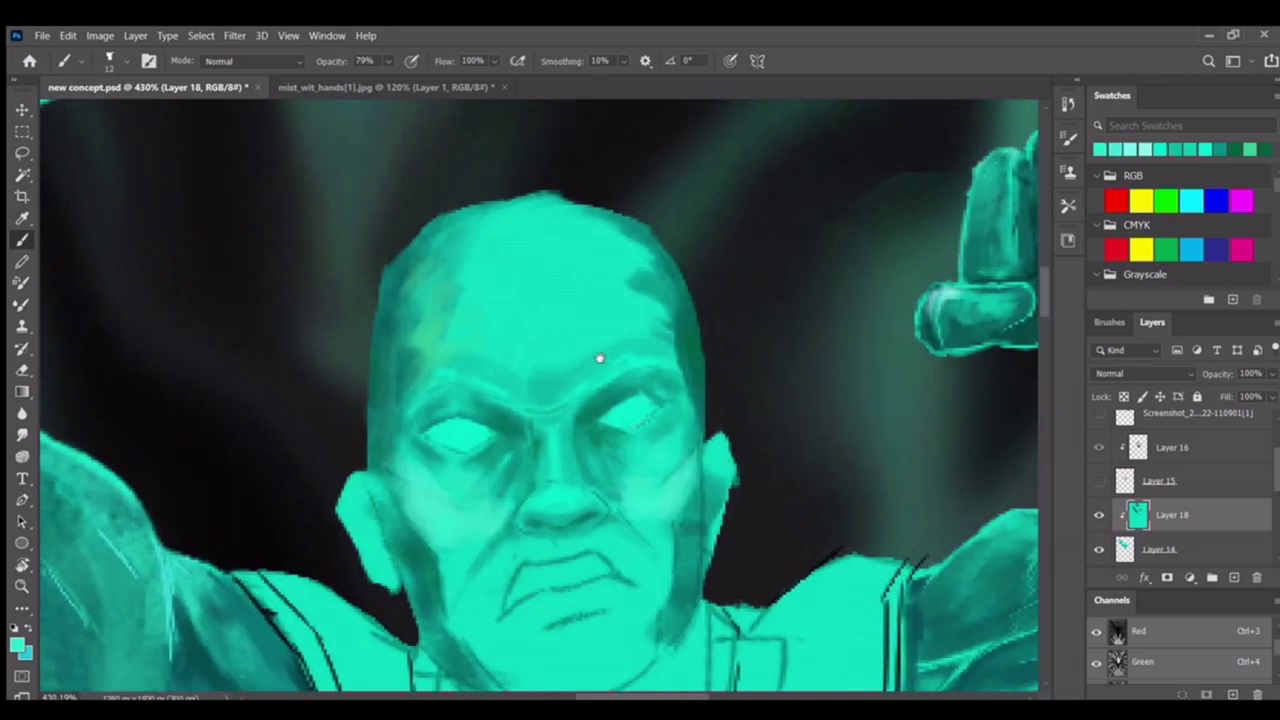
mouse_move(565, 350)
left_mouse_down()
mouse_move(625, 309)
mouse_move(522, 314)
mouse_move(563, 365)
left_mouse_up()
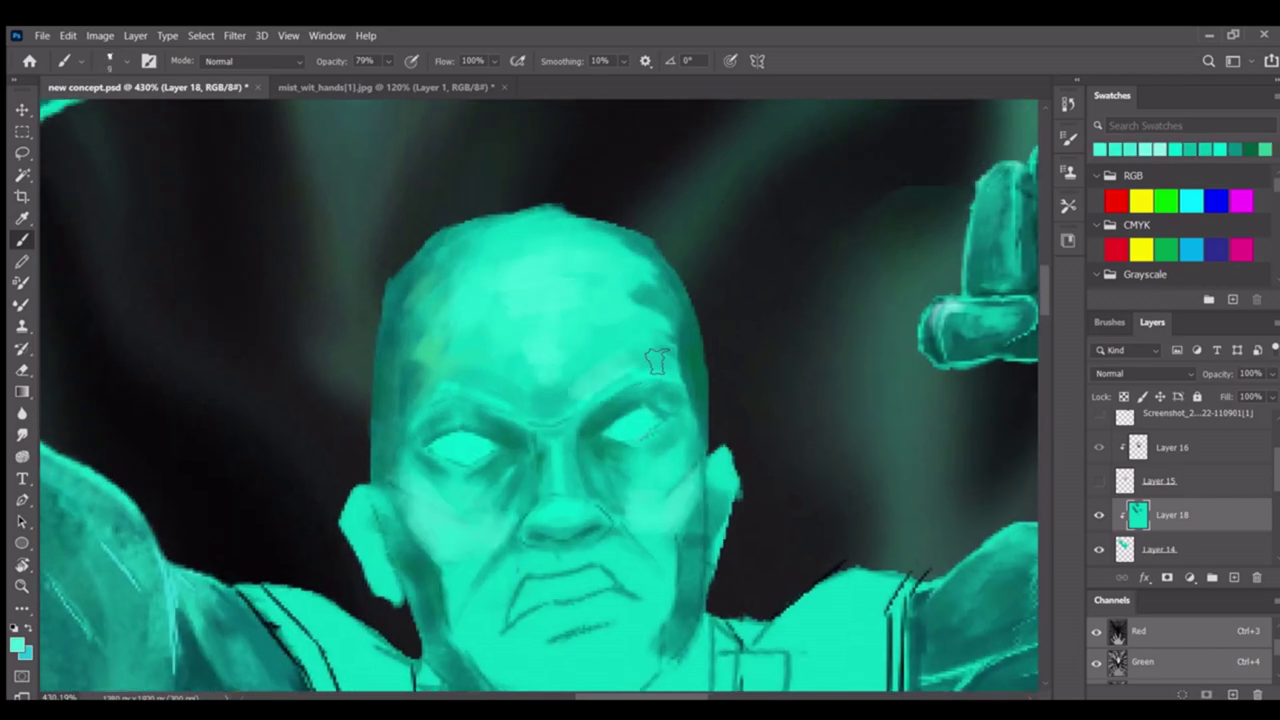
scroll(585, 350, "down", 5)
Shade beneath the nose and around the upper lip with dark and mid-teal tones sampled from the face
scroll(560, 395, "up", 6)
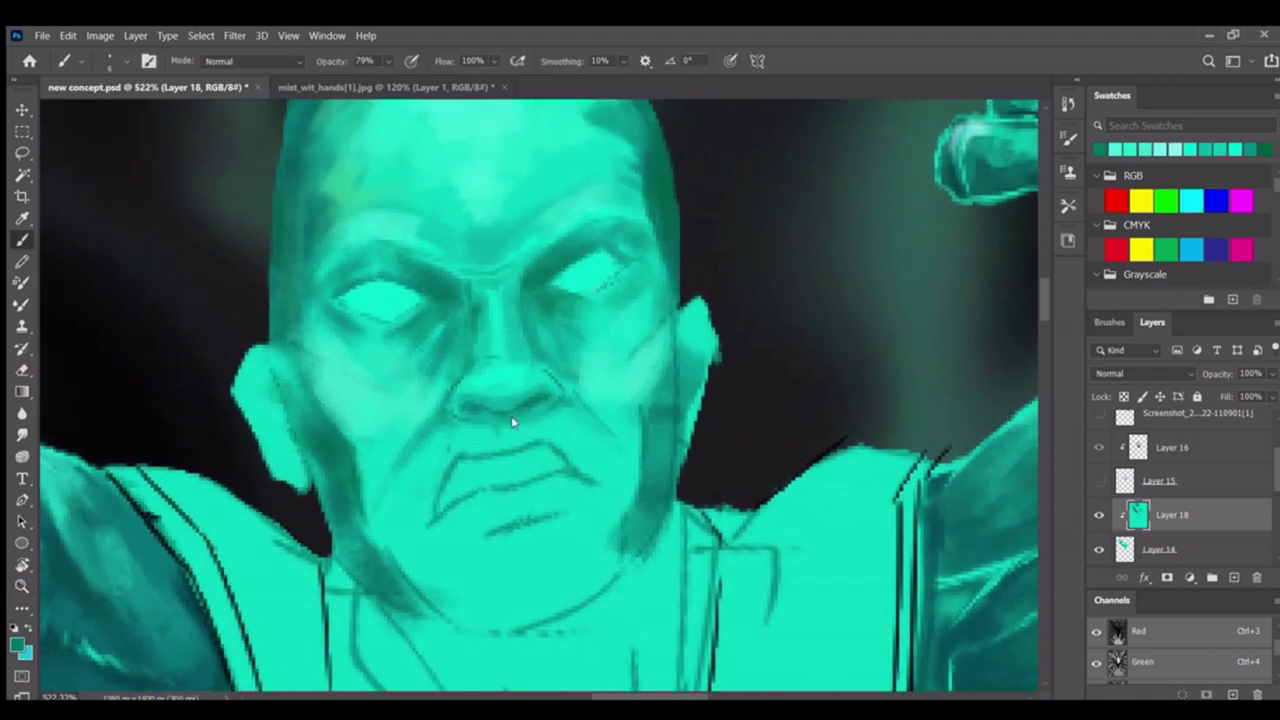
left_click_drag(500, 437, 550, 410)
scroll(560, 400, "down", 5)
scroll(560, 400, "up", 5)
left_click(623, 280, "alt")
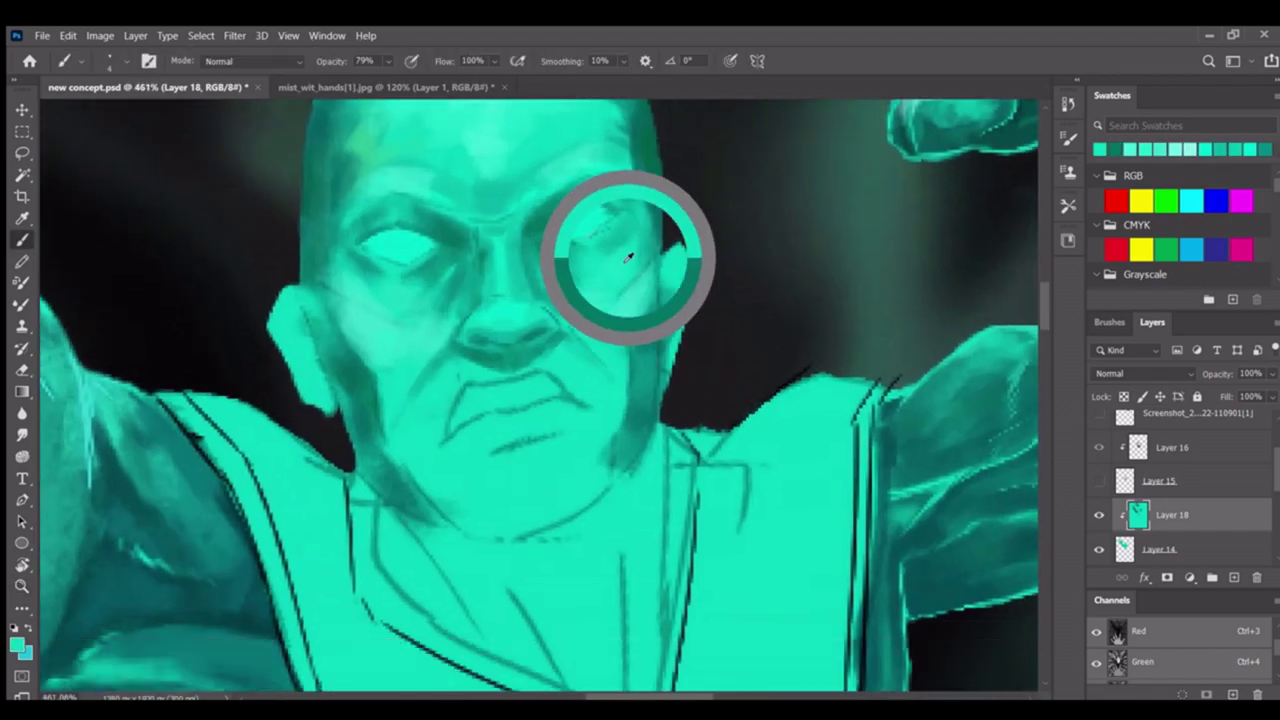
Fill the jaw and lower cheeks with mid-teal shading, darken the chin's underside and add a pale chin highlight
mouse_move(425, 457)
left_mouse_down()
mouse_move(500, 528)
mouse_move(586, 524)
mouse_move(395, 462)
left_mouse_up()
scroll(430, 420, "down", 5)
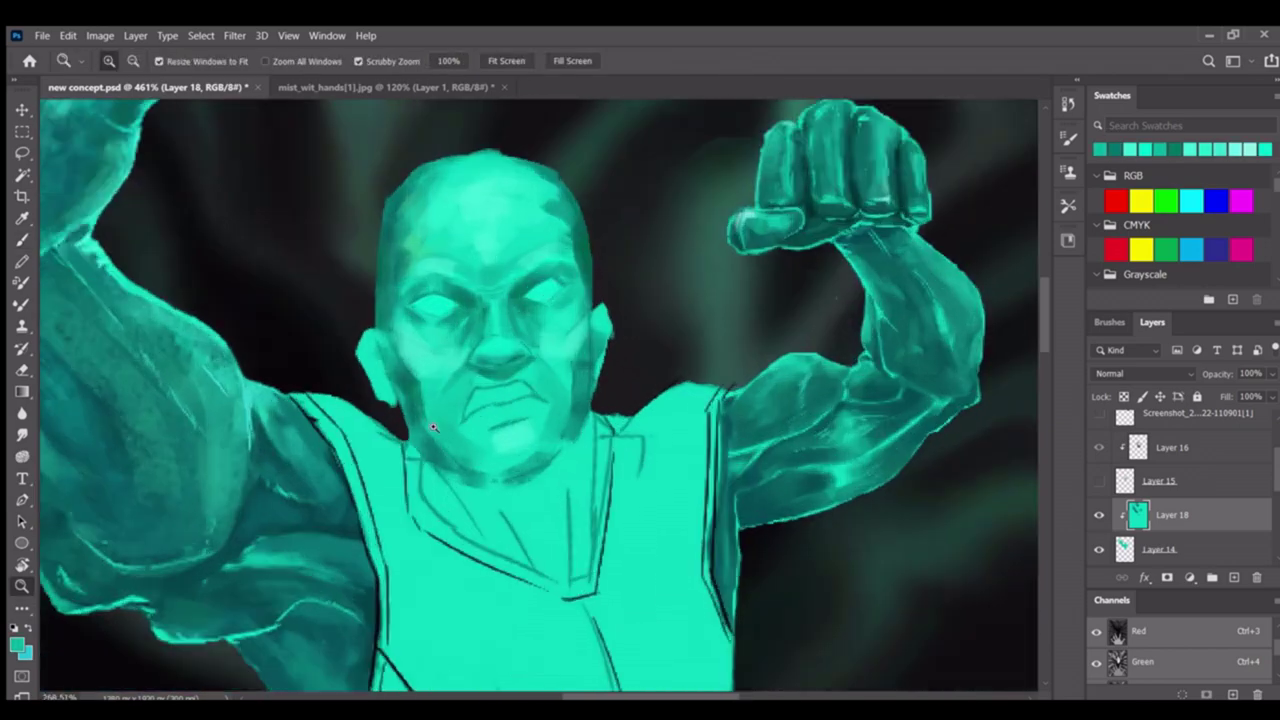
scroll(420, 440, "up", 5)
scroll(422, 440, "down", 5)
scroll(430, 420, "up", 2)
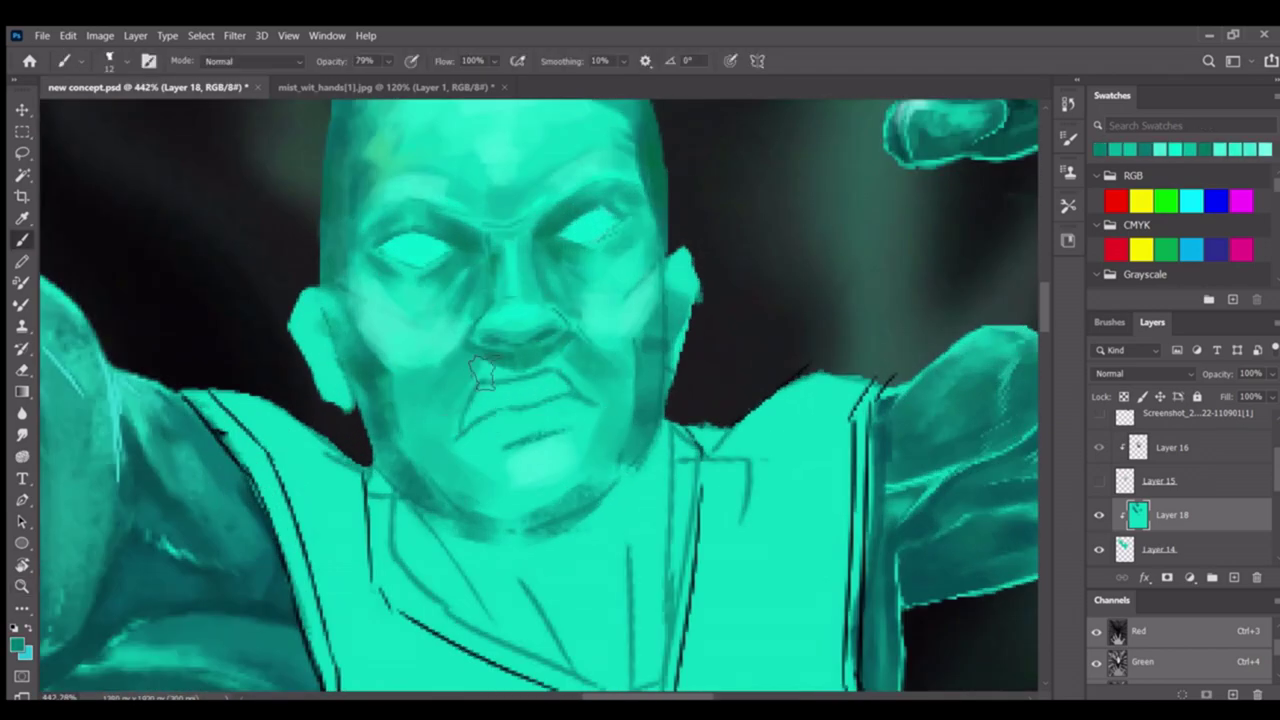
Deepen the shadows beside the mouth and under the nose with sampled dark teal
key("z")
scroll(603, 448, "down", 4)
scroll(603, 448, "up", 4)
scroll(603, 448, "down", 4)
scroll(603, 448, "up", 6)
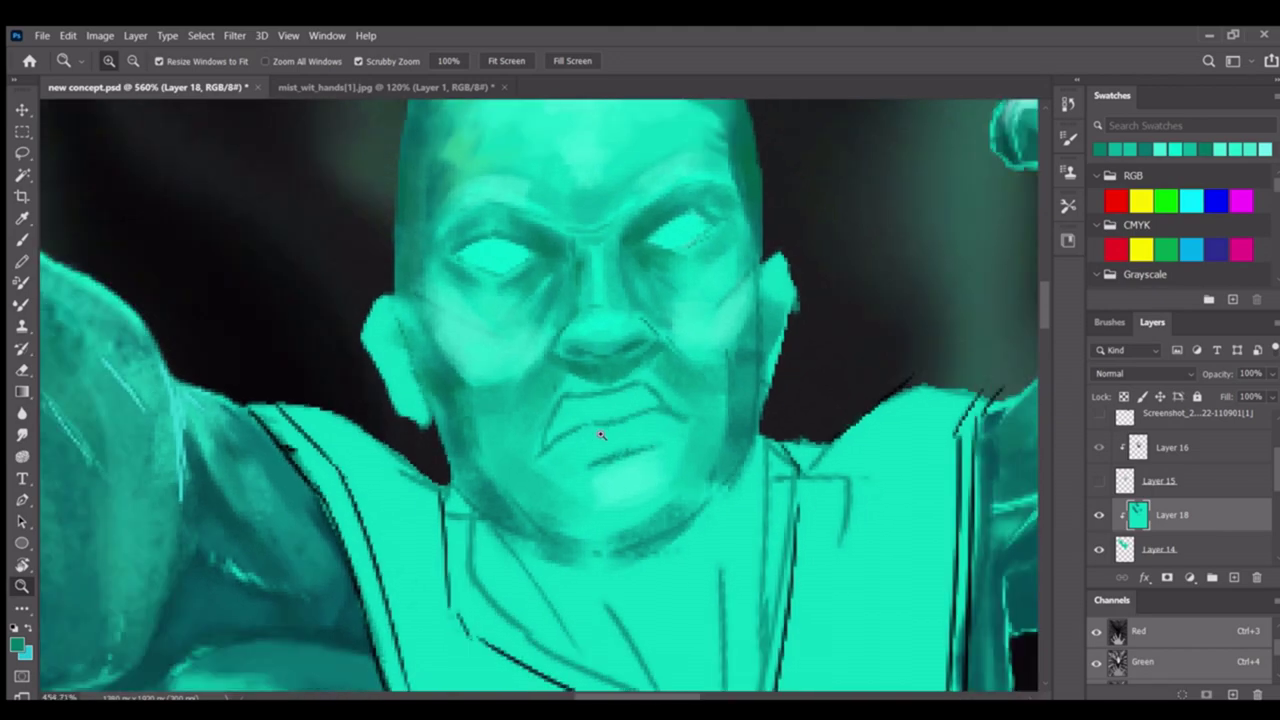
scroll(1268, 443, "down", 2)
Darken both temples and the sides of the skull on Layer 18, covering the yellow-green tint on the forehead
left_click(1172, 457)
key("b")
mouse_move(594, 492)
left_mouse_down()
mouse_move(600, 471)
mouse_move(686, 426)
left_mouse_up()
scroll(686, 426, "down", 5)
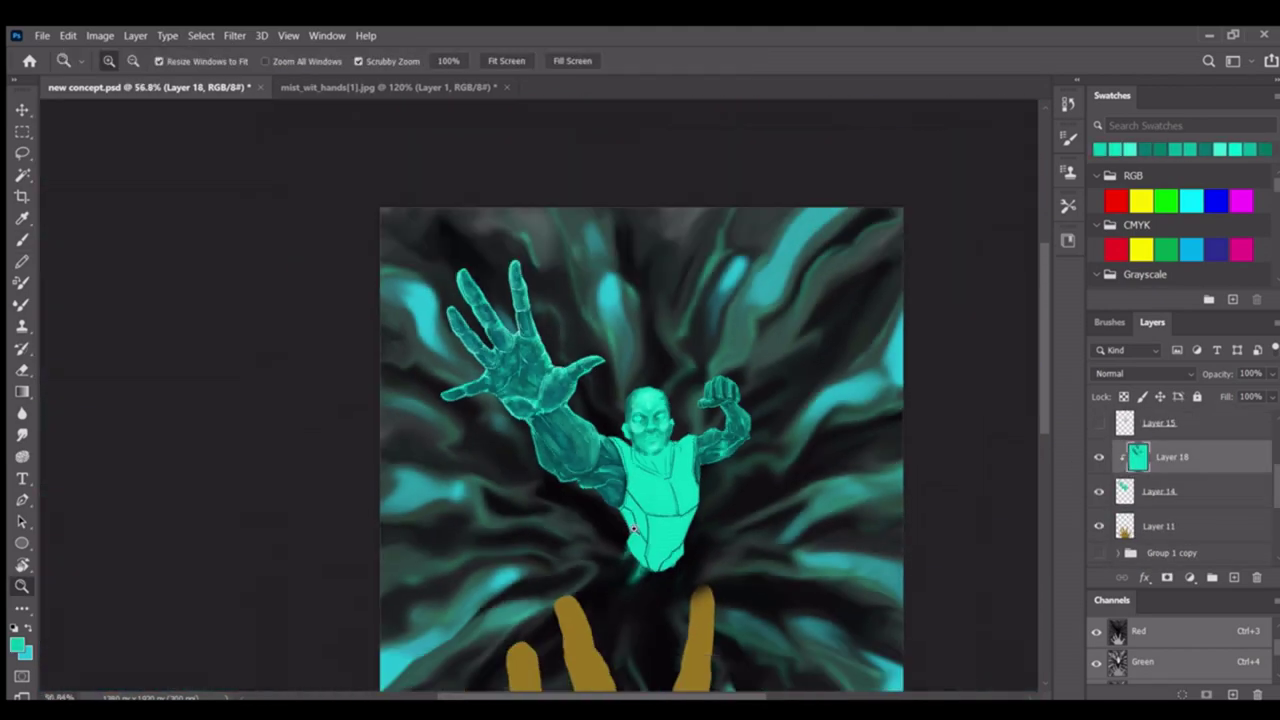
scroll(418, 452, "up", 4)
mouse_move(418, 452)
left_mouse_down()
mouse_move(520, 310)
mouse_move(440, 520)
mouse_move(530, 293)
left_mouse_up()
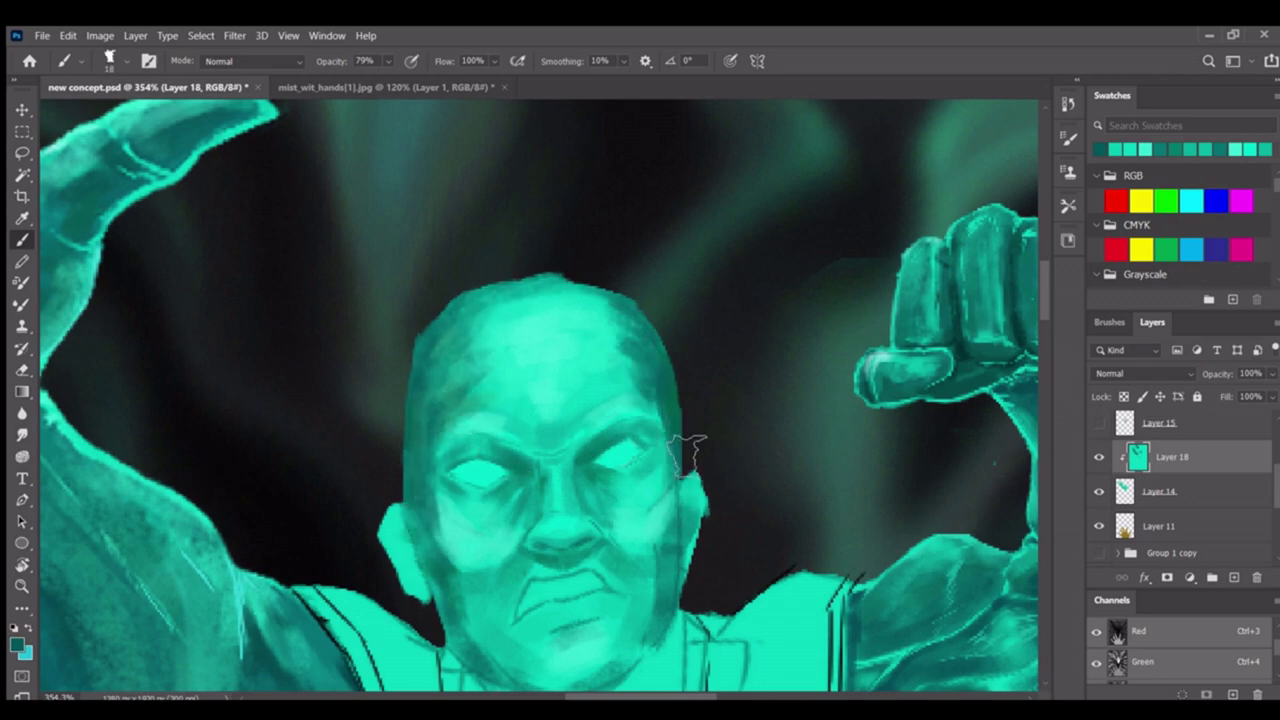
Tone down the pale cheek highlights with mid-teal strokes and blend the forehead shading
key("z")
scroll(522, 530, "down", 4)
scroll(565, 400, "up", 4)
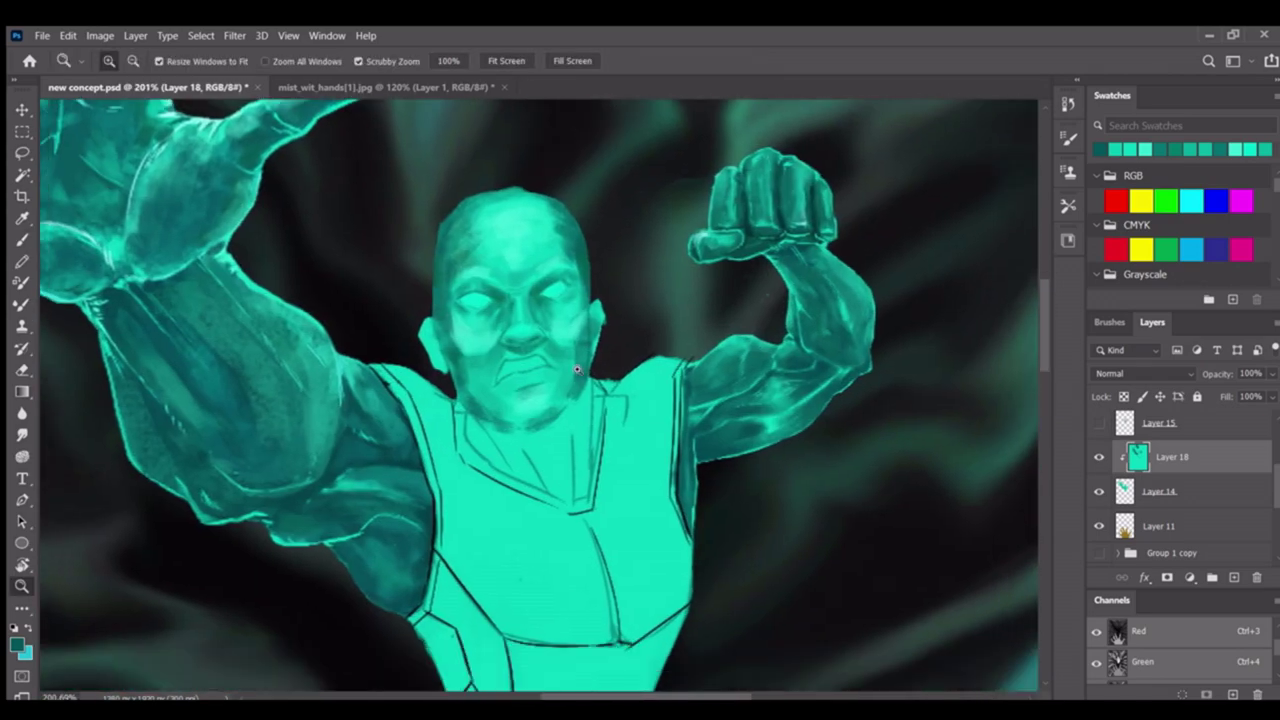
scroll(565, 377, "down", 7)
scroll(565, 377, "up", 6)
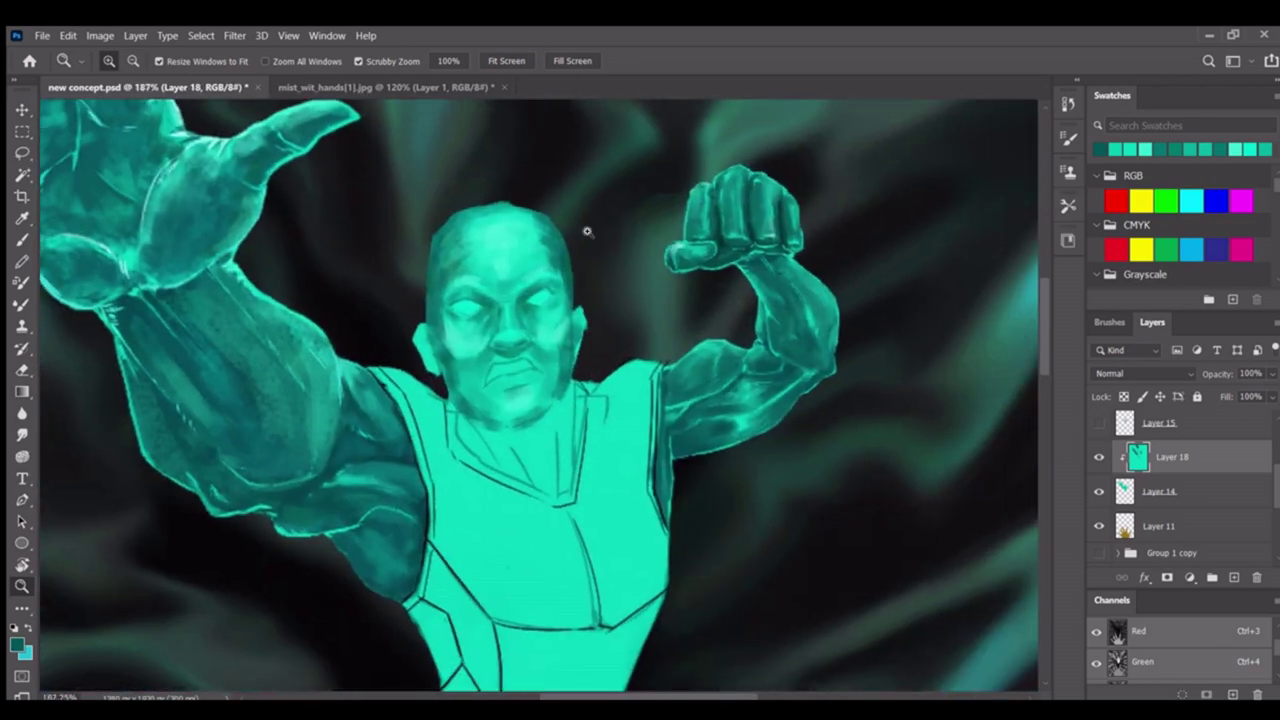
scroll(576, 425, "up", 2)
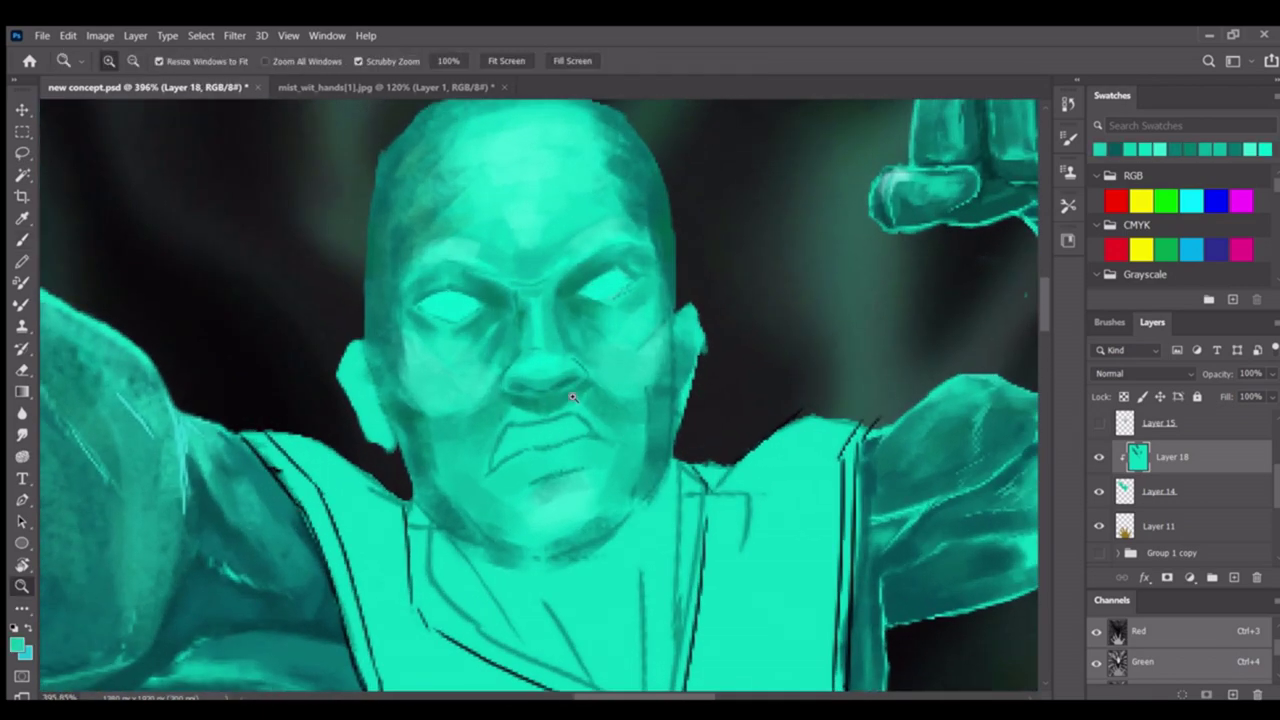
Blend the shading below the eyes and along the outer cheeks with sampled teal tones
scroll(522, 424, "down", 2)
scroll(522, 424, "up", 1)
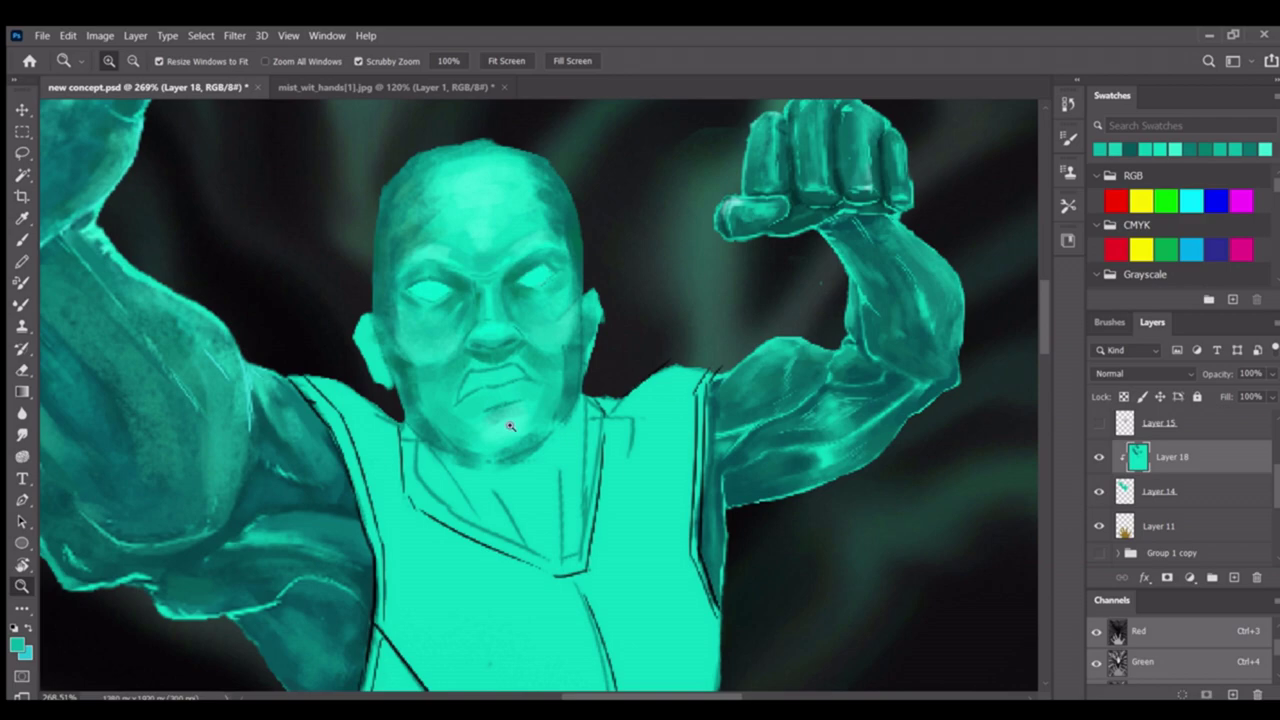
scroll(465, 262, "up", 4)
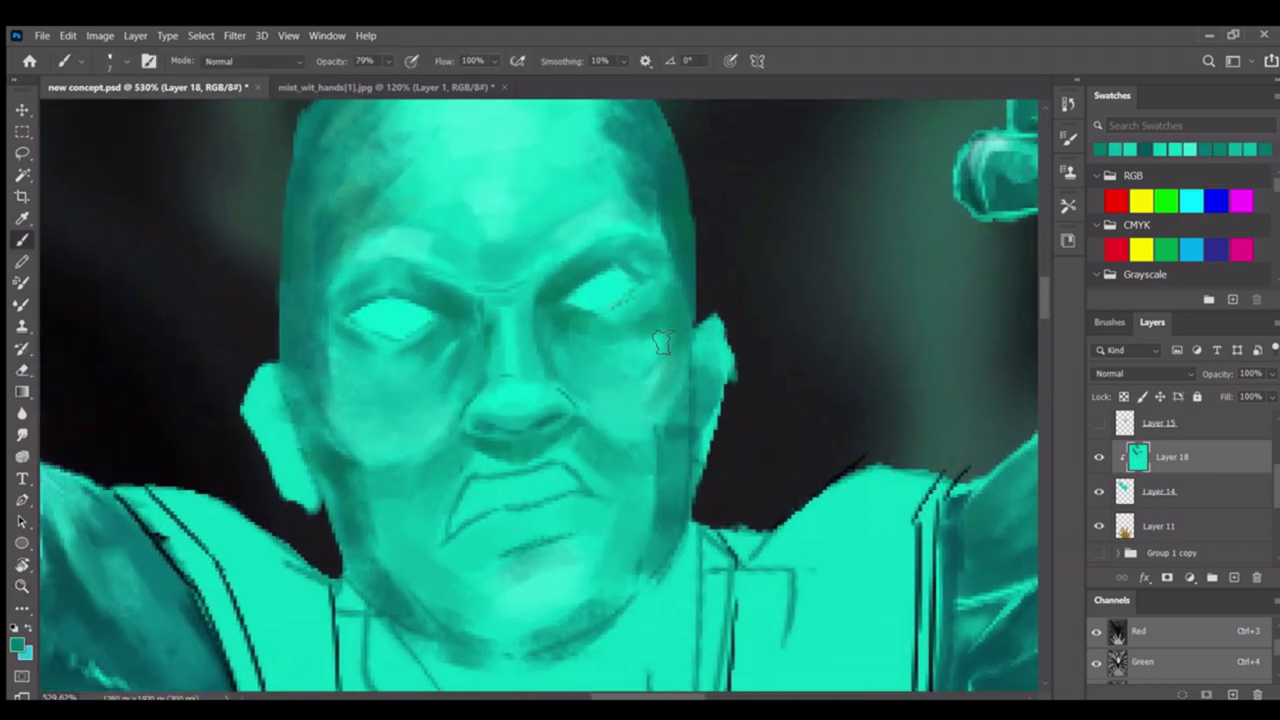
scroll(686, 277, "down", 1)
left_click(443, 186, "alt")
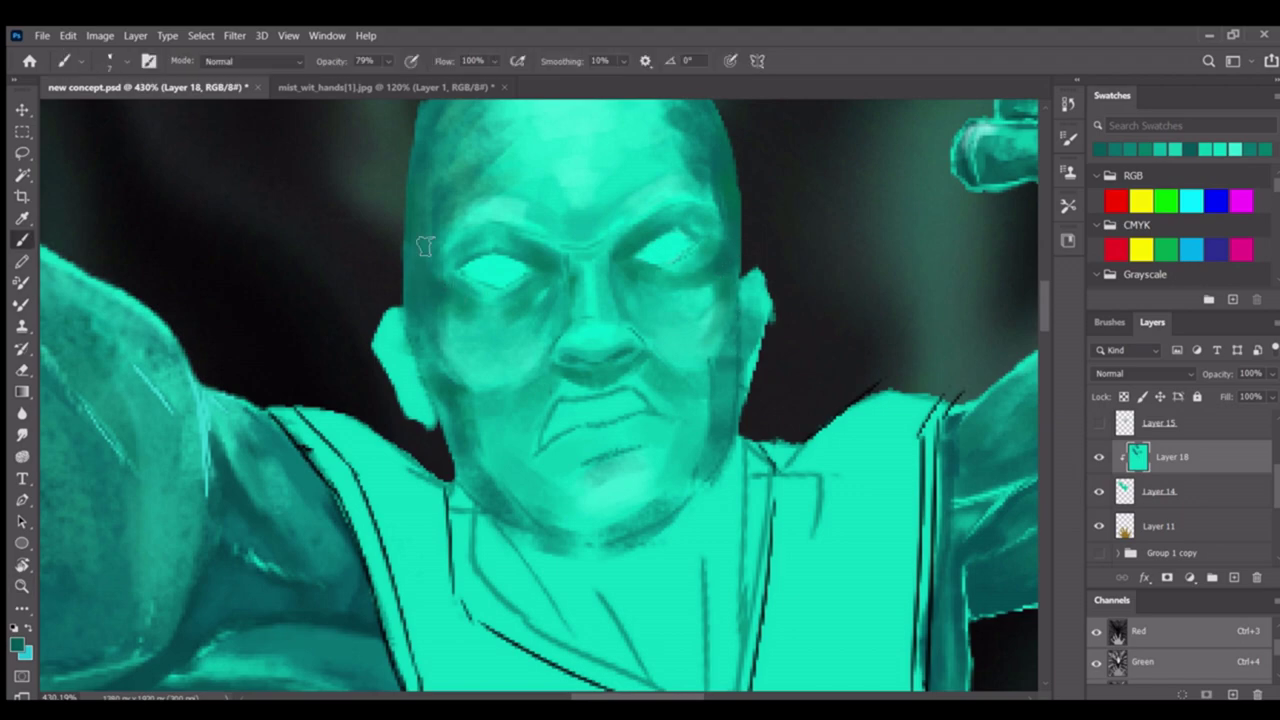
Strengthen the shadows around the eye sockets and along the side of the face with dark teal
scroll(690, 260, "down", 5)
scroll(600, 290, "up", 6)
scroll(585, 305, "down", 5)
scroll(560, 300, "up", 5)
scroll(545, 305, "down", 5)
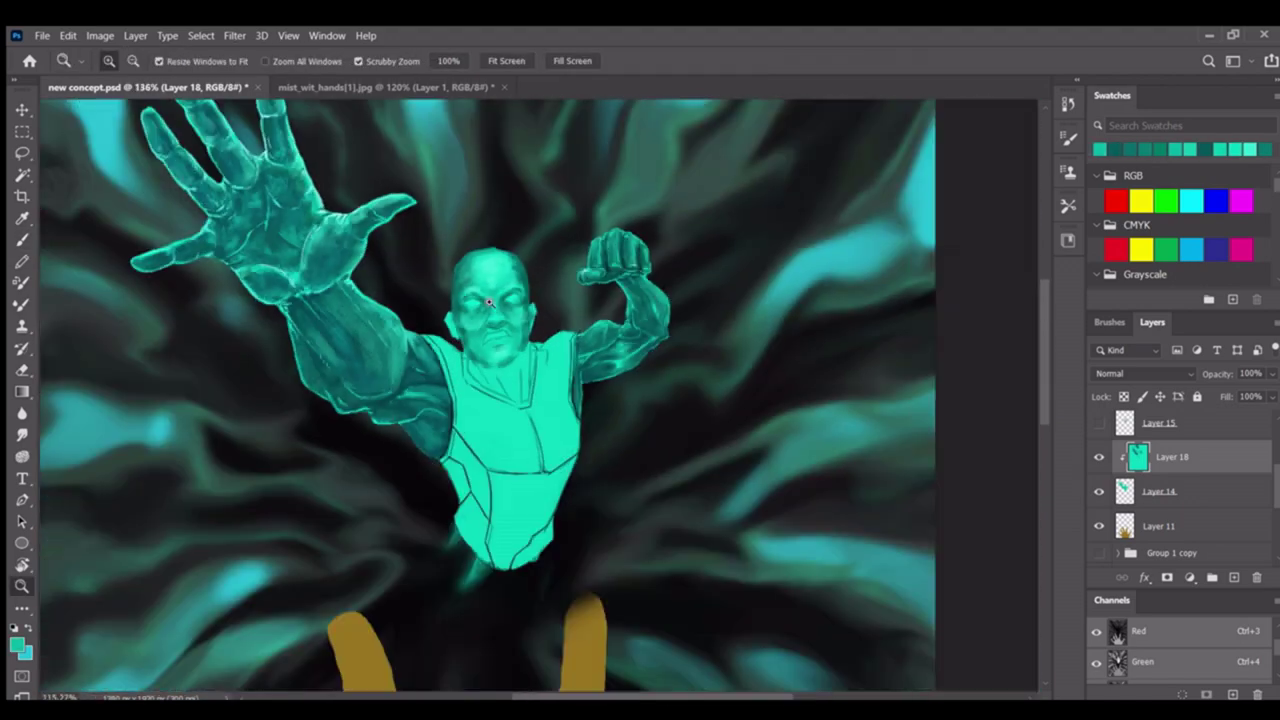
scroll(540, 340, "up", 5)
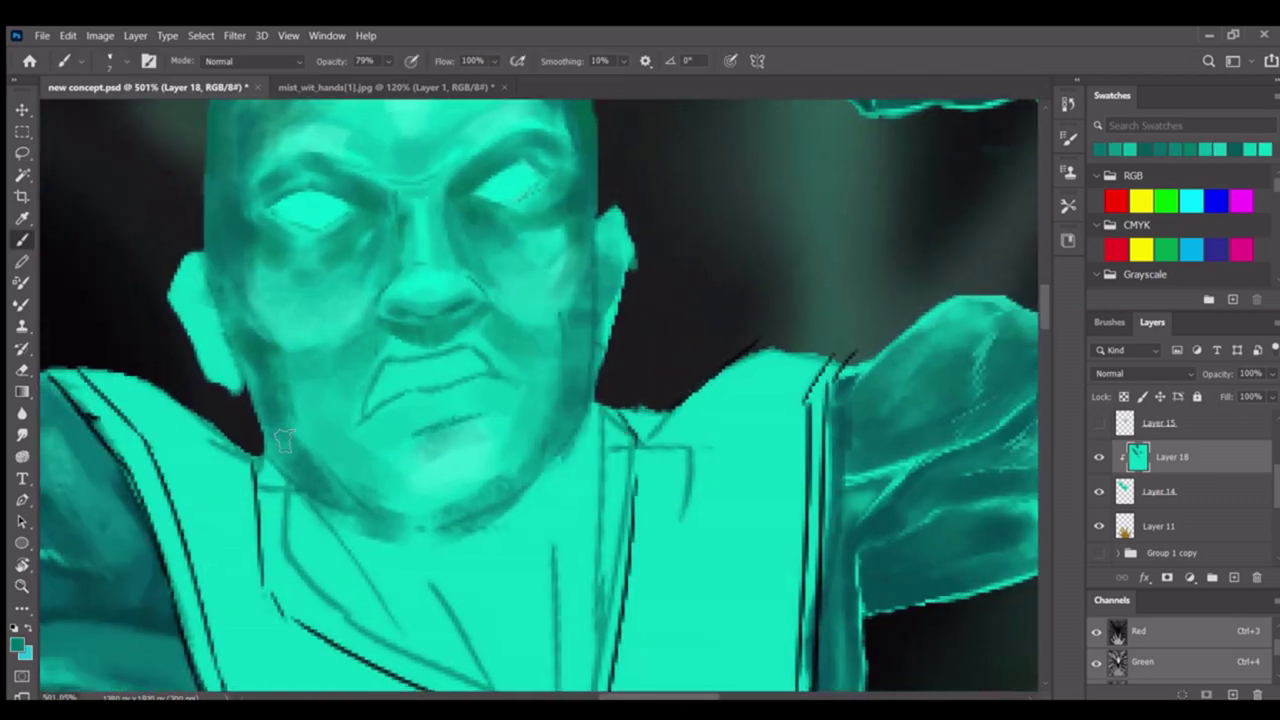
Darken the jawline and the lower edge of the chin to separate the face from the neck
scroll(423, 443, "up", 1)
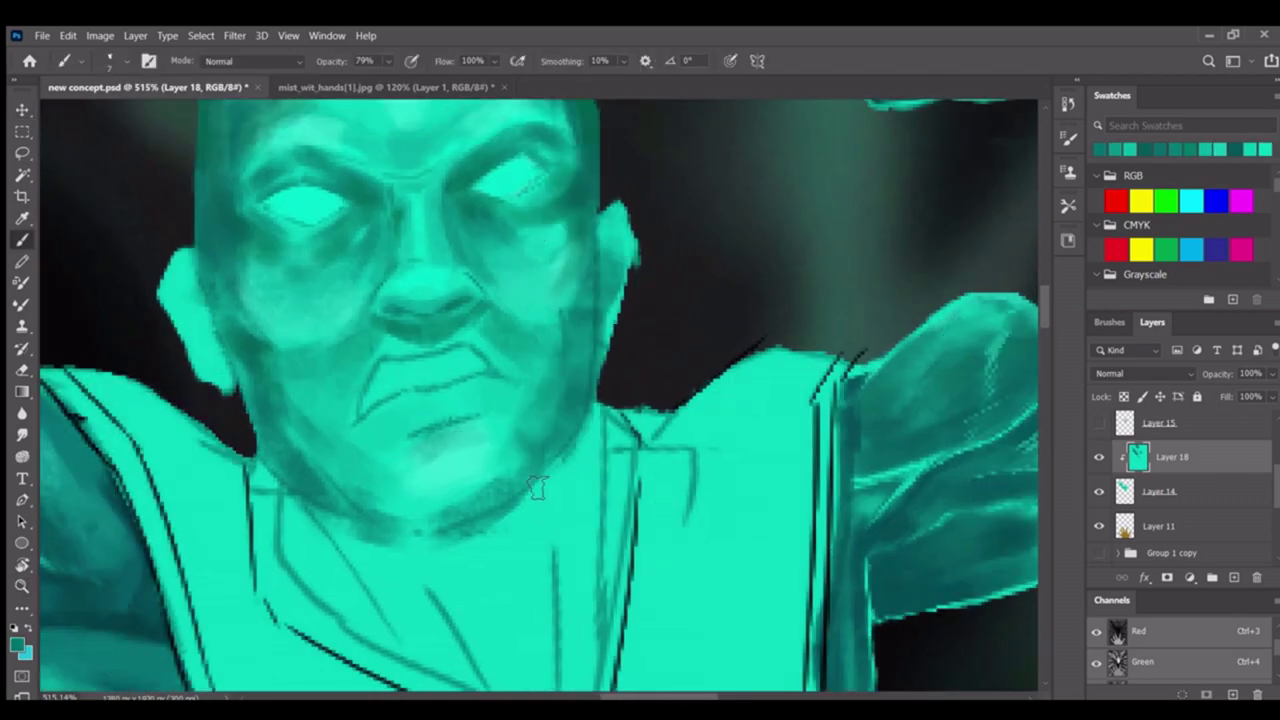
key("z")
scroll(938, 281, "down", 1)
key("b")
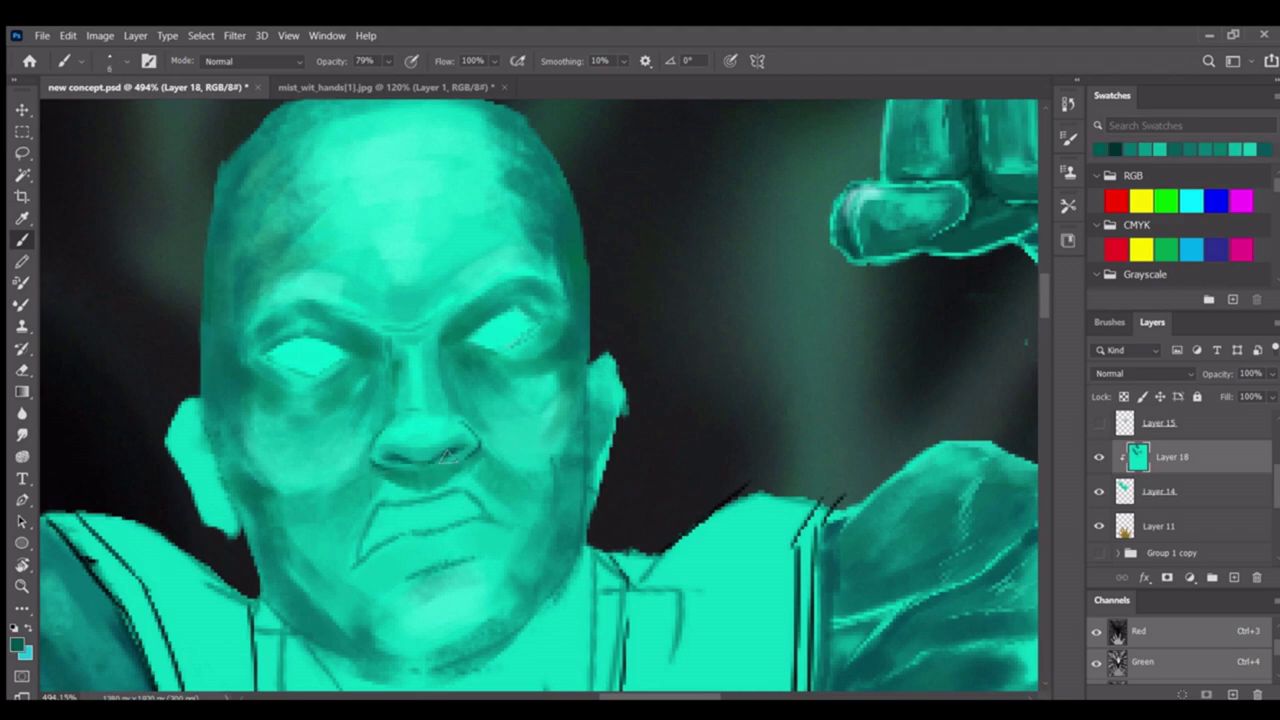
Define the creases beside the nose and paint over the sketched mouth outline with lighter teal
scroll(445, 455, "down", 1)
scroll(493, 330, "down", 1)
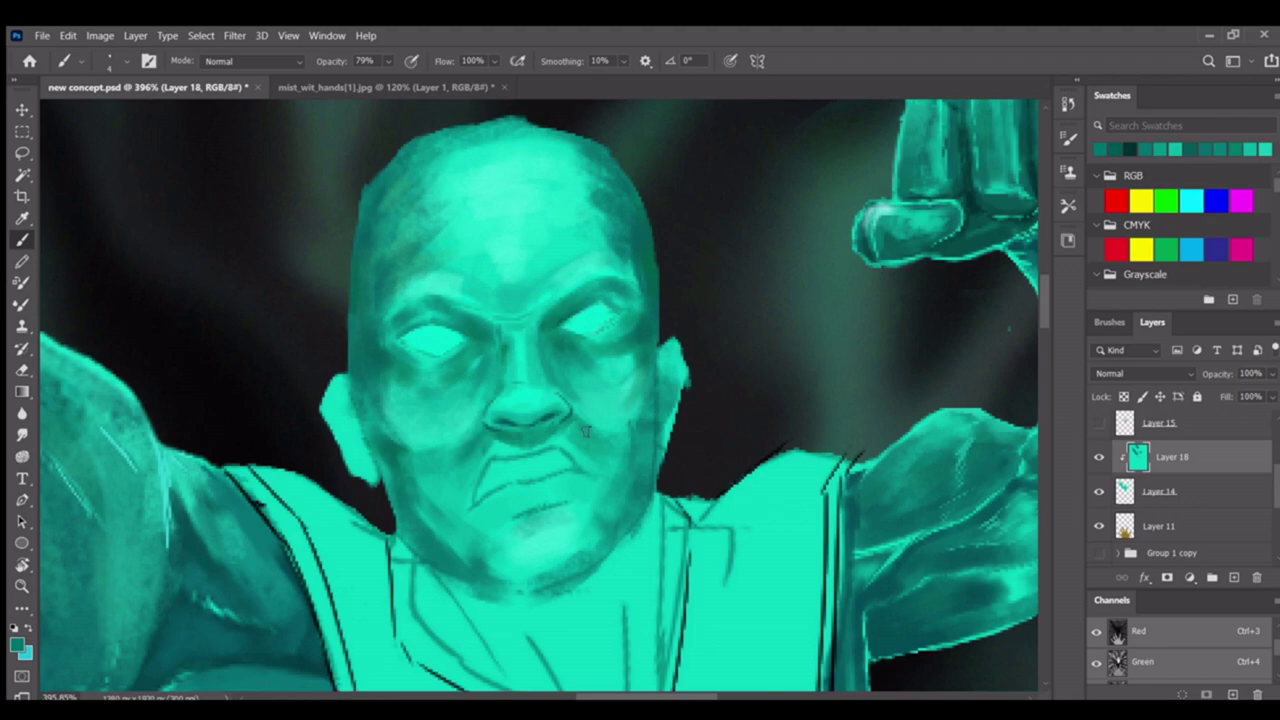
mouse_move(483, 502)
left_mouse_down()
mouse_move(400, 500)
mouse_move(480, 470)
mouse_move(553, 390)
mouse_move(480, 405)
left_mouse_up()
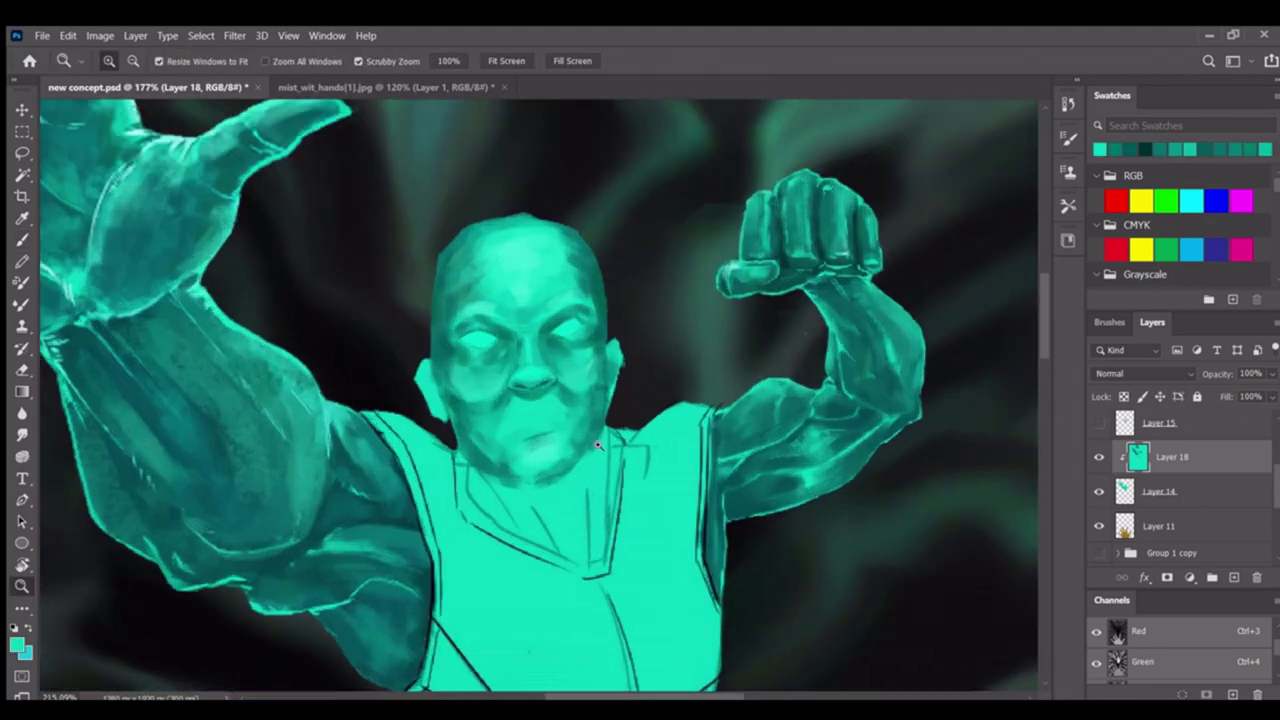
mouse_move(350, 409)
left_mouse_down()
mouse_move(414, 409)
mouse_move(500, 330)
mouse_move(570, 428)
left_mouse_up()
Add a new layer above Layer 17, adjust the brush size and set the brush opacity to 81%
key("ctrl+shift+alt+n")
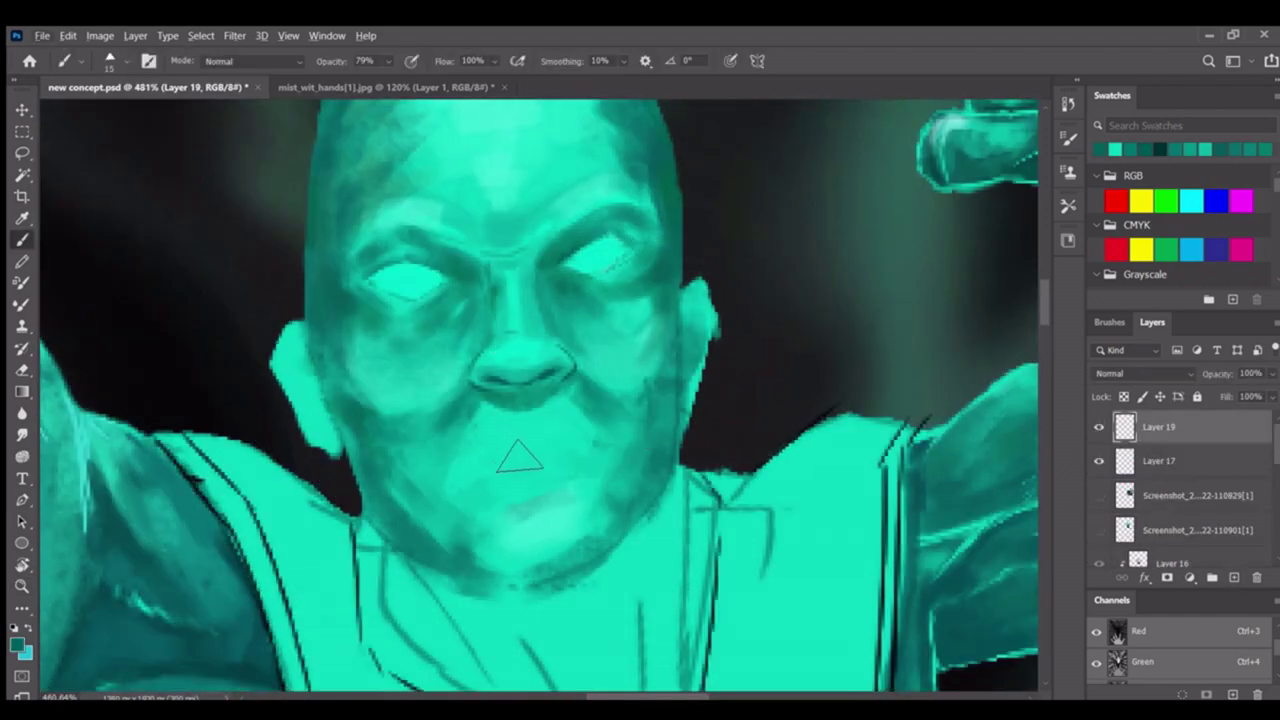
key("bracketright")
key("bracketright")
key("bracketright")
key("bracketleft")
key("bracketleft")
key("bracketleft")
key("bracketleft")
key("8")
key("3")
scroll(588, 265, "up", 2)
Smudge the shading around the eyes on Layer 18 at 50% strength, undoing the unwanted strokes
key("r")
left_click(420, 345, "ctrl")
mouse_move(405, 335)
left_mouse_down()
mouse_move(420, 345)
mouse_move(428, 322)
left_mouse_up()
left_click_drag(570, 300, 625, 310)
left_click_drag(360, 330, 386, 357)
left_click_drag(555, 300, 585, 318)
key("ctrl+z")
key("ctrl+z")
key("ctrl+z")
key("ctrl+shift+z")
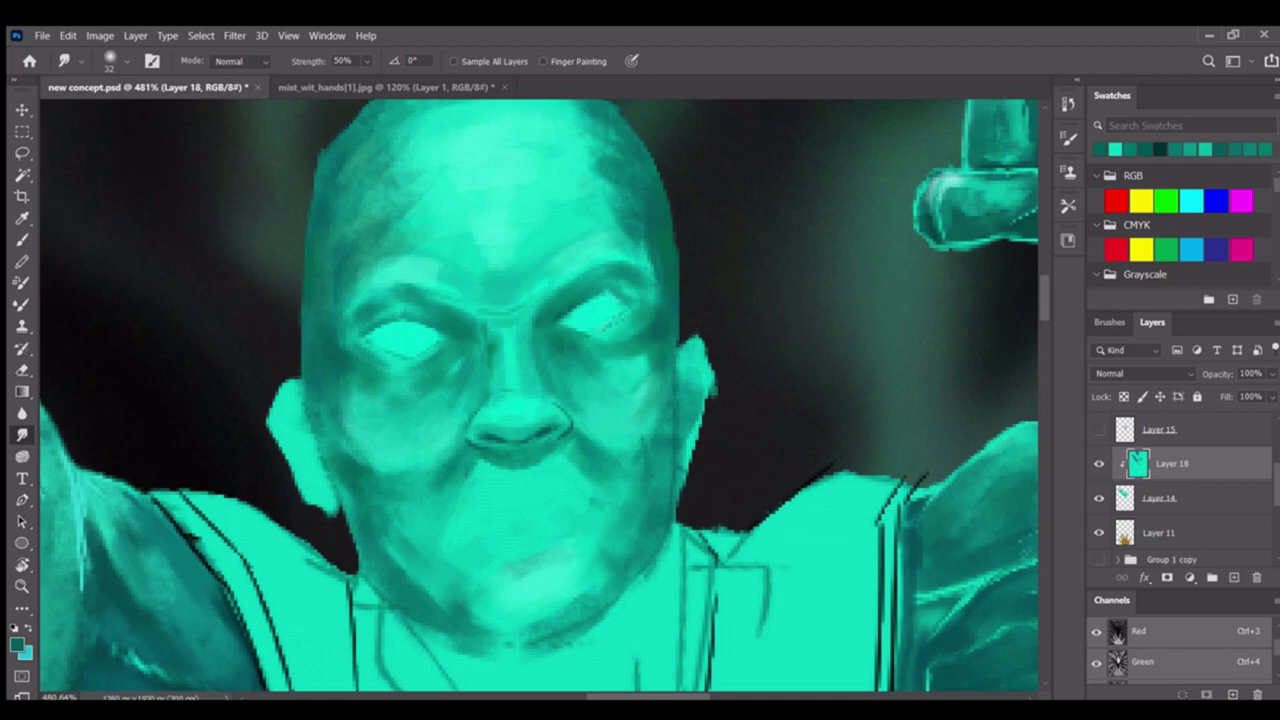
Paint dark nostrils and reshape the nose's tip and underside on Layer 18, covering the sketched nose outline
scroll(527, 357, "down", 5)
scroll(527, 357, "up", 6)
key("b")
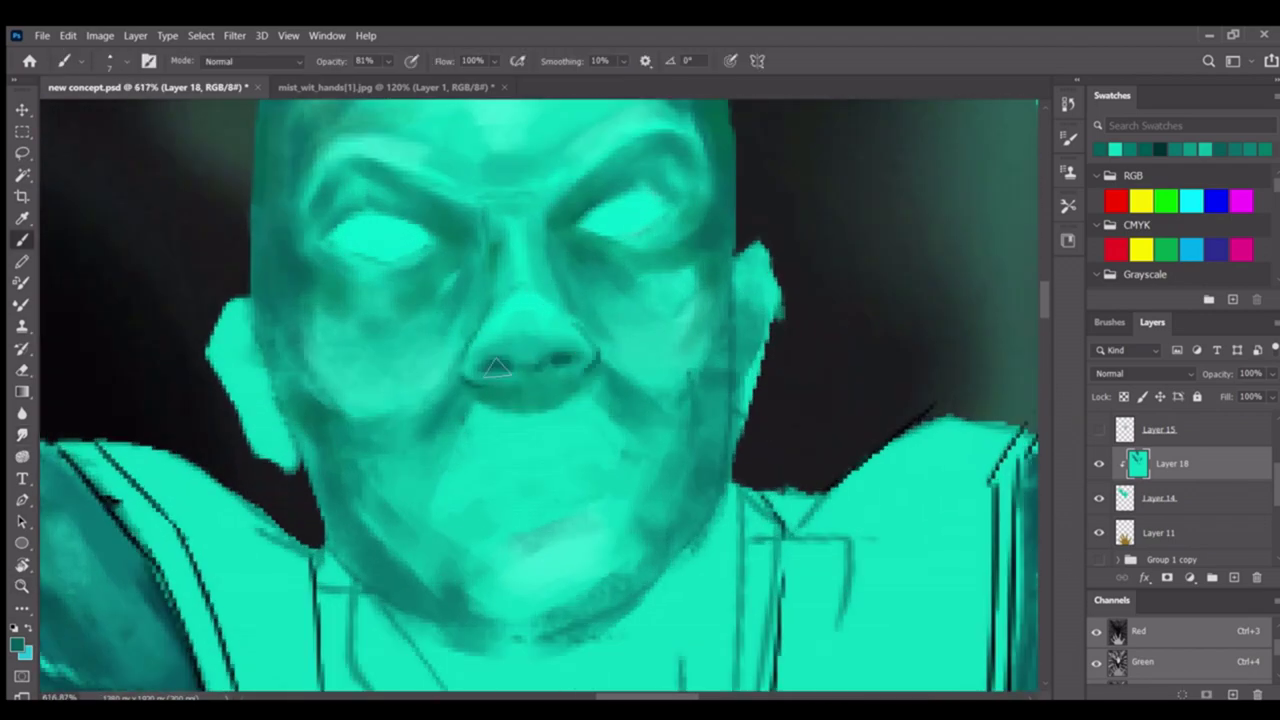
scroll(517, 345, "up", 2)
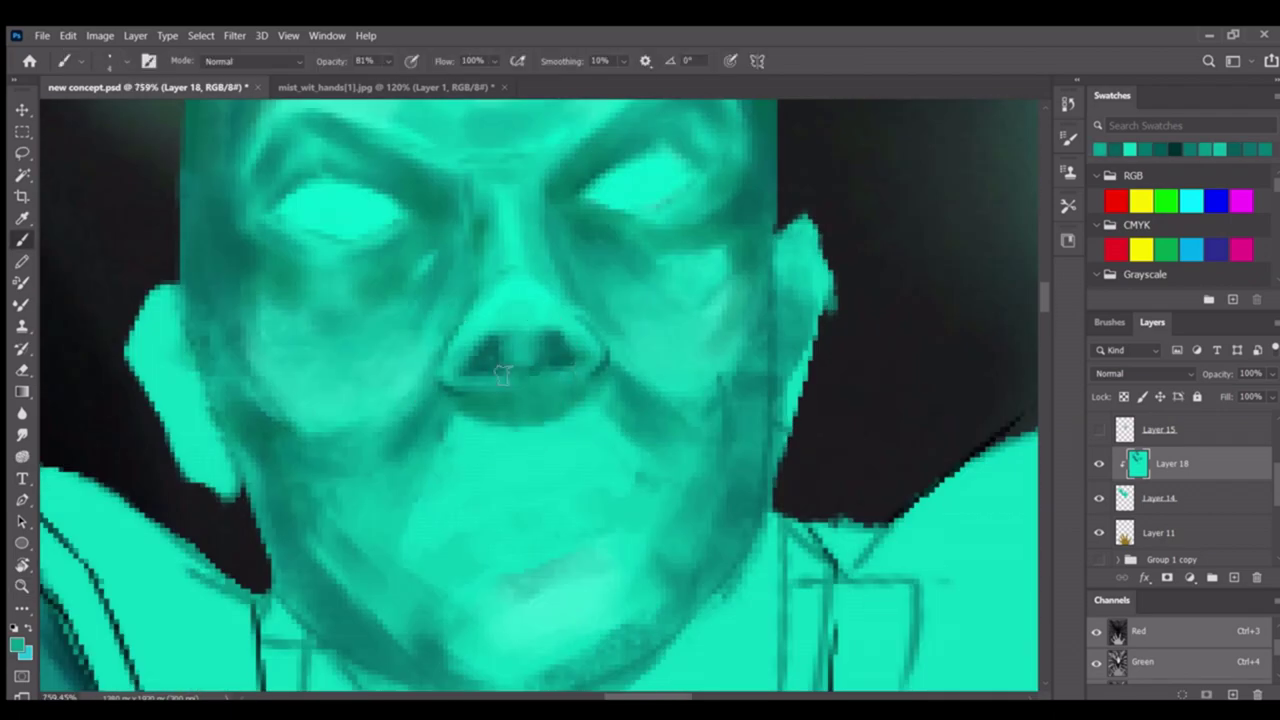
key("z")
scroll(500, 357, "down", 5)
scroll(628, 374, "up", 5)
scroll(628, 374, "down", 2)
key("b")
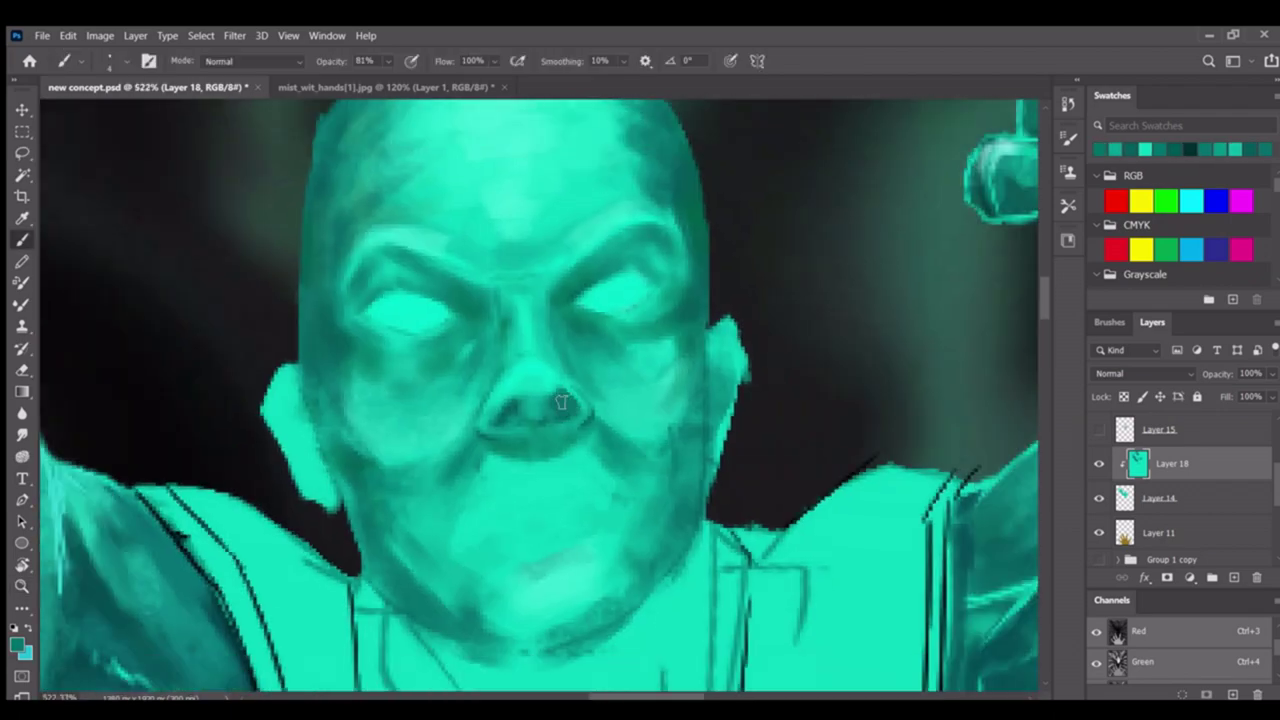
Repaint the underside of the nose in flat mid teal and add two small dark nostrils on Layer 18
left_click_drag(533, 388, 496, 420)
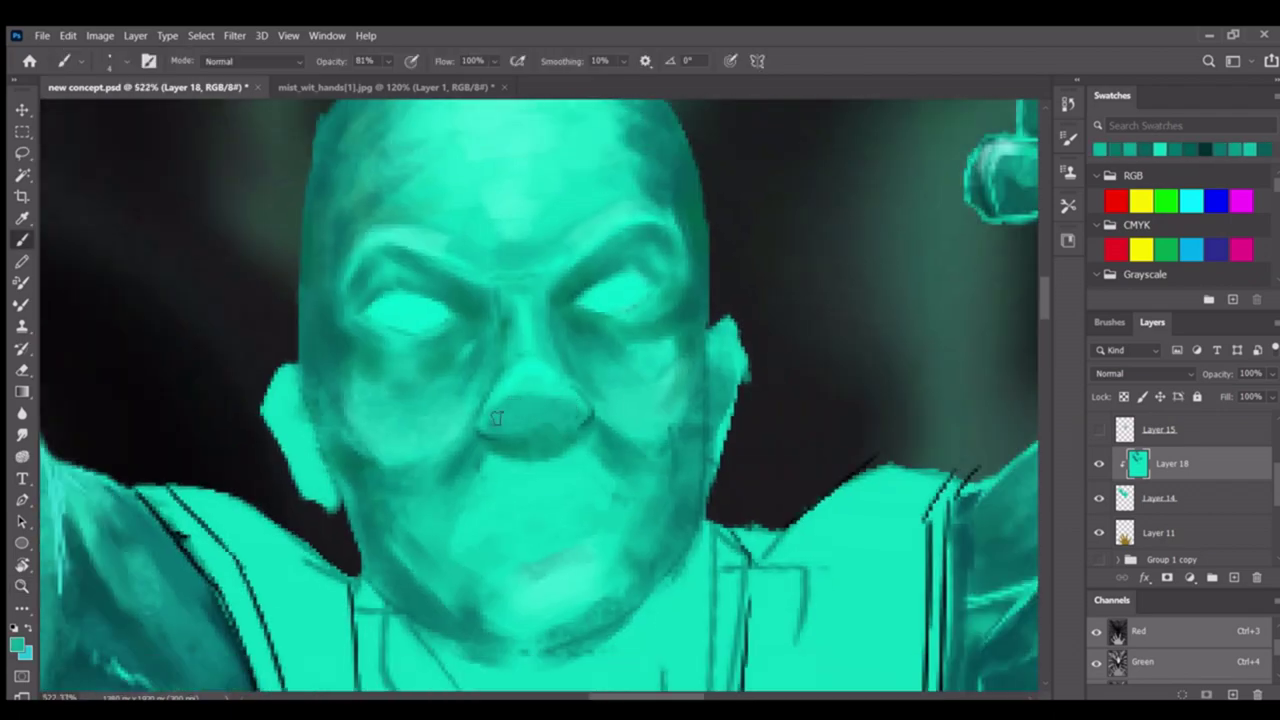
scroll(573, 390, "up", 1)
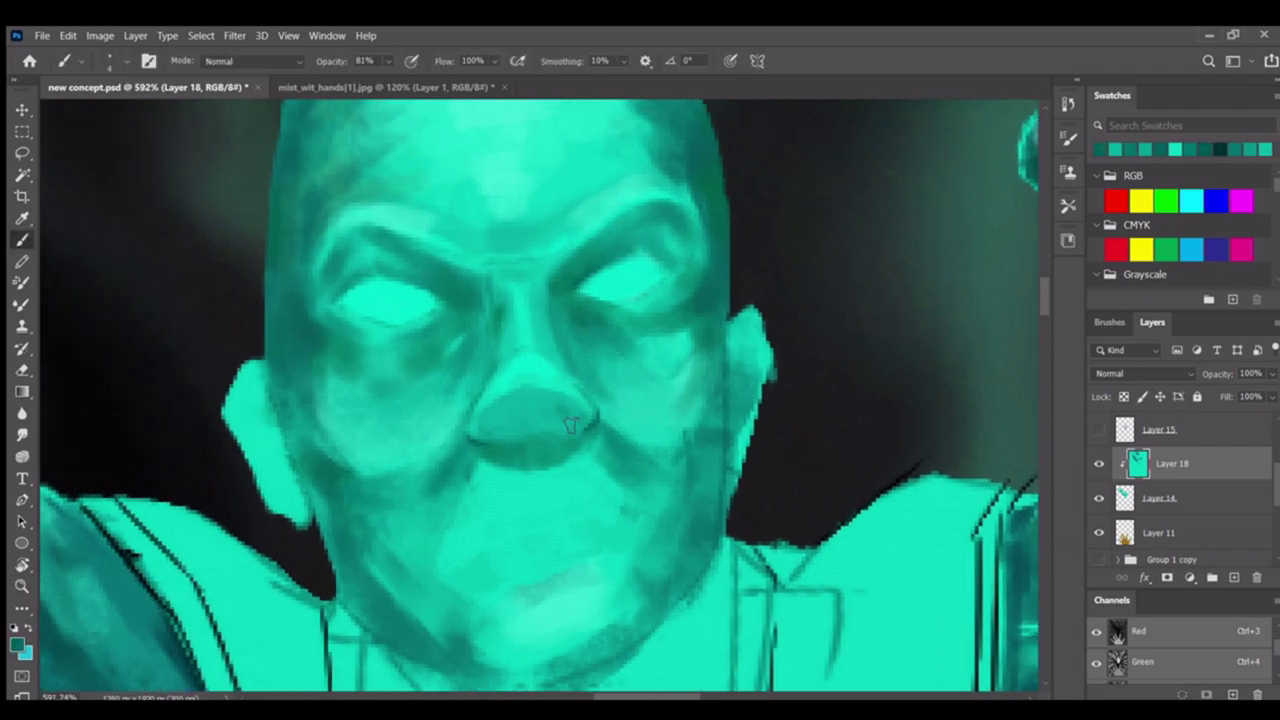
scroll(560, 418, "down", 5)
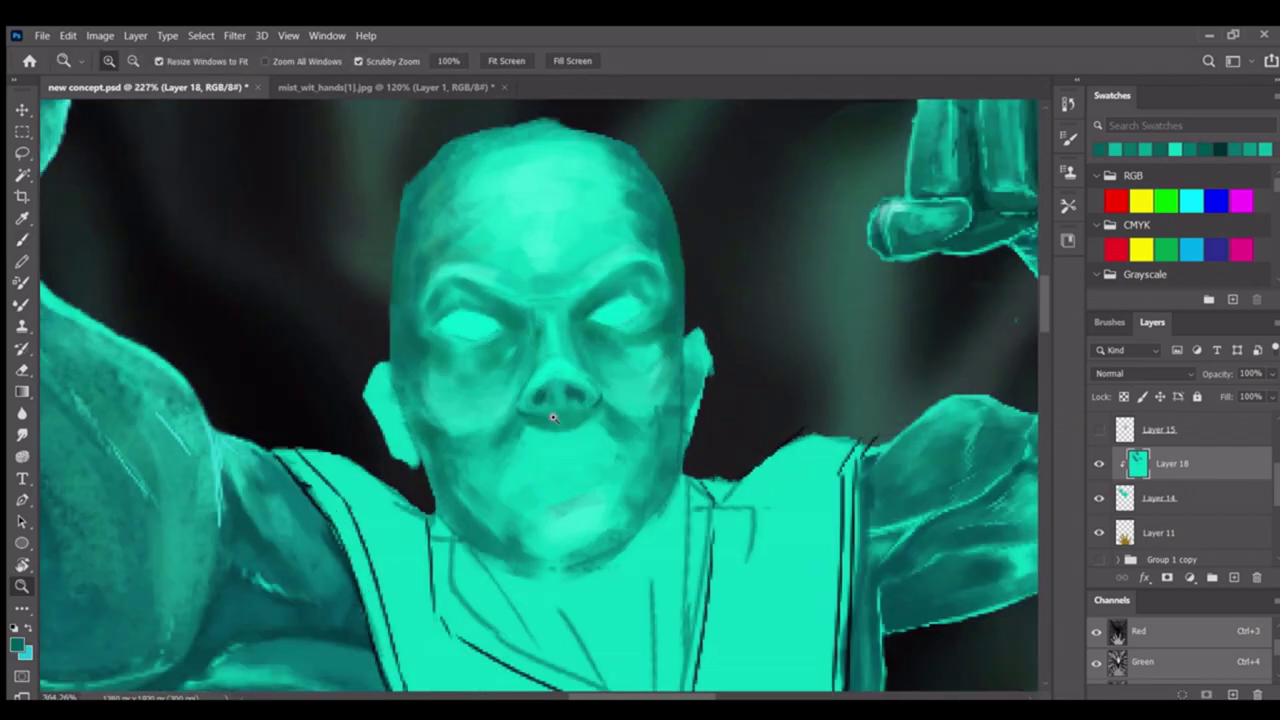
scroll(545, 418, "up", 5)
left_click(543, 418, "alt")
left_click_drag(428, 432, 443, 409)
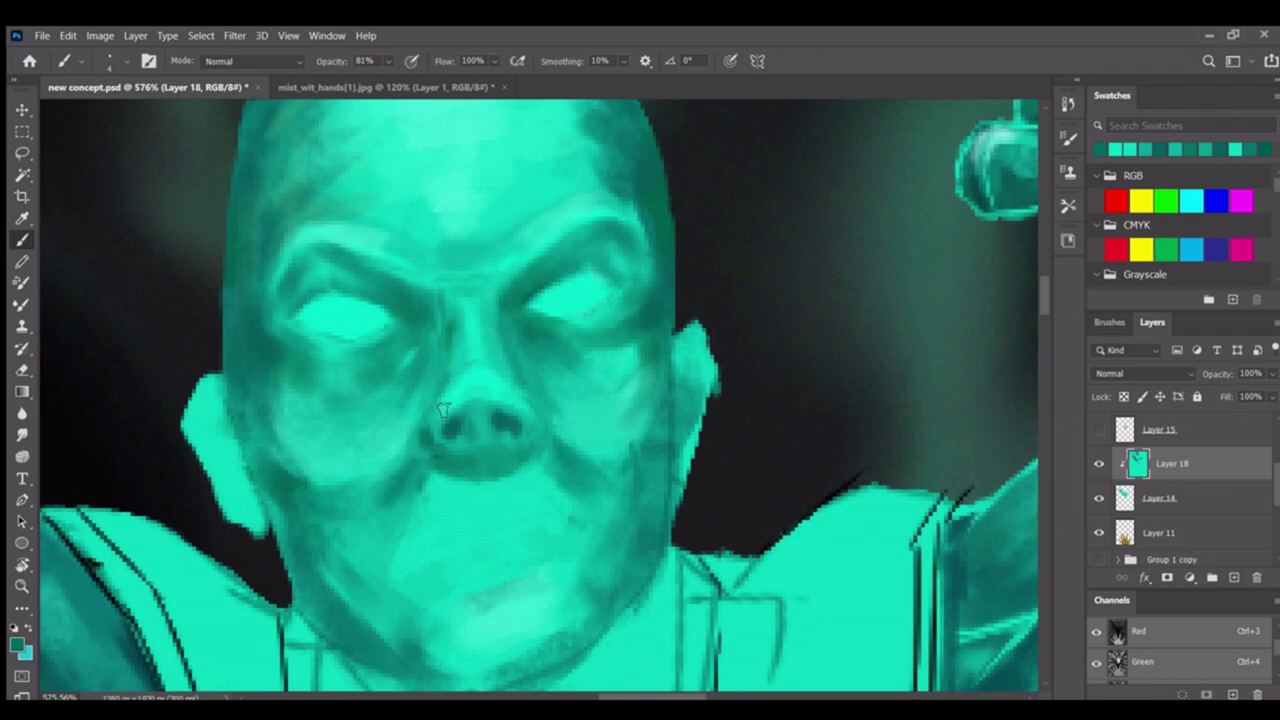
Refine the shading around the nostrils and nose underside and add a pale highlight on the nose's tip
left_click(443, 423, "alt")
scroll(443, 423, "down", 5)
scroll(572, 408, "up", 5)
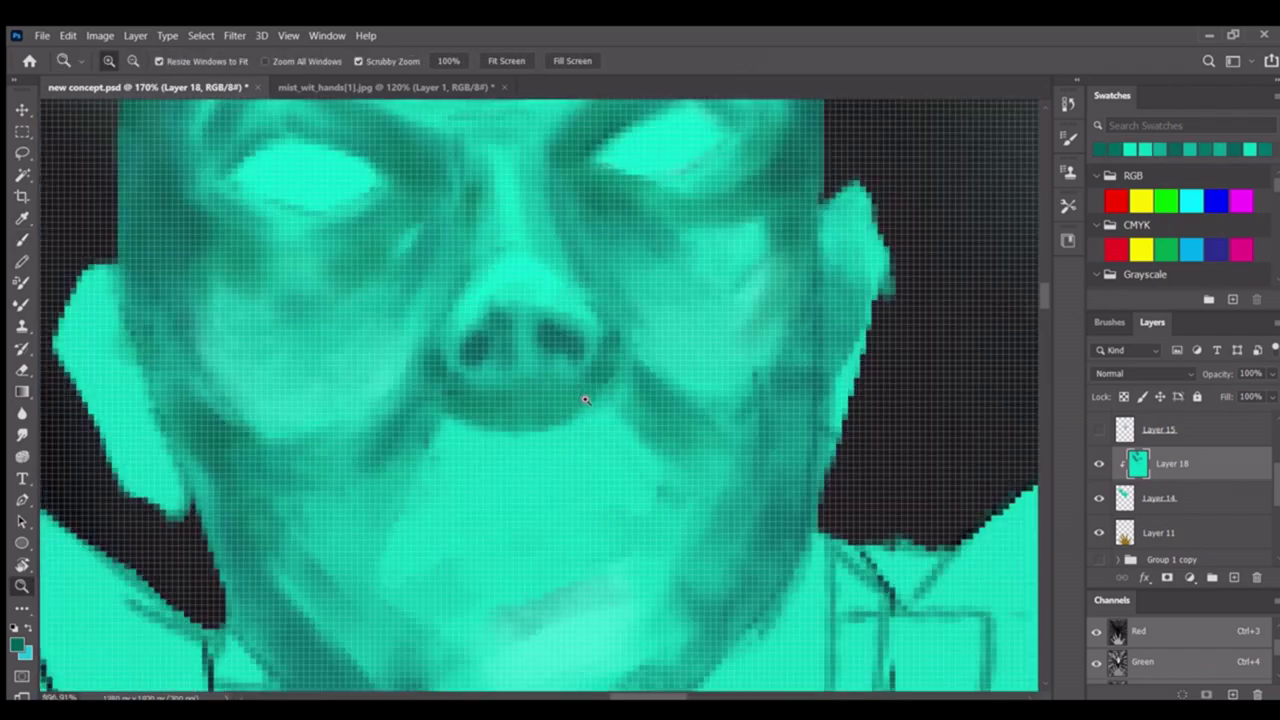
left_click(573, 410, "alt")
left_click_drag(504, 487, 466, 523)
left_click(535, 473, "alt")
scroll(540, 457, "up", 1)
left_click(520, 474, "alt")
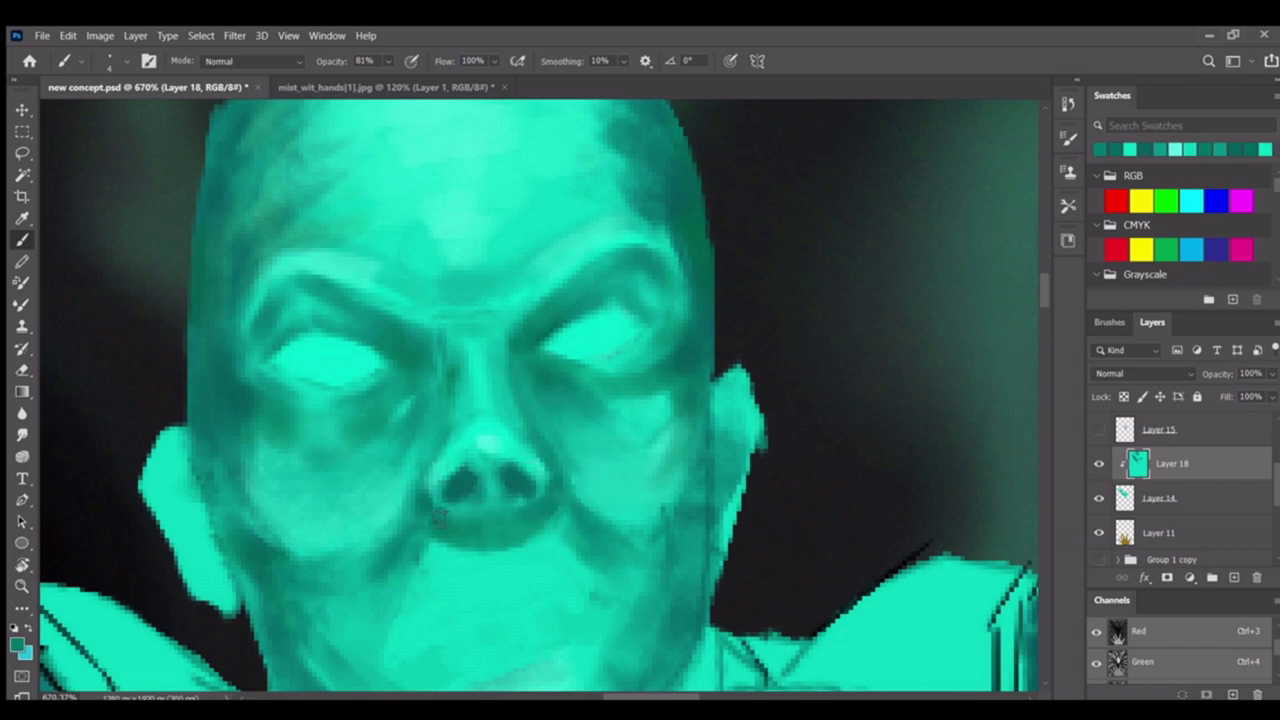
Blend the nostril wings and the sides of the nose using teal tones sampled from the face
left_click_drag(541, 510, 420, 492)
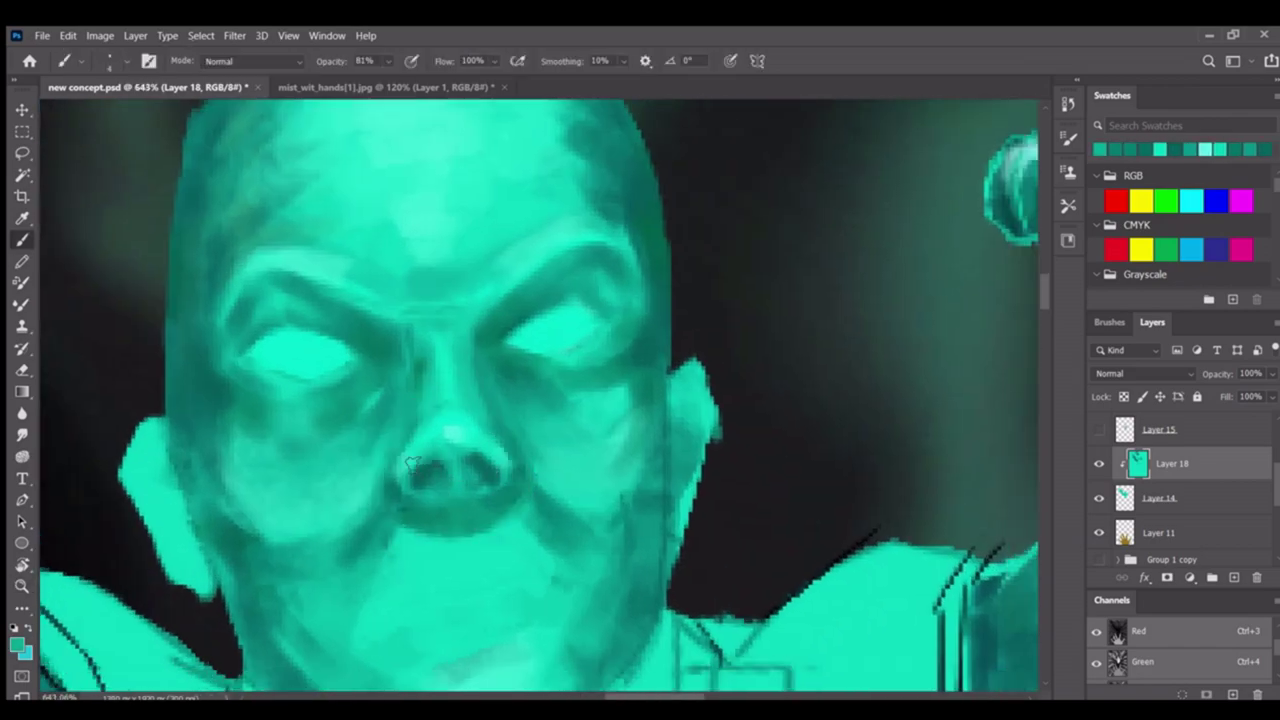
scroll(410, 463, "up", 1)
left_click(465, 405, "alt")
left_click(463, 380, "alt")
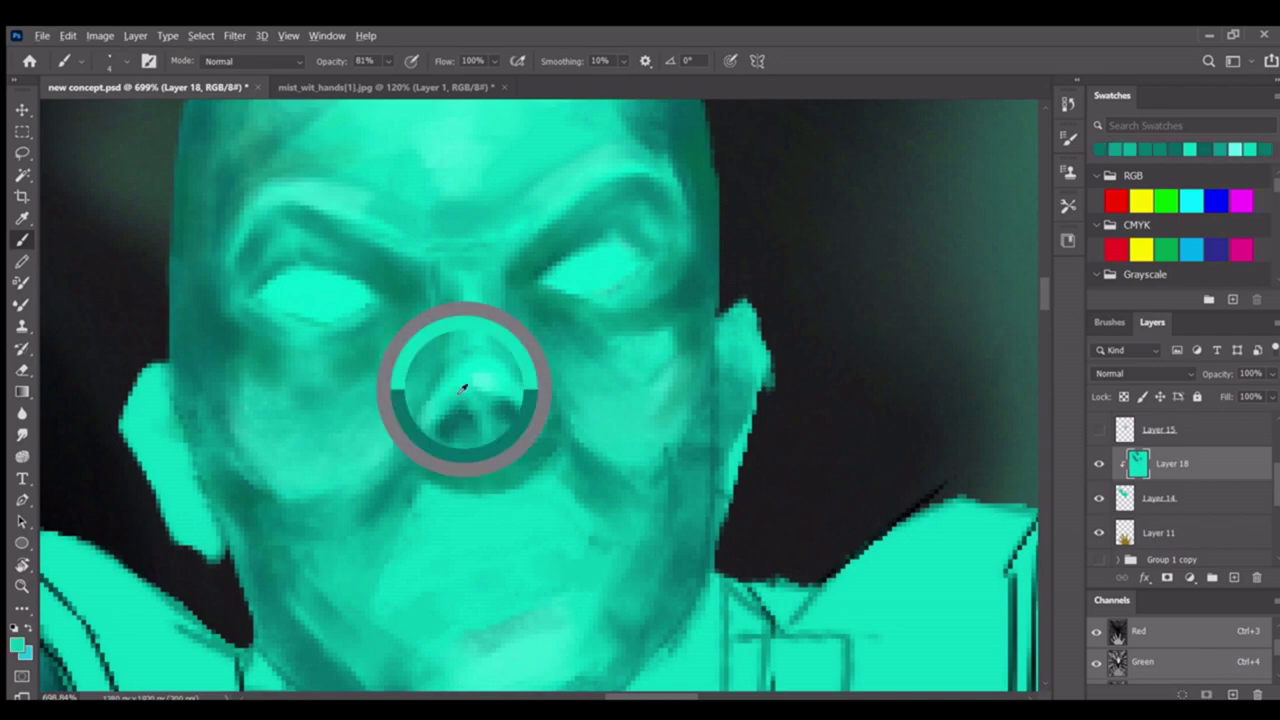
scroll(463, 380, "down", 3)
scroll(480, 350, "up", 2)
left_click(491, 318, "alt")
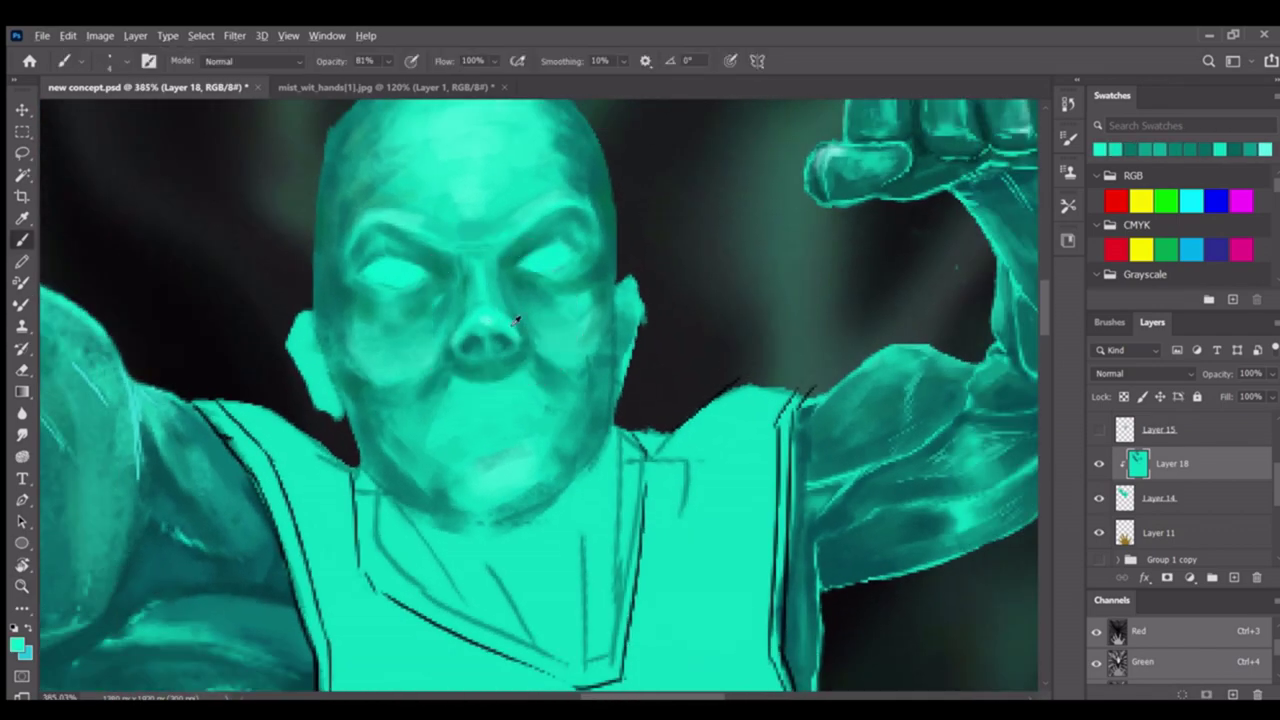
Add a new layer above Layer 17 and sample a dark teal from the face for painting
key("z")
scroll(534, 323, "down", 5)
scroll(601, 319, "up", 5)
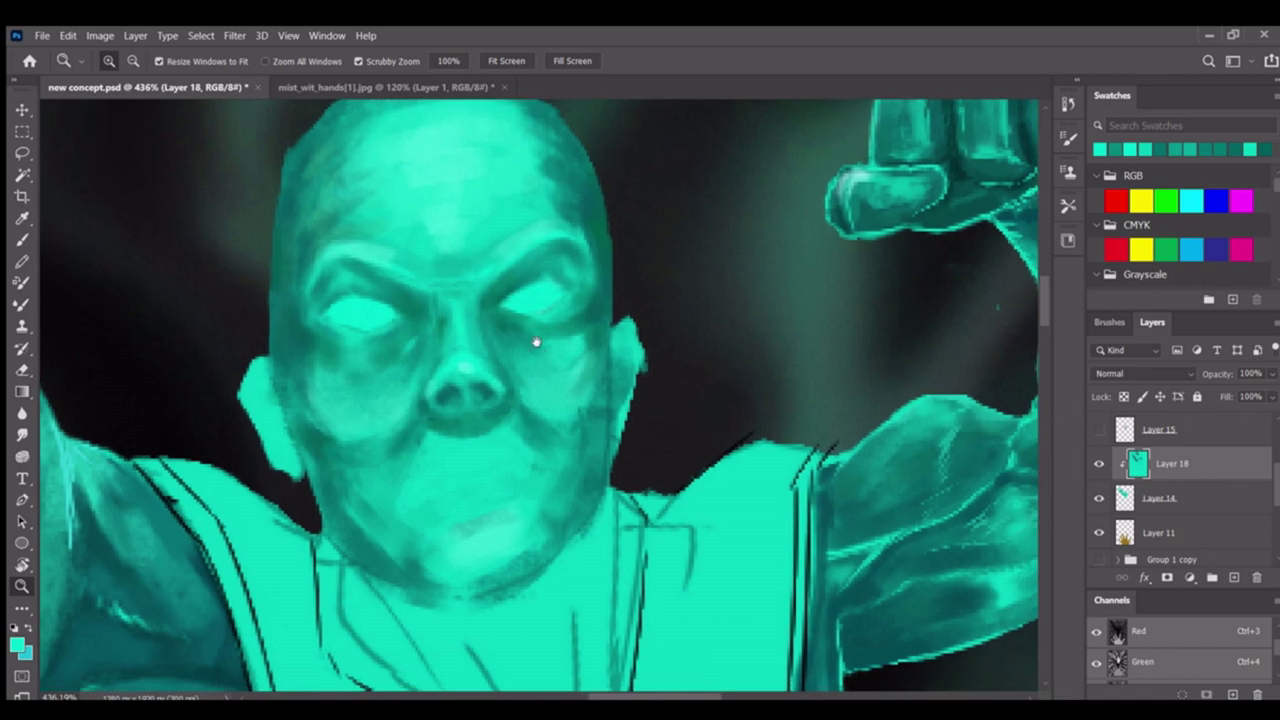
key("b")
key("ctrl+shift+alt+n")
left_click(450, 325, "alt")
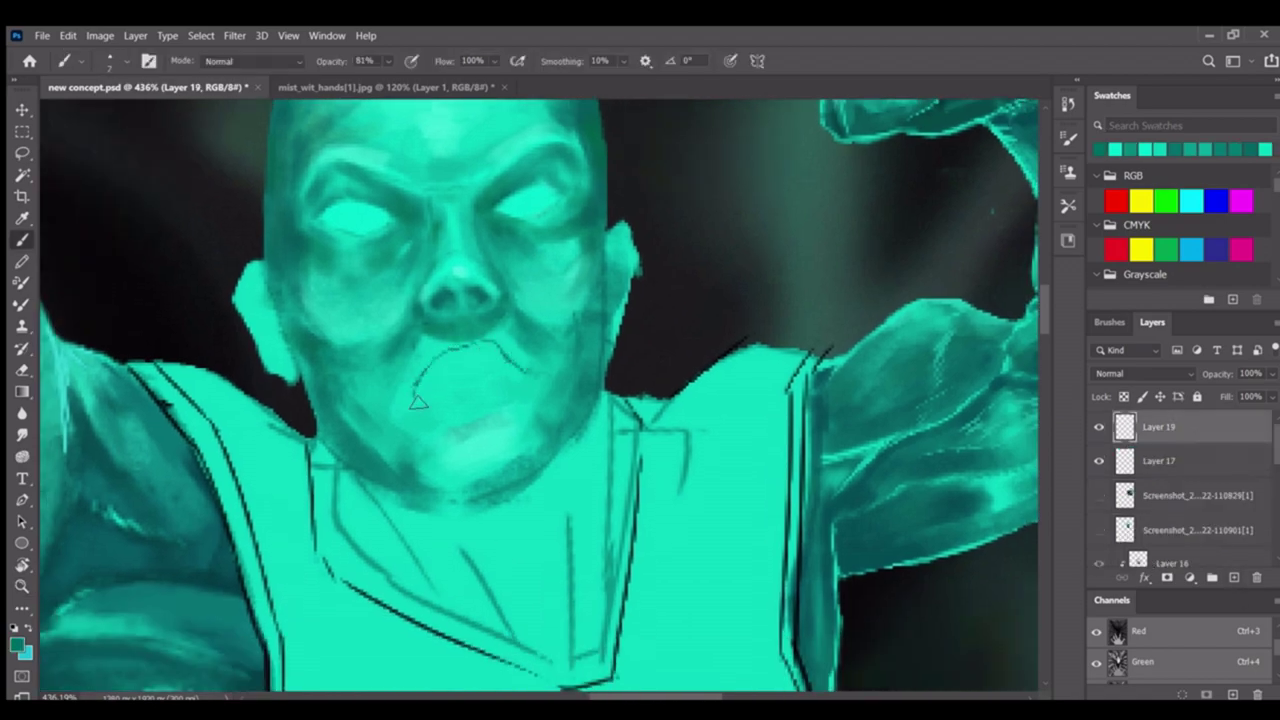
Outline the mouth below the nose with a thin dark oval line on Layer 19
scroll(511, 414, "up", 1)
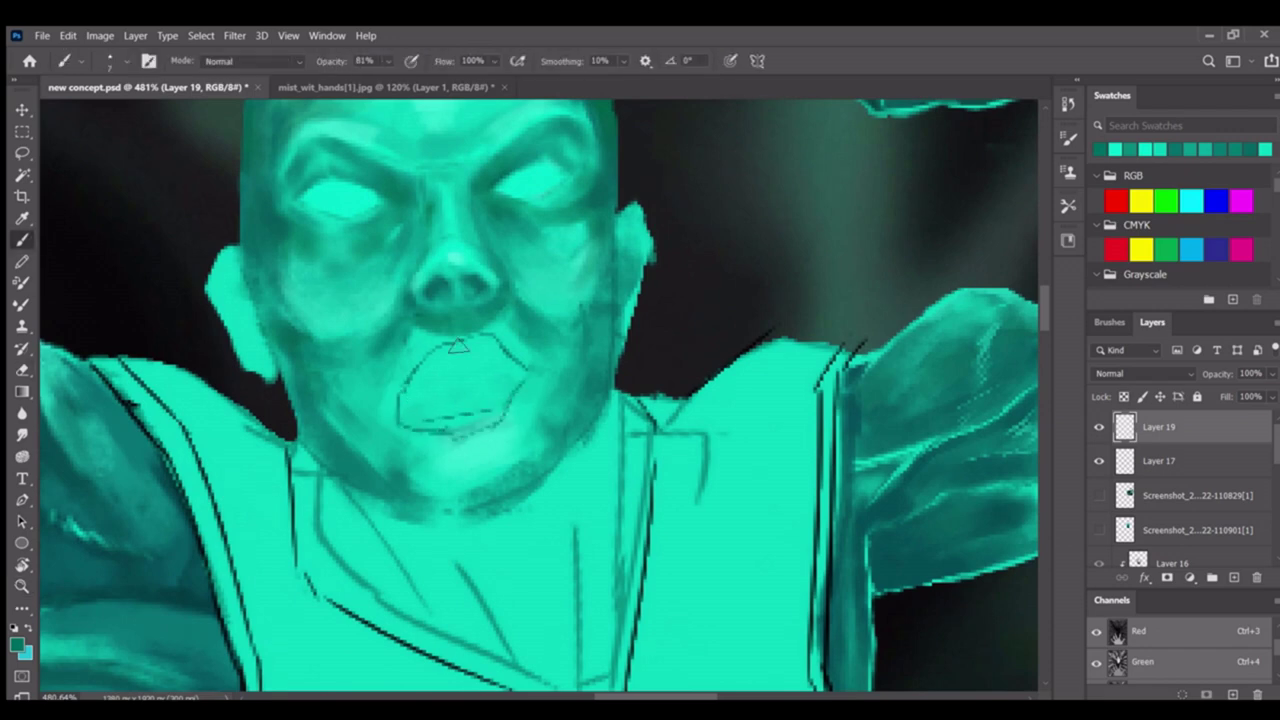
scroll(450, 348, "down", 4)
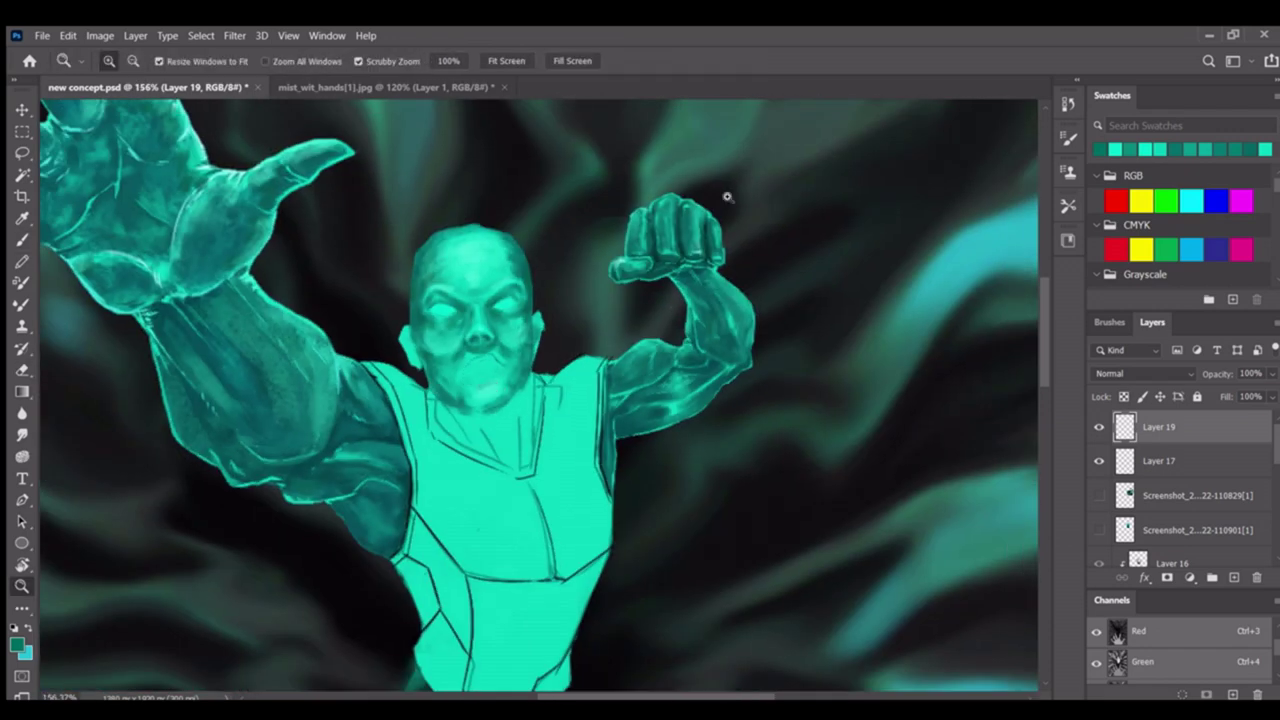
scroll(490, 384, "up", 3)
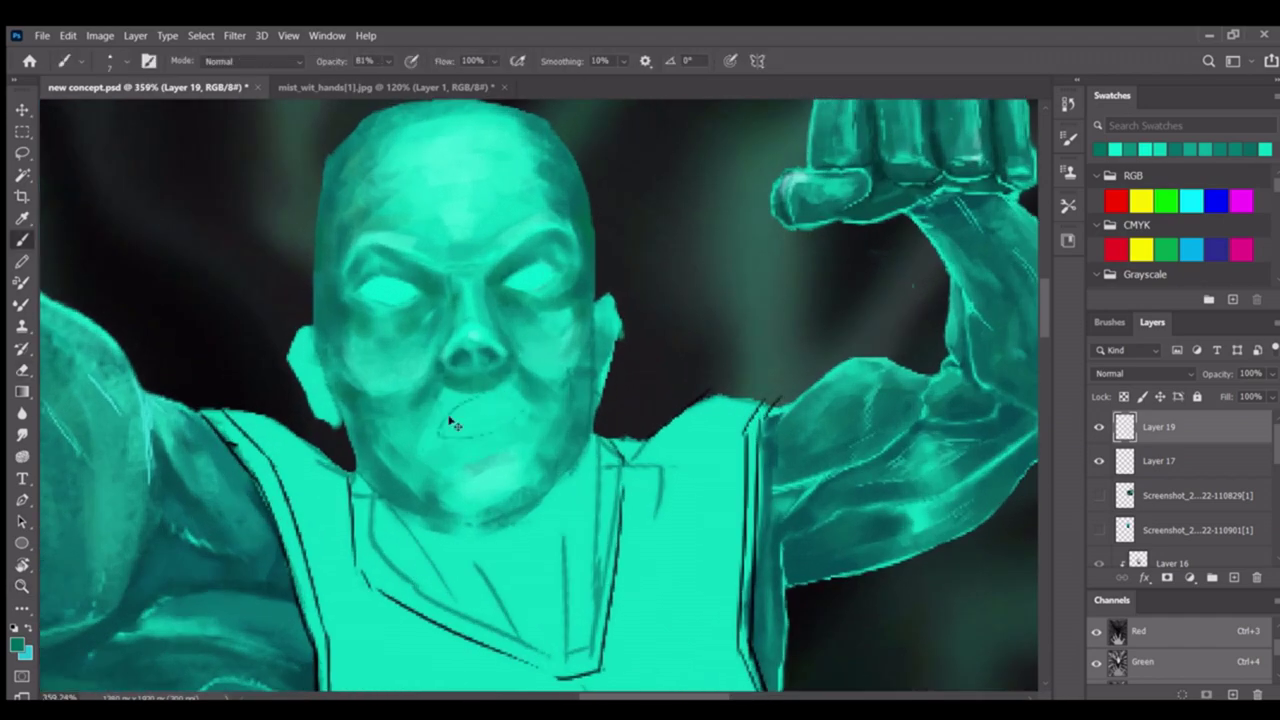
left_click_drag(528, 403, 505, 400)
scroll(505, 400, "down", 3)
scroll(474, 398, "up", 3)
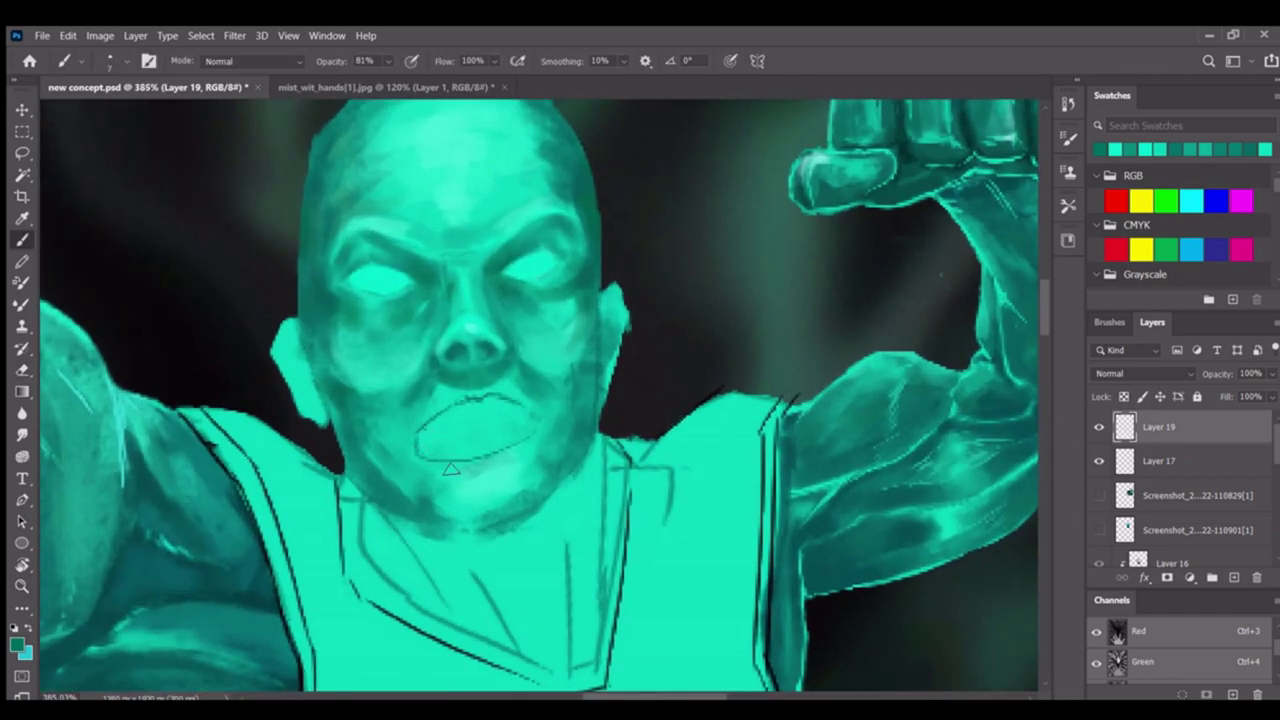
scroll(489, 449, "down", 5)
scroll(586, 350, "up", 3)
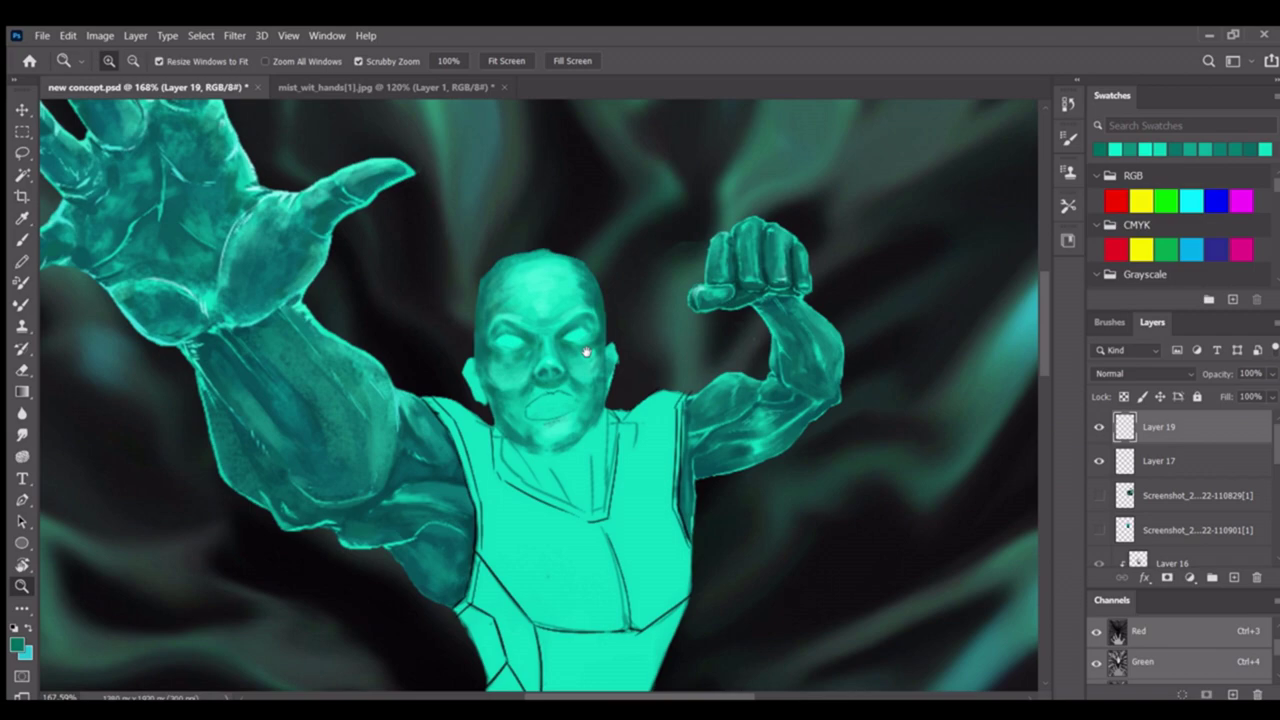
Paint a dark teal shadow beneath the chin and down both sides of the neck on Layer 19
scroll(586, 350, "up", 3)
mouse_move(400, 348)
left_mouse_down()
mouse_move(480, 400)
mouse_move(605, 315)
mouse_move(580, 390)
left_mouse_up()
scroll(548, 391, "up", 1)
left_click_drag(600, 315, 600, 470)
left_click_drag(345, 355, 410, 445)
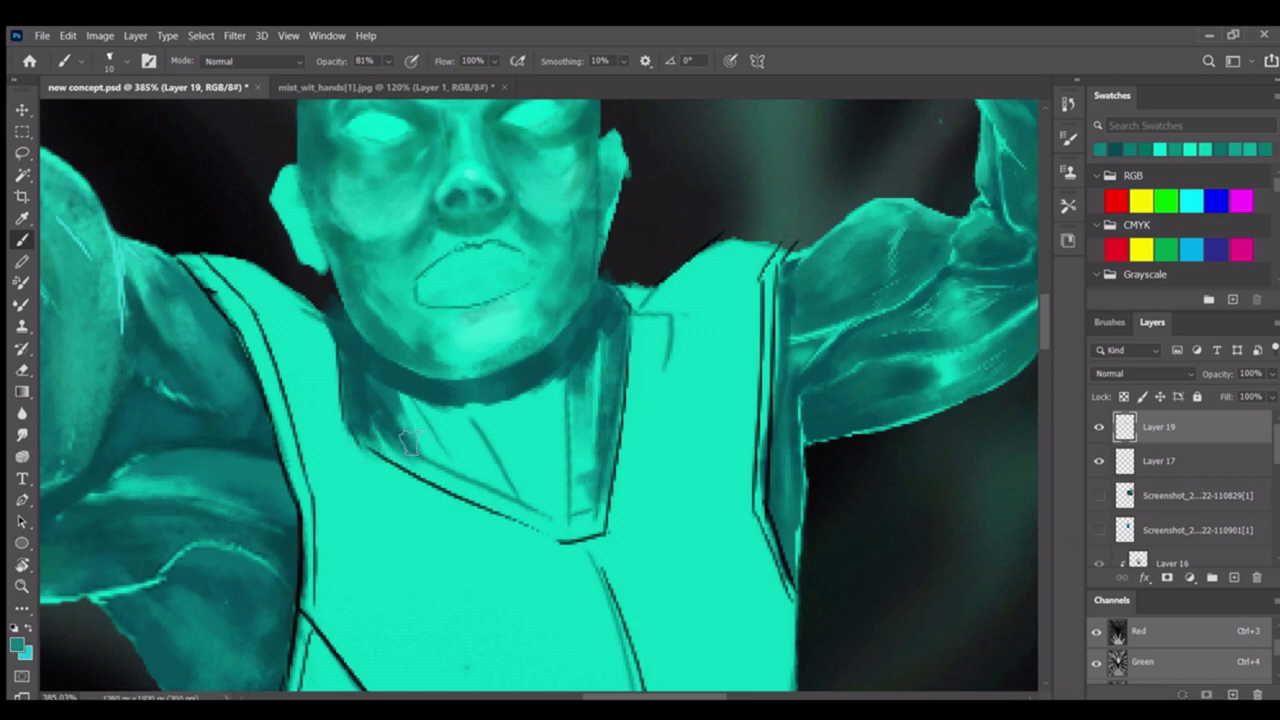
Block in the neck tendons with dark and mid-teal strokes running from the chin toward the neckline
left_click_drag(400, 370, 470, 470)
left_click_drag(540, 330, 550, 470)
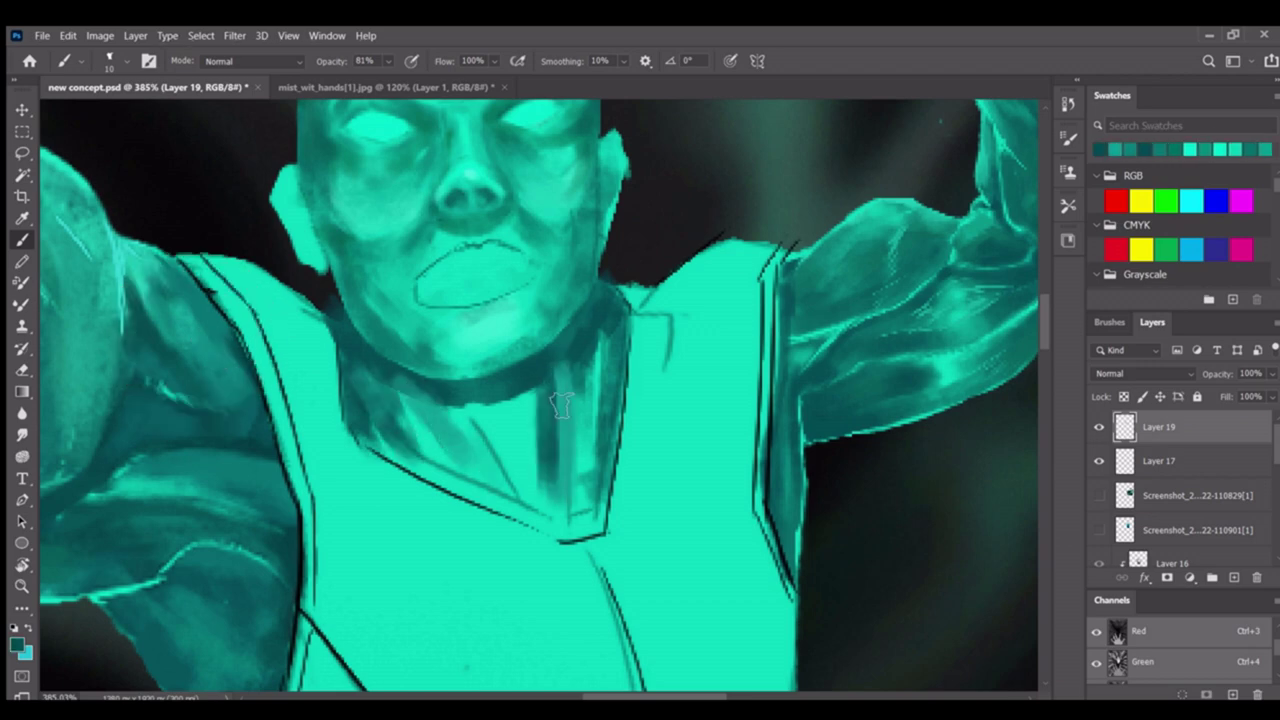
left_click_drag(580, 320, 600, 460)
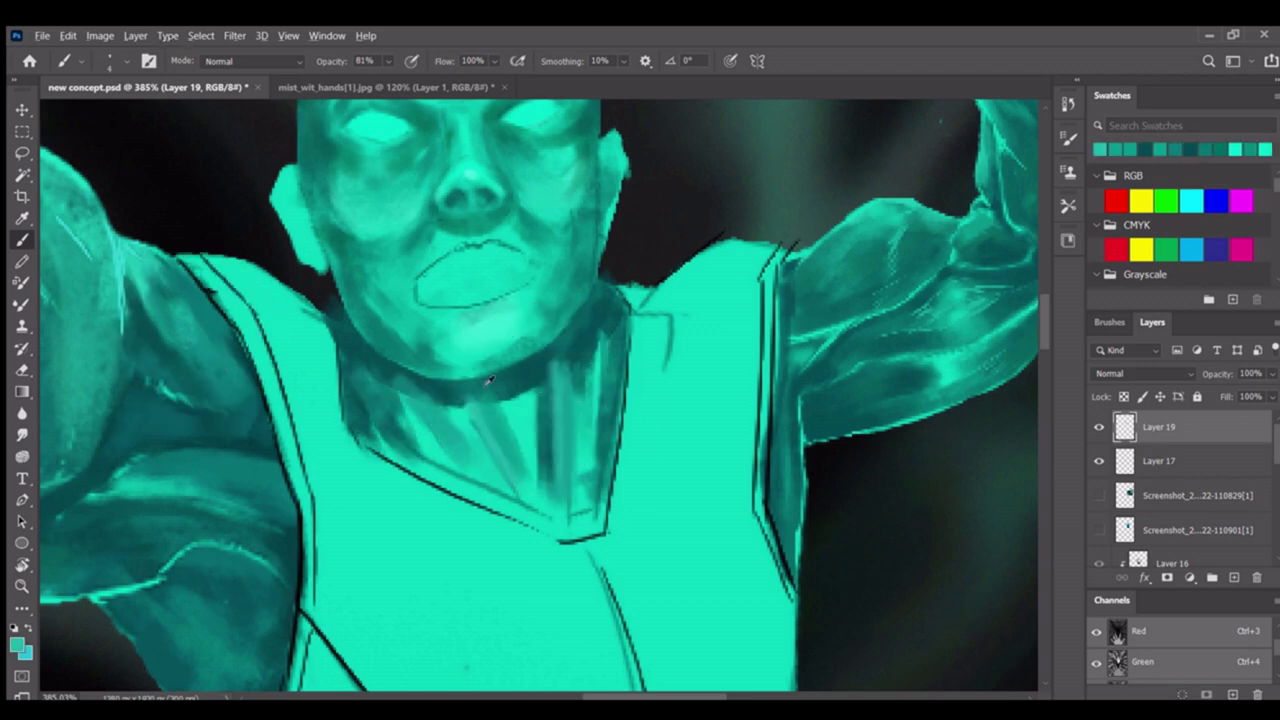
left_click_drag(495, 405, 450, 480)
Cover the whole neck area down to the suit's neckline with dark teal using a size 12 brush
key("z")
left_click_drag(575, 381, 583, 381)
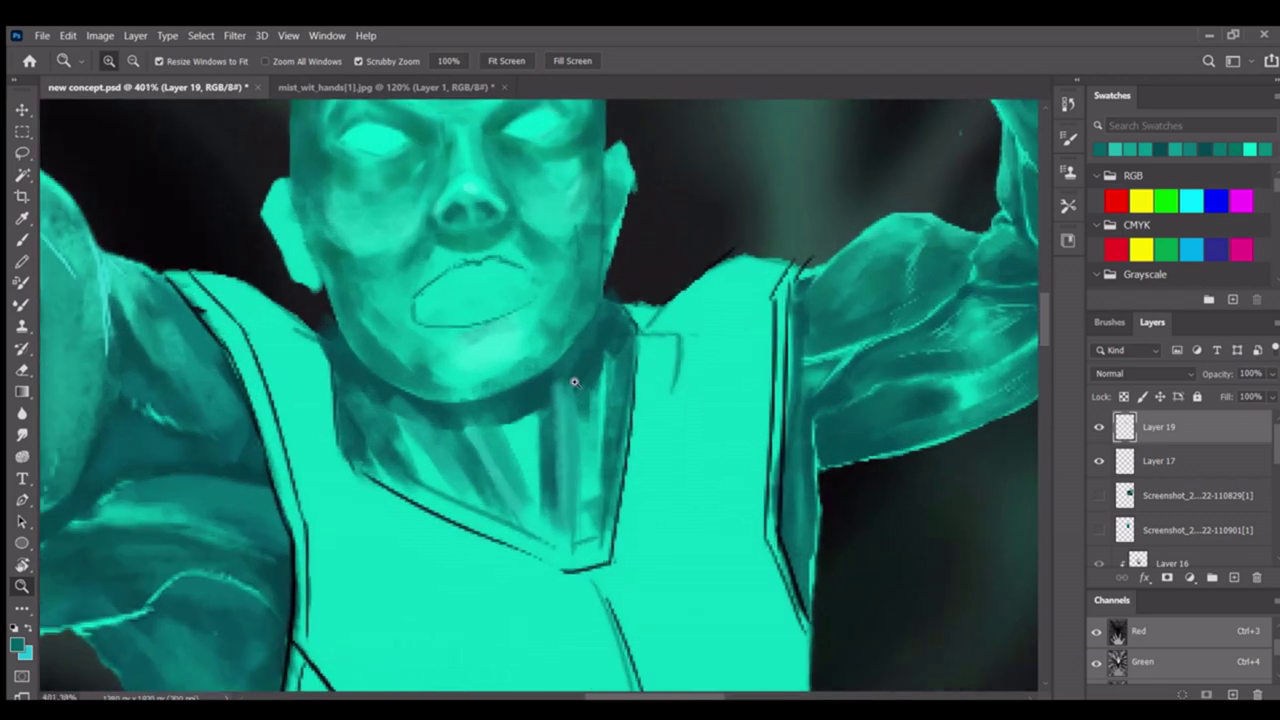
left_click_drag(575, 381, 521, 264)
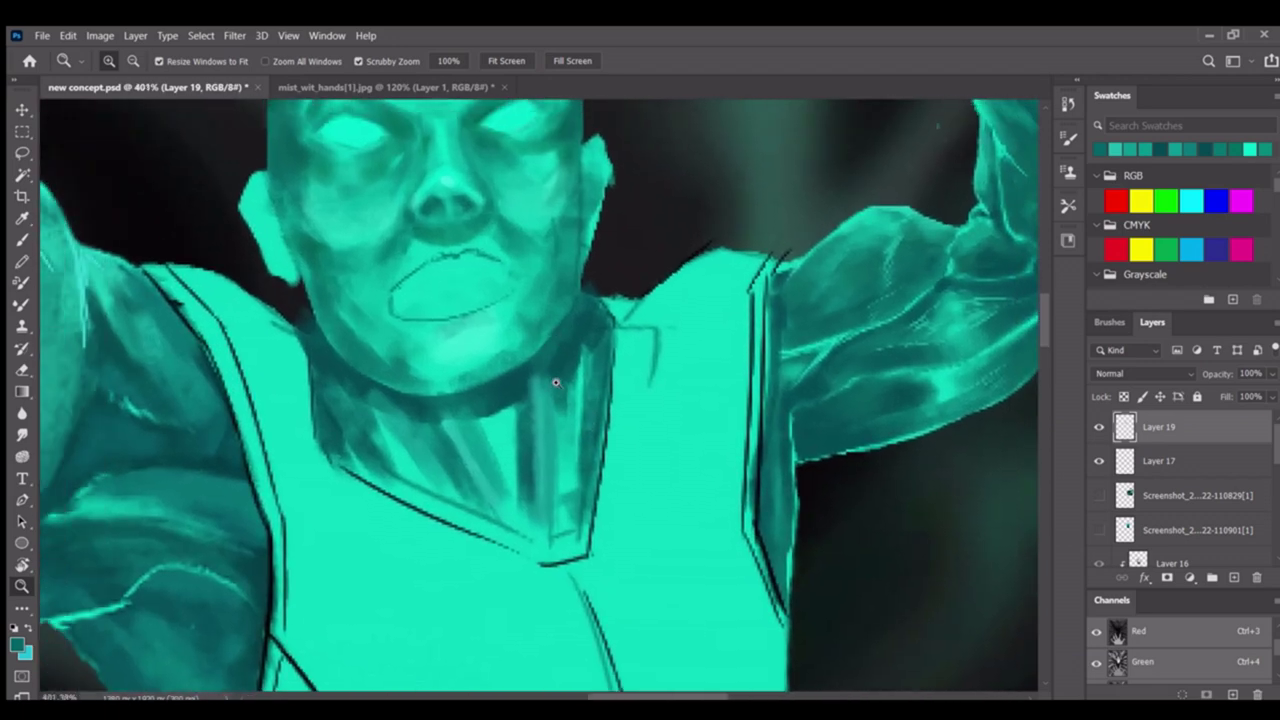
key("b")
left_click_drag(530, 400, 360, 470)
left_click_drag(560, 380, 540, 540)
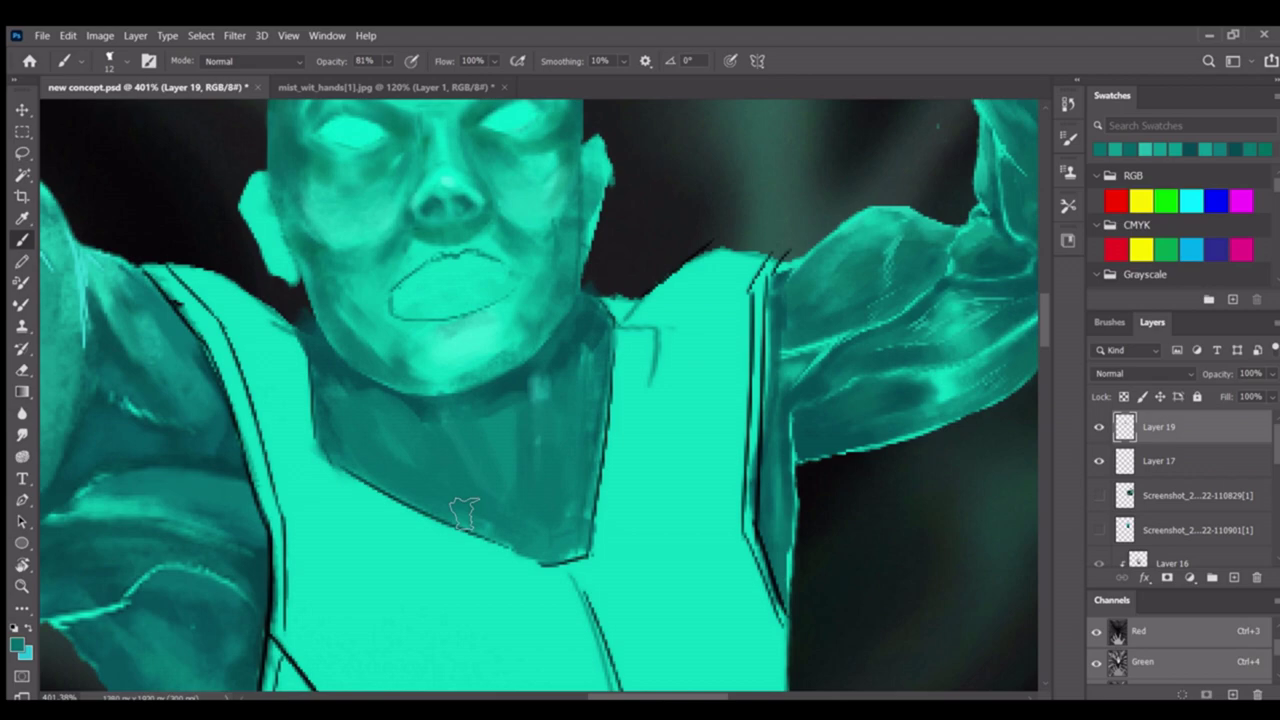
left_click_drag(345, 470, 491, 423)
Paint thin lighter teal lines for the vertical and diagonal neck tendons, reaching down to the neckline
scroll(491, 423, "up", 1)
left_click(540, 360, "alt")
mouse_move(555, 330)
left_mouse_down()
mouse_move(545, 419)
mouse_move(347, 366)
mouse_move(340, 466)
mouse_move(547, 365)
left_mouse_up()
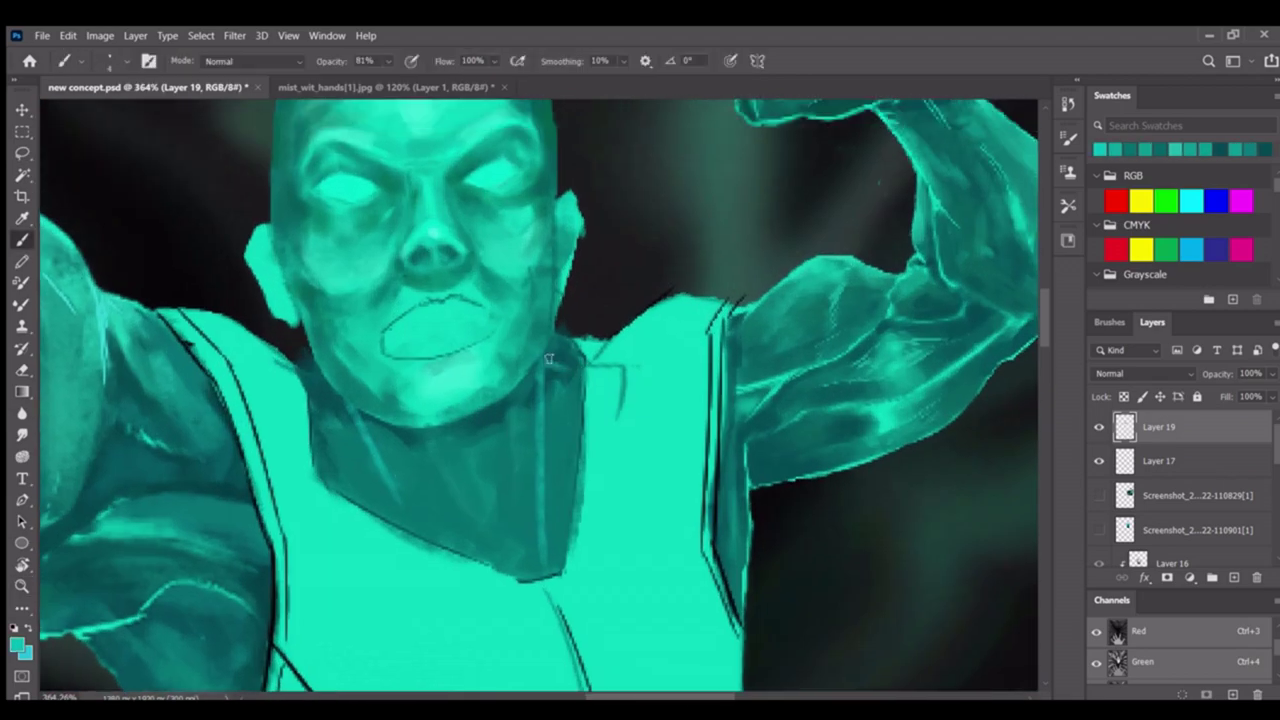
scroll(433, 413, "down", 1)
key("h")
left_click_drag(433, 413, 477, 421)
key("h")
key("z")
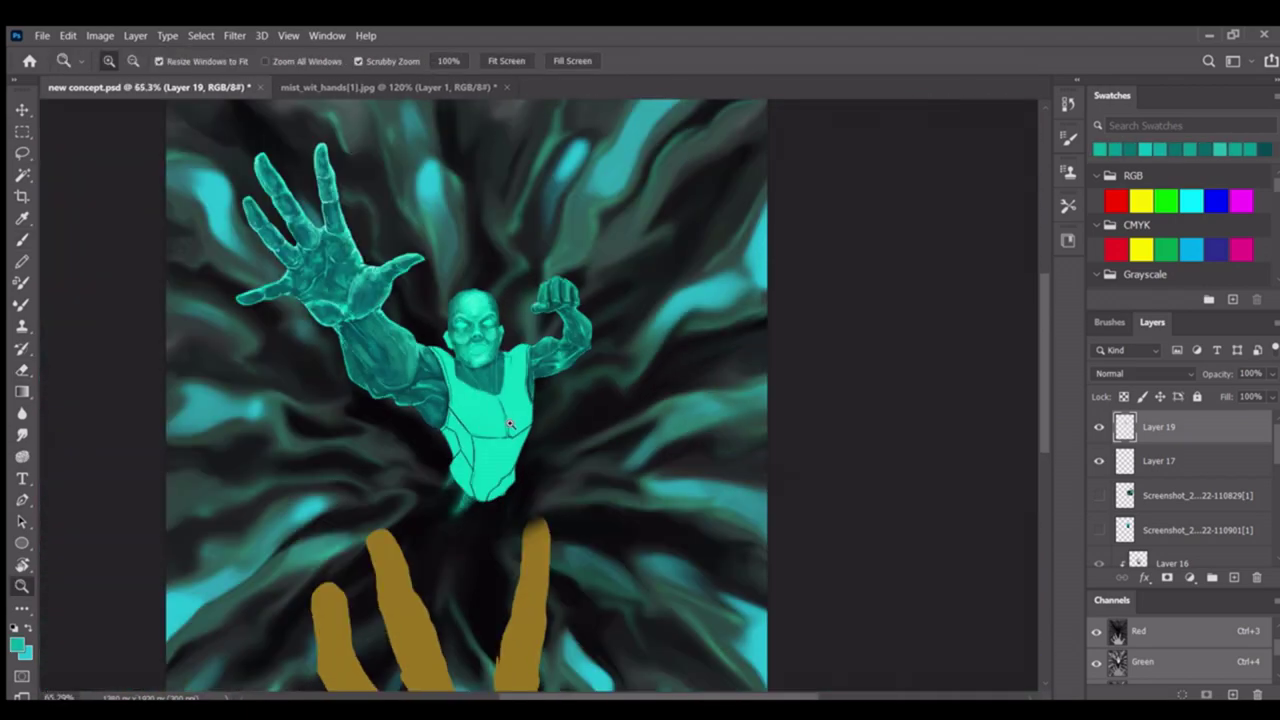
left_click_drag(510, 425, 549, 414)
scroll(549, 414, "down", 3)
key("b")
left_click_drag(500, 535, 534, 557)
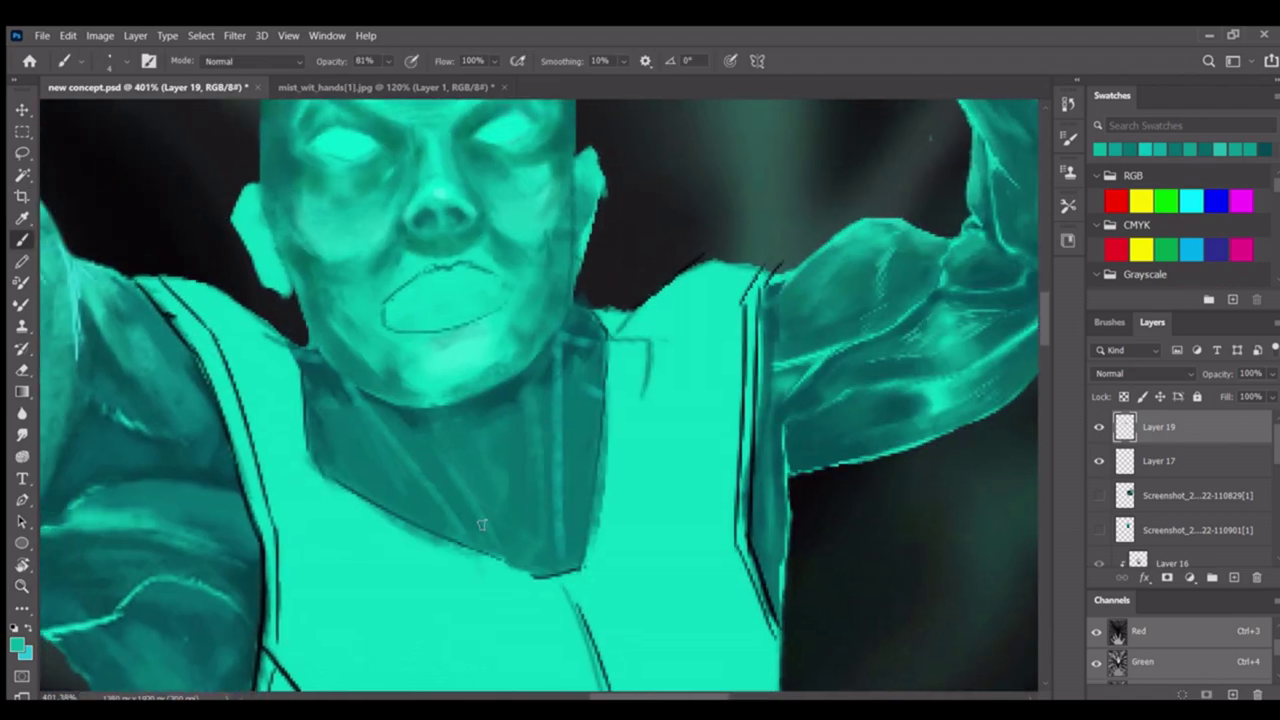
Erase the thin mouth outline from Layer 19 with the Eraser
key("z")
mouse_move(489, 466)
left_mouse_down()
mouse_move(460, 440)
mouse_move(518, 388)
left_mouse_up()
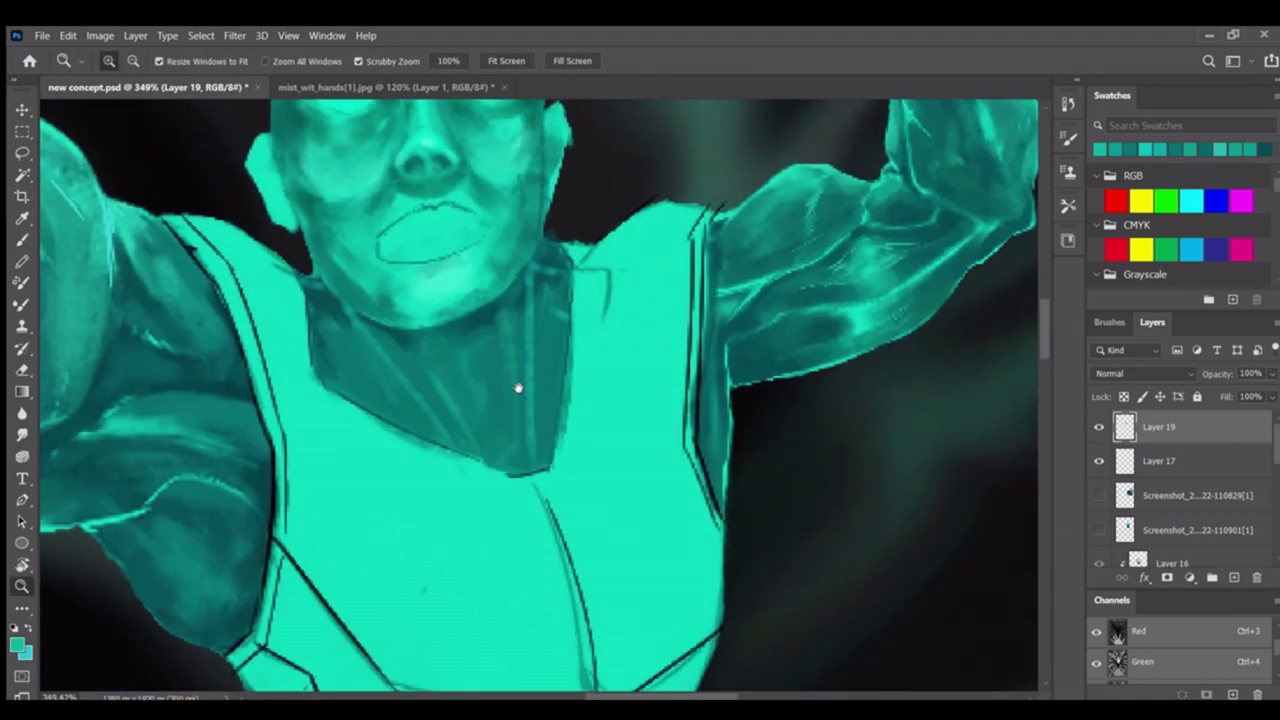
left_click(518, 388)
left_click_drag(394, 386, 457, 423)
scroll(466, 380, "up", 3)
key("e")
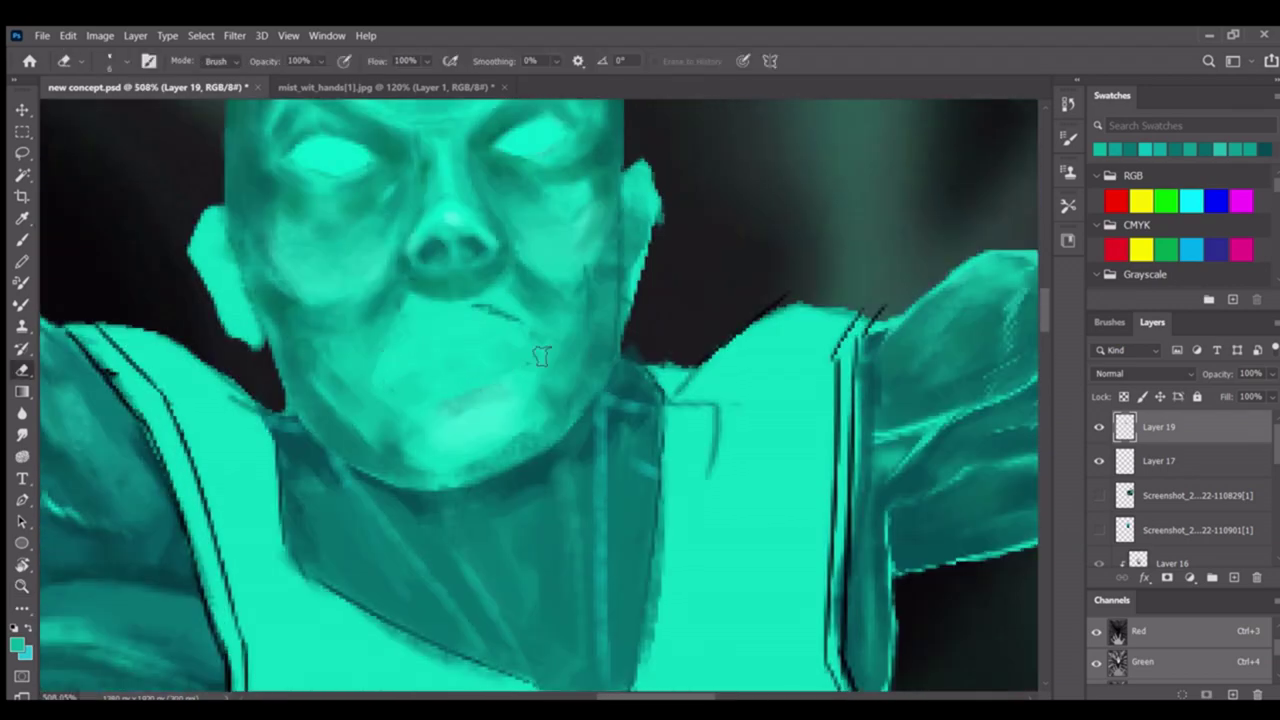
Shade the neck with darker teal beside the tendons and lighten the middle of the throat with sampled teal
key("z")
scroll(486, 371, "down", 3)
mouse_move(603, 251)
left_mouse_down()
mouse_move(323, 349)
mouse_move(387, 452)
left_mouse_up()
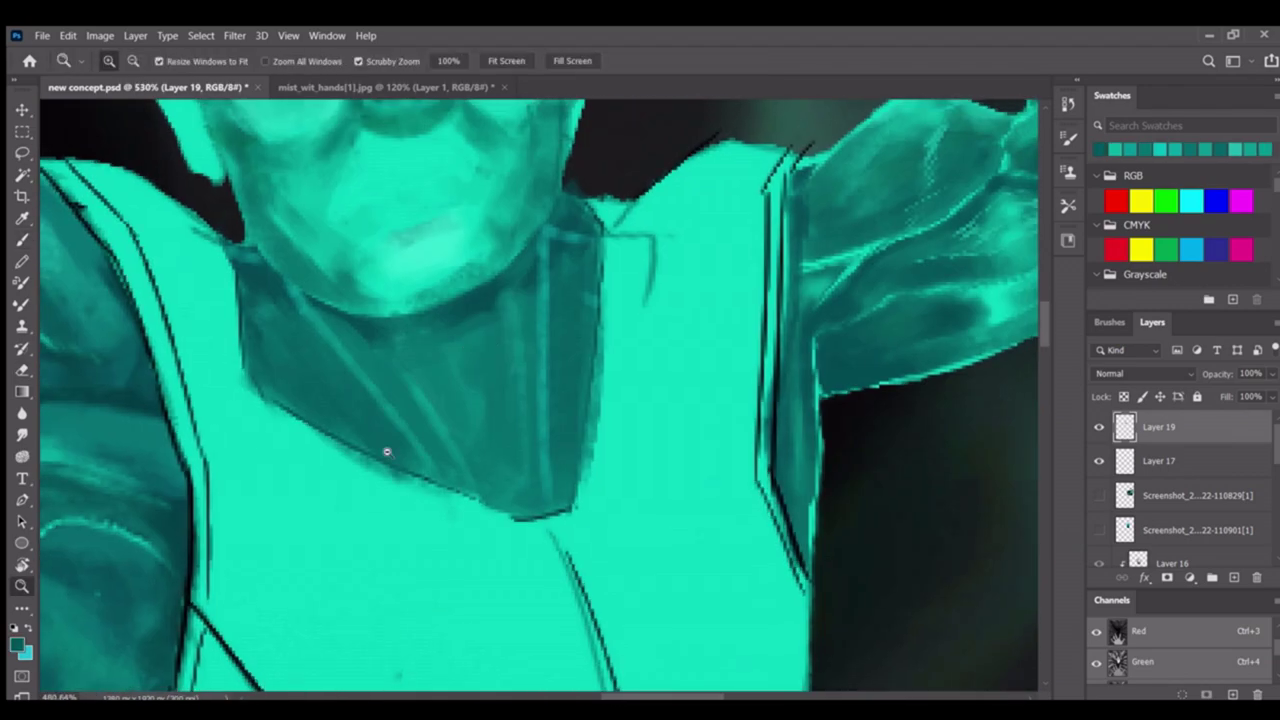
scroll(387, 452, "down", 2)
key("b")
key("z")
mouse_move(503, 294)
left_mouse_down()
mouse_move(460, 300)
mouse_move(548, 363)
left_mouse_up()
key("b")
scroll(548, 363, "down", 3)
left_click(500, 320, "alt")
key("z")
scroll(520, 416, "down", 1)
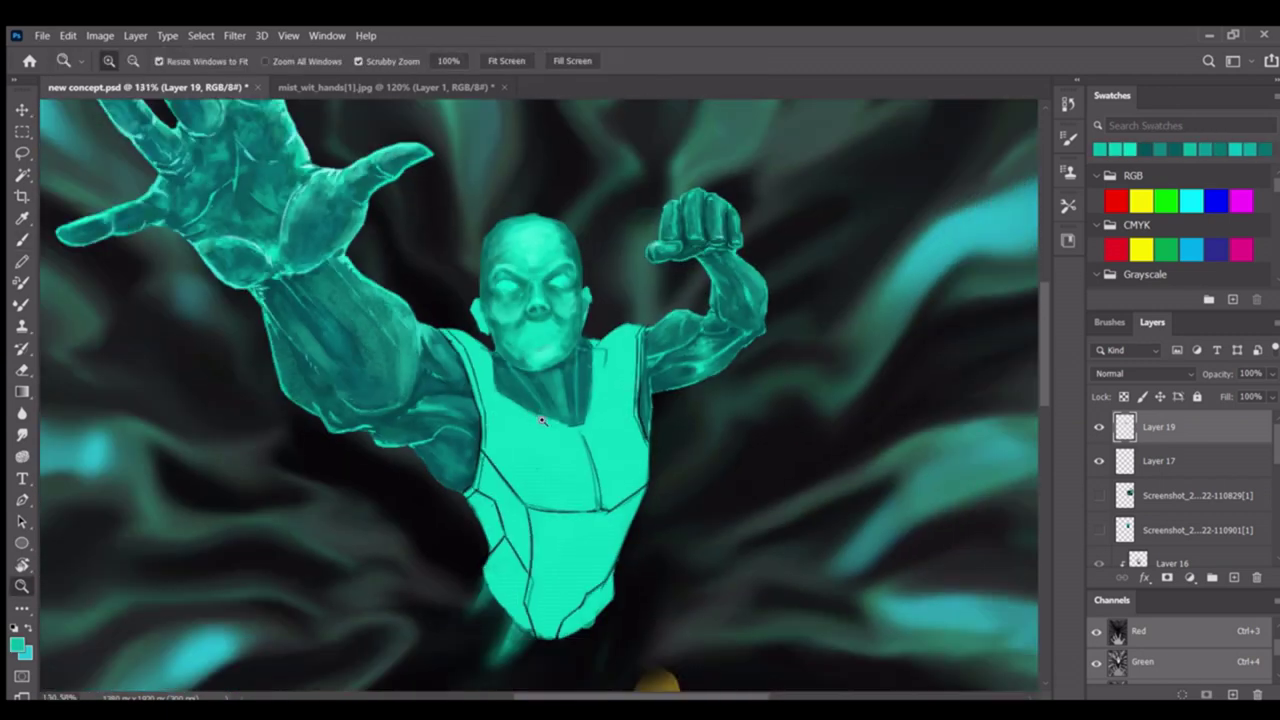
Darken the sides of the neck and the gaps between the tendons with a size 12 brush
scroll(541, 421, "down", 3)
scroll(541, 421, "up", 6)
key("b")
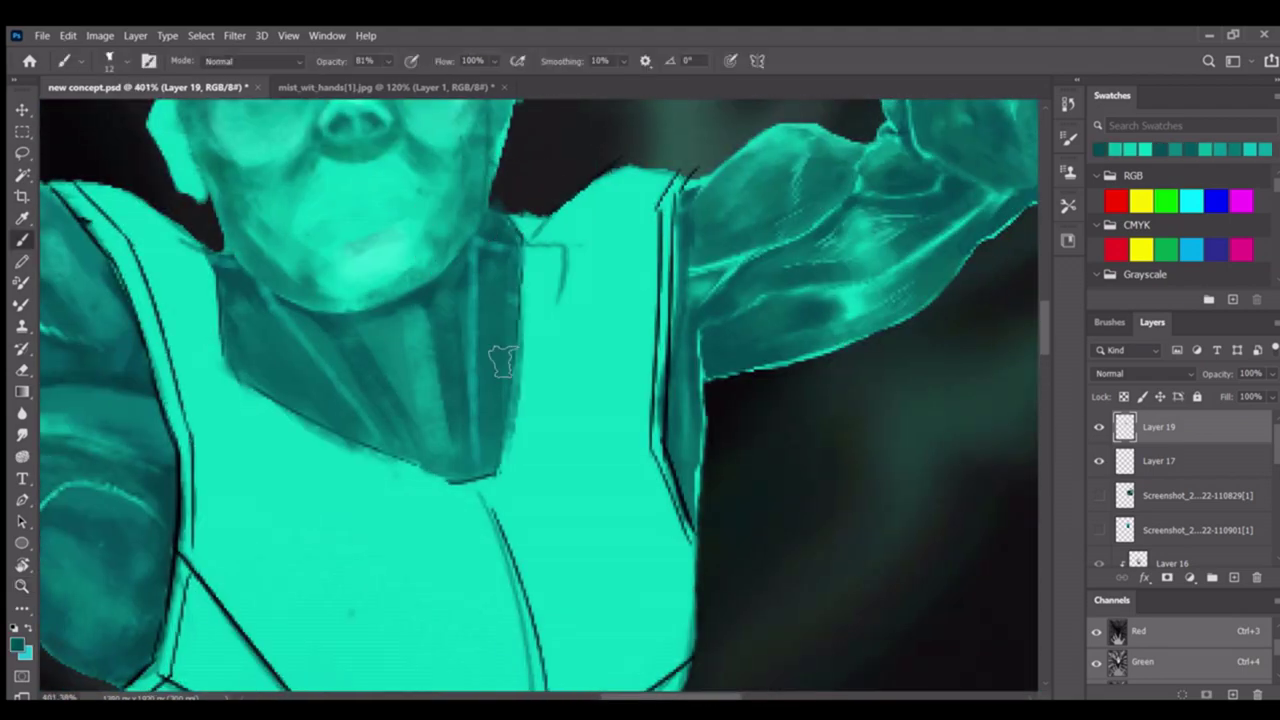
scroll(372, 412, "down", 1)
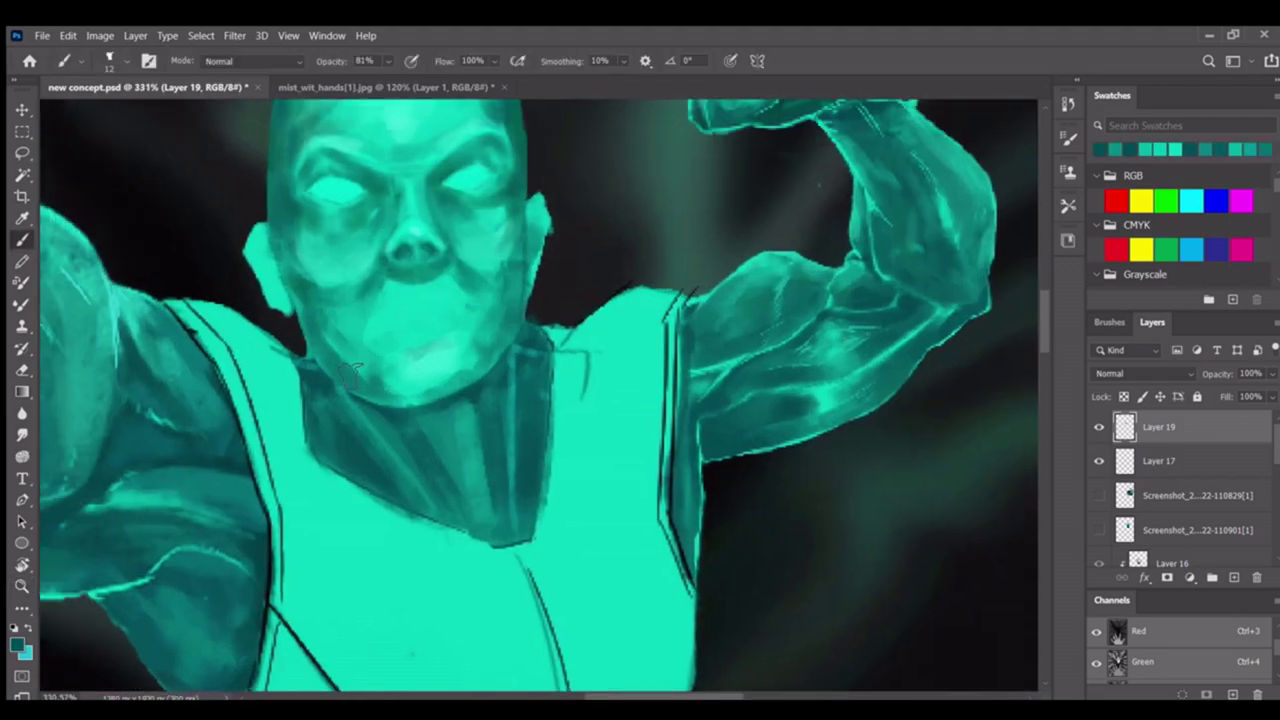
Reduce the brush size to 6, deepen the shadow under the chin and blend the throat and tendon tones
key("bracketleft")
key("bracketleft")
scroll(432, 430, "down", 5)
scroll(458, 432, "up", 6)
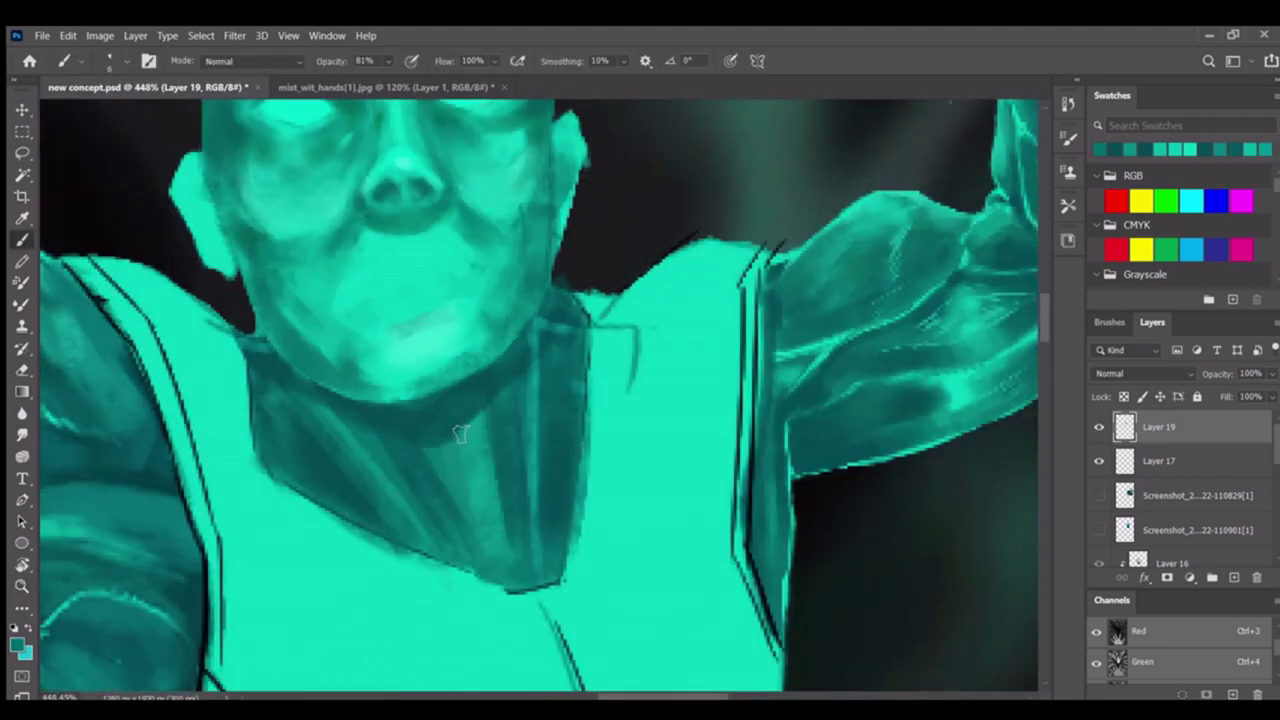
scroll(450, 450, "down", 5)
scroll(500, 420, "up", 7)
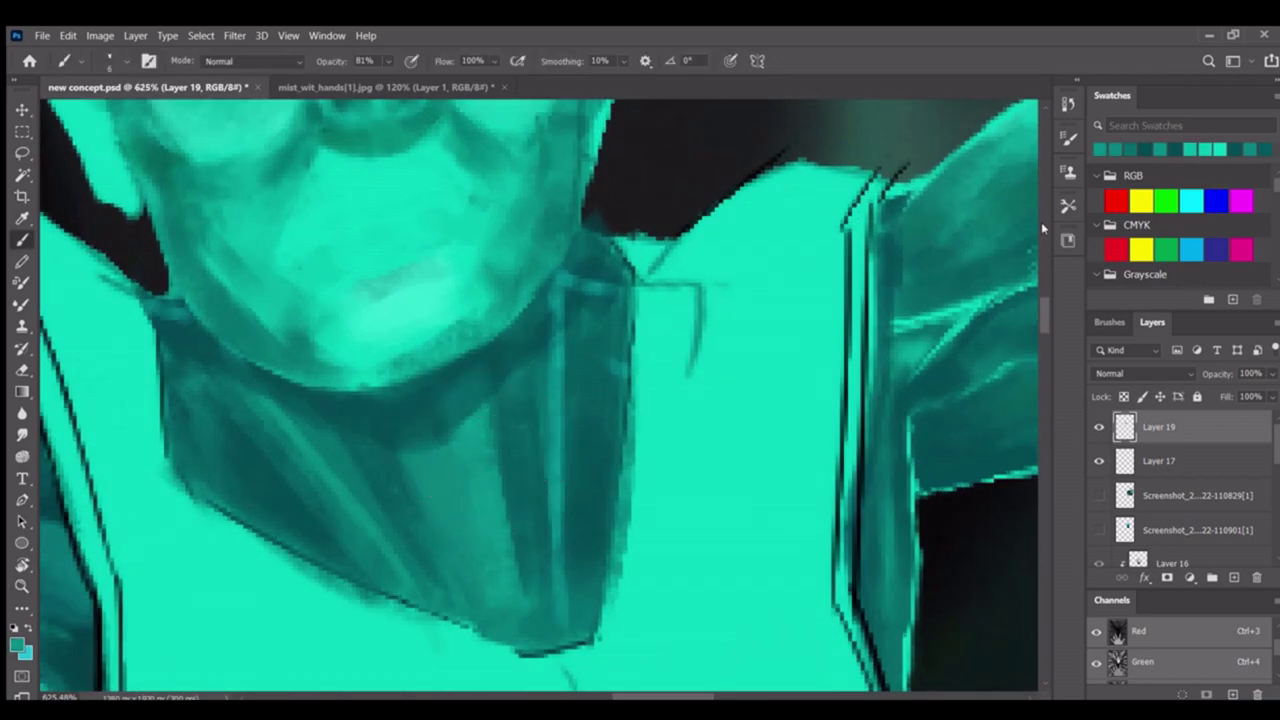
scroll(515, 407, "down", 5)
scroll(490, 418, "up", 3)
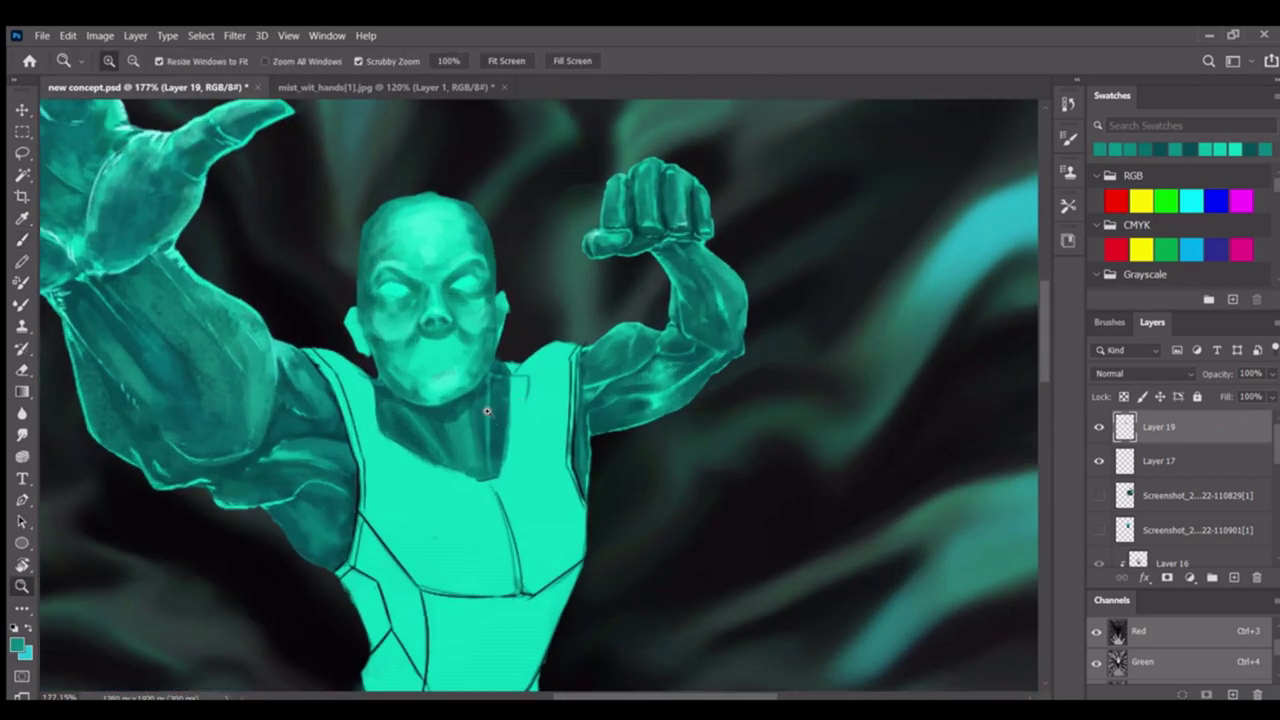
scroll(511, 365, "up", 4)
key("b")
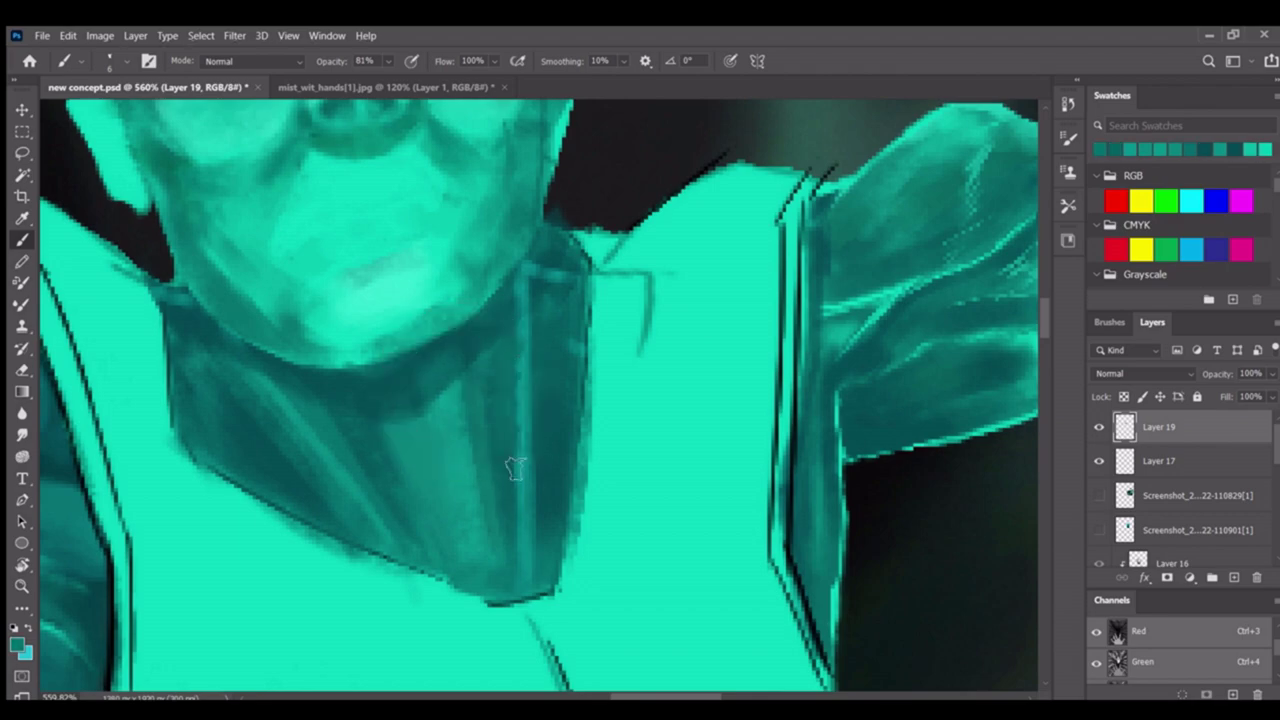
Blend the neck's tendon and throat tones with sampled teals using the size 6 brush at 81% opacity
scroll(450, 455, "down", 1)
key("b")
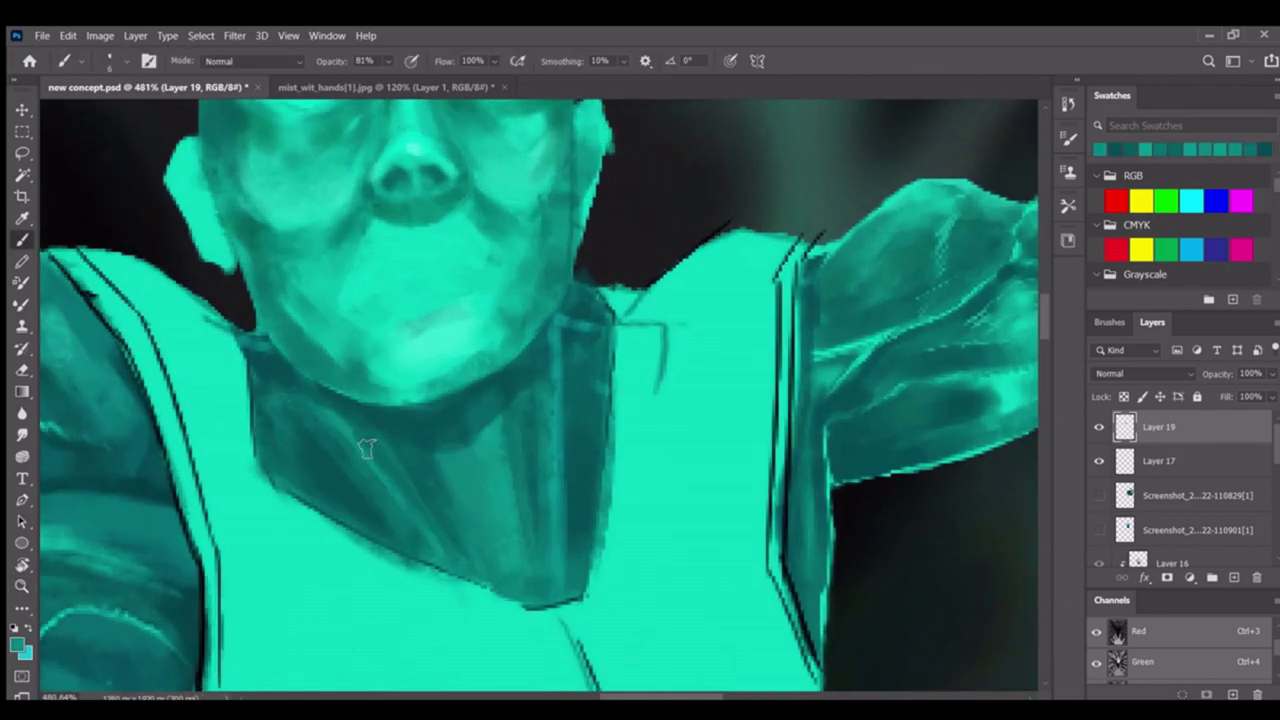
scroll(337, 425, "down", 2)
scroll(351, 497, "up", 2)
key("b")
scroll(397, 528, "down", 2)
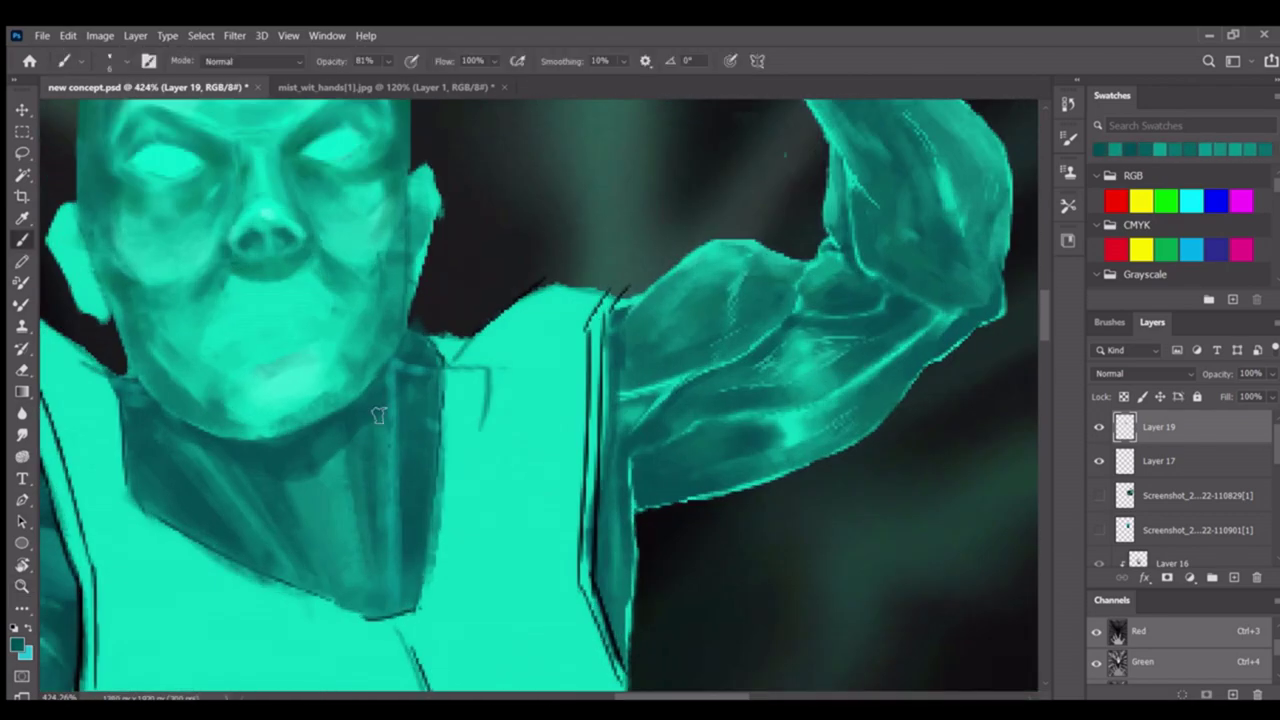
scroll(368, 500, "down", 2)
scroll(338, 447, "up", 5)
key("b")
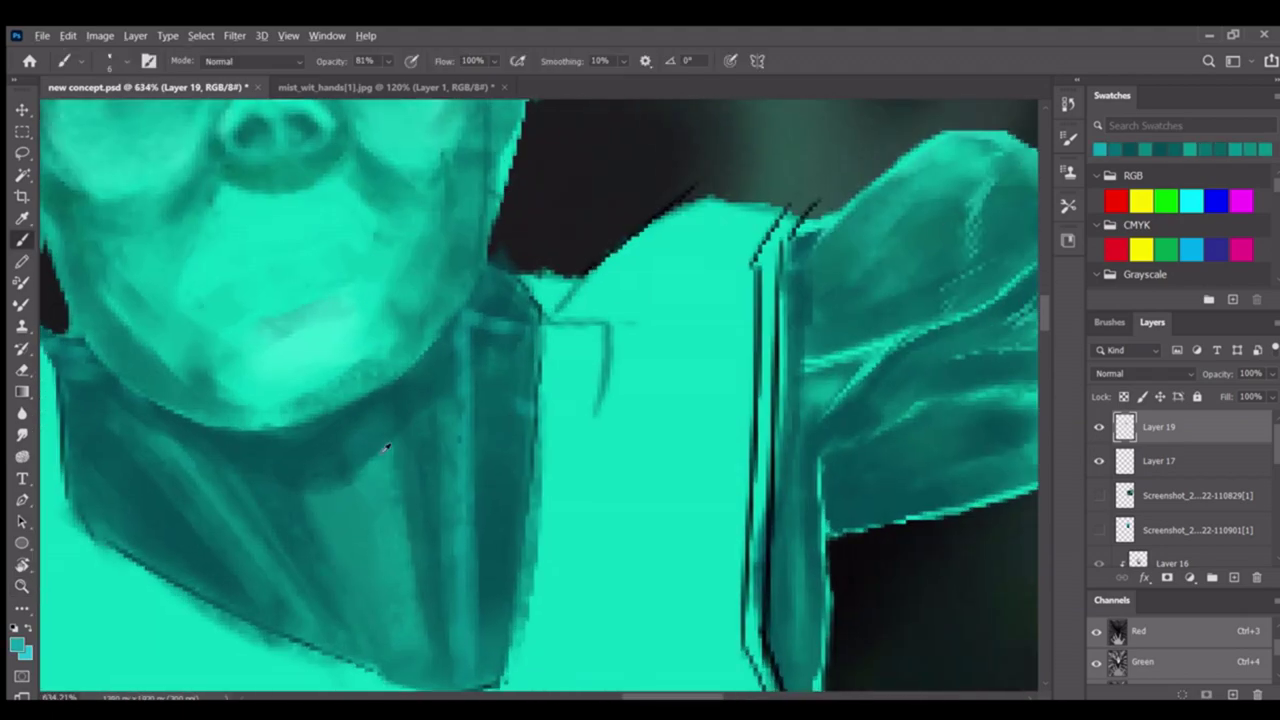
Lighten the throat between the tendons and deepen the adjoining shadows with a size 18 brush
scroll(284, 545, "down", 5)
scroll(284, 545, "up", 5)
key("b")
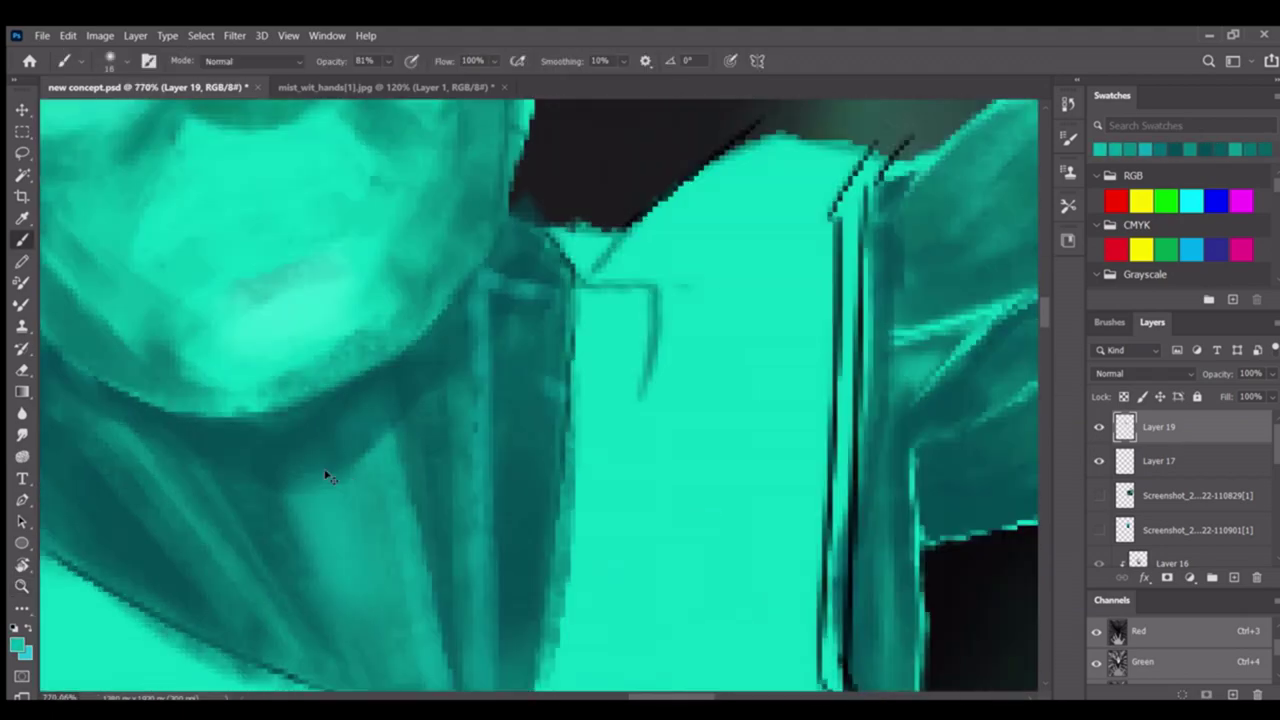
scroll(394, 437, "down", 5)
scroll(385, 437, "up", 4)
key("b")
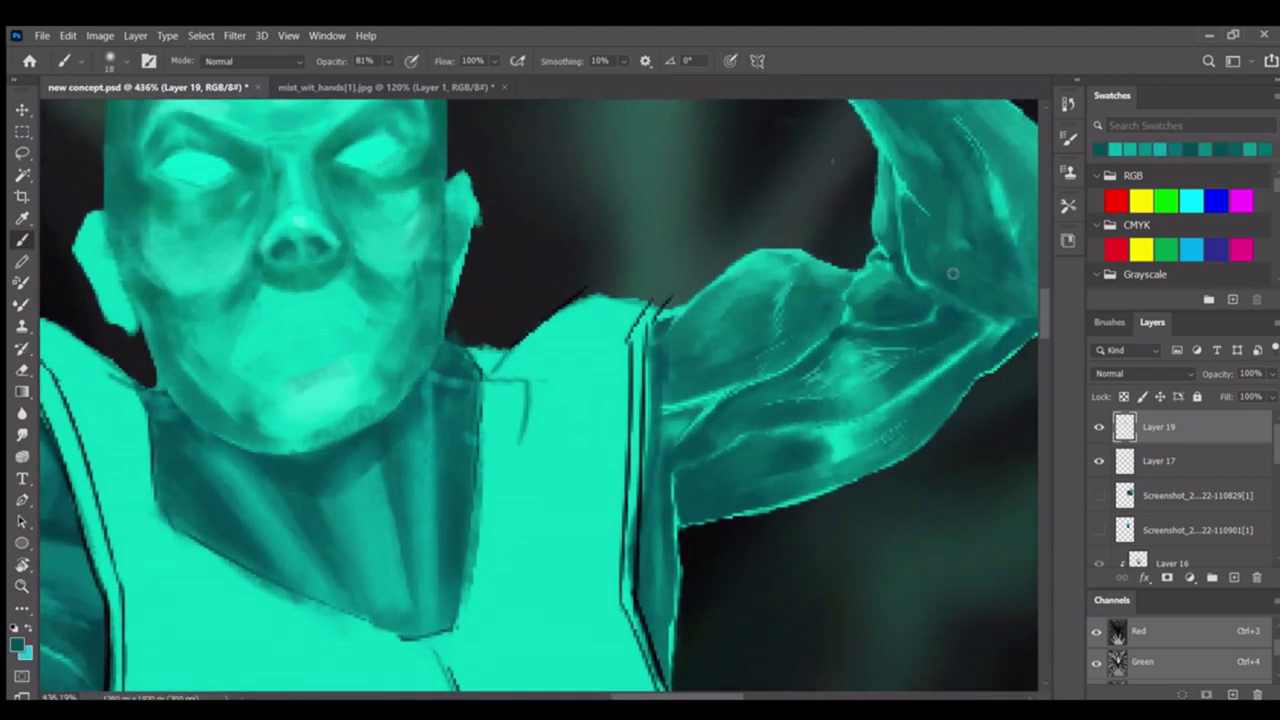
Refine the neck tendons with a size 6 brush, using sampled dark teal and bright teal highlights
scroll(448, 397, "down", 4)
key("b")
scroll(423, 491, "up", 2)
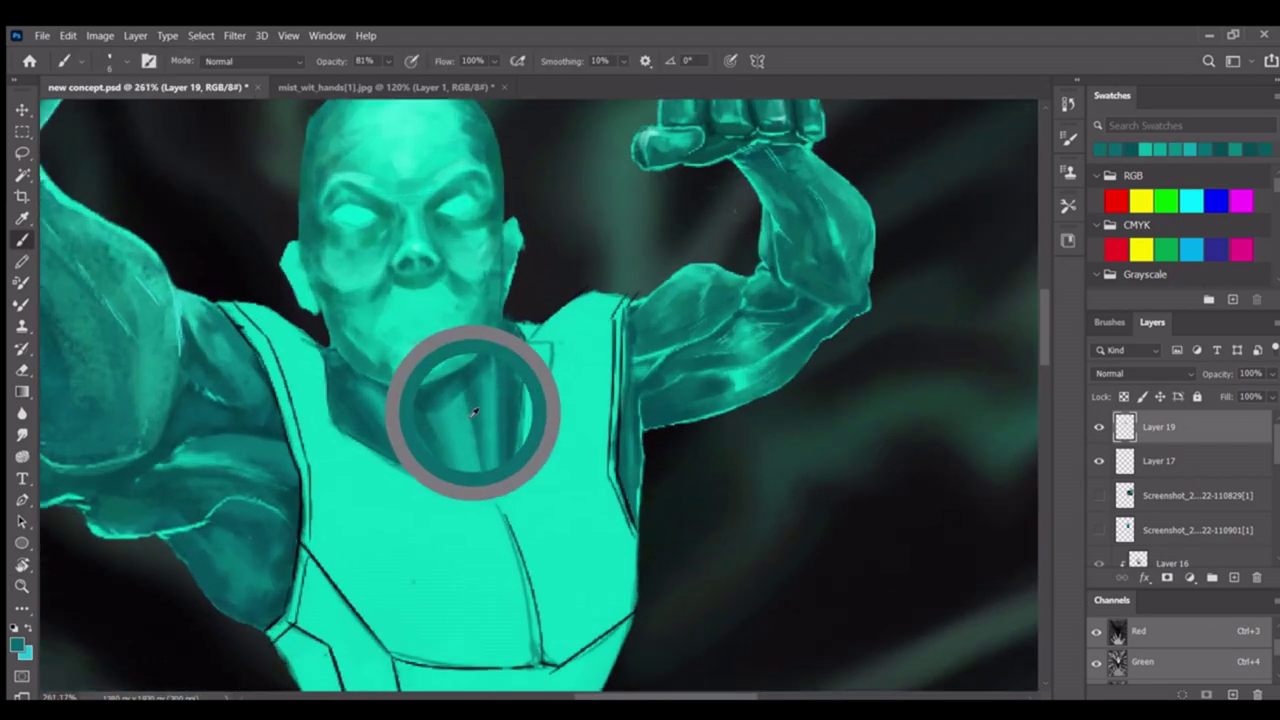
scroll(430, 402, "down", 4)
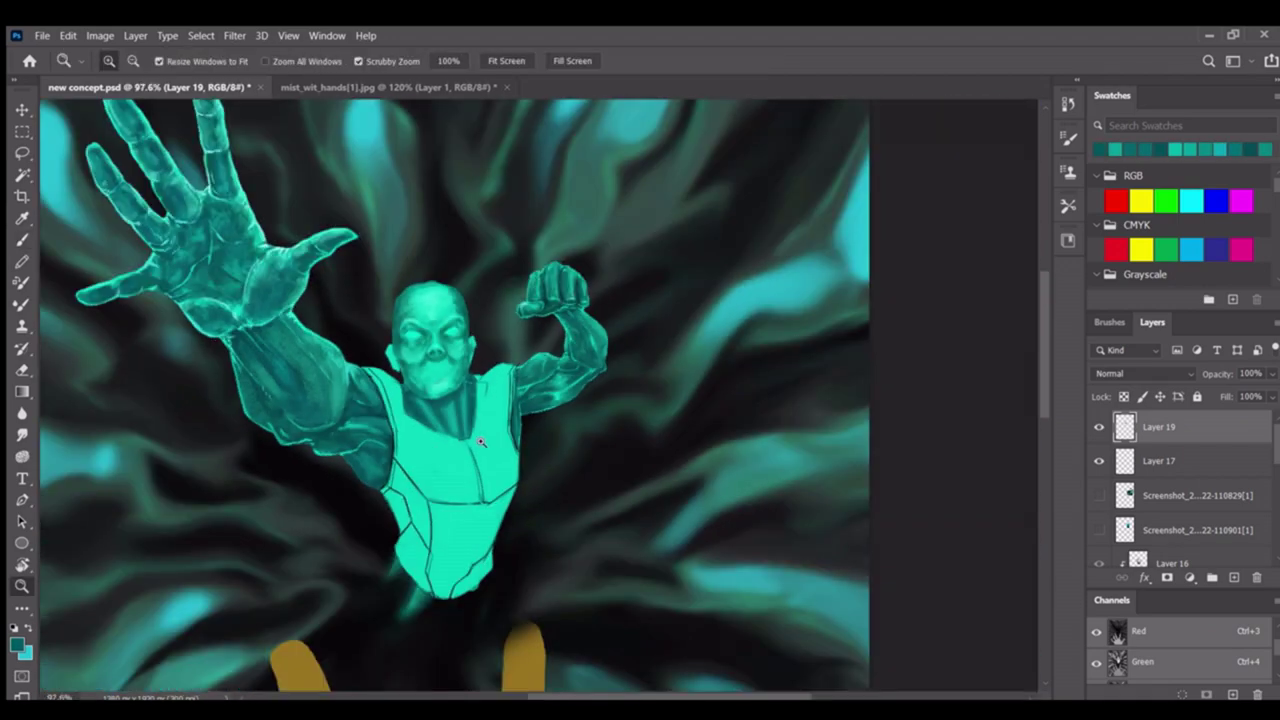
key("b")
scroll(610, 420, "up", 4)
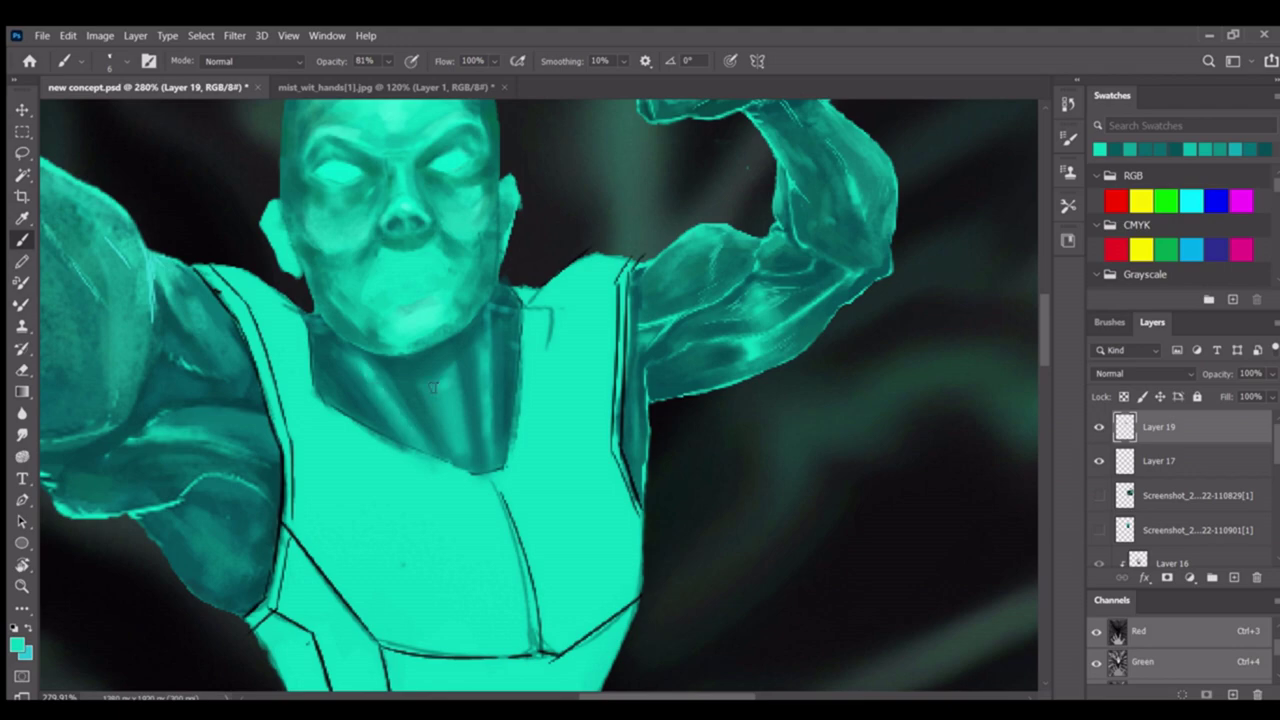
scroll(454, 440, "down", 4)
scroll(486, 372, "up", 3)
scroll(433, 508, "down", 3)
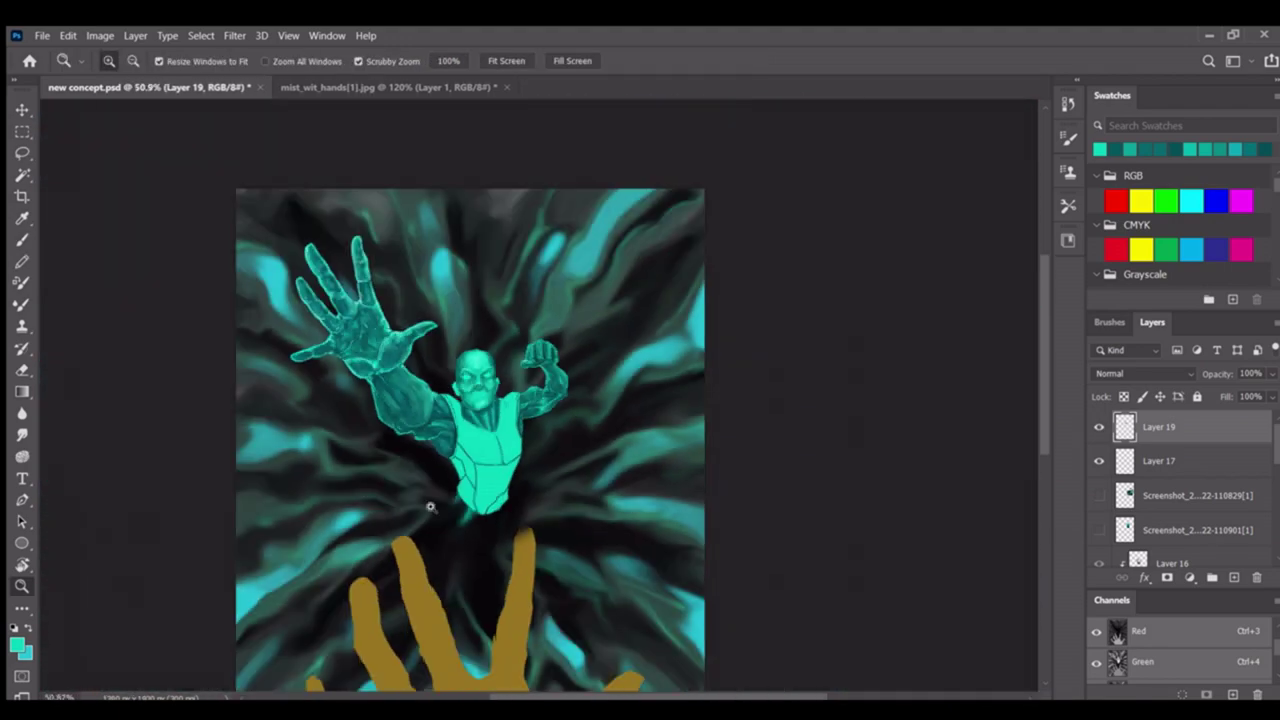
Add a new layer above Layer 18, set its blend mode to Multiply and the brush opacity to 63%
scroll(502, 404, "up", 1)
scroll(502, 404, "up", 4)
left_click(1234, 578)
key("b")
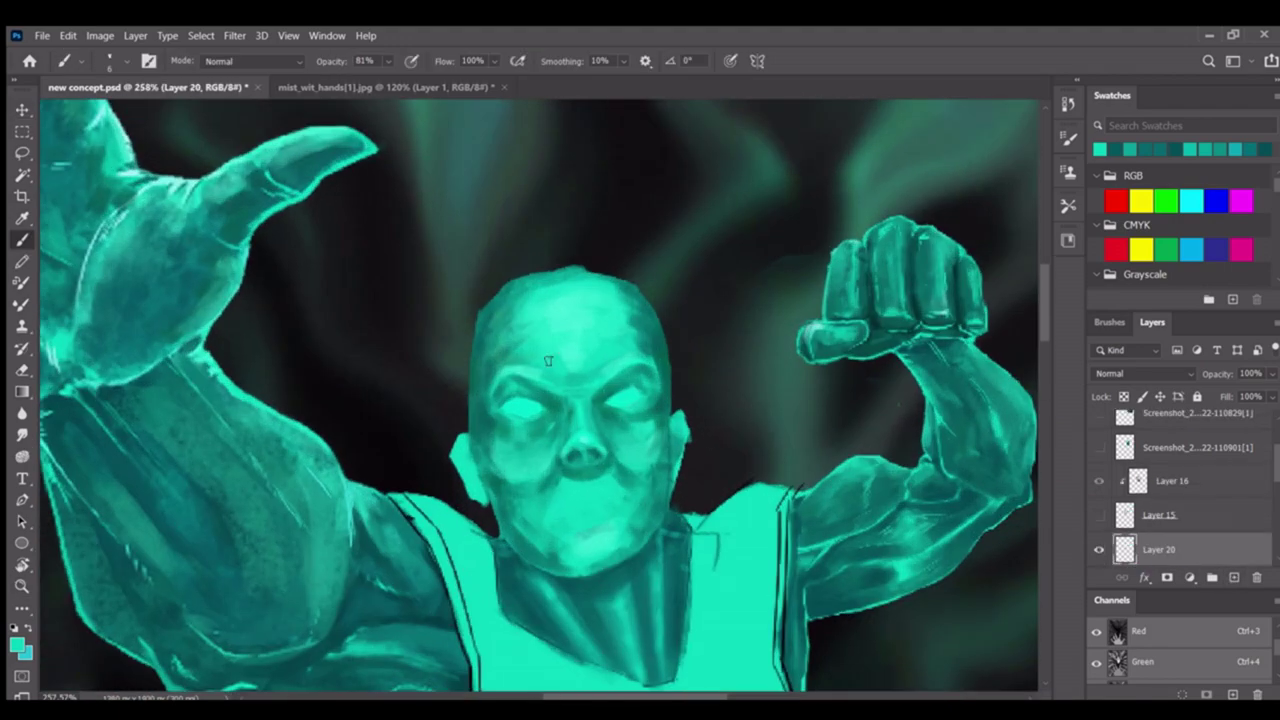
key("m")
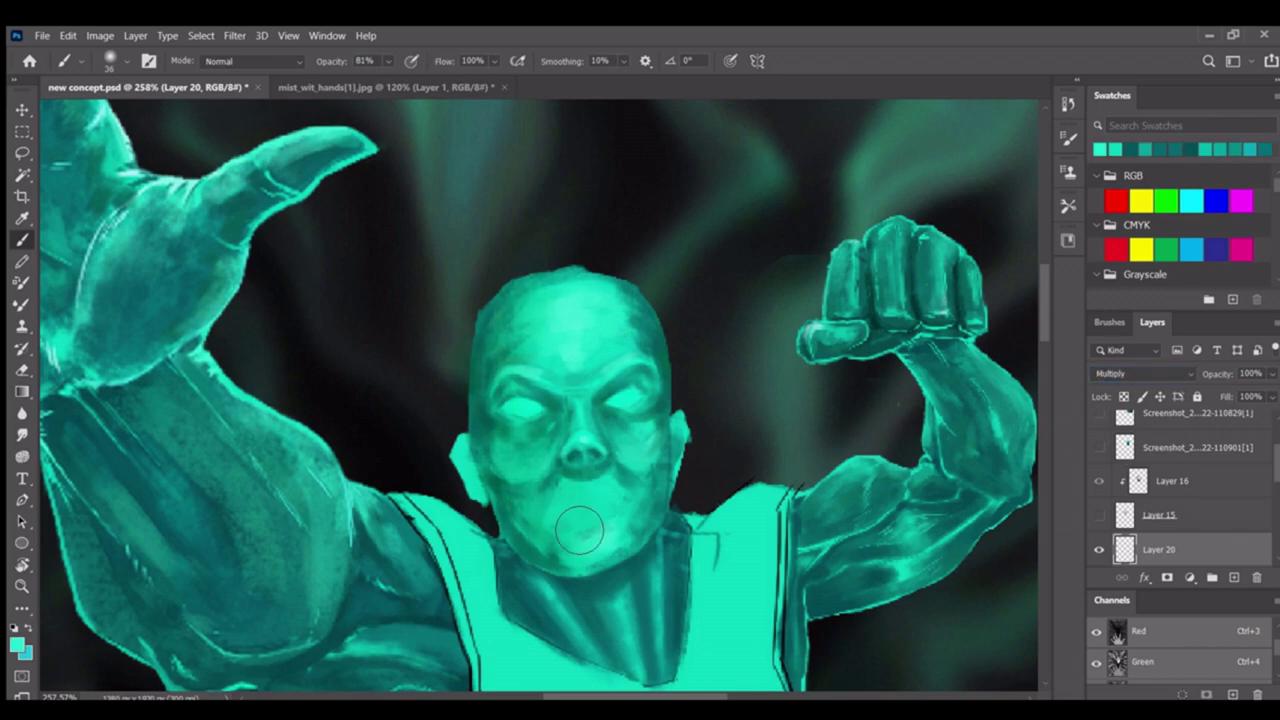
scroll(571, 500, "down", 2)
key("6")
key("3")
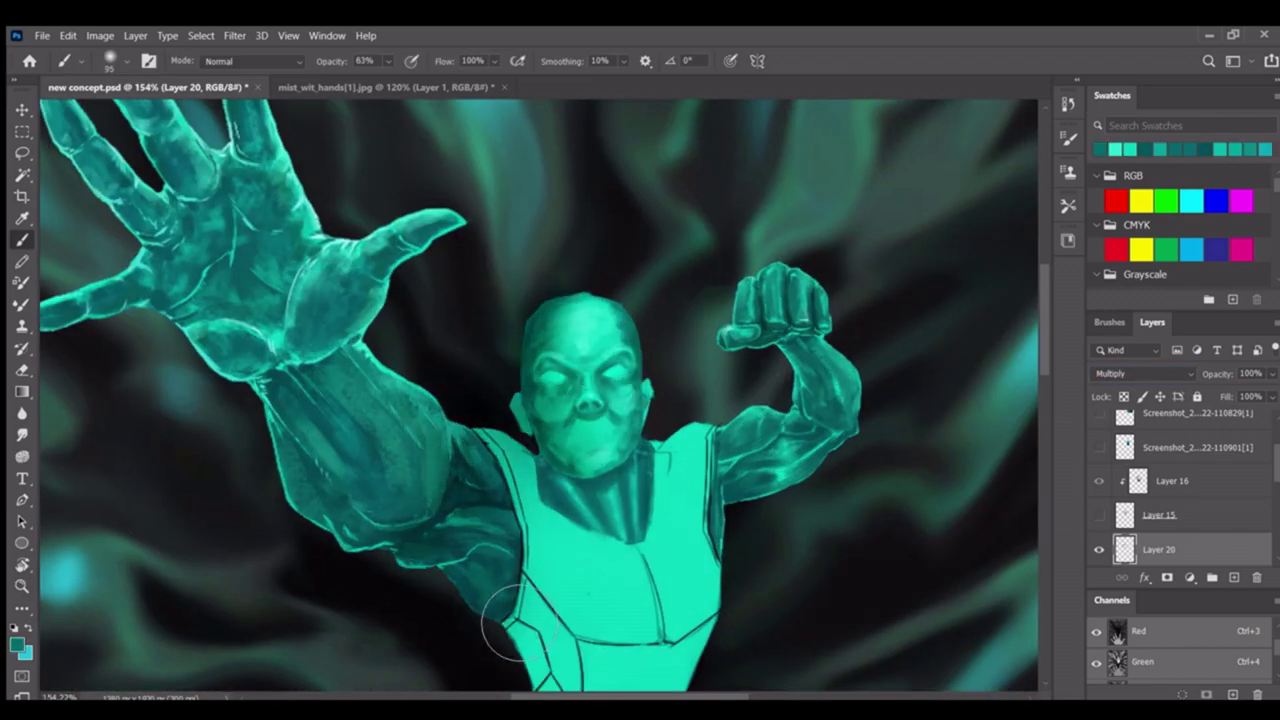
Paint soft shadows over the arms and torso with a size 95 brush and clip the Multiply layer to the figure
scroll(457, 394, "down", 3)
scroll(347, 512, "up", 2)
scroll(347, 512, "up", 1)
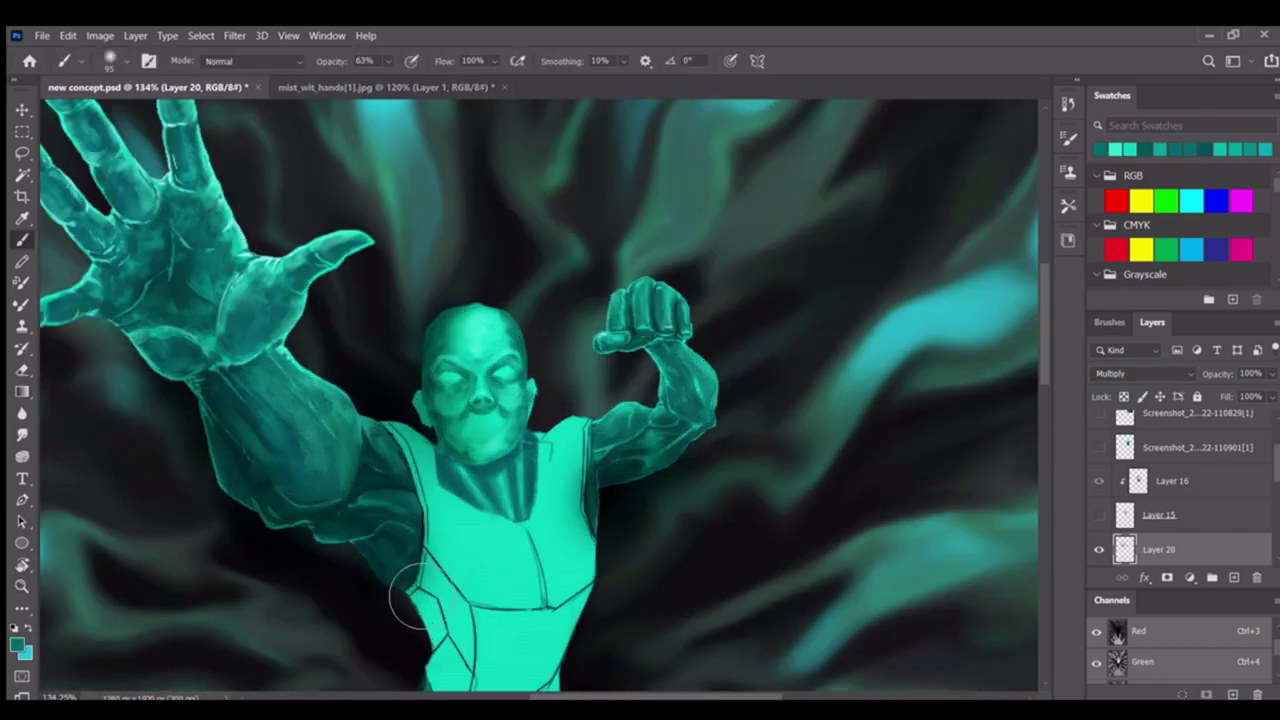
key("e")
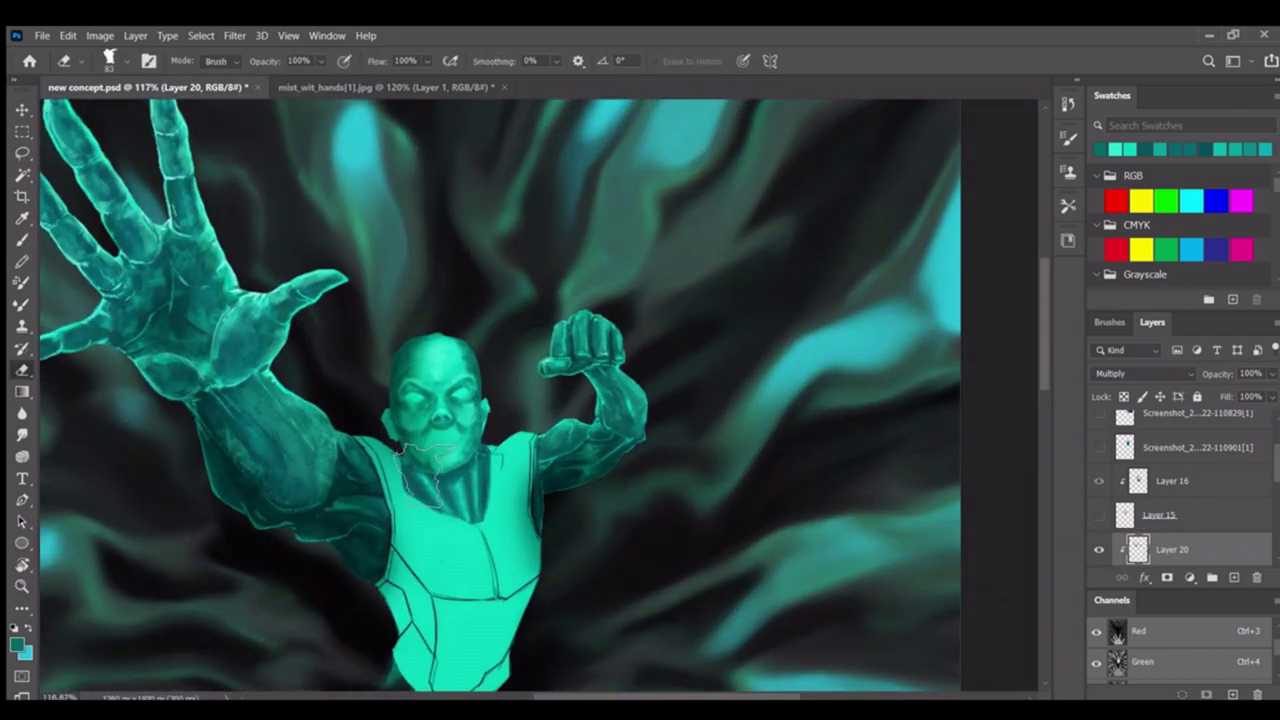
Add a clipped Color Dodge layer above the Multiply layer and paint a soft bright cyan glow on the outstretched hand
scroll(472, 410, "right", 3)
scroll(372, 445, "down", 3)
key("b")
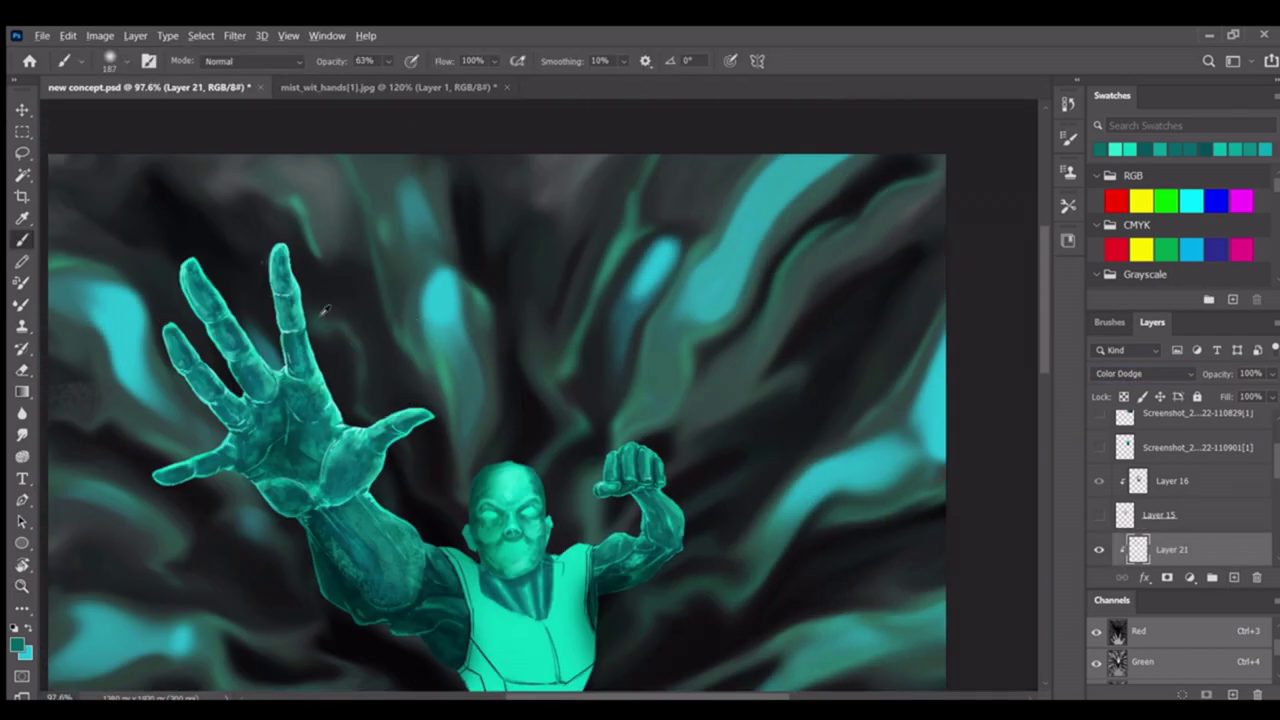
key("bracketleft")
key("bracketleft")
key("bracketleft")
key("bracketleft")
mouse_move(380, 386)
left_mouse_down()
mouse_move(343, 277)
mouse_move(240, 310)
left_mouse_up()
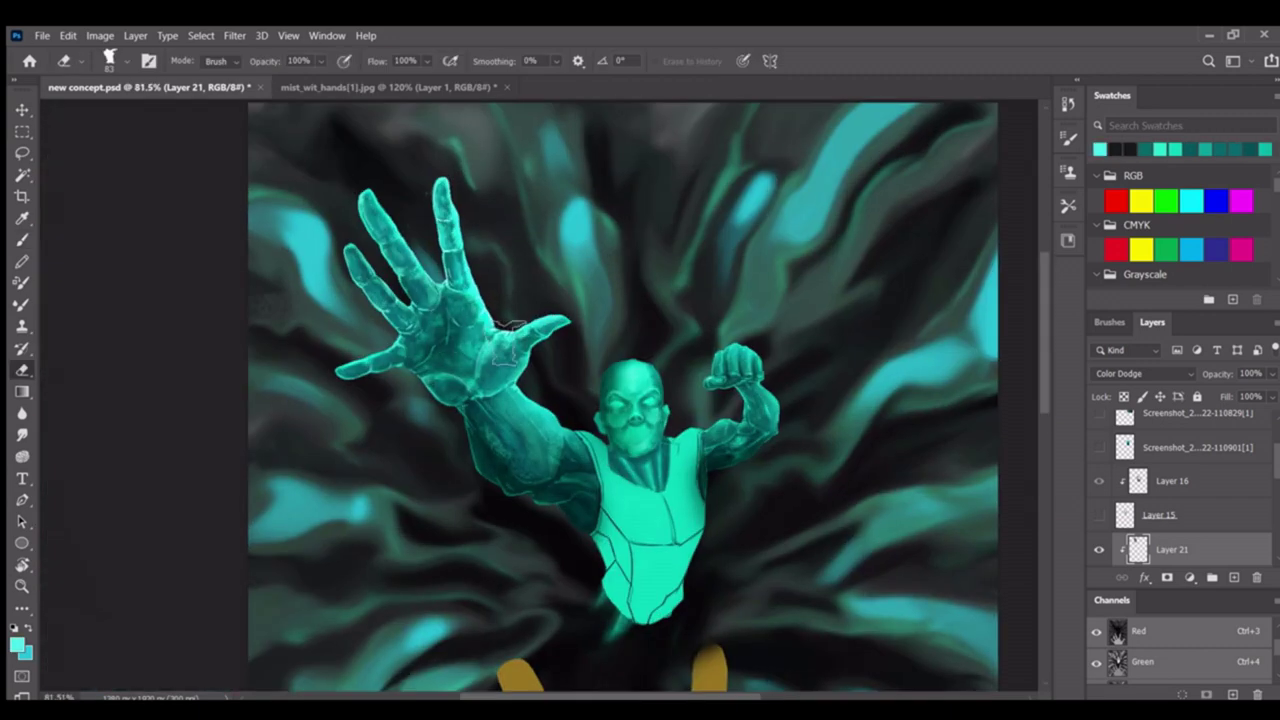
Name the Multiply layer multi at 67% opacity, and name the Color Dodge layer cdodge and hide it
key("z")
mouse_move(507, 343)
left_mouse_down()
mouse_move(430, 330)
mouse_move(609, 316)
left_mouse_up()
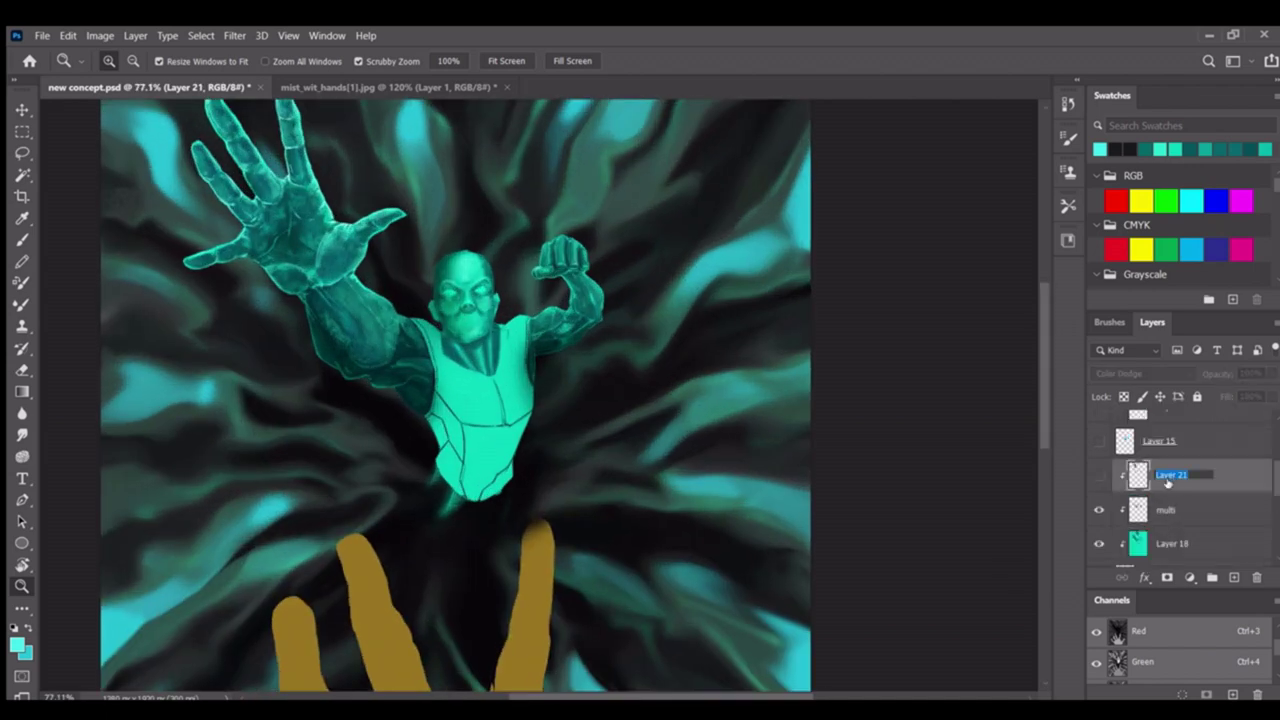
left_click_drag(500, 310, 529, 308)
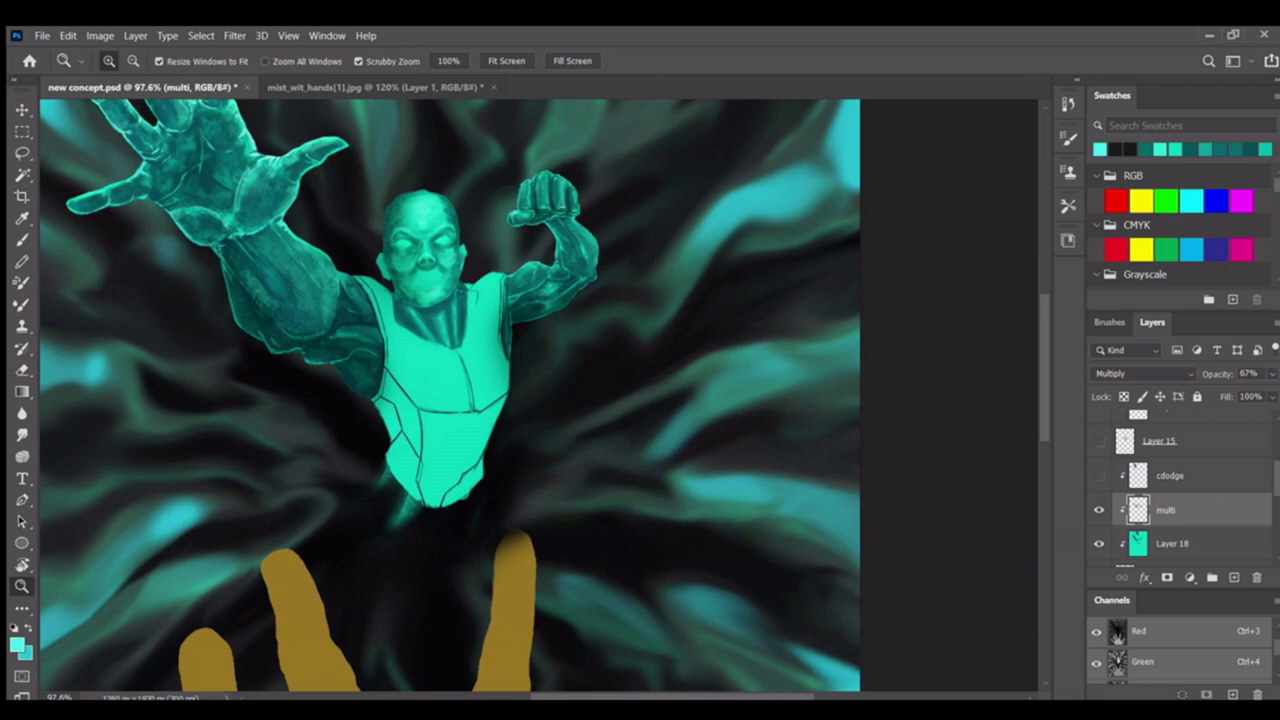
Repaint the throat on Layer 19 in darker sampled teal between the two outer tendons, using 57% brush opacity
mouse_move(360, 278)
left_mouse_down()
mouse_move(551, 363)
mouse_move(586, 470)
left_mouse_up()
key("ctrl+shift+alt+n")
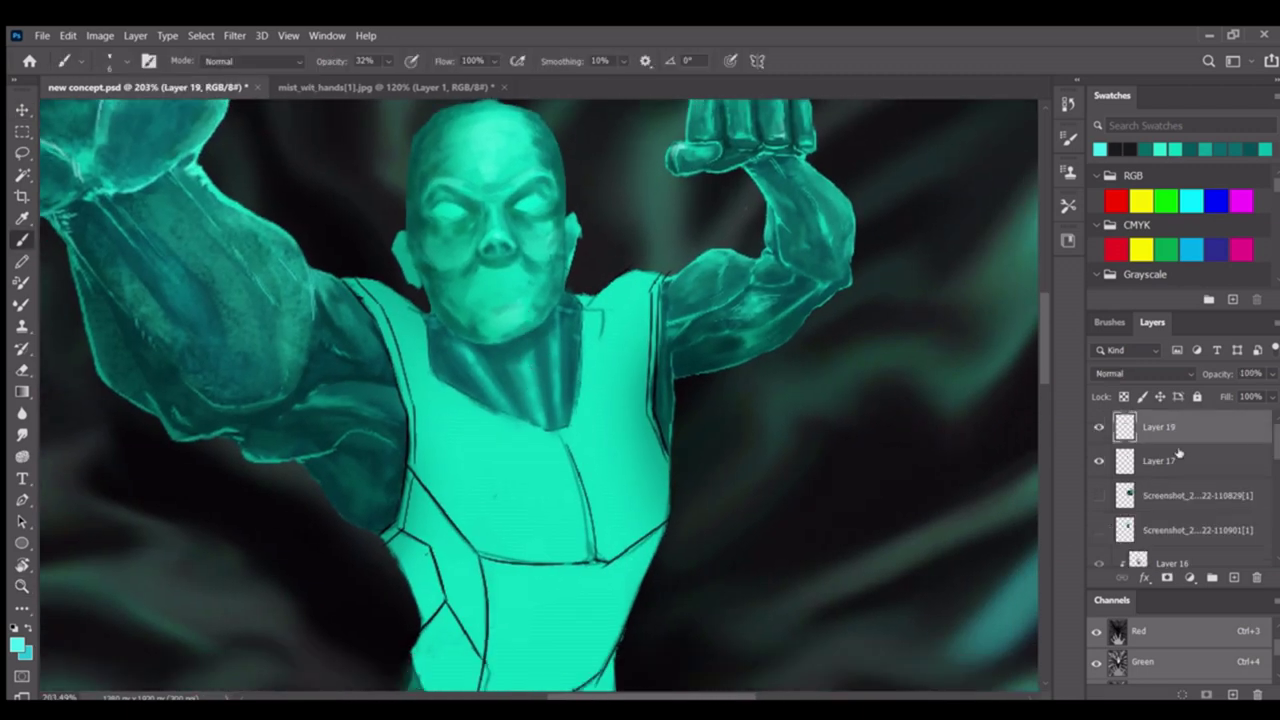
left_click(530, 410, "alt")
mouse_move(538, 420)
left_mouse_down()
mouse_move(505, 400)
mouse_move(527, 385)
mouse_move(590, 422)
mouse_move(446, 491)
mouse_move(523, 423)
mouse_move(443, 343)
left_mouse_up()
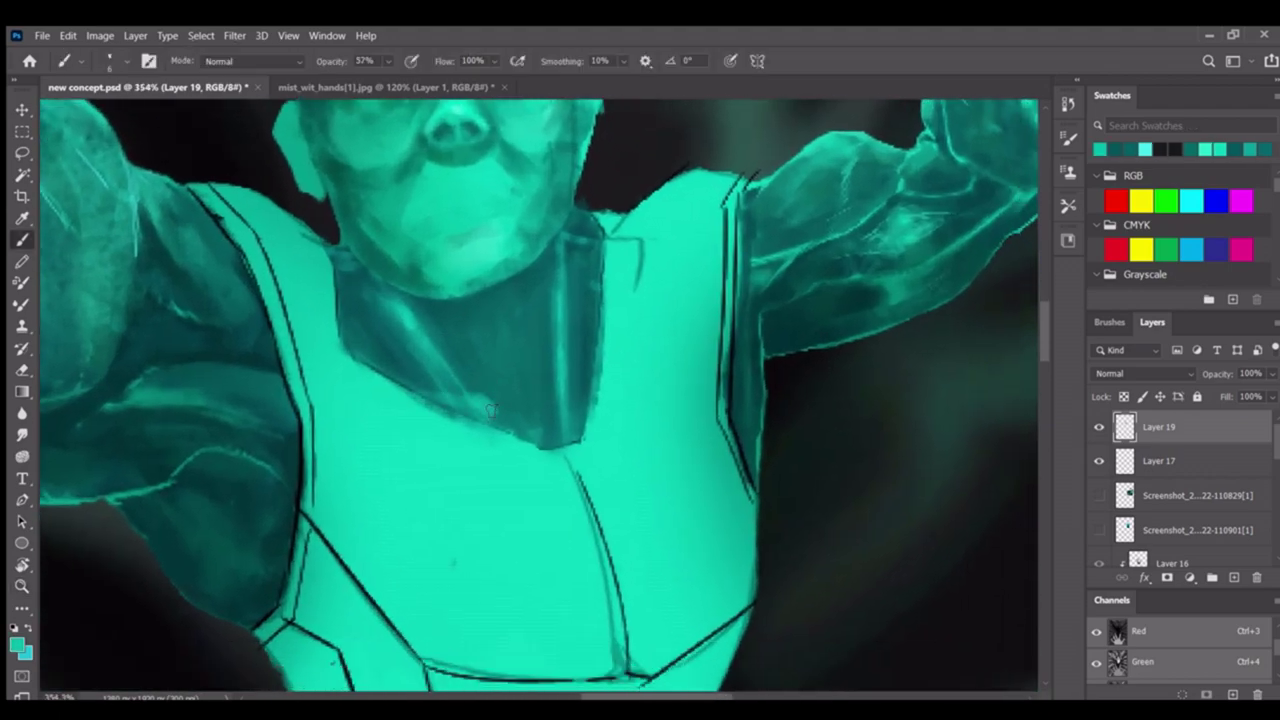
Paint a lighter teal band across the base of the neck above the neckline and select Layer 18
mouse_move(581, 392)
left_mouse_down()
mouse_move(500, 337)
mouse_move(430, 400)
mouse_move(543, 408)
mouse_move(451, 309)
mouse_move(449, 380)
mouse_move(518, 447)
left_mouse_up()
key("v")
left_click(518, 447)
key("b")
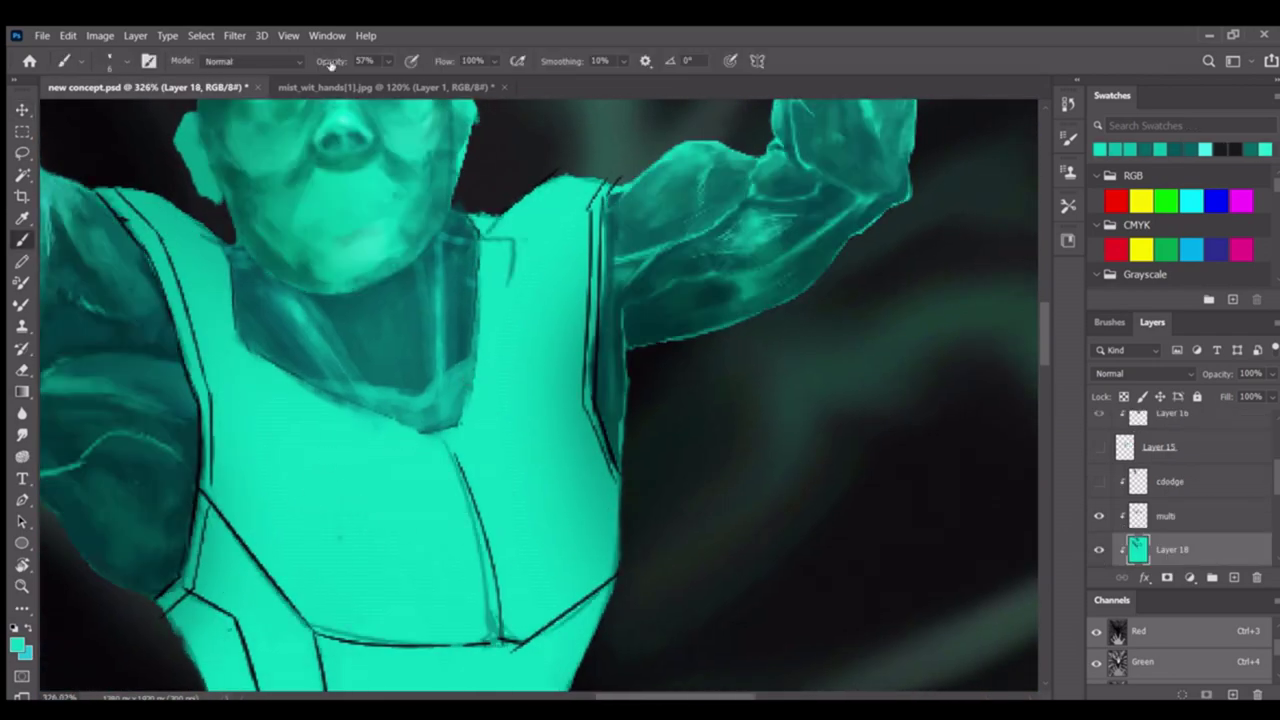
Erase the lowest part of the neck paint along the neckline on Layer 19
scroll(1180, 480, "up", 3)
left_click(1205, 431)
key("e")
mouse_move(371, 440)
left_mouse_down()
mouse_move(508, 420)
mouse_move(470, 448)
mouse_move(494, 453)
mouse_move(499, 479)
left_mouse_up()
key("z")
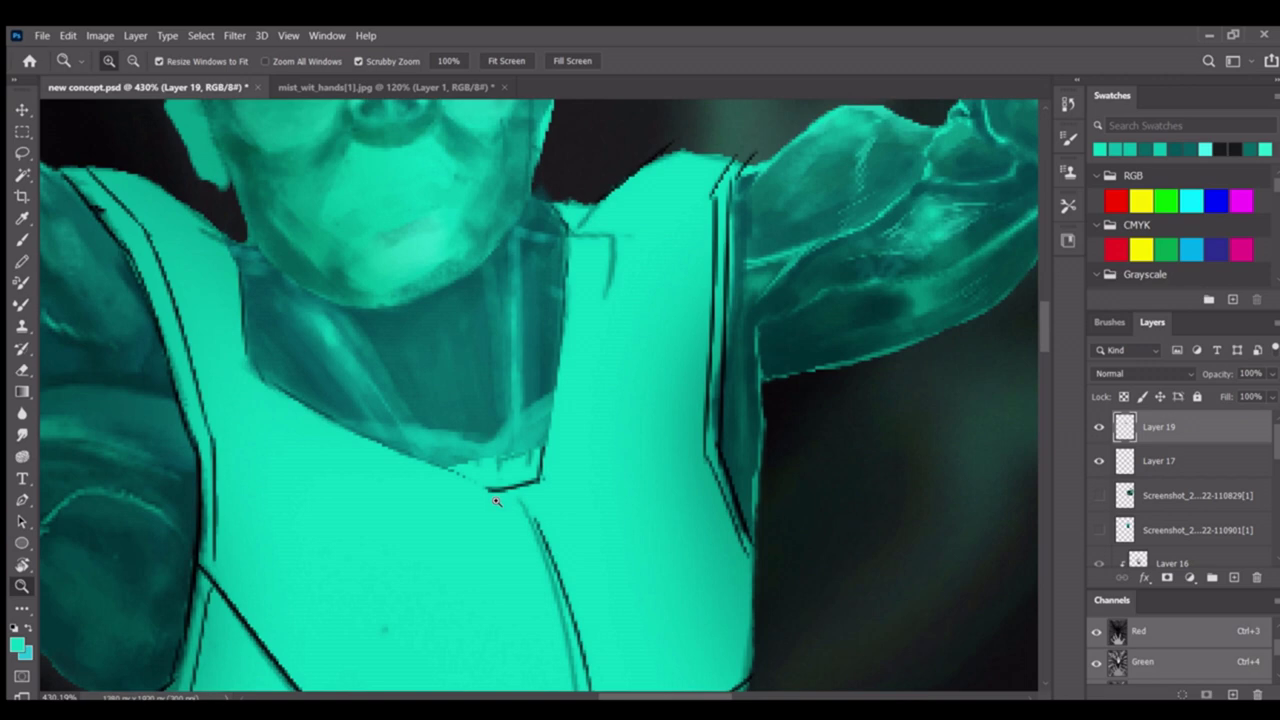
left_click_drag(497, 501, 565, 392)
left_click_drag(437, 327, 575, 345)
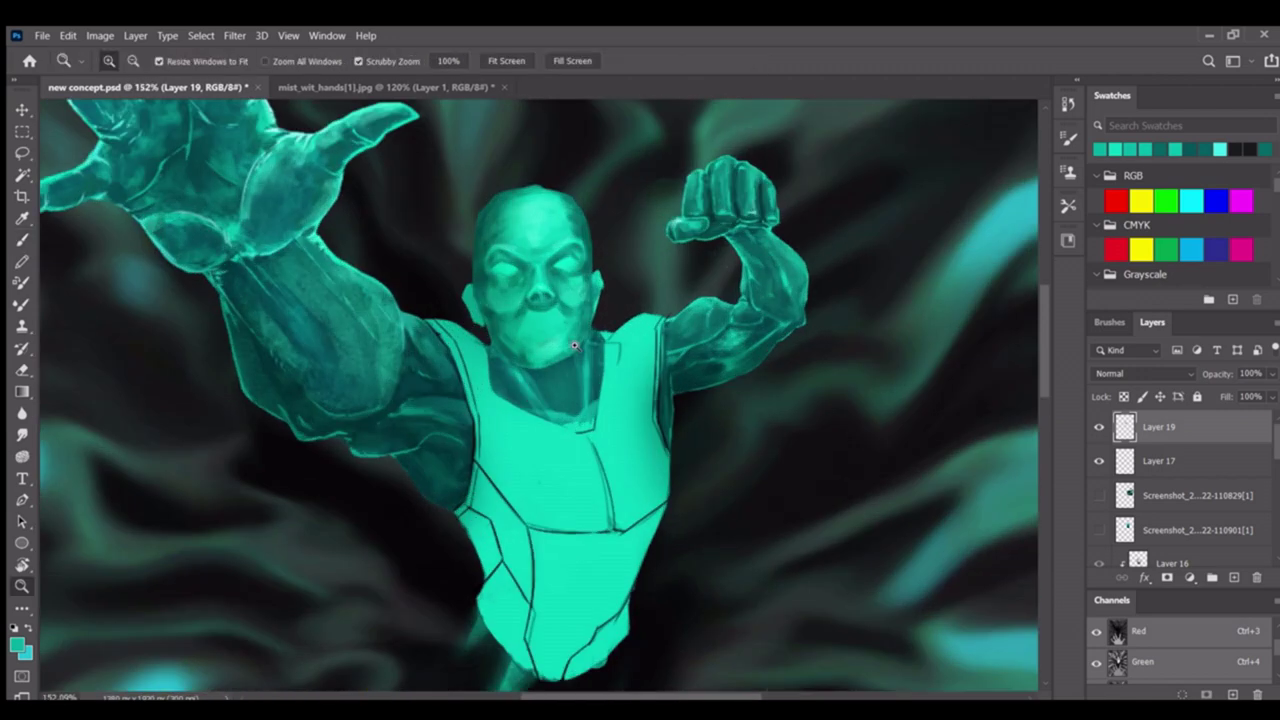
Darken the sides and base of the neck on Layer 19 with sampled dark teals
key("b")
left_click(565, 410, "alt")
left_click(565, 410, "alt")
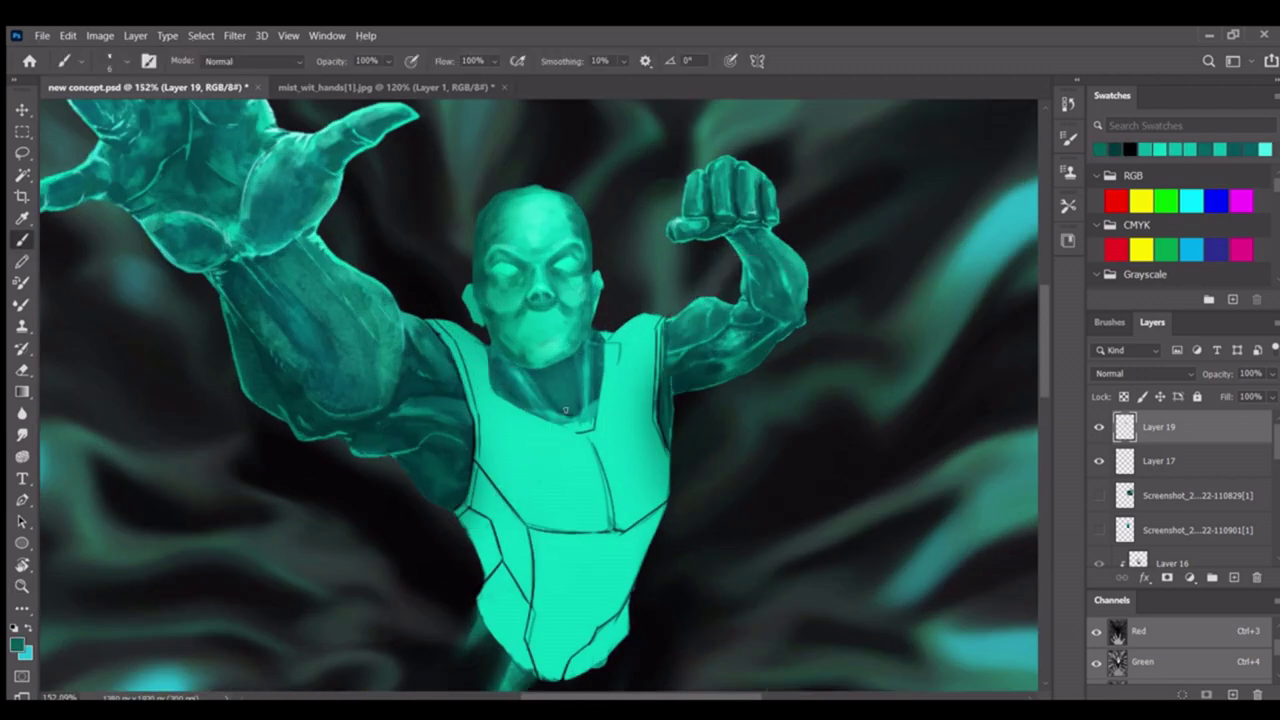
left_click(490, 430, "alt")
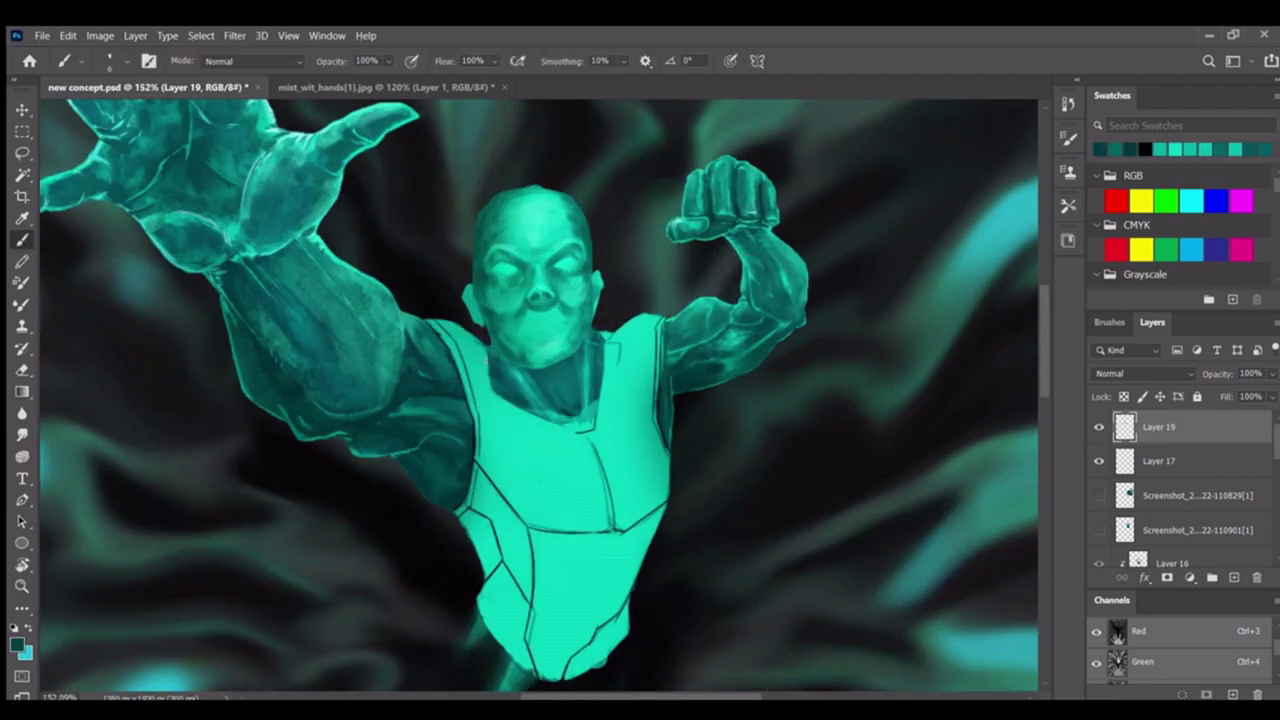
key("z")
mouse_move(593, 402)
left_mouse_down()
mouse_move(530, 455)
mouse_move(500, 457)
mouse_move(556, 457)
mouse_move(500, 457)
mouse_move(567, 420)
left_mouse_up()
key("b")
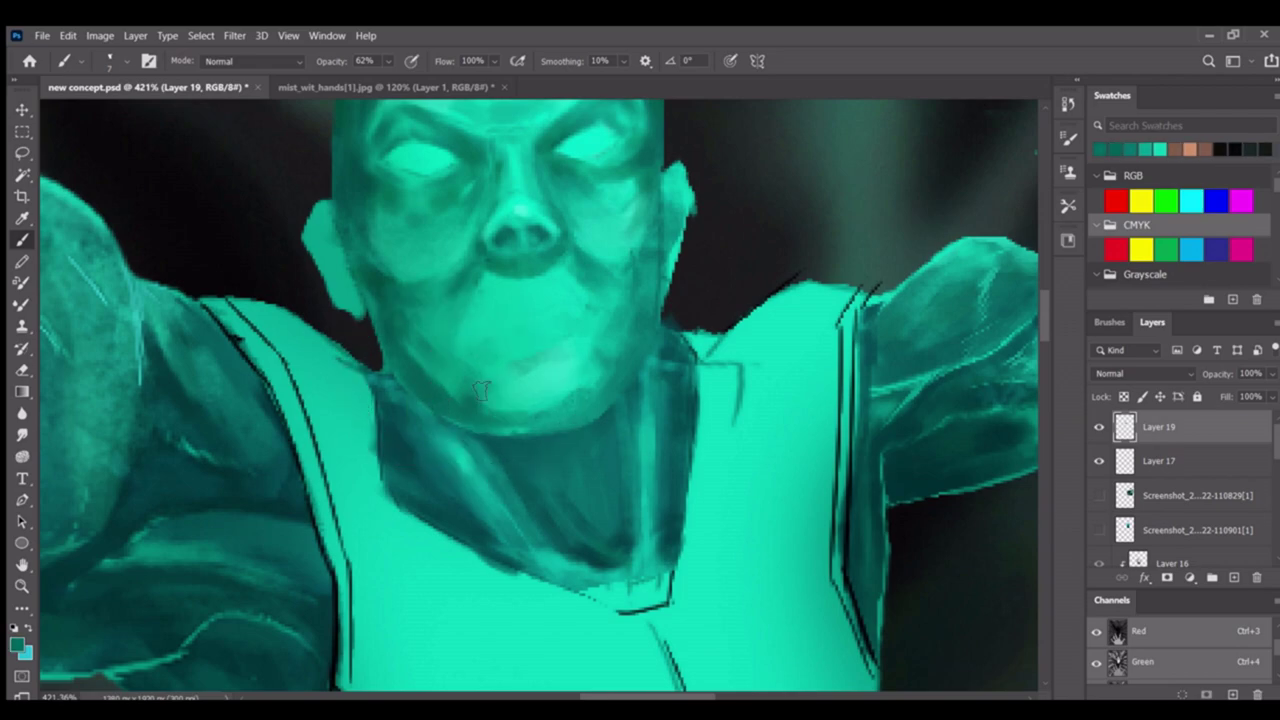
Clean up the outline of the ear beside the raised fist by erasing rough edges on Layer 14
key("z")
left_click_drag(443, 409, 629, 363)
left_click(617, 333, "ctrl")
key("e")
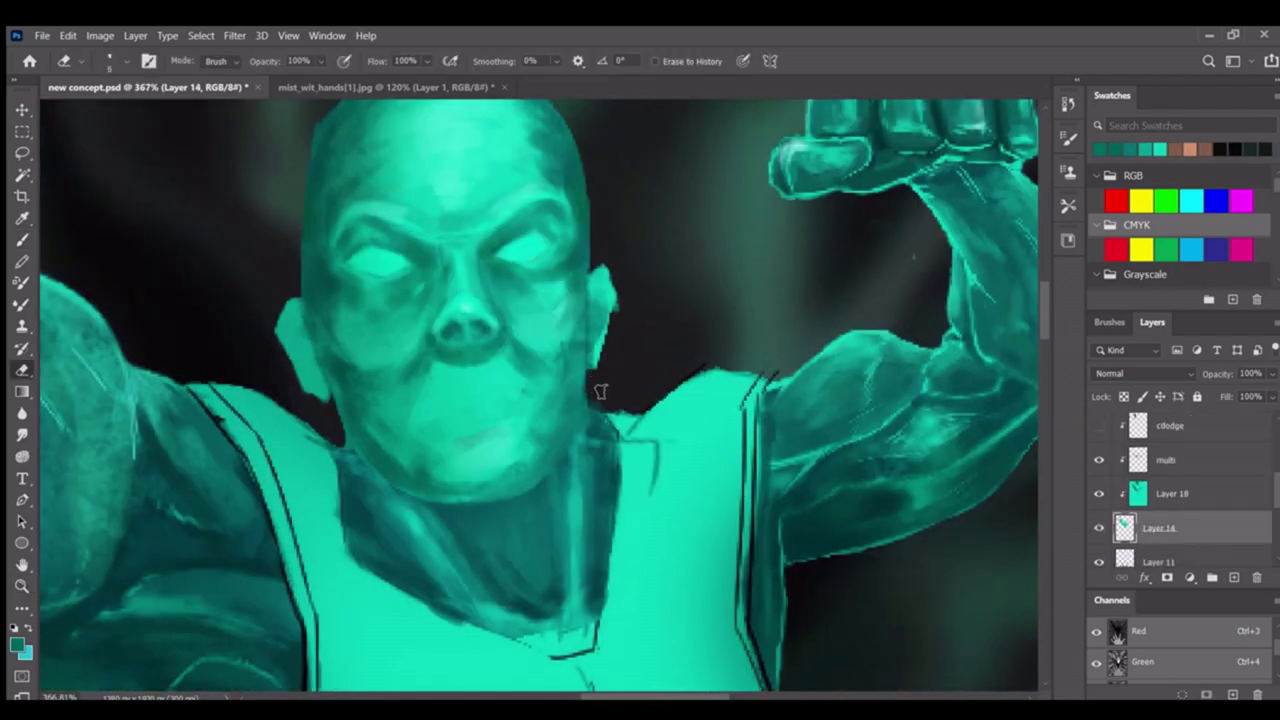
key("z")
left_click_drag(608, 268, 480, 270)
key("b")
key("z")
left_click_drag(590, 290, 680, 290)
key("b")
Darken the forehead, cheeks and mouth area on Layer 18 with a size 20 textured brush at 62% opacity
left_click(370, 260, "ctrl")
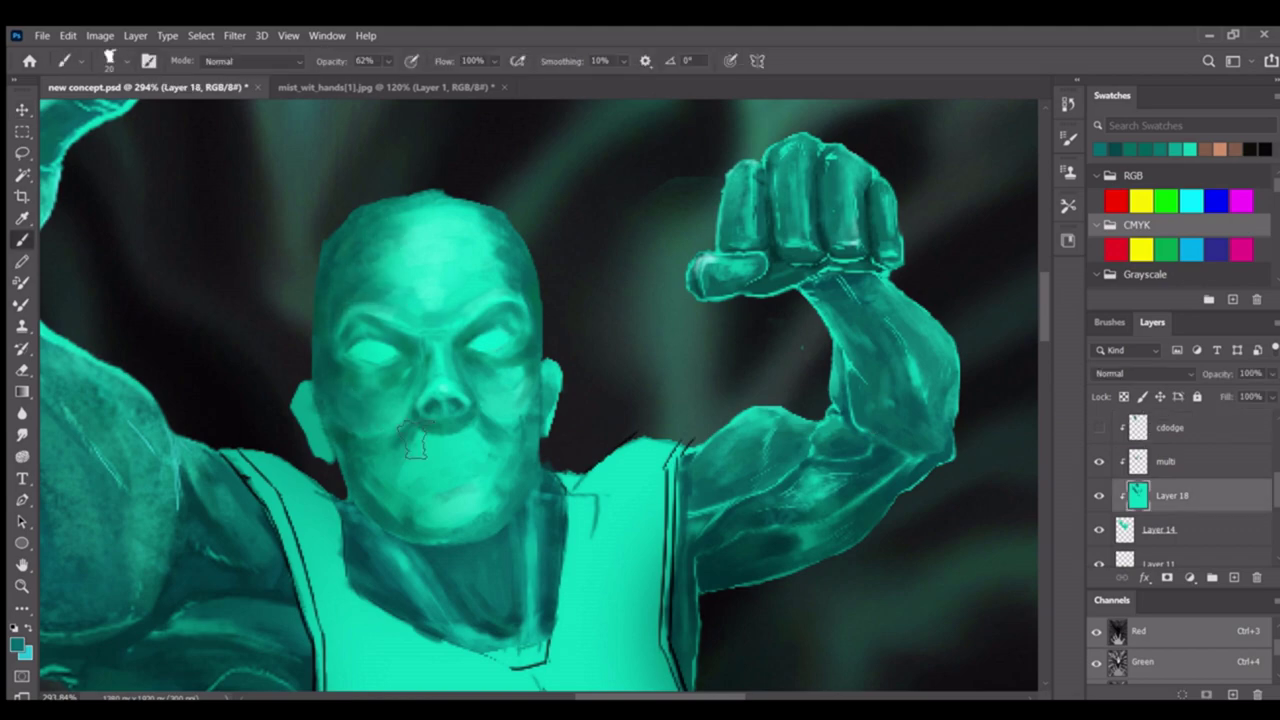
key("z")
left_click_drag(428, 412, 380, 412)
key("b")
scroll(517, 300, "up", 2)
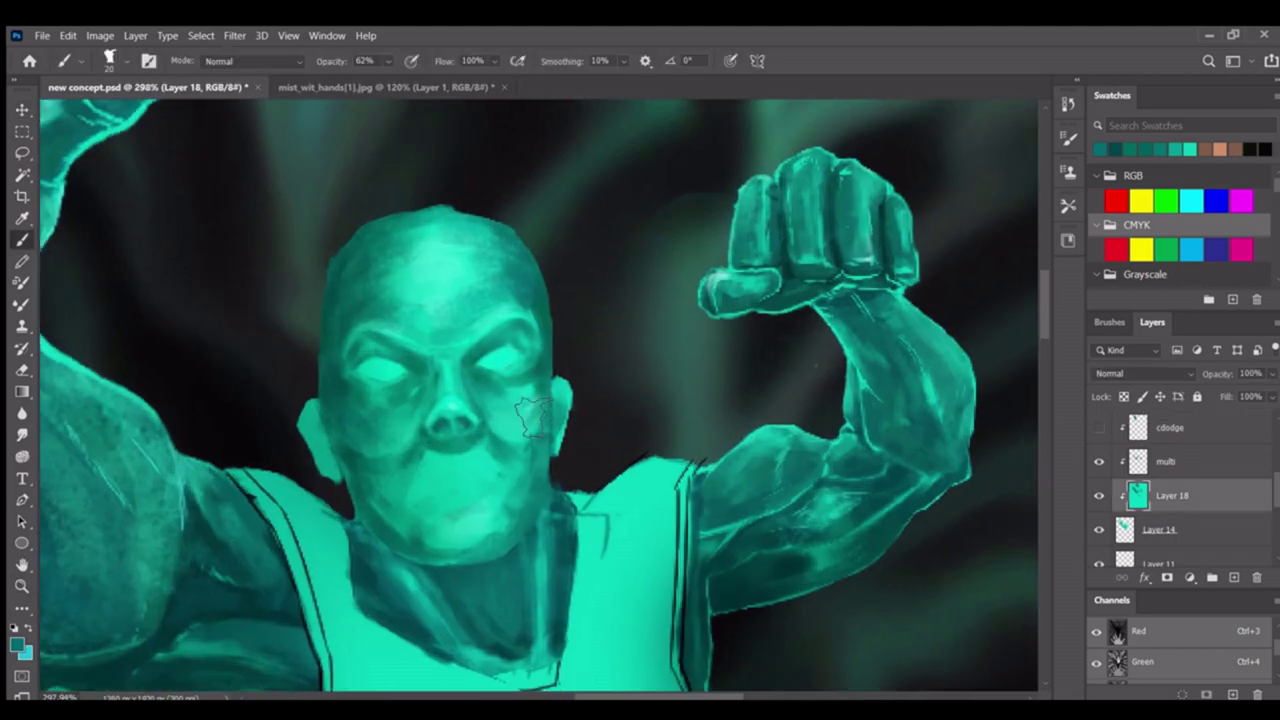
left_click_drag(517, 258, 467, 263)
Shade the inside of the ear on the outstretched arm's side with dark teal and a size 4 brush
key("z")
key("b")
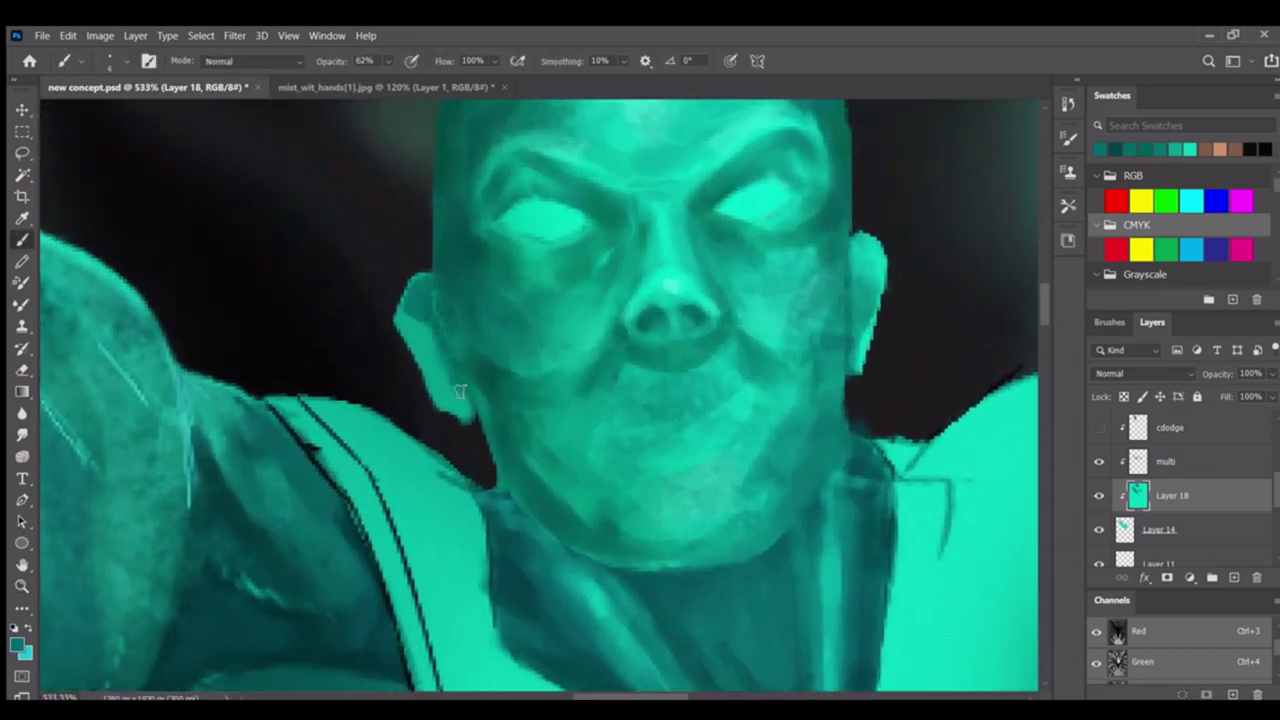
mouse_move(411, 312)
left_mouse_down()
mouse_move(330, 310)
mouse_move(347, 307)
left_mouse_up()
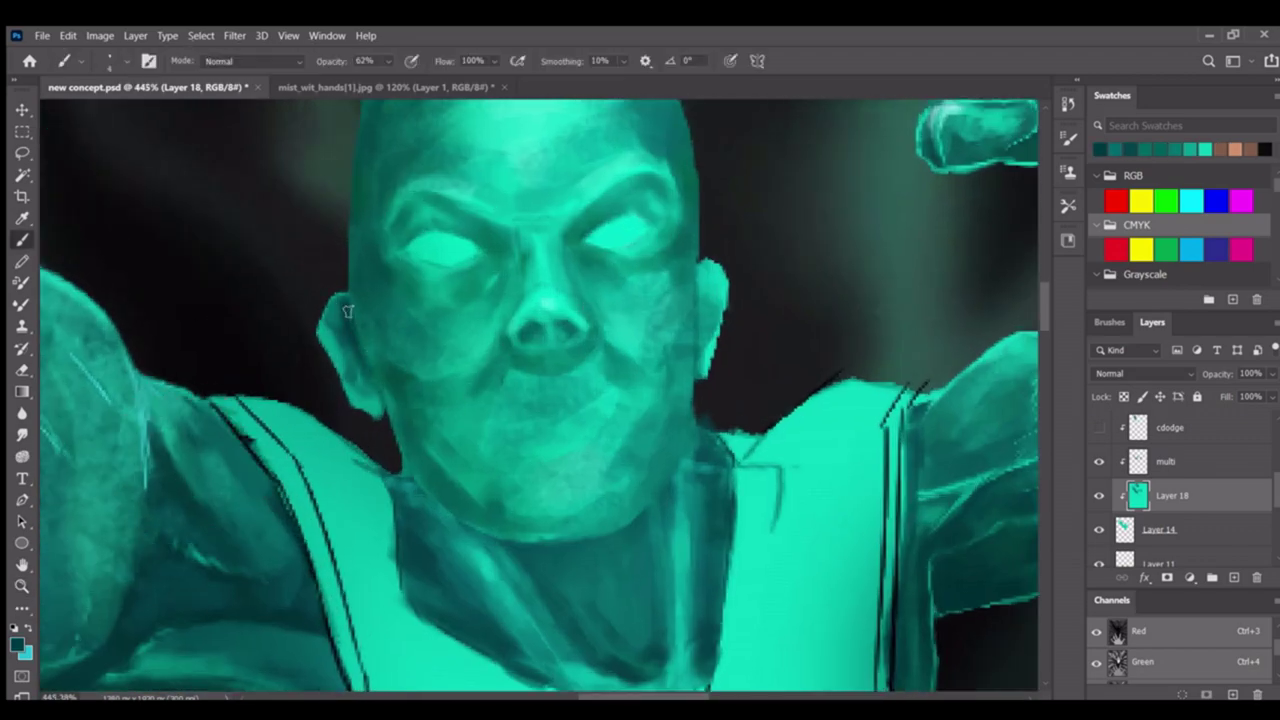
mouse_move(379, 399)
left_mouse_down()
mouse_move(430, 400)
mouse_move(400, 400)
mouse_move(337, 223)
left_mouse_up()
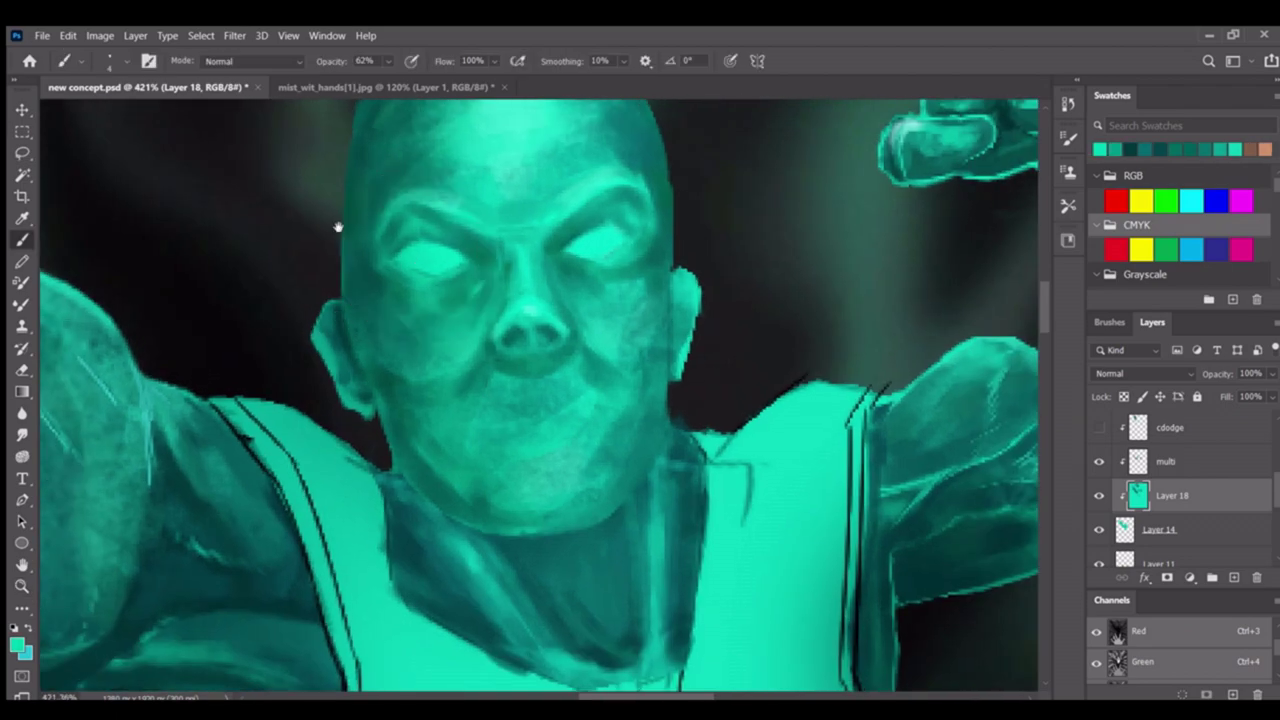
Smooth the outline of the top of the head by erasing its rough edge on Layer 14
key("e")
key("alt+bracketleft")
left_click_drag(480, 147, 354, 163)
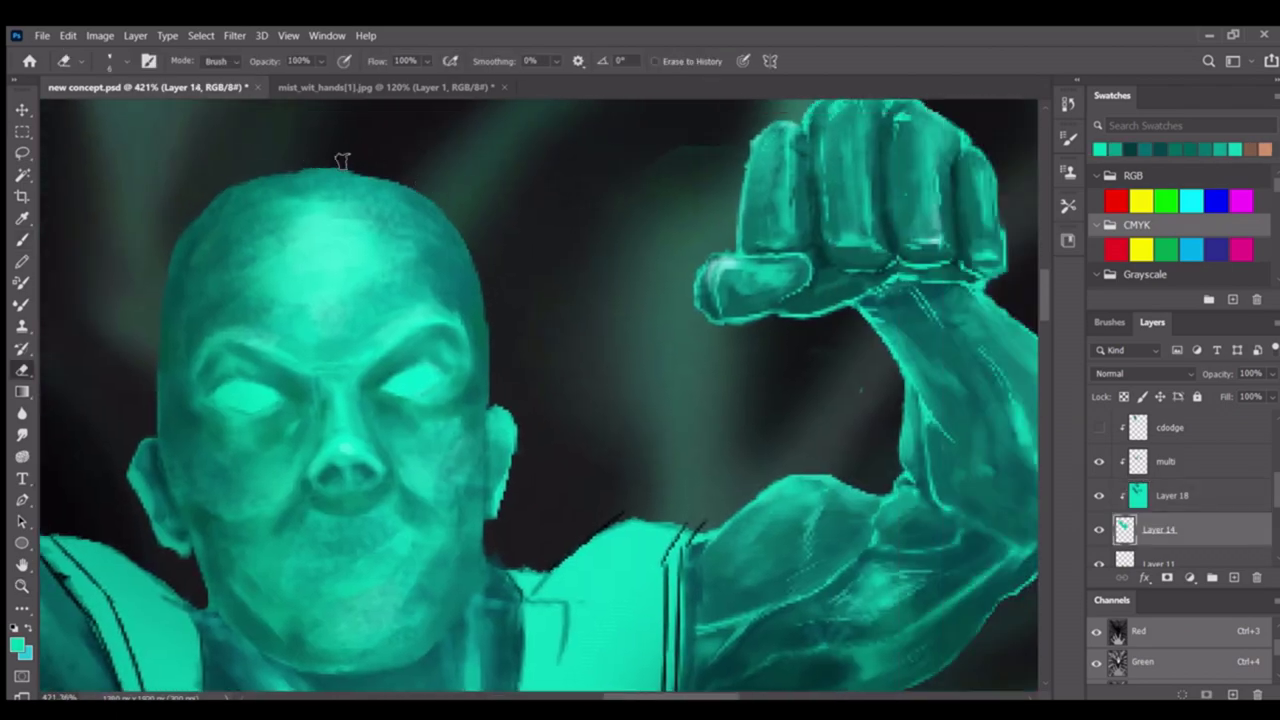
mouse_move(249, 174)
left_mouse_down()
mouse_move(200, 200)
mouse_move(329, 314)
mouse_move(274, 271)
mouse_move(365, 195)
left_mouse_up()
Deepen the shadows along the sides of the head and face on Layer 18 with a size 18 textured brush
key("b")
key("alt+bracketright")
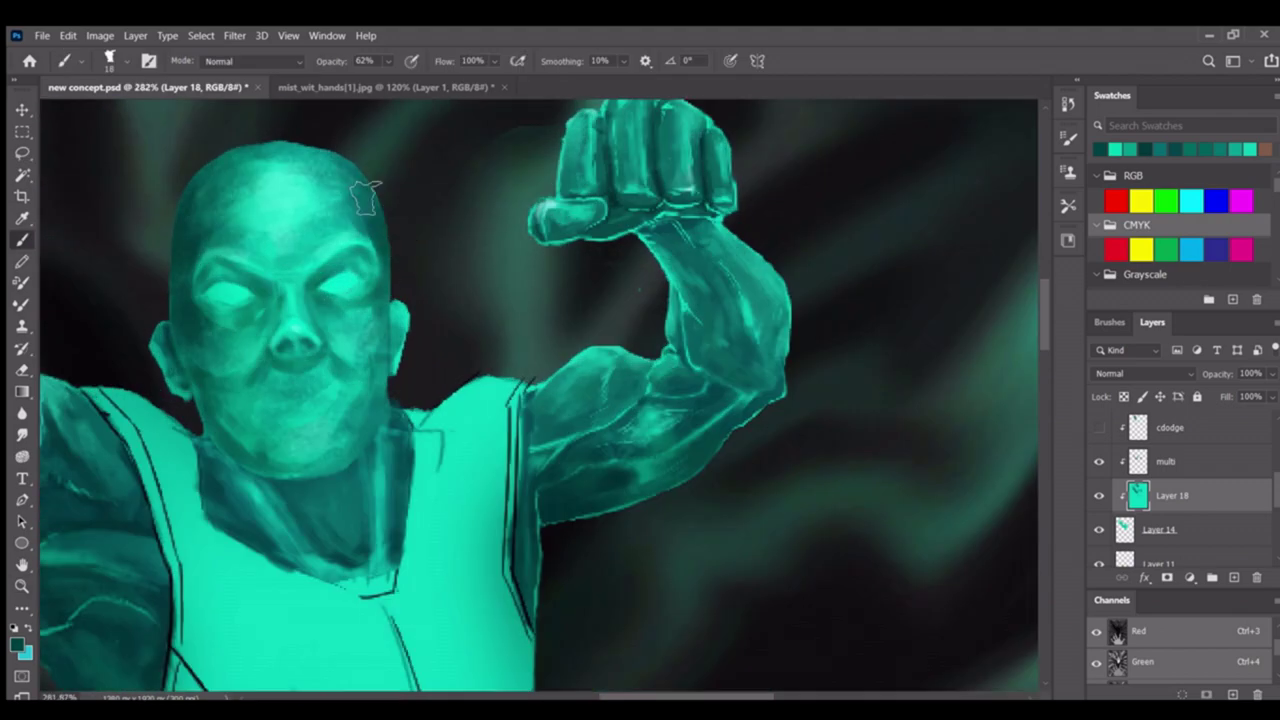
left_click_drag(230, 415, 508, 400)
key("alt+bracketright")
mouse_move(395, 365)
left_mouse_down()
mouse_move(420, 375)
mouse_move(440, 418)
left_mouse_up()
mouse_move(460, 300)
left_mouse_down()
mouse_move(343, 271)
mouse_move(250, 270)
mouse_move(500, 270)
left_mouse_up()
Add a new layer above Layer 19 for further face details
key("z")
key("alt+bracketright")
scroll(1276, 440, "down", 3)
left_click(1231, 578)
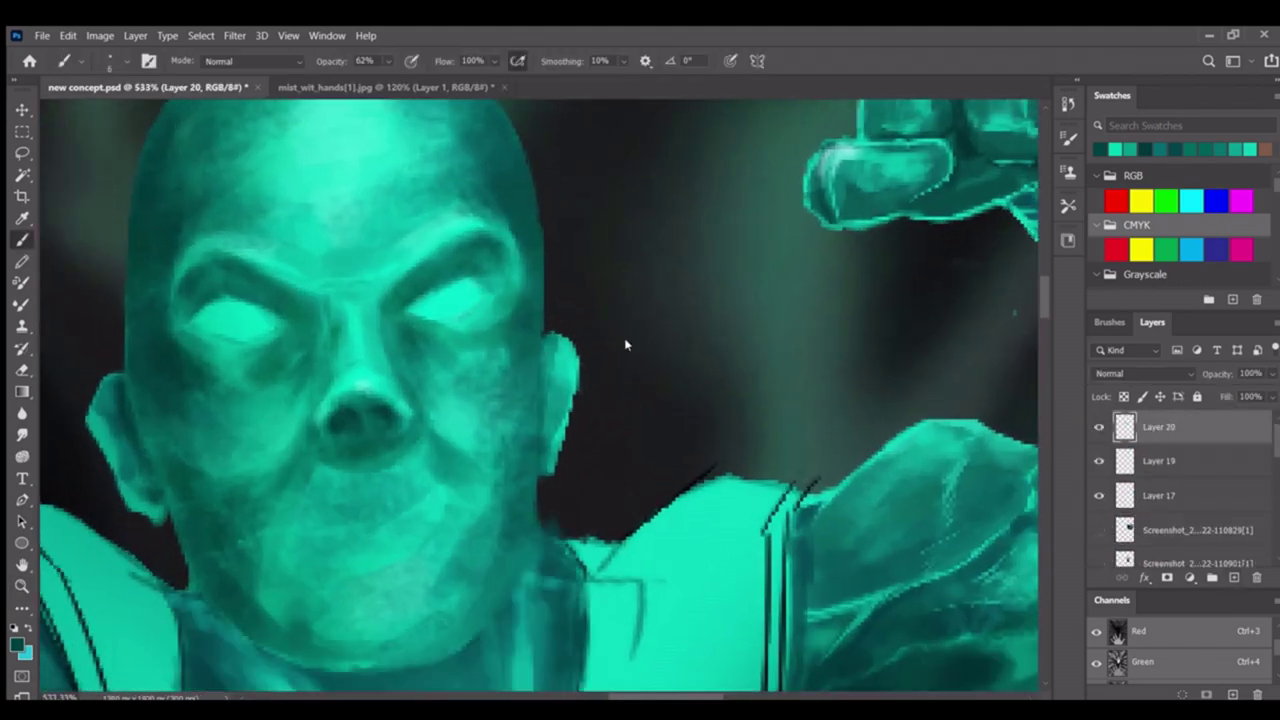
Paint bright teal energy wisps streaming from the outer corners of both eyes on Layer 20 with a size 6 brush
left_click_drag(563, 210, 565, 215)
left_click_drag(470, 330, 605, 295)
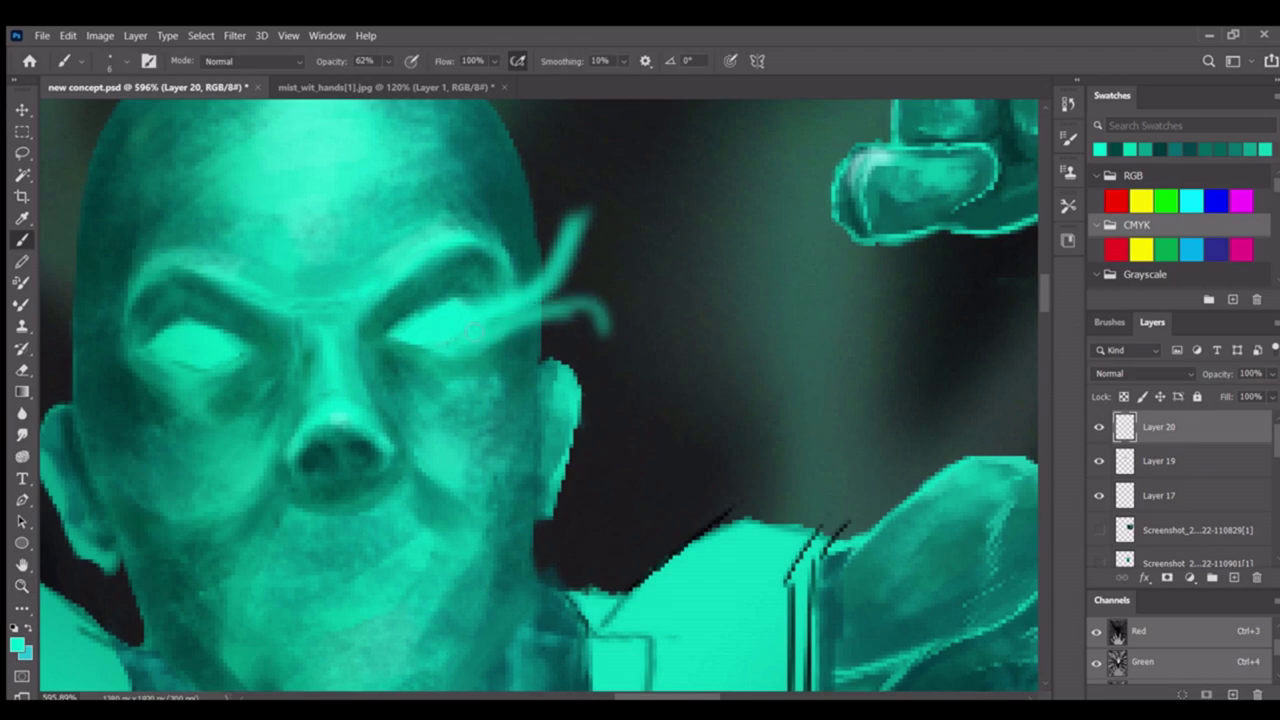
scroll(611, 306, "down", 2)
scroll(530, 325, "down", 3)
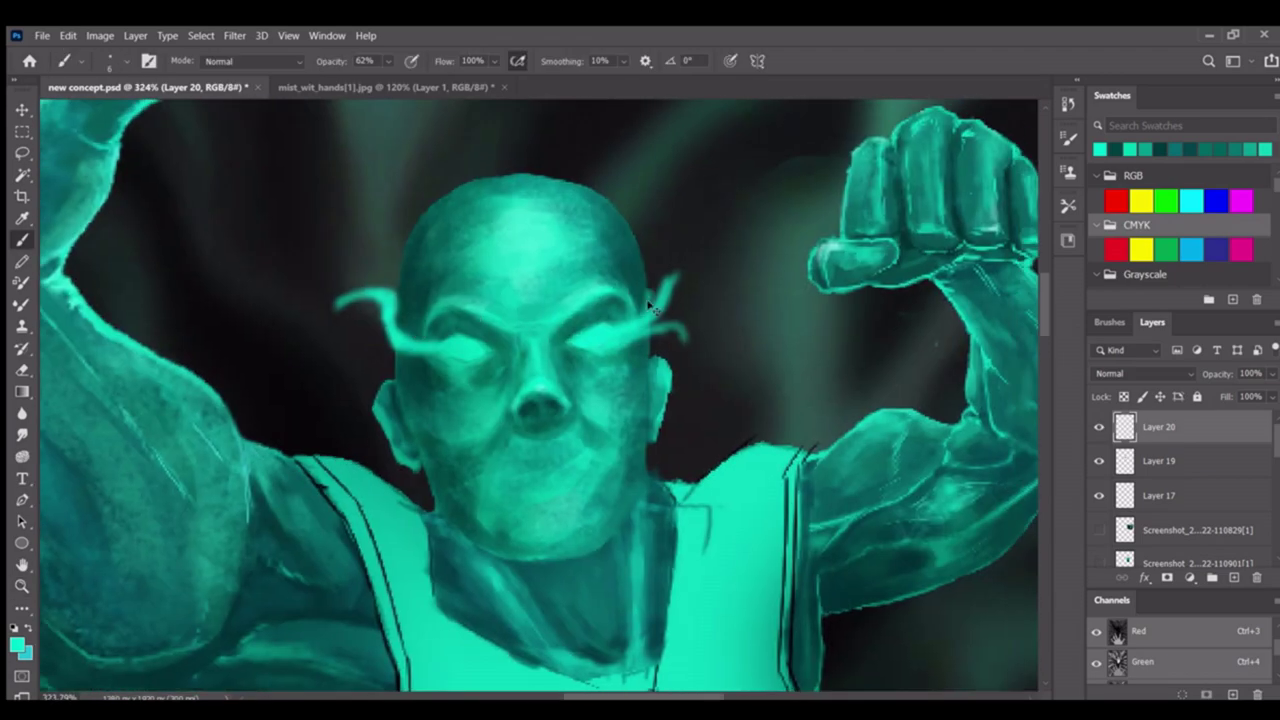
scroll(491, 334, "down", 5)
scroll(529, 326, "up", 12)
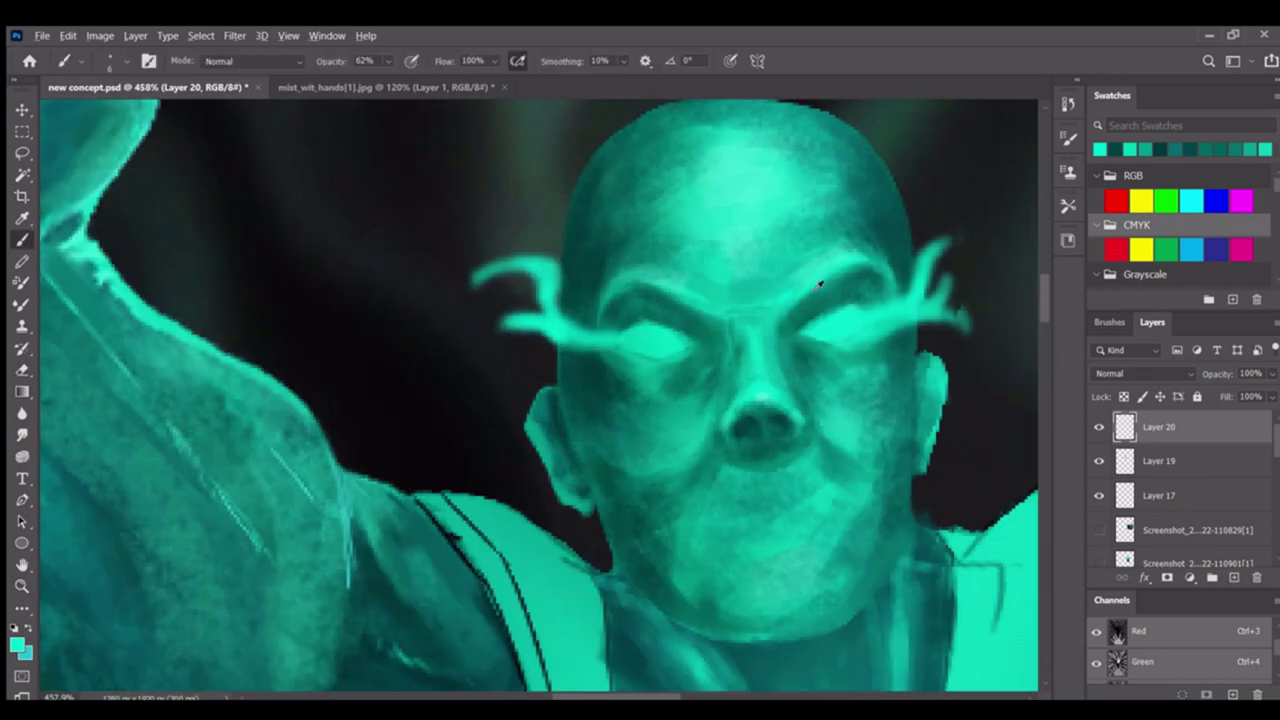
left_click_drag(526, 268, 246, 305)
Smudge the tips of the eye wisps on Layer 20 at 50% strength so they fade into the background
key("r")
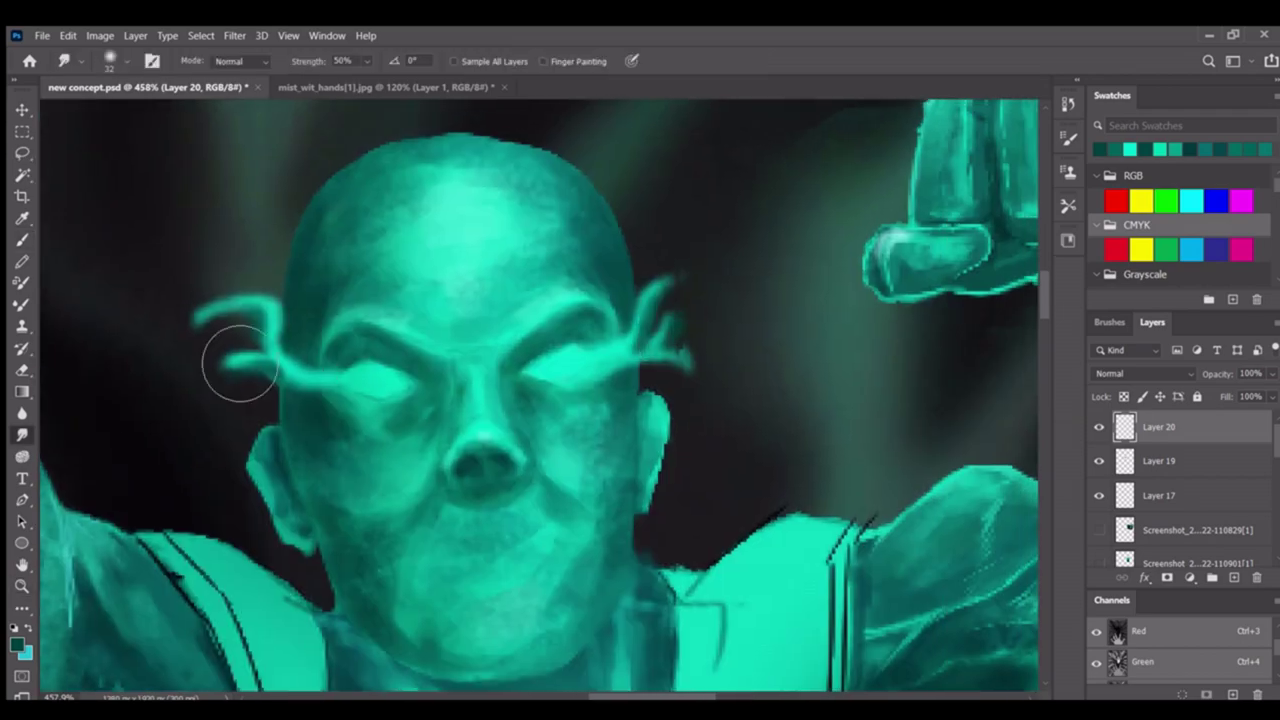
key("z")
scroll(706, 334, "down", 5)
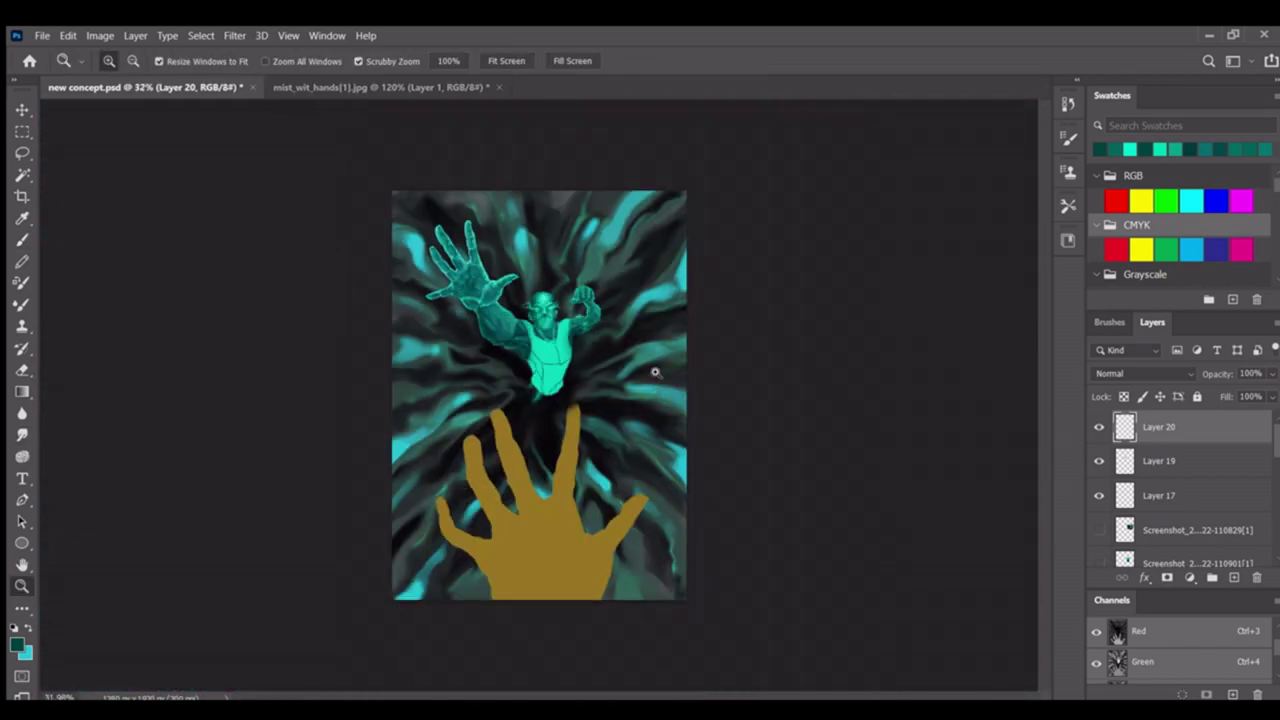
scroll(600, 330, "up", 4)
scroll(550, 325, "down", 1)
scroll(513, 323, "up", 2)
Add a Multiply layer above Layer 20 and paint a dark teal shadow on the neck with a size 23 brush
key("b")
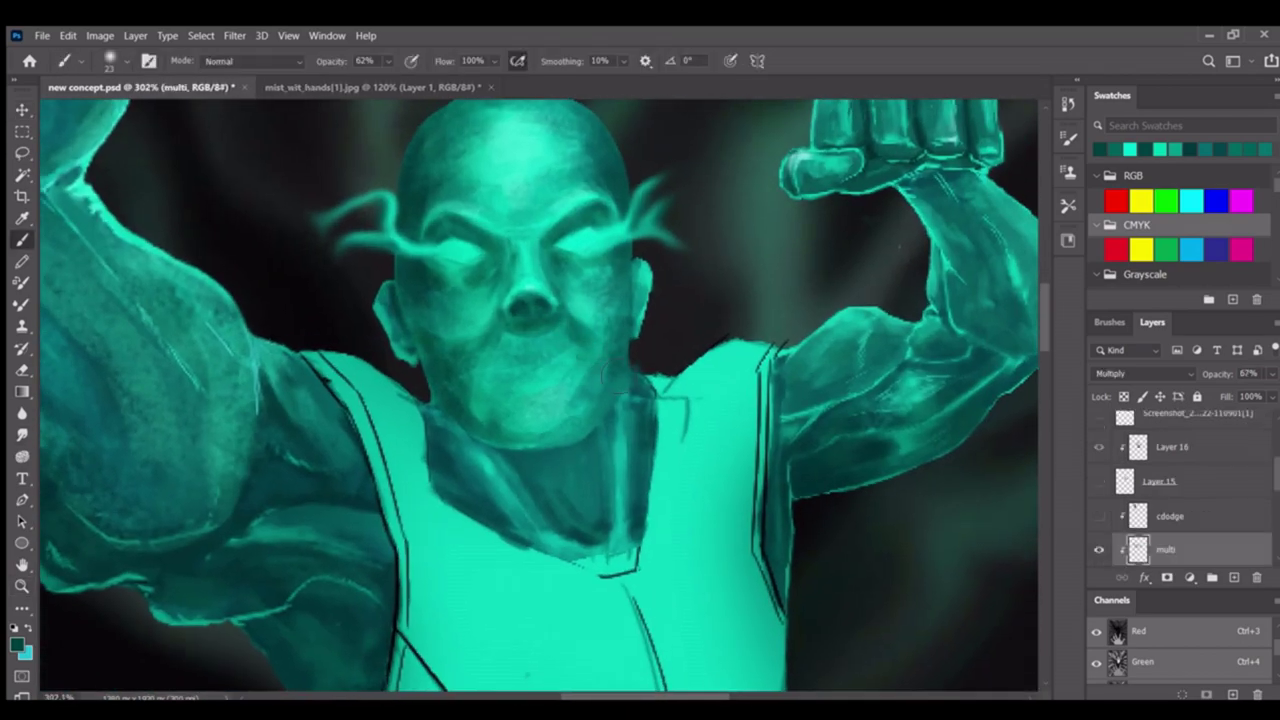
key("ctrl+shift+alt+n")
key("shift+alt+m")
left_click_drag(469, 443, 500, 520)
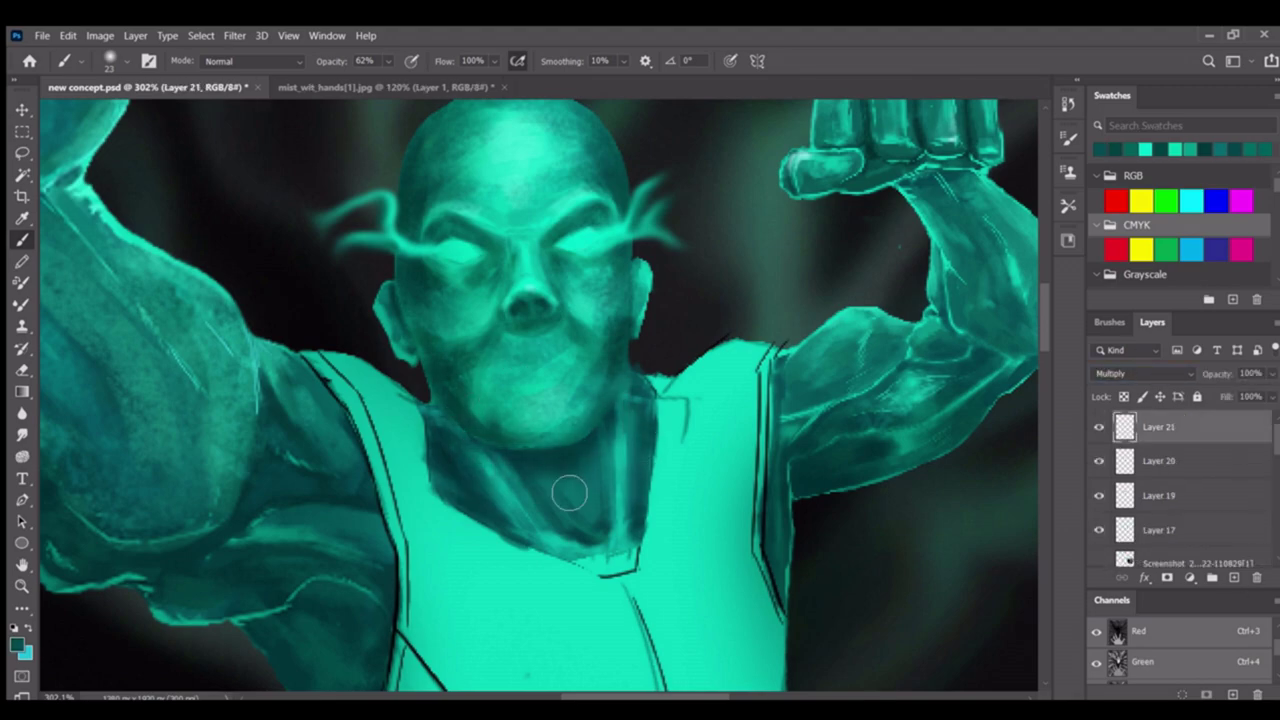
key("z")
scroll(500, 400, "down", 4)
scroll(546, 300, "up", 3)
Set the opacity of Layer 20 with the eye wisps to 74%
key("v")
key("alt+bracketleft")
key("7")
key("4")
key("z")
scroll(500, 350, "down", 4)
scroll(400, 350, "up", 4)
Smudge the eye wisps outward into wider, flame-like smoke with a size 17 brush at 50% strength
key("r")
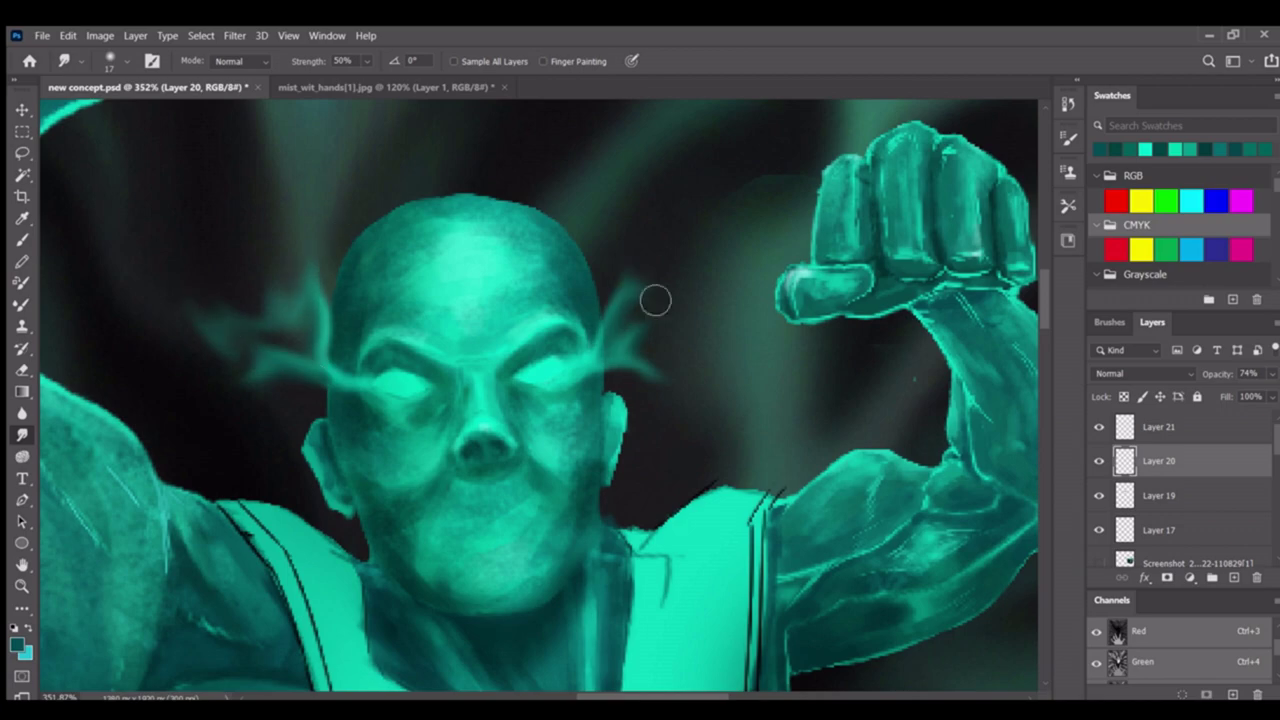
key("z")
scroll(348, 397, "down", 4)
scroll(517, 357, "up", 4)
key("r")
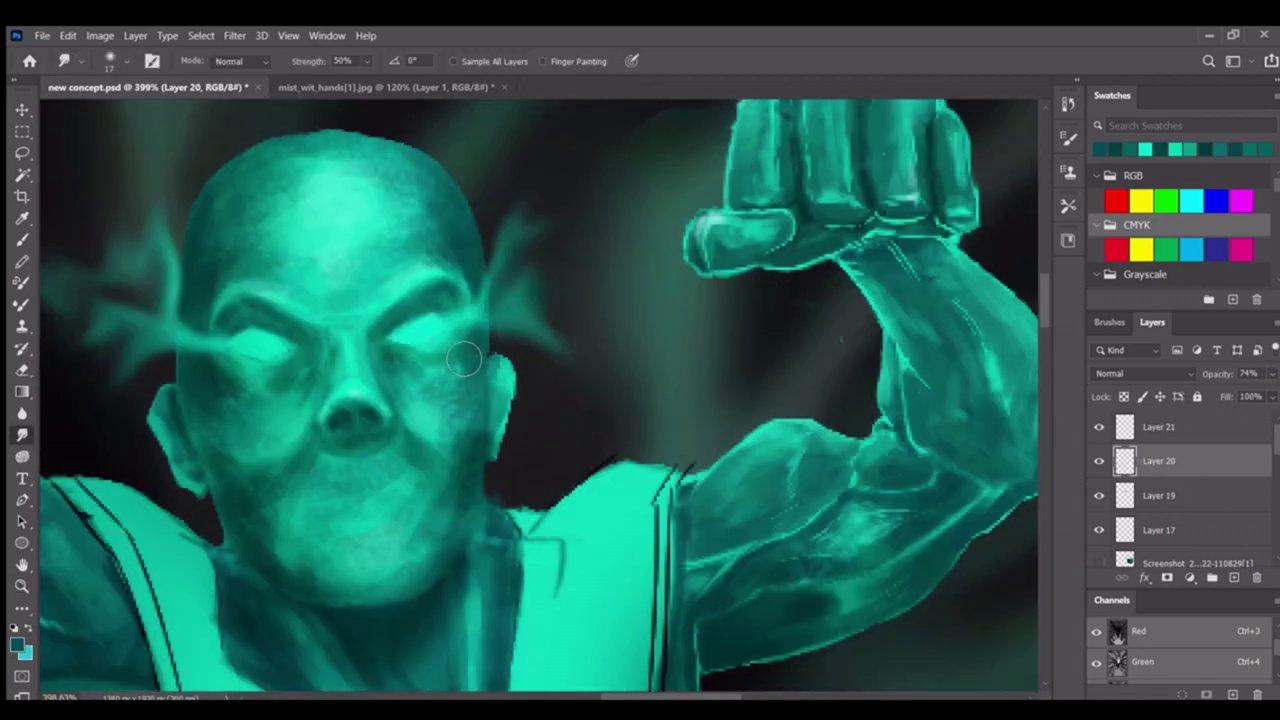
key("z")
scroll(629, 298, "down", 4)
scroll(511, 390, "up", 3)
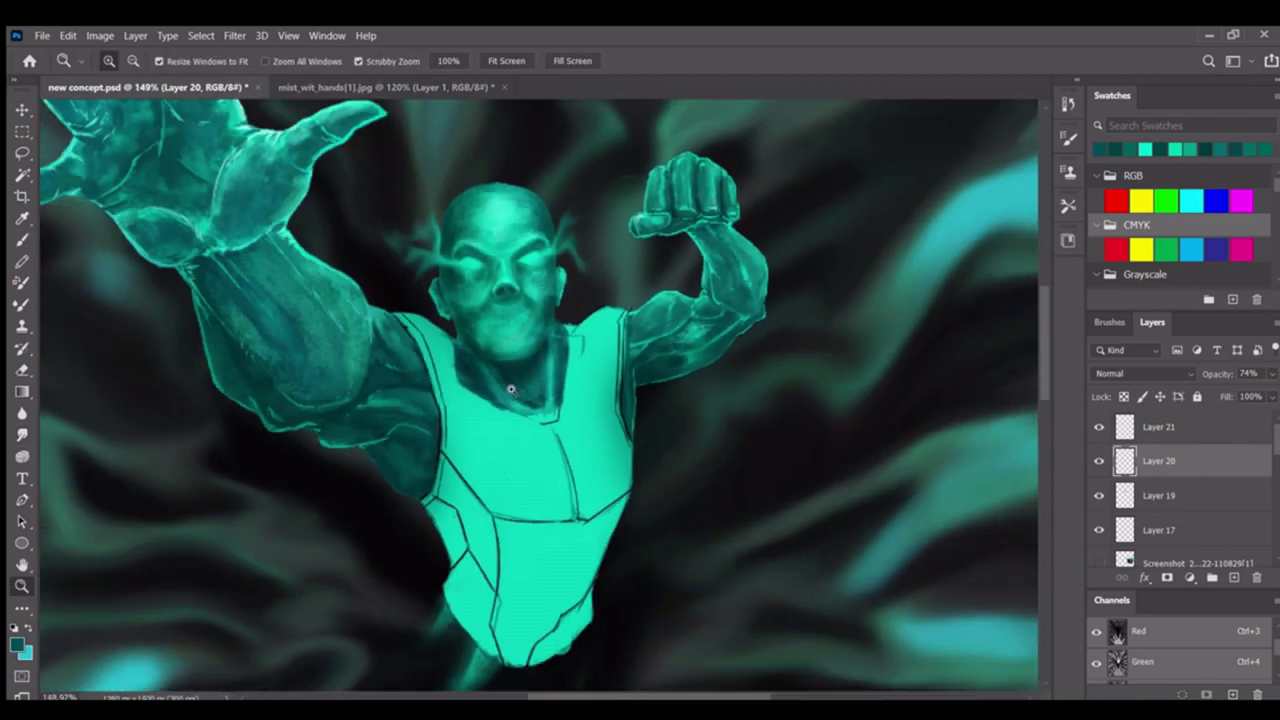
Paint a thin bright teal rim light around the outline of the head on Layer 18 with a size 6 brush
scroll(511, 390, "up", 2)
left_click(480, 250, "ctrl")
key("b")
scroll(500, 190, "up", 4)
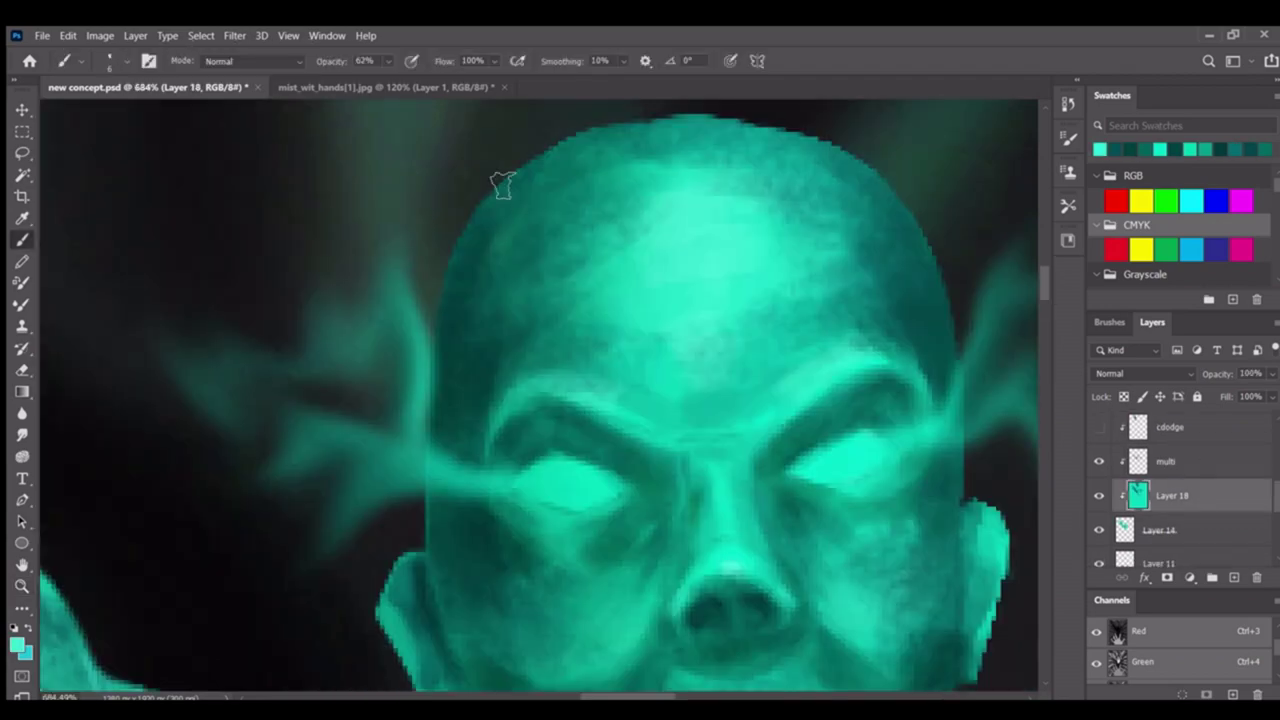
scroll(573, 215, "down", 3)
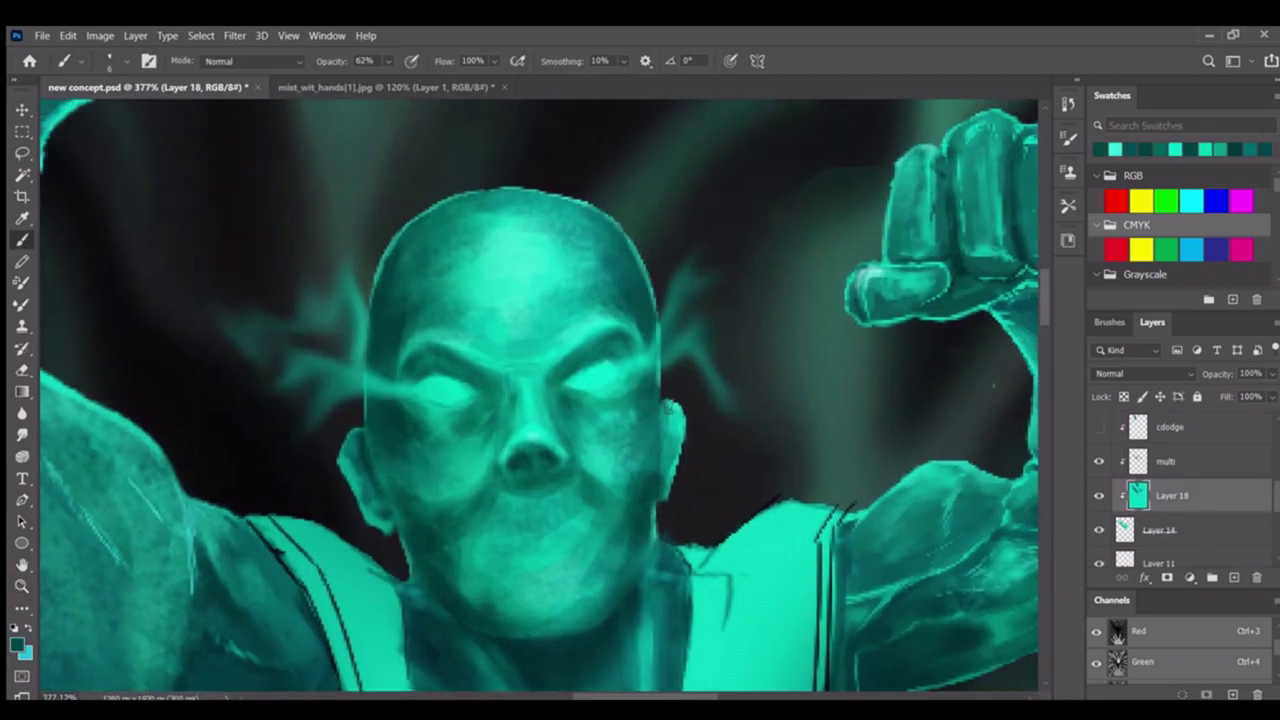
Add light teal texture to the sides of the forehead on Layer 18 with a size 20 brush at 62% opacity
scroll(662, 465, "down", 2)
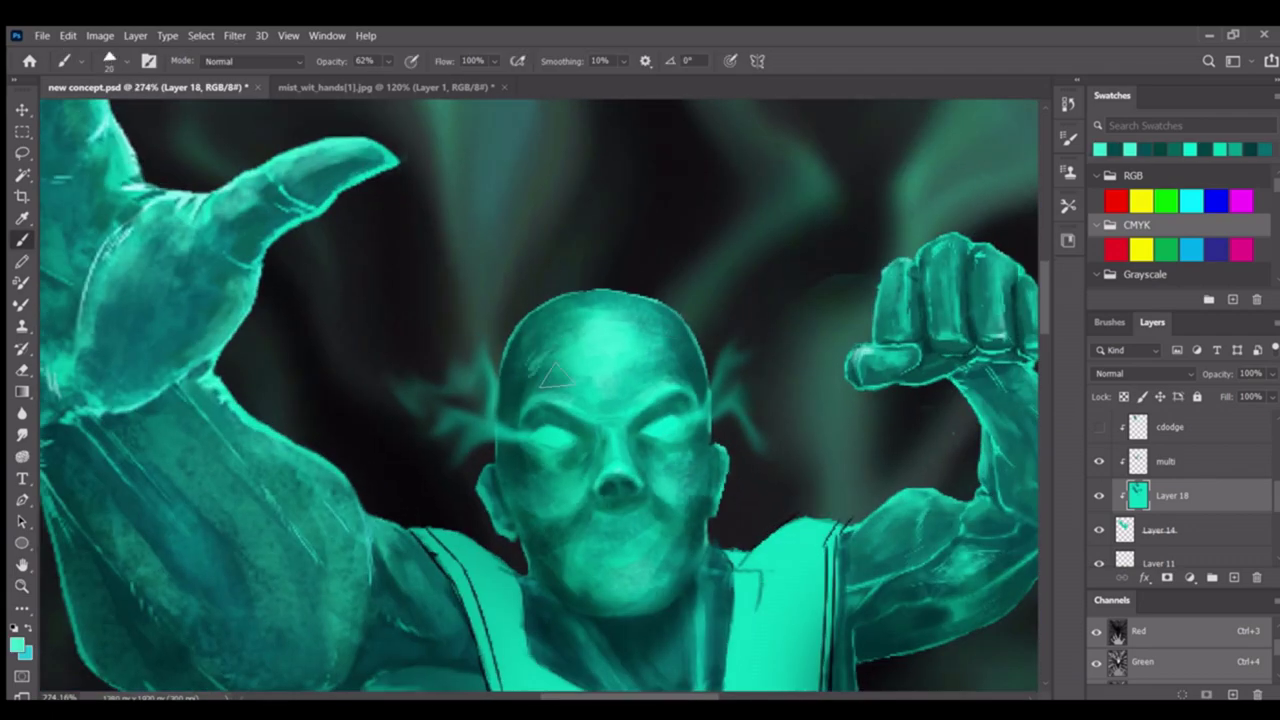
scroll(555, 377, "up", 2)
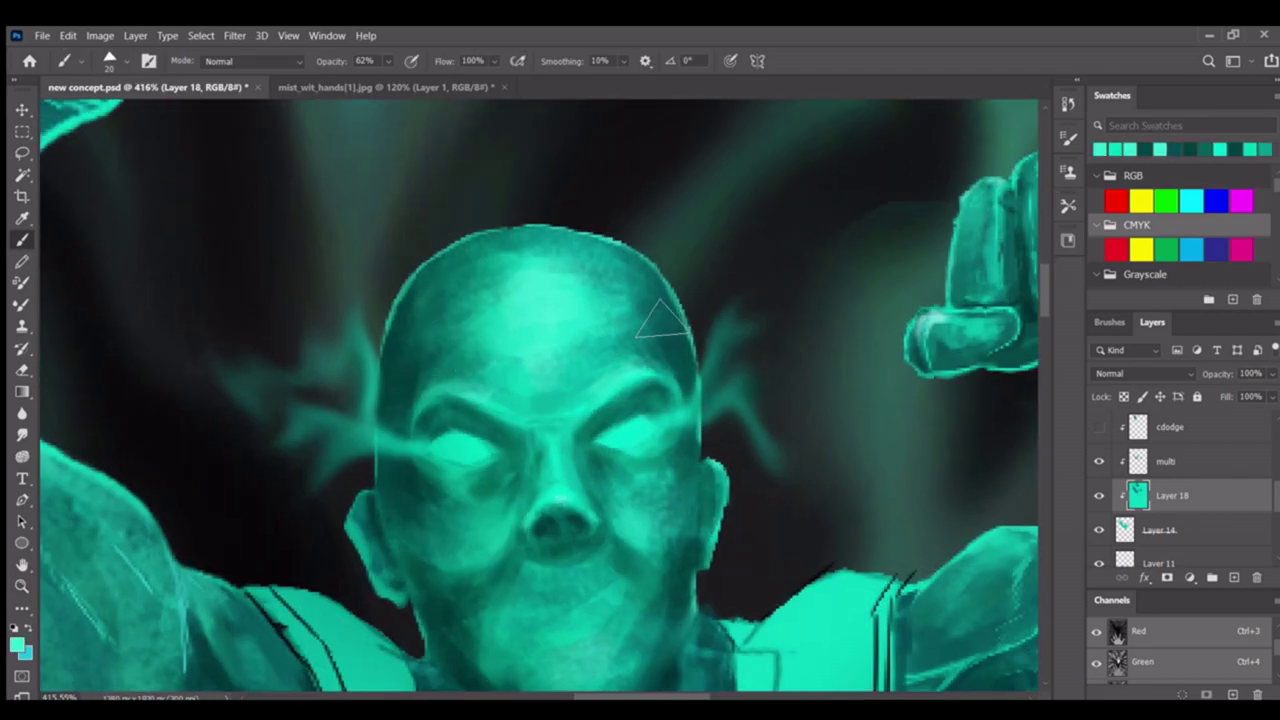
scroll(432, 345, "right", 3)
scroll(380, 343, "down", 1)
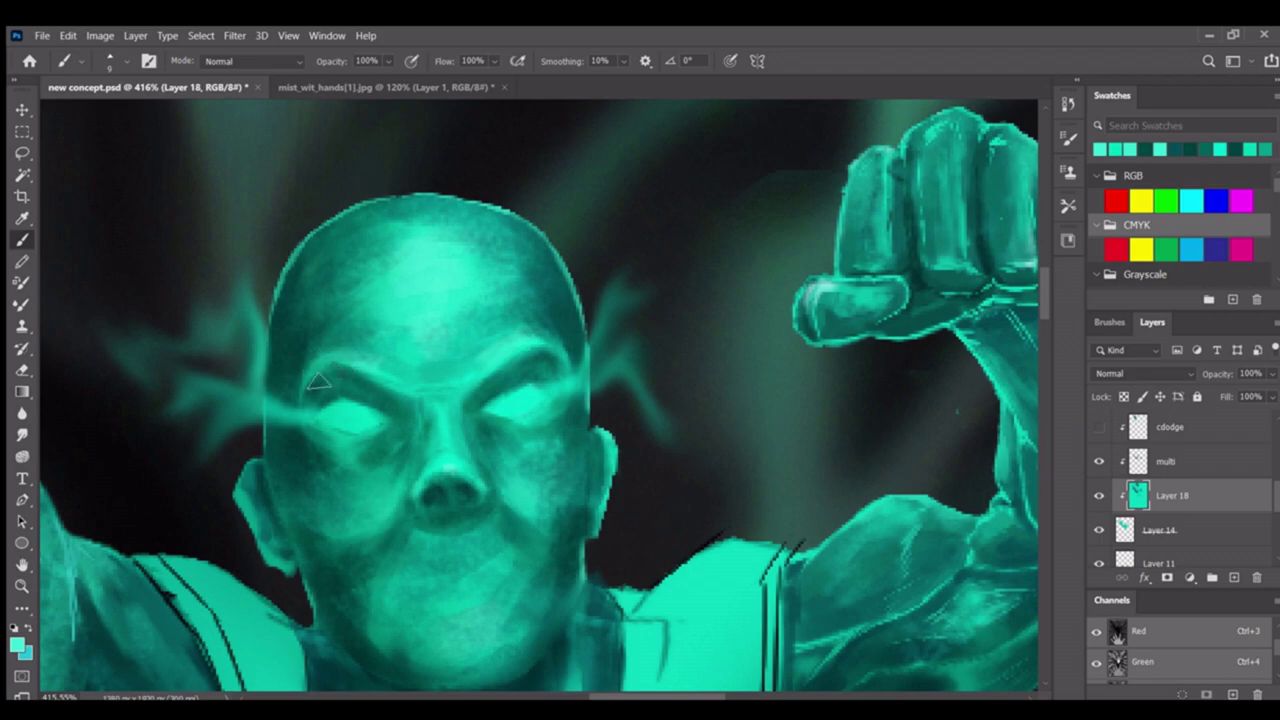
Paint fine bright highlights on the brows, nose and cheek folds with a size 9 brush at 100% opacity
scroll(318, 383, "right", 3)
scroll(314, 412, "down", 1)
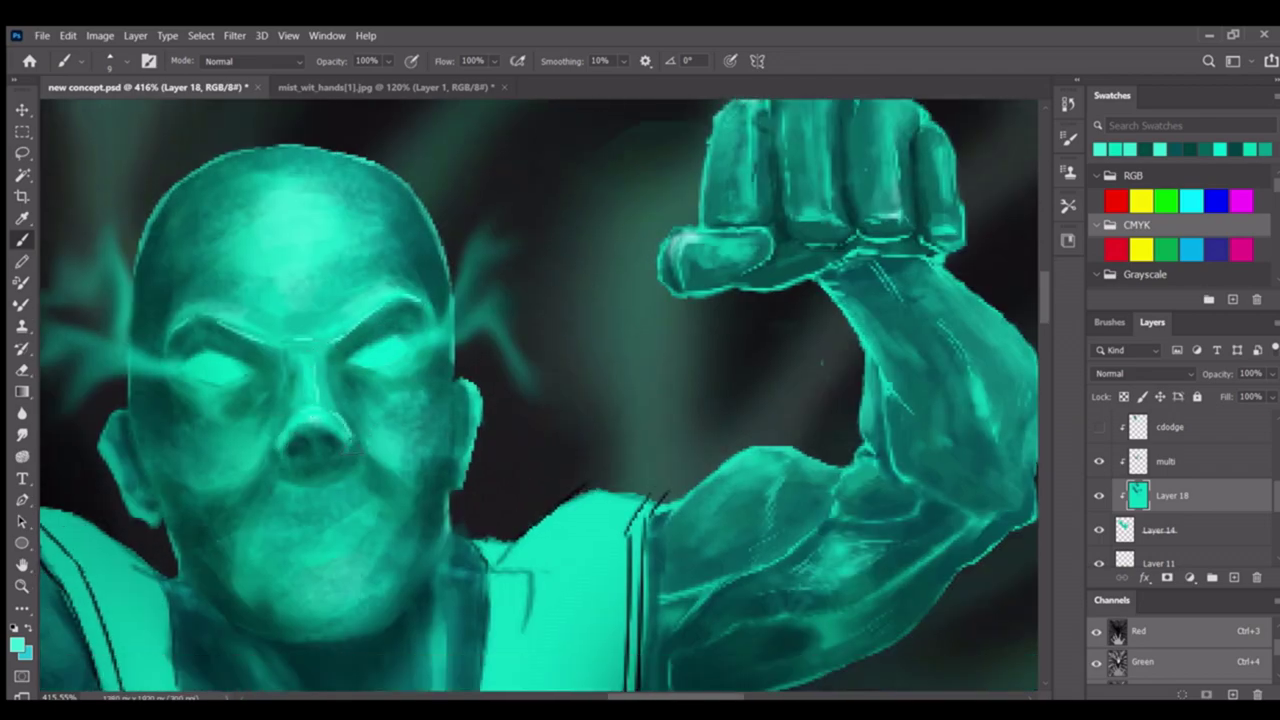
key("z")
scroll(340, 413, "down", 2)
scroll(423, 273, "up", 1)
scroll(423, 273, "down", 1)
key("b")
scroll(423, 273, "down", 4)
scroll(237, 435, "up", 4)
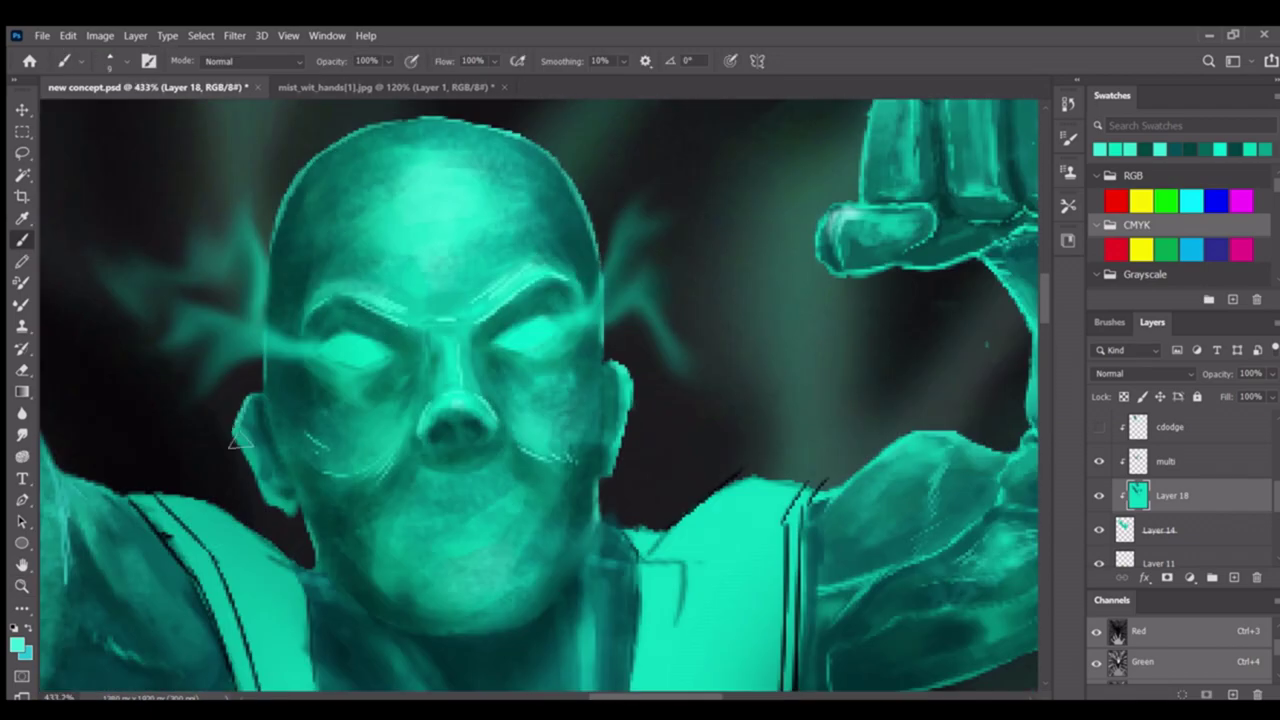
Highlight the rim of the ear on the outstretched arm's side in bright teal on Layer 18
key("z")
key("ctrl+0")
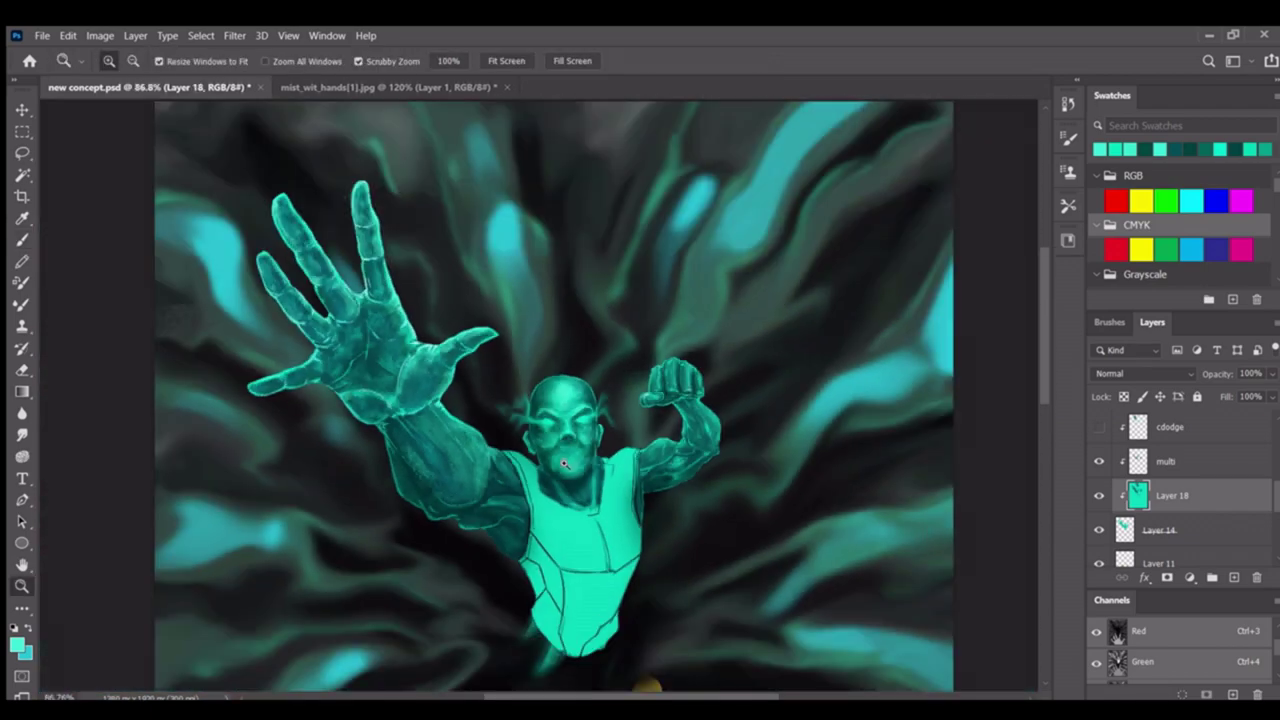
key("b")
scroll(565, 463, "up", 3)
scroll(386, 371, "down", 1)
key("z")
scroll(580, 206, "down", 3)
scroll(492, 334, "up", 2)
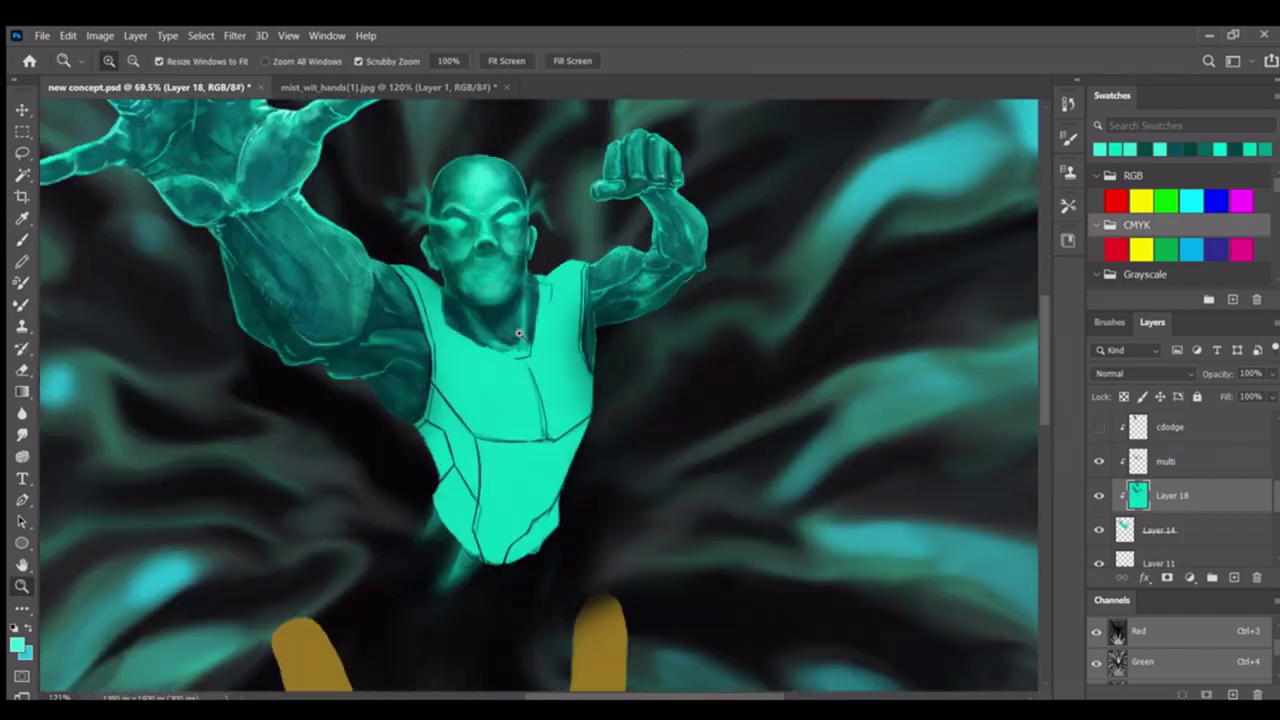
Paint fine bright highlight streaks across the forehead and between the brows on Layer 18
scroll(492, 334, "up", 5)
scroll(492, 300, "down", 5)
key("b")
scroll(578, 148, "up", 5)
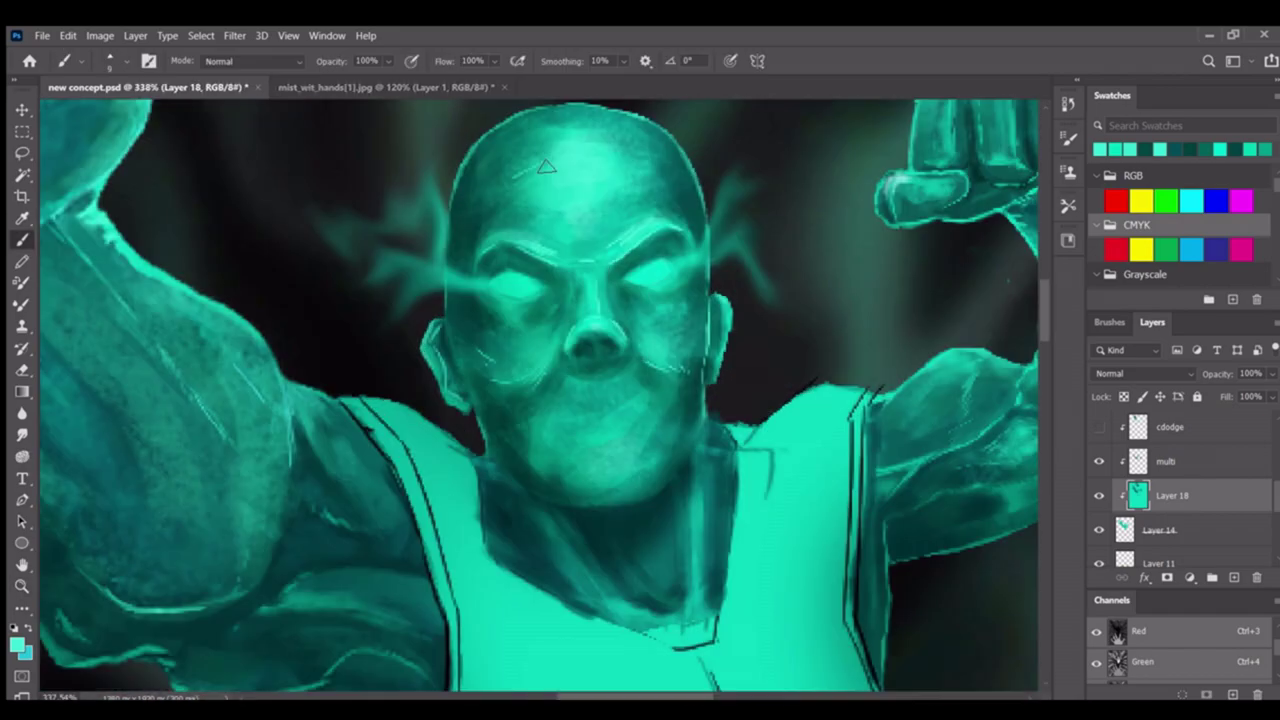
left_click_drag(578, 148, 486, 165)
scroll(505, 282, "down", 1)
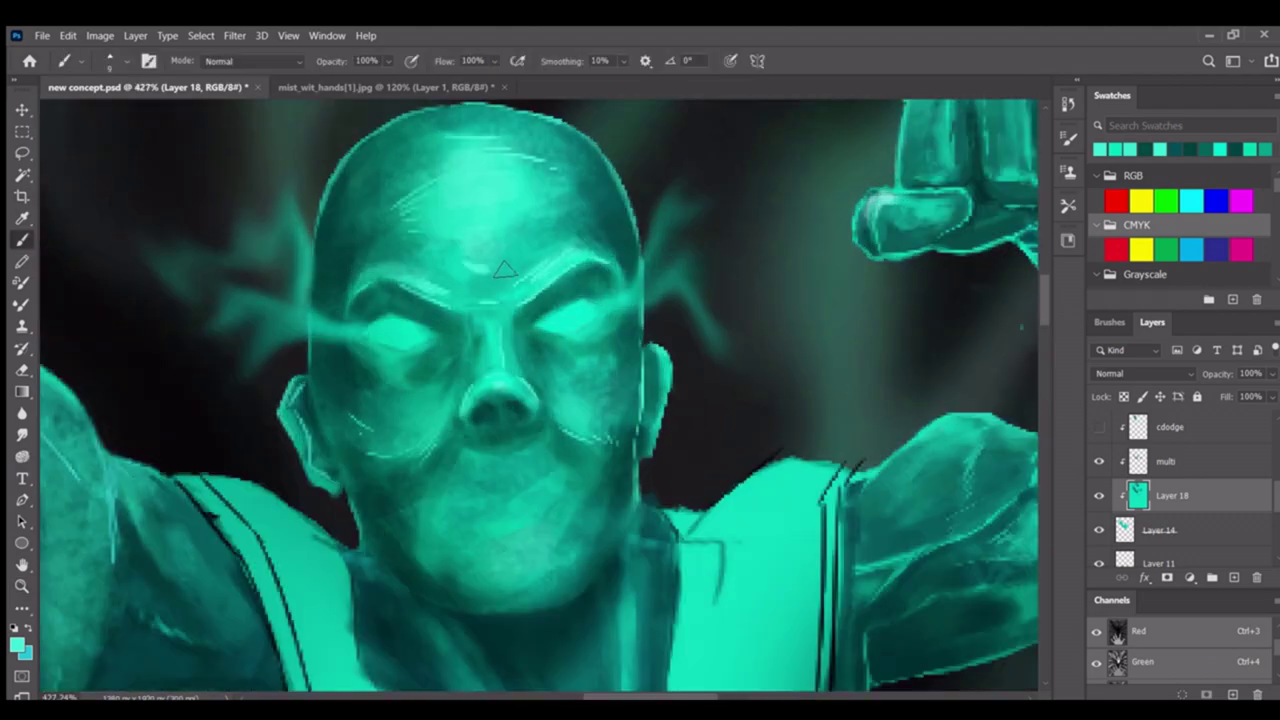
Show the armoured character reference screenshot and move it farther from the figure, to the canvas edge
key("z")
scroll(505, 290, "down", 4)
scroll(538, 367, "up", 3)
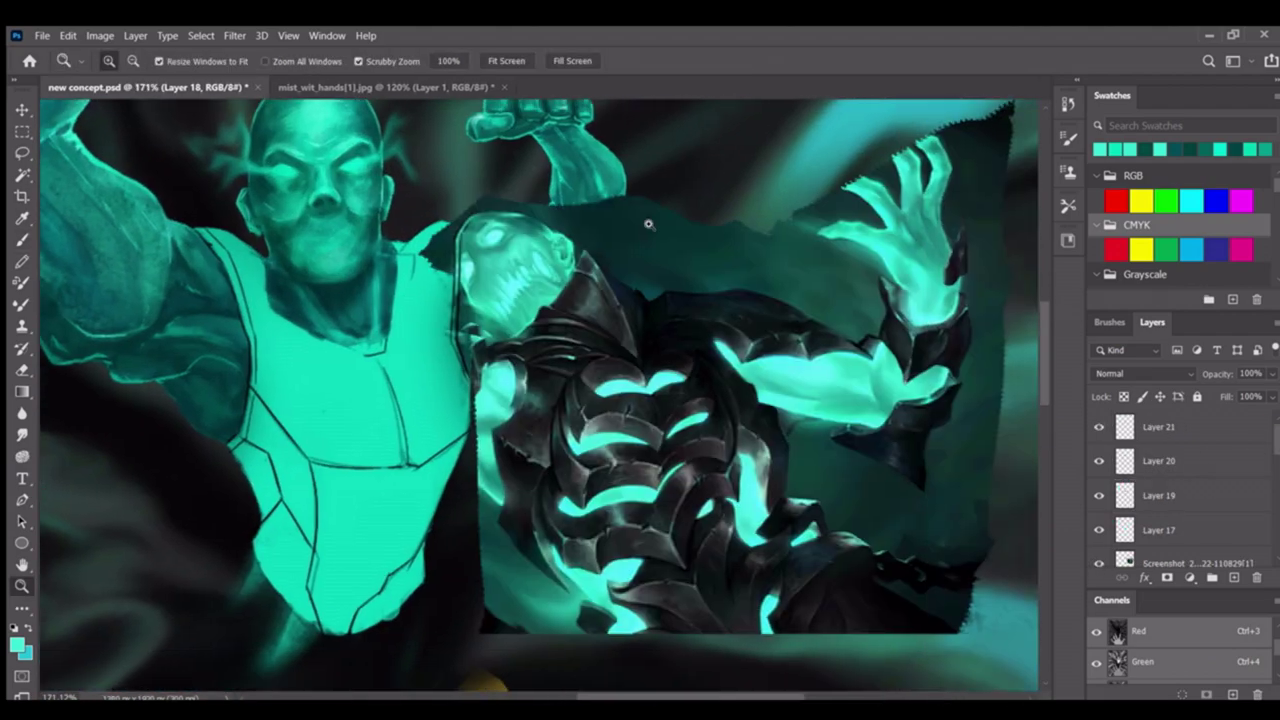
scroll(457, 371, "down", 3)
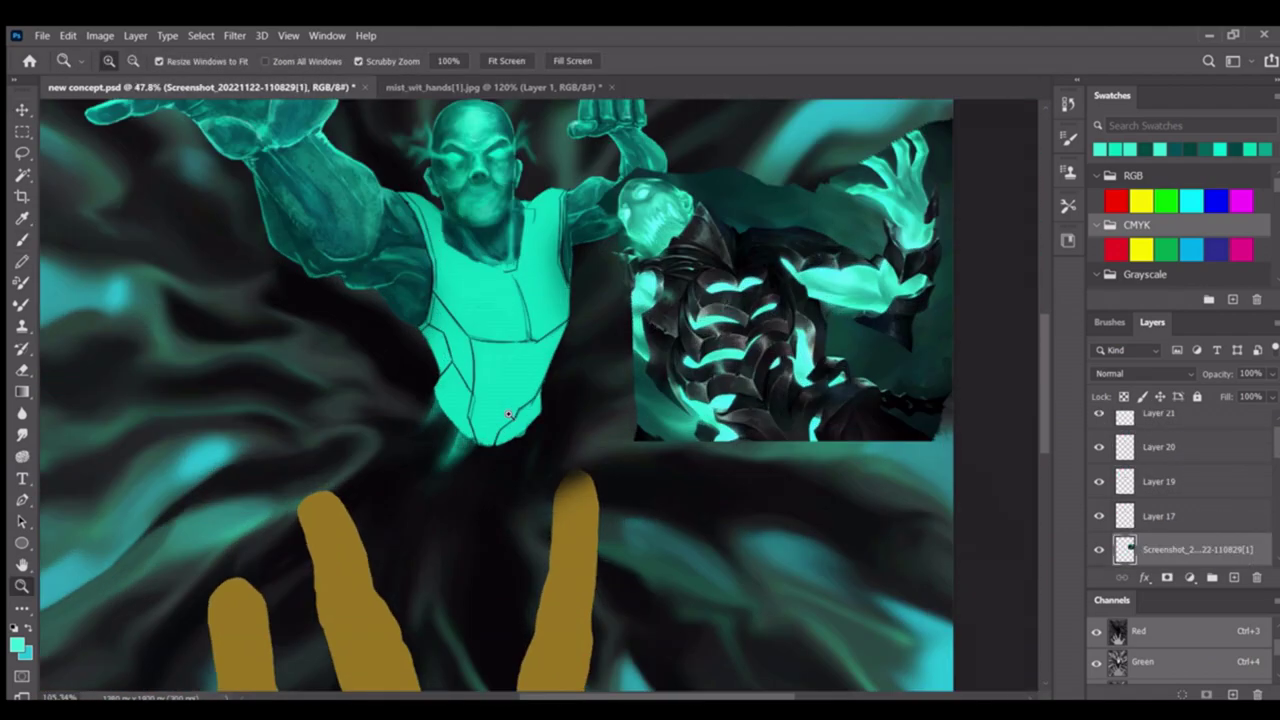
scroll(509, 414, "up", 1)
Paint a ragged bright teal fringe along the torso's lower edge on Layers 14 and 18 with a size 19 brush
key("alt+bracketleft")
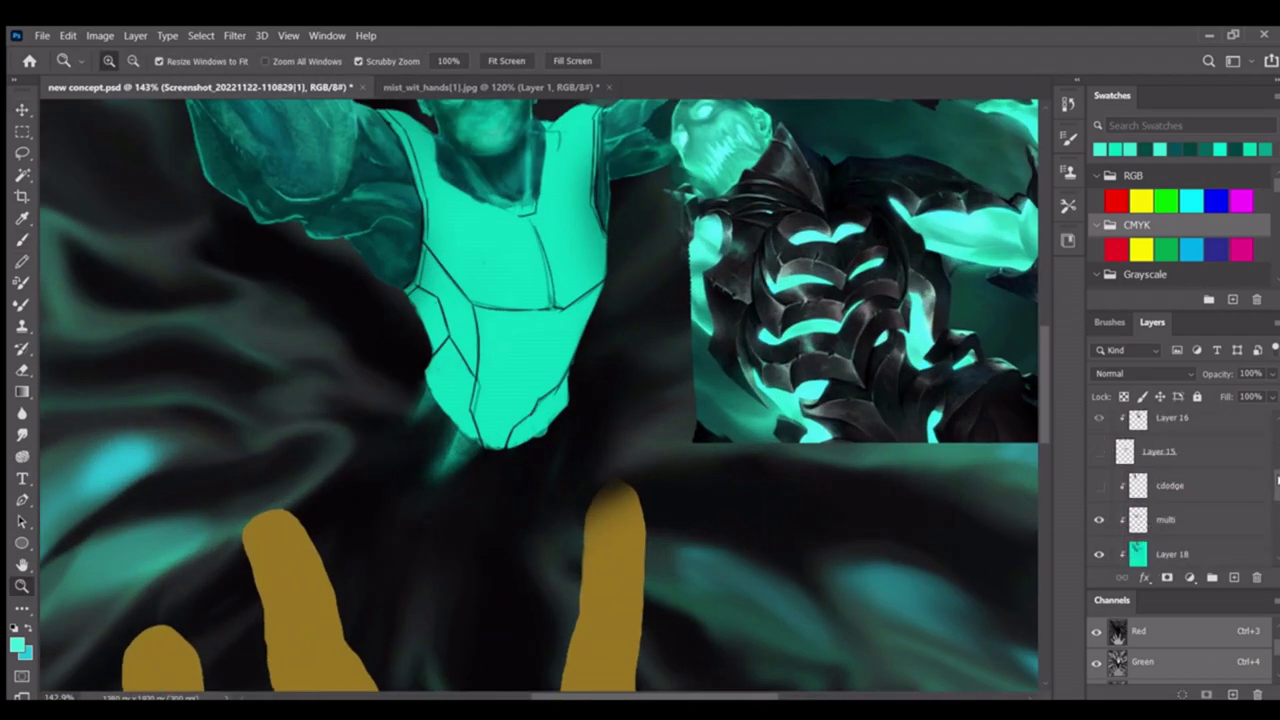
key("b")
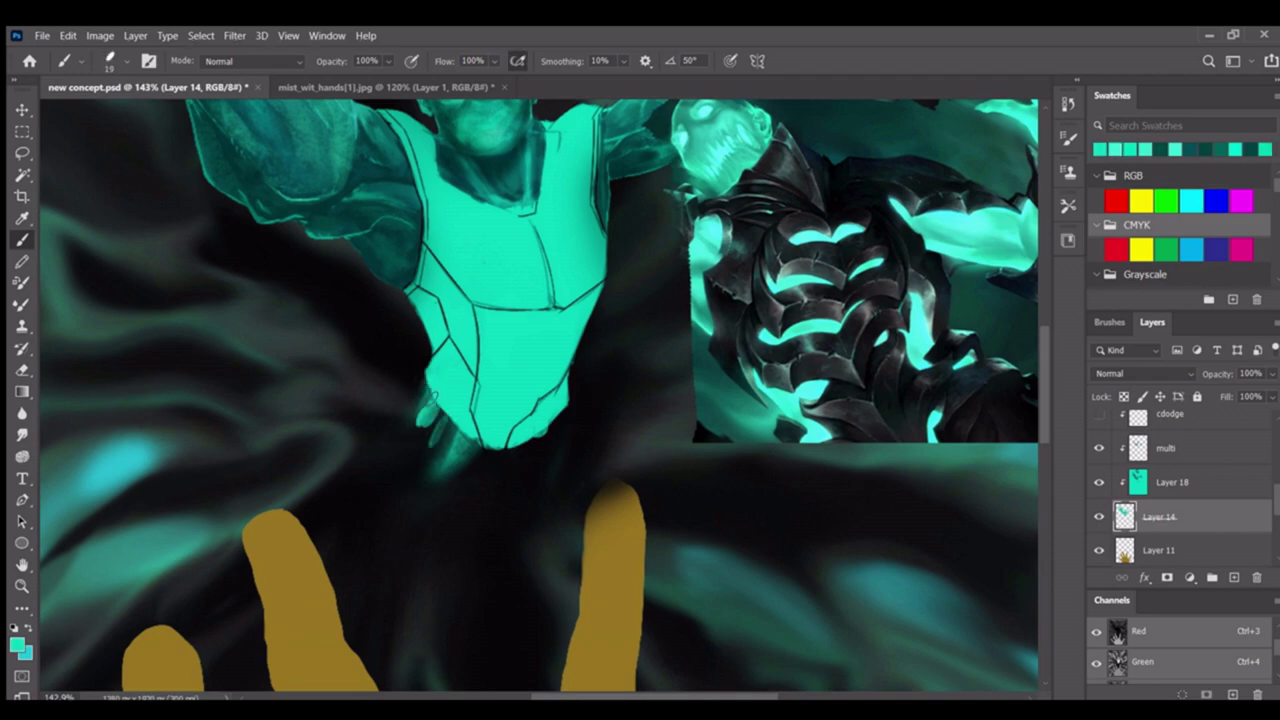
scroll(517, 407, "up", 2)
key("alt+bracketright")
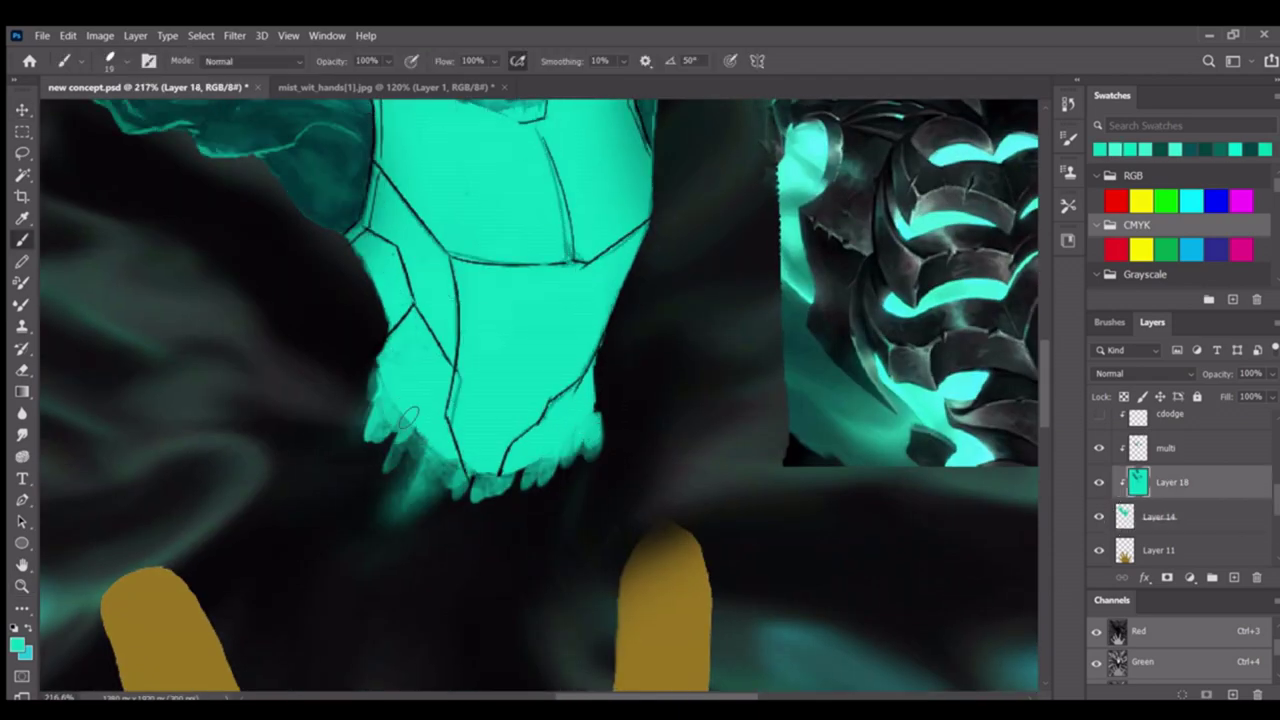
scroll(517, 487, "down", 2)
key("alt+bracketleft")
key("alt+bracketright")
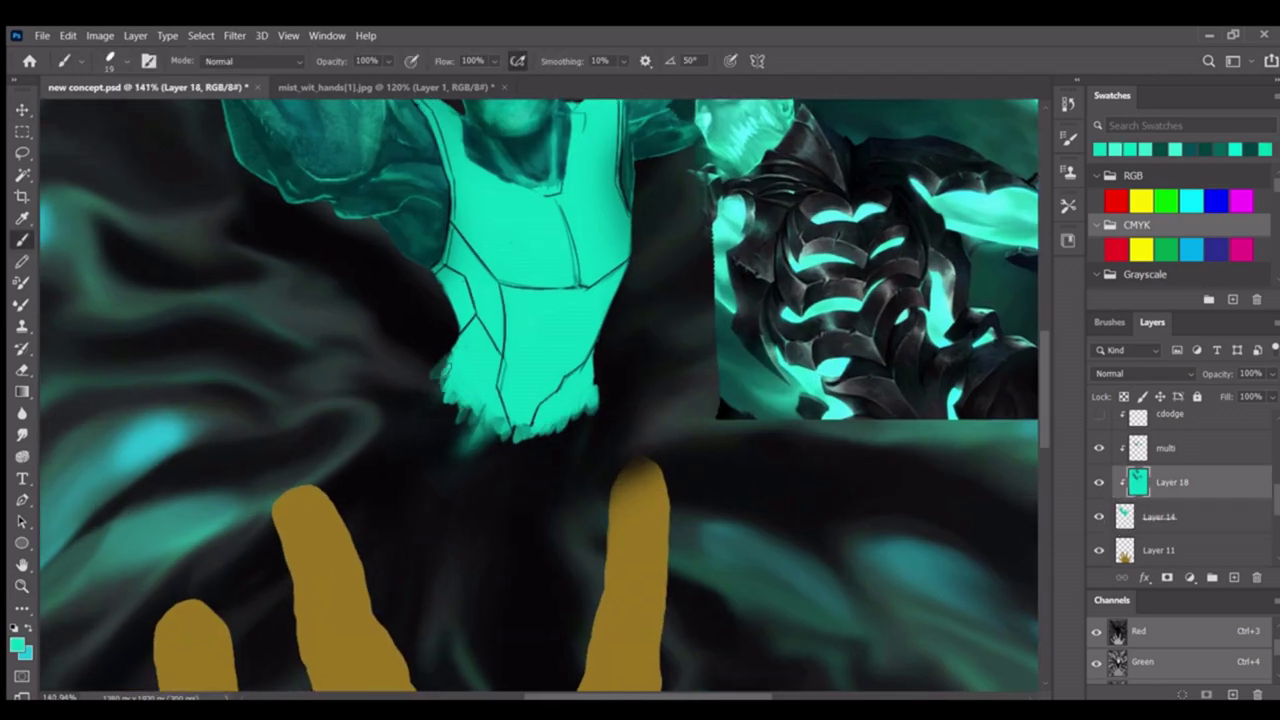
Show the grey vest on Layer 15 and make the clipped Layer 16 above it active
key("z")
scroll(452, 466, "down", 5)
scroll(452, 466, "up", 4)
scroll(452, 466, "down", 1)
scroll(452, 466, "up", 3)
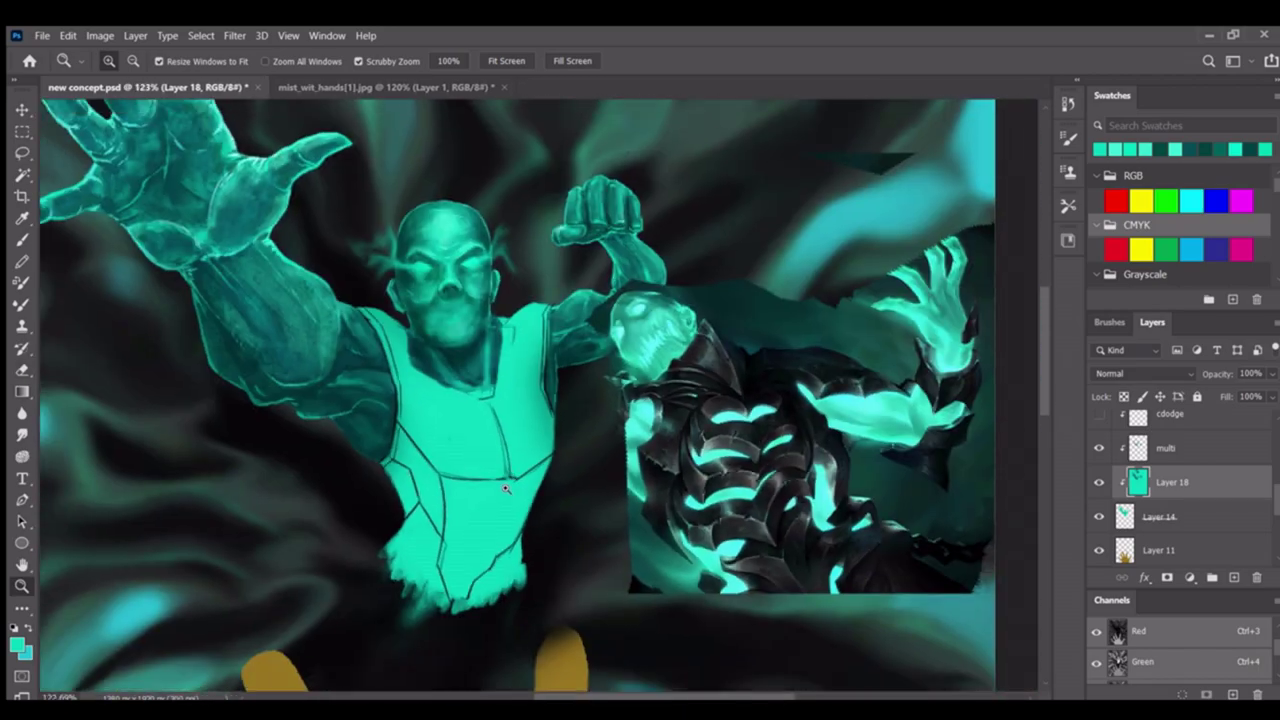
scroll(364, 472, "up", 1)
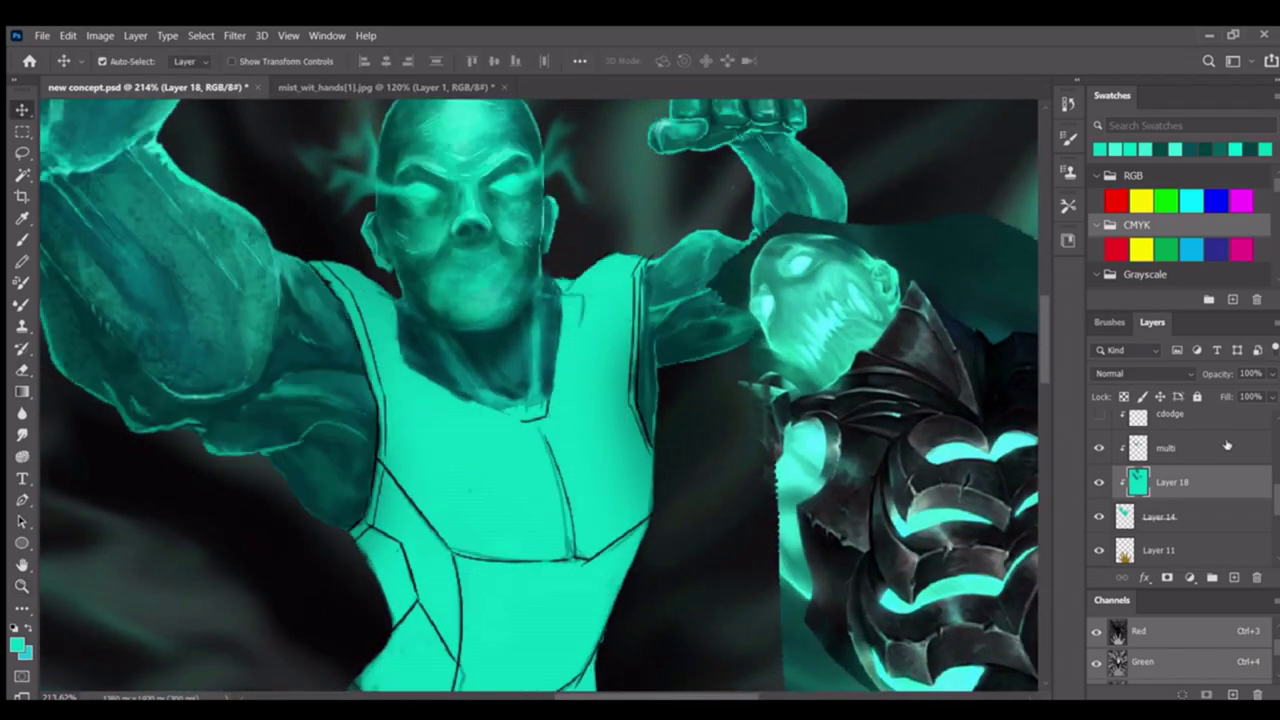
left_click(524, 422, "ctrl")
scroll(524, 422, "up", 1)
scroll(524, 422, "down", 2)
scroll(700, 360, "up", 2)
key("b")
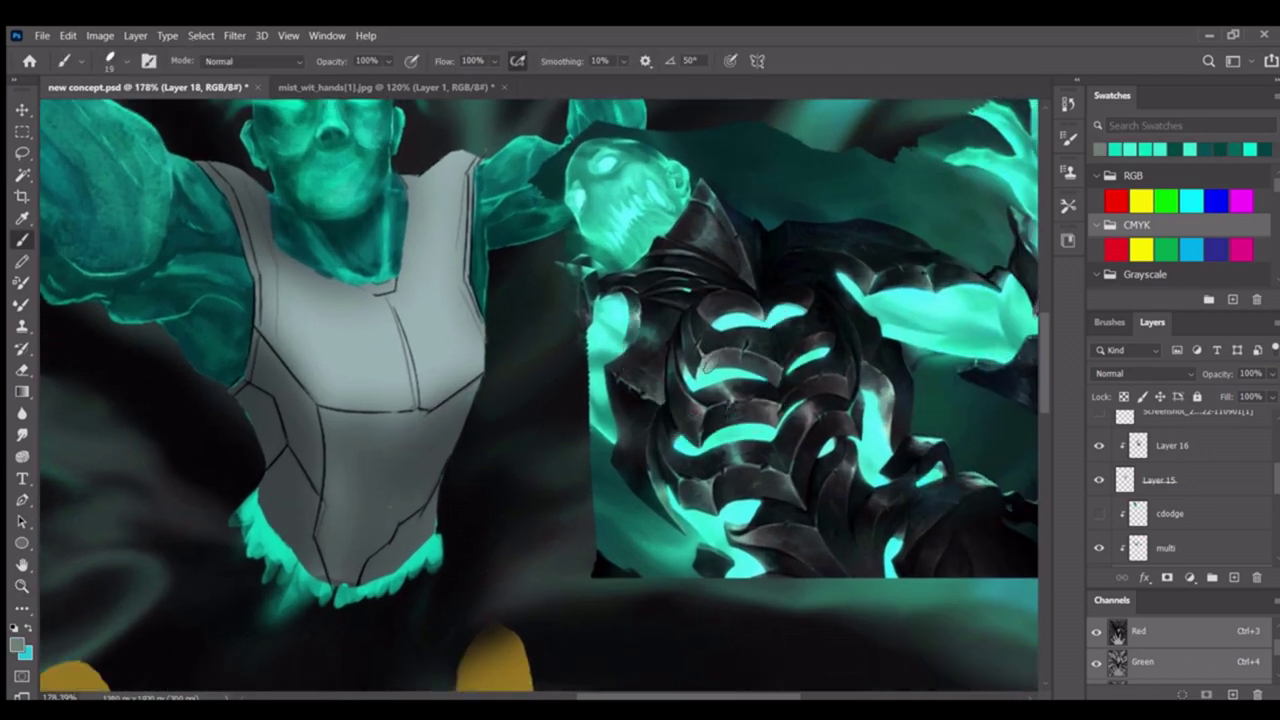
key("z")
scroll(540, 400, "down", 3)
scroll(540, 400, "up", 4)
left_click(1150, 446)
scroll(687, 443, "down", 1)
Try to texture the front of the grey vest with rusty brown on Layer 16 using a textured brush
key("b")
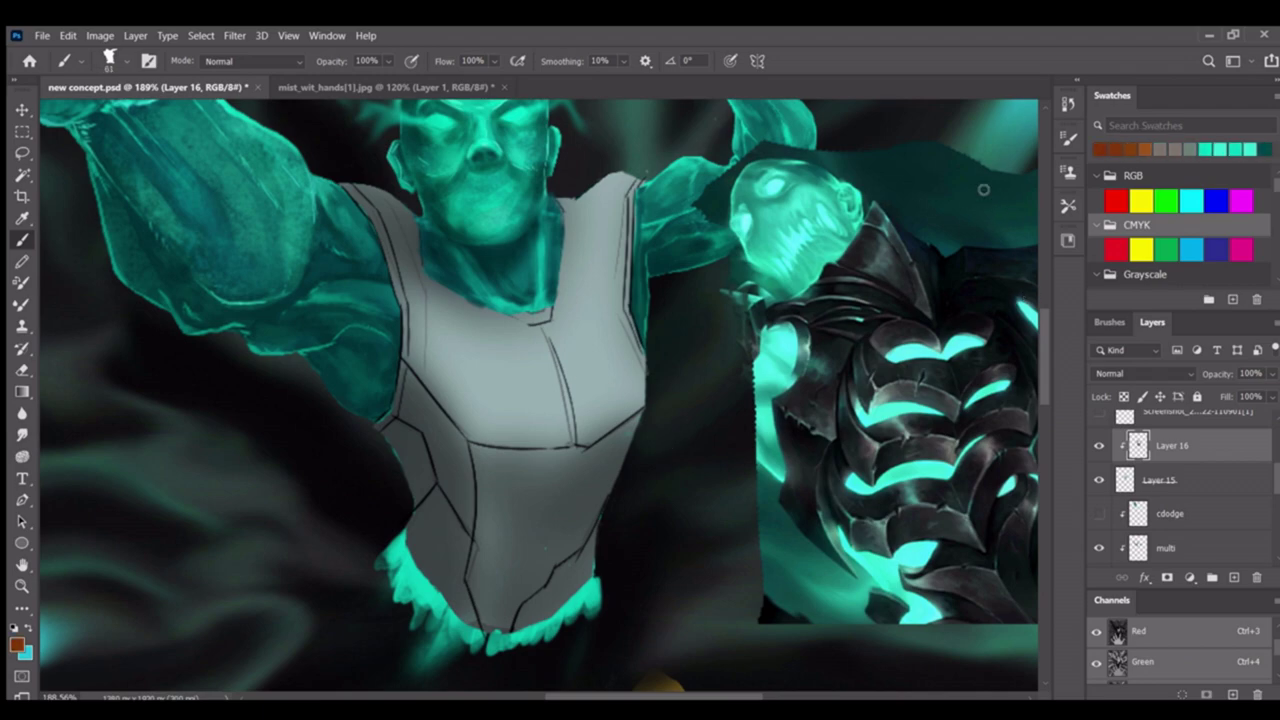
key("z")
scroll(590, 387, "up", 1)
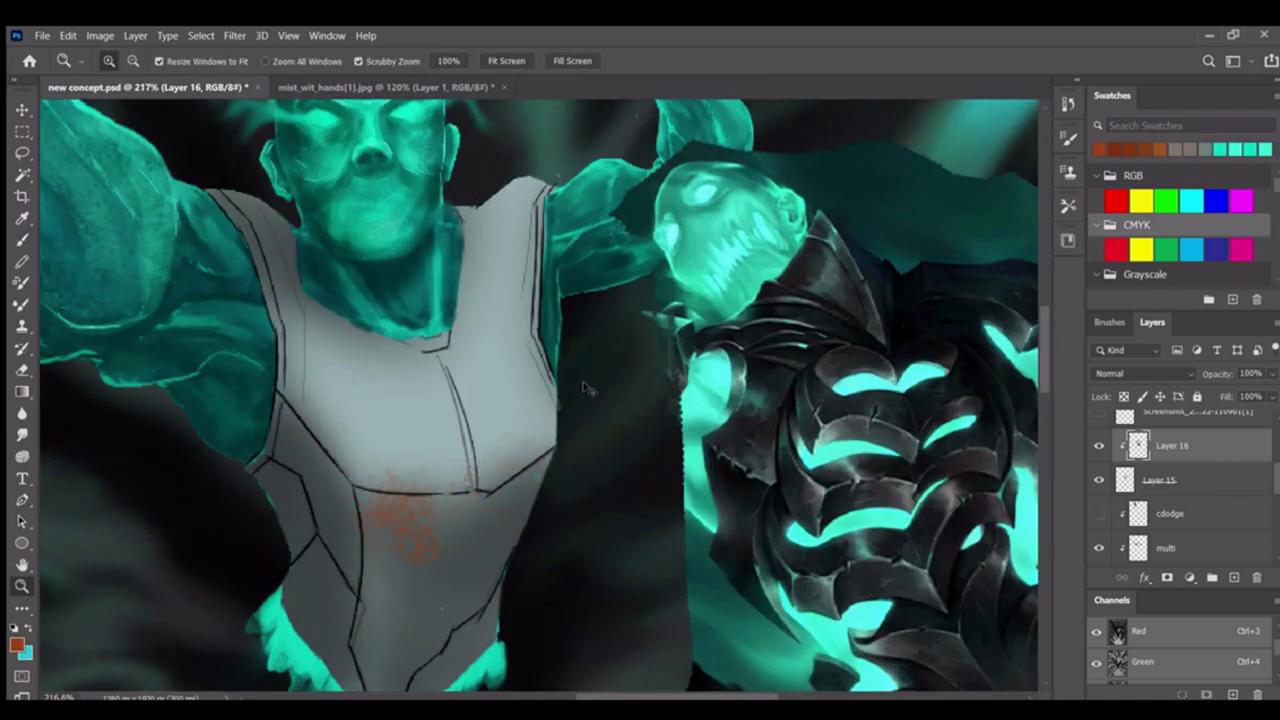
scroll(578, 392, "down", 4)
Texture the lower front and side panels of the grey vest with dark grey on Layer 16 using a size 25 textured brush
key("b")
scroll(355, 520, "up", 3)
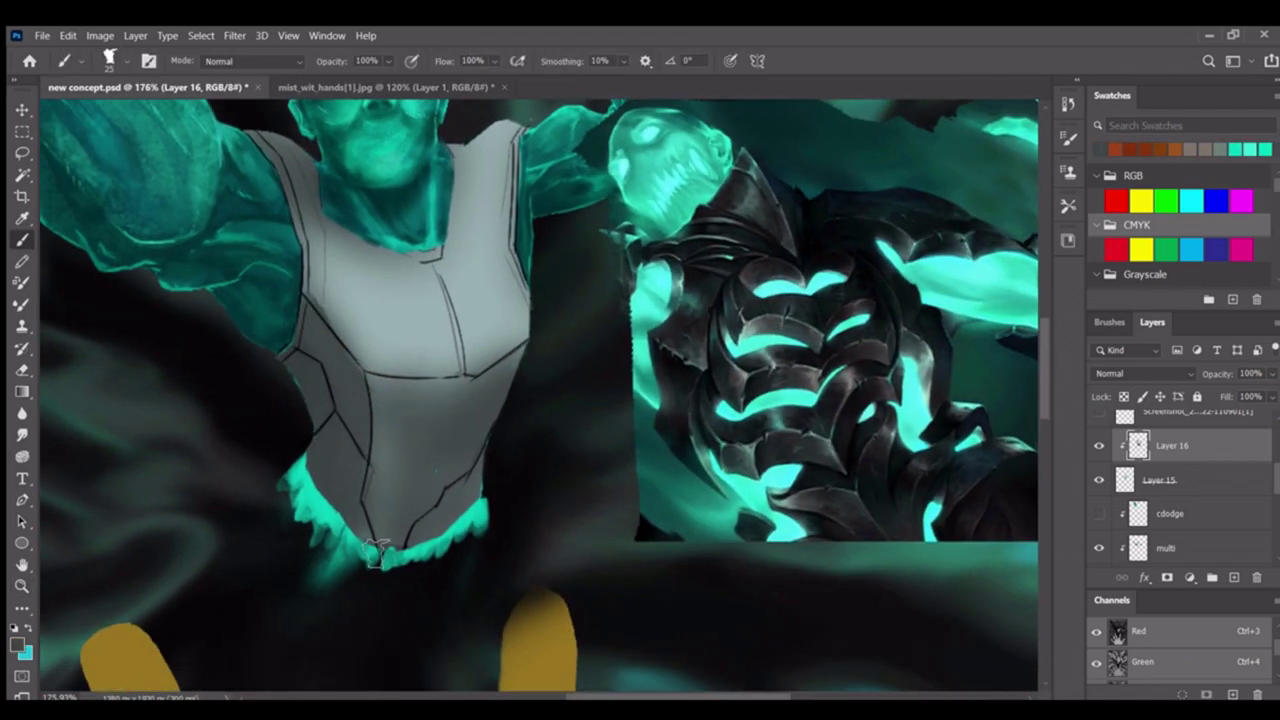
scroll(355, 420, "down", 2)
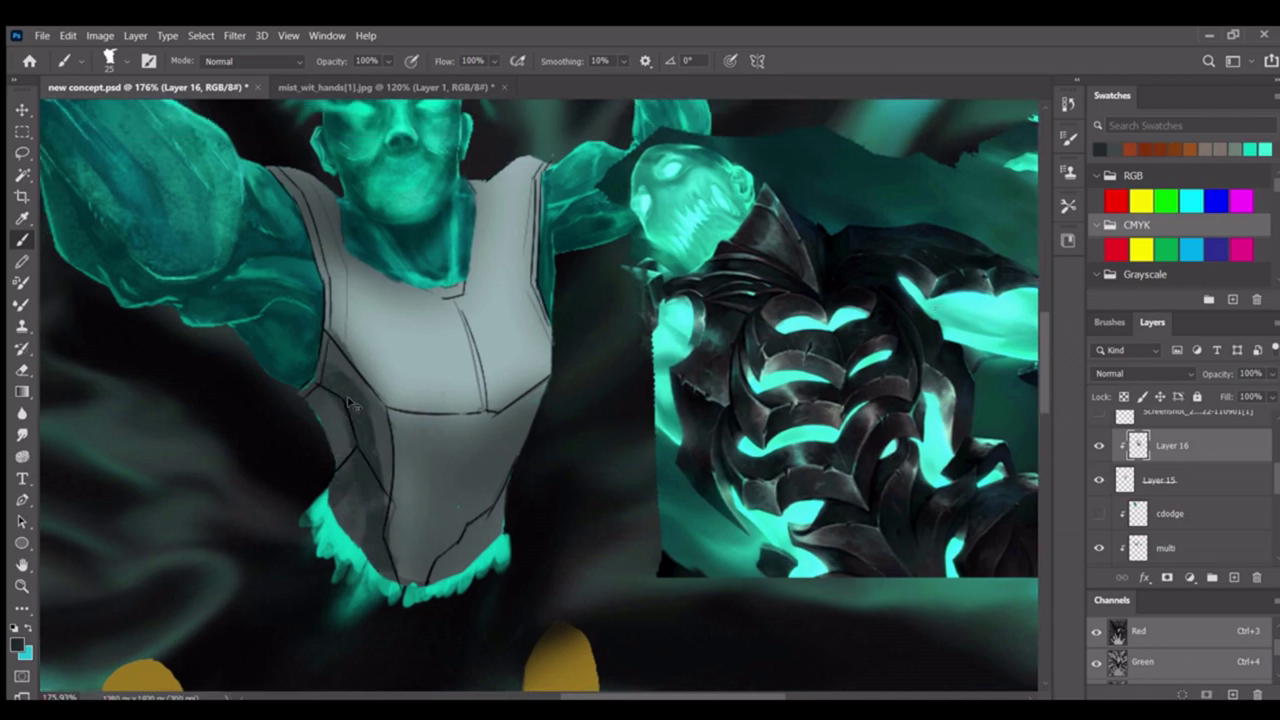
key("z")
scroll(450, 380, "up", 3)
key("b")
mouse_move(530, 343)
left_mouse_down()
mouse_move(349, 551)
mouse_move(451, 531)
left_mouse_up()
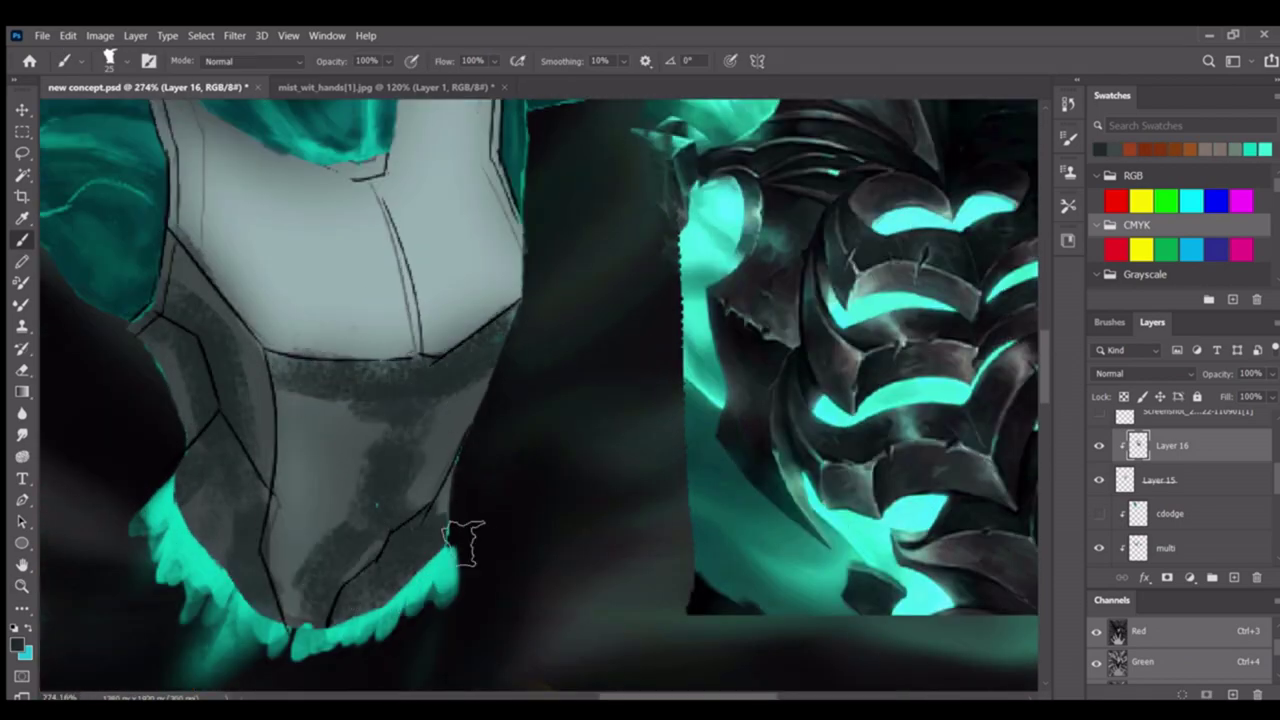
Paint a near-black strip down the vest's lower front, with cream at the collar and grey-green on the chest beside it
scroll(345, 515, "down", 1)
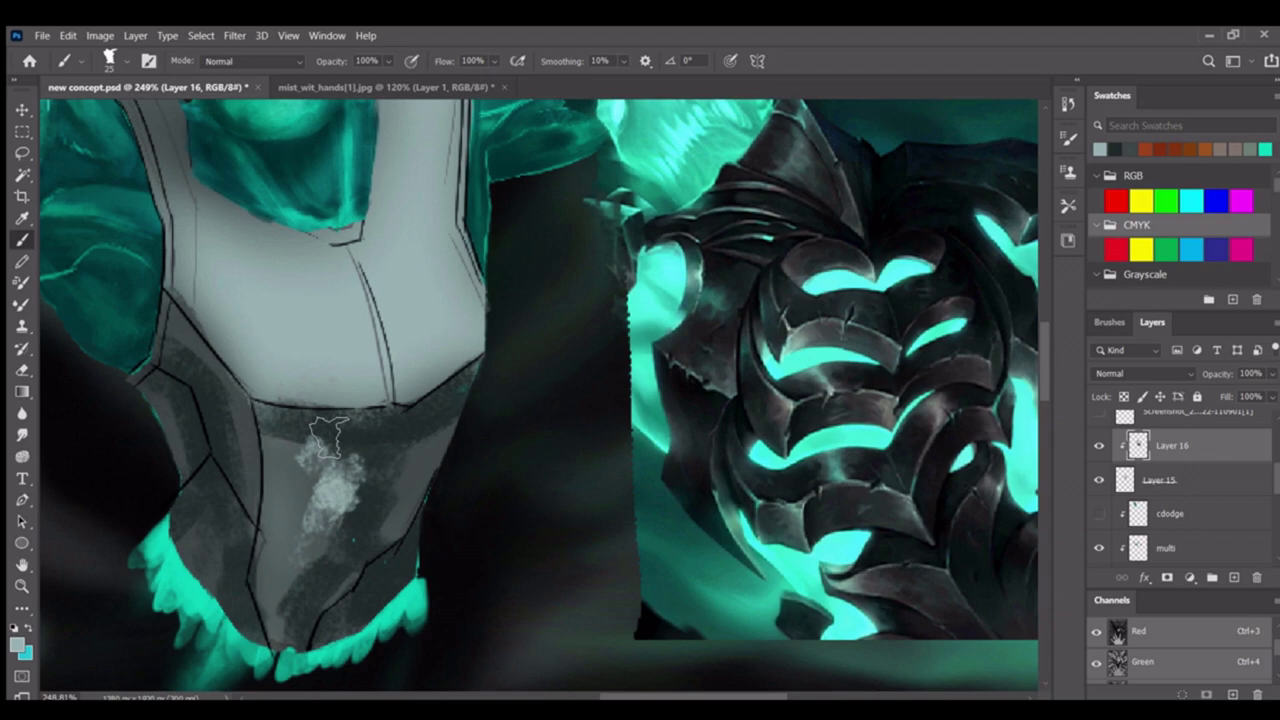
key("z")
scroll(792, 299, "up", 1)
key("b")
left_click_drag(930, 183, 950, 253)
mouse_move(465, 150)
left_mouse_down()
mouse_move(480, 310)
mouse_move(470, 360)
mouse_move(415, 325)
mouse_move(430, 370)
mouse_move(470, 210)
left_mouse_up()
left_click_drag(430, 370, 400, 590)
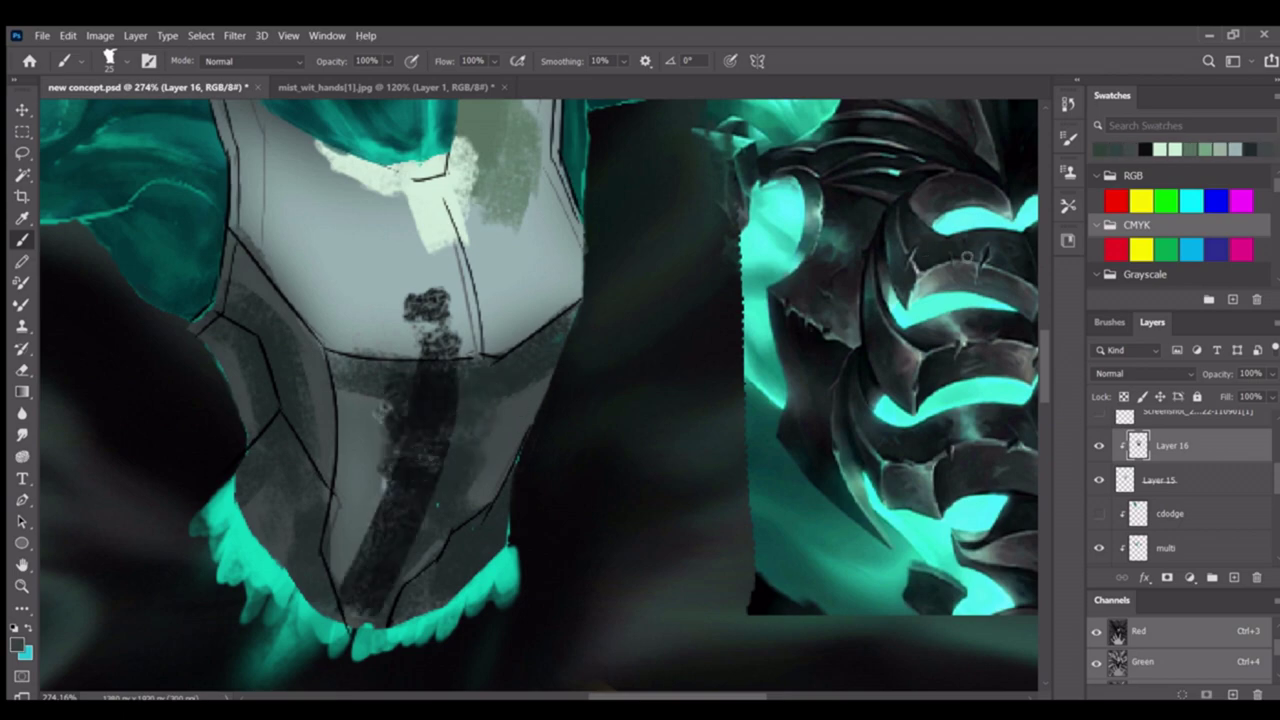
Add a cream highlight to the vest's shoulder strap and dark green tones beside the near-black strip on the lower front
left_click_drag(517, 398, 523, 471)
mouse_move(400, 410)
left_mouse_down()
mouse_move(405, 440)
mouse_move(400, 286)
left_mouse_up()
left_click_drag(570, 240, 585, 320)
scroll(577, 345, "down", 5)
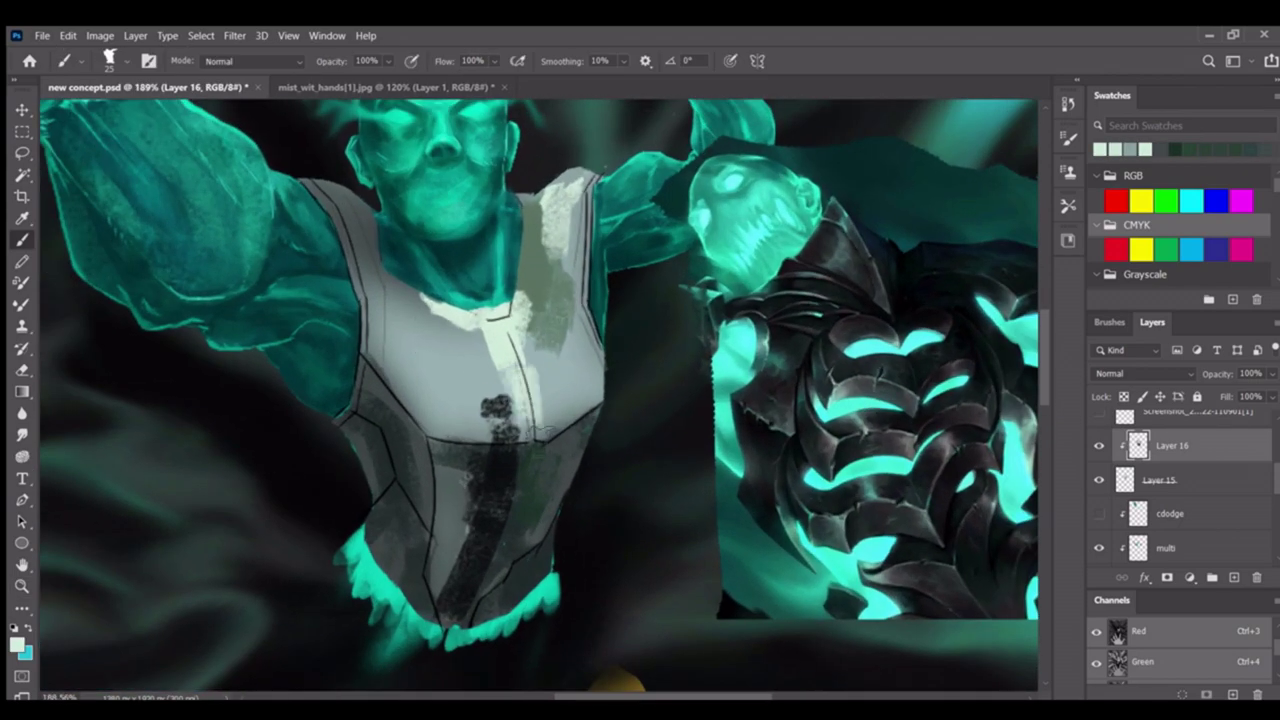
Paint cream highlights along the chest plate's lower edge and centre seam, filling the chest with mottled grey and grey-green
scroll(557, 376, "up", 4)
left_click_drag(530, 305, 515, 420)
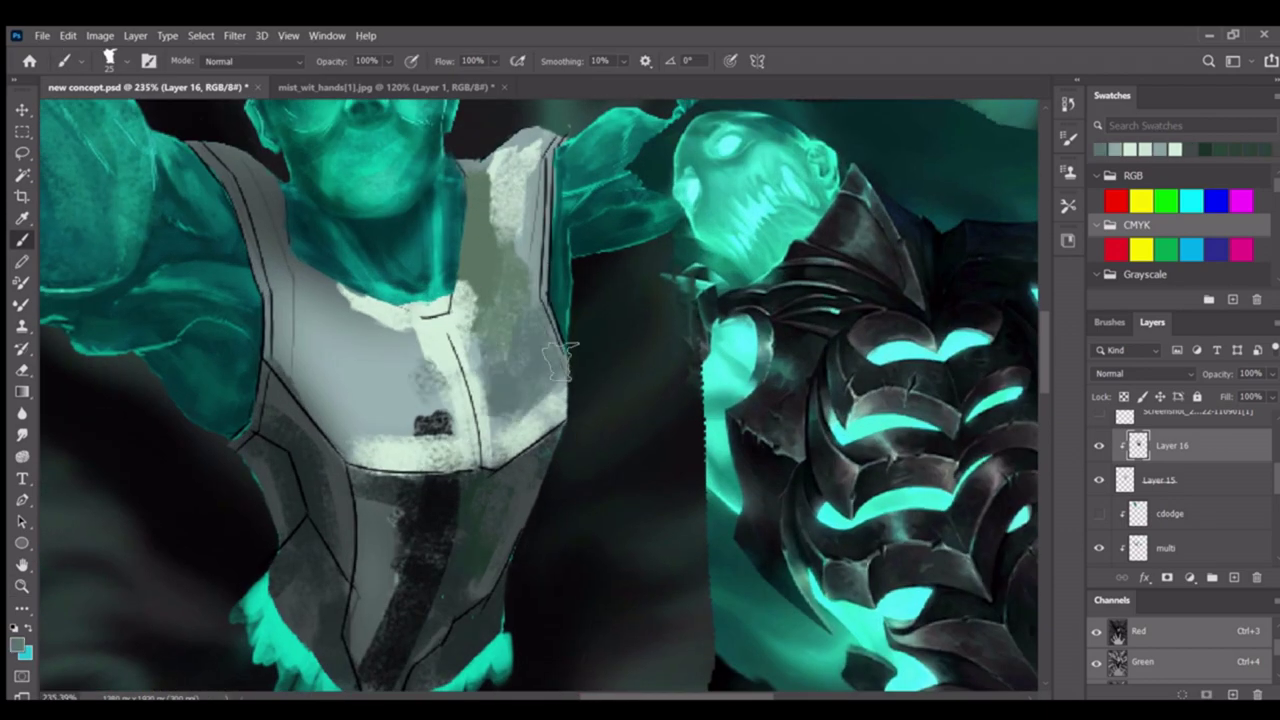
mouse_move(430, 380)
left_mouse_down()
mouse_move(500, 382)
mouse_move(438, 400)
mouse_move(491, 400)
left_mouse_up()
key("z")
key("b")
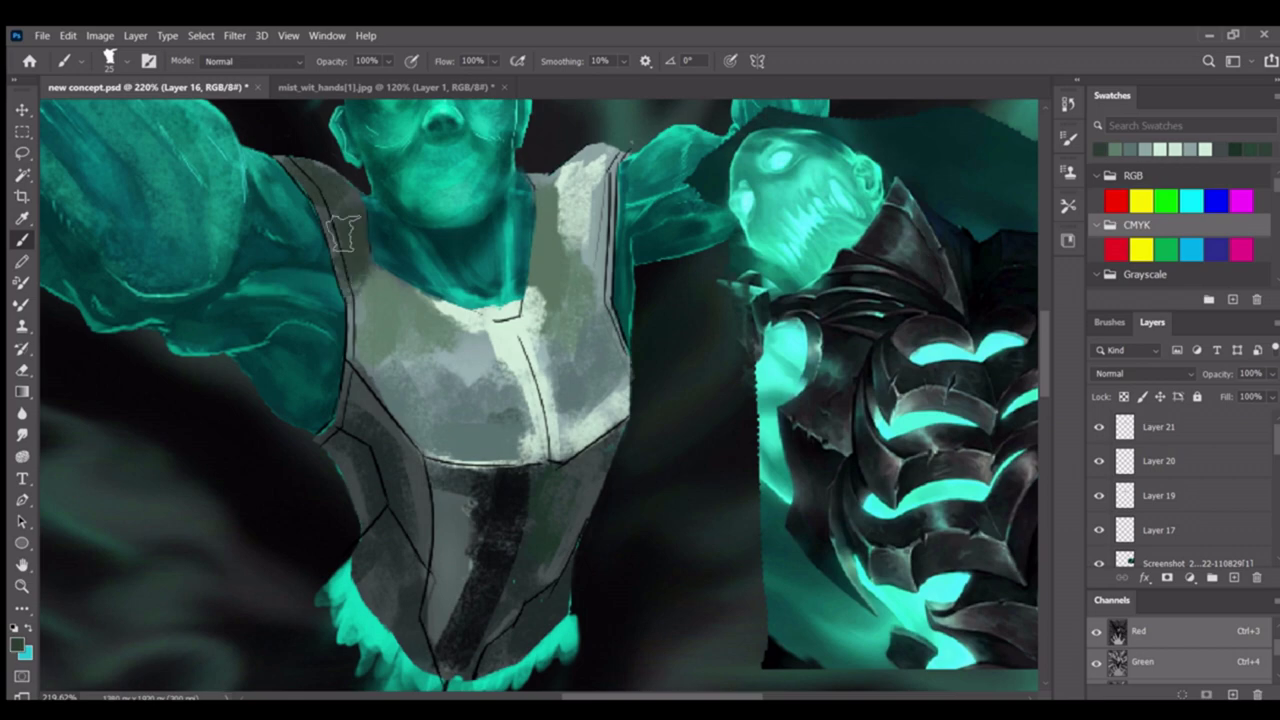
Darken the lower vest and side panels with near-black and dark green, adding a teal patch near the hem
left_click_drag(433, 357, 343, 457)
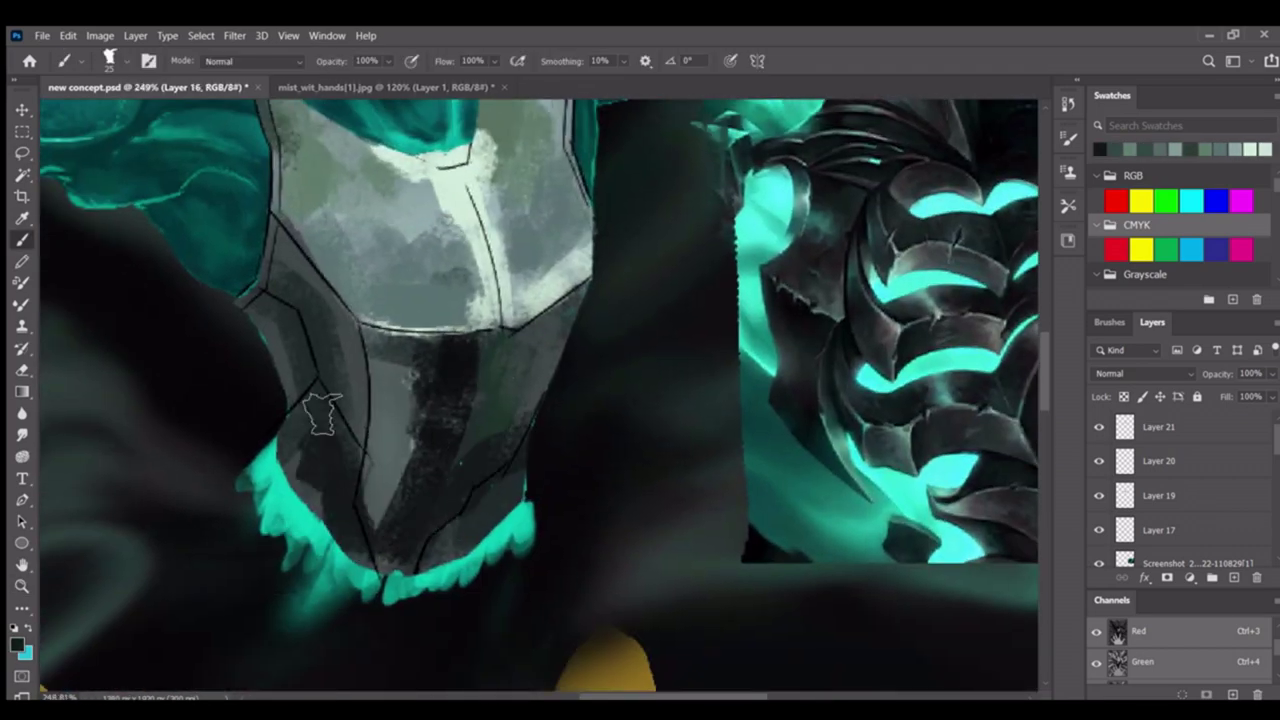
left_click(286, 400, "alt")
left_click(415, 410, "alt")
left_click_drag(415, 410, 375, 345)
left_click(372, 335, "alt")
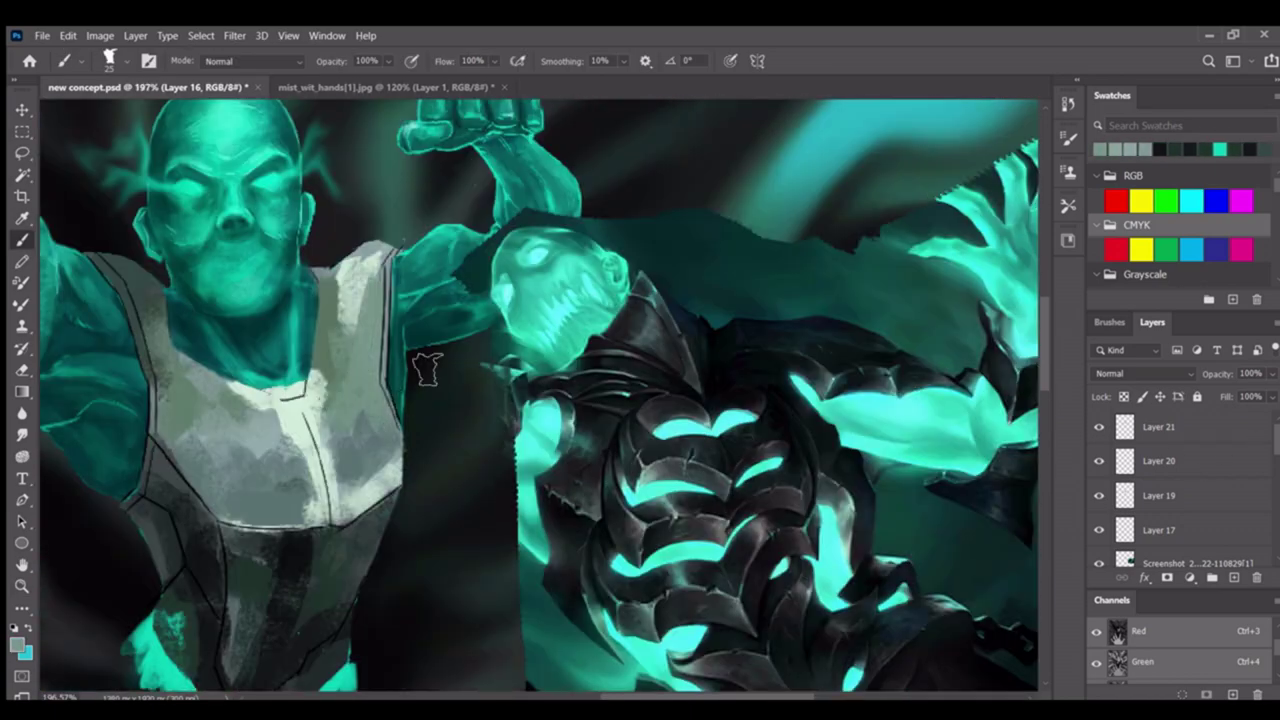
Clean up the line work around the vest's neckline on Layer 19 with a size 6 eraser
left_click(246, 382, "ctrl")
key("e")
scroll(246, 382, "up", 4)
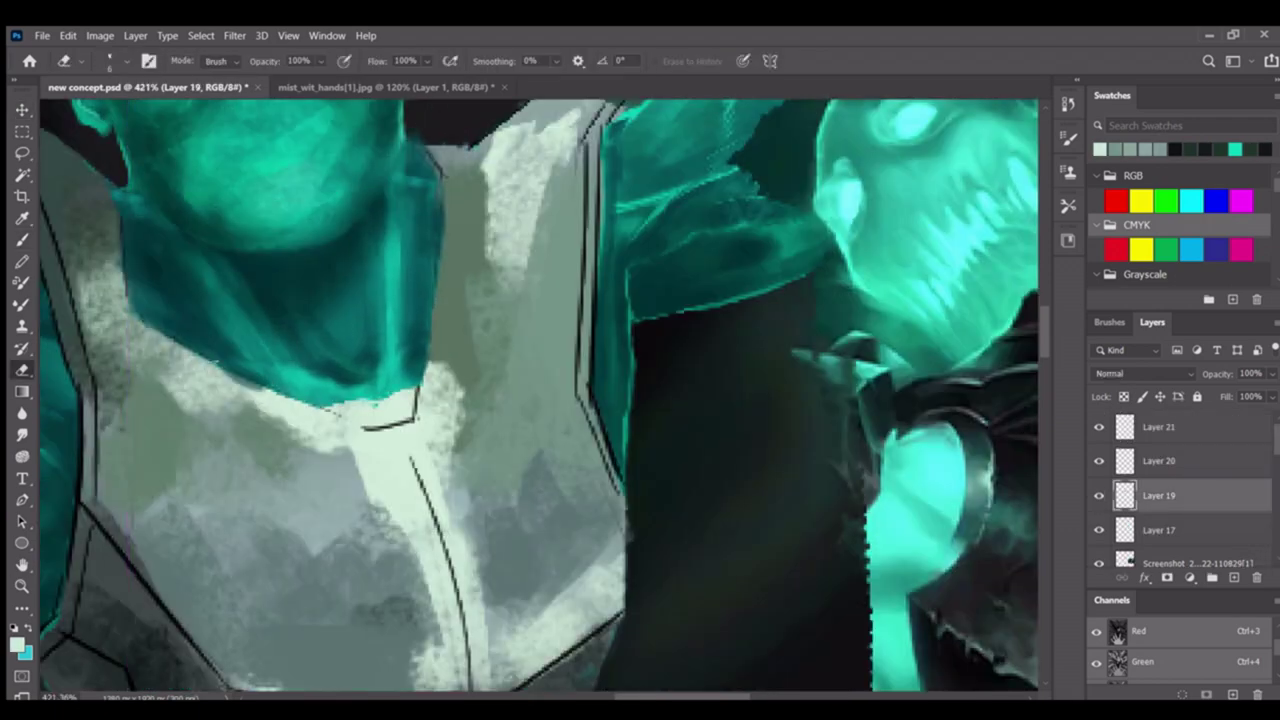
scroll(395, 400, "down", 3)
key("z")
key("ctrl+0")
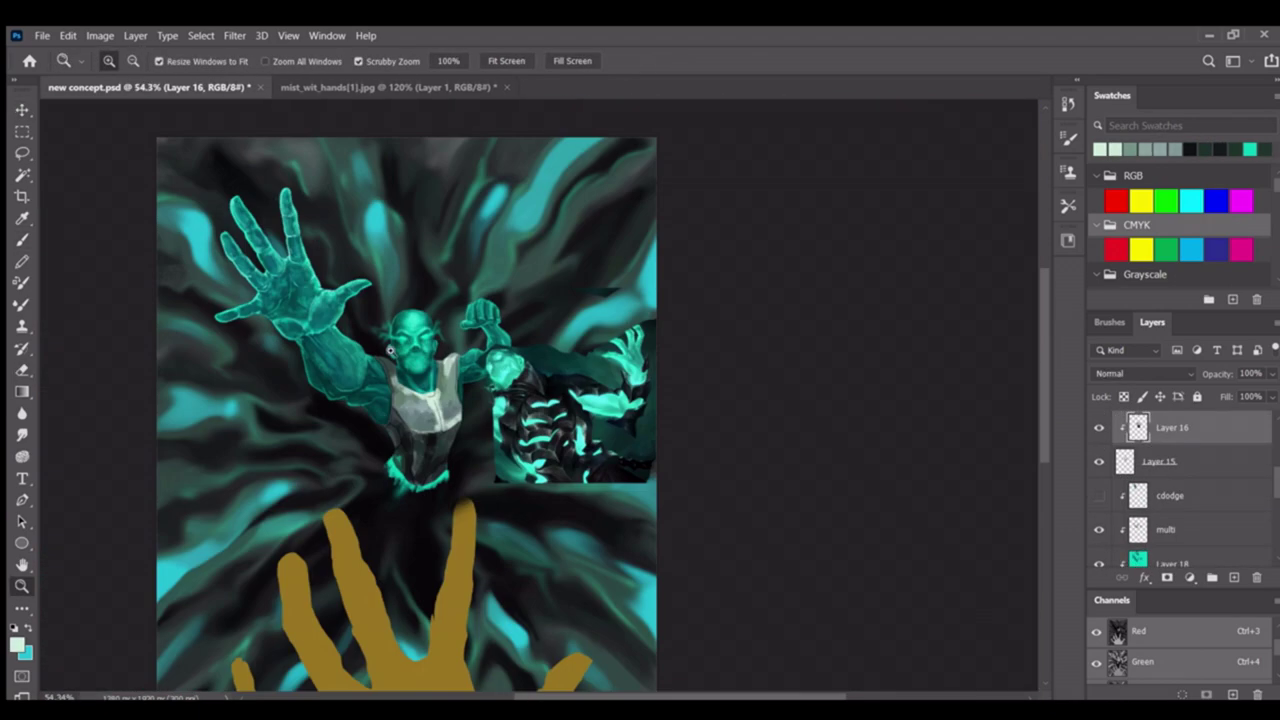
Deepen the shadows and define the edges of the vest's lower front and side panels on Layer 16 with the textured brush at size 17
left_click(447, 349)
key("b")
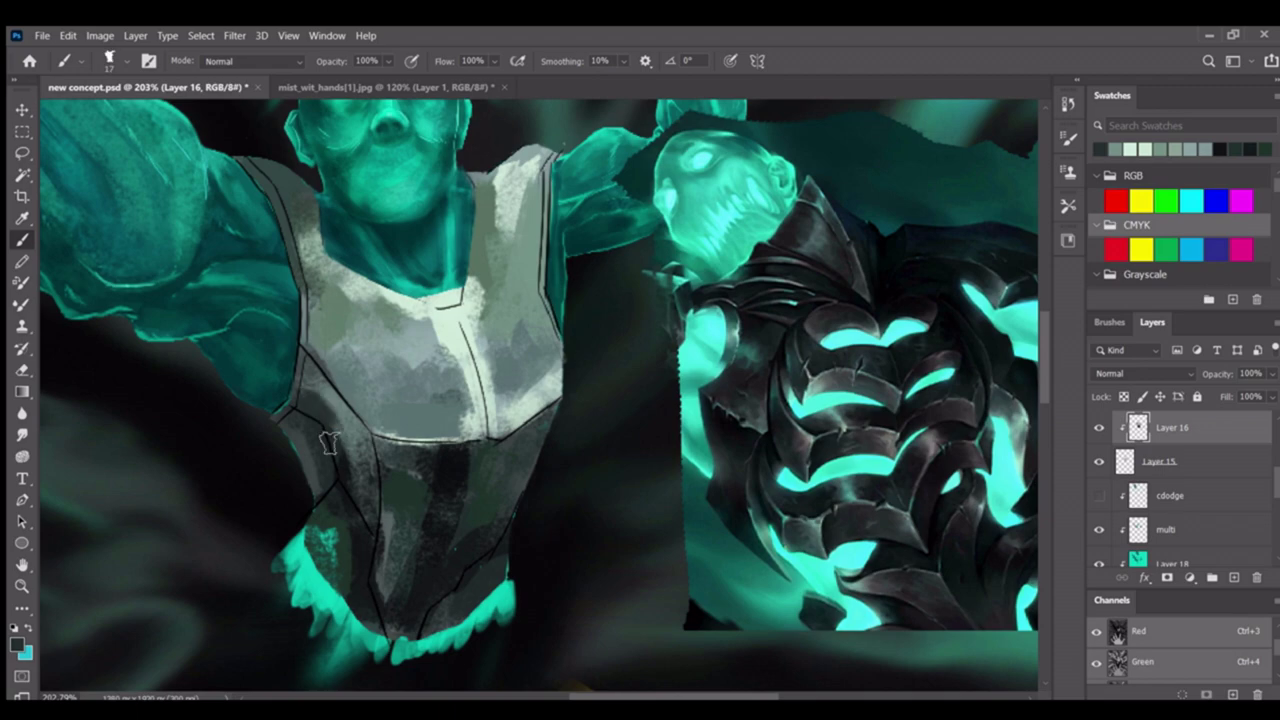
key("z")
mouse_move(333, 445)
left_mouse_down()
mouse_move(360, 445)
mouse_move(310, 410)
left_mouse_up()
key("b")
scroll(354, 403, "up", 2)
scroll(292, 452, "down", 3)
scroll(260, 480, "up", 2)
scroll(222, 510, "down", 3)
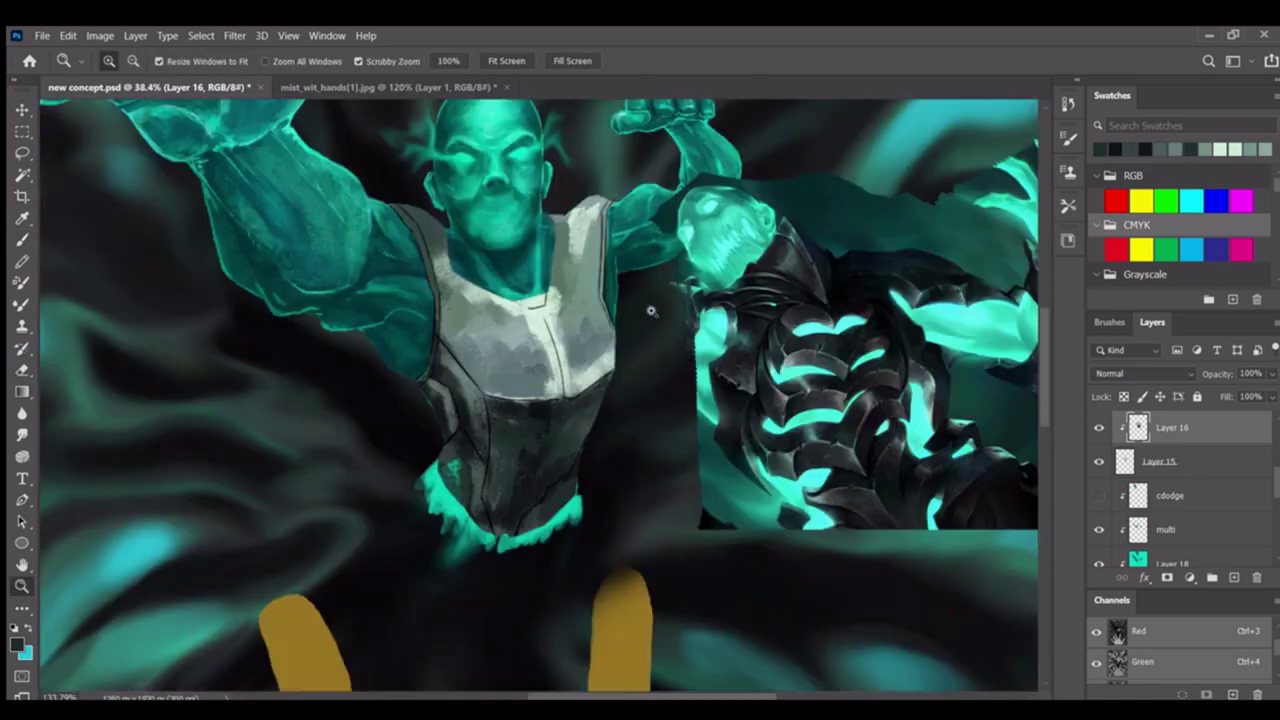
scroll(450, 386, "up", 1)
Blend the paint strokes across the vest's chest and straps with the Smudge tool at 50% strength and size 44
left_click(22, 435)
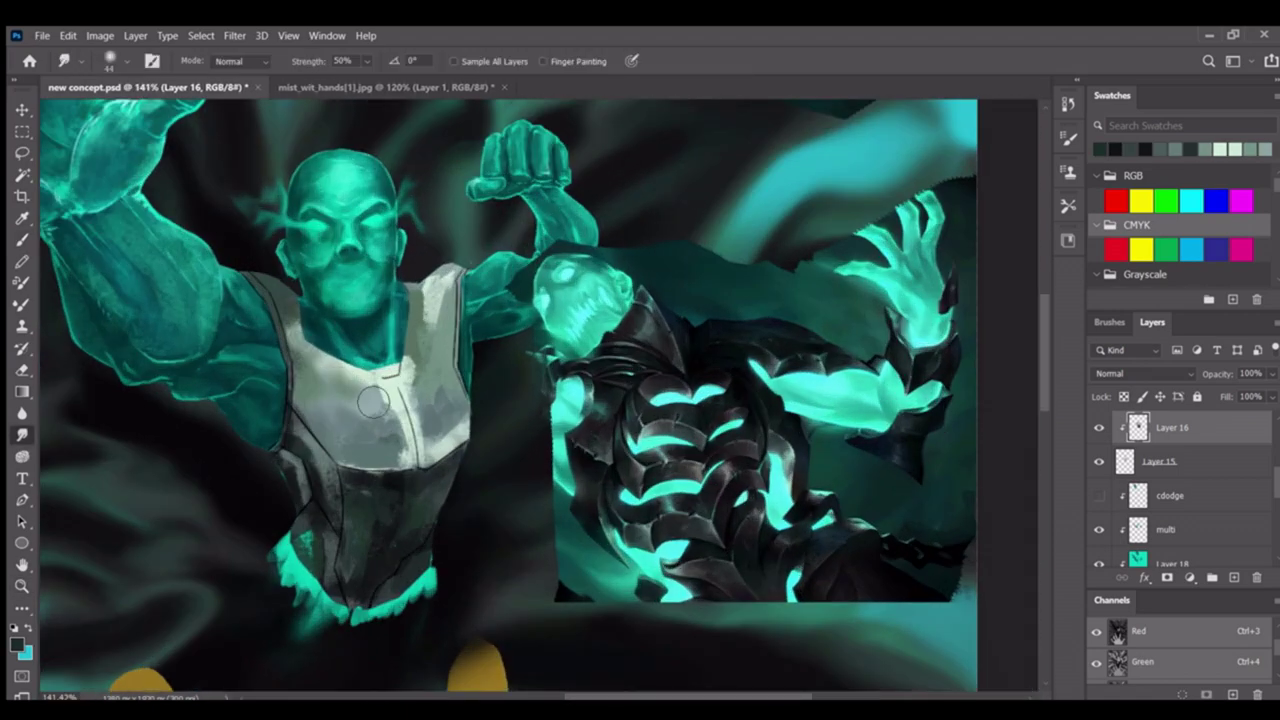
scroll(378, 468, "up", 1)
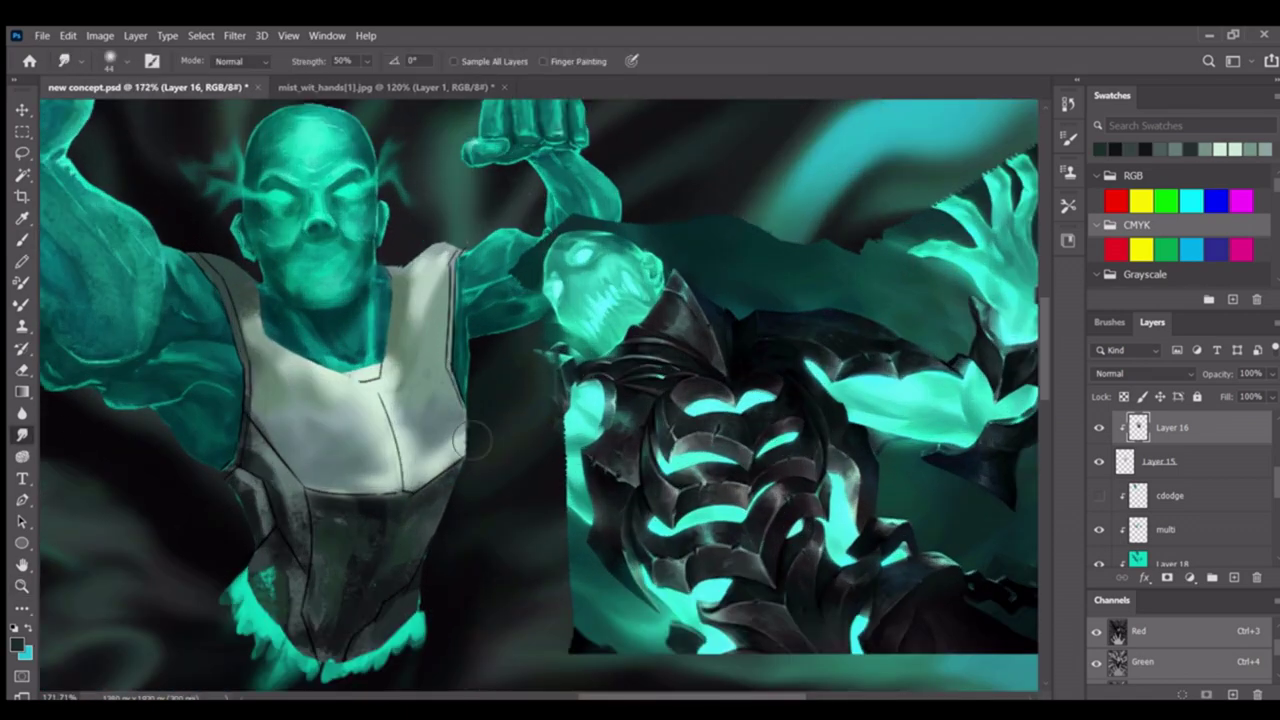
scroll(474, 440, "up", 2)
Touch up the smudged vest with muted grey-green on Layer 16 and check it against the whole canvas
key("b")
scroll(462, 425, "down", 2)
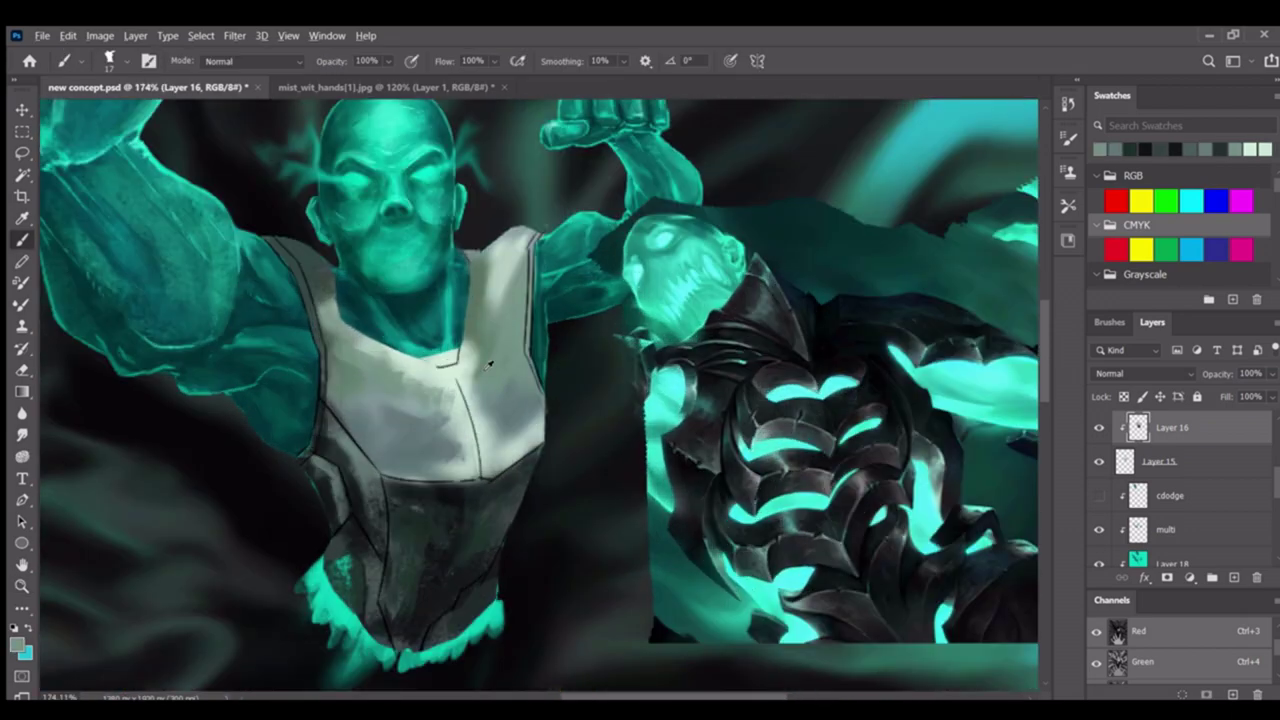
scroll(512, 330, "down", 5)
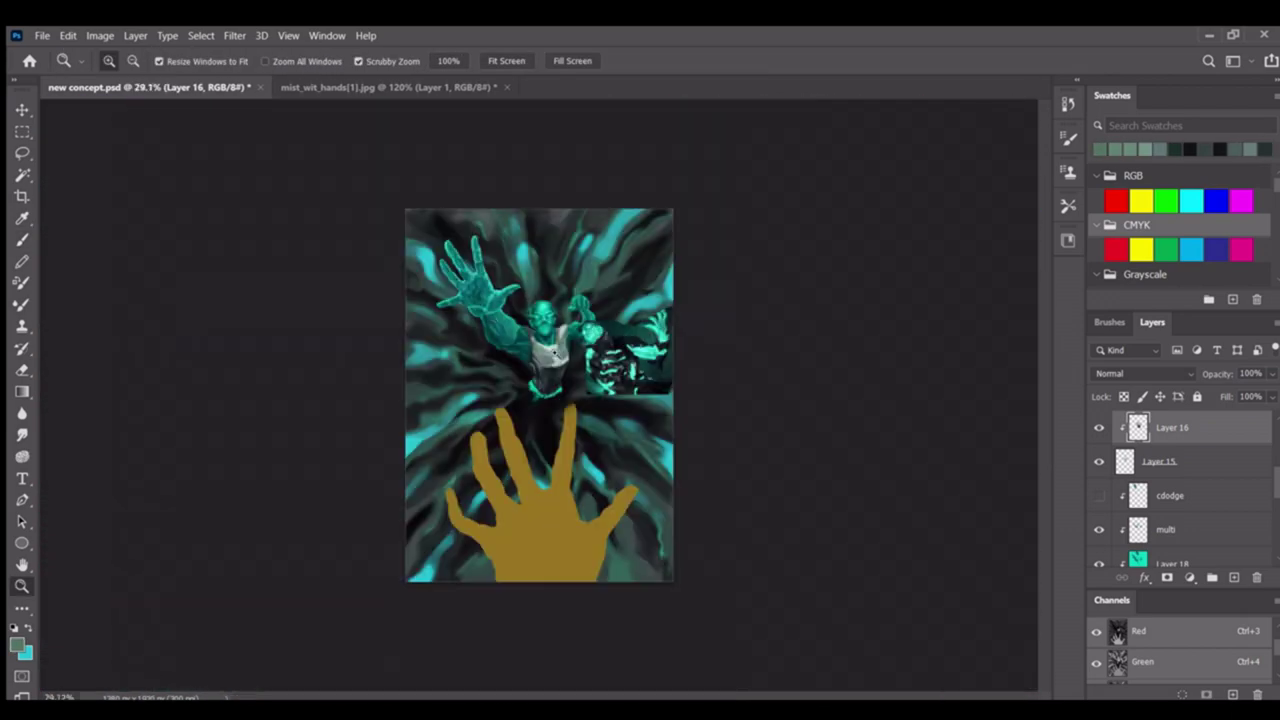
scroll(505, 292, "up", 4)
key("z")
scroll(511, 290, "down", 4)
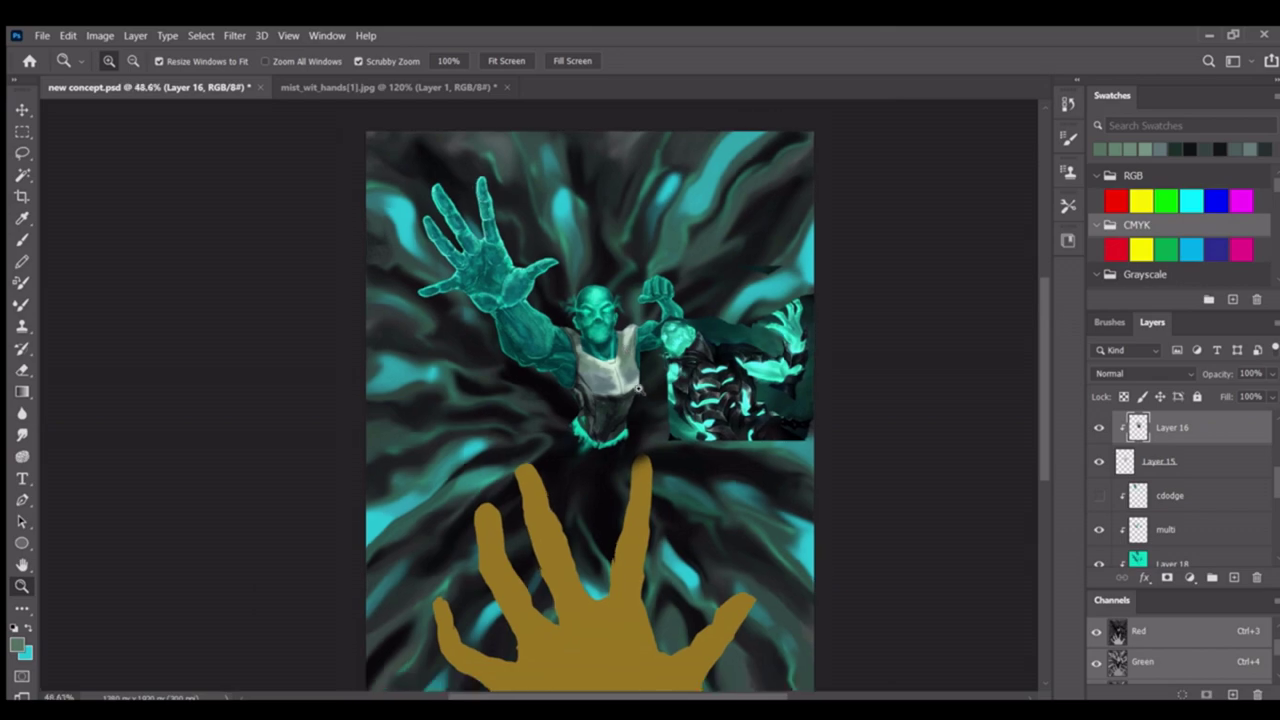
scroll(670, 372, "up", 3)
scroll(670, 372, "down", 3)
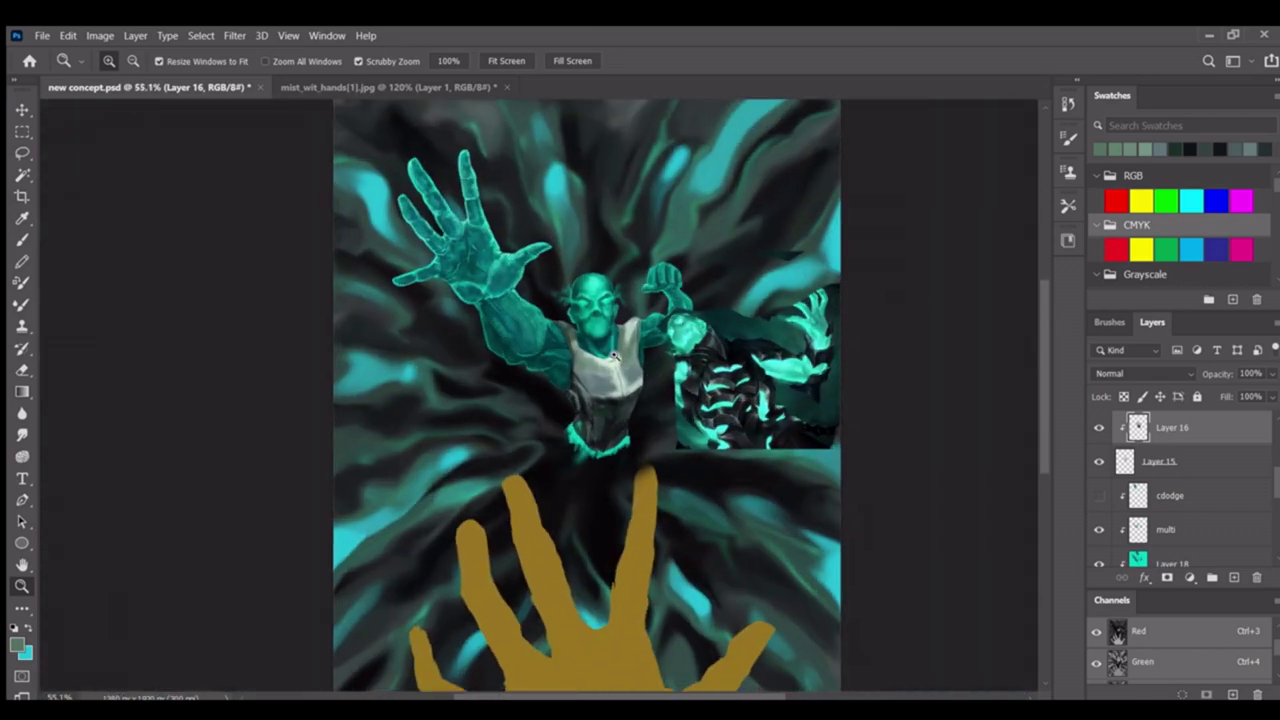
Hide Layer 16 and cover the vest with flat dark teal on a new layer clipped above Layer 15
scroll(626, 372, "up", 3)
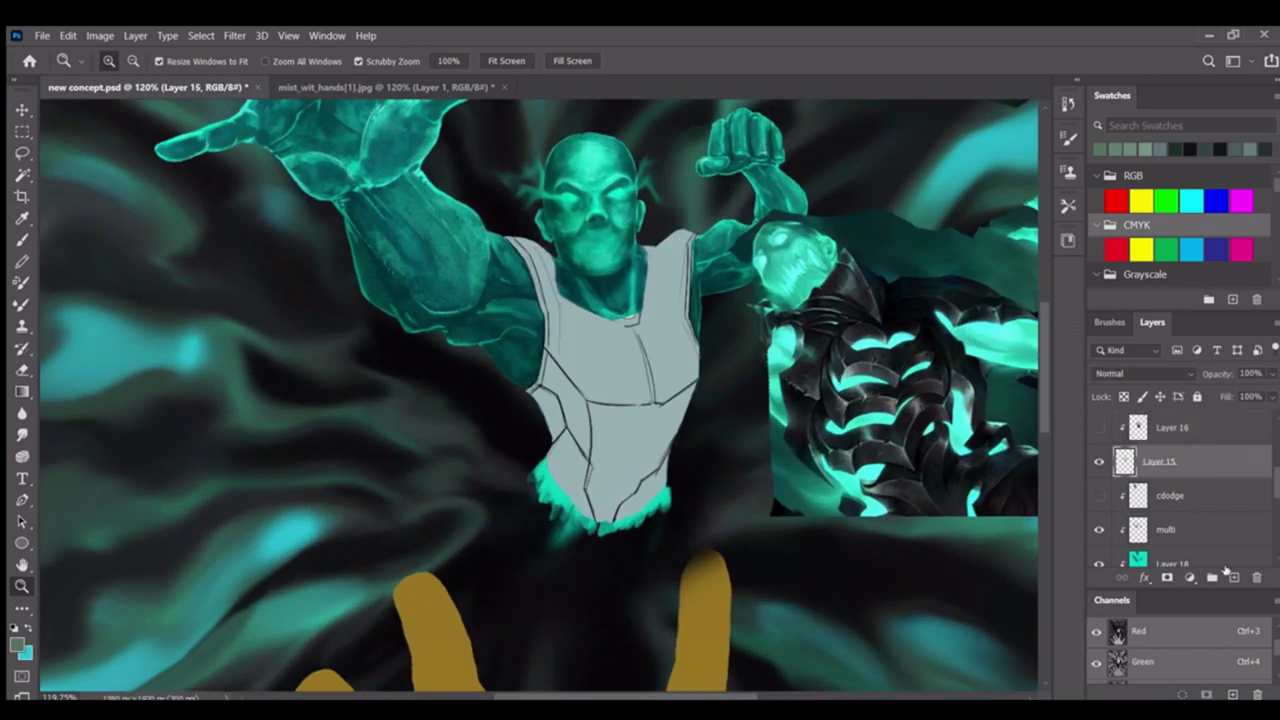
scroll(975, 267, "up", 2)
key("b")
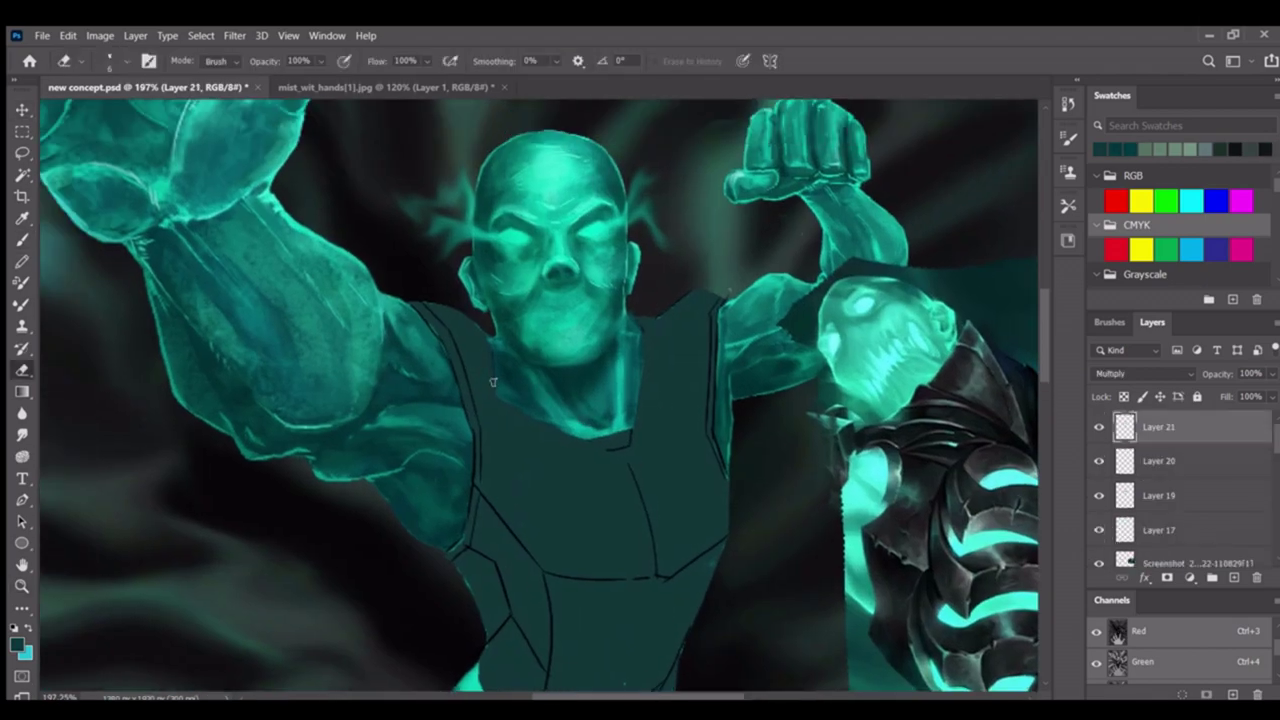
Paint dark teal shadows on the arms beside the vest's armholes on the Multiply Layer 21 with a size 15 brush
key("v")
left_click(505, 398, "ctrl")
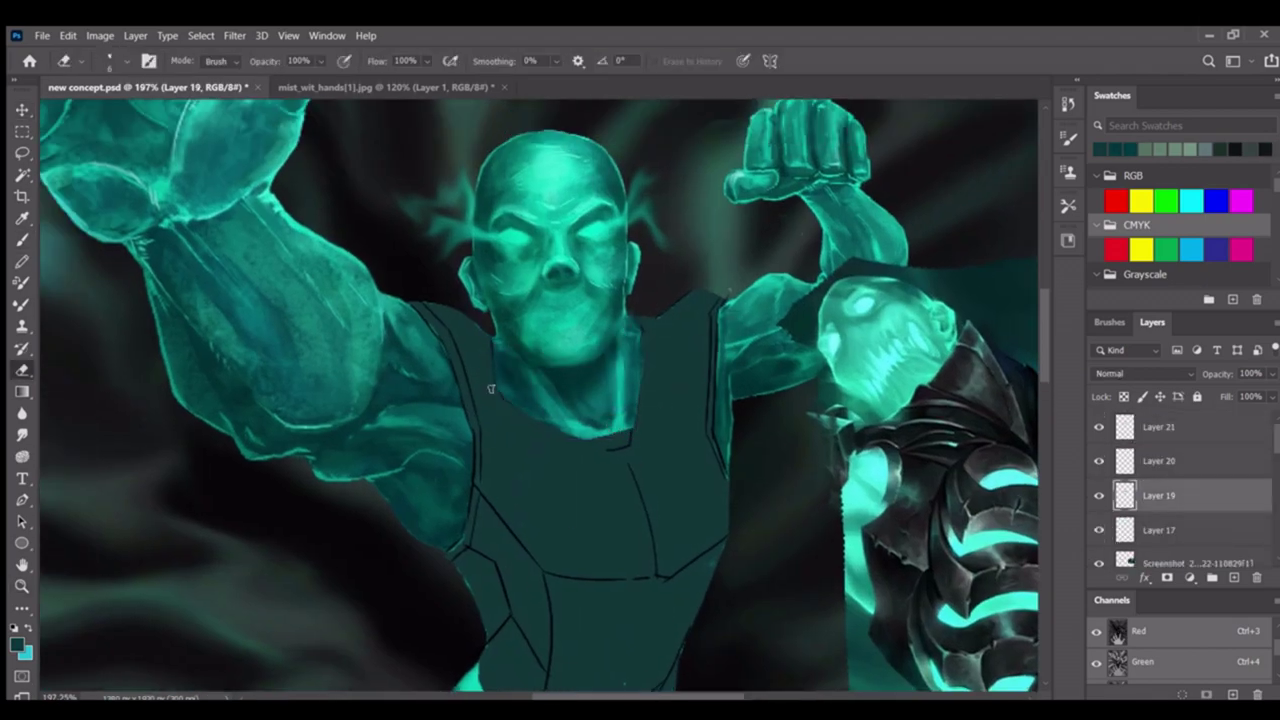
key("z")
scroll(674, 366, "down", 5)
scroll(652, 427, "up", 6)
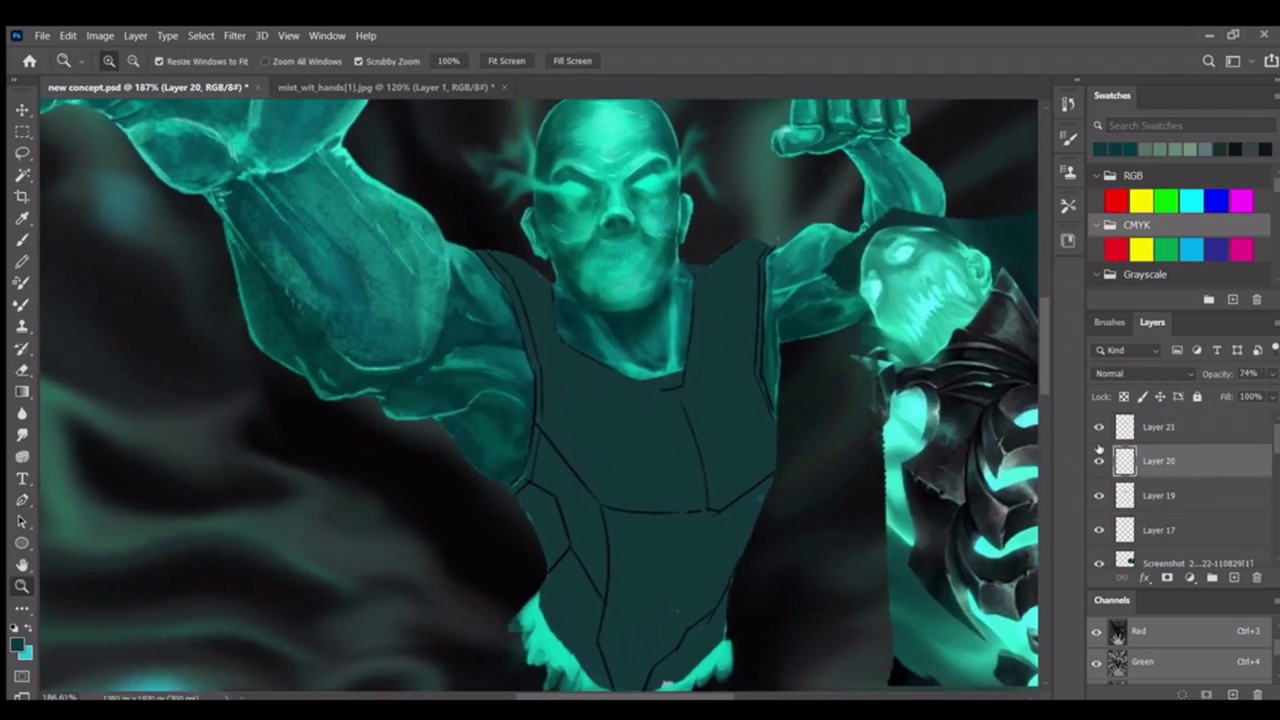
key("b")
left_click(514, 314, "ctrl")
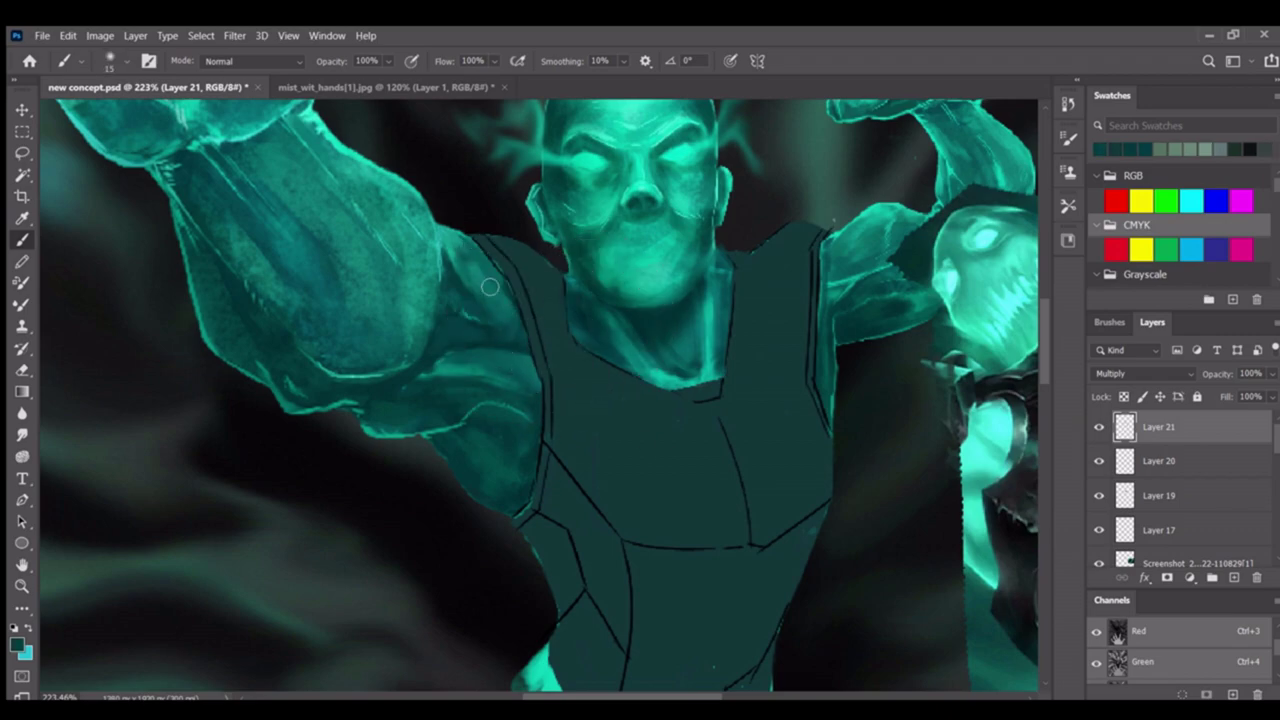
key("z")
scroll(527, 348, "down", 5)
scroll(466, 457, "up", 6)
Erase the excess shadow along the vest's shoulder edge on Layer 21 with the size 6 eraser
key("e")
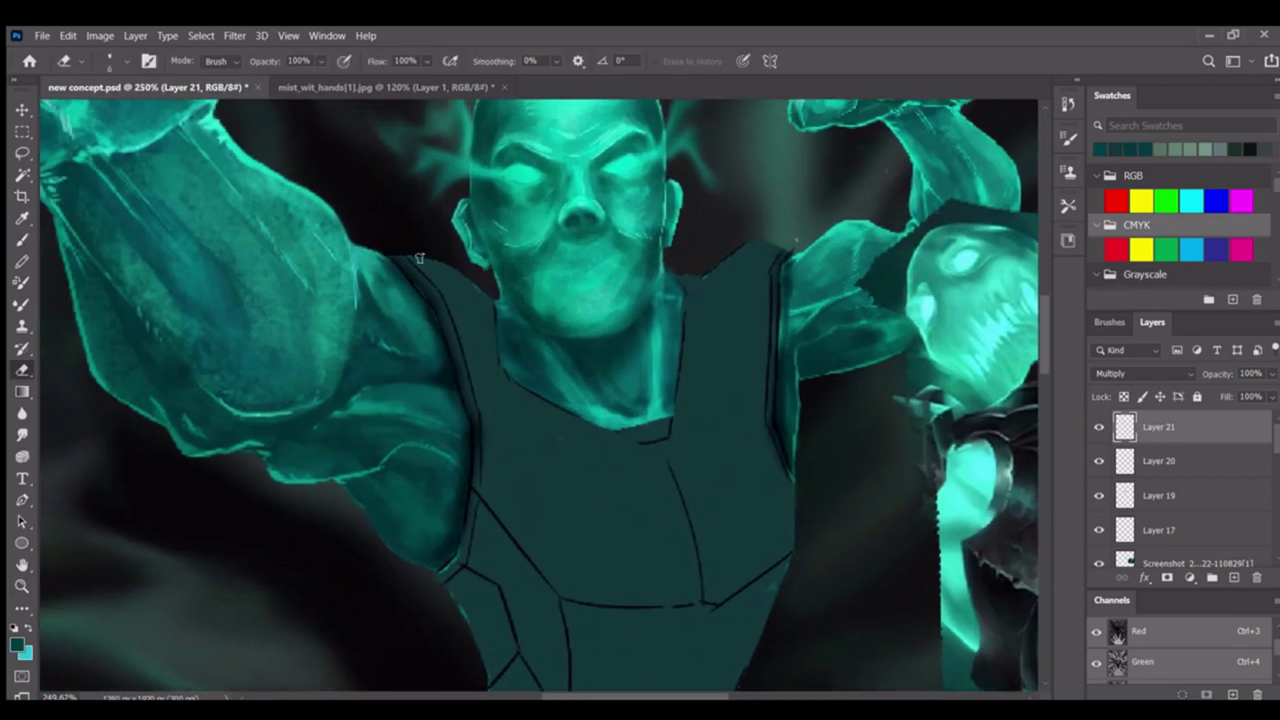
scroll(476, 495, "down", 5)
scroll(460, 400, "up", 6)
left_click(455, 318, "ctrl")
Rename Layer 17 as sktcharmor and show the Layer 23 muscle sketch in place of the vest and reference screenshot
key("z")
scroll(646, 413, "down", 5)
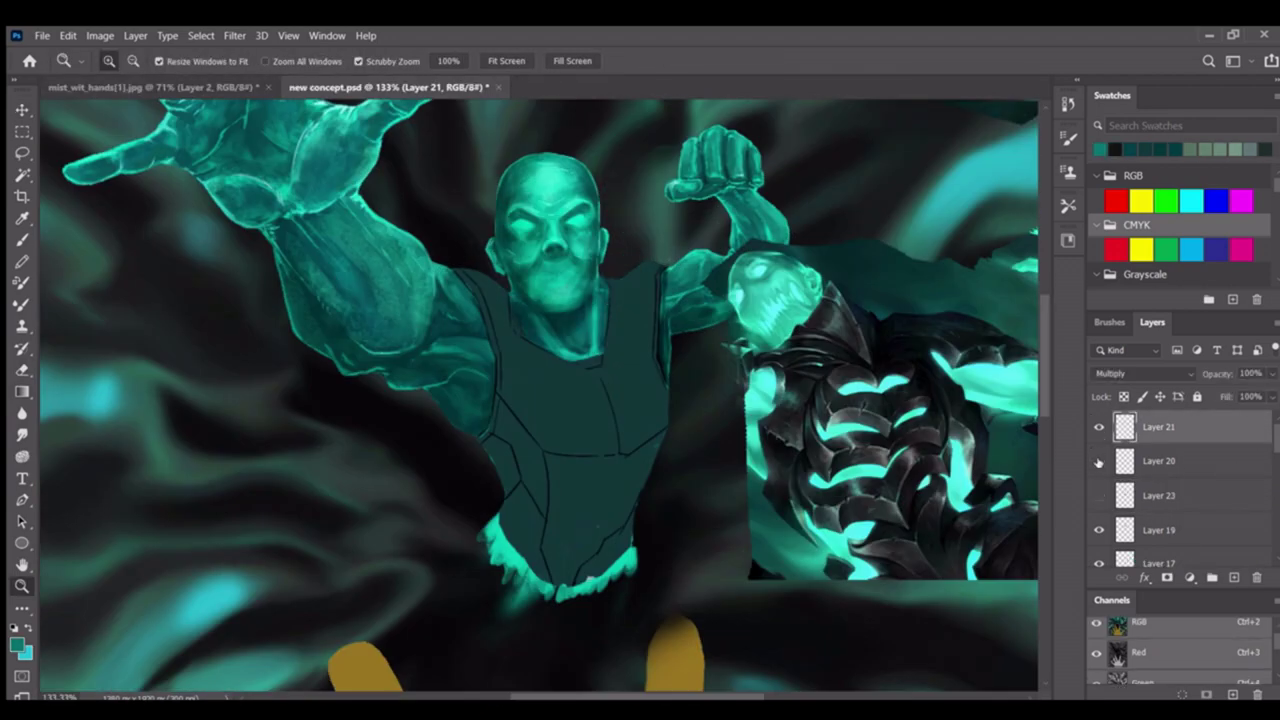
scroll(1145, 483, "down", 2)
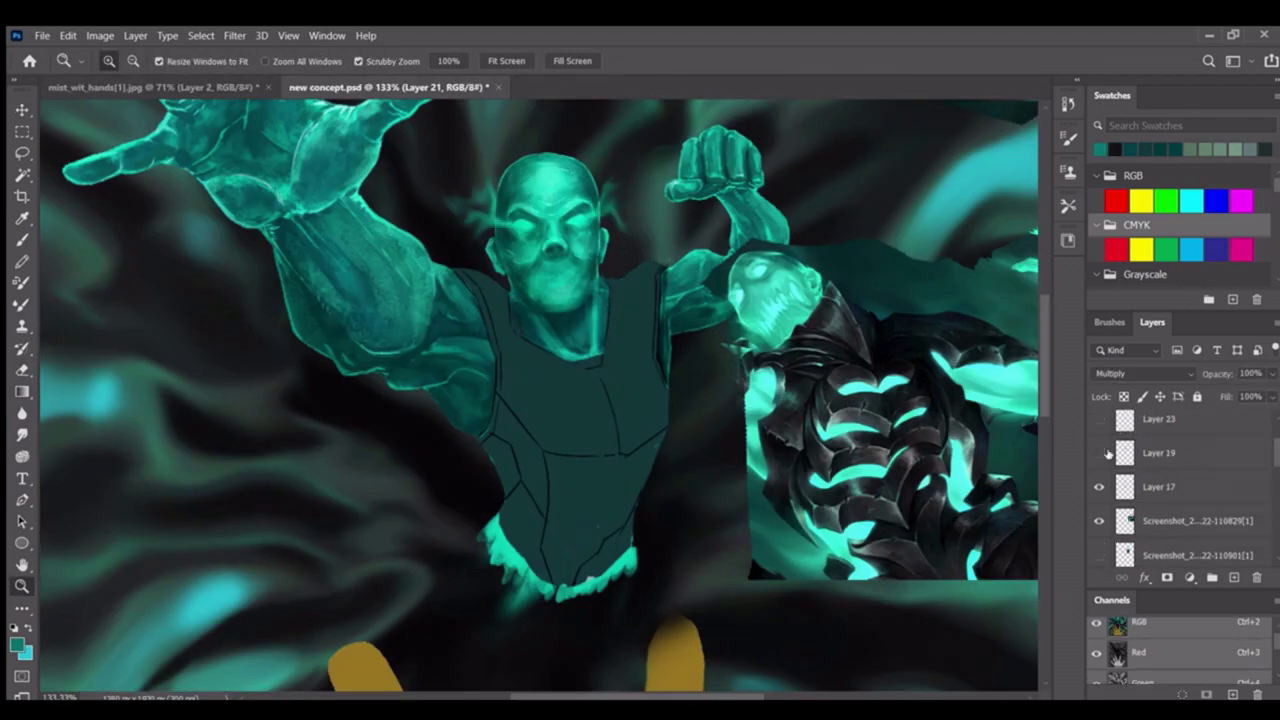
left_click(1160, 489)
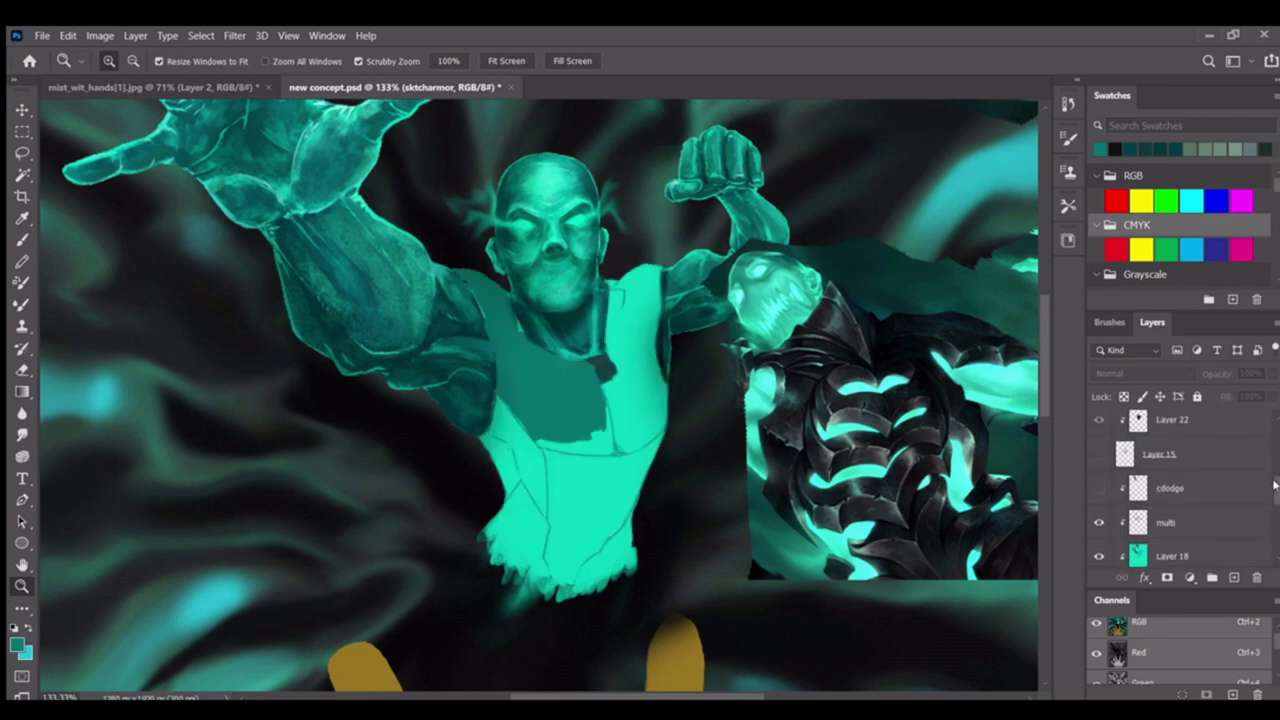
scroll(1180, 480, "up", 3)
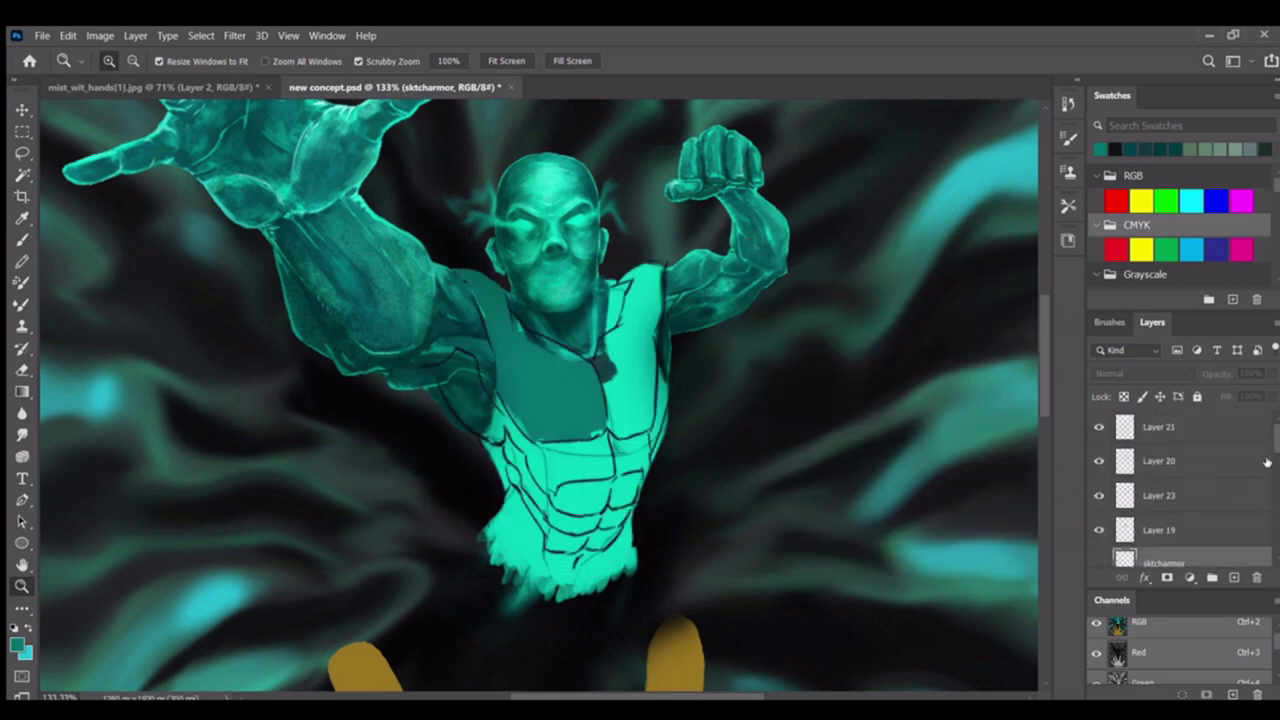
Cover the bright gaps along the shoulder and chest with mid-teal on Layer 18 using a size 20 textured brush
key("v")
left_click(603, 325)
key("z")
left_click(603, 325)
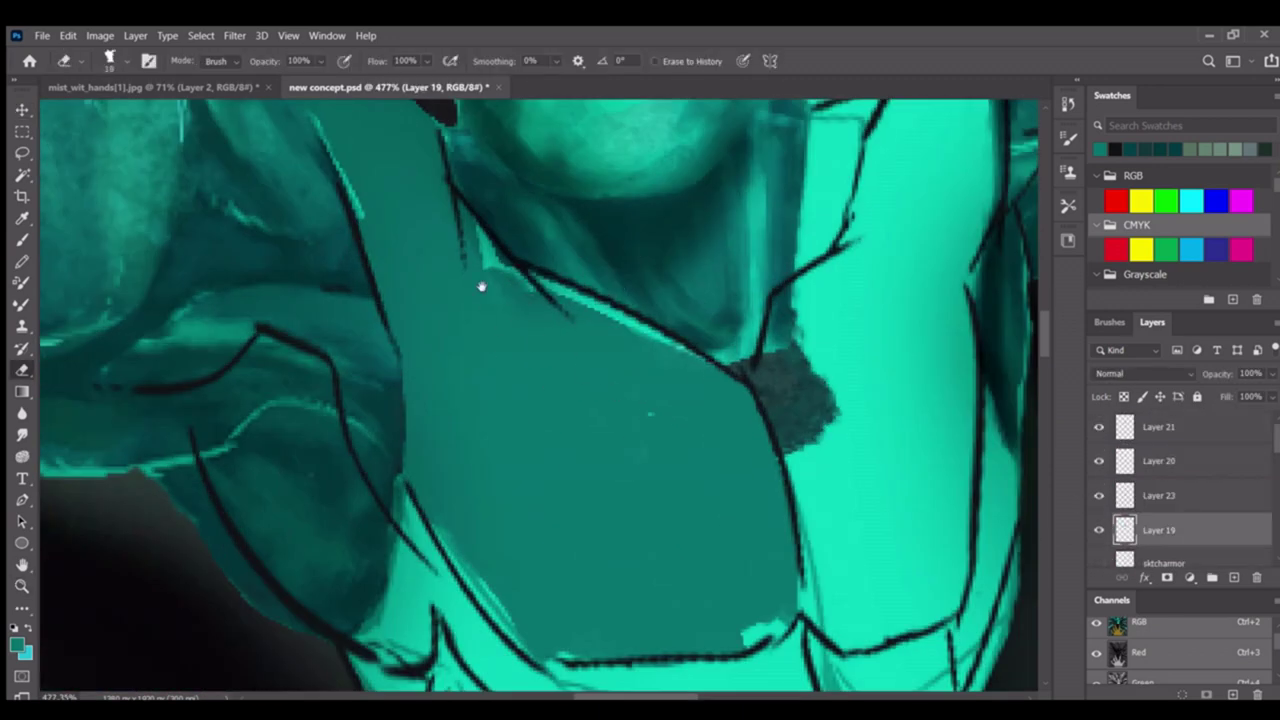
left_click(729, 357, "alt")
left_click_drag(695, 374, 669, 400)
key("b")
left_click(408, 395, "ctrl")
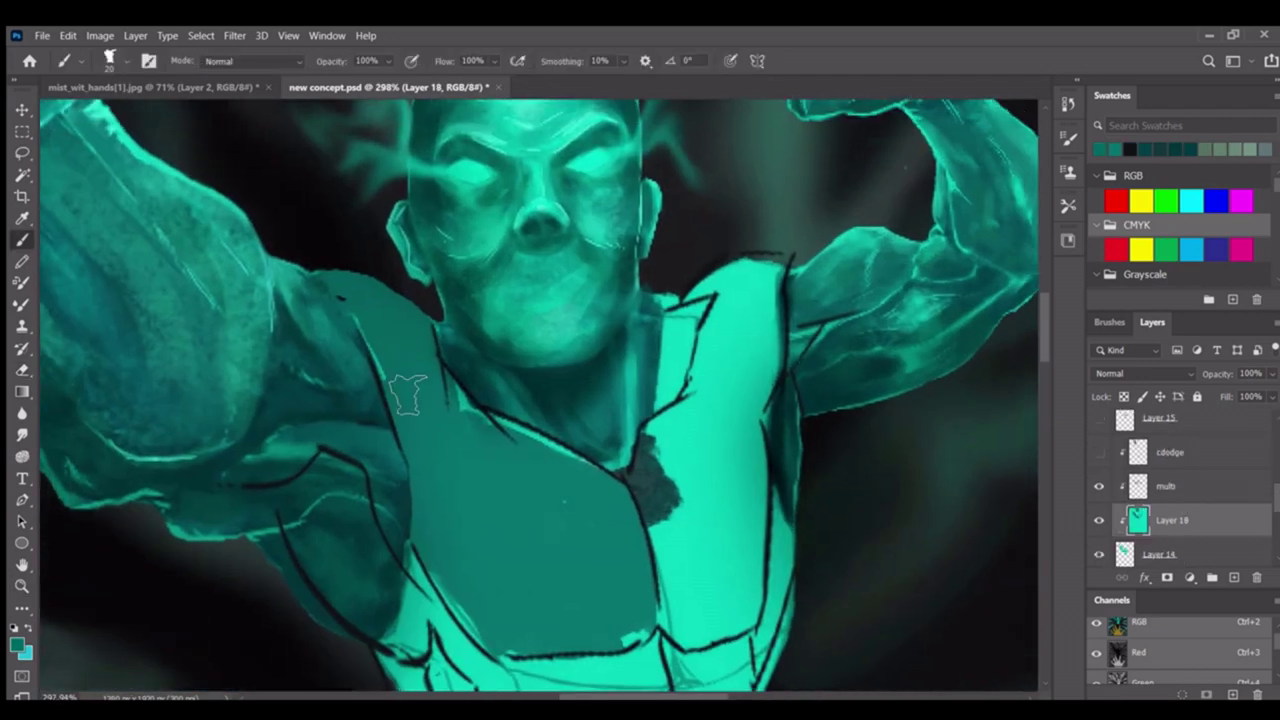
Rename the muscle sketch on Layer 23 as sktchbod
key("ctrl+shift+alt+n")
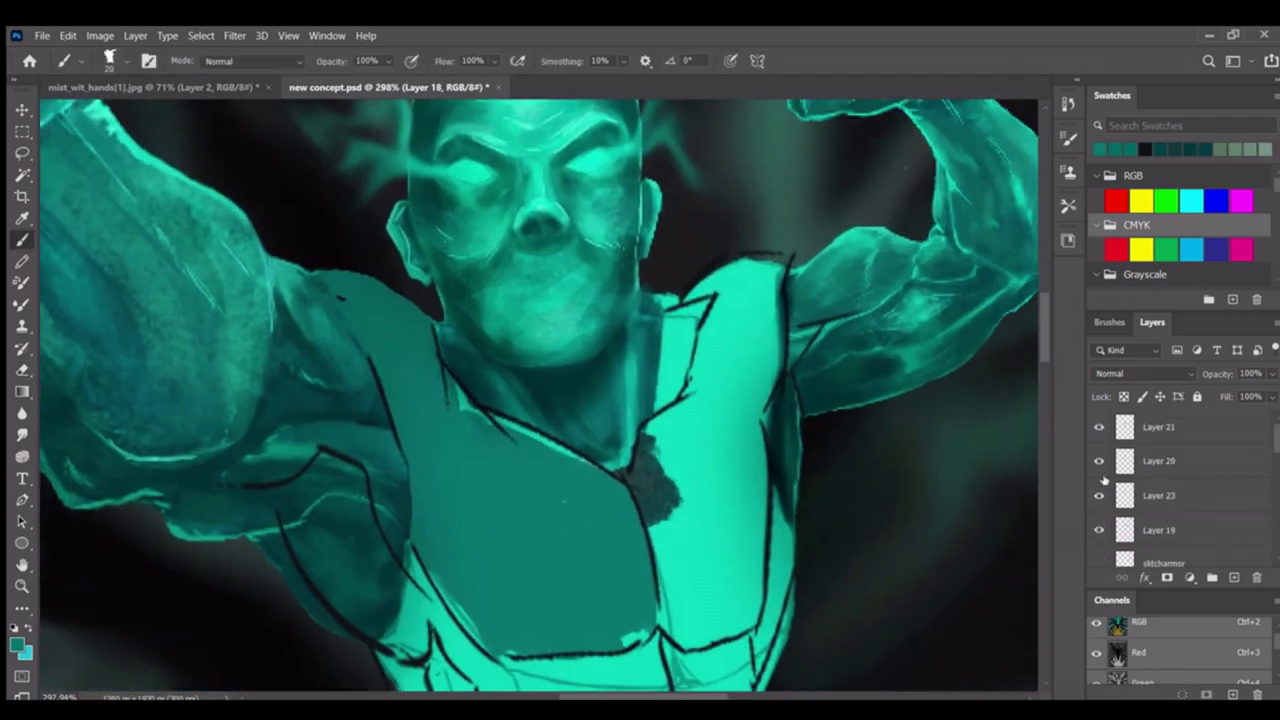
double_click(1160, 494)
type("sktchgl")
key("Return")
Fill the remaining bright patches at the pectoral's lower corner and neckline with mid-teal on Layer 18
left_click(643, 630, "ctrl")
left_click_drag(643, 630, 548, 410)
scroll(548, 410, "down", 3)
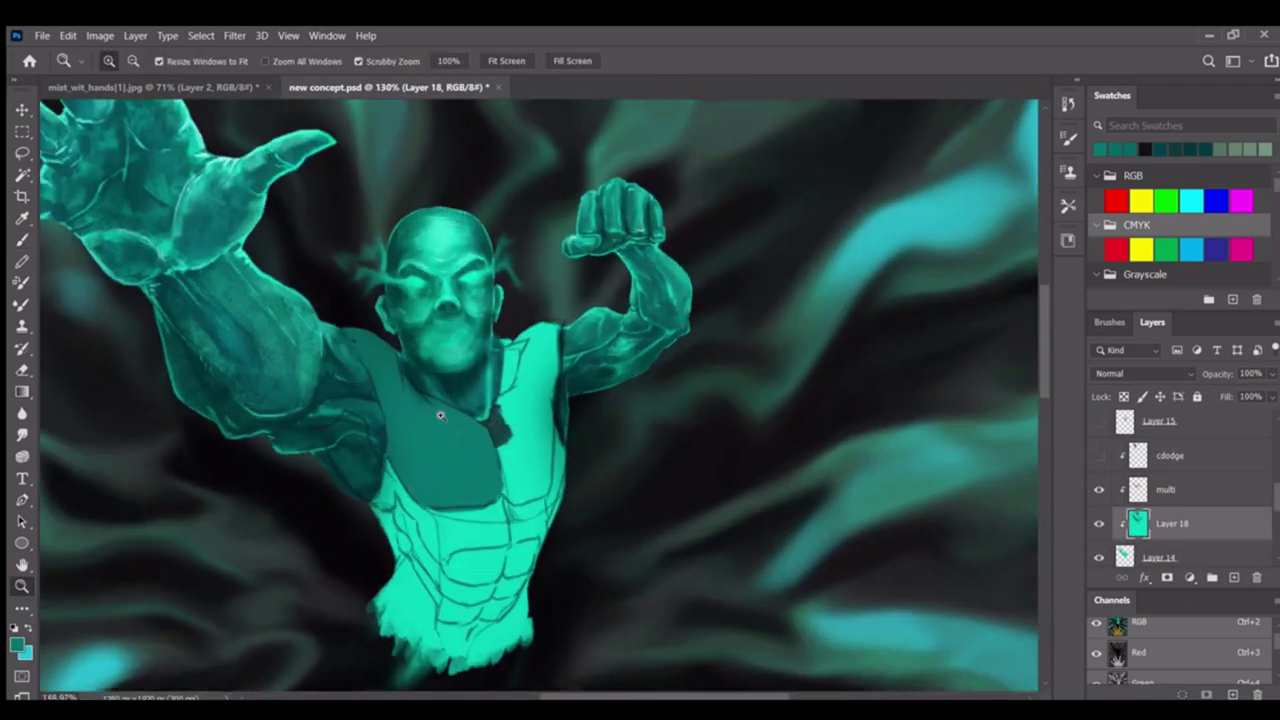
Set the opacity of Layer 21 to 78% and check the figure against the whole canvas
left_click(572, 470, "ctrl")
key("e")
key("z")
scroll(572, 470, "down", 4)
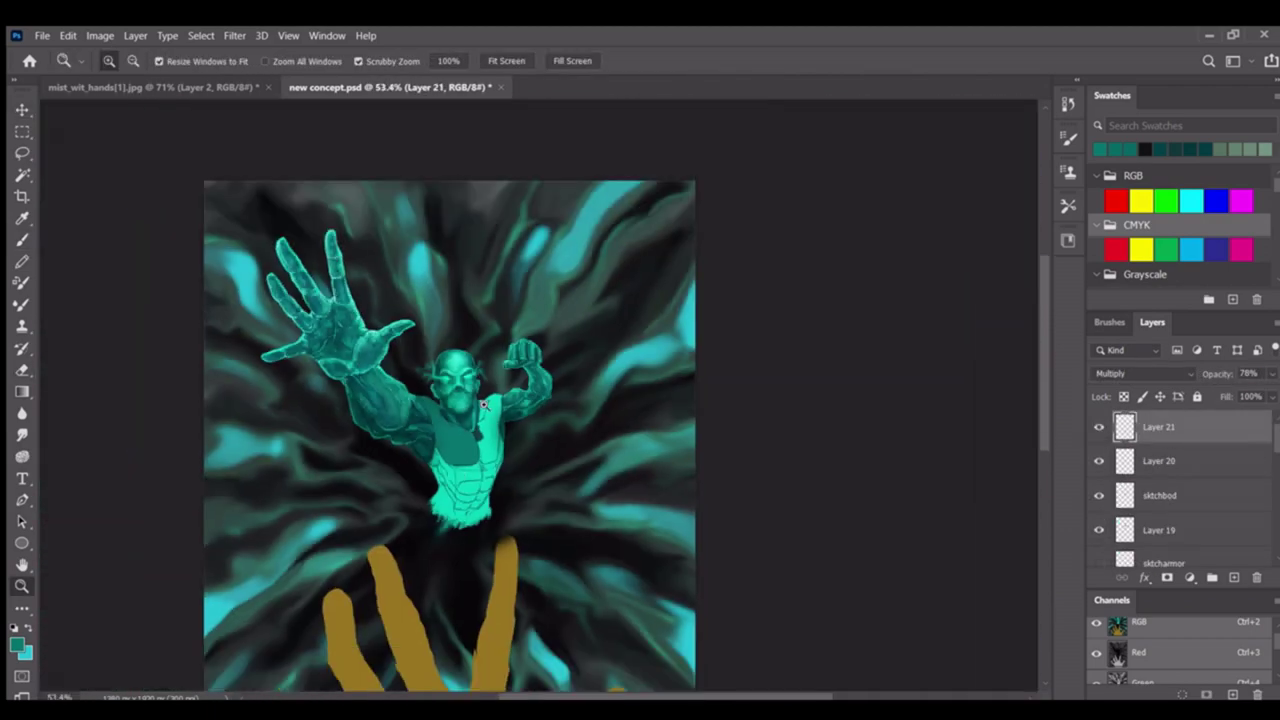
Shade the outstretched-arm pectoral on Layer 18 with darker edges and a lighter centre, using a size 18 textured brush at 67% opacity
scroll(569, 340, "up", 6)
left_click_drag(569, 340, 447, 259)
left_click(447, 259, "ctrl")
key("b")
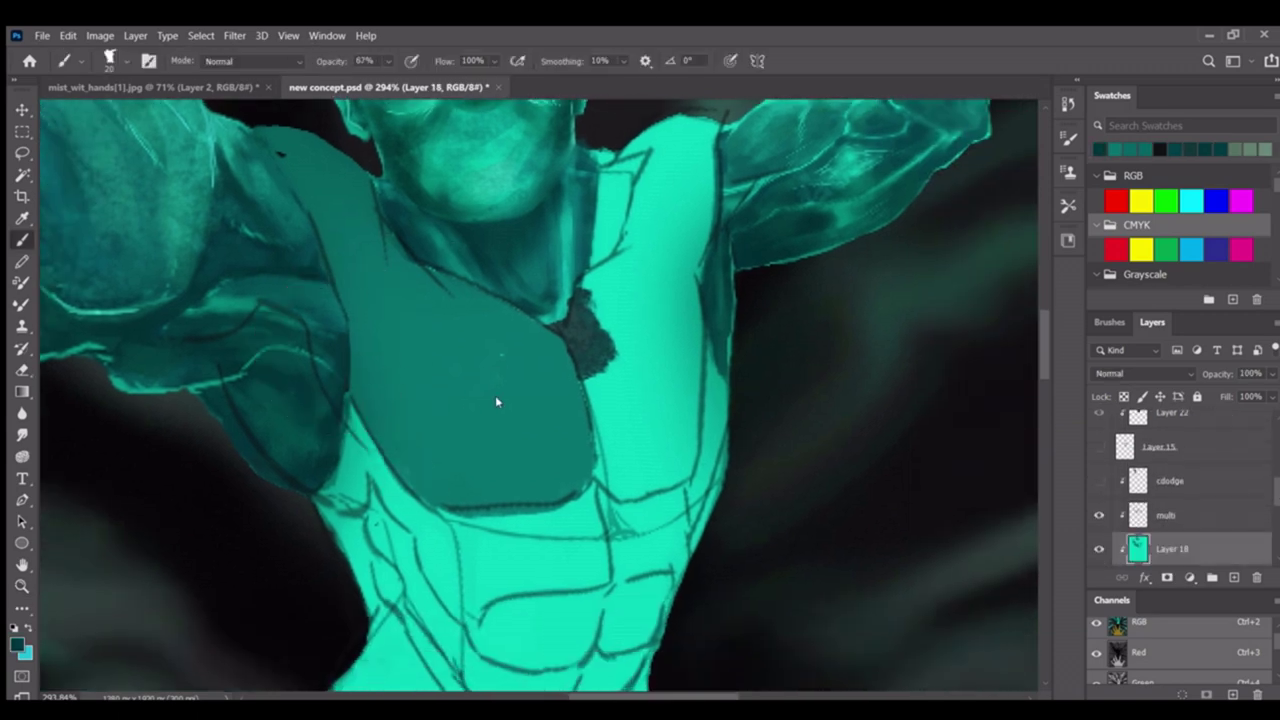
mouse_move(500, 410)
left_mouse_down()
mouse_move(471, 400)
mouse_move(453, 453)
left_mouse_up()
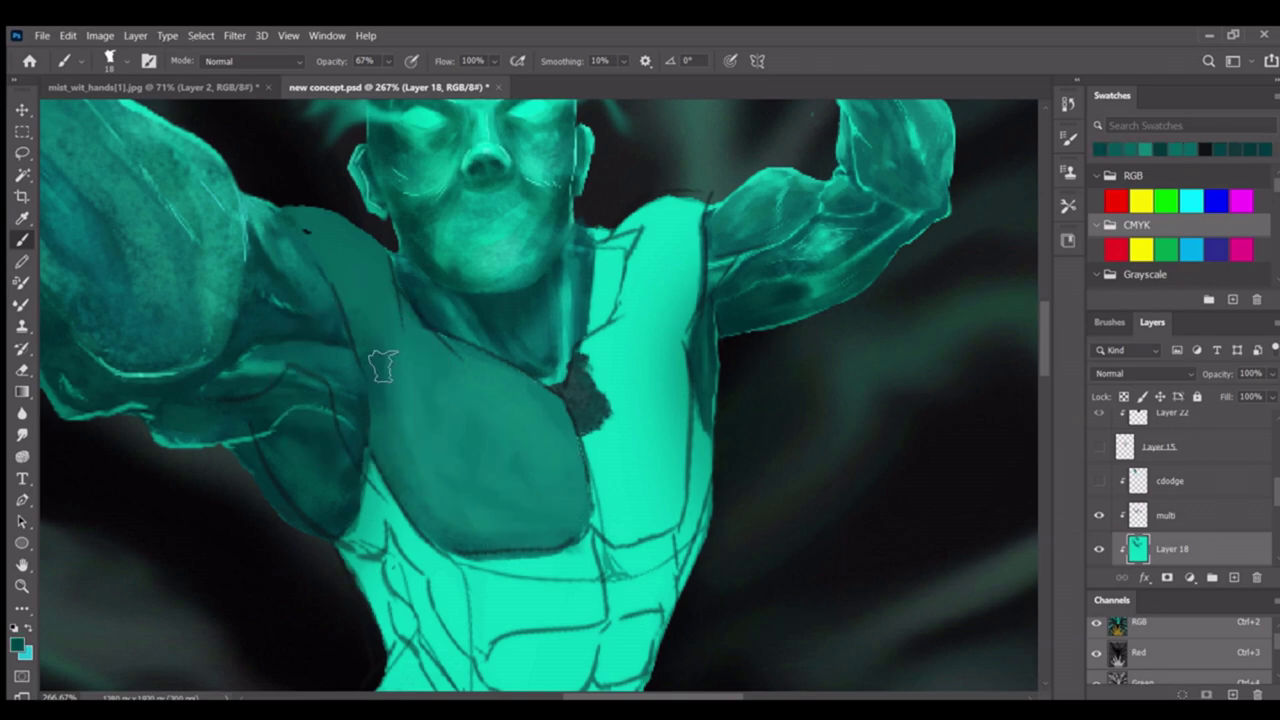
left_click_drag(530, 365, 610, 408)
left_click_drag(435, 330, 530, 405)
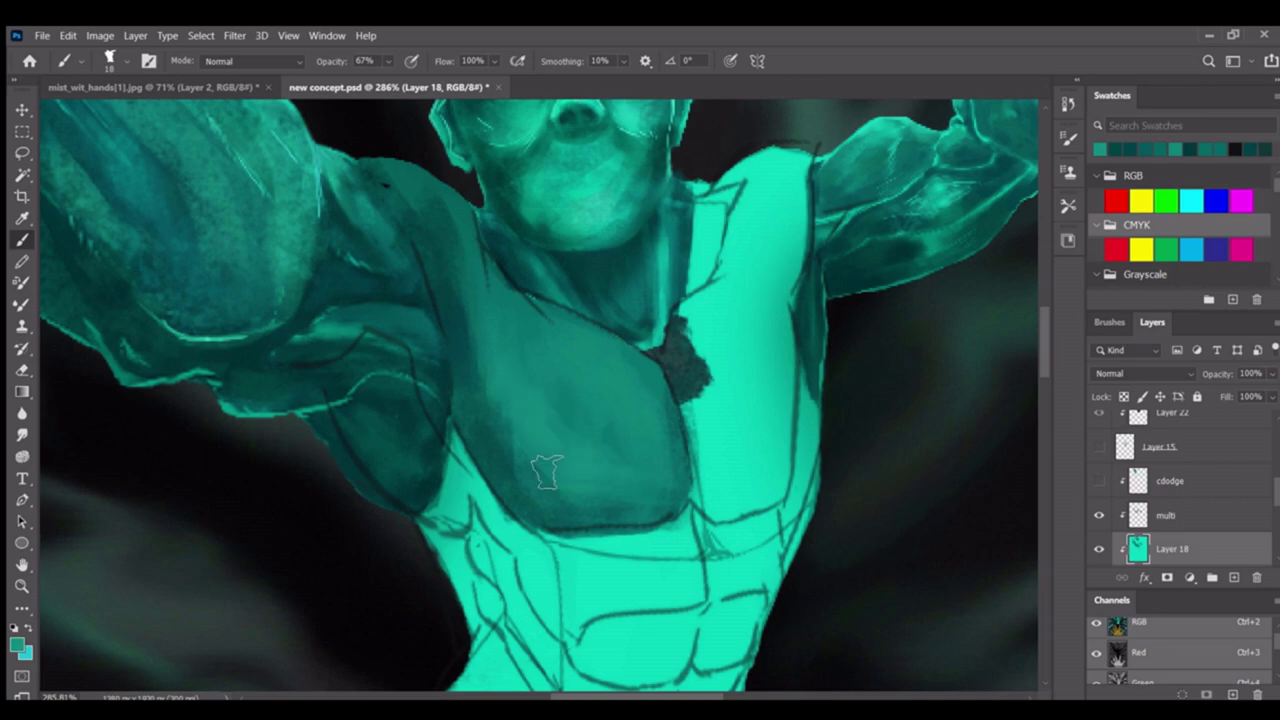
Blend lighter teal into the centre and lower half of the outstretched-arm pectoral and deepen its rim
left_click_drag(494, 231, 472, 265)
left_click_drag(541, 463, 500, 420)
mouse_move(62, 316)
left_mouse_down()
mouse_move(717, 498)
mouse_move(643, 506)
mouse_move(768, 520)
left_mouse_up()
left_click_drag(785, 605, 700, 470)
left_click_drag(666, 529, 798, 491)
left_click_drag(757, 403, 640, 449)
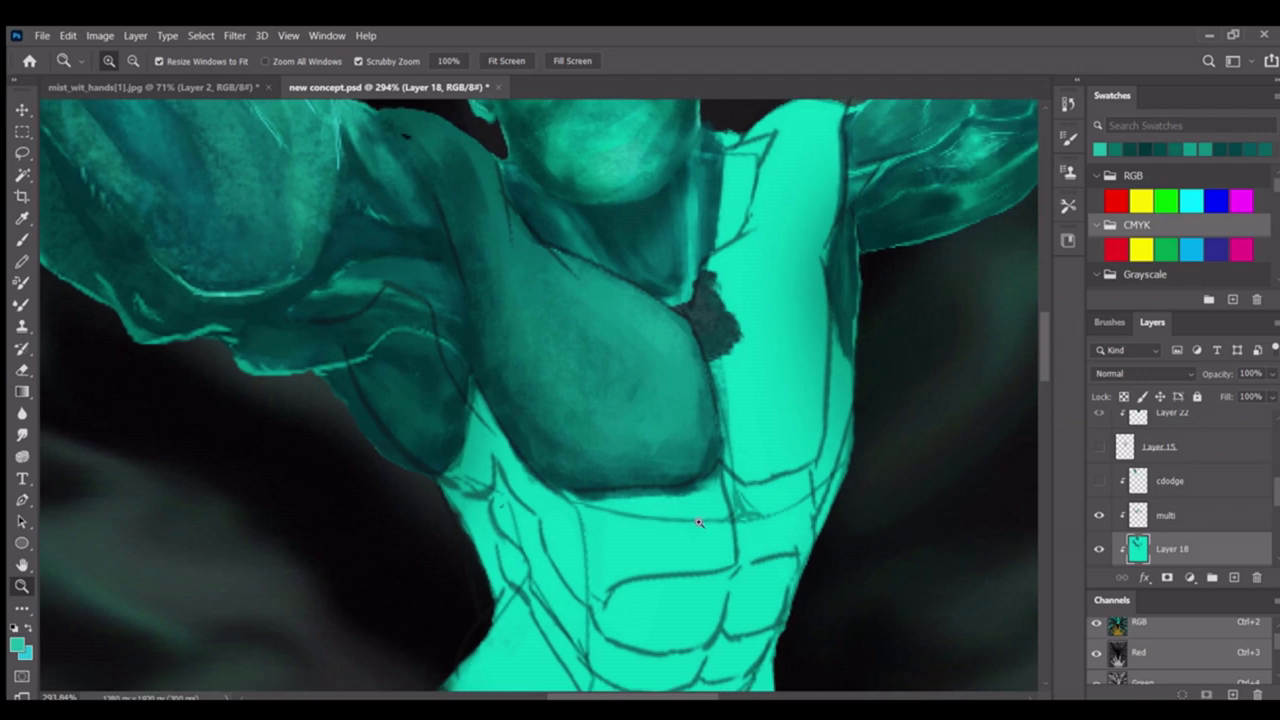
Fill the fist-side pectoral, its shoulder and the upper abdominal blocks with mid-teal at 100% brush opacity
key("b")
left_click_drag(595, 515, 700, 545)
left_click_drag(670, 500, 735, 545)
mouse_move(585, 490)
left_mouse_down()
mouse_move(665, 555)
mouse_move(637, 518)
mouse_move(690, 518)
left_mouse_up()
key("z")
key("b")
left_click_drag(640, 460, 660, 570)
left_click_drag(620, 330, 640, 560)
scroll(640, 450, "up", 3)
left_click_drag(640, 300, 600, 420)
scroll(655, 490, "up", 3)
left_click_drag(622, 507, 540, 503)
Sample nearby teals and cover the bright gap between the neck and the fist-side shoulder, shading the shoulder's edge
left_click(708, 386, "alt")
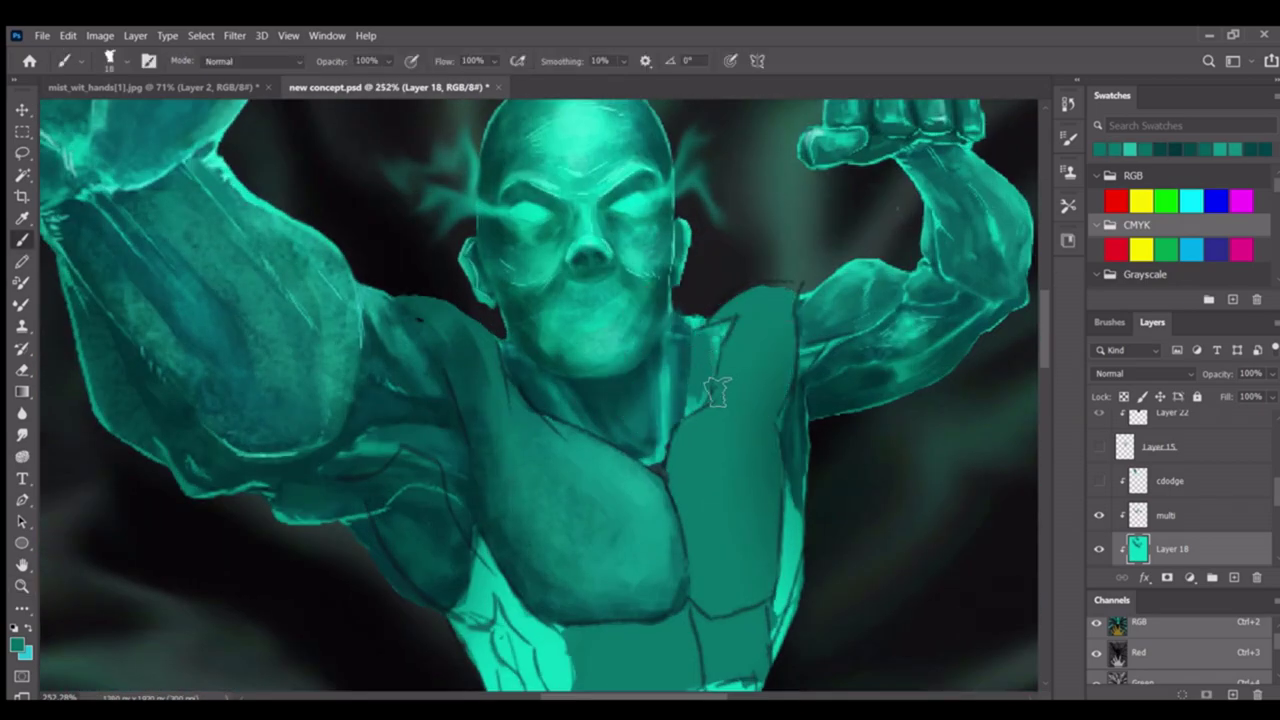
left_click(696, 375, "alt")
left_click(680, 418, "alt")
left_click_drag(674, 357, 708, 312)
left_click(708, 312, "alt")
left_click(786, 223, "alt")
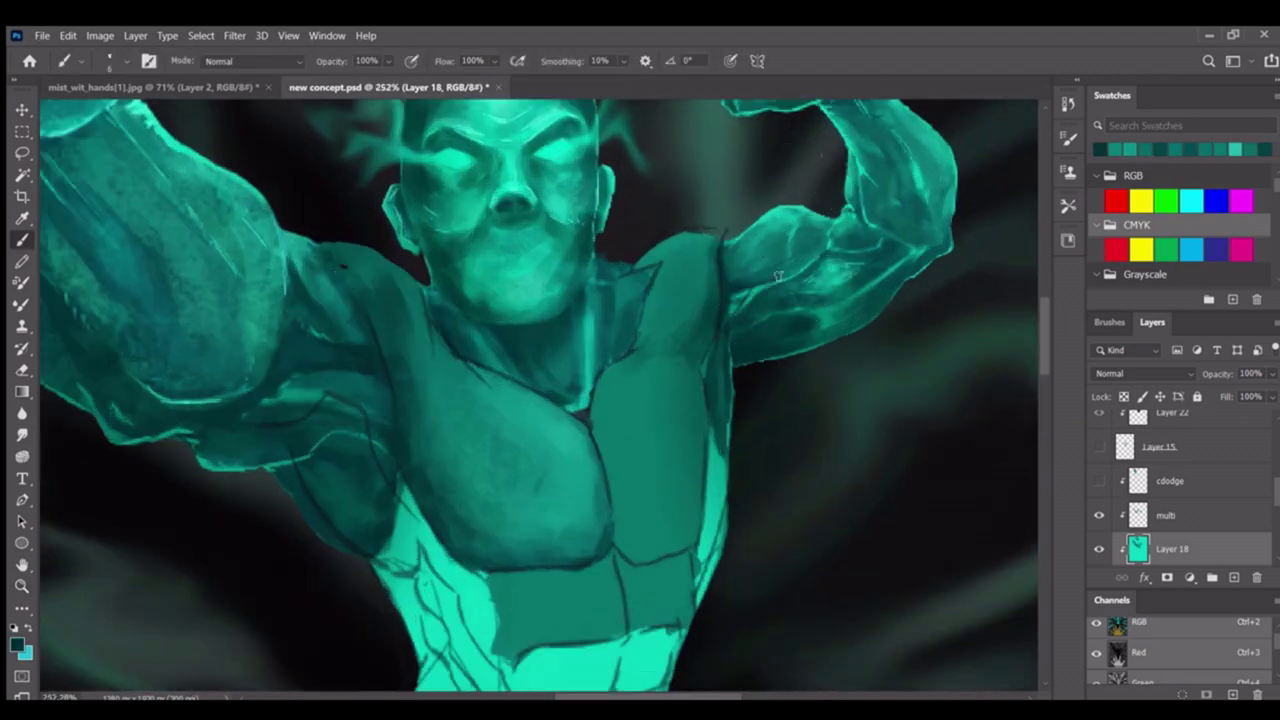
mouse_move(766, 322)
left_mouse_down()
mouse_move(903, 360)
mouse_move(819, 312)
left_mouse_up()
Paint lighter teal patches on the fist-side pectoral and the upper abdominal blocks with a size 12 brush
key("ctrl+0")
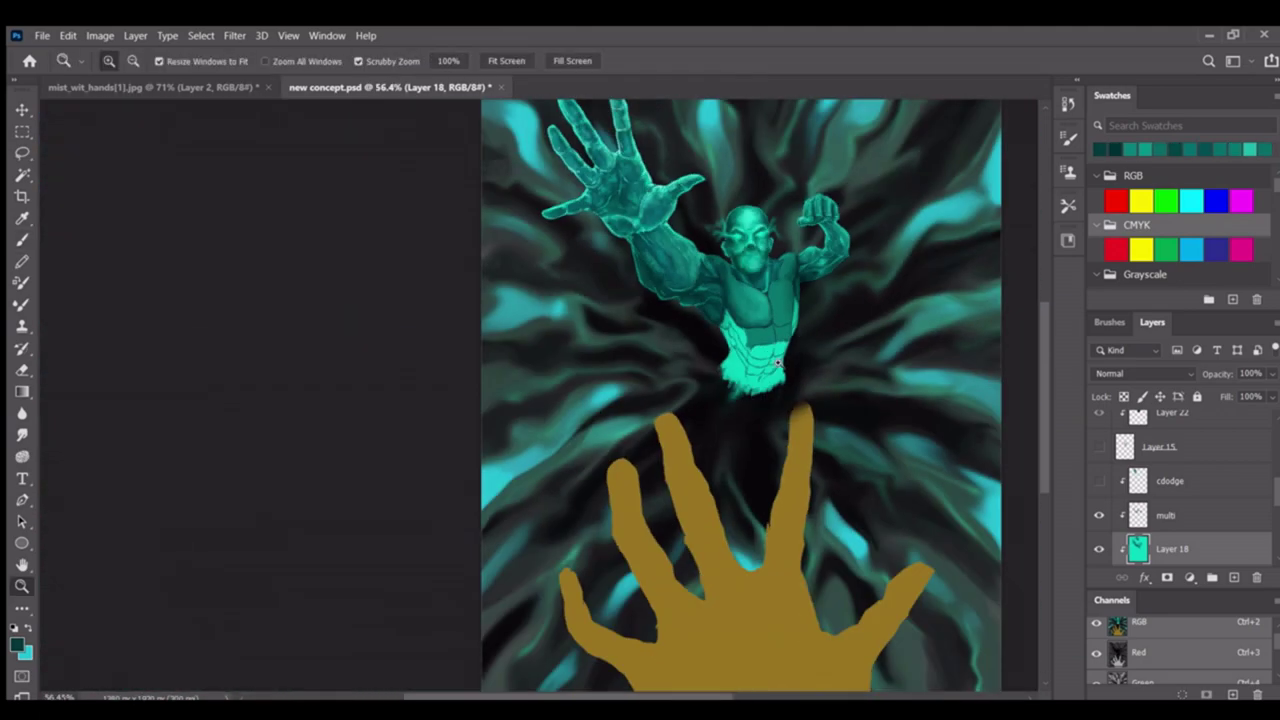
mouse_move(778, 364)
left_mouse_down()
mouse_move(640, 460)
mouse_move(654, 474)
mouse_move(540, 428)
left_mouse_up()
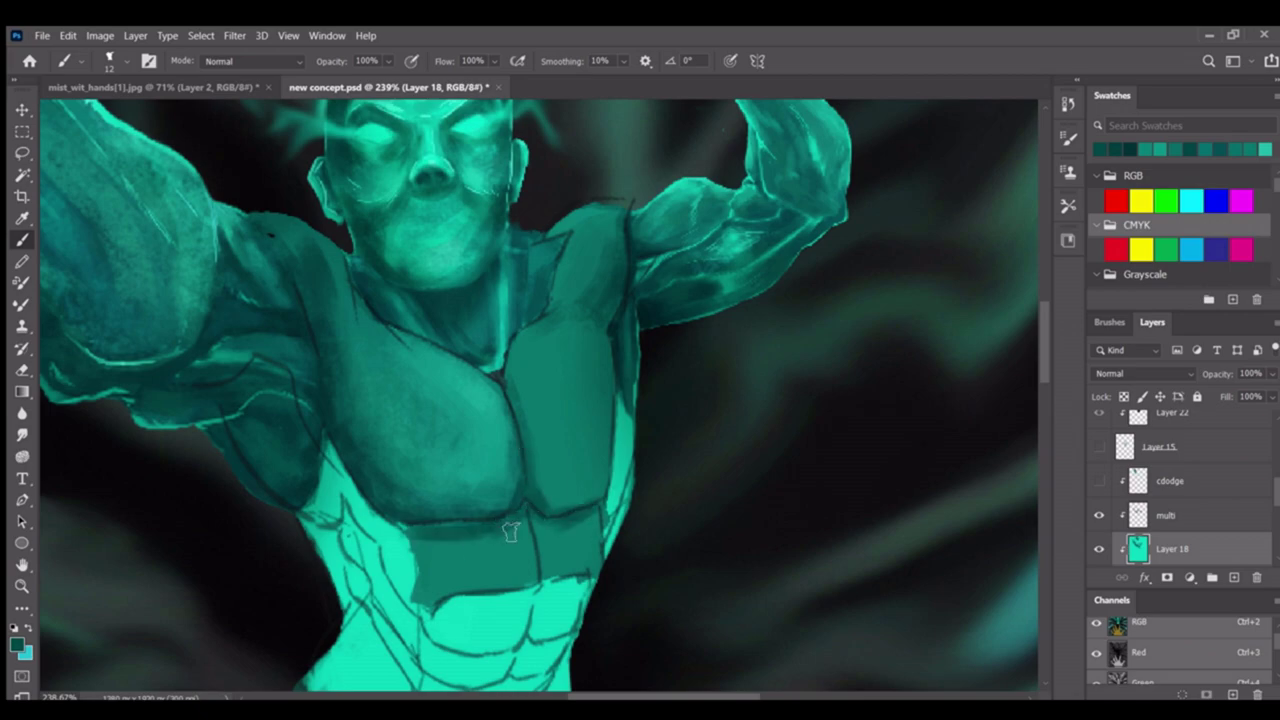
left_click_drag(524, 528, 521, 566)
scroll(518, 535, "down", 1)
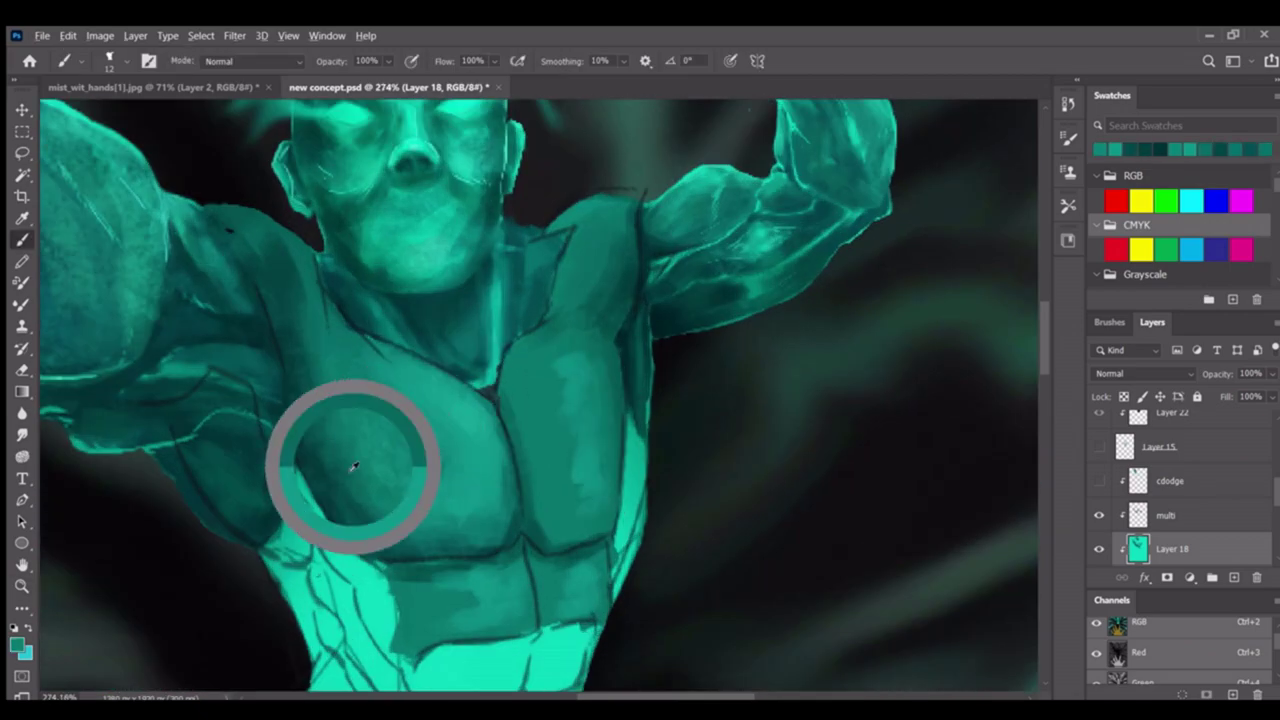
mouse_move(767, 400)
left_mouse_down()
mouse_move(604, 395)
mouse_move(605, 426)
left_mouse_up()
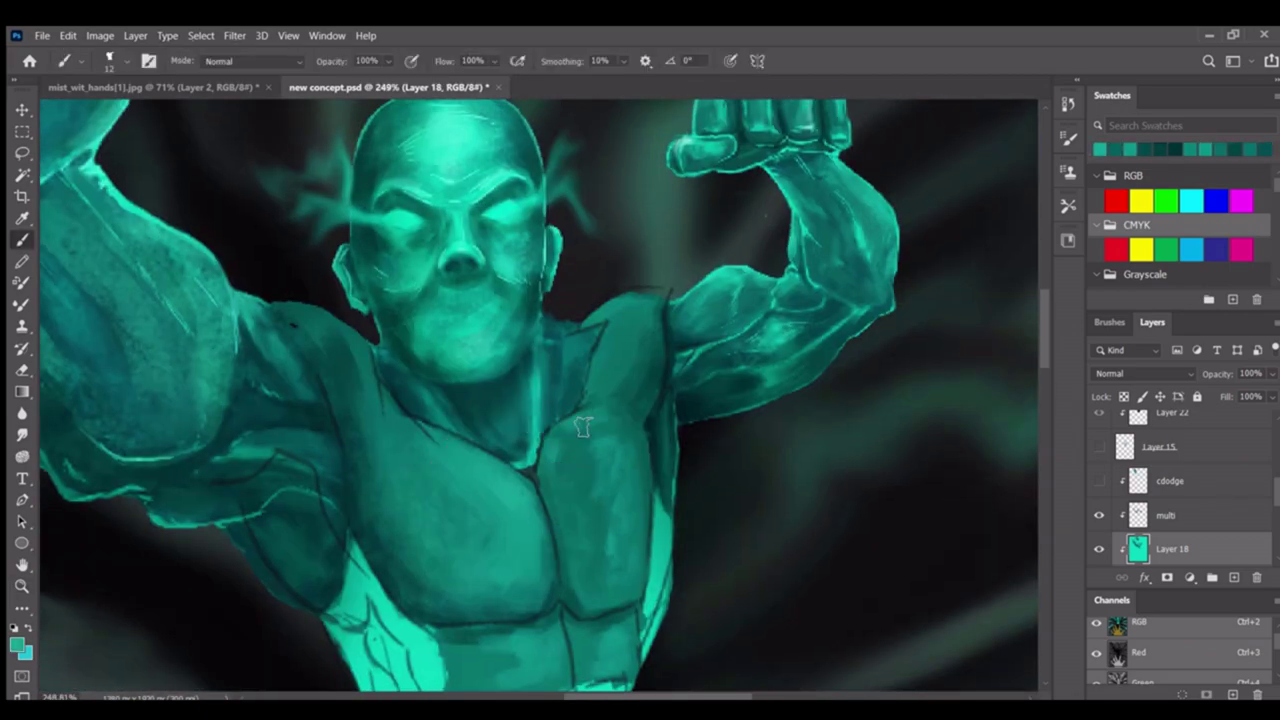
Round the fist-side pectoral and shoulder with blended teal tones and darken the edges of the upper abdominal blocks
mouse_move(628, 318)
left_mouse_down()
mouse_move(583, 352)
mouse_move(606, 314)
mouse_move(486, 406)
mouse_move(551, 351)
mouse_move(603, 405)
left_mouse_up()
mouse_move(592, 310)
left_mouse_down()
mouse_move(560, 320)
mouse_move(632, 345)
mouse_move(570, 330)
mouse_move(771, 294)
mouse_move(749, 366)
mouse_move(525, 425)
left_mouse_up()
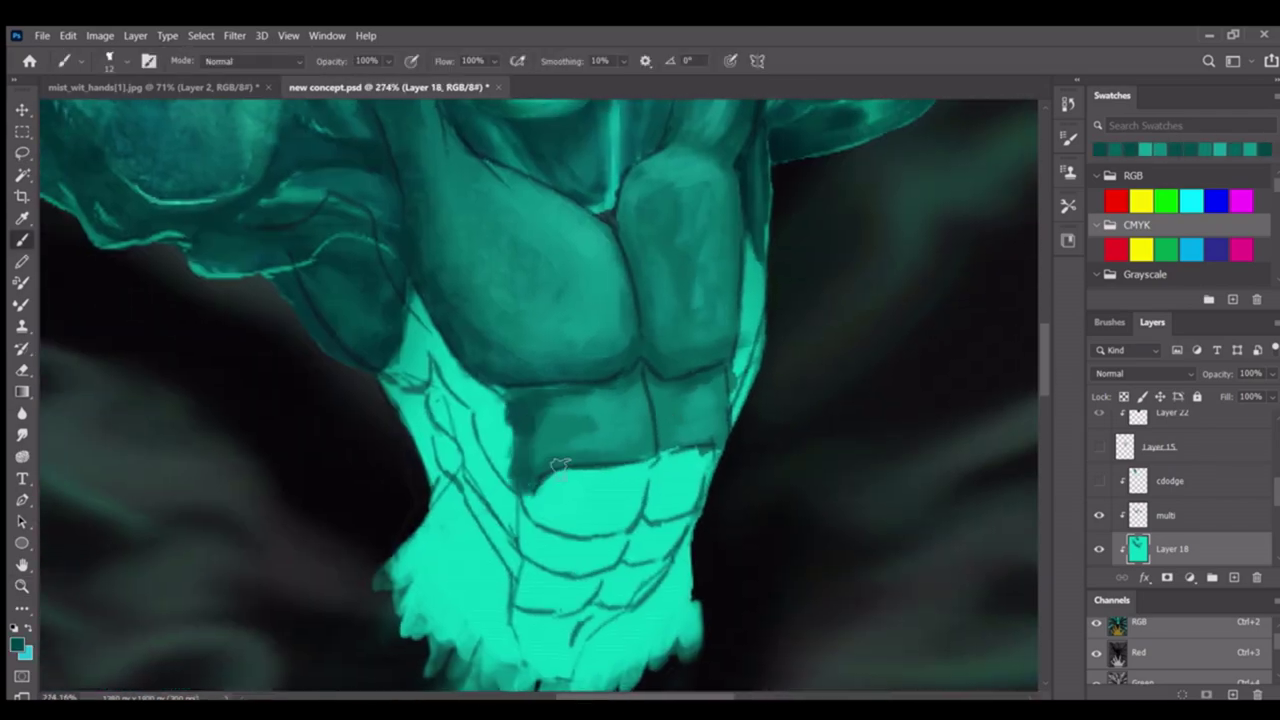
left_click_drag(558, 466, 527, 405)
mouse_move(657, 393)
left_mouse_down()
mouse_move(600, 420)
mouse_move(657, 386)
left_mouse_up()
left_click_drag(457, 300, 673, 327)
Add lighter teal to the top of the fist-side shoulder and the adjoining pectoral corner with a size 18 brush
key("b")
scroll(673, 327, "down", 3)
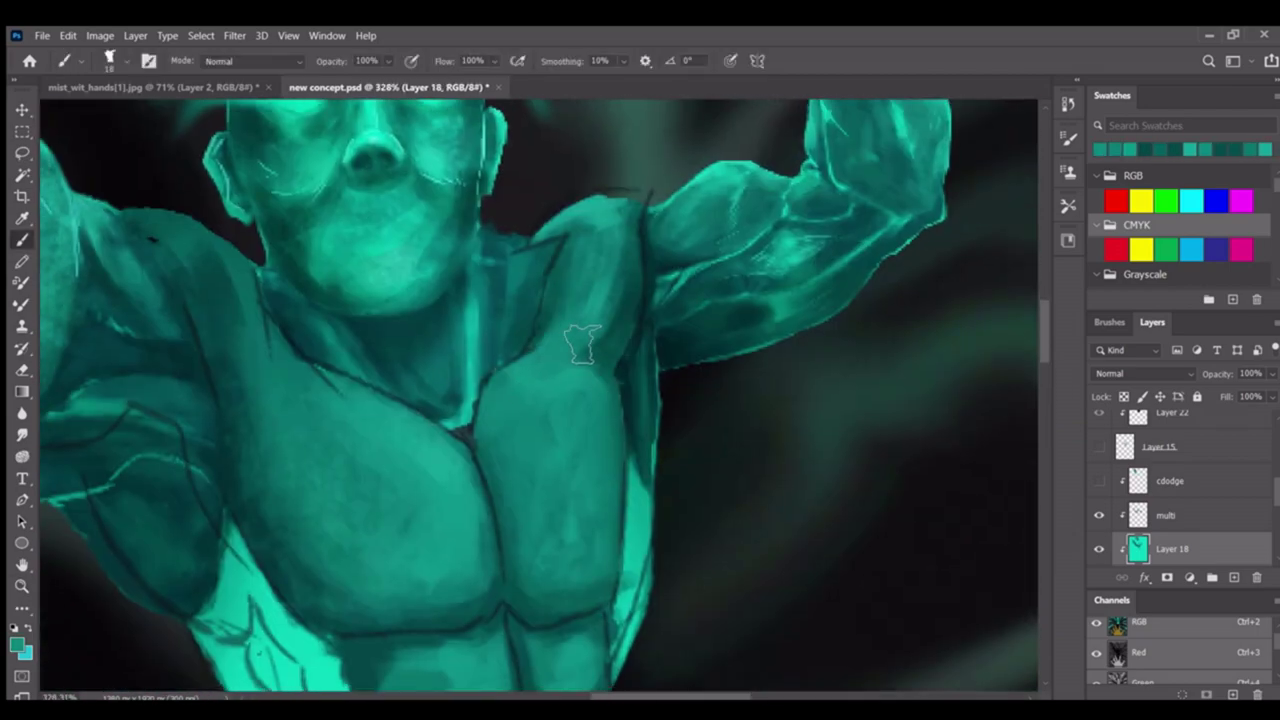
scroll(623, 314, "up", 3)
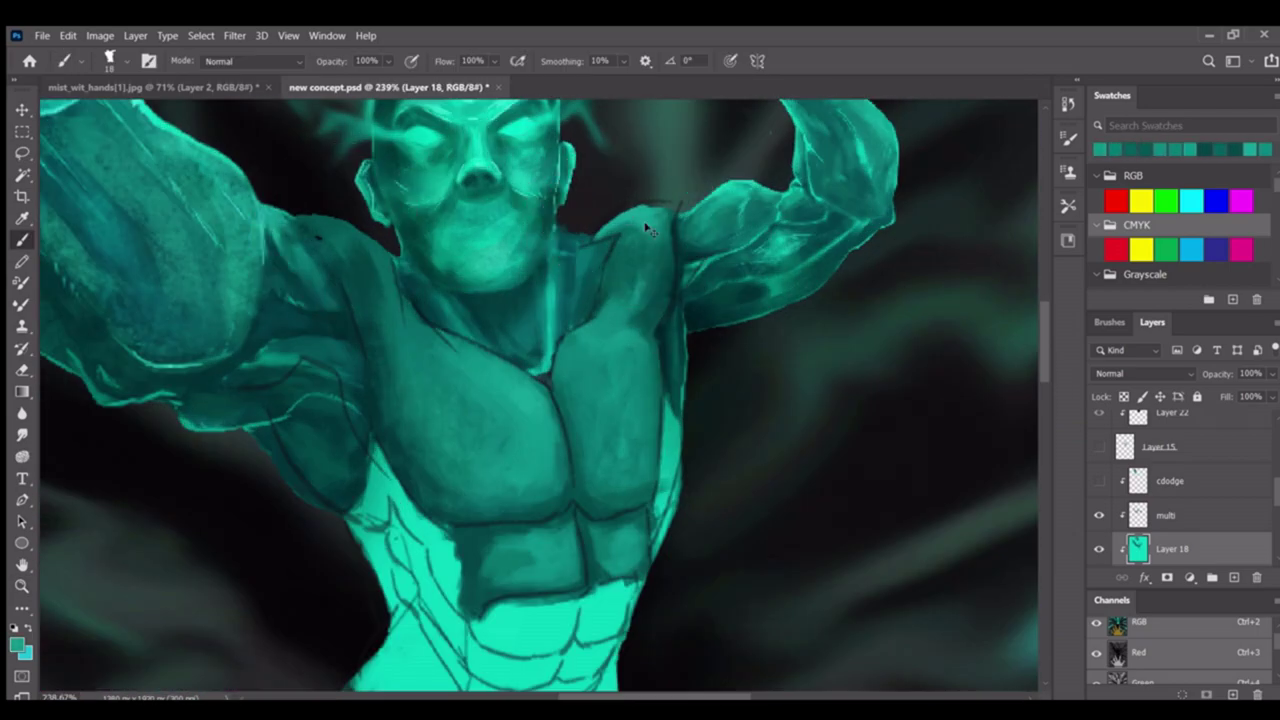
key("z")
scroll(680, 312, "down", 2)
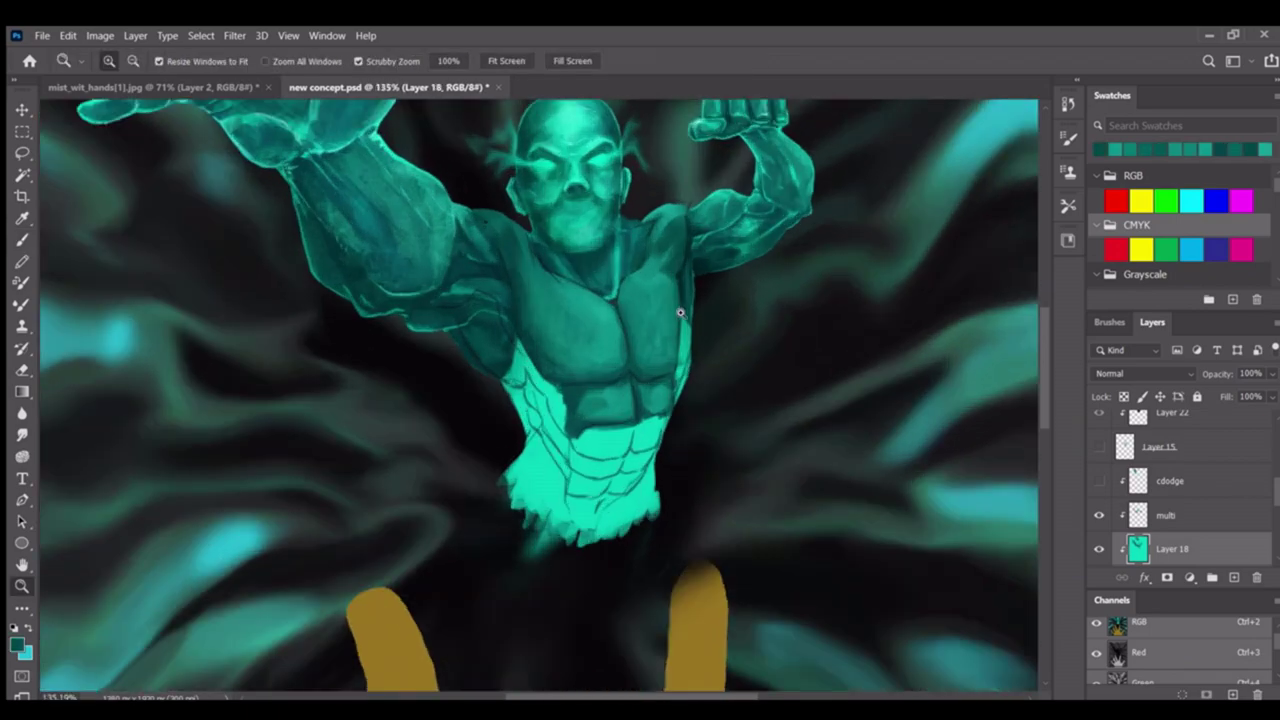
scroll(680, 312, "up", 5)
key("b")
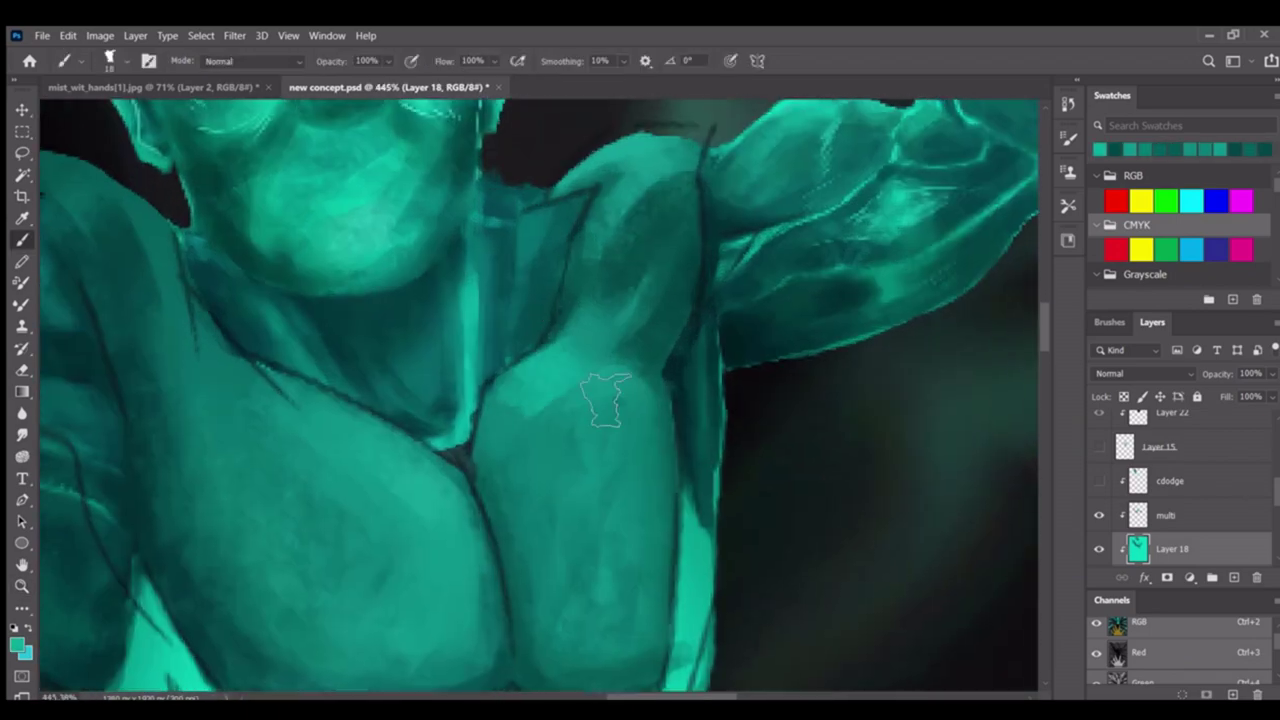
Brighten the upper part of the fist-side pectoral with light teal strokes on Layer 18
scroll(570, 320, "down", 4)
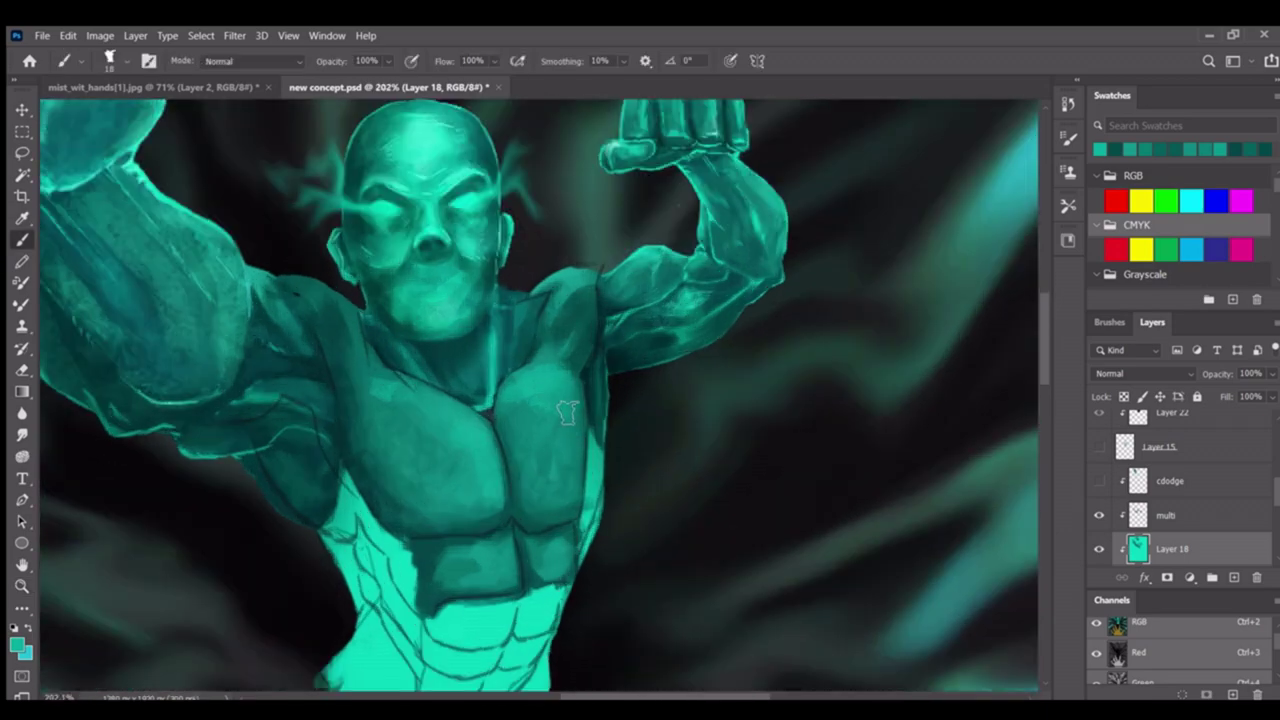
key("z")
scroll(510, 450, "down", 5)
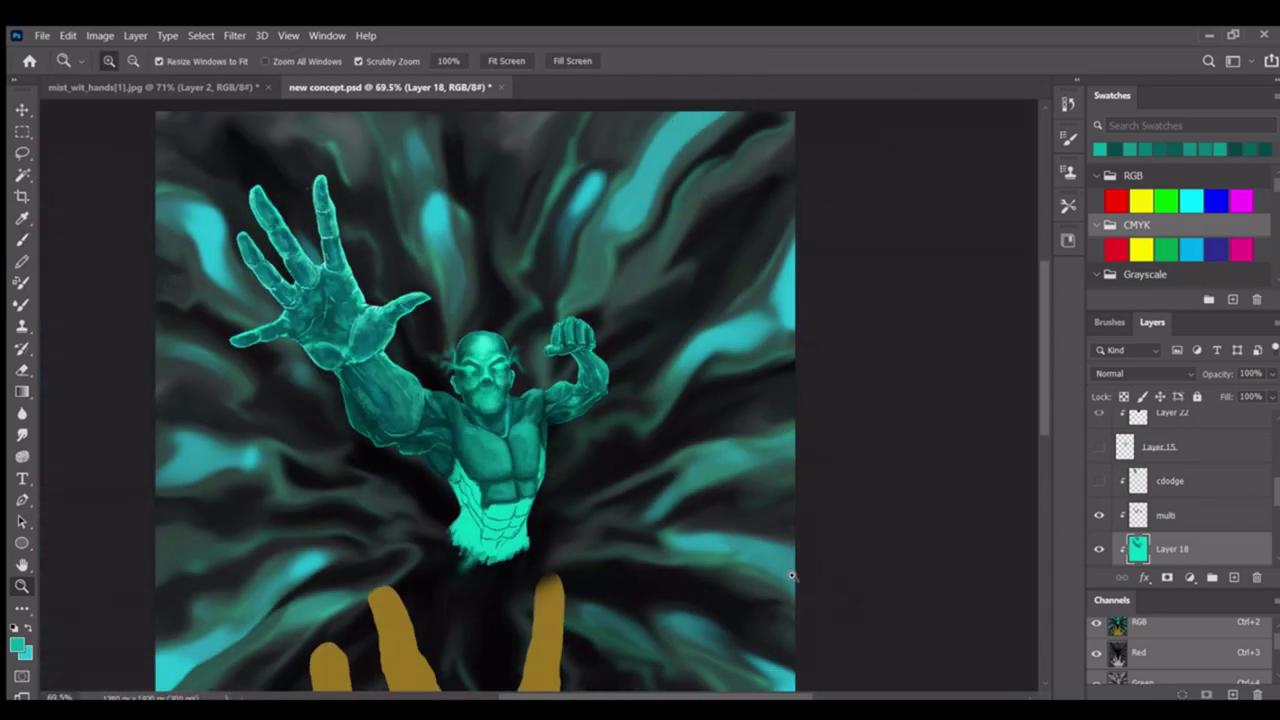
scroll(497, 405, "up", 8)
key("b")
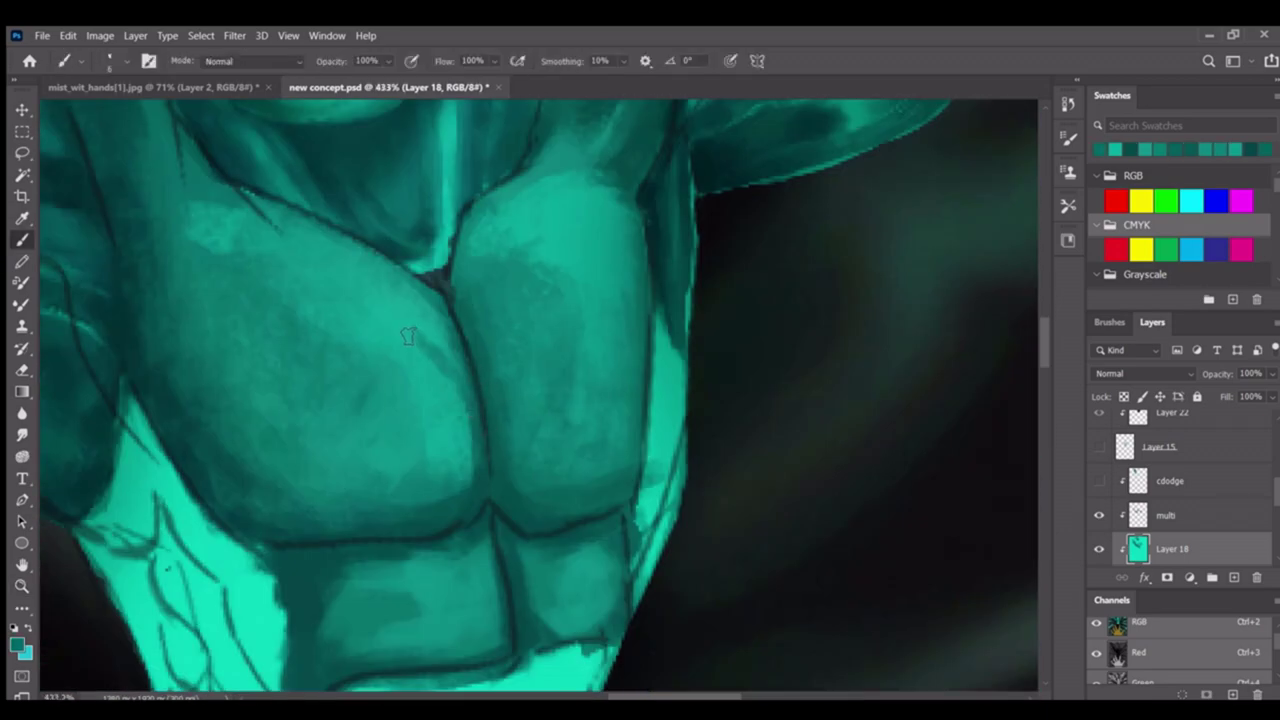
Paint a light band and dark muscle lines along the upper edge of the outstretched-arm pectoral with a size 6 brush
left_click_drag(514, 354, 480, 343)
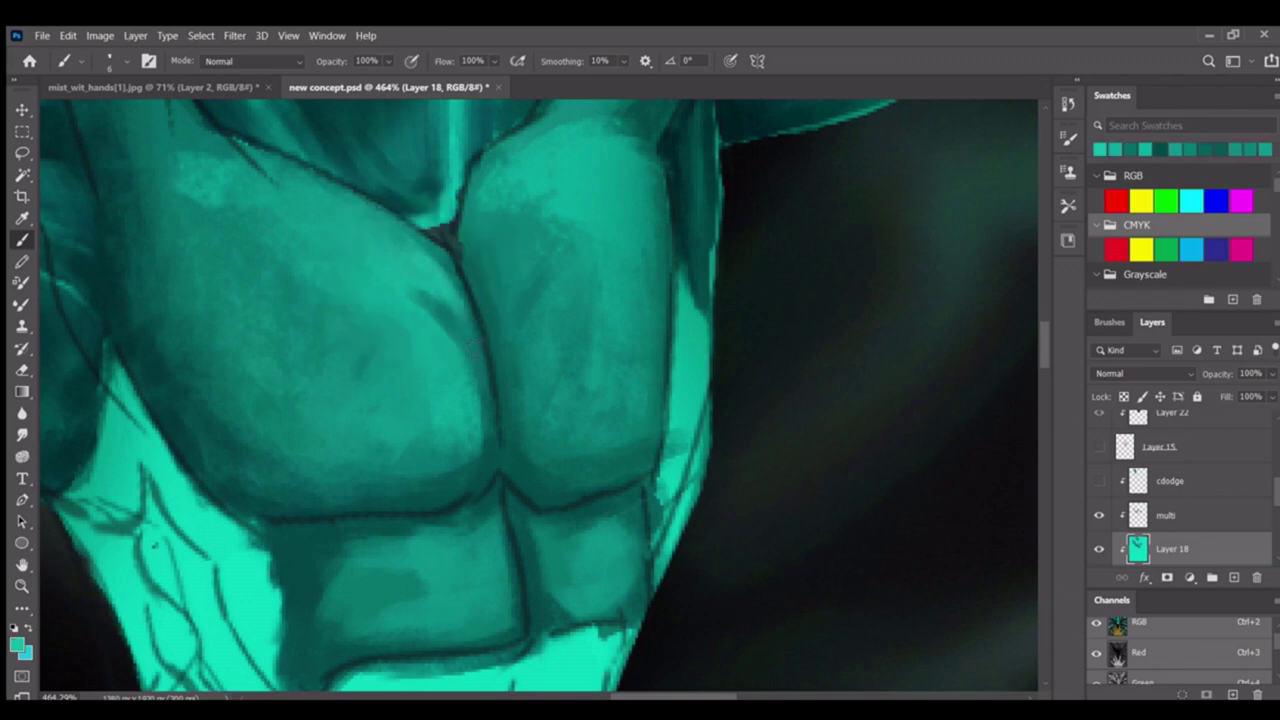
key("z")
scroll(437, 330, "down", 3)
key("b")
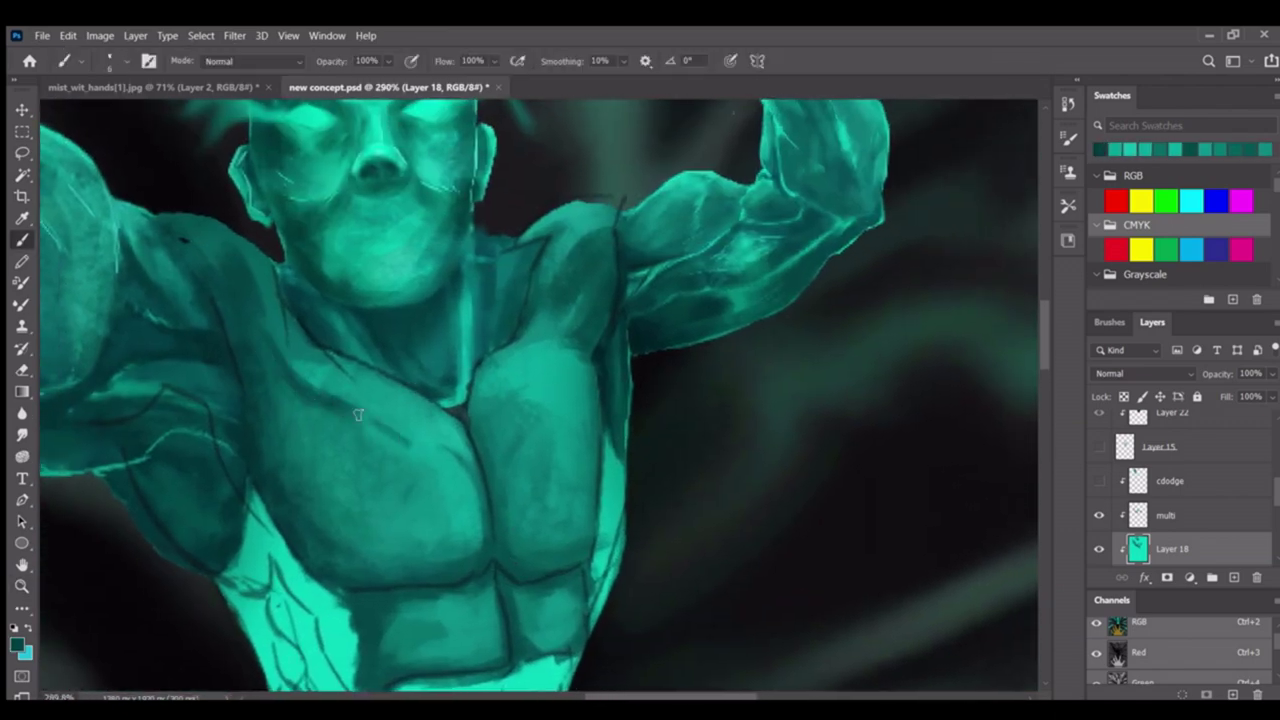
key("z")
scroll(363, 443, "down", 3)
scroll(363, 443, "up", 4)
key("b")
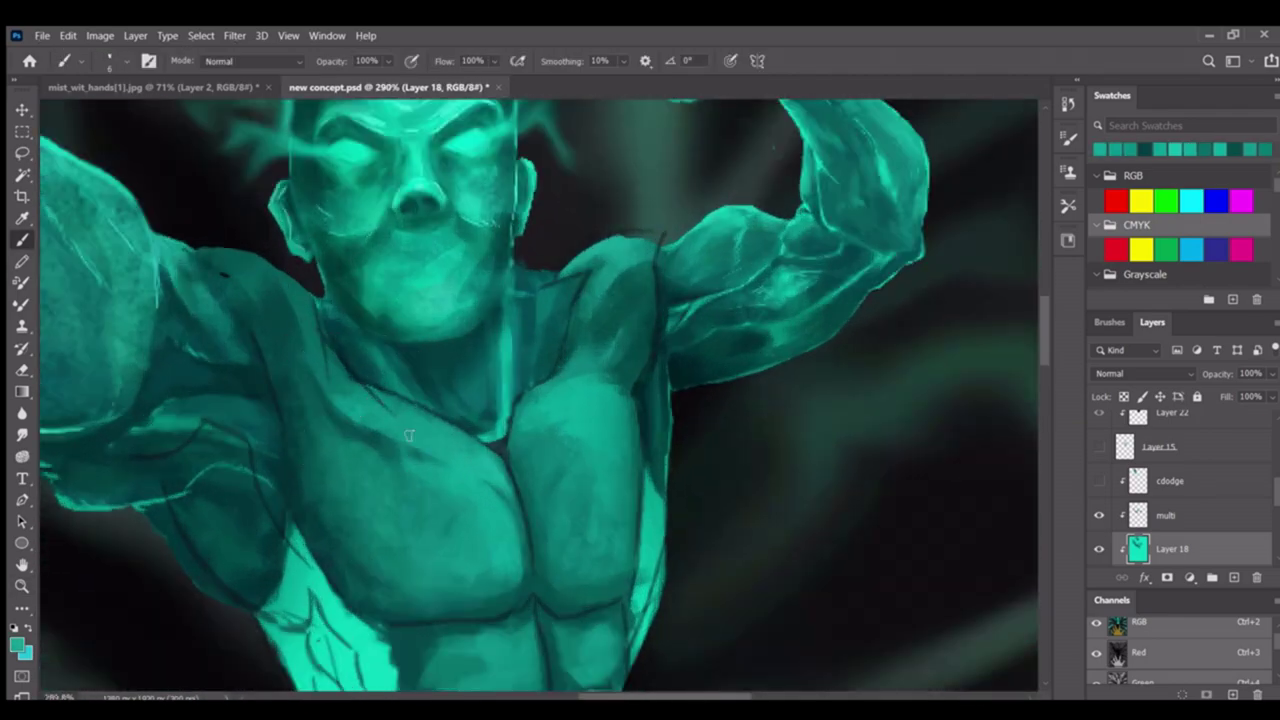
Extend the dark fibre lines from the outstretched-arm shoulder into its pectoral and blend the lighter band above them
key("z")
scroll(497, 483, "down", 3)
scroll(497, 483, "up", 4)
key("b")
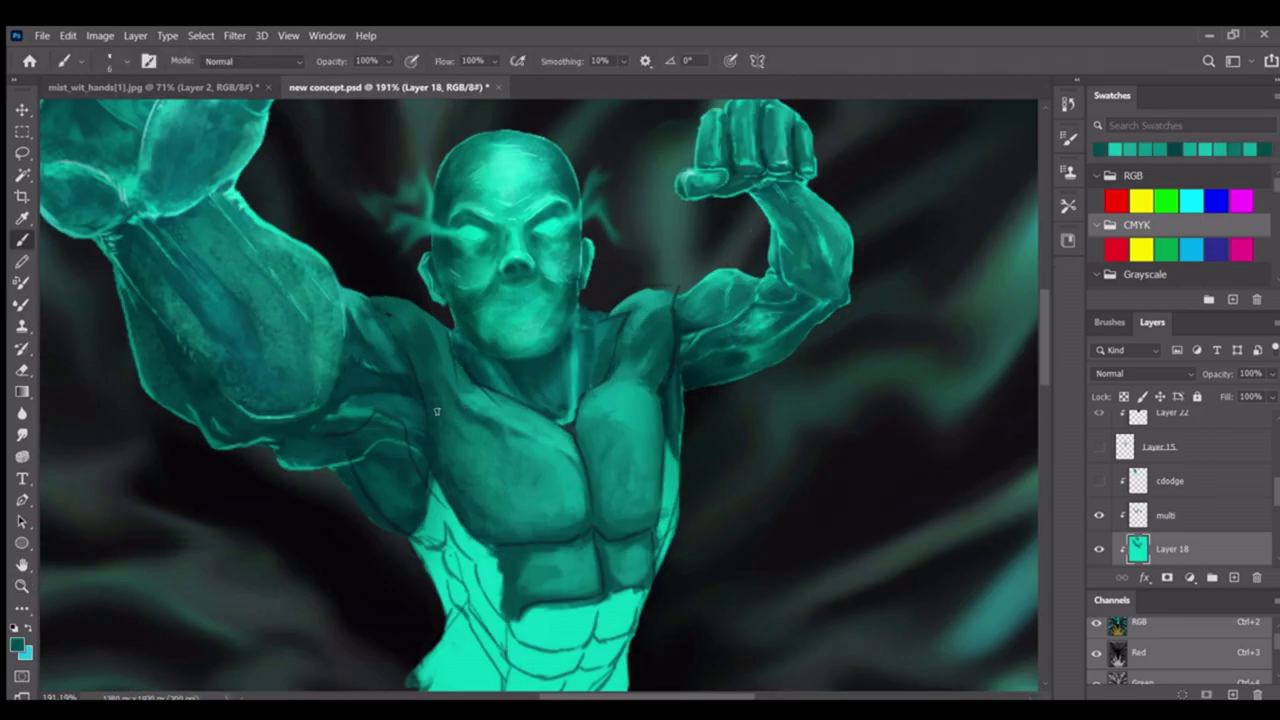
key("z")
scroll(520, 400, "down", 3)
scroll(536, 351, "up", 4)
key("b")
key("z")
scroll(539, 487, "down", 3)
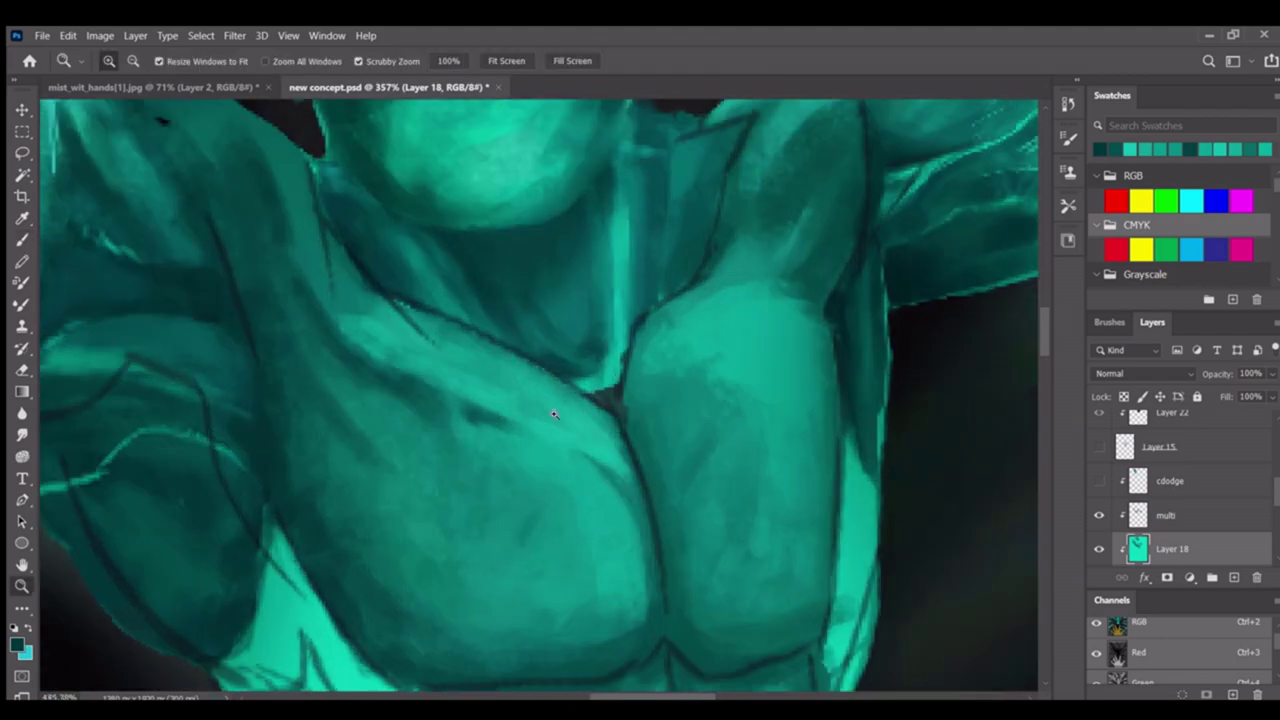
Add alternating light and dark fibre strokes to the outstretched-arm pectoral where it meets the shoulder
scroll(531, 407, "up", 4)
key("b")
key("z")
scroll(531, 407, "down", 3)
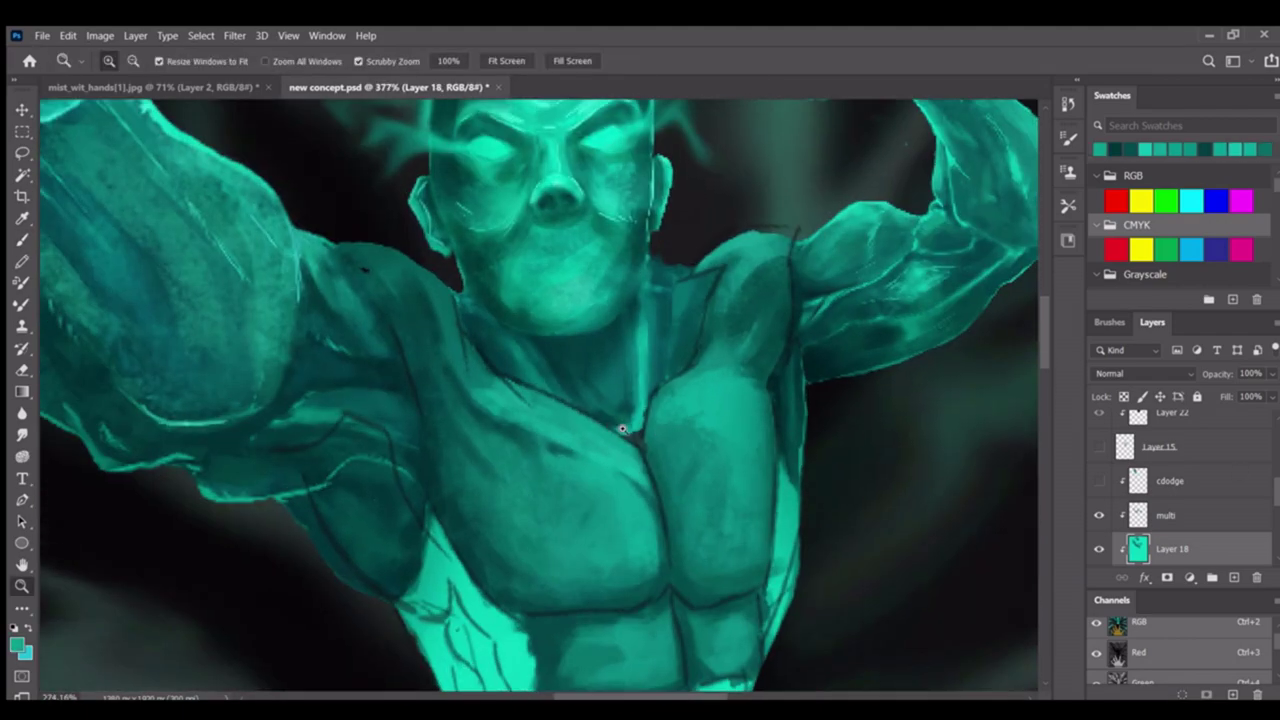
scroll(450, 430, "up", 2)
key("b")
scroll(466, 441, "up", 2)
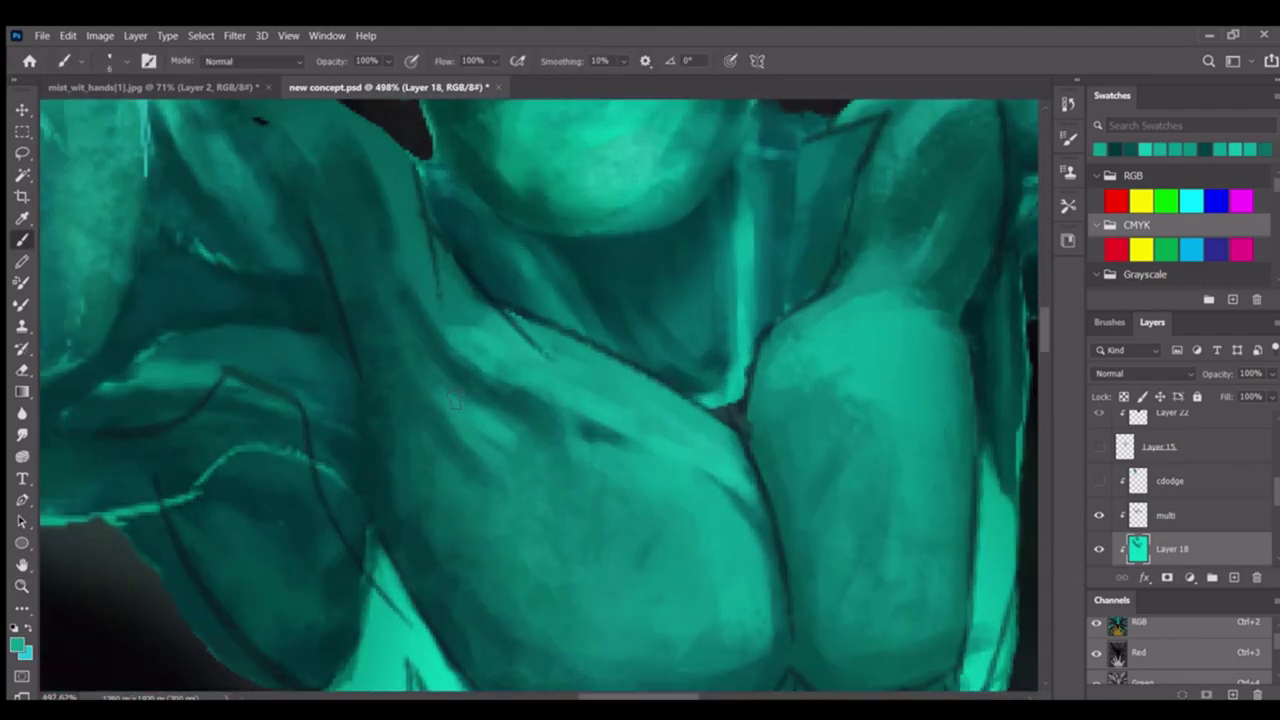
key("z")
scroll(480, 435, "down", 3)
scroll(508, 428, "up", 3)
key("b")
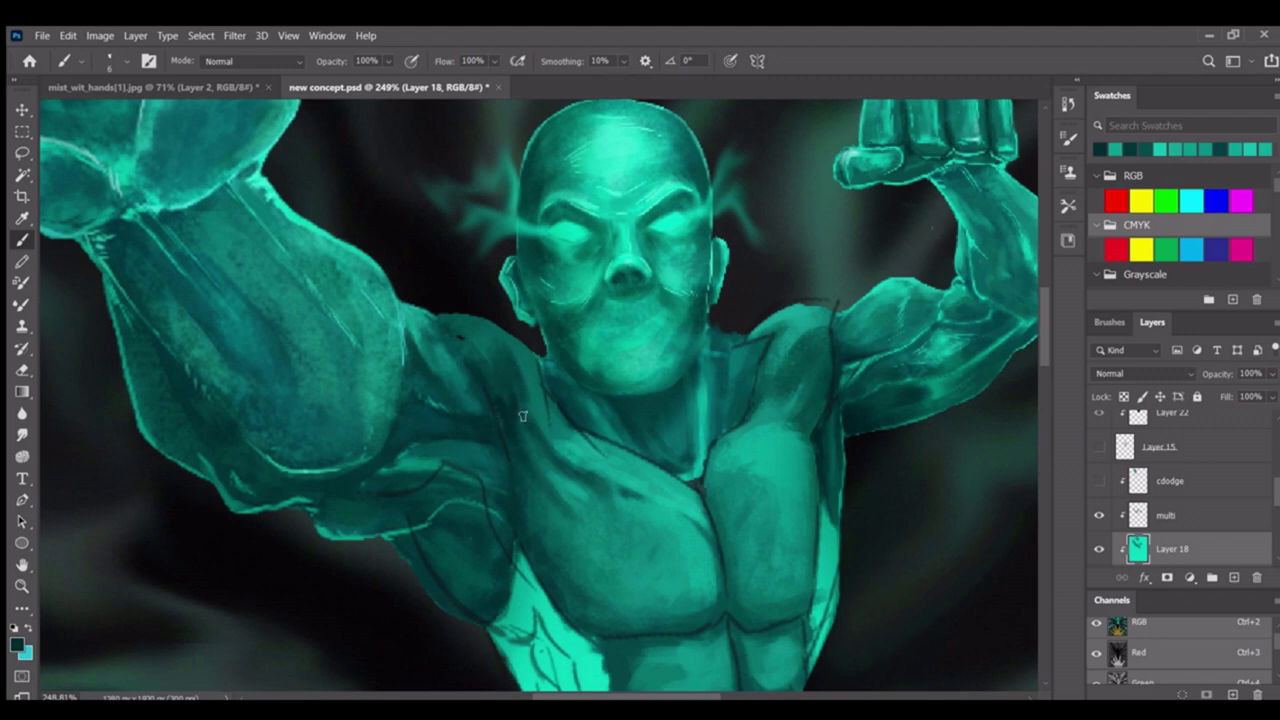
Paint dark fibre strokes across the top of the fist-side pectoral where it joins the shoulder
key("z")
scroll(462, 449, "down", 3)
scroll(525, 571, "up", 4)
key("b")
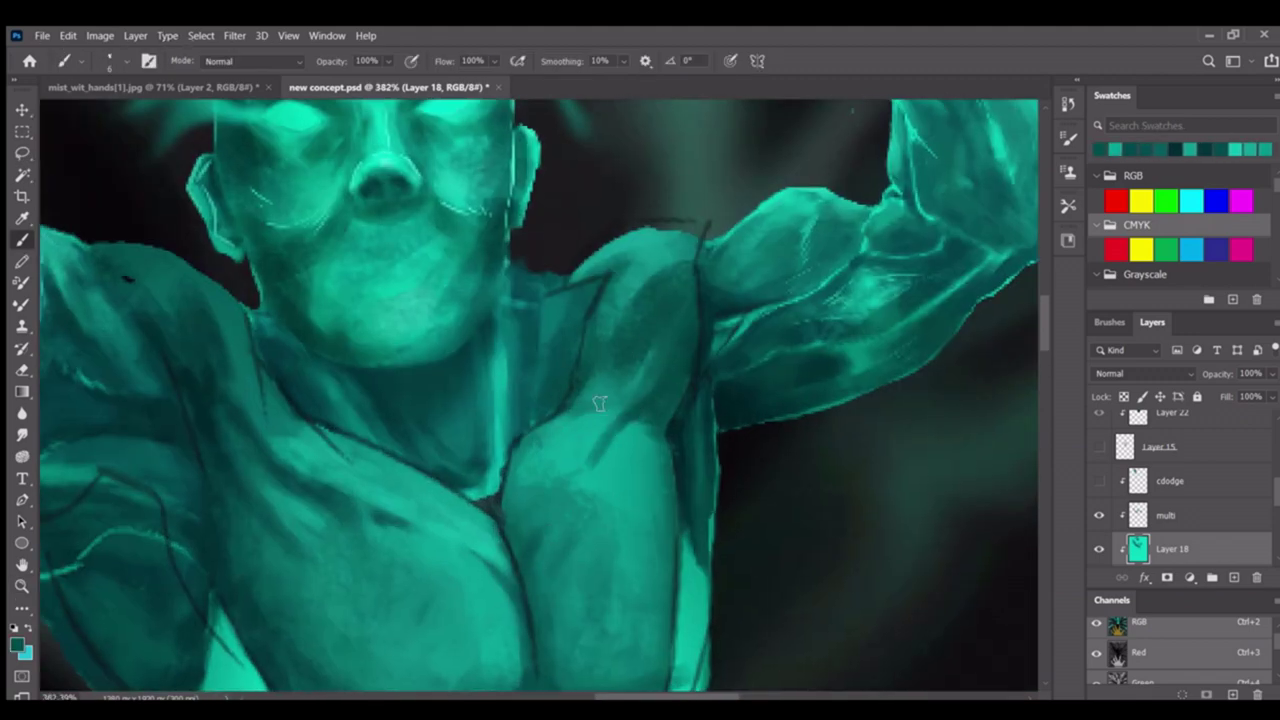
key("z")
scroll(617, 425, "down", 2)
scroll(600, 440, "up", 4)
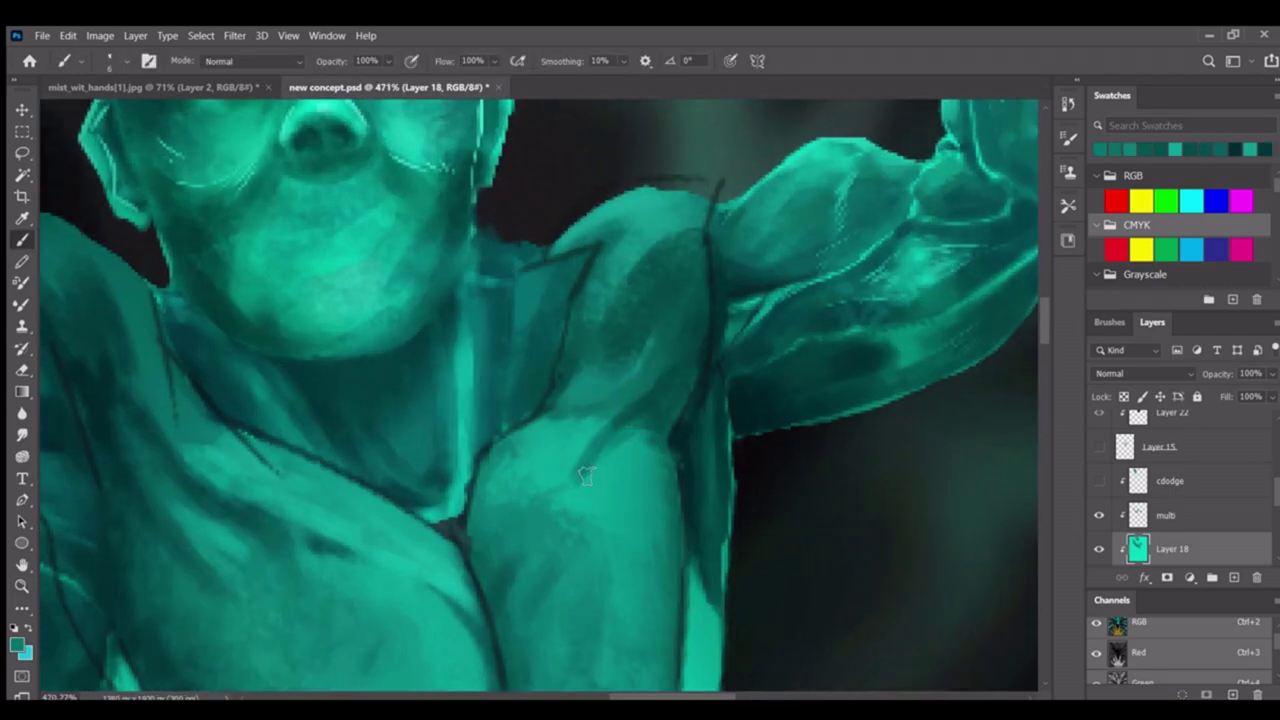
key("b")
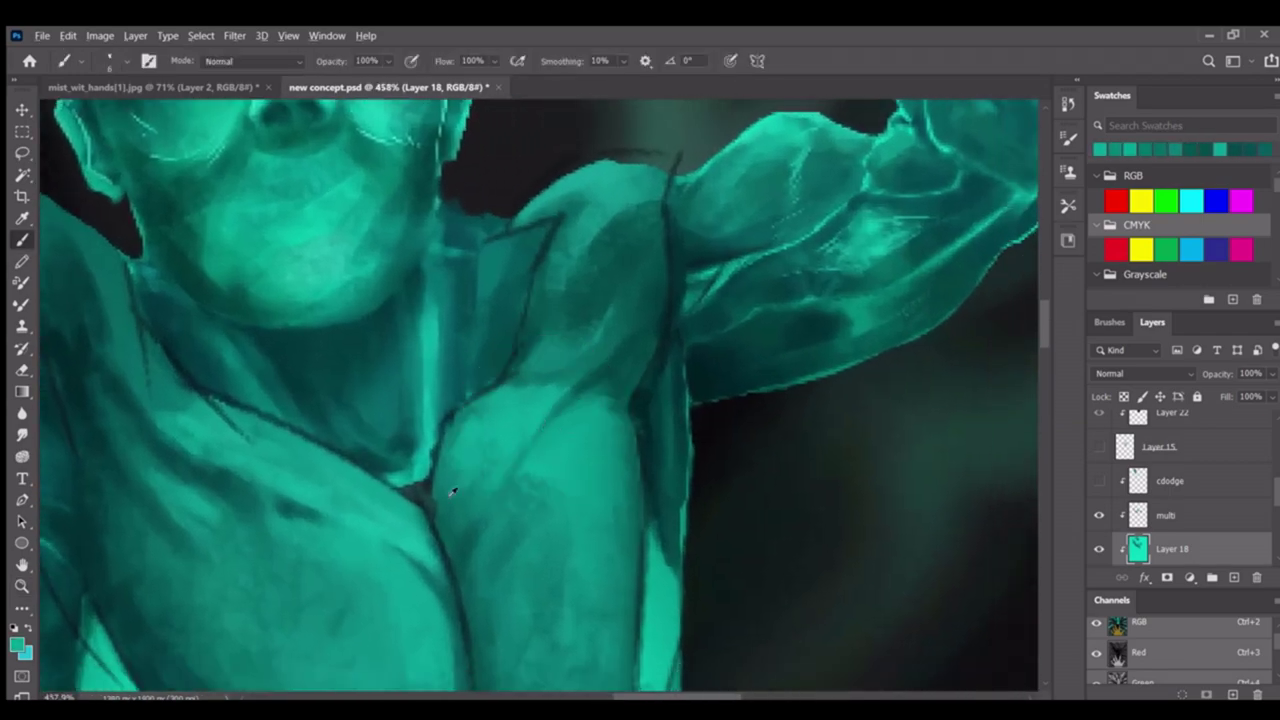
Paint bright teal highlights on the fist-side shoulder muscle and the top of the pectoral below it
left_click_drag(476, 418, 401, 488)
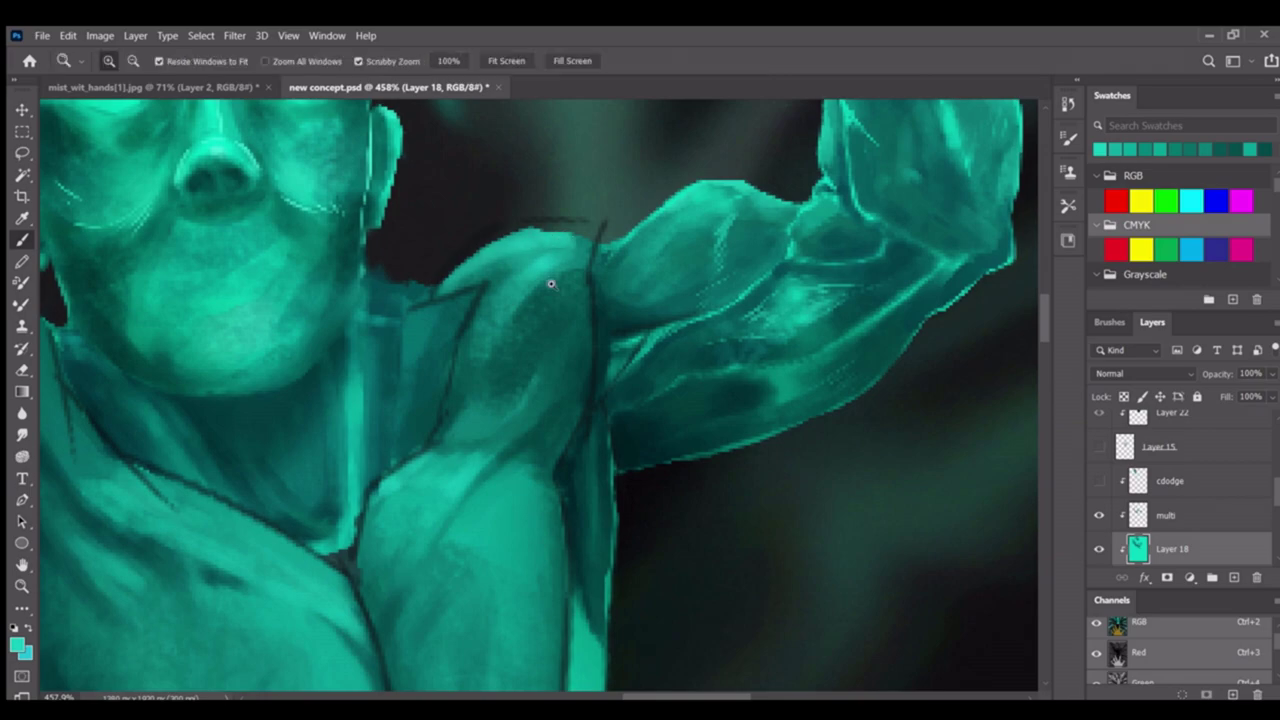
left_click_drag(470, 270, 623, 286)
mouse_move(674, 211)
left_mouse_down()
mouse_move(608, 354)
mouse_move(580, 316)
mouse_move(562, 341)
left_mouse_up()
scroll(462, 358, "down", 3)
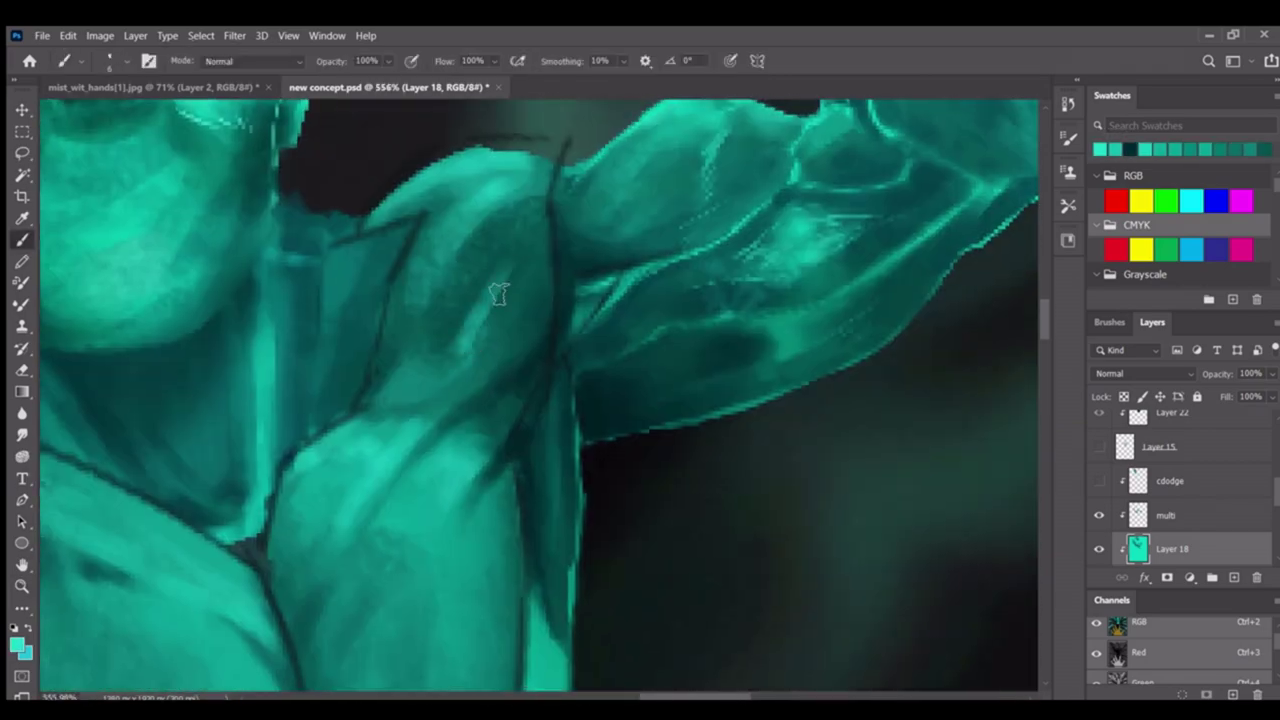
left_click_drag(471, 380, 700, 251)
Add dark fibre strokes at the fist-side pectoral's outer upper corner and deepen the creases beneath both pectorals
scroll(628, 340, "down", 5)
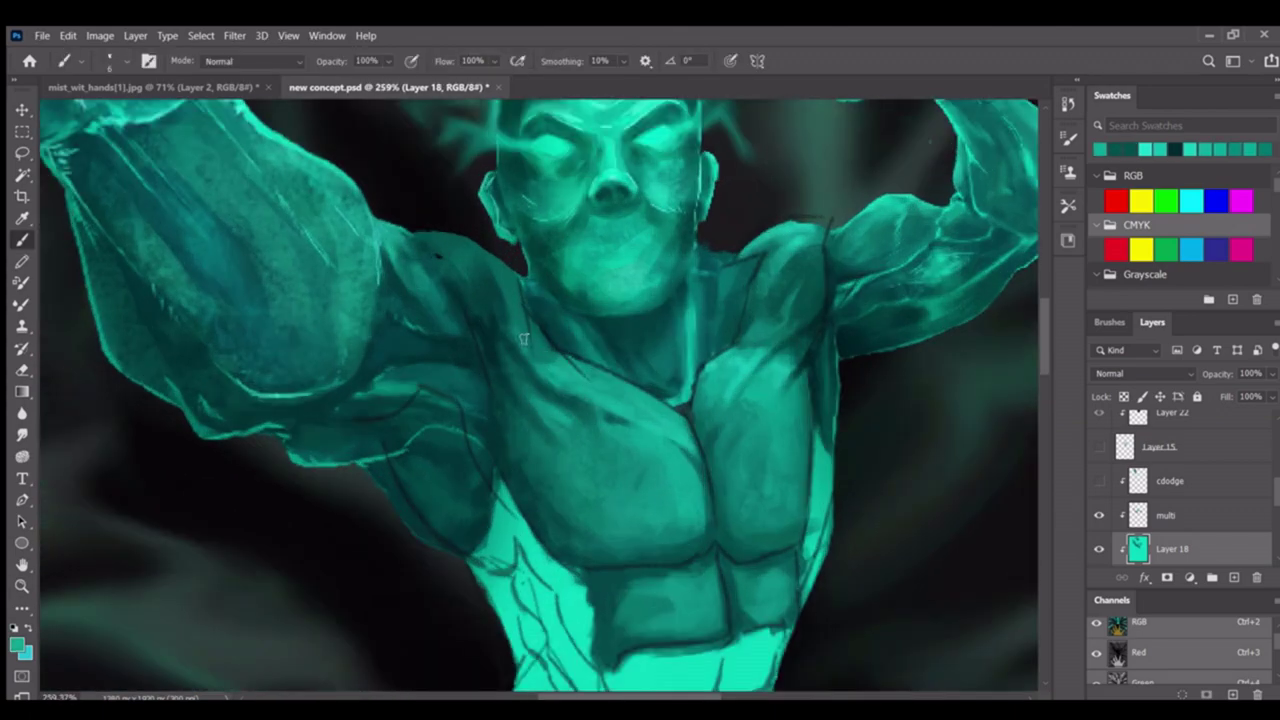
scroll(480, 400, "up", 4)
scroll(534, 370, "down", 4)
scroll(534, 370, "up", 4)
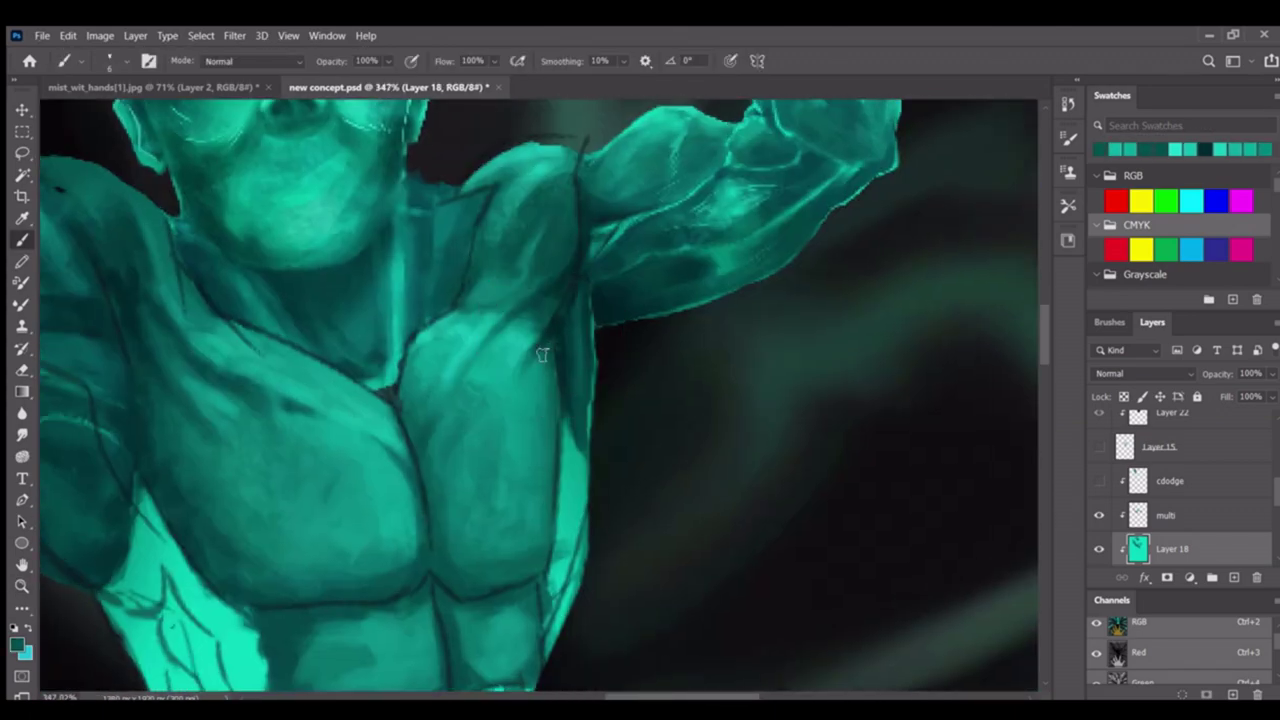
left_click_drag(433, 544, 528, 468)
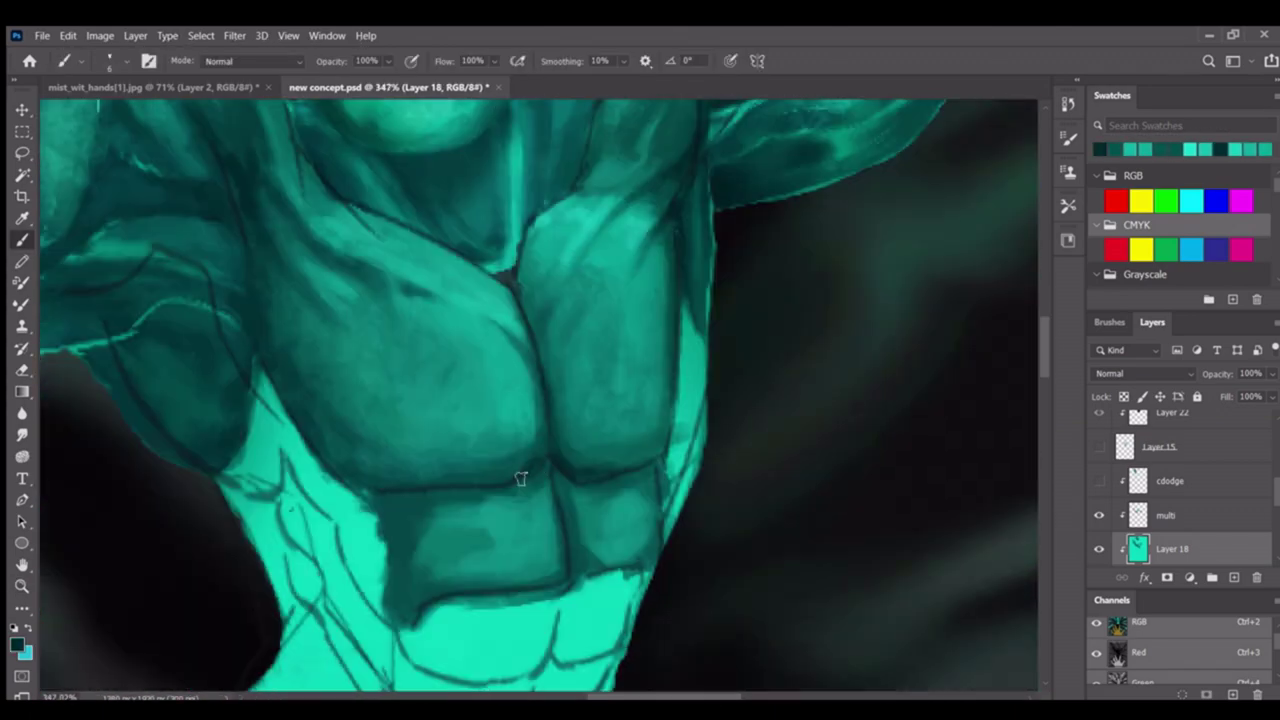
scroll(487, 469, "down", 4)
scroll(500, 366, "up", 4)
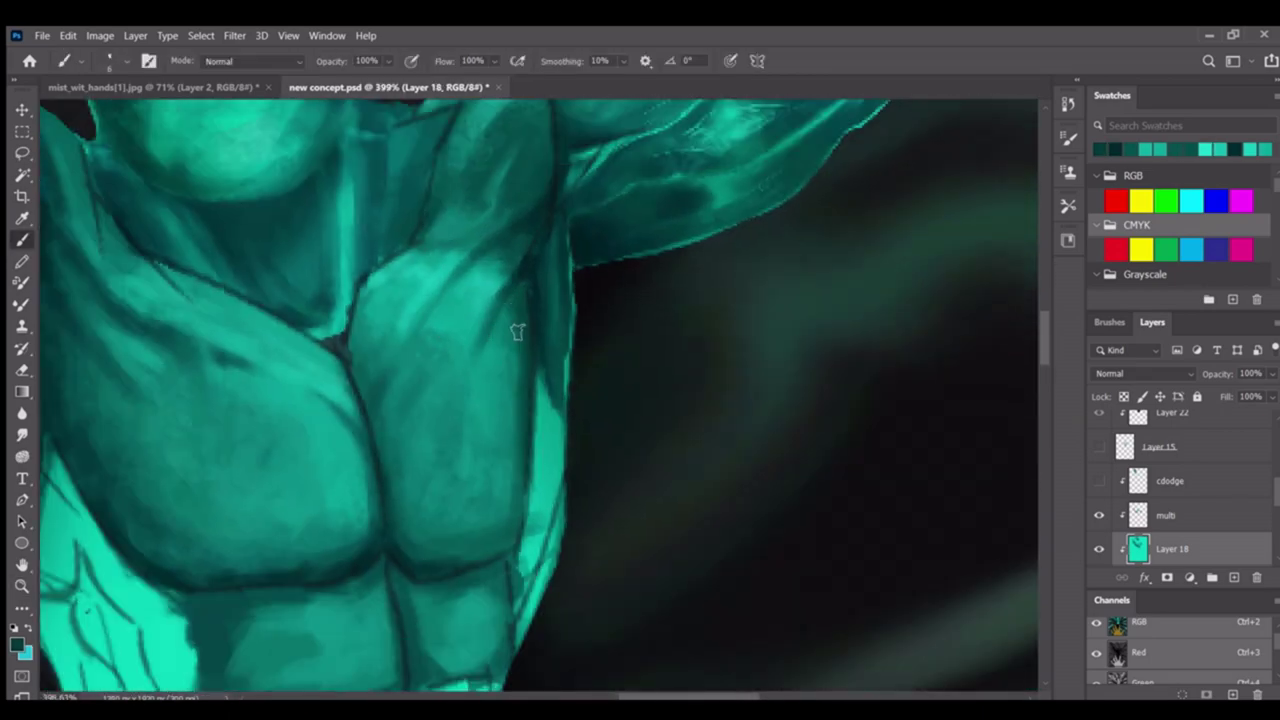
Refine the teal highlights on the fist-side shoulder and across the top of the pectoral beneath it
scroll(520, 396, "down", 3)
scroll(520, 396, "down", 2)
scroll(500, 357, "up", 4)
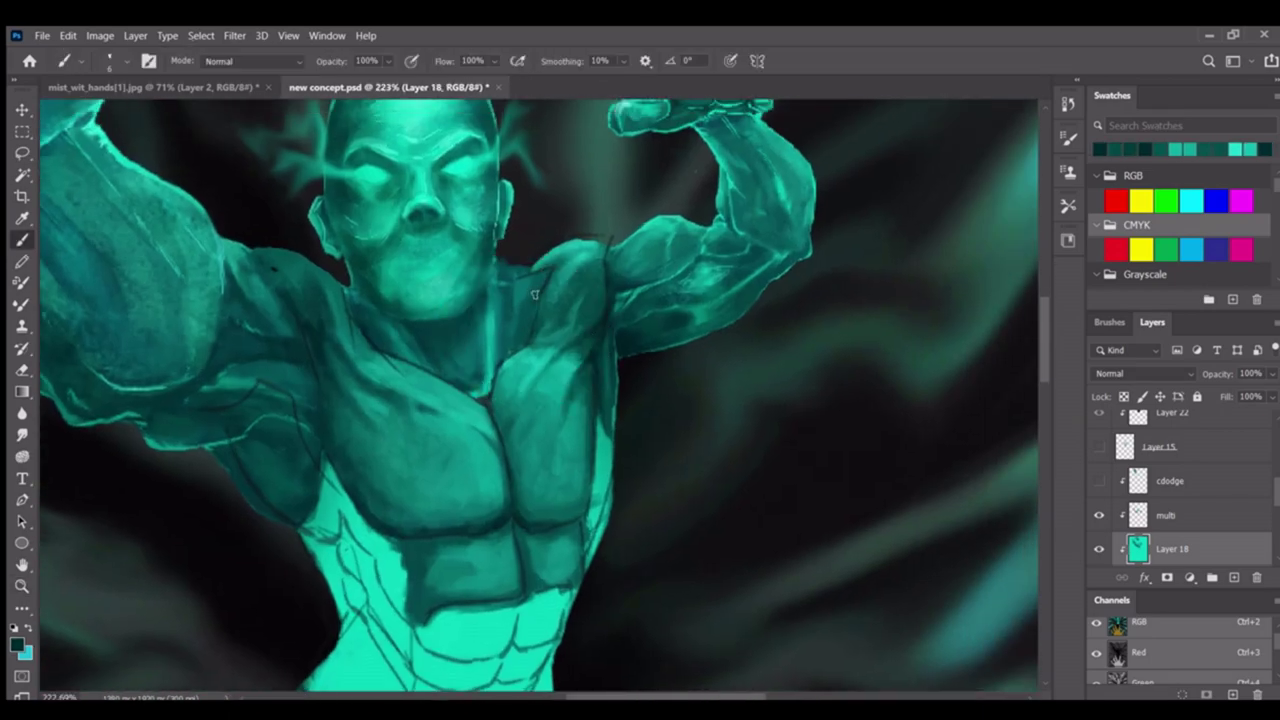
scroll(524, 283, "down", 3)
scroll(520, 300, "up", 4)
scroll(520, 300, "down", 3)
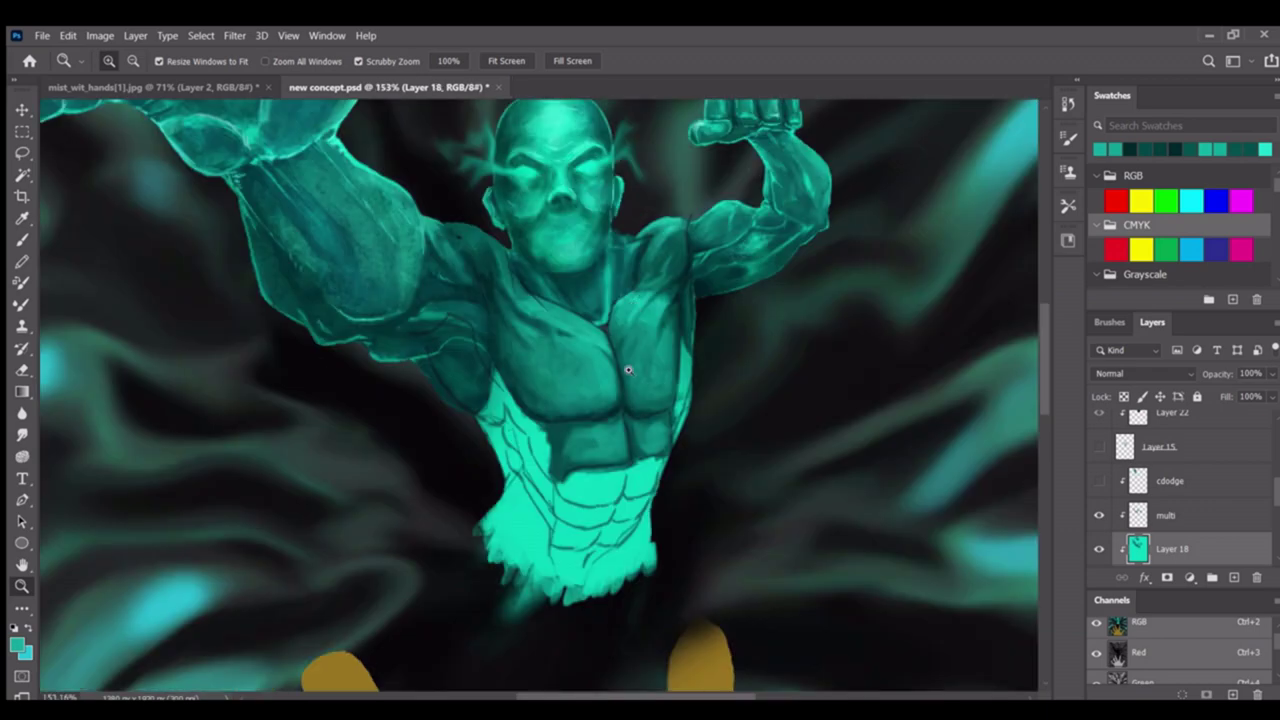
scroll(700, 250, "up", 4)
scroll(485, 275, "down", 3)
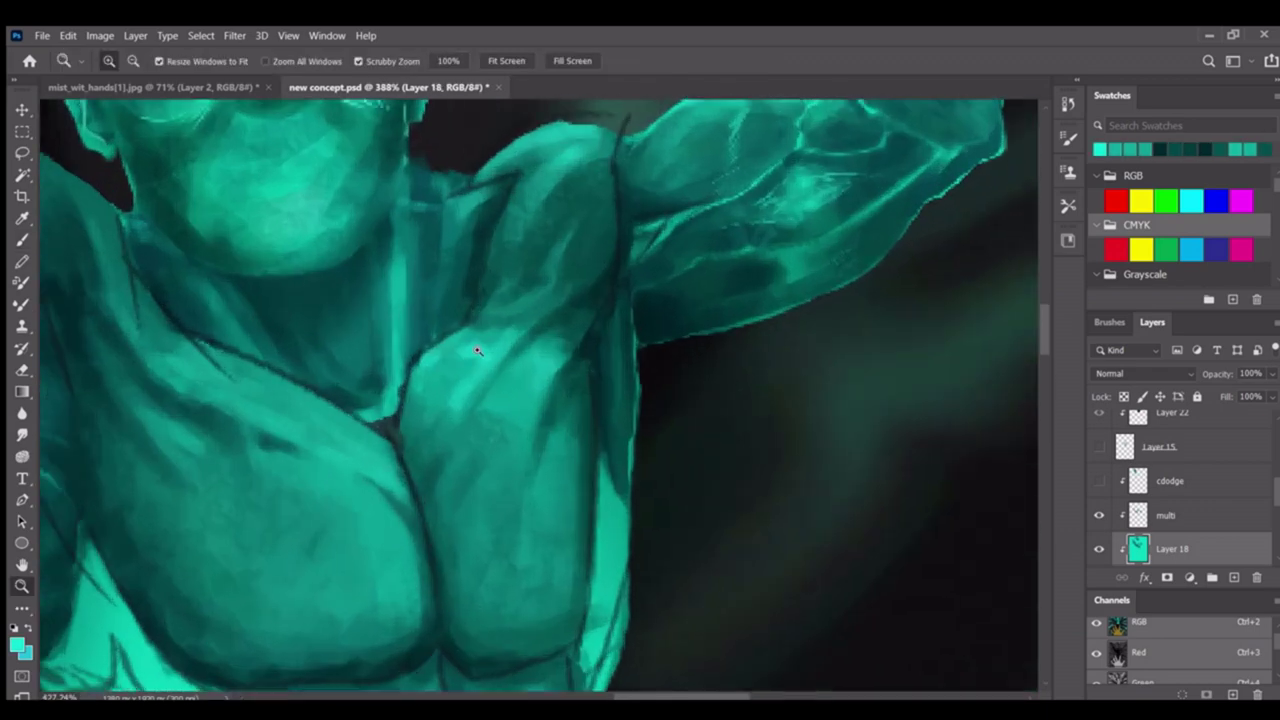
scroll(450, 362, "up", 3)
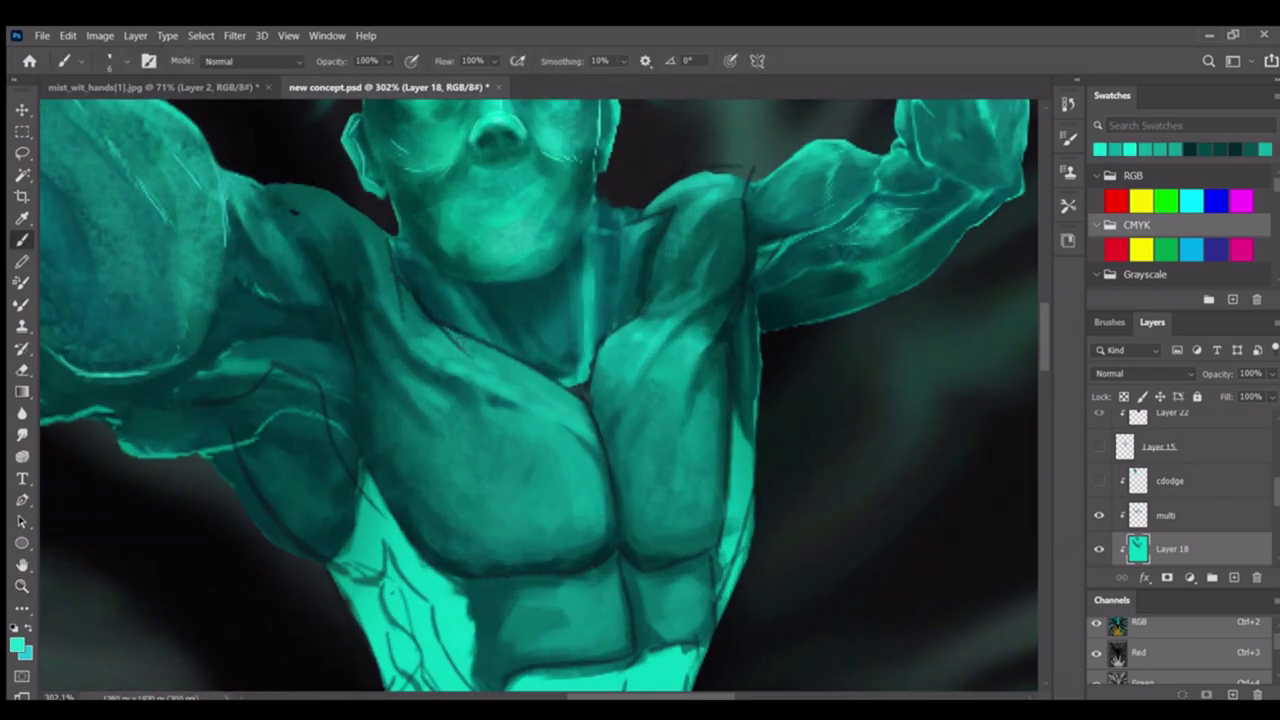
Paint a light teal highlight on the upper abdominal block below the outstretched-arm pectoral
scroll(432, 345, "down", 3)
scroll(549, 246, "up", 4)
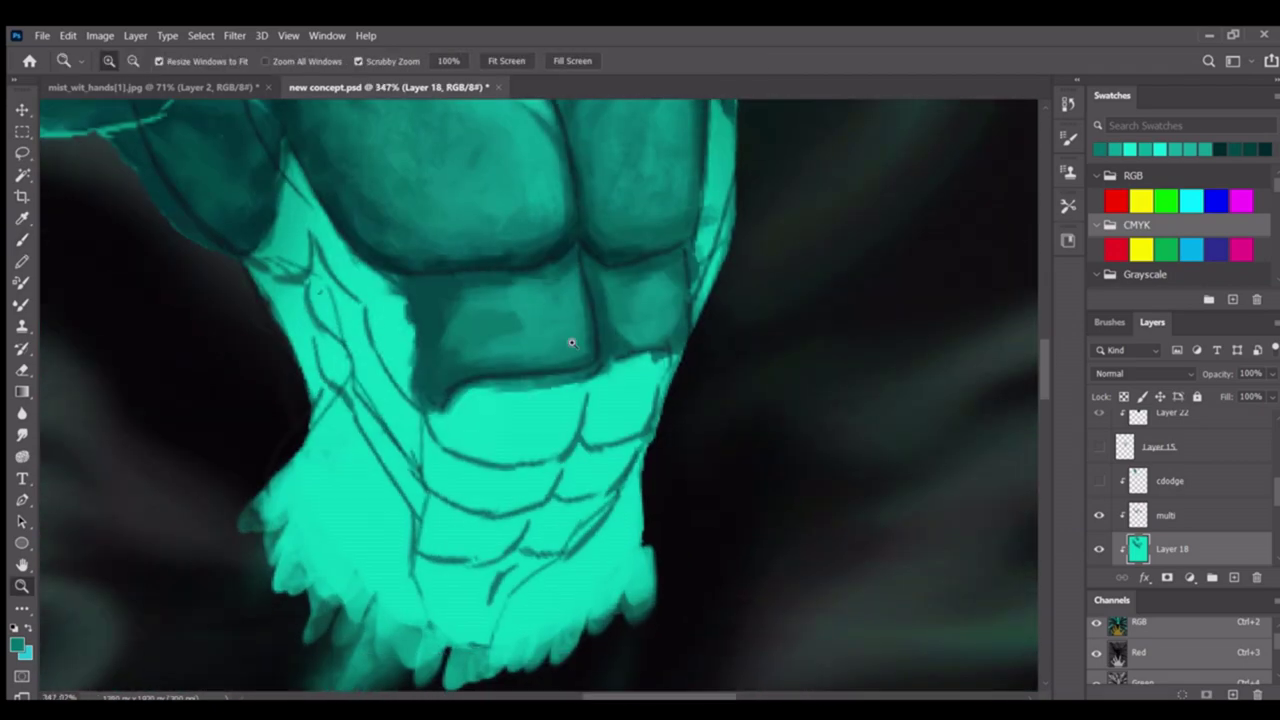
scroll(678, 476, "down", 1)
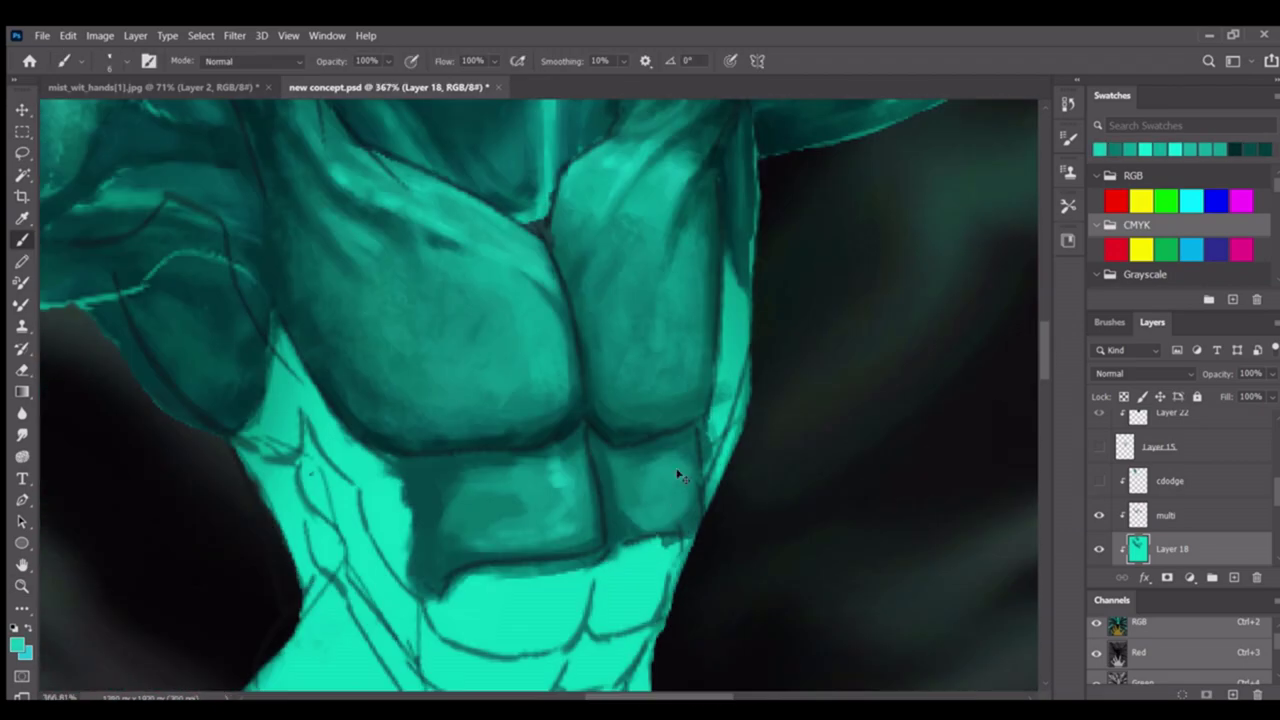
scroll(666, 519, "down", 5)
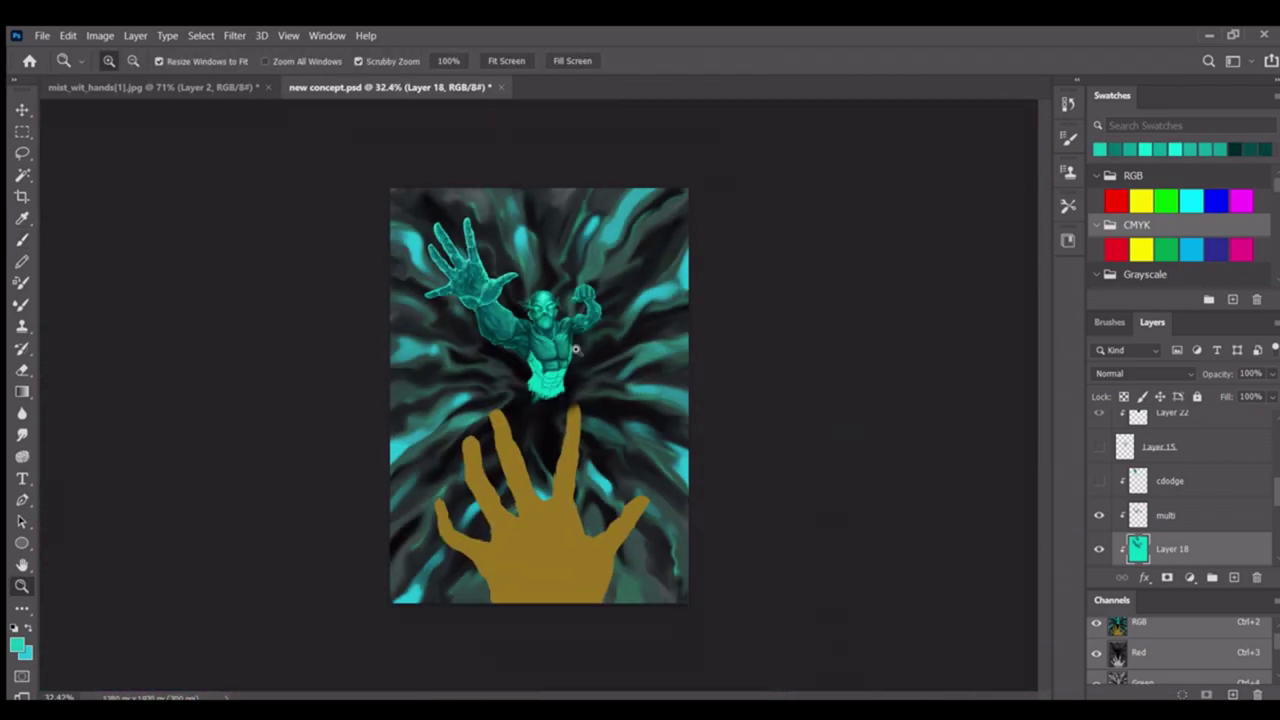
scroll(575, 349, "up", 5)
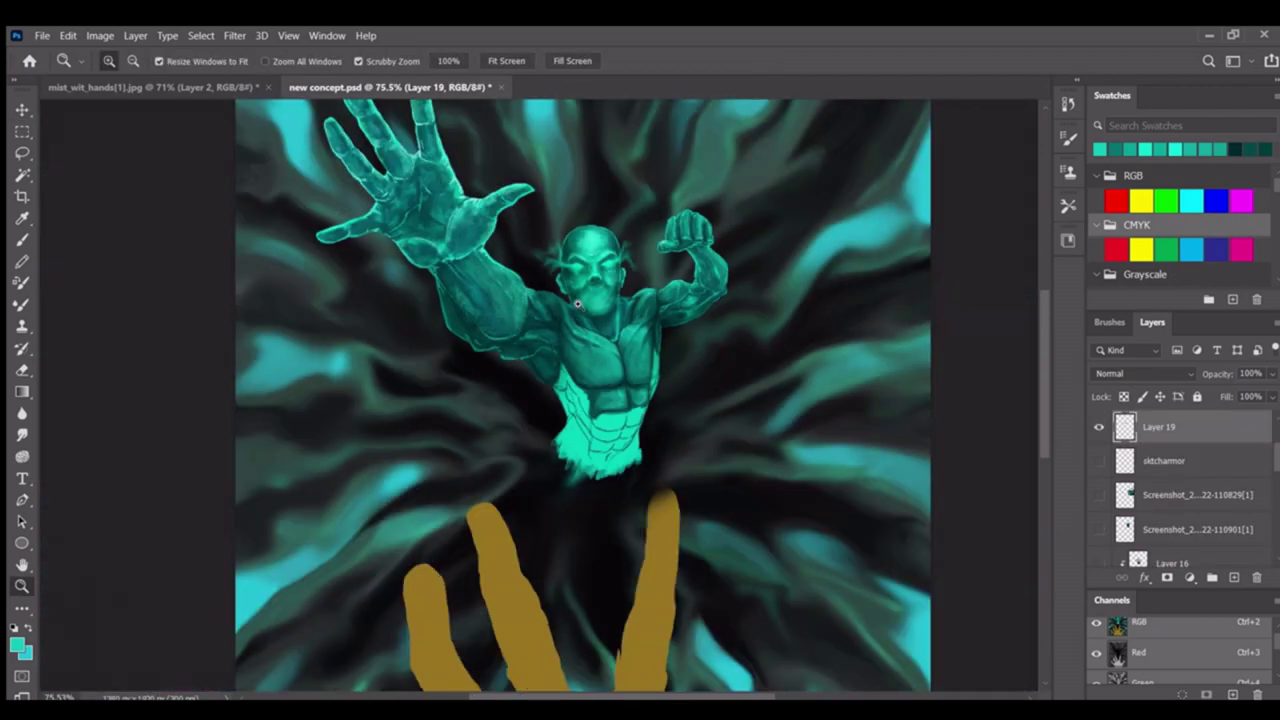
Brush lighter teal strokes onto both upper abdominal blocks to build up their raised areas
scroll(577, 303, "down", 3)
scroll(700, 380, "up", 8)
key("b")
left_click_drag(759, 399, 640, 310)
key("z")
scroll(687, 365, "down", 5)
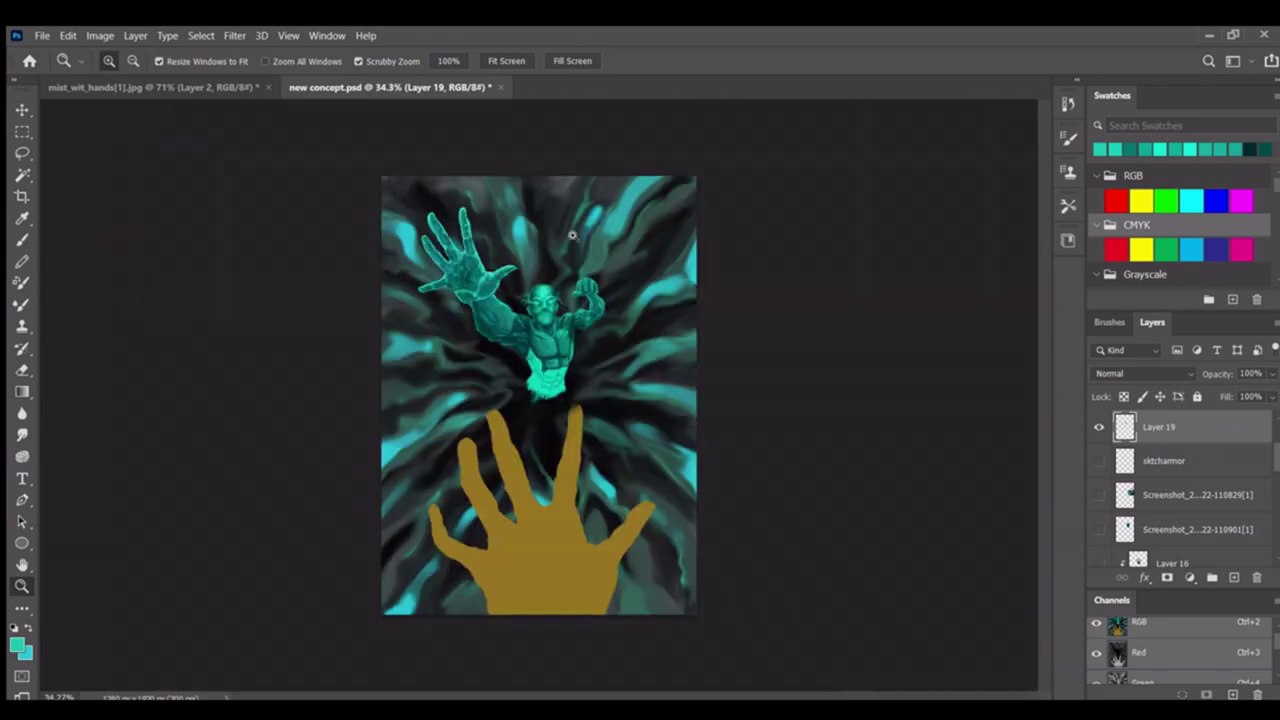
Select Layer 18 and fill the second-row abdominal block on the outstretched-arm side with flat mid-teal, following the sketch lines
scroll(564, 360, "up", 5)
key("b")
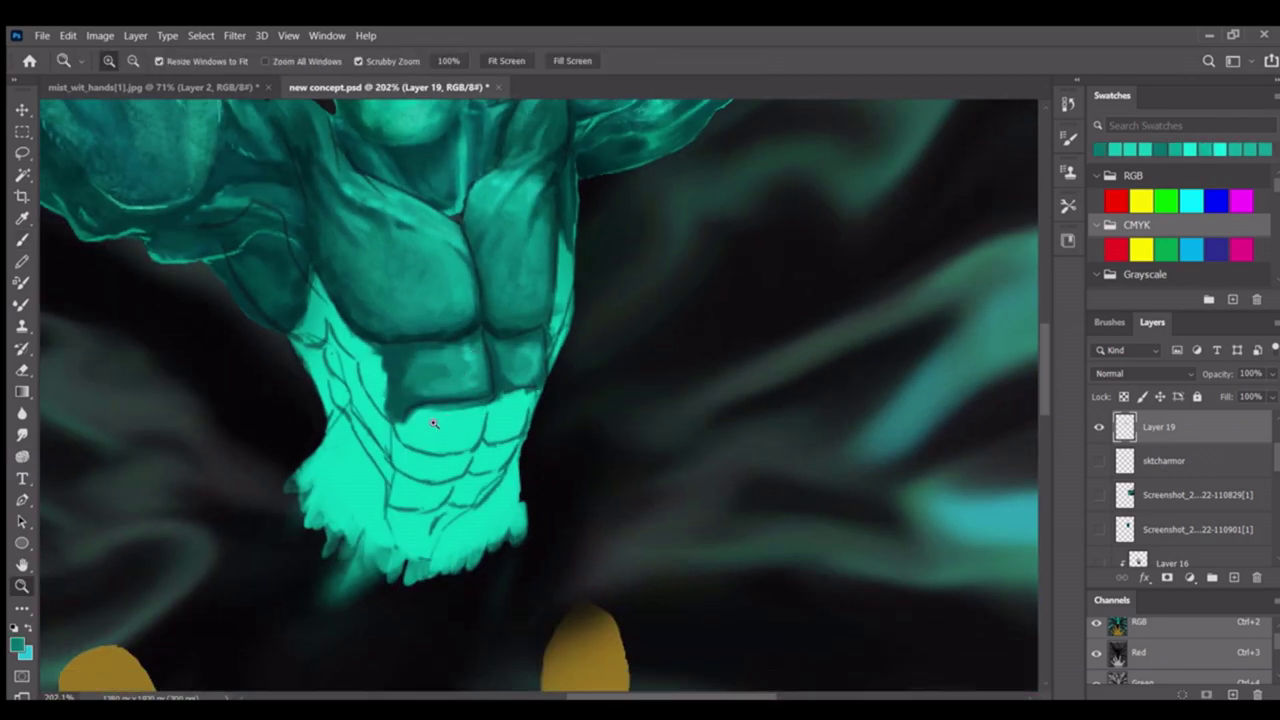
scroll(455, 400, "up", 3)
left_click(455, 420, "ctrl")
left_click_drag(410, 430, 510, 435)
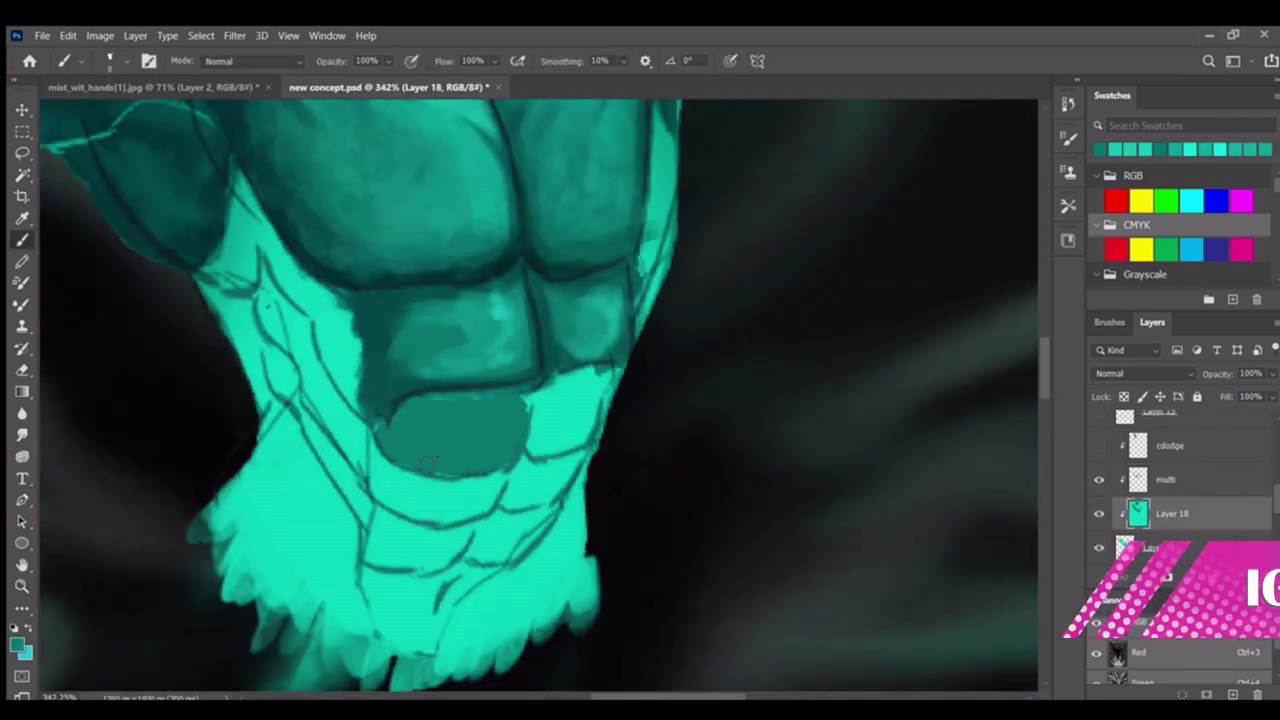
Shade the lower-left abdominal block on Layer 18 with lighter teal mid-tones and darker teal around its outer left edge
key("z")
scroll(443, 408, "down", 4)
scroll(380, 425, "up", 6)
key("b")
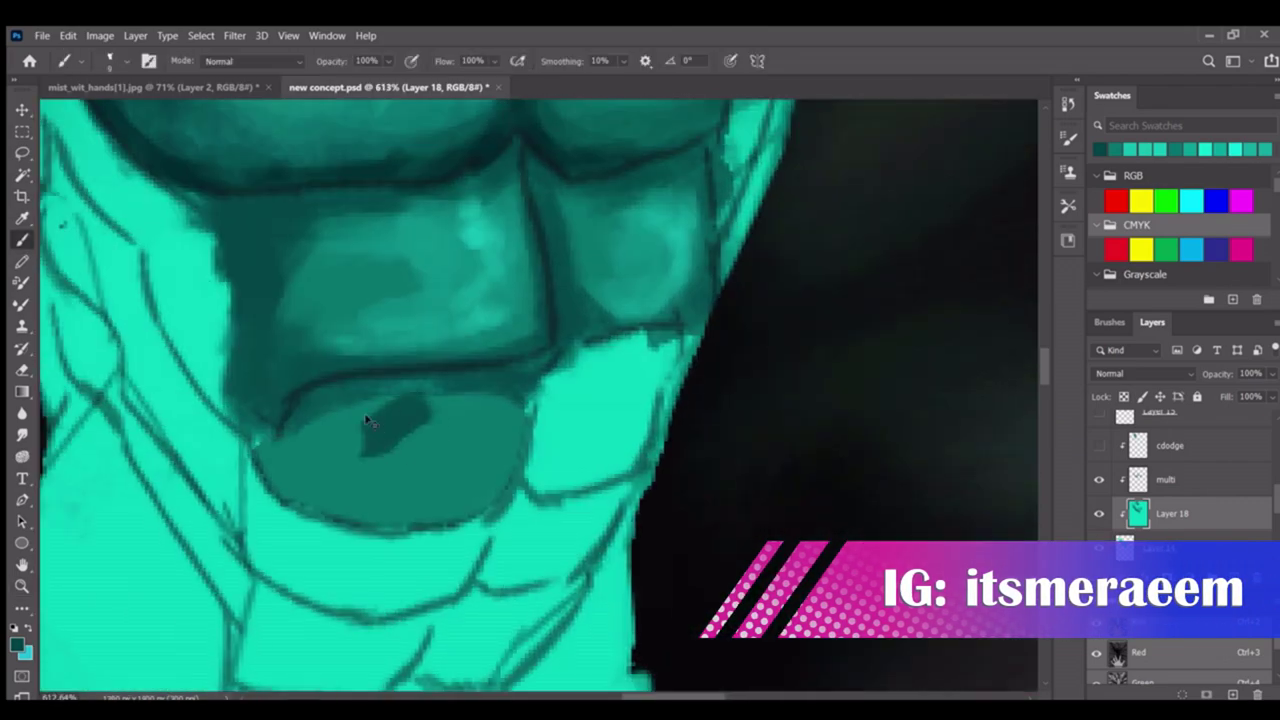
scroll(255, 480, "down", 2)
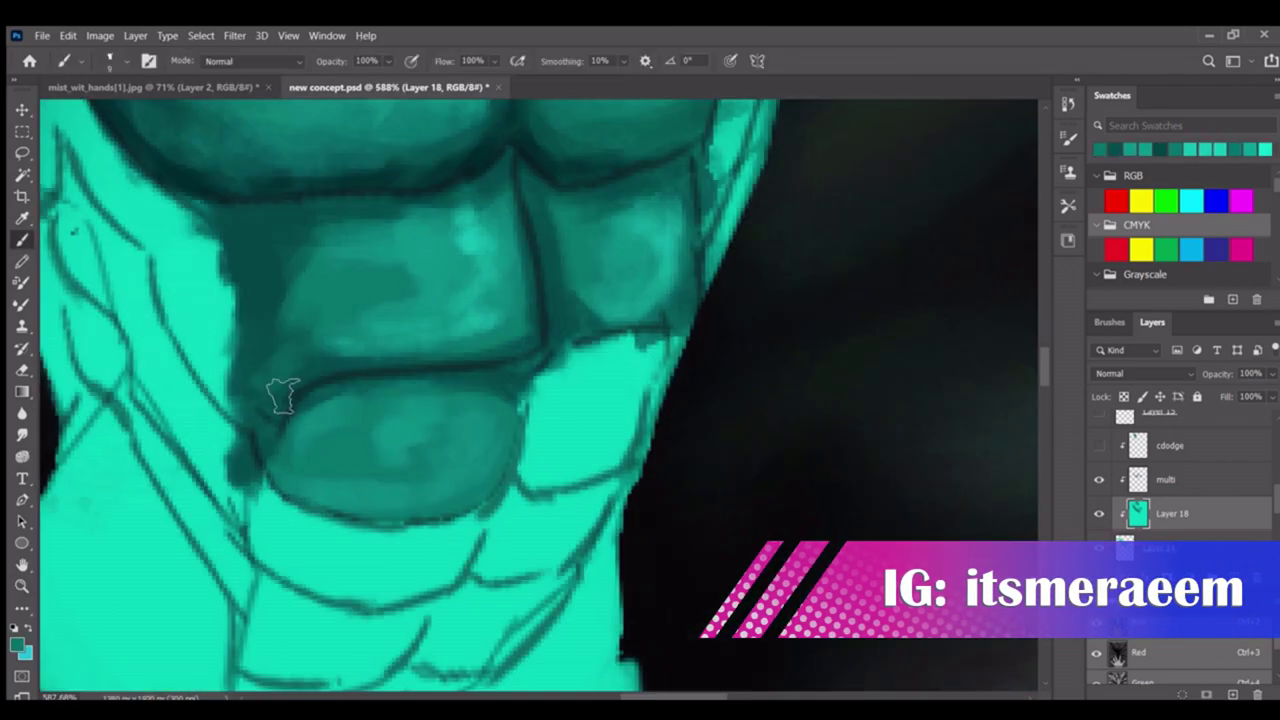
key("z")
scroll(371, 263, "down", 3)
scroll(380, 437, "up", 4)
key("b")
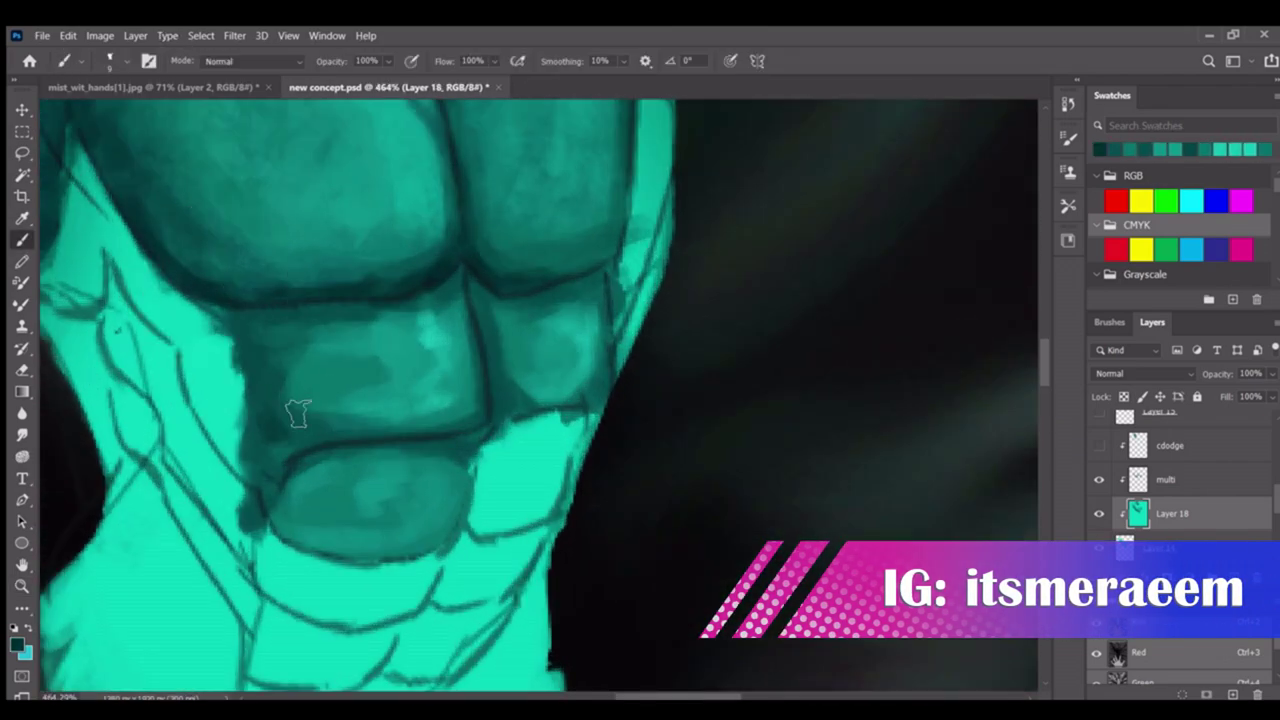
Block in the abdominal segment beside it, on the torso's right side, with flat dark teal up to the sketch lines
key("z")
scroll(243, 326, "down", 3)
scroll(523, 380, "up", 4)
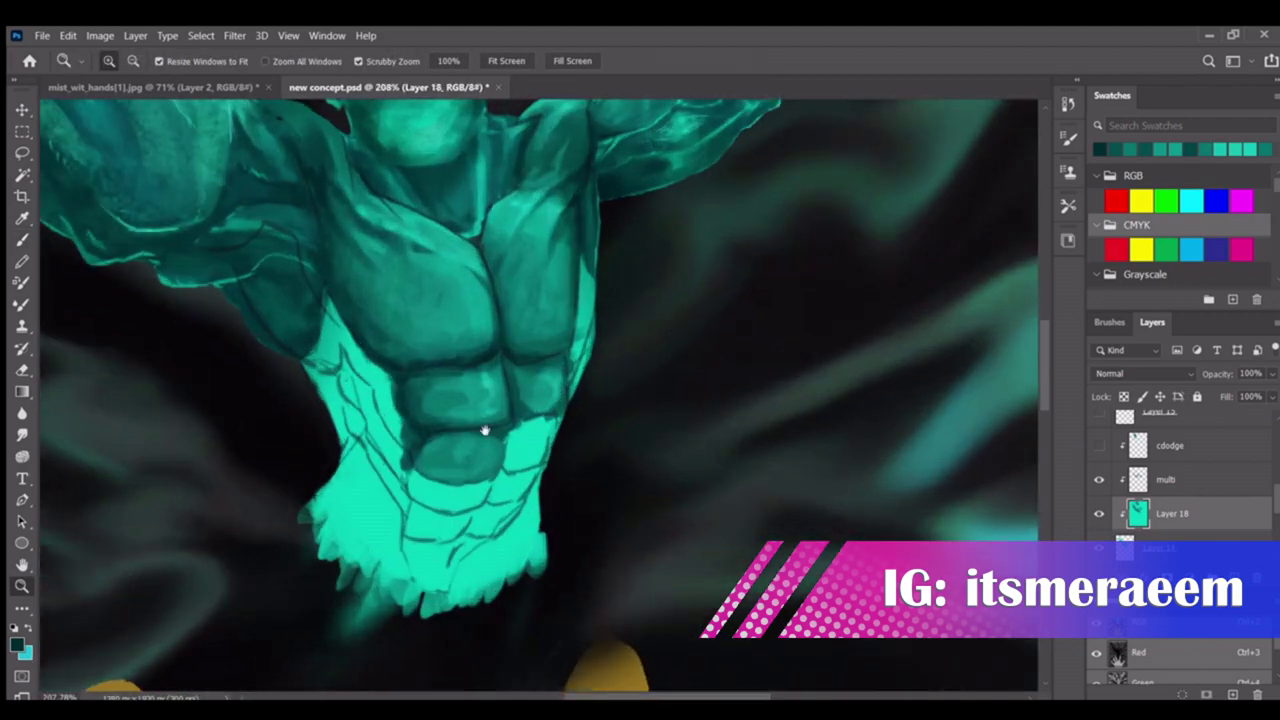
key("b")
mouse_move(557, 375)
left_mouse_down()
mouse_move(580, 377)
mouse_move(566, 306)
left_mouse_up()
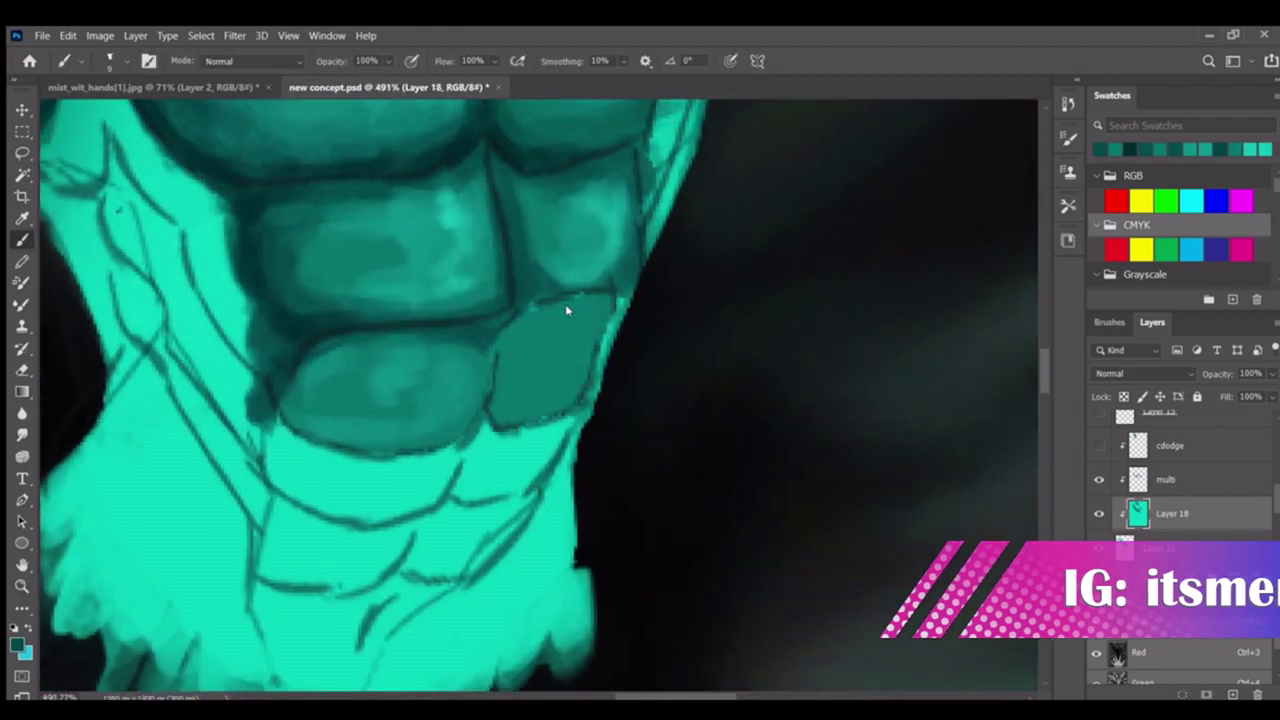
key("z")
scroll(490, 324, "down", 3)
scroll(523, 363, "up", 4)
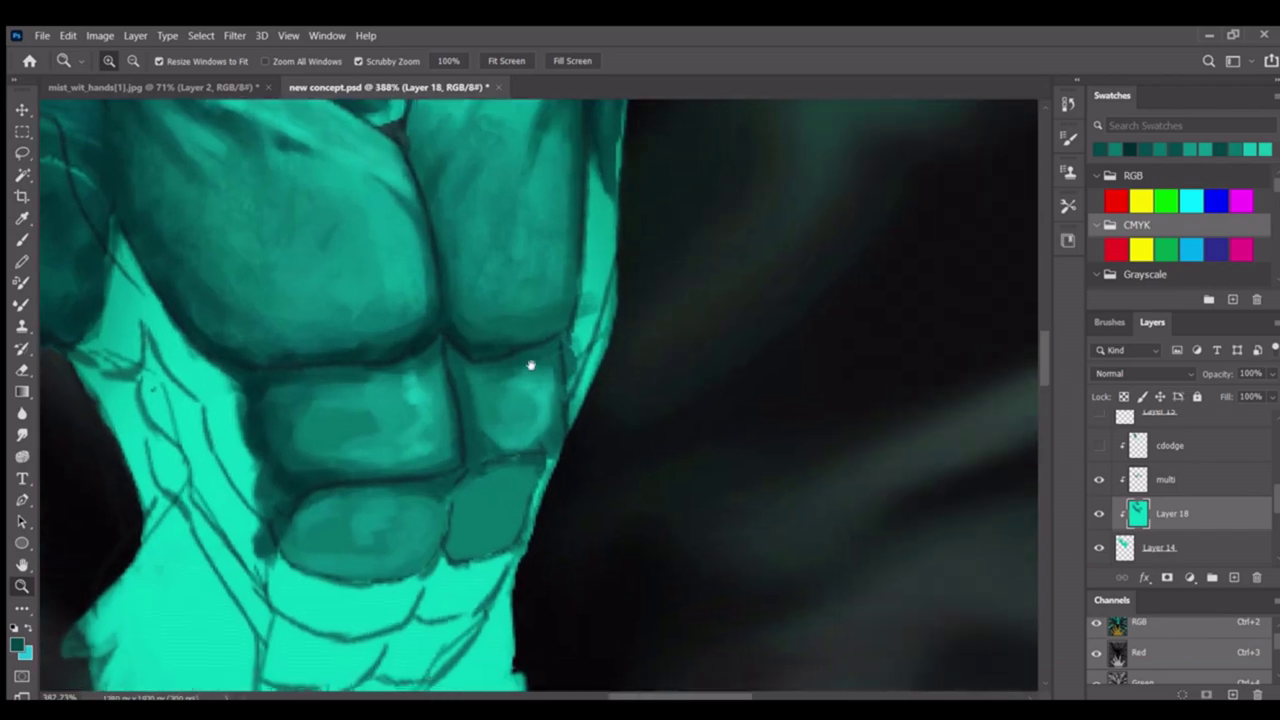
key("b")
Examine the torso shading both close up and against the whole figure and background composition
key("z")
scroll(527, 366, "down", 3)
scroll(389, 394, "up", 1)
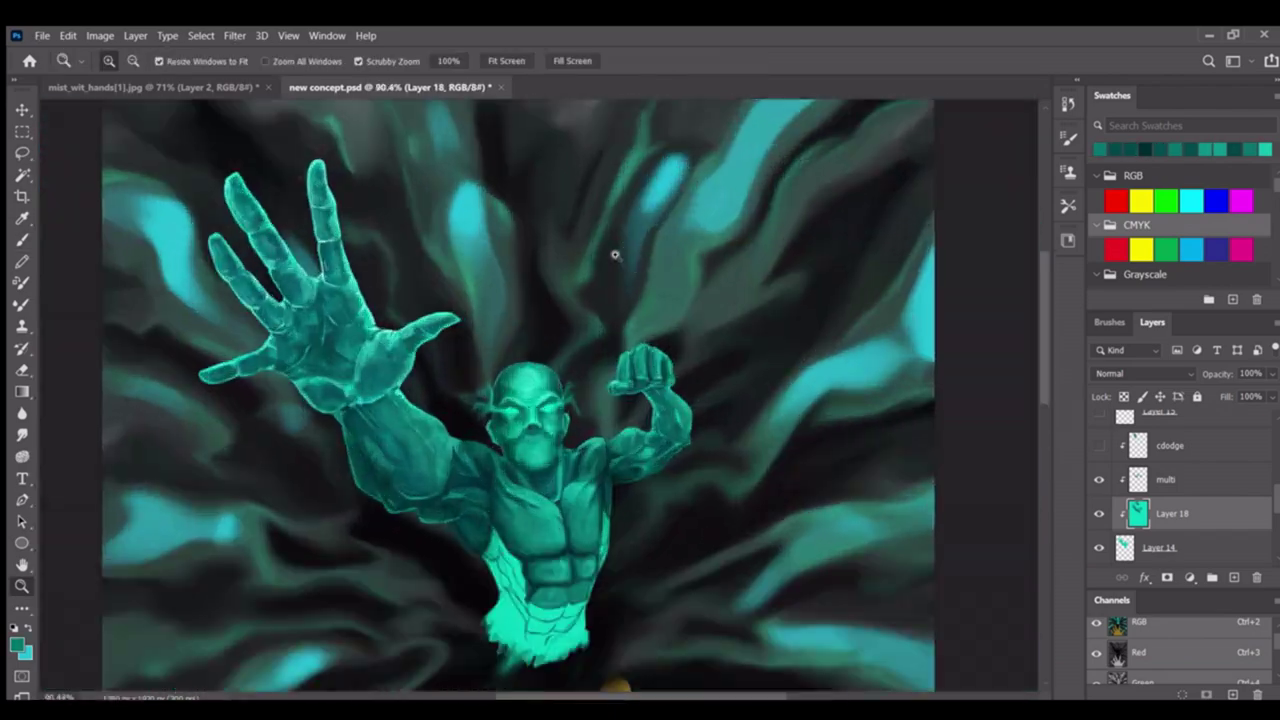
scroll(611, 257, "down", 1)
scroll(485, 407, "up", 2)
scroll(485, 407, "up", 4)
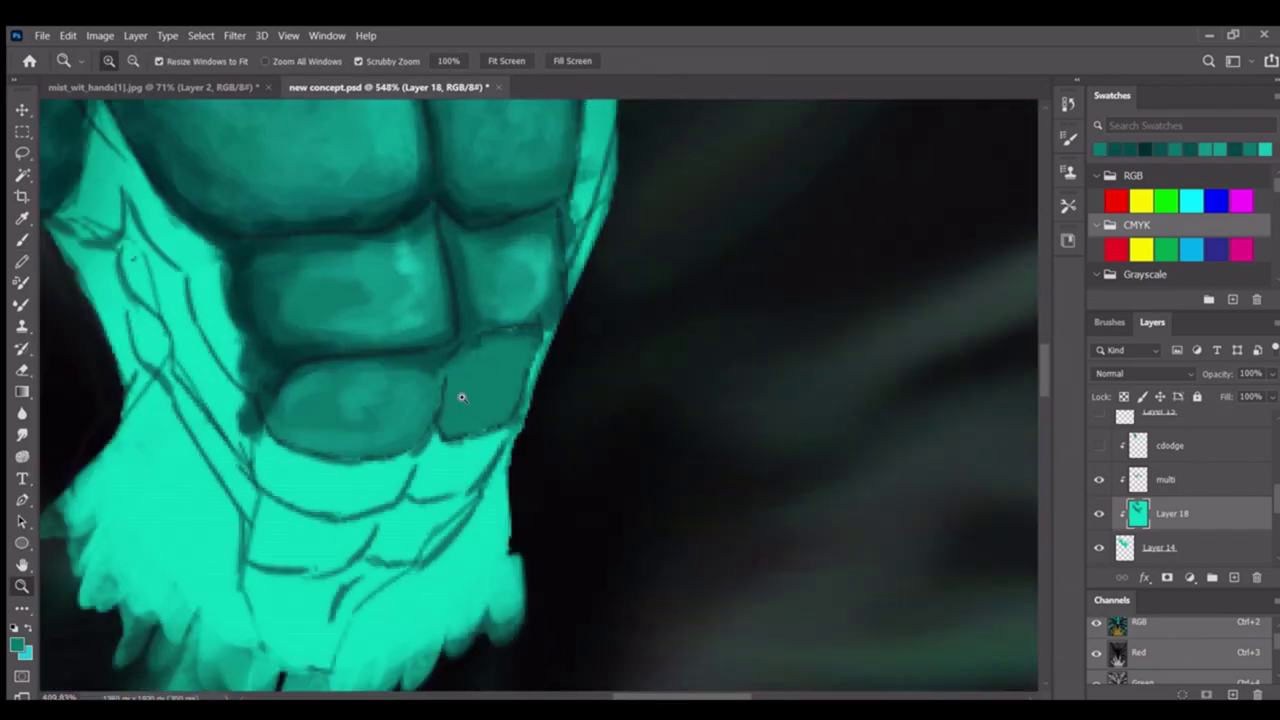
scroll(557, 390, "down", 5)
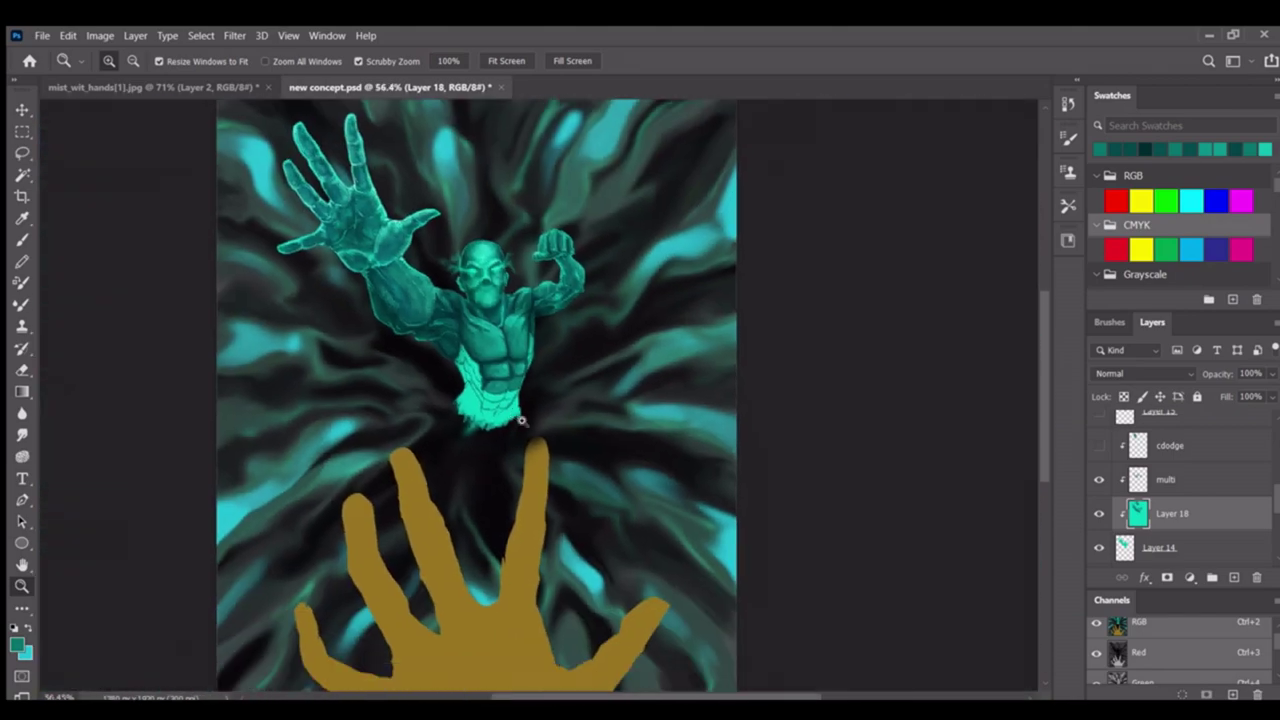
scroll(545, 410, "up", 1)
scroll(540, 422, "down", 1)
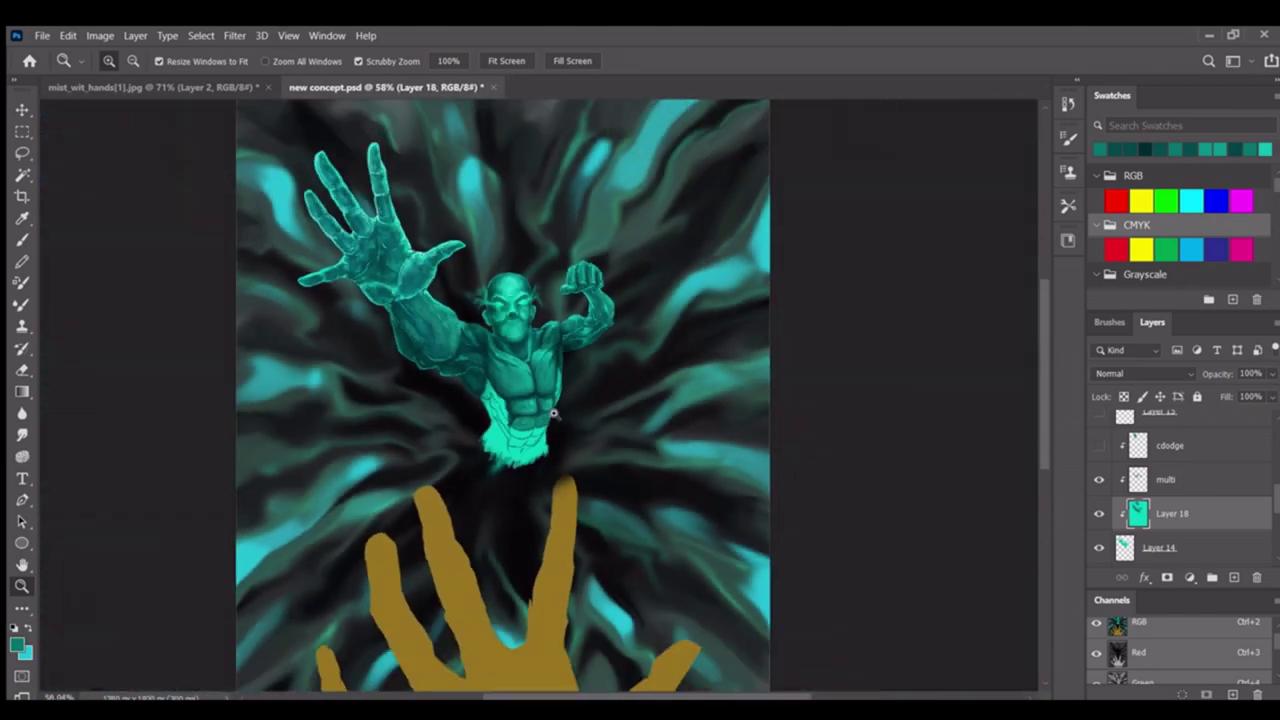
scroll(553, 413, "up", 4)
scroll(574, 343, "down", 3)
scroll(586, 399, "up", 1)
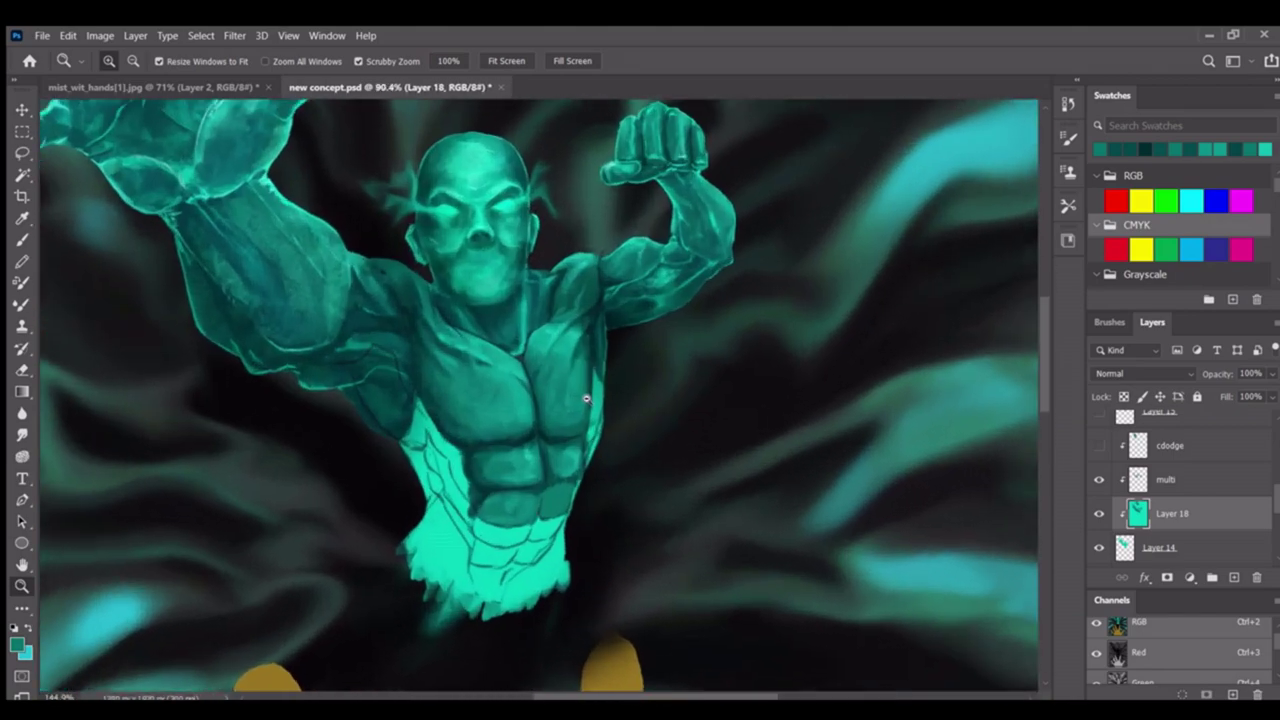
scroll(582, 430, "down", 1)
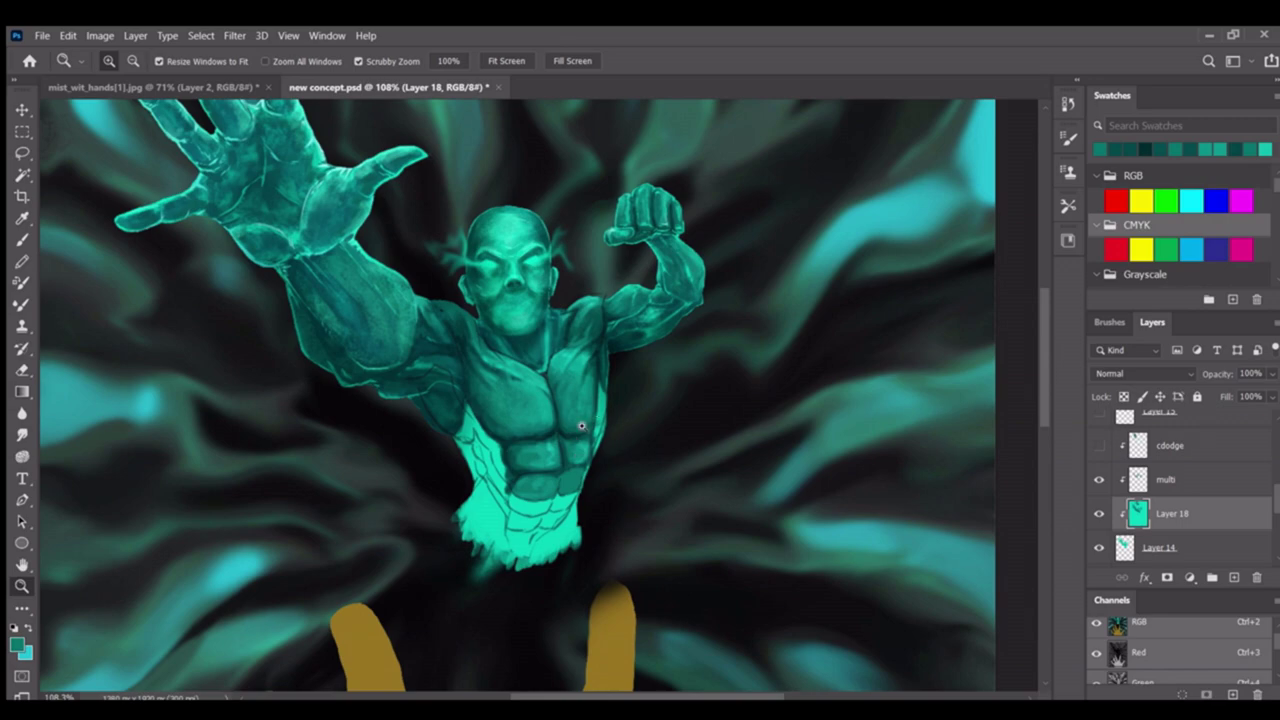
scroll(583, 428, "up", 2)
scroll(600, 432, "down", 2)
scroll(635, 438, "up", 2)
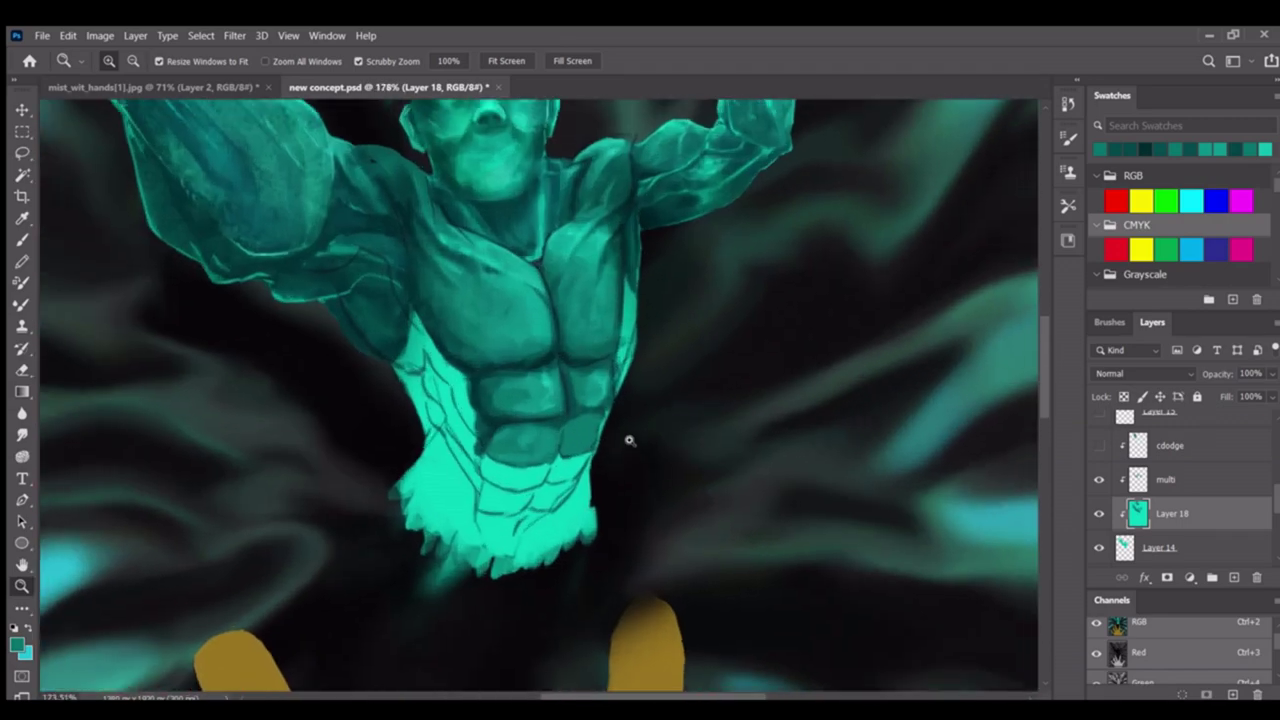
scroll(634, 443, "up", 2)
scroll(620, 453, "down", 1)
scroll(575, 373, "down", 1)
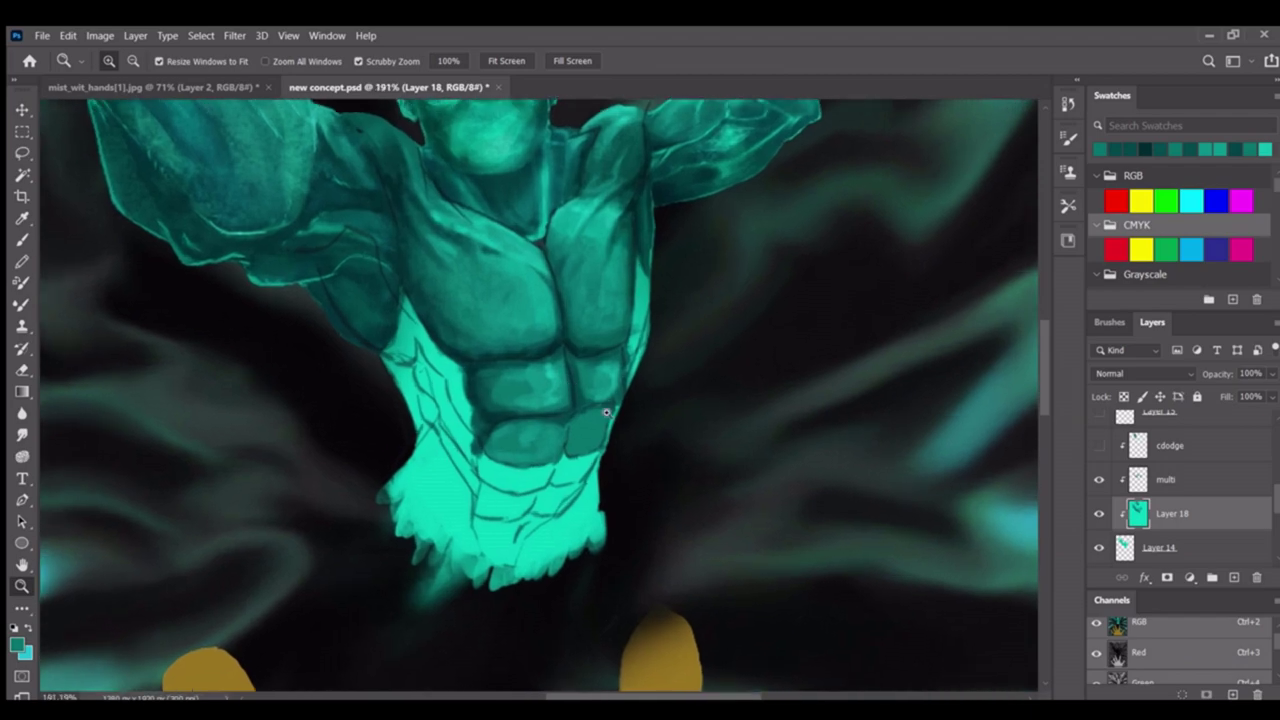
scroll(575, 392, "up", 1)
scroll(578, 387, "down", 1)
scroll(587, 371, "up", 1)
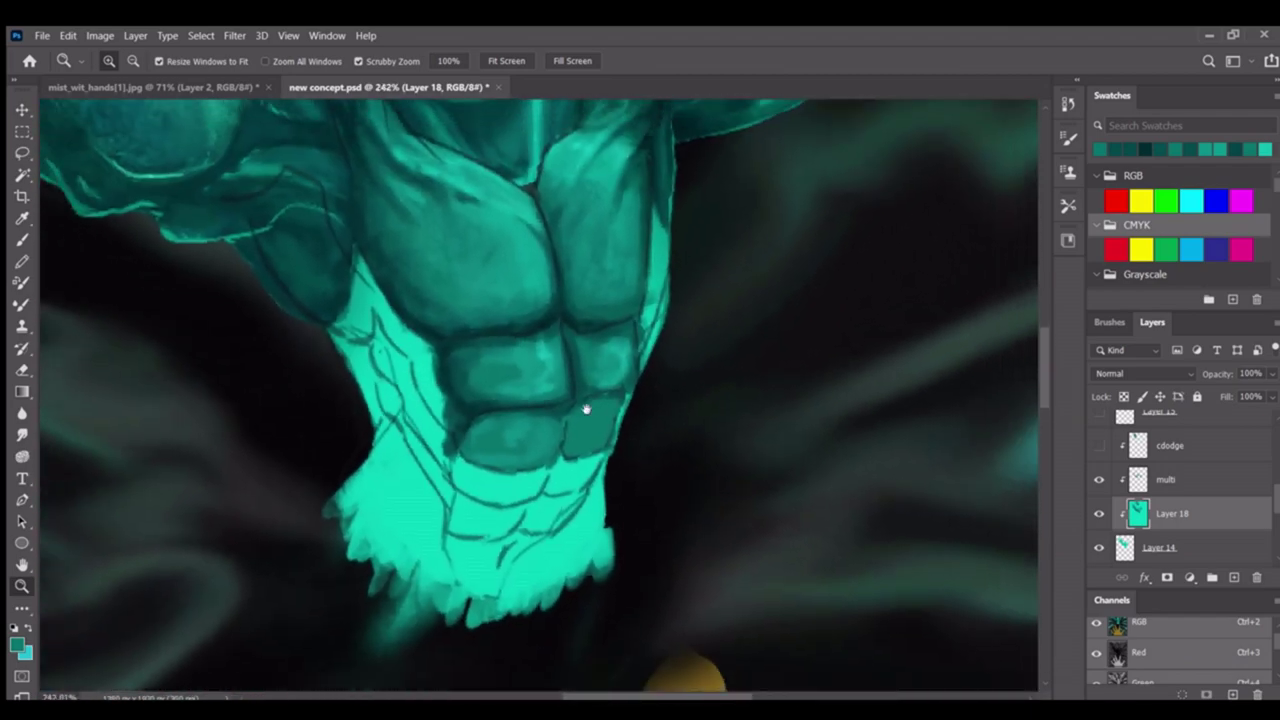
scroll(589, 397, "up", 1)
scroll(574, 436, "down", 1)
scroll(577, 440, "up", 1)
scroll(580, 460, "down", 2)
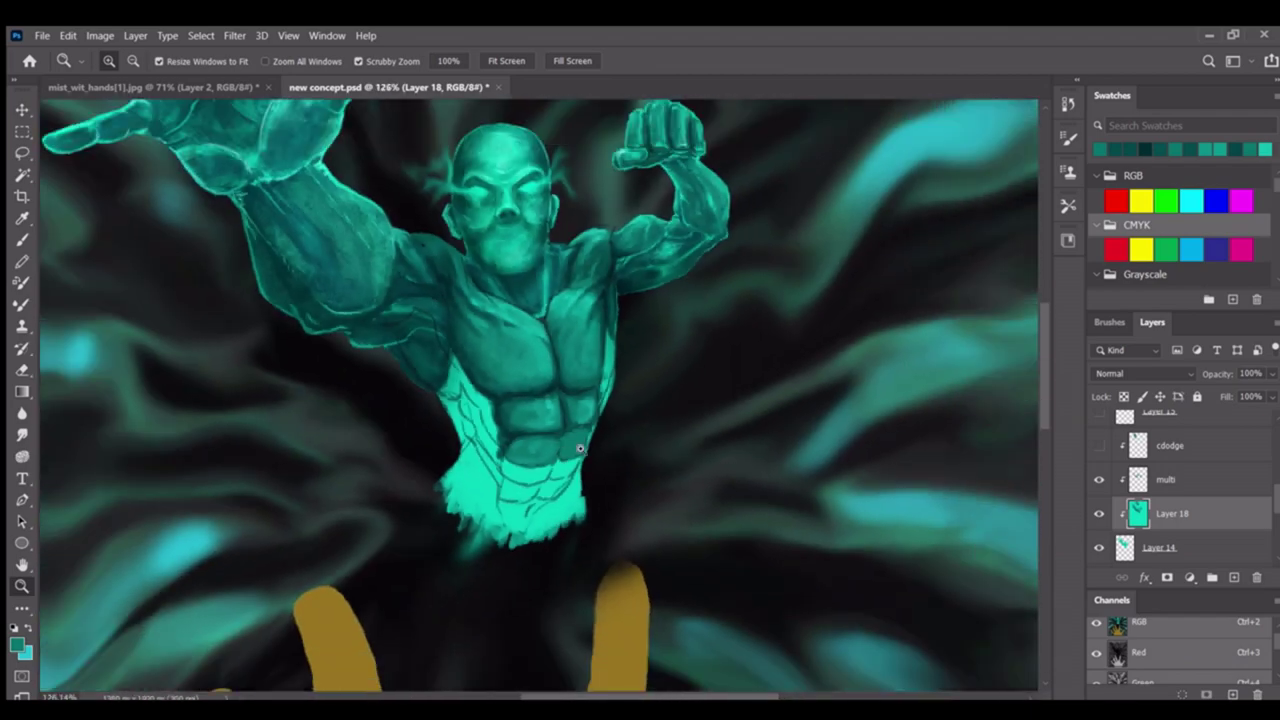
scroll(557, 515, "up", 1)
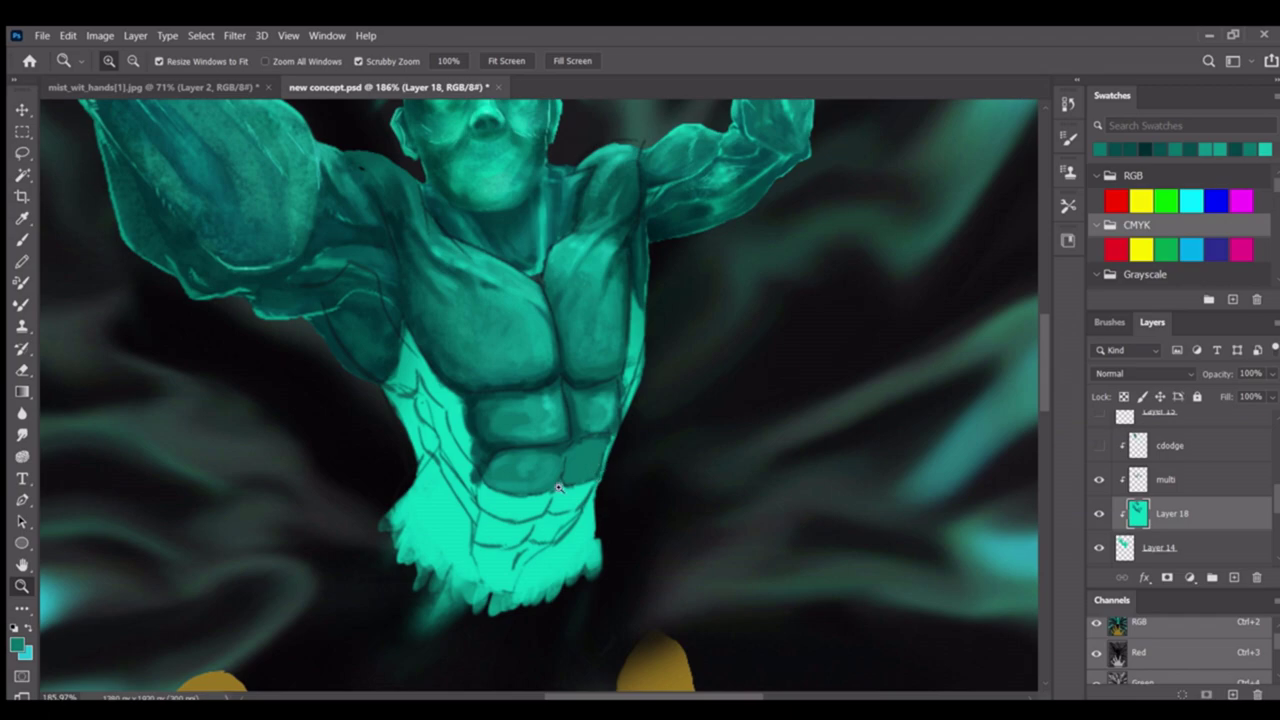
scroll(532, 297, "down", 5)
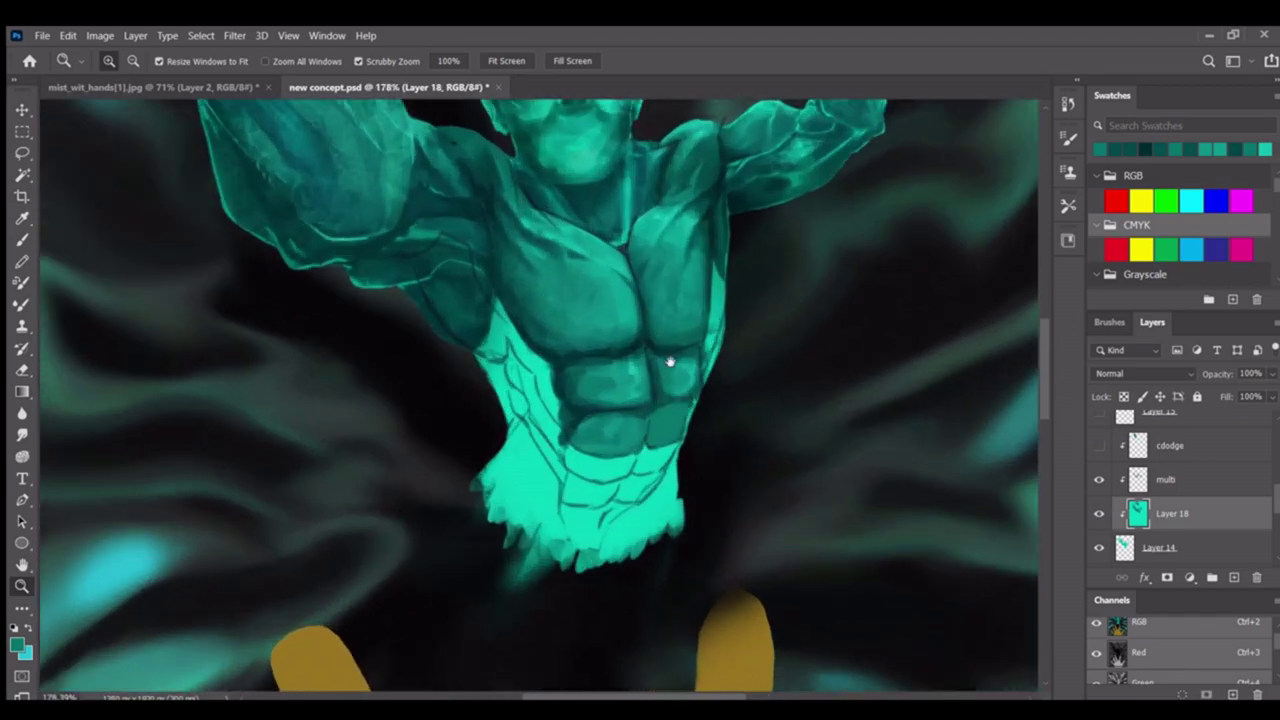
scroll(624, 438, "up", 1)
scroll(632, 465, "down", 2)
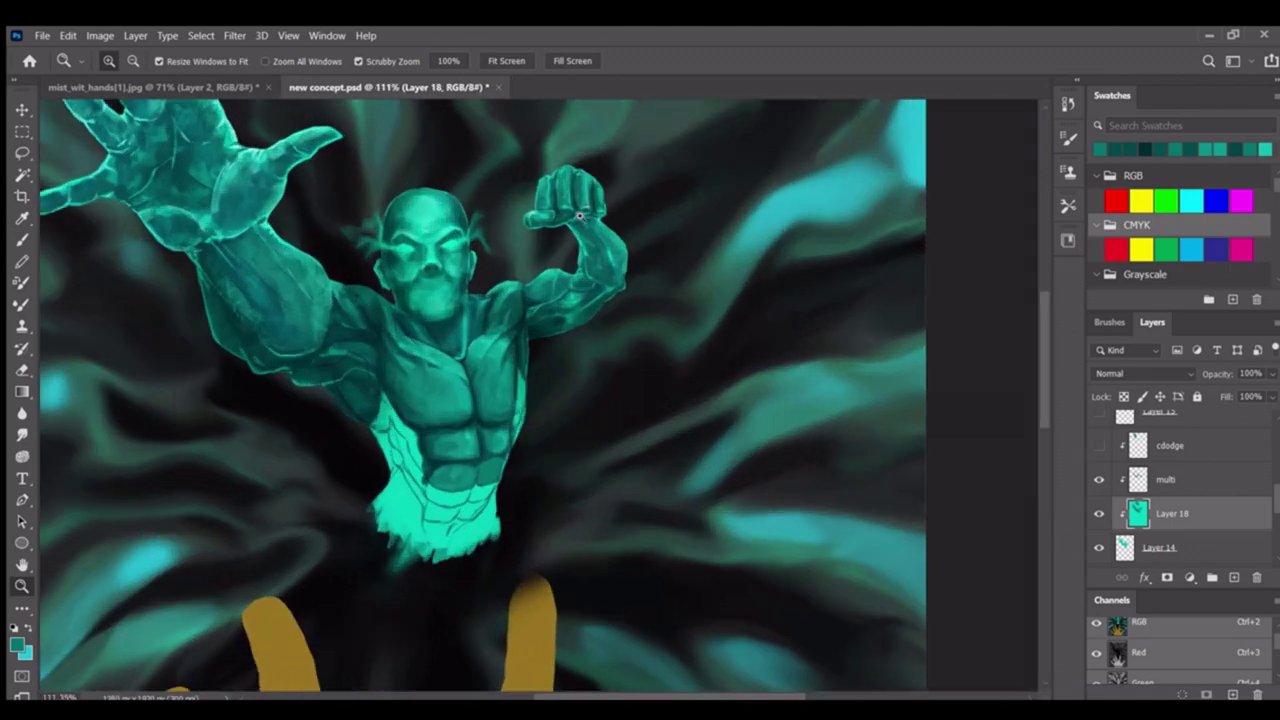
scroll(541, 204, "down", 3)
scroll(580, 263, "up", 4)
scroll(614, 362, "down", 3)
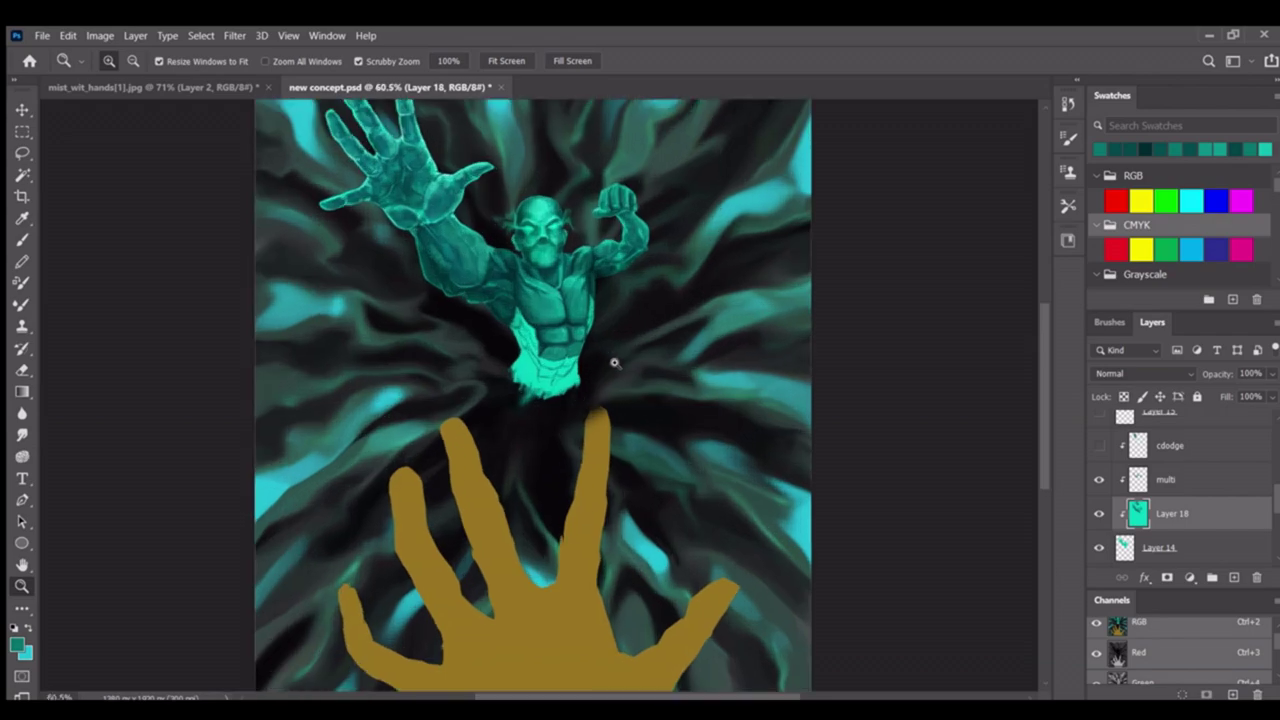
Darken the left and lower edges of the lower-left abdominal block with a size 4 brush in very dark teal
scroll(614, 362, "up", 8)
key("b")
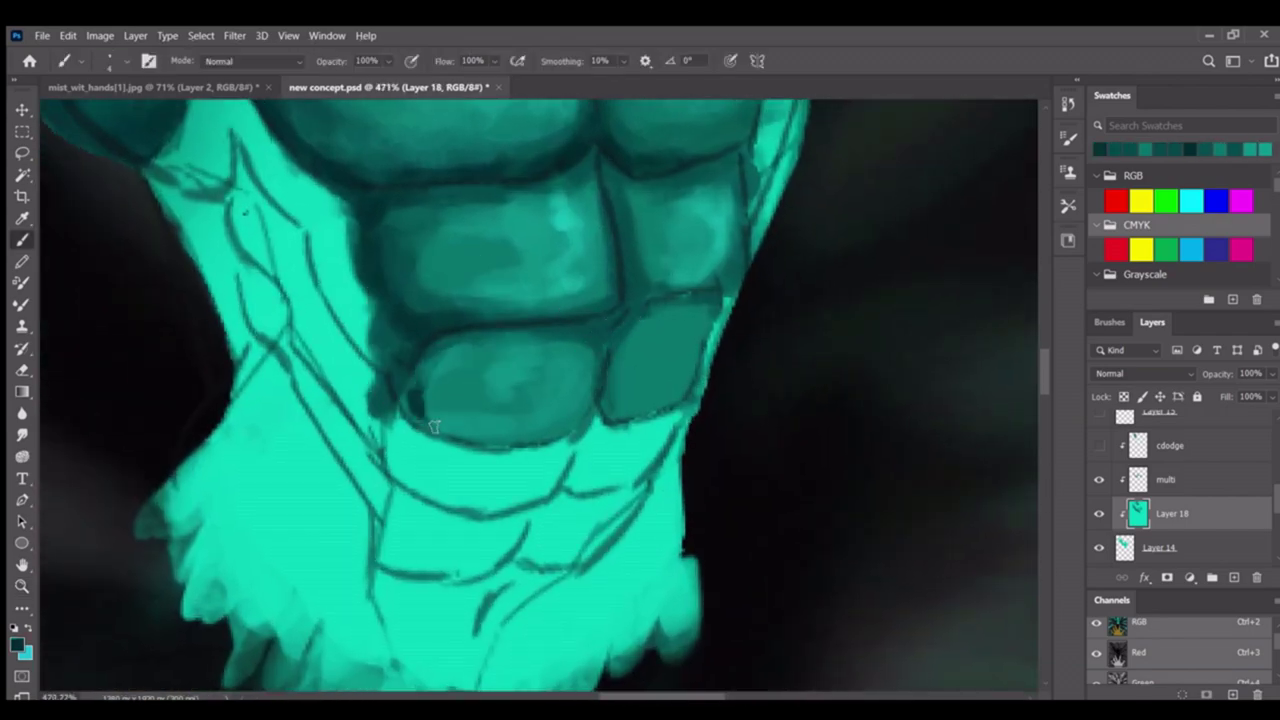
key("z")
scroll(557, 451, "down", 8)
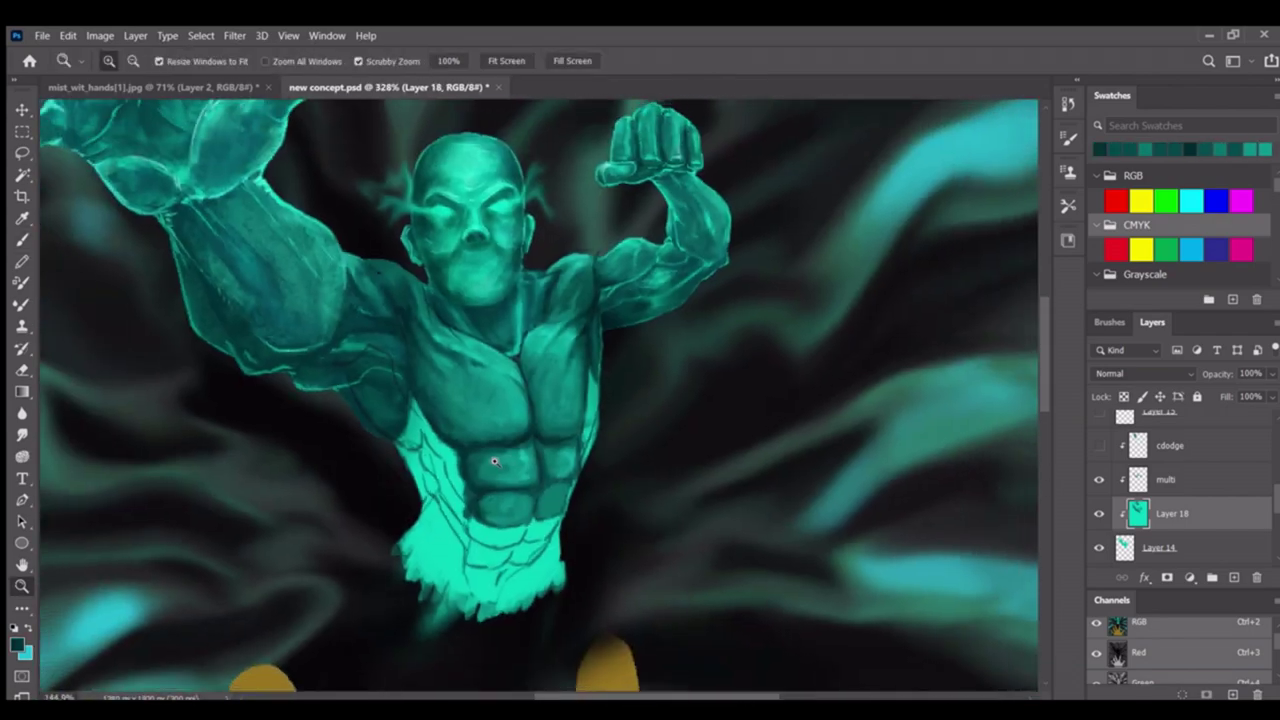
Deepen the dark creases between the abdominal blocks and under the chest on Layer 18
scroll(557, 443, "up", 9)
scroll(549, 420, "down", 6)
scroll(565, 428, "up", 4)
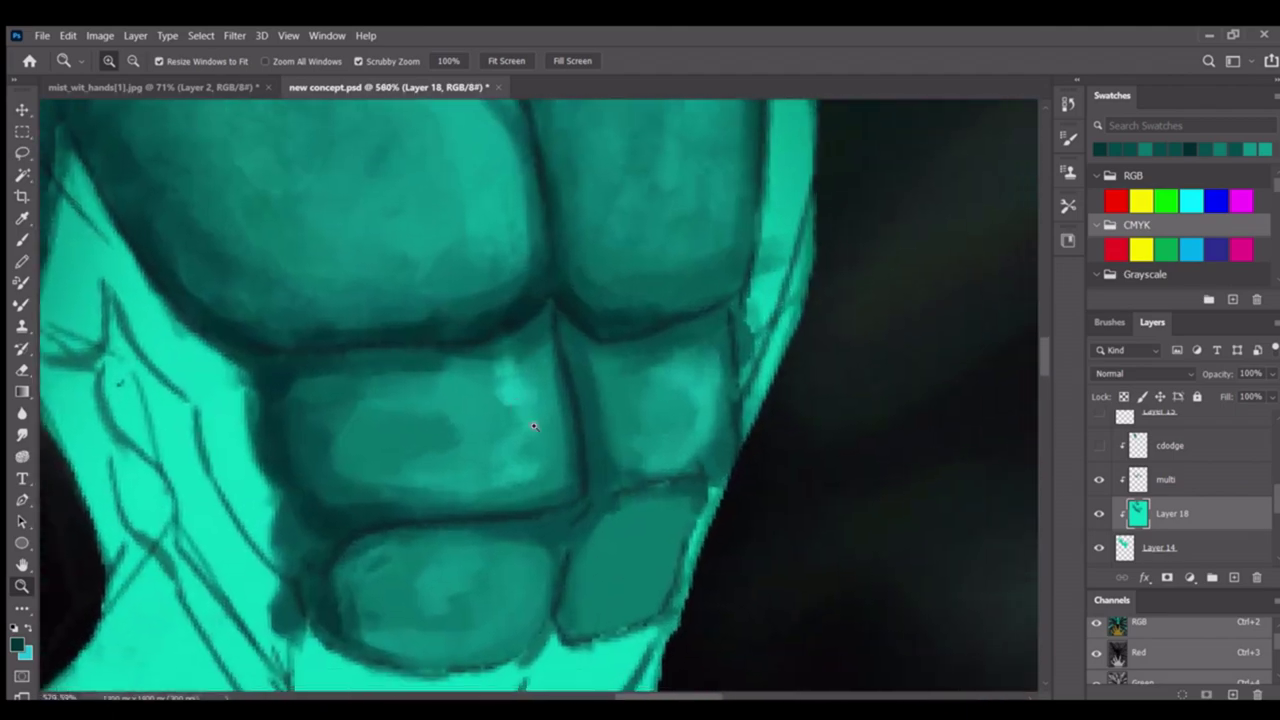
scroll(516, 400, "down", 6)
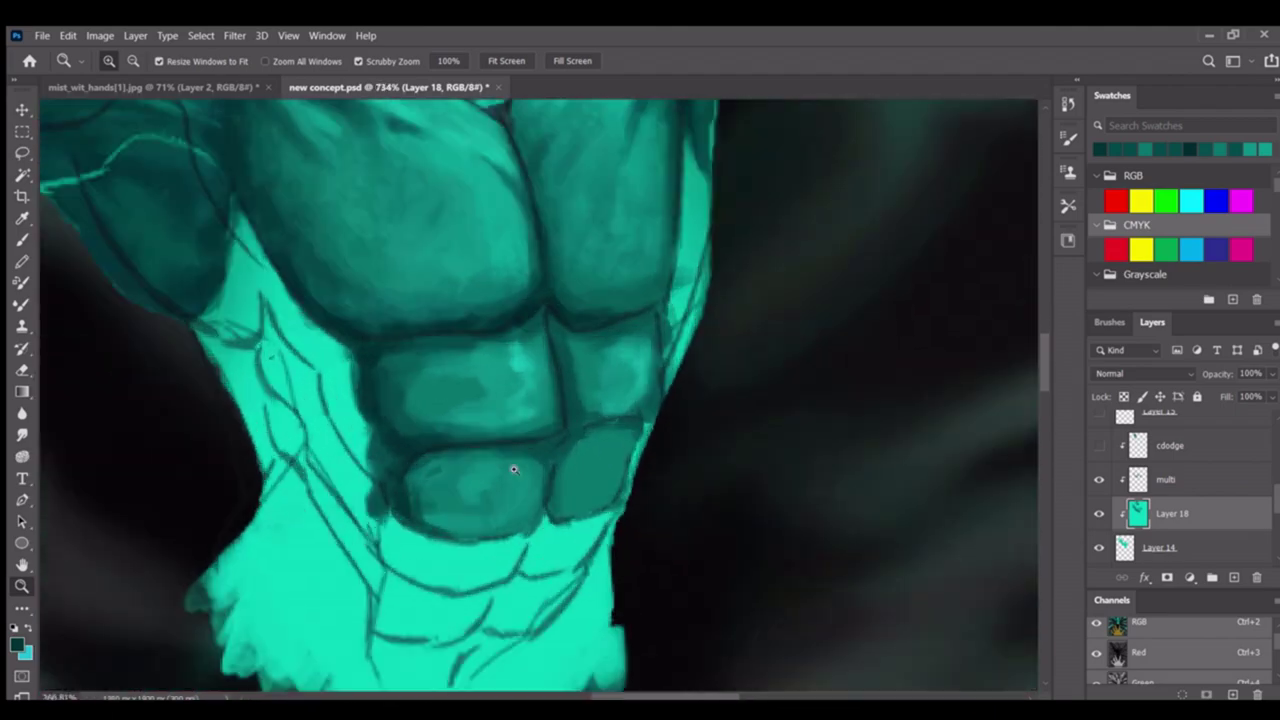
scroll(573, 465, "up", 6)
scroll(613, 447, "down", 4)
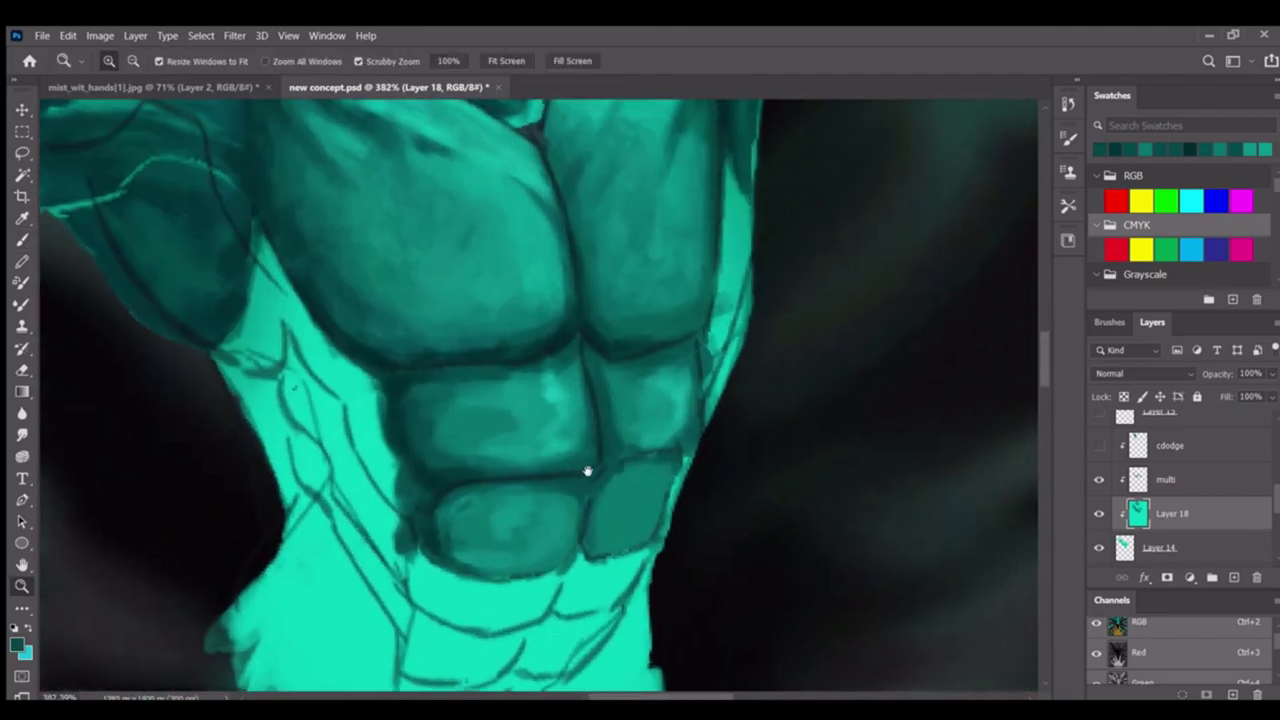
scroll(597, 480, "up", 4)
key("b")
scroll(530, 393, "up", 3)
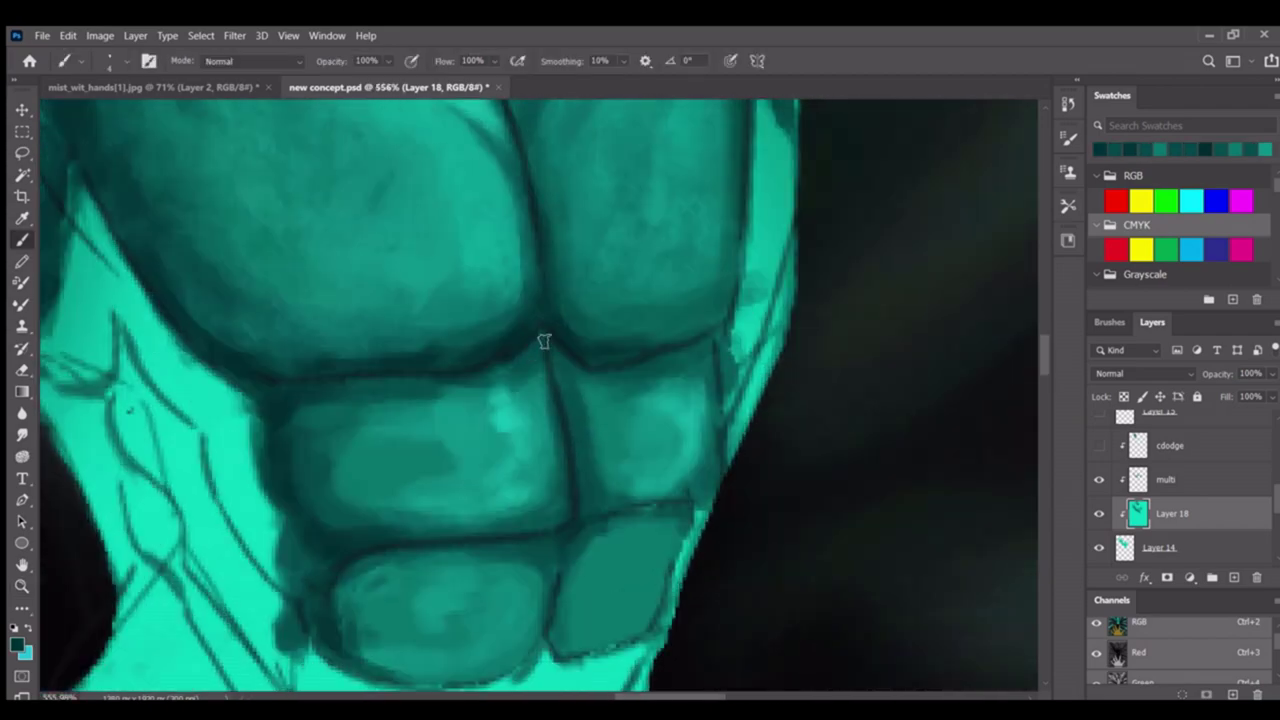
scroll(571, 441, "down", 5)
Check the torso painting with the sktchbod sketch layer hidden, restore the sketch and return to Layer 18
key("z")
key("alt+]")
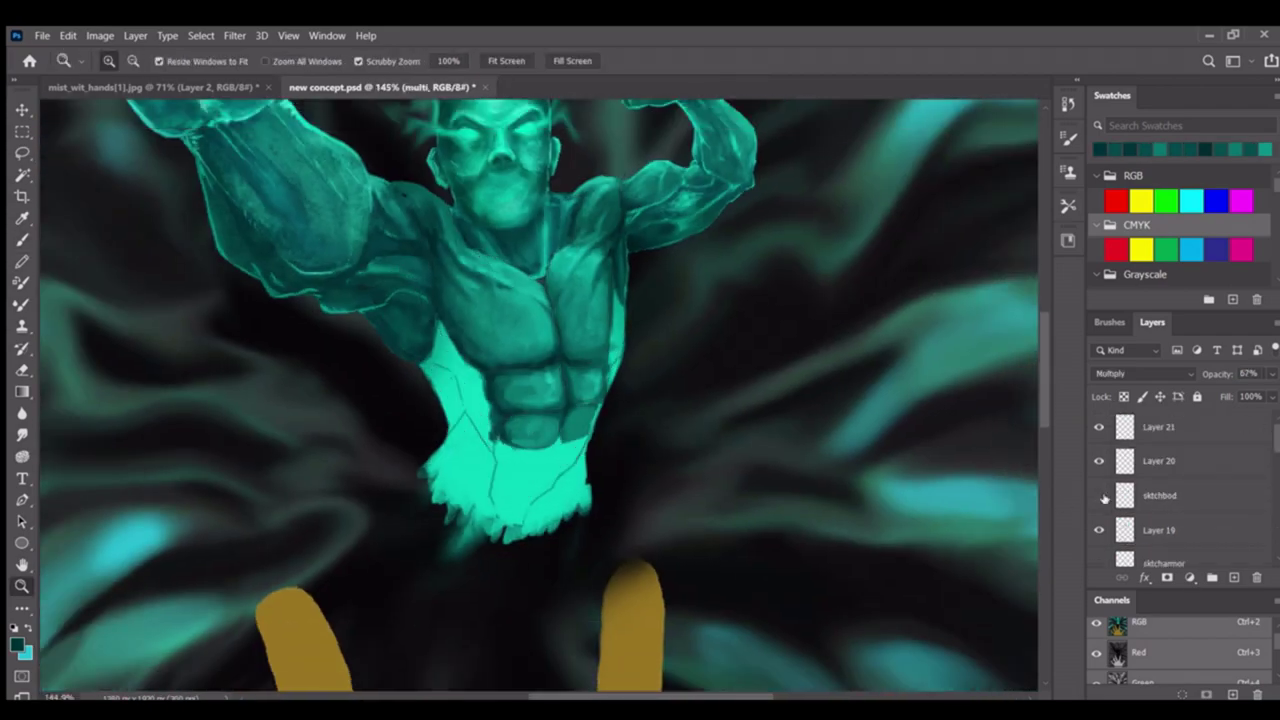
scroll(581, 520, "up", 5)
key("alt+[")
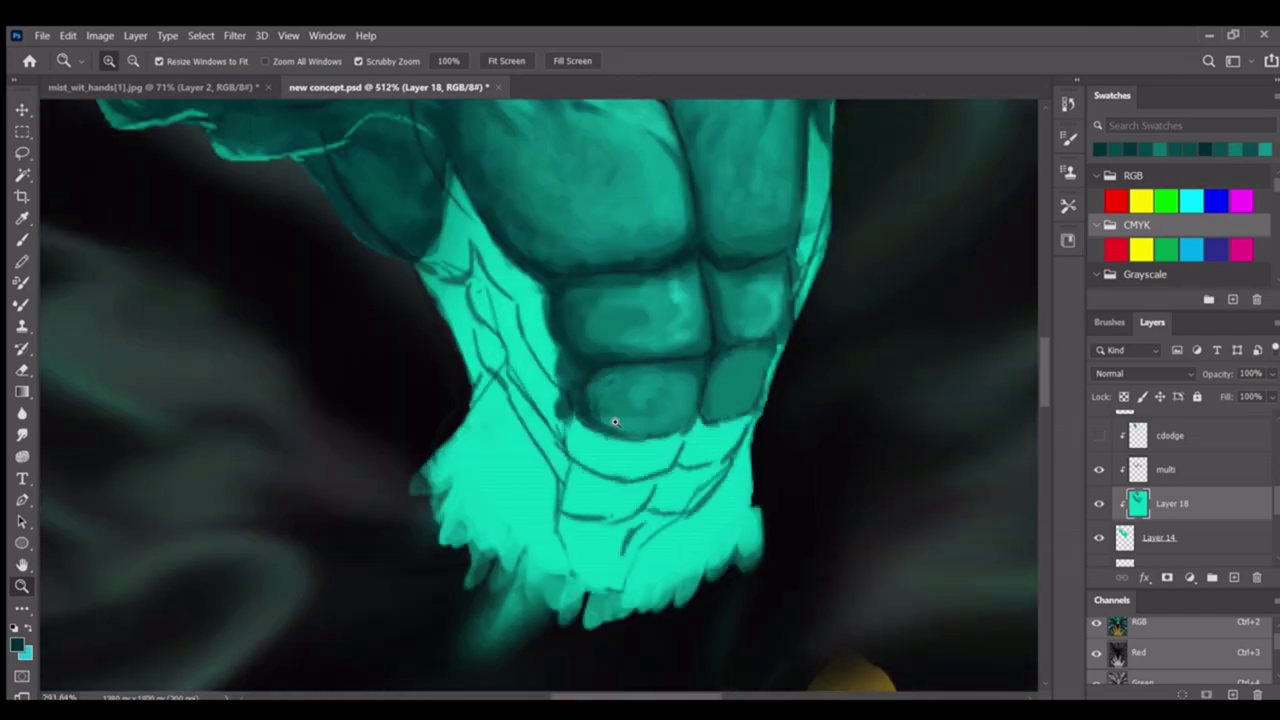
Brush lighter teal highlights onto the lower-left abdominal block, especially along its upper area
scroll(580, 440, "down", 5)
scroll(583, 451, "up", 4)
scroll(581, 480, "down", 2)
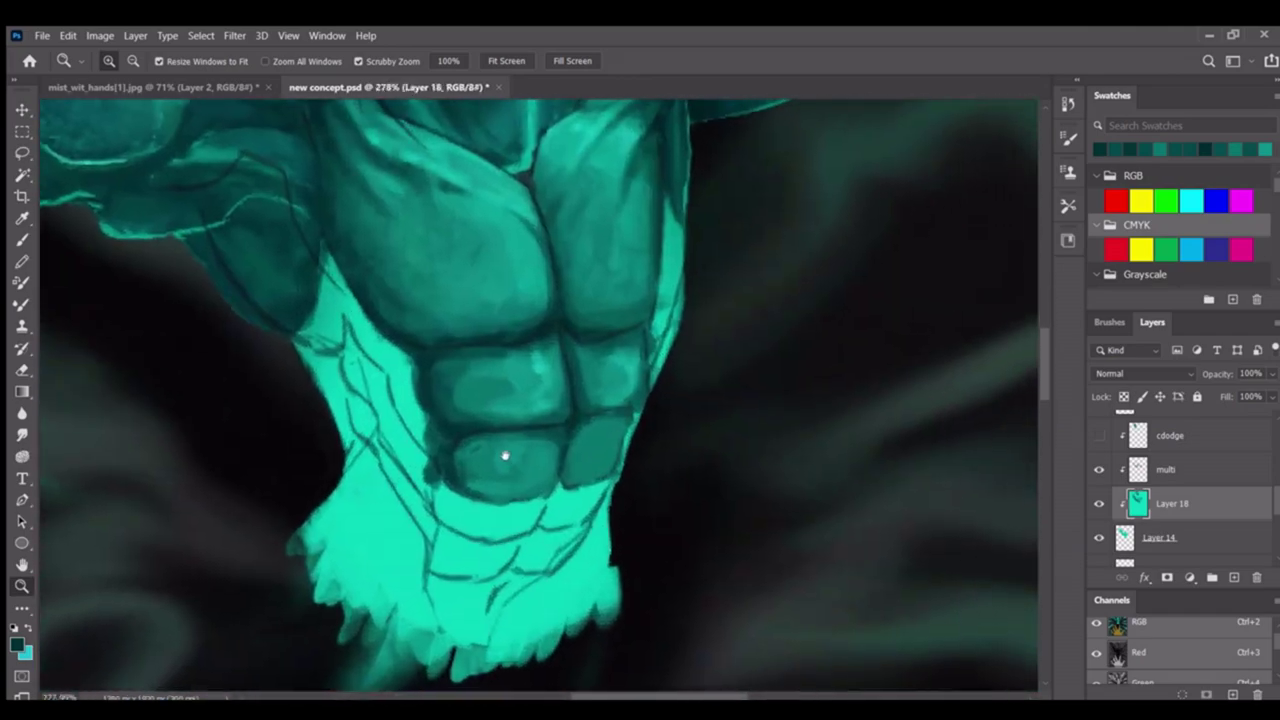
scroll(581, 507, "up", 3)
scroll(594, 449, "down", 2)
scroll(606, 503, "up", 2)
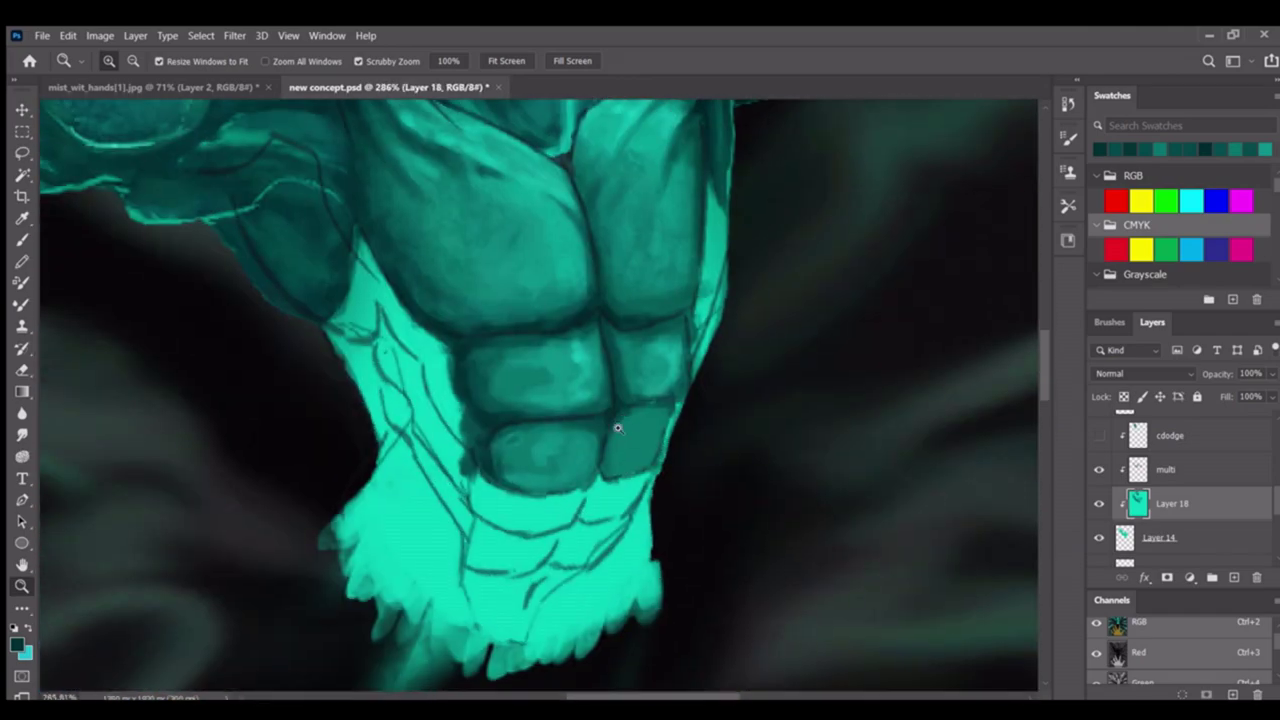
scroll(600, 450, "up", 2)
key("b")
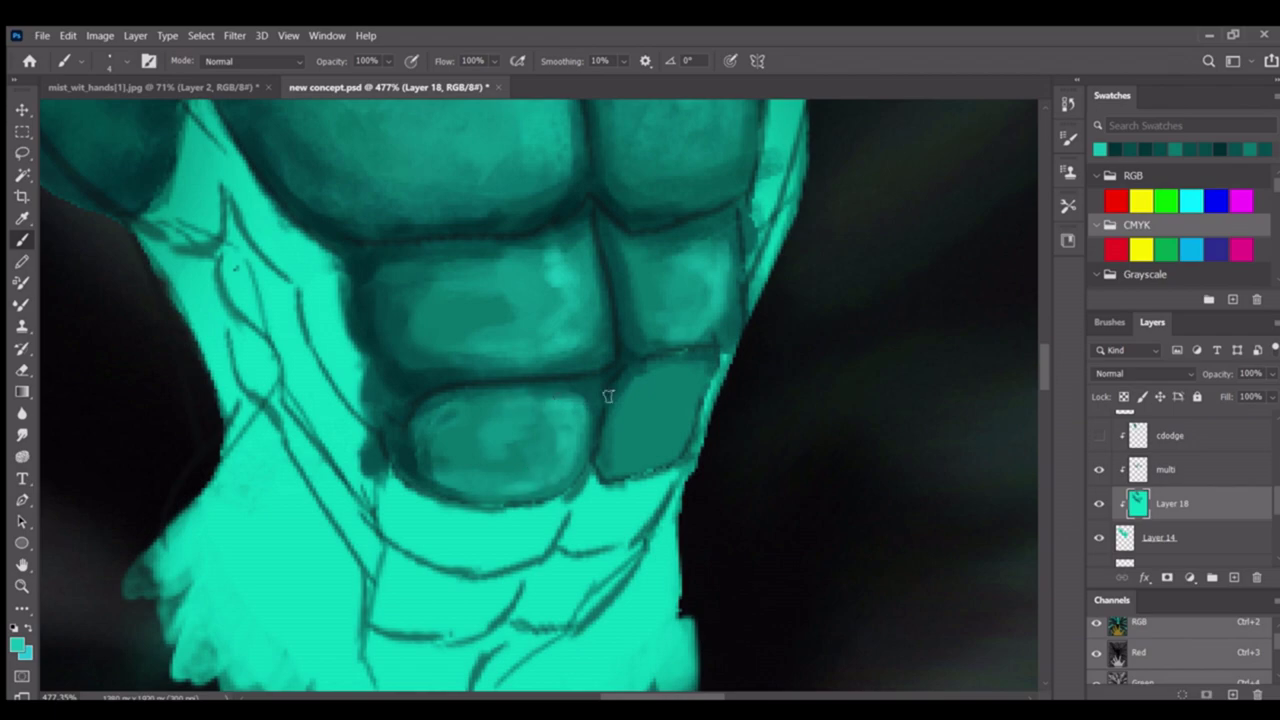
Highlight the upper part of the lower-right abdominal block and fill the curved segment below the lower-left block with flat dark teal
scroll(558, 402, "down", 8)
key("z")
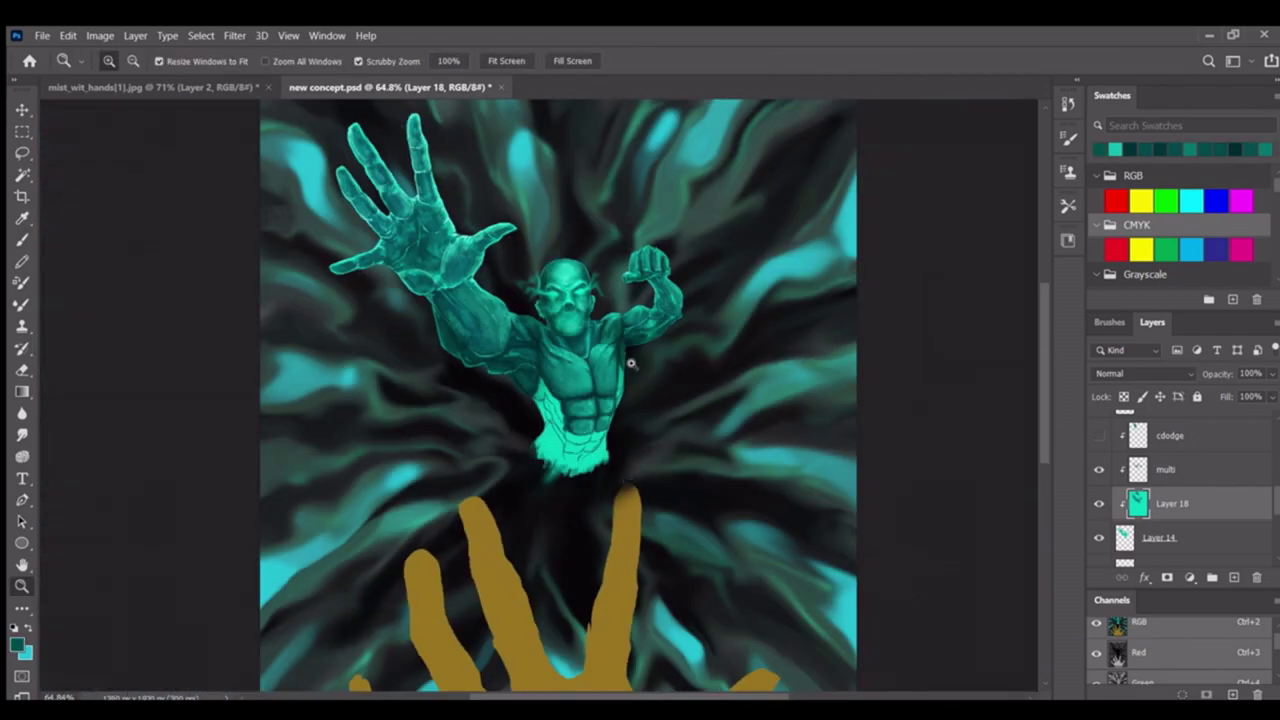
scroll(616, 373, "up", 6)
scroll(663, 323, "down", 2)
scroll(543, 300, "up", 2)
key("b")
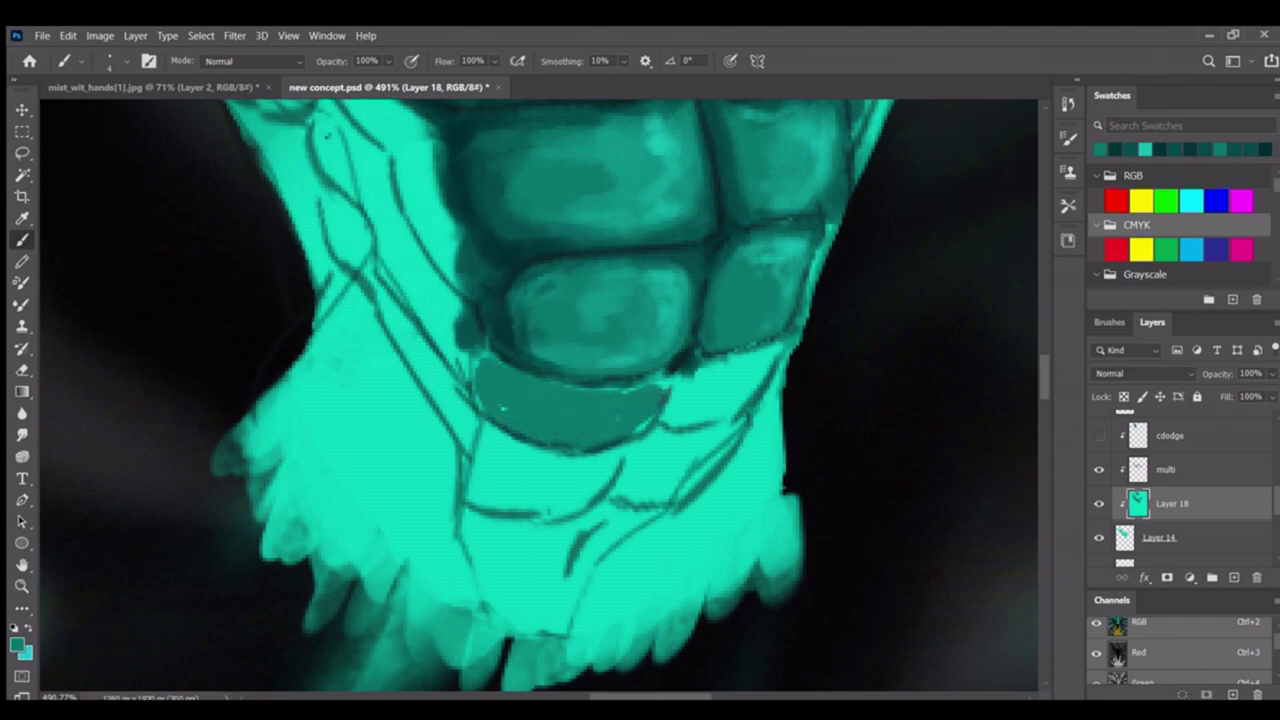
Fill the remaining right segment of the new abdominal row with dark teal and darken the crease above that row
left_click_drag(507, 411, 352, 481)
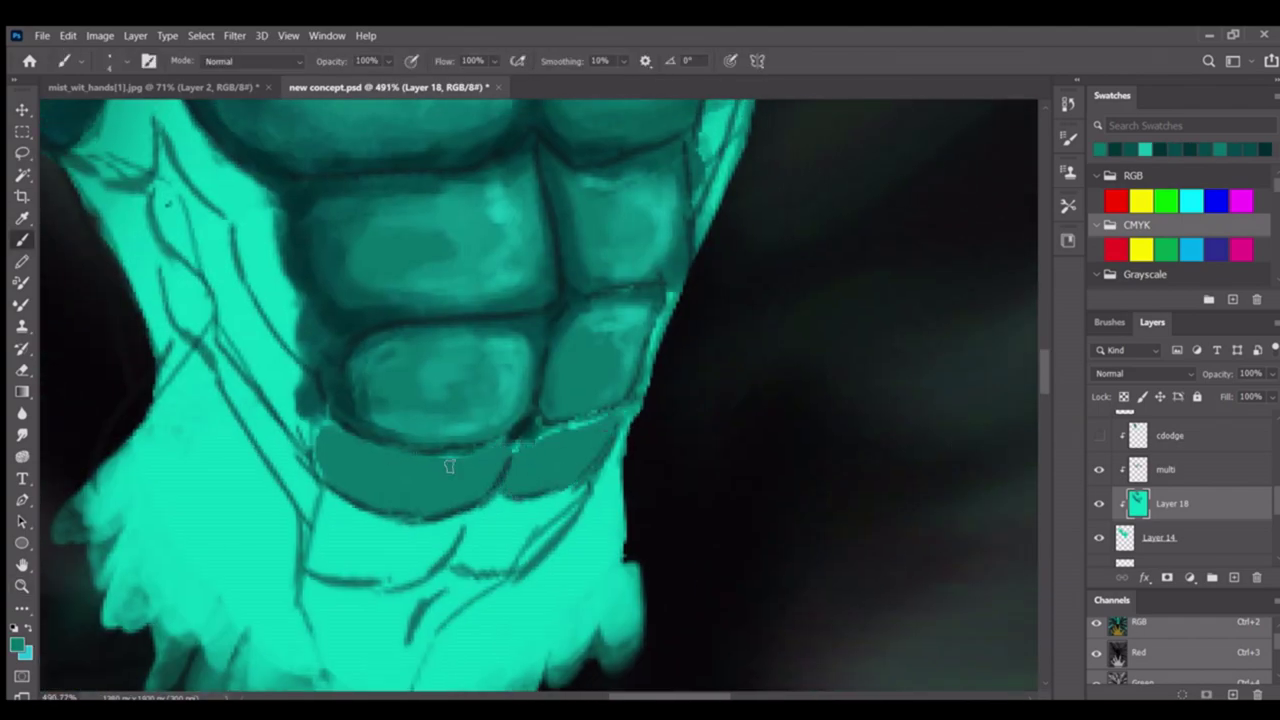
scroll(558, 381, "up", 2)
scroll(565, 356, "down", 2)
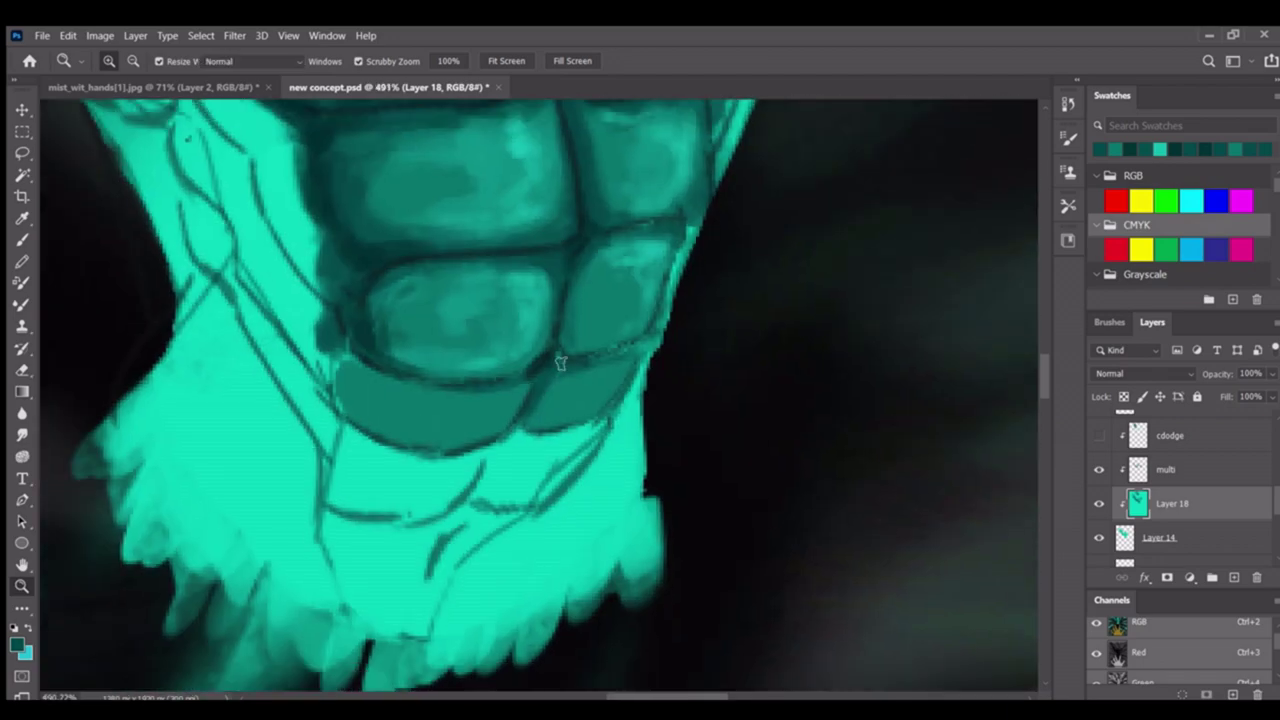
Shade the left segment of the lowest abdominal row with darker edges, a dark underside contour and a lighter teal centre
scroll(580, 224, "down", 1)
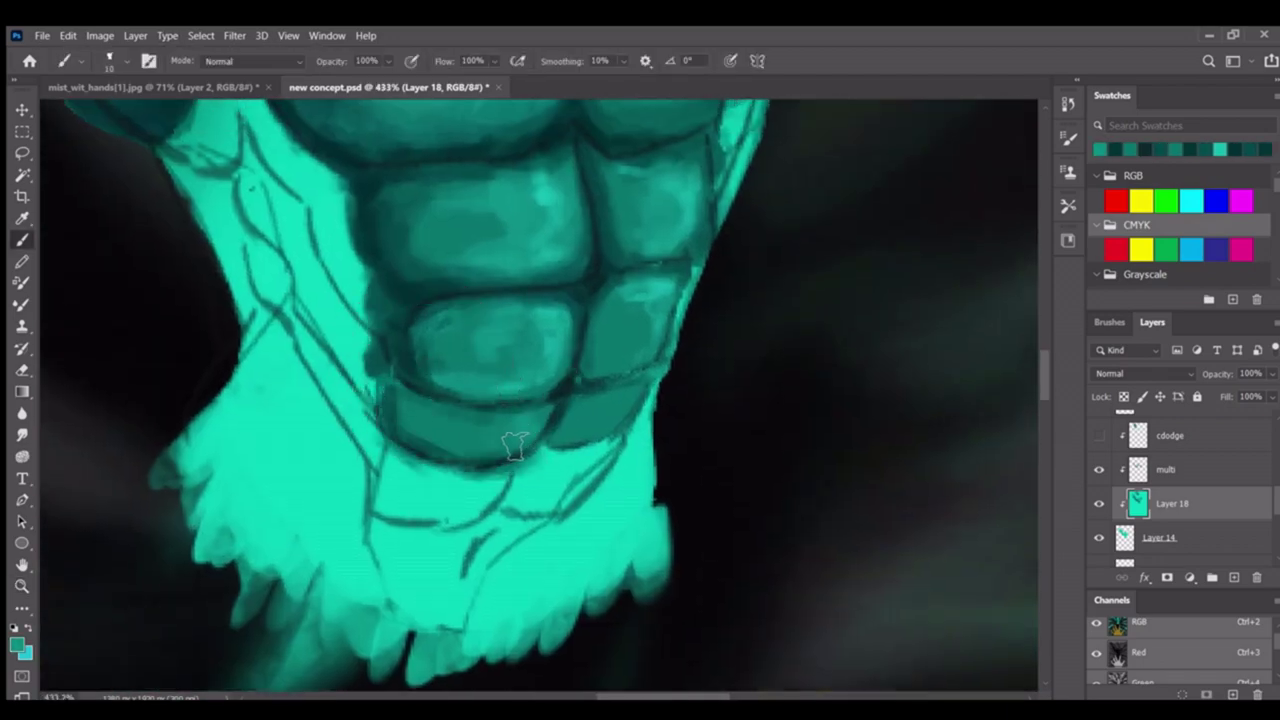
scroll(513, 445, "down", 3)
scroll(610, 365, "up", 2)
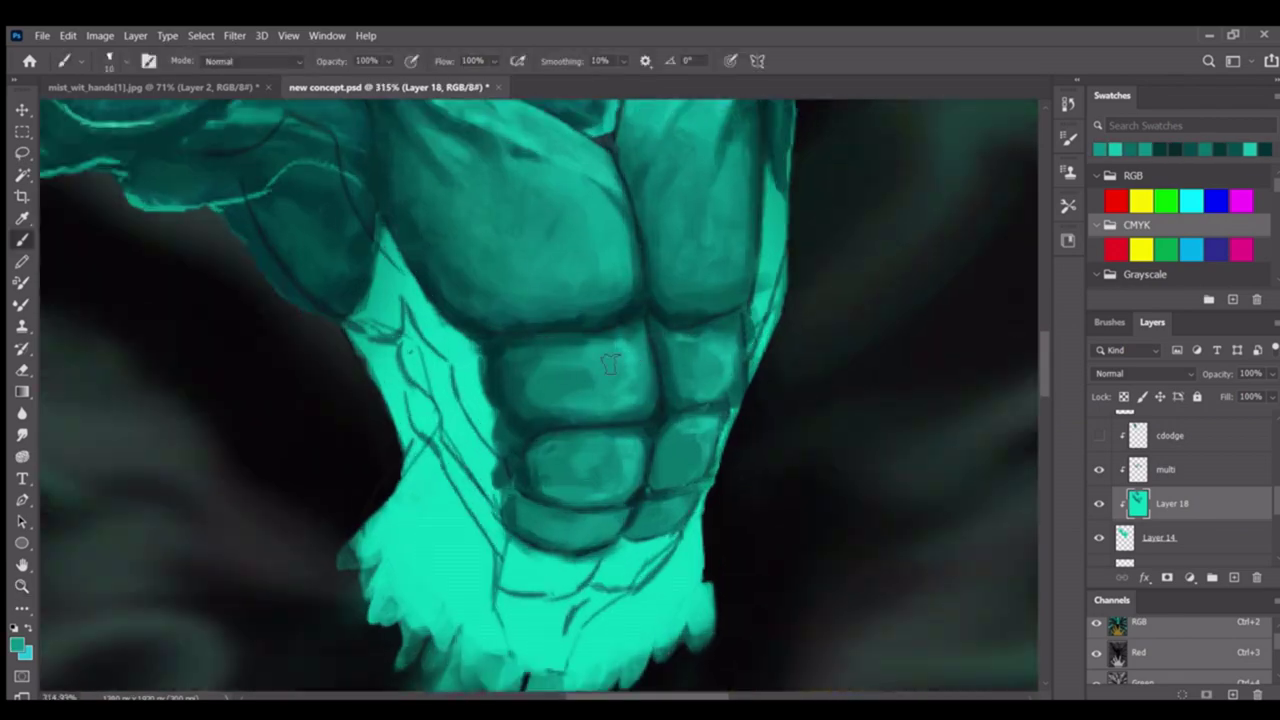
scroll(610, 365, "down", 3)
scroll(657, 357, "up", 3)
scroll(423, 337, "down", 1)
scroll(471, 386, "up", 1)
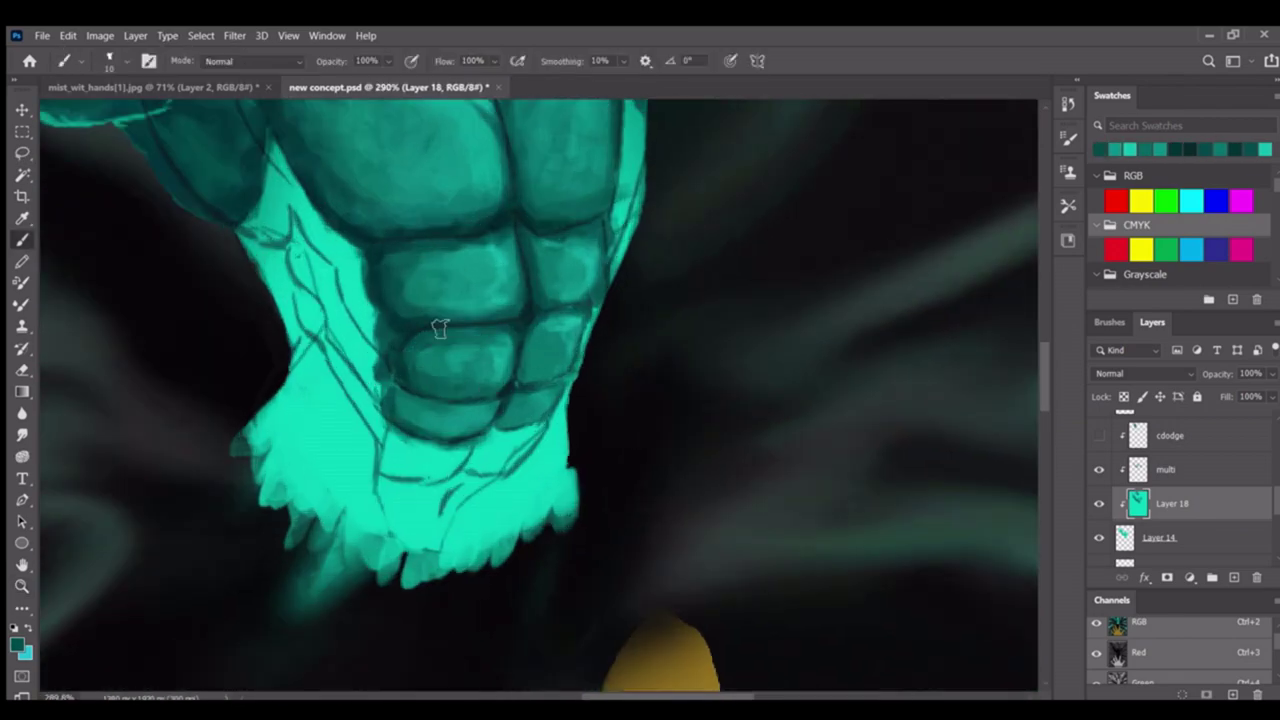
scroll(430, 300, "down", 4)
scroll(423, 414, "up", 5)
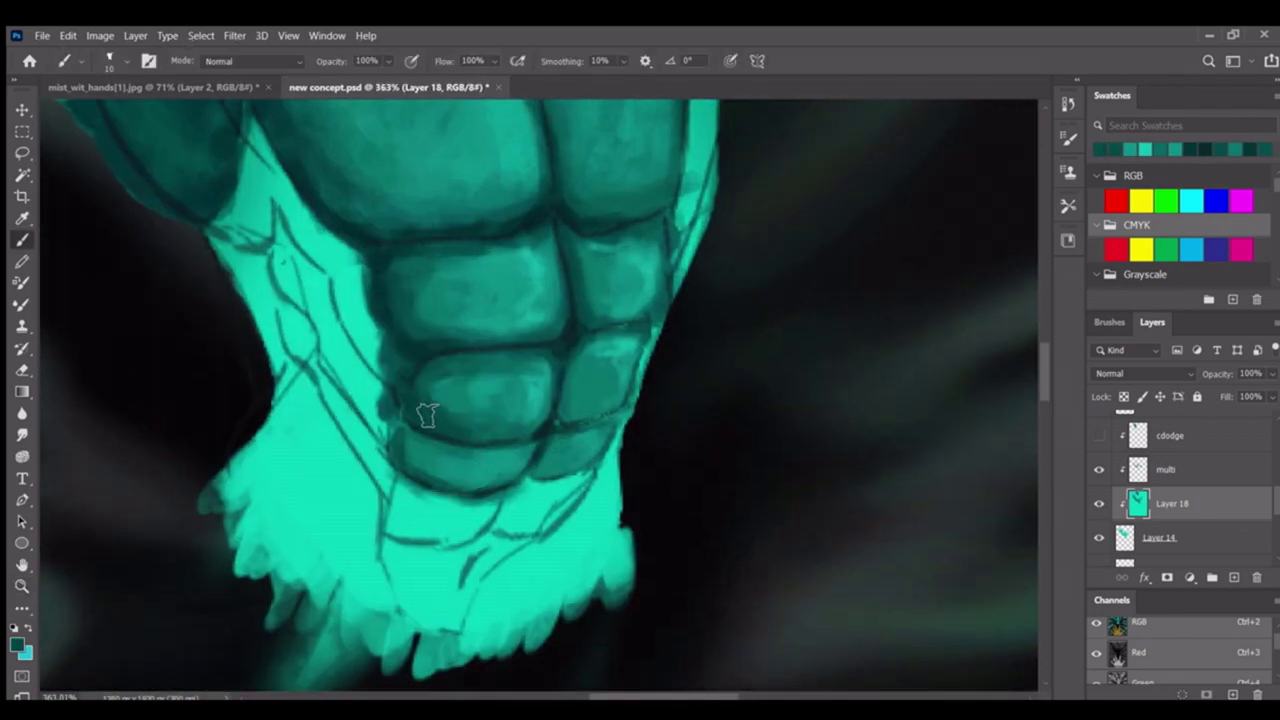
Deepen the creases around the lowest abdominal row and shade its right segment with dark edges and a lighter centre
key("z")
key("b")
scroll(470, 420, "down", 1)
scroll(455, 440, "up", 1)
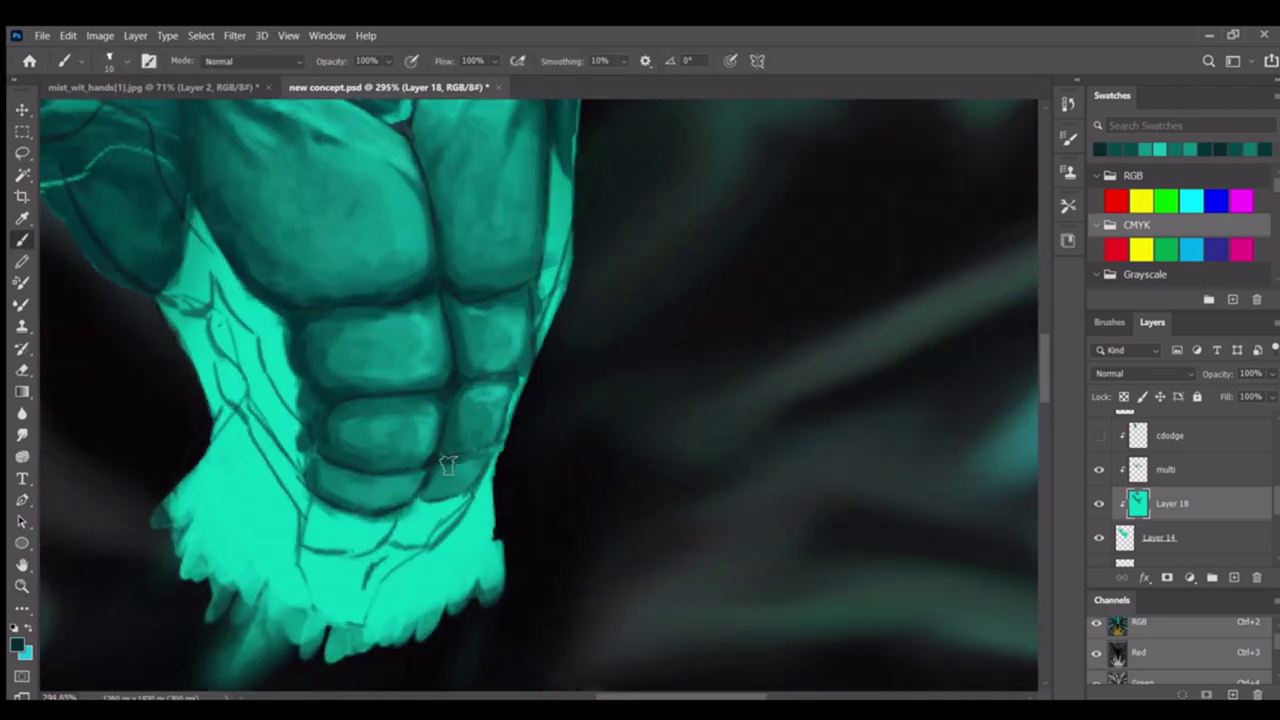
left_click_drag(450, 496, 484, 462)
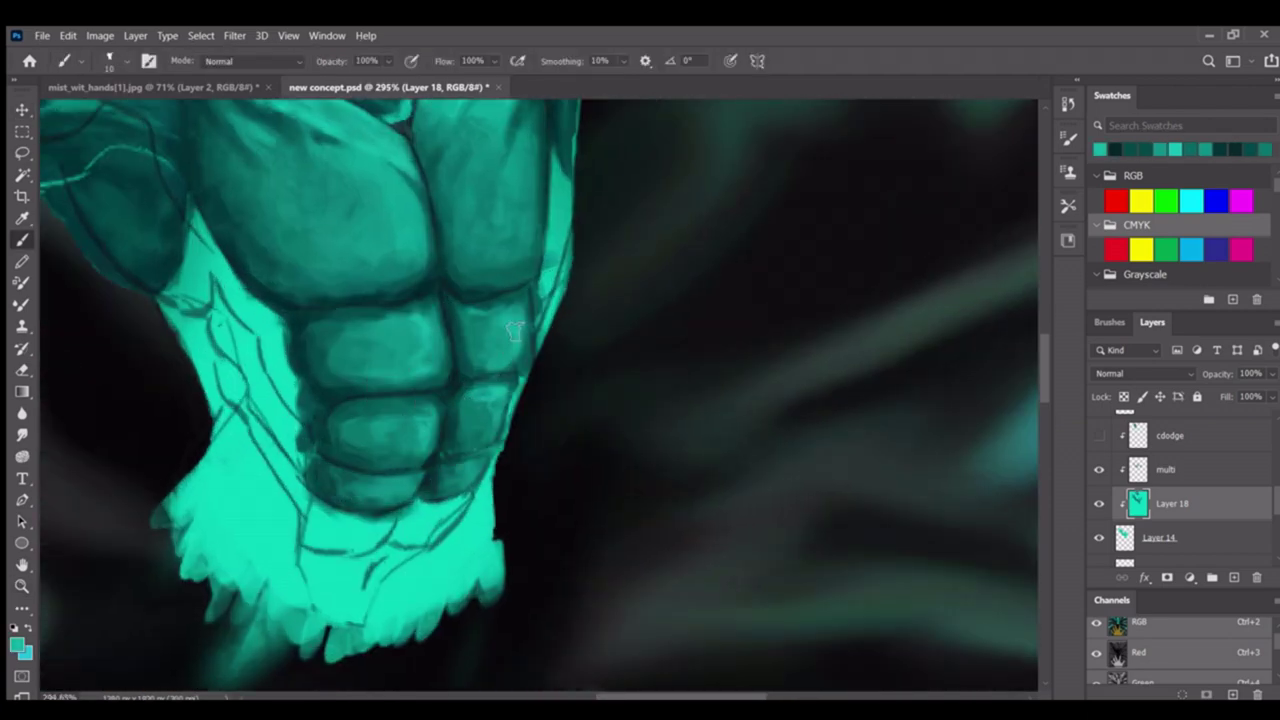
Fill the bright strip running from the left armpit down beside the pectoral and upper abdominals with dark teal
scroll(431, 282, "down", 3)
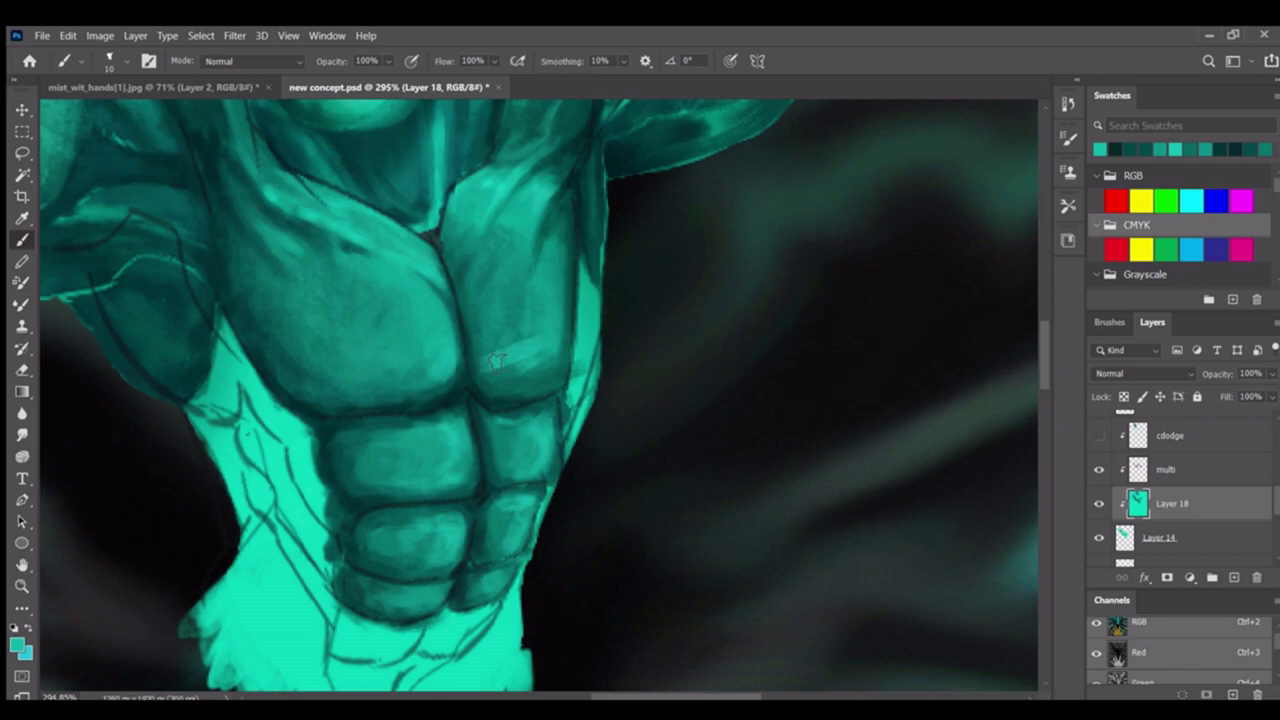
scroll(504, 405, "down", 4)
scroll(504, 405, "down", 2)
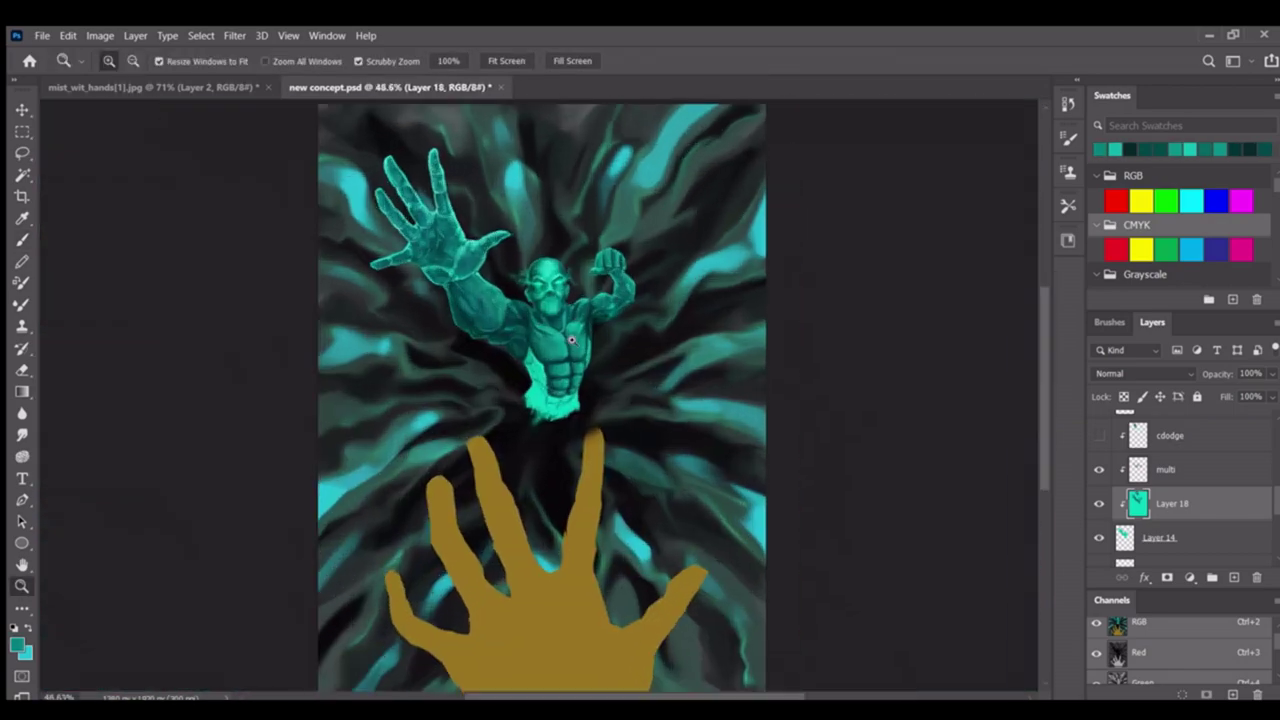
scroll(600, 366, "up", 6)
key("b")
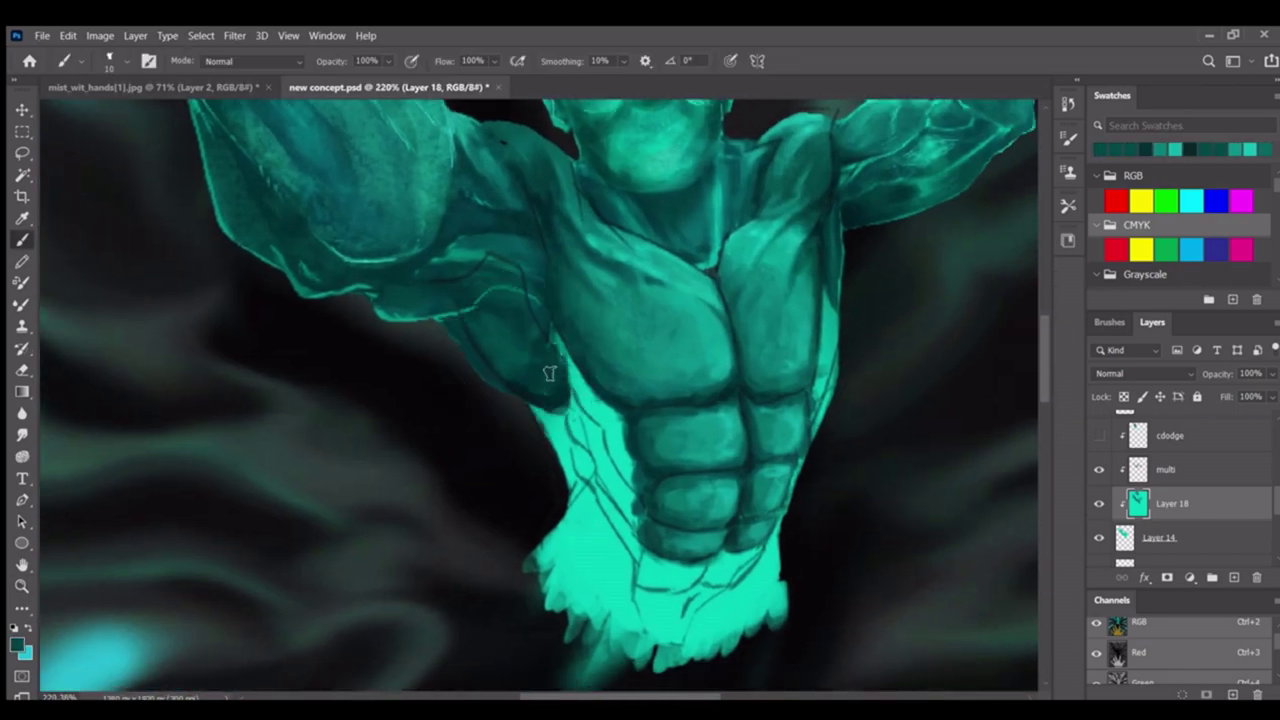
scroll(529, 380, "up", 3)
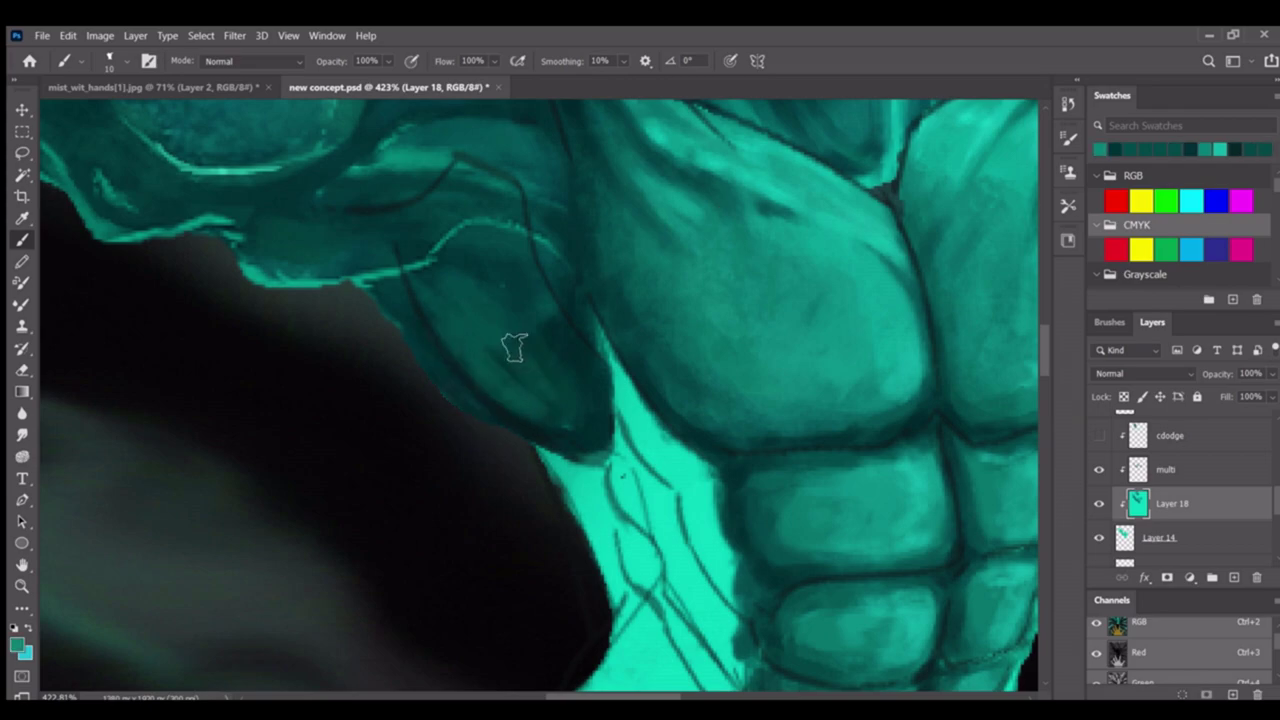
scroll(560, 375, "up", 1)
left_click_drag(614, 400, 434, 343)
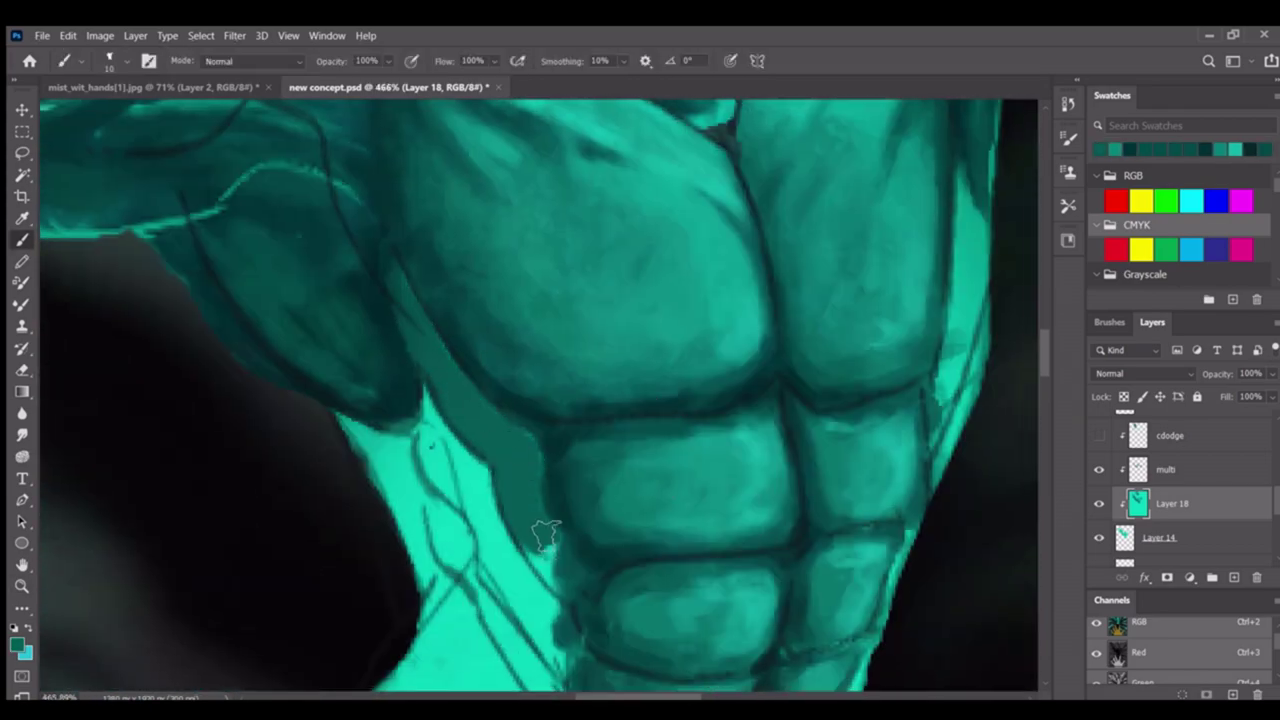
Add dark contours along the strip beside the left pectoral and abdominals, and hide the sktchbod sketch layer
scroll(500, 456, "down", 8)
scroll(470, 455, "up", 8)
key("z")
scroll(465, 455, "down", 6)
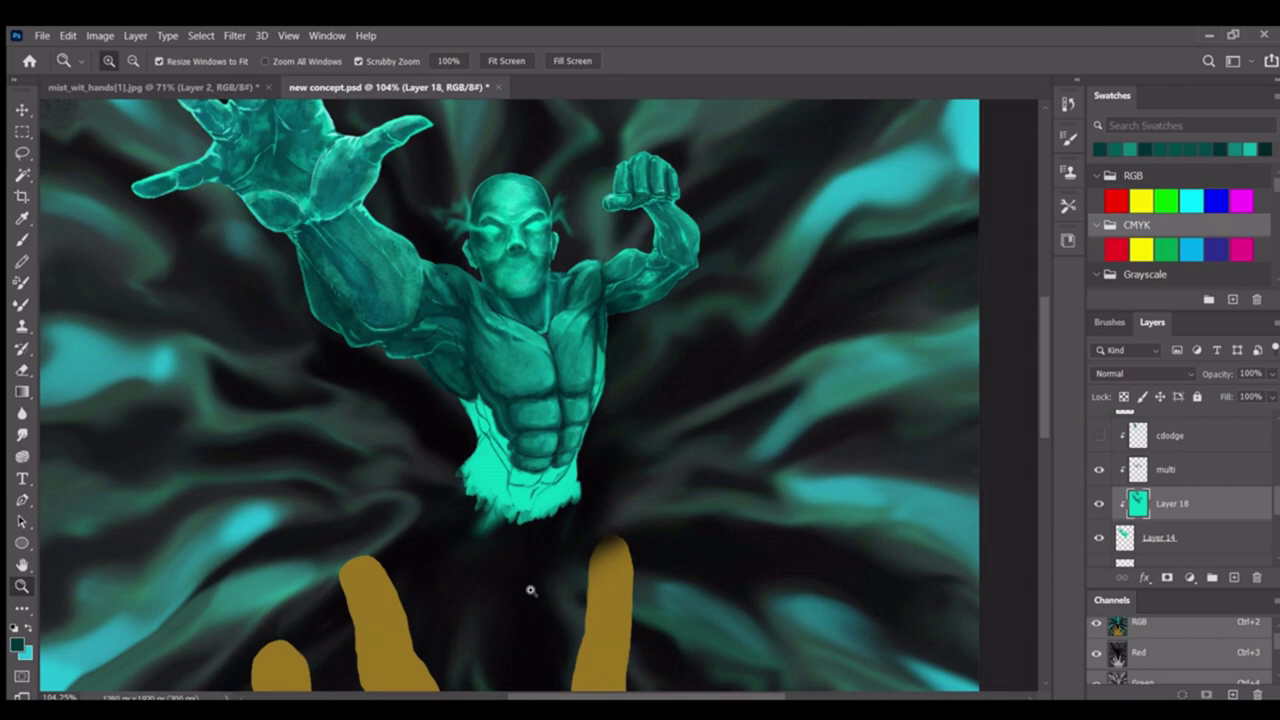
scroll(530, 590, "up", 5)
key("b")
left_click_drag(543, 334, 568, 410)
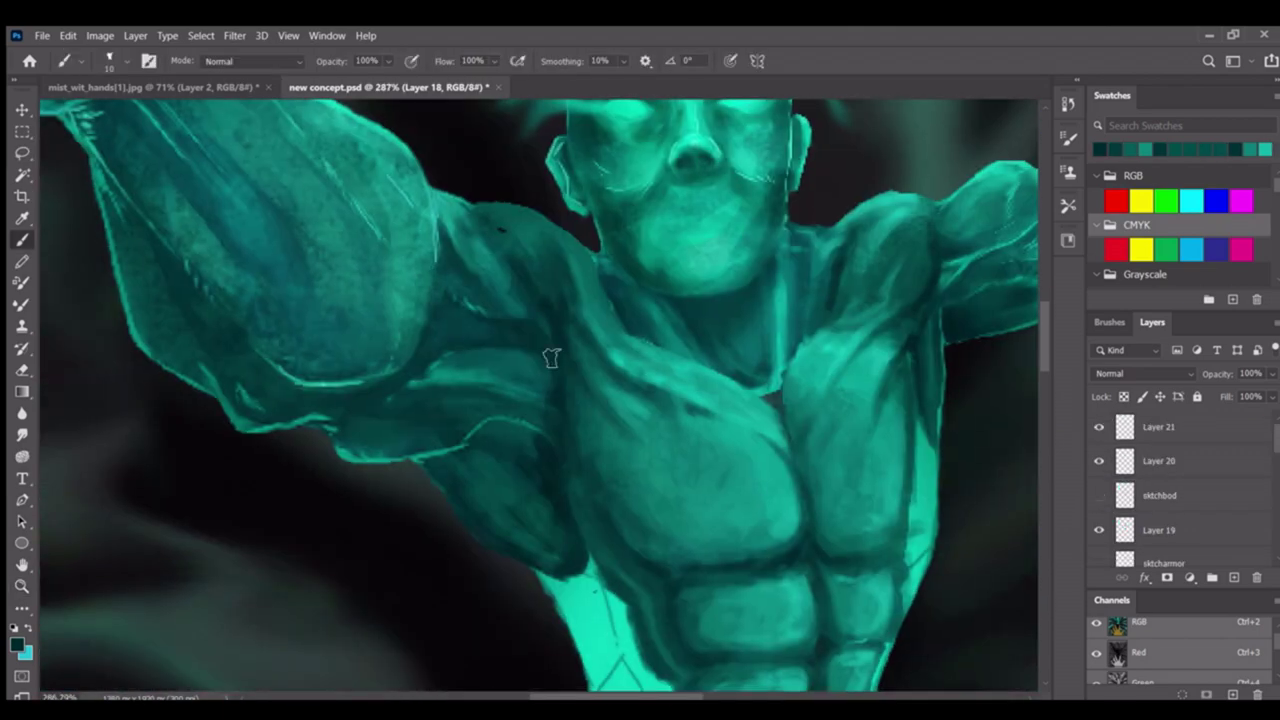
Return to Layer 18 and darken the shadow between the left armpit muscle and the pectoral
scroll(555, 436, "down", 4)
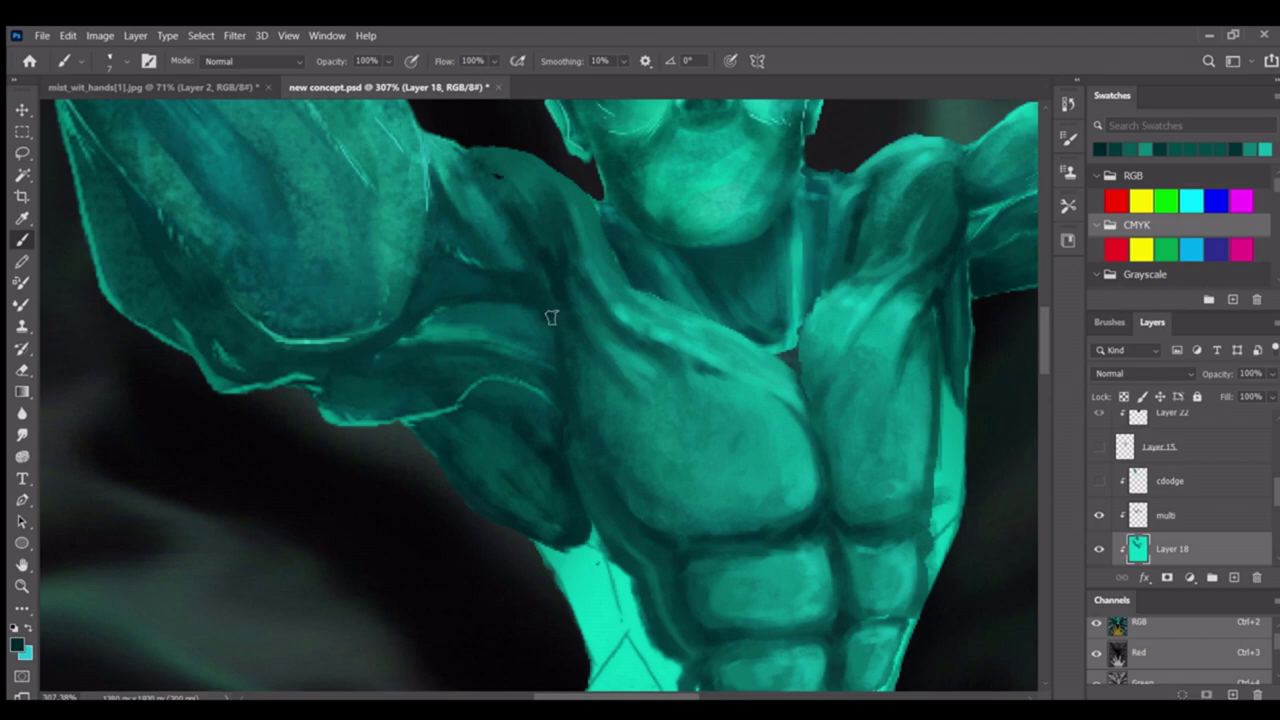
scroll(662, 349, "up", 6)
key("b")
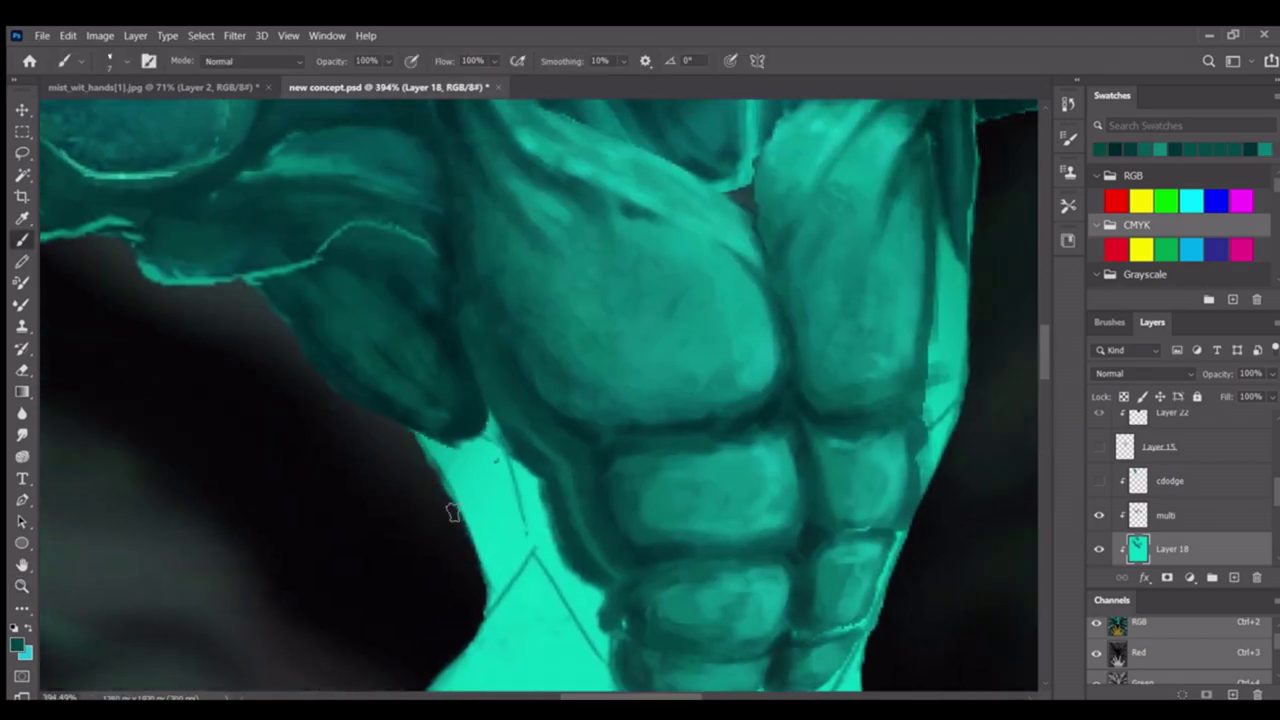
Fill the remaining bright left flank below the armpit with dark teal, using the sketch lines as a guide
scroll(560, 400, "down", 5)
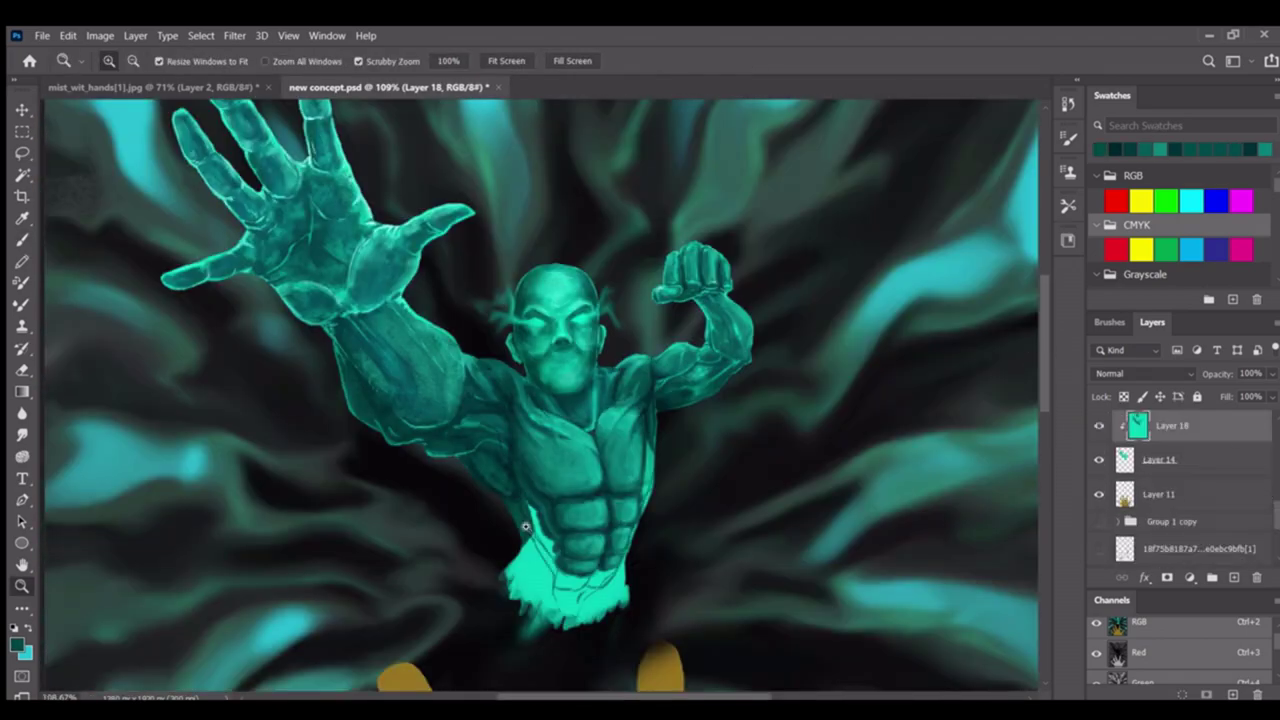
scroll(599, 393, "up", 5)
mouse_move(599, 393)
left_mouse_down()
mouse_move(618, 465)
mouse_move(651, 486)
mouse_move(684, 582)
left_mouse_up()
scroll(574, 380, "up", 1)
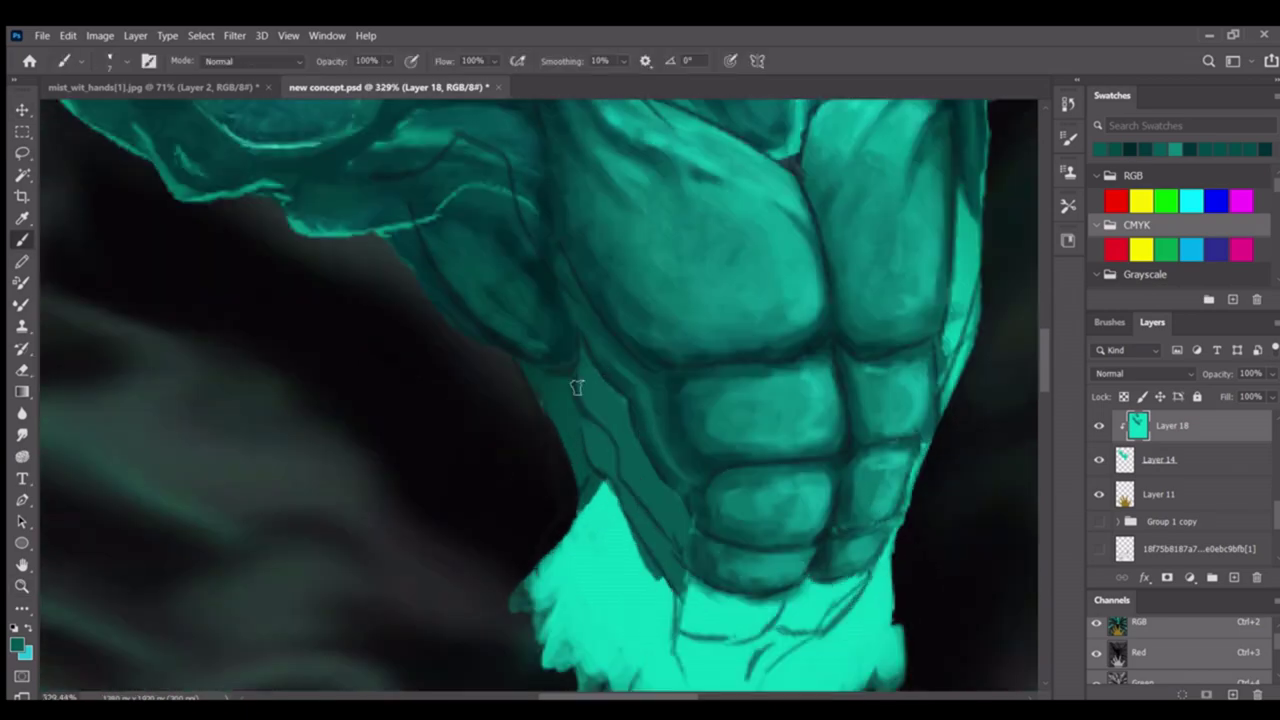
Paint darker creases along the left flank's sketch lines to separate the oblique muscle strips
left_click_drag(586, 492, 562, 388)
scroll(566, 453, "down", 1)
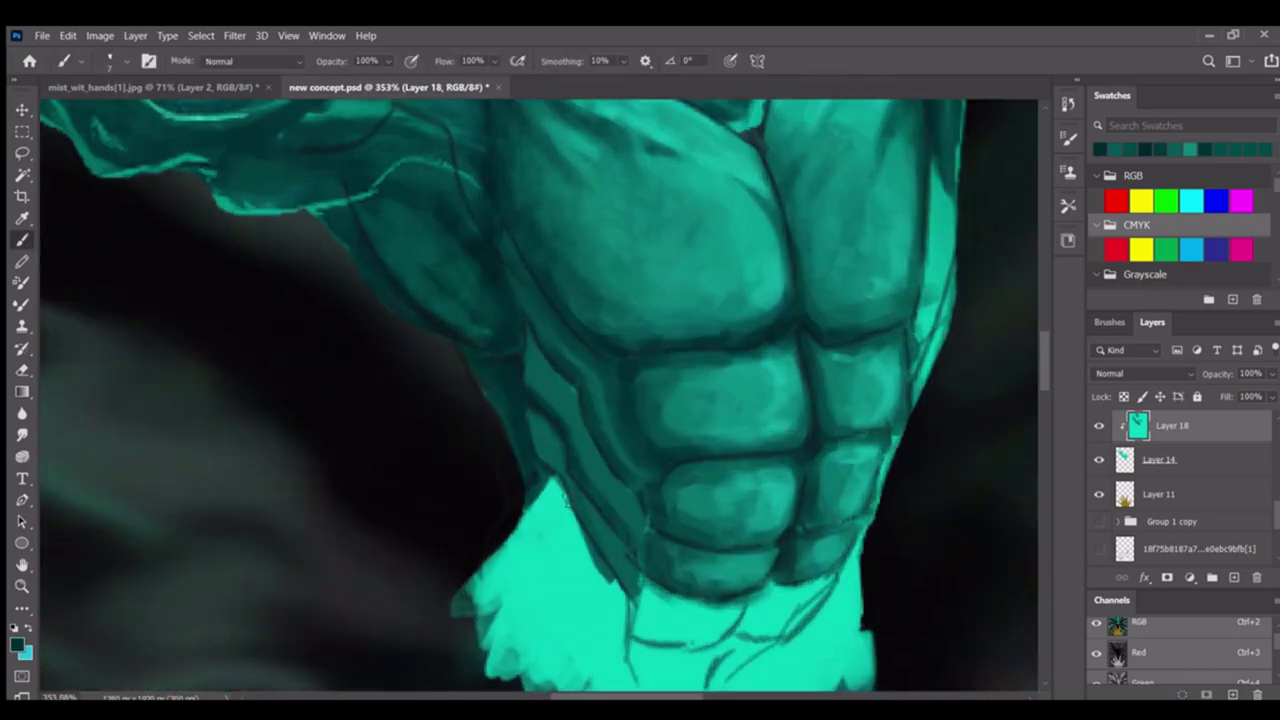
scroll(563, 466, "down", 1)
key("z")
key("b")
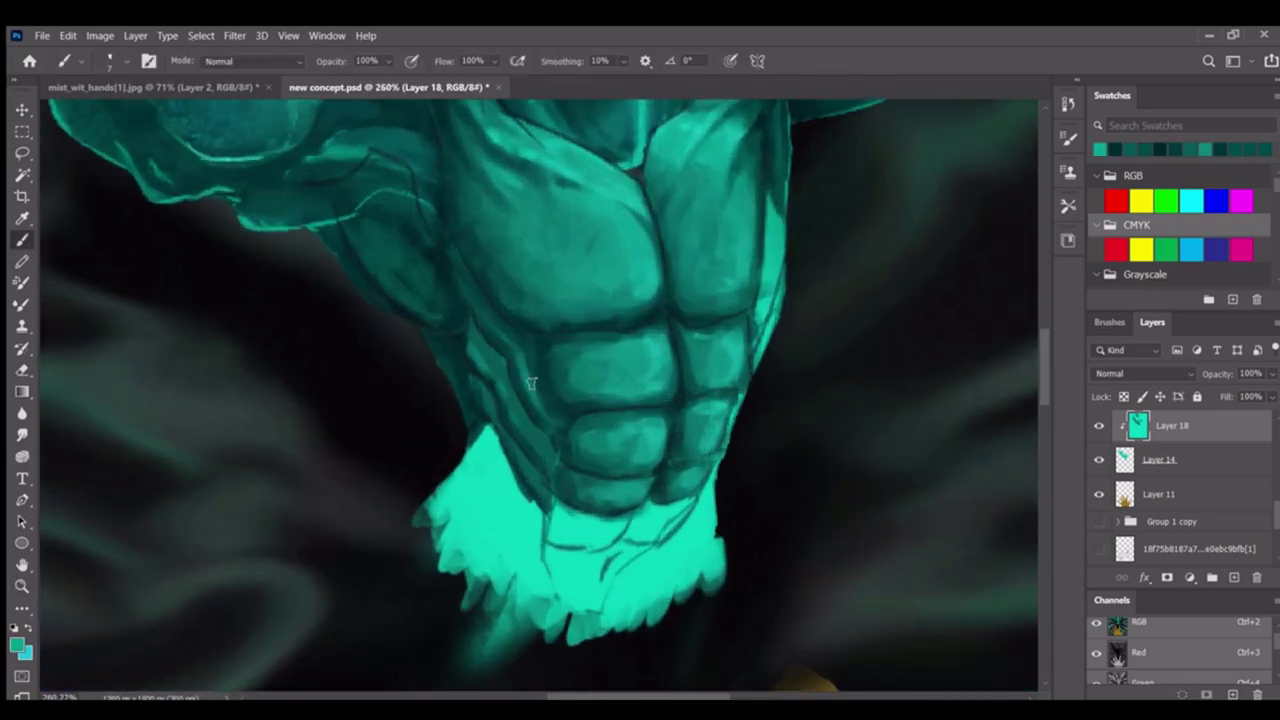
Brush lighter teal highlights and dark gaps onto the oblique strips of the left flank, and check them at full-figure view
scroll(531, 383, "up", 1)
scroll(443, 403, "down", 3)
scroll(543, 416, "up", 4)
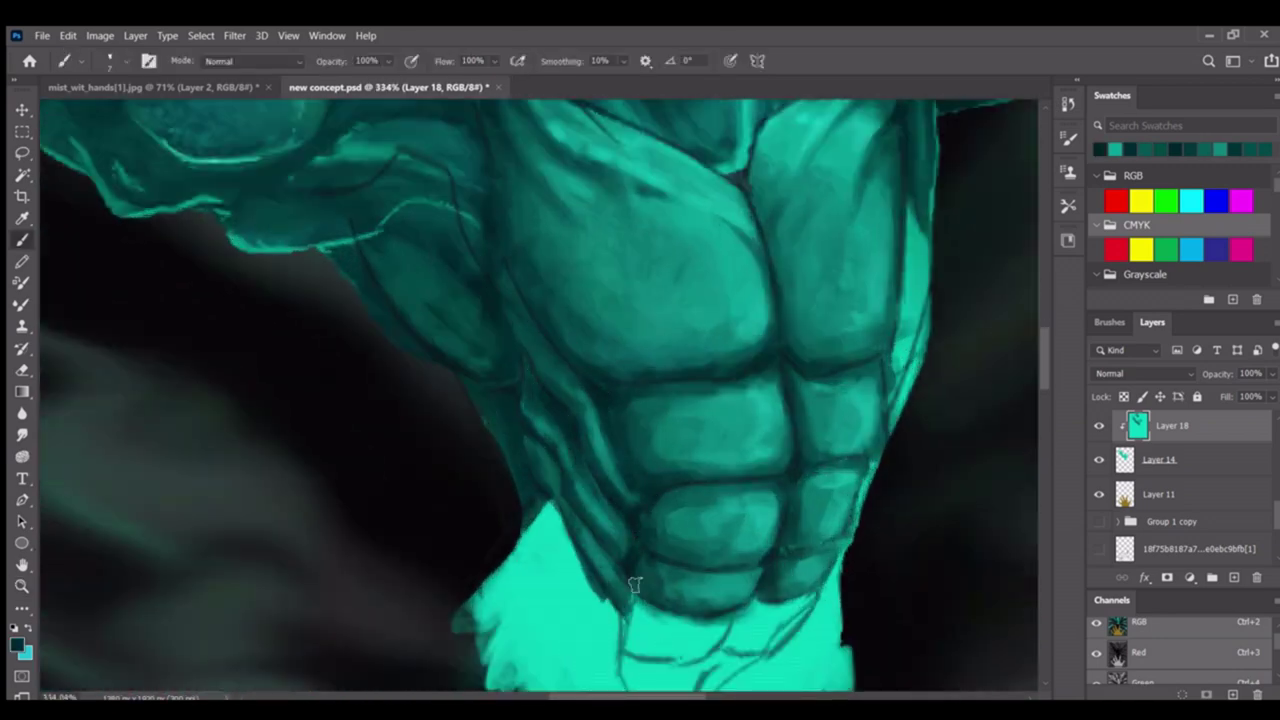
key("z")
scroll(628, 550, "down", 5)
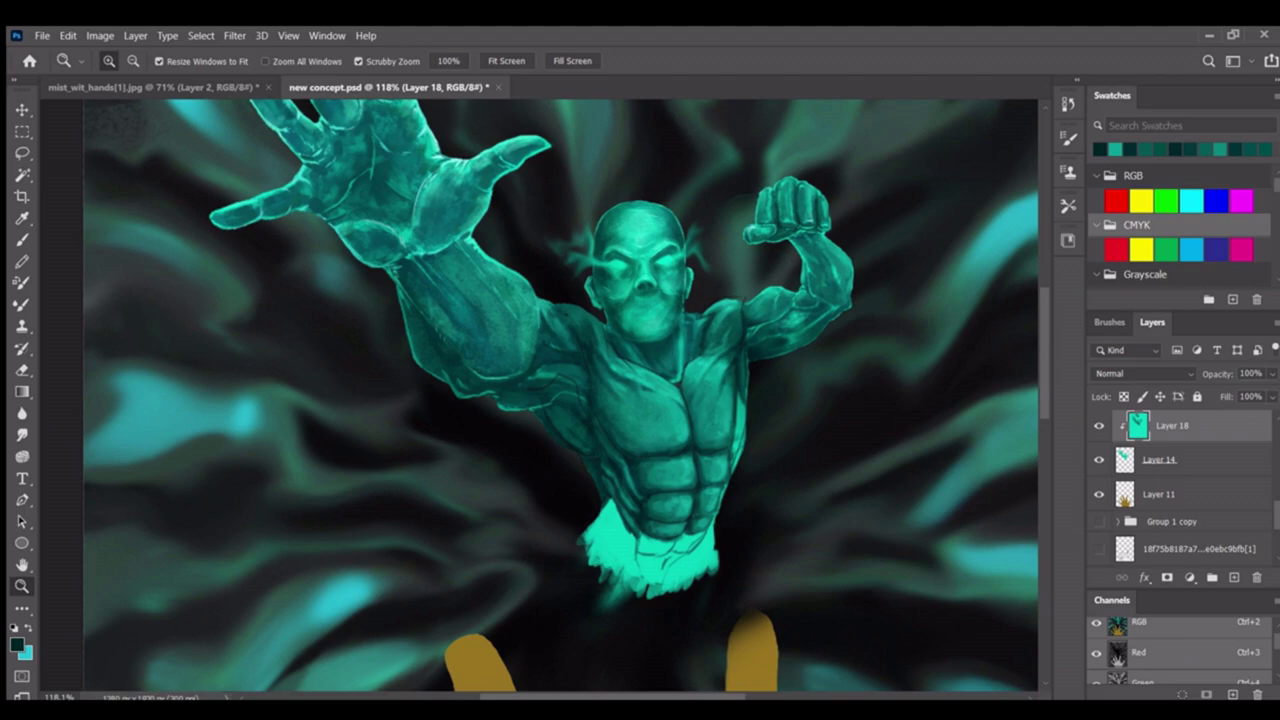
scroll(577, 289, "up", 4)
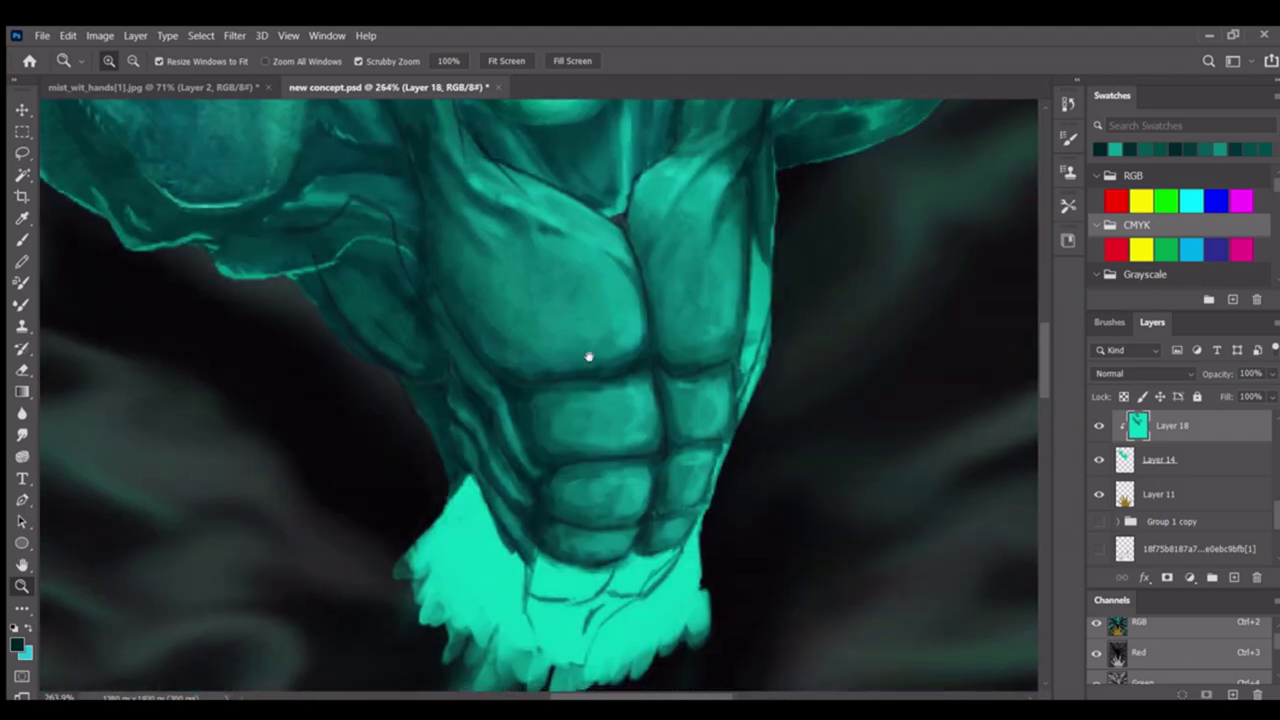
Fill the bright left hip area below the flank with mid teal and paint a darker band down its middle
scroll(577, 289, "down", 1)
scroll(945, 489, "up", 2)
key("b")
left_click(466, 369, "alt")
mouse_move(466, 369)
left_mouse_down()
mouse_move(440, 470)
mouse_move(505, 515)
mouse_move(488, 458)
left_mouse_up()
scroll(422, 500, "down", 5)
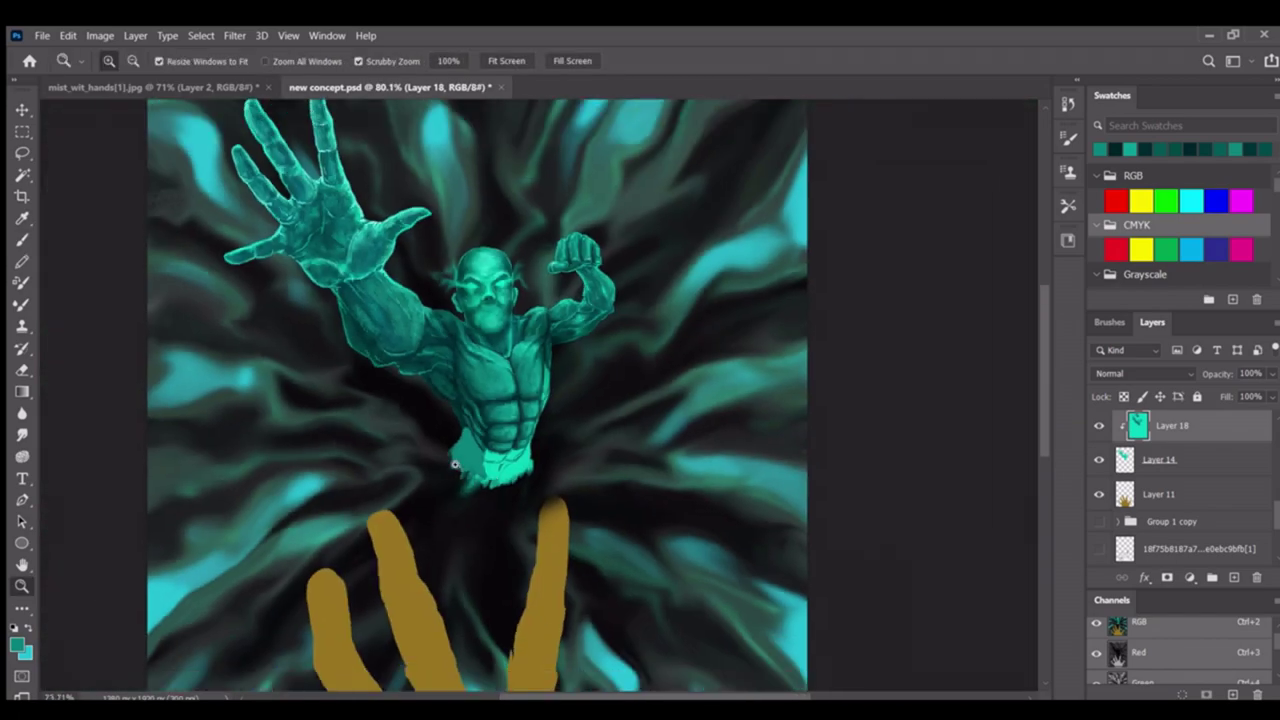
scroll(422, 500, "up", 5)
mouse_move(465, 322)
left_mouse_down()
mouse_move(475, 416)
mouse_move(485, 397)
mouse_move(505, 487)
left_mouse_up()
left_click(550, 423, "alt")
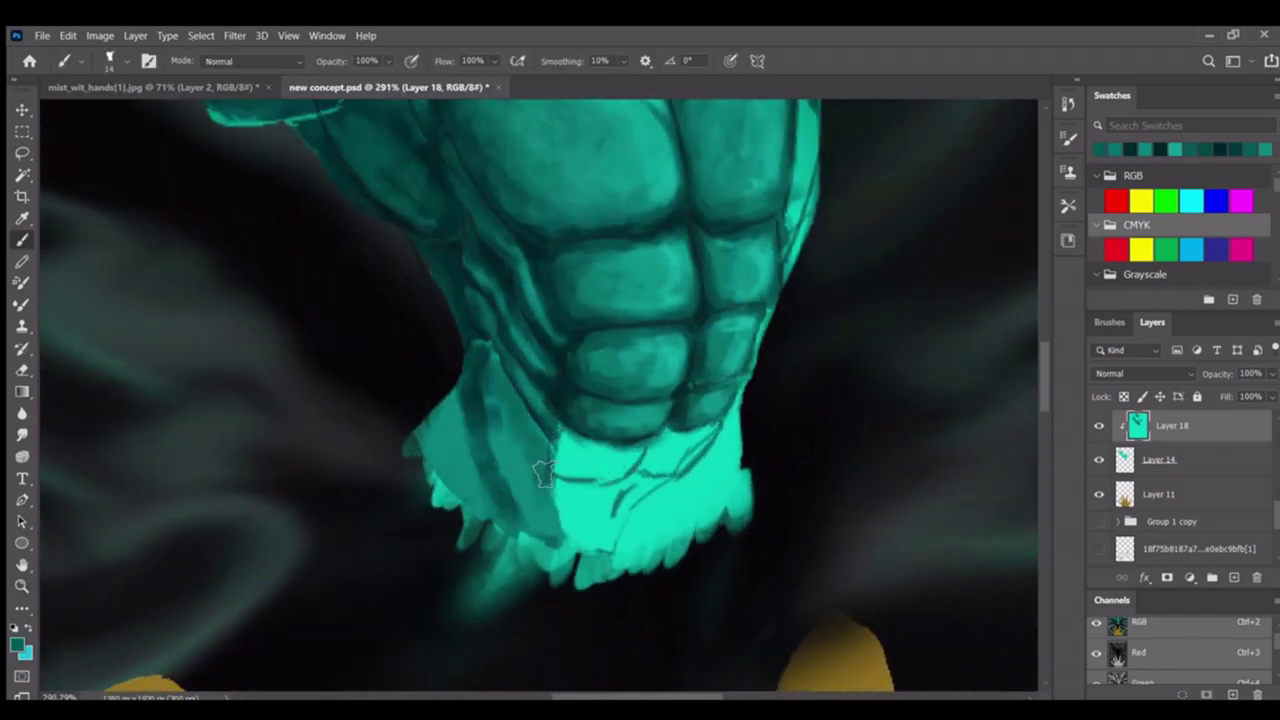
Darken the outer part of the left hip and paint a lighter teal highlight down its central muscle band
scroll(560, 480, "down", 2)
left_click(614, 271, "alt")
left_click(914, 143, "alt")
scroll(522, 487, "up", 3)
left_click_drag(470, 400, 410, 545)
scroll(430, 500, "down", 4)
scroll(597, 452, "up", 5)
key("b")
scroll(597, 452, "down", 2)
left_click(566, 380, "alt")
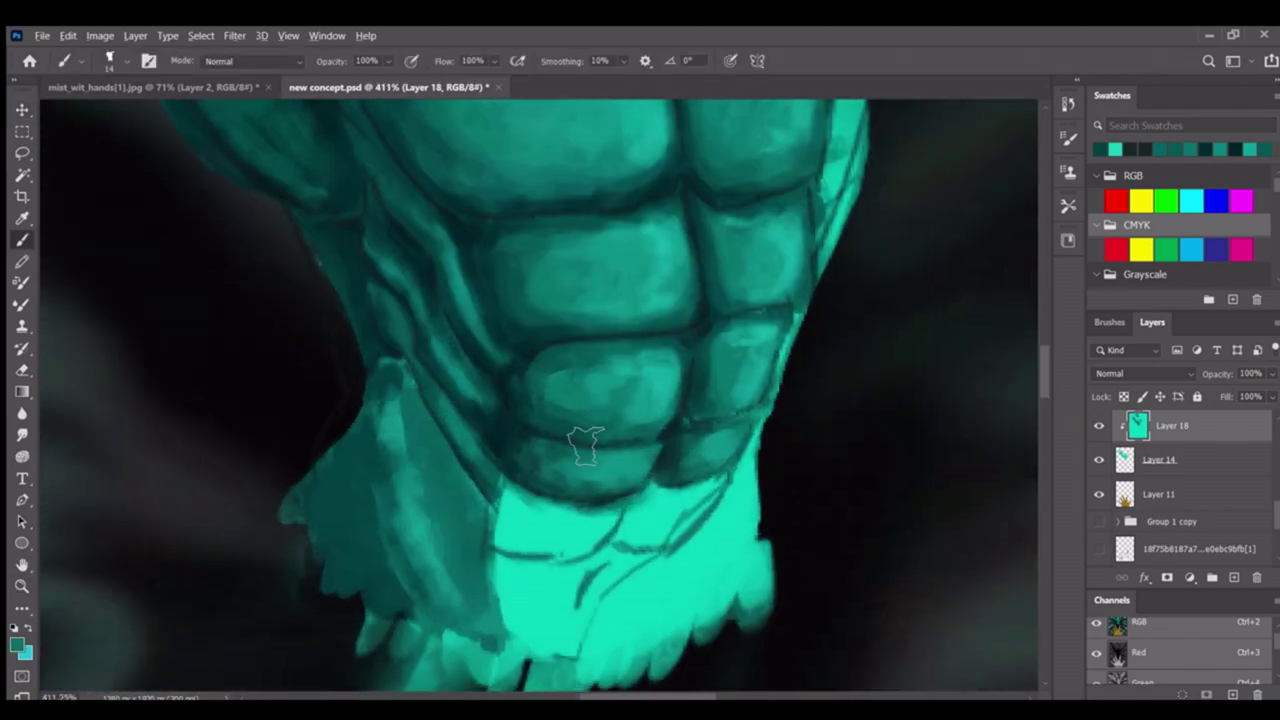
Fill the bright lower belly directly beneath the abdominal blocks with flat mid teal
left_click_drag(548, 488, 492, 552)
left_click_drag(742, 484, 616, 556)
scroll(600, 480, "down", 1)
left_click_drag(596, 492, 625, 494)
scroll(486, 500, "down", 3)
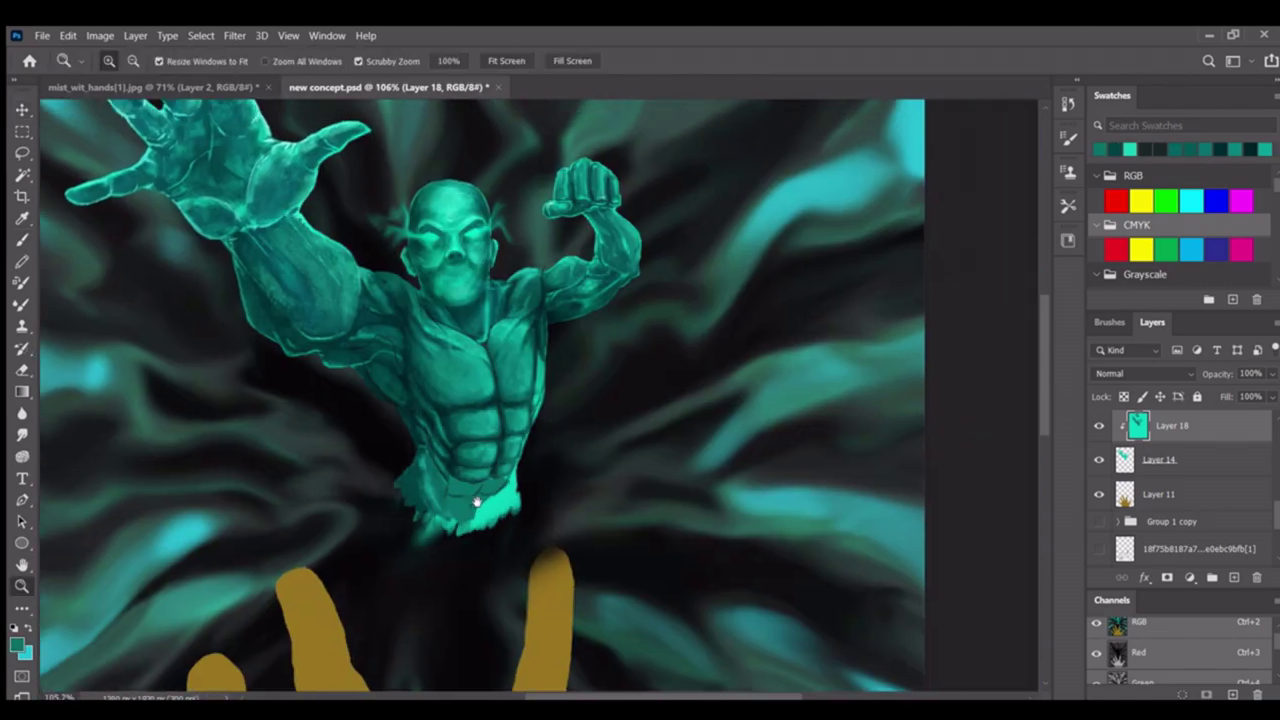
Cover the remaining bright right side and ragged lower edge of the waist with darker teal
scroll(551, 443, "up", 3)
mouse_move(440, 545)
left_mouse_down()
mouse_move(536, 495)
mouse_move(300, 510)
left_mouse_up()
scroll(600, 400, "up", 3)
scroll(571, 497, "down", 4)
left_click(557, 455, "alt")
left_click_drag(575, 400, 480, 475)
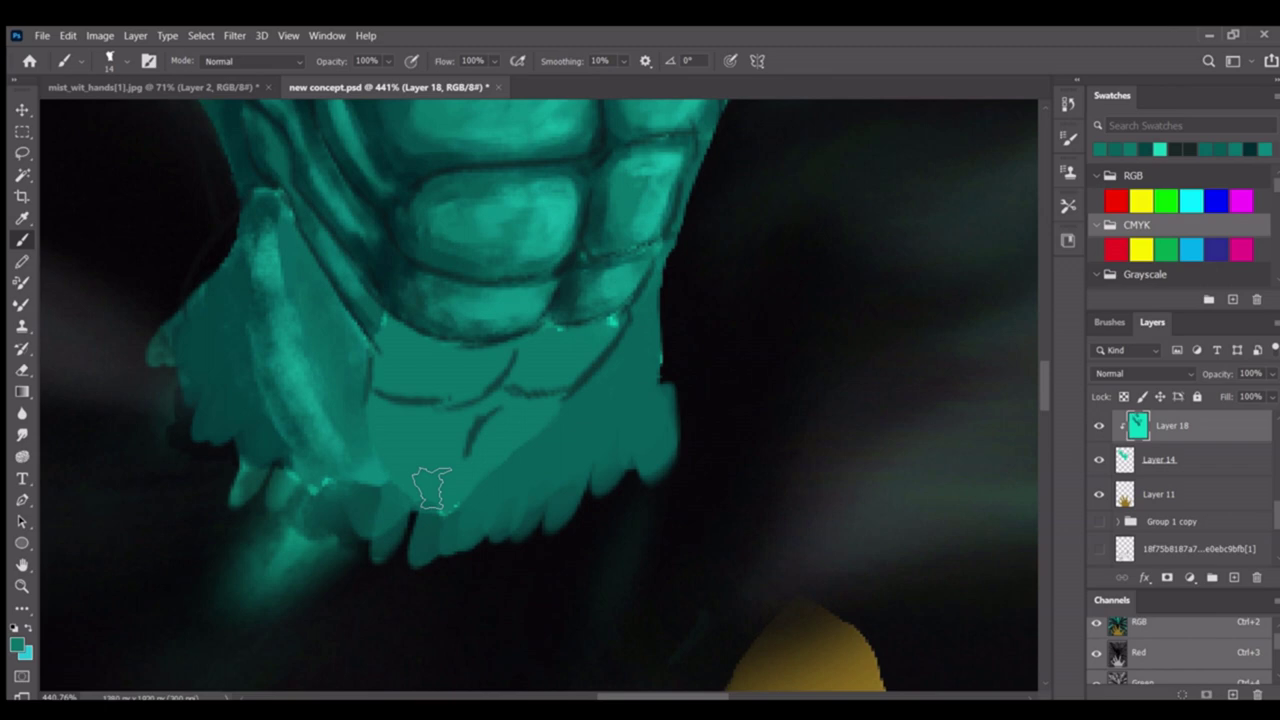
left_click_drag(432, 488, 360, 480)
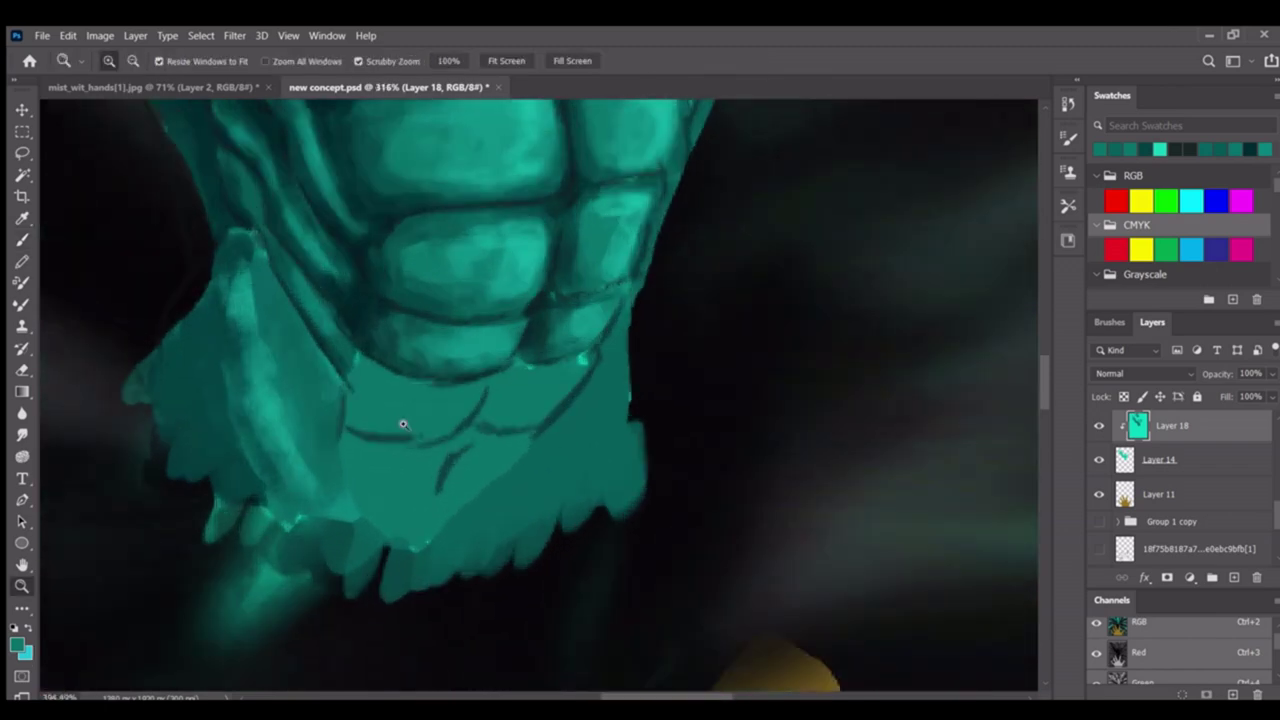
Shade the left segment beneath the lowest abdominal row with dark edges and a lighter centre
left_click_drag(457, 428, 595, 374)
key("b")
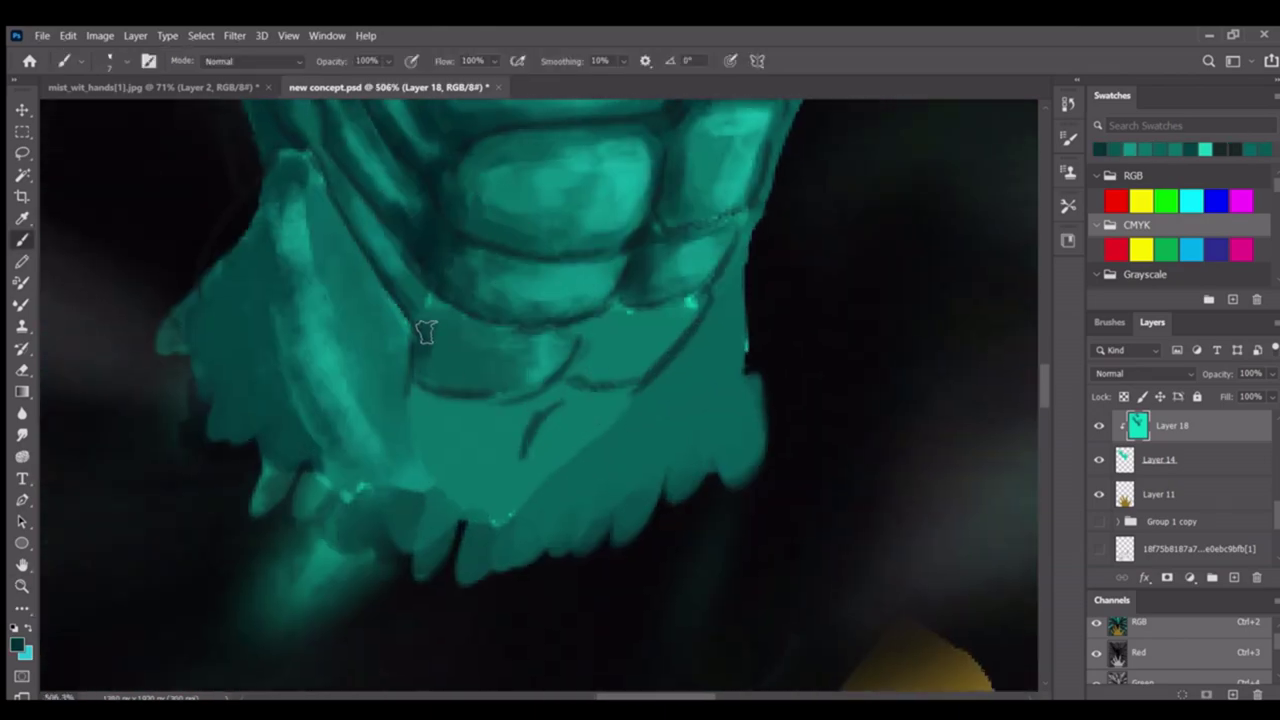
left_click(535, 360, "alt")
key("z")
mouse_move(540, 355)
left_mouse_down()
mouse_move(491, 391)
mouse_move(465, 383)
mouse_move(512, 453)
mouse_move(567, 431)
mouse_move(250, 550)
mouse_move(147, 612)
left_mouse_up()
key("b")
key("z")
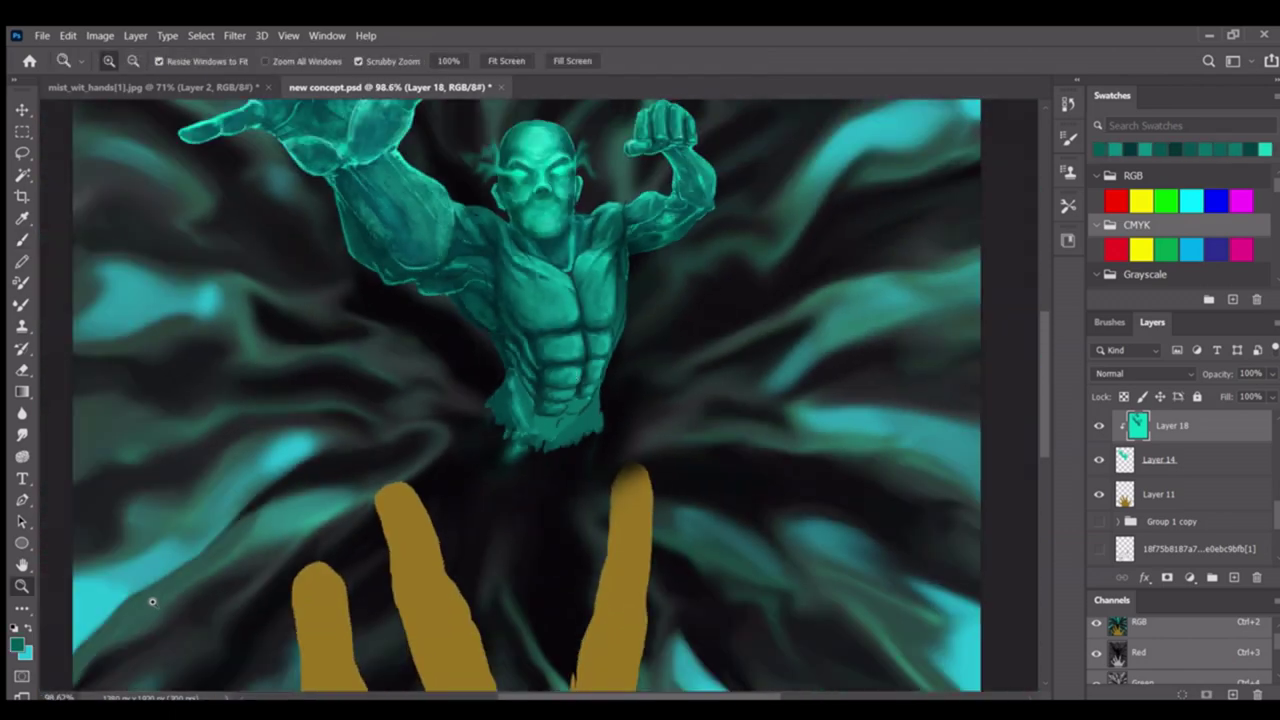
Deepen the shadows along the left obliques and the inner side of the left hip with dark teal
left_click_drag(604, 378, 474, 443)
key("b")
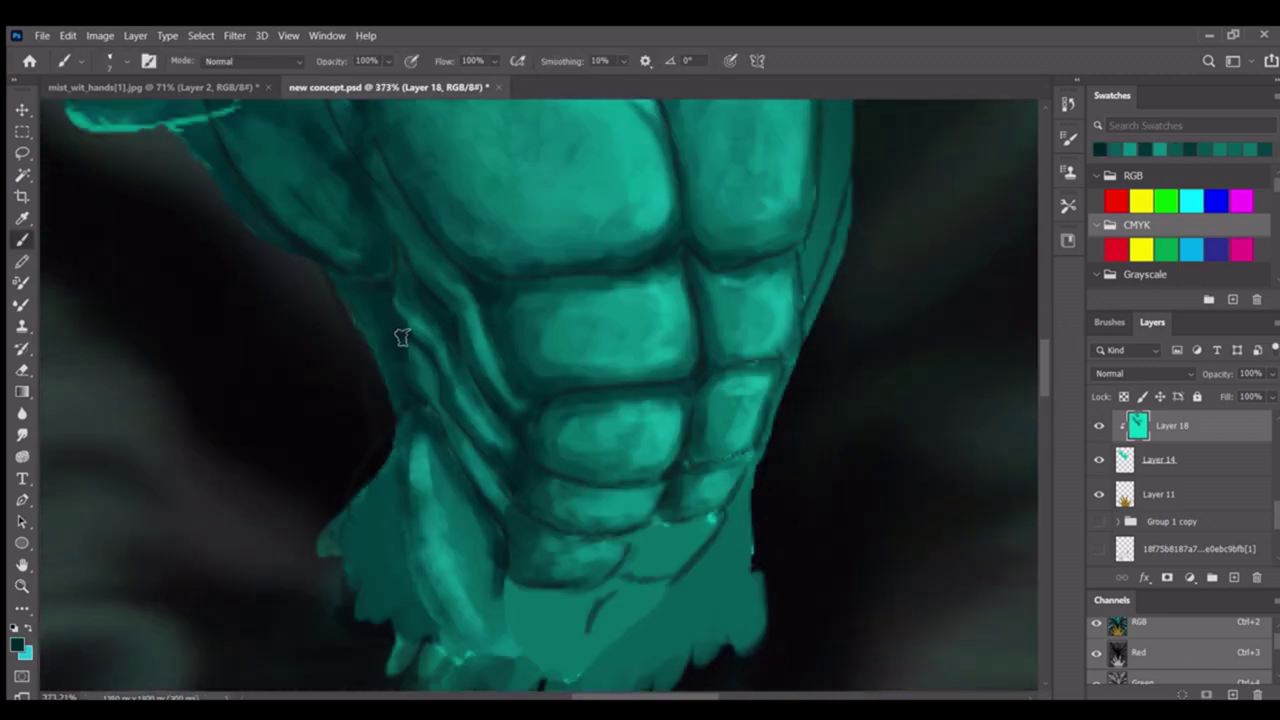
key("z")
mouse_move(401, 337)
left_mouse_down()
mouse_move(423, 423)
mouse_move(478, 453)
mouse_move(443, 514)
mouse_move(474, 420)
left_mouse_up()
key("b")
key("z")
key("b")
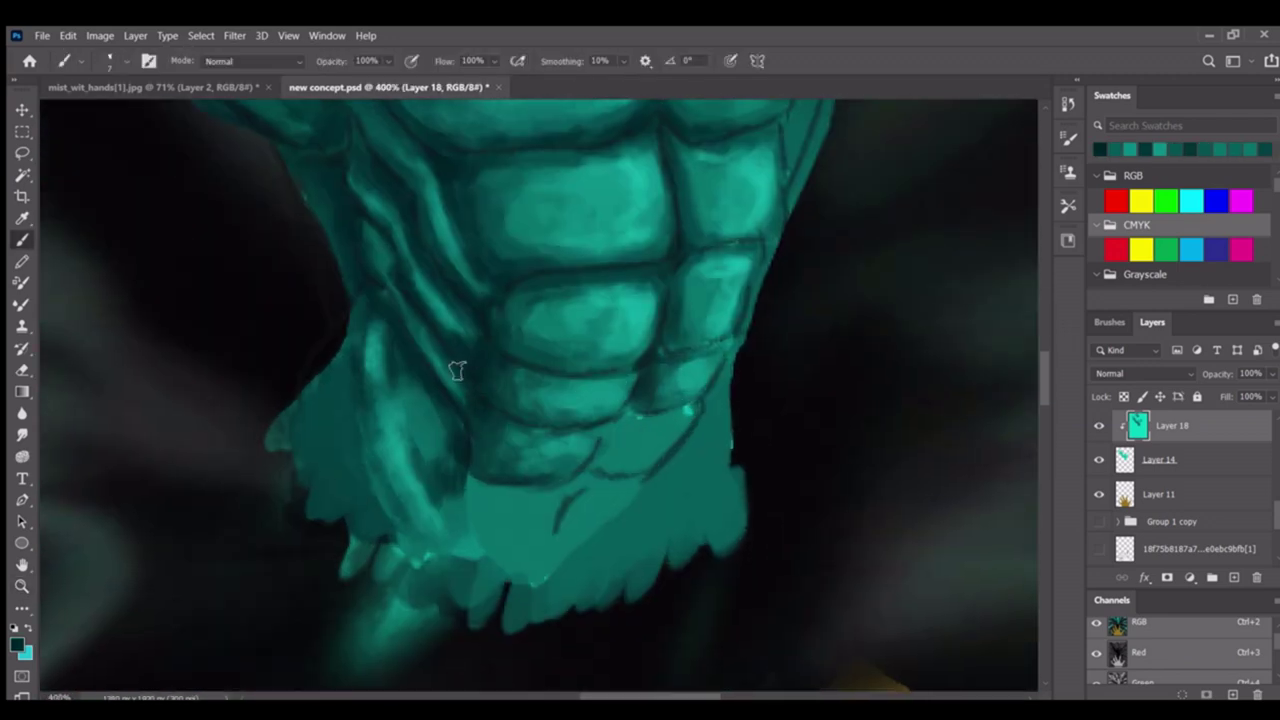
Shade the right segment beneath the lowest abdominal row and paint a dark navel with teal shading across the lower belly
mouse_move(568, 400)
left_mouse_down()
mouse_move(366, 277)
mouse_move(428, 400)
left_mouse_up()
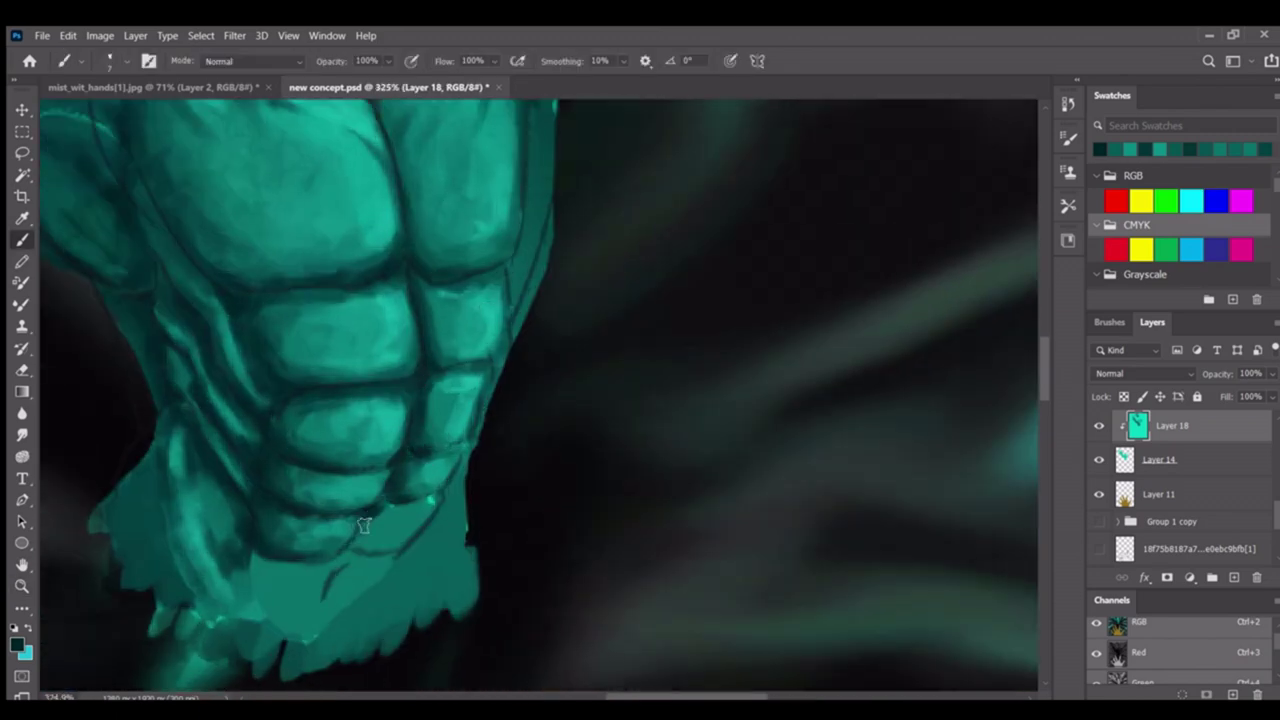
key("z")
mouse_move(470, 530)
left_mouse_down()
mouse_move(433, 537)
mouse_move(540, 445)
mouse_move(518, 438)
left_mouse_up()
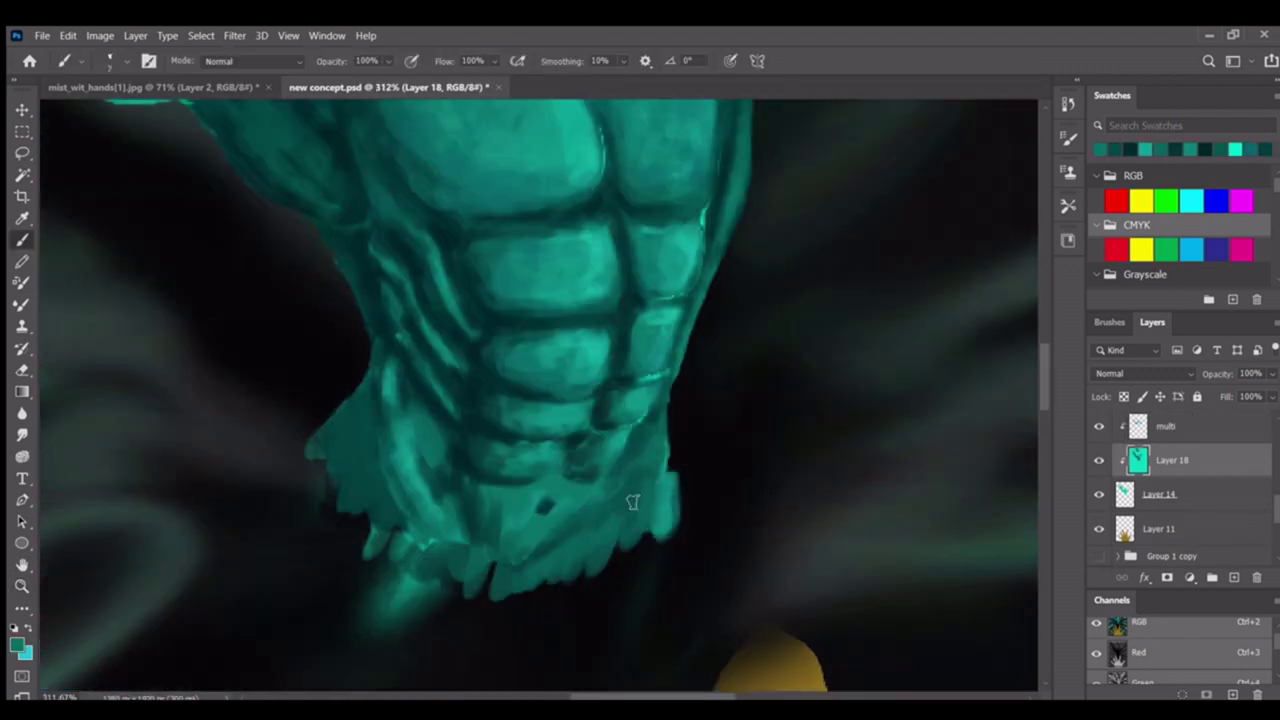
left_click_drag(631, 503, 597, 531)
left_click_drag(597, 531, 575, 530)
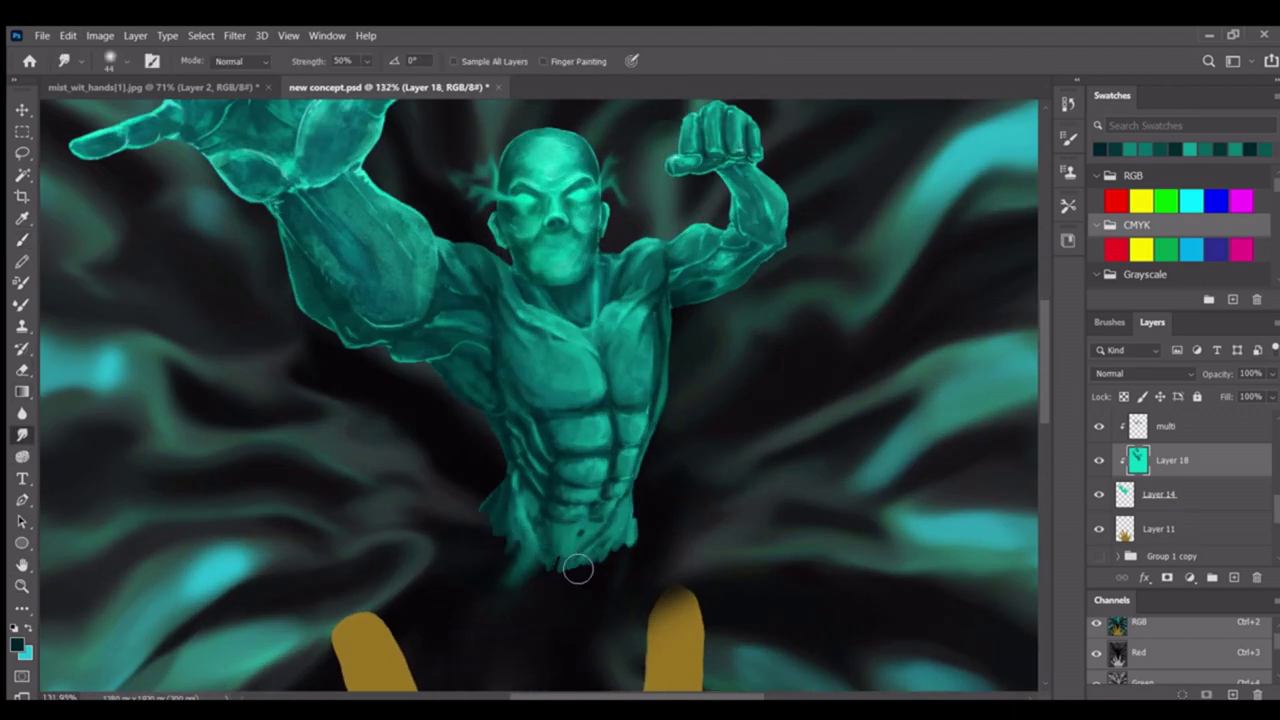
Smudge the ragged lower edge of the figure's waist downward into soft, tapering wisps
mouse_move(578, 570)
left_mouse_down()
mouse_move(514, 534)
mouse_move(560, 577)
mouse_move(620, 577)
mouse_move(530, 572)
mouse_move(640, 386)
mouse_move(617, 391)
mouse_move(535, 497)
mouse_move(443, 380)
mouse_move(540, 466)
mouse_move(186, 360)
left_mouse_up()
key("alt+bracketleft")
key("alt+bracketright")
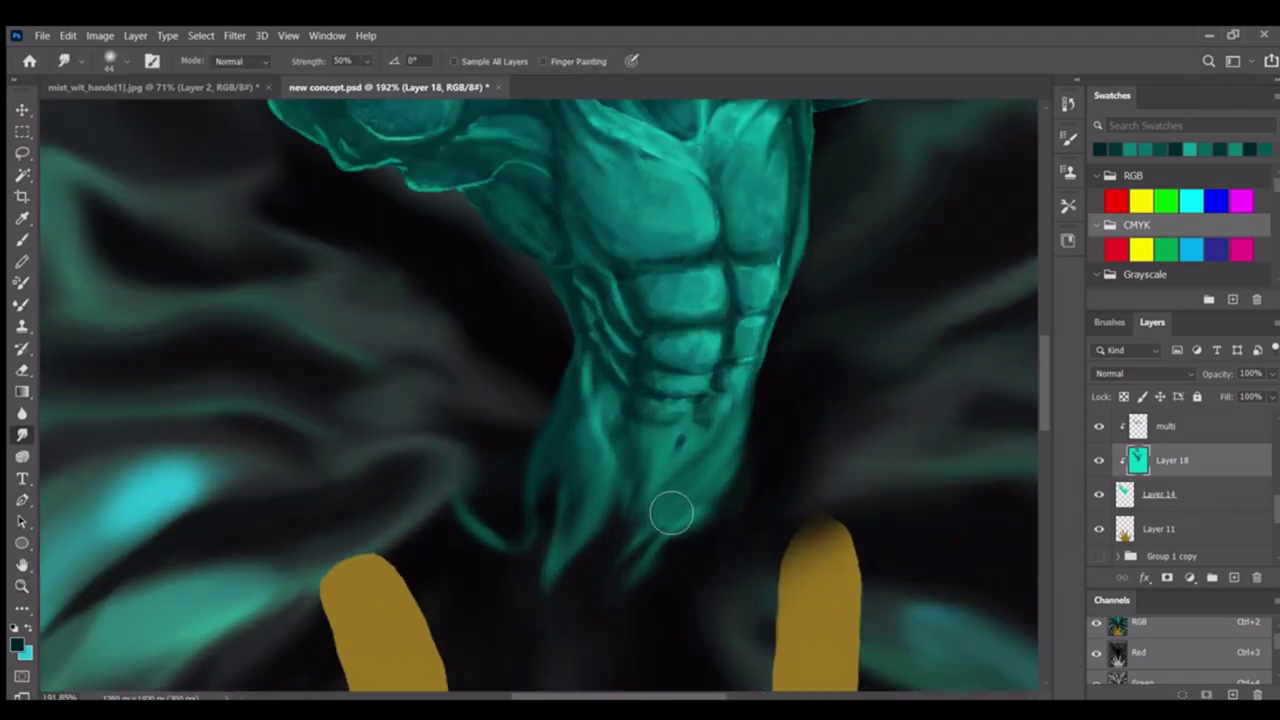
key("alt+bracketleft")
left_click_drag(649, 620, 627, 449)
left_click(666, 500, "alt")
left_click(686, 500, "alt")
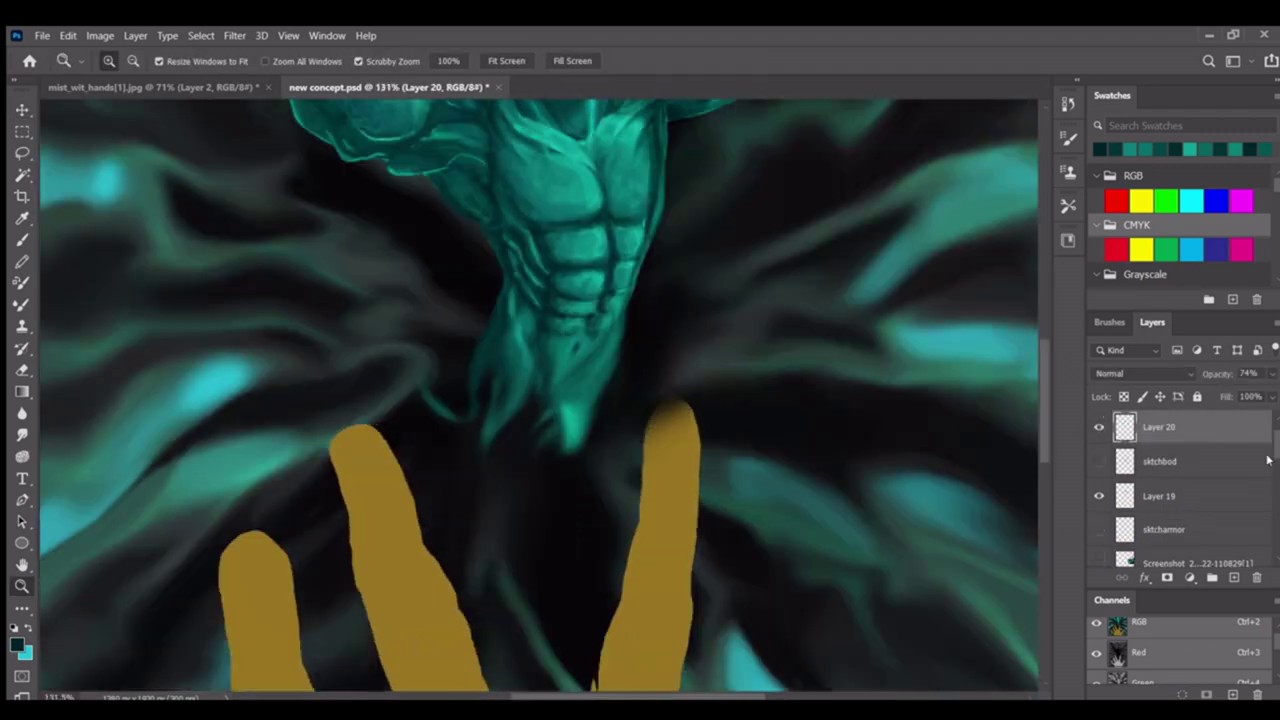
Smudge the bright tail beneath the waist on Layer 14 so it blends downward into the dark background
key("alt+bracketleft")
key("r")
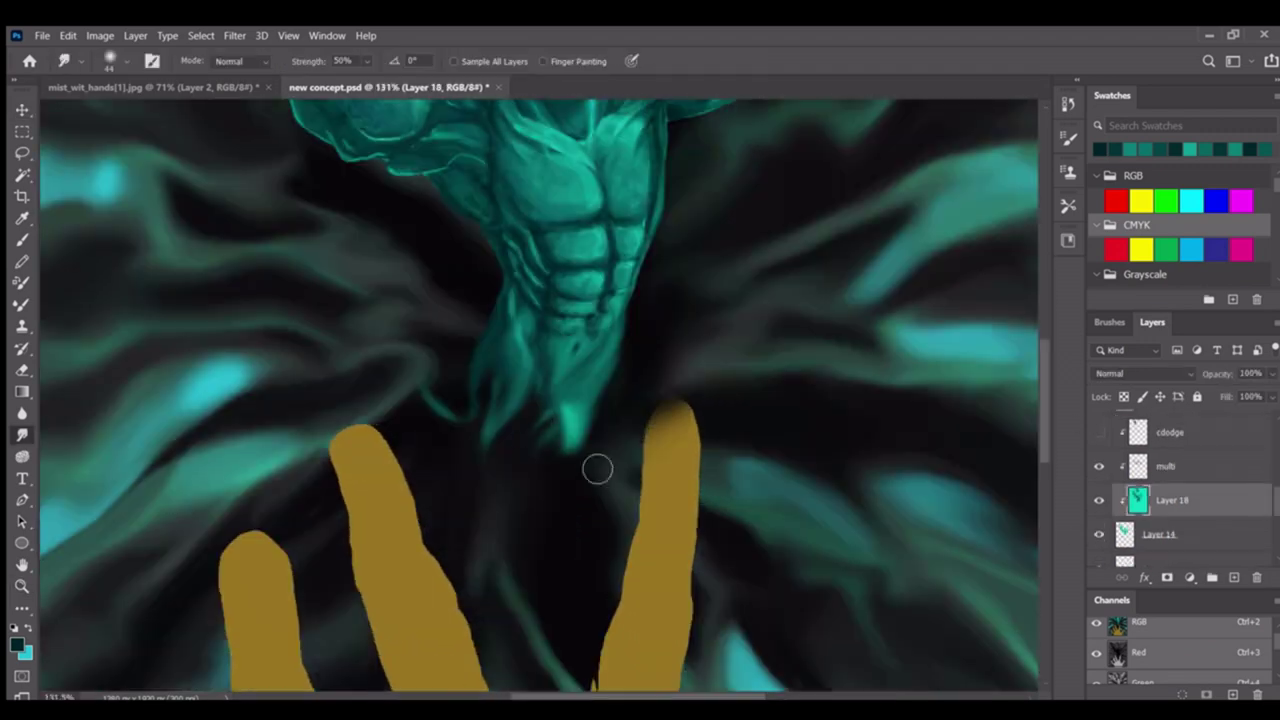
scroll(597, 466, "up", 3)
scroll(594, 463, "down", 5)
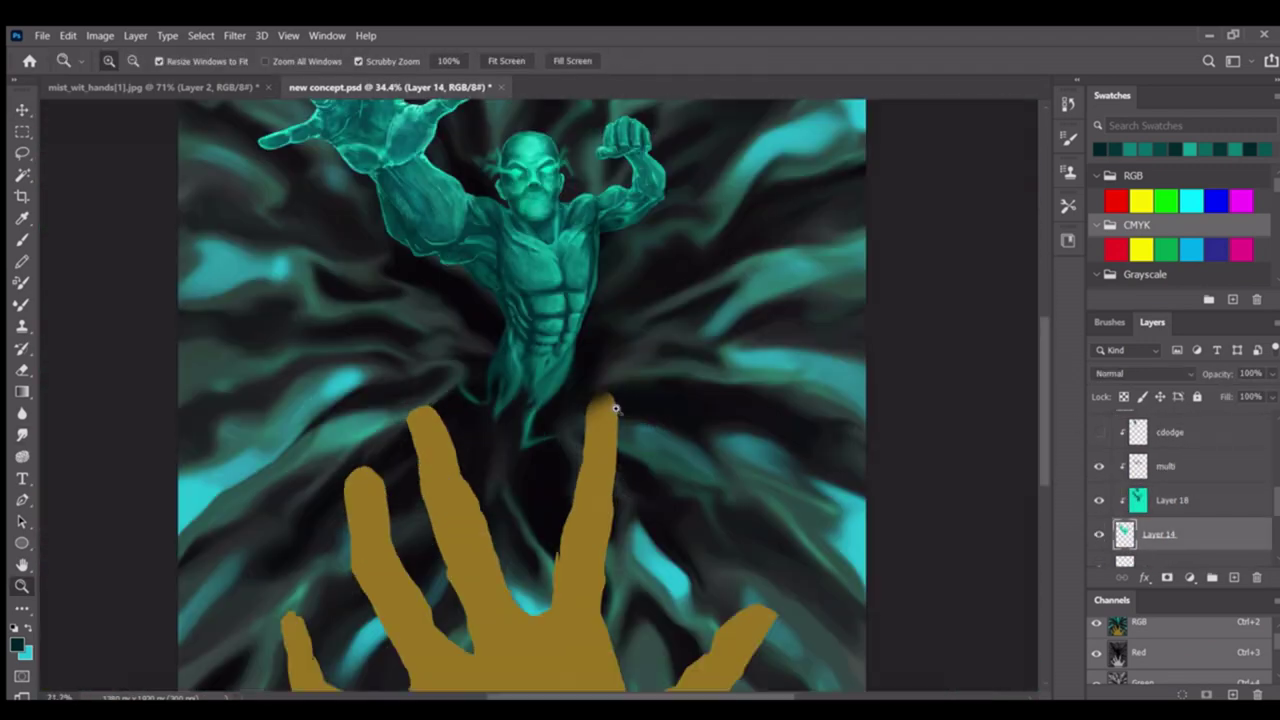
scroll(540, 437, "up", 3)
left_click_drag(541, 441, 488, 379)
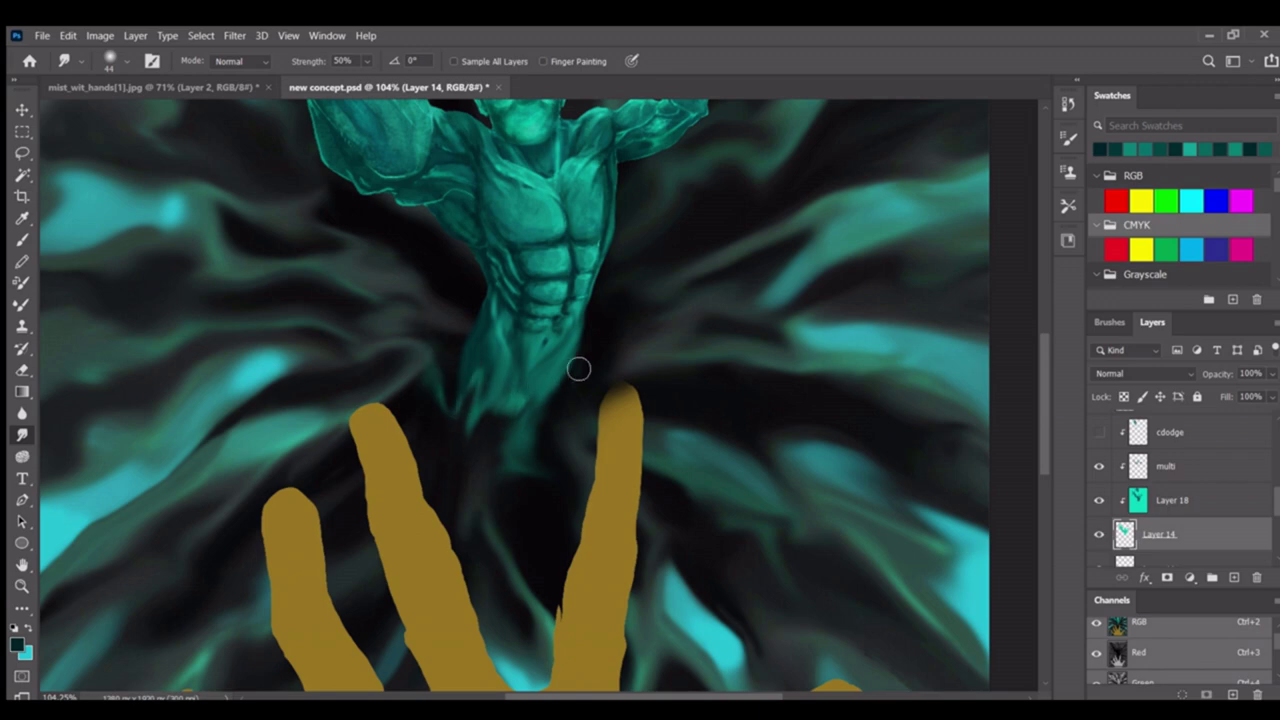
Erase the trailing wisps below the waist on Layer 14 with a soft eraser to fade the torso out
scroll(576, 370, "down", 5)
scroll(560, 420, "up", 3)
key("e")
left_click_drag(585, 405, 515, 457)
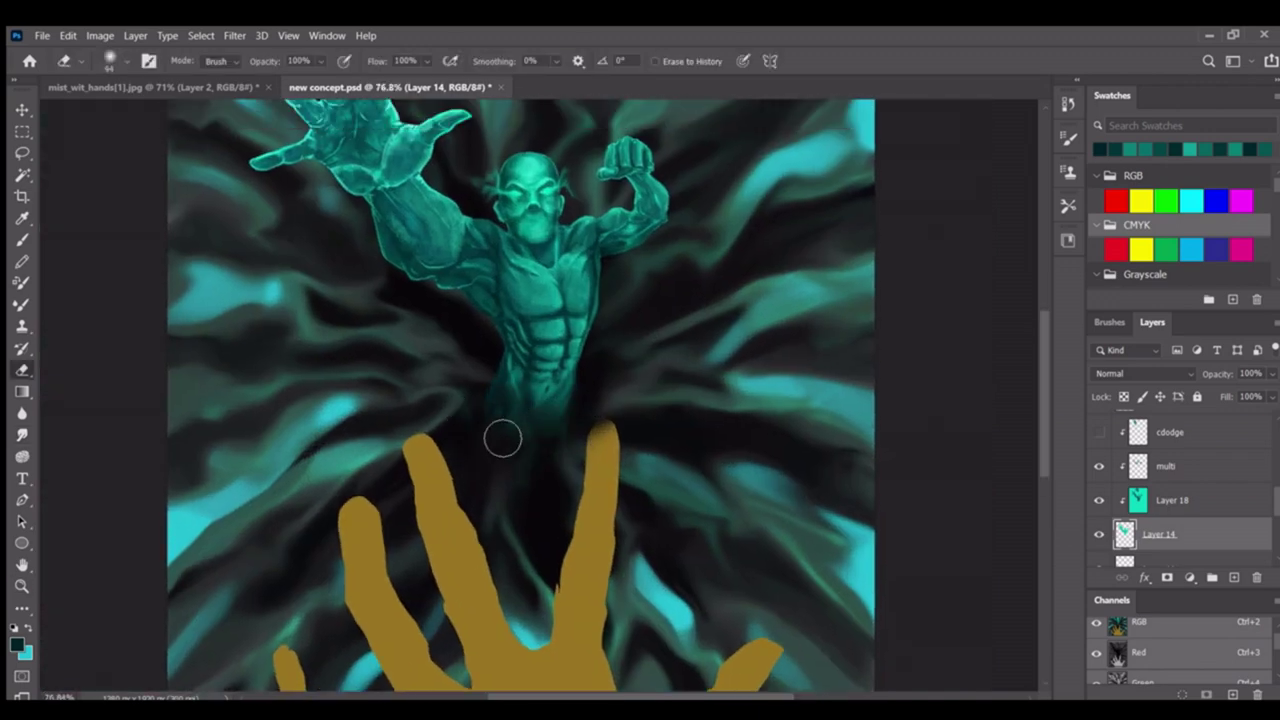
Sketch thin pale cyan guide curves on Layer 23, sweeping from the waist to the canvas edges and across the golden wrist
key("z")
scroll(515, 457, "down", 3)
scroll(1180, 480, "up", 5)
left_click(1180, 427)
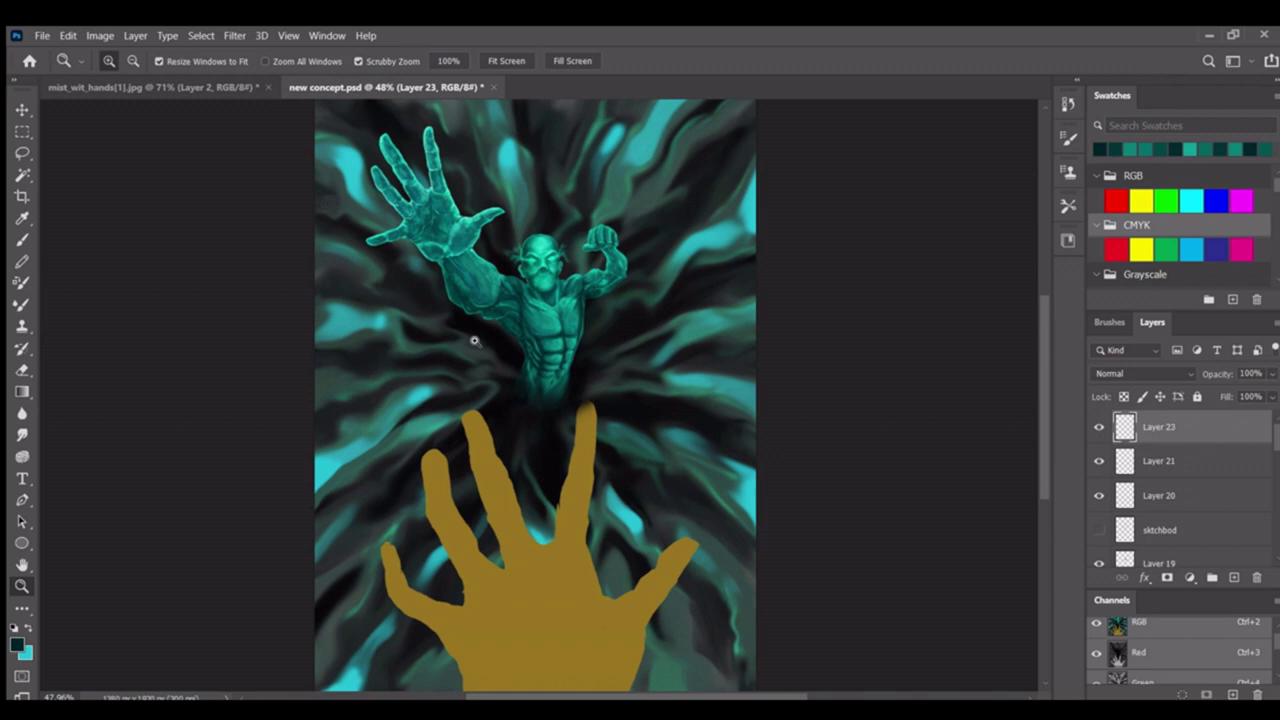
key("b")
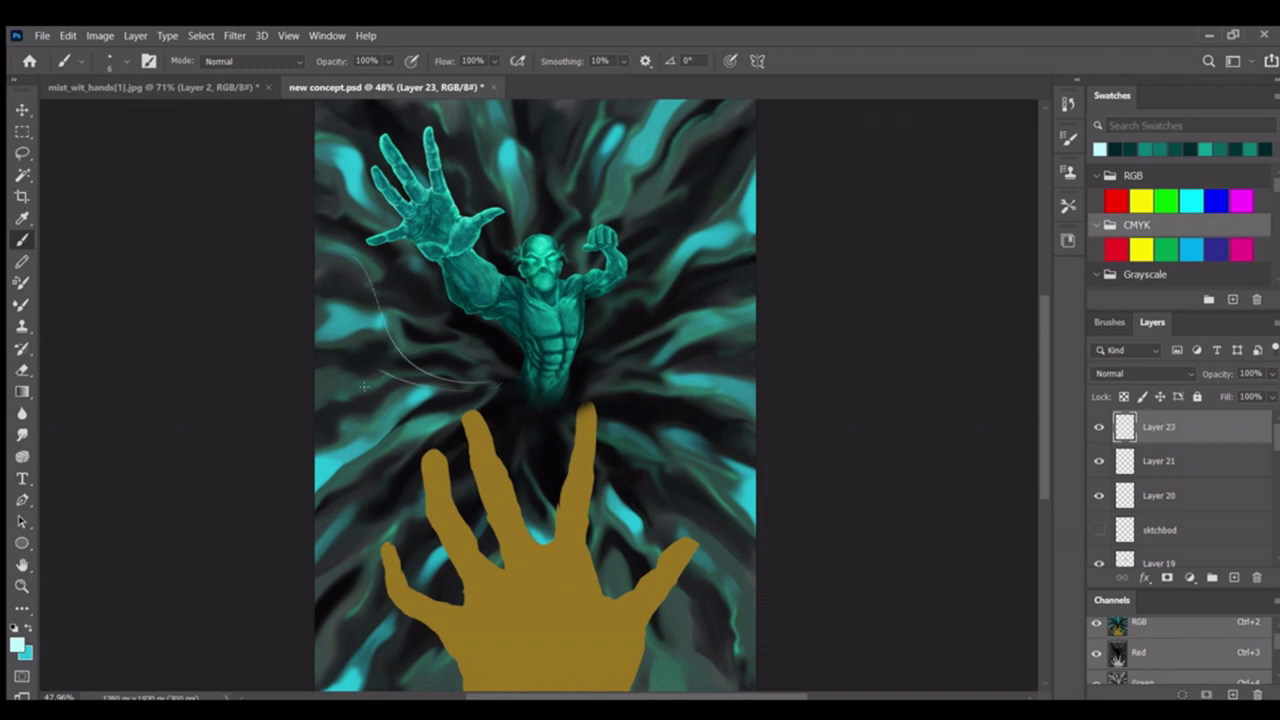
scroll(425, 340, "right", 3)
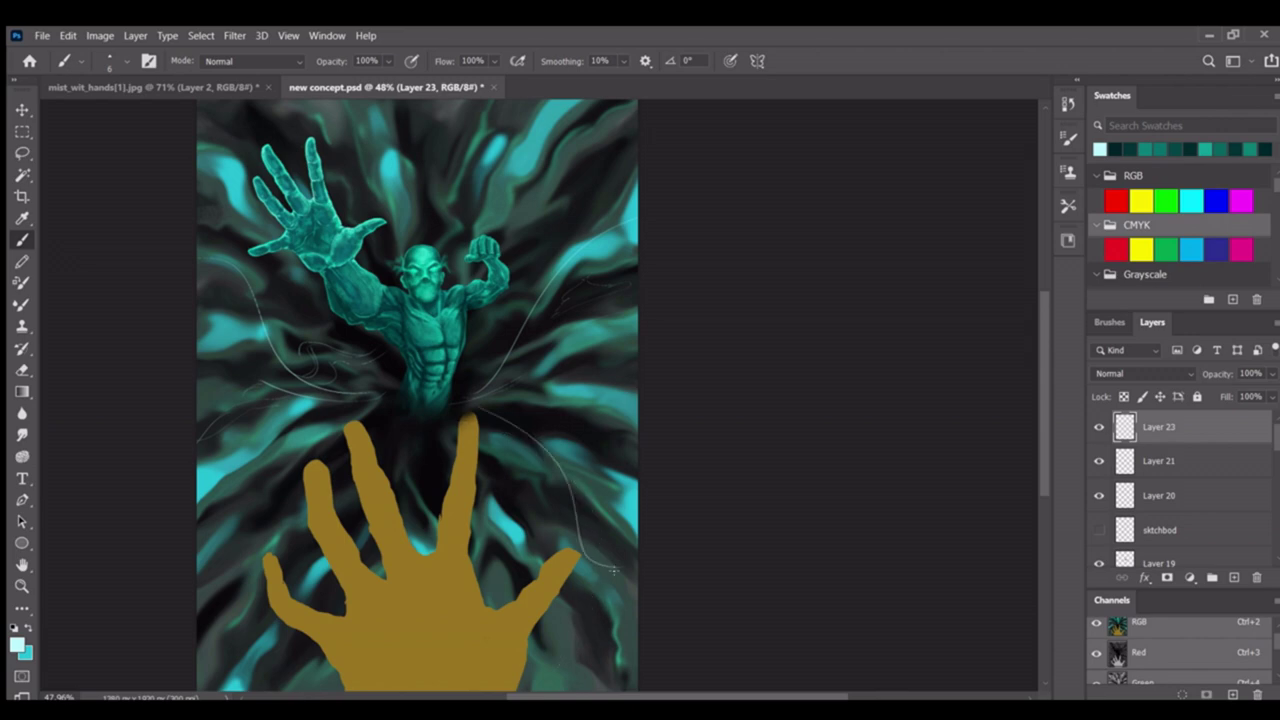
scroll(360, 500, "down", 3)
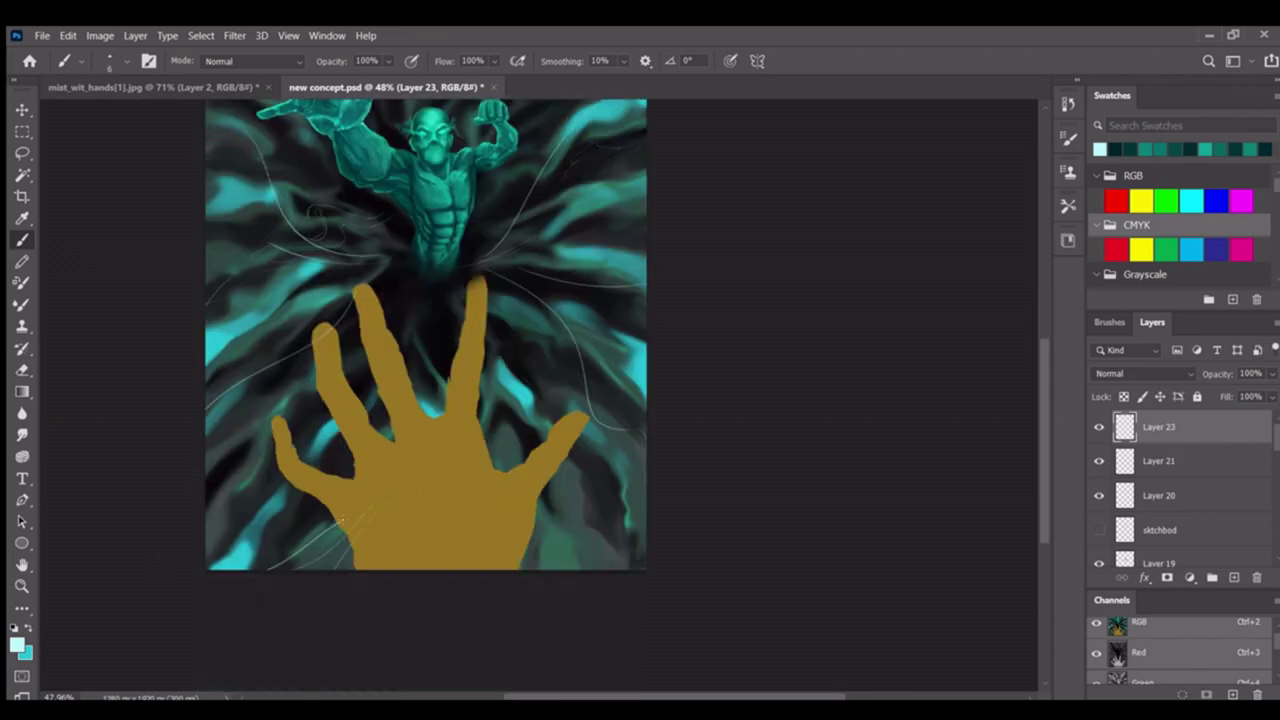
scroll(347, 508, "right", 4)
scroll(410, 318, "up", 4)
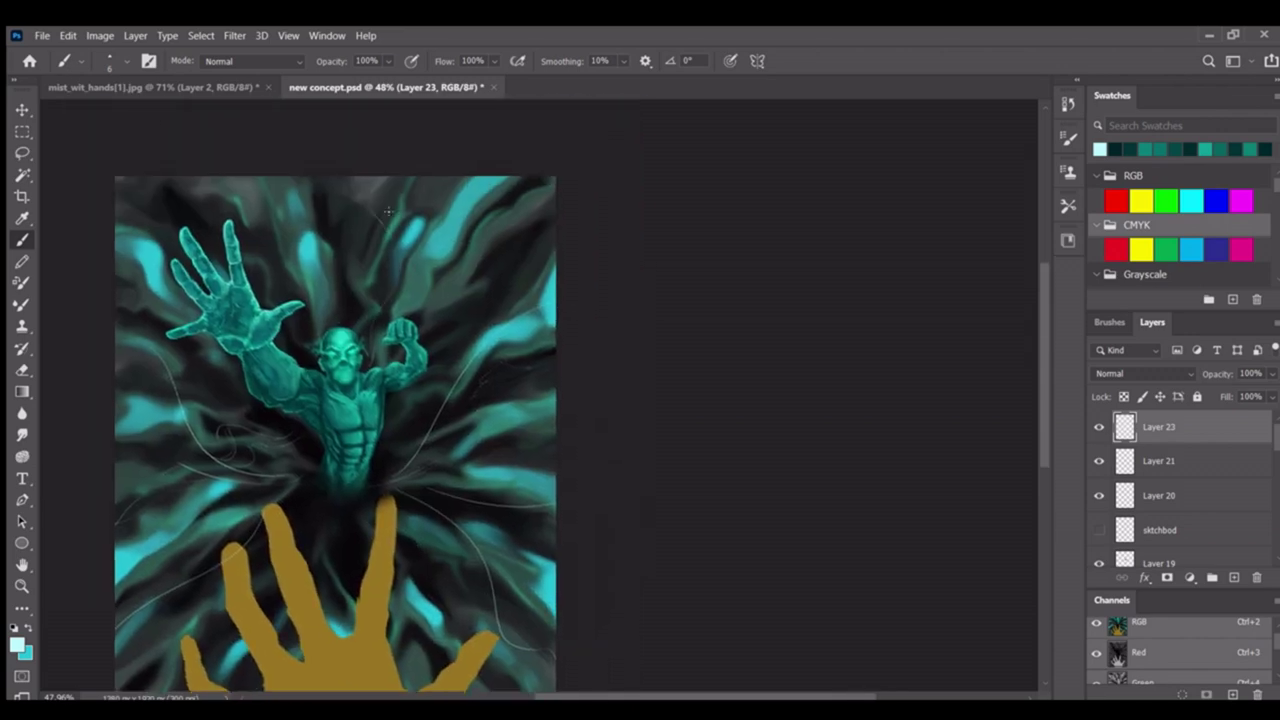
scroll(388, 210, "down", 3)
scroll(254, 355, "up", 4)
Add a new layer beneath Layer 23 and paint a broad black tendril along the left guide curve
key("ctrl+shift+alt+n")
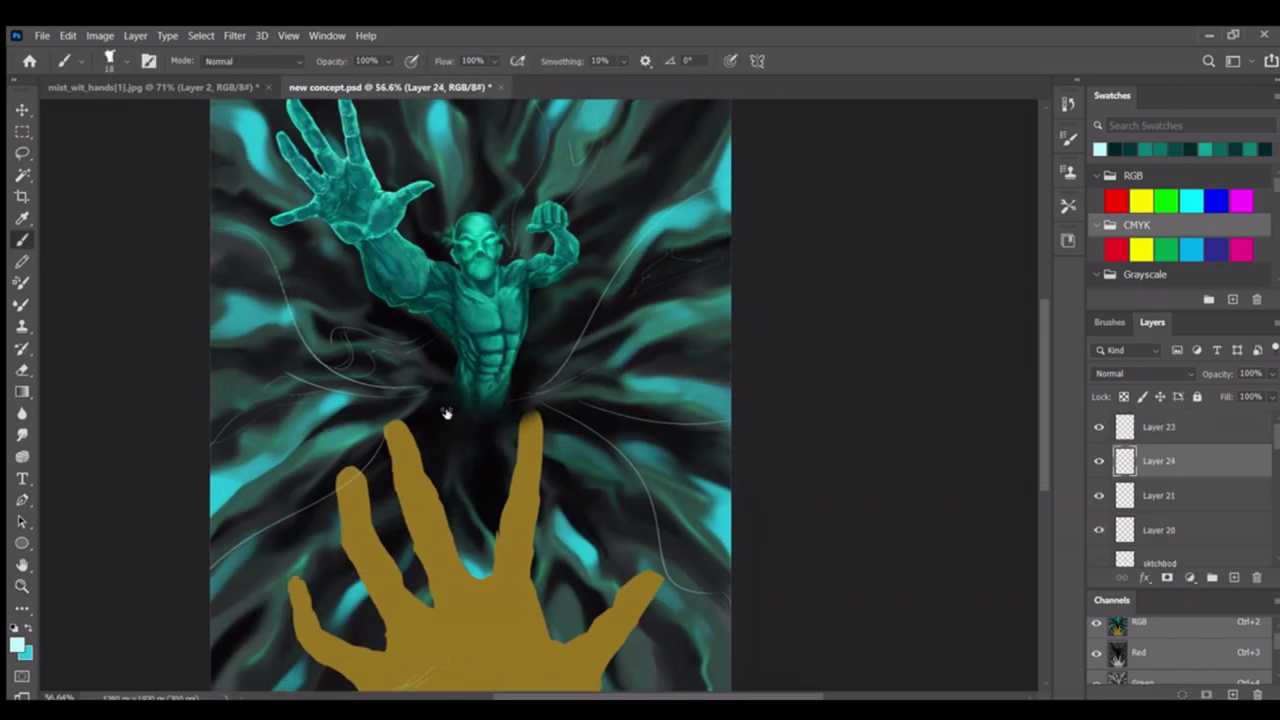
left_click(245, 265, "ctrl")
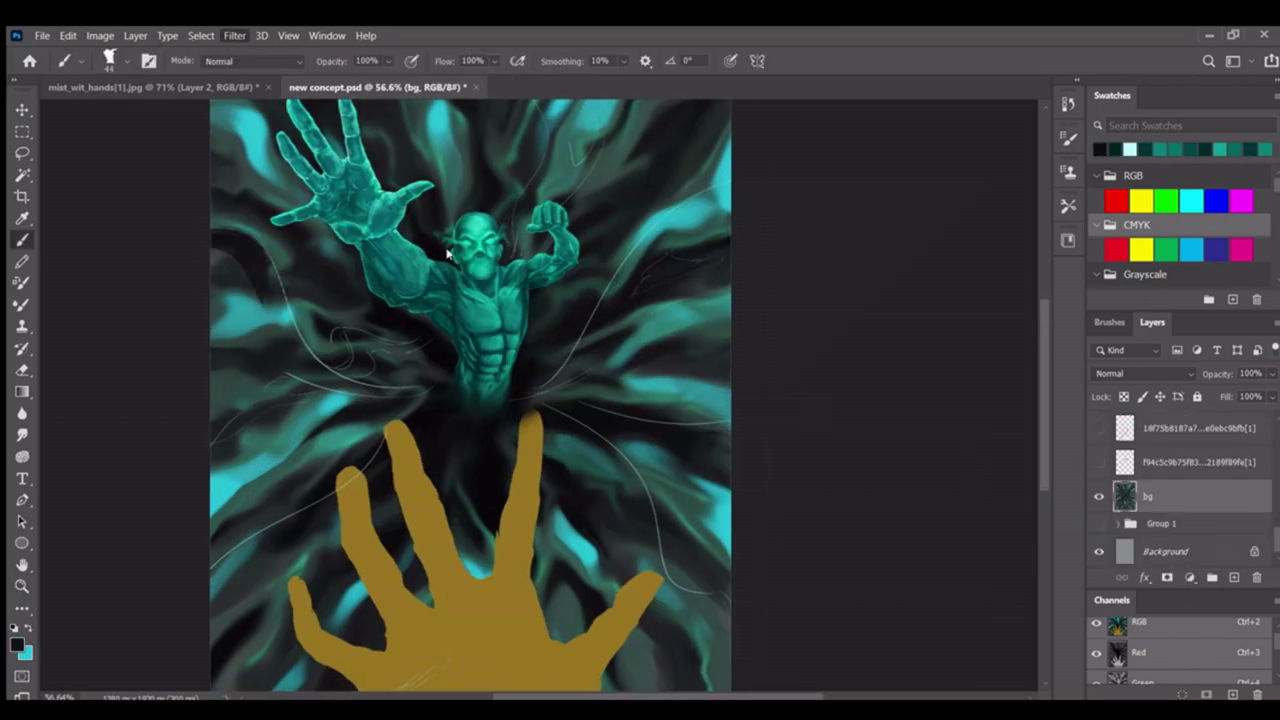
key("h")
key("b")
scroll(450, 430, "down", 2)
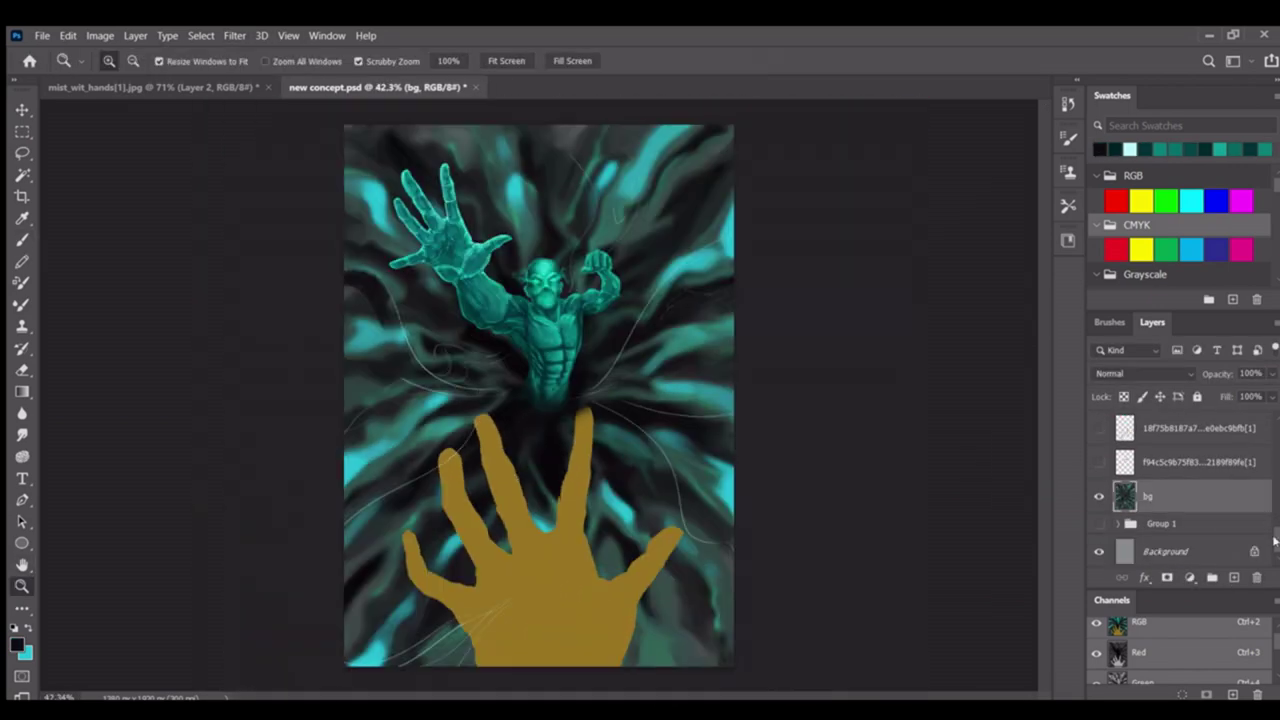
left_click(449, 430, "ctrl")
left_click_drag(350, 290, 500, 386)
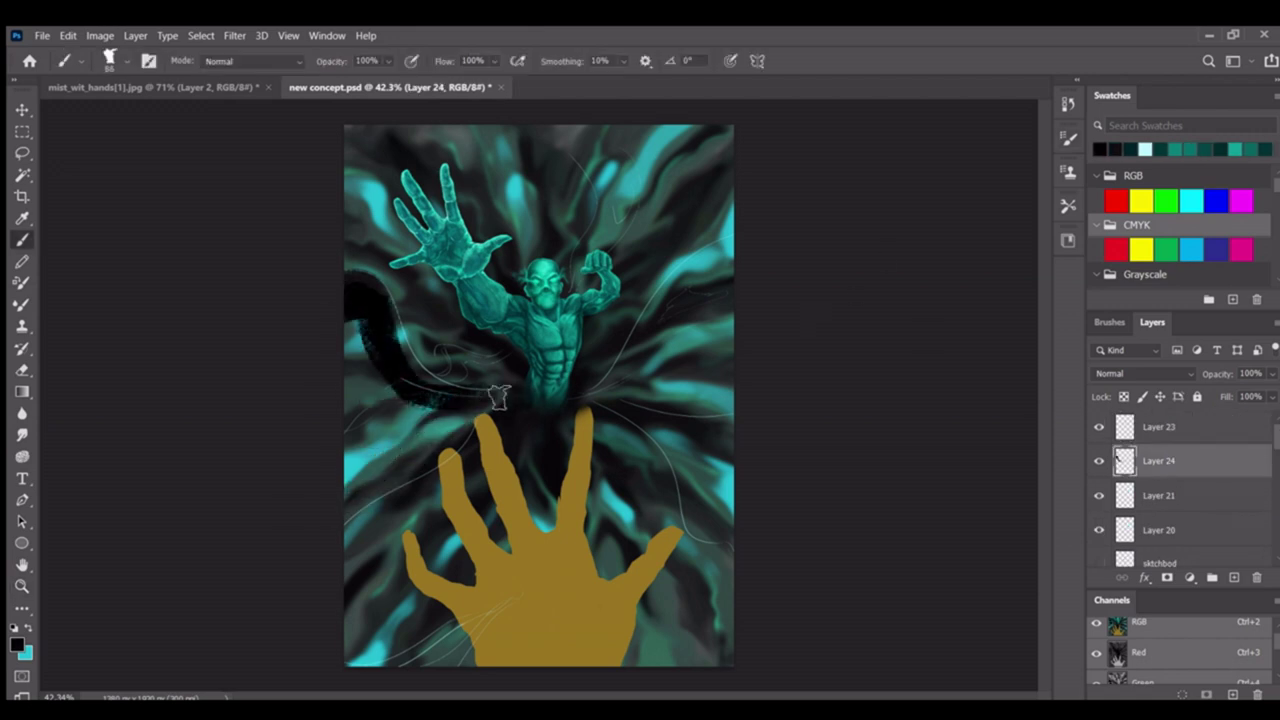
Paint black tendrils on Layer 24 along the lower-left and both right guide curves and across the golden hand's wrist
left_click_drag(350, 495, 430, 447)
mouse_move(735, 215)
left_mouse_down()
mouse_move(666, 334)
mouse_move(600, 392)
left_mouse_up()
mouse_move(590, 395)
left_mouse_down()
mouse_move(694, 449)
mouse_move(735, 560)
left_mouse_up()
left_click_drag(522, 590, 350, 662)
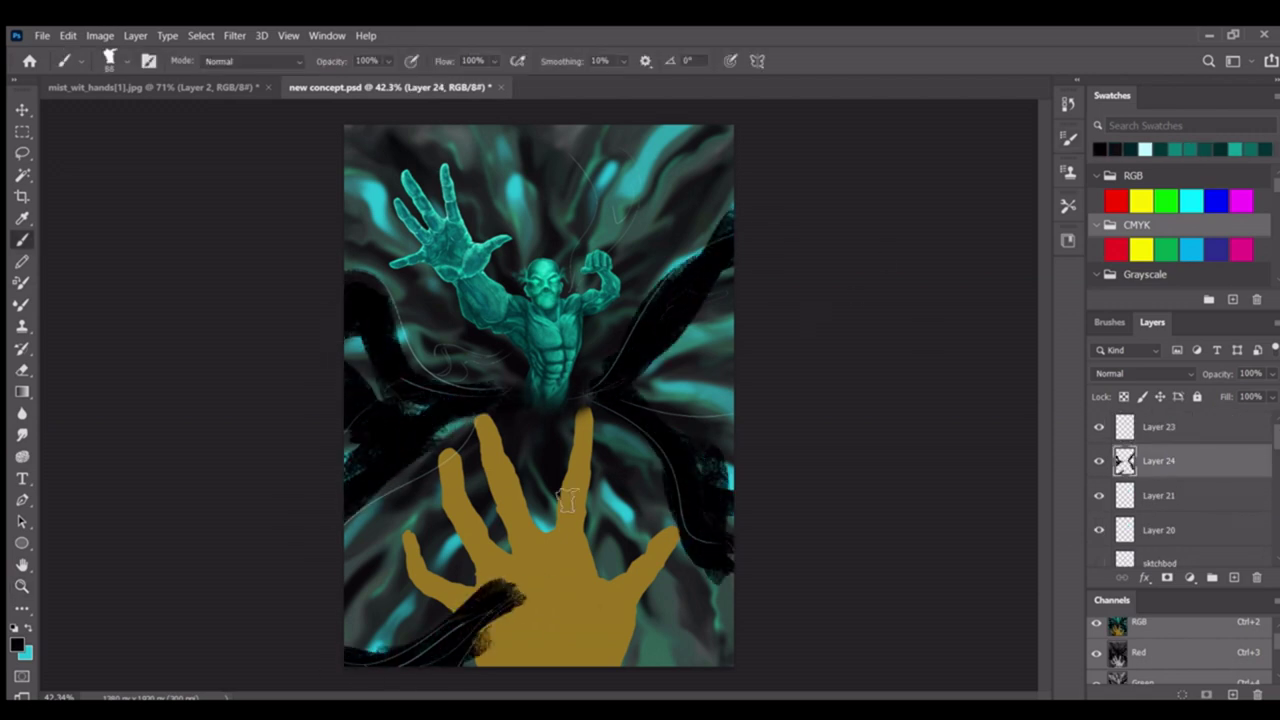
Smudge the rough edges of the black tendrils left of the torso into smooth, pointed shapes
key("r")
left_click_drag(381, 347, 407, 327)
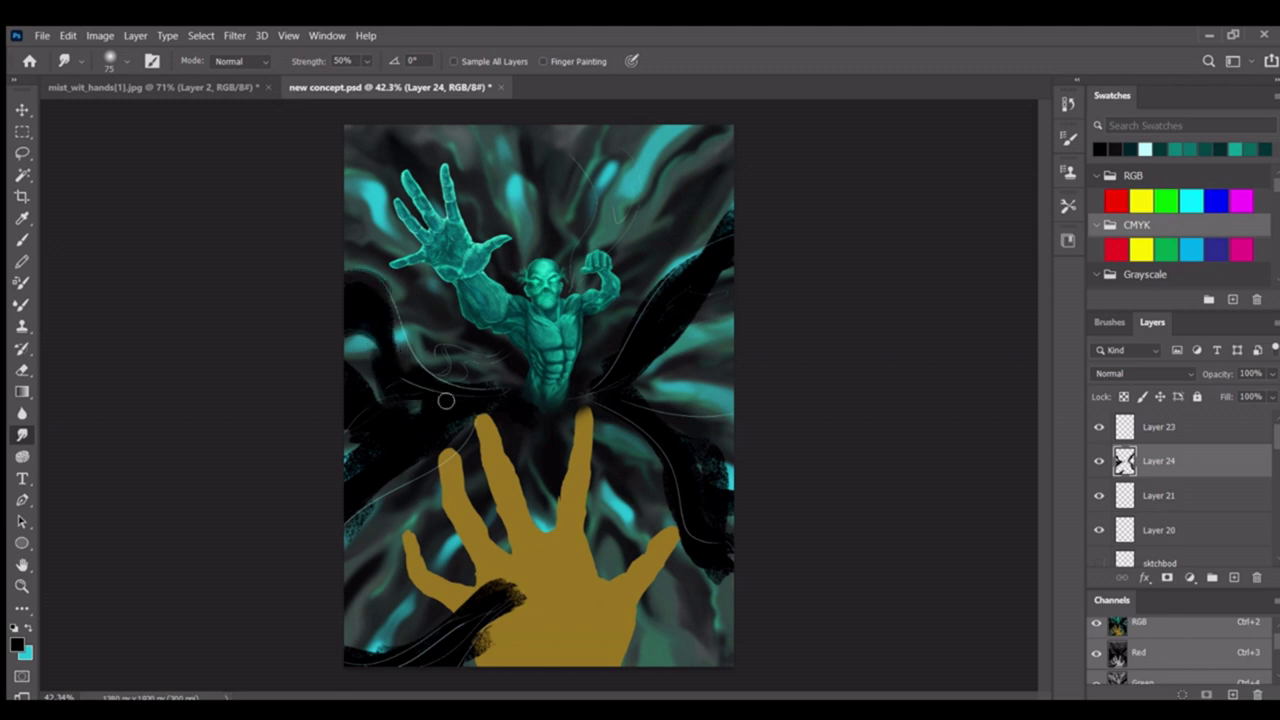
left_click_drag(473, 415, 338, 414)
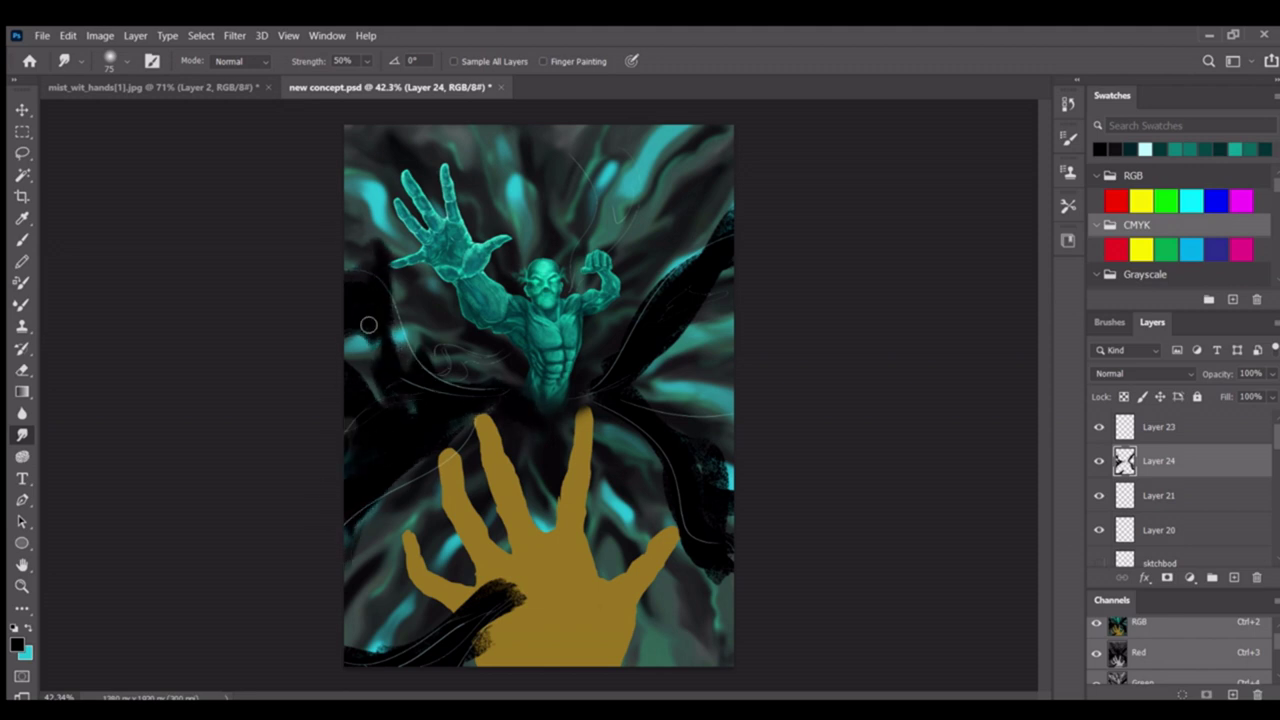
Paint more black tendrils at the lower left and upper right, and smudge the strands around the golden wrist
key("b")
left_click_drag(466, 443, 374, 517)
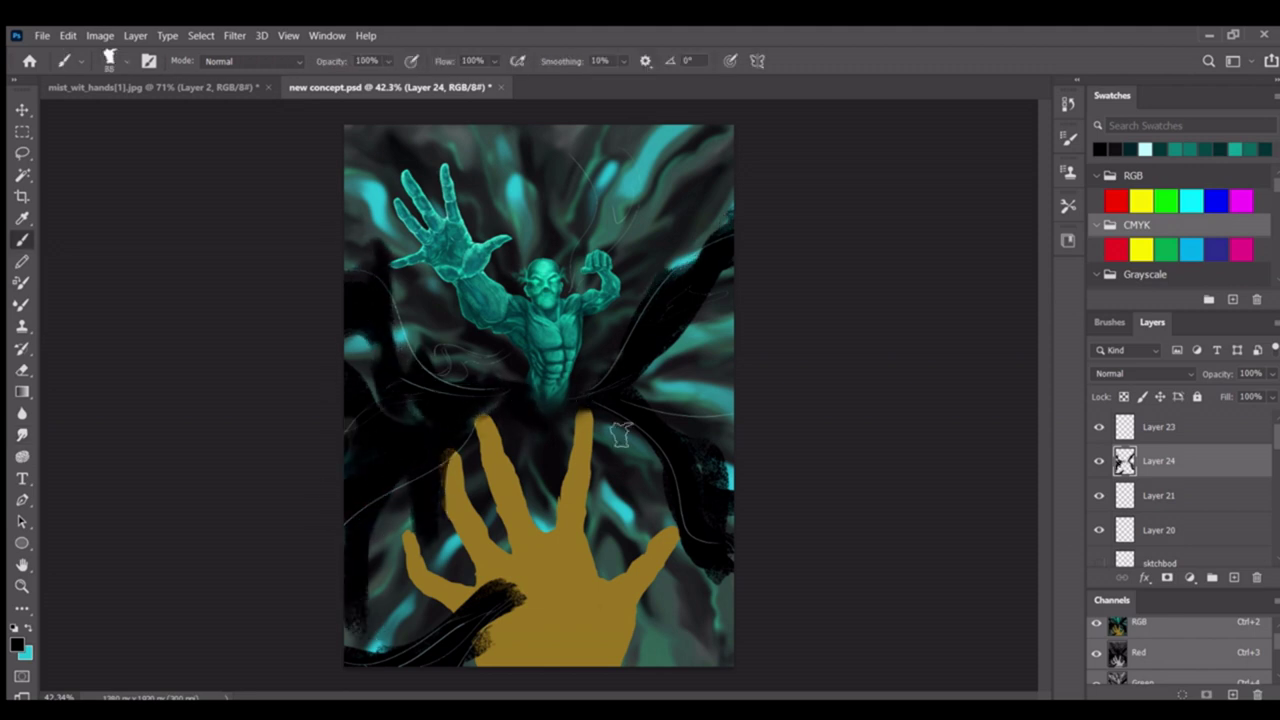
mouse_move(641, 296)
left_mouse_down()
mouse_move(651, 194)
mouse_move(791, 217)
mouse_move(700, 160)
mouse_move(660, 230)
left_mouse_up()
left_click(22, 434)
mouse_move(450, 520)
left_mouse_down()
mouse_move(470, 600)
mouse_move(440, 560)
mouse_move(361, 646)
left_mouse_up()
left_click_drag(467, 571, 470, 631)
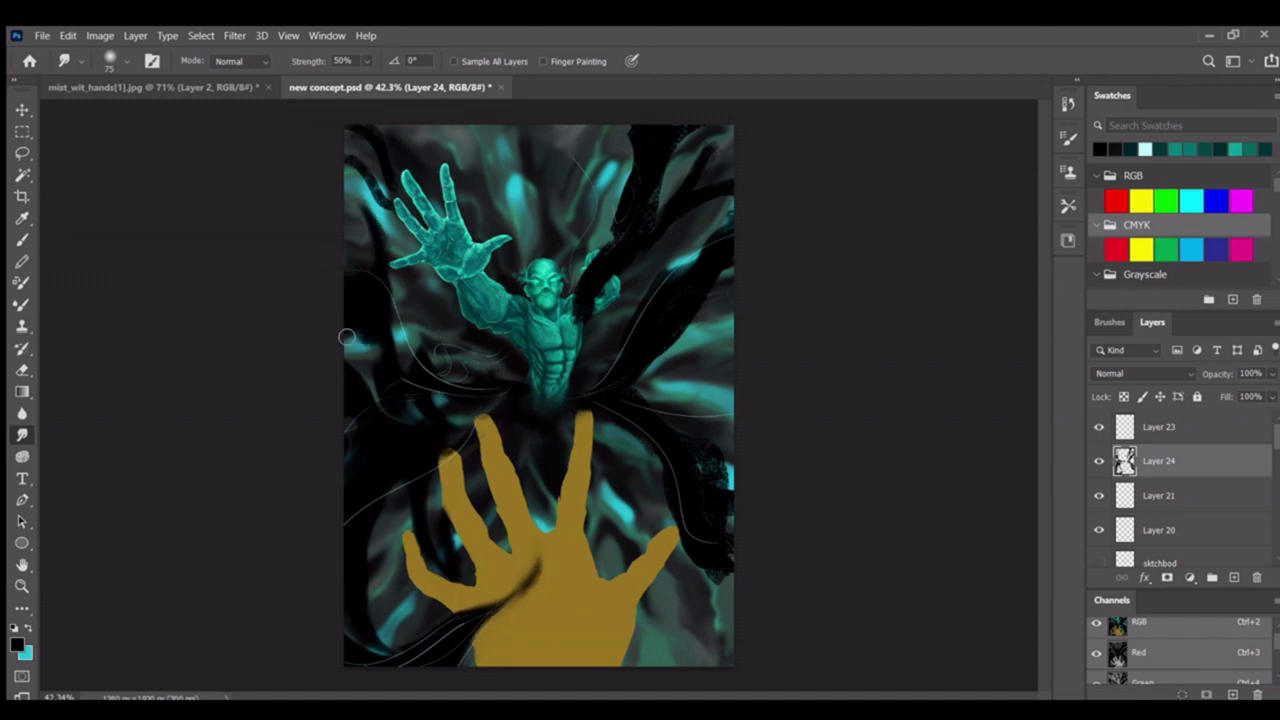
Smudge the black tendrils on the right side of the artwork, including the strand overlapping the raised fist
left_click_drag(668, 449, 689, 531)
mouse_move(736, 347)
left_mouse_down()
mouse_move(746, 391)
mouse_move(678, 406)
left_mouse_up()
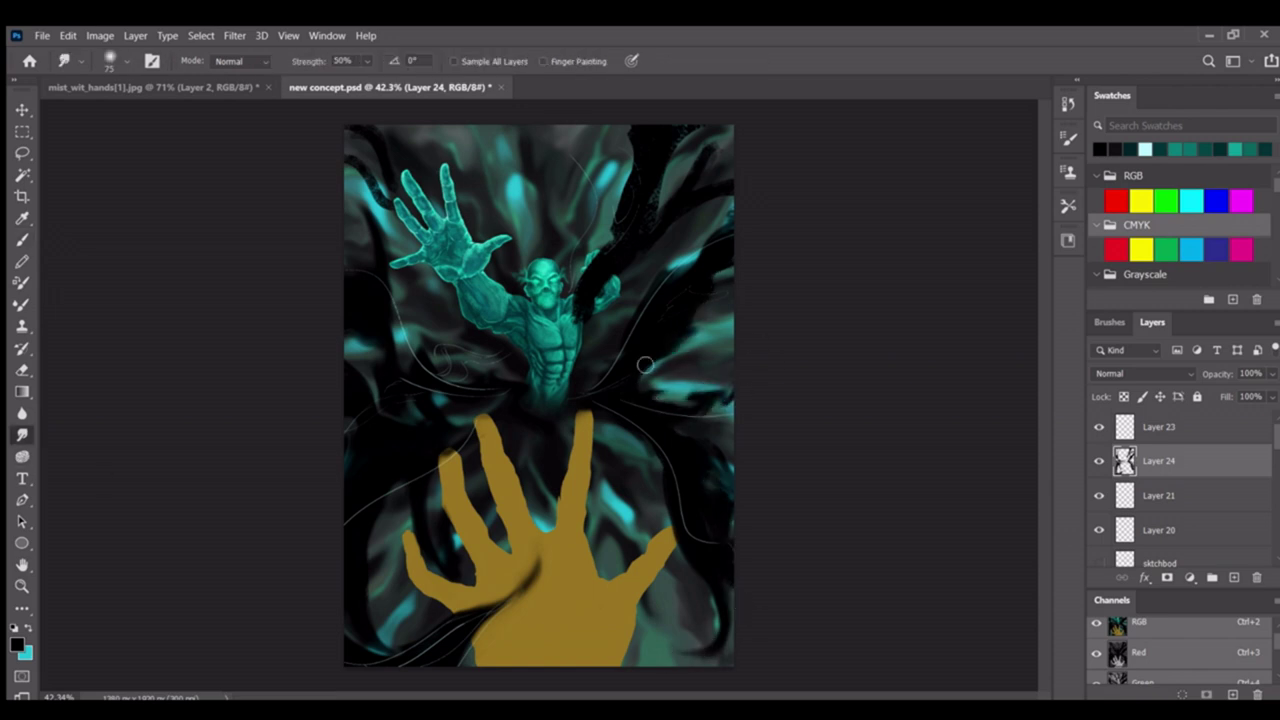
mouse_move(577, 336)
left_mouse_down()
mouse_move(660, 180)
mouse_move(625, 118)
left_mouse_up()
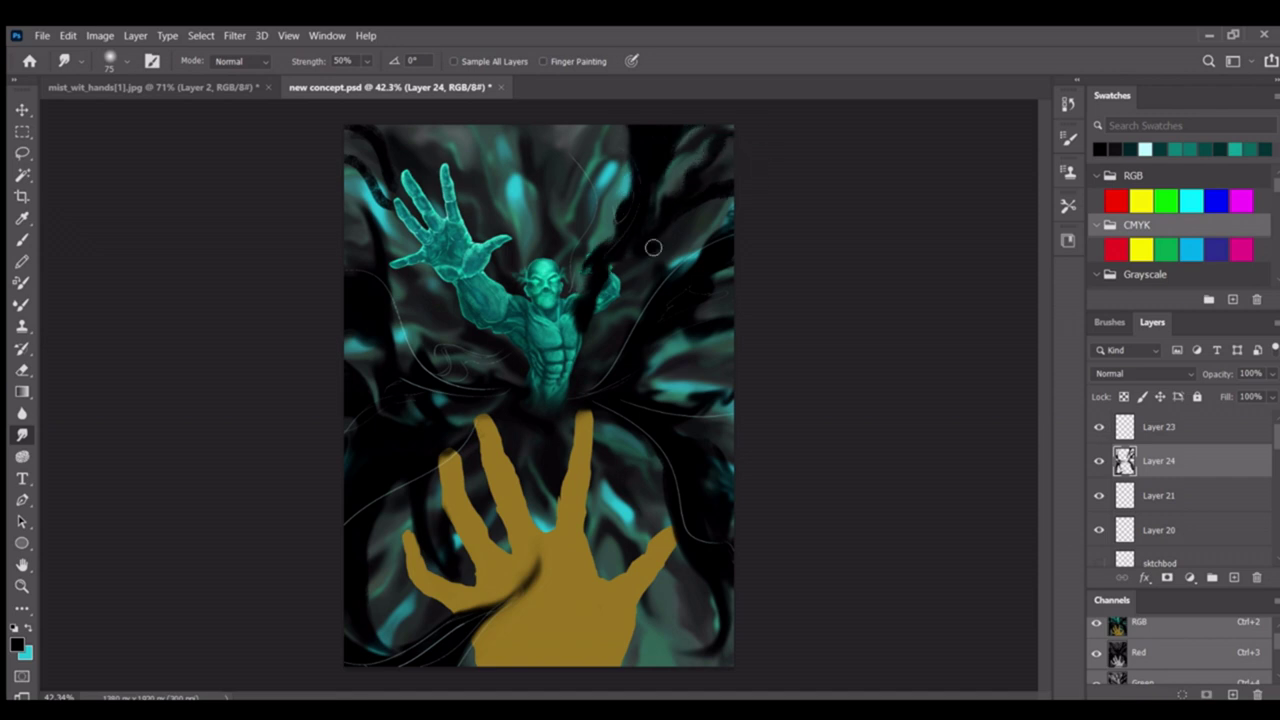
left_click_drag(644, 285, 590, 300)
Hide the Layer 23 guide lines and trim the tip of the black strand over the palm with the Eraser
key("ctrl+minus")
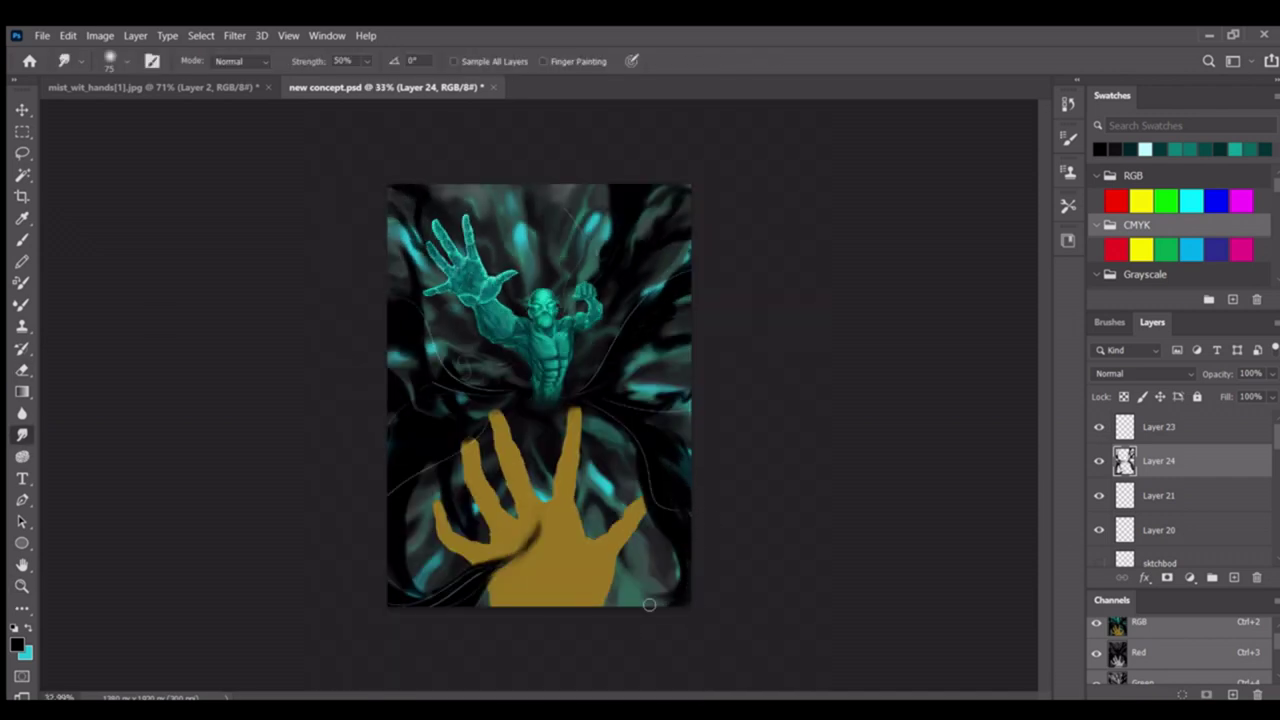
left_click_drag(538, 395, 560, 395)
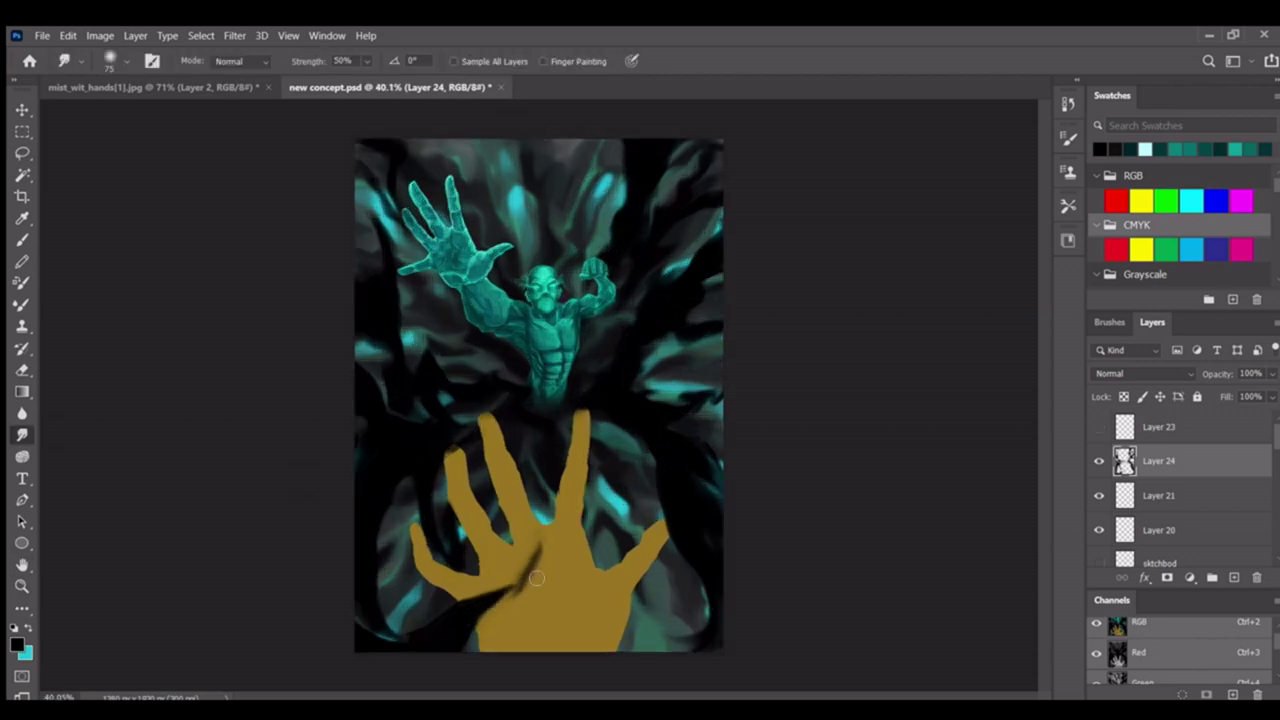
key("e")
left_click_drag(537, 578, 553, 522)
Move the golden hand's layer, Layer 11, up the layer stack to directly beneath Layer 24
key("v")
left_click(557, 608)
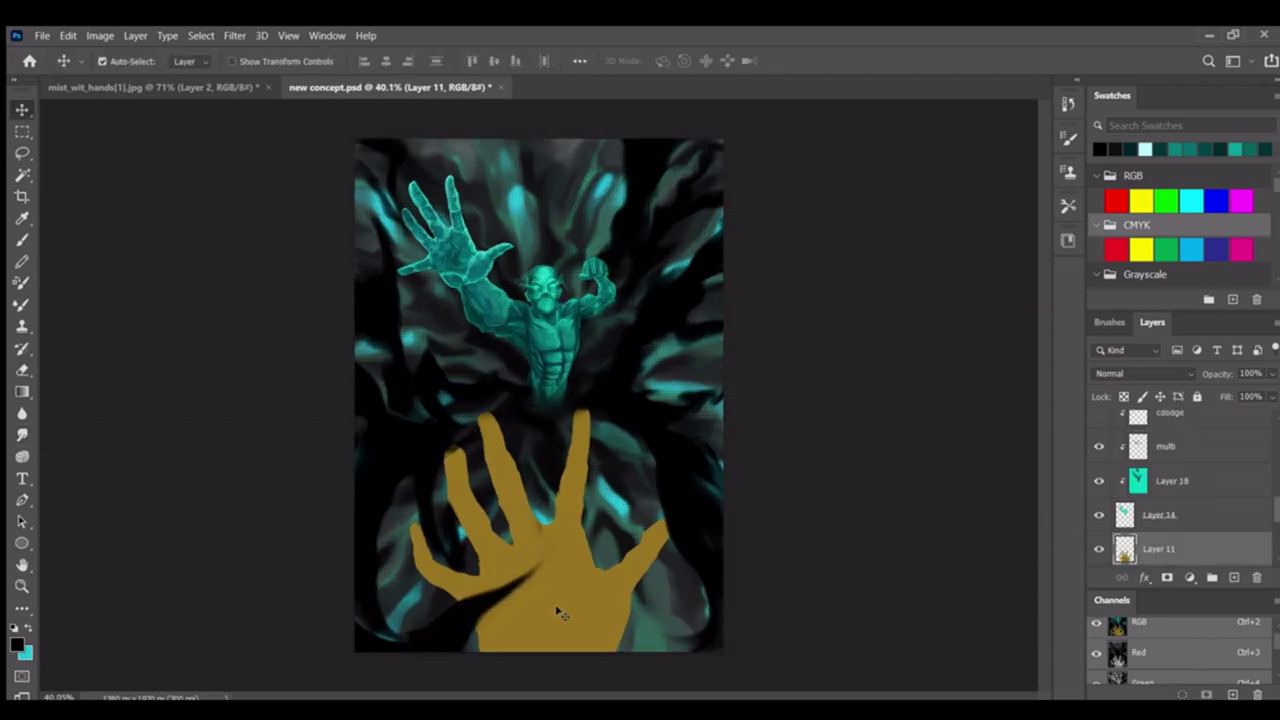
left_click_drag(1200, 540, 1153, 482)
Paint thin dark teal strokes along the black tendrils on Layer 24 with the textured brush
key("b")
left_click(1158, 461)
mouse_move(530, 485)
left_mouse_down()
mouse_move(460, 485)
mouse_move(560, 485)
left_mouse_up()
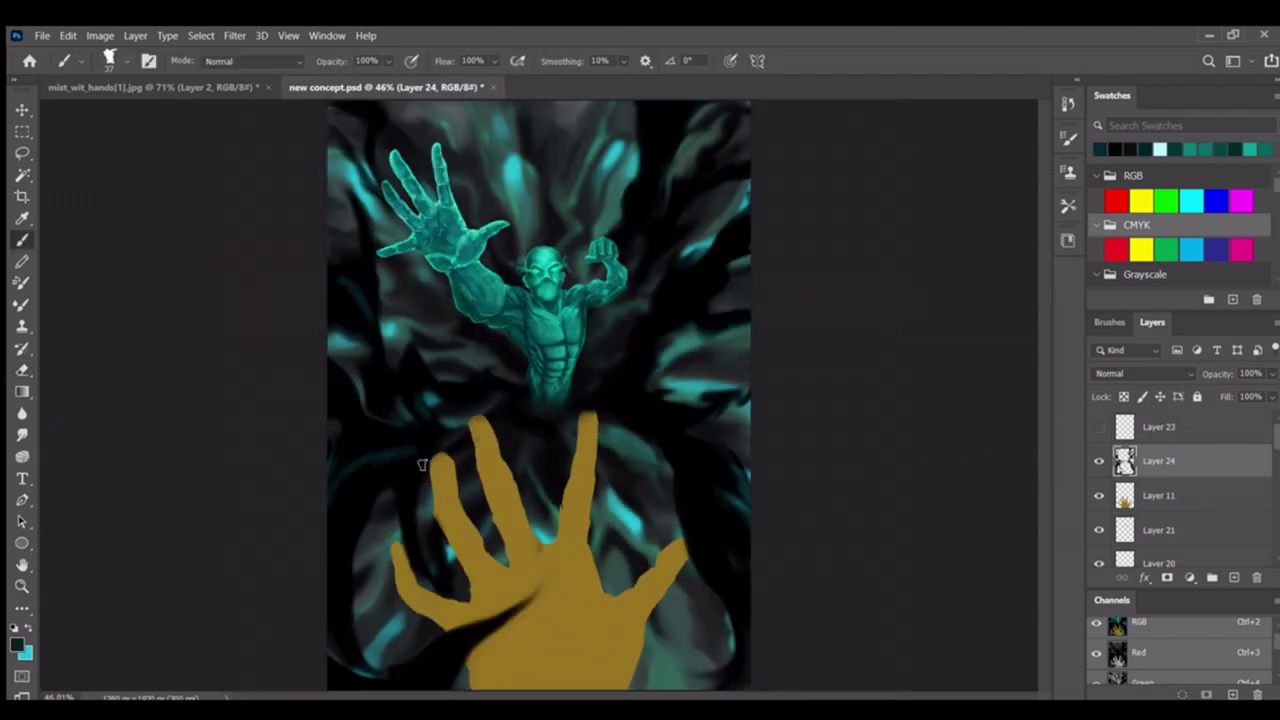
left_click_drag(694, 423, 735, 636)
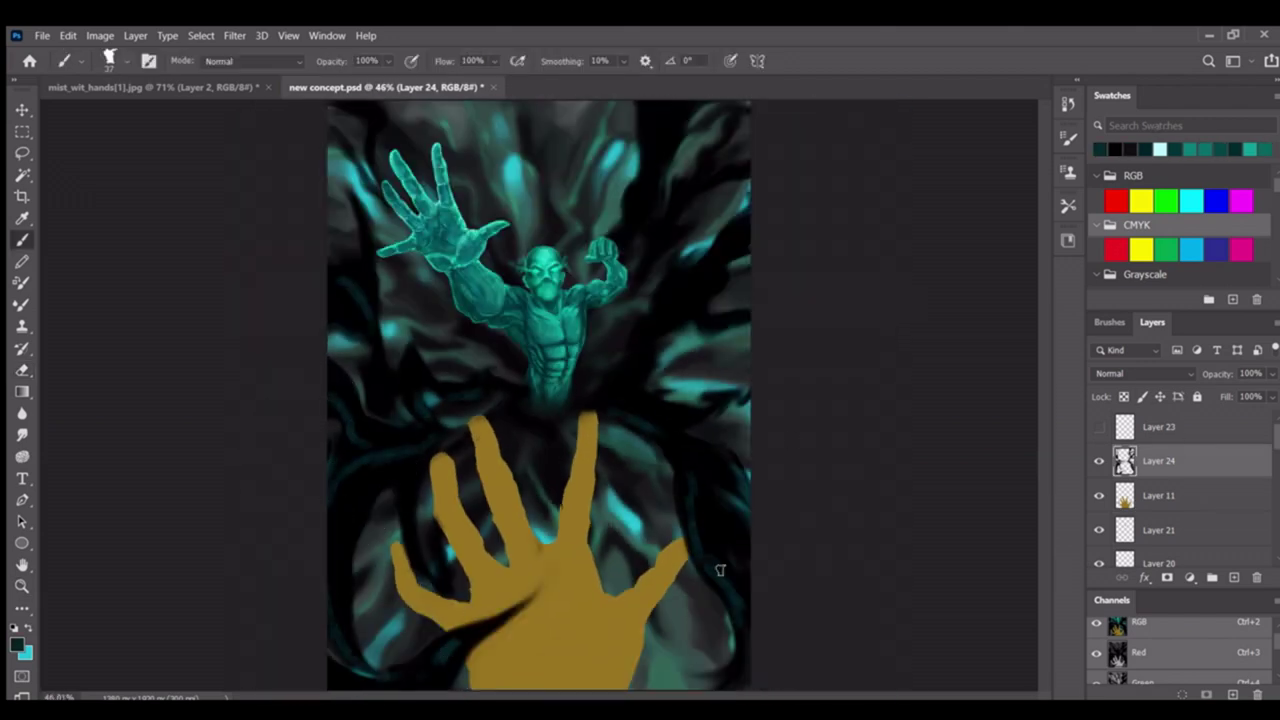
Smudge the dark teal strokes into the black tendrils and reshape the strand curving across the golden palm
left_click(22, 435)
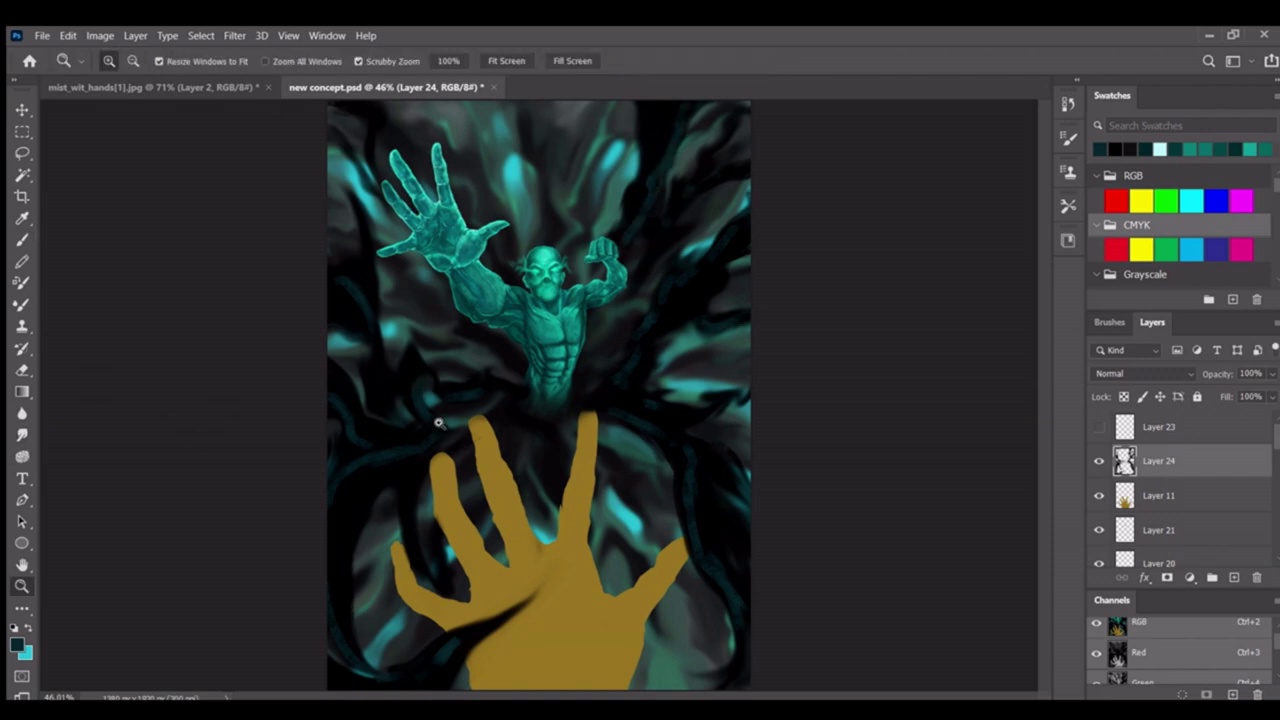
scroll(372, 448, "up", 5)
scroll(571, 491, "down", 3)
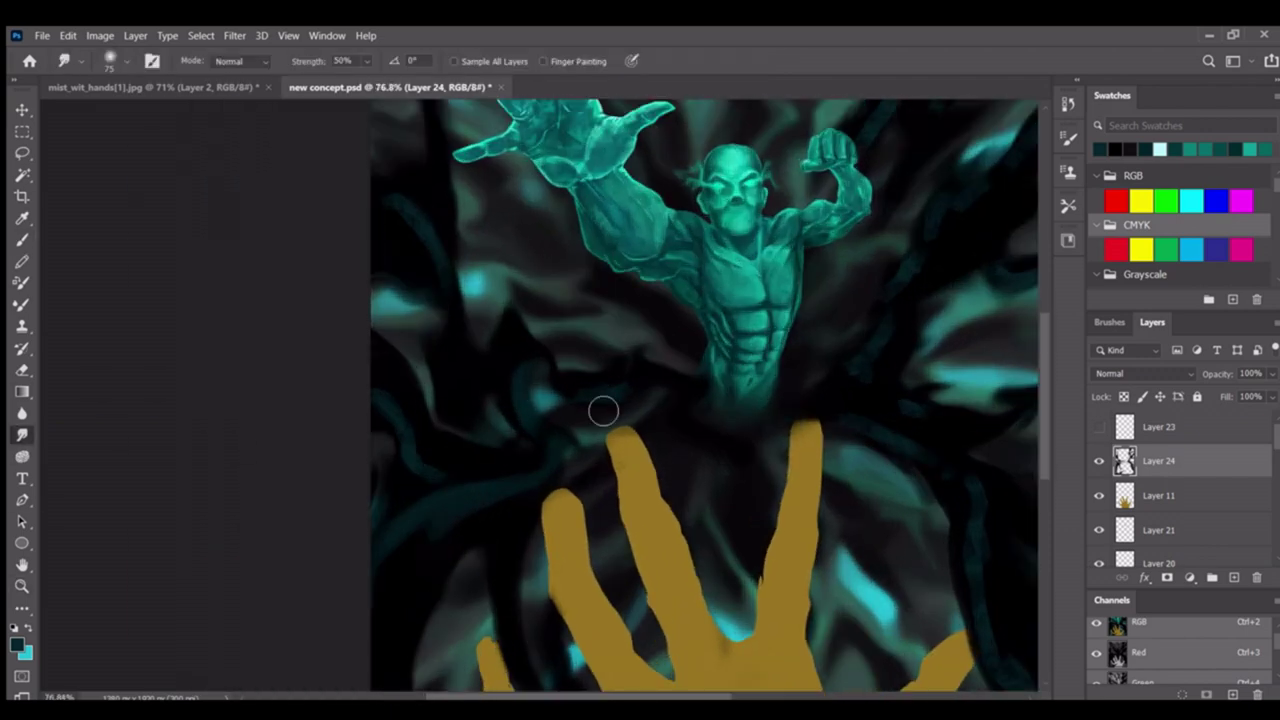
scroll(661, 433, "down", 3)
scroll(45, 392, "up", 2)
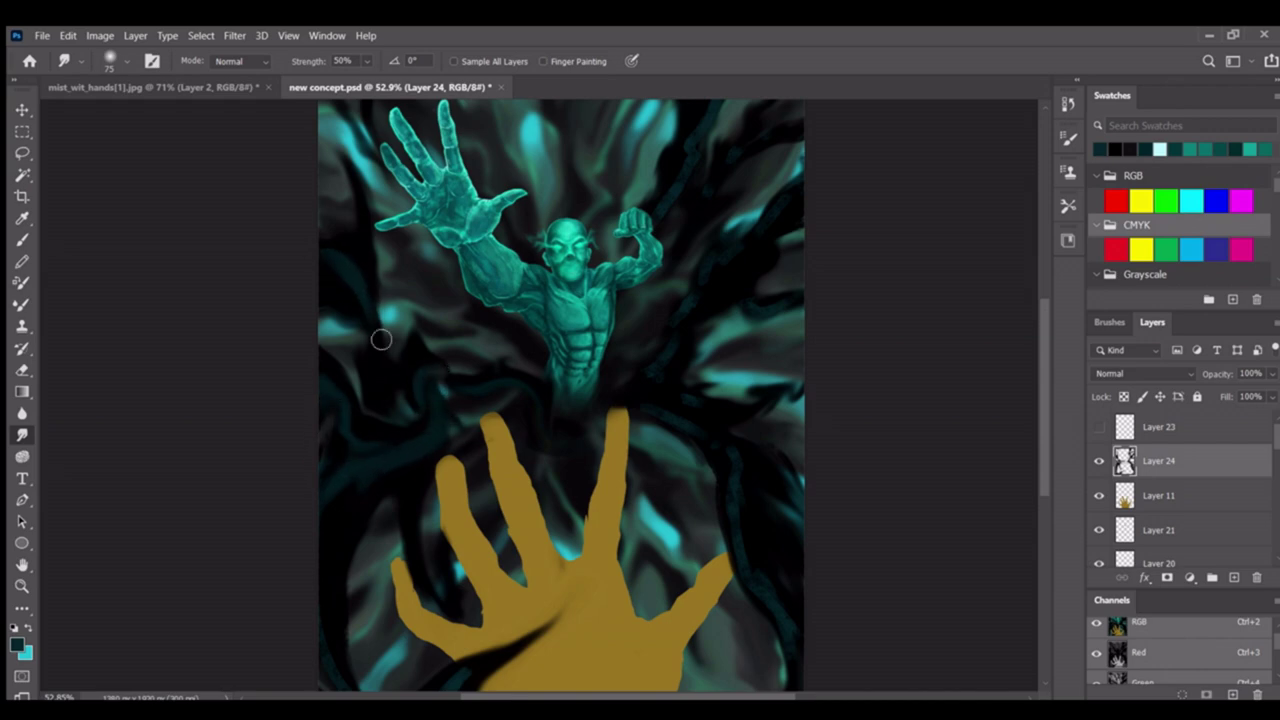
scroll(390, 430, "down", 2)
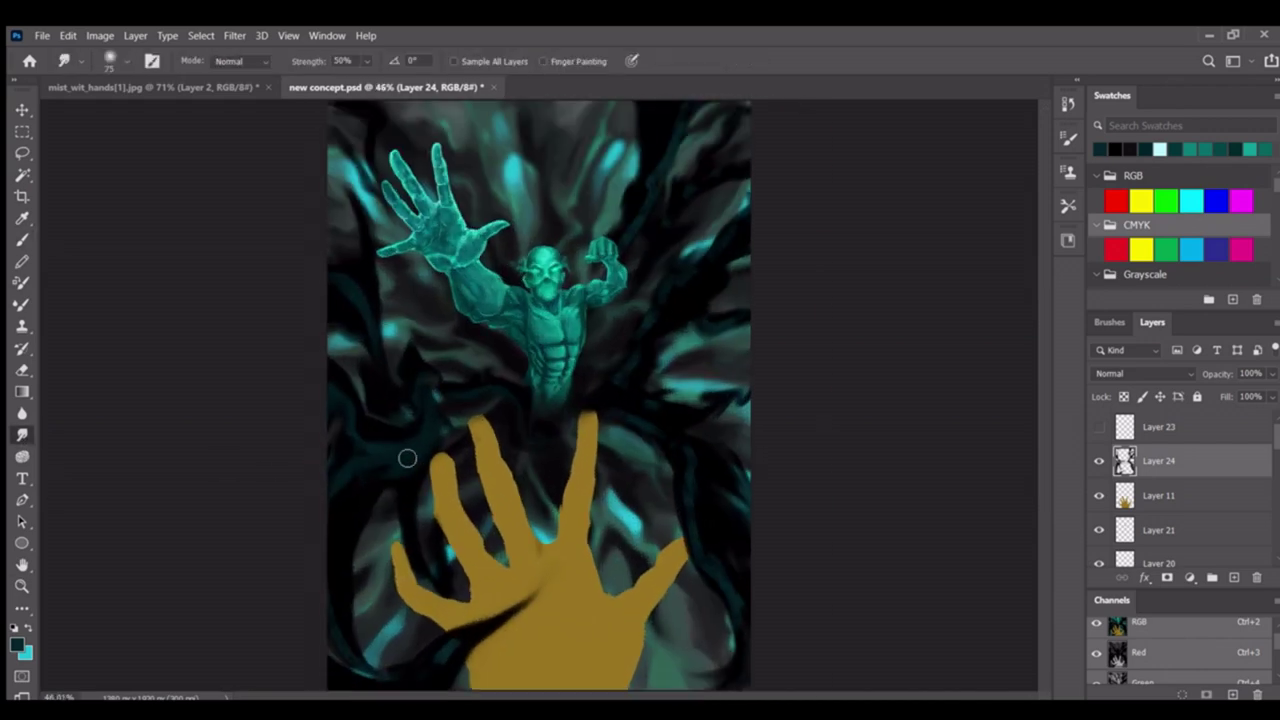
left_click_drag(399, 662, 530, 578)
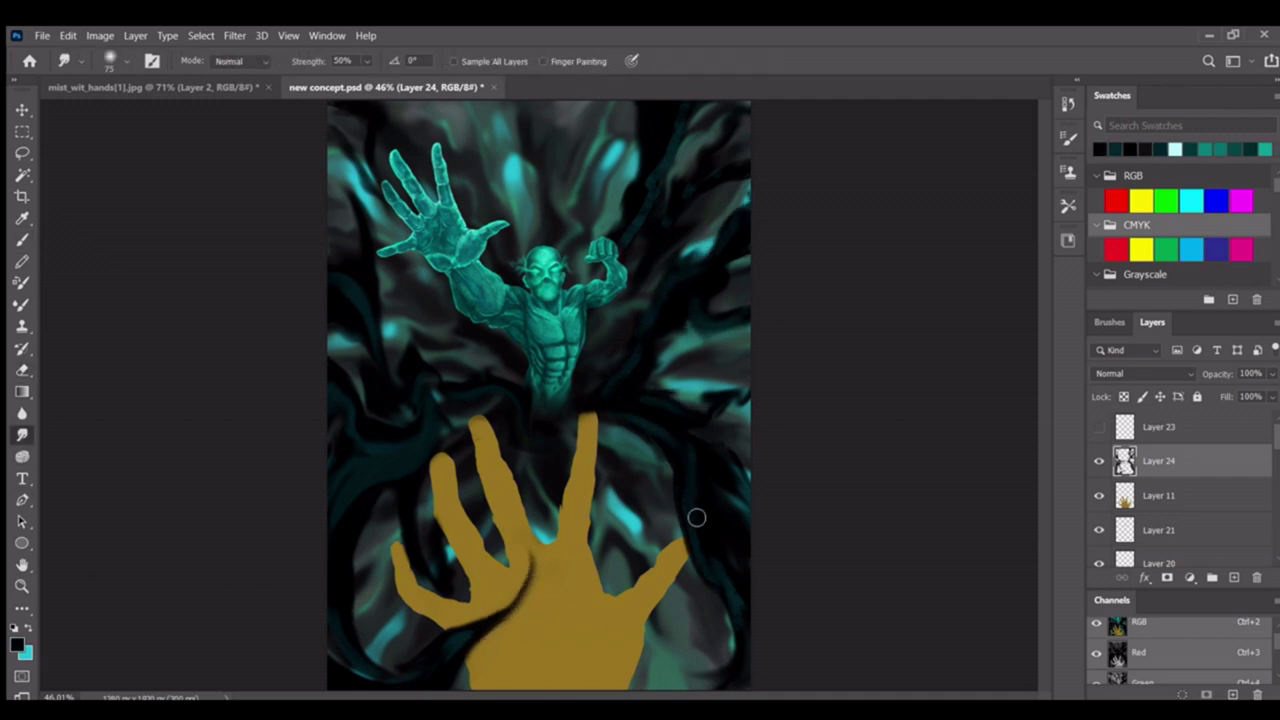
Paint a bright teal highlight on the left tendril beside the golden fingers
scroll(699, 632, "down", 1)
key("z")
mouse_move(430, 450)
left_mouse_down()
mouse_move(380, 450)
mouse_move(461, 444)
mouse_move(396, 472)
left_mouse_up()
key("b")
key("x")
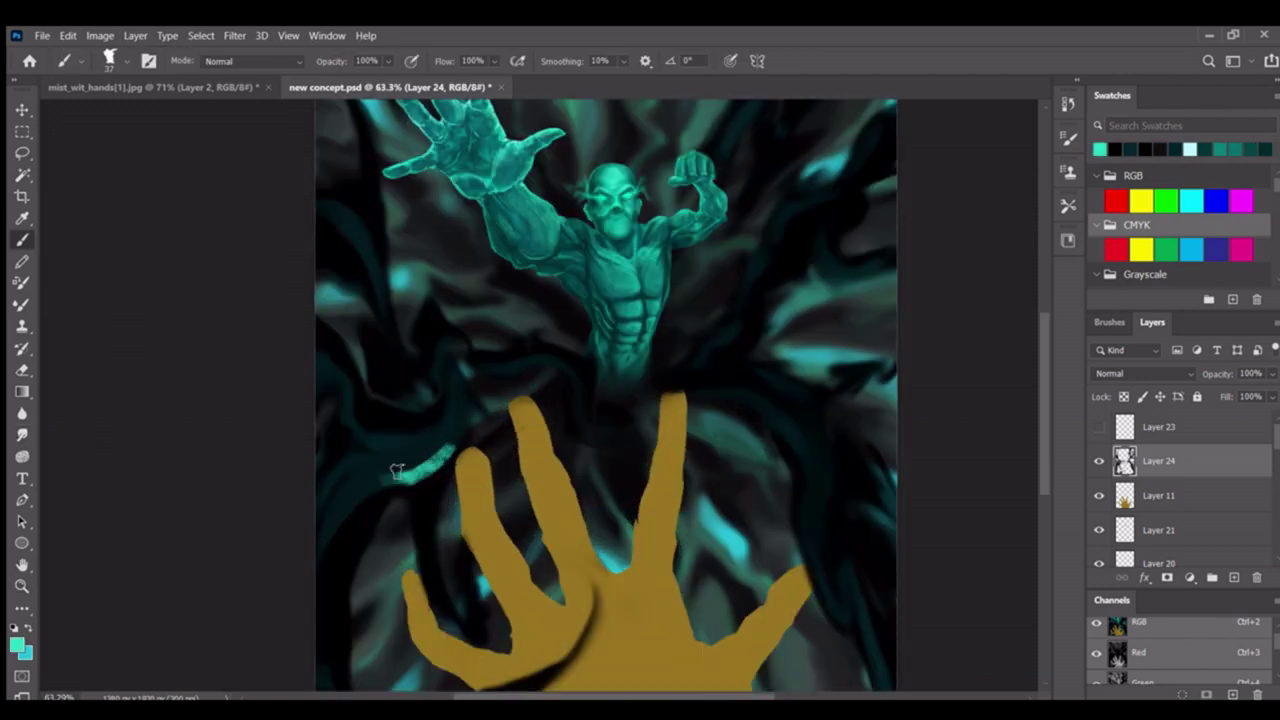
Add bright teal highlight strokes to the upper-right tendrils and the tendrils left of the figure
left_click_drag(787, 425, 643, 510)
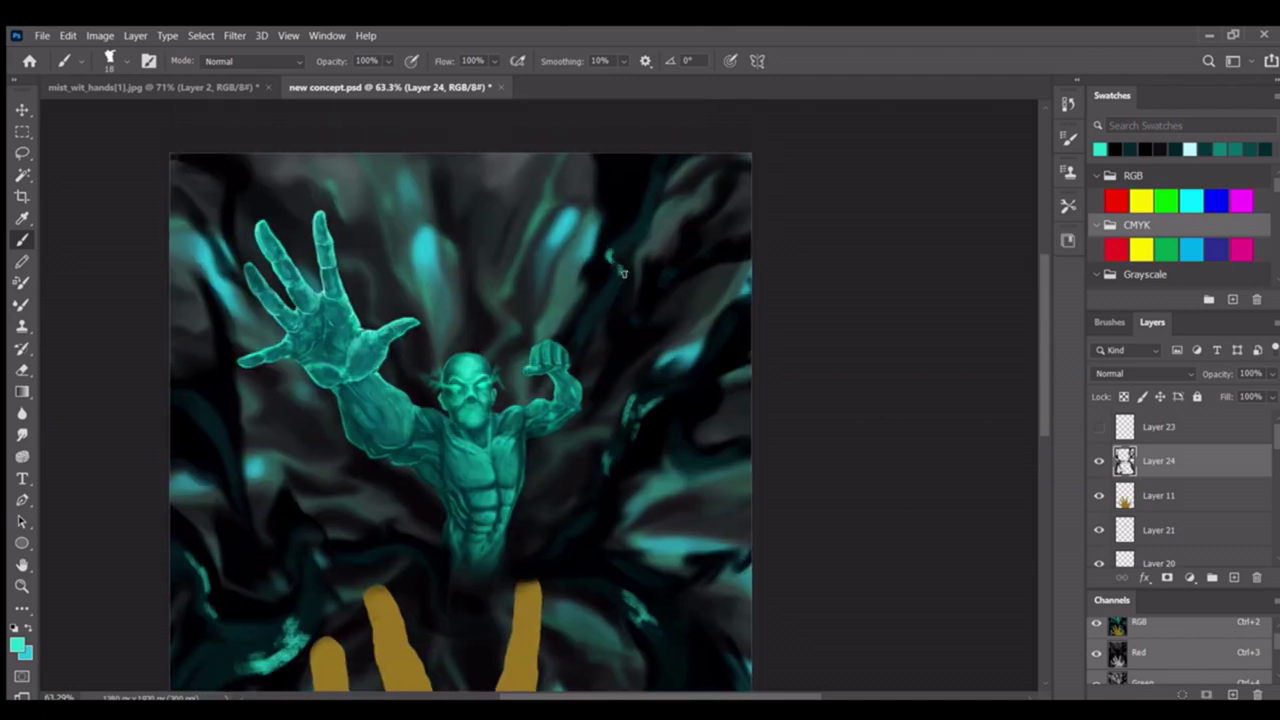
left_click_drag(602, 352, 664, 374)
left_click_drag(326, 560, 356, 360)
mouse_move(248, 495)
left_mouse_down()
mouse_move(258, 405)
mouse_move(470, 440)
mouse_move(431, 432)
mouse_move(402, 455)
left_mouse_up()
scroll(258, 405, "down", 2)
Smudge the bright teal highlights along the left tendrils into smooth, flowing streaks
key("r")
mouse_move(330, 502)
left_mouse_down()
mouse_move(357, 486)
mouse_move(319, 397)
left_mouse_up()
mouse_move(368, 457)
left_mouse_down()
mouse_move(370, 347)
mouse_move(320, 277)
left_mouse_up()
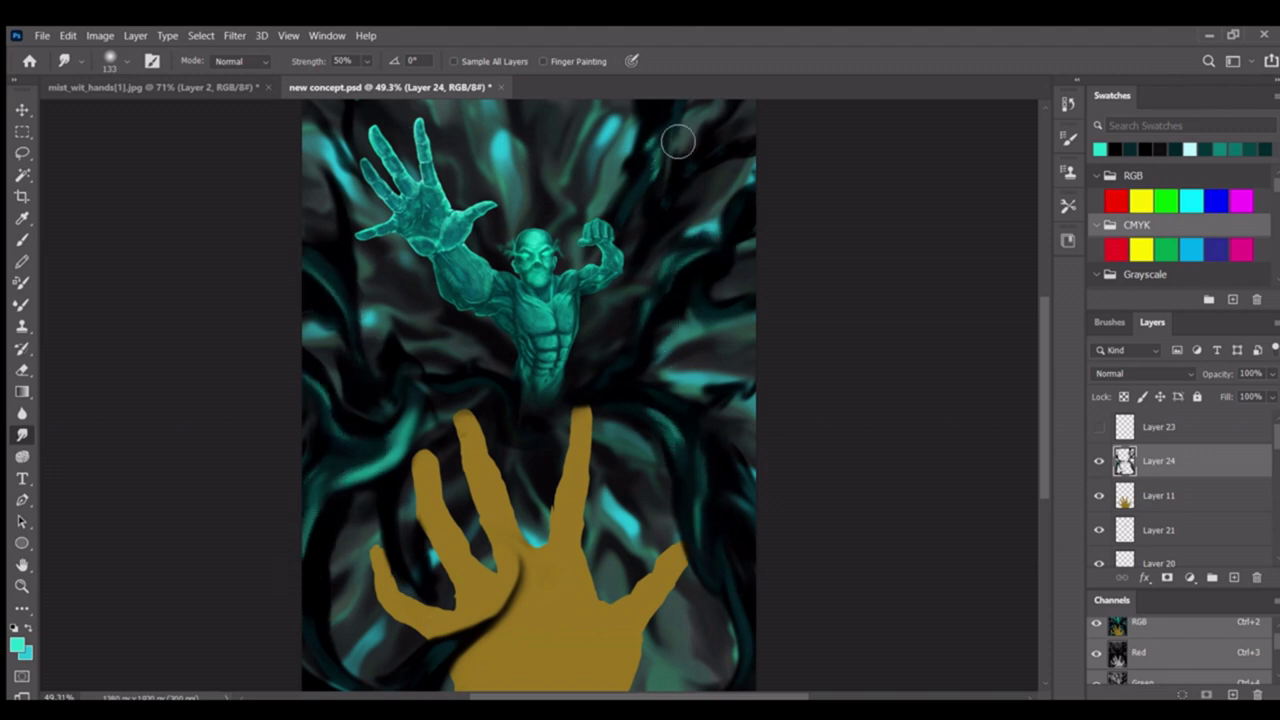
Paint bright green highlight strokes on the black tendrils on both sides of the golden hand
key("z")
left_click(620, 185, "alt")
left_click(493, 427, "alt")
left_click_drag(530, 400, 575, 463)
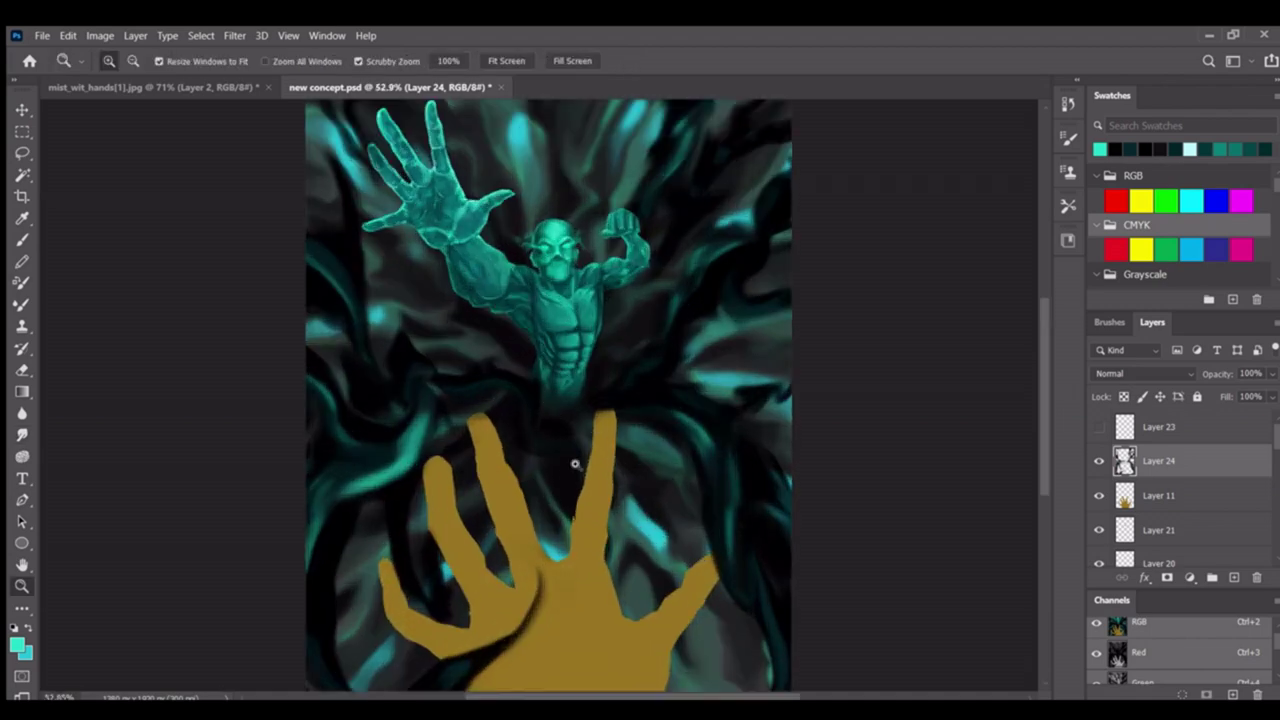
key("b")
scroll(426, 460, "up", 2)
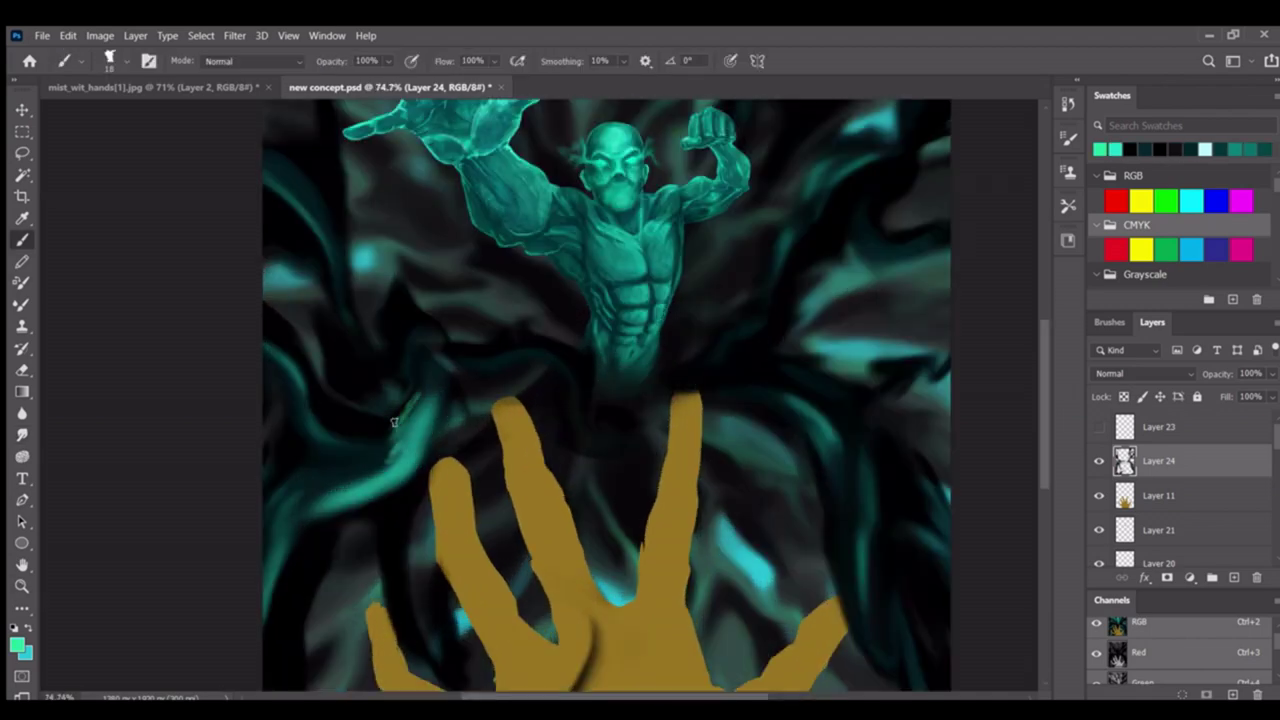
left_click_drag(395, 433, 503, 584)
scroll(720, 338, "down", 1)
mouse_move(508, 366)
left_mouse_down()
mouse_move(440, 368)
mouse_move(560, 380)
left_mouse_up()
Smudge the bright green strokes into soft streaks along the tendrils around the figure and golden hand
key("r")
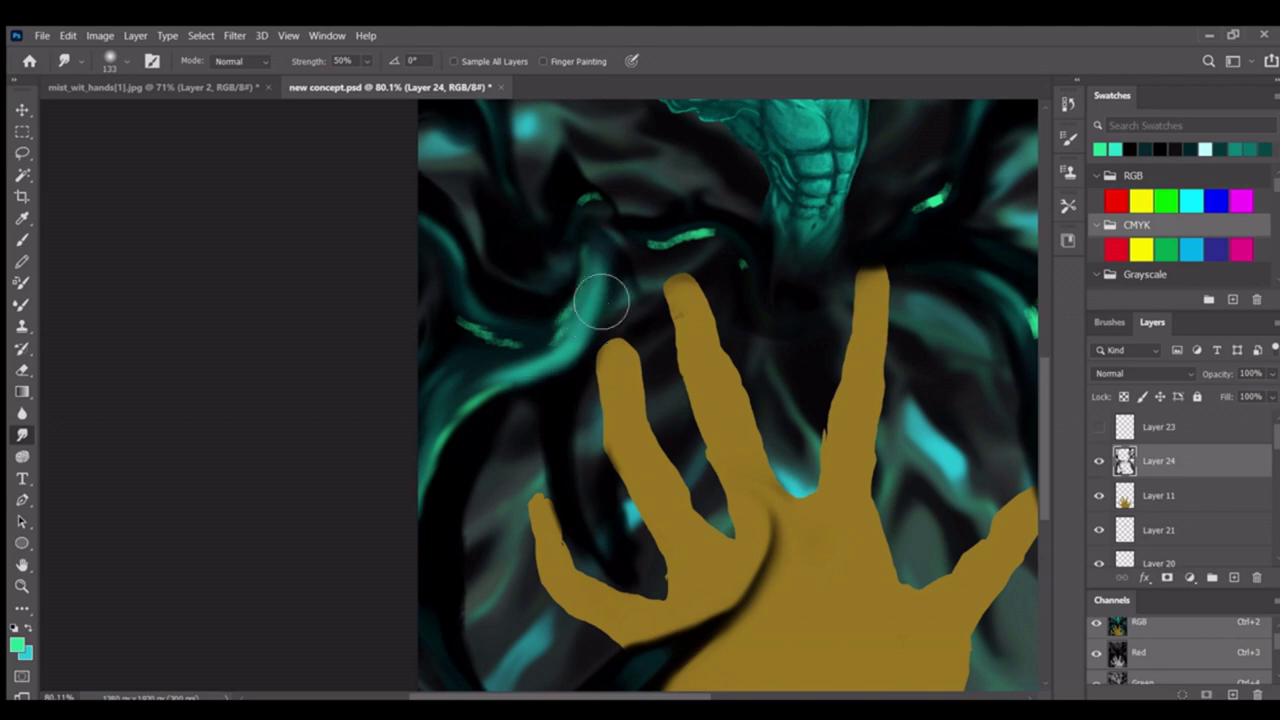
scroll(515, 465, "up", 5)
mouse_move(547, 393)
left_mouse_down()
mouse_move(330, 330)
mouse_move(373, 300)
left_mouse_up()
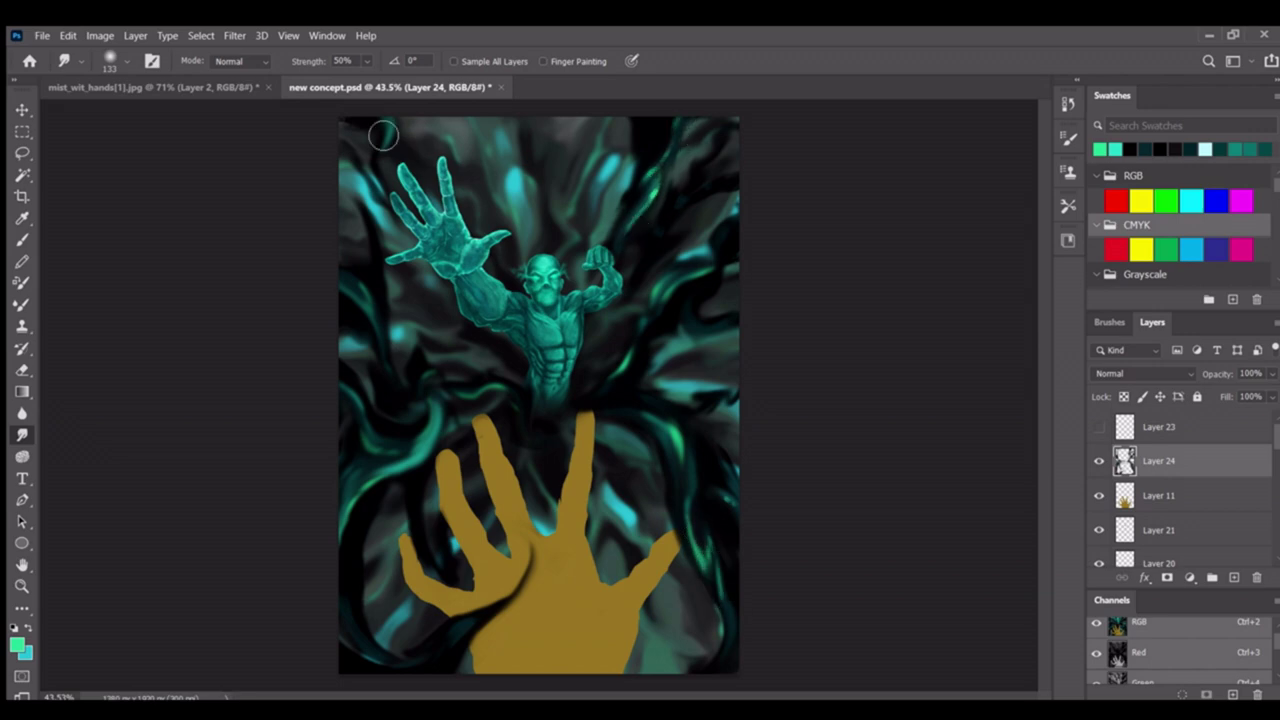
Add stronger bright green highlights to the tendrils beside the figure, around the golden hand and near the canvas's upper edge
key("b")
left_click_drag(330, 500, 473, 444)
left_click_drag(547, 342, 479, 515)
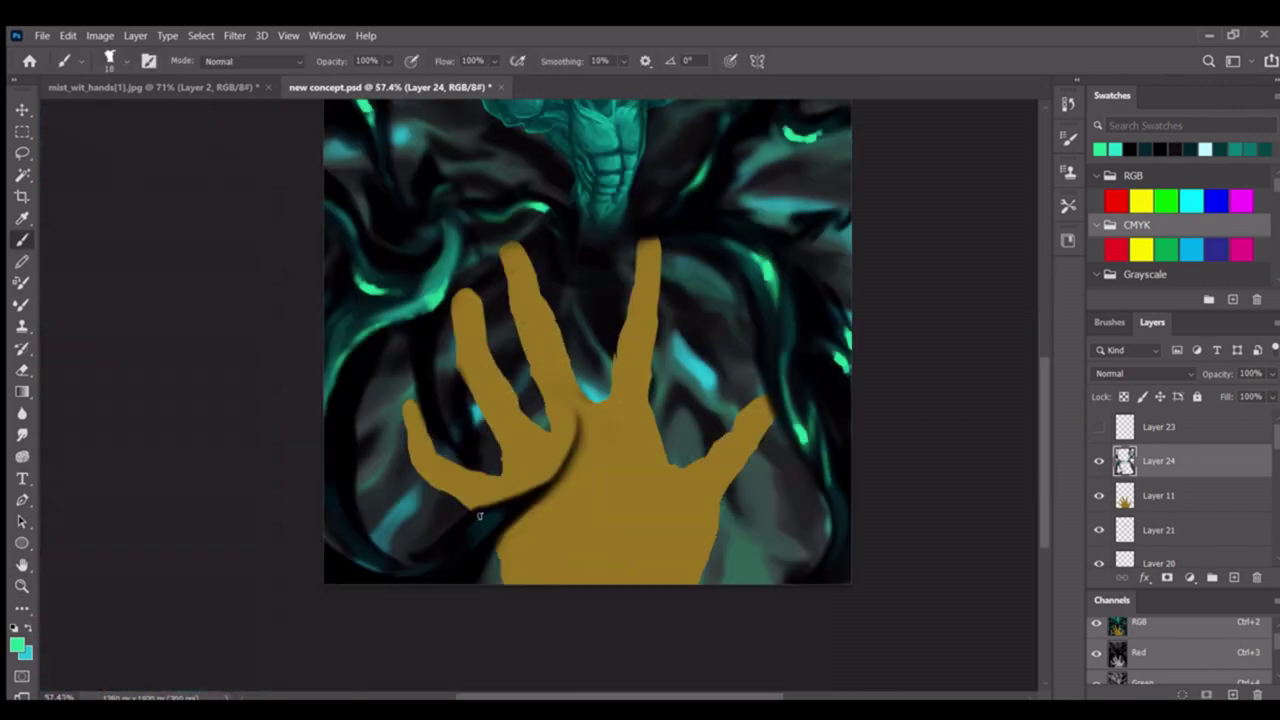
scroll(385, 500, "up", 5)
key("z")
mouse_move(640, 420)
left_mouse_down()
mouse_move(591, 418)
mouse_move(660, 418)
left_mouse_up()
Smudge the added green highlights so they flow along the tendrils across the whole painting
left_click(22, 435)
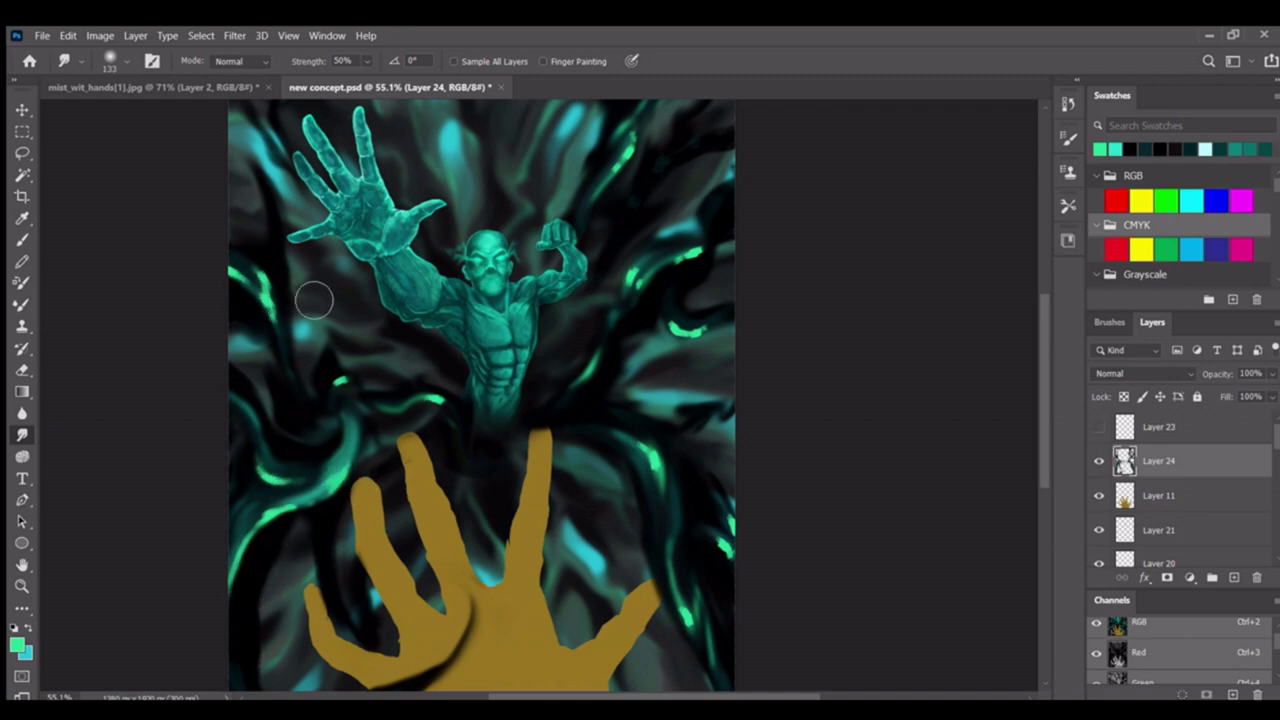
scroll(681, 296, "up", 2)
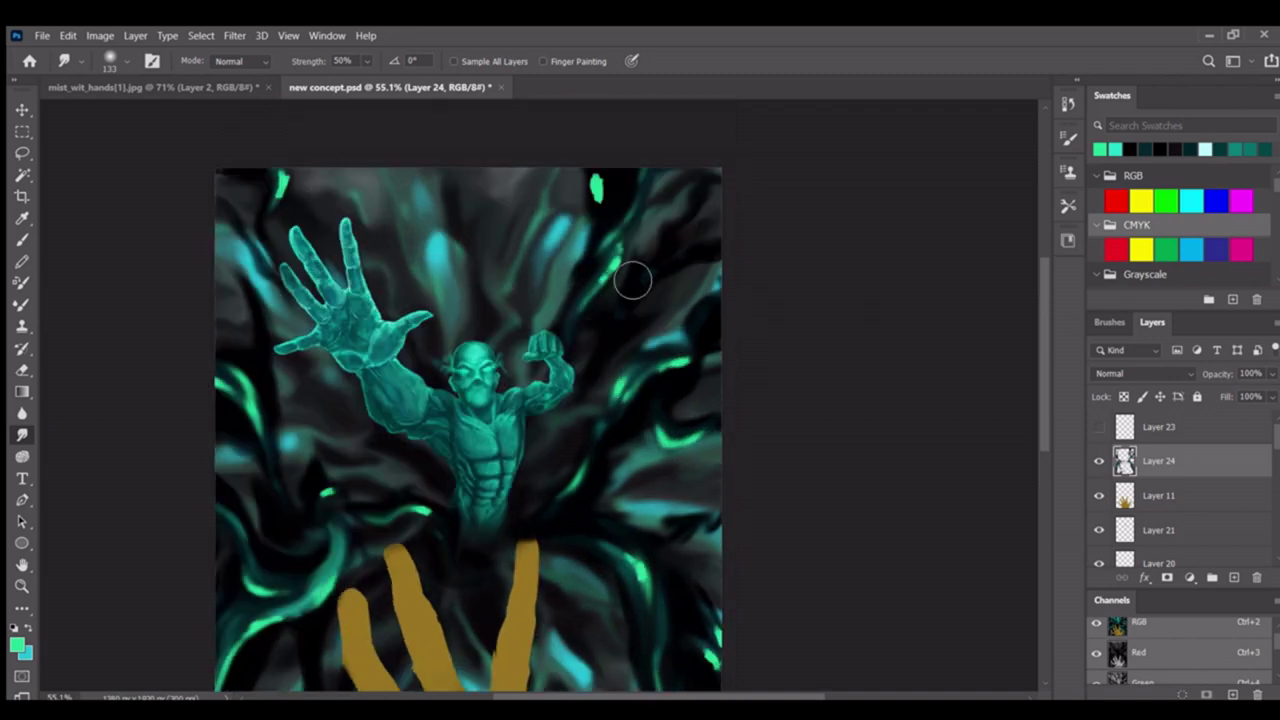
scroll(600, 451, "down", 5)
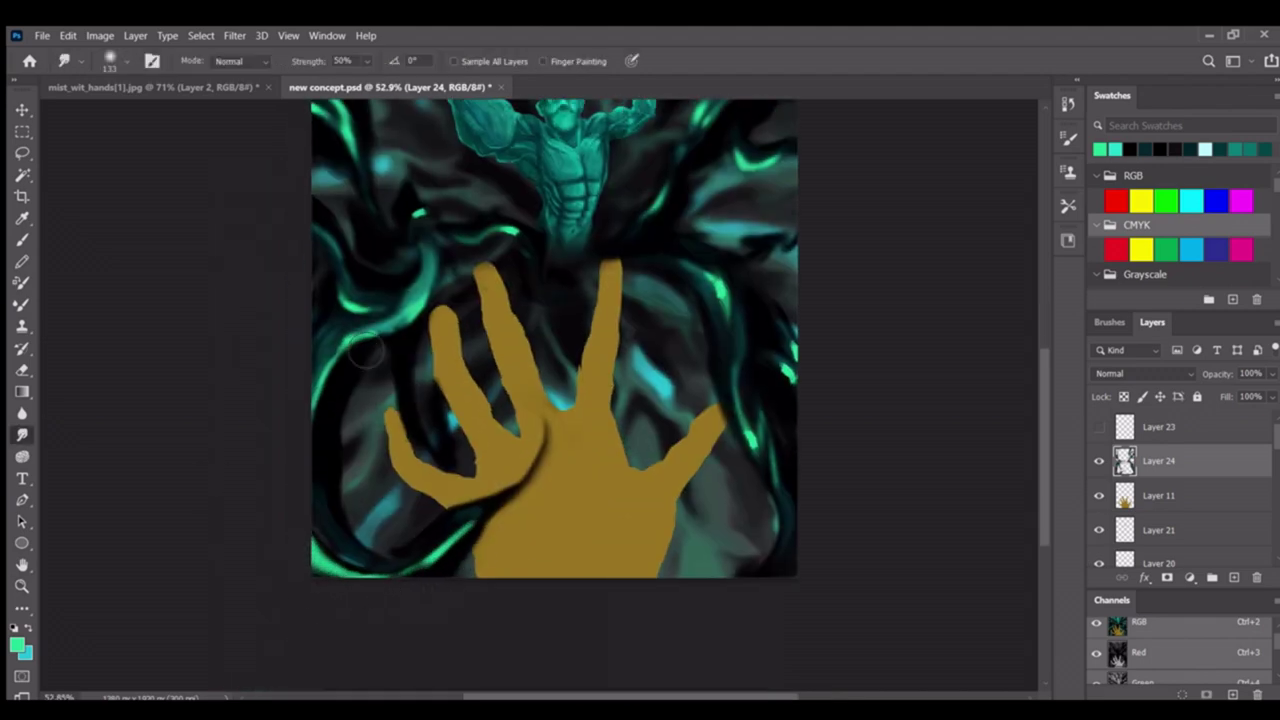
scroll(697, 480, "up", 4)
left_click_drag(777, 365, 700, 371)
left_click_drag(394, 408, 530, 330)
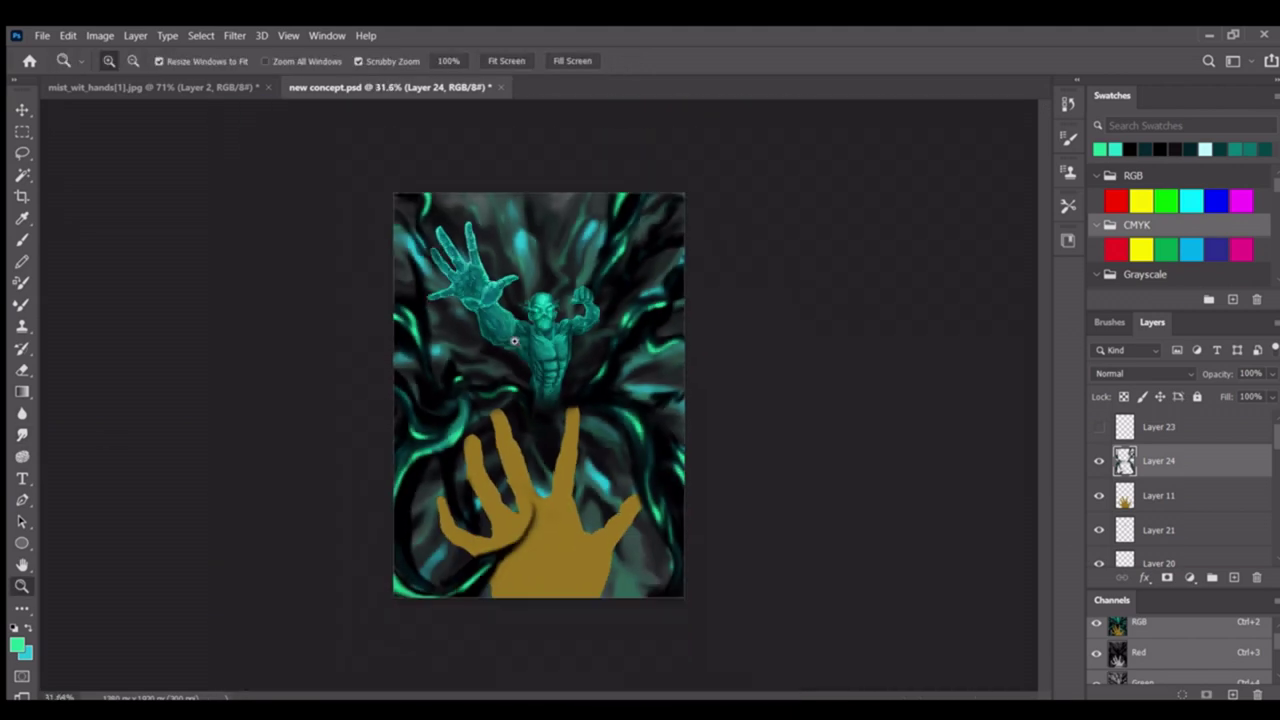
Refine the edges of the curved left tendril beside the golden fingers with black and dark teal brushwork
scroll(530, 330, "down", 1)
key("b")
scroll(500, 300, "up", 8)
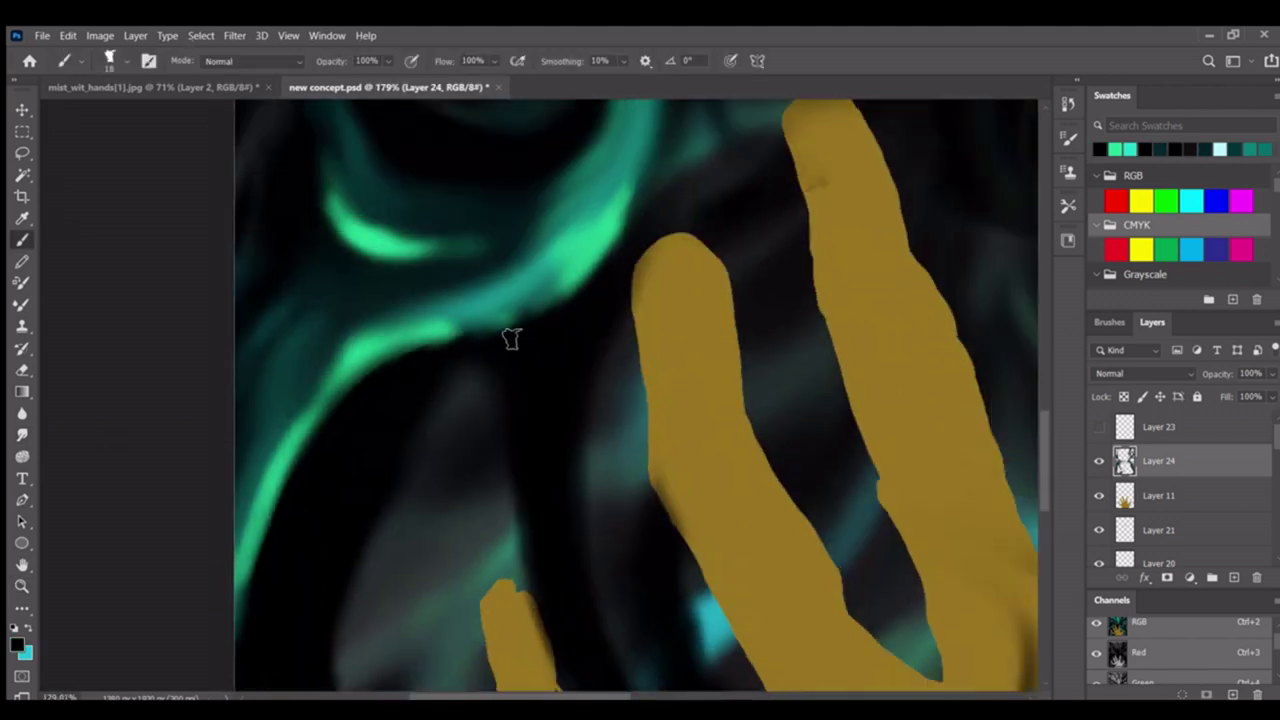
scroll(472, 384, "down", 1)
key("z")
scroll(470, 400, "down", 4)
scroll(423, 366, "up", 4)
scroll(500, 400, "up", 1)
scroll(544, 426, "down", 6)
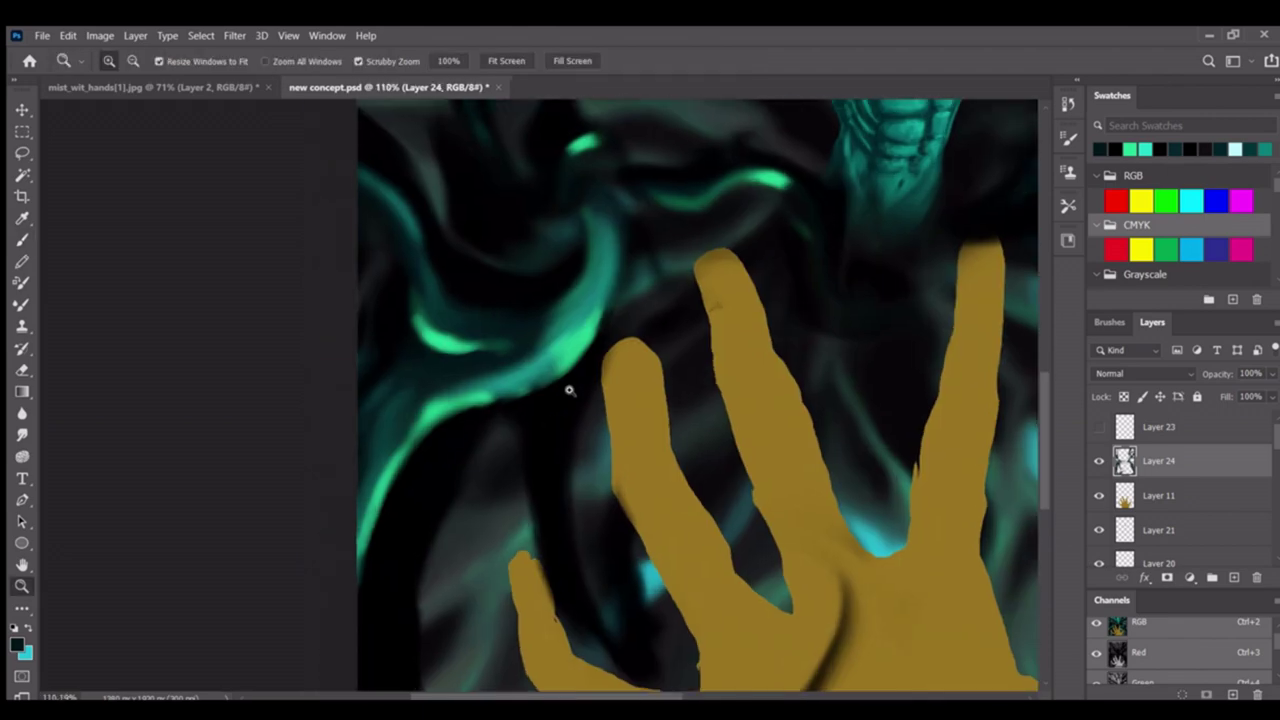
scroll(600, 330, "up", 5)
Smudge the green highlights on the upper-right tendrils into tapered points with a size 20 brush
key("r")
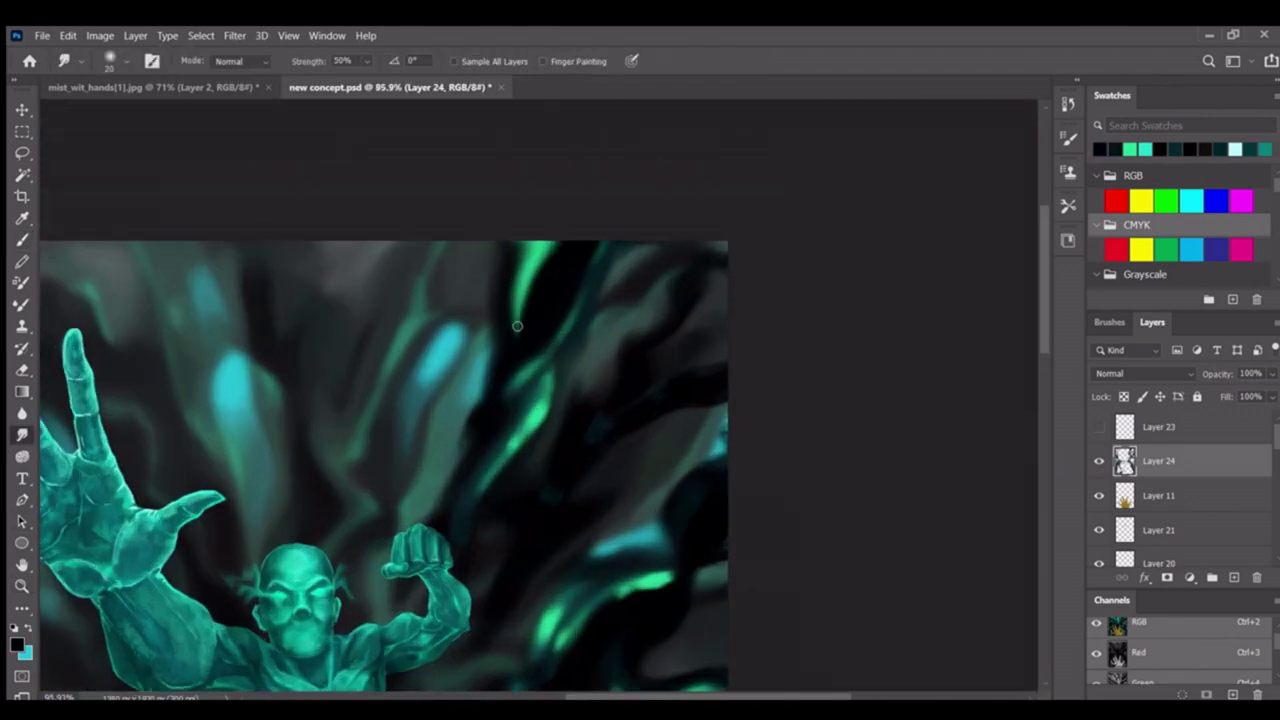
key("z")
scroll(511, 322, "down", 3)
scroll(223, 443, "up", 4)
Smudge the highlights of the curved left tendrils beside the golden fingers into smooth, pointed streaks
key("r")
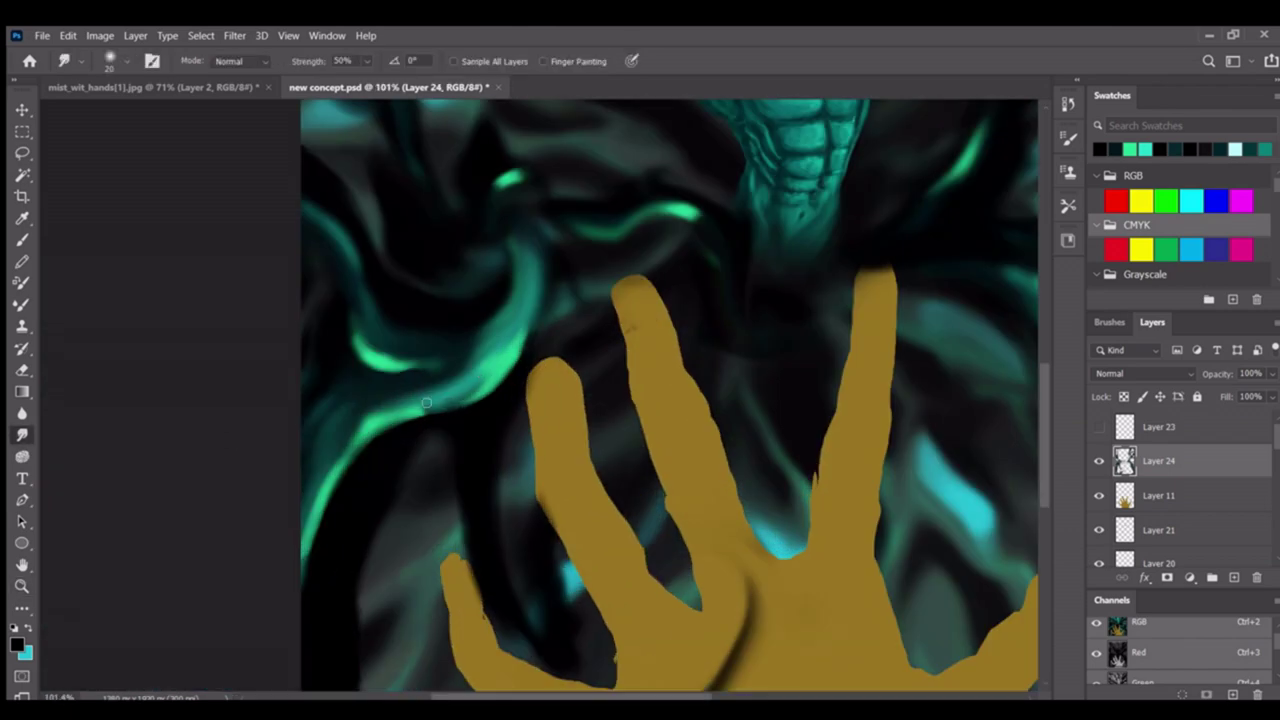
left_click_drag(428, 367, 278, 407)
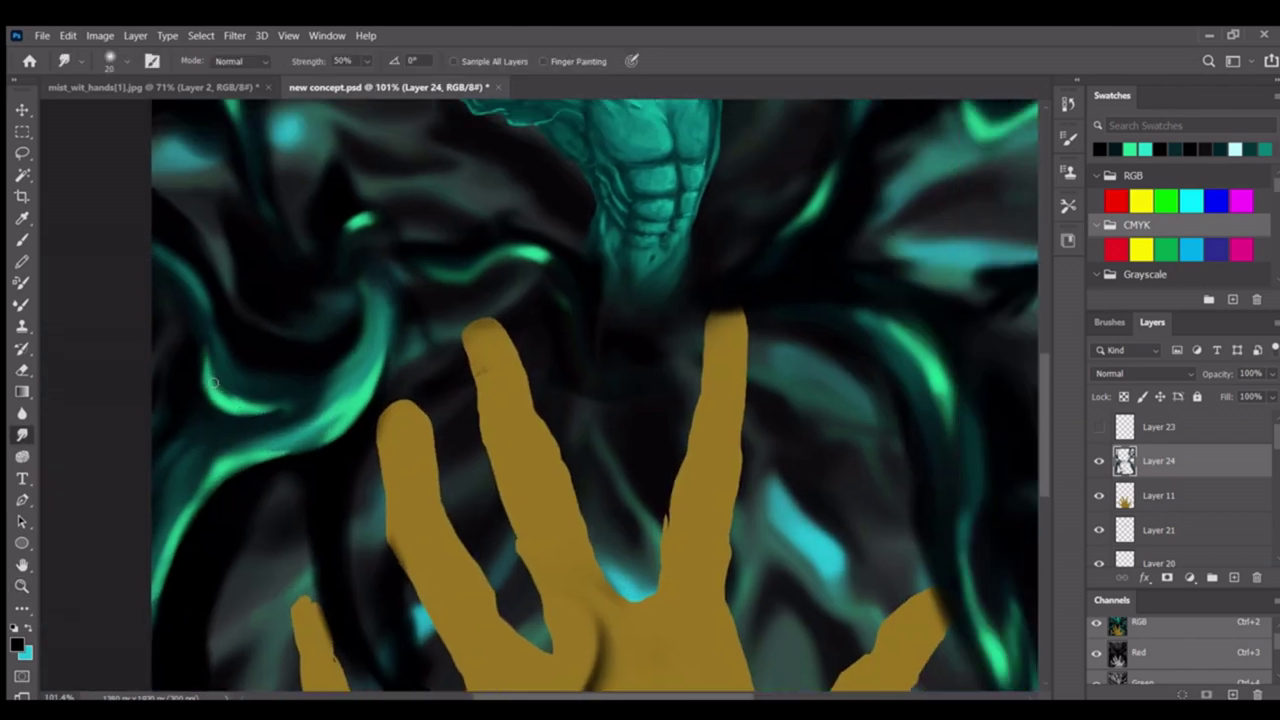
scroll(237, 272, "up", 5)
key("z")
scroll(322, 473, "down", 5)
key("r")
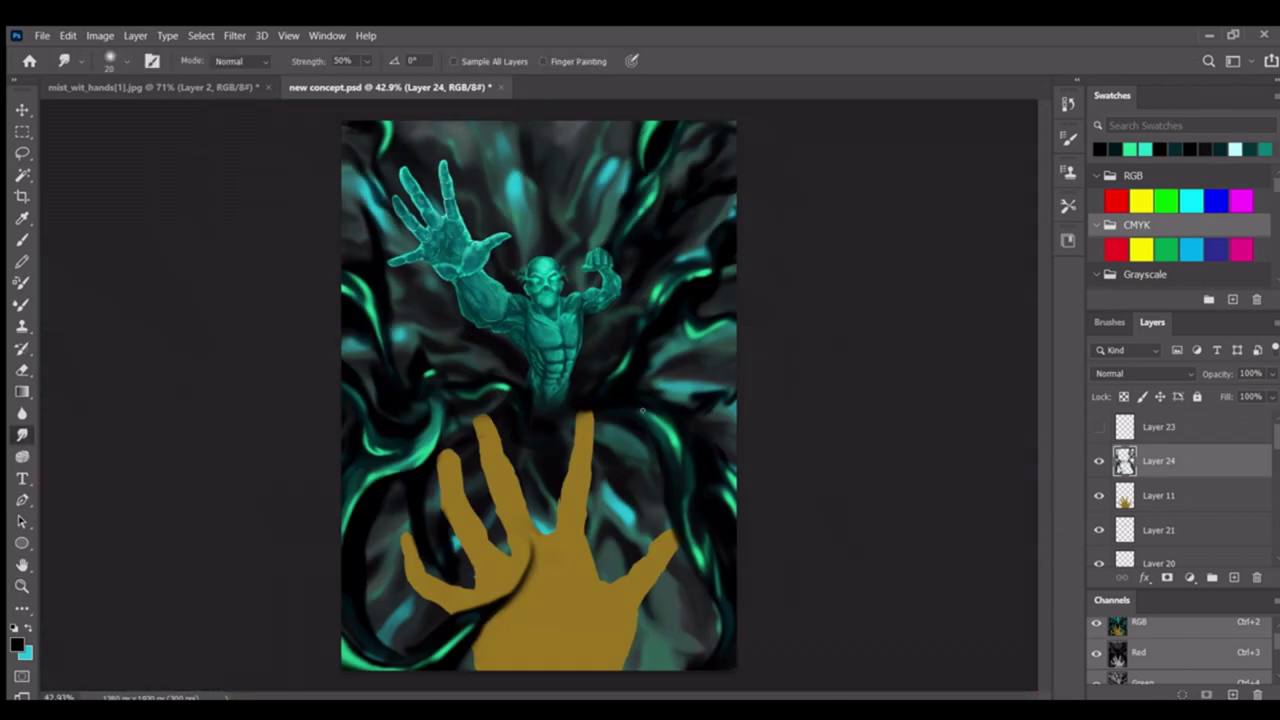
Smudge the highlights on the right-hand tendrils, from beside the golden thumb up past the raised fist, into thin tapered curves
key("z")
scroll(693, 472, "up", 4)
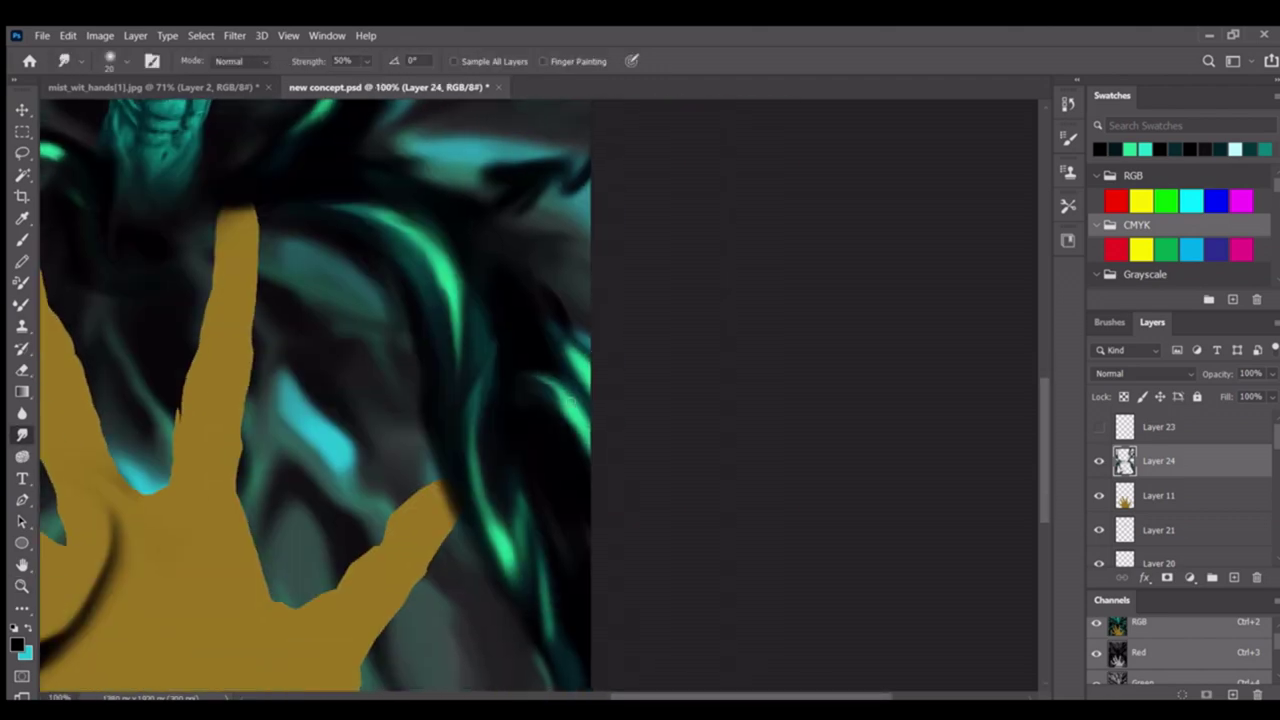
scroll(600, 415, "up", 1)
key("r")
scroll(558, 379, "up", 5)
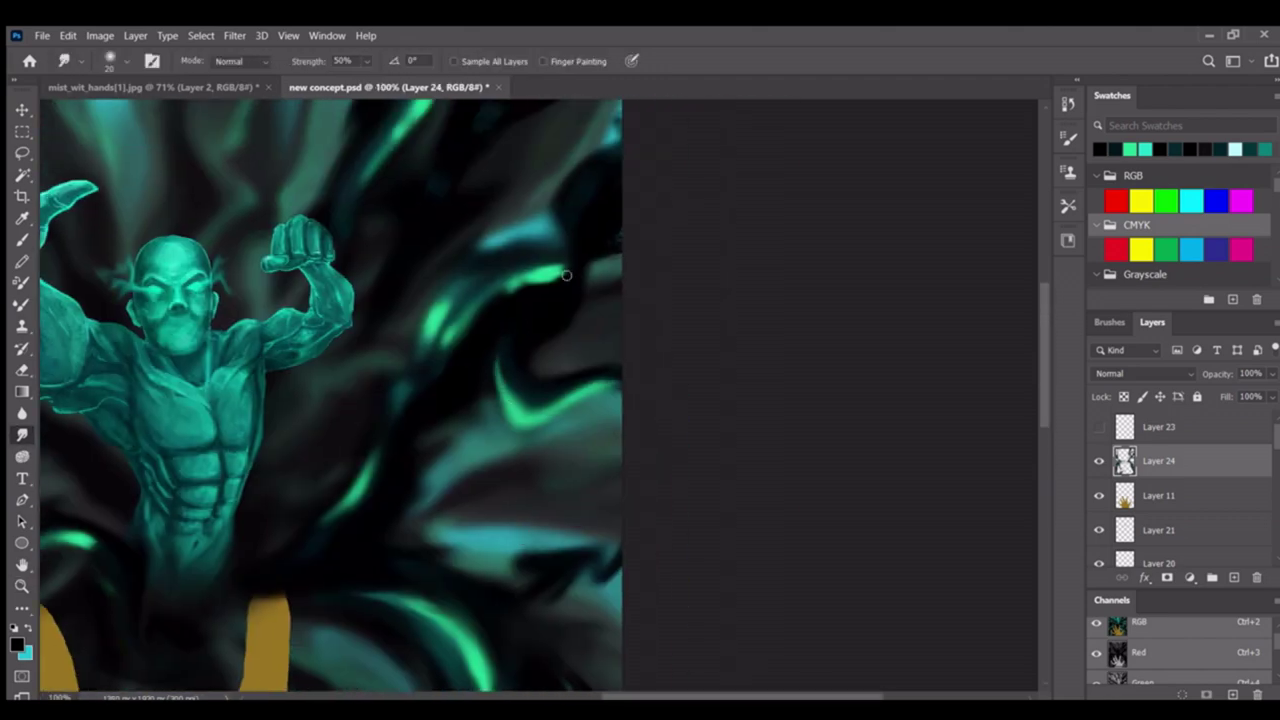
scroll(566, 275, "up", 2)
scroll(490, 348, "right", 1)
key("z")
scroll(471, 330, "down", 4)
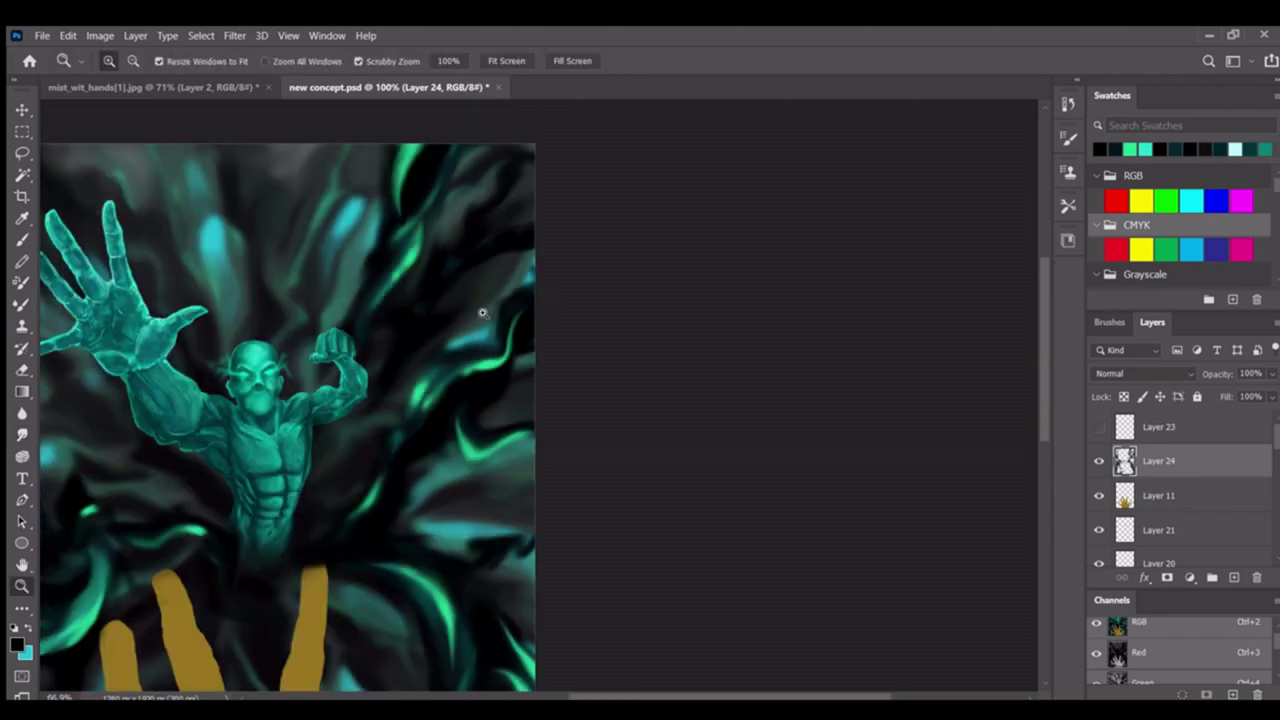
key("r")
Sample green from the curved left tendril and extend its highlight upward into a smooth, pointed tip
key("z")
scroll(574, 383, "down", 2)
scroll(574, 383, "up", 5)
key("b")
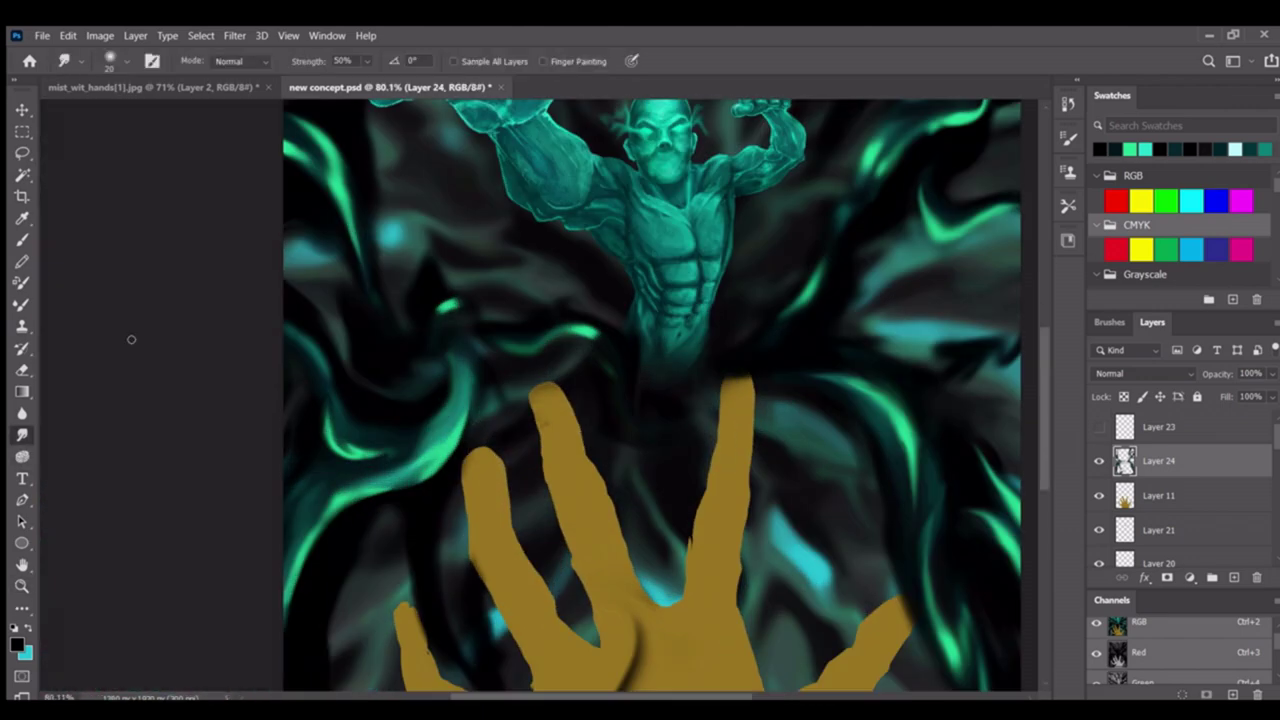
left_click(397, 486, "alt")
key("r")
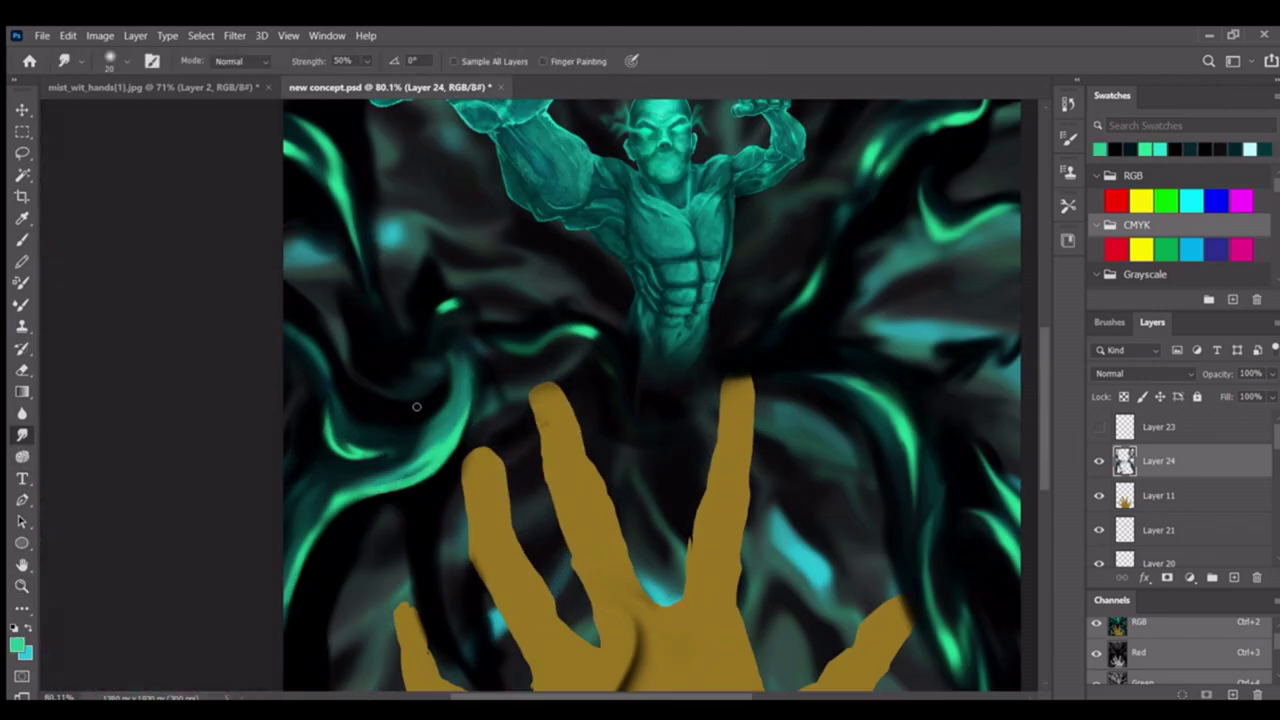
key("z")
scroll(460, 350, "down", 3)
scroll(470, 345, "up", 5)
key("r")
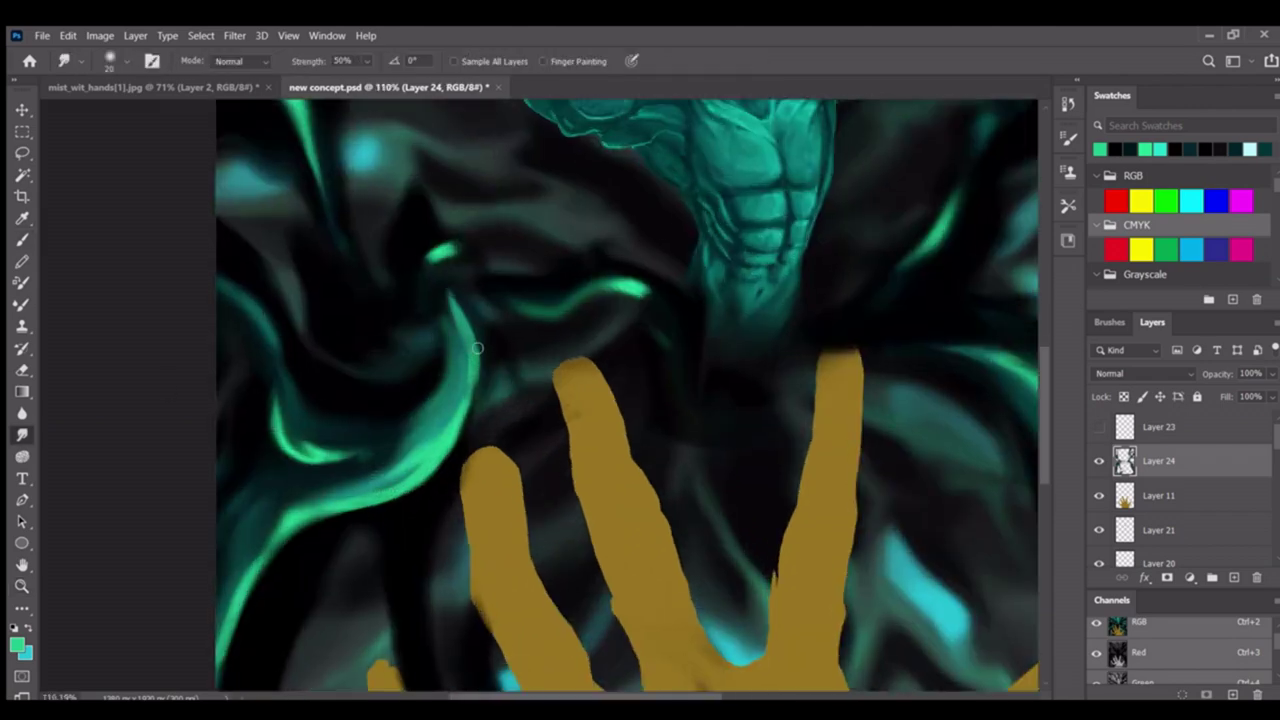
Clean up the tendril edges around the figure's waist and right of the golden hand with the Eraser
scroll(478, 355, "down", 2)
key("e")
scroll(556, 360, "down", 2)
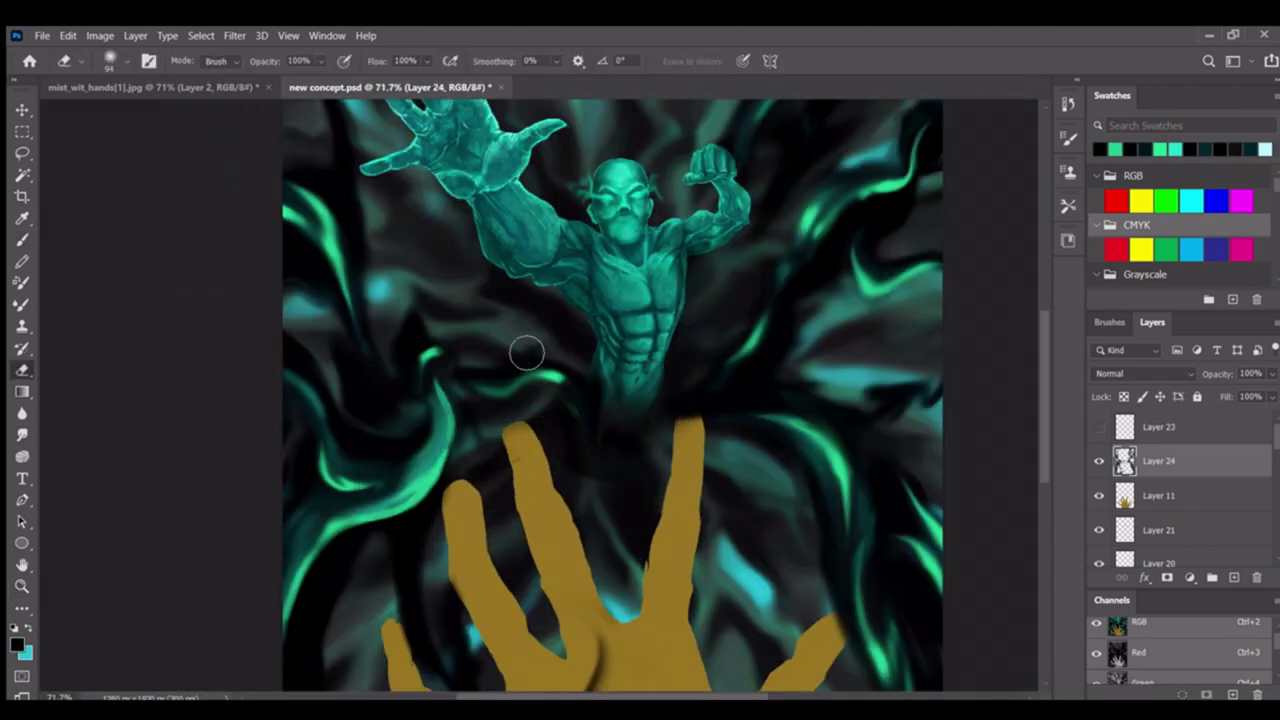
scroll(513, 354, "down", 2)
scroll(488, 398, "up", 4)
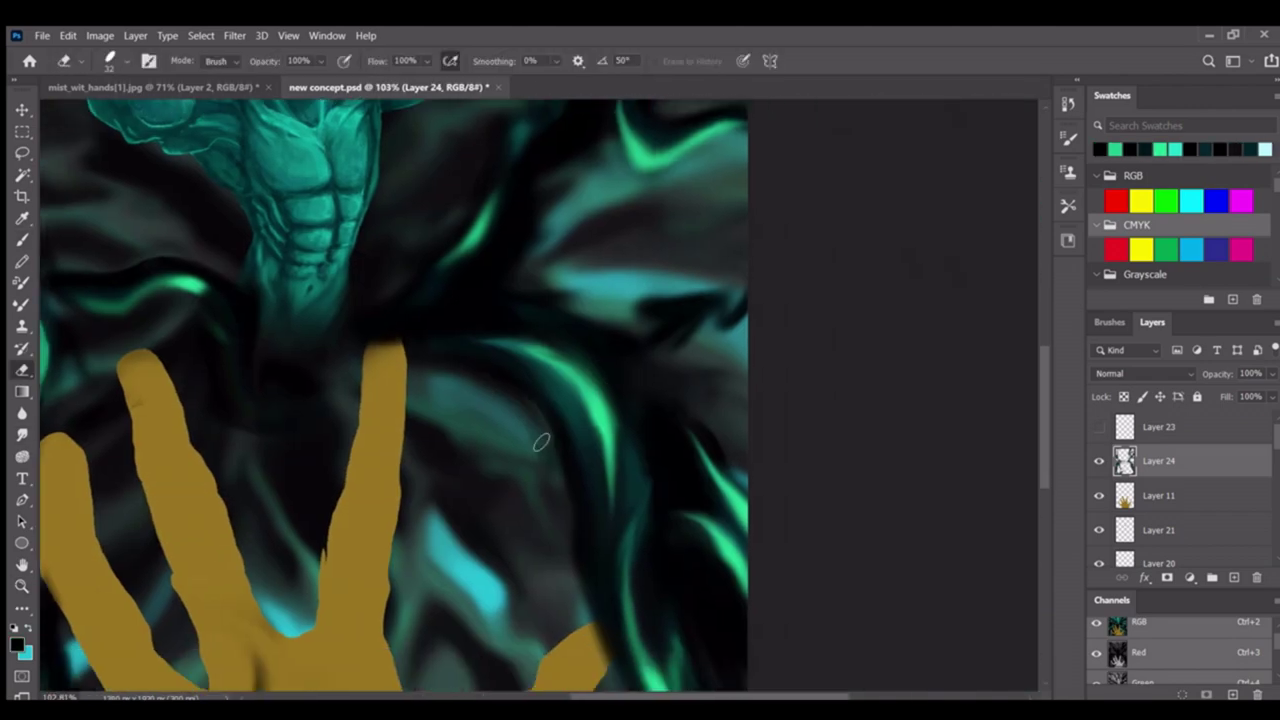
scroll(548, 484, "down", 3)
scroll(605, 492, "up", 2)
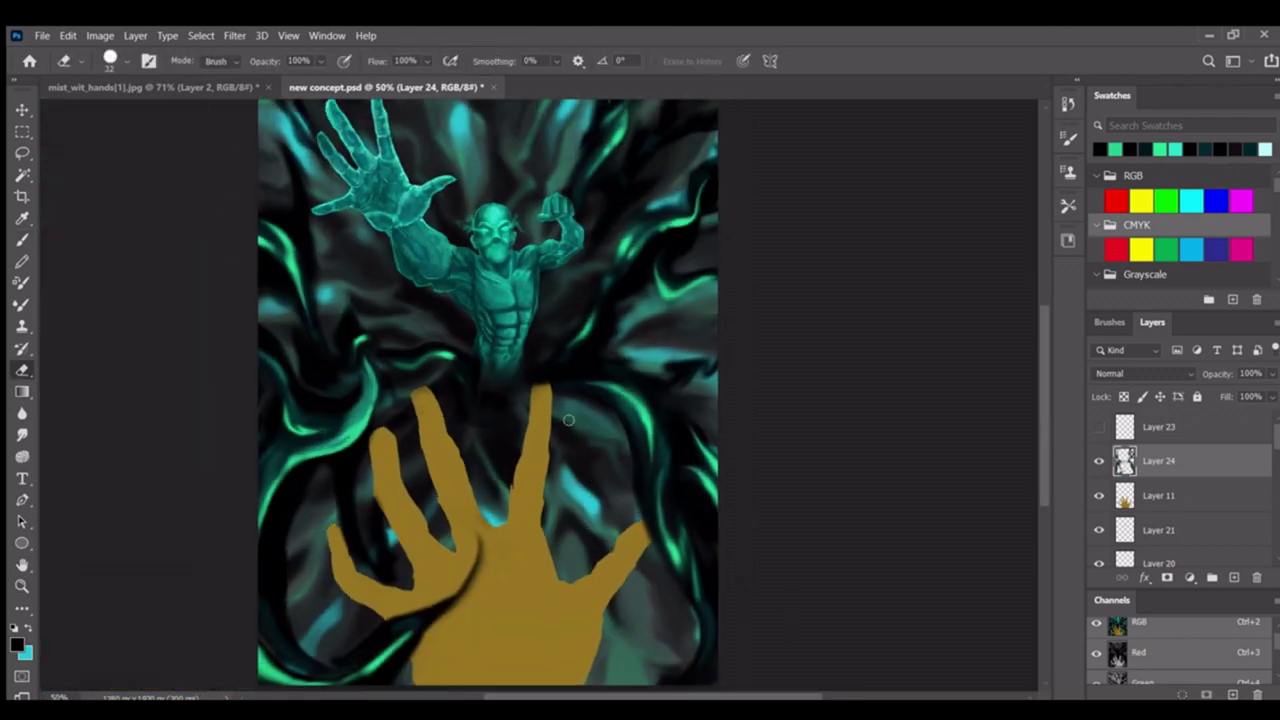
Erase the black strand that curves across the golden palm on Layer 24
scroll(612, 371, "up", 3)
scroll(457, 371, "down", 4)
scroll(642, 374, "up", 3)
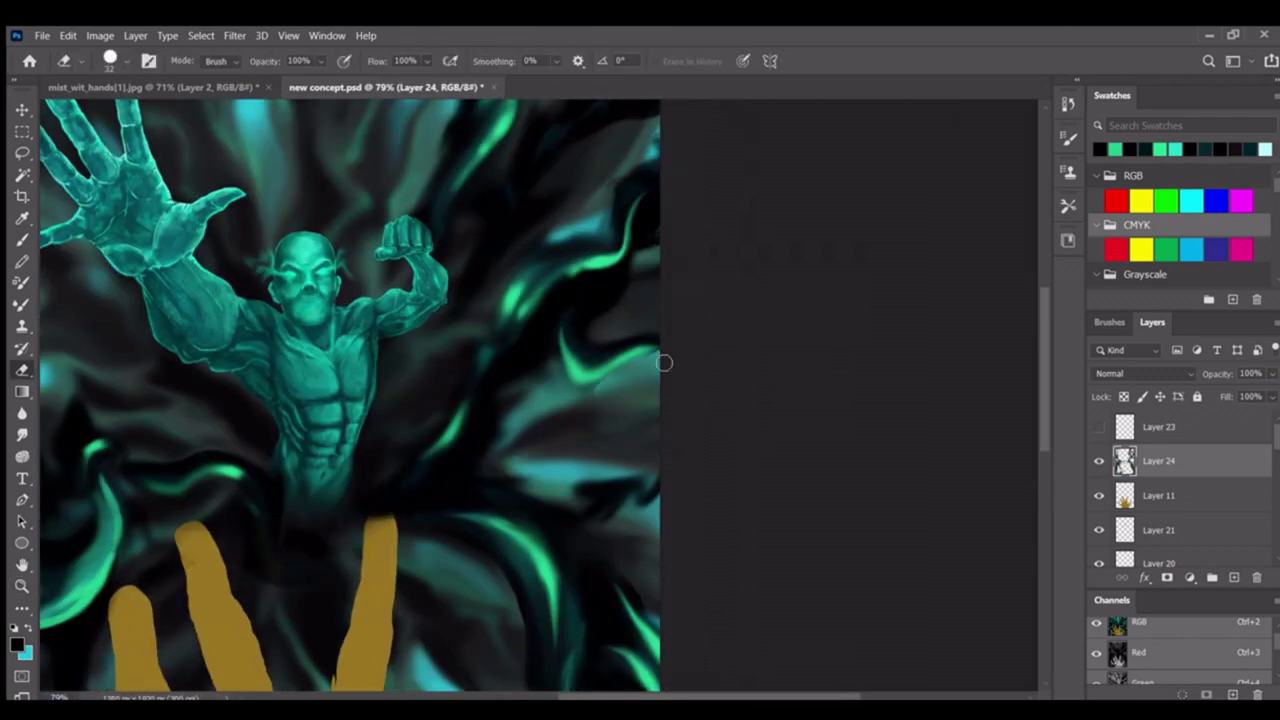
scroll(686, 366, "down", 2)
scroll(537, 477, "up", 3)
scroll(565, 438, "down", 1)
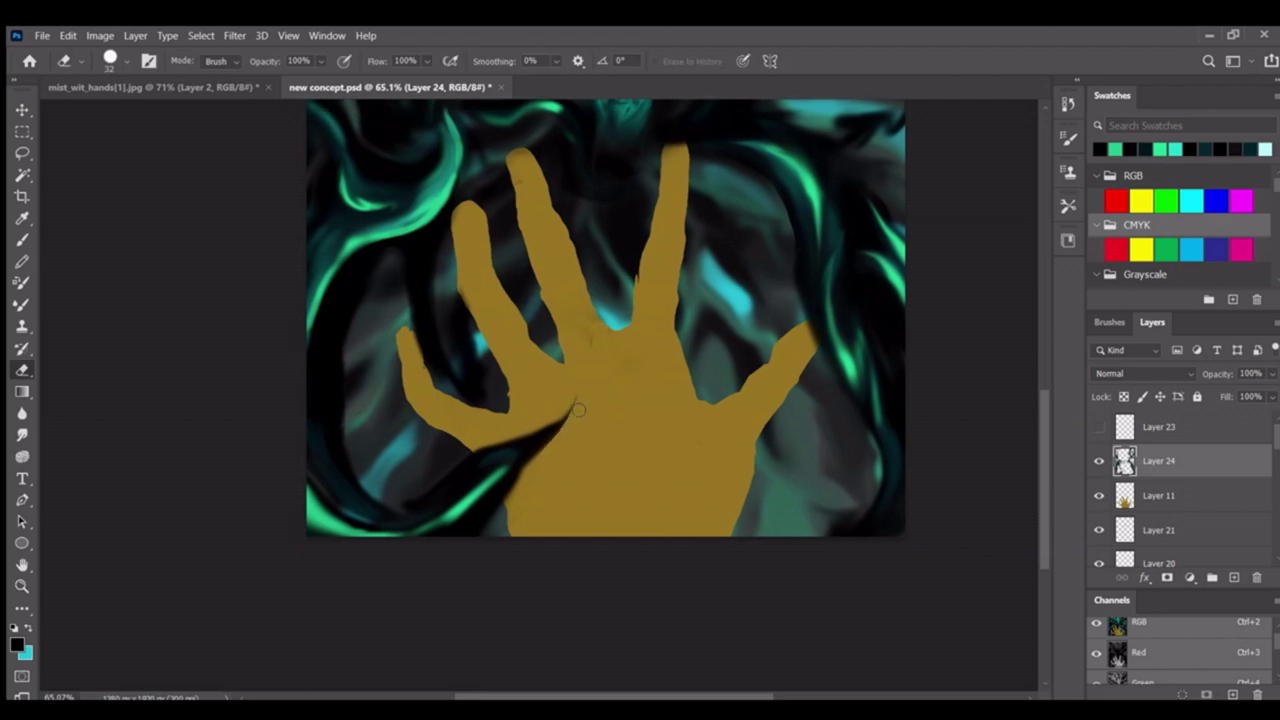
scroll(475, 444, "up", 1)
Select Layer 18 and brush green texture onto the figure's outstretched palm and forearm
key("b")
scroll(392, 402, "down", 3)
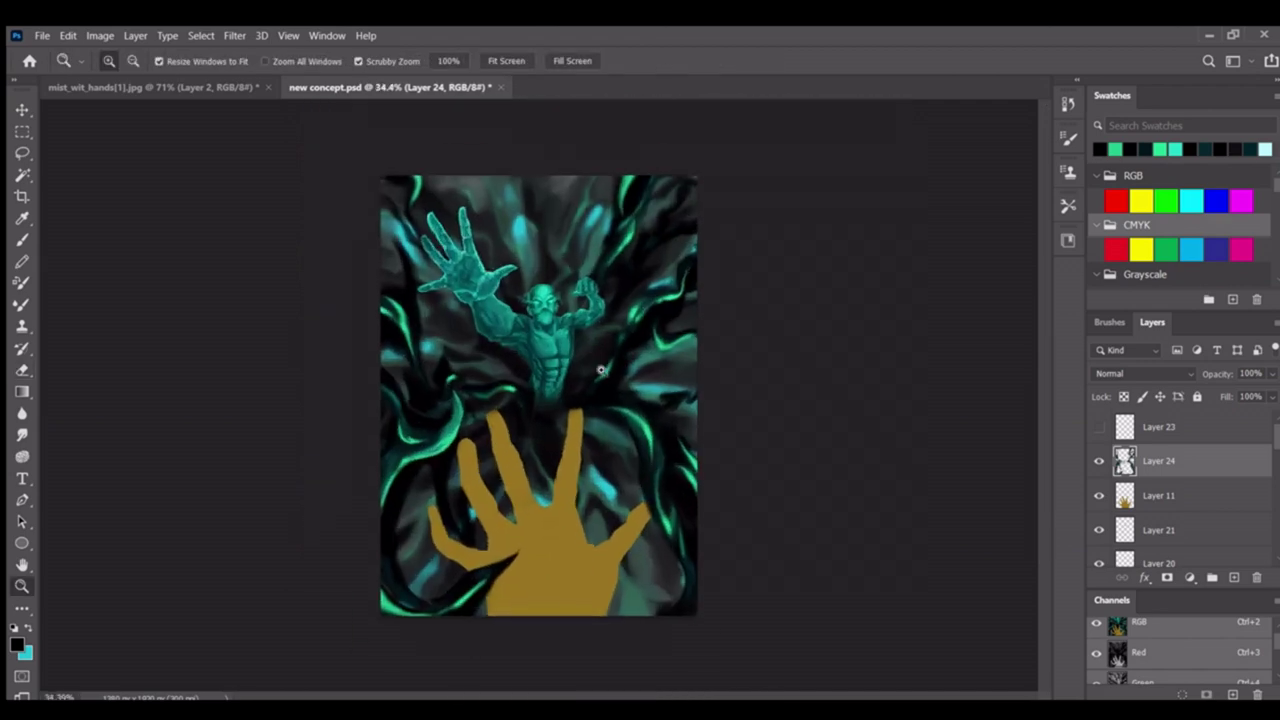
scroll(420, 230, "up", 8)
left_click(476, 515, "ctrl")
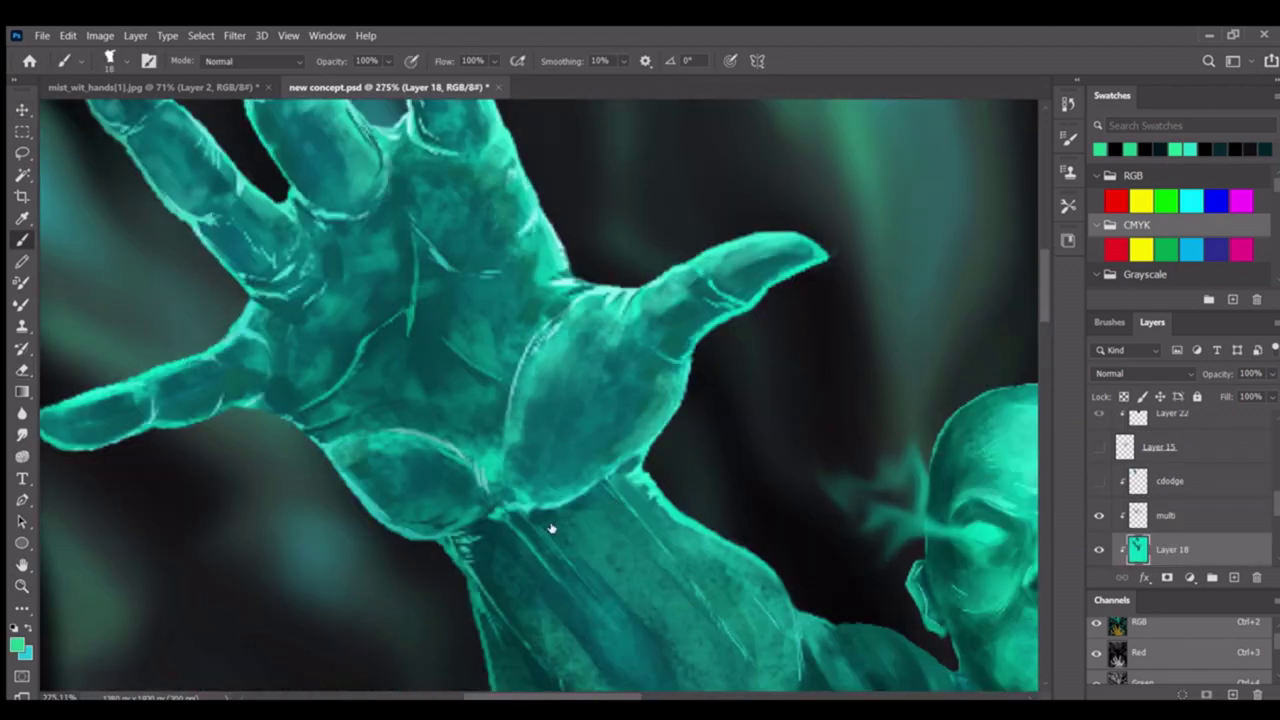
scroll(408, 318, "down", 3)
scroll(433, 378, "up", 1)
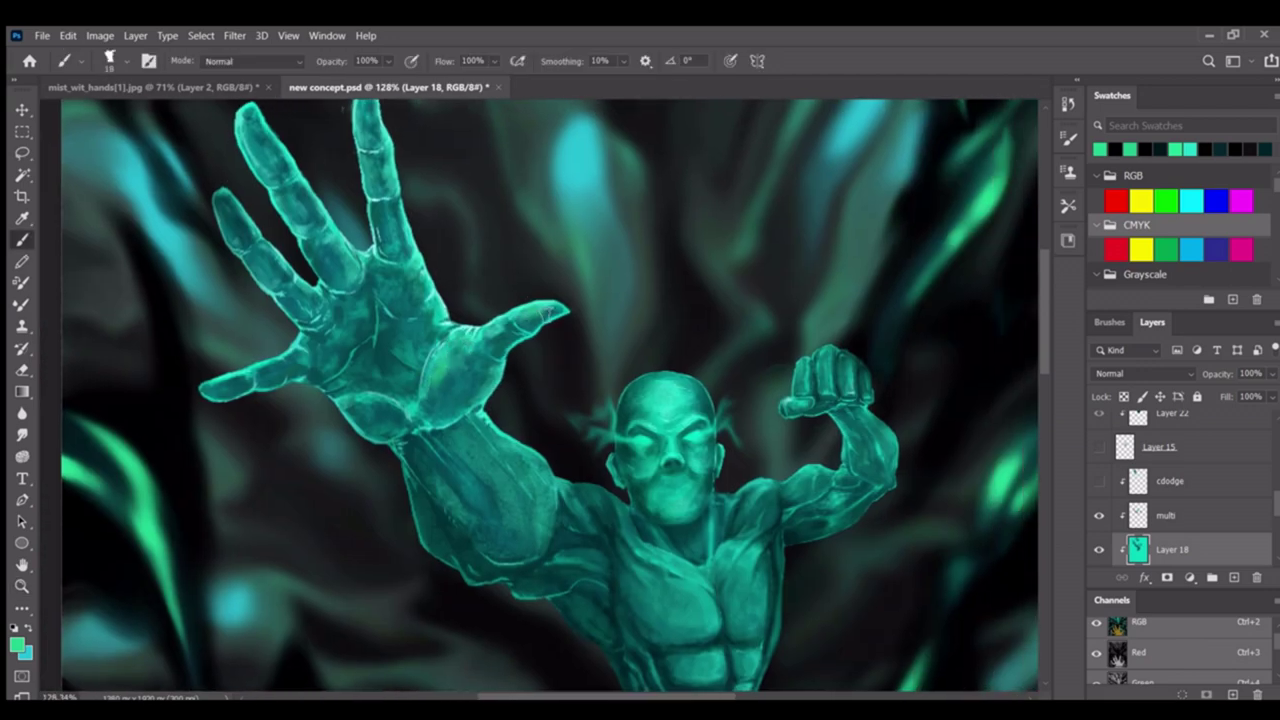
scroll(372, 318, "up", 2)
left_click_drag(381, 639, 86, 409)
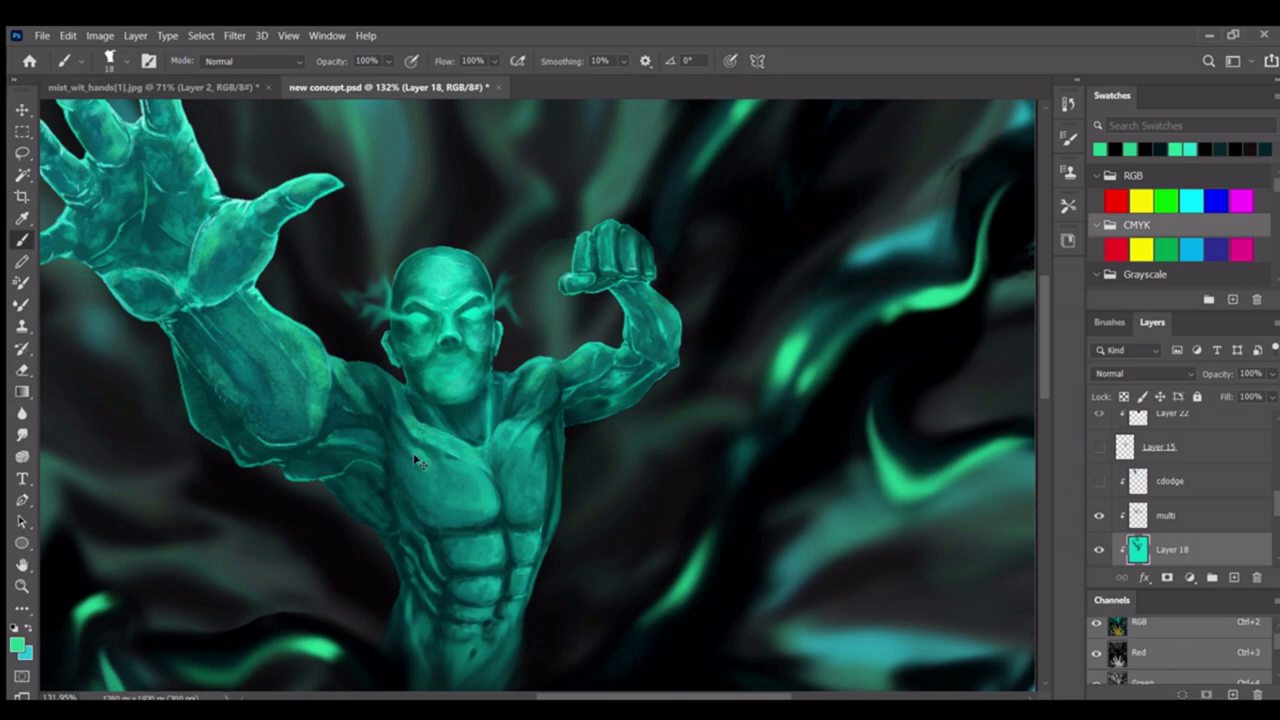
Brush subtle green shading over the figure's chest, shoulder and arms on Layer 18
scroll(511, 436, "down", 2)
scroll(540, 460, "up", 2)
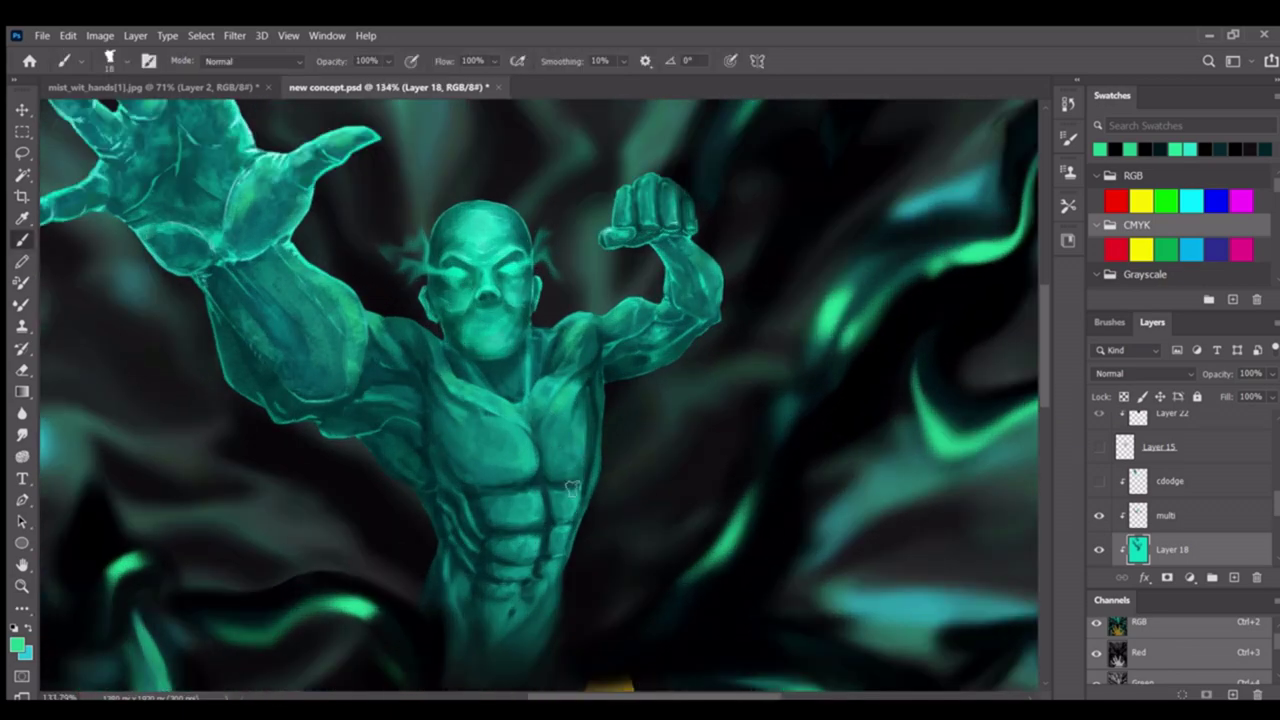
scroll(440, 455, "down", 2)
scroll(407, 417, "up", 2)
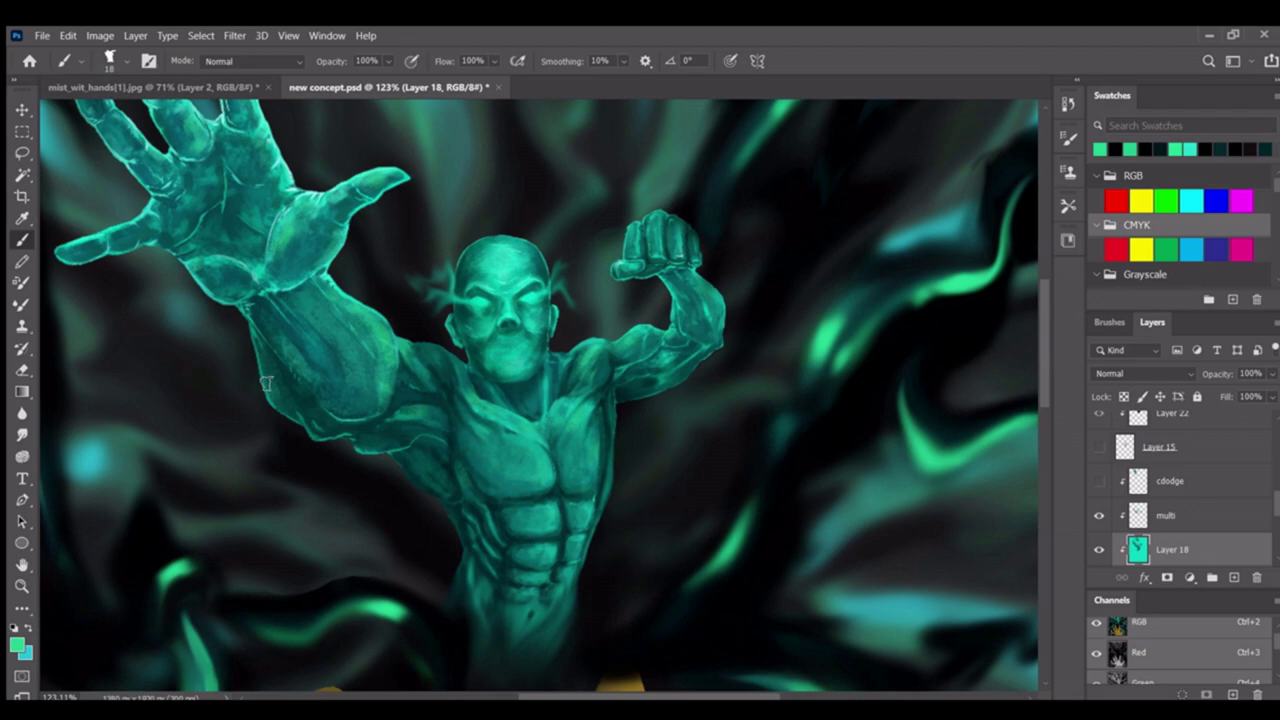
scroll(328, 446, "down", 2)
scroll(266, 354, "up", 2)
scroll(580, 343, "down", 2)
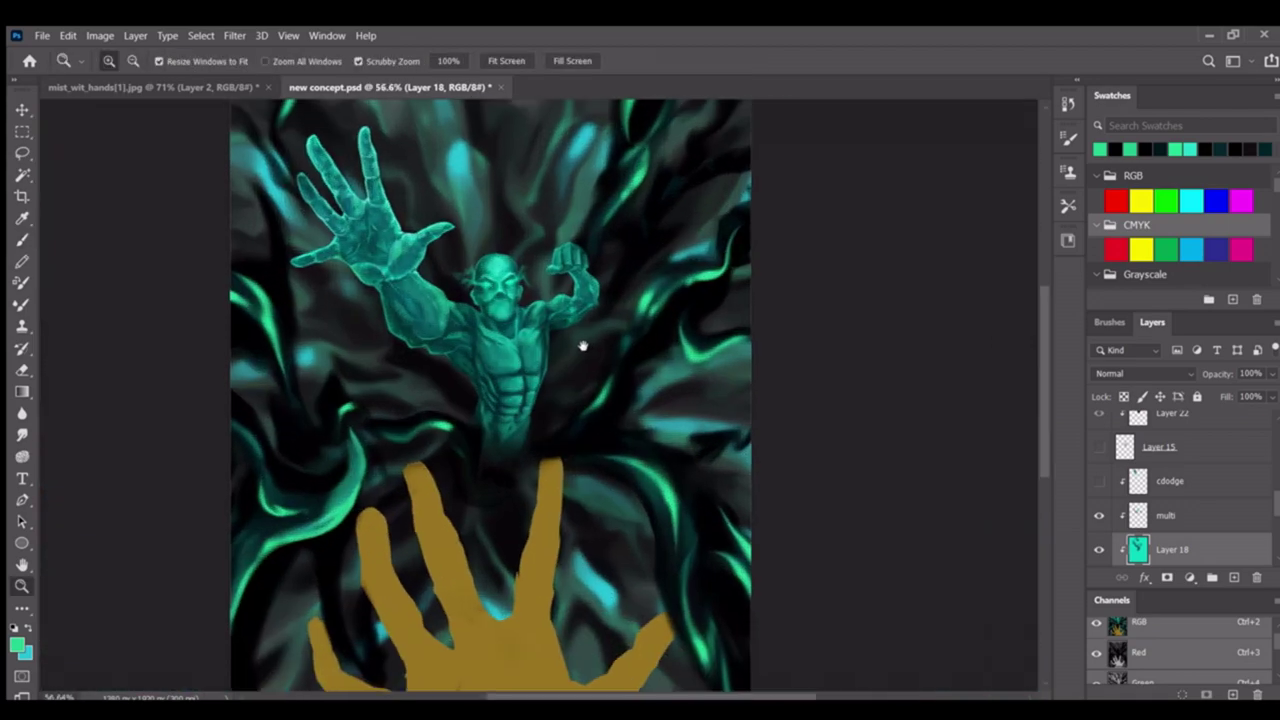
scroll(571, 329, "up", 2)
scroll(583, 360, "down", 2)
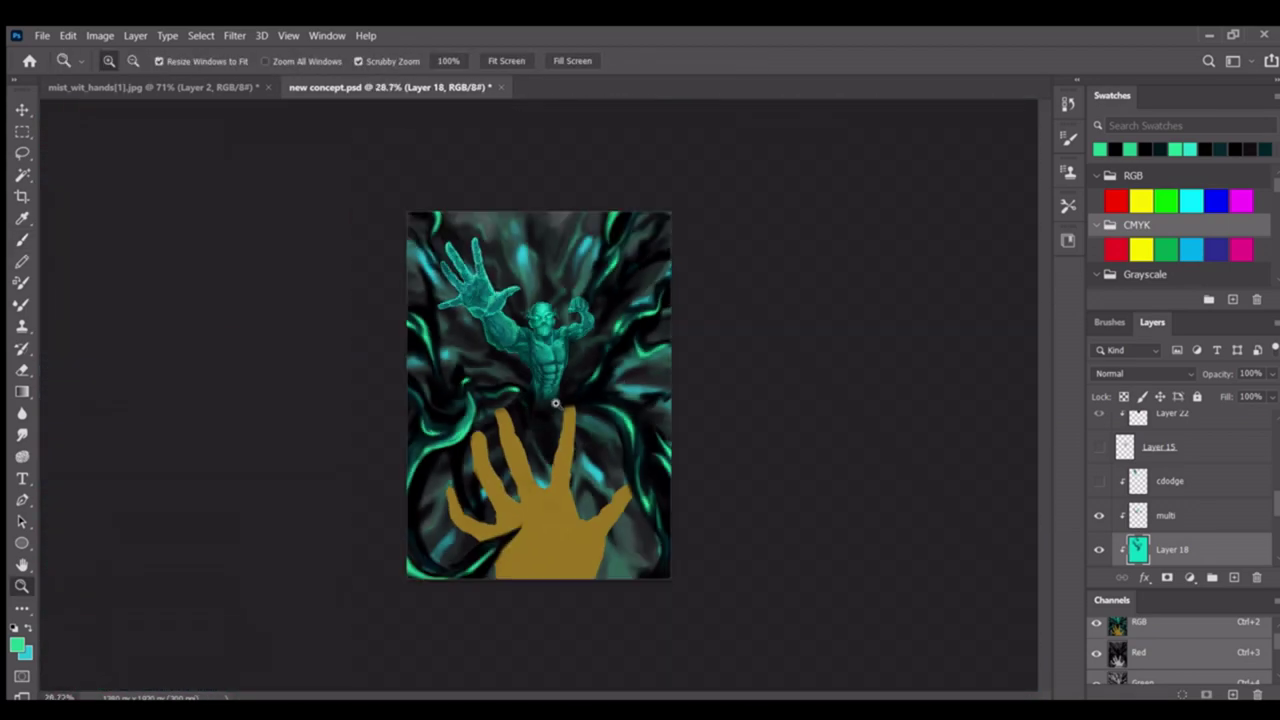
Paint black tendrils across the figure's outstretched forearm, around the bent arm and past the waist on Layer 24
scroll(555, 403, "up", 3)
key("b")
key("alt+period")
left_click_drag(462, 510, 502, 342)
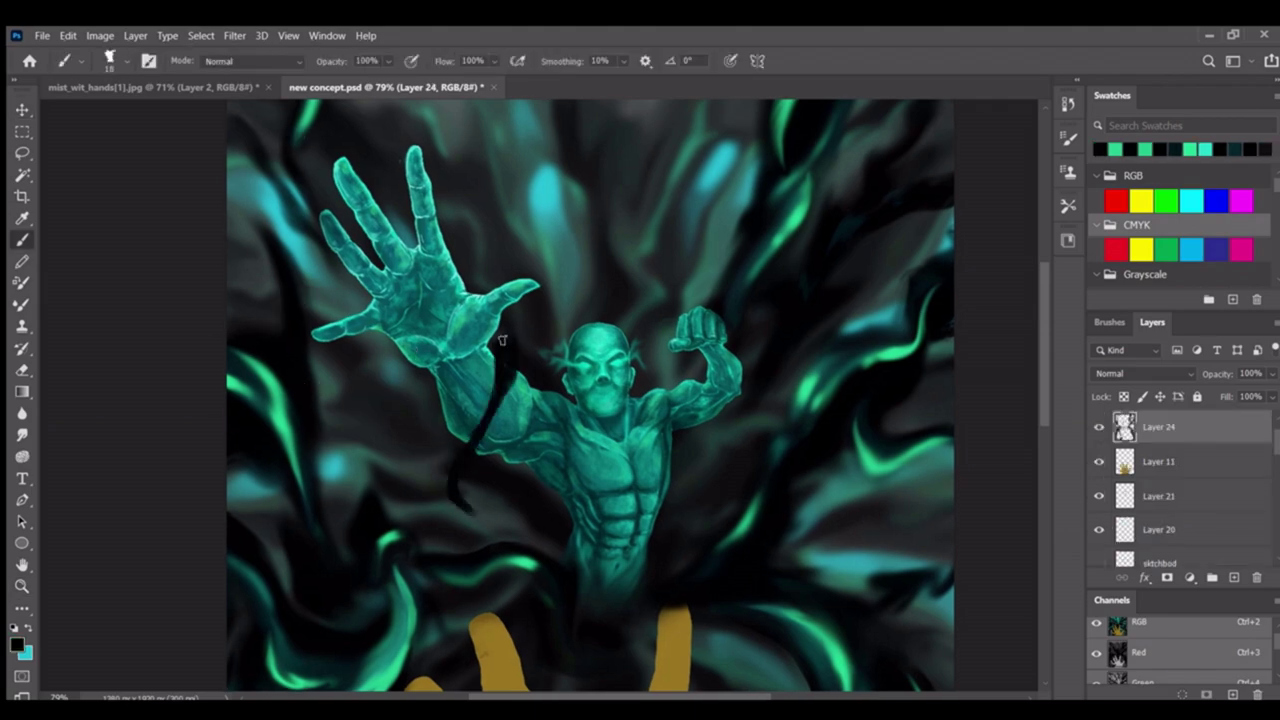
scroll(505, 432, "right", 3)
left_click_drag(540, 488, 416, 556)
scroll(534, 237, "up", 2)
mouse_move(480, 268)
left_mouse_down()
mouse_move(489, 421)
mouse_move(514, 364)
left_mouse_up()
scroll(394, 329, "down", 1)
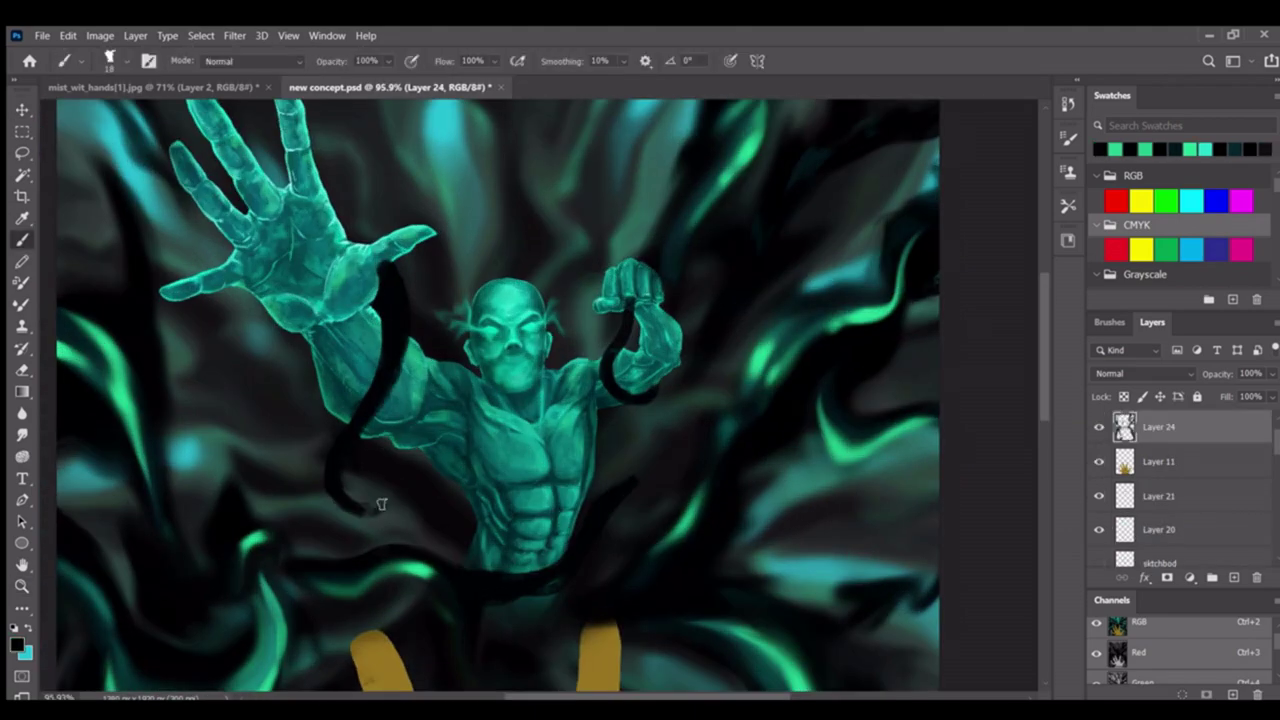
Extend the black strand between the outstretched hand's fingers and thumb, and soften its edges with the Smudge tool
scroll(372, 320, "down", 2)
key("z")
left_click_drag(469, 431, 507, 463)
key("r")
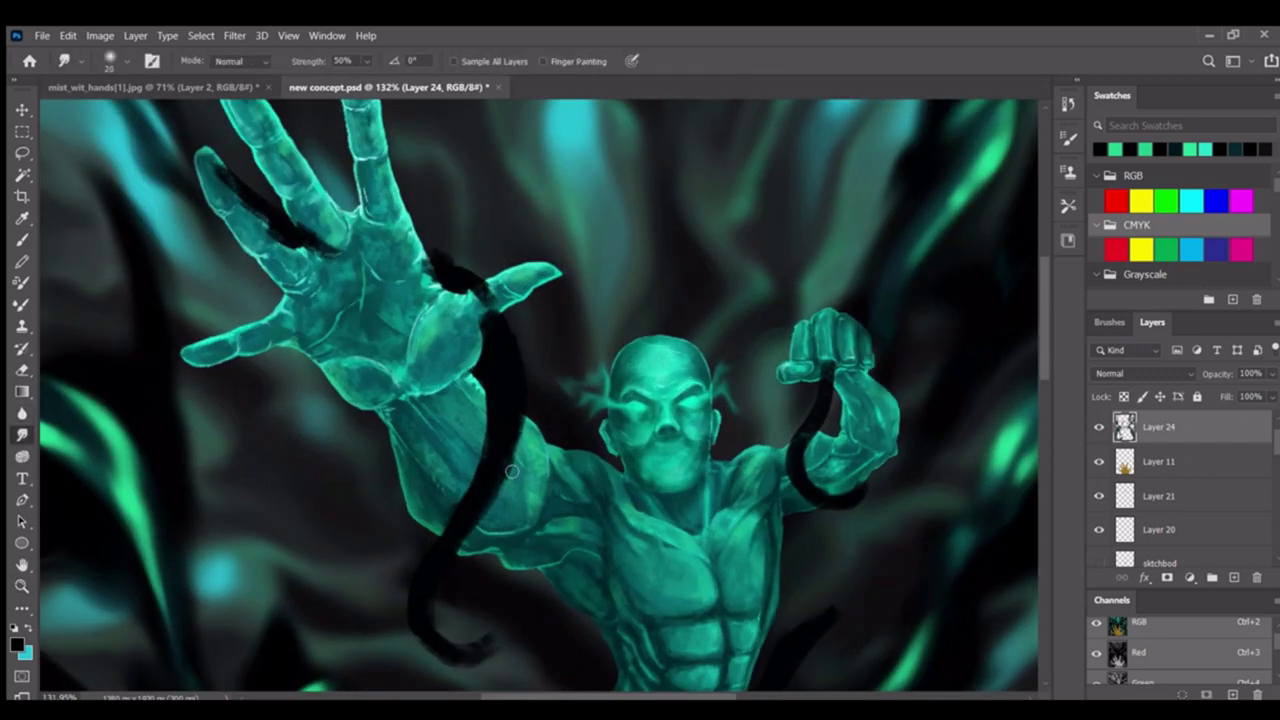
scroll(455, 562, "up", 2)
scroll(455, 562, "left", 1)
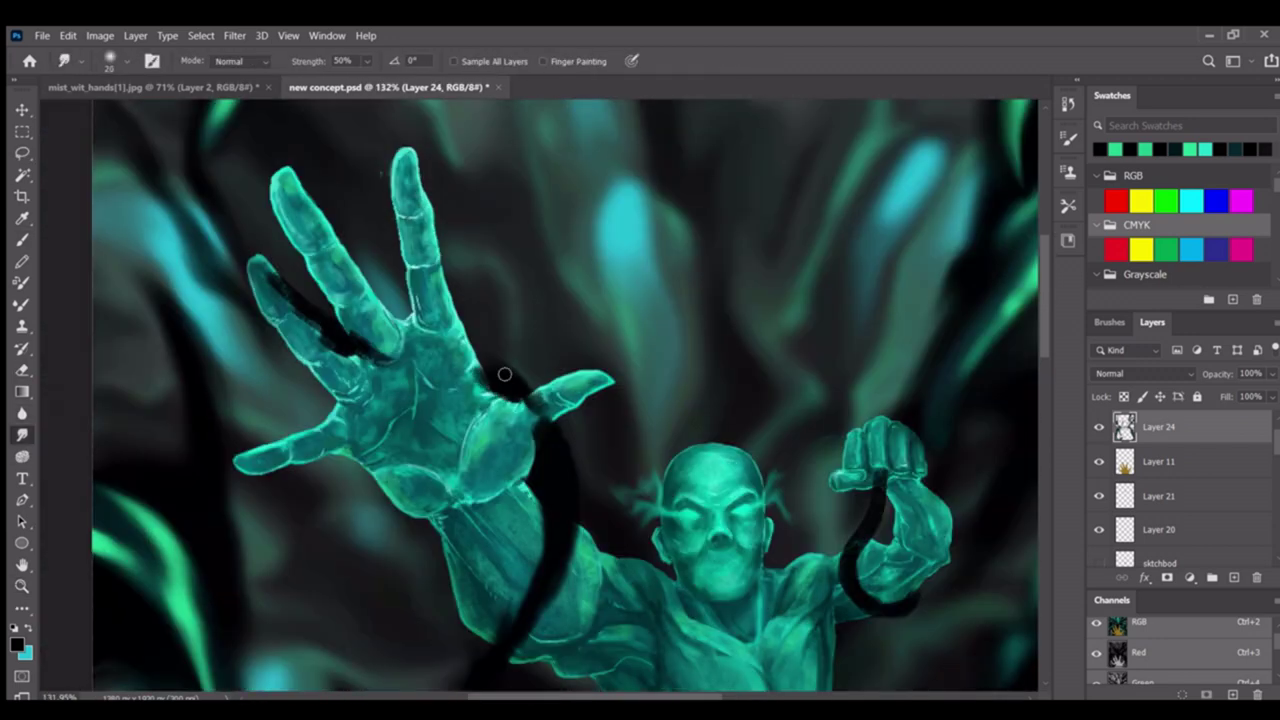
scroll(340, 334, "up", 1)
scroll(480, 451, "down", 1)
scroll(477, 343, "down", 2)
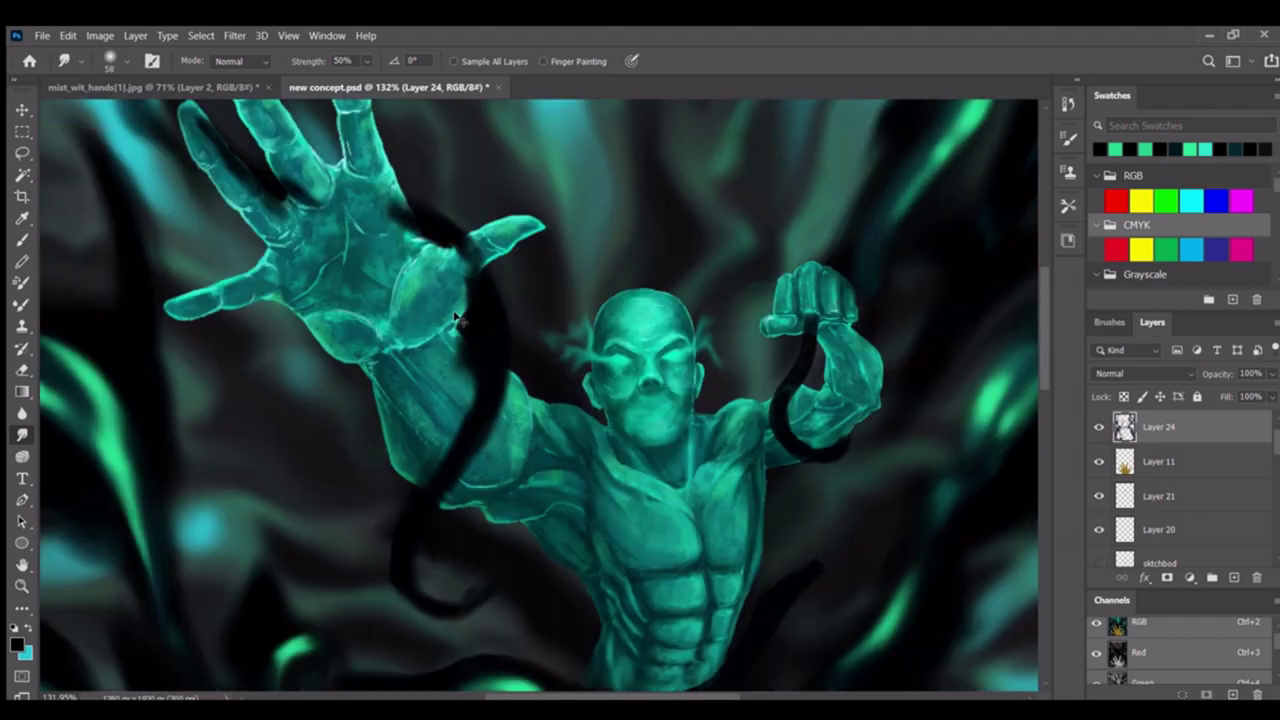
Brush dark green patches onto the tendril wrapping the figure's outstretched forearm
key("z")
left_click_drag(477, 343, 495, 328)
key("b")
scroll(495, 328, "down", 1)
scroll(495, 328, "up", 2)
scroll(520, 400, "right", 2)
key("r")
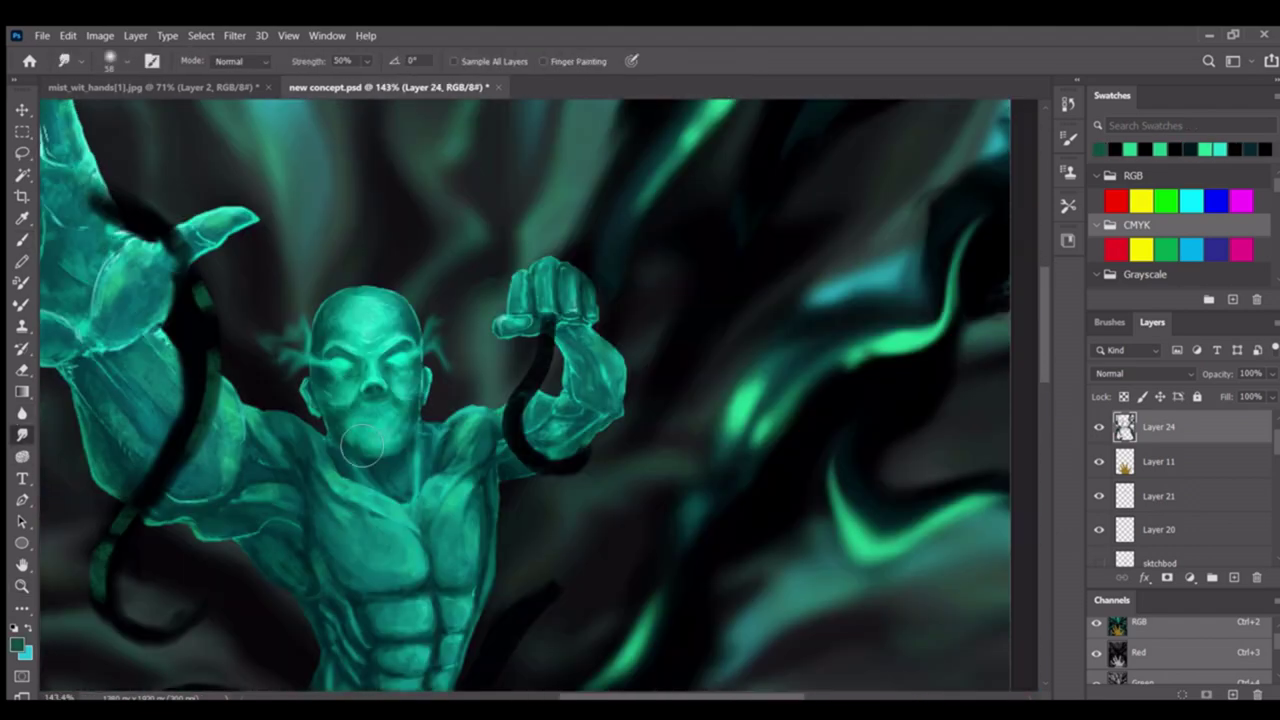
Thicken the tendril at the bent arm with sampled black, and smudge the green patches into the forearm tendril
key("b")
left_click(537, 371, "alt")
mouse_move(531, 477)
left_mouse_down()
mouse_move(499, 408)
mouse_move(520, 330)
left_mouse_up()
left_click_drag(555, 255, 610, 175)
key("z")
left_click_drag(620, 218, 530, 472)
mouse_move(535, 389)
left_mouse_down()
mouse_move(451, 343)
mouse_move(243, 406)
mouse_move(472, 365)
left_mouse_up()
key("r")
scroll(486, 309, "up", 3)
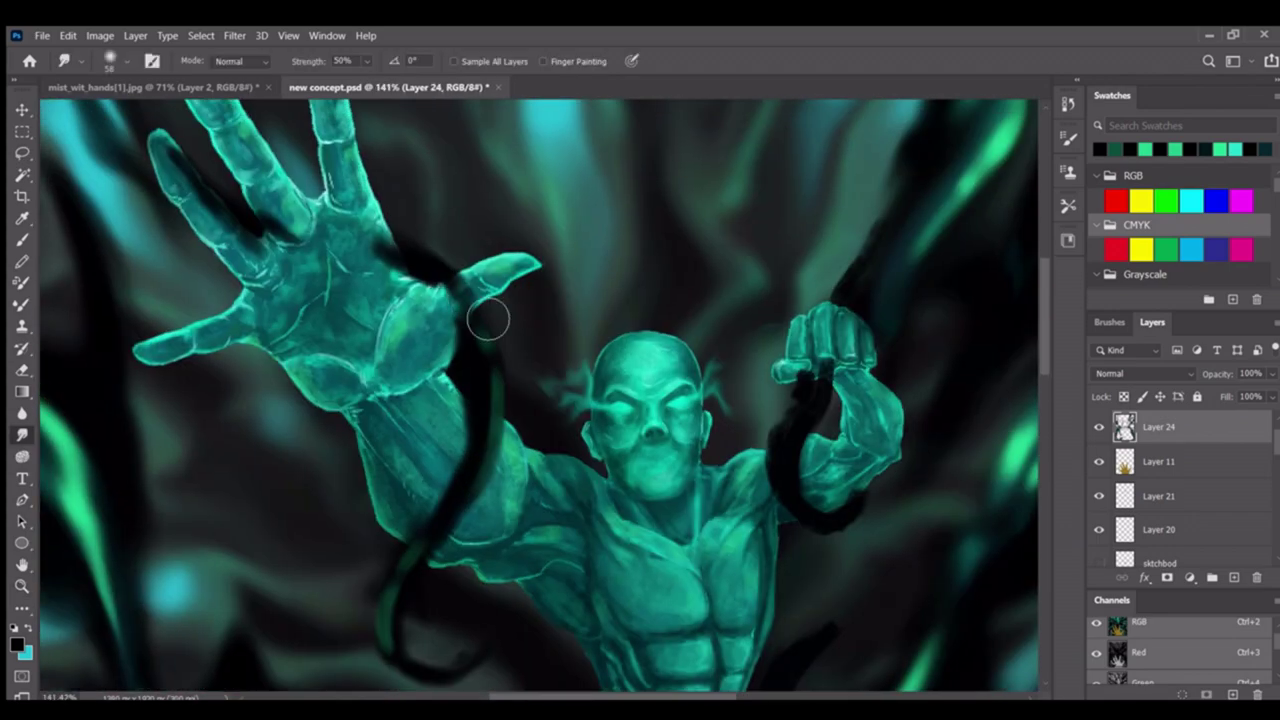
Smudge the black tendrils around the figure's waist into smooth shapes with a pointed tip beside the torso
scroll(486, 320, "down", 1)
scroll(486, 357, "right", 5)
scroll(487, 336, "down", 5)
scroll(289, 577, "down", 1)
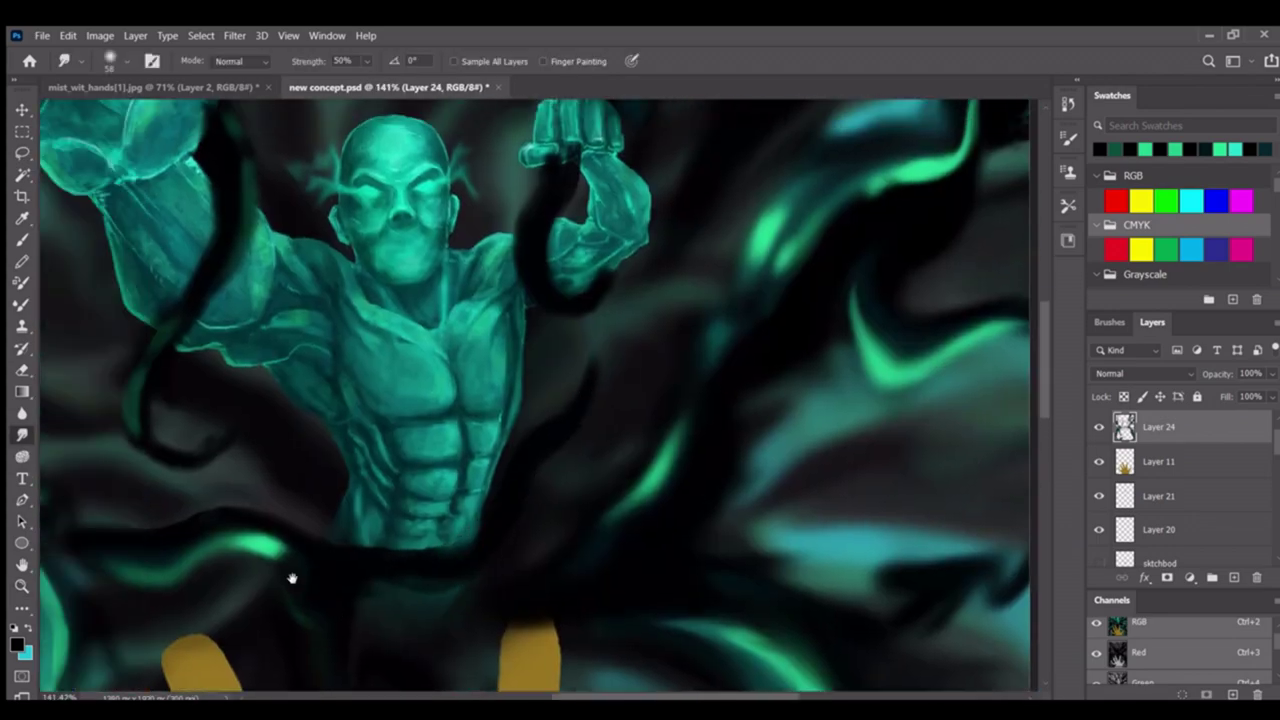
key("z")
scroll(569, 500, "up", 2)
left_click(22, 436)
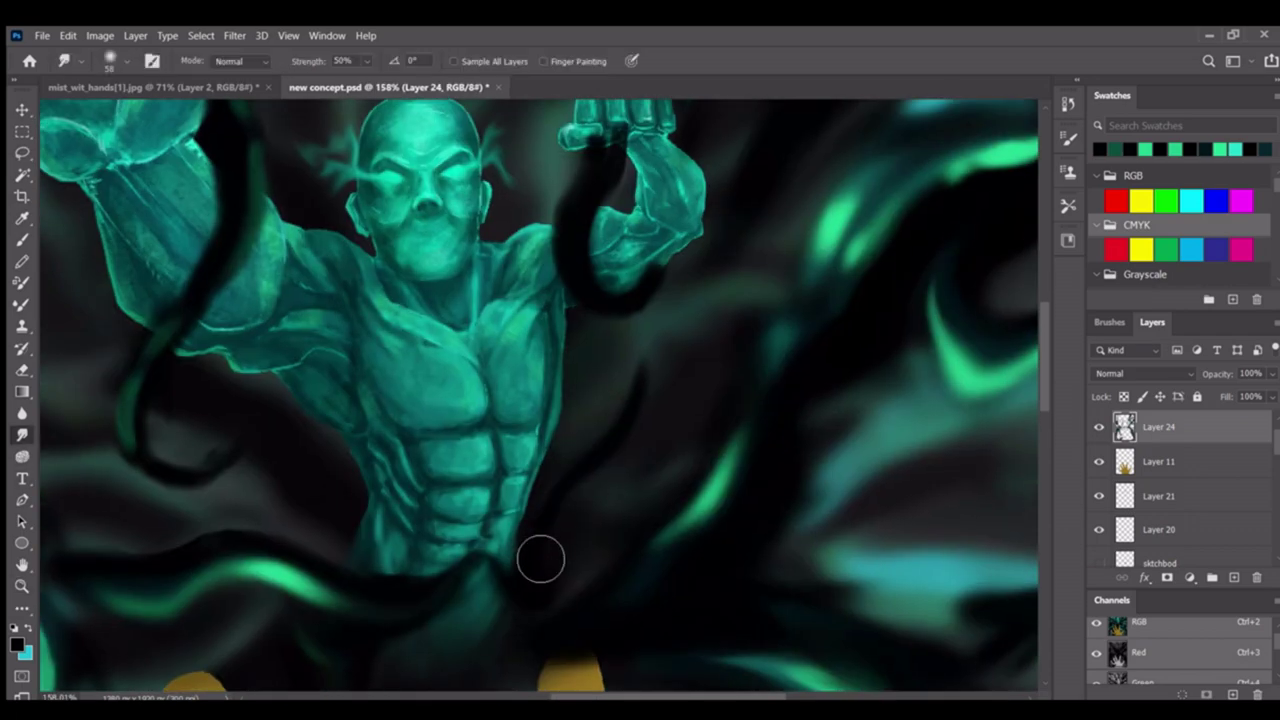
scroll(537, 560, "down", 3)
scroll(357, 429, "up", 3)
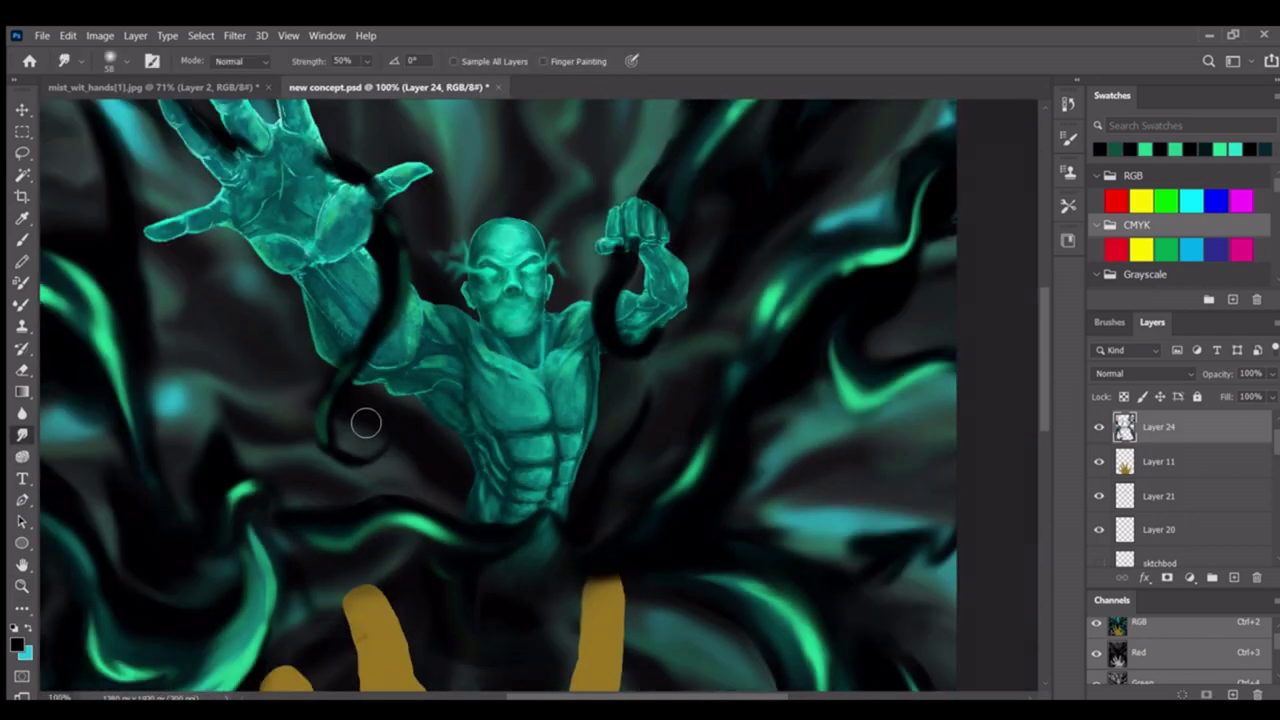
Brush dark green accents onto the tendrils at the bent arm and waist, and blend them with the Smudge tool
scroll(358, 393, "down", 3)
scroll(450, 380, "up", 4)
scroll(550, 366, "down", 2)
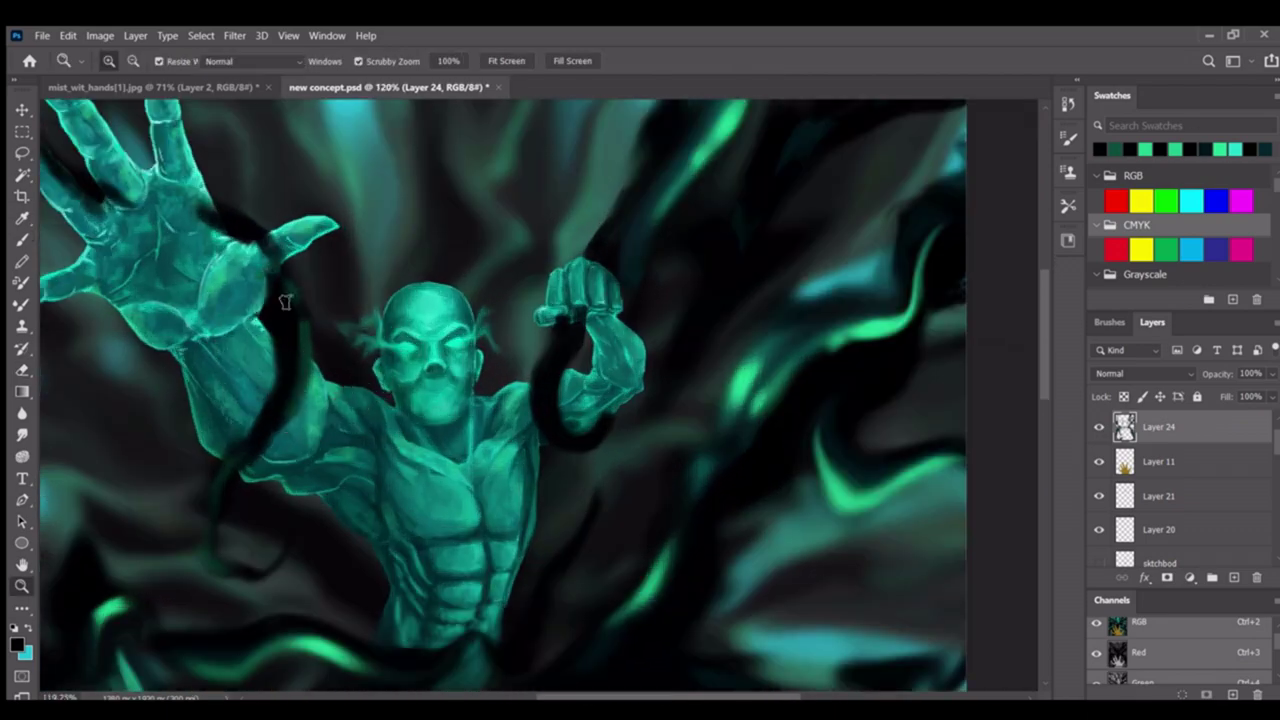
key("b")
scroll(526, 534, "down", 2)
key("r")
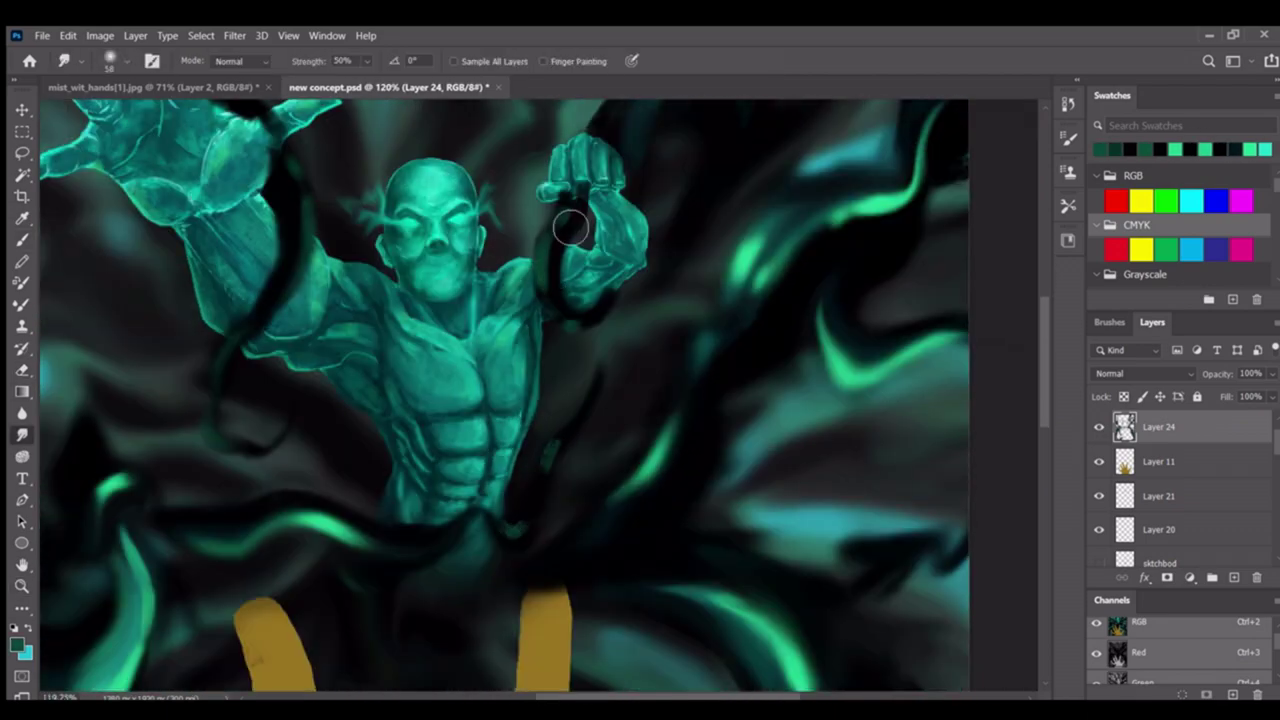
scroll(560, 420, "right", 1)
scroll(560, 420, "up", 1)
Brush bright green highlights along the tendrils on the outstretched forearm and bent arm
key("b")
scroll(505, 505, "down", 2)
scroll(500, 500, "down", 3)
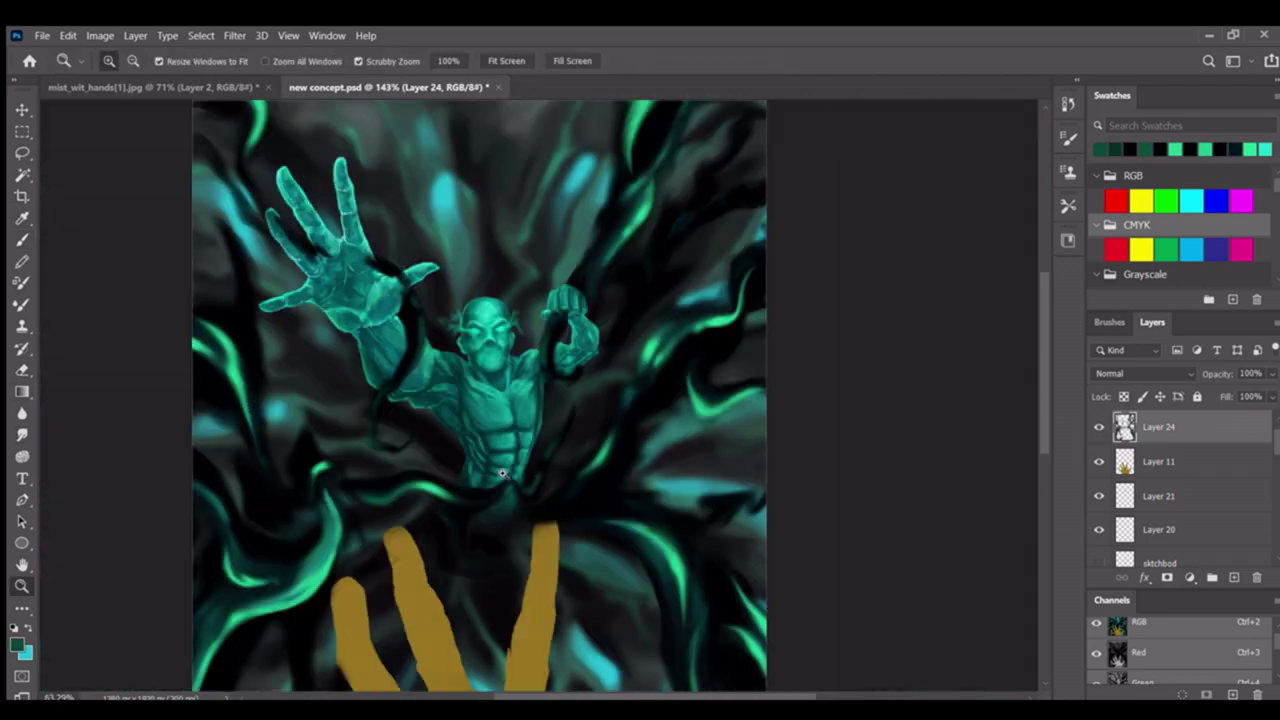
scroll(517, 334, "up", 3)
scroll(402, 483, "down", 6)
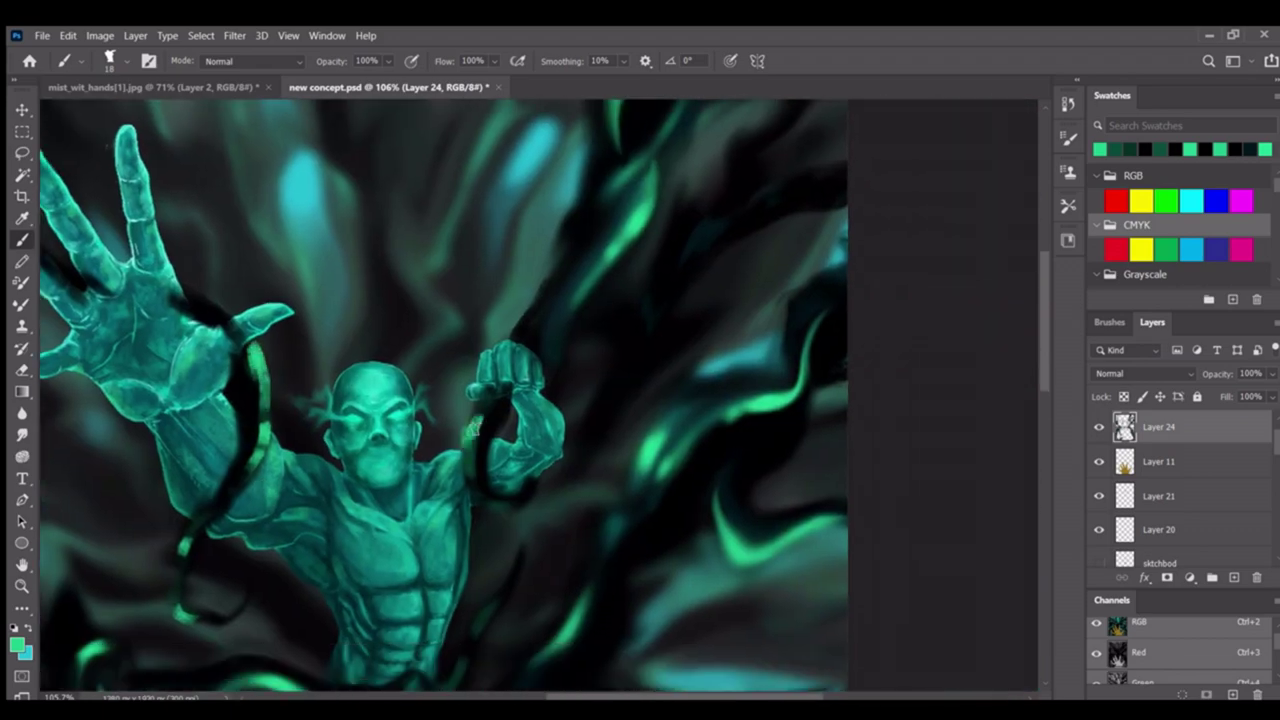
Smudge the bright green highlights smoothly along the tendril between the outstretched hand and forearm
key("z")
scroll(470, 371, "up", 5)
key("r")
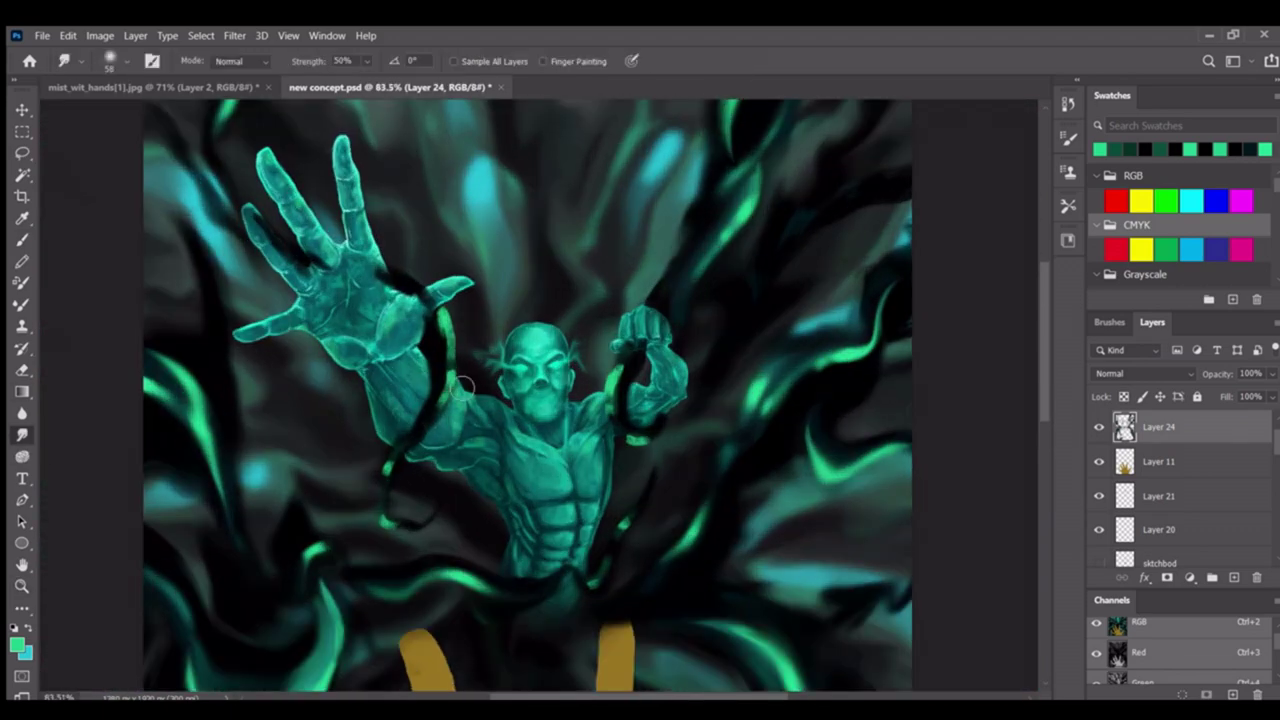
left_click_drag(445, 392, 452, 312)
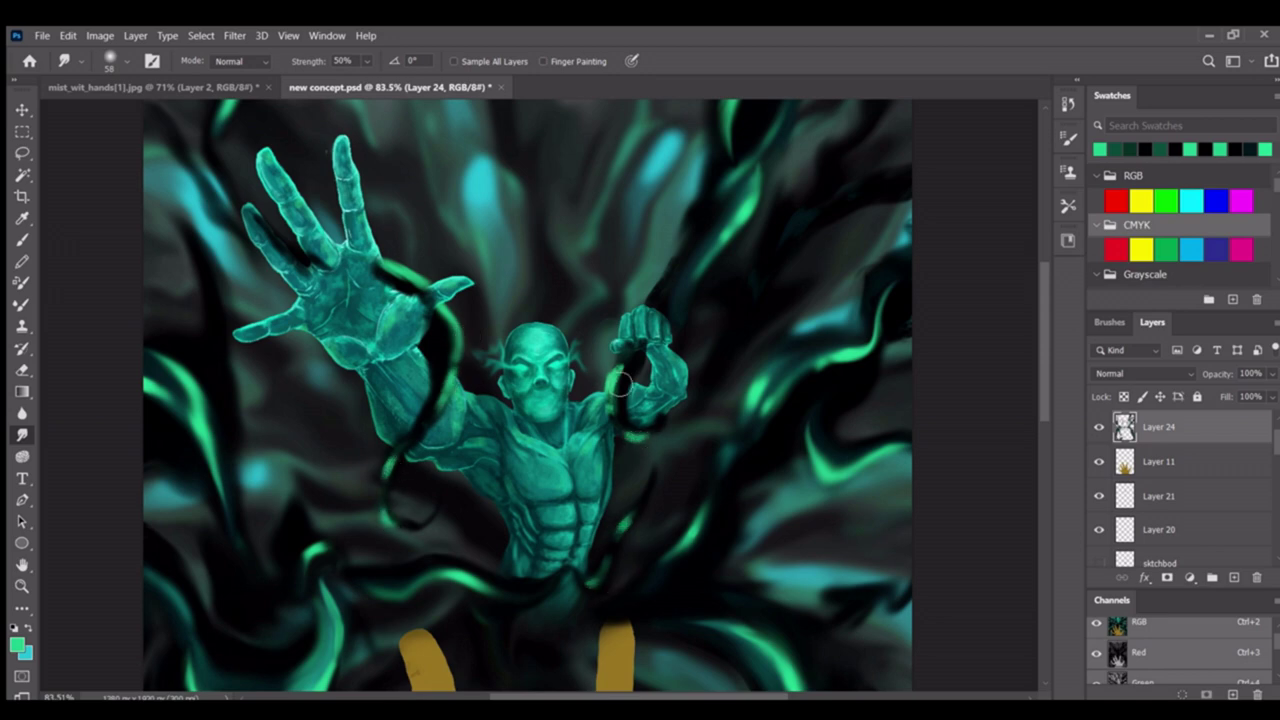
Erase the tendril paint overlapping the figure's fist and bent arm to sharpen the tendril's edges
scroll(645, 397, "up", 3)
key("e")
left_click_drag(628, 392, 294, 506)
mouse_move(285, 323)
left_mouse_down()
mouse_move(194, 491)
mouse_move(435, 465)
mouse_move(415, 470)
left_mouse_up()
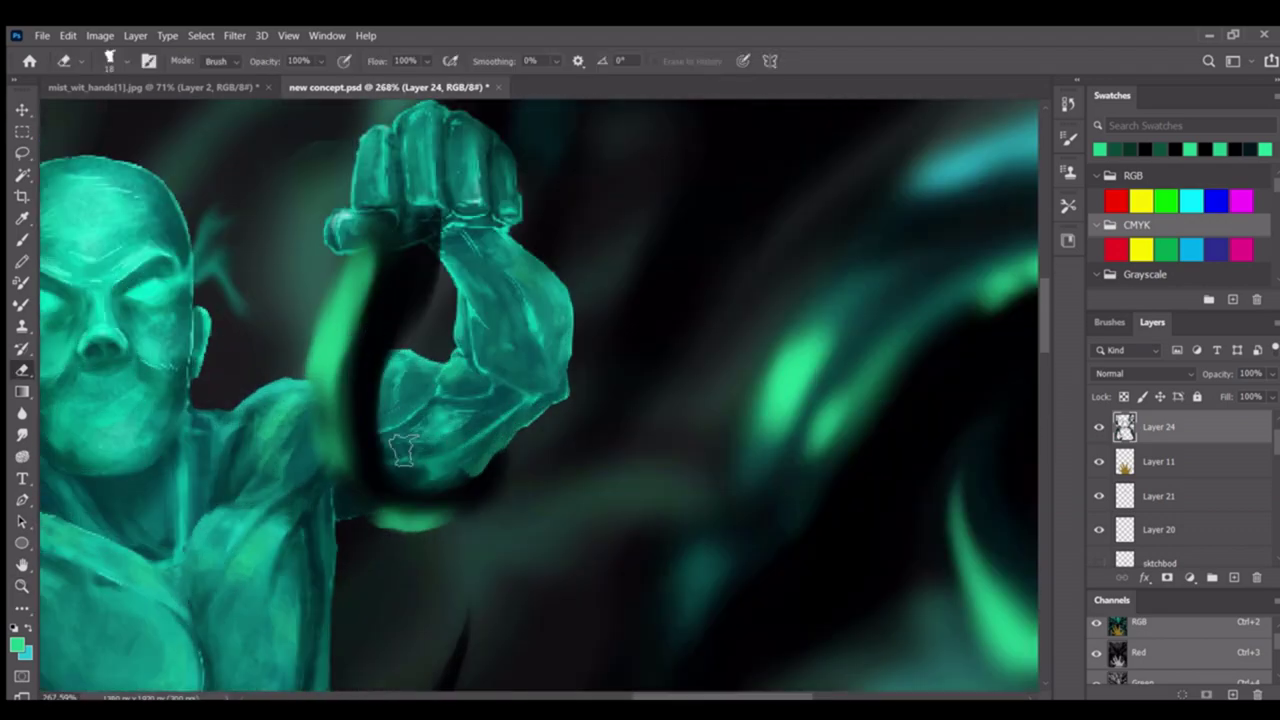
left_click_drag(517, 434, 535, 388)
left_click_drag(336, 349, 380, 420)
key("z")
mouse_move(528, 471)
left_mouse_down()
mouse_move(490, 471)
mouse_move(573, 433)
mouse_move(386, 471)
left_mouse_up()
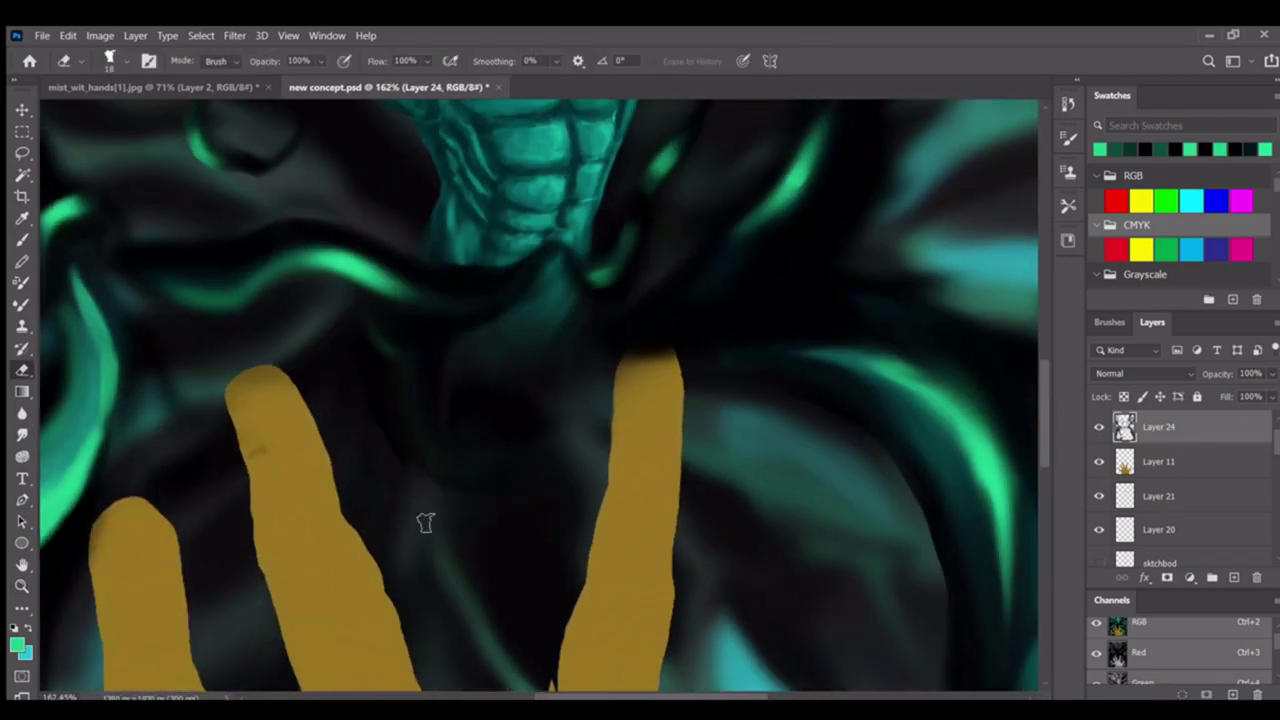
Brush brighter green highlights onto the tendrils around the golden hand and switch to the Smudge tool to blend them
key("ctrl+0")
key("b")
scroll(757, 251, "up", 3)
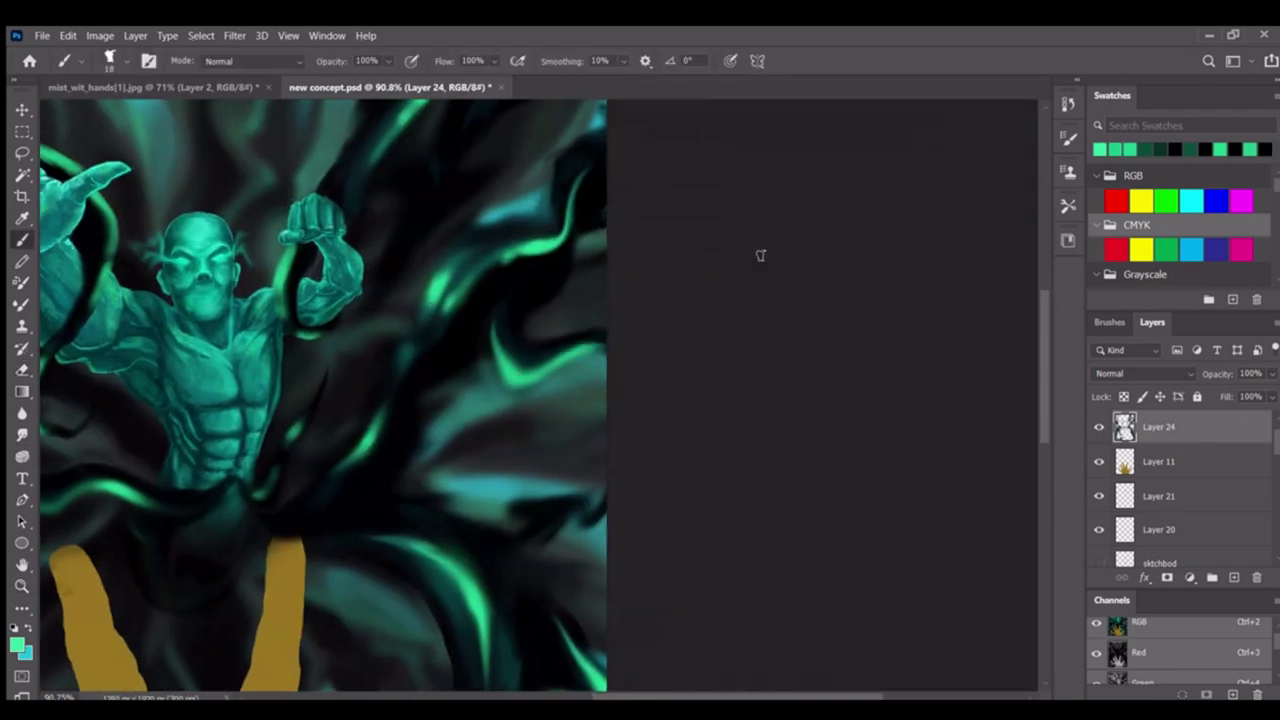
scroll(757, 251, "up", 2)
mouse_move(757, 251)
left_mouse_down()
mouse_move(526, 334)
mouse_move(491, 436)
mouse_move(471, 116)
mouse_move(408, 73)
left_mouse_up()
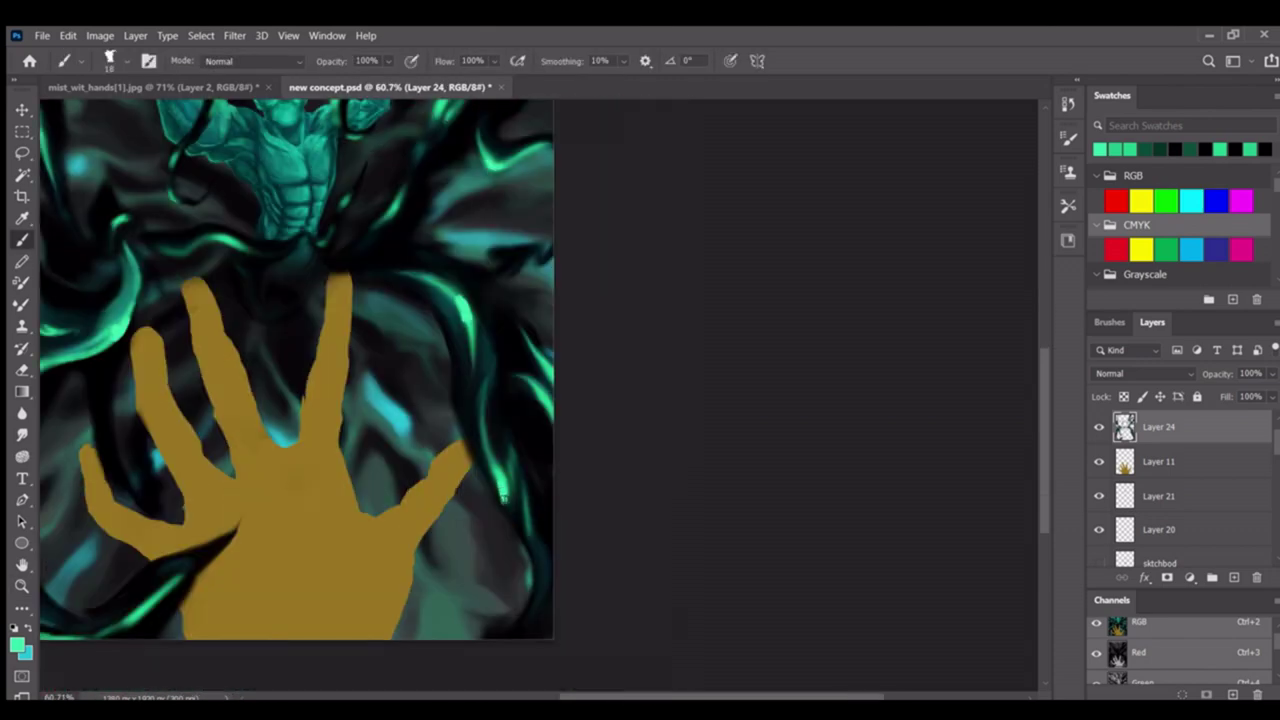
scroll(540, 390, "down", 3)
left_click(20, 436)
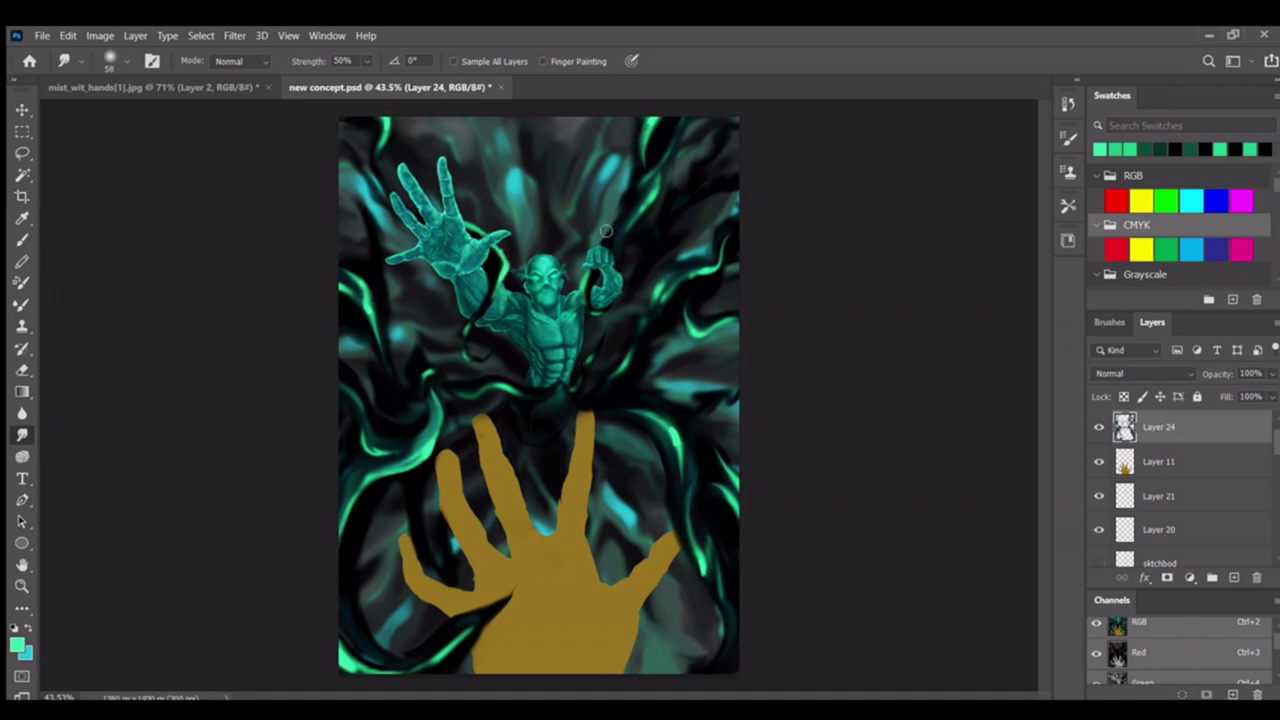
Add bright green highlights to the large curling tendril beside the golden fingers and smudge them smooth
scroll(677, 436, "down", 2)
scroll(786, 414, "up", 5)
key("b")
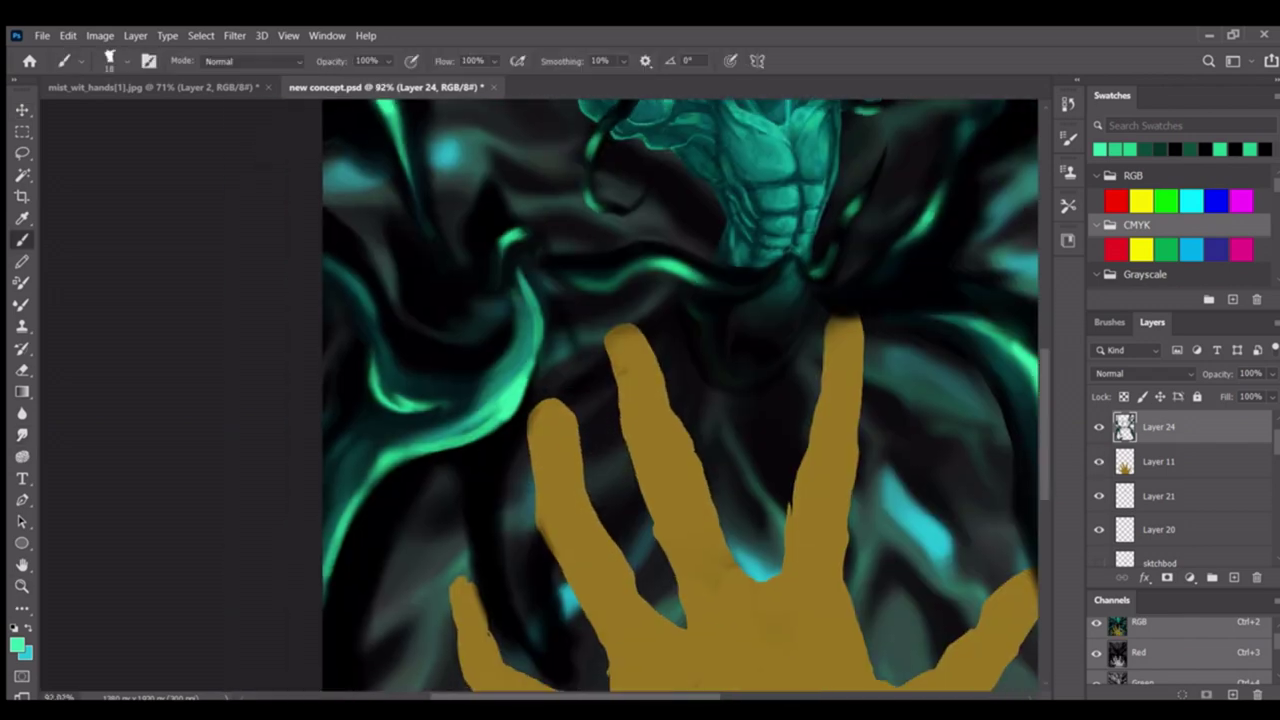
key("r")
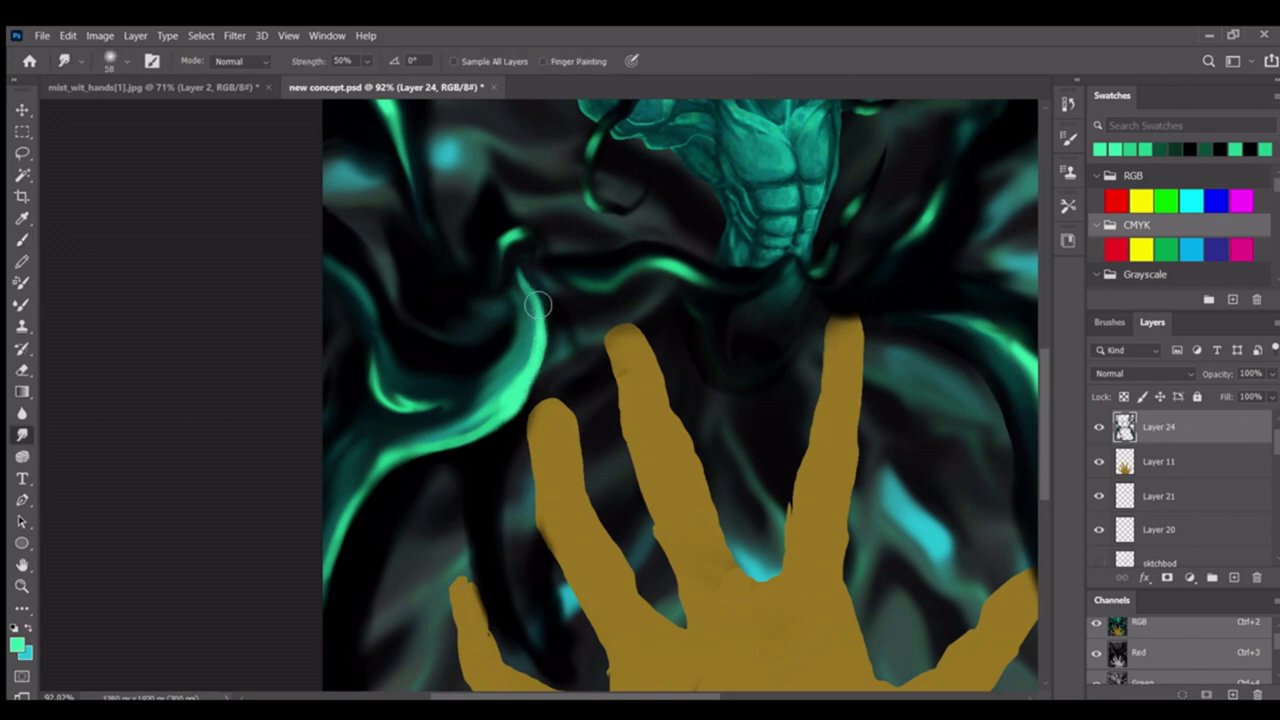
scroll(506, 428, "down", 3)
Clean up the edges of the tendril around the figure's outstretched thumb and forearm with the Eraser
scroll(517, 283, "up", 5)
key("e")
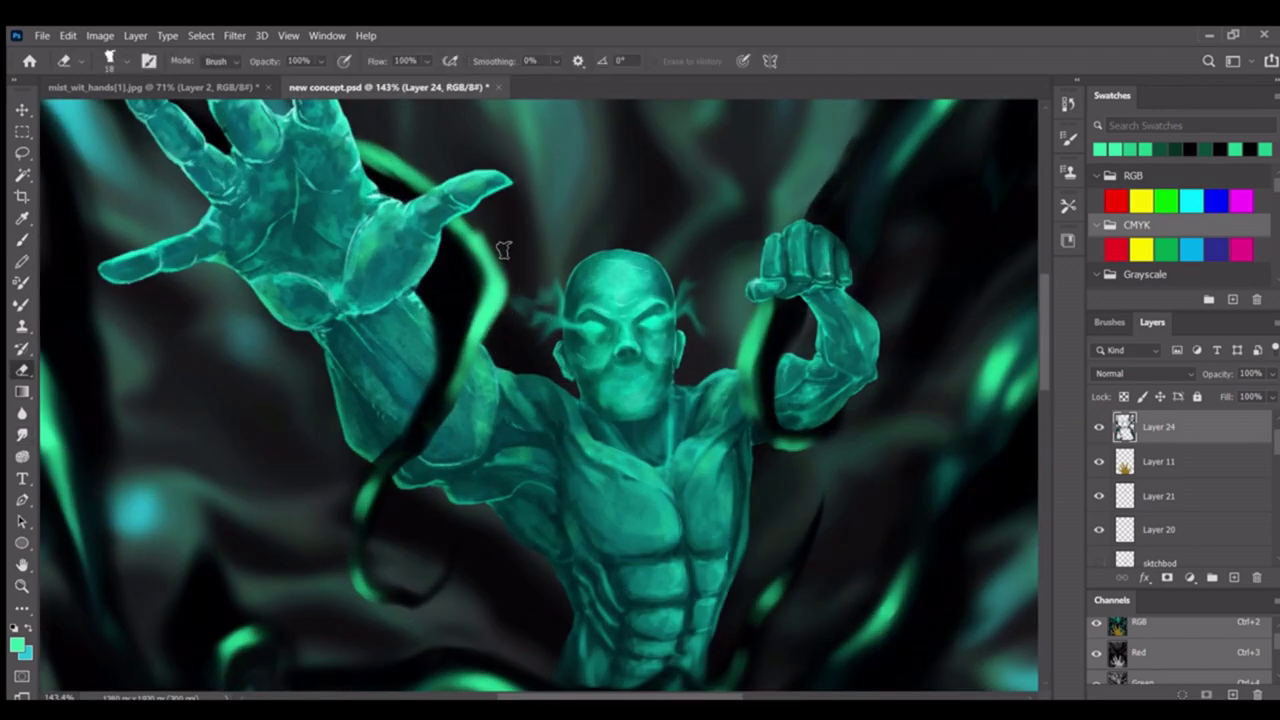
scroll(504, 253, "down", 1)
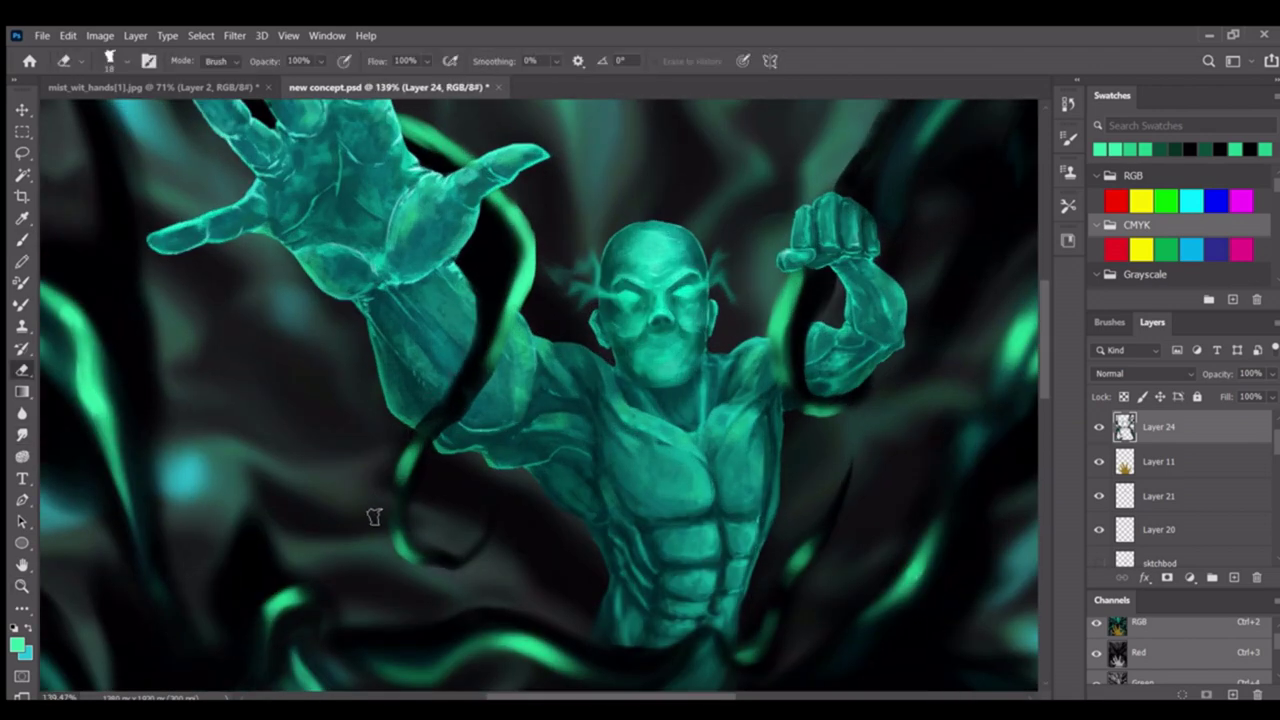
scroll(376, 504, "up", 3)
scroll(398, 422, "down", 5)
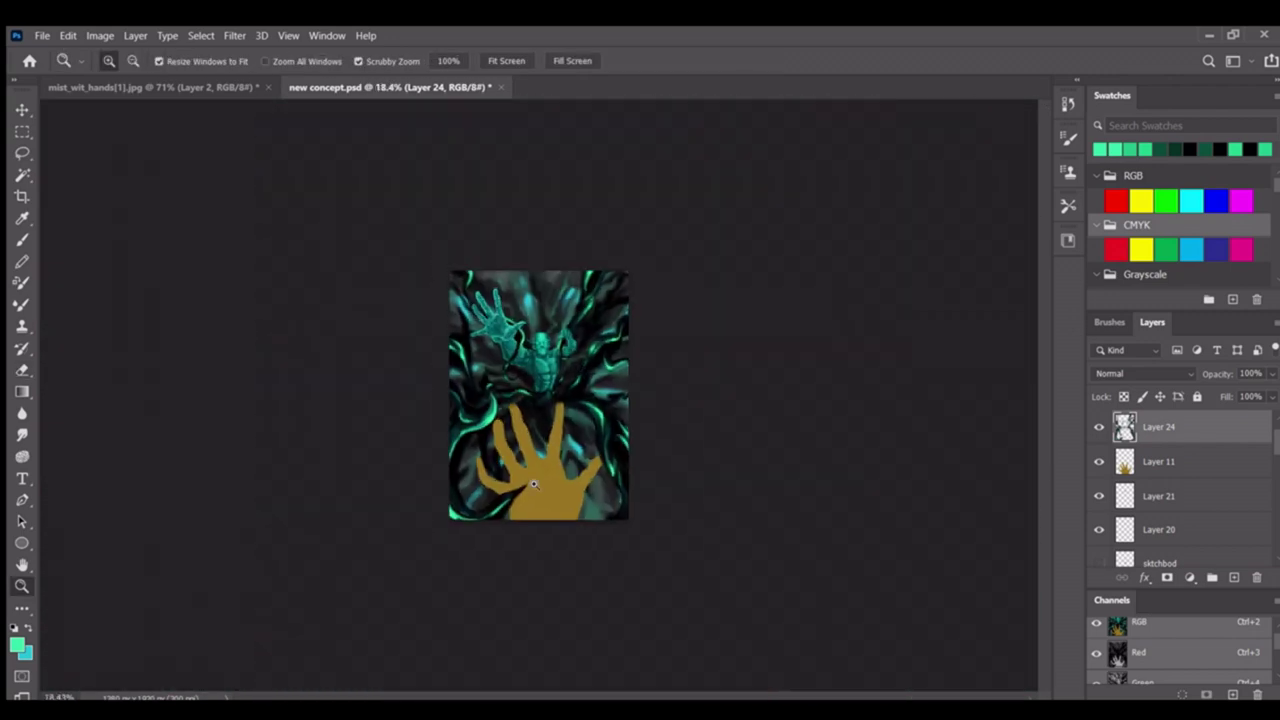
Smudge the tendril at the base of the golden hand so its black tip curves up across the palm
scroll(430, 430, "up", 4)
mouse_move(495, 378)
left_mouse_down()
mouse_move(437, 440)
mouse_move(478, 382)
left_mouse_up()
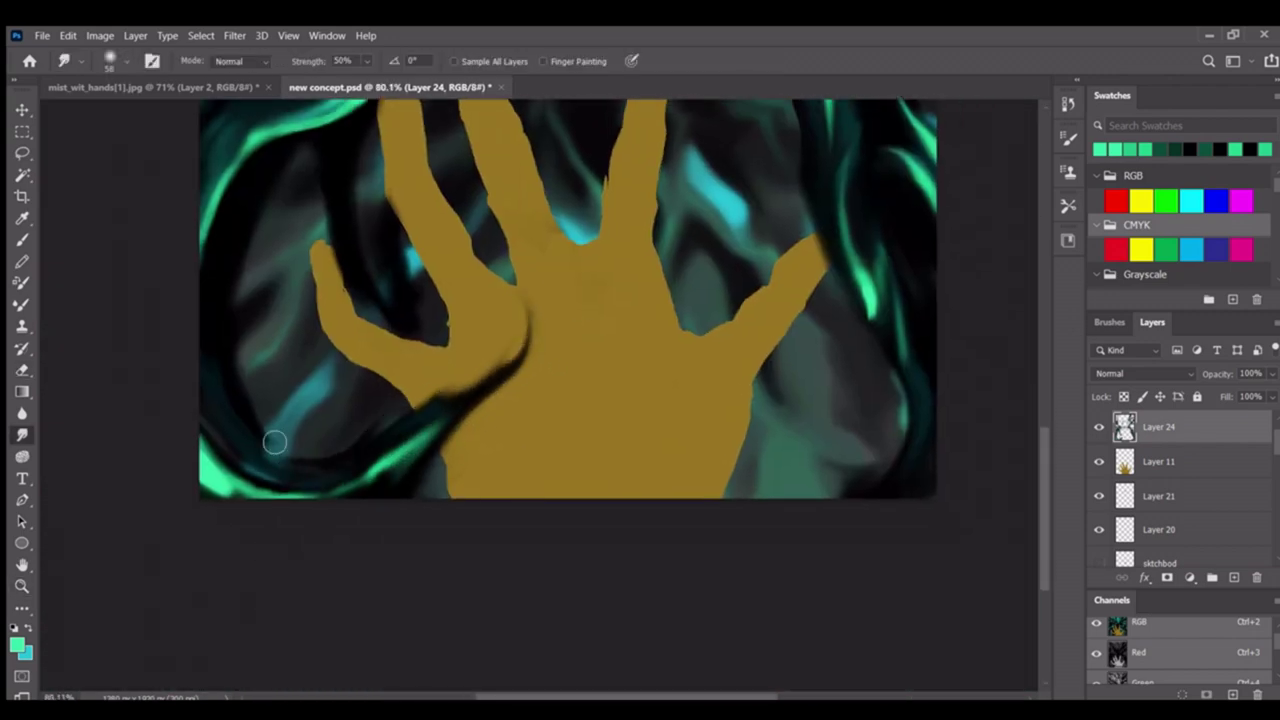
scroll(264, 369, "down", 4)
scroll(551, 549, "up", 5)
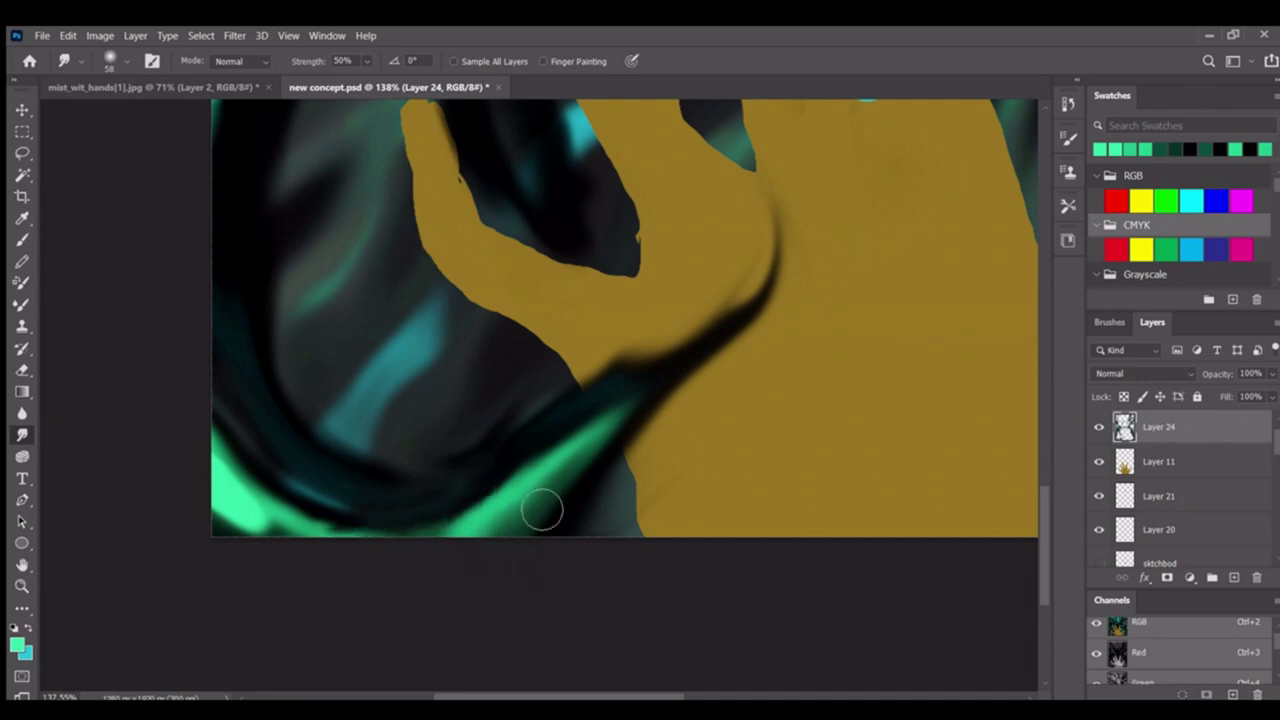
scroll(382, 571, "up", 3)
scroll(641, 410, "down", 6)
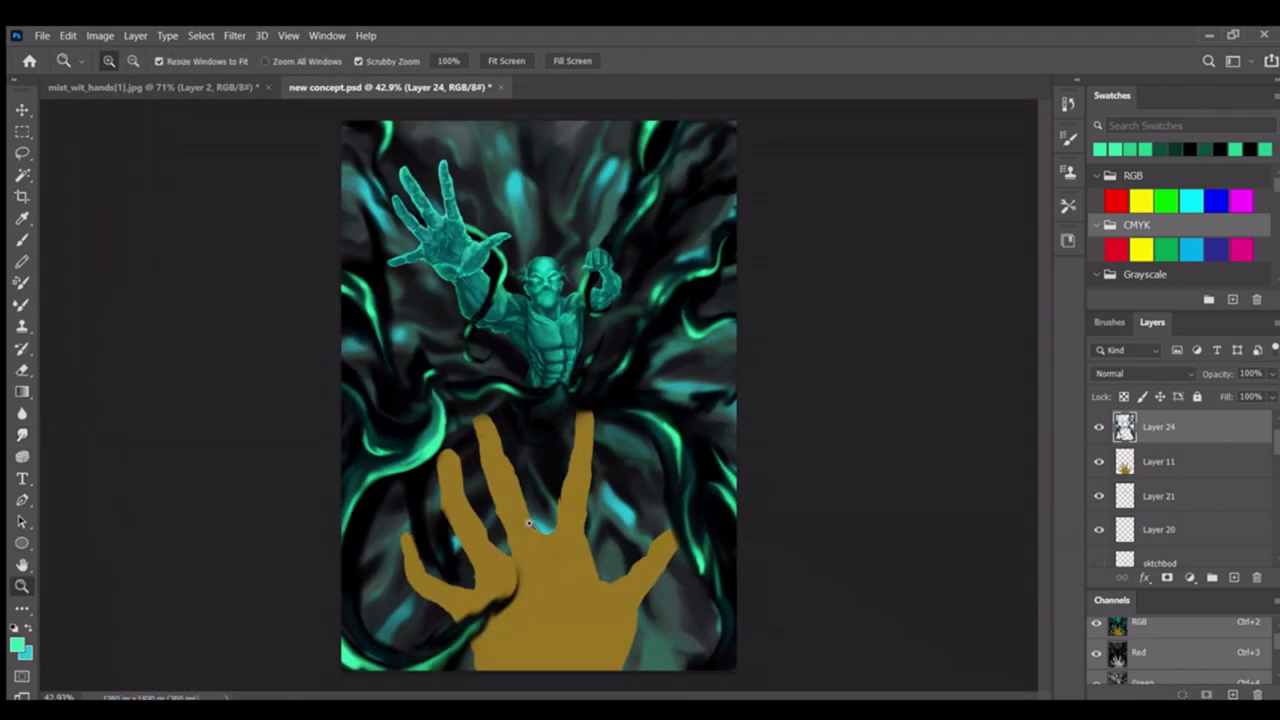
scroll(641, 410, "up", 1)
key("z")
scroll(546, 378, "down", 3)
scroll(540, 360, "up", 5)
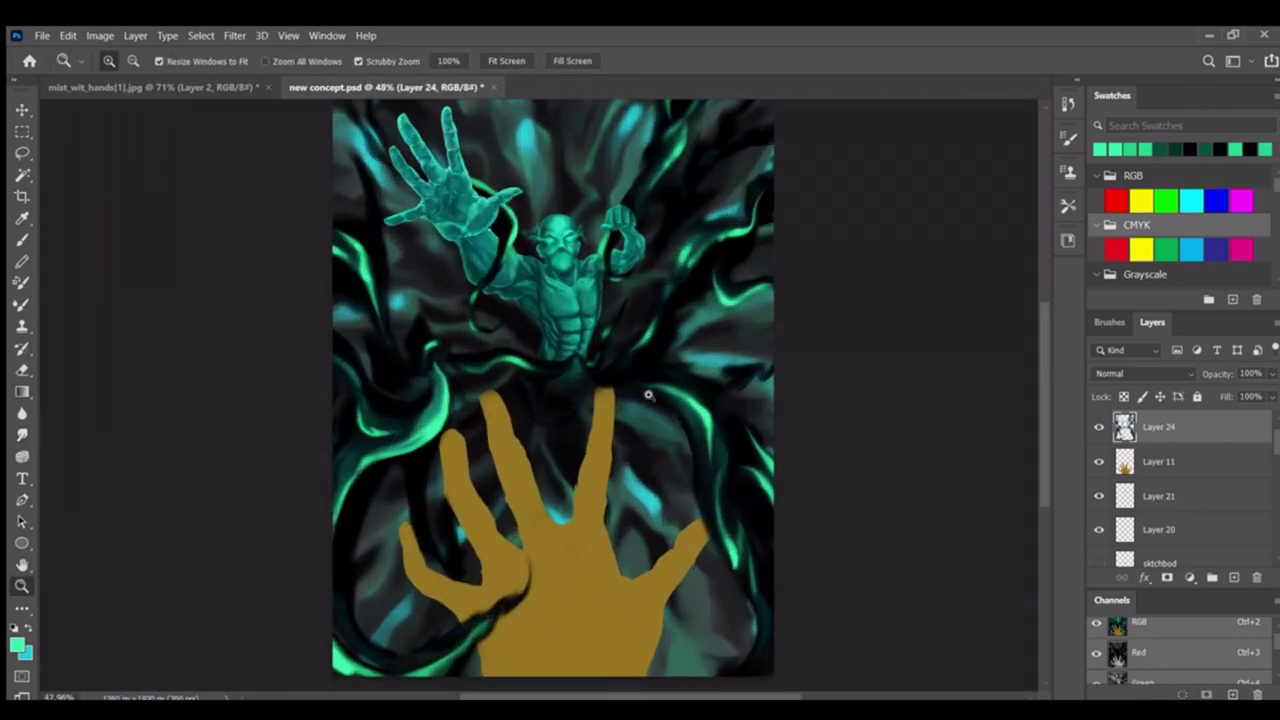
scroll(529, 334, "down", 4)
scroll(620, 575, "up", 1)
key("r")
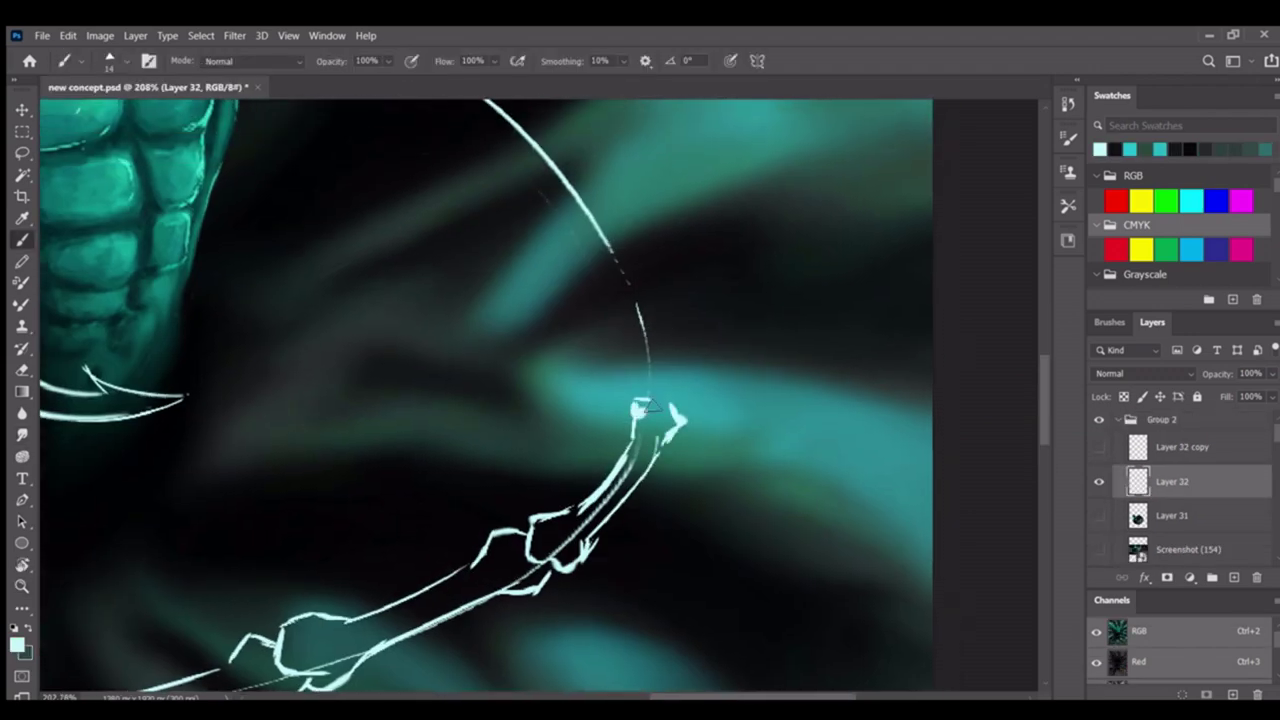
Sketch the next bone segments with knobbed joints up the far side of the curved guide line
scroll(645, 408, "up", 2)
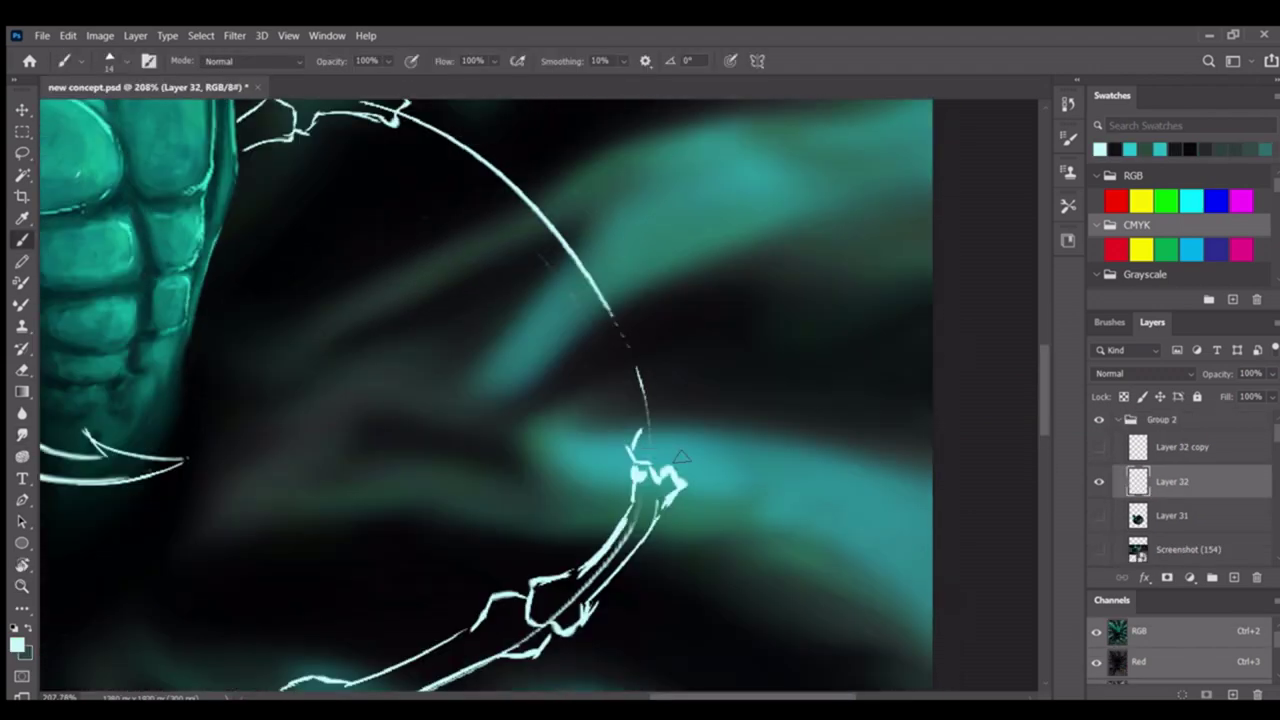
scroll(688, 425, "up", 1)
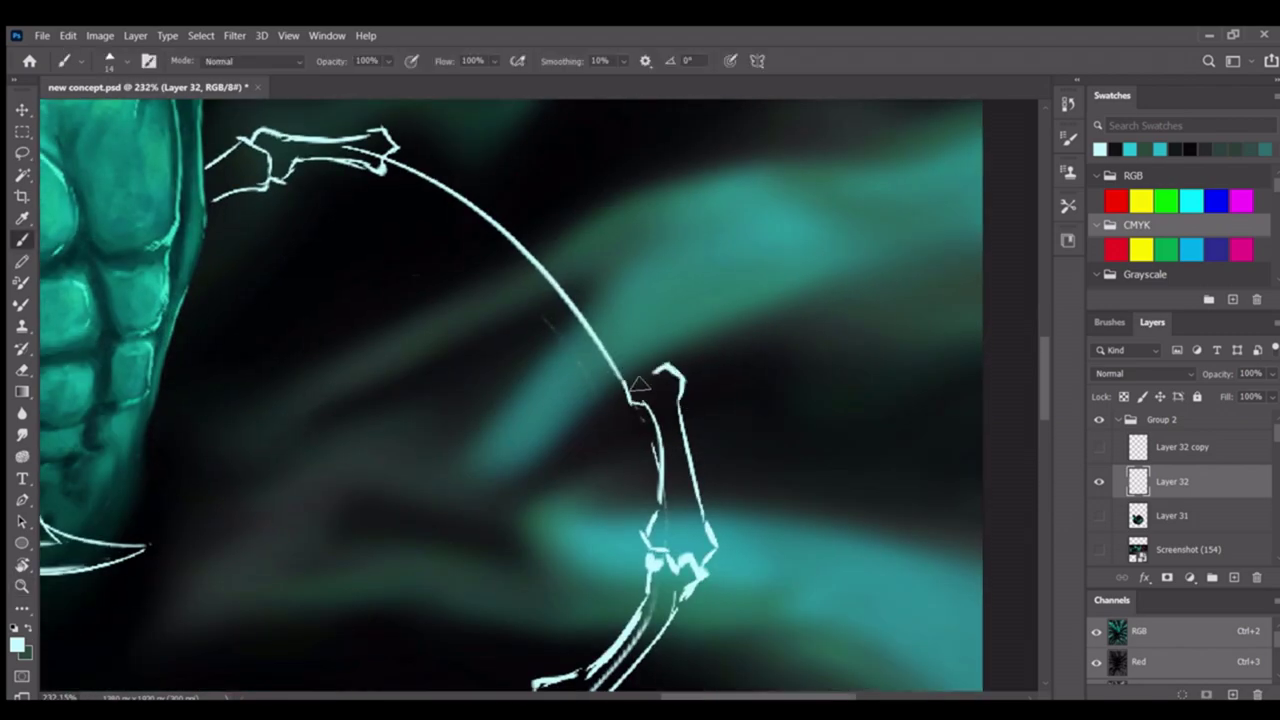
scroll(623, 362, "up", 3)
scroll(640, 400, "down", 5)
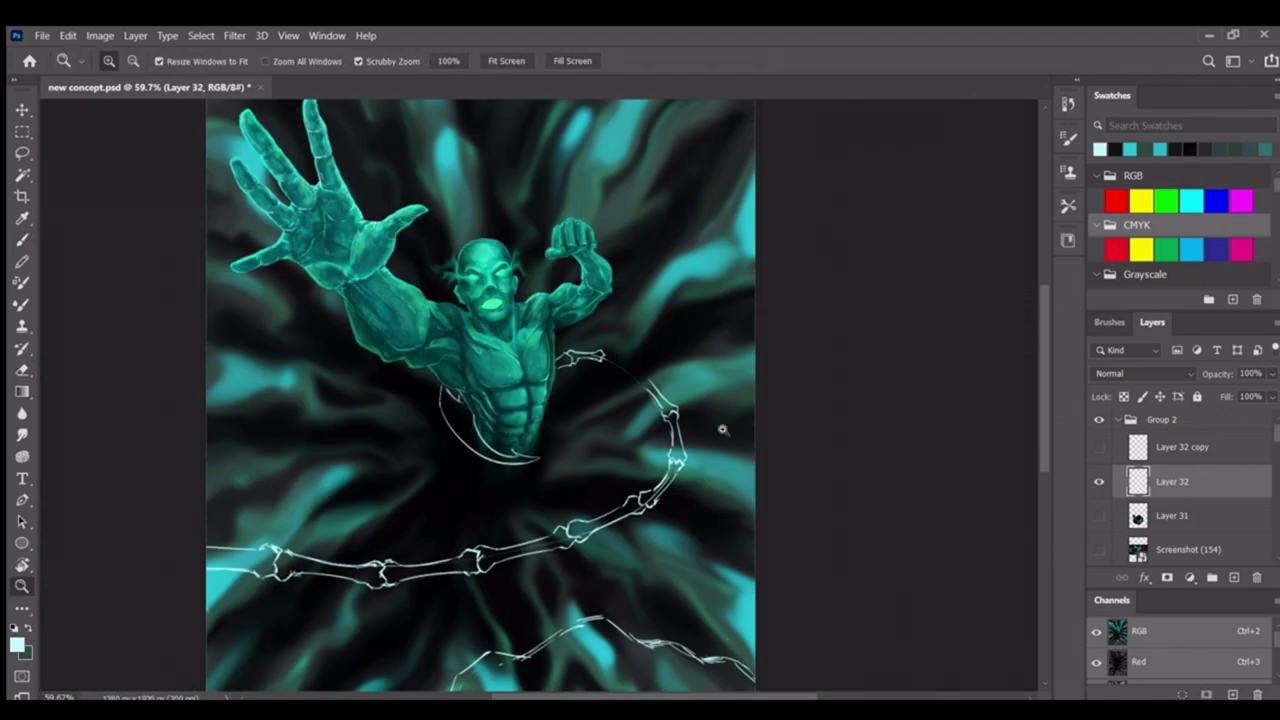
scroll(680, 433, "up", 6)
scroll(690, 400, "up", 1)
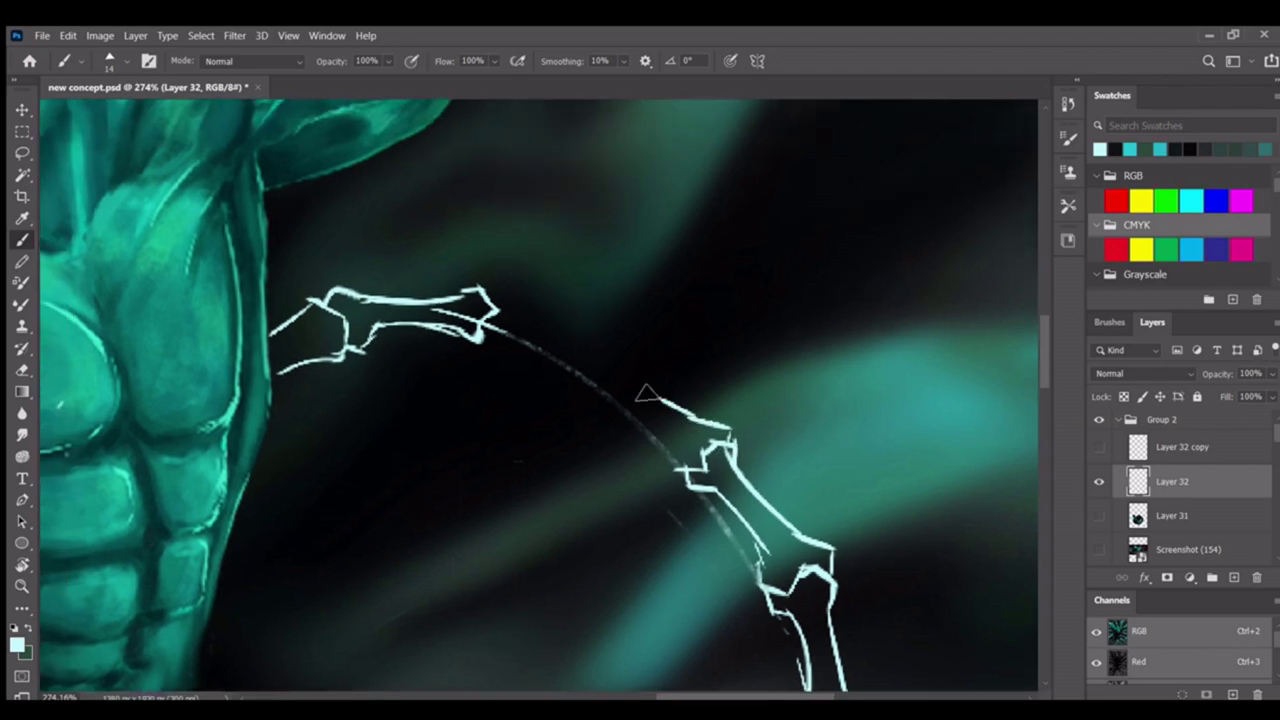
Draw the last bone segments along the arc to link the chain with the bones beside the torso
scroll(690, 400, "down", 5)
scroll(700, 332, "up", 6)
scroll(700, 332, "up", 3)
scroll(651, 400, "left", 2)
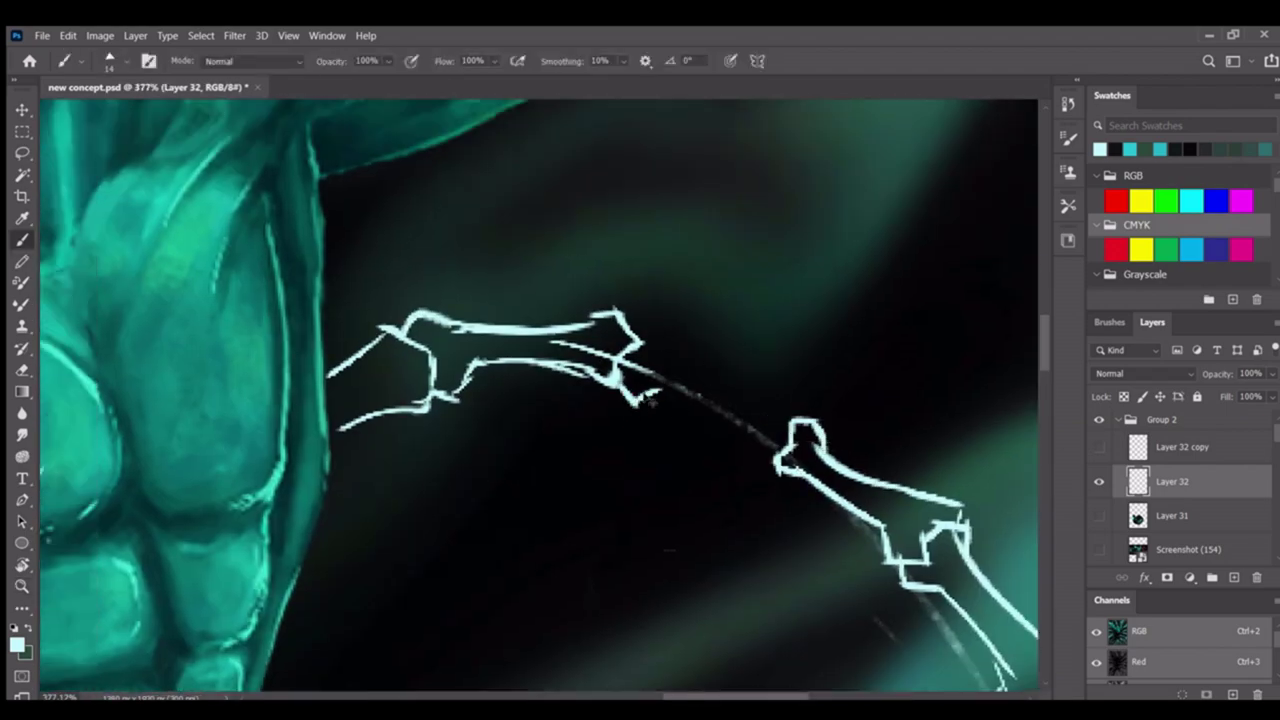
scroll(745, 440, "down", 5)
scroll(640, 400, "up", 4)
scroll(640, 400, "down", 4)
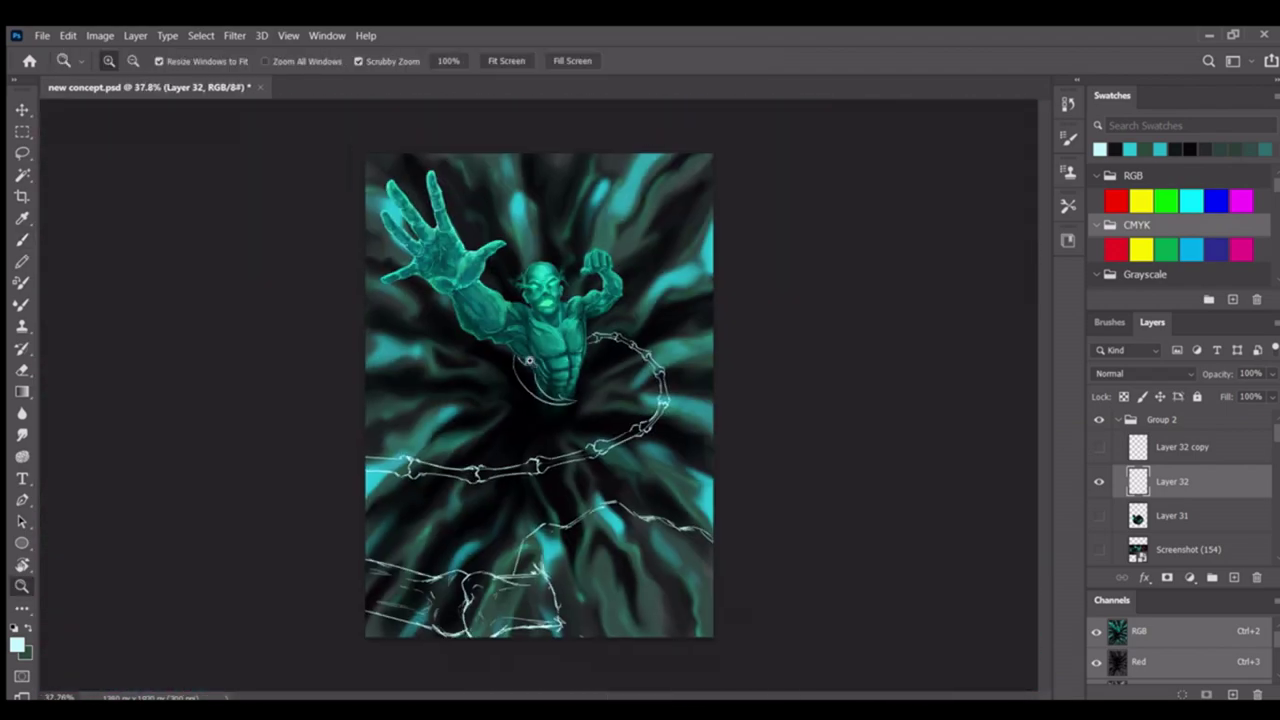
Sketch a jagged, spiked inner edge on the crescent blade around the figure's waist
key("e")
scroll(515, 452, "up", 5)
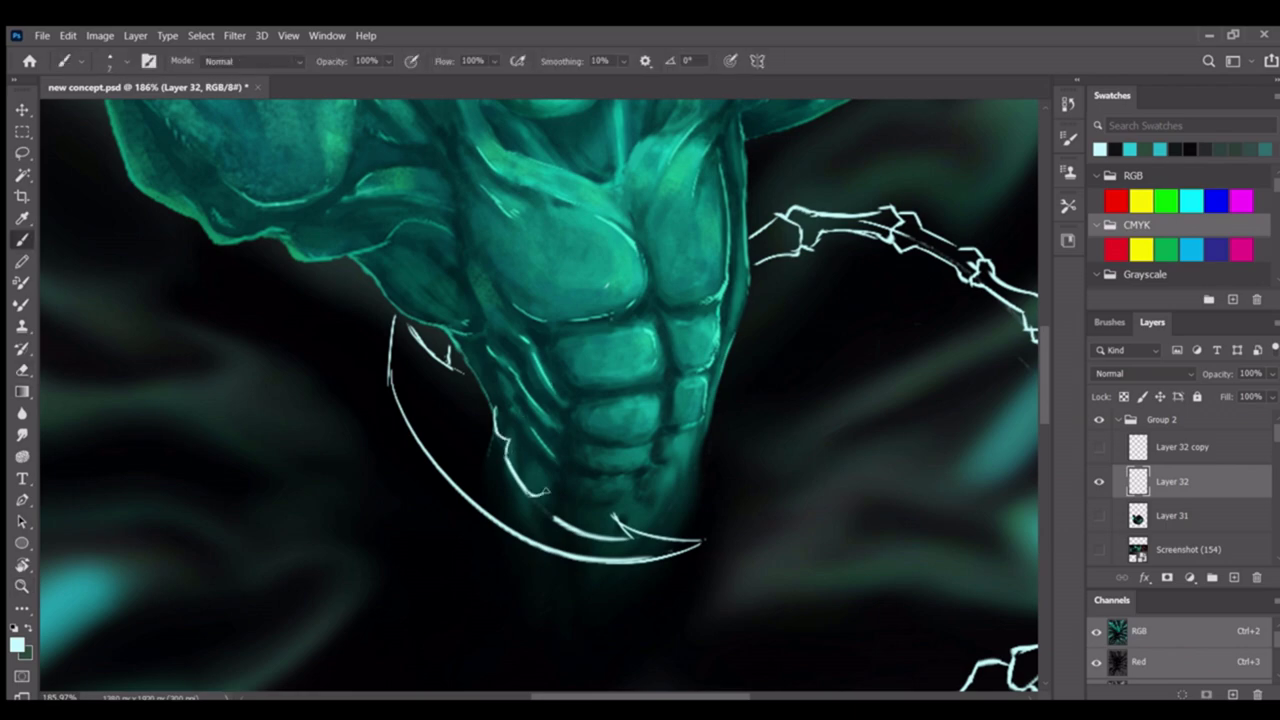
scroll(545, 480, "down", 5)
scroll(610, 455, "up", 4)
key("b")
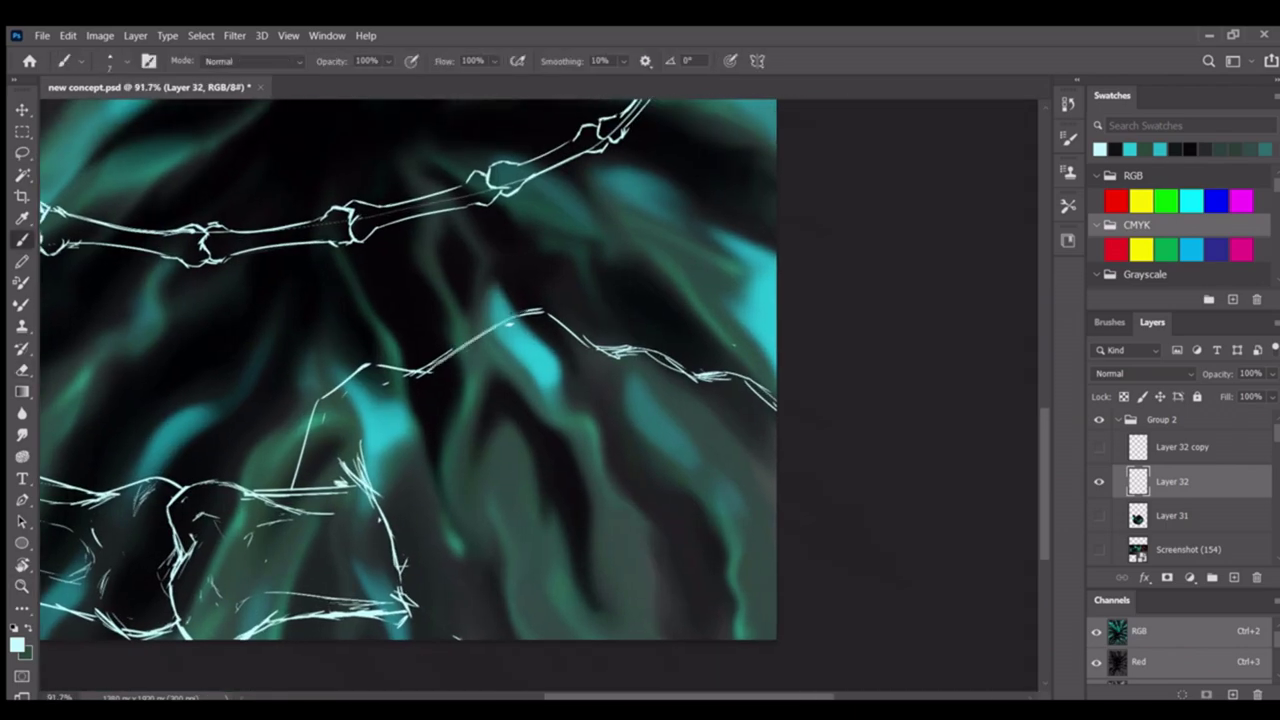
Sketch thin fold lines descending from the peaks of the mound outline beside the large bone
mouse_move(615, 390)
left_mouse_down()
mouse_move(594, 486)
mouse_move(726, 650)
left_mouse_up()
left_click_drag(740, 530, 752, 560)
key("e")
left_click_drag(648, 575, 490, 571)
Add a new layer beneath the bone sketch and lower the sketch layer's opacity to 40%
key("ctrl+shift+alt+n")
key("b")
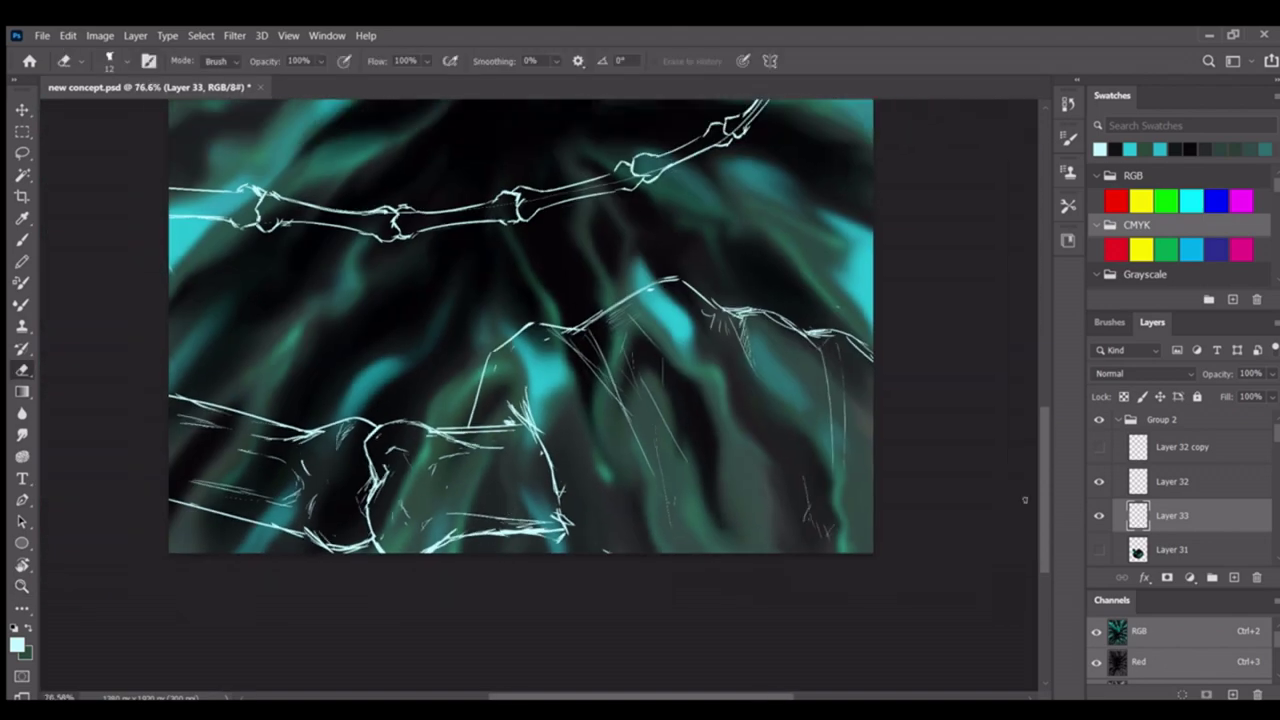
key("alt+]")
key("z")
left_click_drag(700, 420, 625, 418)
left_click_drag(560, 345, 600, 345)
key("4")
Paint the large foreground bone solid black on Layer 33, beneath the sketch lines
mouse_move(660, 540)
left_mouse_down()
mouse_move(740, 545)
mouse_move(701, 547)
mouse_move(410, 460)
mouse_move(450, 600)
mouse_move(580, 485)
mouse_move(650, 560)
mouse_move(670, 480)
mouse_move(300, 460)
mouse_move(383, 440)
left_mouse_up()
key("b")
key("alt+bracketleft")
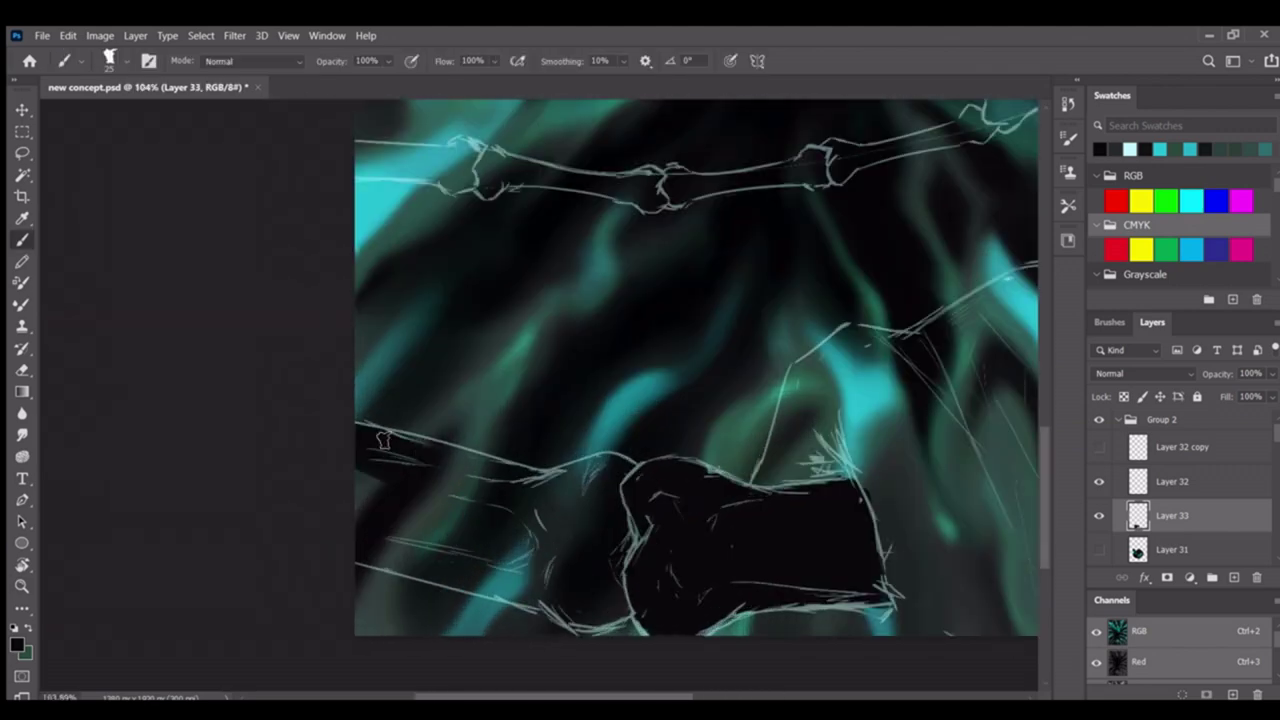
mouse_move(510, 589)
left_mouse_down()
mouse_move(376, 441)
mouse_move(491, 577)
mouse_move(622, 461)
left_mouse_up()
mouse_move(468, 575)
left_mouse_down()
mouse_move(417, 410)
mouse_move(450, 403)
mouse_move(523, 428)
mouse_move(562, 408)
mouse_move(605, 430)
left_mouse_up()
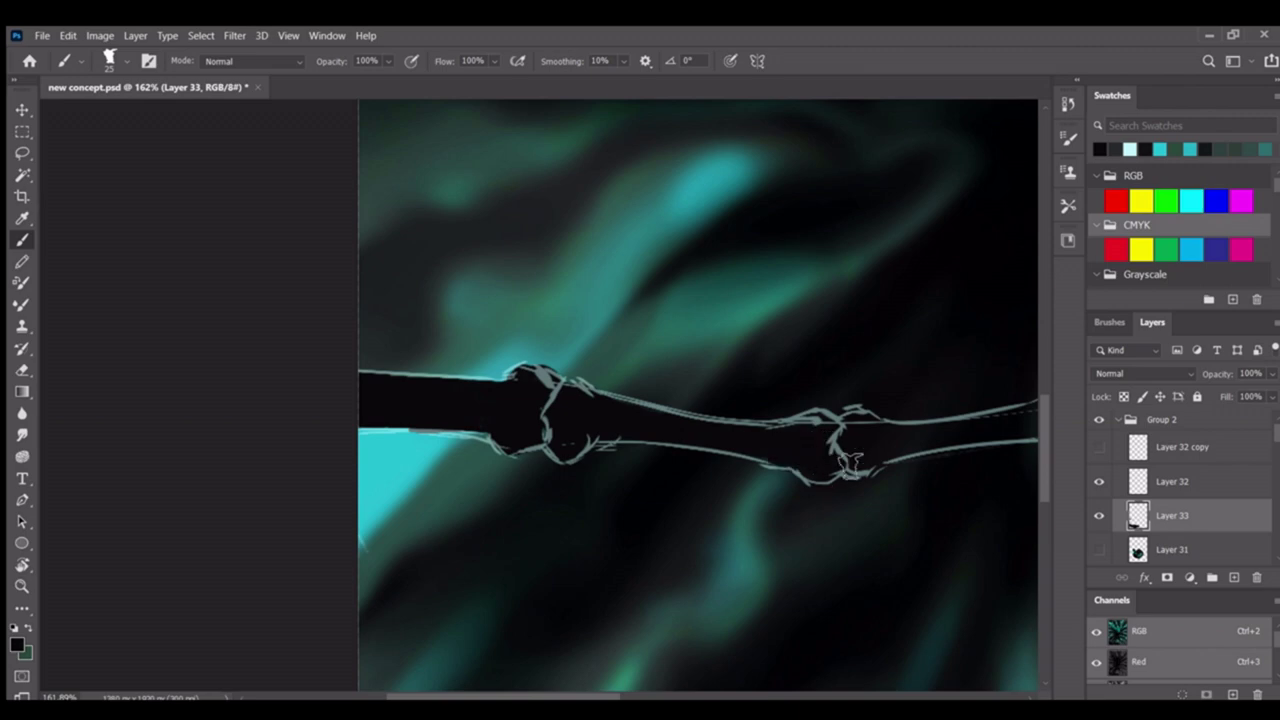
Fill the curved chain of bone segments with black, following the arc up to the figure's torso
left_click_drag(850, 462, 450, 450)
left_click_drag(660, 440, 360, 540)
left_click_drag(608, 434, 546, 450)
left_click_drag(760, 344, 640, 384)
left_click_drag(766, 274, 455, 540)
left_click_drag(455, 460, 468, 513)
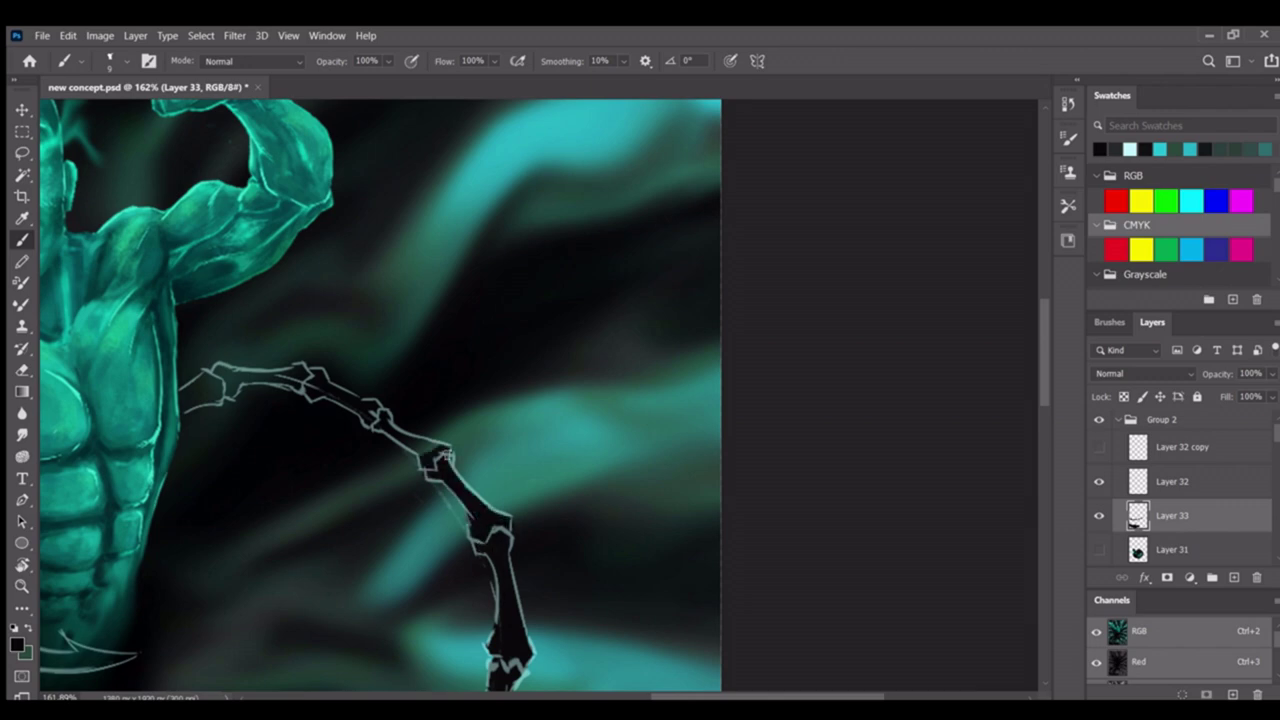
scroll(440, 460, "up", 1)
key("z")
mouse_move(435, 462)
left_mouse_down()
mouse_move(380, 455)
mouse_move(433, 445)
left_mouse_up()
Pick a bright green and block in the body of the crescent blade beside the waist
left_click(1165, 201)
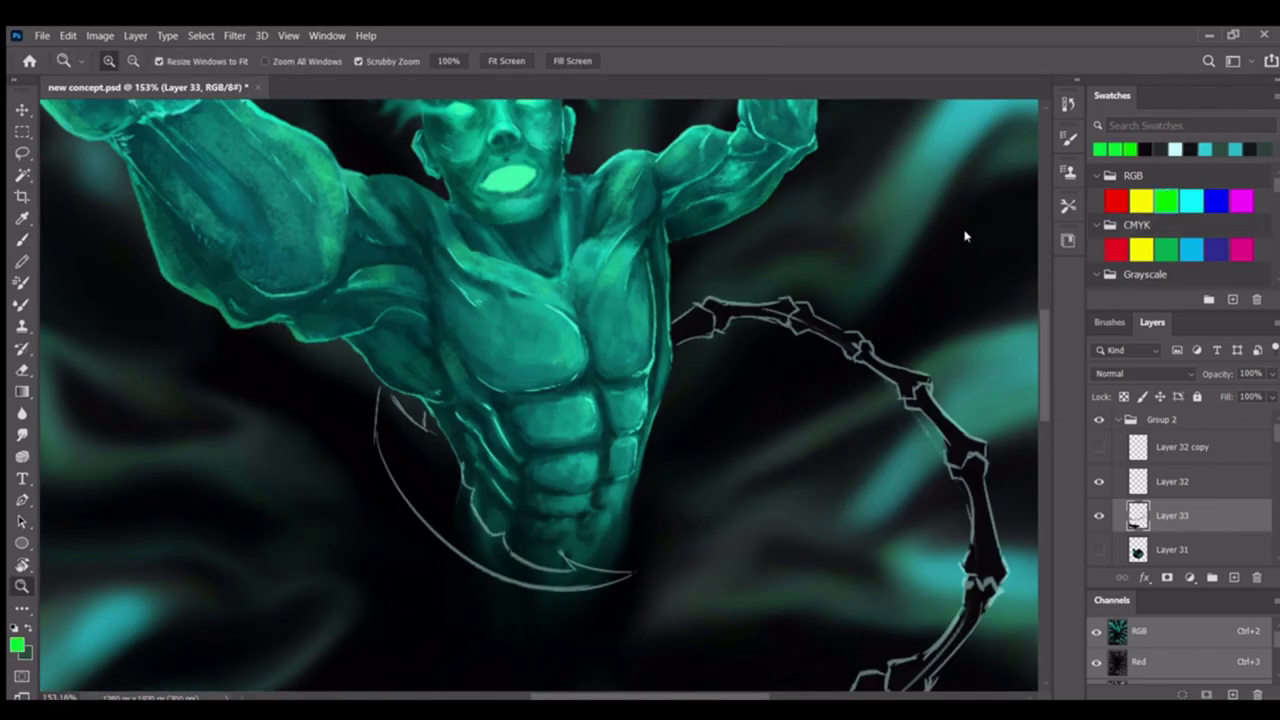
key("b")
left_click_drag(448, 463, 465, 540)
scroll(470, 540, "up", 5)
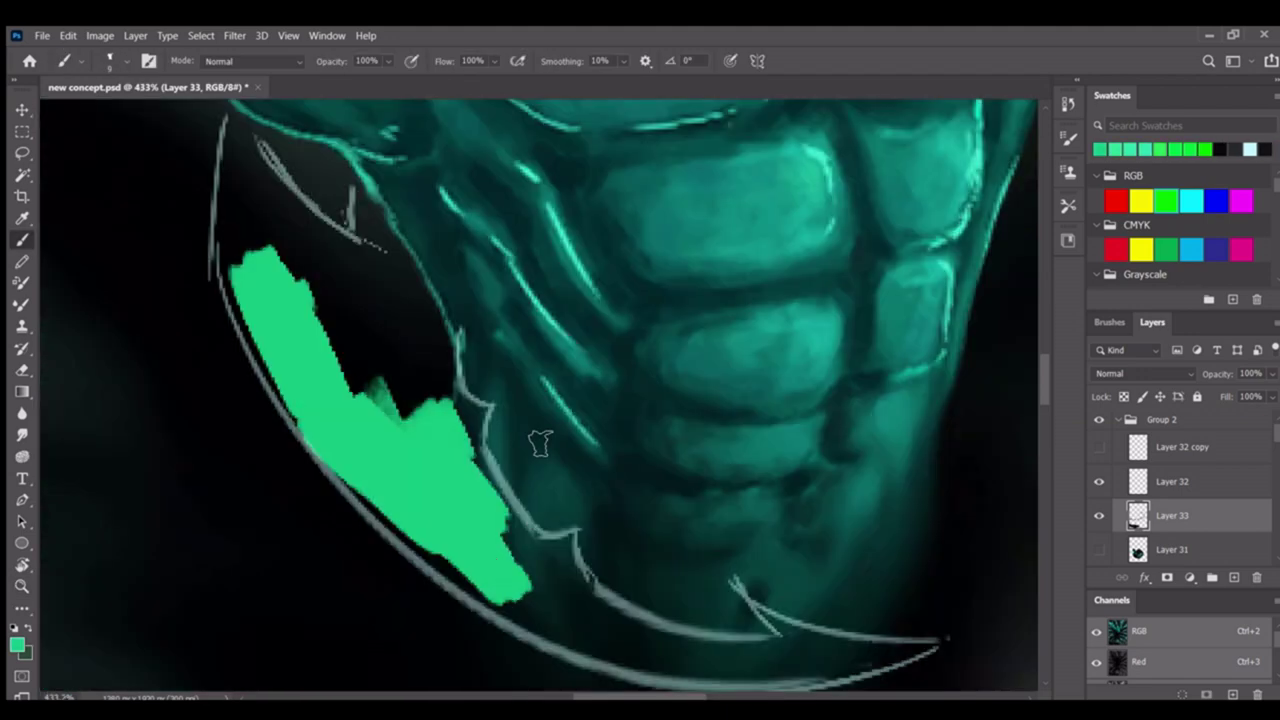
left_click_drag(540, 443, 520, 600)
scroll(640, 520, "up", 2)
mouse_move(320, 480)
left_mouse_down()
mouse_move(470, 530)
mouse_move(640, 545)
mouse_move(790, 512)
left_mouse_up()
left_click_drag(565, 440, 663, 477)
key("ctrl+z")
Trim the blade's edges with the Eraser and extend the green fill from its upper point to its curved tip
key("e")
left_click_drag(359, 406, 594, 471)
scroll(693, 490, "up", 3)
key("b")
scroll(694, 466, "up", 2)
mouse_move(480, 560)
left_mouse_down()
mouse_move(420, 265)
mouse_move(568, 348)
mouse_move(623, 528)
left_mouse_up()
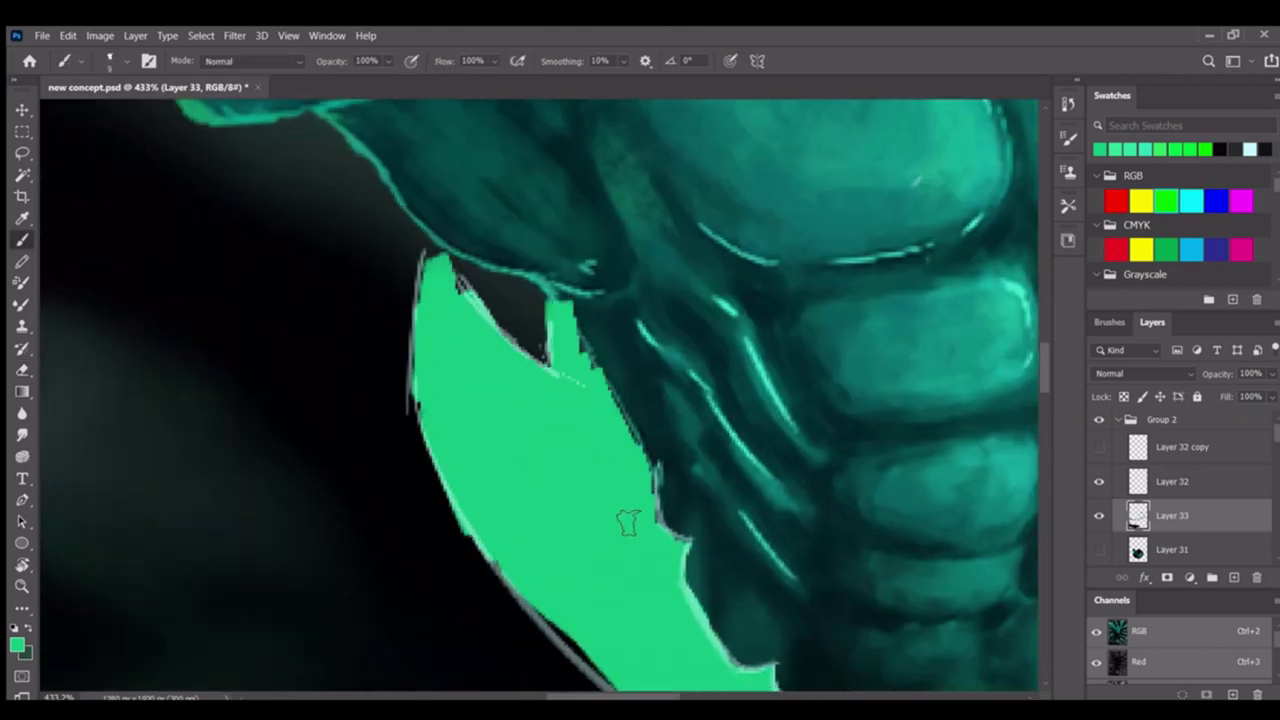
scroll(600, 430, "down", 2)
scroll(568, 378, "down", 2)
scroll(568, 378, "down", 3)
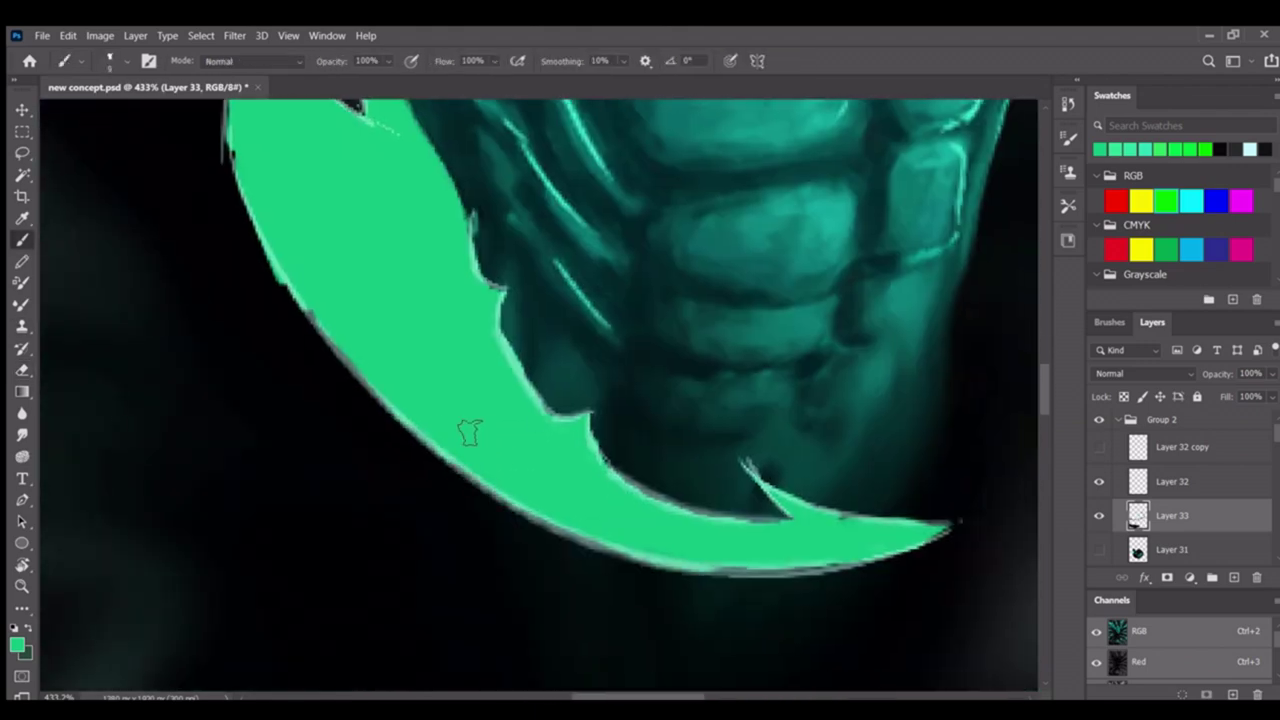
Fill the mound shape behind the large bone with flat green on a new layer, Layer 34
scroll(497, 457, "up", 5)
key("z")
left_click_drag(620, 360, 524, 360)
scroll(600, 450, "down", 5)
key("b")
left_click_drag(460, 330, 480, 360)
key("z")
key("b")
key("ctrl+z")
mouse_move(457, 286)
left_mouse_down()
mouse_move(423, 429)
mouse_move(543, 557)
mouse_move(600, 571)
mouse_move(528, 288)
mouse_move(600, 245)
left_mouse_up()
scroll(514, 343, "down", 2)
mouse_move(514, 343)
left_mouse_down()
mouse_move(612, 403)
mouse_move(512, 393)
mouse_move(619, 439)
mouse_move(686, 443)
left_mouse_up()
scroll(529, 371, "down", 1)
scroll(600, 440, "down", 2)
mouse_move(500, 428)
left_mouse_down()
mouse_move(614, 500)
mouse_move(640, 470)
left_mouse_up()
scroll(540, 400, "down", 3)
scroll(515, 480, "up", 5)
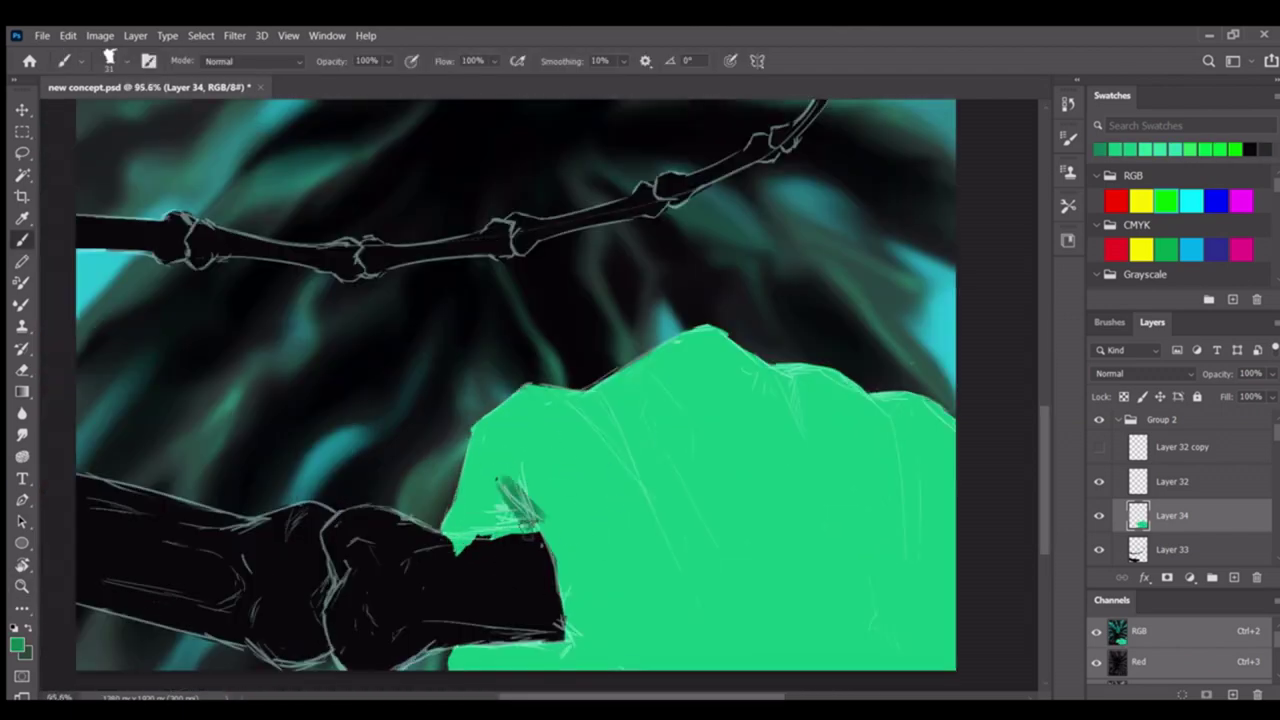
Brush darker and lighter green bands down the mound to shade its folds
scroll(540, 480, "up", 1)
mouse_move(490, 440)
left_mouse_down()
mouse_move(545, 510)
mouse_move(590, 690)
left_mouse_up()
scroll(608, 443, "up", 2)
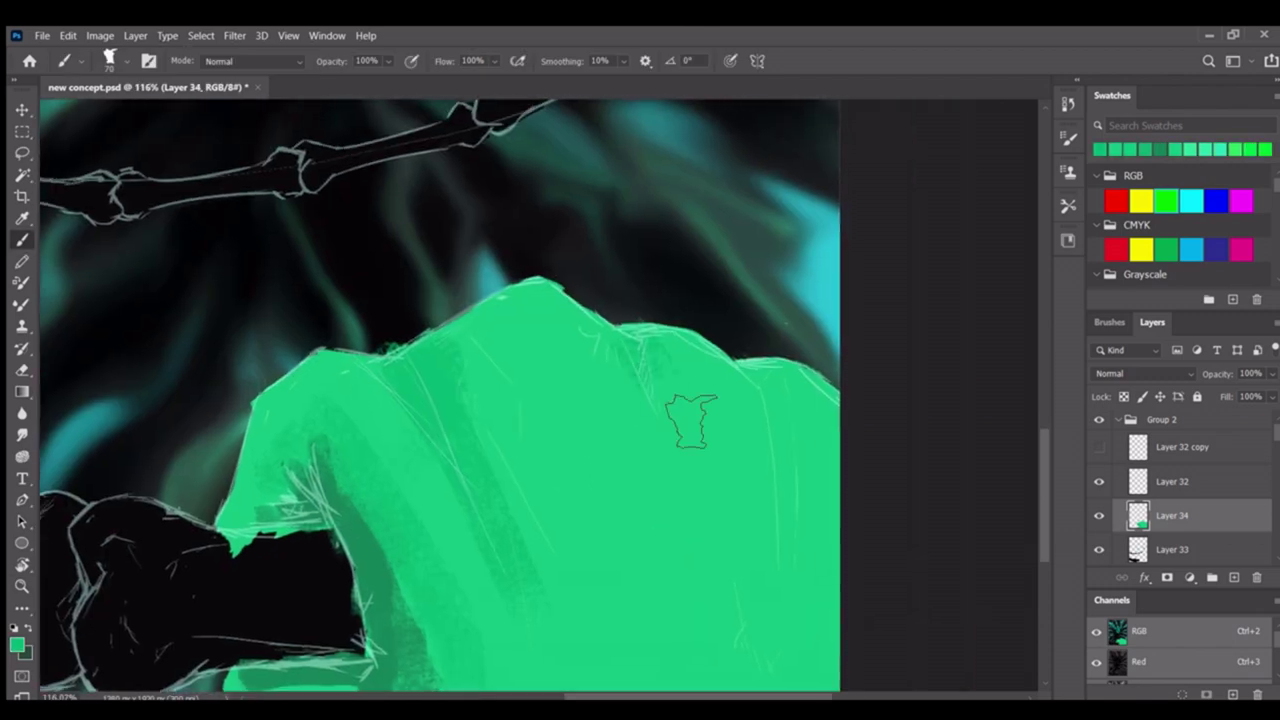
left_click_drag(690, 310, 429, 414)
key("z")
scroll(795, 466, "down", 6)
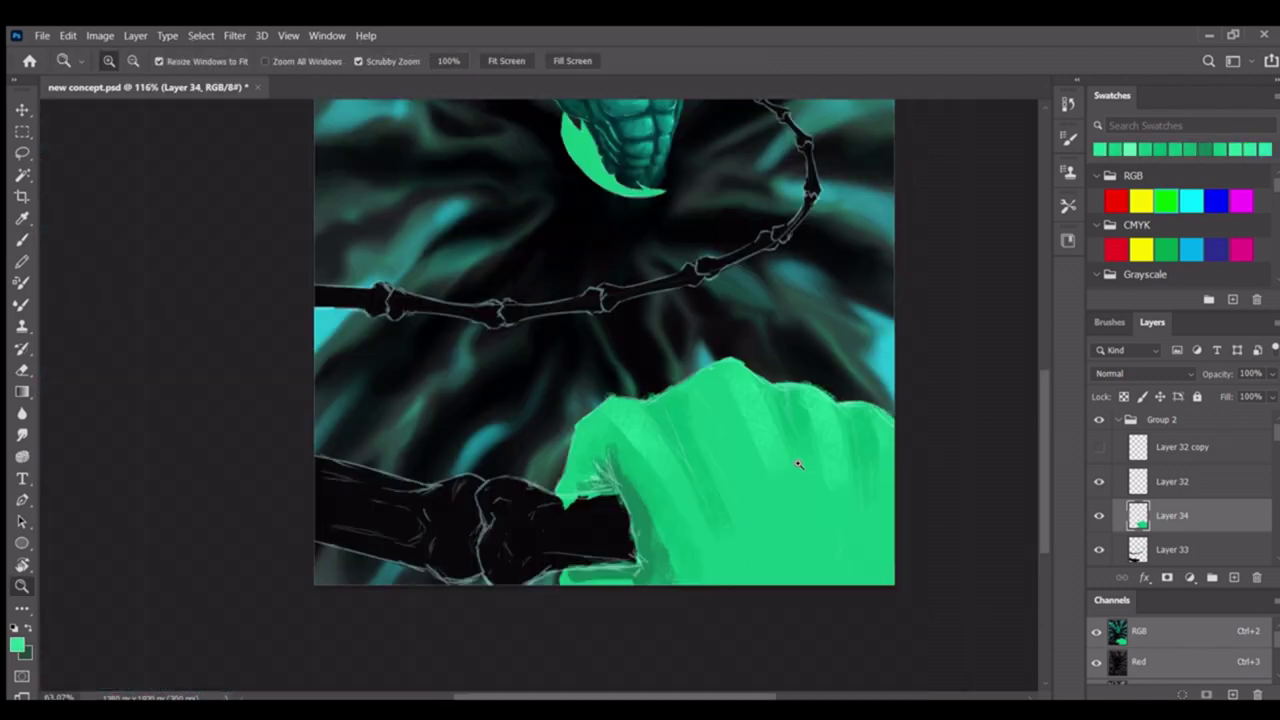
Erase the excess green where the mound overlaps the end of the large black bone
scroll(593, 598, "up", 4)
scroll(593, 598, "up", 4)
key("e")
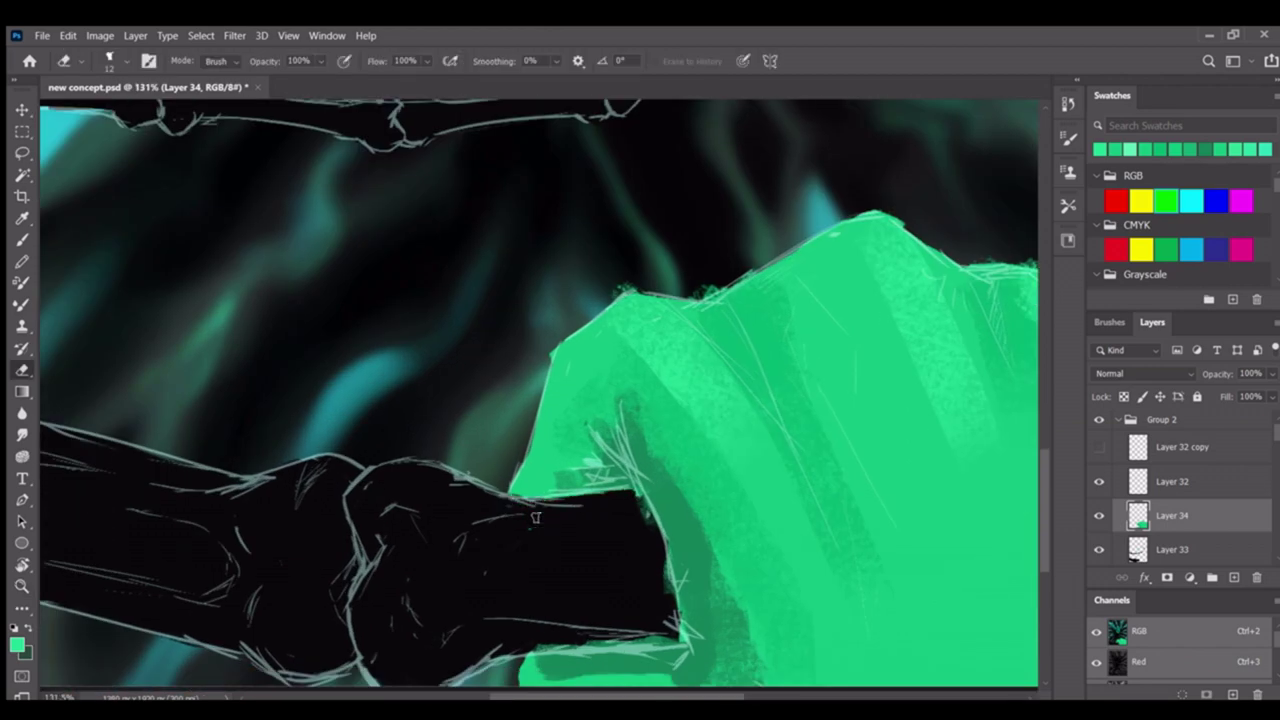
scroll(1170, 500, "down", 3)
Hide the painted teal backdrop to work against plain grey and lower Layer 32's opacity to 9%
left_click(1099, 515)
scroll(1170, 500, "up", 3)
left_click(1172, 481)
key("z")
scroll(587, 493, "down", 3)
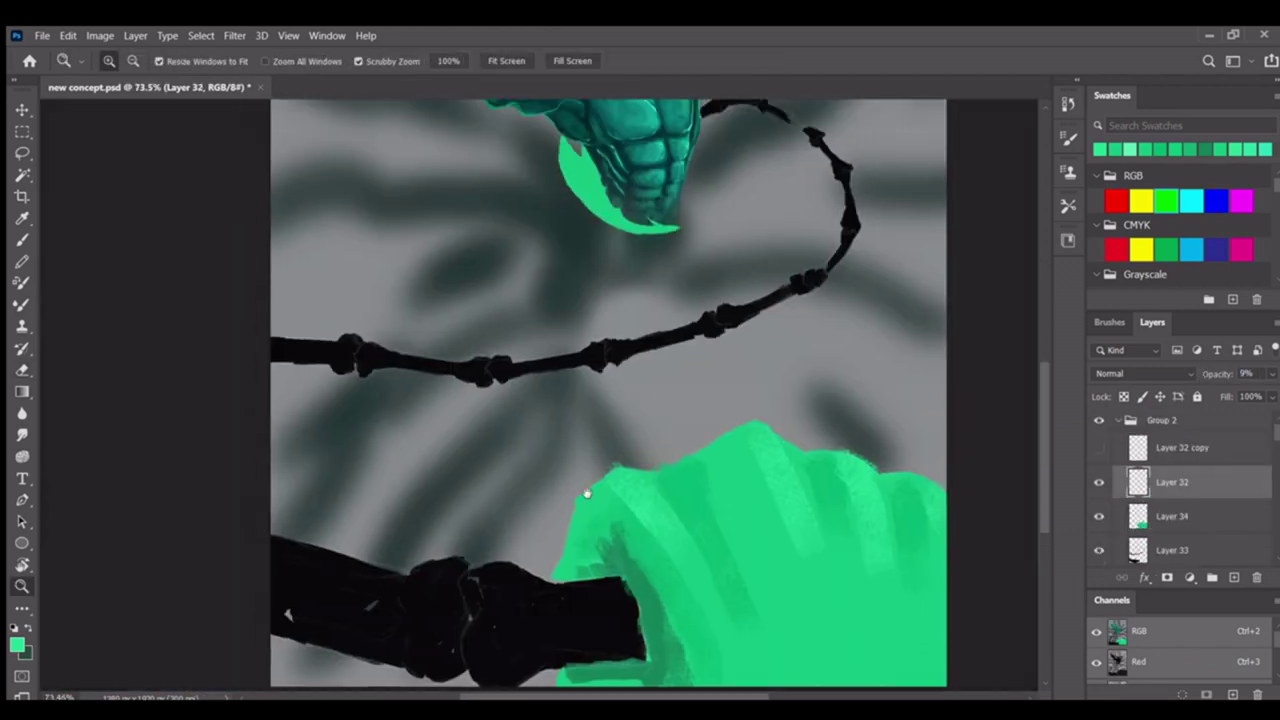
Fill the gaps inside the large bone on Layer 33 with black and smooth its upper contour
scroll(587, 493, "up", 3)
scroll(587, 493, "down", 5)
scroll(556, 363, "up", 5)
key("b")
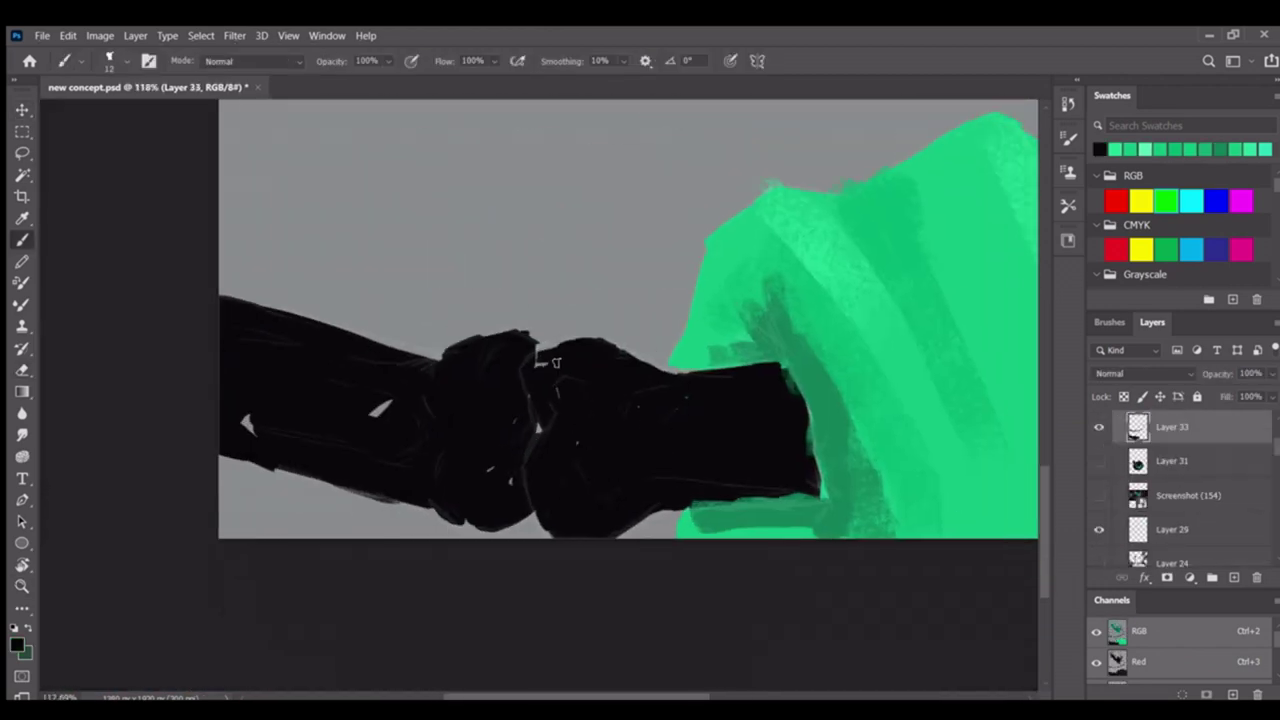
scroll(556, 363, "up", 4)
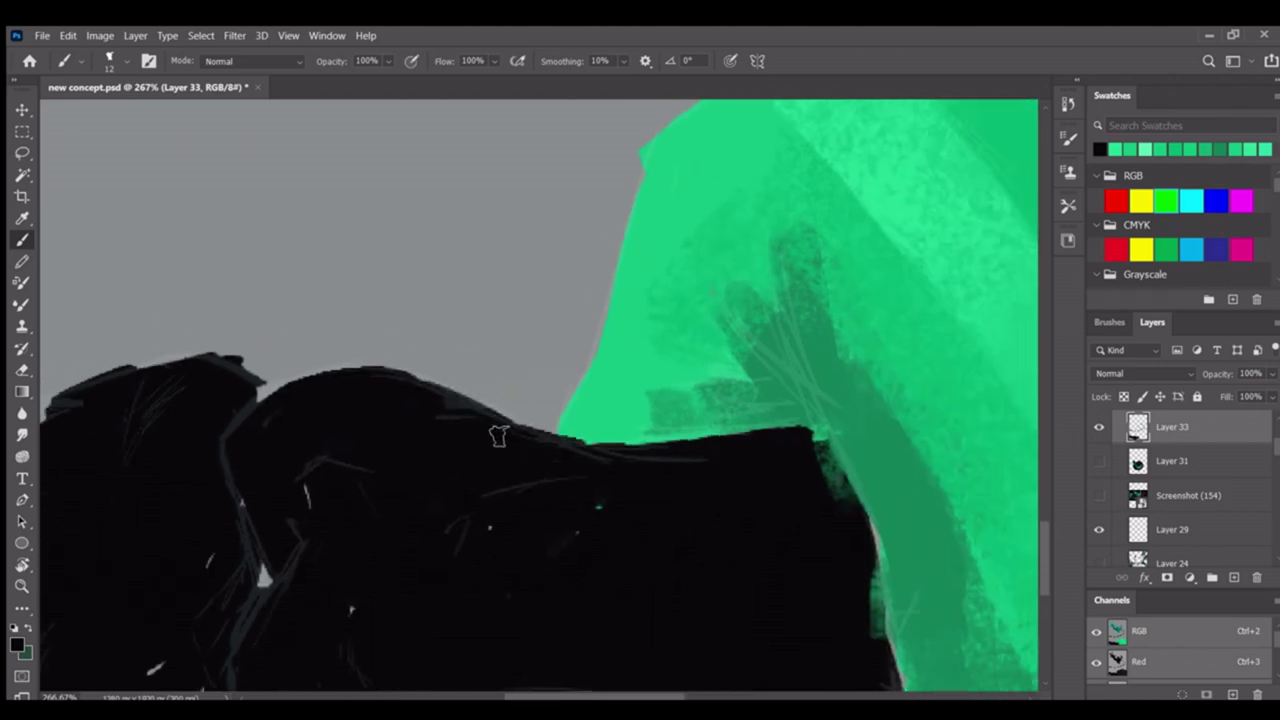
key("ctrl+shift+alt+n")
scroll(560, 480, "down", 2)
key("e")
key("alt+bracketleft")
key("b")
left_click_drag(551, 566, 527, 435)
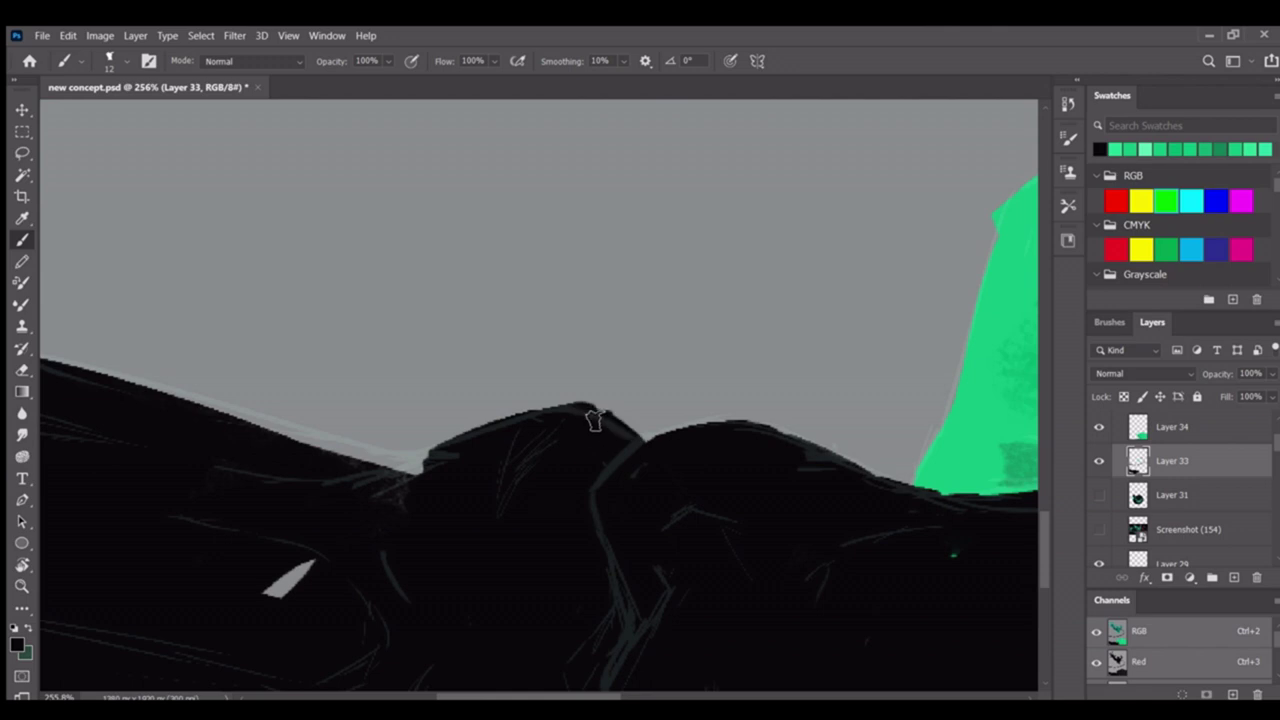
left_click_drag(289, 455, 483, 495)
Erase the rough paint along the large bone's lower edge to match the sketched outline
scroll(243, 523, "down", 5)
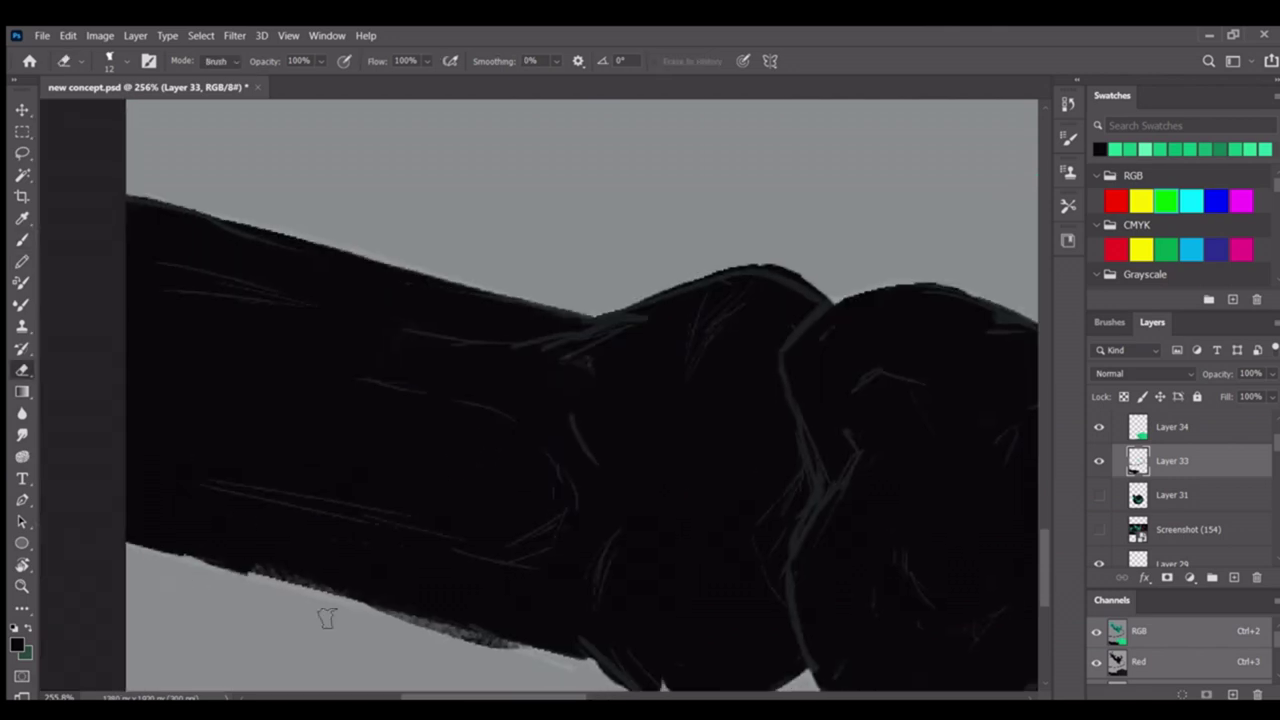
scroll(177, 574, "right", 2)
scroll(300, 505, "down", 1)
left_click_drag(415, 527, 433, 372)
key("z")
key("e")
Refine the black silhouette of the chain's first bones and knobbed joints, starting from the canvas edge
scroll(271, 391, "up", 6)
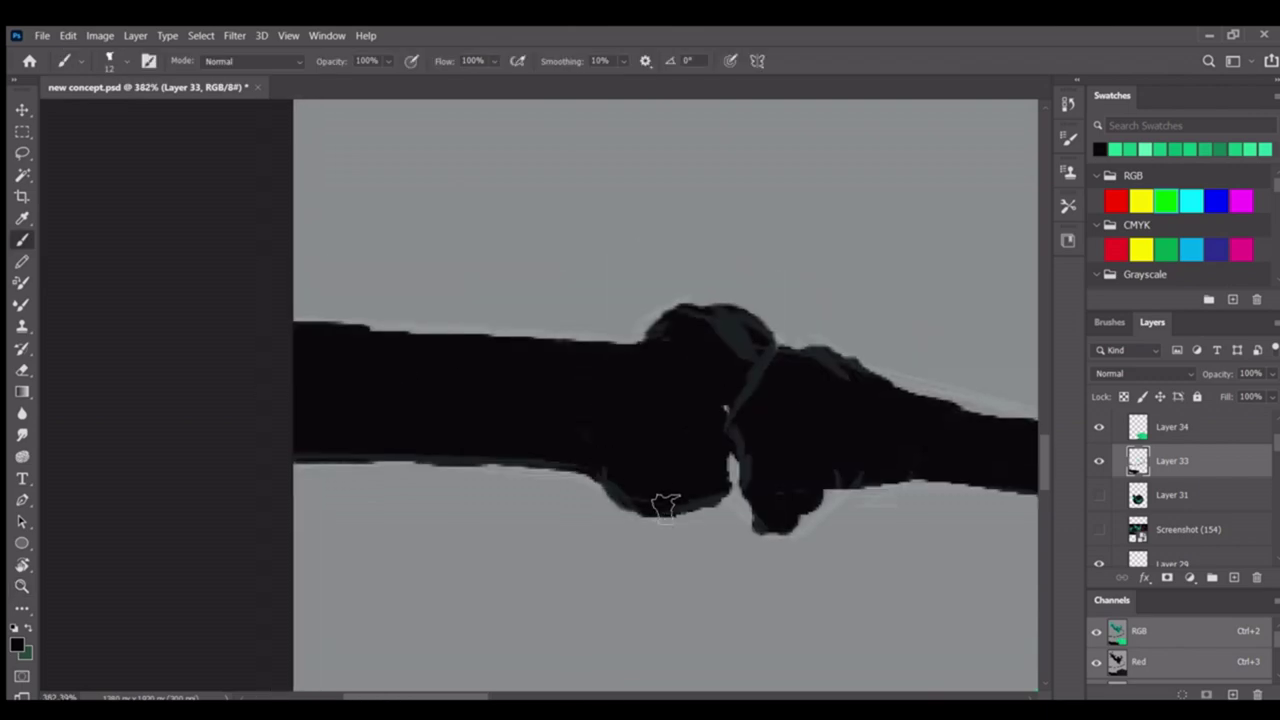
key("b")
left_click_drag(716, 405, 621, 380)
key("h")
mouse_move(195, 418)
left_mouse_down()
mouse_move(430, 540)
mouse_move(586, 408)
left_mouse_up()
scroll(370, 383, "up", 2)
mouse_move(370, 383)
left_mouse_down()
mouse_move(523, 426)
mouse_move(706, 420)
mouse_move(669, 471)
mouse_move(535, 462)
mouse_move(417, 583)
mouse_move(306, 543)
left_mouse_up()
scroll(306, 543, "down", 2)
left_click_drag(383, 503, 770, 465)
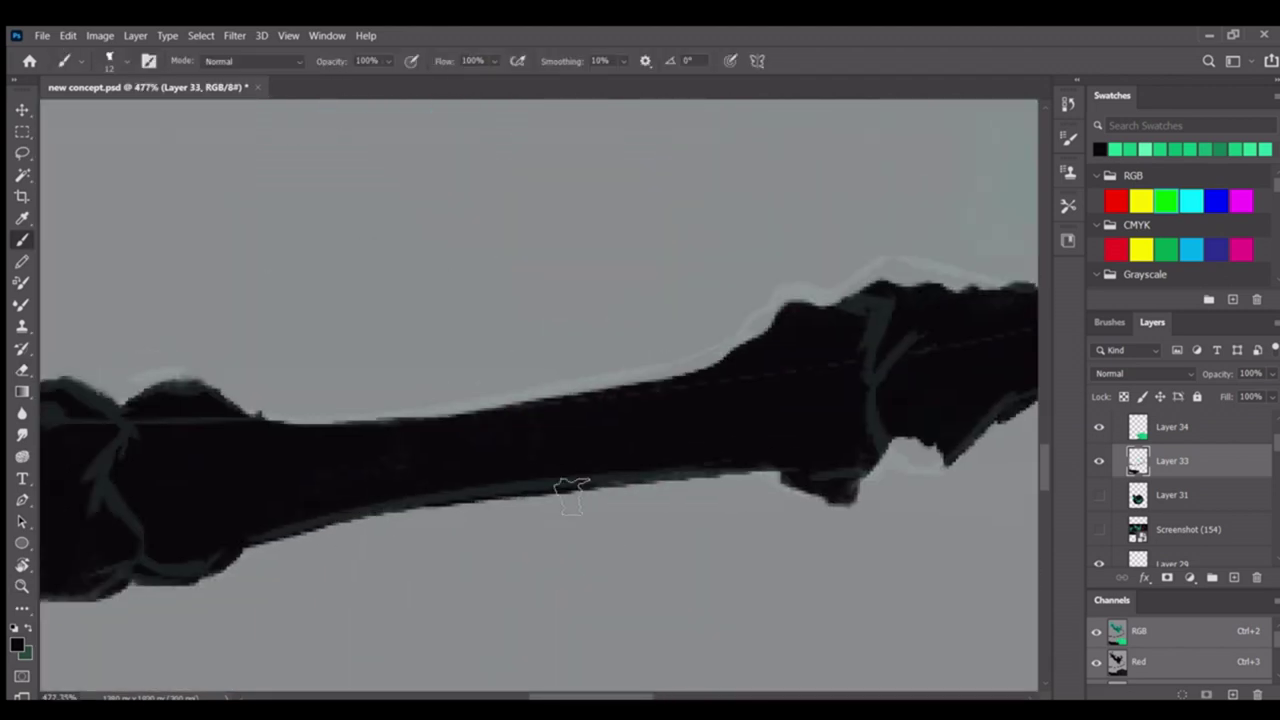
Clean up the edges and joints of the chain's middle bones with black paint and the Eraser
left_click_drag(629, 509, 591, 520)
mouse_move(580, 429)
left_mouse_down()
mouse_move(466, 549)
mouse_move(537, 520)
mouse_move(577, 457)
left_mouse_up()
key("e")
scroll(298, 445, "down", 3)
scroll(413, 420, "up", 2)
key("b")
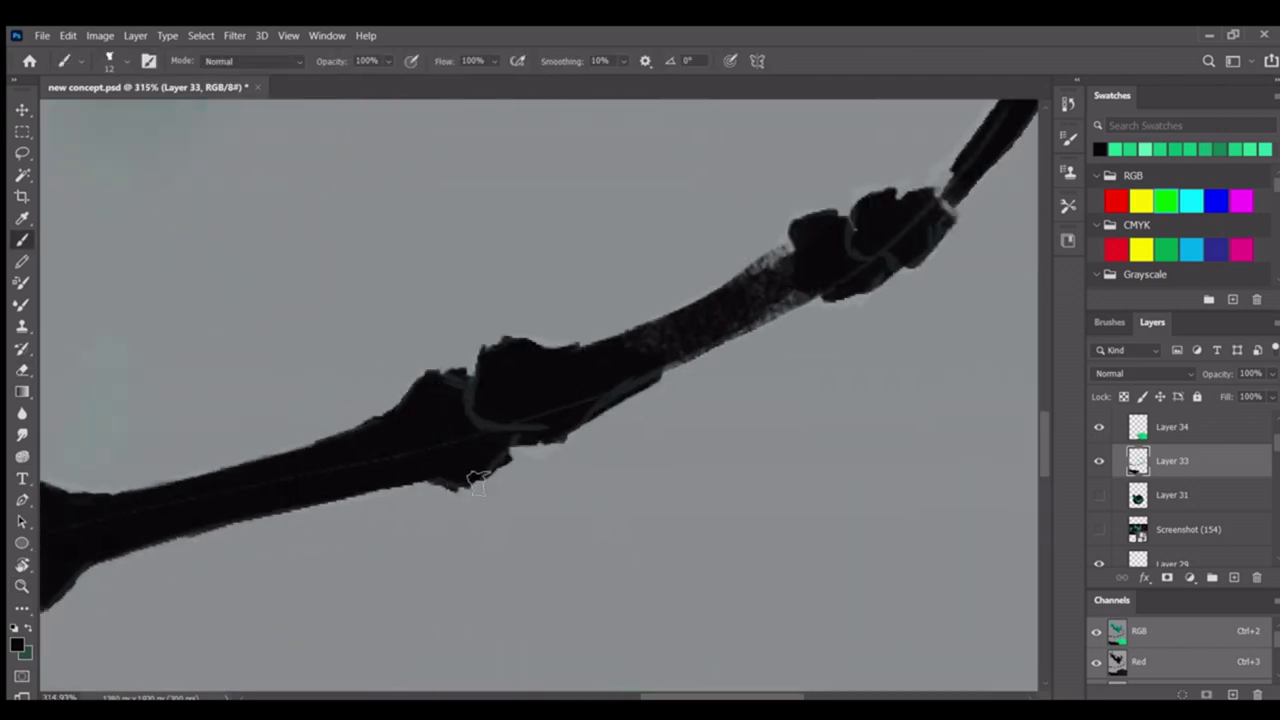
left_click_drag(429, 437, 442, 516)
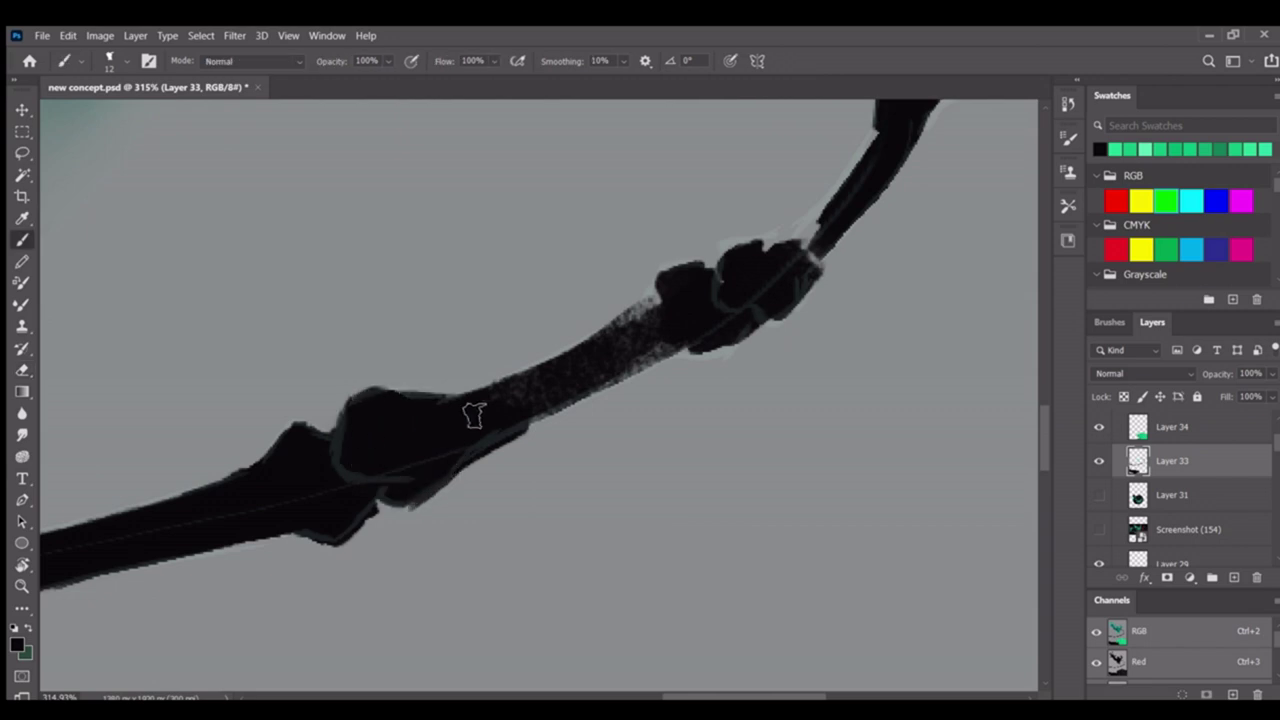
Fill and trim the bones along the chain's outer bend as it rises toward the figure
key("e")
scroll(751, 383, "down", 4)
scroll(523, 457, "up", 3)
mouse_move(519, 499)
left_mouse_down()
mouse_move(470, 480)
mouse_move(482, 520)
mouse_move(486, 506)
mouse_move(477, 557)
left_mouse_up()
key("b")
key("z")
left_click_drag(563, 437, 1198, 433)
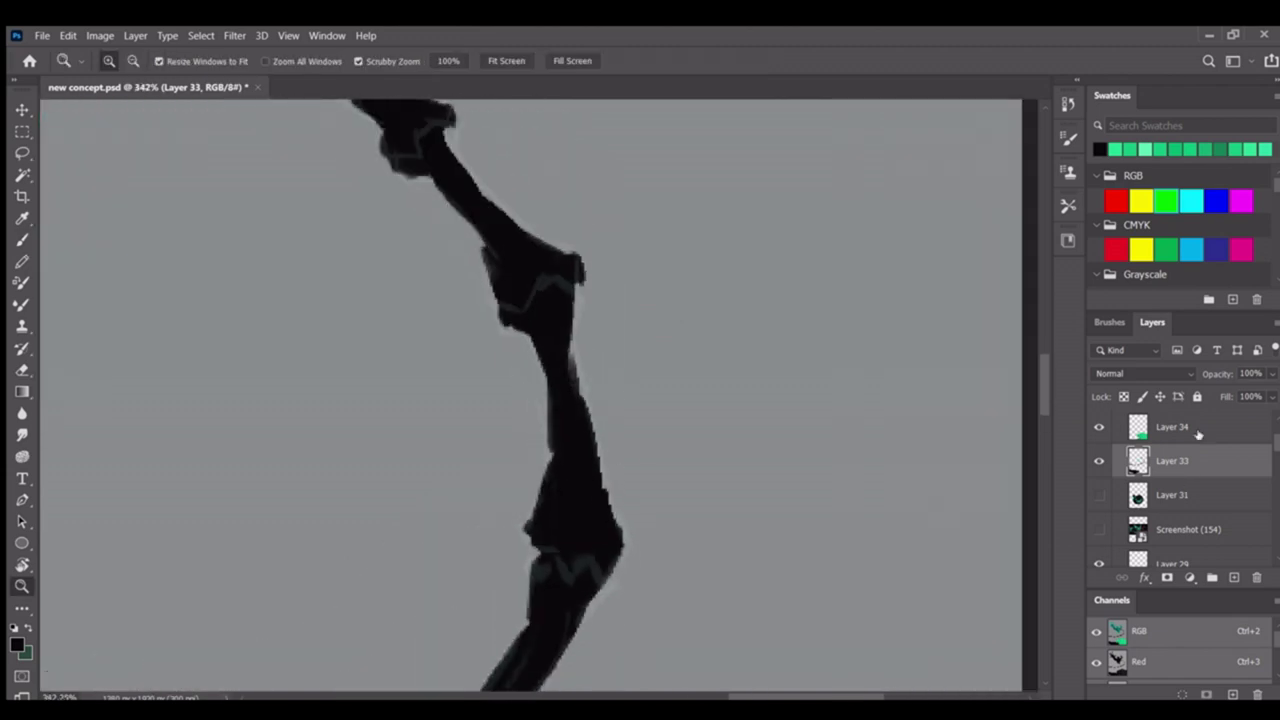
Toggle the sketch layer's visibility and clean up the black bones joining the figure's torso
scroll(1198, 433, "up", 3)
left_click(1099, 481)
key("b")
left_click_drag(558, 595, 556, 556)
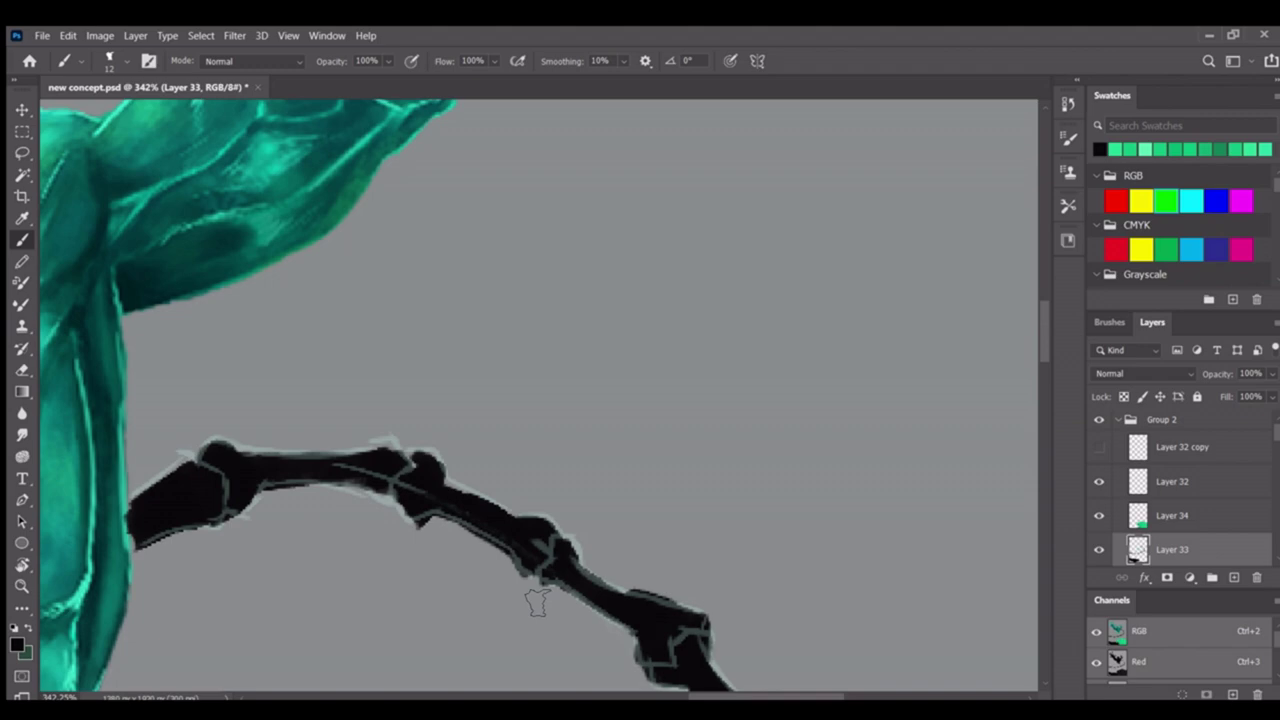
left_click_drag(245, 480, 597, 380)
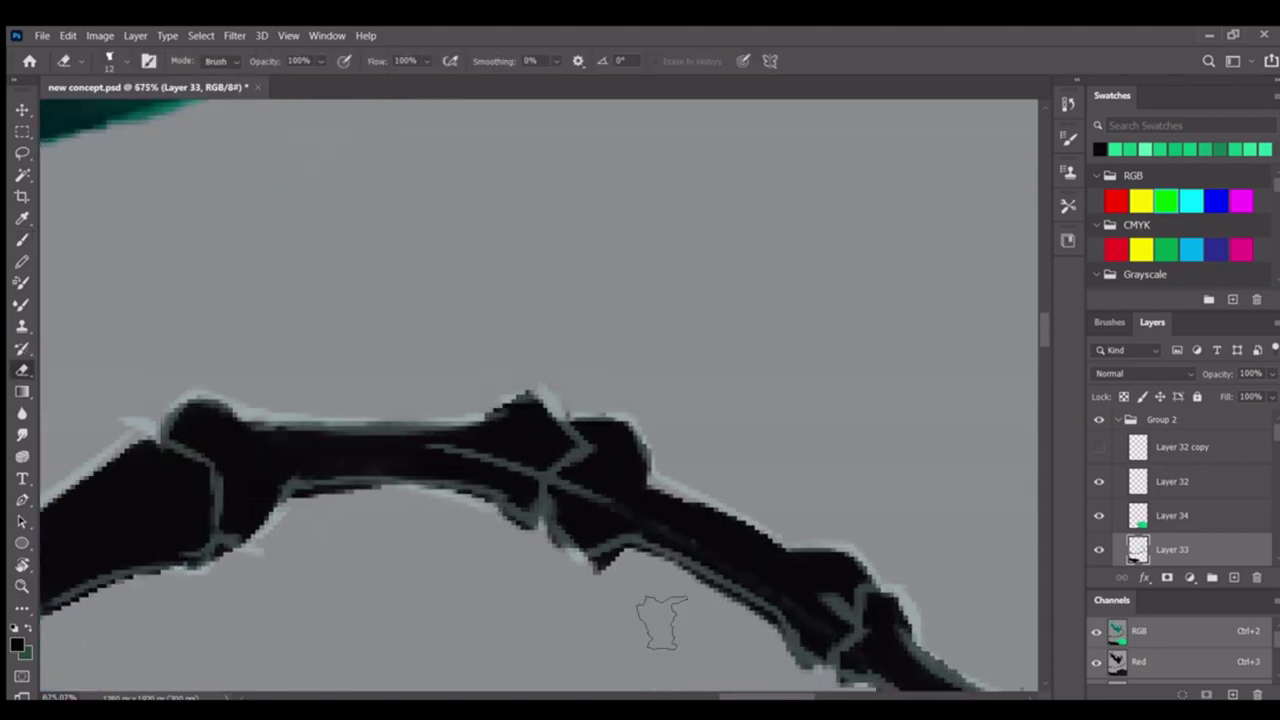
scroll(605, 540, "left", 5)
Try shading the large foreground bone's knobbed end with soft dark green directly on the silhouette layer
key("z")
scroll(509, 524, "down", 10)
mouse_move(499, 541)
left_mouse_down()
mouse_move(558, 555)
mouse_move(509, 549)
mouse_move(526, 515)
left_mouse_up()
key("b")
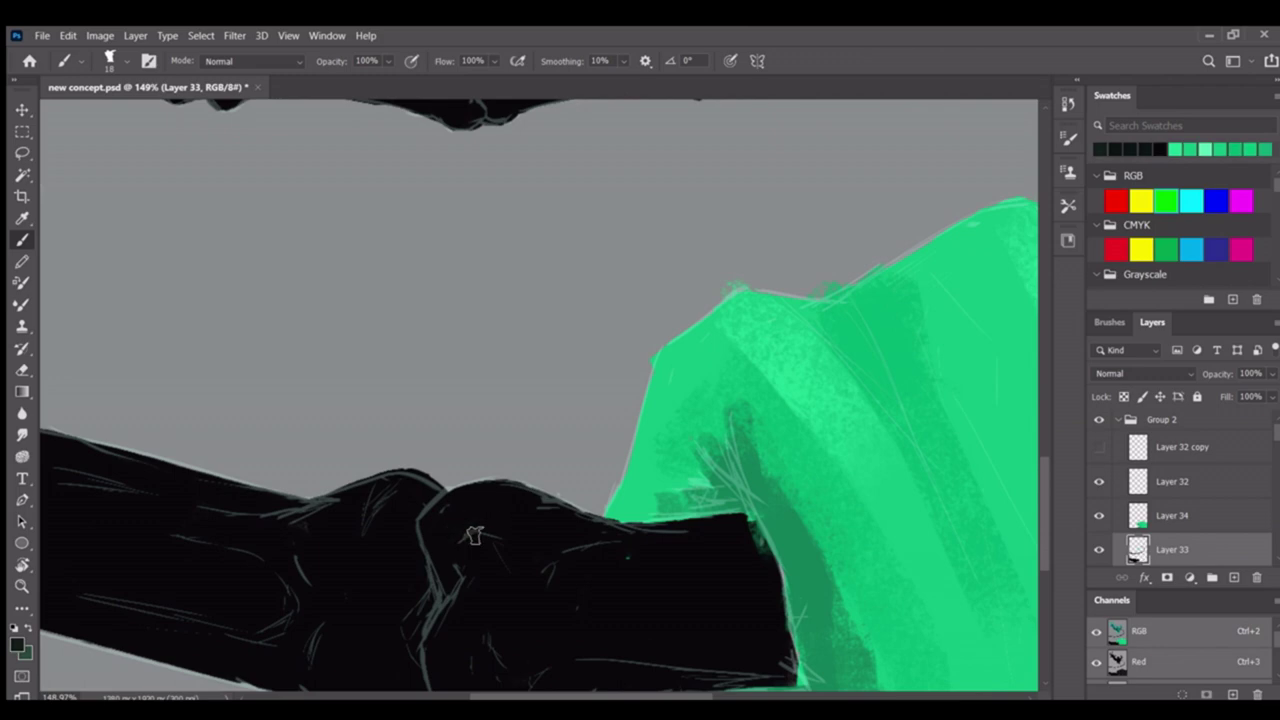
key("z")
left_click_drag(600, 540, 514, 549)
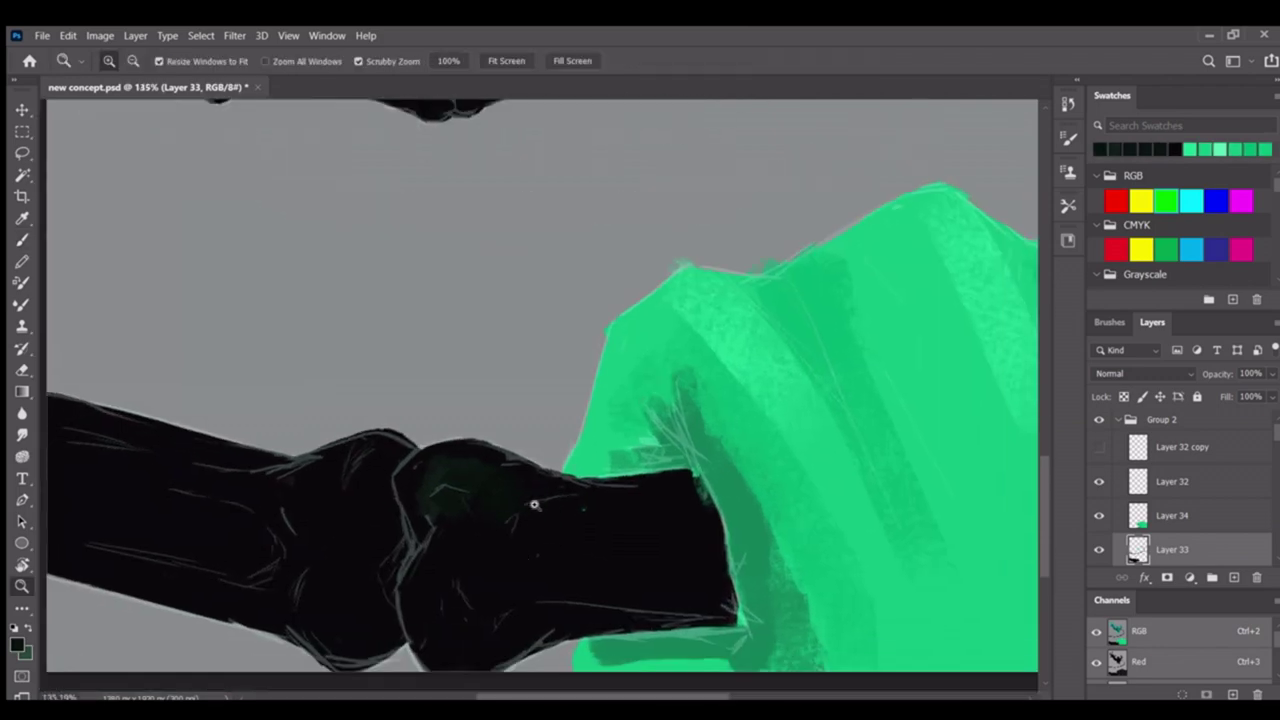
key("b")
key("z")
left_click_drag(688, 462, 640, 465)
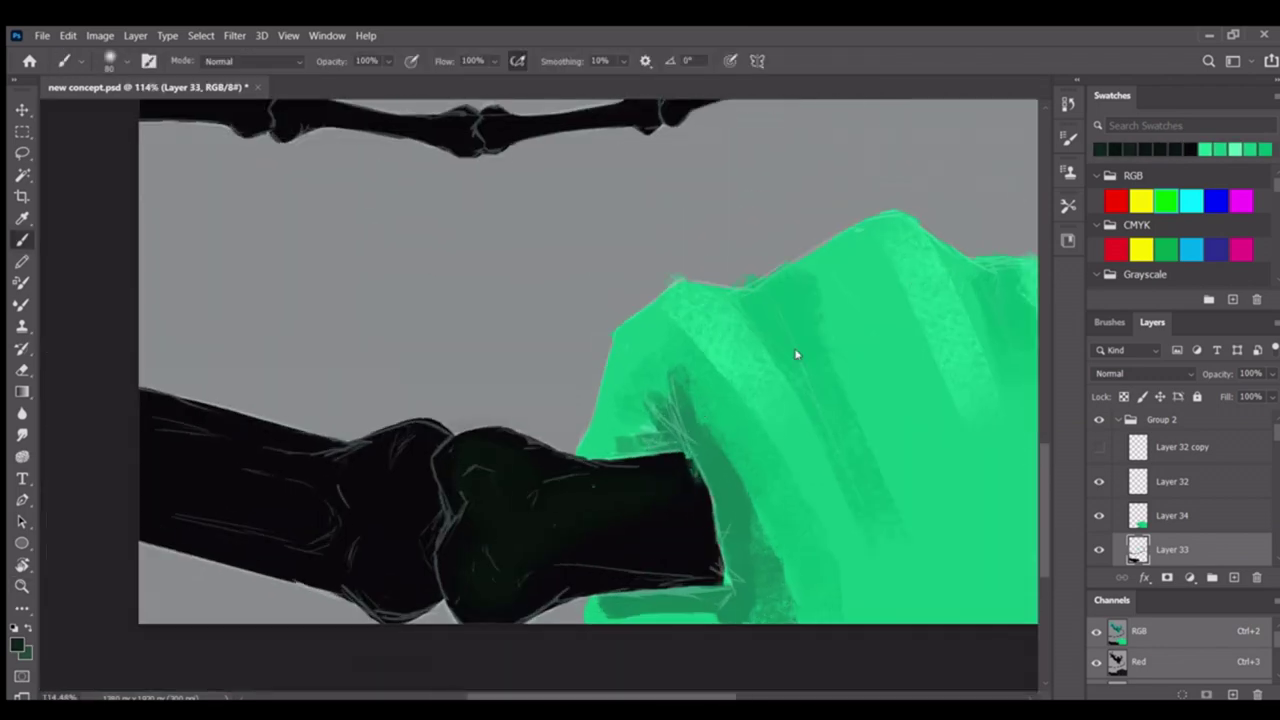
left_click_drag(470, 450, 520, 470)
key("h")
left_click_drag(617, 491, 527, 450)
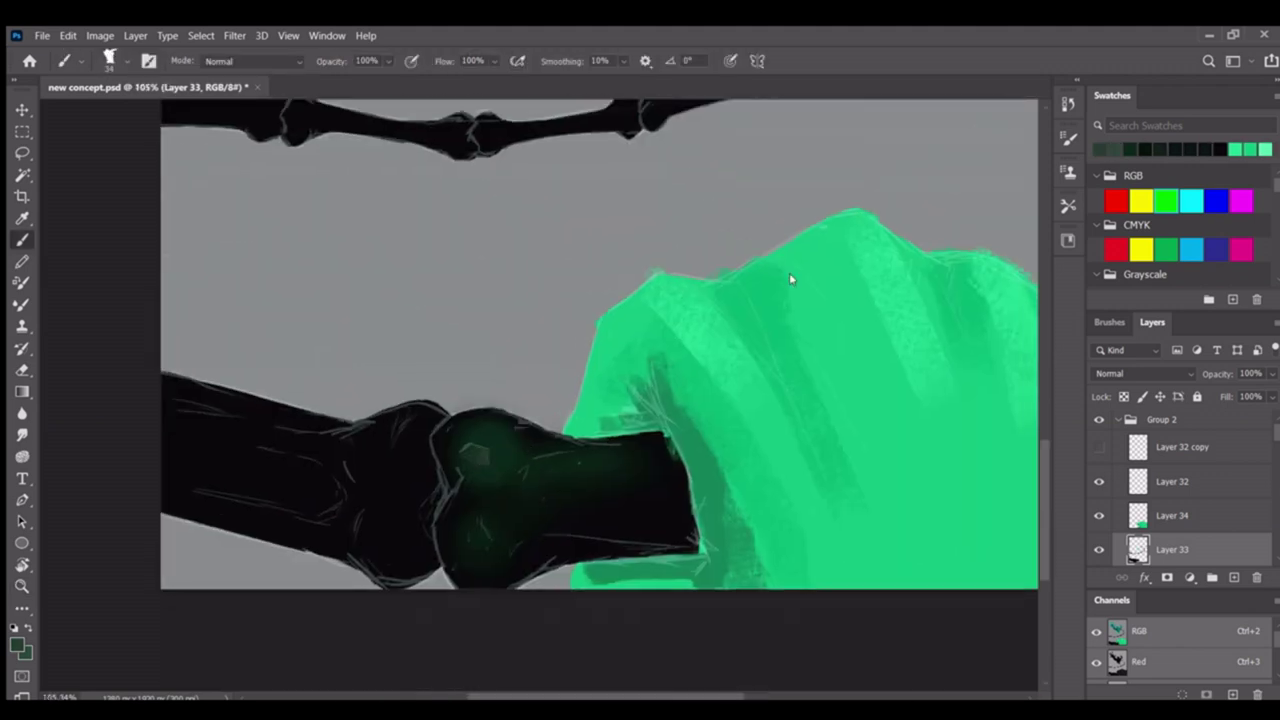
key("x")
mouse_move(614, 437)
left_mouse_down()
mouse_move(457, 434)
mouse_move(557, 456)
mouse_move(543, 449)
left_mouse_up()
key("z")
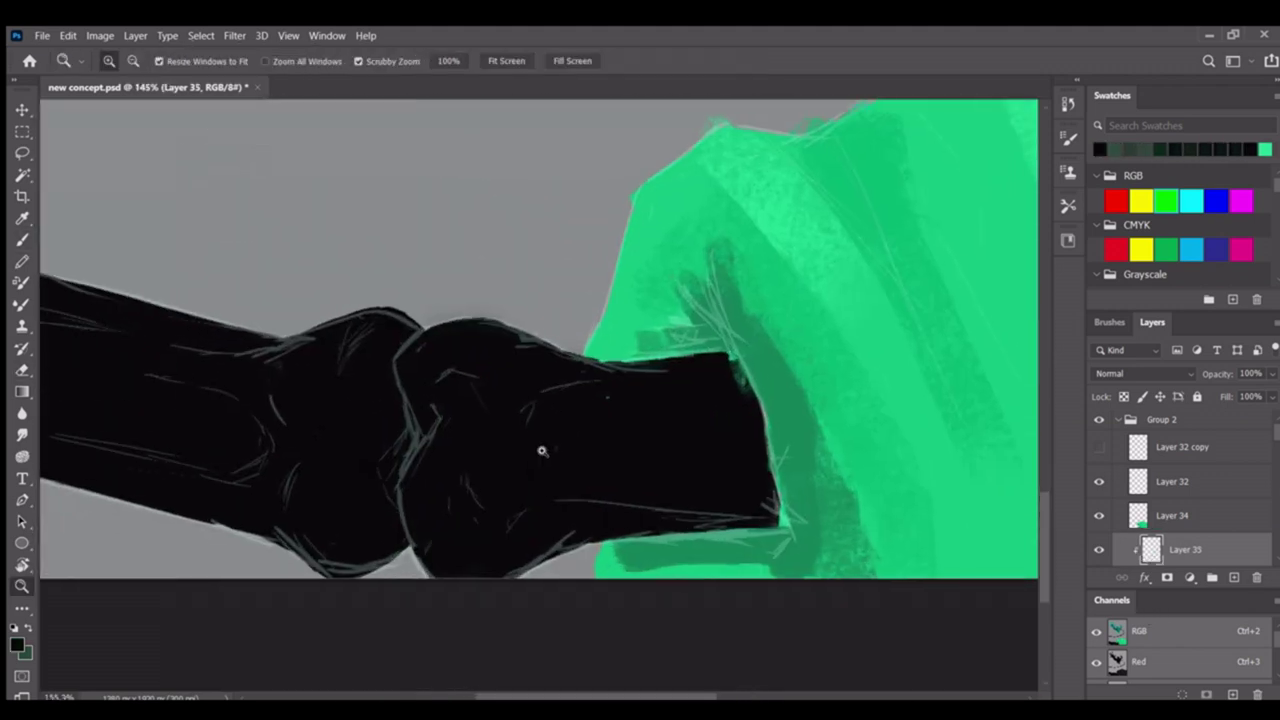
Create a new layer clipped to the bone silhouette and paint a grey-green highlight on the foreground bone's upper knob
key("b")
key("ctrl+shift+alt+n")
key("ctrl+alt+g")
left_click_drag(486, 362, 494, 405)
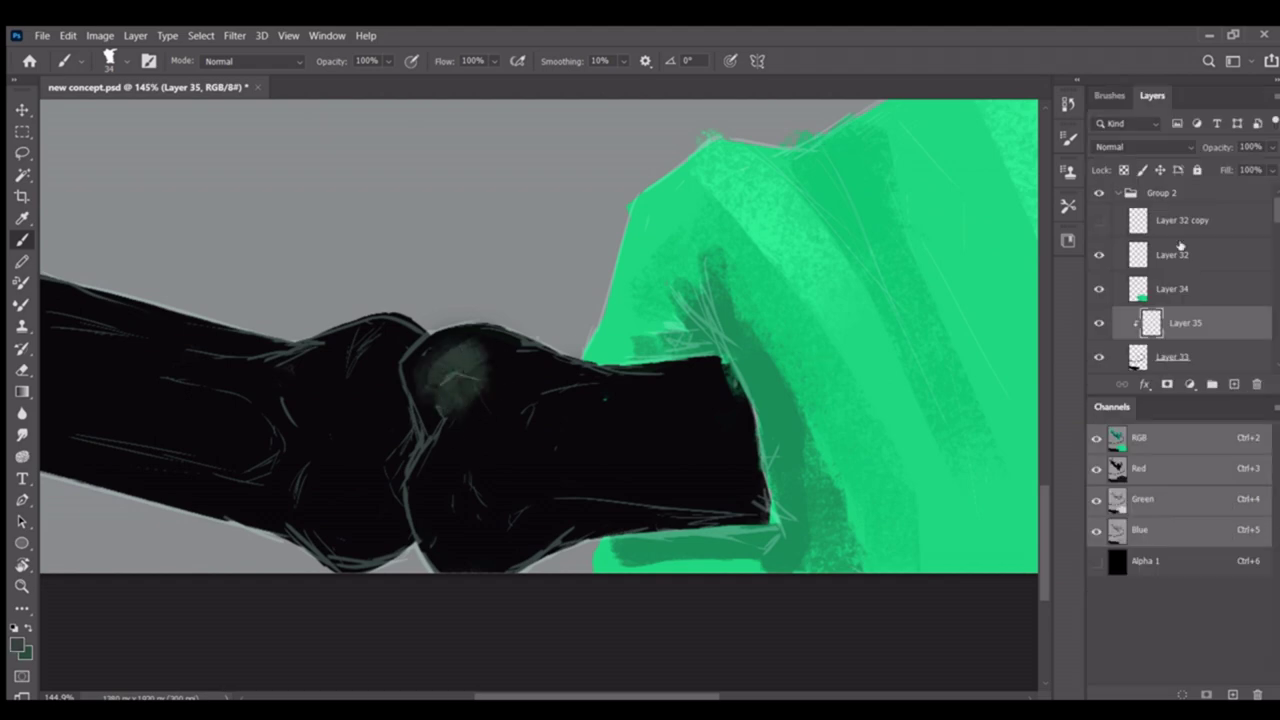
Fade the sketch lines on Layer 32 and brush grey-green highlights along the foreground bone's shaft on Layer 35
left_click(1180, 248)
left_click(1172, 322)
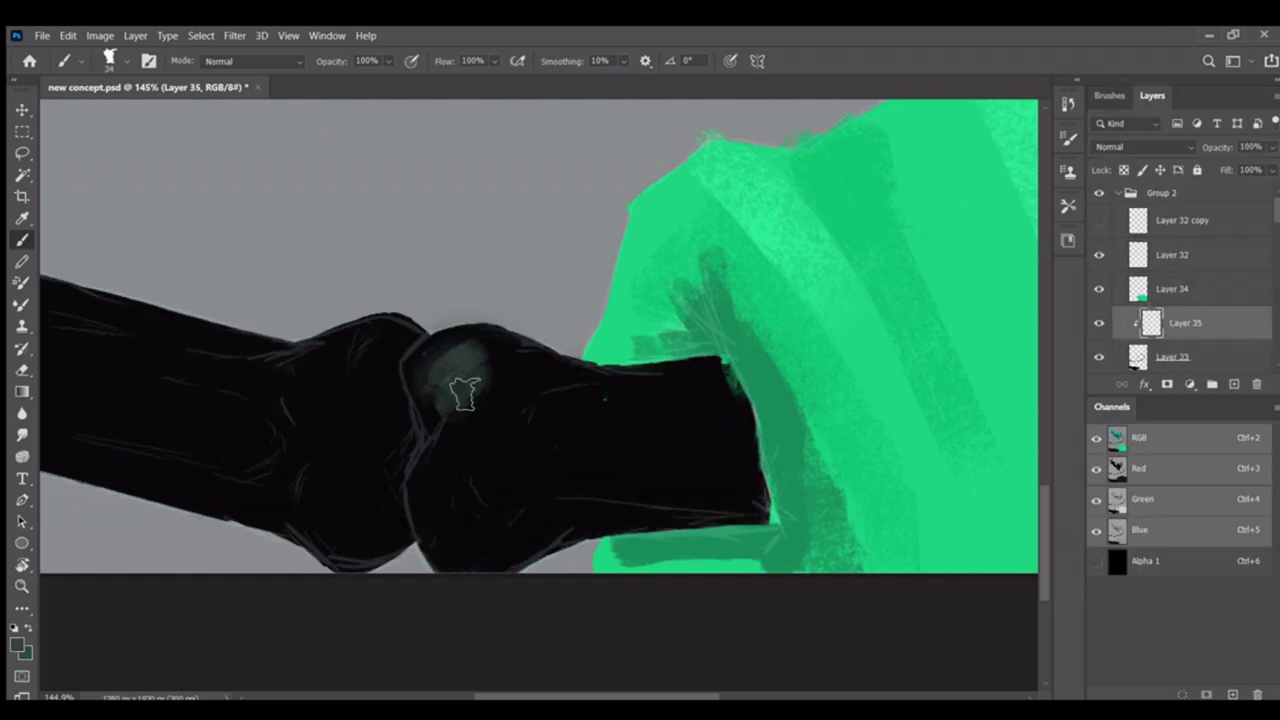
left_click_drag(584, 390, 606, 442)
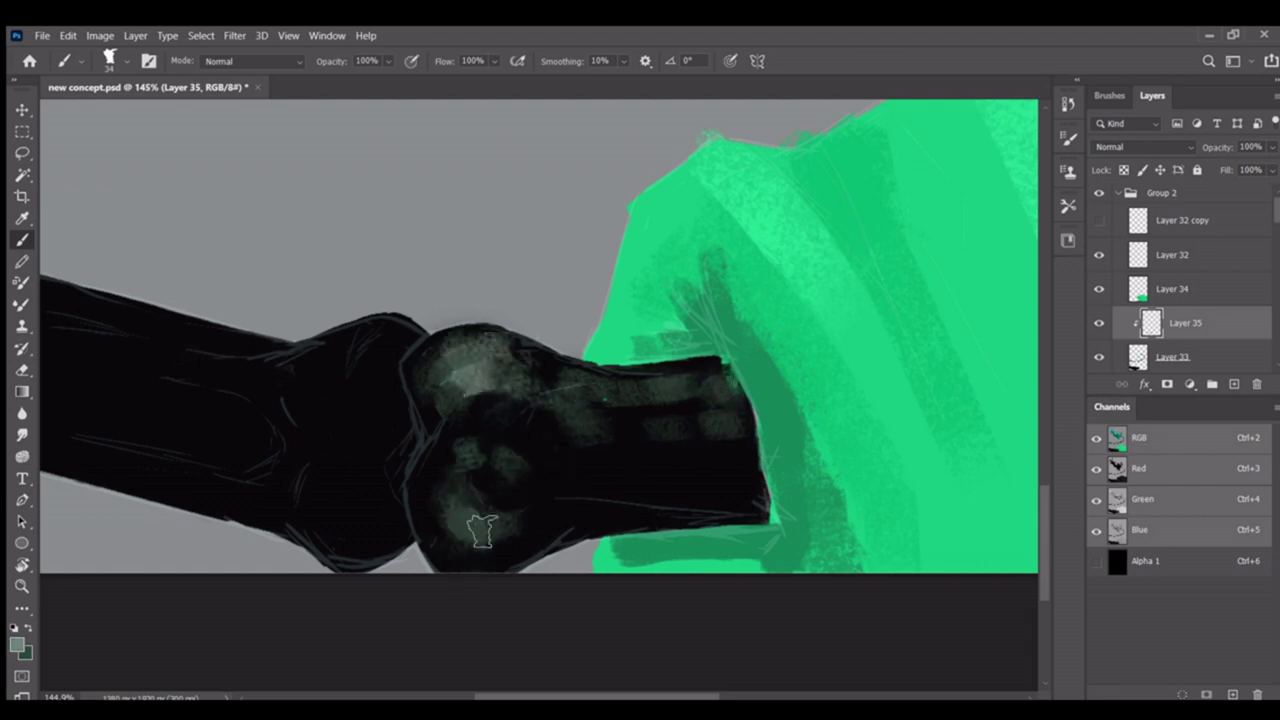
Try blending the foreground bone's highlights with the Mixer Brush, then undo the strokes
key("z")
left_click_drag(478, 540, 625, 383)
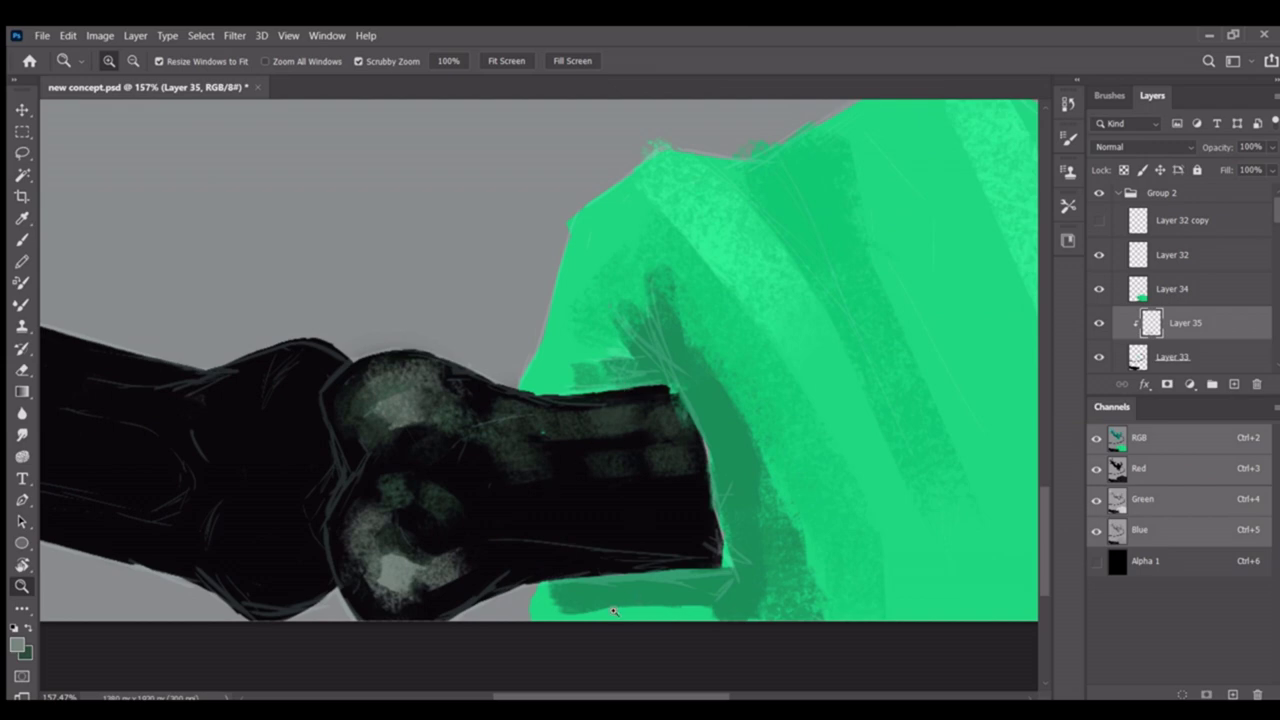
left_click_drag(446, 563, 540, 575)
key("t")
left_click(22, 304)
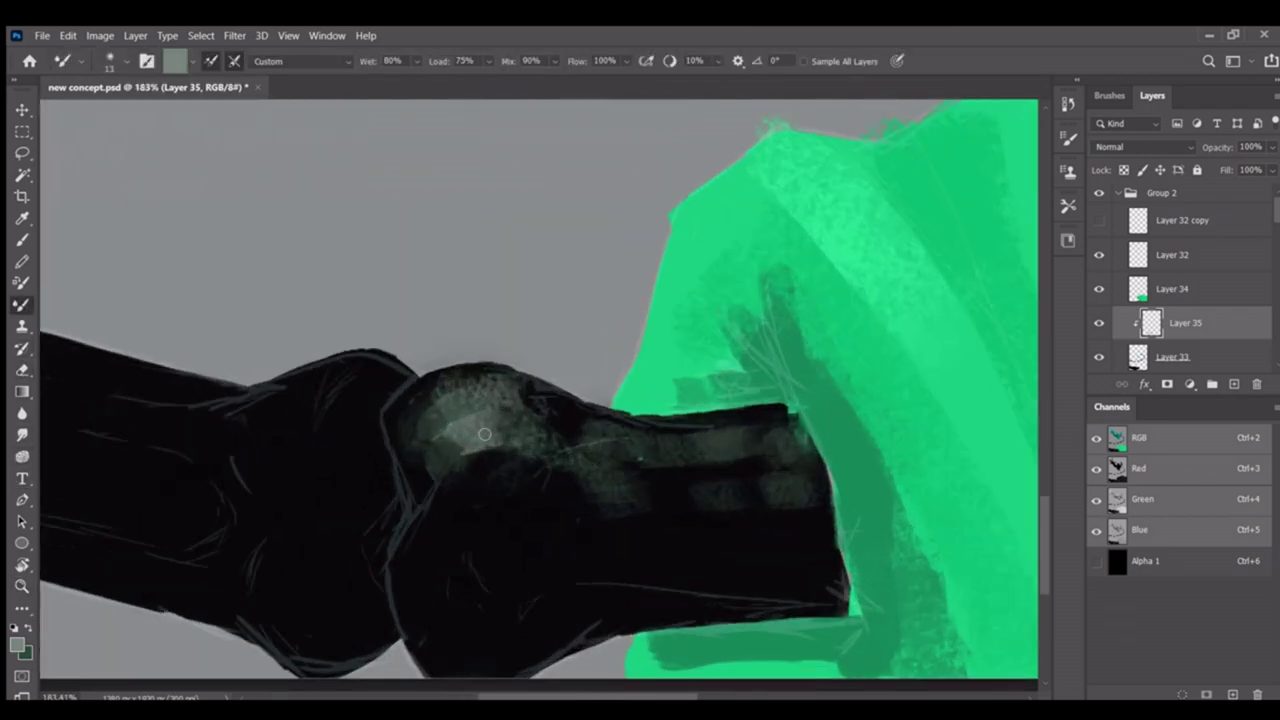
mouse_move(637, 478)
left_mouse_down()
mouse_move(714, 543)
mouse_move(505, 590)
mouse_move(543, 606)
mouse_move(550, 595)
left_mouse_up()
key("ctrl+z")
key("ctrl+z")
Show the bg copy 4 and bg copy 3 background layers behind the bones
key("z")
scroll(1200, 280, "down", 10)
left_click(1100, 304)
left_click_drag(1100, 304, 1100, 338)
mouse_move(600, 440)
left_mouse_down()
mouse_move(540, 440)
mouse_move(595, 438)
left_mouse_up()
Paint a bright green glow into the joint between the two large foreground bones on Layer 35
key("b")
key("shift+b")
left_click_drag(440, 520, 500, 518)
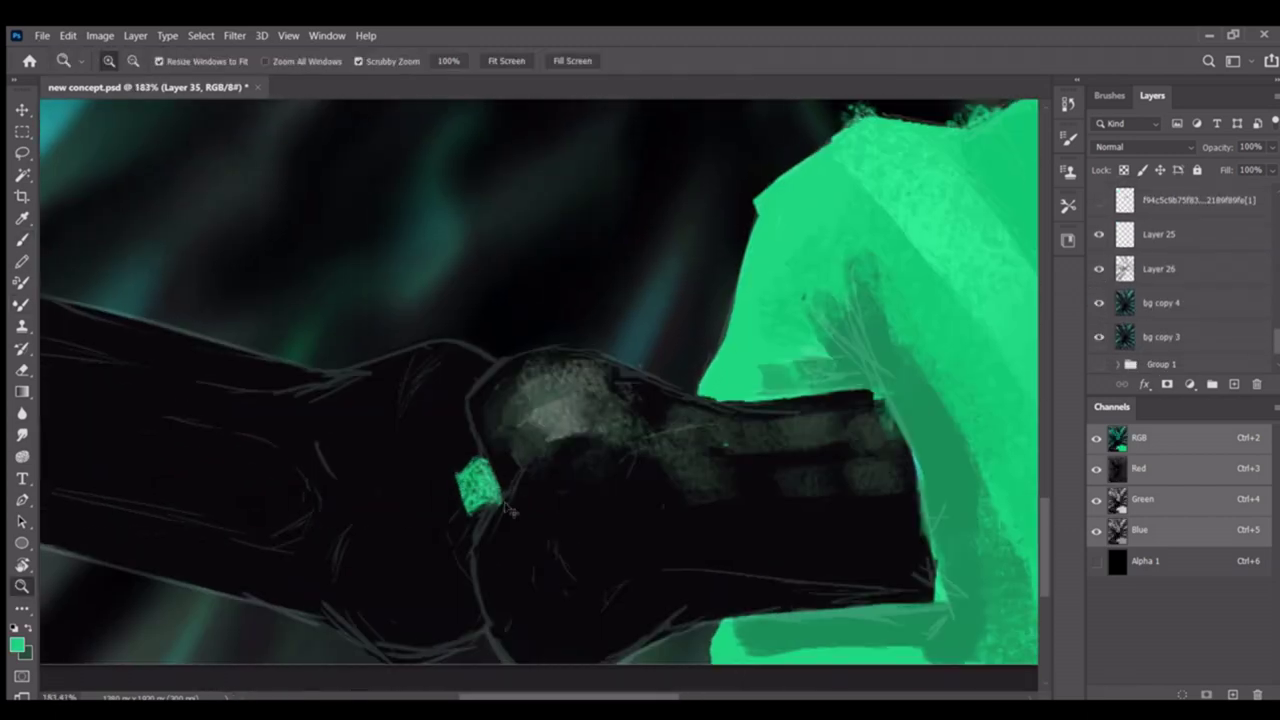
left_click_drag(465, 455, 483, 538)
key(".")
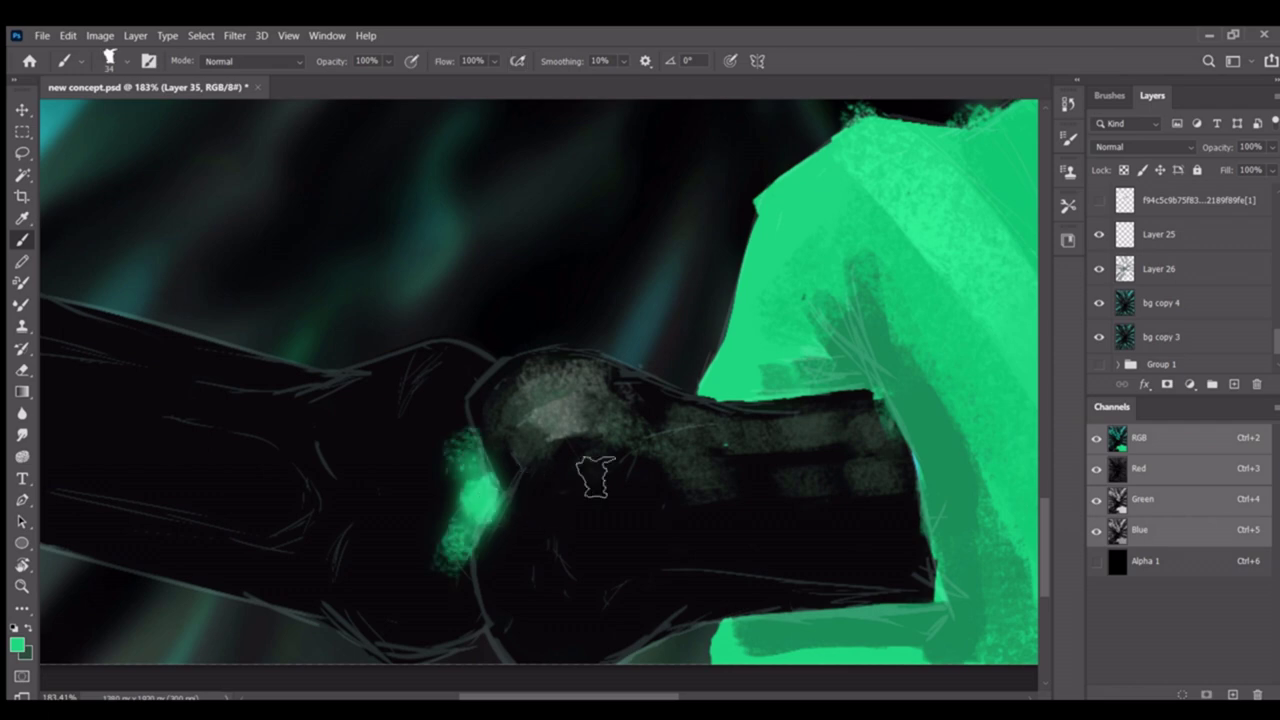
left_click(595, 478, "ctrl")
left_click(478, 545, "alt")
left_click_drag(478, 545, 470, 565)
Paint green glows in the chain's first small joints and fade Layer 32's sketch lines almost completely
scroll(480, 530, "up", 3)
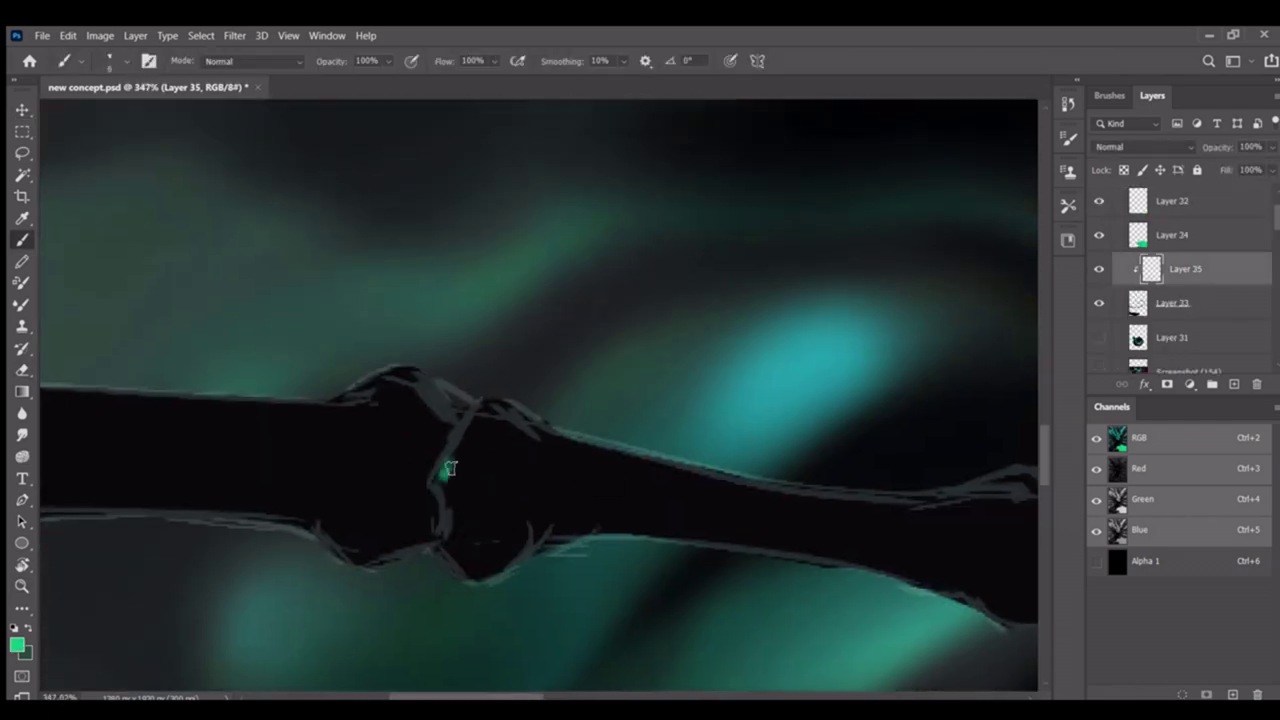
scroll(451, 515, "down", 3)
left_click(1172, 201)
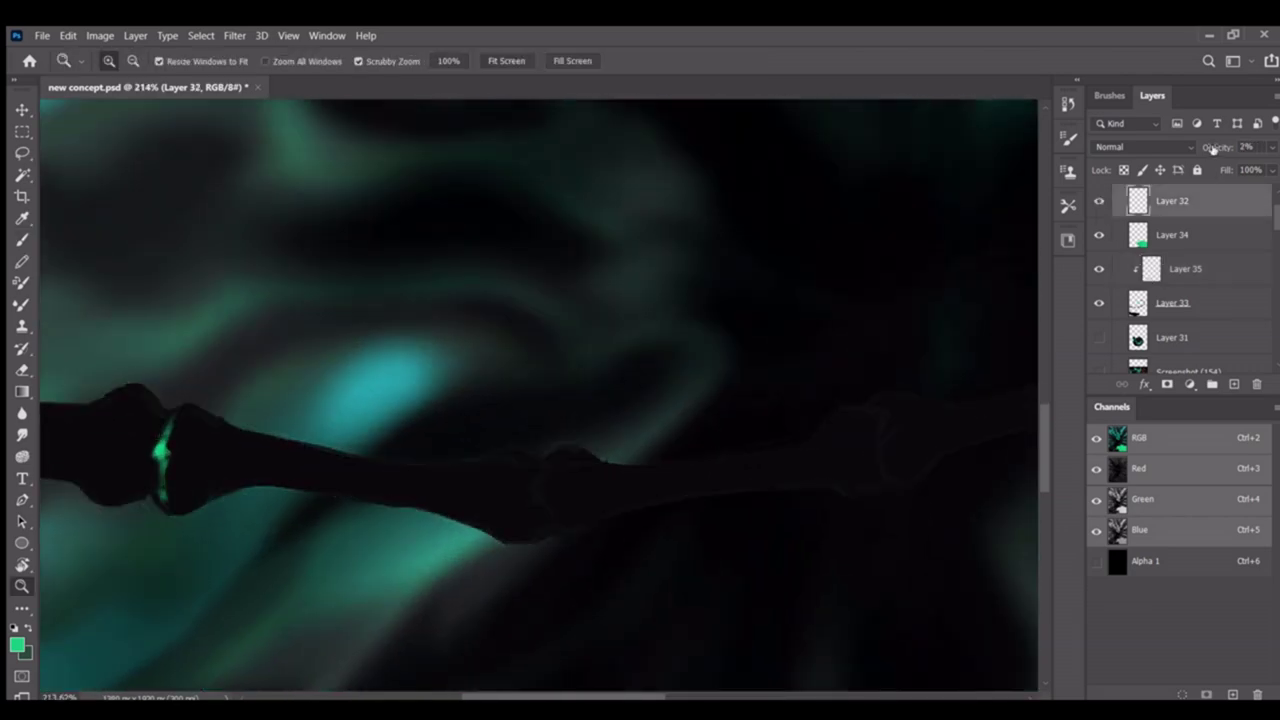
left_click(544, 478, "ctrl")
left_click(544, 478)
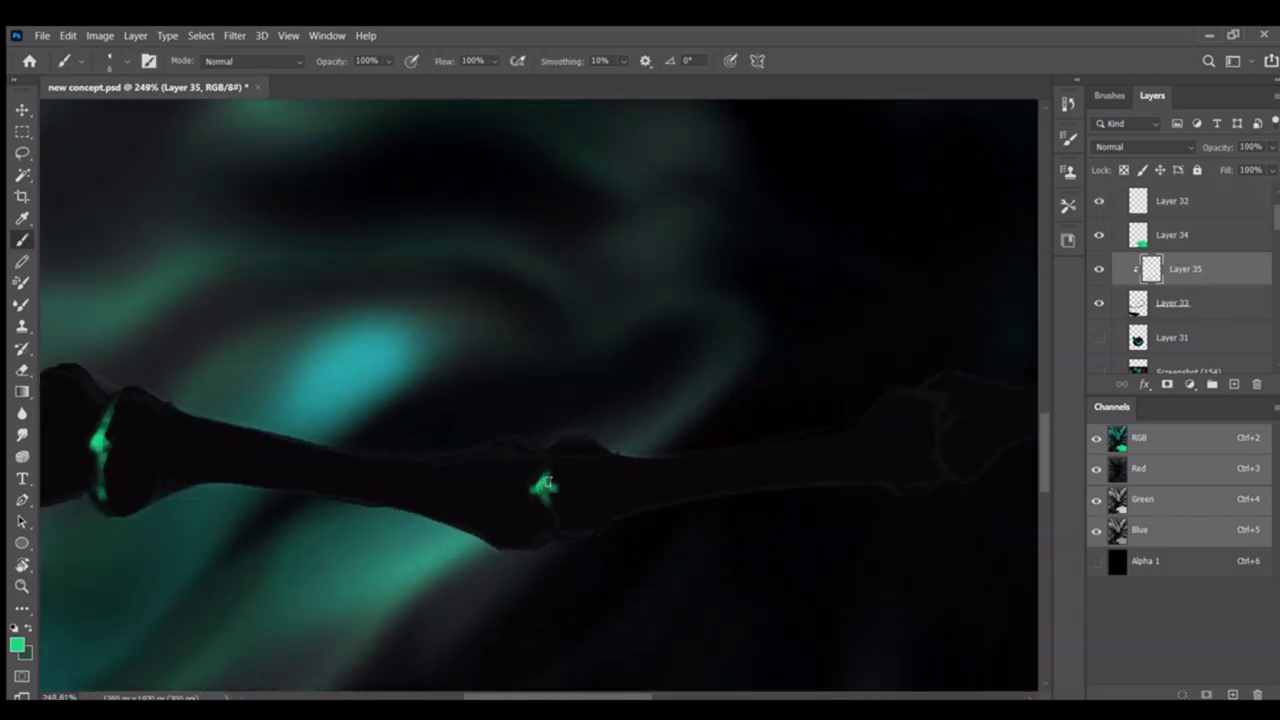
Paint green glows in the remaining joints of the bone chain as it curves up toward the figure
scroll(267, 409, "up", 2)
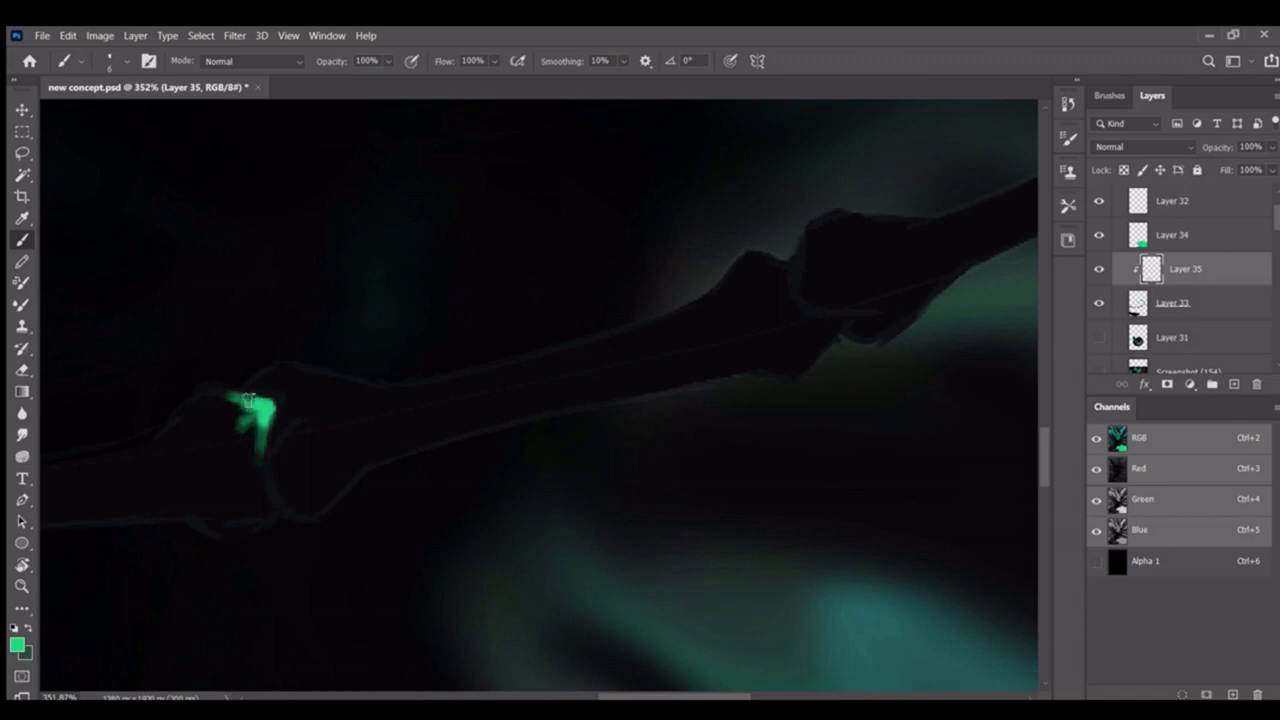
scroll(246, 489, "down", 2)
scroll(483, 441, "up", 2)
left_click_drag(454, 487, 436, 446)
key("x")
key("ctrl+0")
mouse_move(480, 500)
left_mouse_down()
mouse_move(491, 523)
mouse_move(502, 449)
mouse_move(485, 505)
left_mouse_up()
Hide the bg copy 4 layer and check the whole composition
key("e")
key("z")
mouse_move(528, 468)
left_mouse_down()
mouse_move(567, 476)
mouse_move(530, 475)
left_mouse_up()
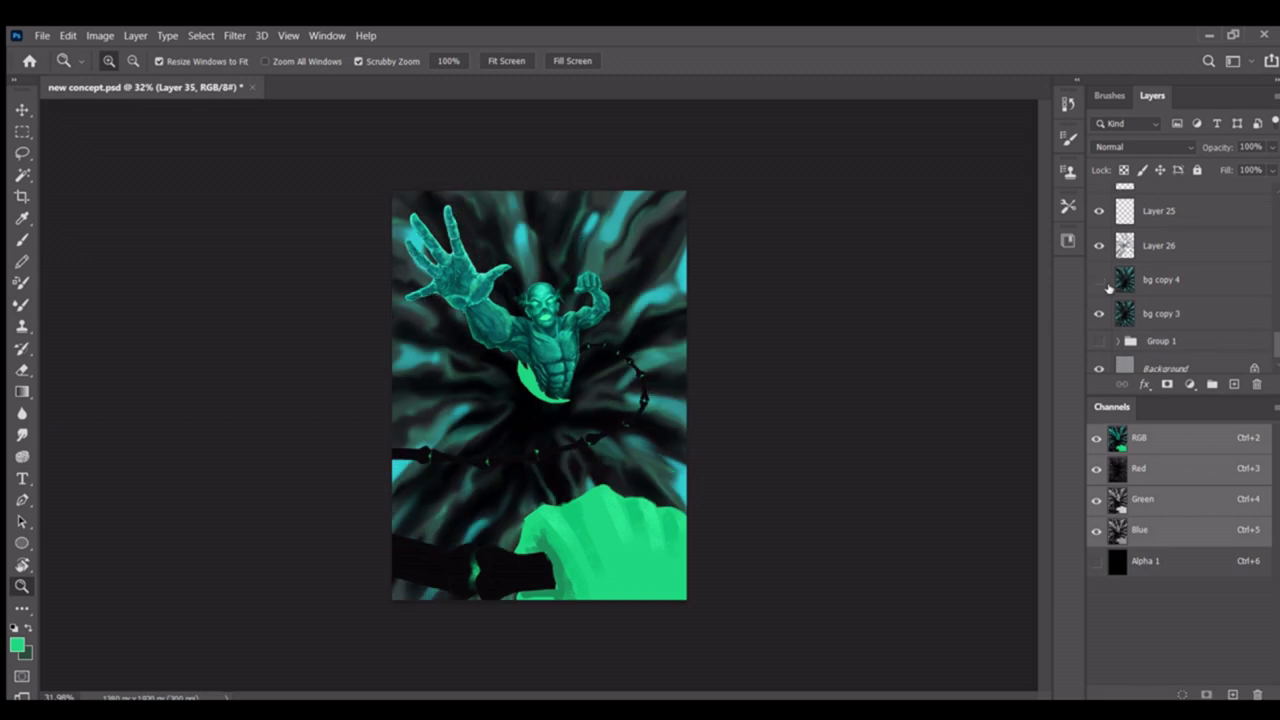
left_click_drag(620, 430, 638, 426)
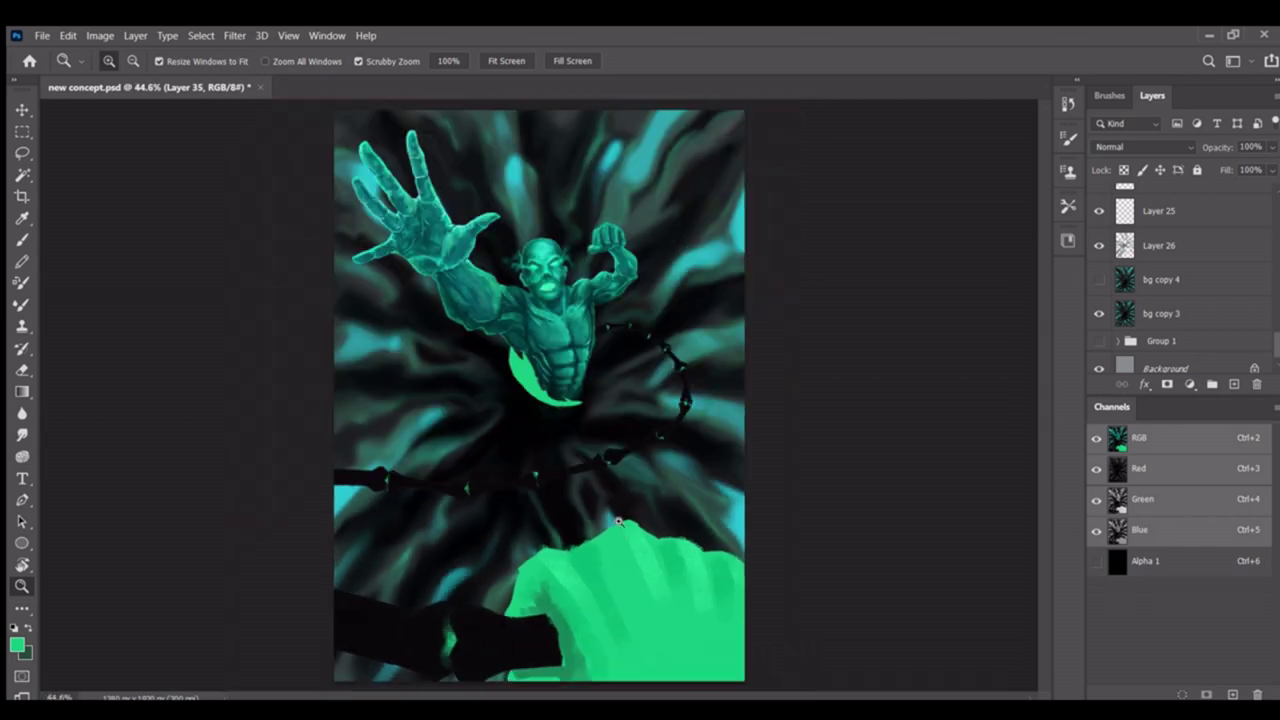
Clean up the green crescent blade's inner edge along the torso with the Eraser on Layer 33
left_click_drag(551, 375, 657, 366)
key("e")
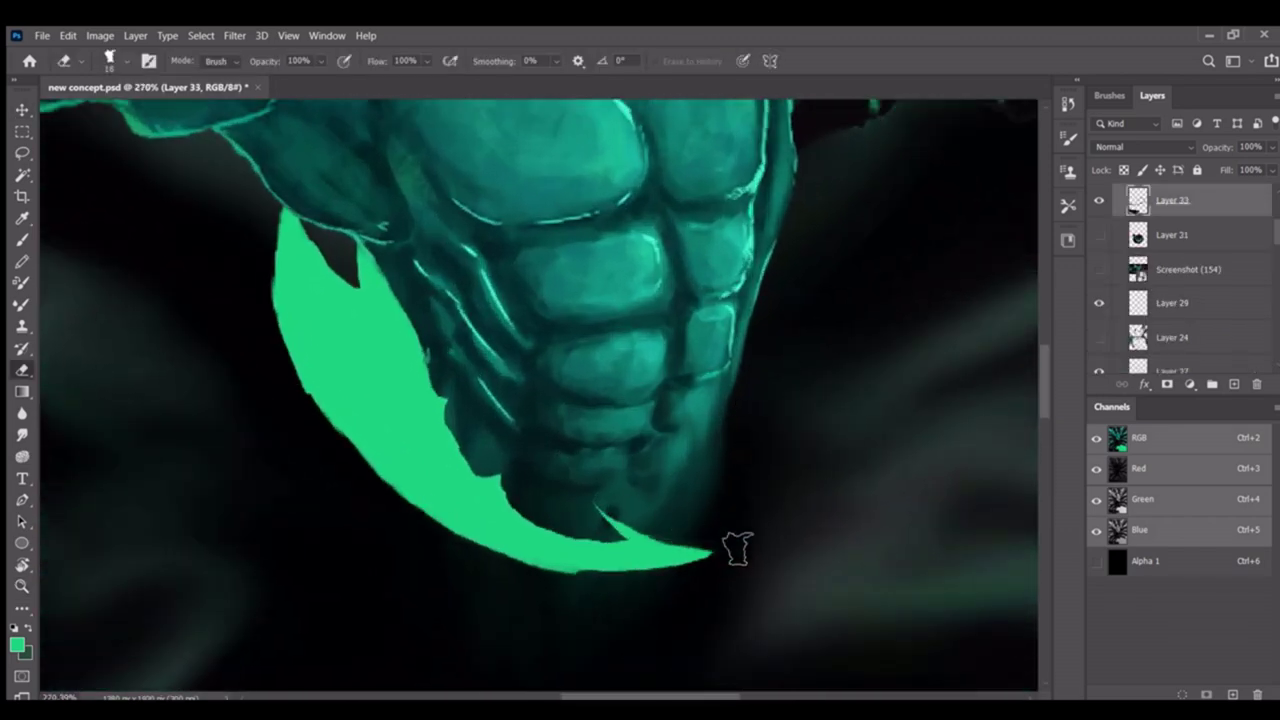
scroll(614, 551, "up", 4)
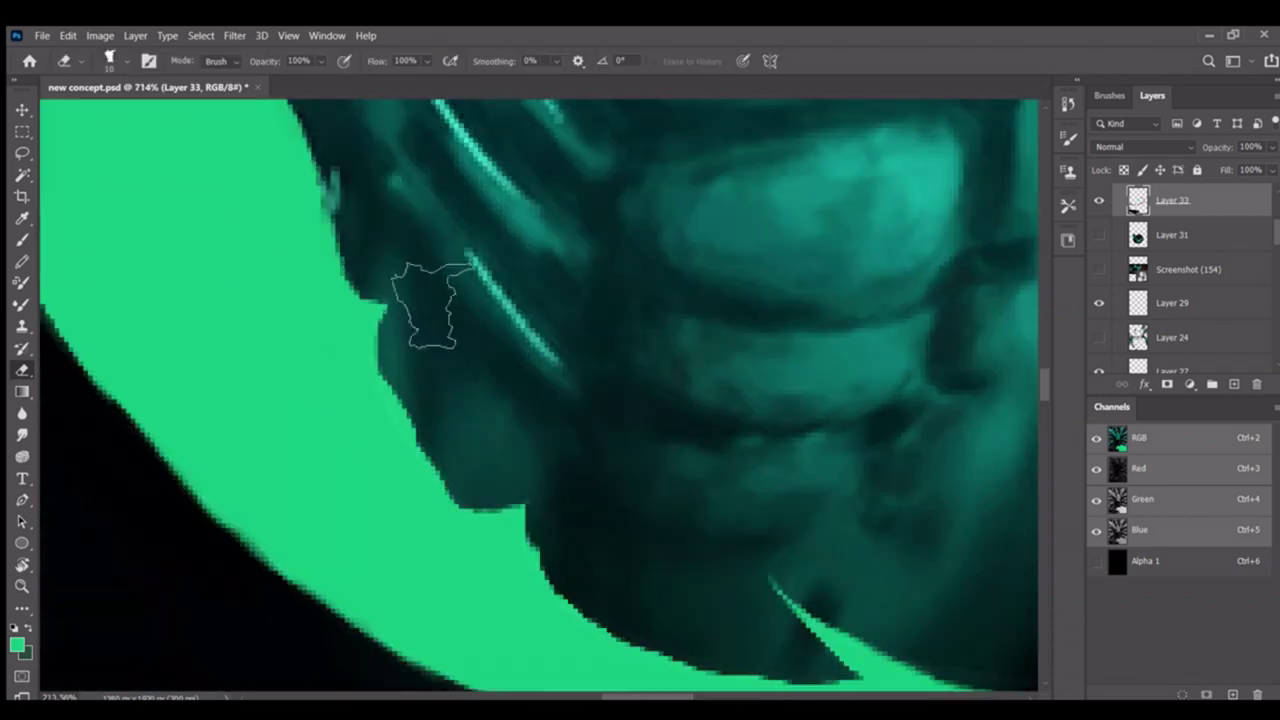
scroll(393, 362, "down", 2)
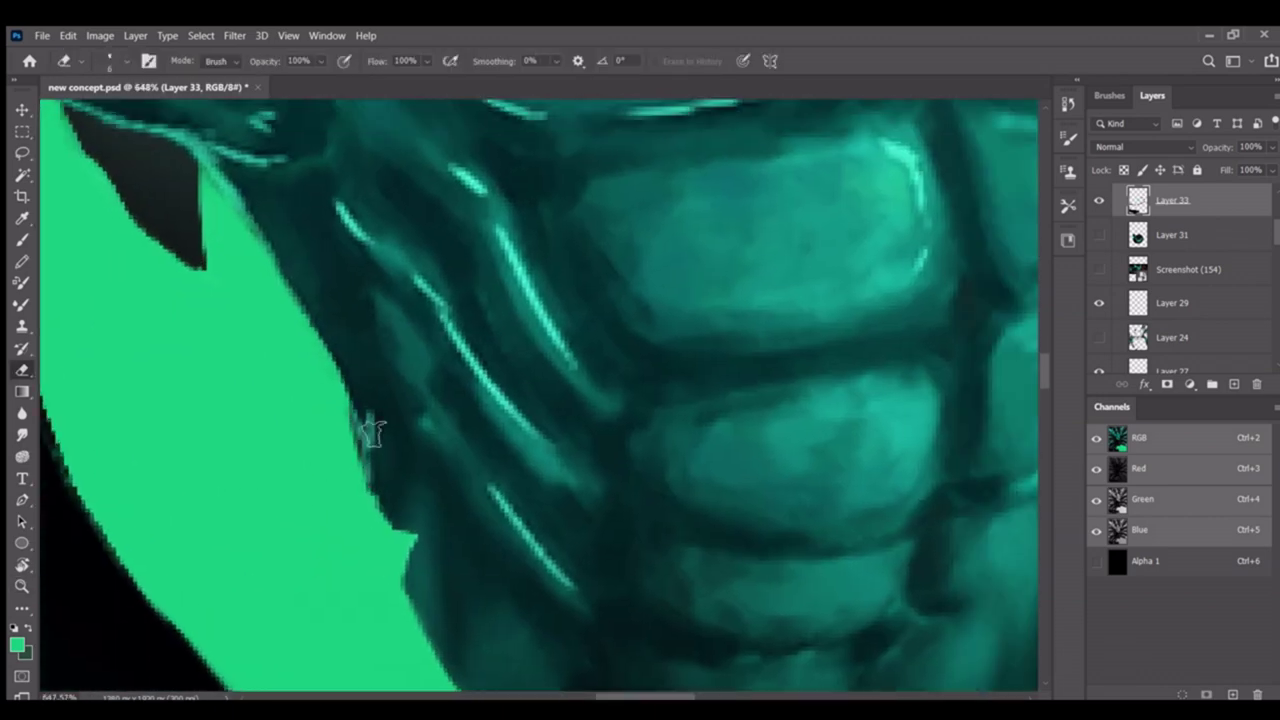
key("b")
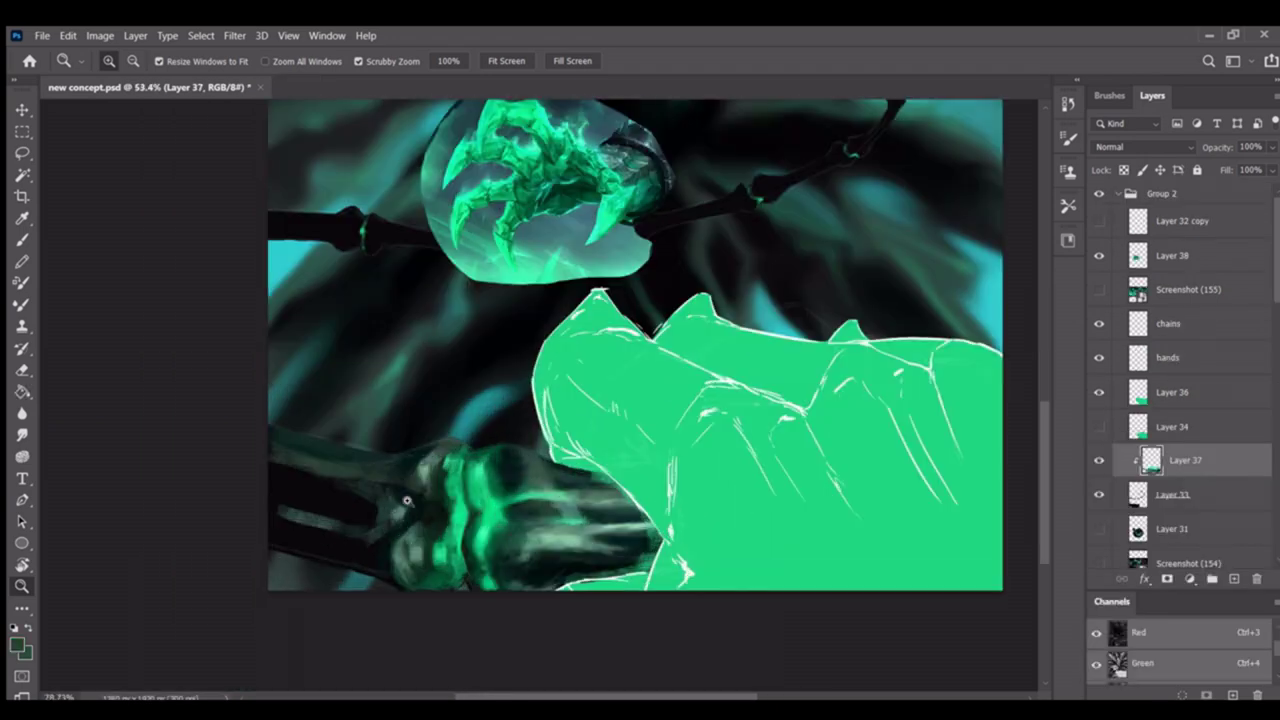
Paint sampled dark and pale green tones along the foreground bone's shaft and knob on Layer 37
key("b")
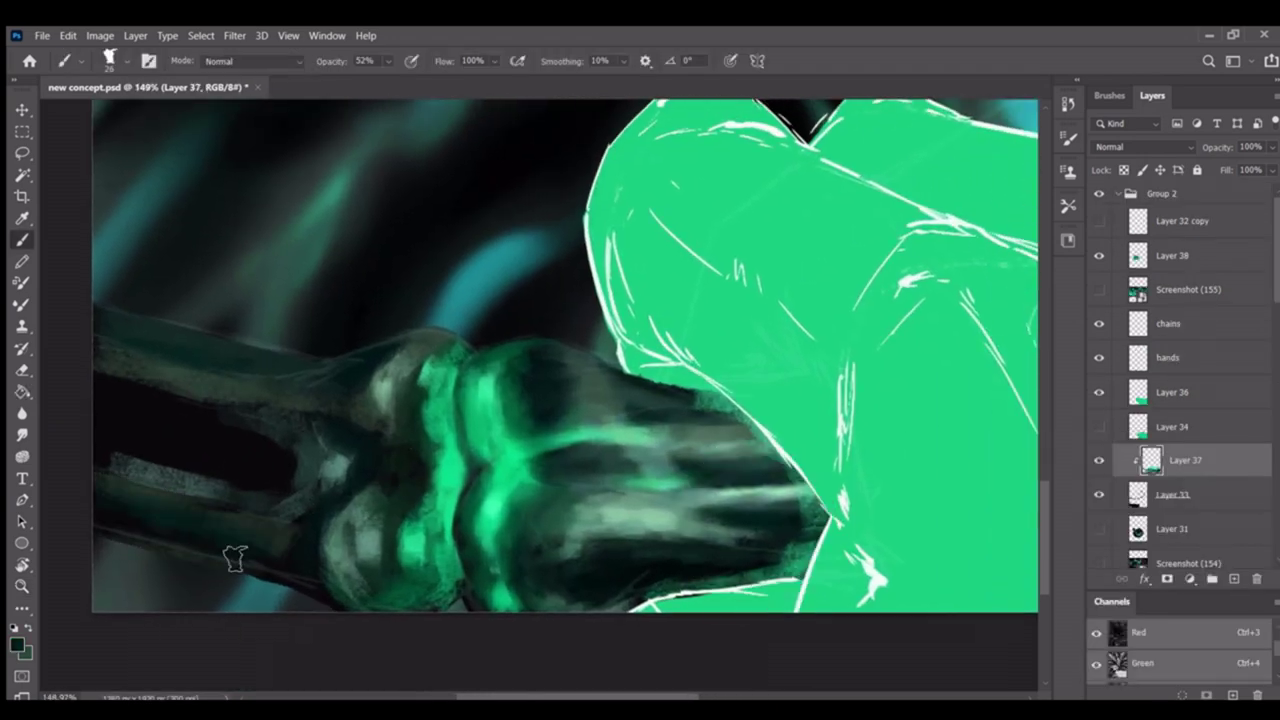
left_click(235, 558, "alt")
left_click_drag(100, 485, 293, 537)
left_click(311, 473, "alt")
left_click_drag(318, 482, 333, 465)
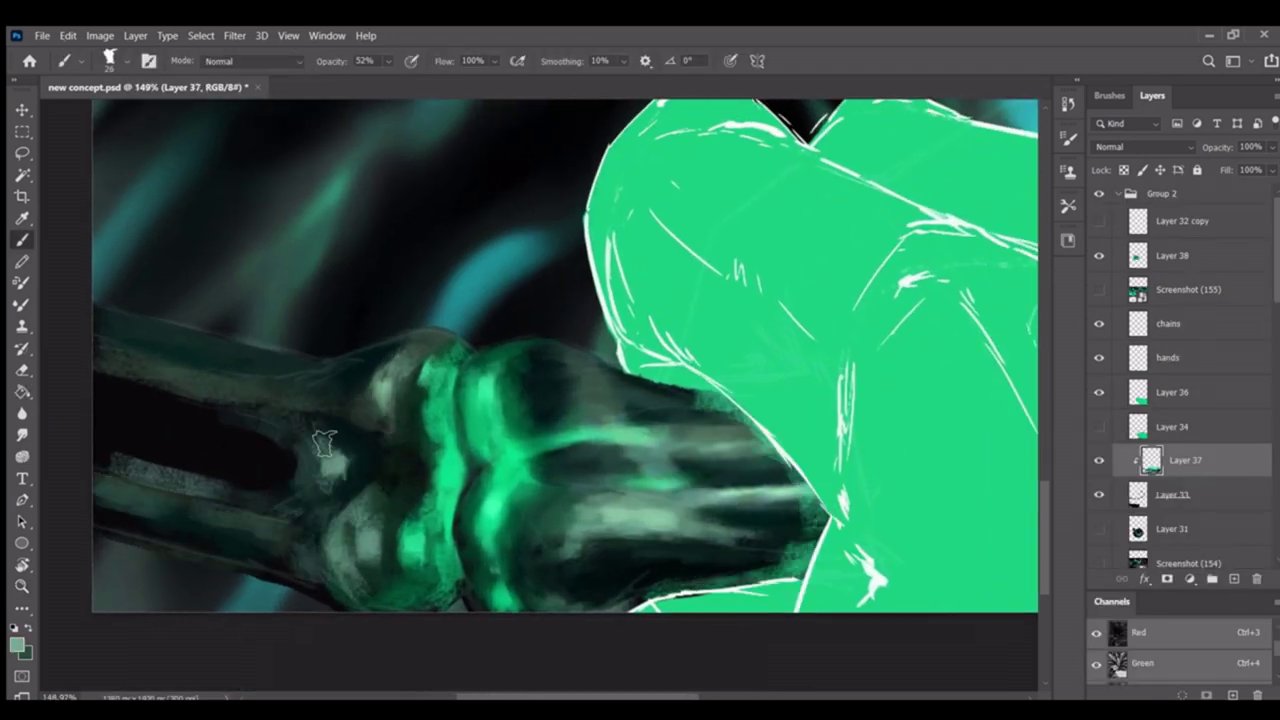
mouse_move(200, 380)
left_mouse_down()
mouse_move(277, 434)
mouse_move(246, 420)
mouse_move(320, 413)
left_mouse_up()
scroll(193, 408, "down", 2)
Smudge the bone shaft's strokes at 50% strength, blending them into the black central groove
key("r")
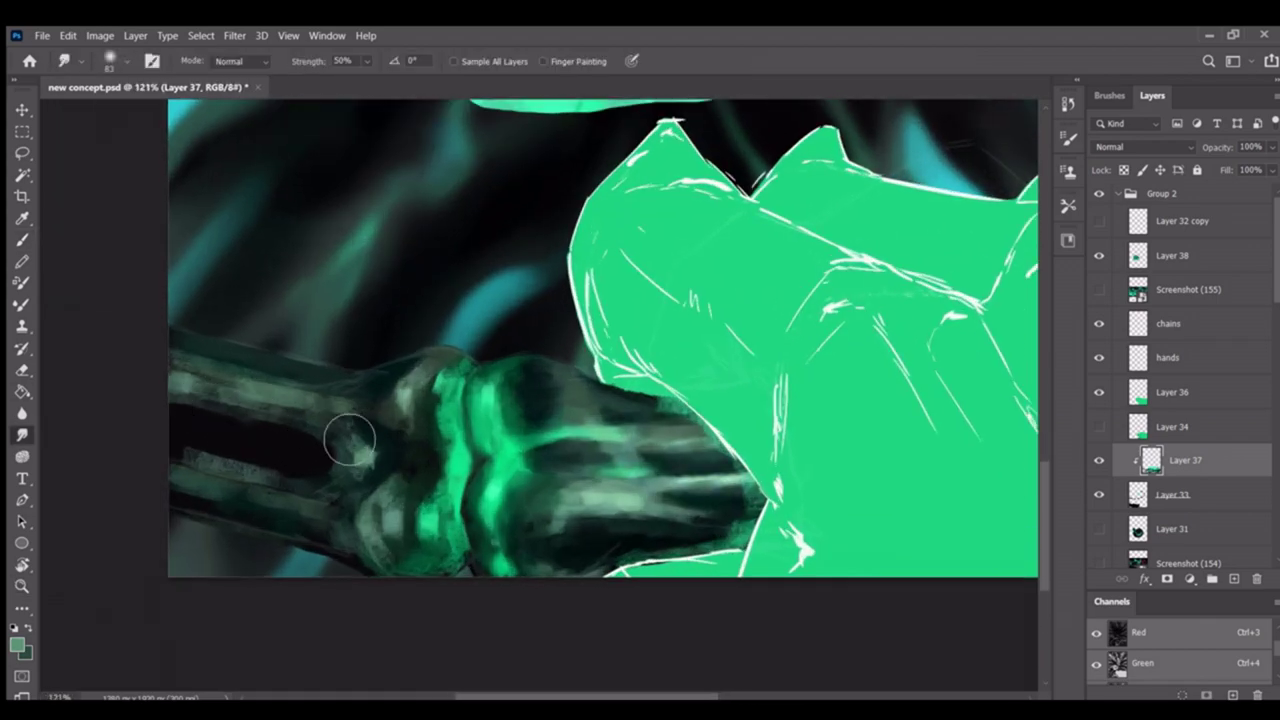
left_click_drag(311, 552, 261, 492)
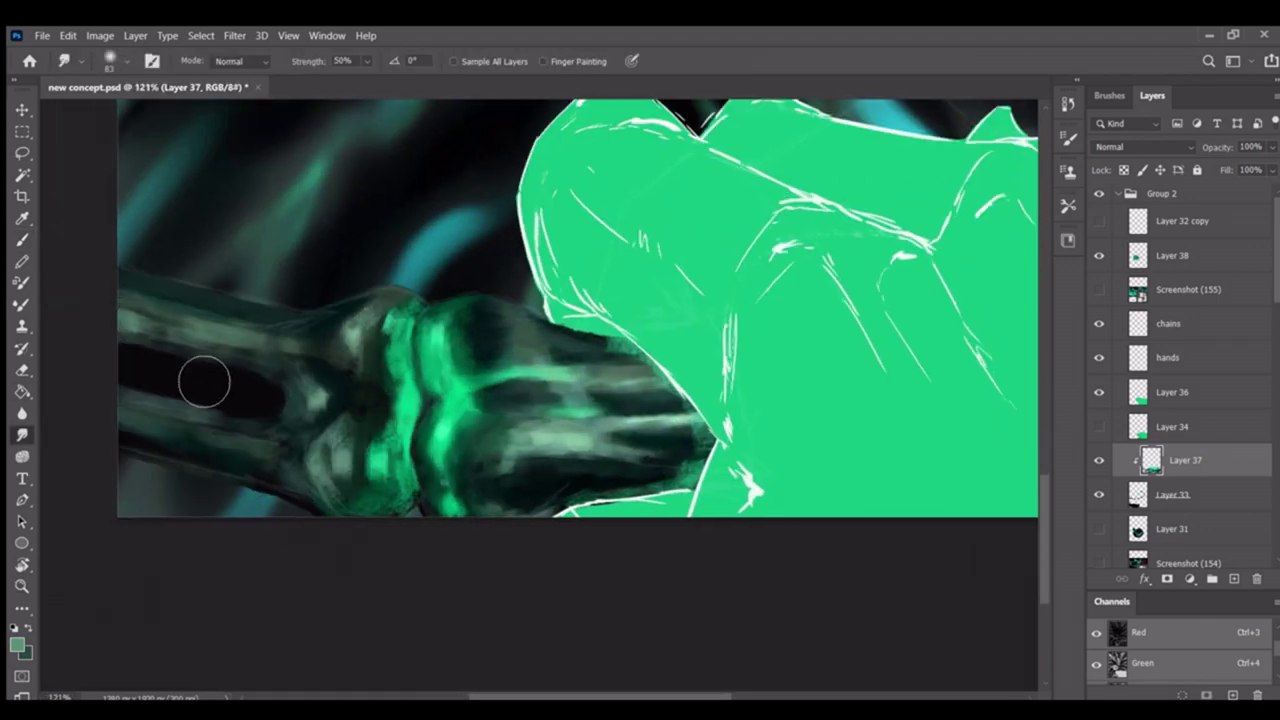
left_click_drag(213, 380, 273, 410)
Brush pale streaks along the bone shaft and deepen its groove and knob with sampled dark greens at 52% opacity
key("b")
scroll(629, 471, "down", 1)
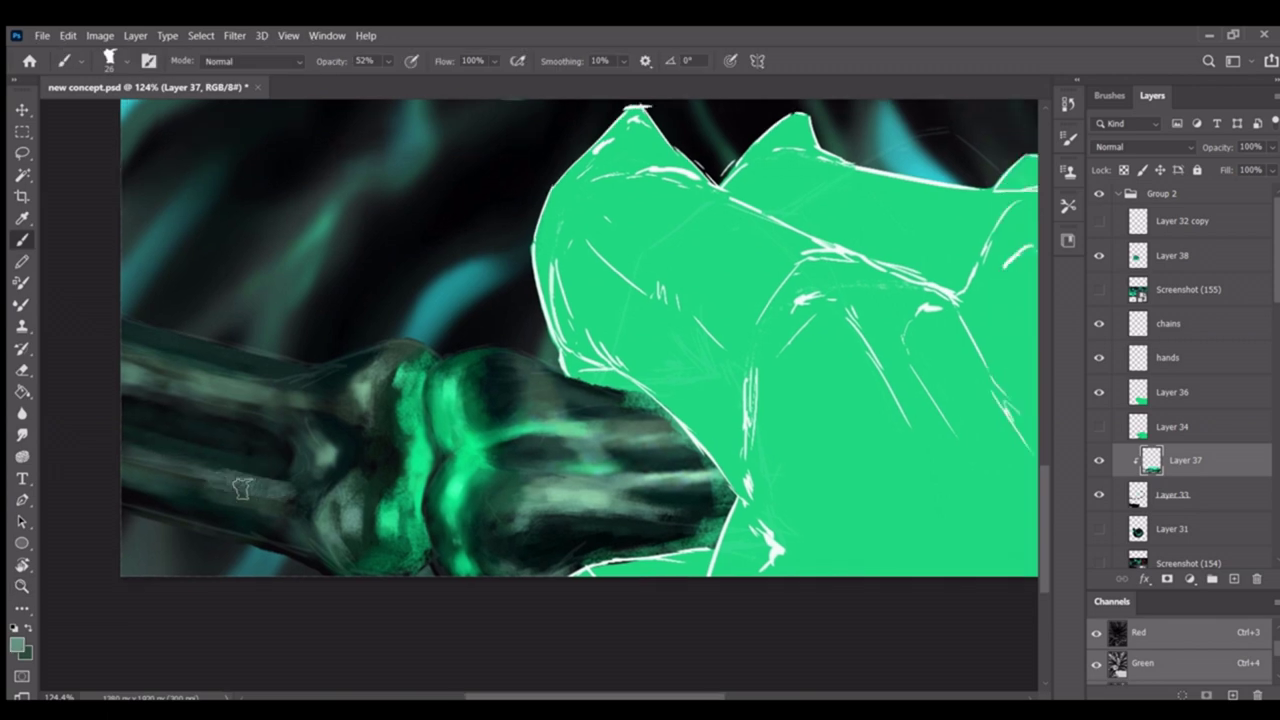
left_click_drag(126, 468, 280, 522)
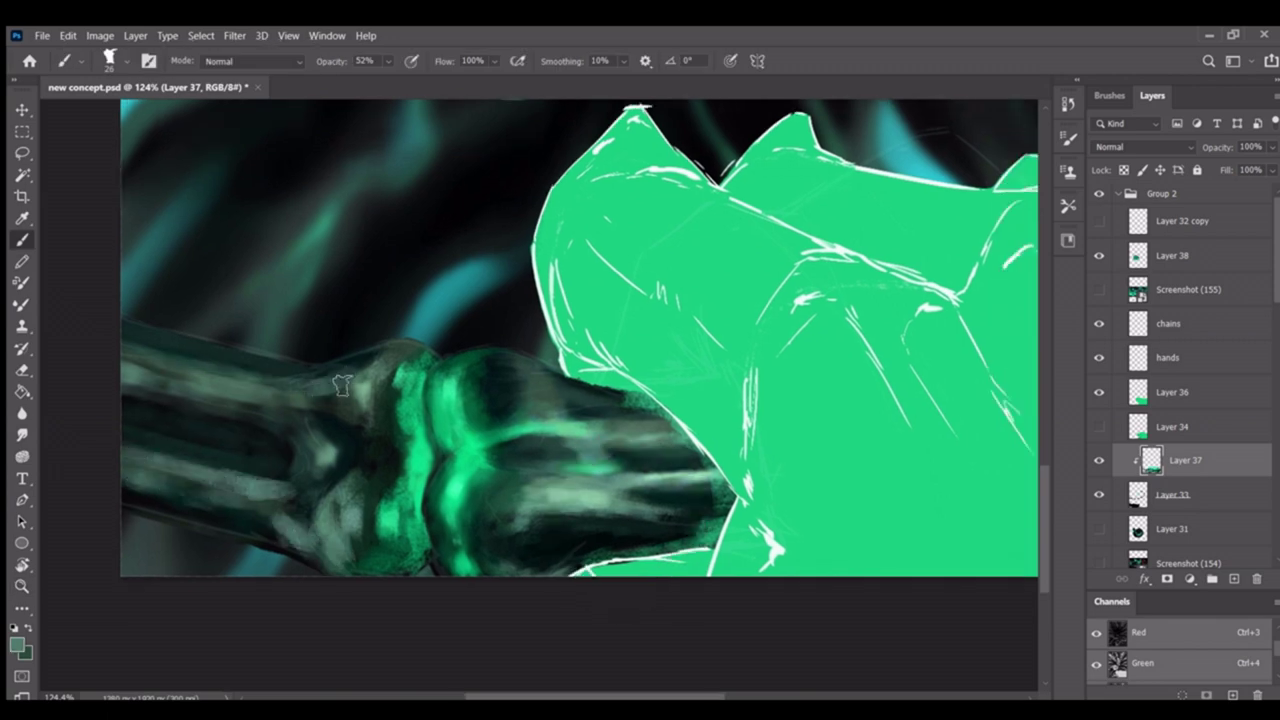
left_click_drag(311, 584, 180, 380)
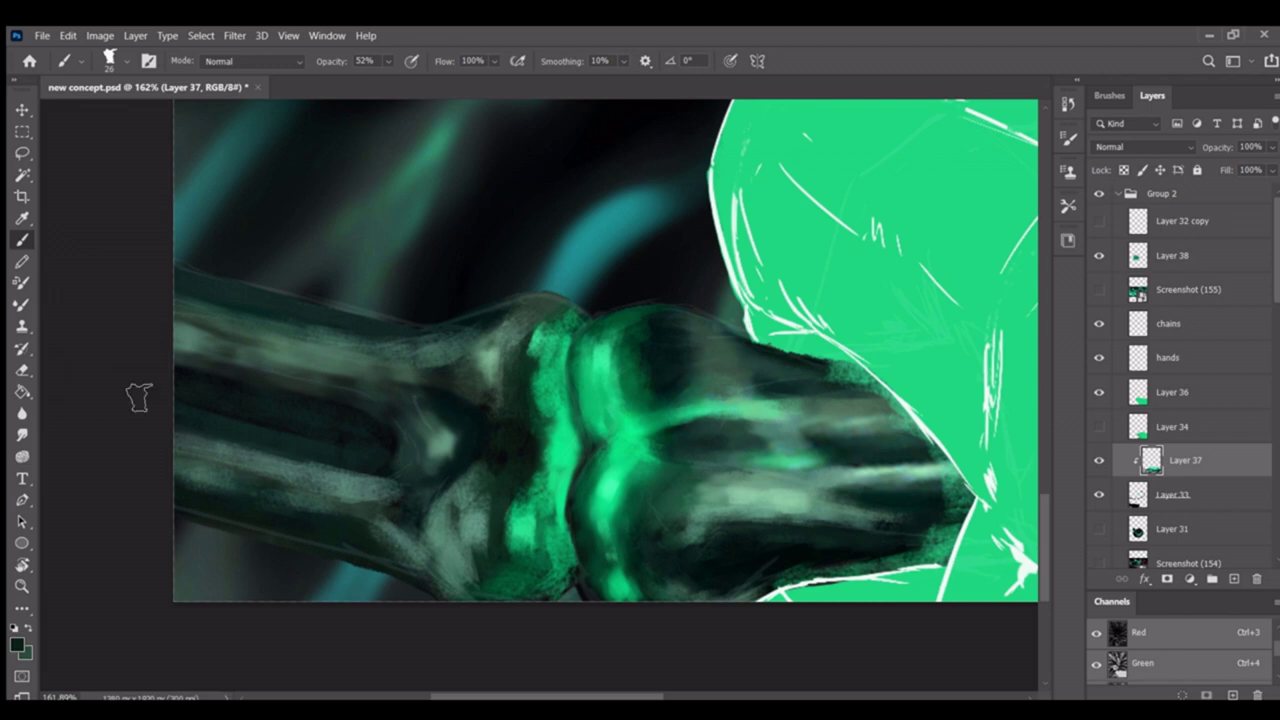
left_click(868, 424, "alt")
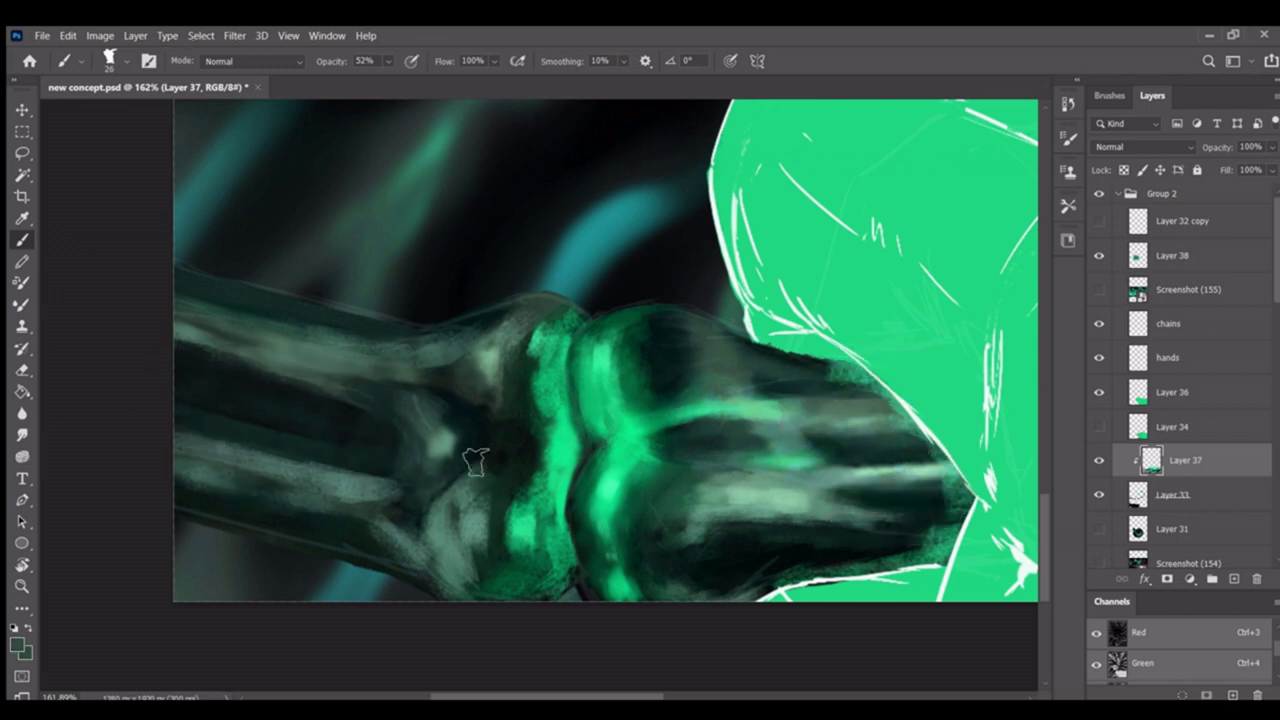
left_click(414, 457, "alt")
mouse_move(337, 486)
left_mouse_down()
mouse_move(486, 429)
mouse_move(440, 290)
mouse_move(380, 288)
left_mouse_up()
left_click(608, 257, "alt")
Smudge the shaft and knob shading smooth and hide the chains sketch layer
key("r")
left_click_drag(560, 480, 468, 490)
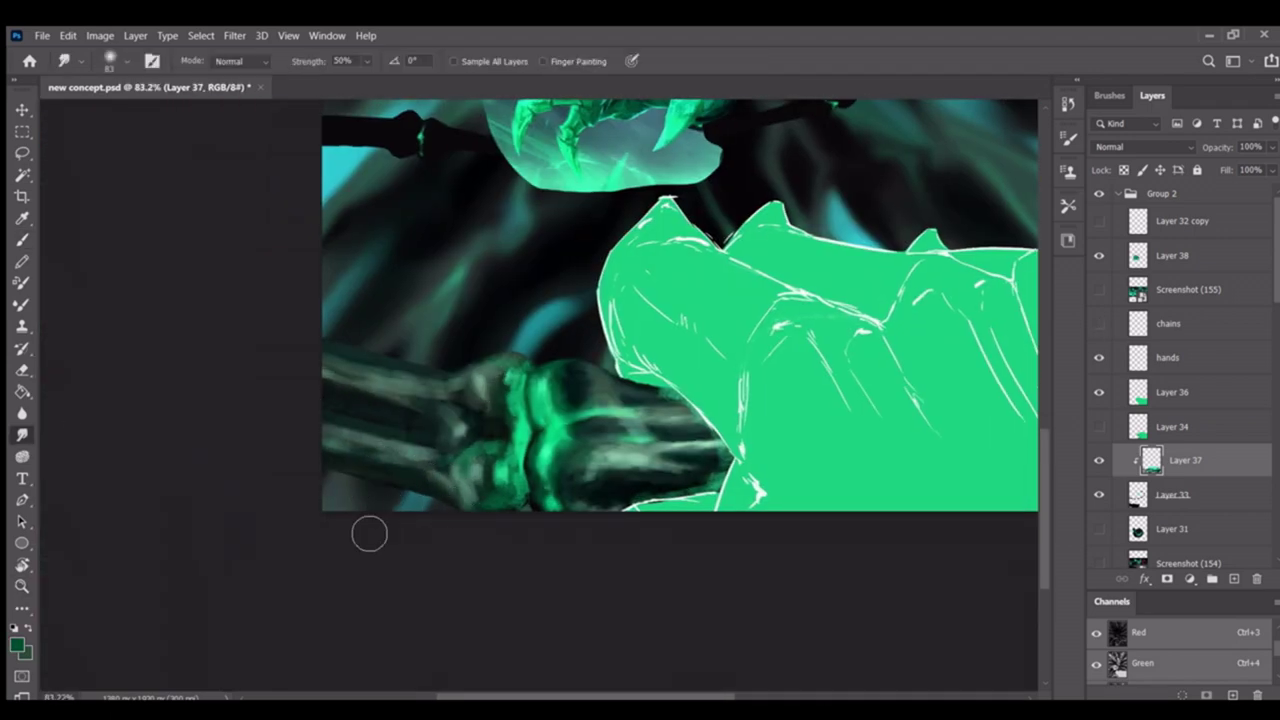
key("b")
mouse_move(426, 417)
left_mouse_down()
mouse_move(443, 466)
mouse_move(422, 463)
left_mouse_up()
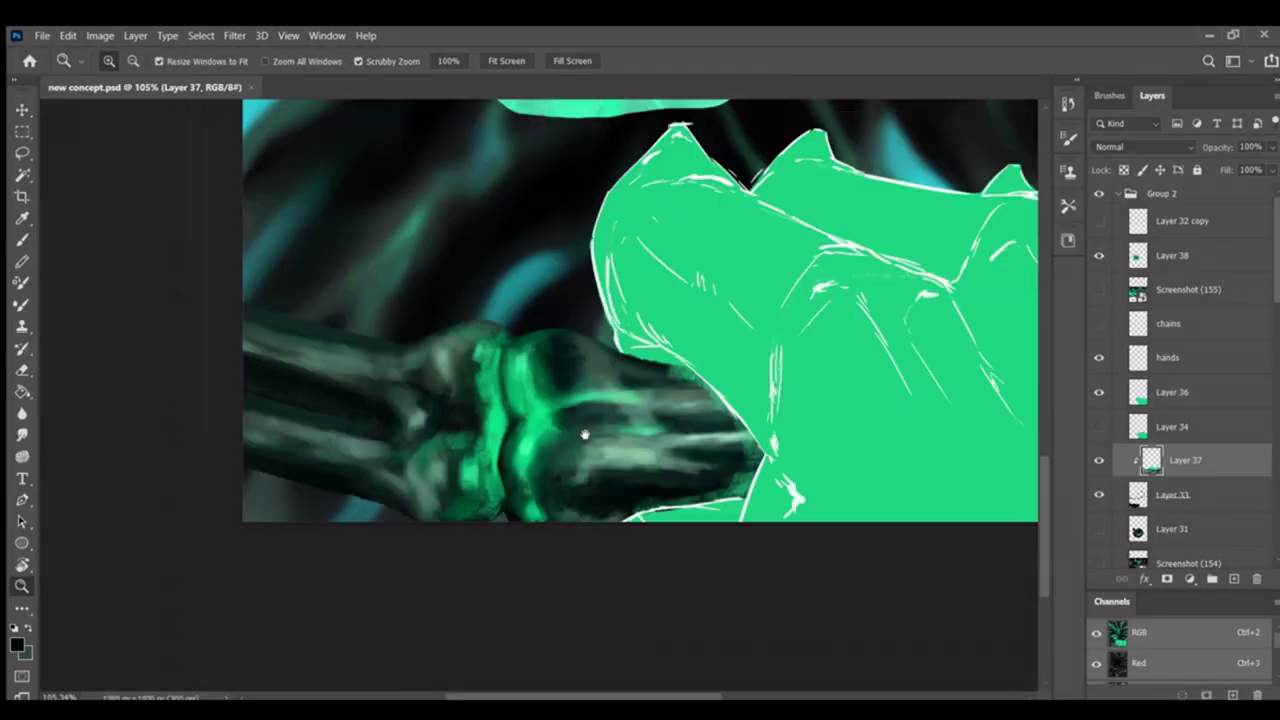
Refine the green glow along the edges of the foreground bone joint and save the document
key("b")
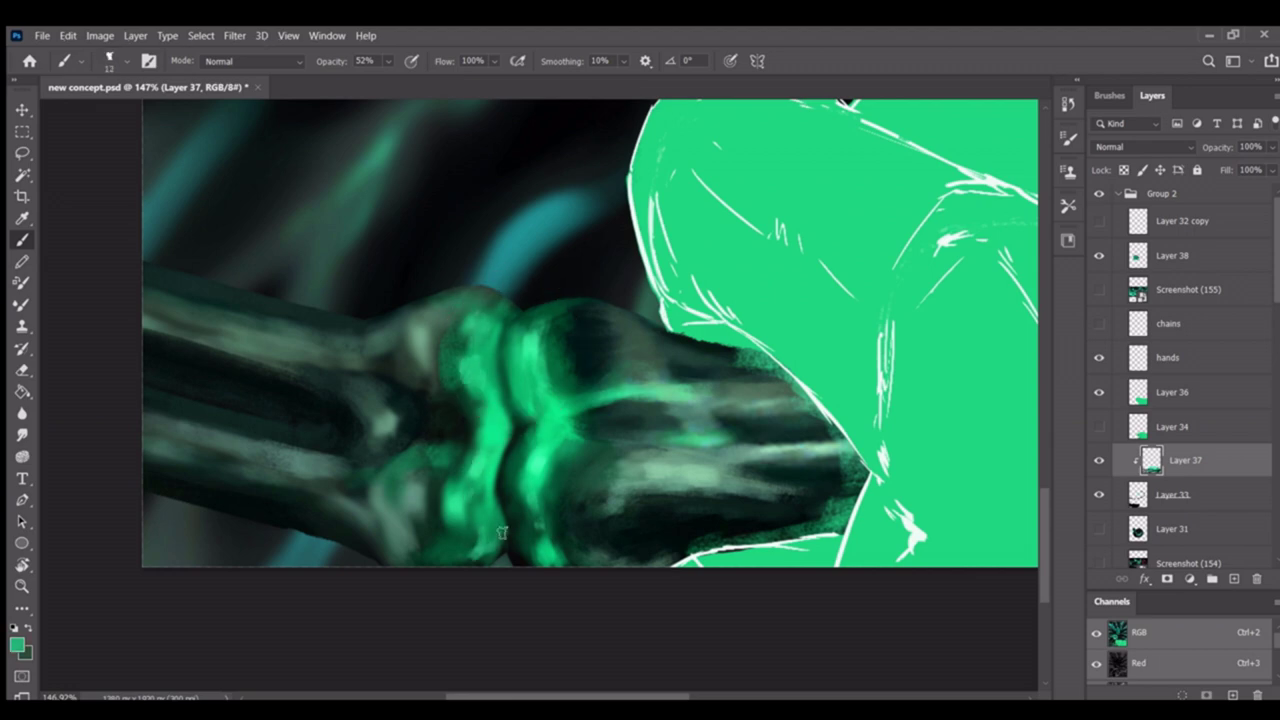
scroll(502, 533, "up", 3)
scroll(411, 416, "up", 3)
key("ctrl+s")
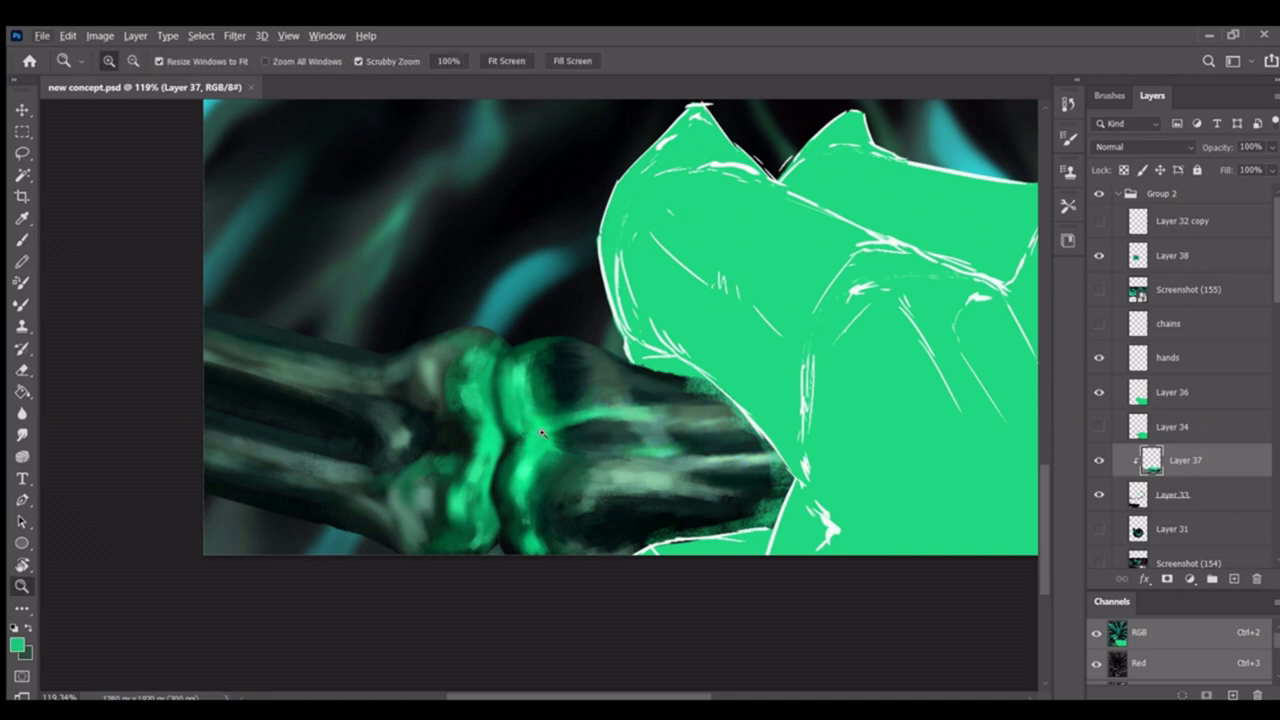
scroll(593, 345, "up", 2)
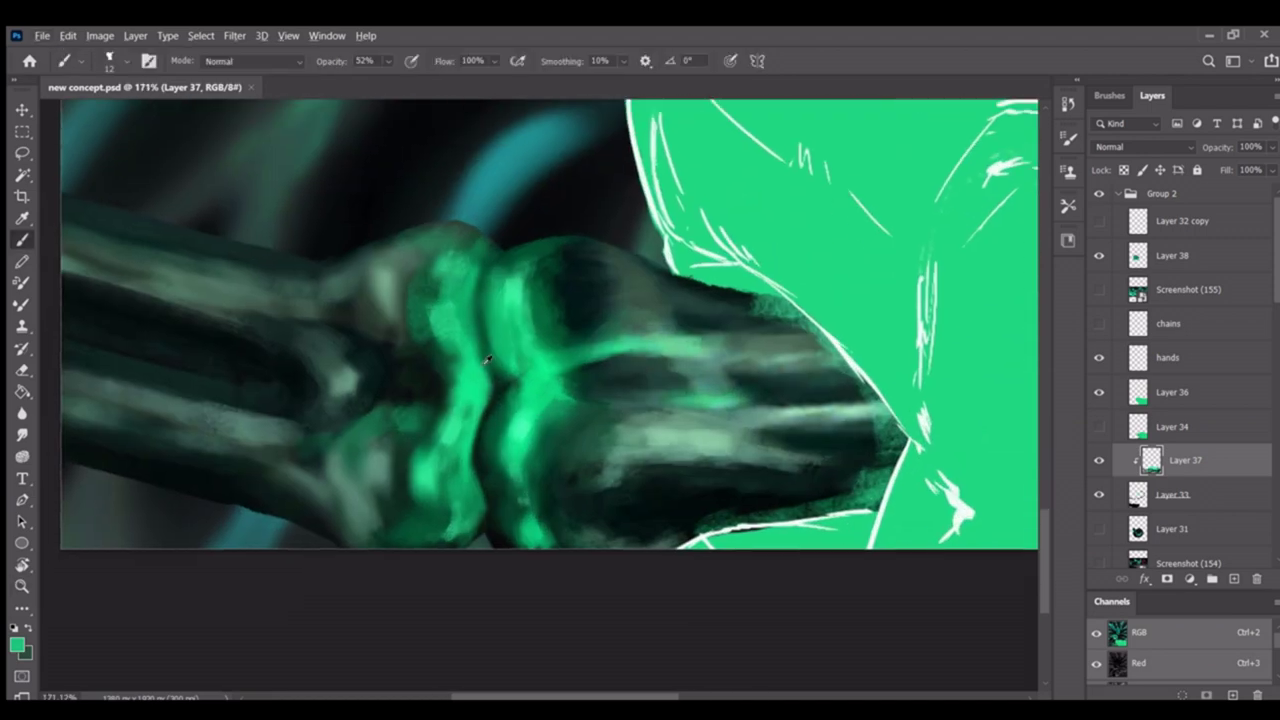
Brush pale green highlights onto the foreground bone's knobs and lower shaft edge, touching up the joint's glow at 52% opacity
scroll(492, 395, "down", 2)
scroll(537, 400, "up", 3)
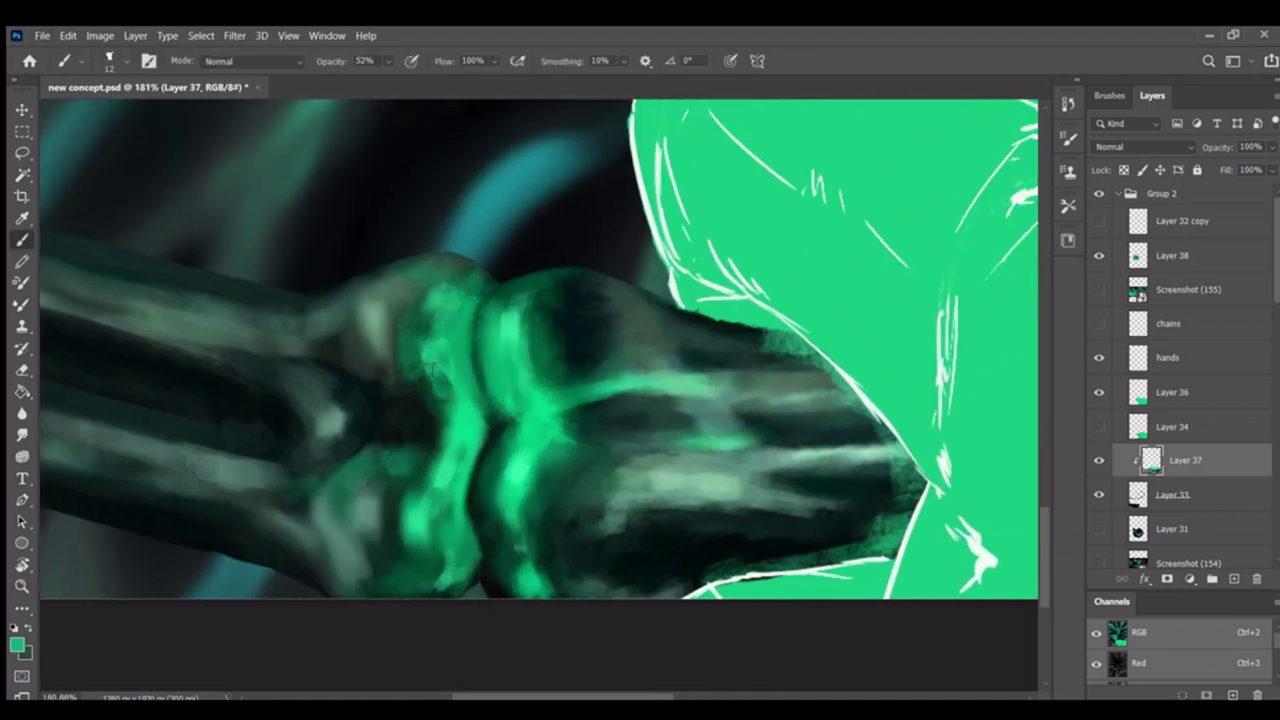
left_click_drag(448, 377, 479, 311)
scroll(476, 272, "down", 3)
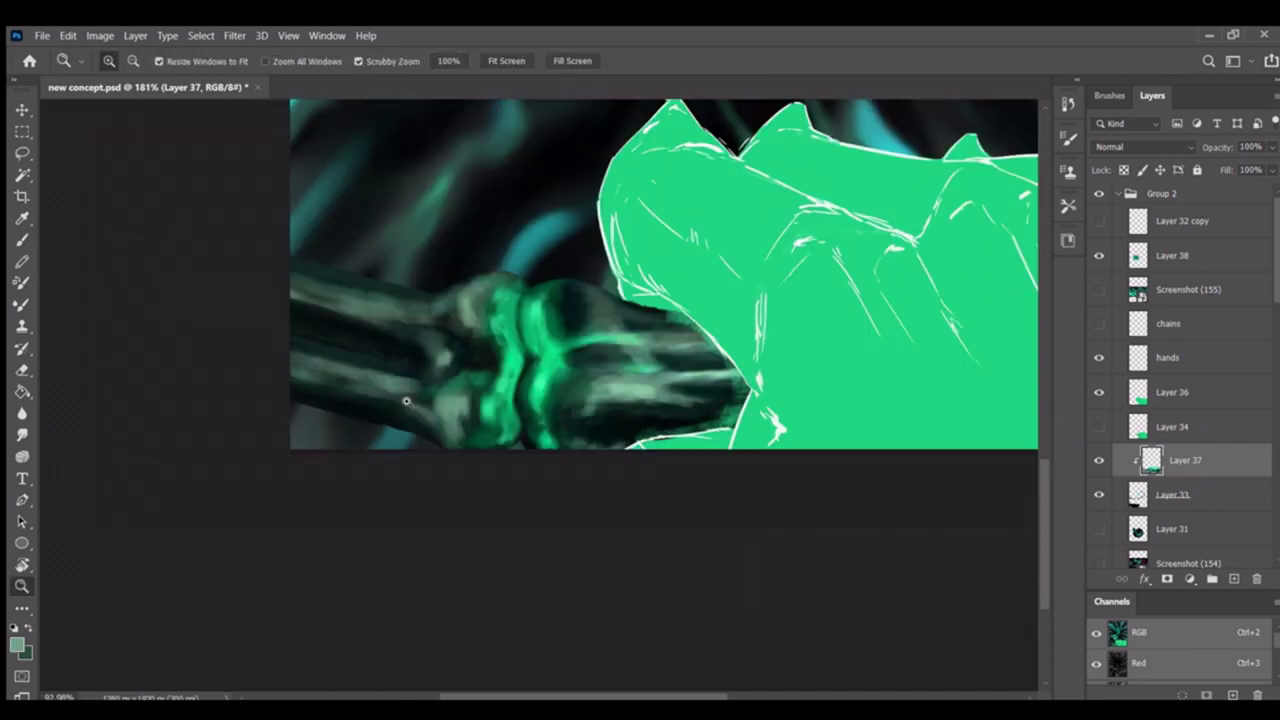
scroll(405, 360, "left", 2)
scroll(455, 385, "right", 2)
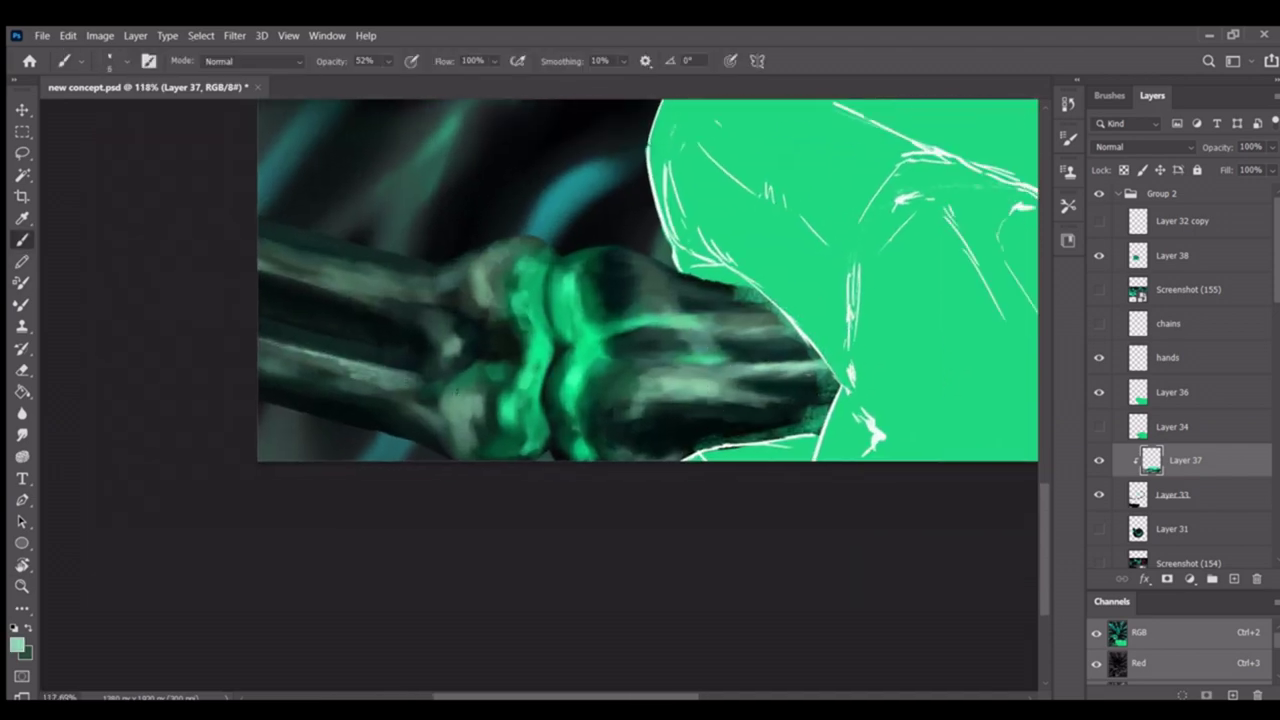
scroll(460, 400, "up", 1)
scroll(485, 291, "up", 2)
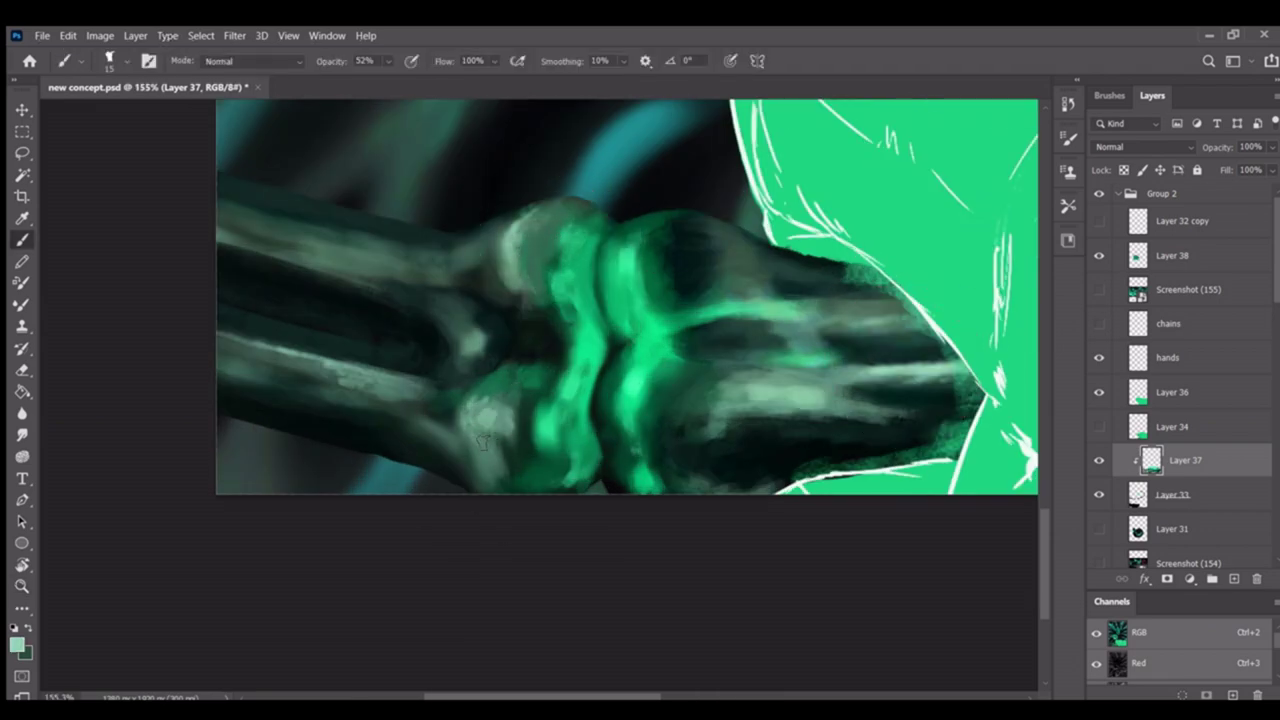
scroll(487, 413, "down", 3)
scroll(508, 380, "up", 2)
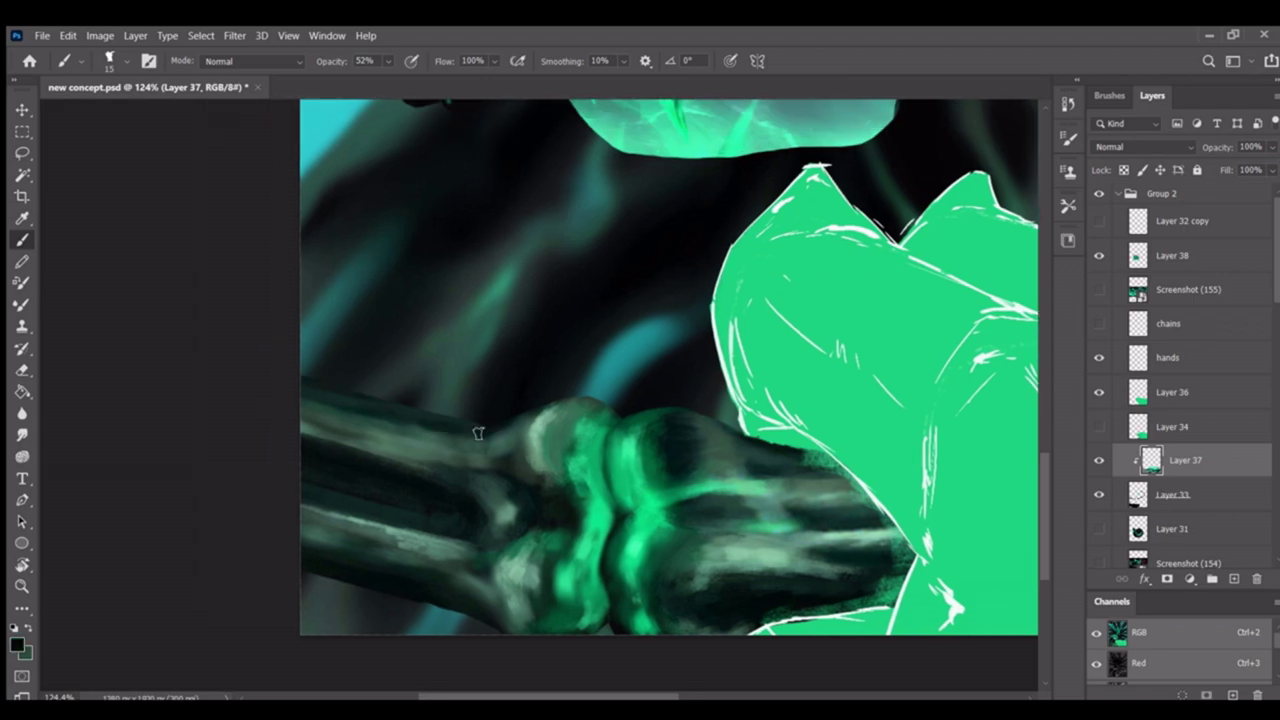
Select the glowing foreground joint on Layer 37 and copy it onto a new layer
scroll(478, 467, "down", 2)
scroll(478, 467, "right", 1)
scroll(471, 457, "down", 3)
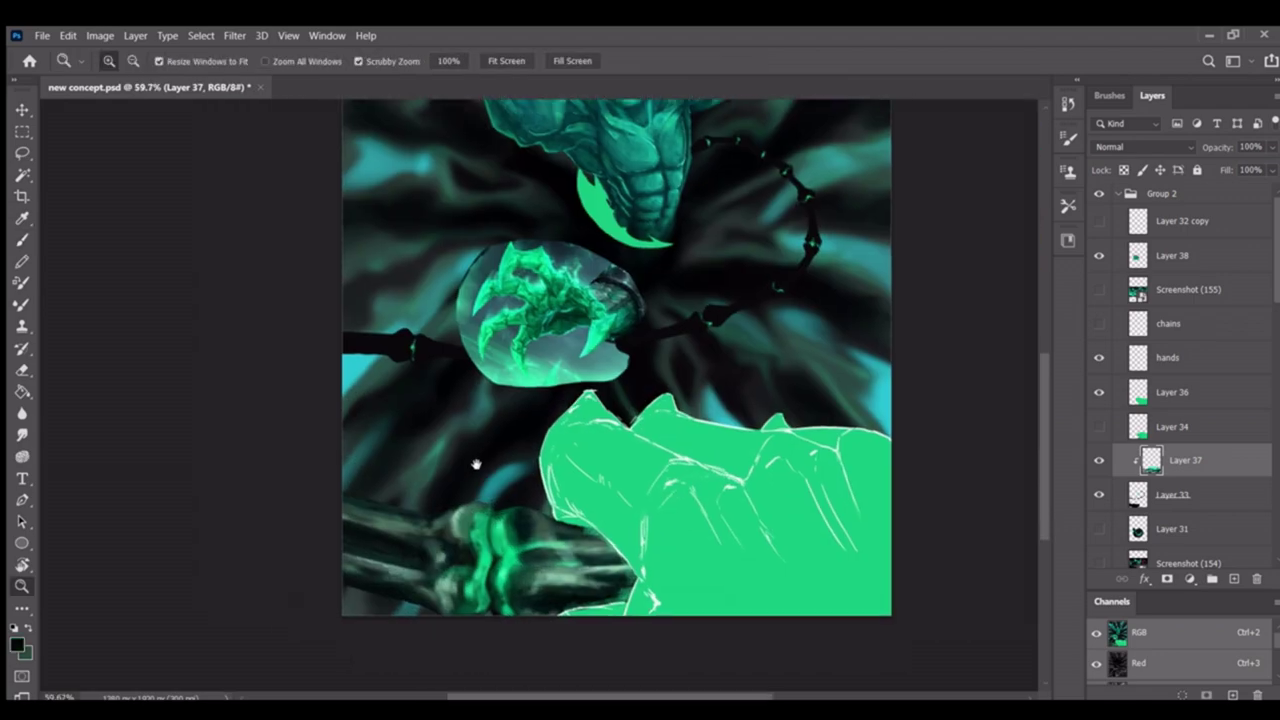
scroll(546, 380, "up", 4)
scroll(546, 380, "down", 3)
scroll(541, 451, "up", 3)
key("ctrl+0")
left_click(1185, 460)
left_click_drag(410, 445, 718, 592)
key("ctrl+j")
Scale the copied joint down and place it over the leftmost black joint of the upper bone chain
key("ctrl+t")
mouse_move(560, 520)
left_mouse_down()
mouse_move(493, 286)
mouse_move(573, 519)
left_mouse_up()
key("ctrl+space")
left_click_drag(700, 400, 760, 400)
left_click_drag(606, 263, 413, 240)
left_click_drag(360, 200, 600, 375)
key("ctrl+space")
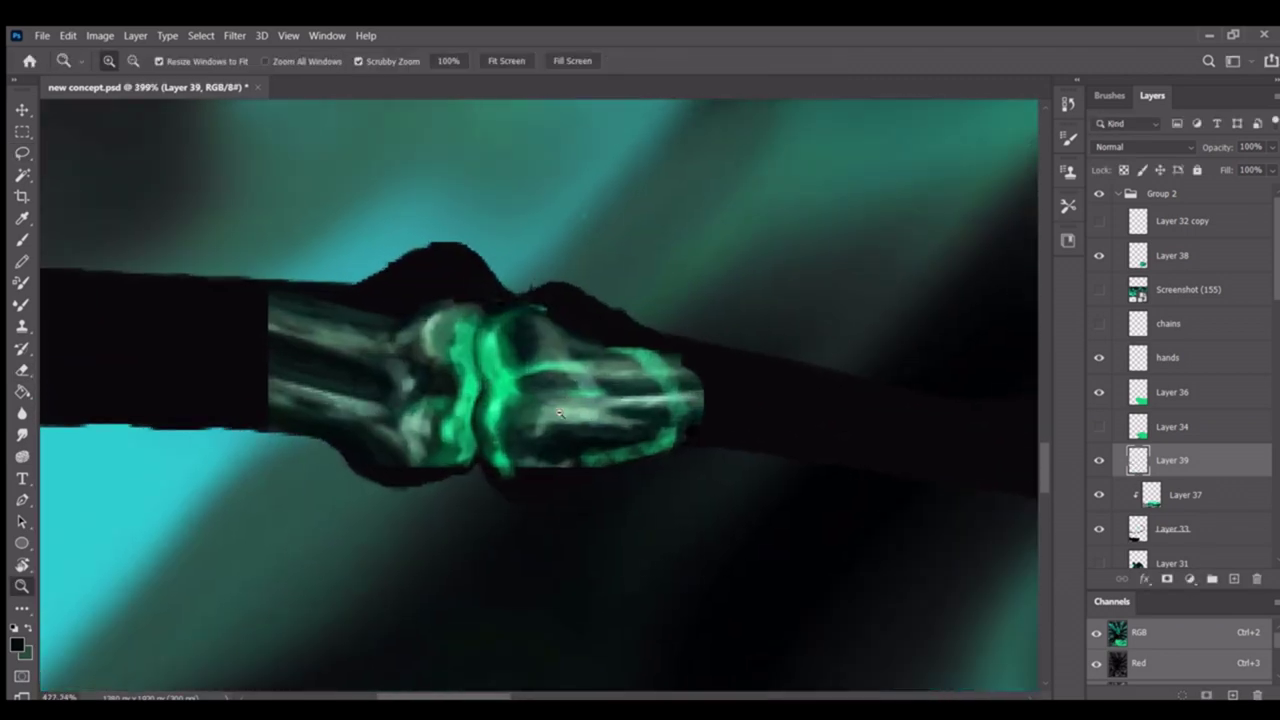
Flip the copied joint horizontally and fit its size and position to the chain's black joint
left_click(752, 60)
left_click_drag(251, 490, 343, 492)
left_click_drag(403, 200, 487, 73)
left_click_drag(249, 200, 204, 282)
left_click_drag(600, 380, 443, 370)
left_click_drag(411, 323, 548, 433)
key("ctrl+space")
key("Return")
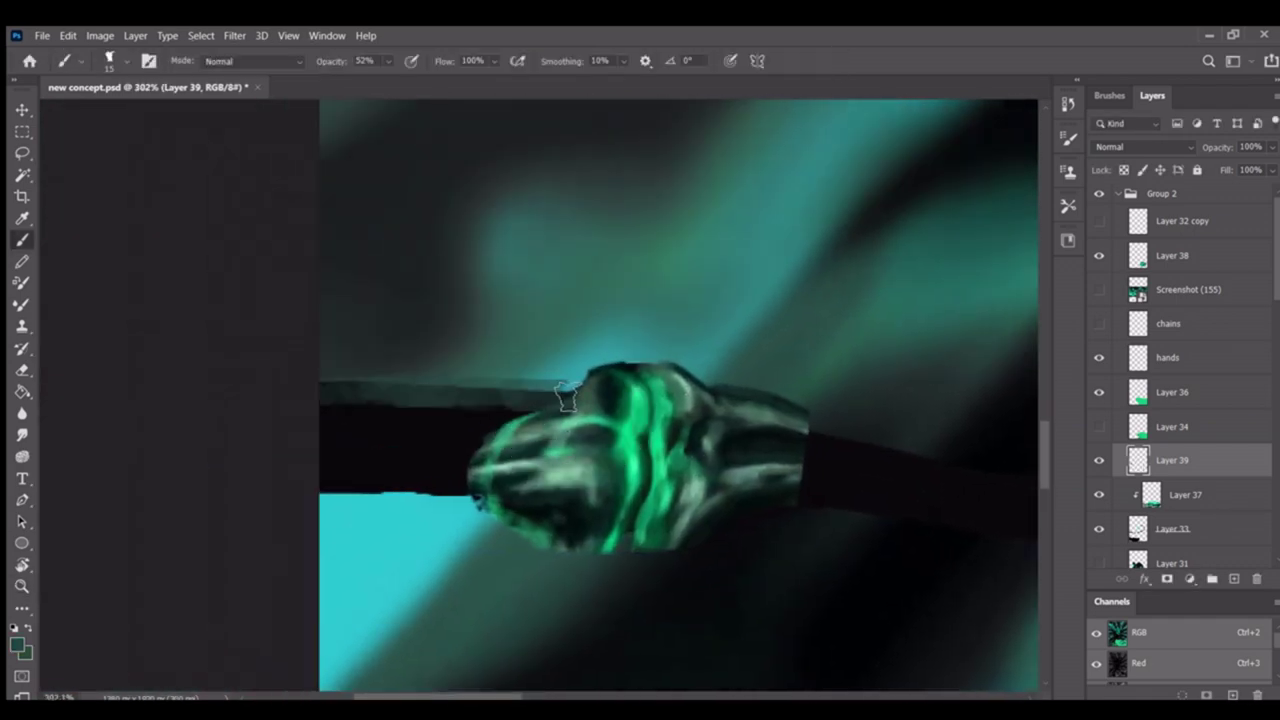
Warp the joint copy so that it tilts and tapers into the thinner bone on its inner side
key("ctrl+t")
left_click_drag(657, 428, 591, 428)
left_click(752, 60)
mouse_move(671, 560)
left_mouse_down()
mouse_move(688, 576)
mouse_move(560, 545)
mouse_move(581, 340)
left_mouse_up()
key("Return")
key("ctrl+space")
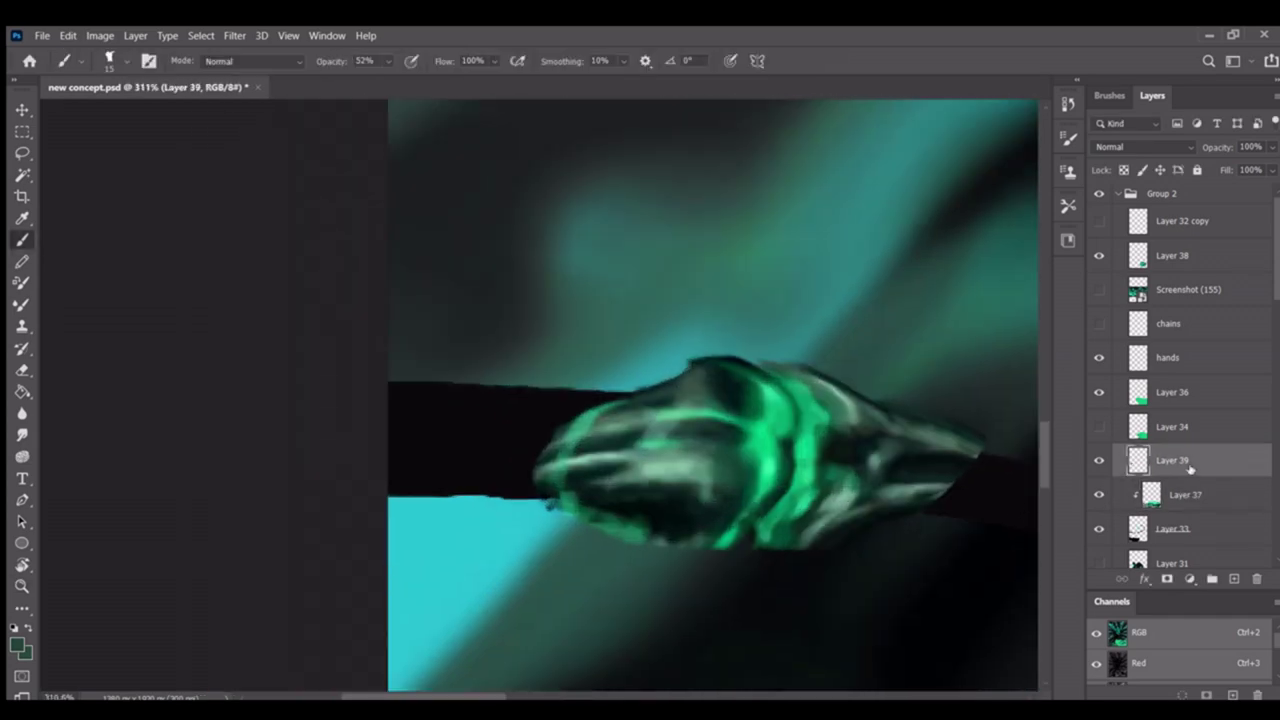
Clip Layer 39 to the bone silhouette and brush pale and dark green streaks along the leftmost shaft into the joint
key("ctrl+alt+g")
left_click_drag(613, 395, 663, 423)
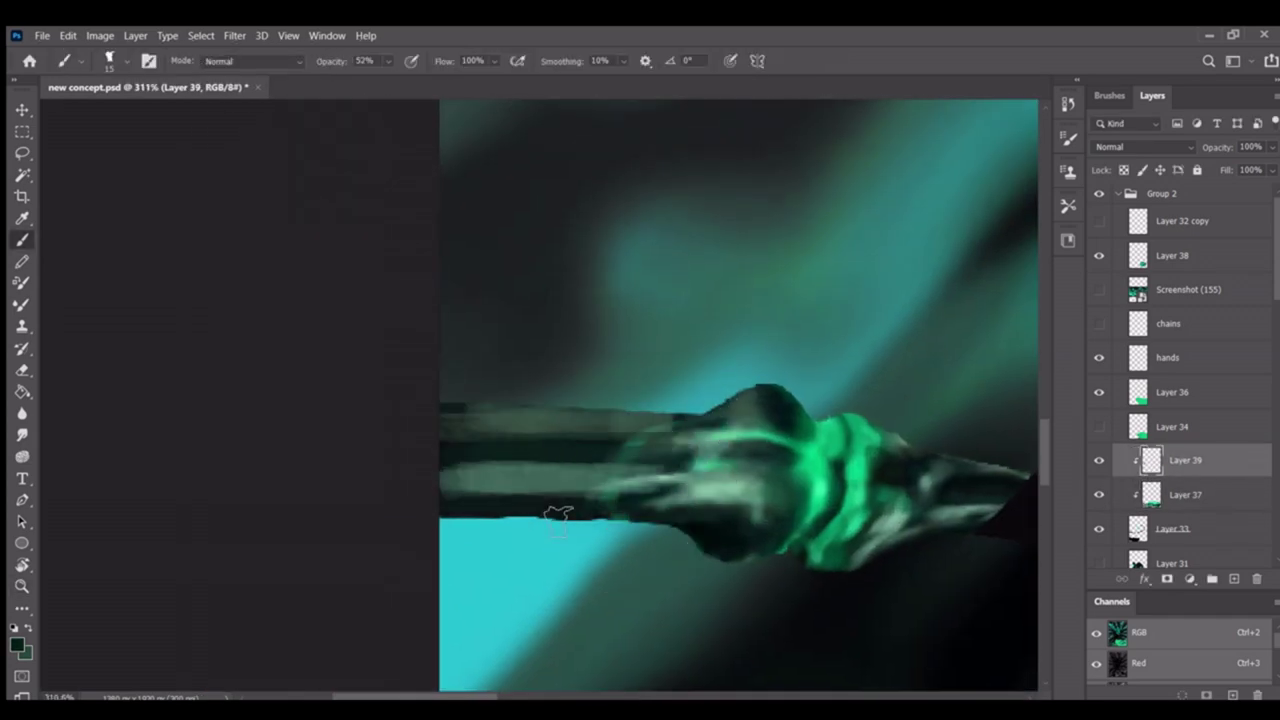
left_click_drag(660, 515, 487, 575)
key("ctrl+space")
mouse_move(533, 512)
left_mouse_down()
mouse_move(430, 445)
mouse_move(541, 492)
left_mouse_up()
mouse_move(580, 416)
left_mouse_down()
mouse_move(540, 430)
mouse_move(498, 418)
left_mouse_up()
key("ctrl+space")
mouse_move(494, 507)
left_mouse_down()
mouse_move(430, 500)
mouse_move(560, 480)
left_mouse_up()
Lasso the inner half of the copied joint and shift it against the rounded knob to narrow the gap
key("l")
left_click_drag(632, 292, 585, 340)
key("ctrl+t")
key("Escape")
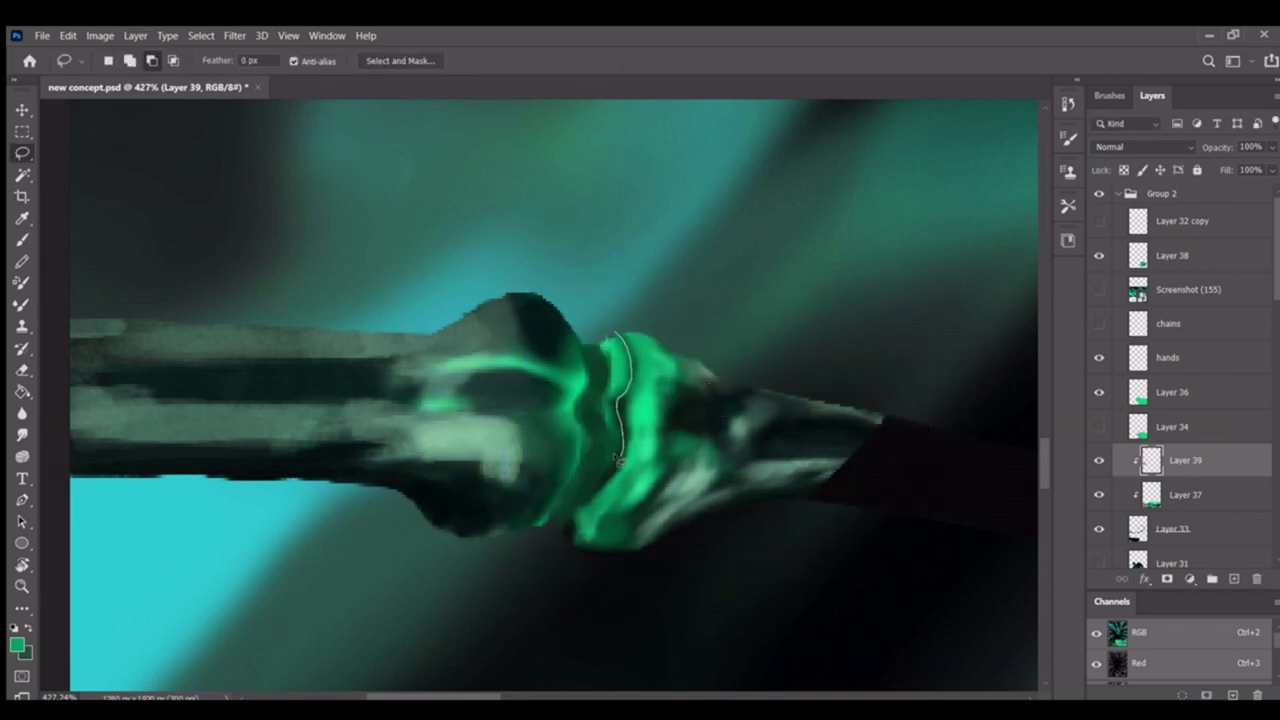
key("ctrl+t")
key("Return")
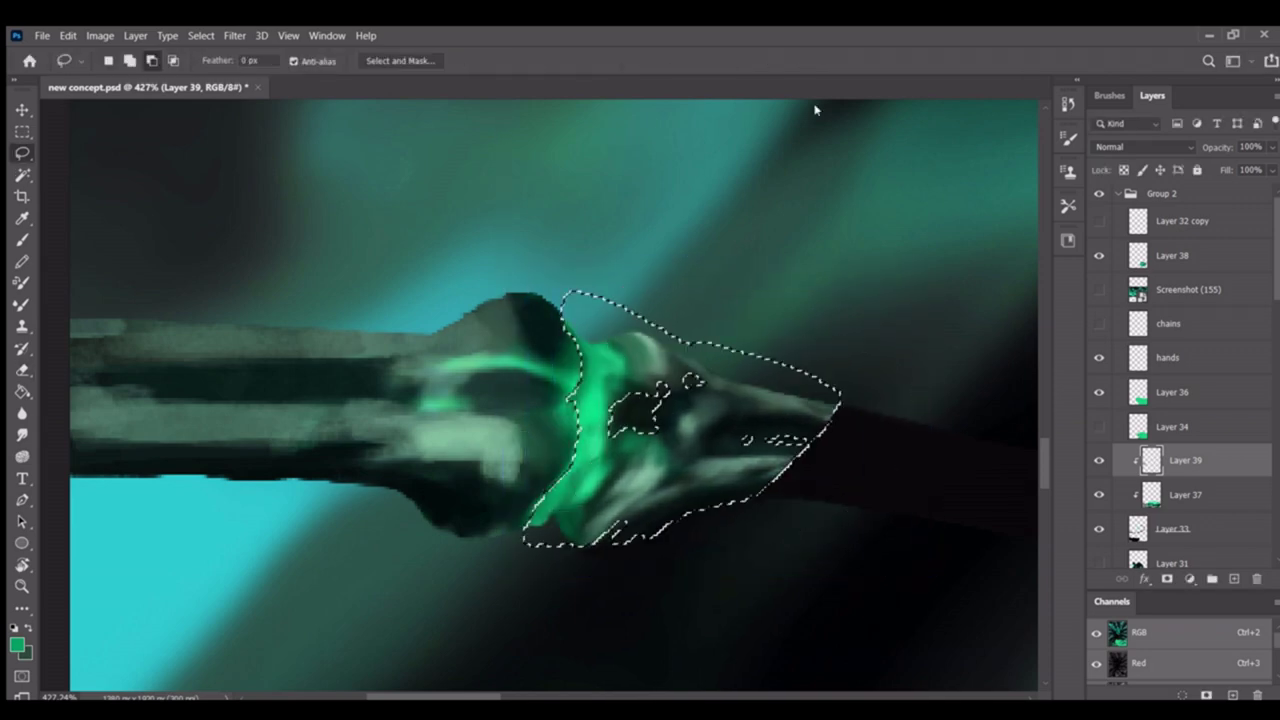
left_click_drag(640, 420, 560, 420)
mouse_move(640, 530)
left_mouse_down()
mouse_move(667, 529)
mouse_move(450, 485)
mouse_move(600, 485)
left_mouse_up()
Reorder the clipped layers so that Layer 37 sits above Layer 39, keeping Layer 39 active for painting
key("alt+bracketleft")
key("ctrl+bracketright")
key("e")
key("alt+bracketleft")
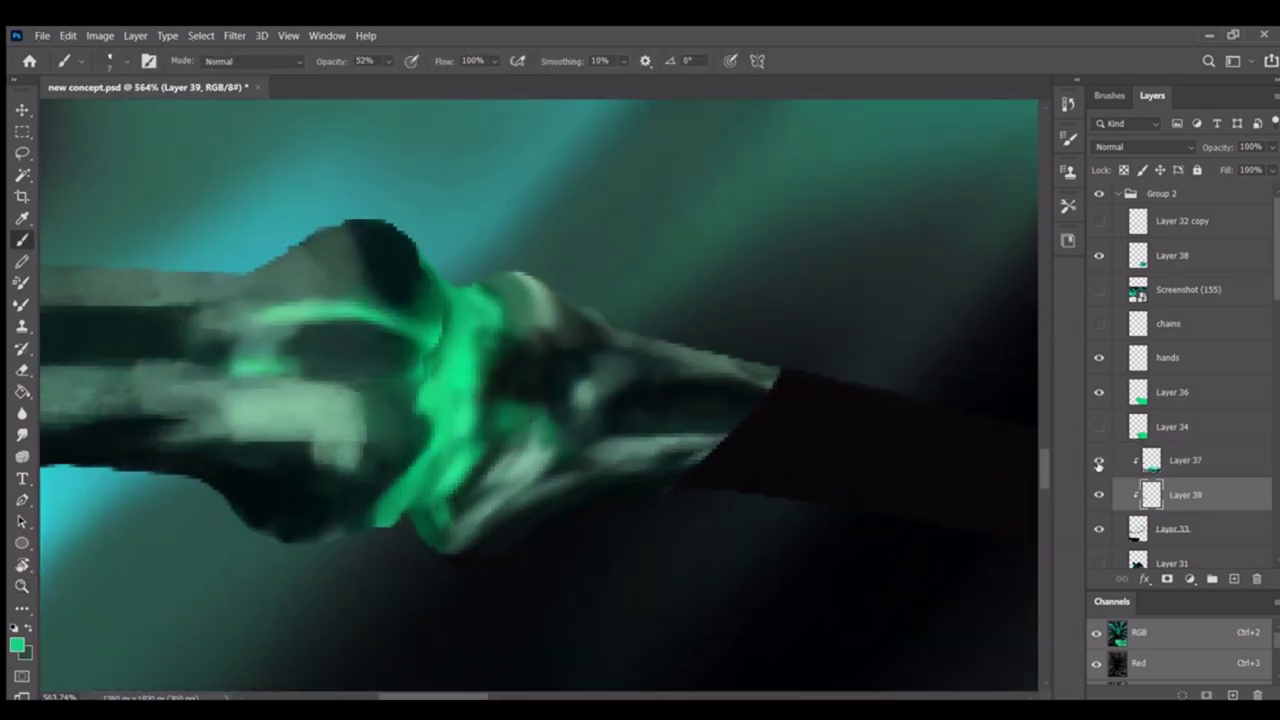
key("alt+bracketright")
key("alt+bracketleft")
Brush bright green glow onto the first joint's knob and blend the shaft's pale and dark streaks with sampled colours
key("b")
left_click_drag(349, 529, 335, 535)
left_click_drag(447, 370, 407, 347)
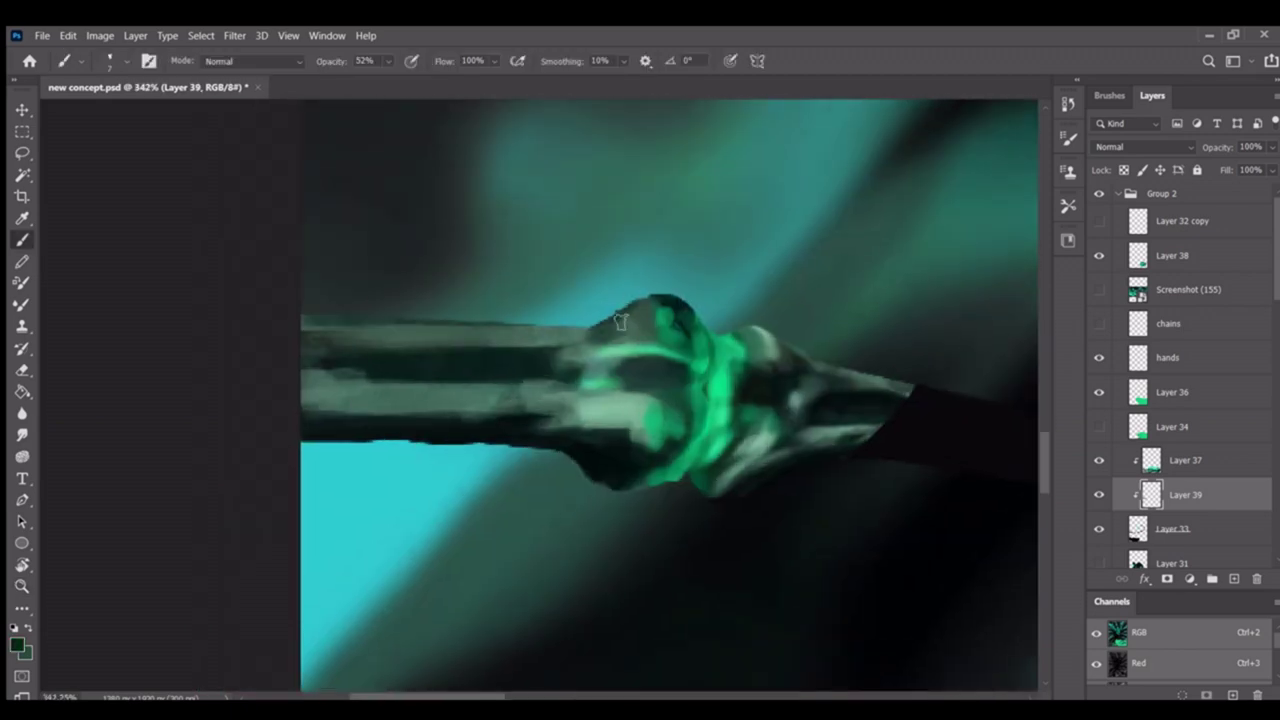
left_click(514, 400, "alt")
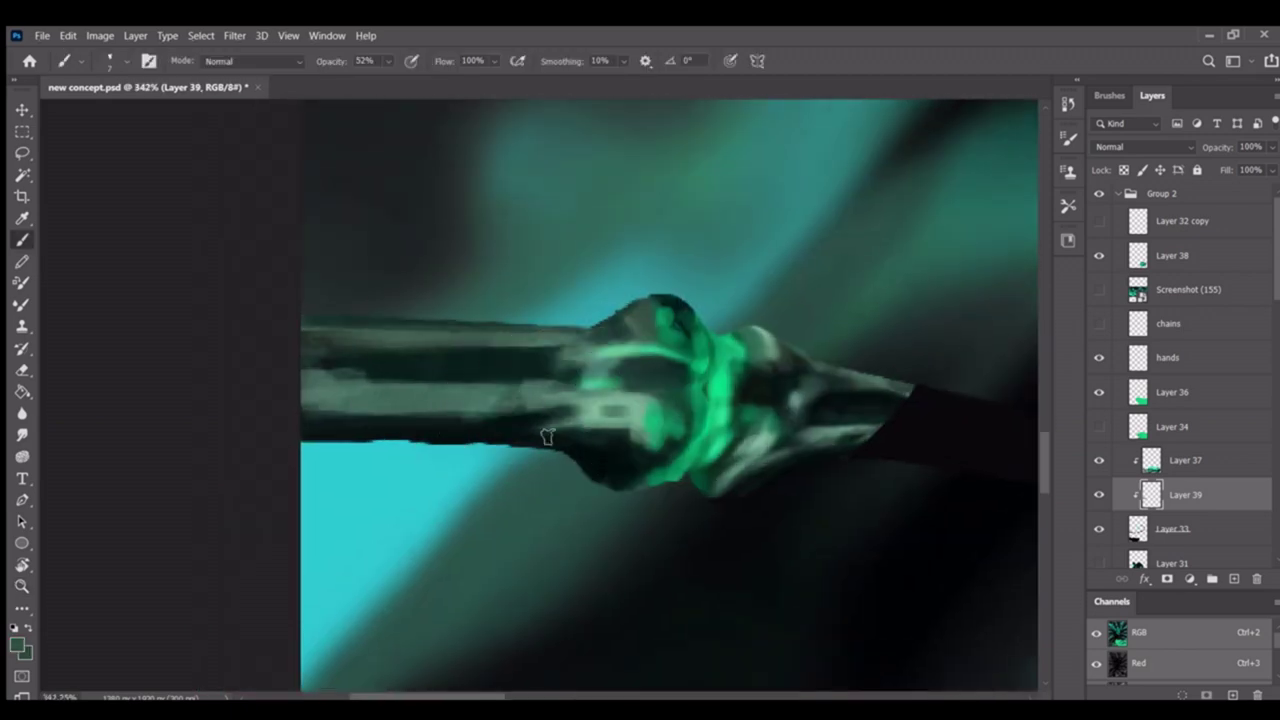
key("alt+bracketleft")
left_click_drag(651, 507, 240, 406)
key("alt+bracketright")
left_click_drag(715, 450, 408, 424)
left_click(372, 455, "alt")
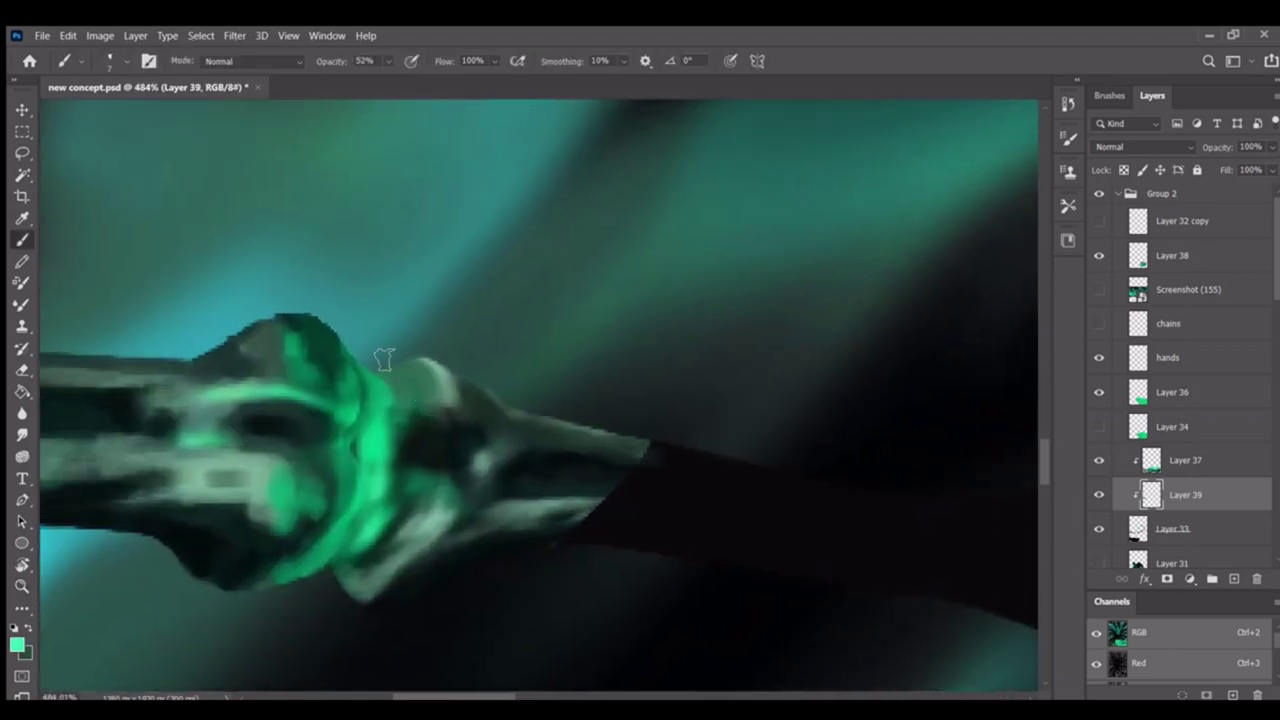
Refine the first joint's glow and paint the next bone shaft with pale edges around a dark groove
left_click(371, 400, "alt")
mouse_move(360, 521)
left_mouse_down()
mouse_move(371, 400)
mouse_move(283, 361)
mouse_move(120, 365)
mouse_move(480, 380)
mouse_move(560, 420)
left_mouse_up()
left_click_drag(696, 517, 733, 527)
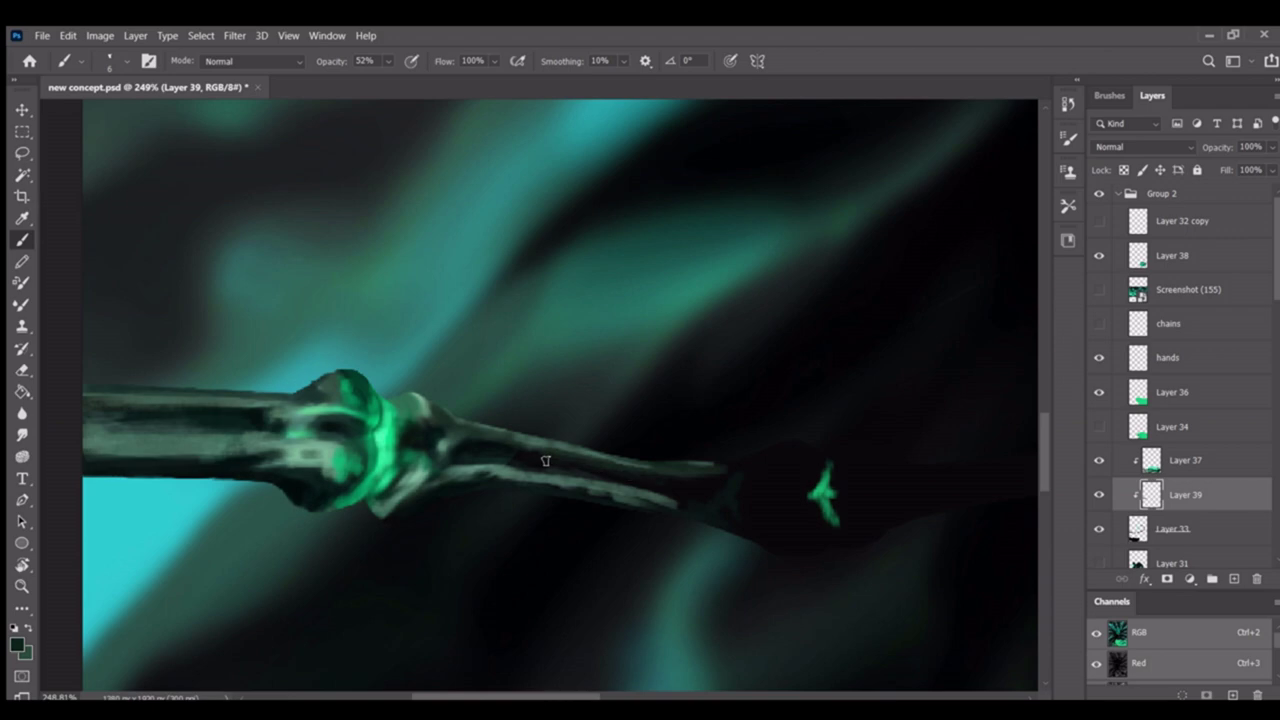
scroll(566, 480, "up", 3)
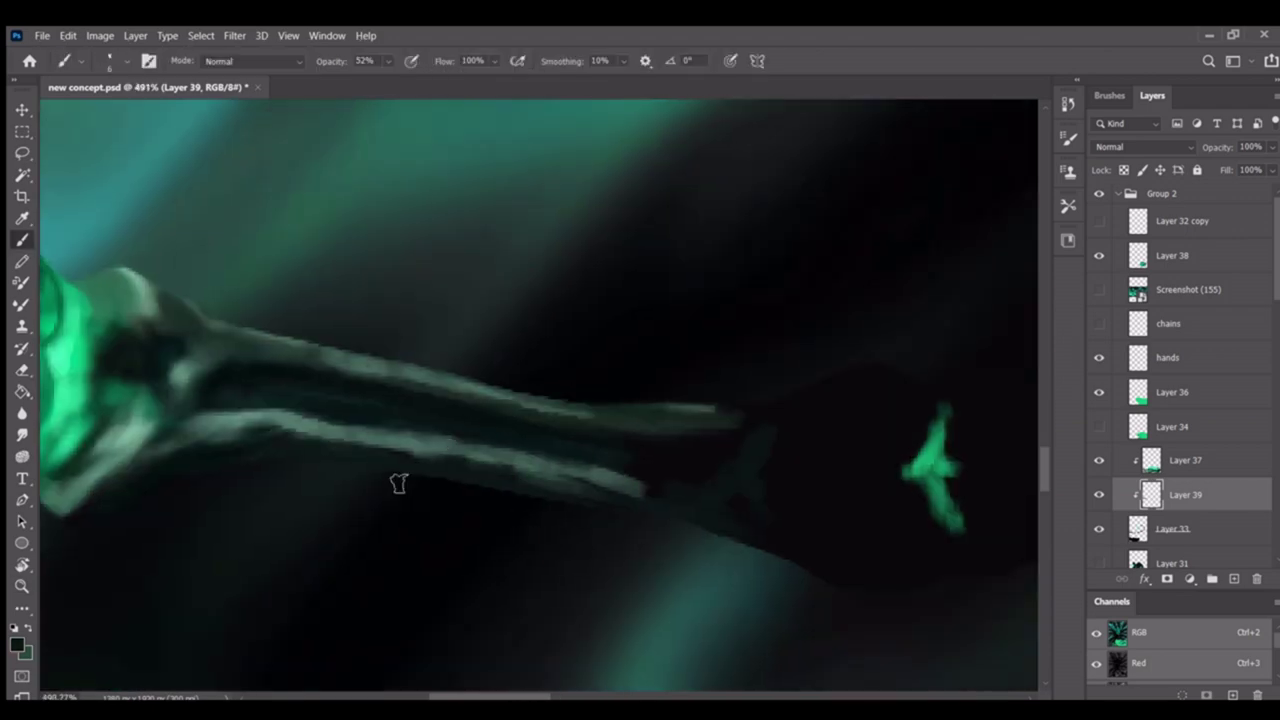
Copy the foreground joint to a clipped Layer 40 and scale it down over the chain's second joint
scroll(505, 467, "down", 5)
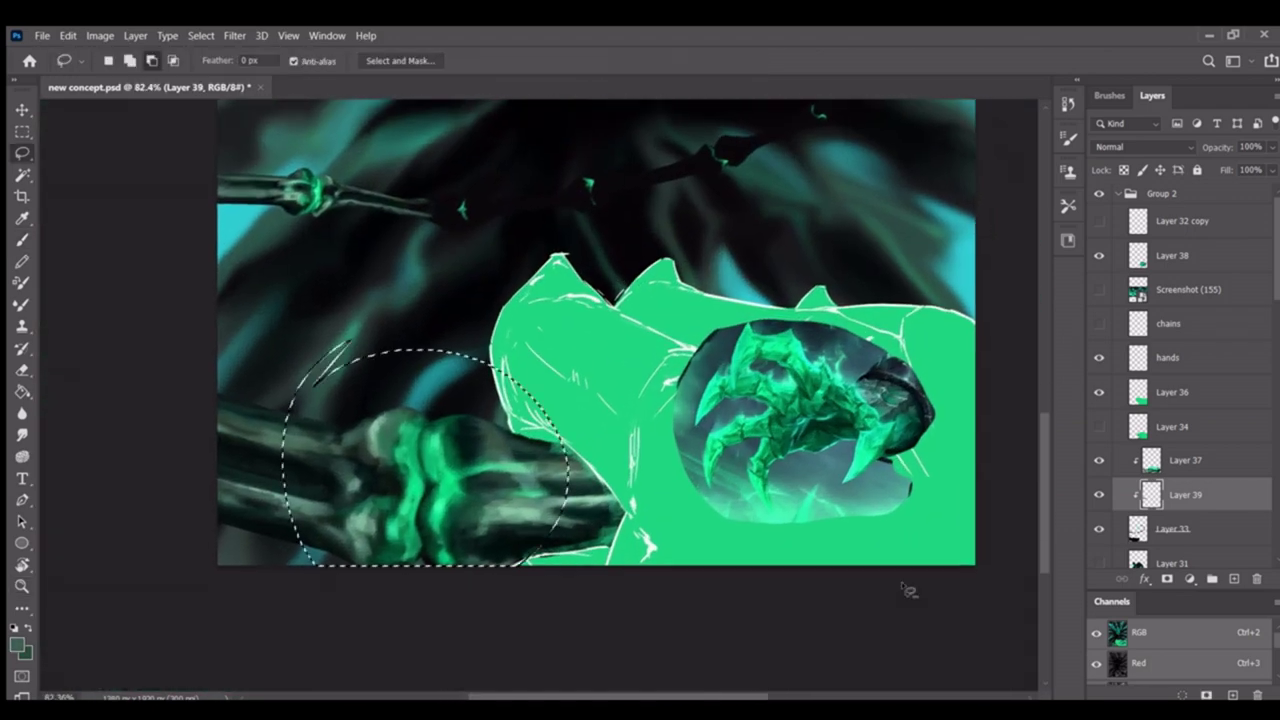
key("ctrl+alt+g")
key("ctrl+t")
scroll(487, 393, "up", 5)
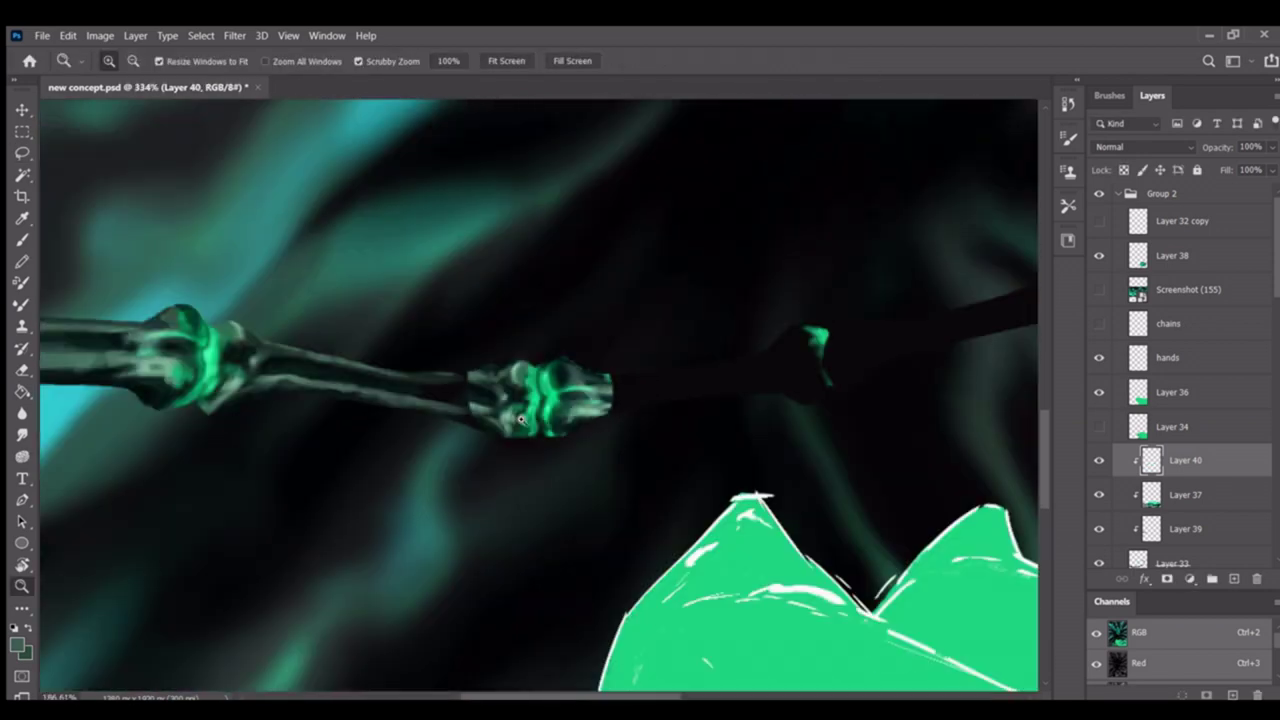
Blend the shaft's pale edges into the second joint's knobs with sampled greens, covering the visible seam
key("b")
scroll(523, 420, "up", 2)
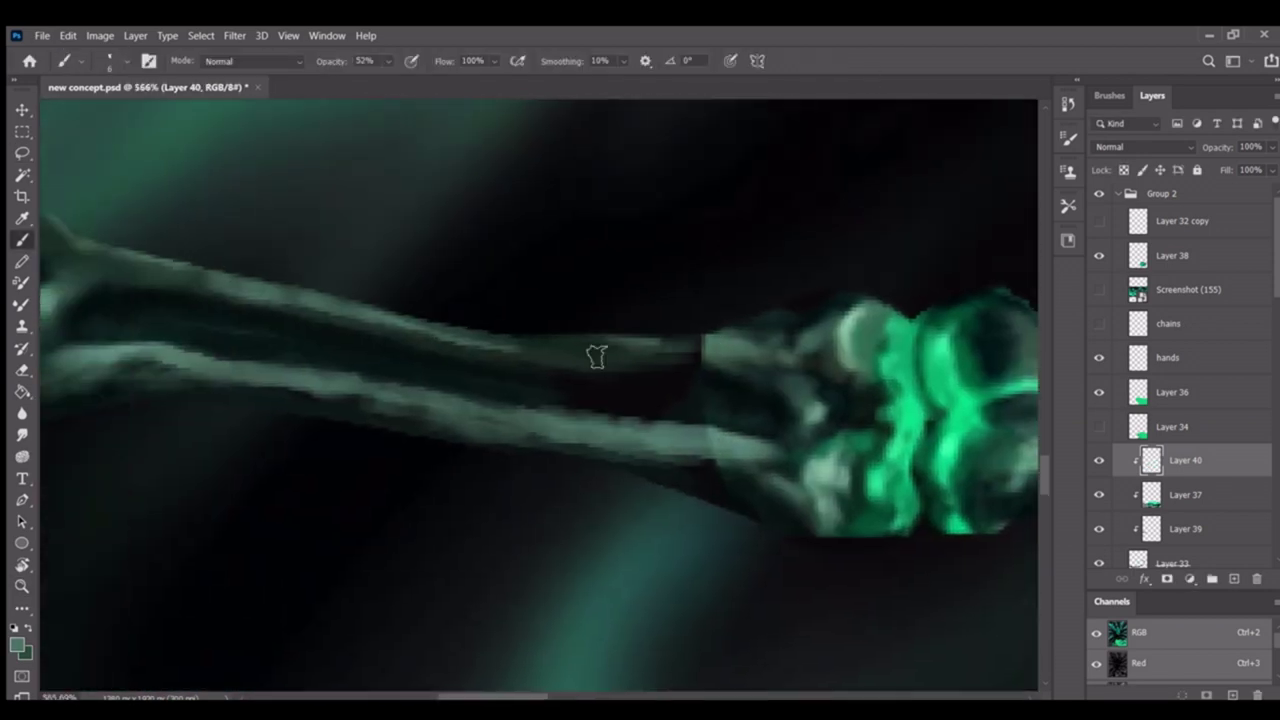
scroll(594, 357, "up", 2)
left_click_drag(559, 385, 455, 420)
left_click(429, 457, "alt")
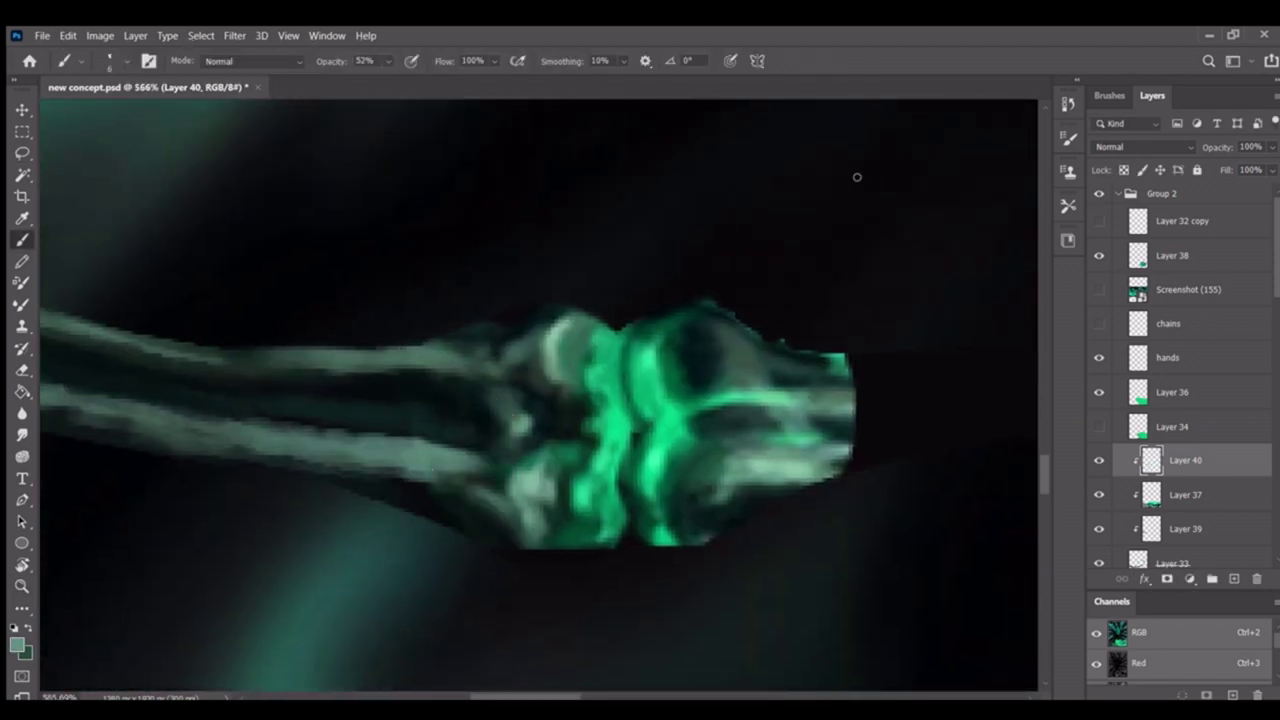
mouse_move(424, 491)
left_mouse_down()
mouse_move(386, 434)
mouse_move(330, 440)
mouse_move(640, 450)
left_mouse_up()
key("b")
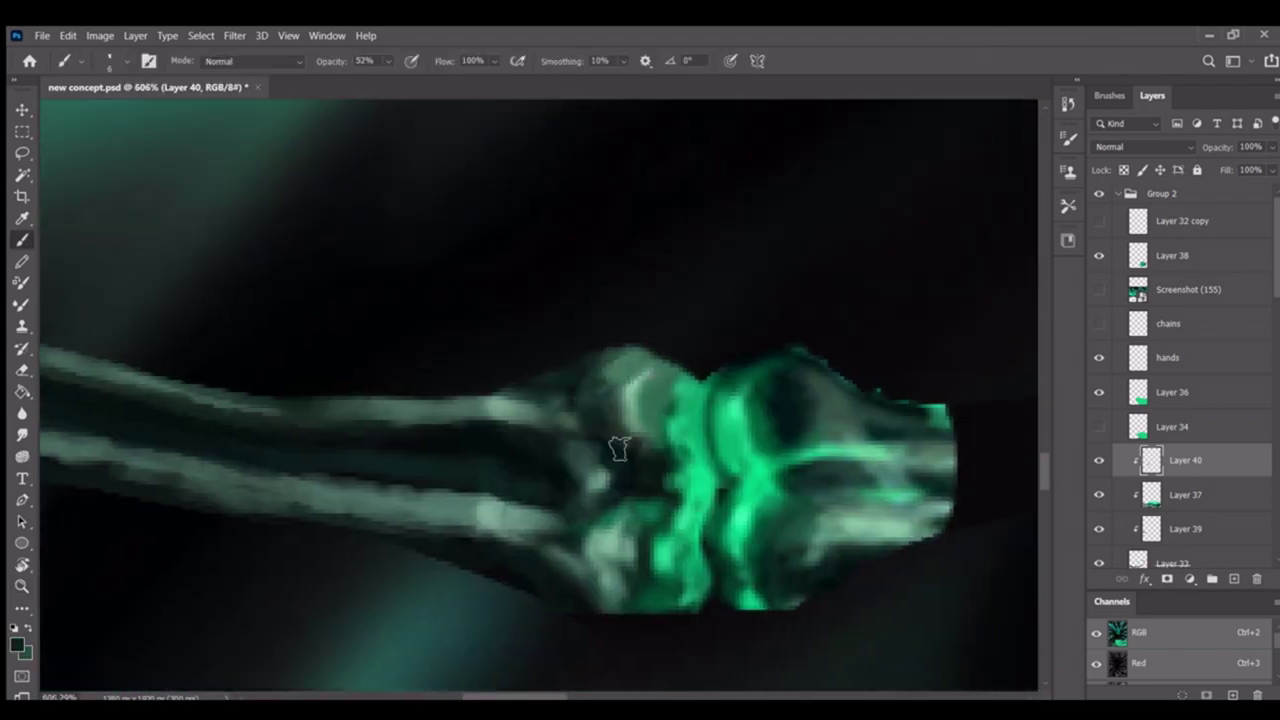
Deepen the dark hollow and shade the knobs where the shaft meets the second joint using sampled greens
left_click_drag(503, 446, 363, 414)
scroll(457, 429, "down", 1)
left_click(454, 505, "alt")
left_click(537, 349, "alt")
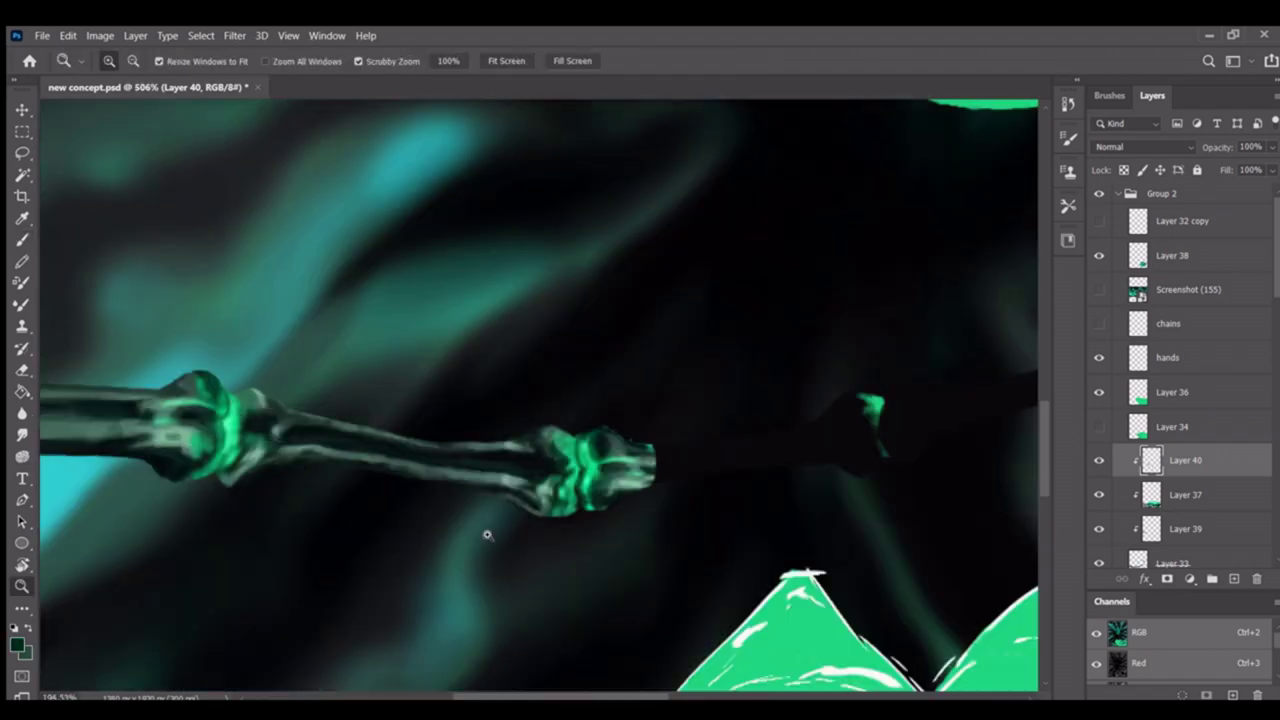
Paint a pale ridge across the middle of the shaft between the first two joints and darken its edges
key("ctrl+0")
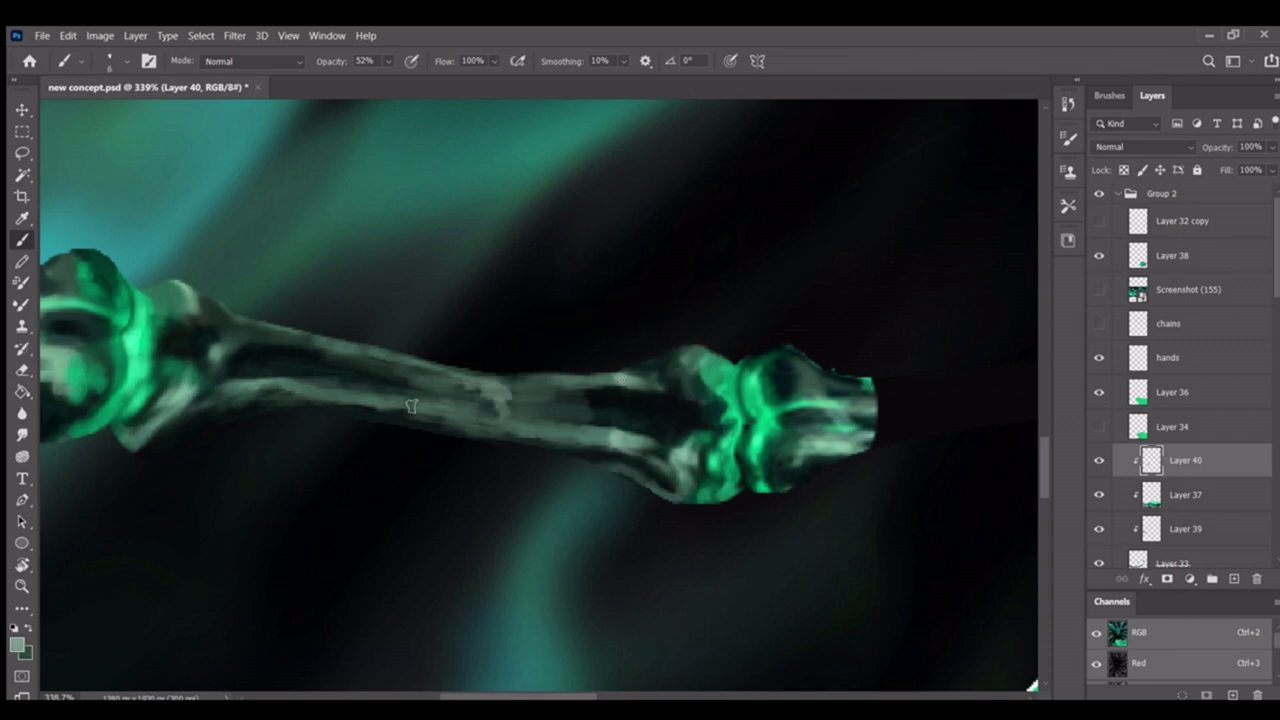
scroll(577, 411, "down", 1)
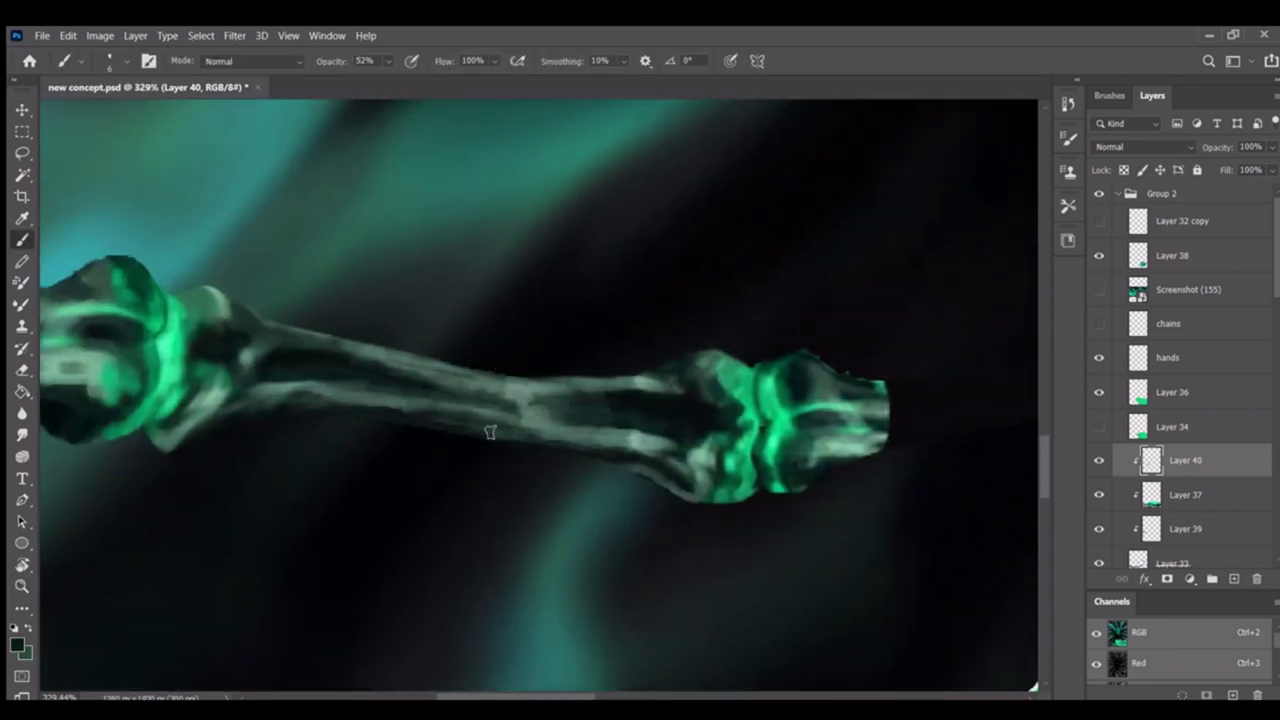
key("z")
key("ctrl+0")
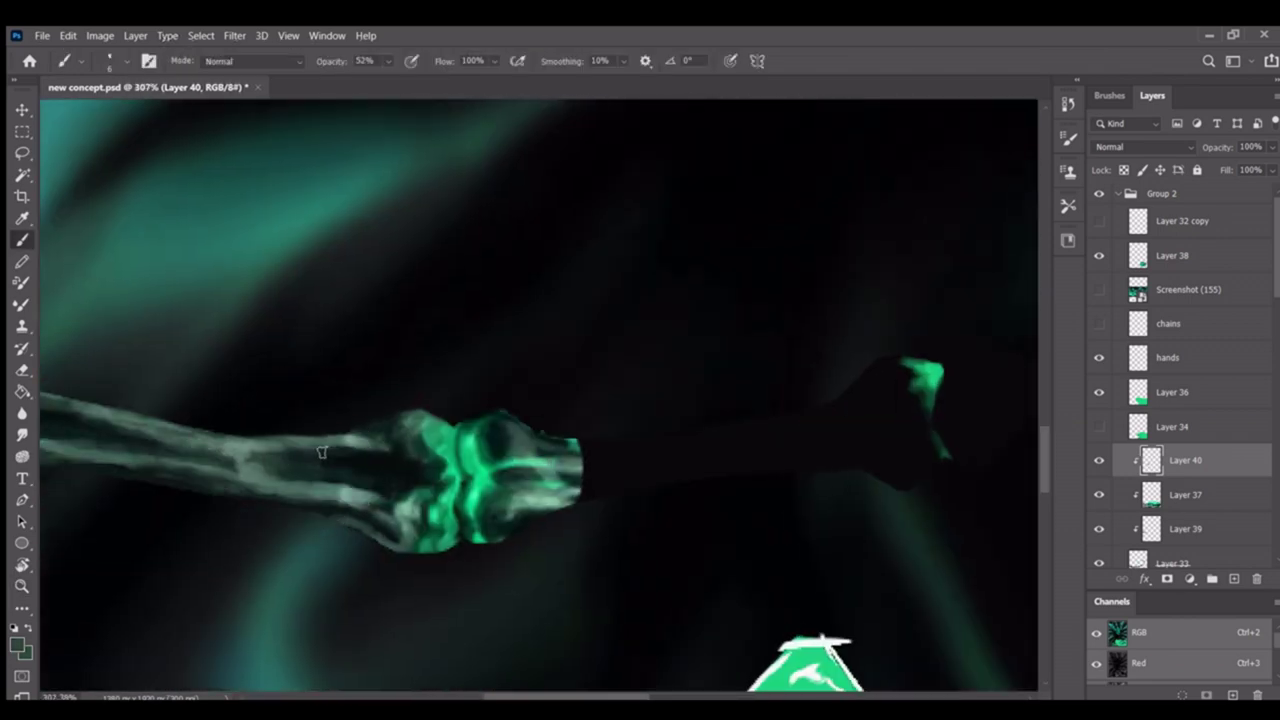
left_click_drag(393, 298, 393, 298)
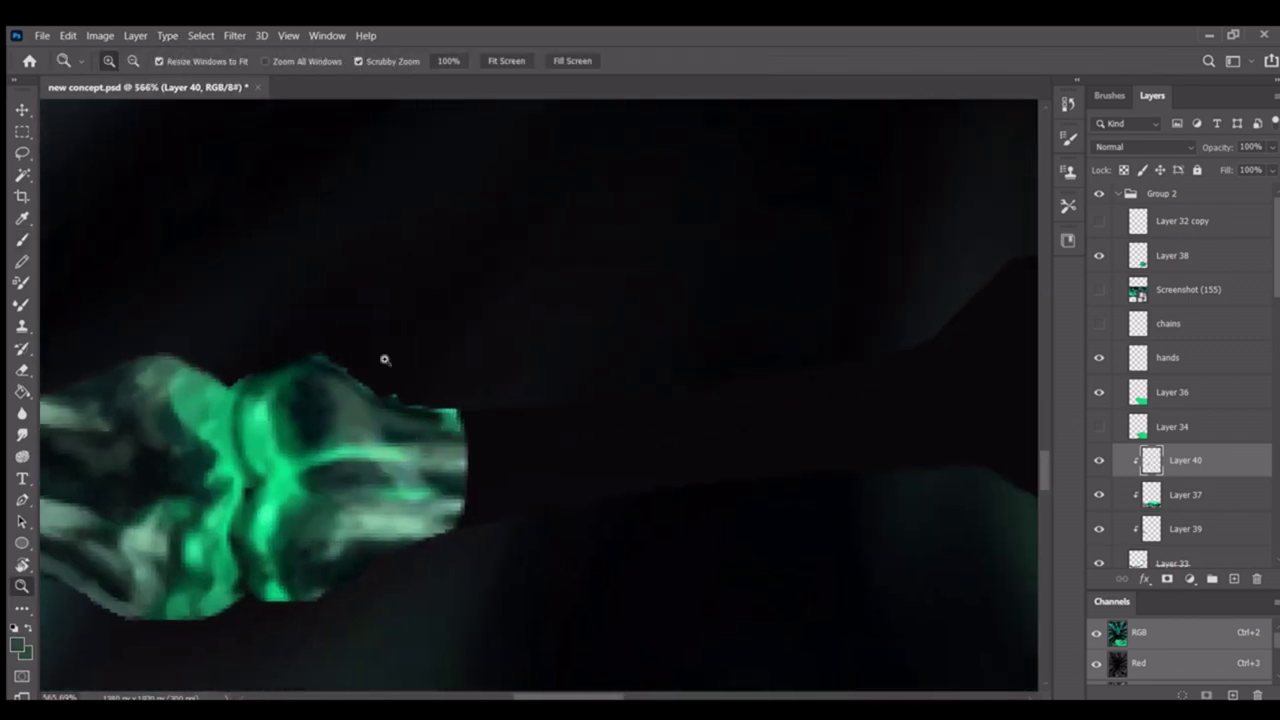
Brush pale highlights and green glow over the second joint's far knob using sampled colours, and save the document
key("b")
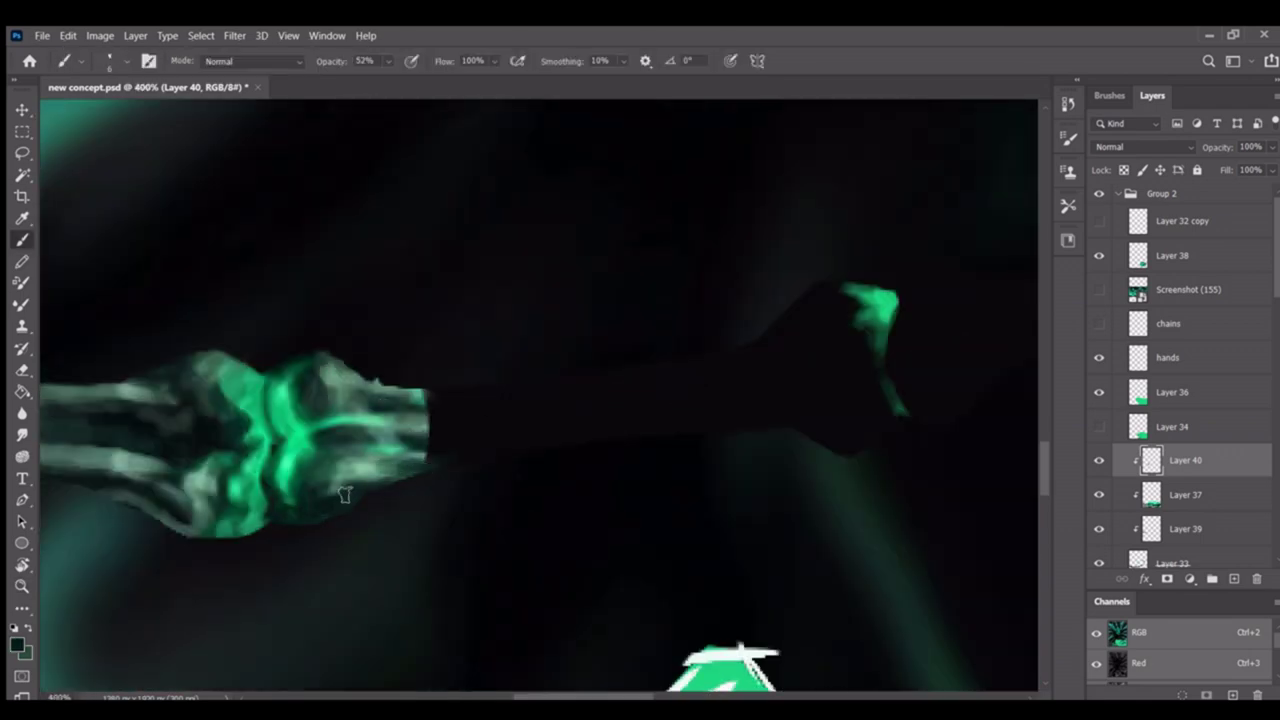
left_click_drag(296, 441, 386, 451)
left_click(386, 451, "alt")
left_click(371, 400, "alt")
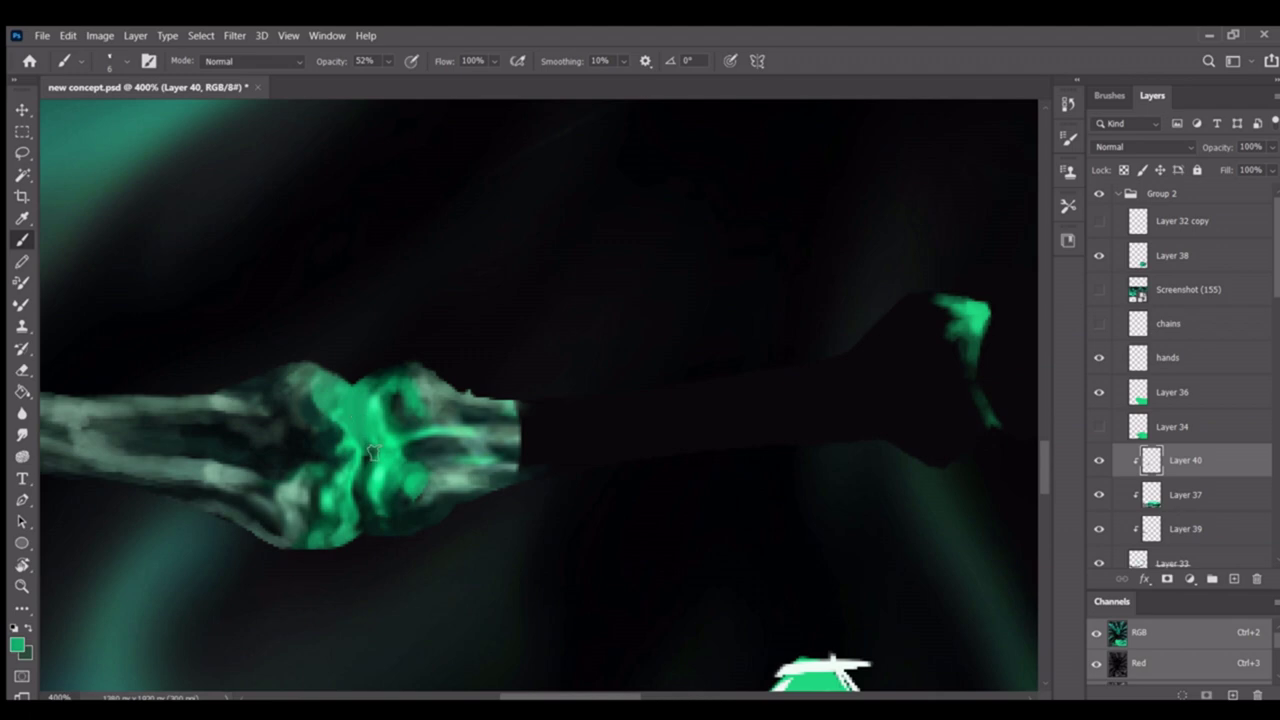
scroll(427, 432, "up", 4)
left_click(314, 366, "alt")
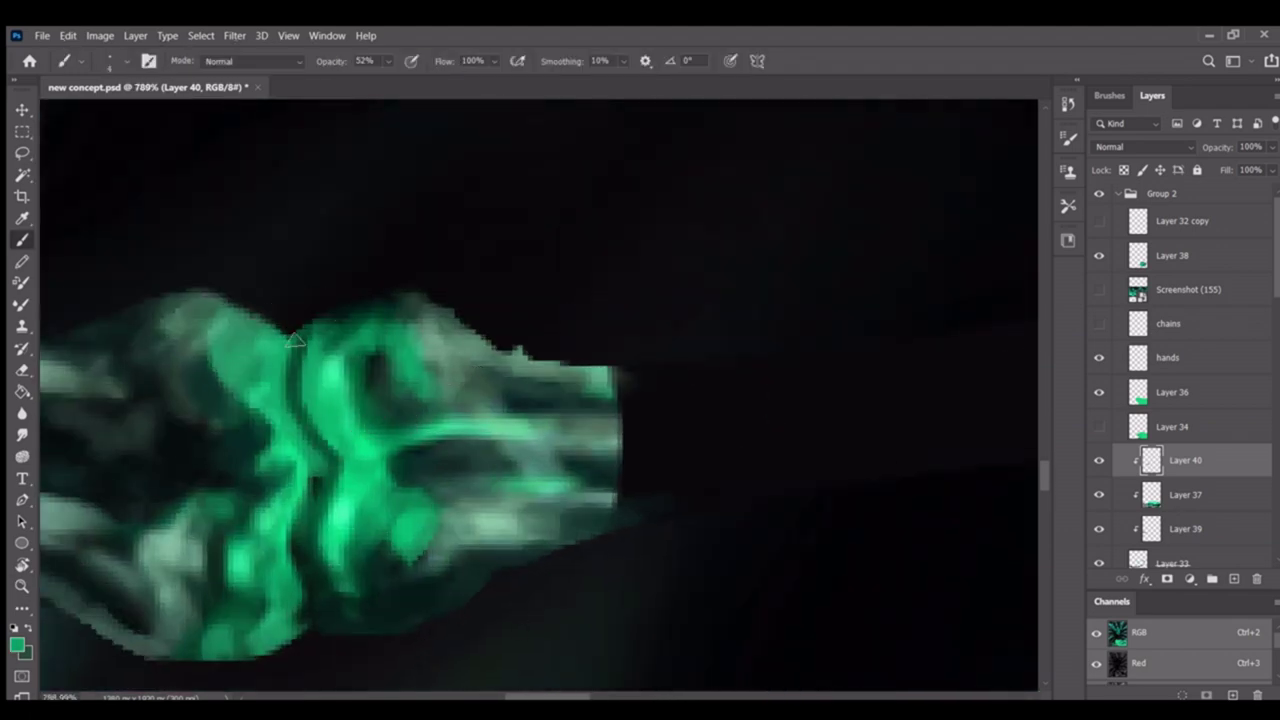
key("z")
scroll(384, 437, "down", 5)
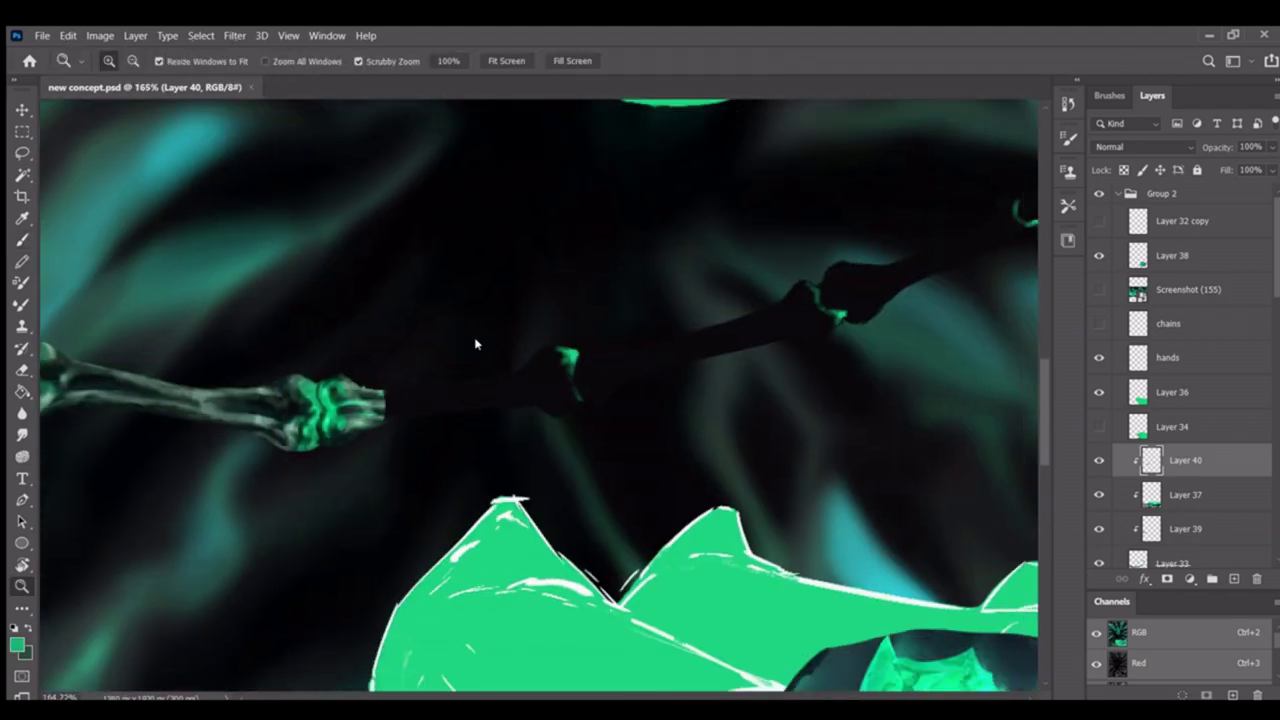
Erase the ragged outline of the bone silhouette beside the second joint on Layer 33
scroll(398, 392, "down", 5)
scroll(380, 340, "up", 6)
key("e")
left_click(369, 321, "ctrl")
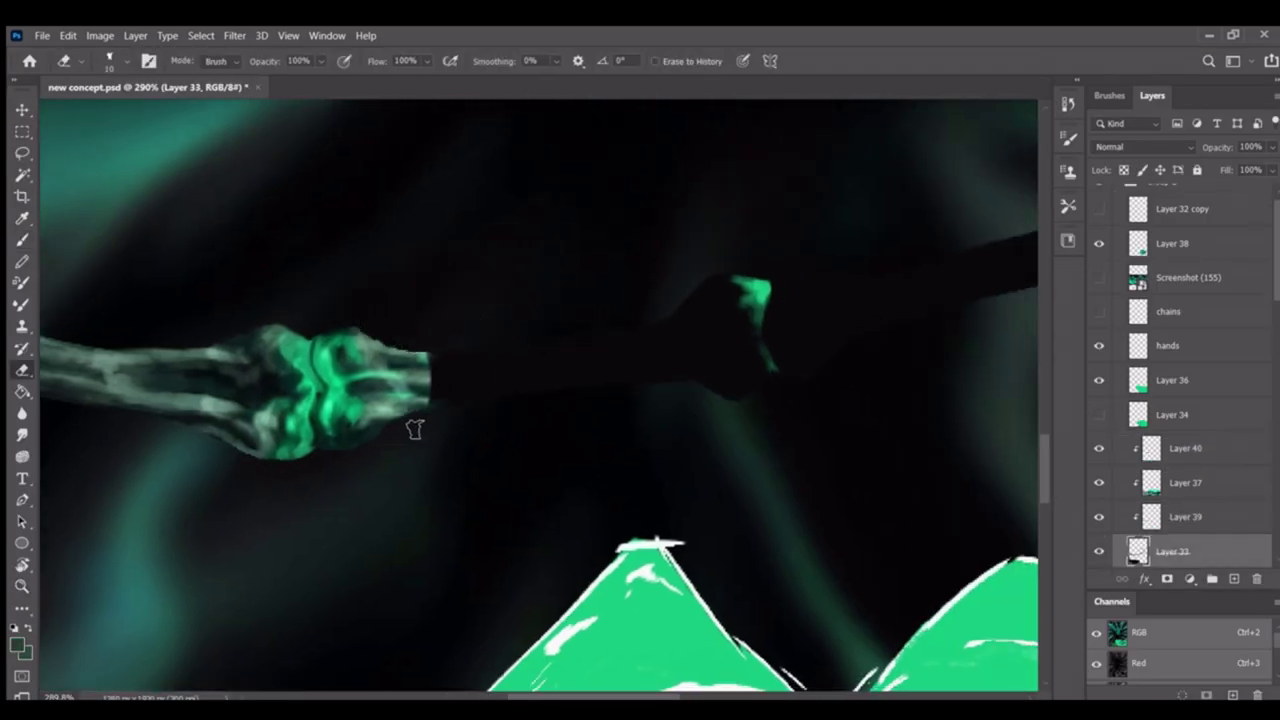
key("z")
scroll(435, 421, "down", 4)
scroll(474, 486, "up", 4)
key("b")
left_click_drag(305, 355, 565, 322)
mouse_move(600, 378)
left_mouse_down()
mouse_move(314, 423)
mouse_move(605, 378)
left_mouse_up()
key("ctrl+z")
key("ctrl+z")
Paint pale green strokes along both edges and the middle of the shaft beyond the second joint on Layer 40
left_click(1185, 448)
left_click_drag(308, 355, 565, 322)
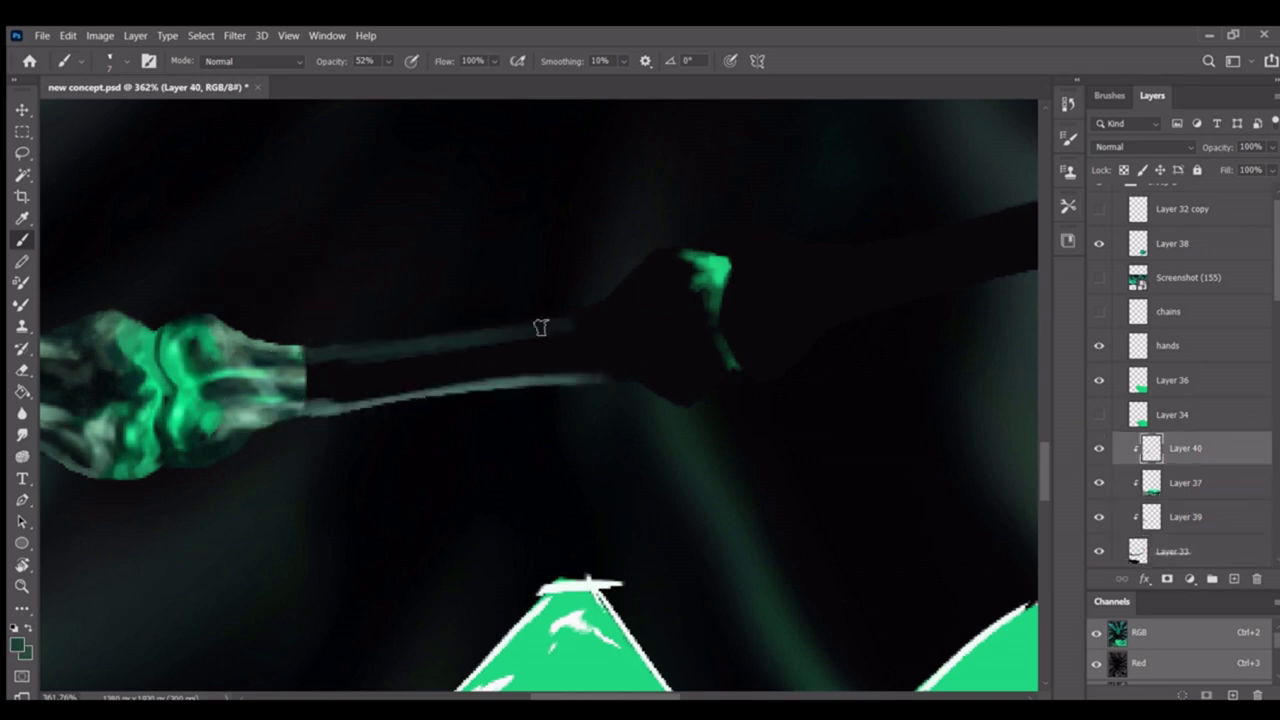
left_click_drag(243, 329, 488, 328)
left_click_drag(317, 372, 578, 352)
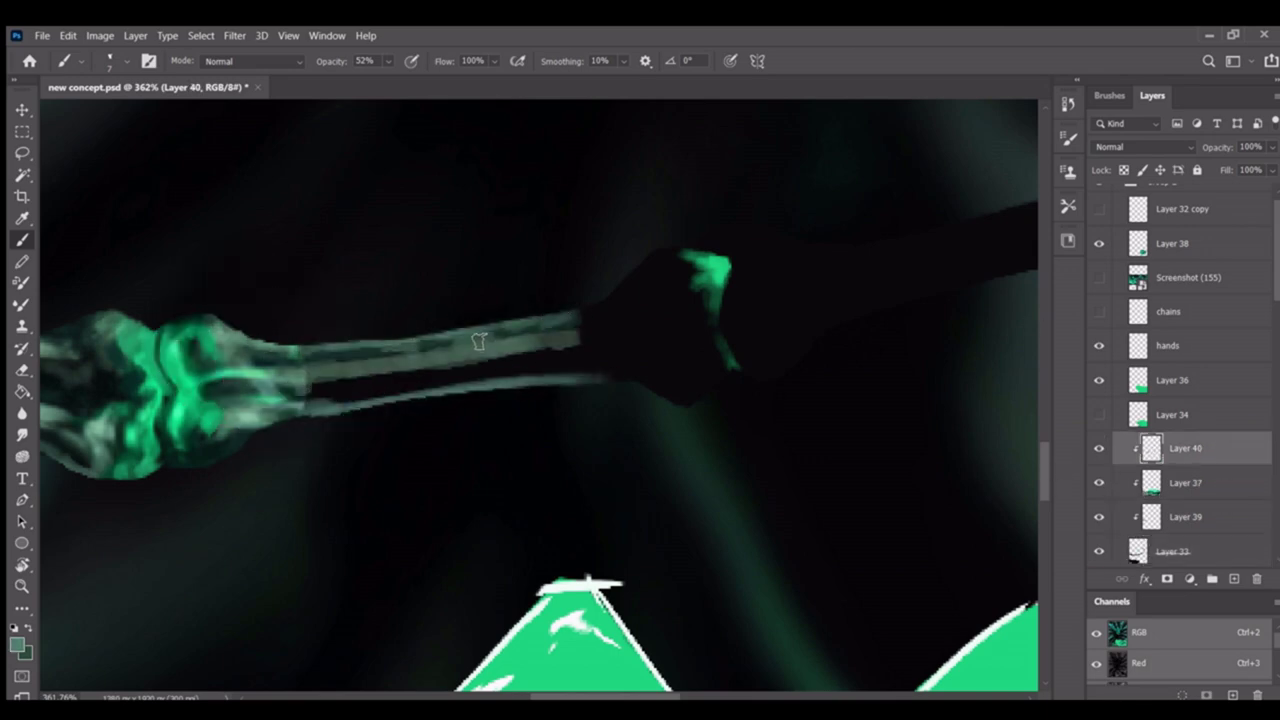
left_click_drag(306, 391, 603, 380)
scroll(515, 362, "up", 1)
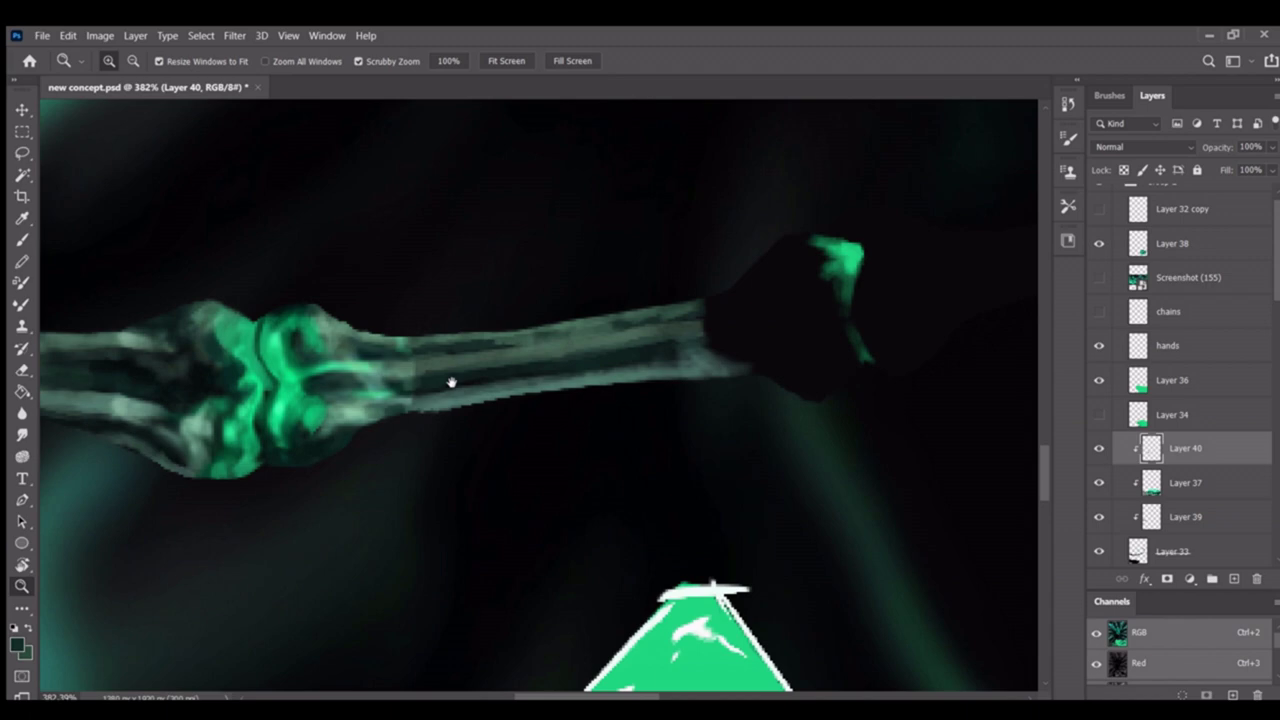
Paint a pale ridge across the middle of the shaft between the second and third joints with sampled greens
left_click(386, 414, "alt")
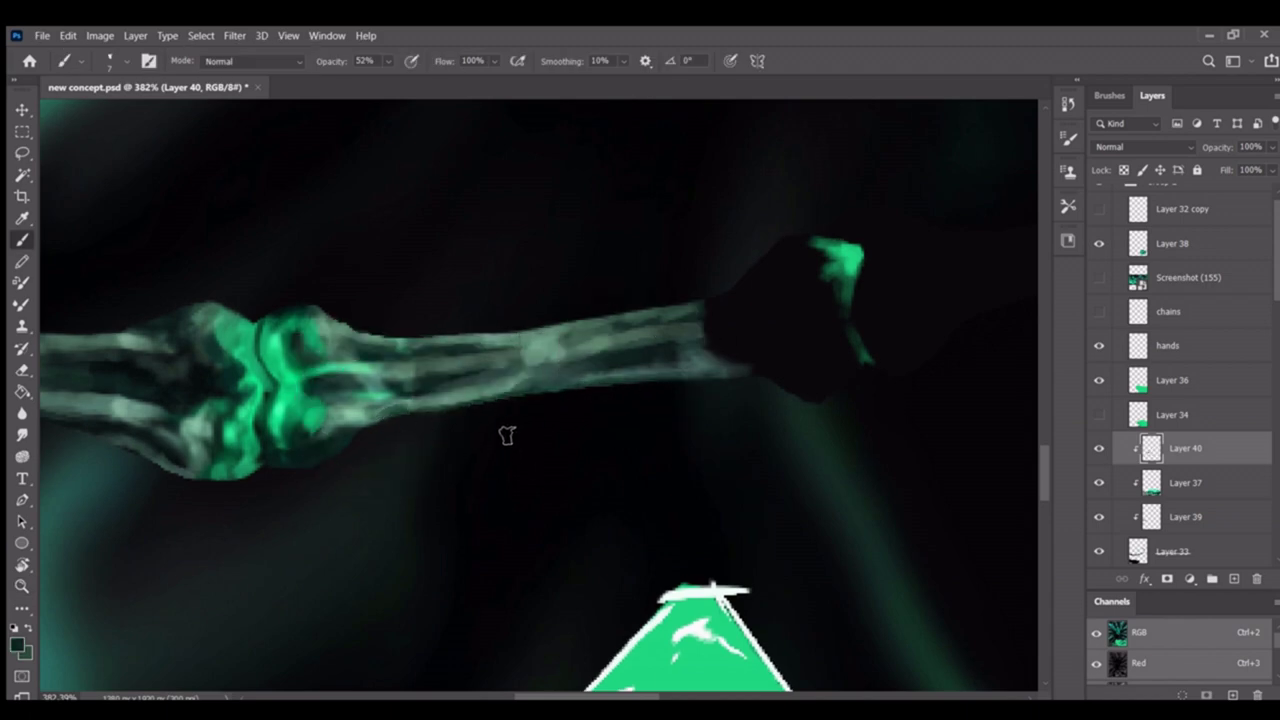
scroll(506, 435, "down", 5)
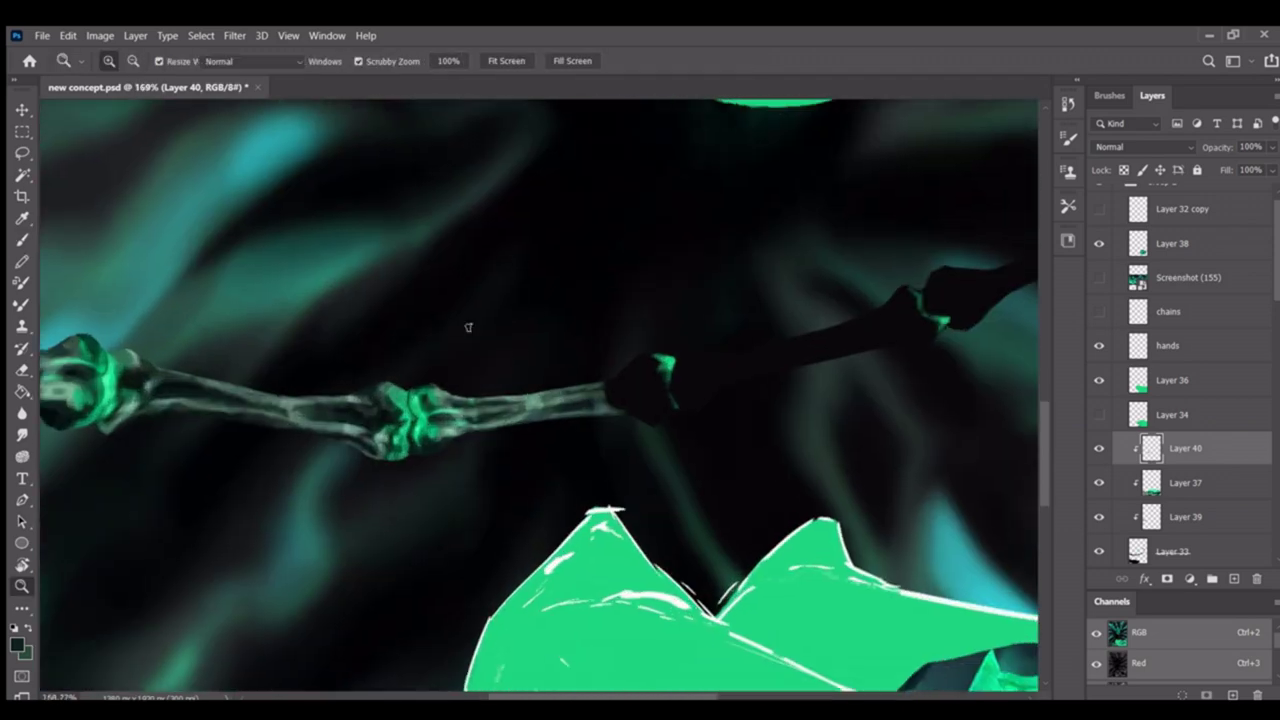
scroll(469, 323, "up", 4)
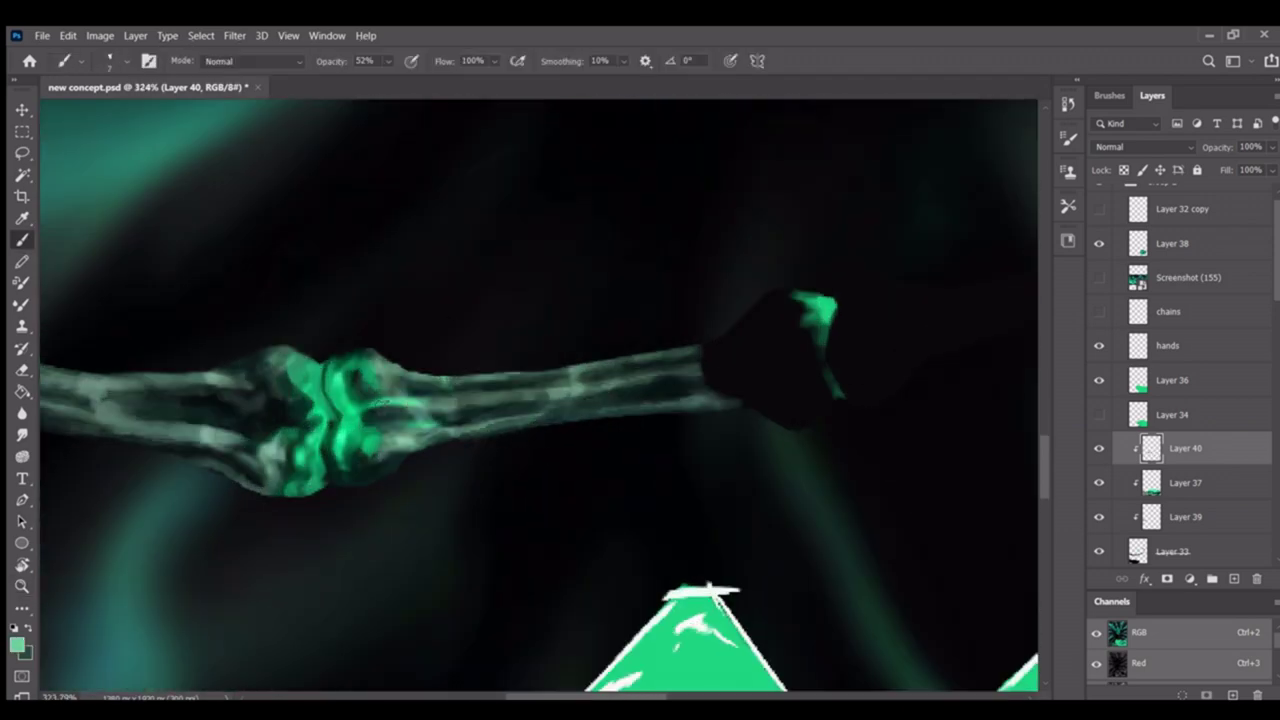
scroll(420, 390, "down", 2)
left_click_drag(620, 393, 420, 430)
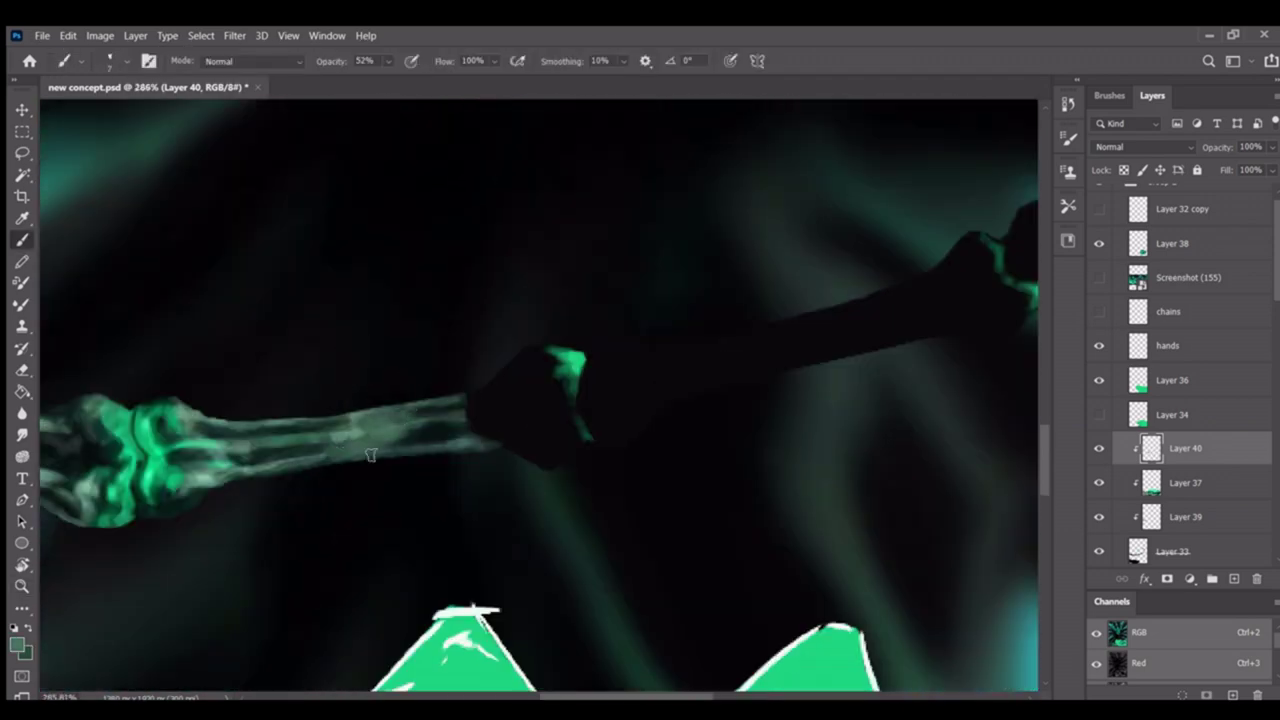
Darken the hollow beside the ridge and refine the shaft's pale edges using sampled green
scroll(386, 430, "down", 5)
scroll(543, 449, "up", 3)
scroll(543, 449, "down", 3)
scroll(585, 321, "up", 5)
left_click(414, 429, "alt")
scroll(580, 367, "down", 3)
key("z")
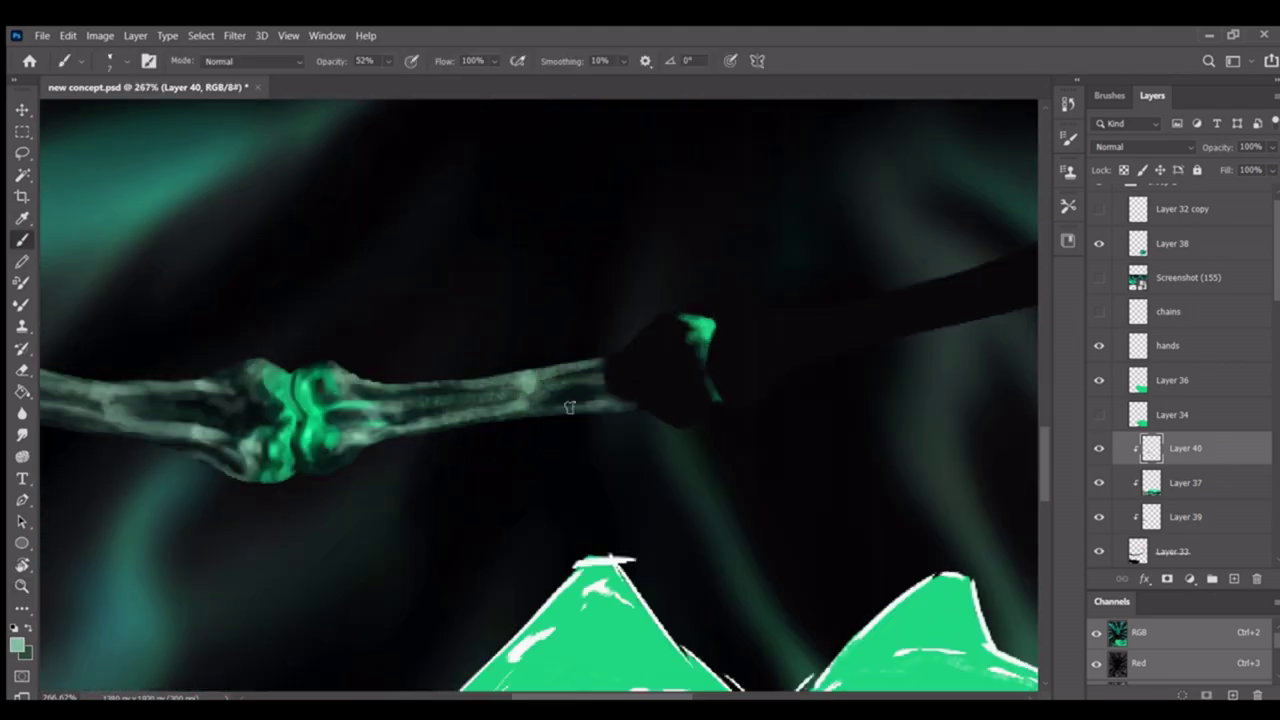
Merge the bone shading layers and copy a lassoed glowing joint onto a new layer
scroll(500, 380, "down", 3)
scroll(443, 346, "up", 3)
key("ctrl+e")
key("l")
left_click_drag(290, 385, 370, 440)
mouse_move(240, 430)
left_mouse_down()
mouse_move(390, 455)
mouse_move(630, 465)
left_mouse_up()
key("ctrl+j")
Transform the copied glowing joint to fit over the third joint of the bone silhouette
key("ctrl+t")
scroll(500, 400, "up", 5)
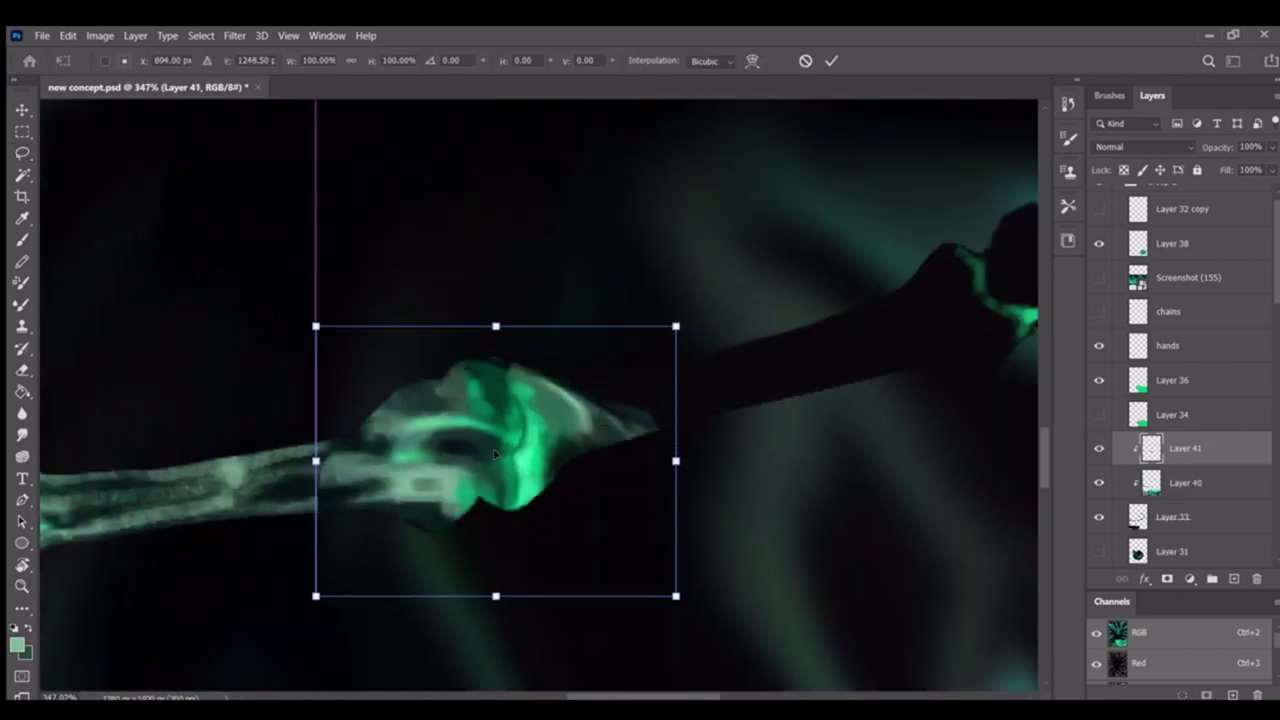
left_click_drag(666, 291, 543, 388)
key("Return")
Blend the copied third joint into the shaft and shade its lower knob with dark and pale greens on Layer 41
key("z")
scroll(543, 388, "down", 5)
scroll(525, 352, "up", 5)
key("b")
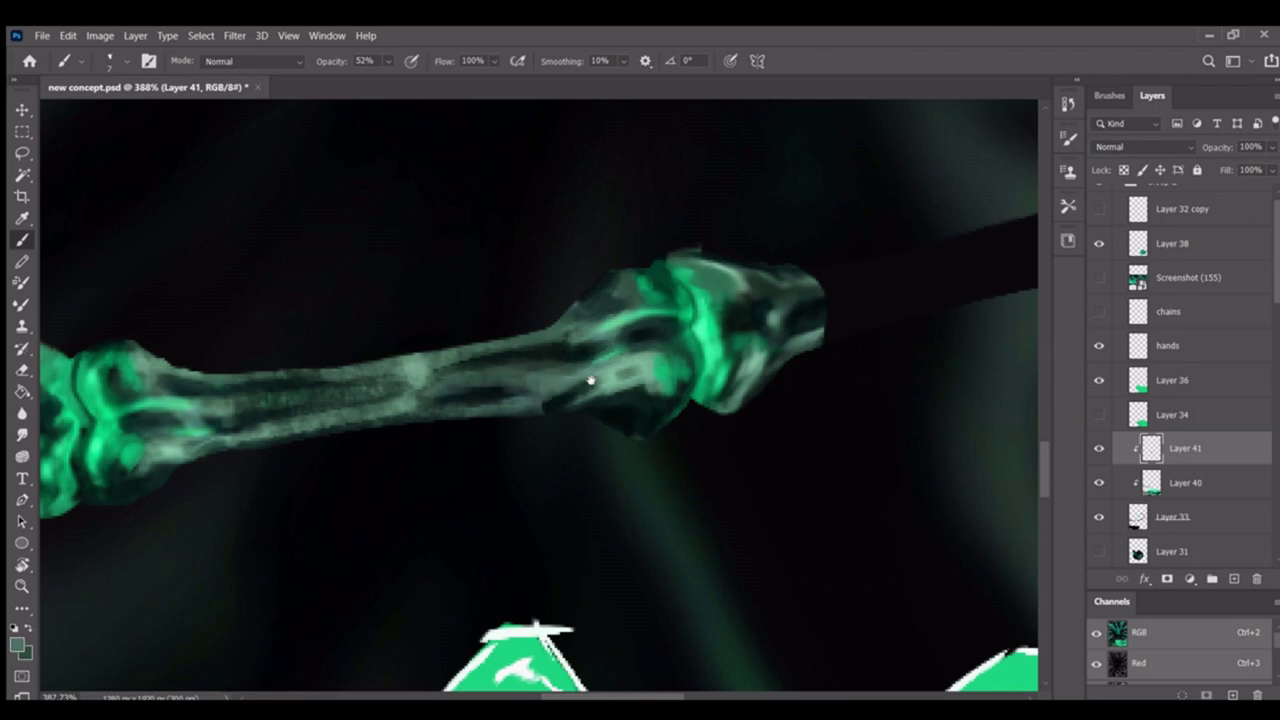
scroll(548, 397, "down", 5)
scroll(368, 434, "up", 5)
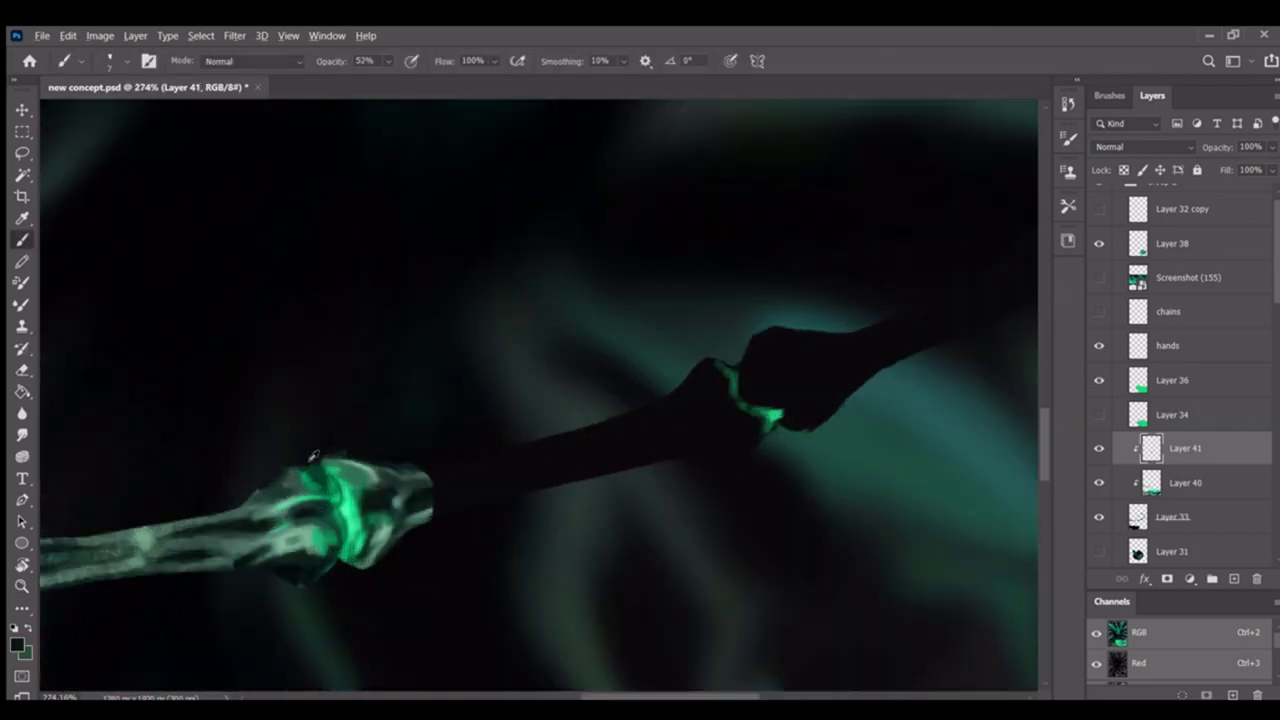
scroll(271, 472, "down", 5)
scroll(586, 480, "up", 5)
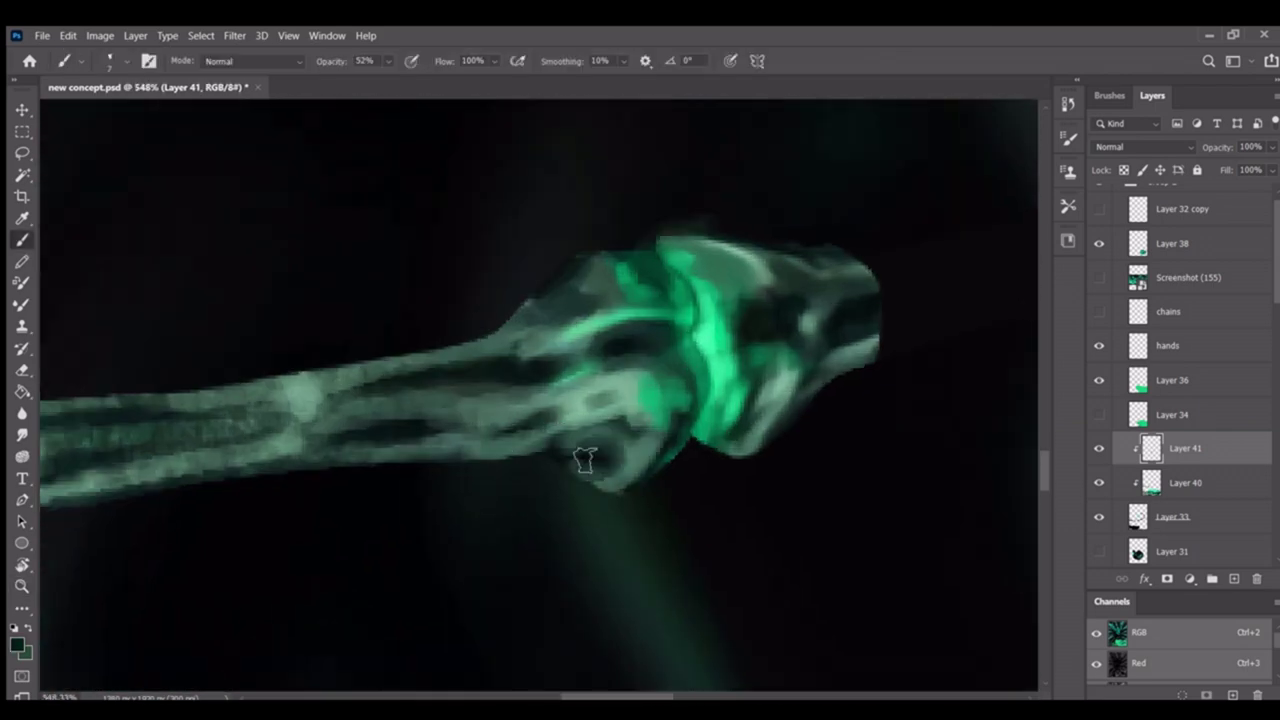
left_click_drag(685, 310, 455, 425)
Brush bright green and pale highlights onto the far side of the third joint using sampled colours
scroll(496, 413, "down", 5)
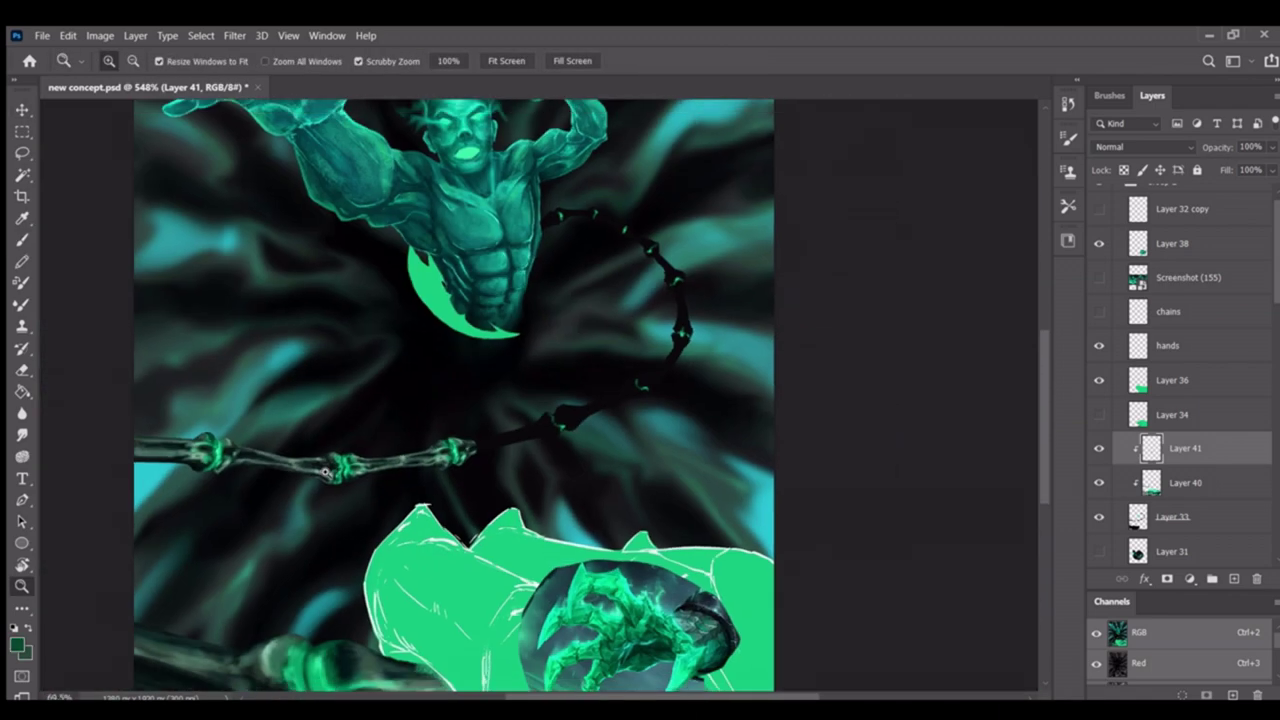
scroll(398, 437, "up", 5)
scroll(443, 510, "down", 5)
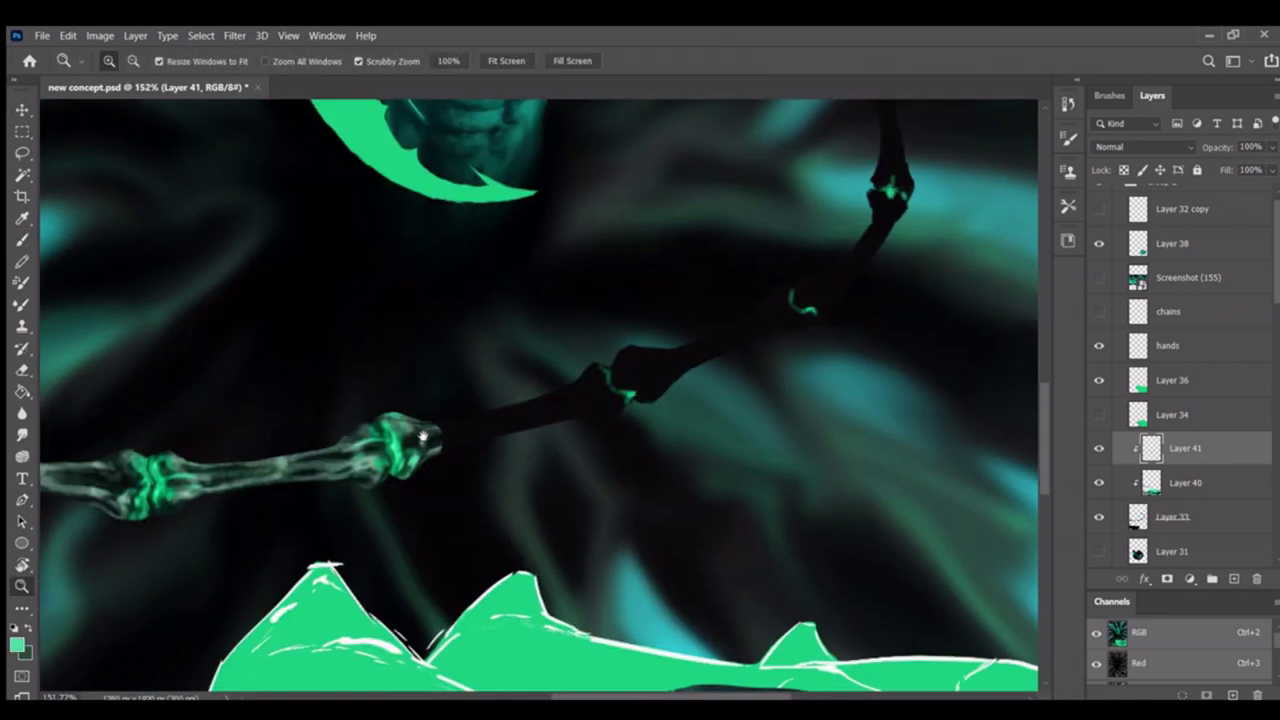
scroll(443, 420, "up", 5)
left_click(443, 417, "alt")
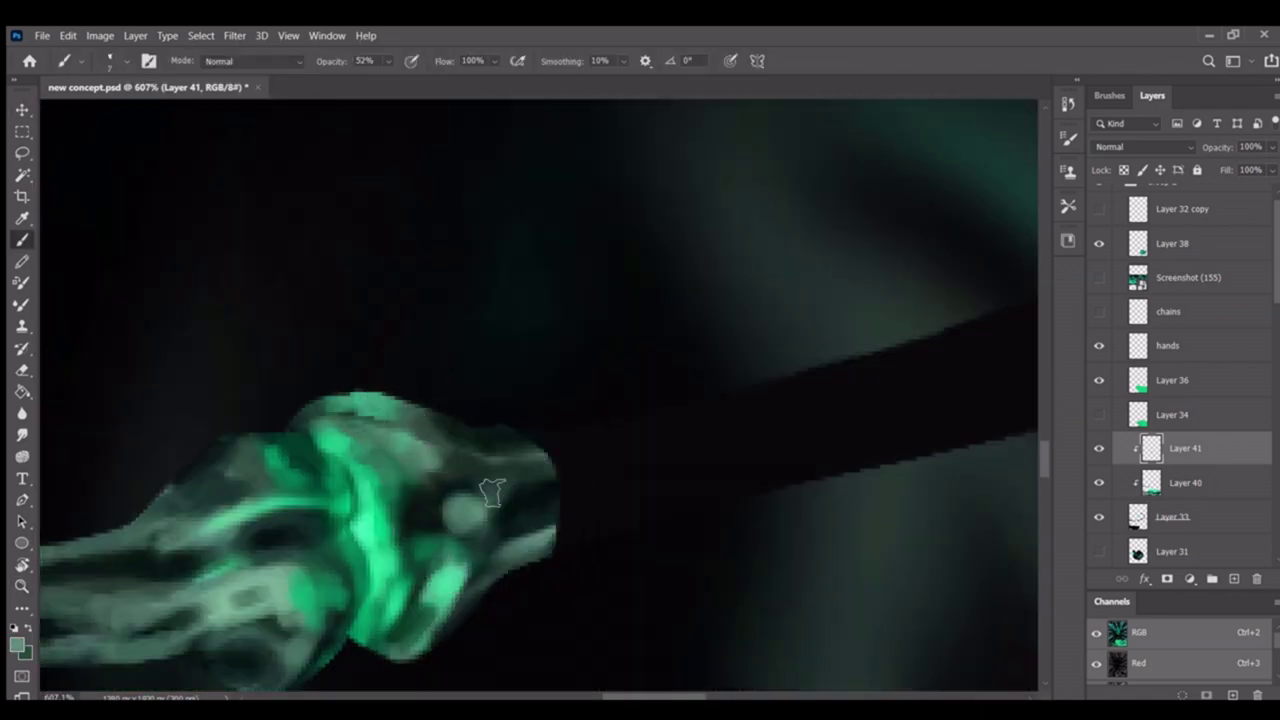
scroll(560, 545, "down", 5)
scroll(383, 400, "up", 4)
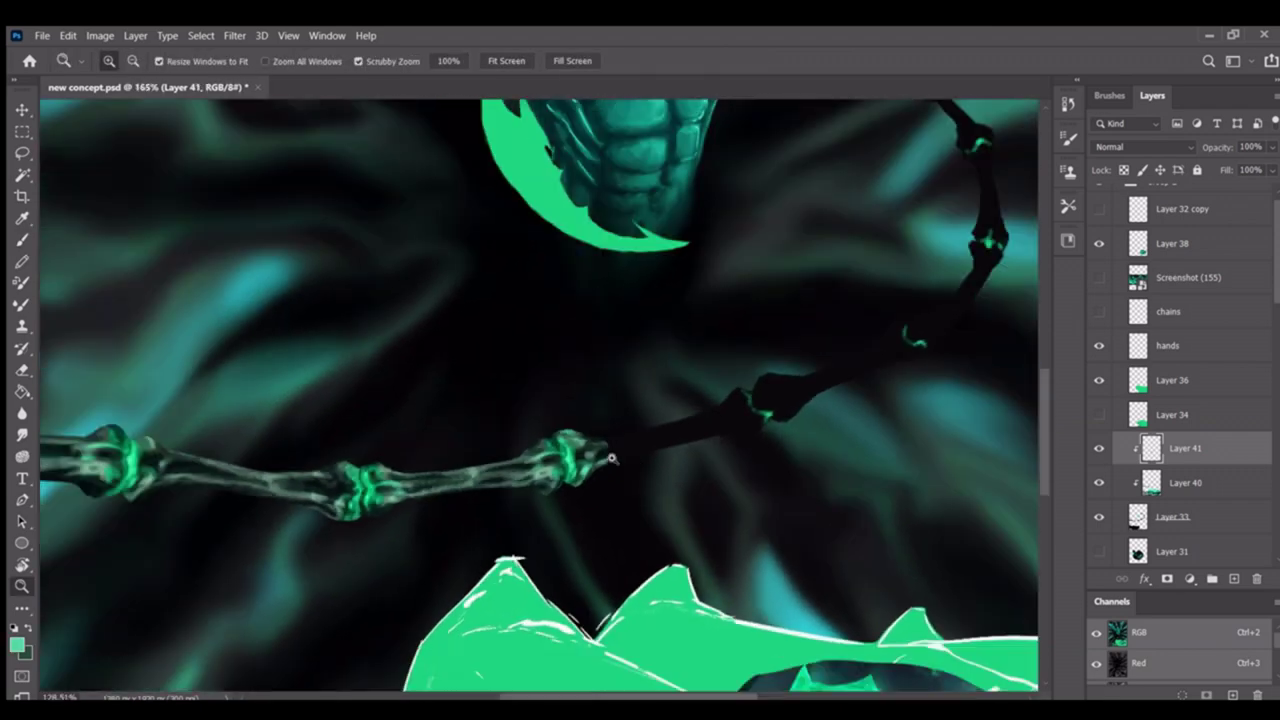
left_click(306, 438, "alt")
mouse_move(417, 409)
left_mouse_down()
mouse_move(337, 423)
mouse_move(323, 457)
mouse_move(281, 463)
mouse_move(463, 417)
left_mouse_up()
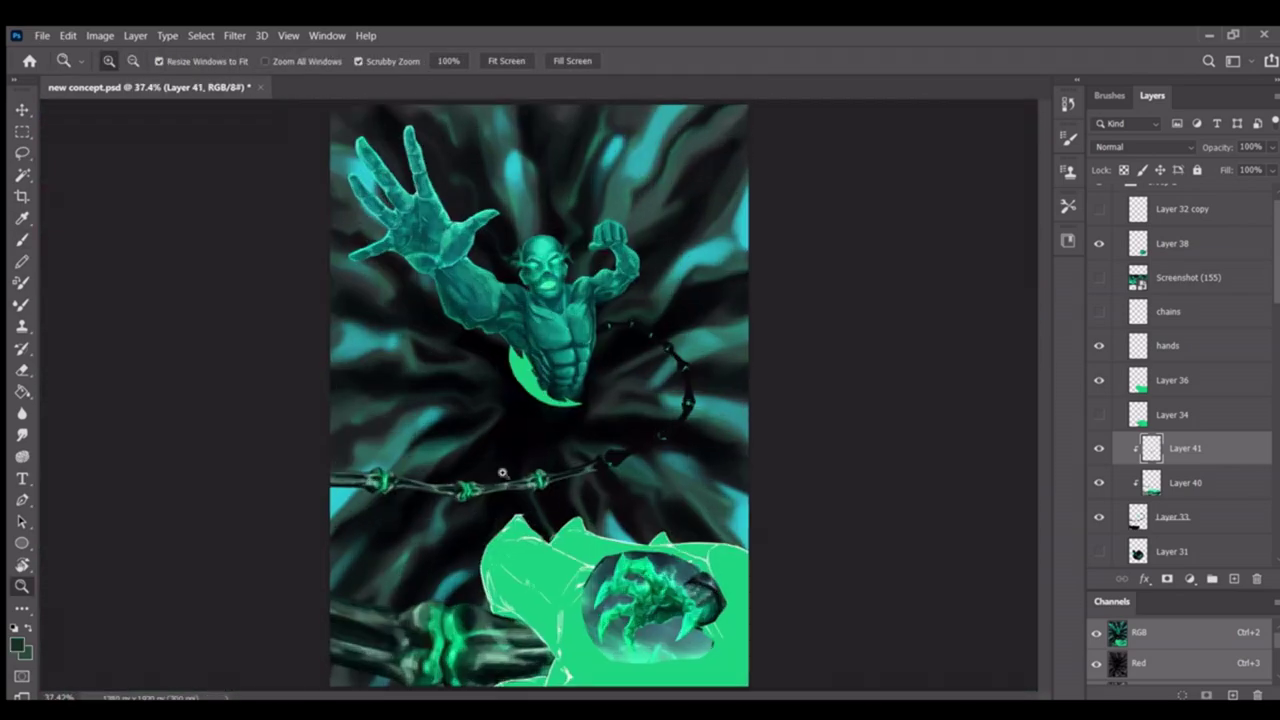
Lasso part of the second glowing joint and place a copy of it on a new layer
key("l")
mouse_move(479, 490)
left_mouse_down()
mouse_move(520, 490)
mouse_move(450, 490)
left_mouse_up()
key("z")
key("ctrl+shift+alt+n")
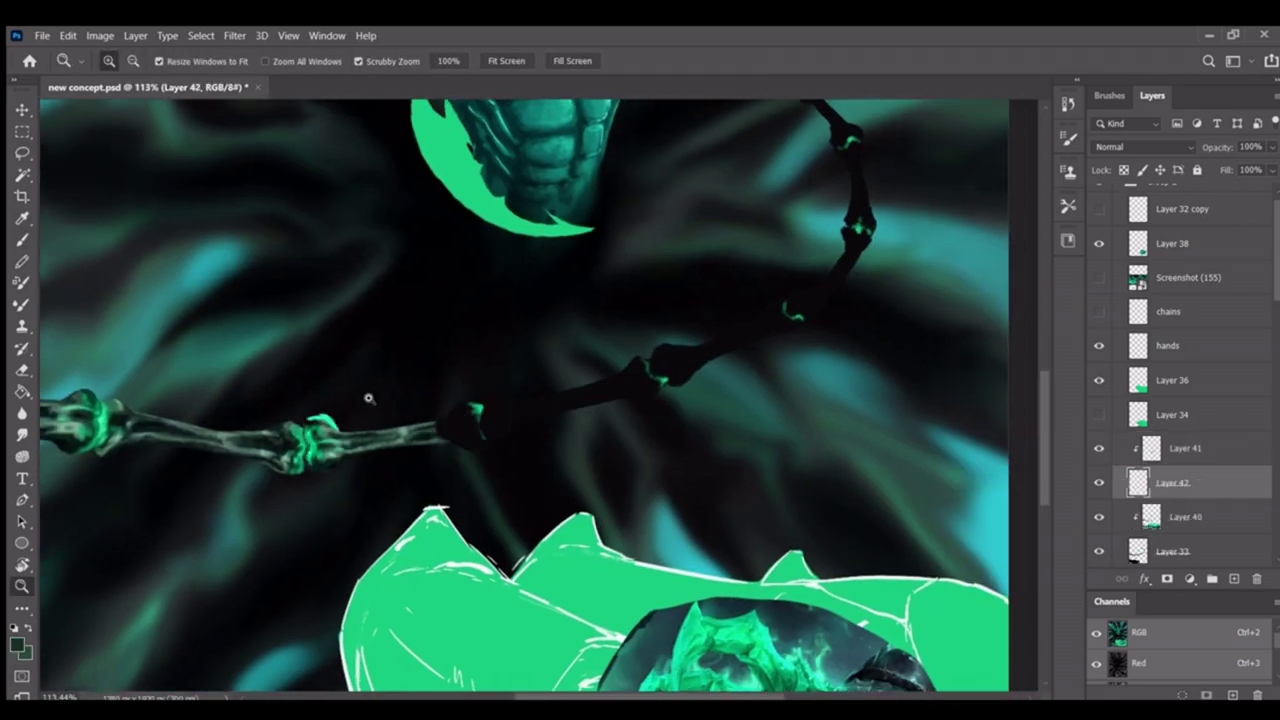
Move the copied joint piece to the fourth joint, rotate it about 11° and warp it to the bone end
key("ctrl+t")
key("Return")
key("z")
left_click_drag(692, 398, 591, 412)
key("ctrl+t")
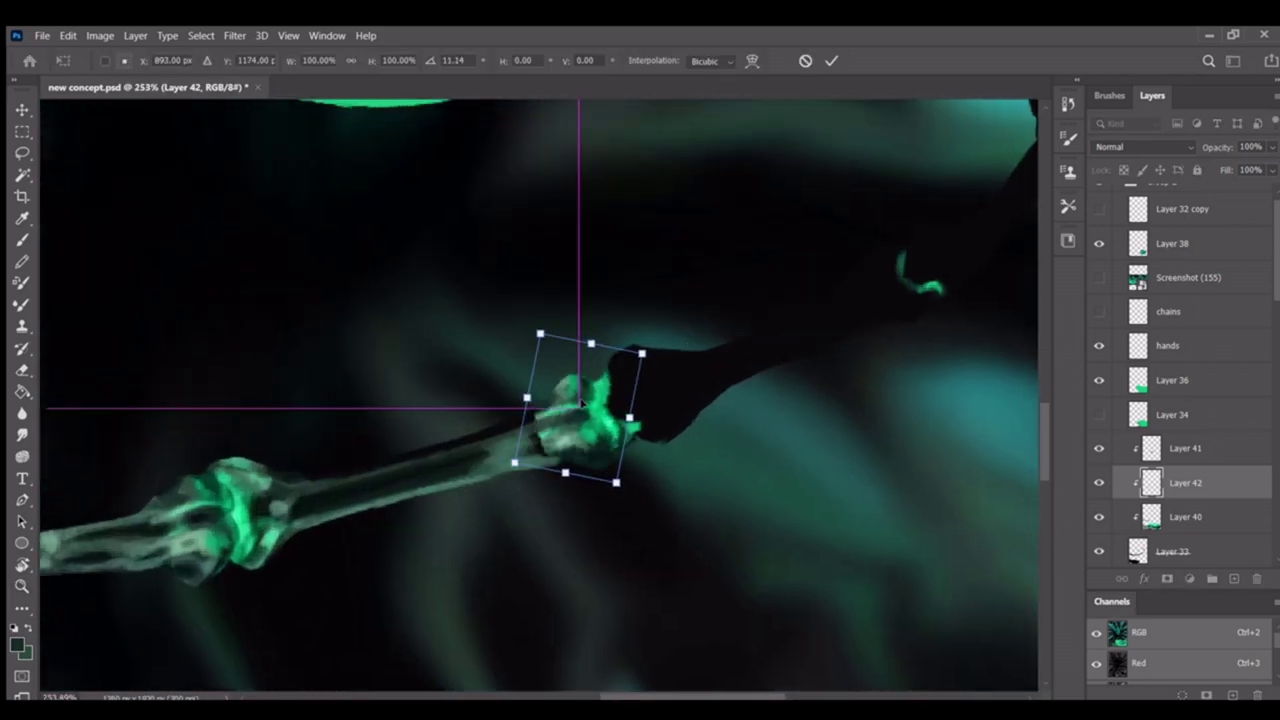
left_click_drag(611, 543, 583, 444)
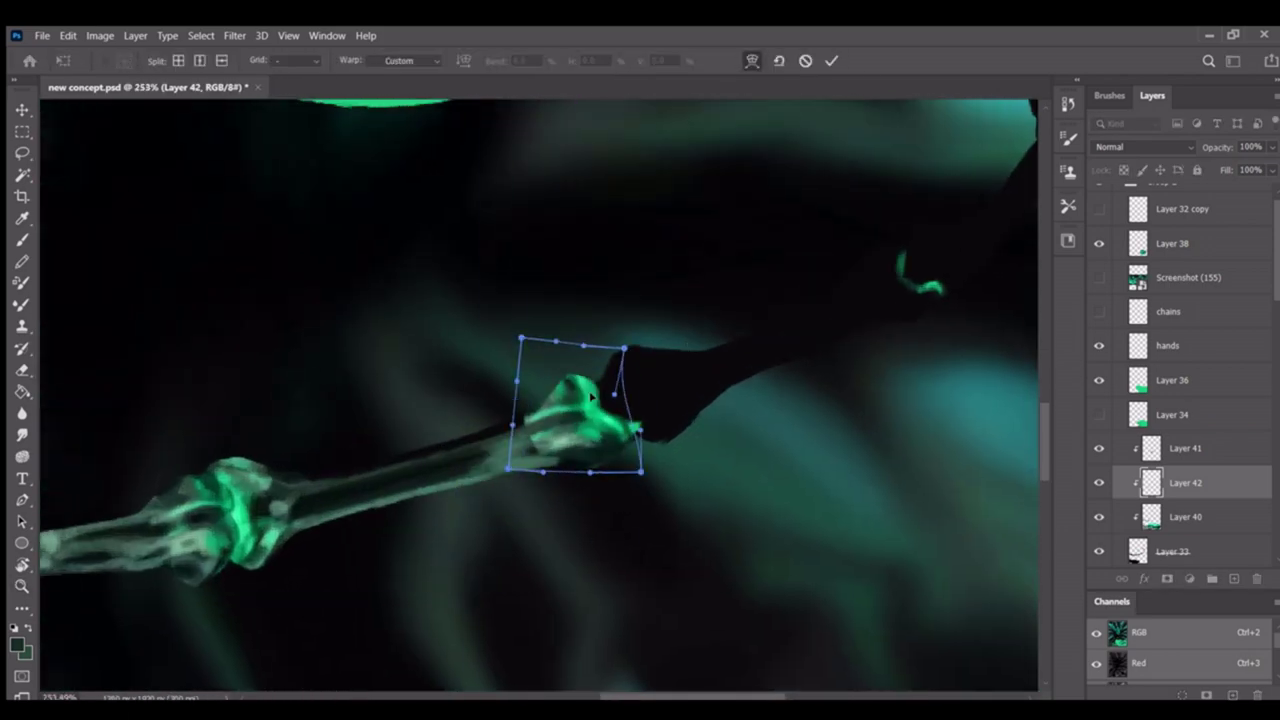
key("Return")
Sample greens to blend the fourth joint's copied end into the shaft and merge its layer with the bone shading
key("b")
key("ctrl+minus")
left_click(583, 358, "alt")
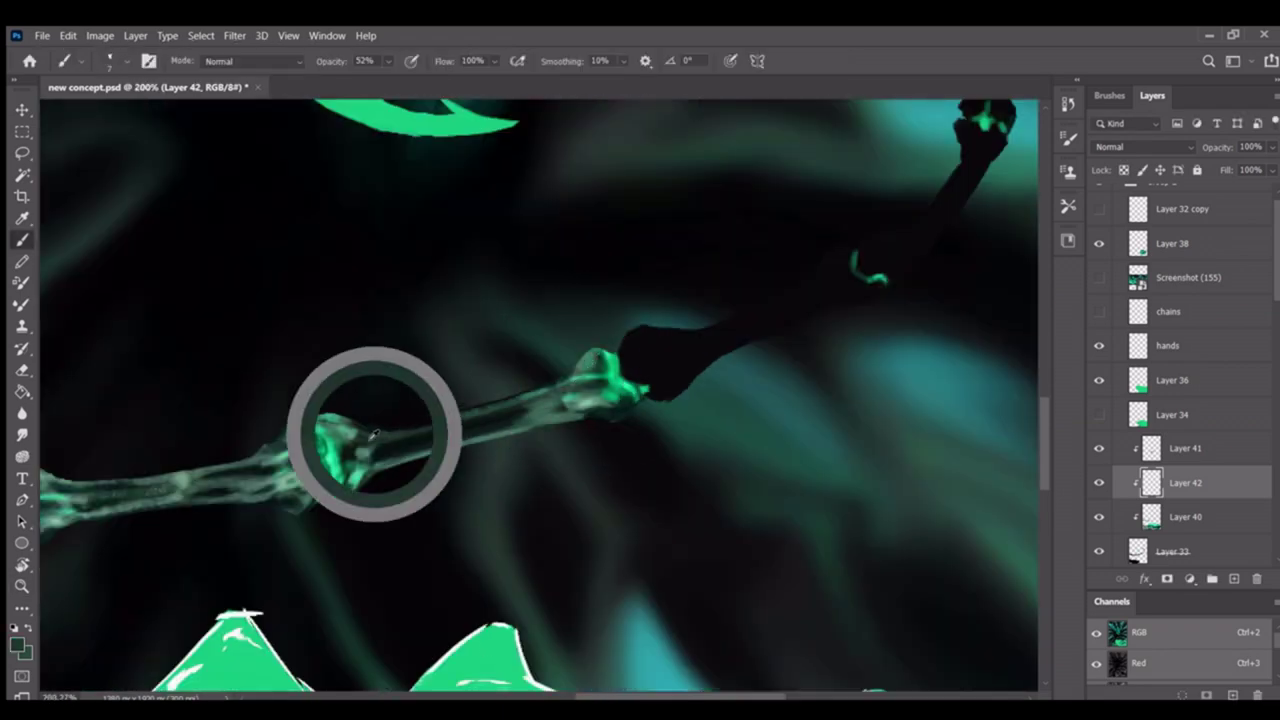
scroll(396, 434, "up", 3)
key("ctrl+z")
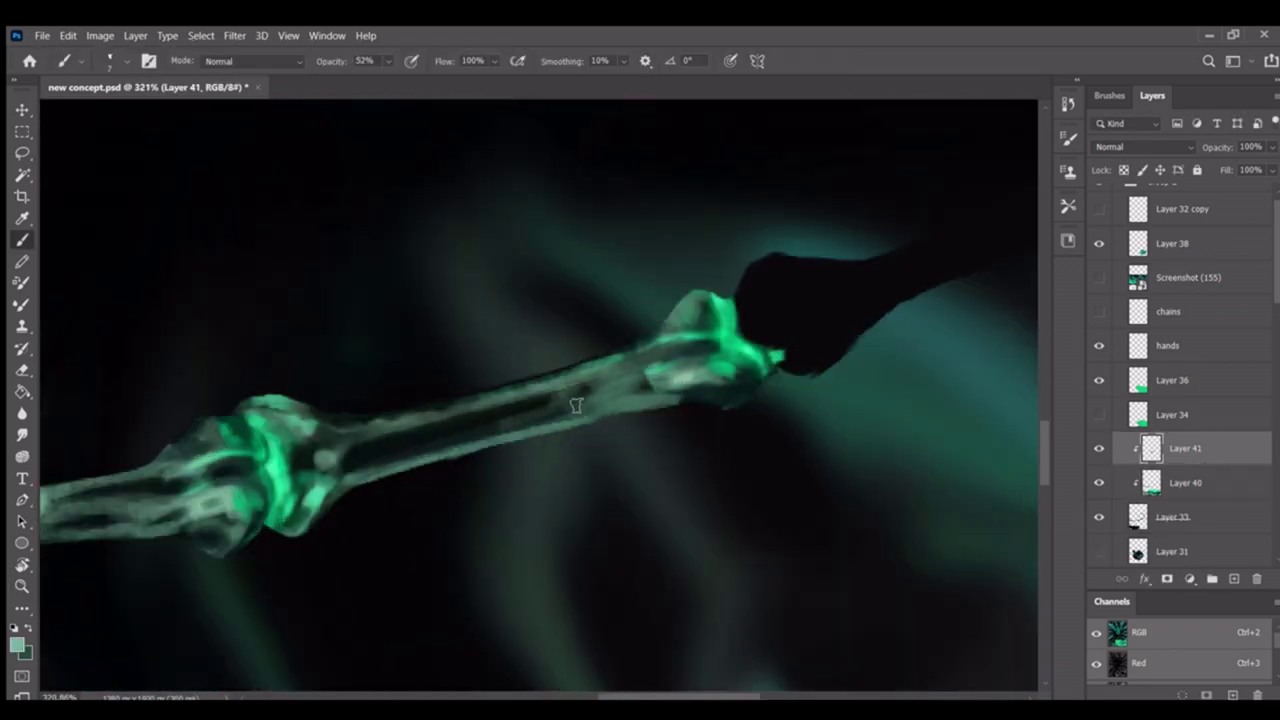
Shade the shaft between the third and fourth joints with long pale green strokes and a dark central hollow
scroll(688, 365, "down", 8)
scroll(604, 385, "up", 8)
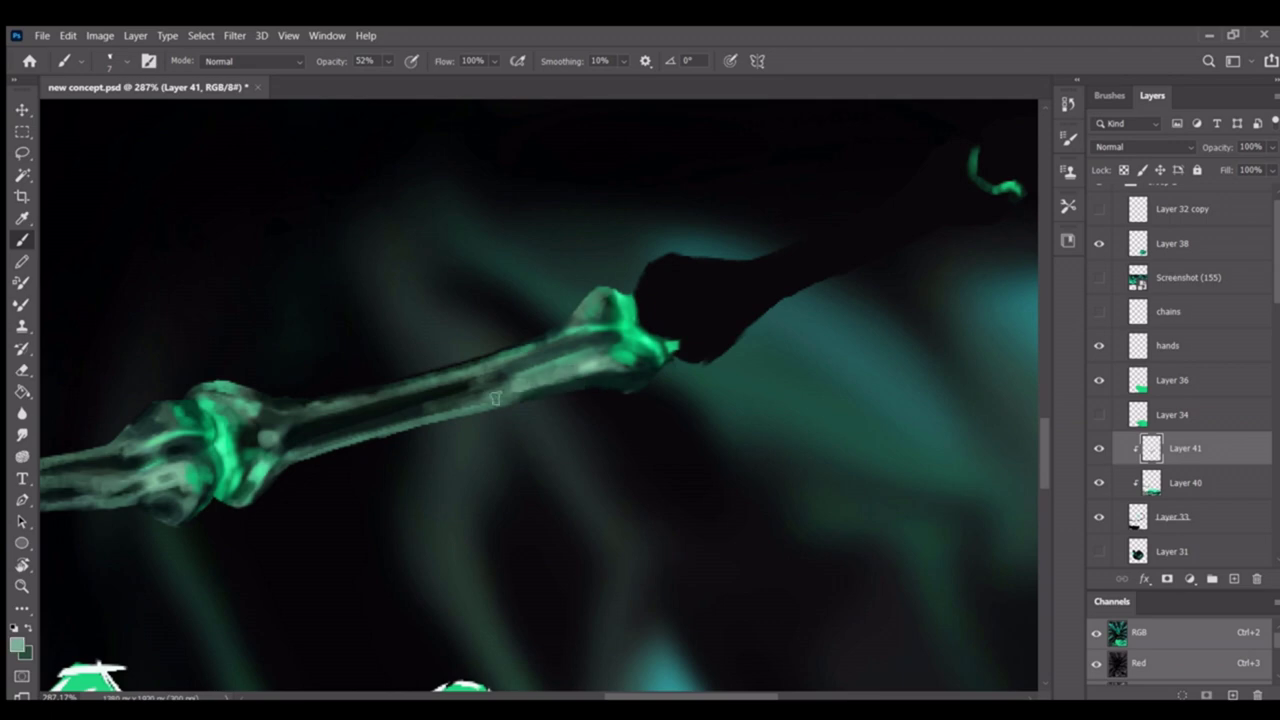
left_click_drag(615, 360, 575, 362)
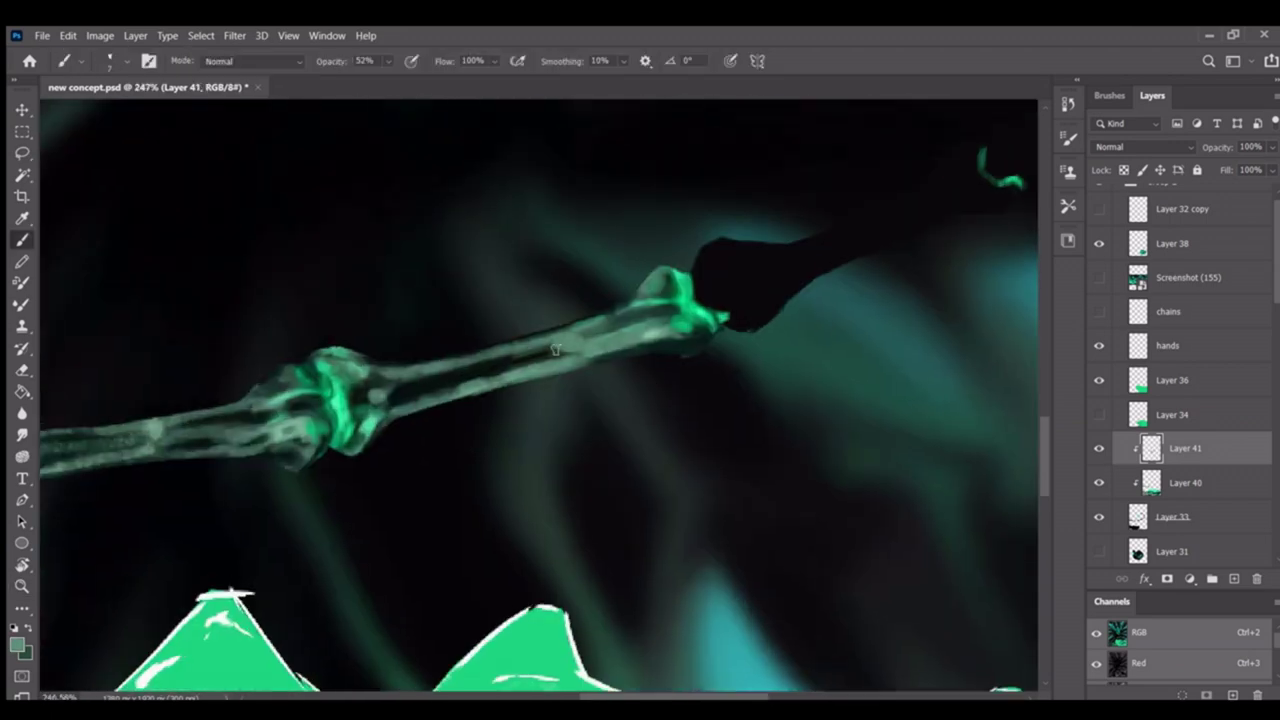
left_click_drag(405, 400, 519, 358)
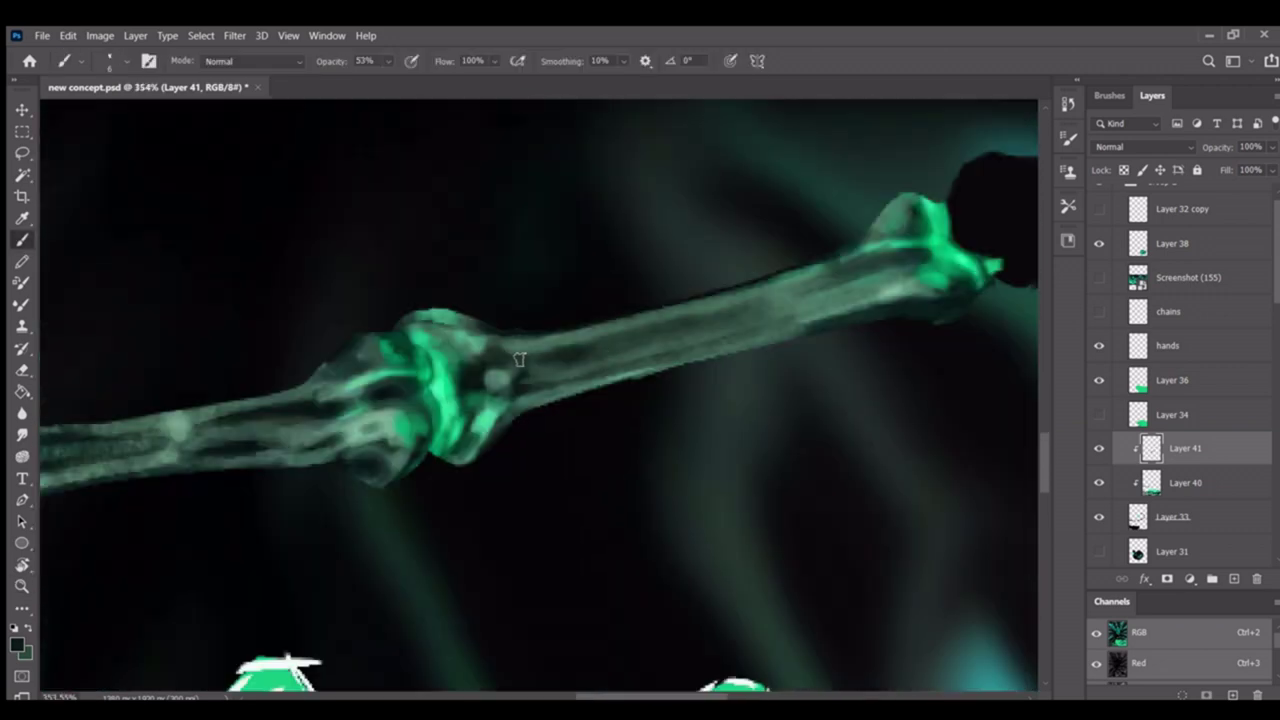
left_click_drag(690, 341, 597, 335)
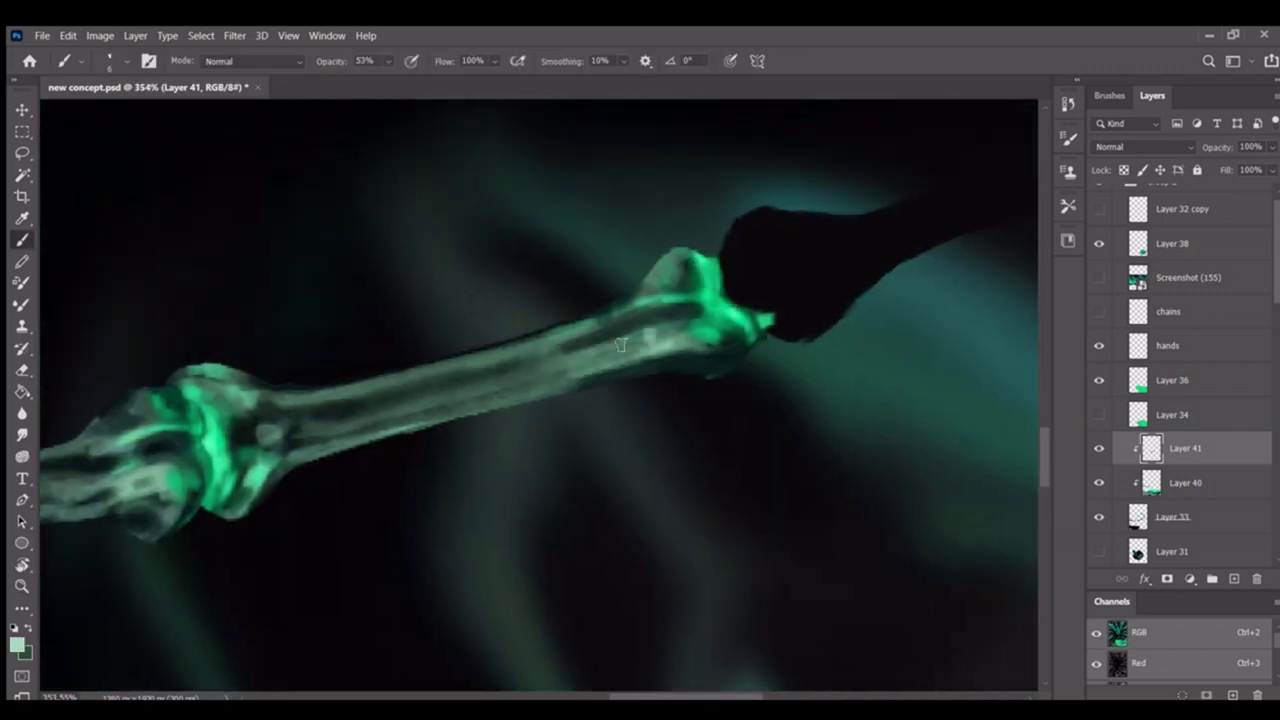
Brighten the pale highlights on the shaft near the fourth joint and save the document
key("z")
mouse_move(600, 357)
left_mouse_down()
mouse_move(560, 357)
mouse_move(640, 330)
mouse_move(528, 418)
mouse_move(429, 400)
mouse_move(634, 334)
mouse_move(463, 303)
left_mouse_up()
key("b")
left_click_drag(570, 257, 520, 300)
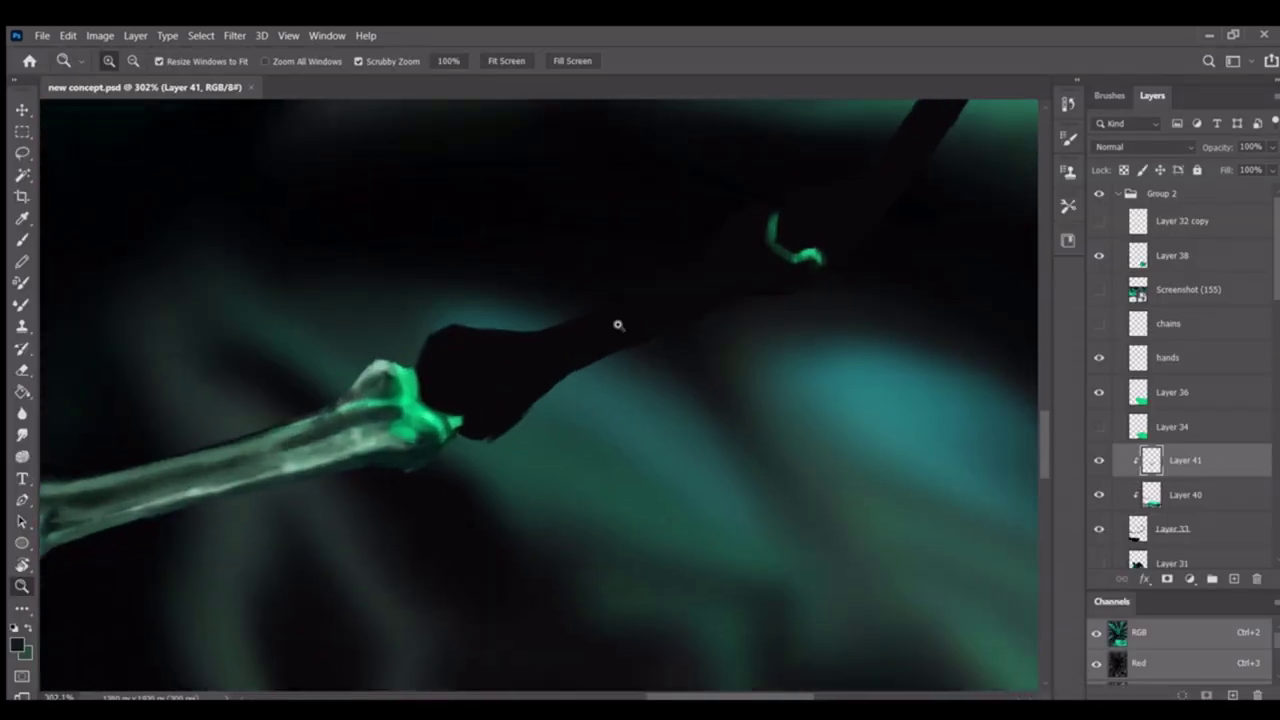
Paint green glow and grey shading over the black far knob of the fourth joint
left_click_drag(614, 323, 446, 388)
left_click_drag(485, 432, 437, 388)
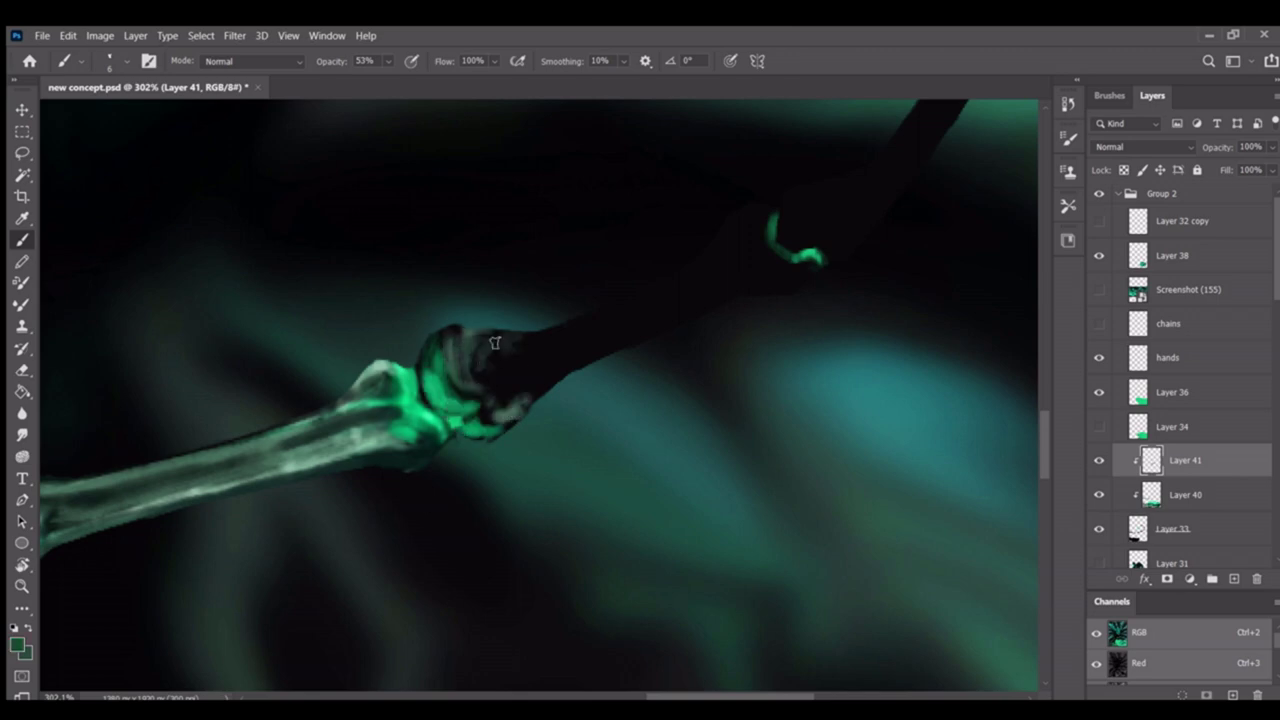
mouse_move(497, 373)
left_mouse_down()
mouse_move(609, 329)
mouse_move(446, 409)
mouse_move(580, 443)
mouse_move(420, 403)
left_mouse_up()
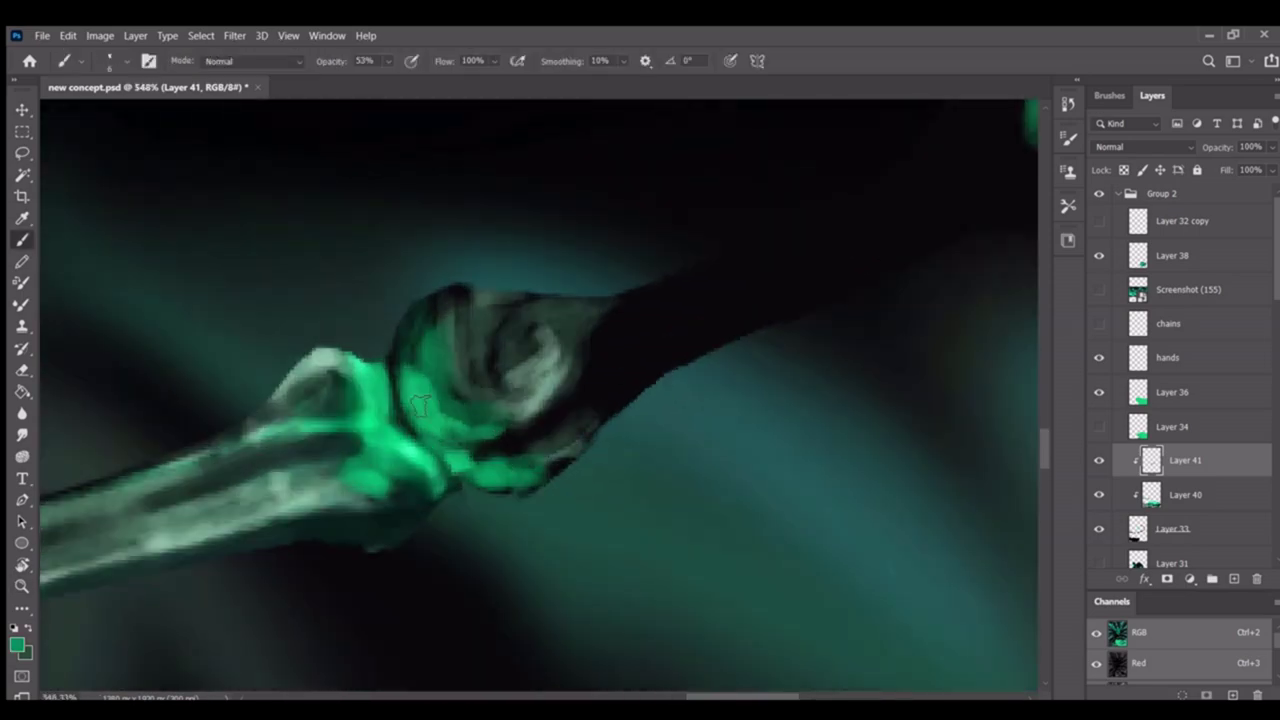
Shape the fourth joint's far knob into a round socket with a dark ring, pale centre and green rim
mouse_move(446, 462)
left_mouse_down()
mouse_move(571, 414)
mouse_move(514, 400)
mouse_move(528, 371)
mouse_move(517, 381)
mouse_move(517, 337)
mouse_move(586, 357)
mouse_move(590, 390)
left_mouse_up()
mouse_move(466, 356)
left_mouse_down()
mouse_move(423, 371)
mouse_move(519, 330)
mouse_move(350, 326)
mouse_move(423, 323)
left_mouse_up()
left_click_drag(345, 362, 378, 366)
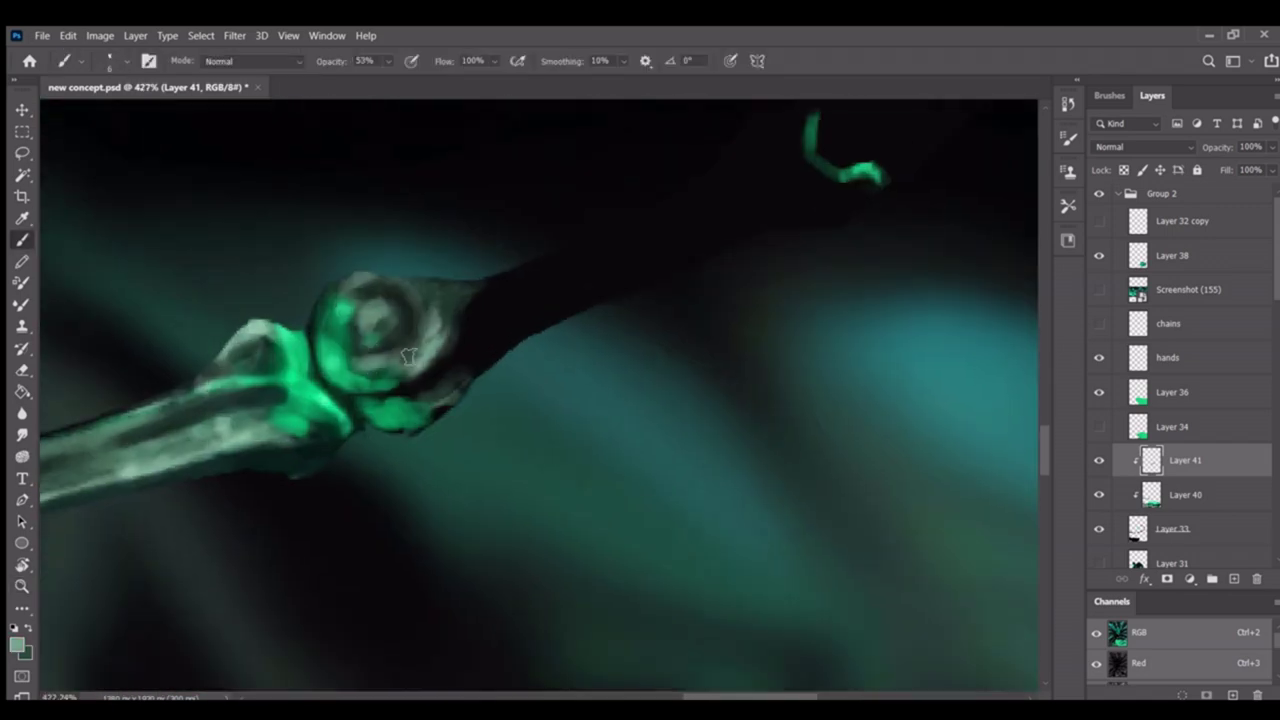
mouse_move(343, 322)
left_mouse_down()
mouse_move(270, 330)
mouse_move(295, 360)
mouse_move(312, 437)
mouse_move(371, 400)
mouse_move(540, 440)
mouse_move(575, 428)
mouse_move(540, 400)
mouse_move(985, 492)
left_mouse_up()
Copy the lassoed rendered bone section to a new layer, position it beyond the fourth joint and start warping it
key("l")
left_click_drag(625, 350, 630, 370)
key("ctrl+j")
key("ctrl+t")
mouse_move(775, 330)
left_mouse_down()
mouse_move(750, 250)
mouse_move(600, 370)
mouse_move(797, 378)
left_mouse_up()
left_click(752, 60)
scroll(705, 300, "up", 3)
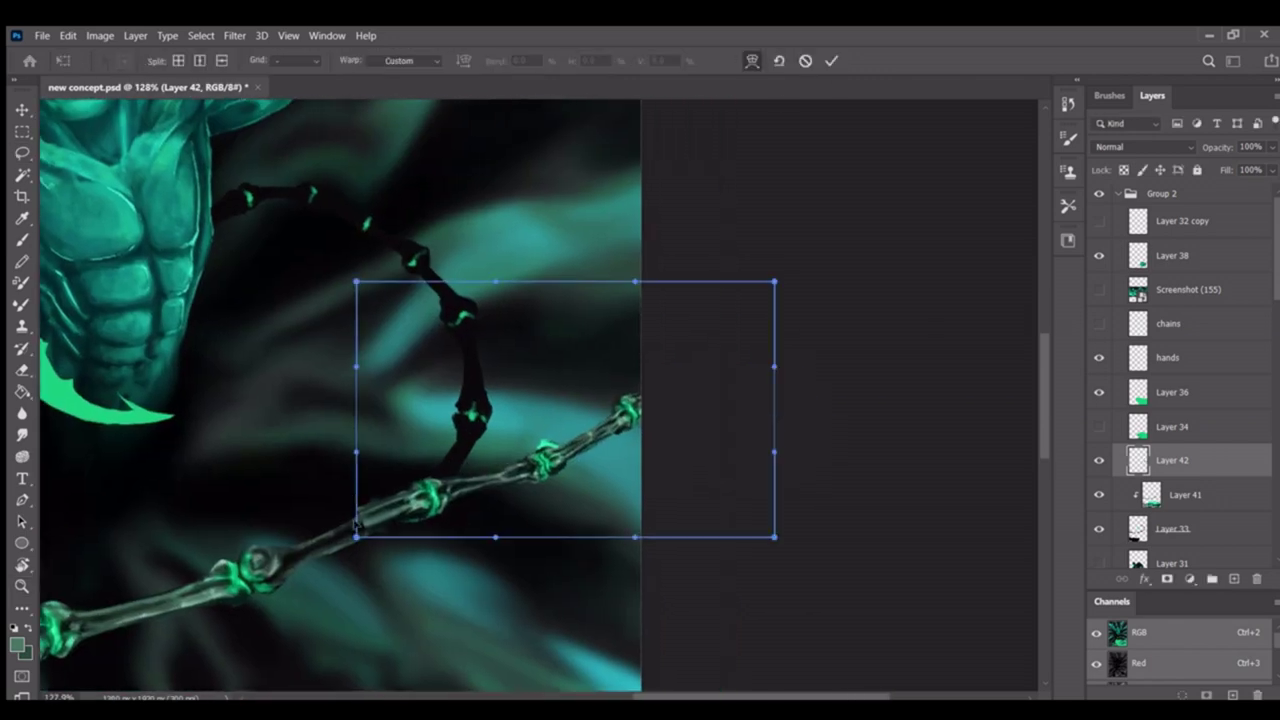
Warp the copied bone section into a curve that follows the black chain silhouette up to the torso
left_click_drag(777, 281, 705, 240)
left_click_drag(480, 470, 398, 472)
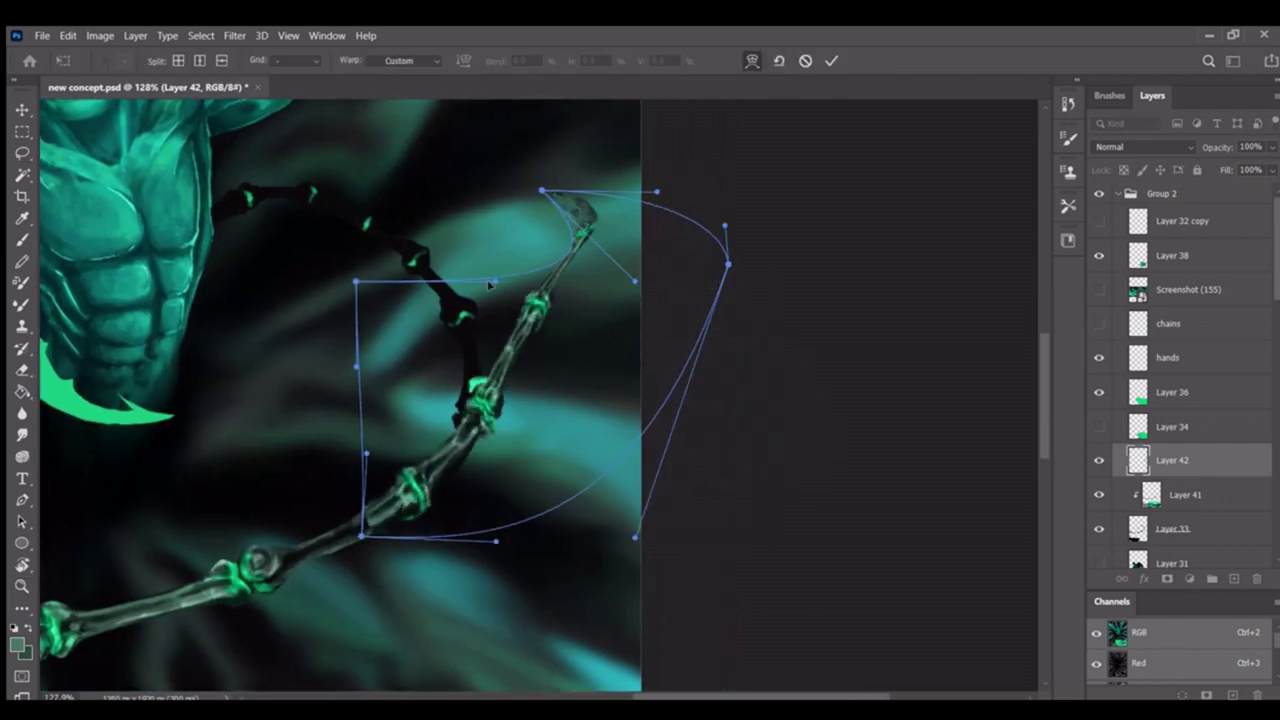
left_click_drag(292, 502, 592, 492)
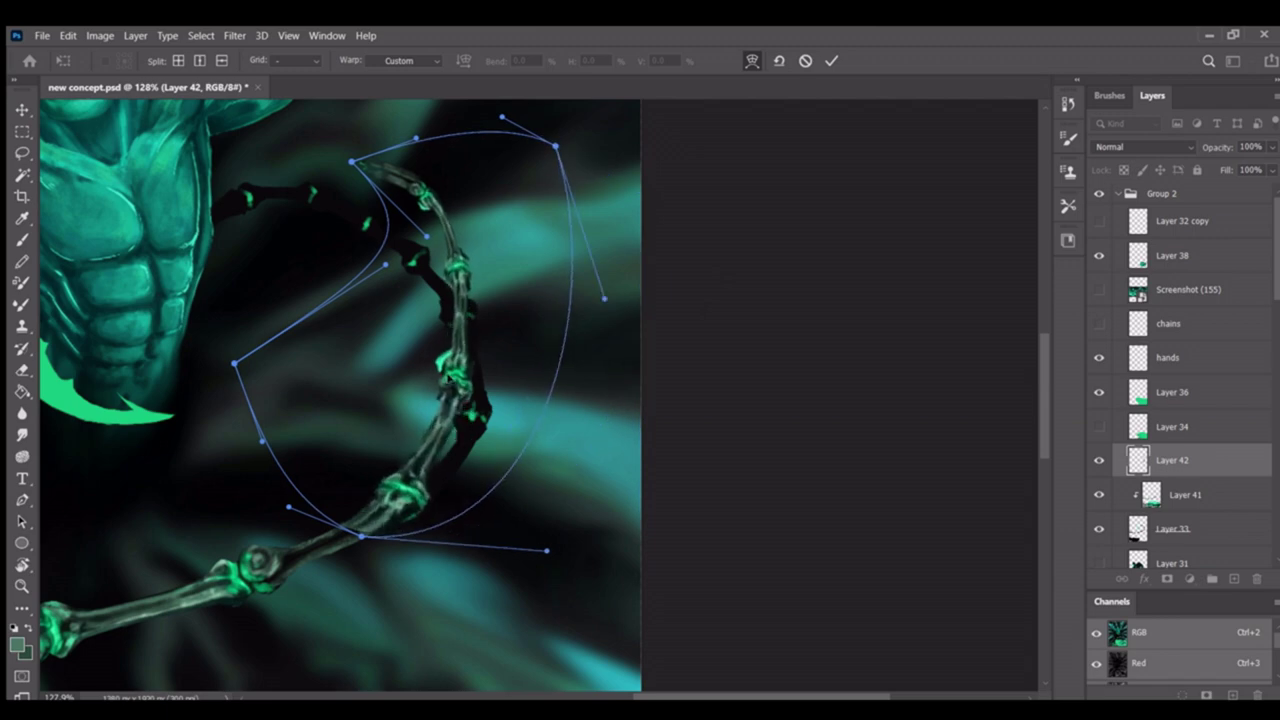
left_click_drag(352, 160, 213, 206)
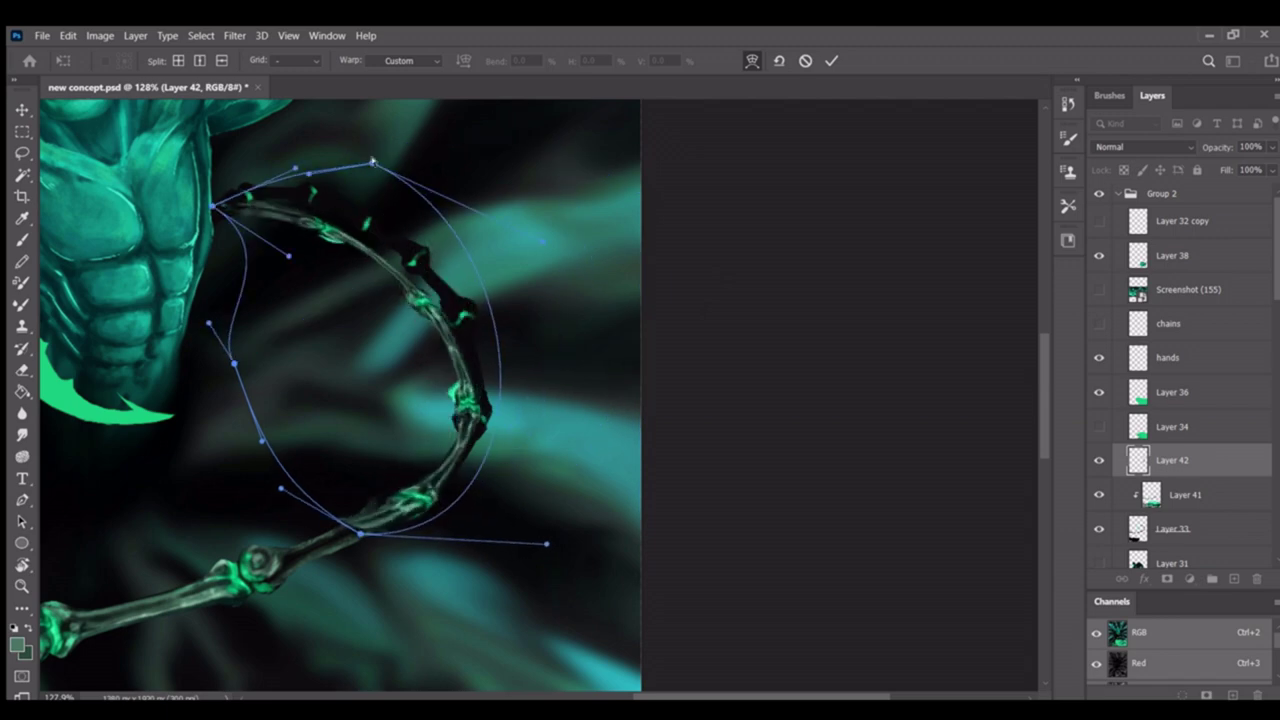
left_click_drag(373, 161, 554, 126)
left_click_drag(451, 451, 445, 445)
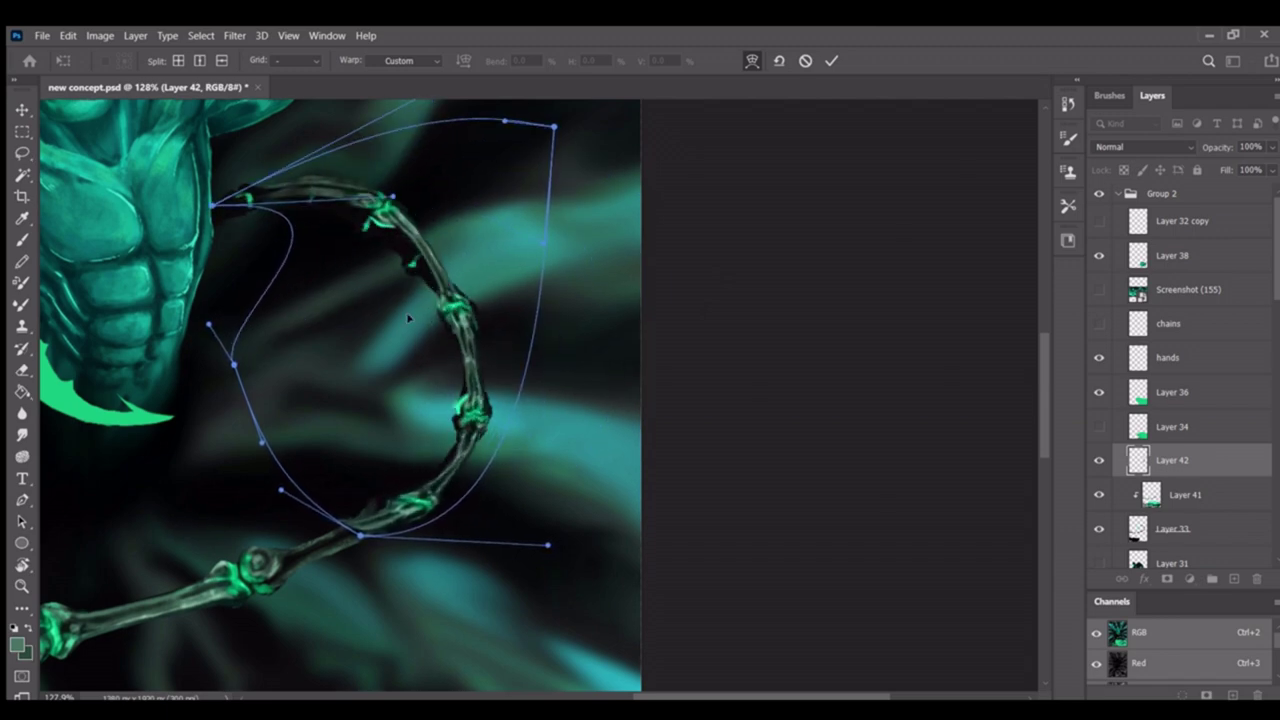
key("Return")
Refine the copied section's warp along its upper edge and clip it to the black chain base
scroll(494, 376, "down", 1)
key("e")
key("ctrl+t")
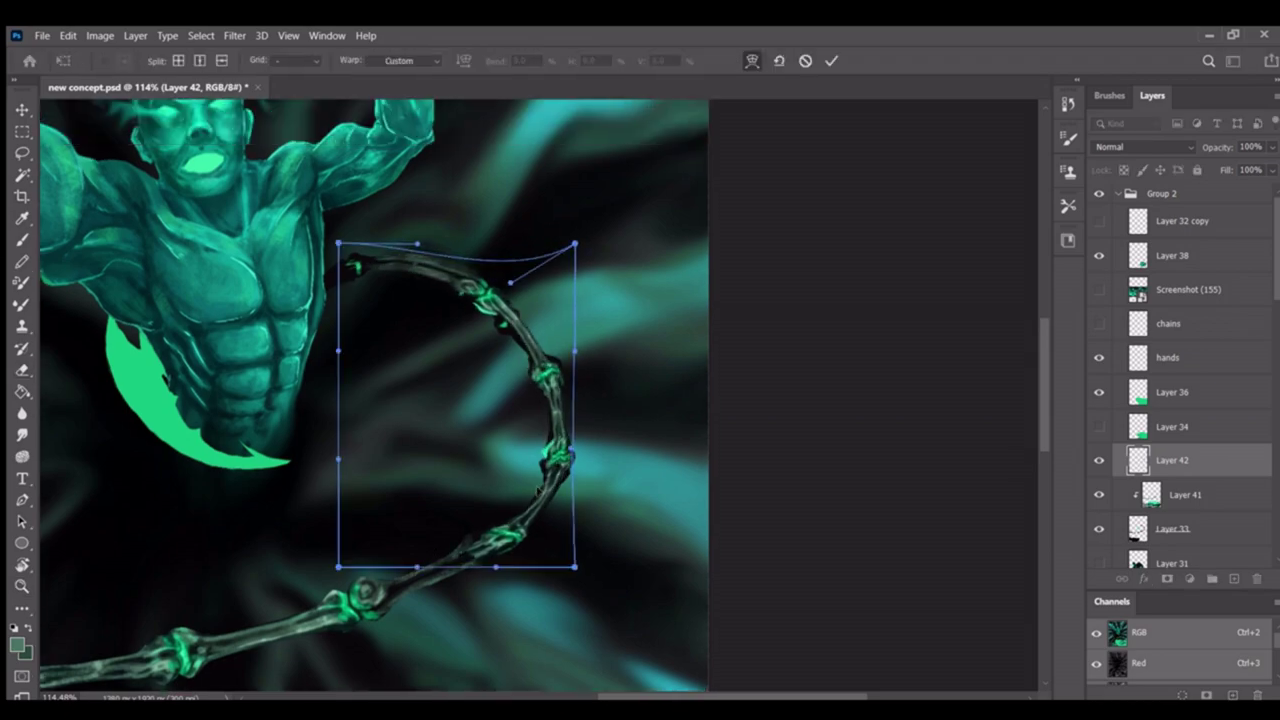
left_click(830, 60)
key("z")
scroll(634, 477, "down", 5)
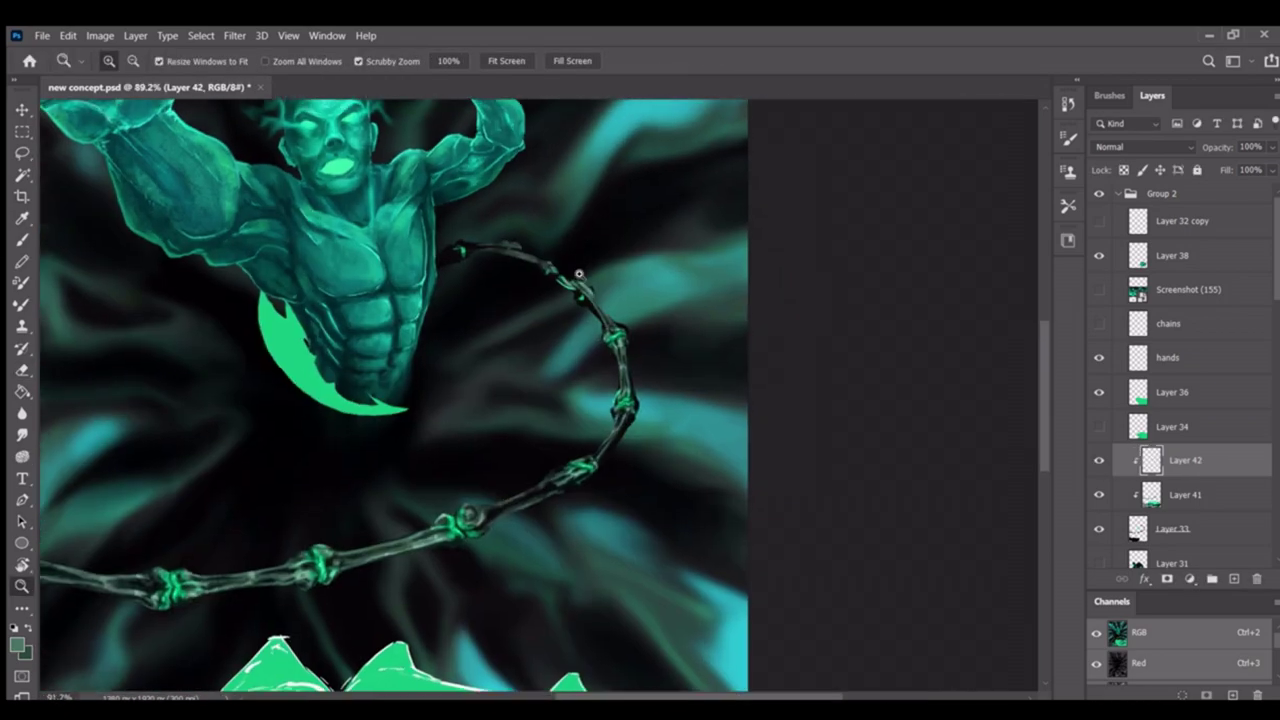
Merge the clipped bone copy on Layer 42 with Layer 41
scroll(636, 438, "up", 5)
key("b")
scroll(401, 528, "up", 3)
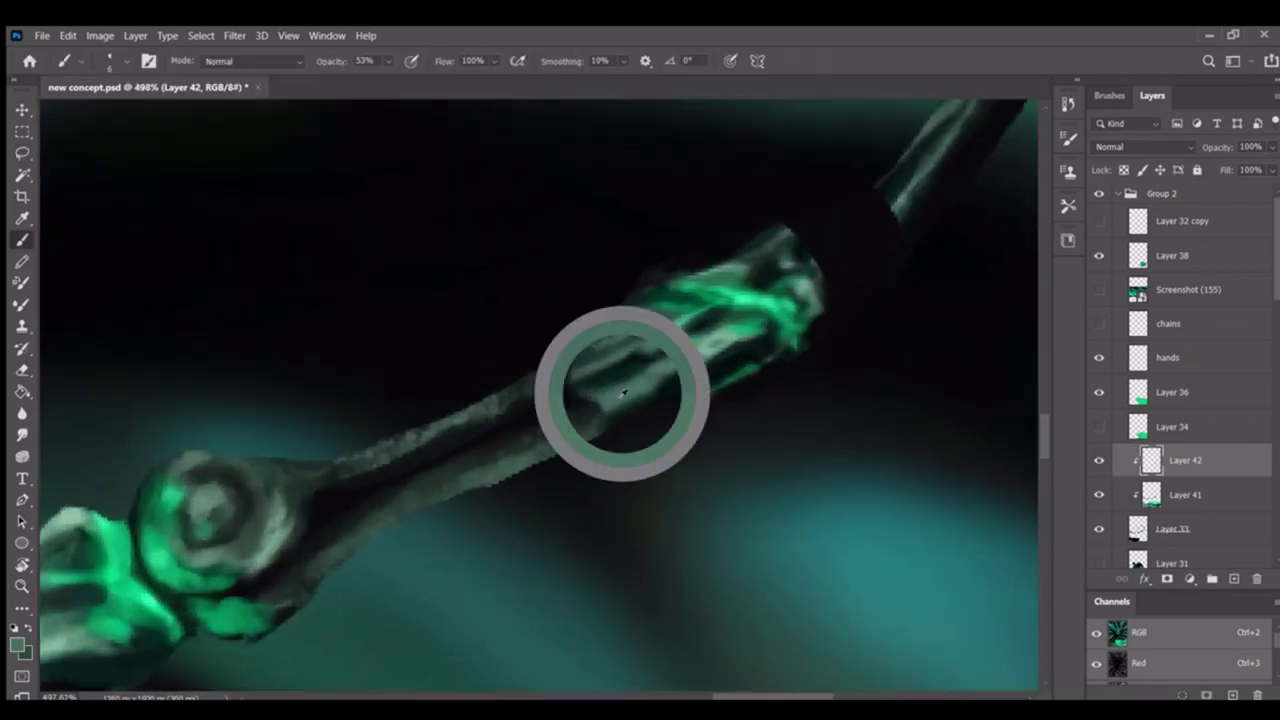
left_click(1212, 492, "shift")
key("ctrl+e")
Touch up the grey highlights and dark edges around the first glowing joint past the round socket
scroll(594, 420, "down", 5)
key("z")
scroll(479, 457, "up", 5)
key("b")
left_click(543, 329, "alt")
scroll(414, 457, "up", 1)
left_click(440, 405, "alt")
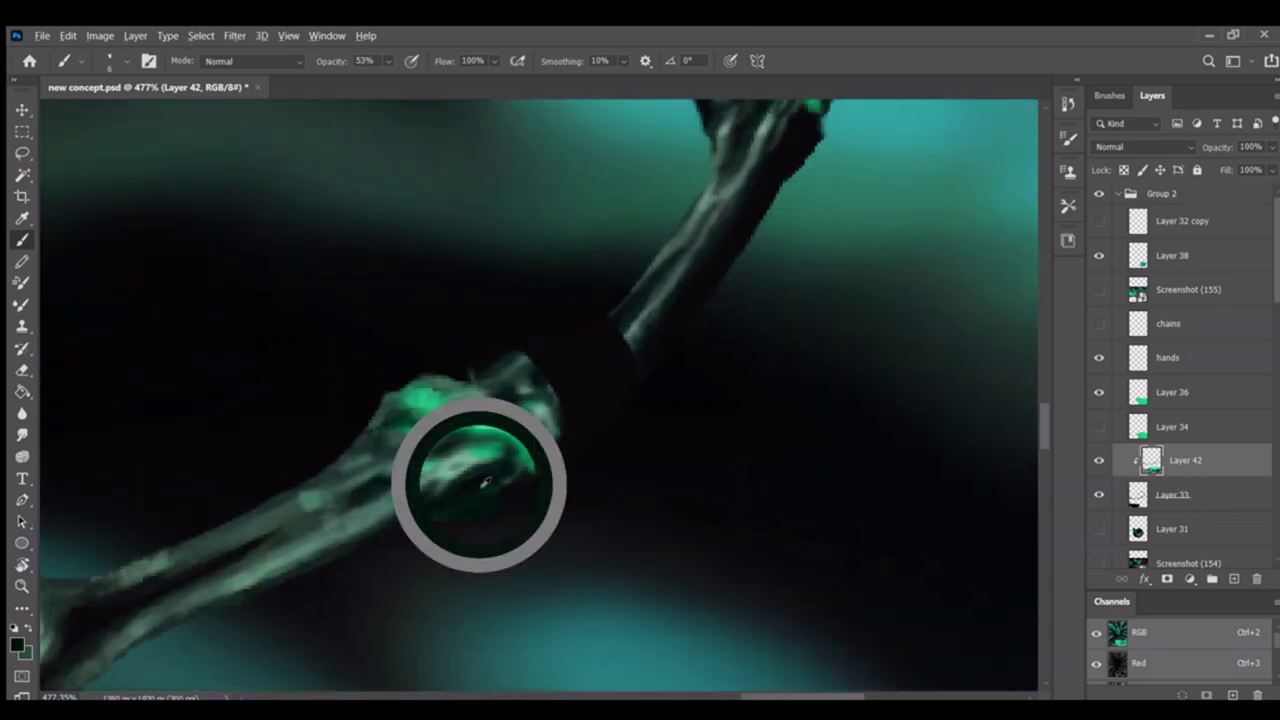
key("z")
scroll(461, 463, "up", 1)
Reshape the base on Layer 33 and paint the grey-green shaft across the black gap beyond that joint
key("e")
key("alt+bracketleft")
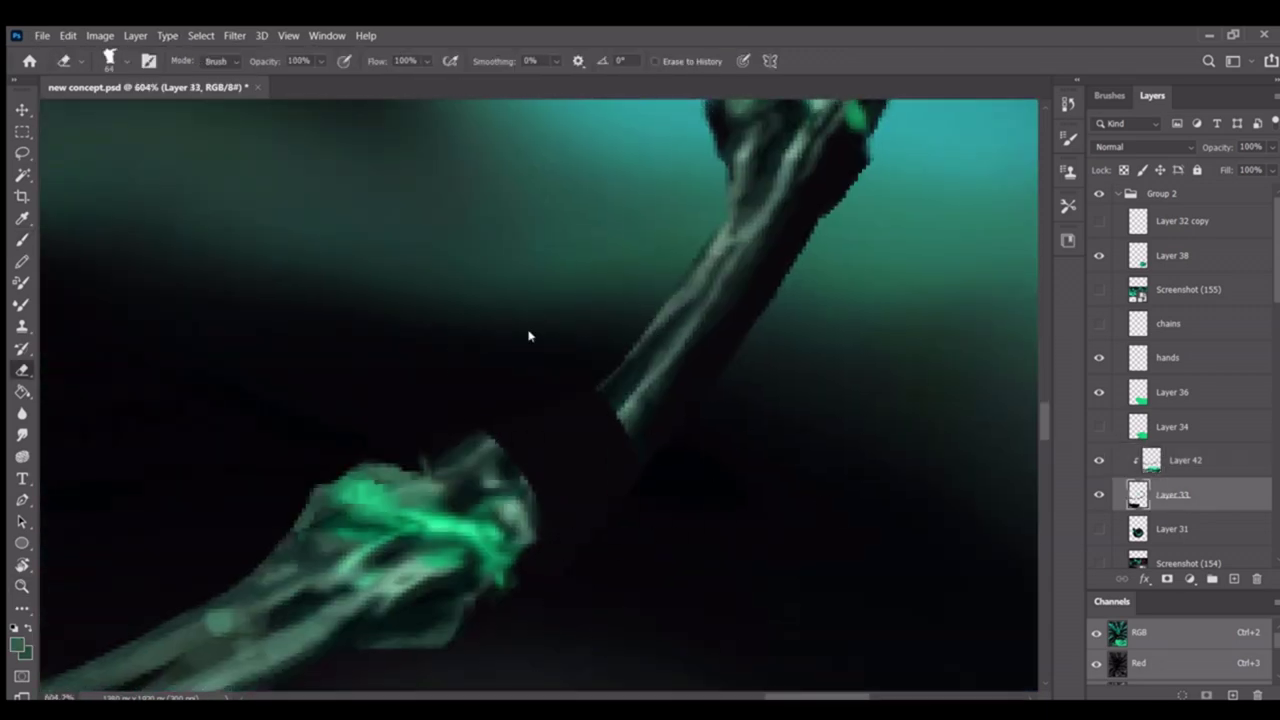
key("b")
left_click(635, 425, "alt")
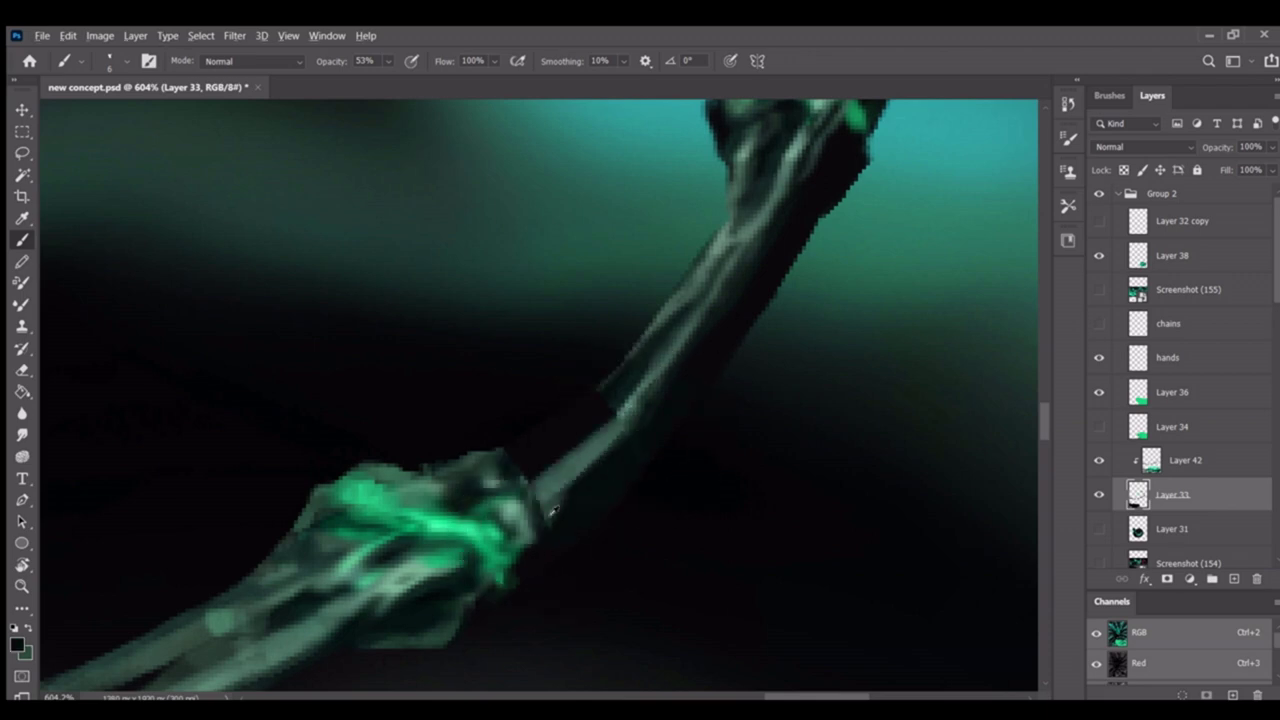
left_click(531, 541, "alt")
key("alt+bracketright")
scroll(527, 530, "down", 1)
scroll(566, 491, "down", 1)
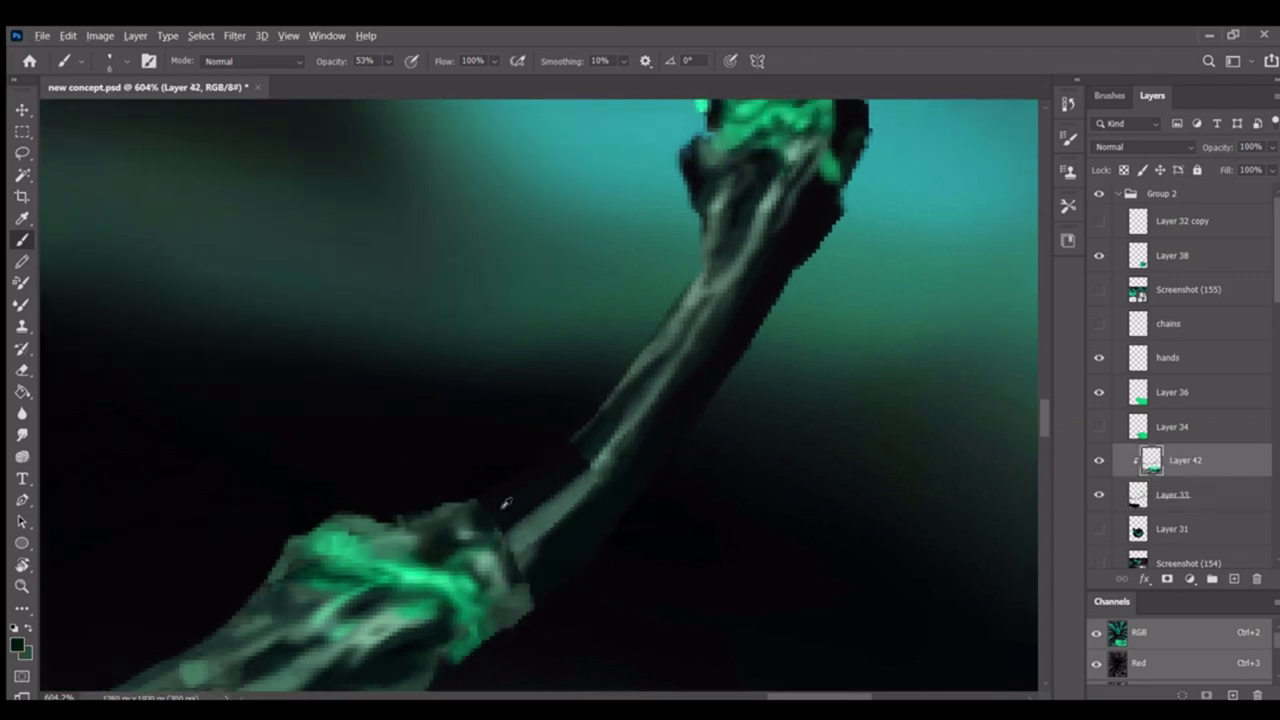
key("z")
scroll(648, 443, "down", 2)
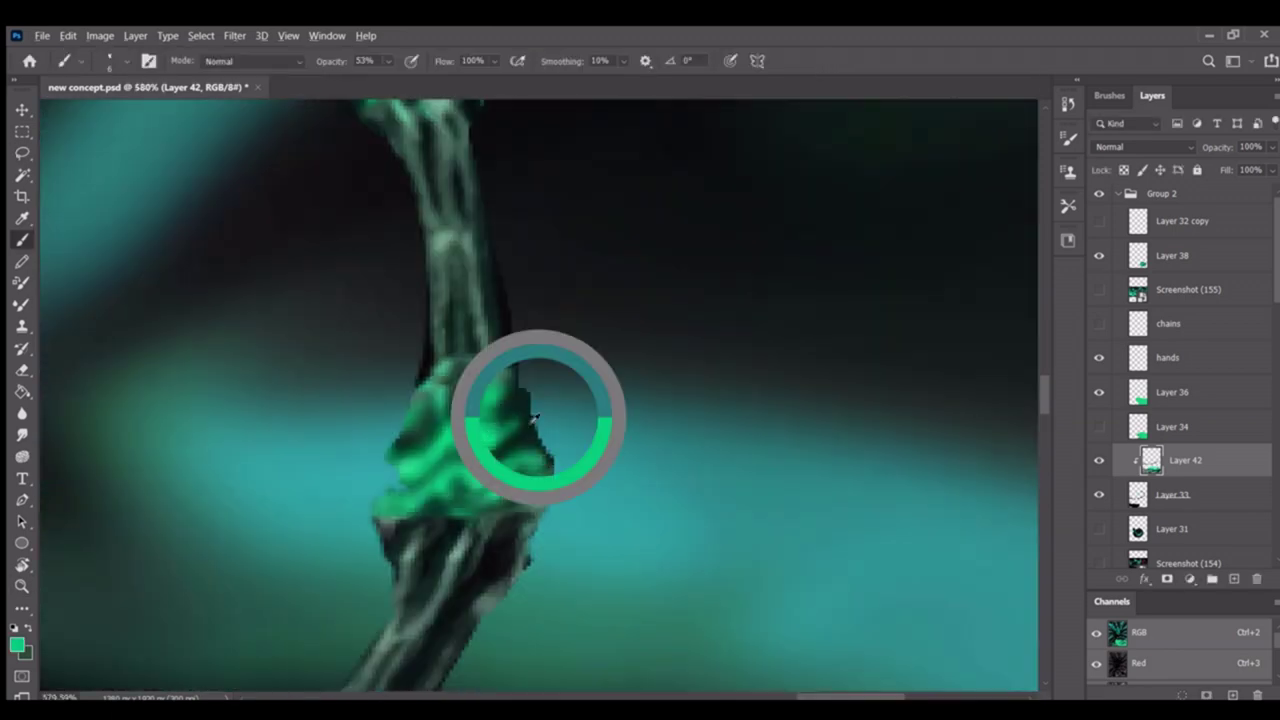
Brighten the green glow on the next joint up the curve and round out its knobs on Layer 33
left_click_drag(395, 440, 472, 500)
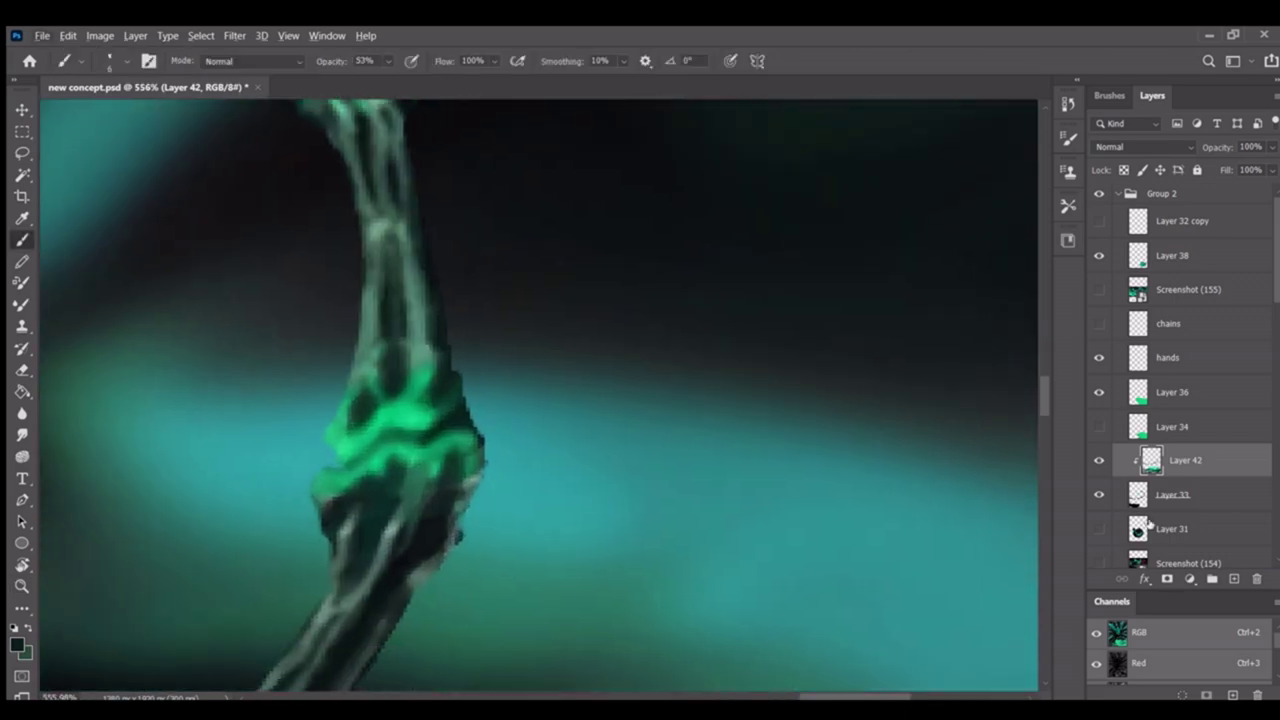
key("alt+bracketleft")
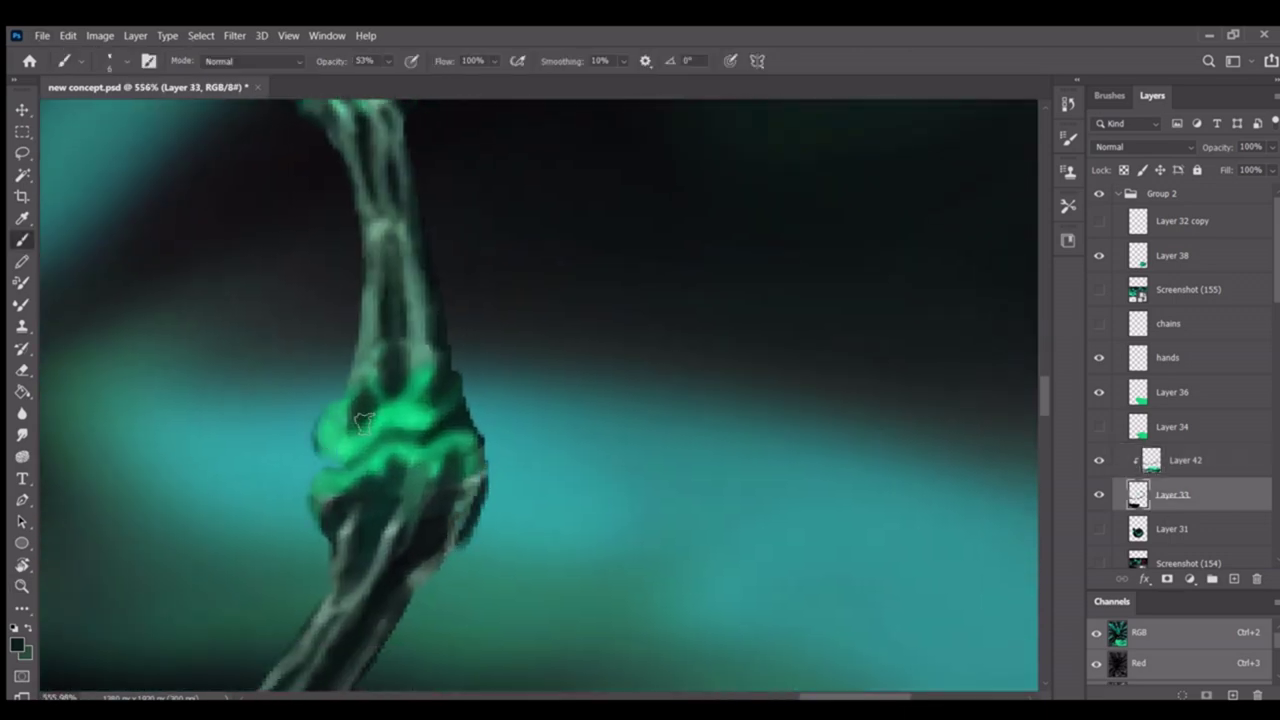
key("z")
left_click_drag(350, 415, 184, 551)
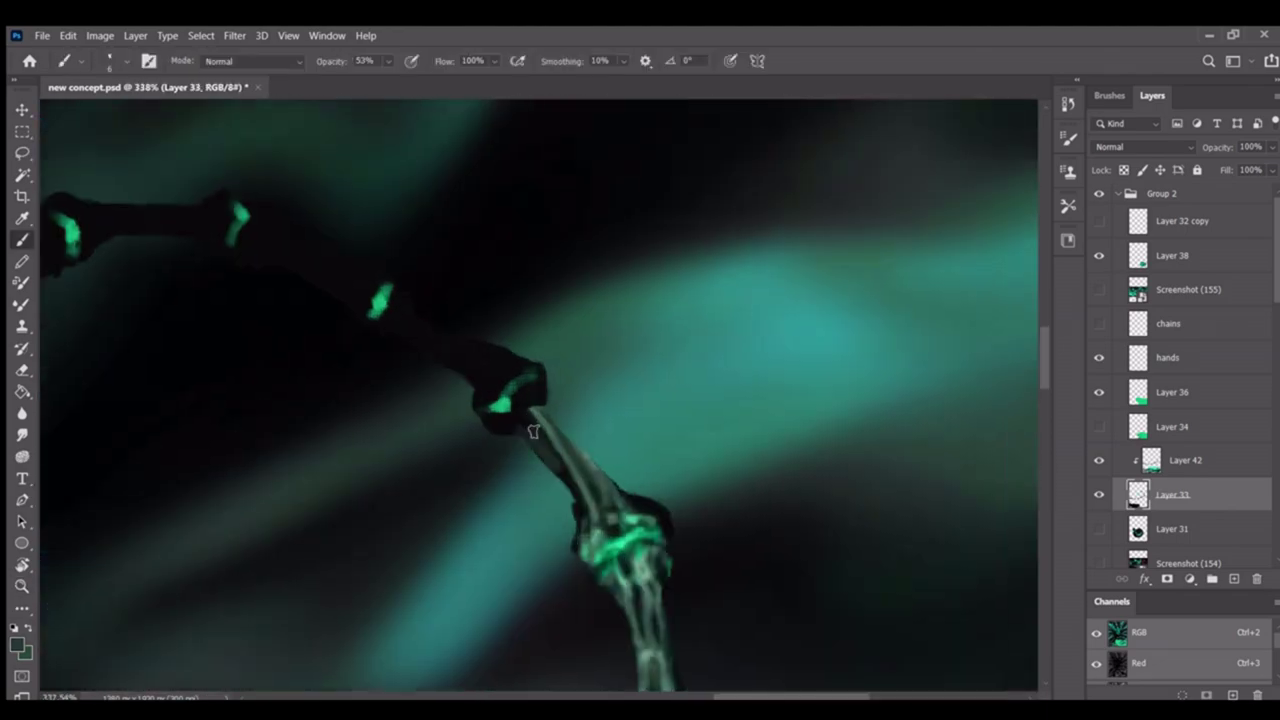
Copy a rendered bone section to a new layer and position it over the black links near the torso
key("alt+bracketright")
left_click(530, 495, "alt")
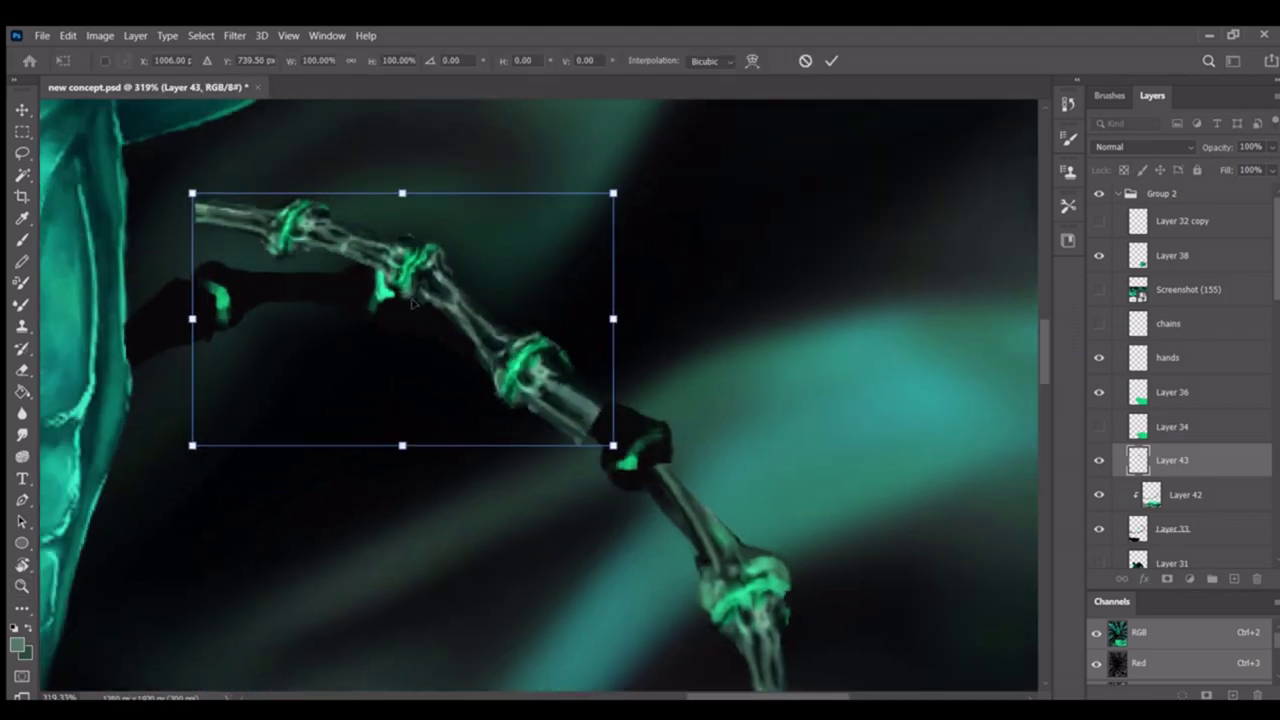
left_click_drag(300, 330, 387, 323)
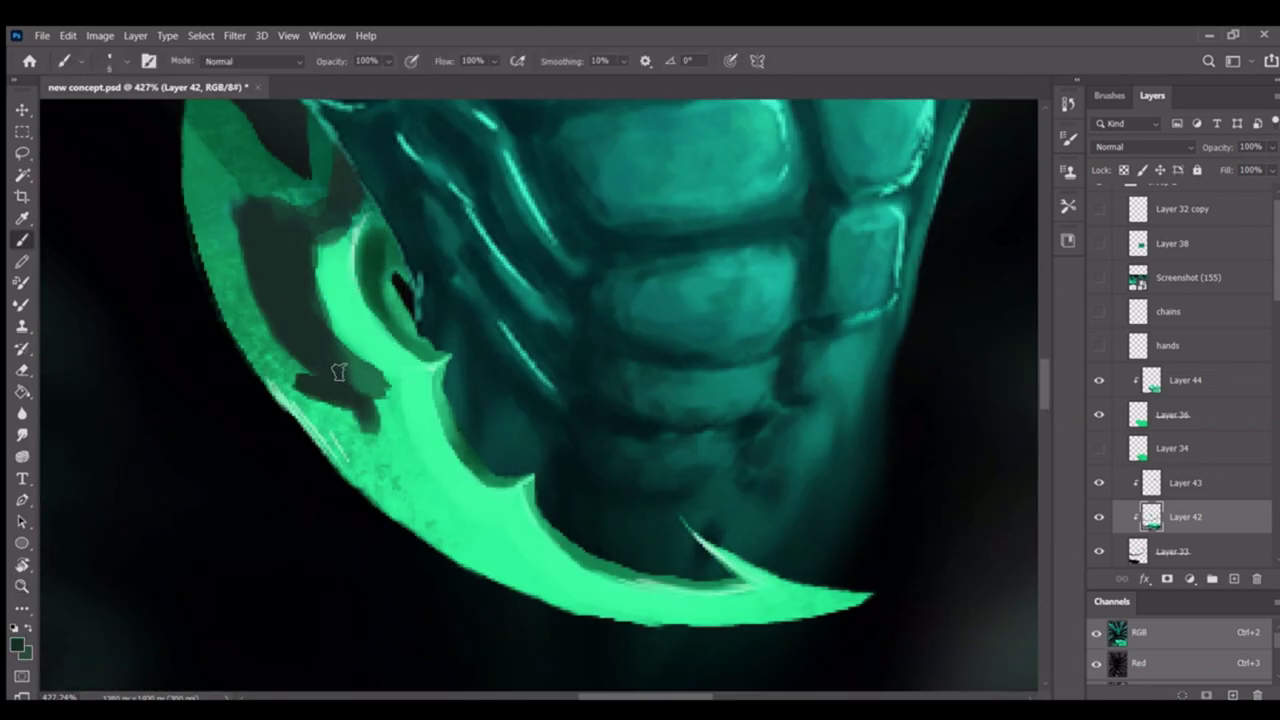
Paint mid-green tones over the dark patch in the blade's upper body
scroll(337, 366, "down", 3)
key("z")
scroll(457, 409, "down", 3)
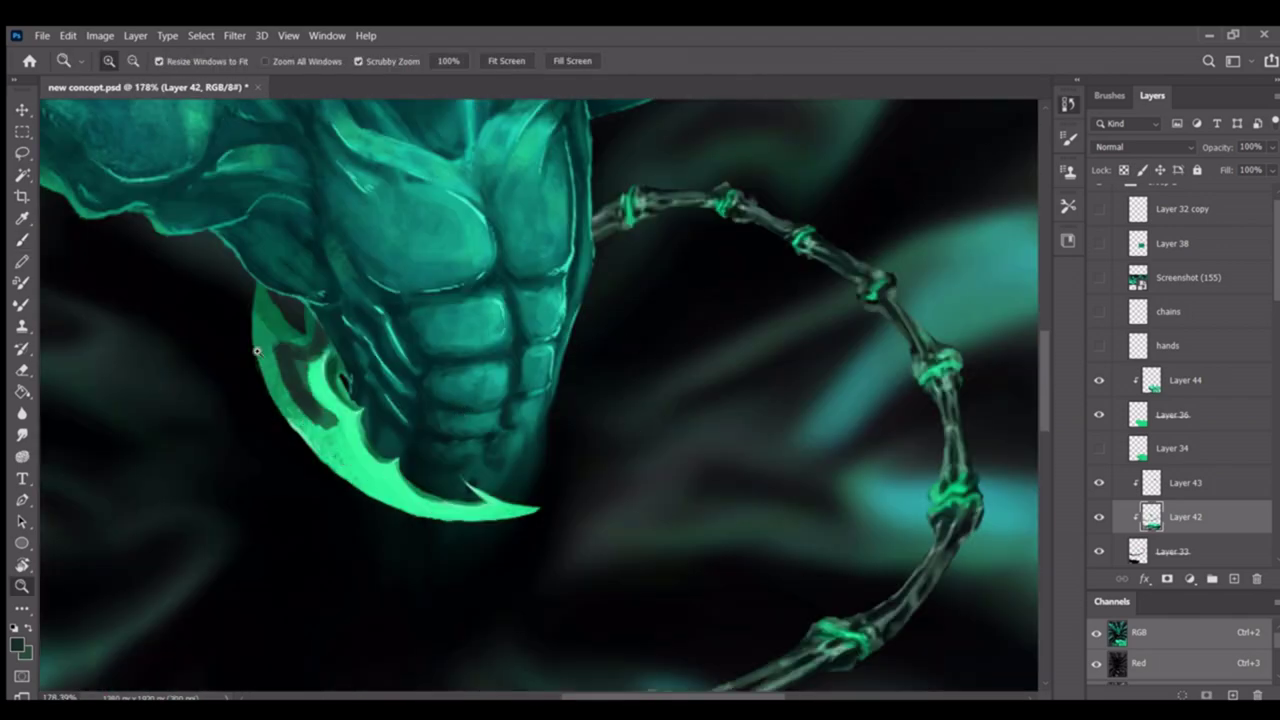
scroll(271, 350, "up", 3)
key("b")
scroll(345, 448, "down", 2)
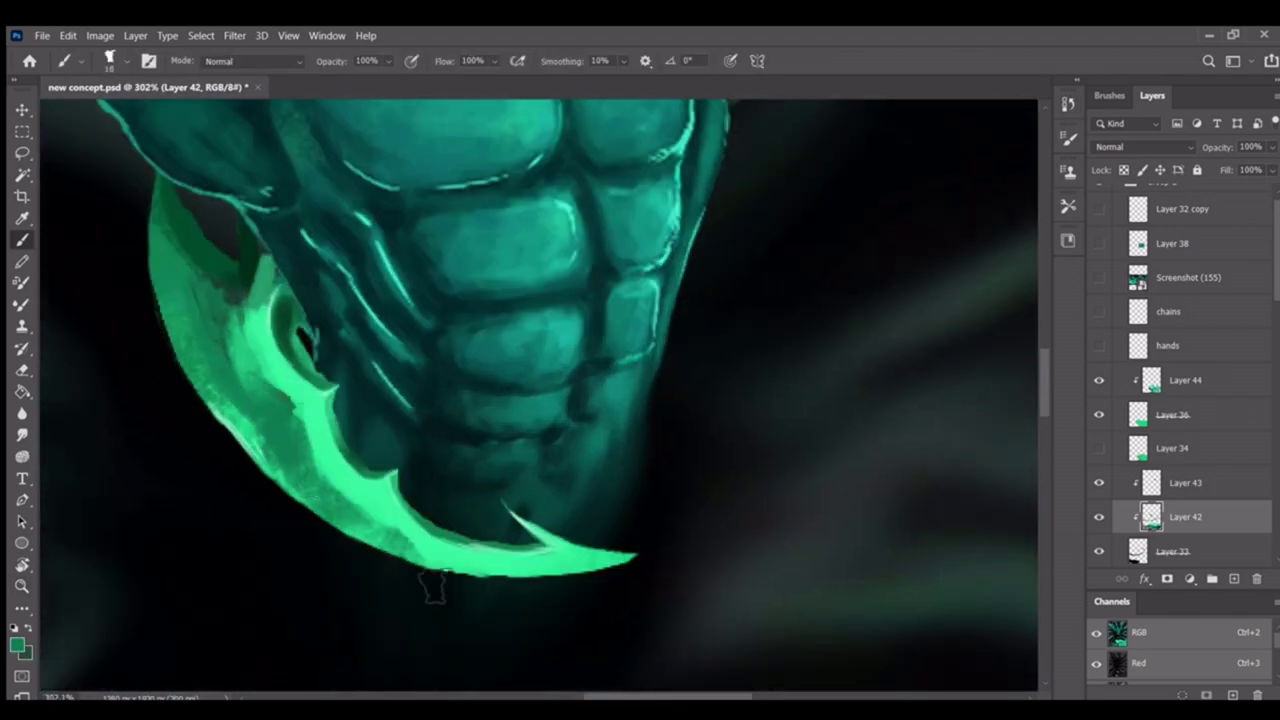
Shade the blade's outer body with darker green where it meets the bright inner edge
scroll(420, 450, "up", 3)
scroll(508, 451, "down", 2)
scroll(247, 478, "up", 2)
scroll(247, 478, "down", 2)
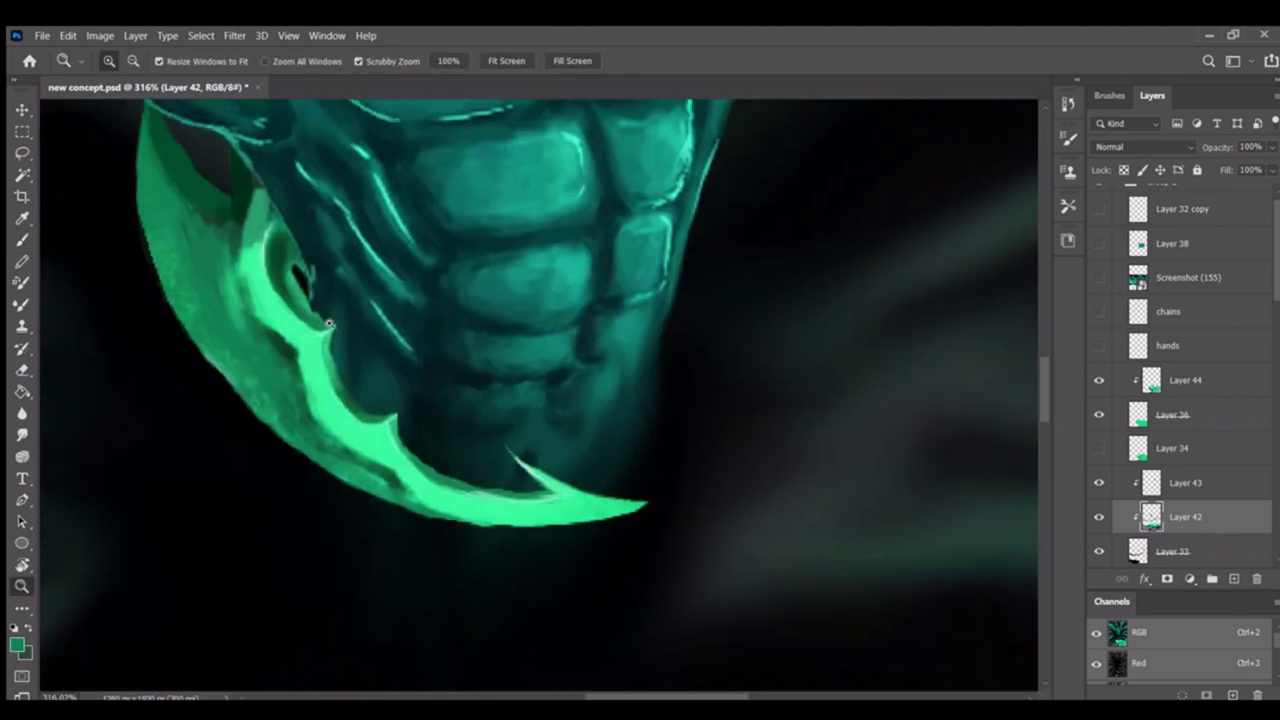
scroll(449, 474, "up", 2)
left_click(332, 386, "alt")
scroll(332, 386, "down", 2)
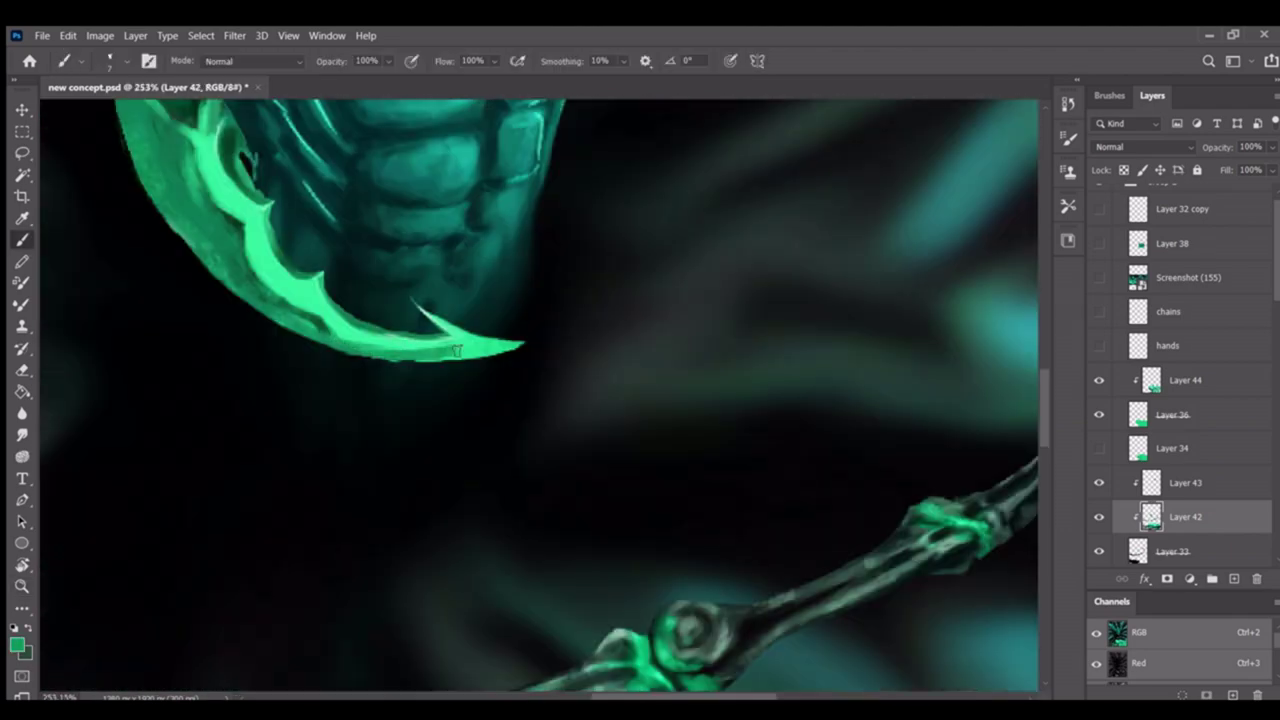
Darken the blade's underside toward the tip and add pale green highlights along its serrated inner edge
scroll(451, 368, "up", 5)
scroll(451, 368, "down", 2)
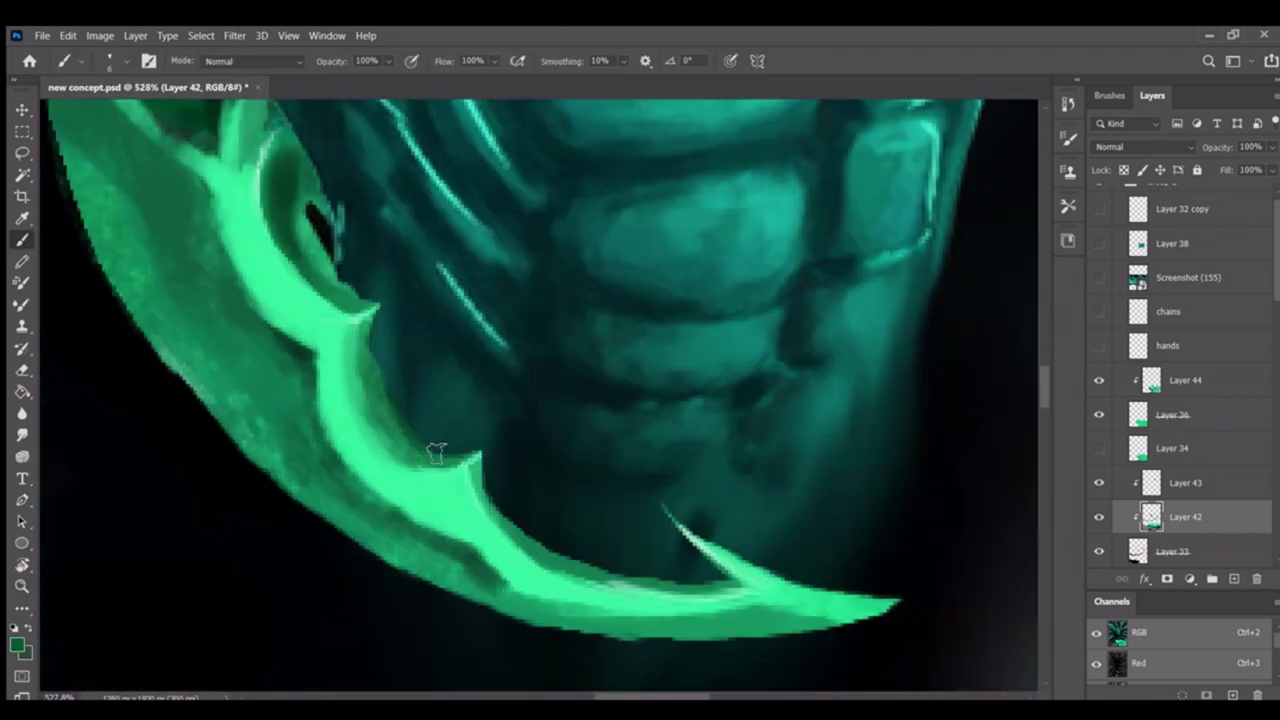
key("z")
scroll(517, 369, "down", 2)
scroll(407, 350, "up", 3)
key("b")
scroll(407, 350, "down", 2)
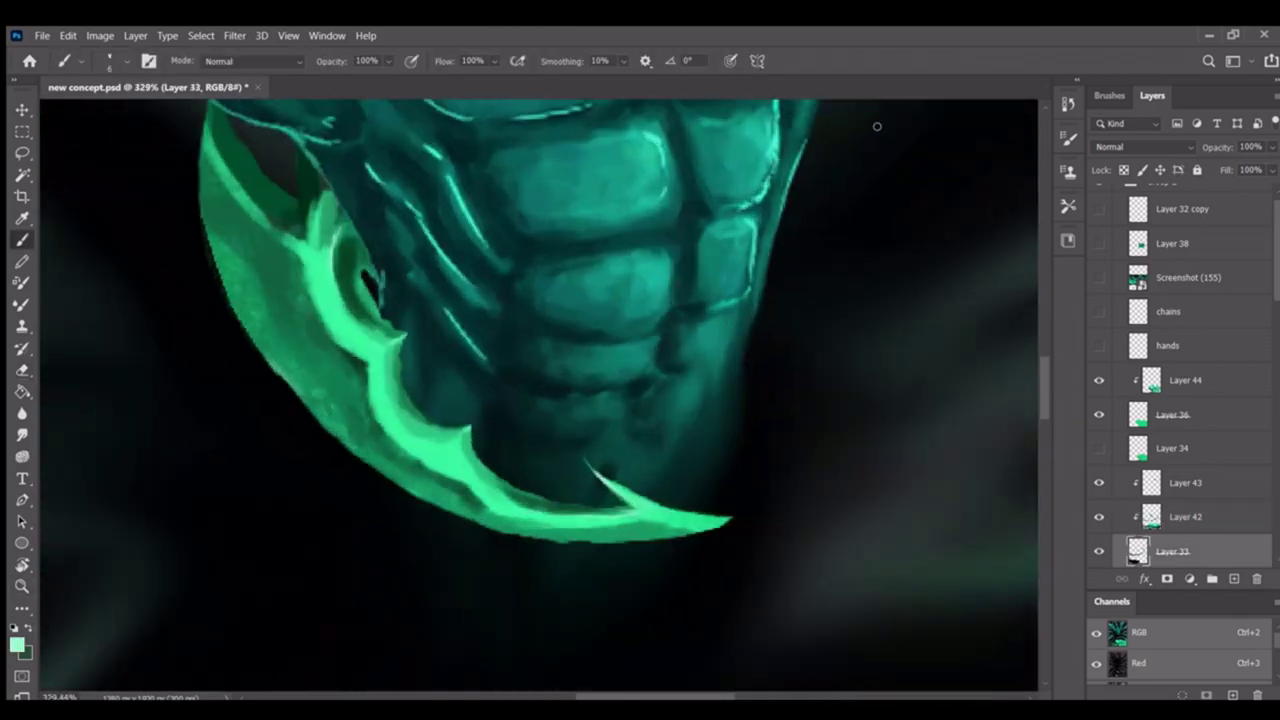
Add pale texture to the blade's outer face and shape small spikes along its outer edge on Layer 33
scroll(365, 380, "up", 1)
scroll(365, 380, "down", 1)
scroll(365, 380, "down", 2)
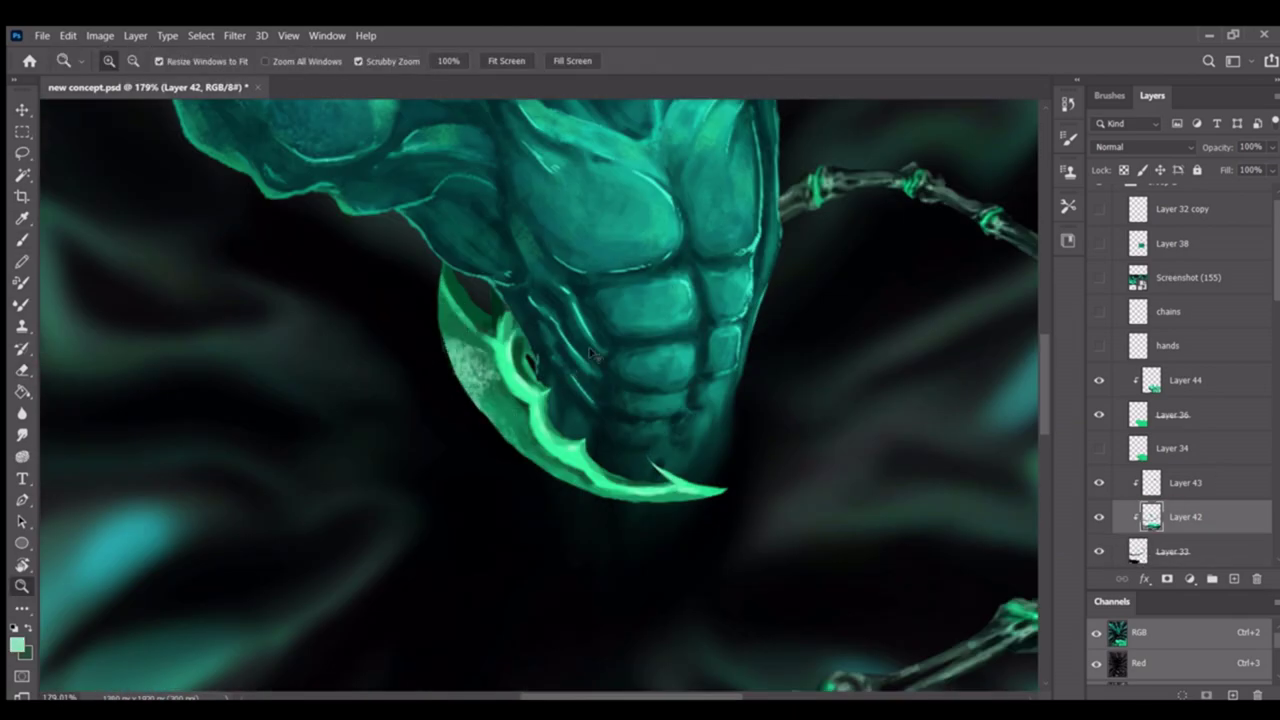
scroll(365, 380, "up", 3)
key("alt+bracketleft")
scroll(400, 400, "up", 1)
scroll(400, 400, "up", 1)
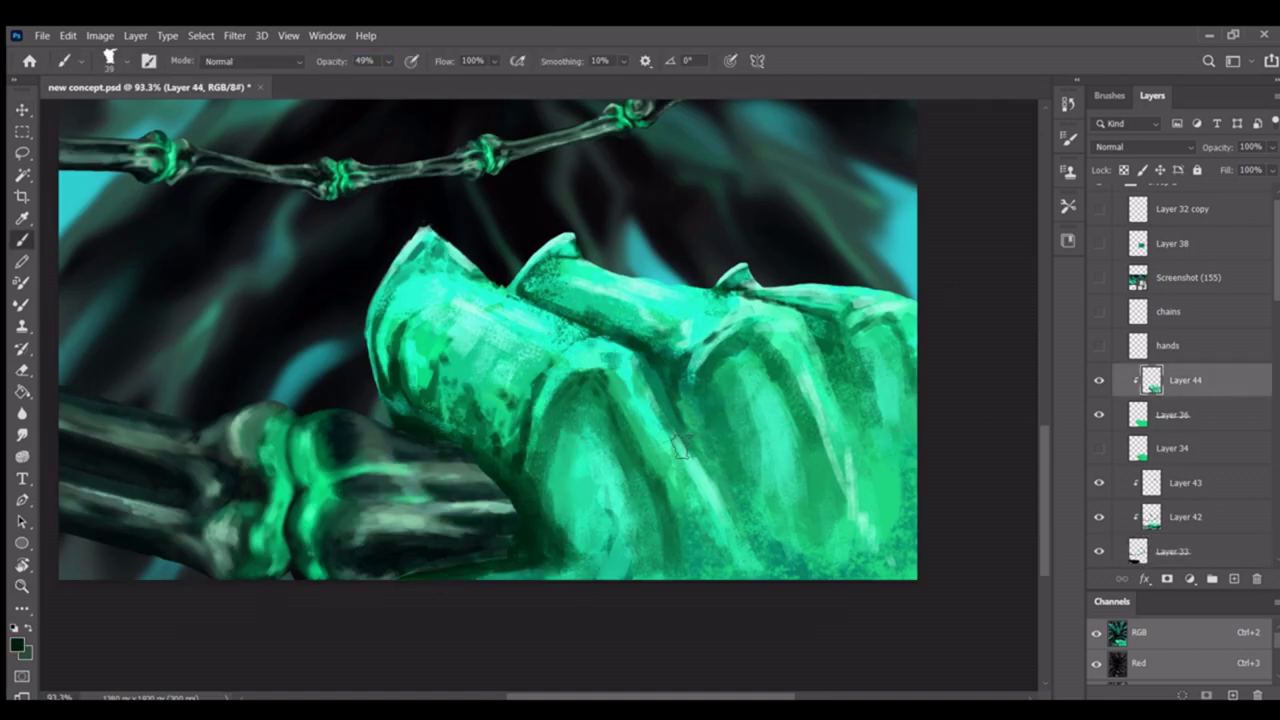
Create a new layer and paint broad light green wisps above the chain's left end and along the right edge
key("z")
scroll(491, 485, "down", 3)
scroll(491, 485, "up", 1)
key("b")
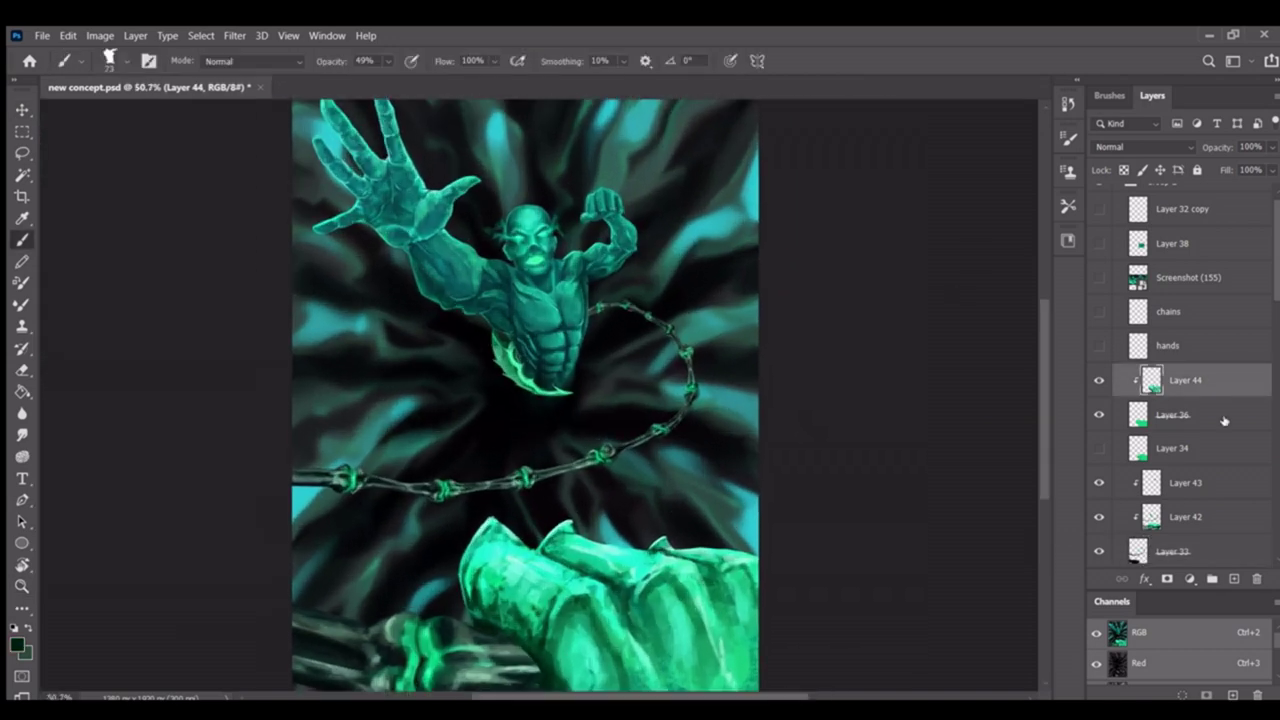
key("ctrl+alt+shift+n")
left_click_drag(297, 415, 492, 432)
left_click_drag(718, 280, 655, 490)
key("l")
left_click_drag(718, 236, 713, 521)
key("r")
left_click_drag(740, 300, 745, 420)
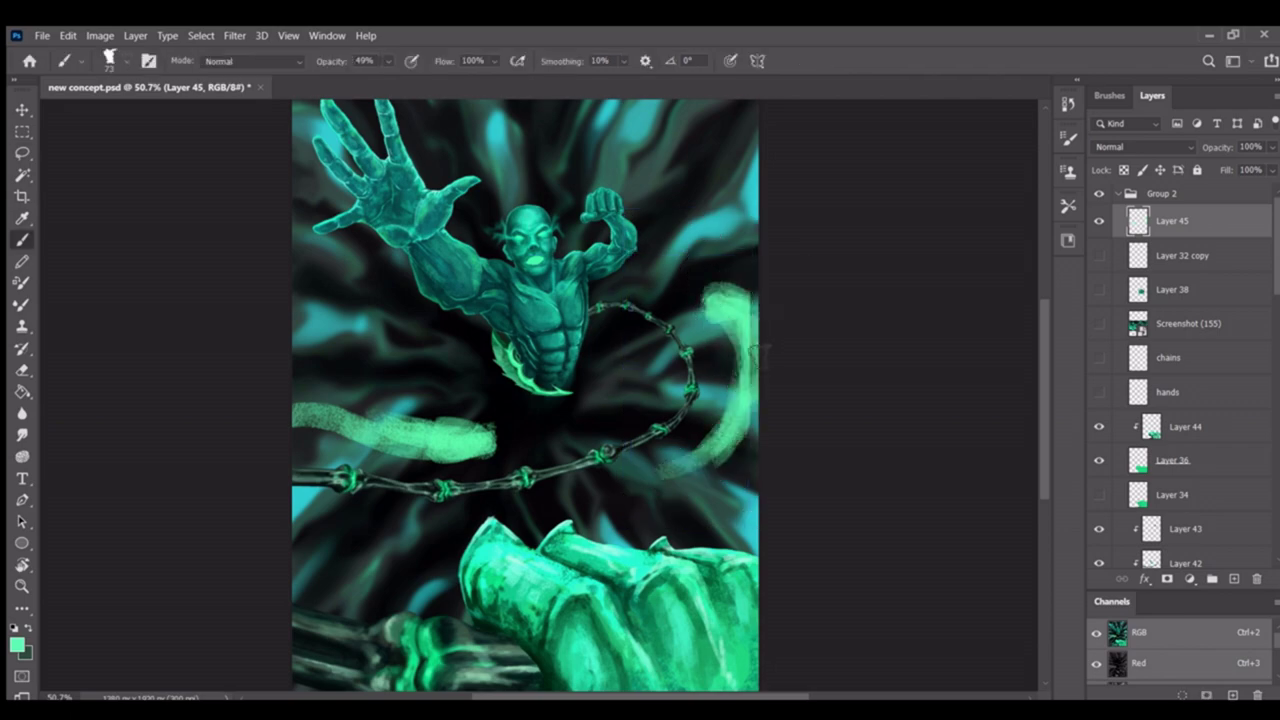
Smudge both wisps into soft trails and erase skull-like eye and mouth holes in the left one
left_click_drag(470, 430, 360, 410)
left_click_drag(720, 300, 683, 470)
scroll(686, 468, "up", 3)
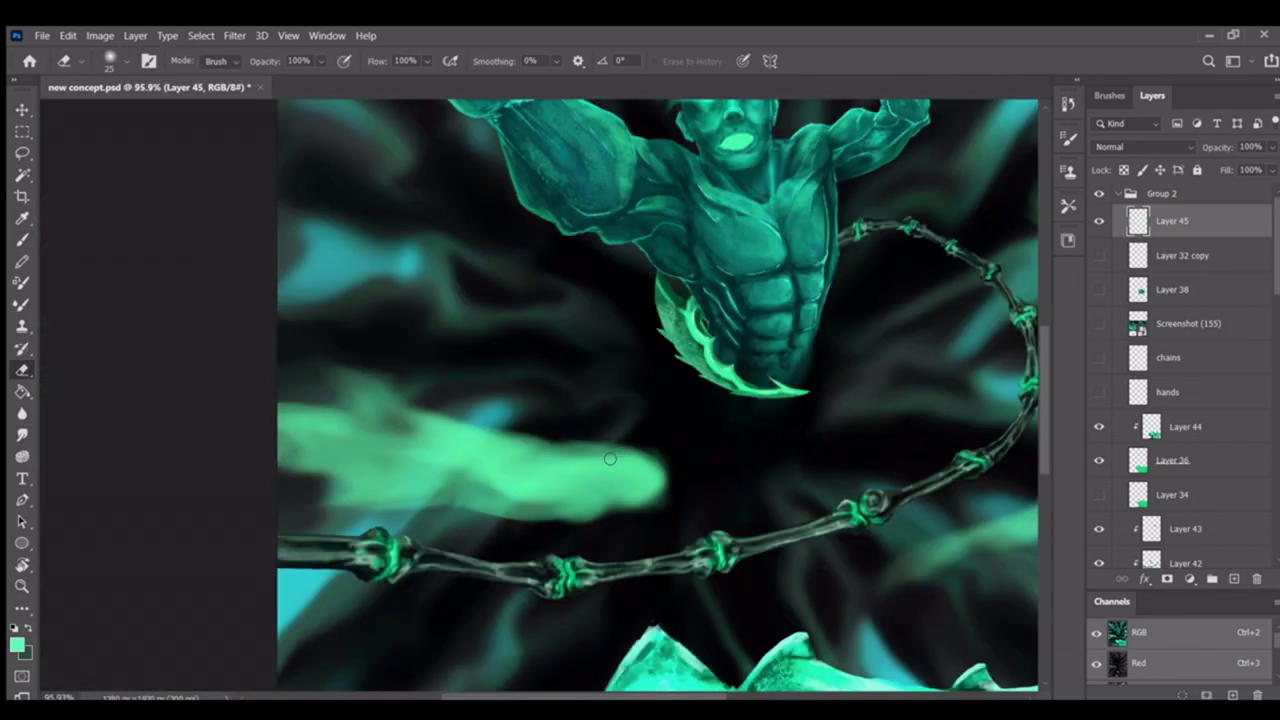
key("z")
scroll(612, 411, "up", 2)
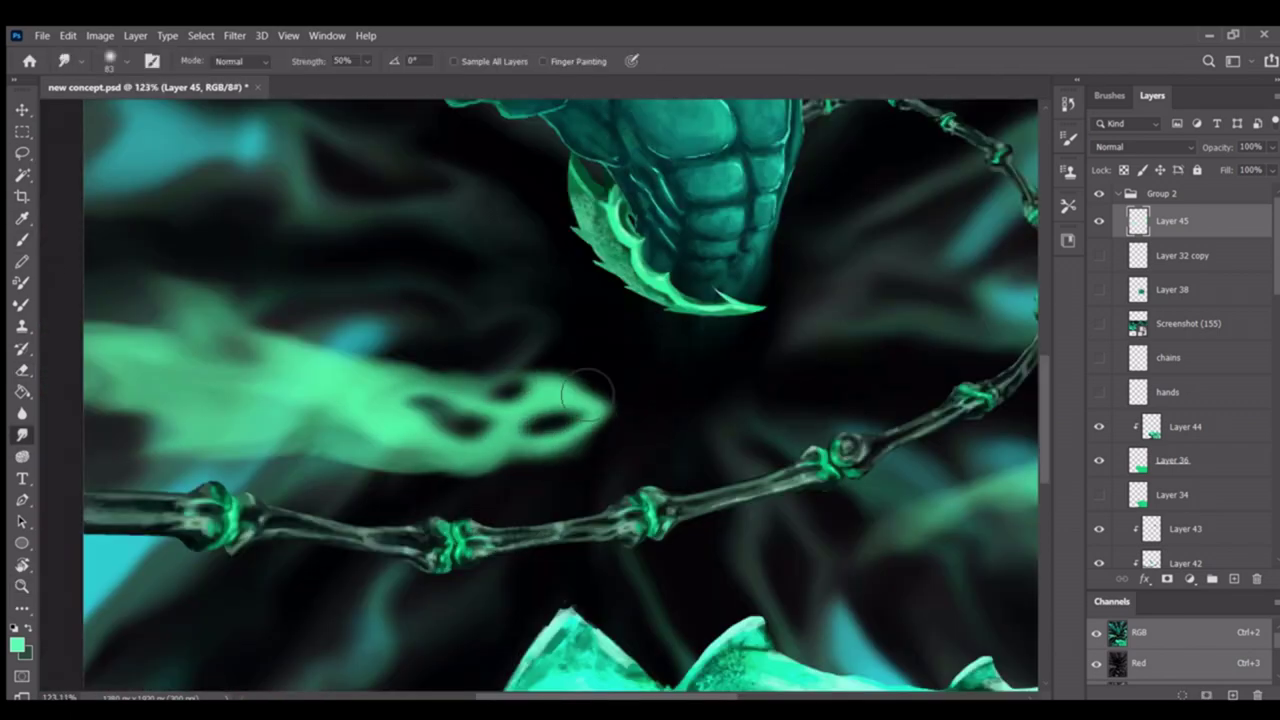
Paint pale highlights on both wisps and give the right one a matching ghost face
key("b")
scroll(612, 411, "down", 3)
scroll(729, 388, "right", 3)
scroll(728, 388, "left", 3)
scroll(560, 400, "down", 1)
key("r")
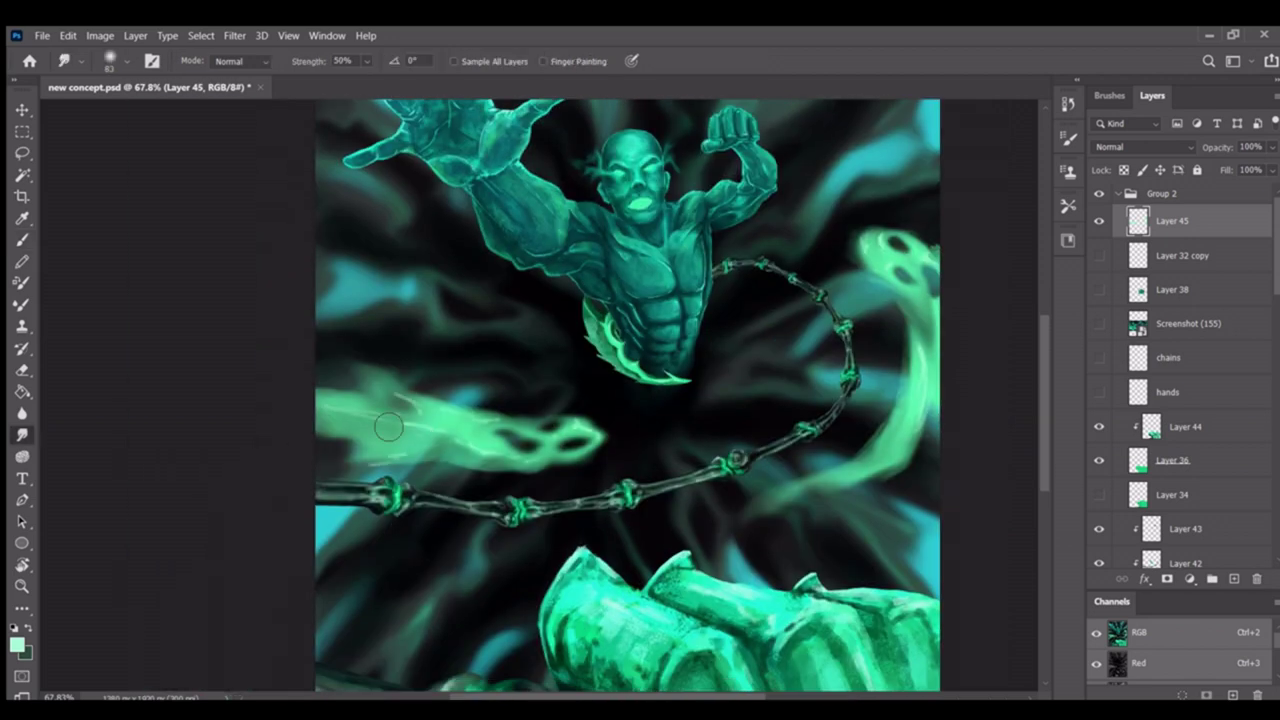
Move the selected right ghost wisp inward over the curve of the bone chain
key("z")
scroll(563, 443, "down", 3)
key("ctrl+t")
scroll(560, 420, "up", 3)
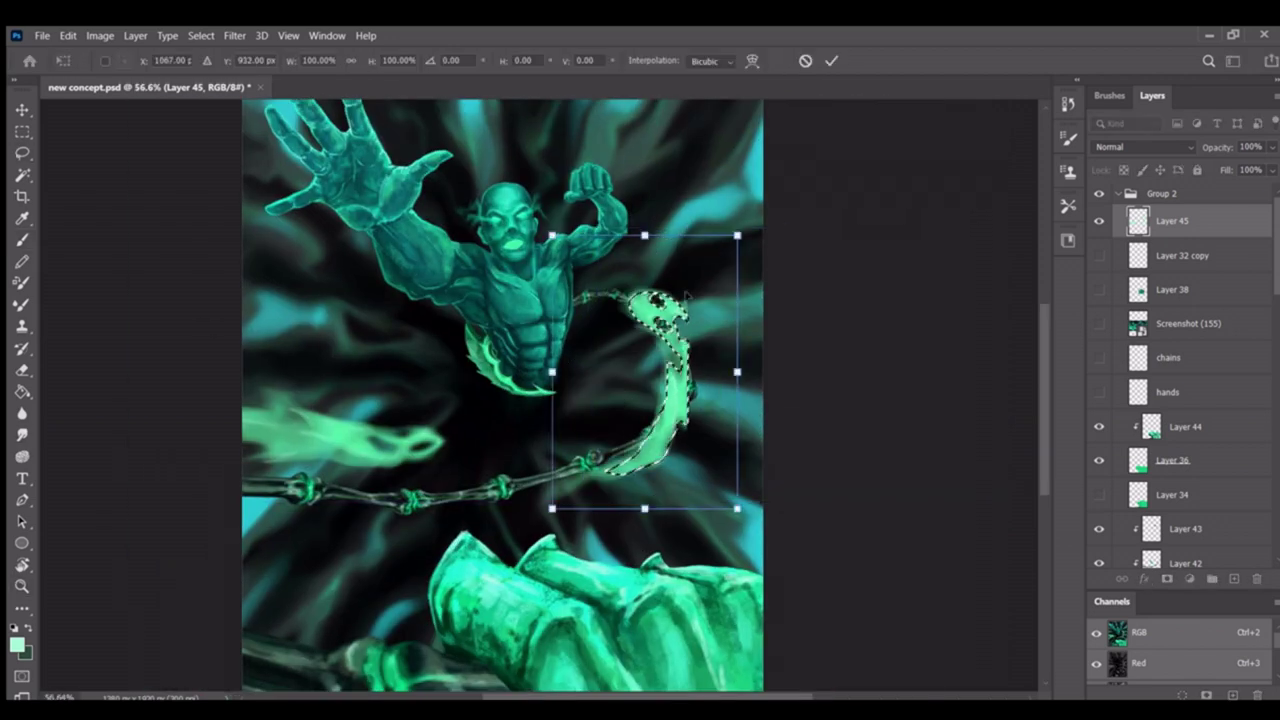
key("Return")
Lasso the right ghost wisp, scale it to 92.34% and reposition it beside the chain's curve
key("l")
key("z")
scroll(598, 453, "down", 3)
key("ctrl+t")
scroll(598, 453, "up", 2)
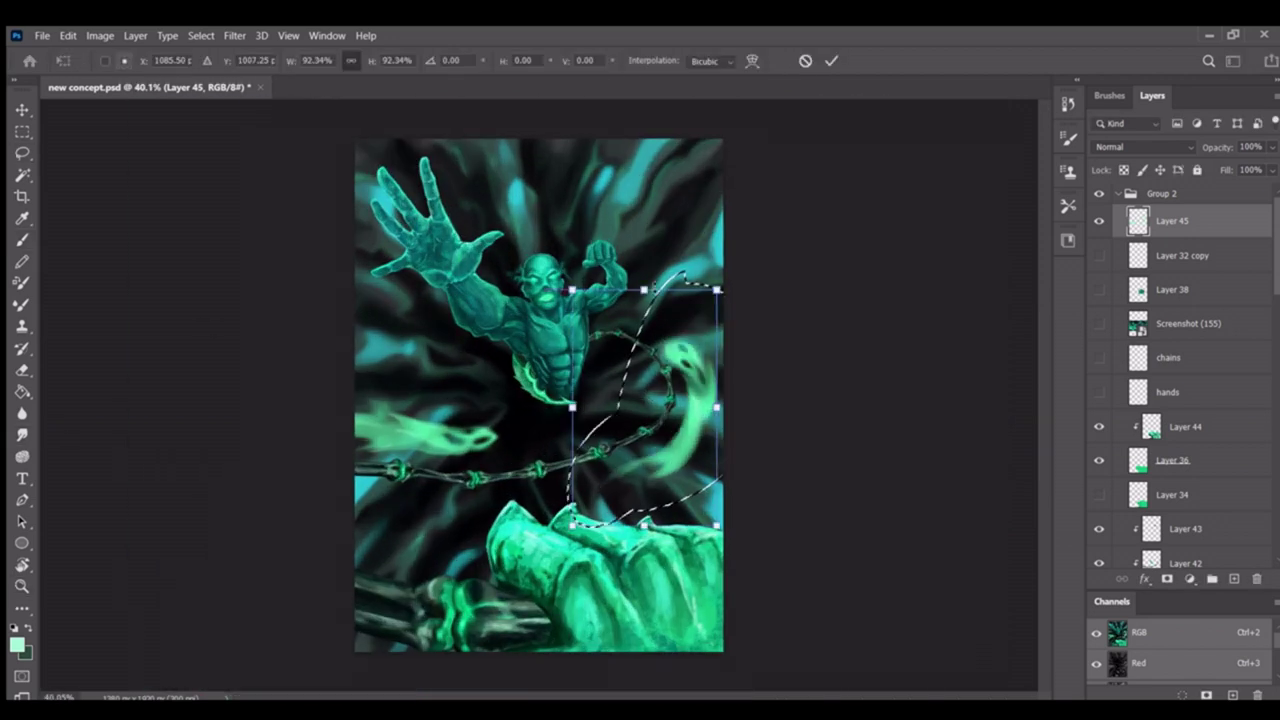
key("Return")
key("ctrl+t")
key("Return")
Smudge the ghost wisps' heads and tails into longer, flowing shapes
scroll(598, 453, "up", 5)
key("r")
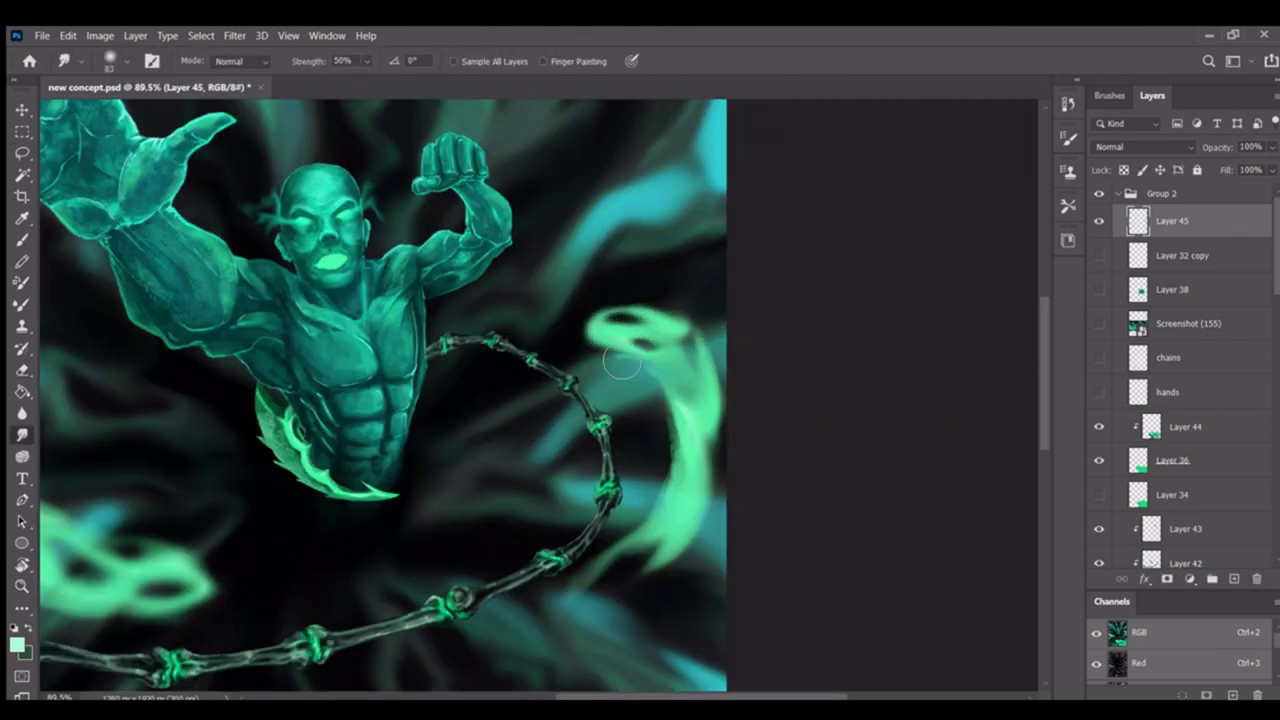
key("z")
scroll(578, 390, "down", 5)
scroll(578, 390, "up", 3)
Duplicate Group 2 as a merged layer and clear the lasso selection around the gauntlet hand
key("ctrl+j")
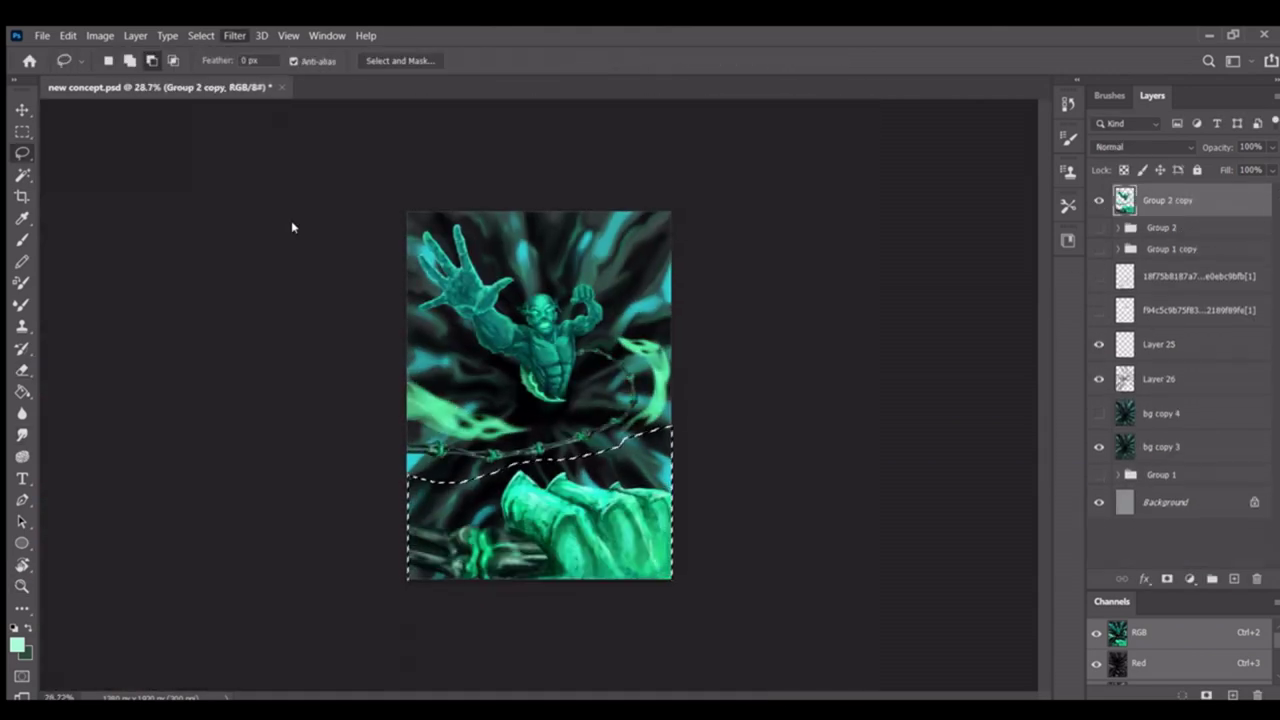
key("ctrl+d")
scroll(634, 465, "down", 1)
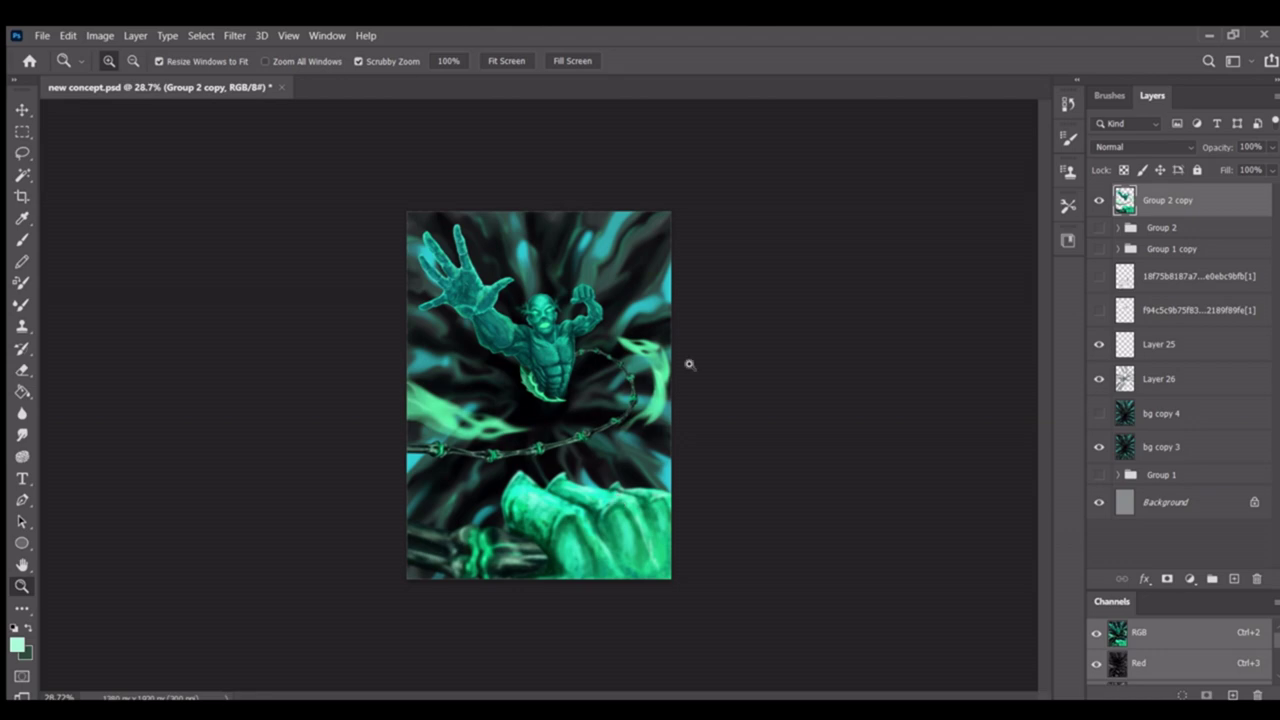
Paint green haze with a textured brush on a new layer around the gauntlet and chain, and smudge it soft
scroll(610, 480, "up", 2)
scroll(596, 456, "up", 2)
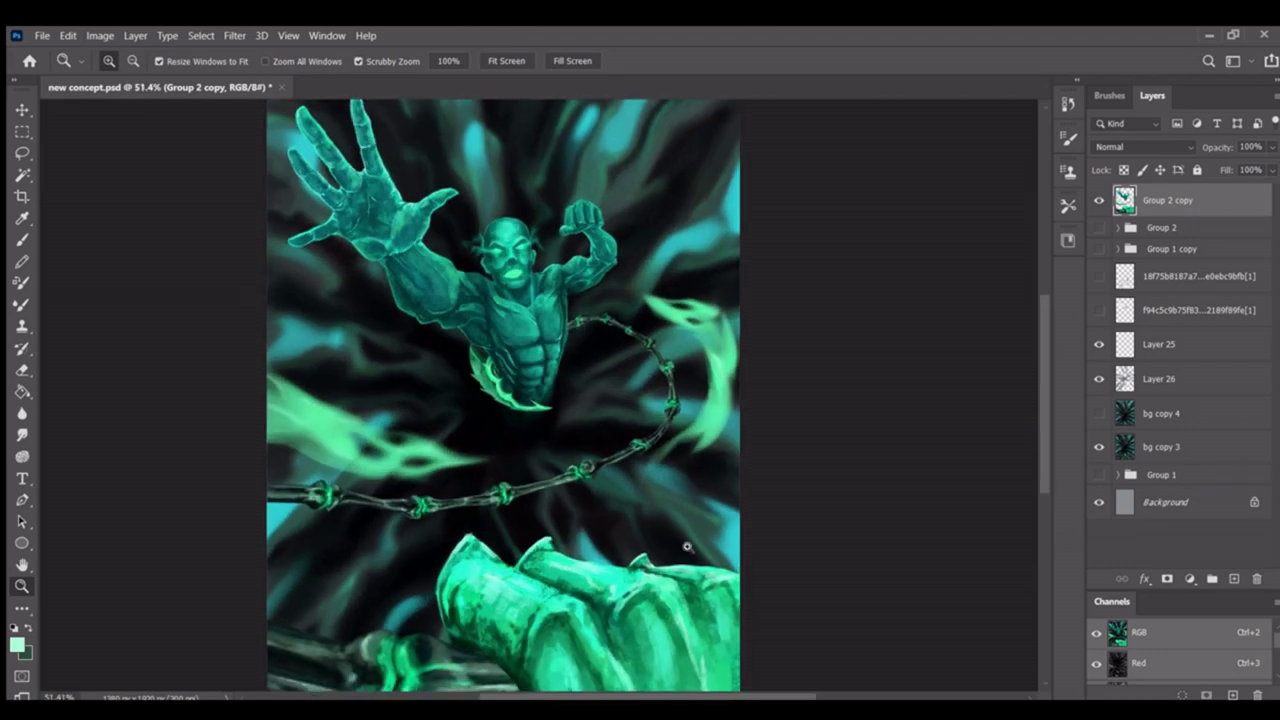
scroll(687, 547, "down", 2)
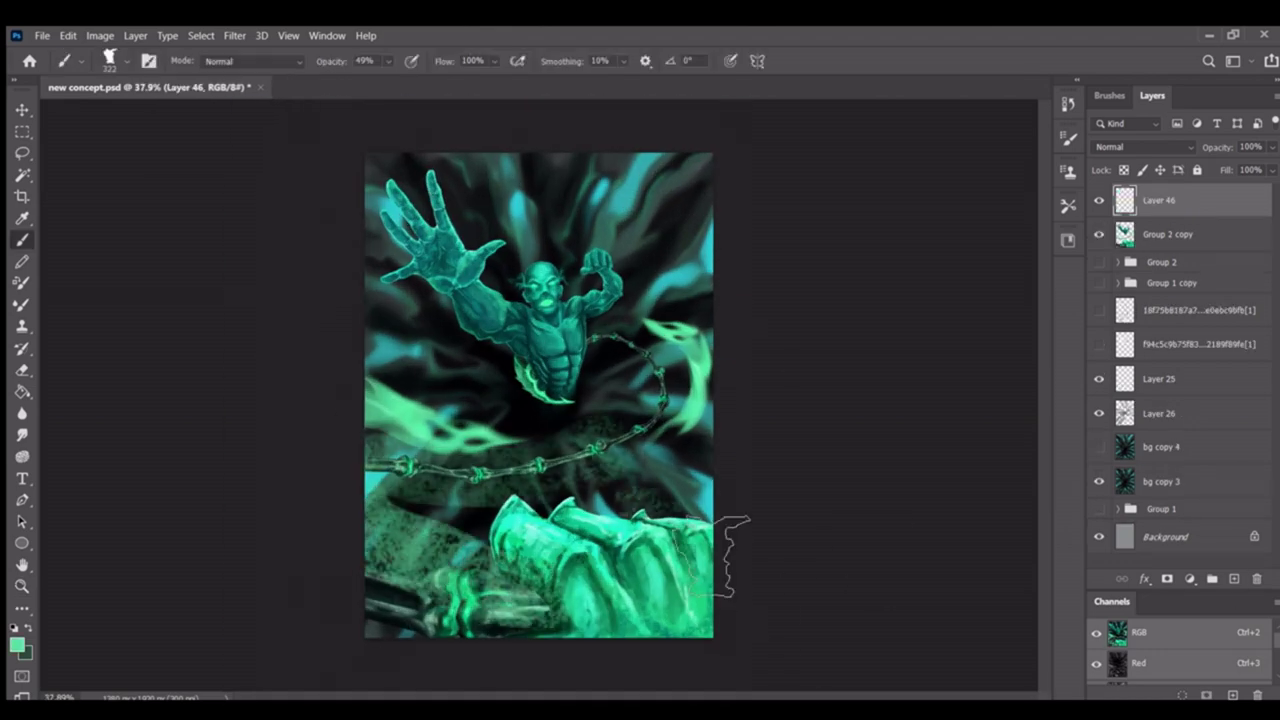
key("shift+r")
mouse_move(480, 570)
left_mouse_down()
mouse_move(420, 610)
mouse_move(457, 614)
mouse_move(414, 614)
mouse_move(493, 513)
mouse_move(478, 380)
mouse_move(590, 335)
mouse_move(655, 365)
mouse_move(499, 470)
left_mouse_up()
Compare blend modes such as Color Dodge for the haze layer, keeping it in Normal mode at 83% opacity
scroll(1143, 146, "down", 20)
scroll(1248, 146, "down", 17)
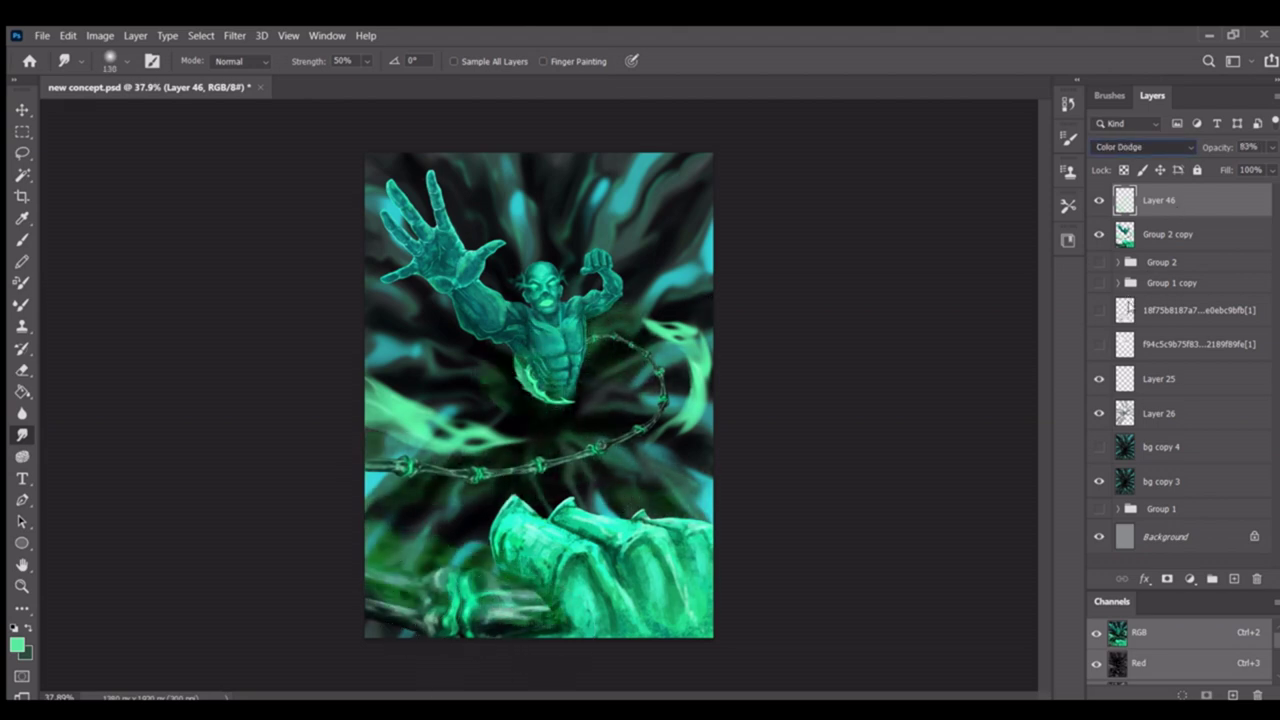
scroll(1143, 146, "up", 17)
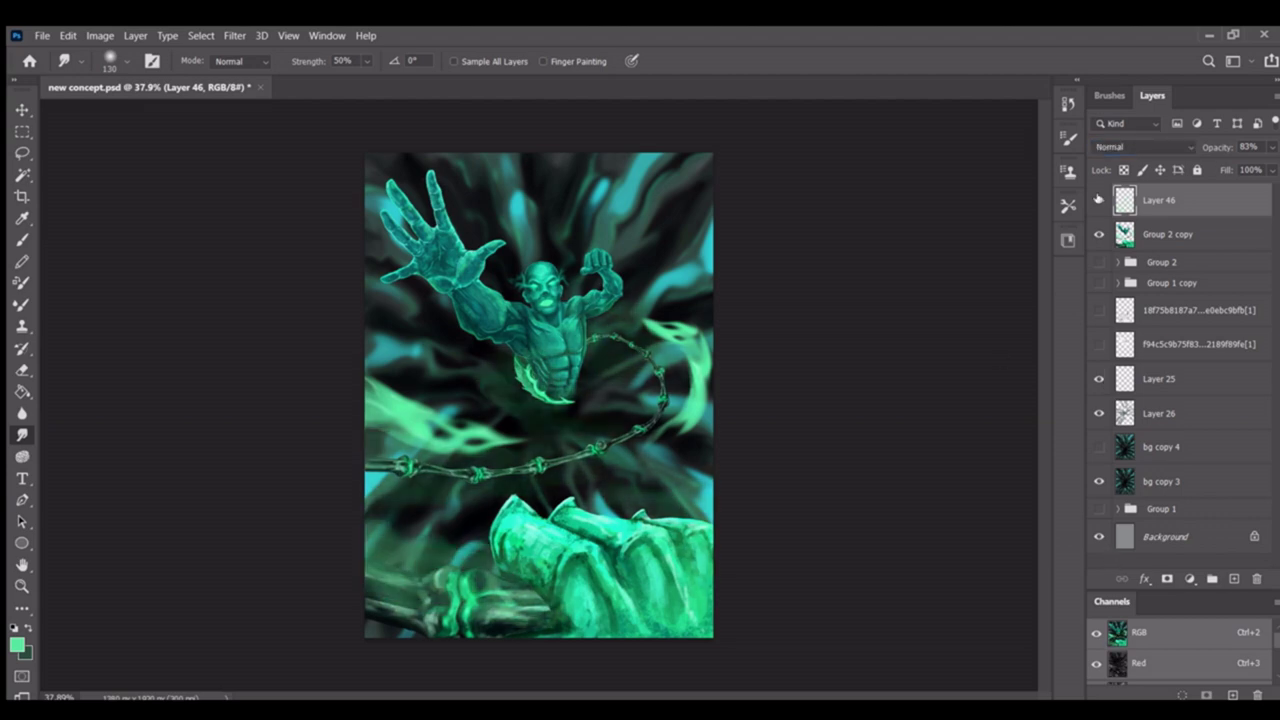
Paint green glow around the curved blade and bone chain on the haze layer, erasing and smudging the rough edges
scroll(589, 458, "up", 5)
key("b")
scroll(589, 458, "down", 5)
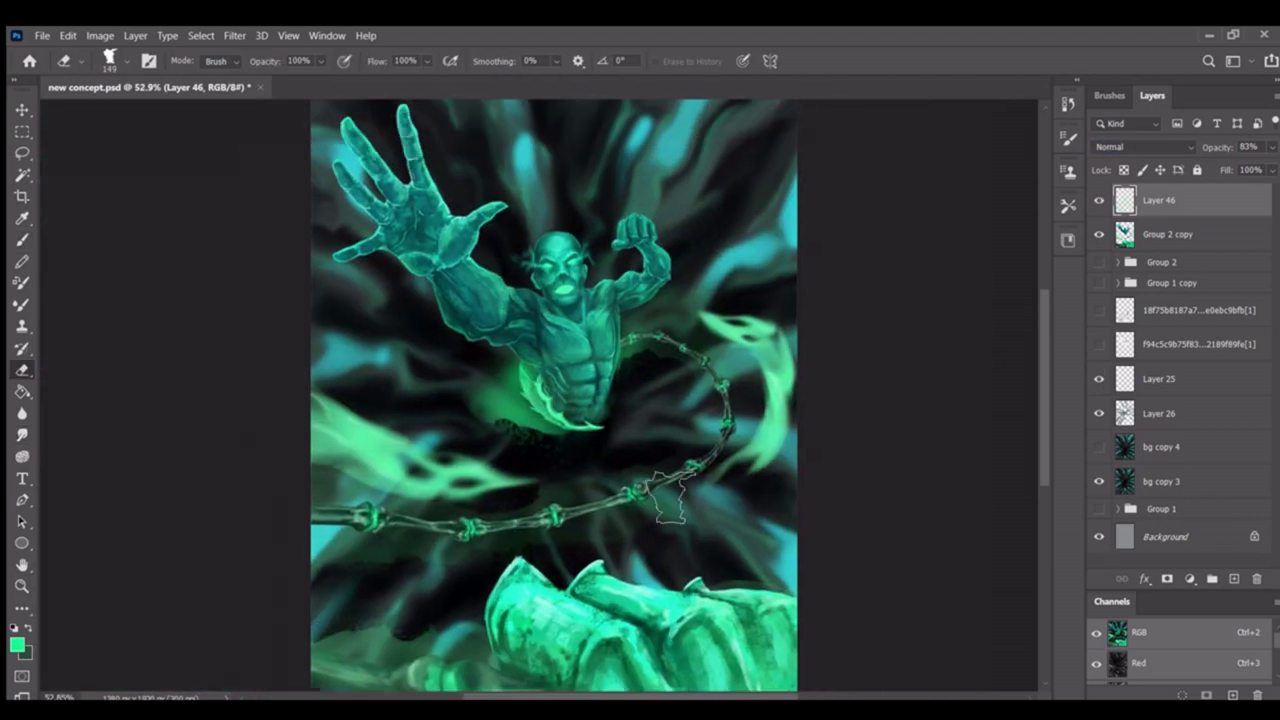
key("r")
scroll(531, 409, "up", 3)
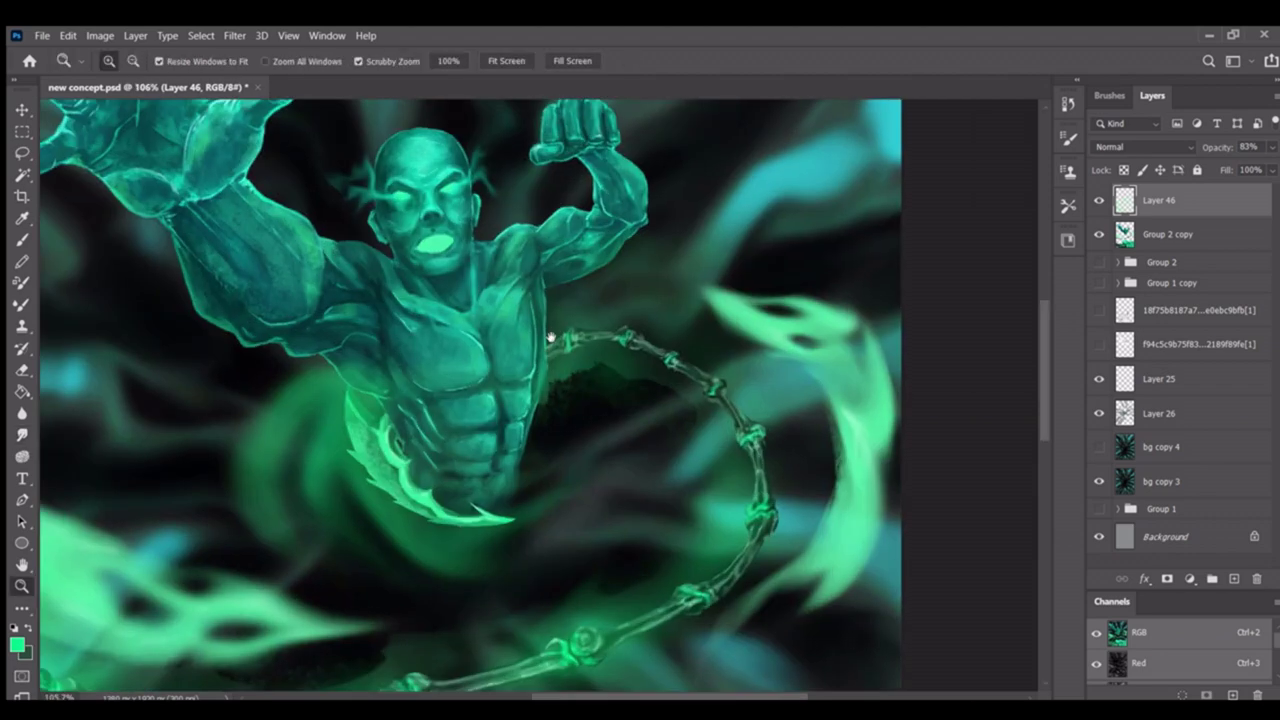
scroll(634, 486, "down", 4)
key("b")
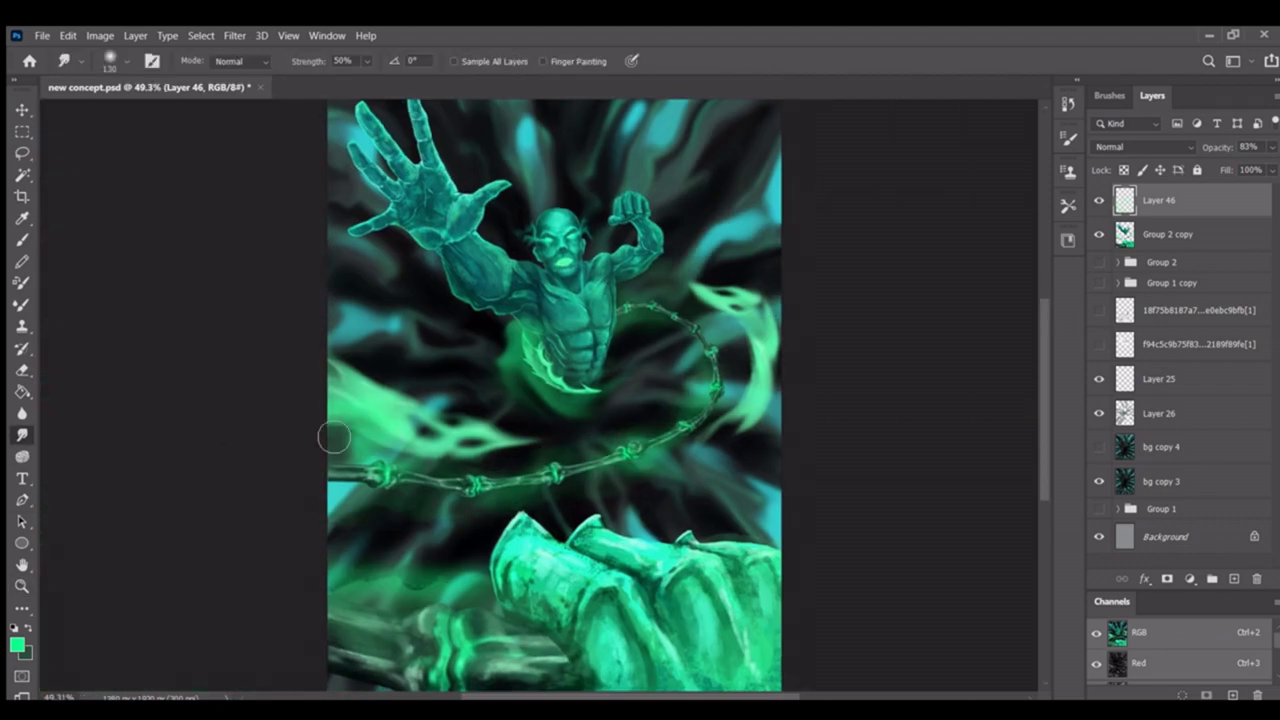
Refine the glow around the blade with a small brush and erase the excess with a soft eraser
scroll(552, 342, "up", 3)
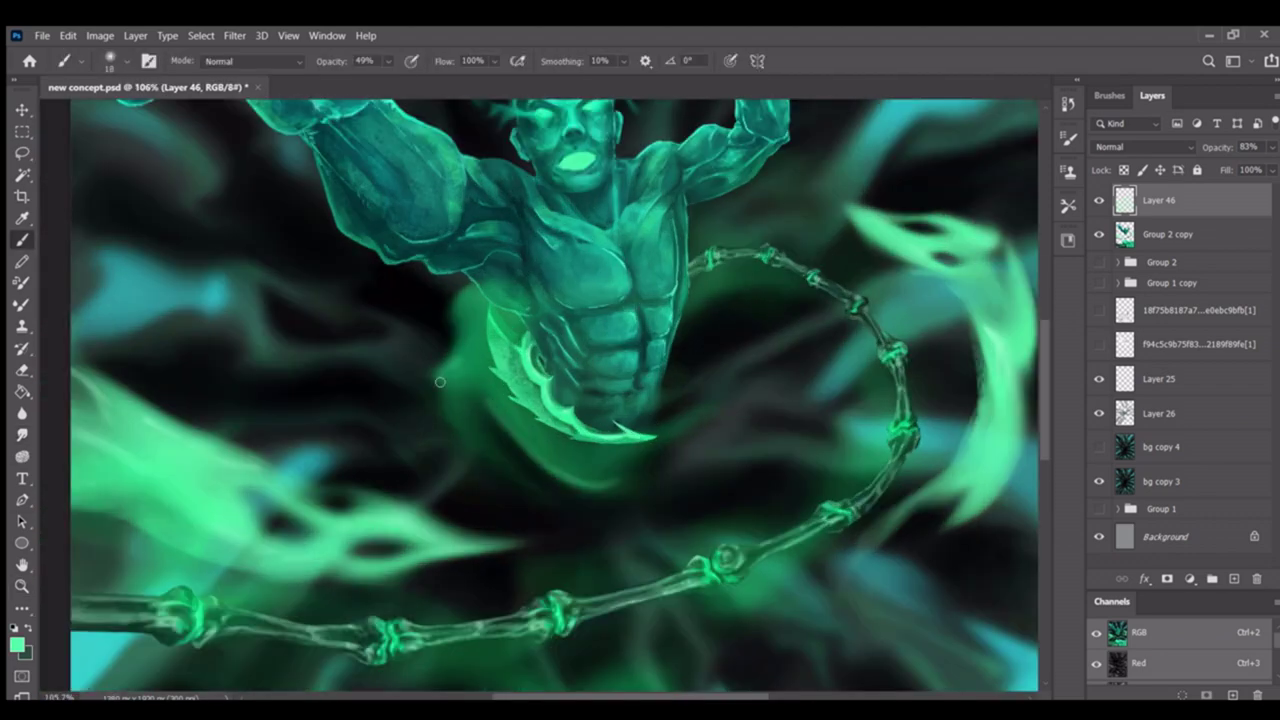
scroll(426, 341, "right", 1)
key("e")
scroll(534, 509, "down", 4)
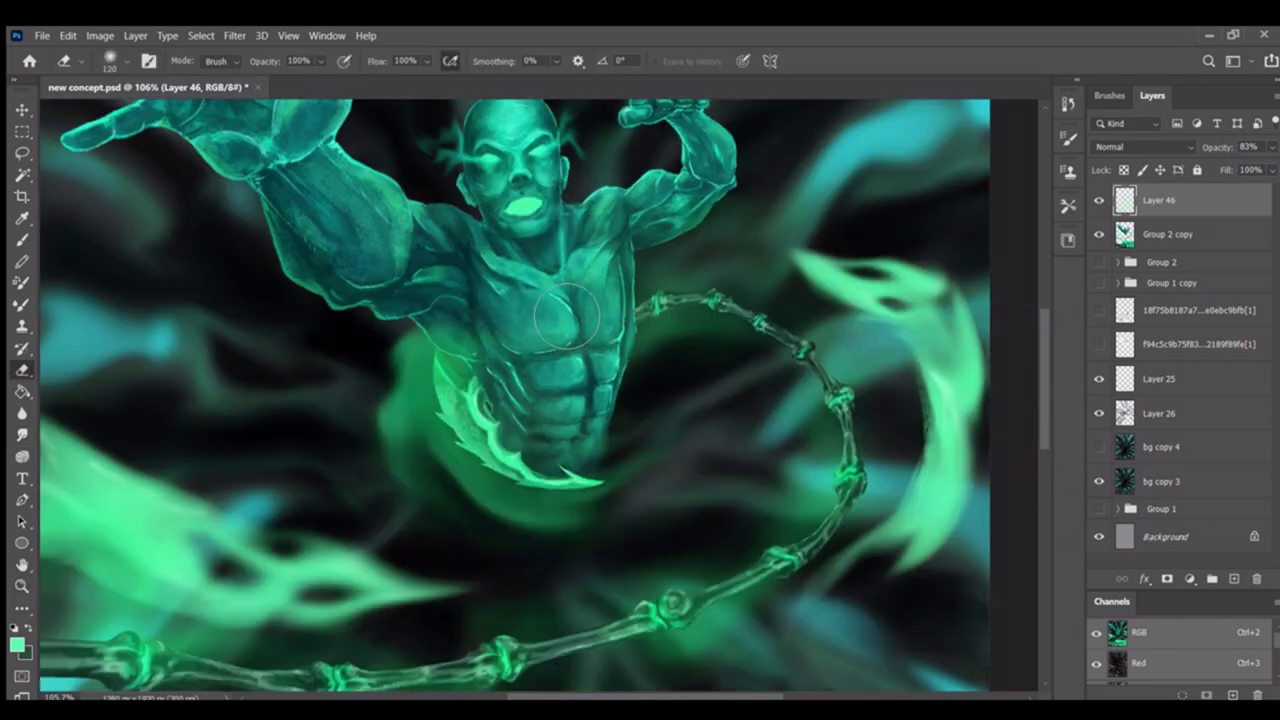
key("z")
scroll(460, 529, "down", 3)
scroll(625, 499, "up", 3)
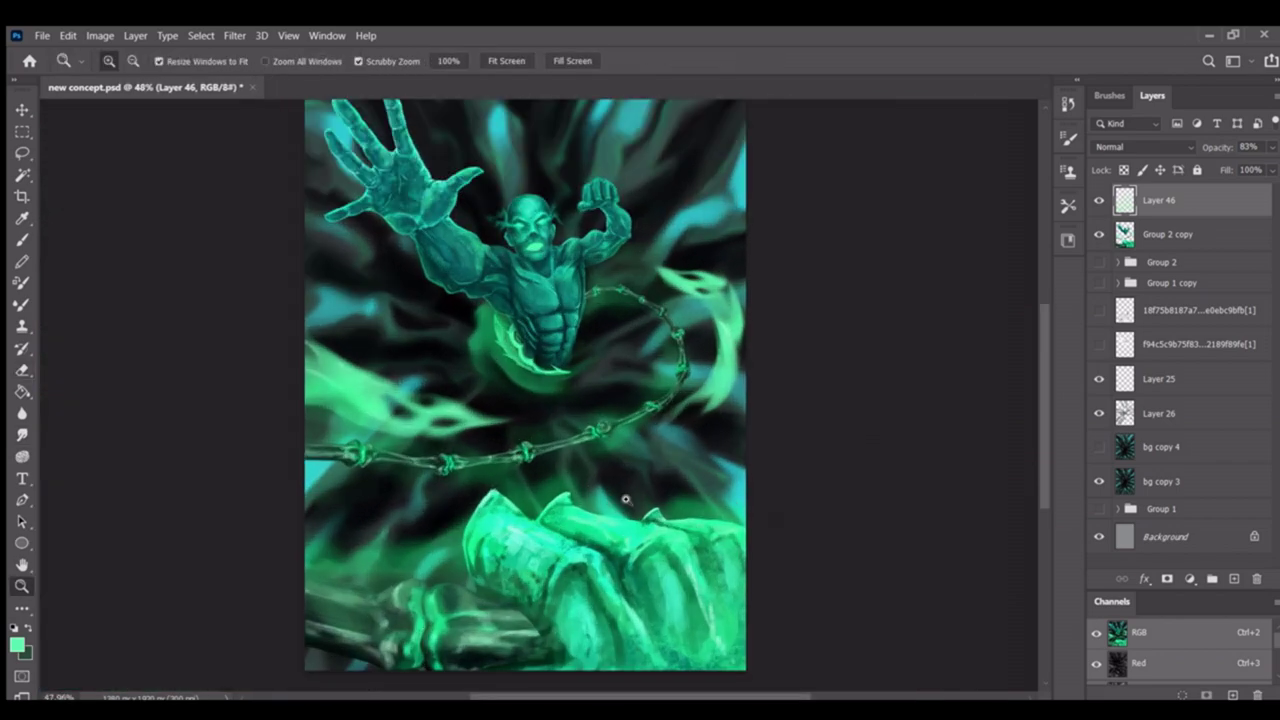
Touch up the green haze around the gauntlet and chain and save the document
scroll(625, 499, "down", 3)
scroll(586, 380, "up", 4)
scroll(517, 403, "down", 3)
scroll(517, 403, "up", 5)
key("b")
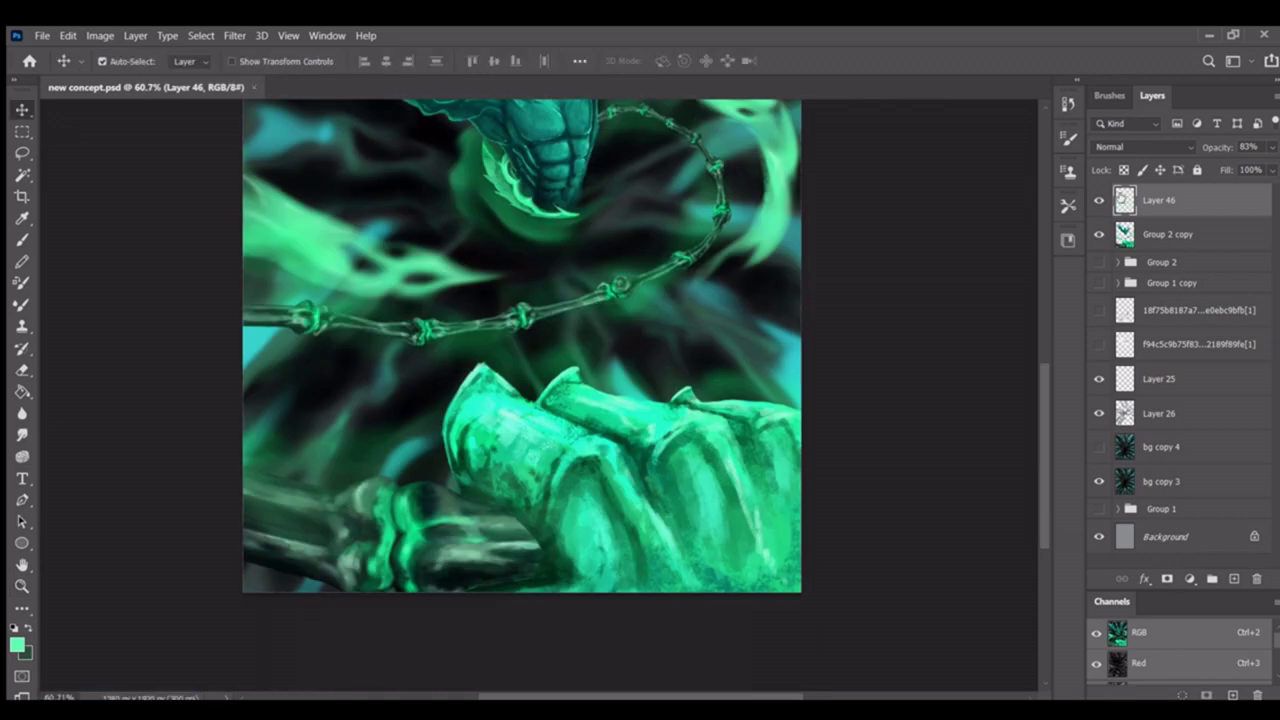
Hide Layer 46 and brush dark green shadows over the figure and gauntlet on a new Multiply layer above Group 2 copy
key("ctrl+shift+alt+n")
key("bracketright")
key("bracketright")
key("bracketright")
key("bracketright")
key("bracketright")
key("bracketright")
key("bracketright")
key("bracketright")
key("bracketright")
key("bracketright")
scroll(500, 597, "down", 2)
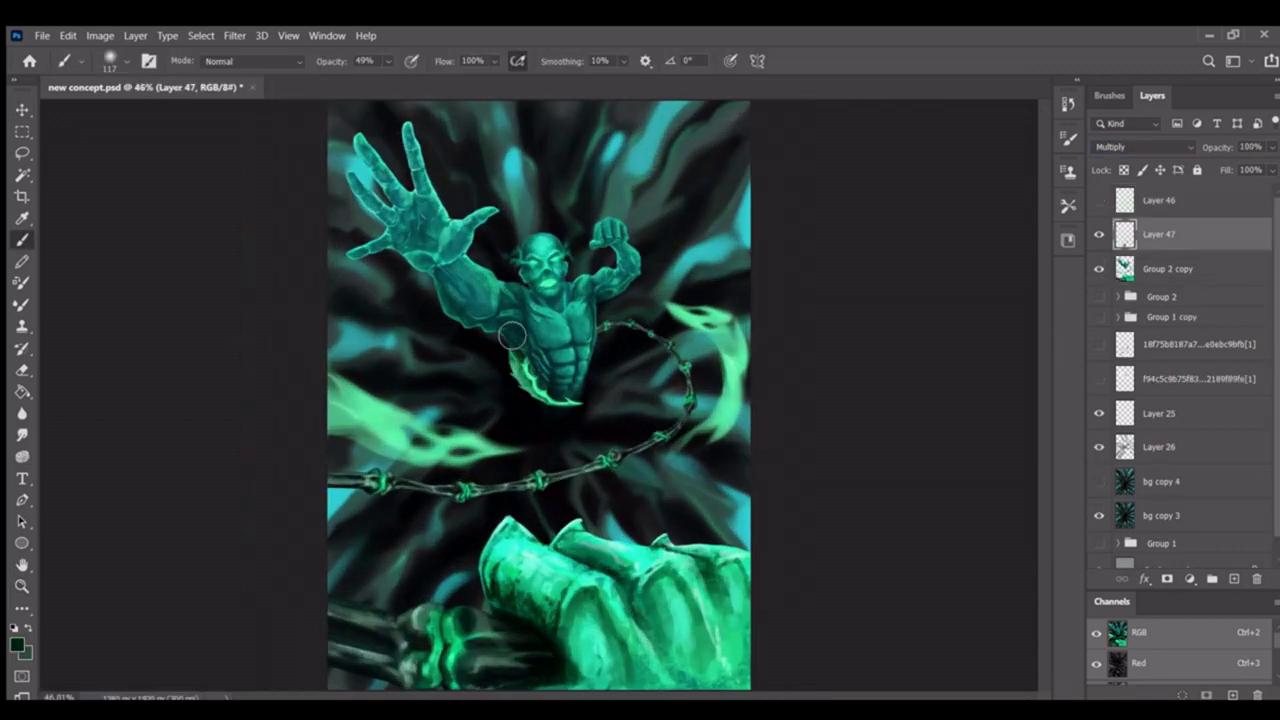
Deepen the shadows on the bone chain and lower bone using a smaller brush of about 48 px
key("bracketleft")
key("bracketleft")
key("bracketleft")
key("bracketleft")
key("bracketleft")
key("bracketleft")
key("bracketleft")
scroll(623, 443, "up", 4)
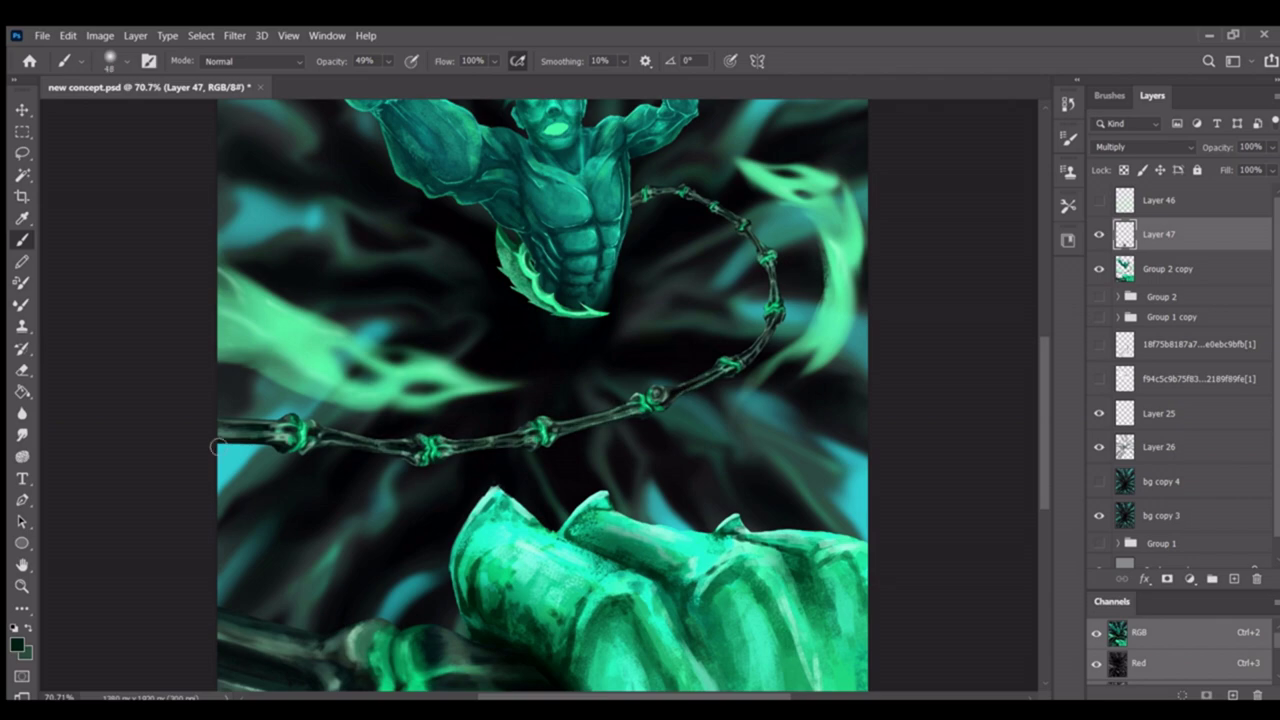
scroll(665, 400, "up", 4)
scroll(665, 400, "down", 5)
scroll(467, 500, "up", 2)
Add green highlights sampled from the artwork on a new Color Dodge layer above the shadows, and show Layer 46 again
key("ctrl+shift+alt+n")
left_click(467, 500, "alt")
key("shift+alt+d")
scroll(467, 500, "up", 5)
scroll(451, 443, "down", 5)
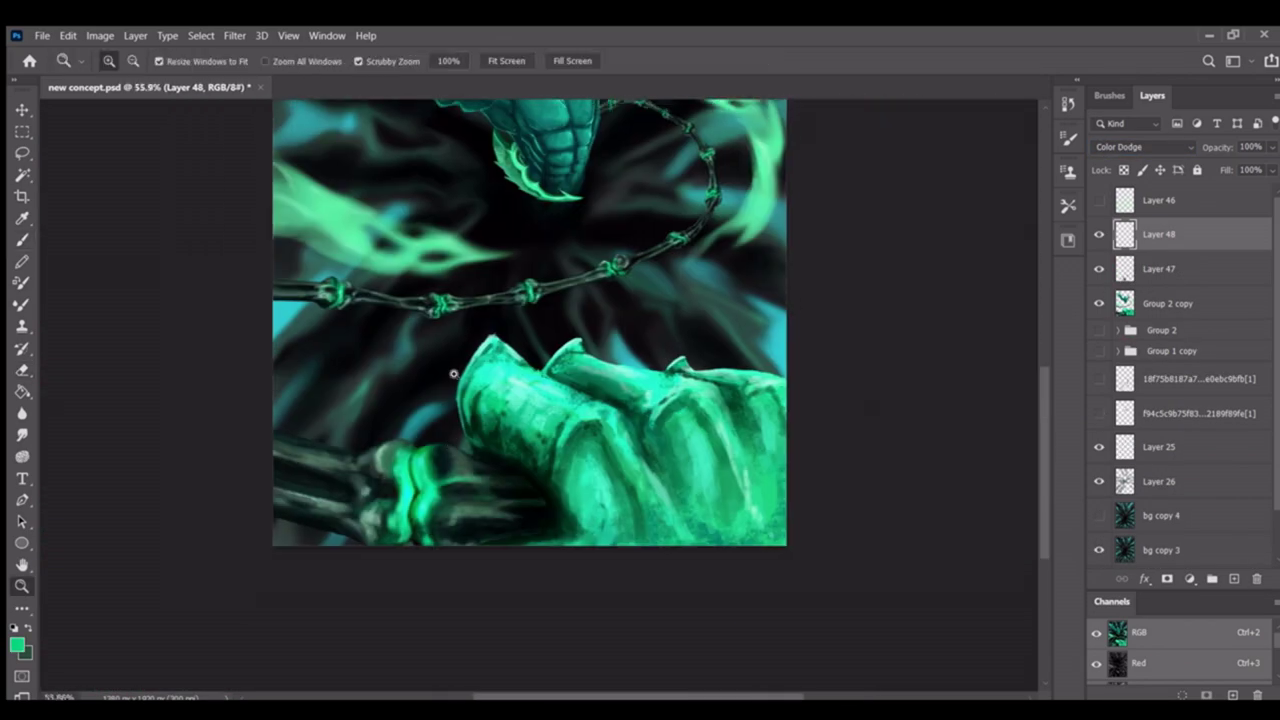
scroll(695, 459, "up", 2)
scroll(695, 459, "up", 3)
scroll(539, 493, "down", 7)
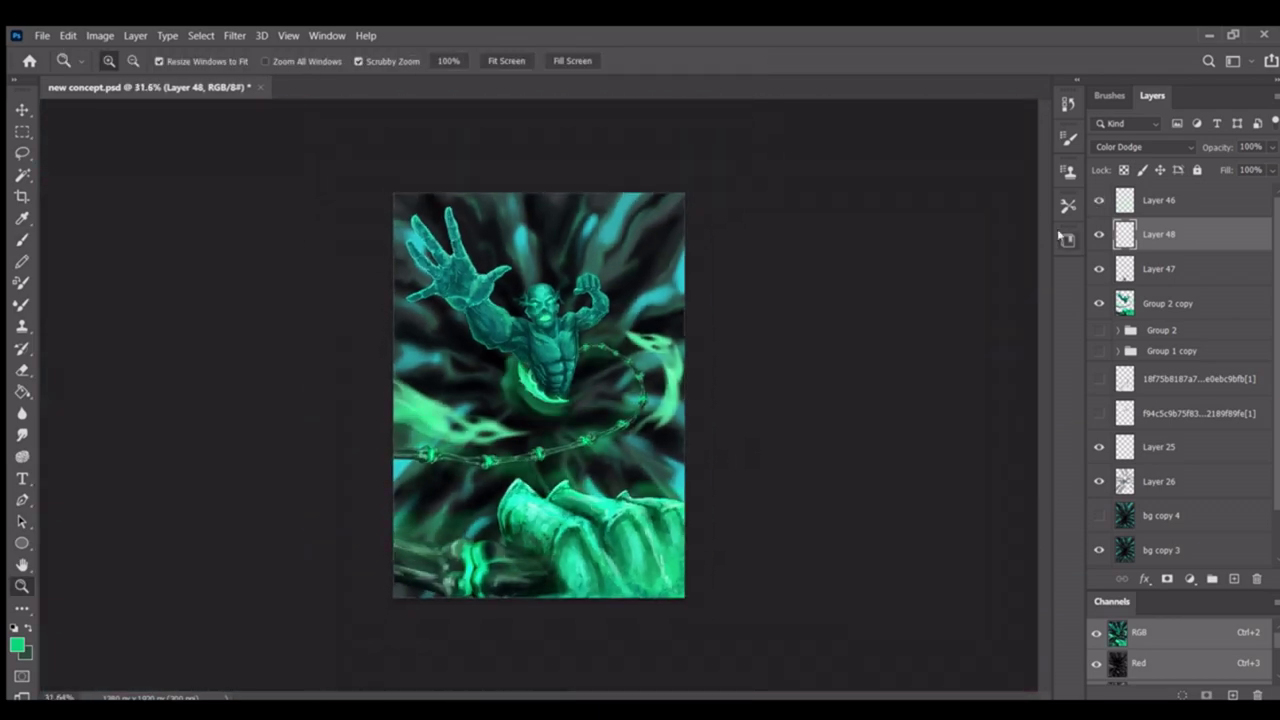
Brush soft green haze on a new Normal-mode layer above the haze layer and save the document
key("ctrl+shift+alt+n")
key("bracketright")
key("bracketright")
key("bracketright")
key("bracketright")
scroll(857, 500, "up", 2)
scroll(857, 500, "down", 3)
key("shift+alt+k")
key("shift+alt+n")
scroll(540, 590, "up", 3)
key("ctrl+s")
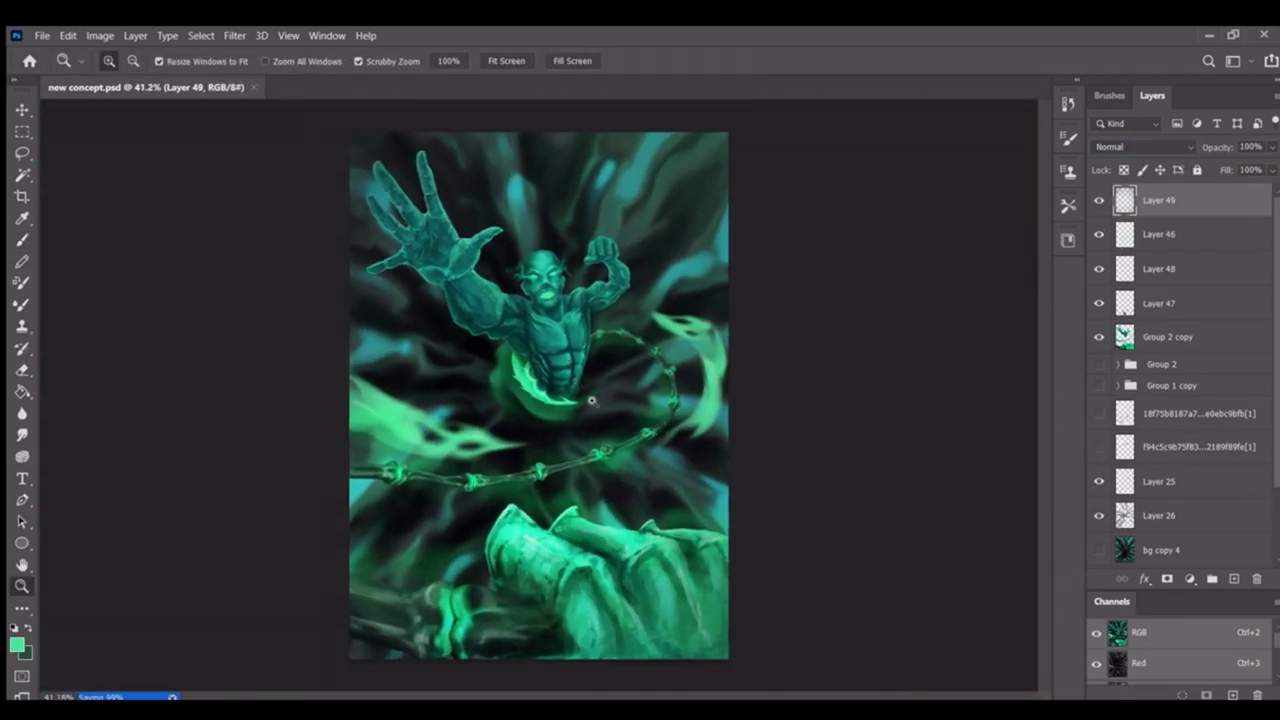
Rework the shadows on the Multiply layer around the gauntlet and lower bone with the brush and eraser
key("v")
key("b")
left_click(549, 609, "ctrl")
key("z")
left_click(549, 600)
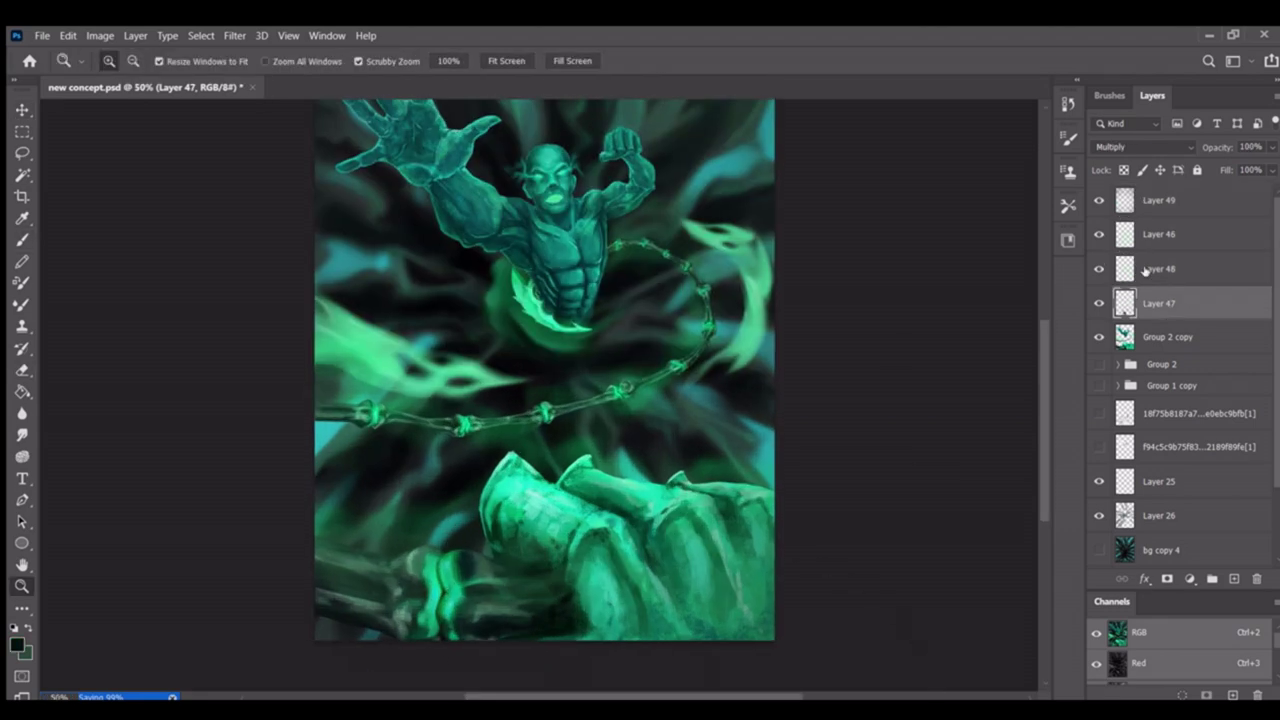
key("e")
left_click(547, 510, "ctrl")
scroll(547, 510, "down", 3)
left_click(525, 540, "ctrl")
key("z")
scroll(528, 571, "up", 3)
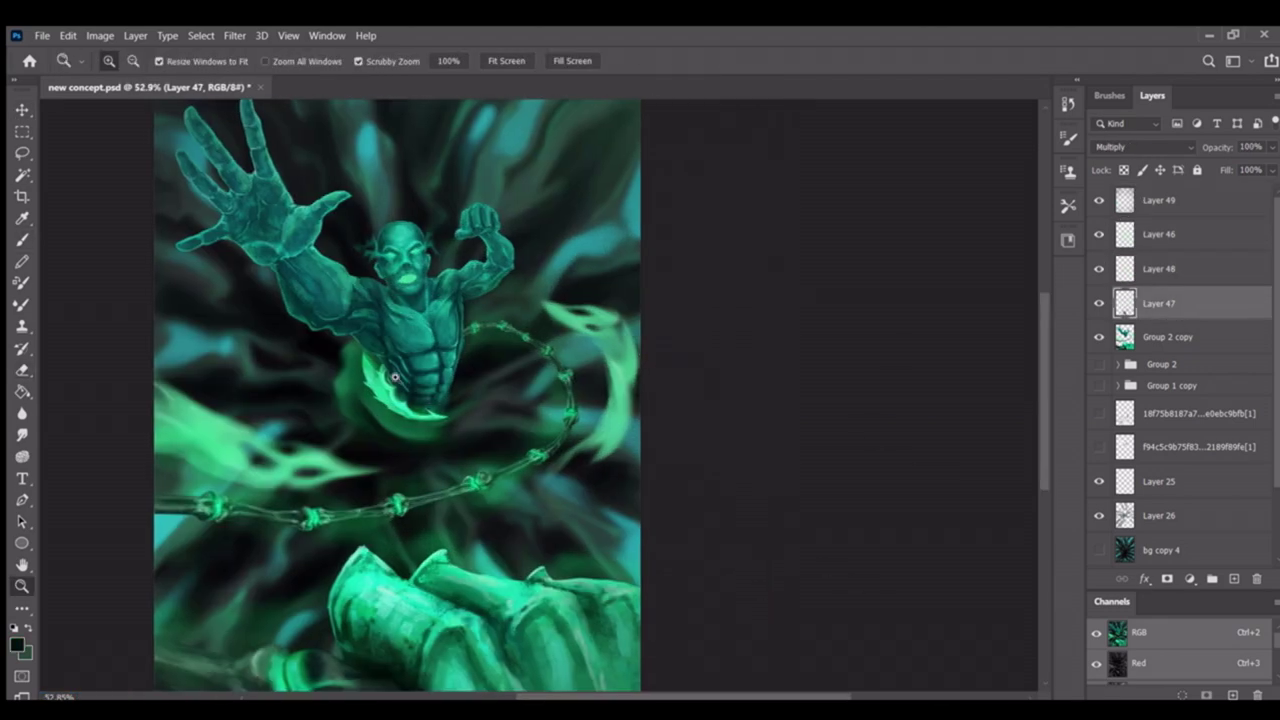
Reshape the ghost wisps on Group 2 copy, lassoing the right one and warping it along the chain's curve
left_click(341, 440, "ctrl")
key("b")
key("l")
mouse_move(575, 232)
left_mouse_down()
mouse_move(600, 230)
mouse_move(600, 140)
mouse_move(654, 257)
mouse_move(560, 380)
left_mouse_up()
key("ctrl+t")
left_click(752, 60)
key("Return")
key("ctrl+minus")
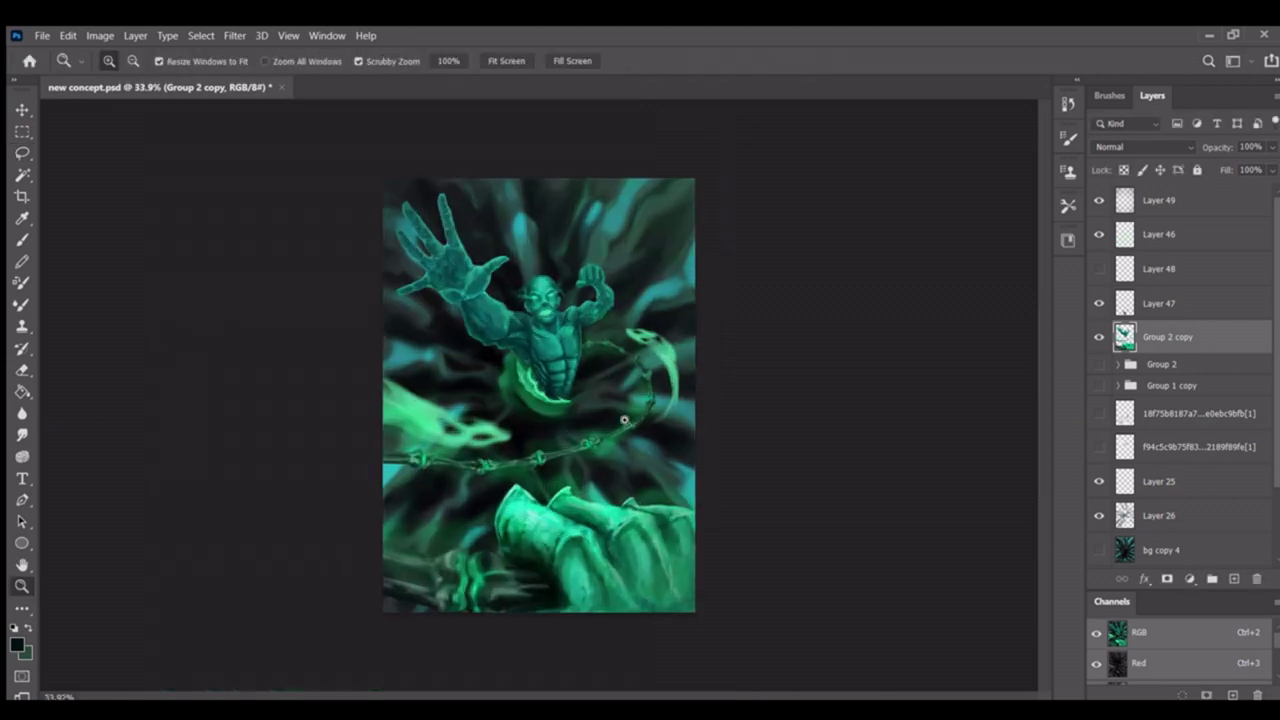
Clear the lasso selection around the ghost wisp and save the finished artwork
left_click_drag(678, 474, 390, 480)
key("z")
key("ctrl+d")
left_click_drag(603, 423, 560, 423)
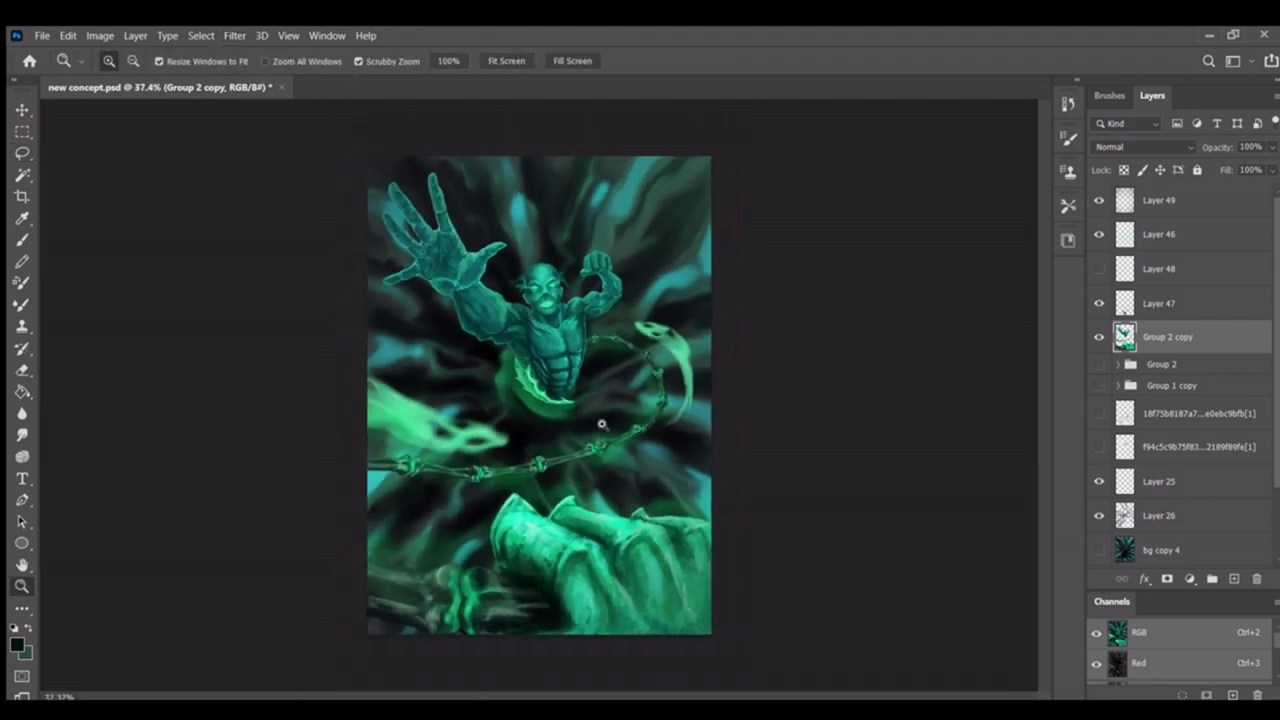
left_click(1160, 200)
key("ctrl+s")
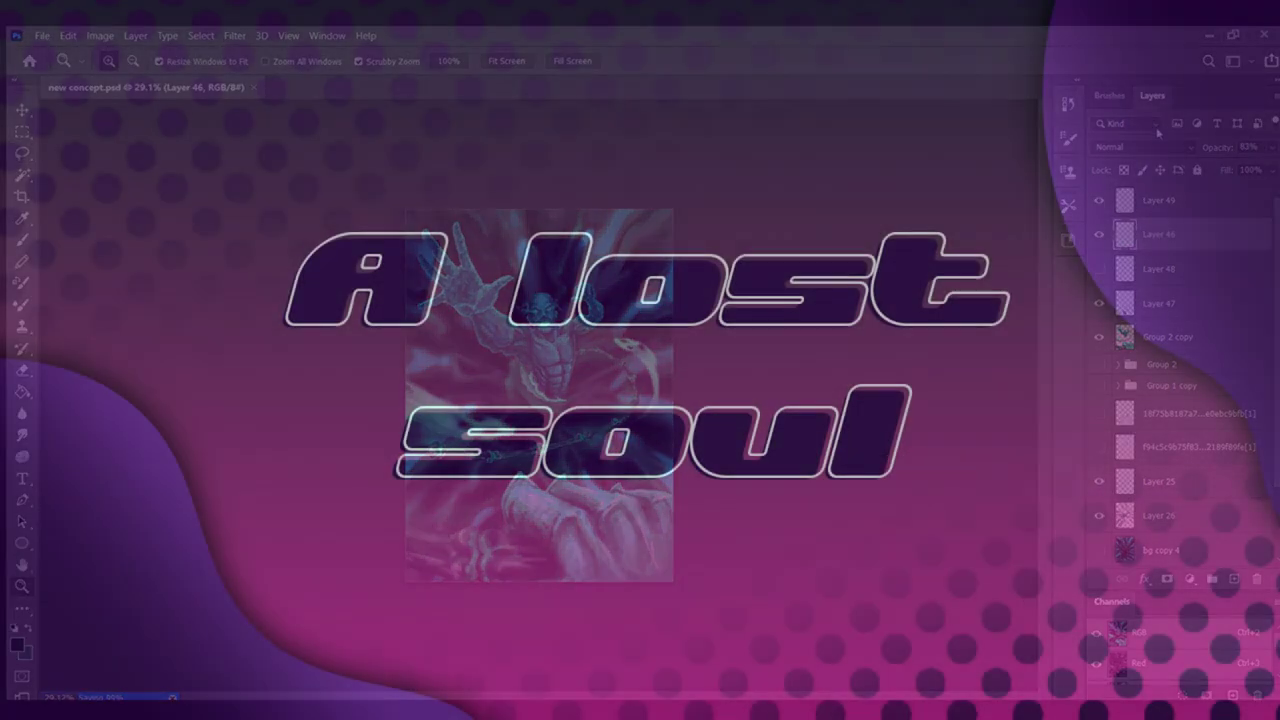